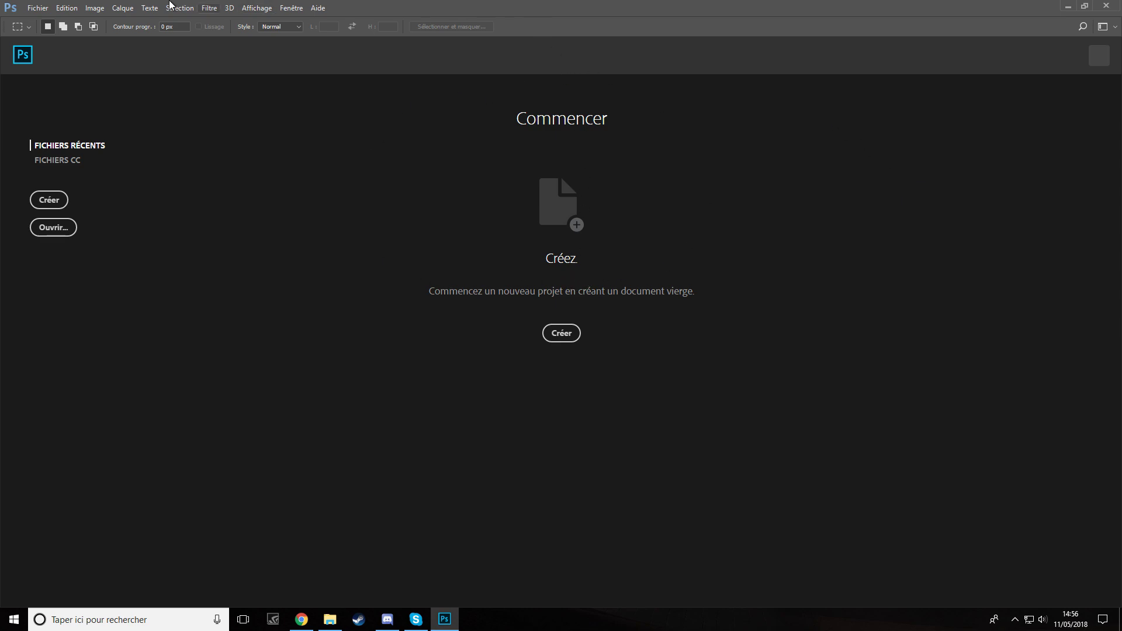
# Step: Create a new 900 x 900 pixel document at 100 pixels/inch with a transparent background
pyautogui.click(42, 10)
pyautogui.click(42, 21)
pyautogui.doubleClick(723, 240)
pyautogui.press('Tab')
pyautogui.press('Tab')
pyautogui.write('100')
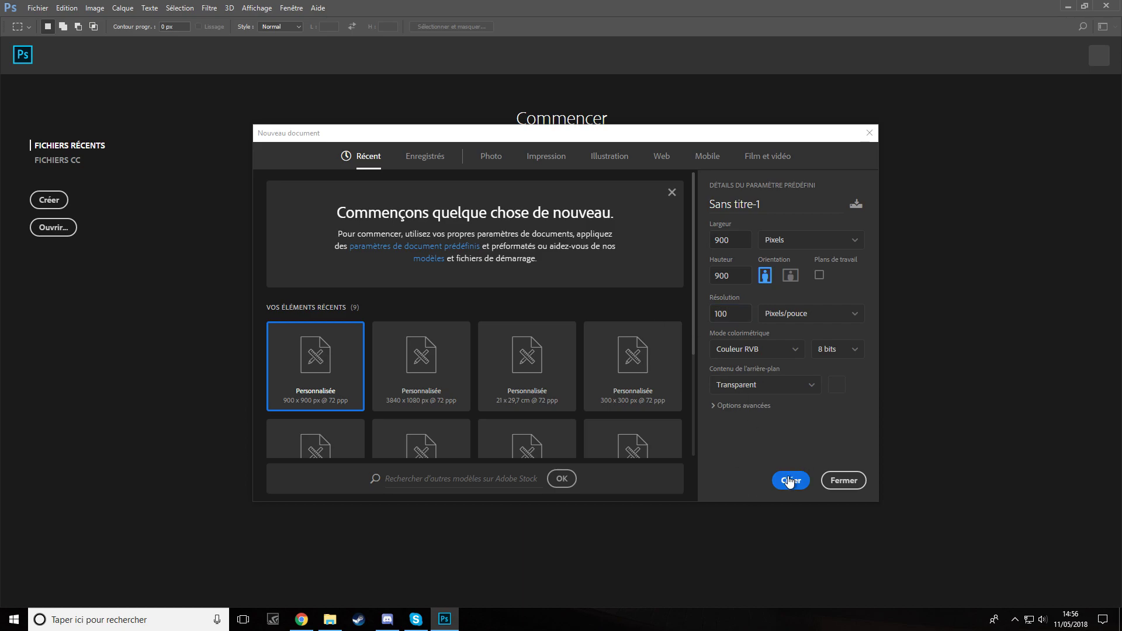
pyautogui.click(789, 481)
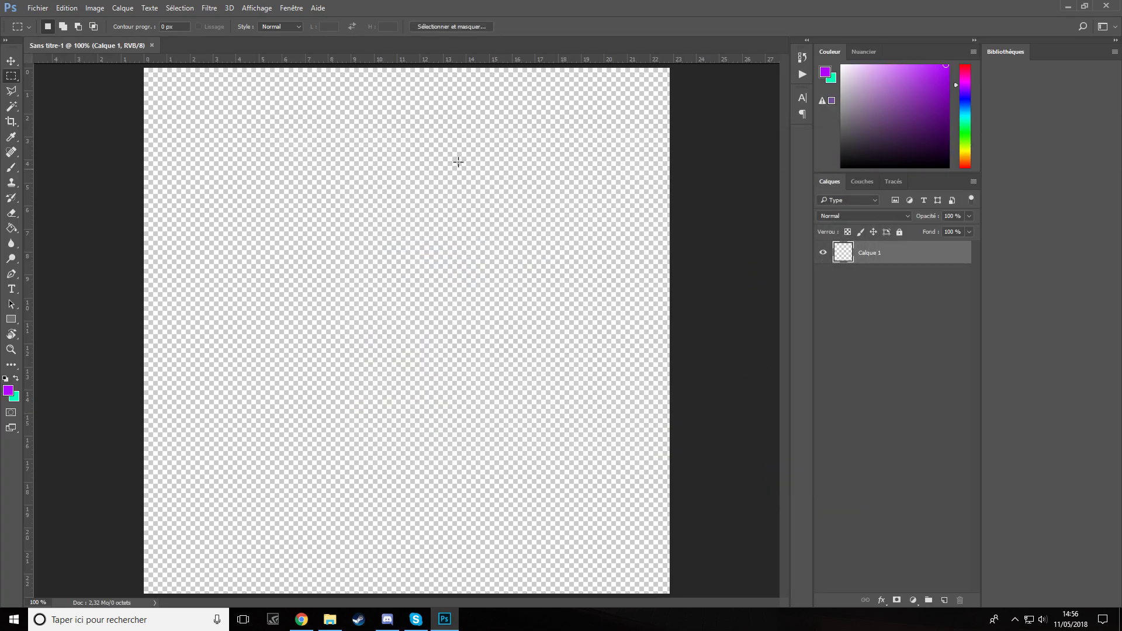
# Step: Import the panther mascot image from the desktop as a linked file and commit its placement
pyautogui.click(37, 8)
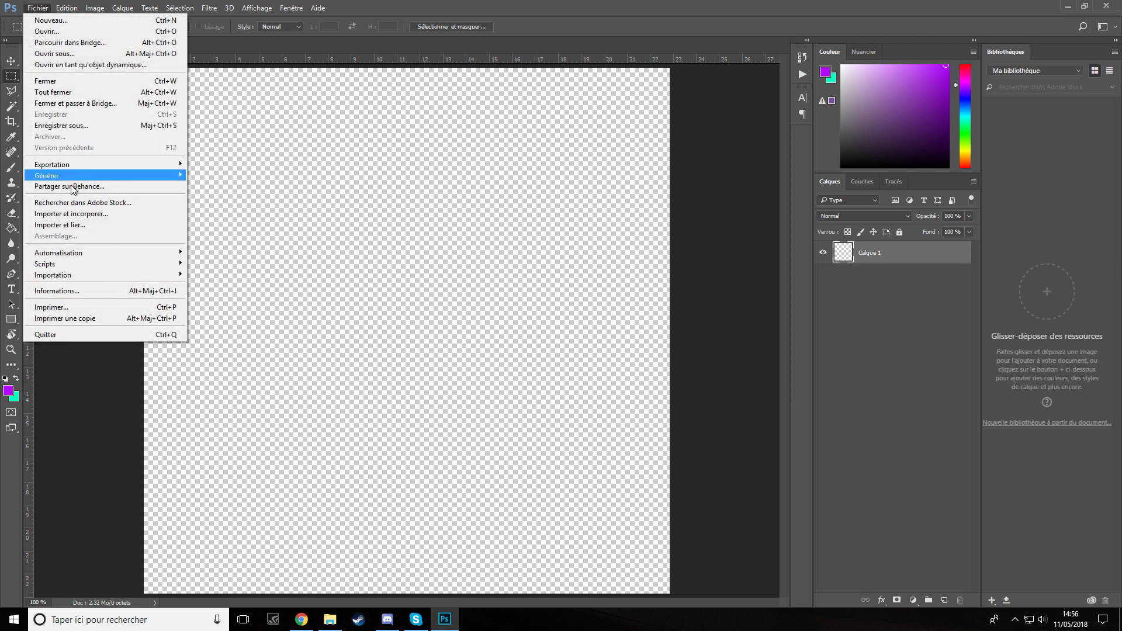
pyautogui.click(60, 226)
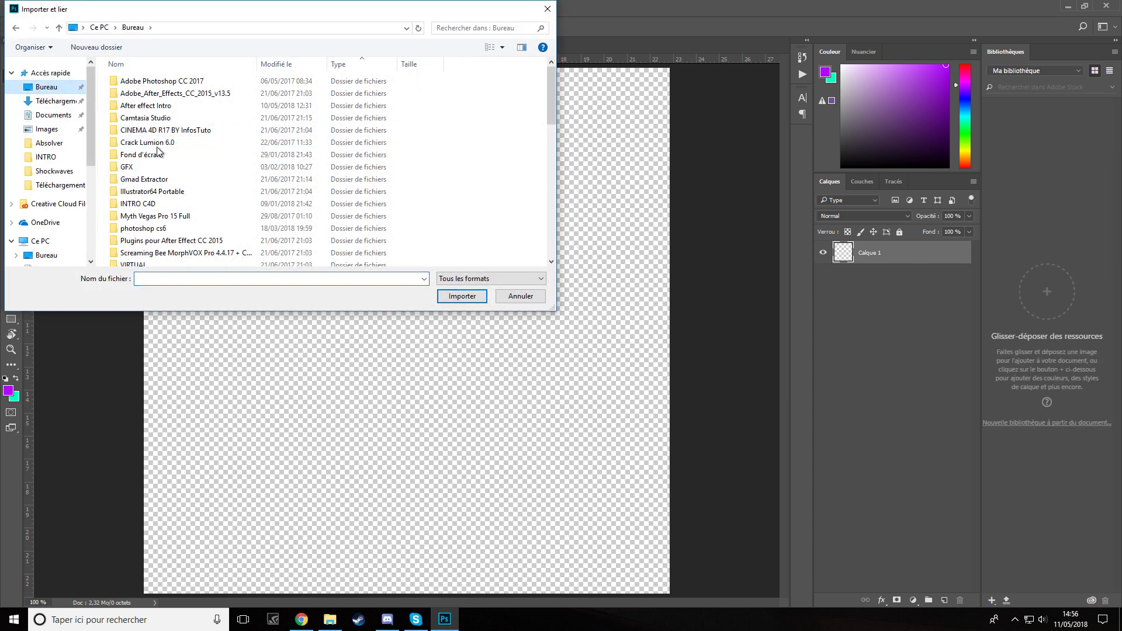
pyautogui.scroll(-4, 164, 158)
pyautogui.doubleClick(176, 170)
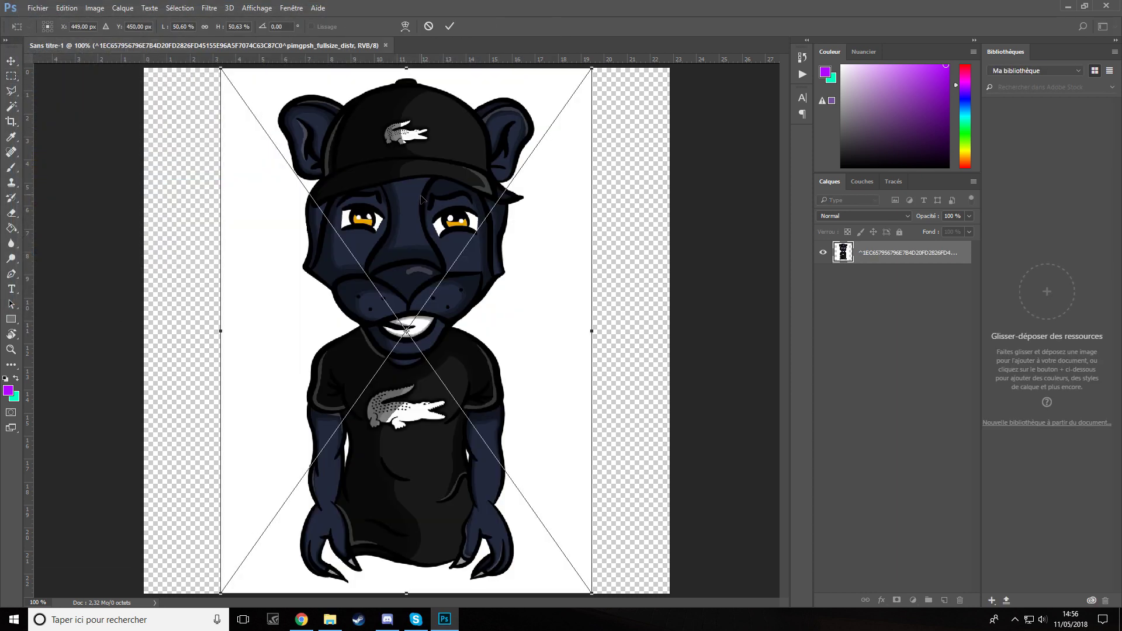
pyautogui.click(450, 25)
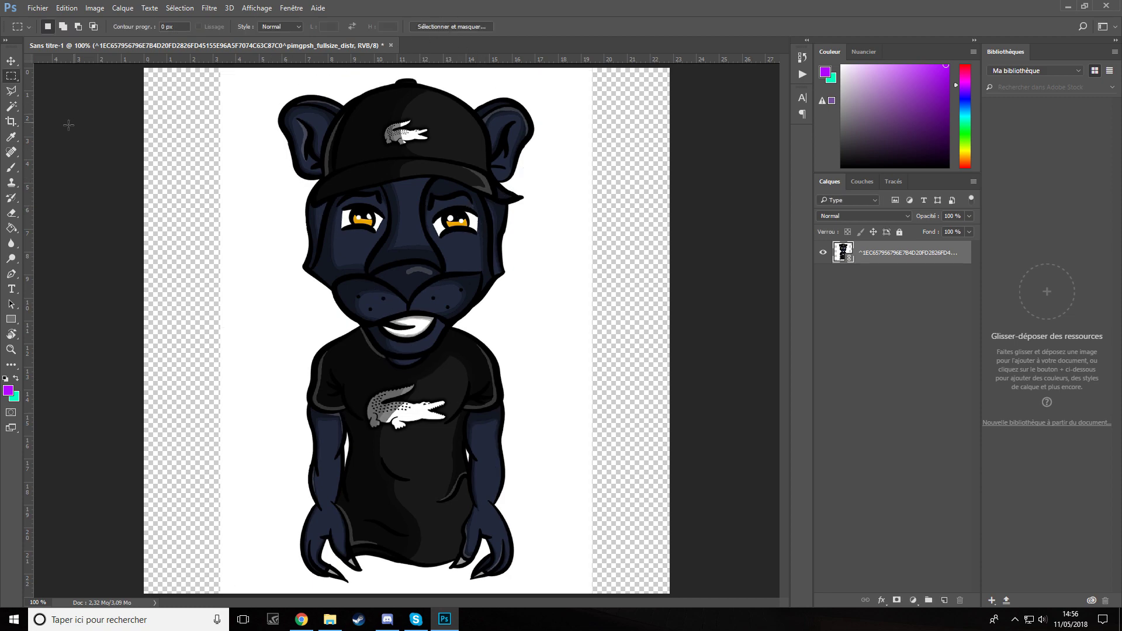
# Step: Select the white background around the mascot with the Magic Wand and rasterize the mascot layer
pyautogui.click(11, 106)
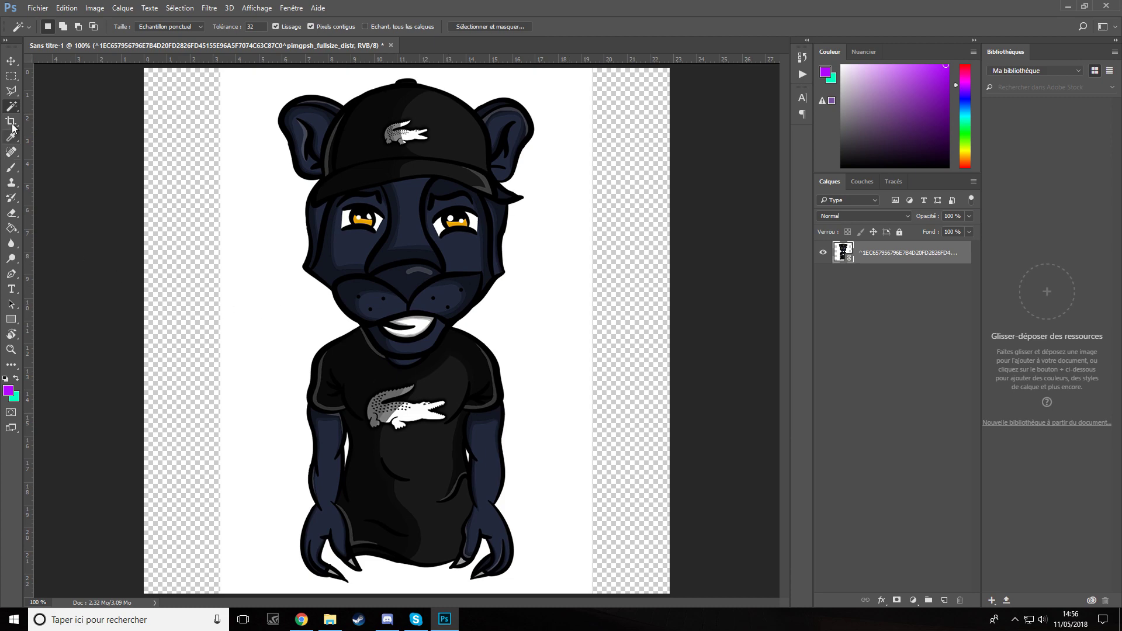
pyautogui.rightClick(13, 106)
pyautogui.click(52, 118)
pyautogui.click(262, 193)
pyautogui.rightClick(941, 254)
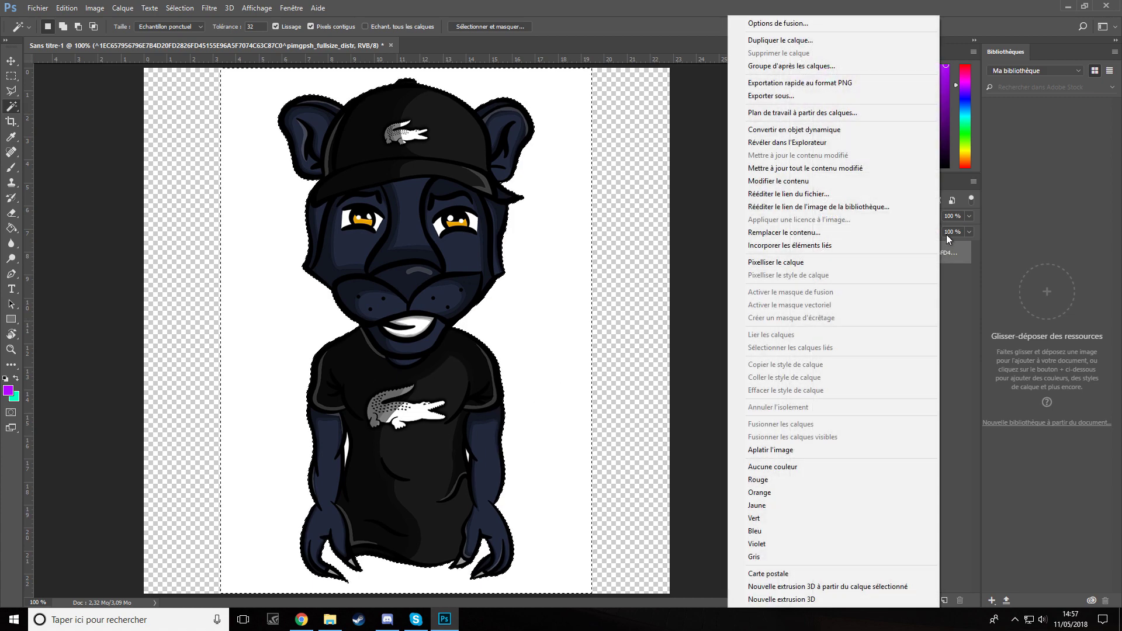
pyautogui.click(857, 267)
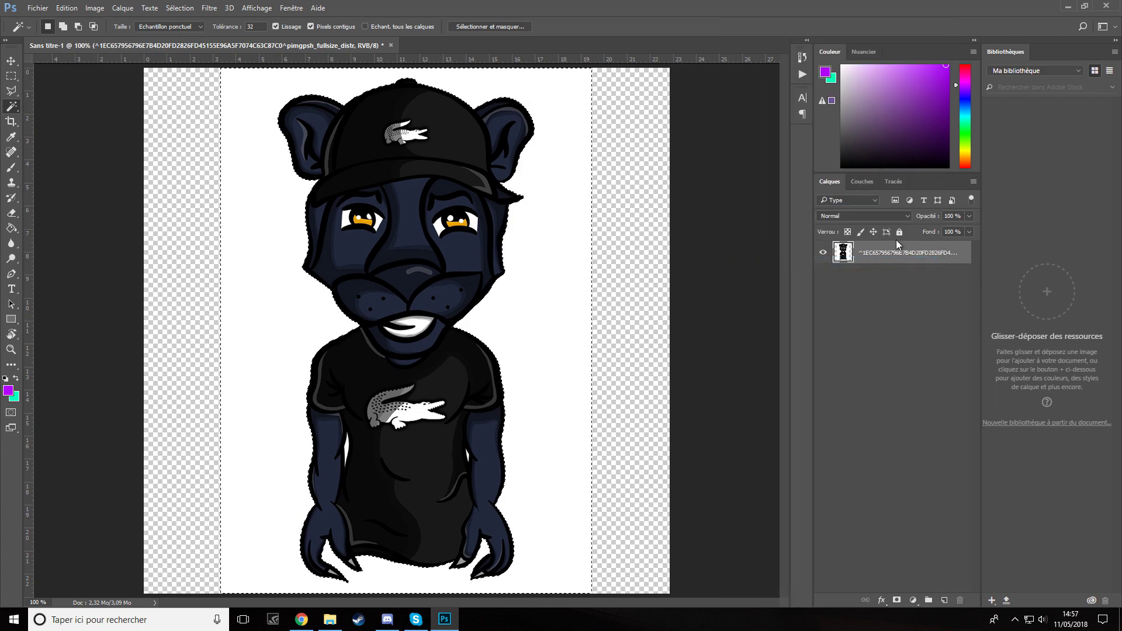
# Step: Reselect the white background around the mascot, delete it and clear the selection
pyautogui.hotkey('ctrl', 'd')
pyautogui.click(296, 285)
pyautogui.press('Delete')
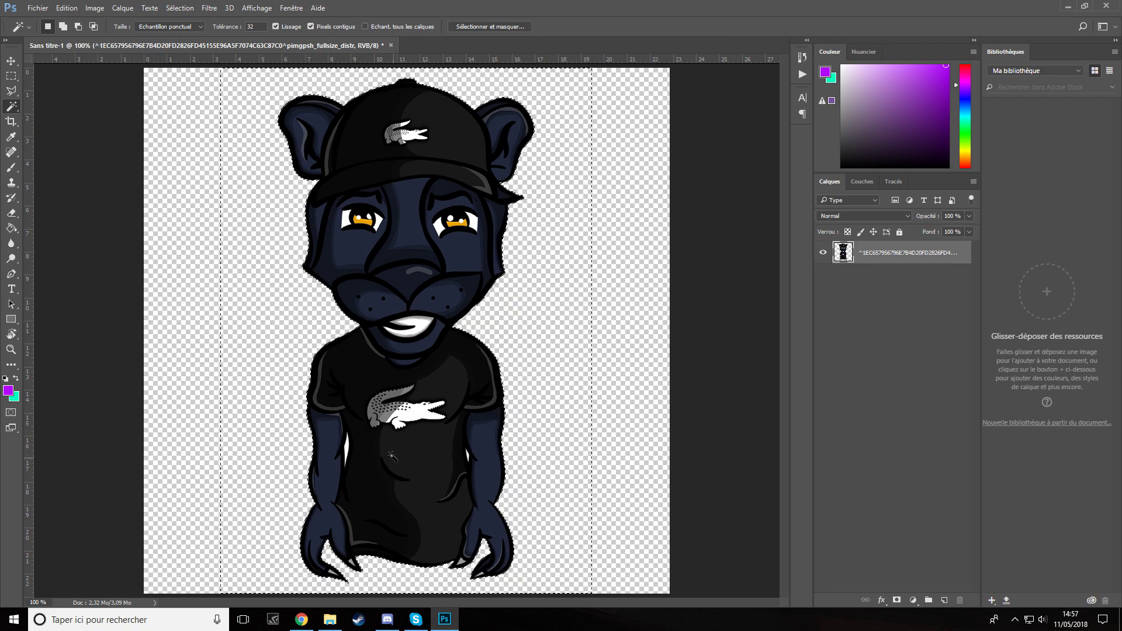
pyautogui.hotkey('ctrl', 'd')
pyautogui.click(10, 76)
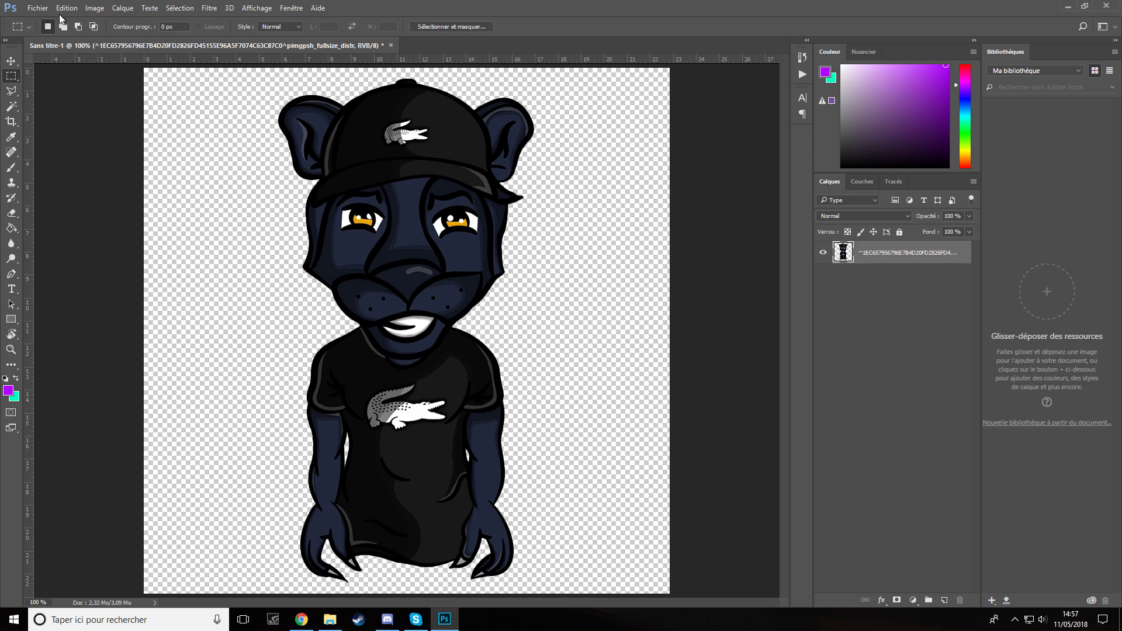
# Step: Save a copy of the cut-out mascot to the desktop as a PNG named Mascotte
pyautogui.click(38, 8)
pyautogui.click(41, 125)
pyautogui.click(169, 270)
pyautogui.click(117, 417)
pyautogui.write('Masoctt')
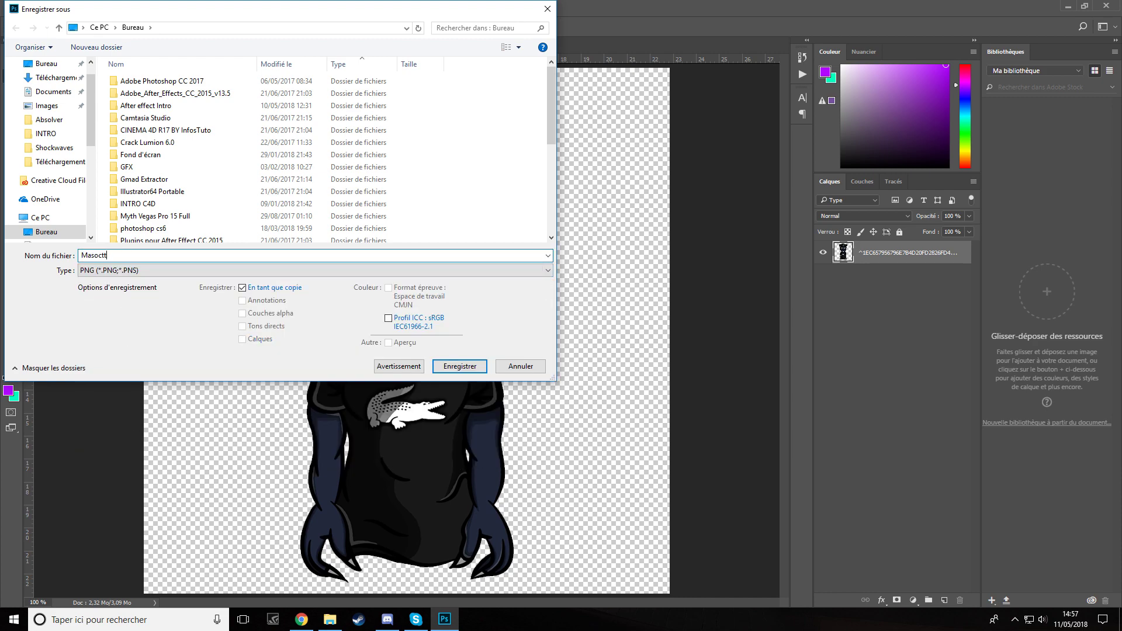
pyautogui.press('Return')
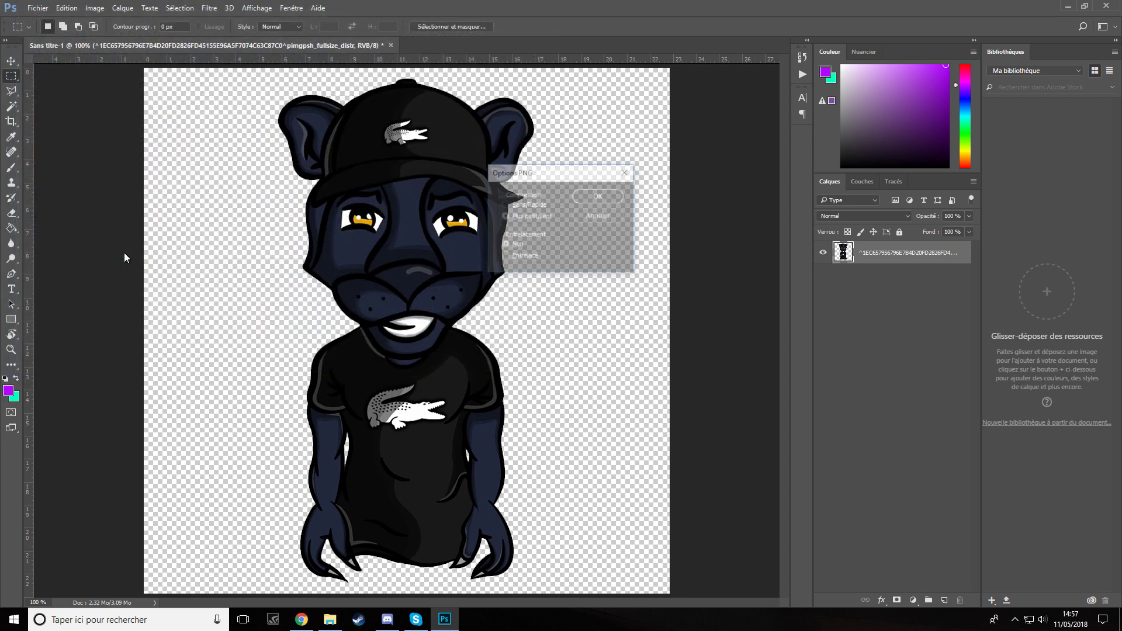
pyautogui.click(593, 196)
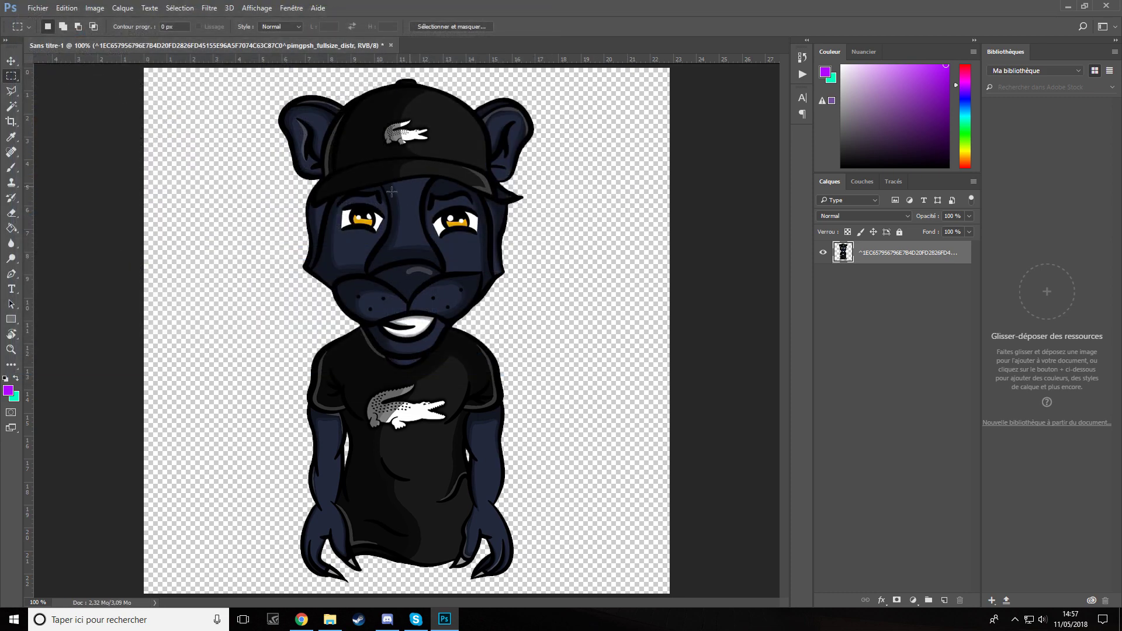
# Step: Load the mascot layer's transparency as a new selection
pyautogui.rightClick(392, 192)
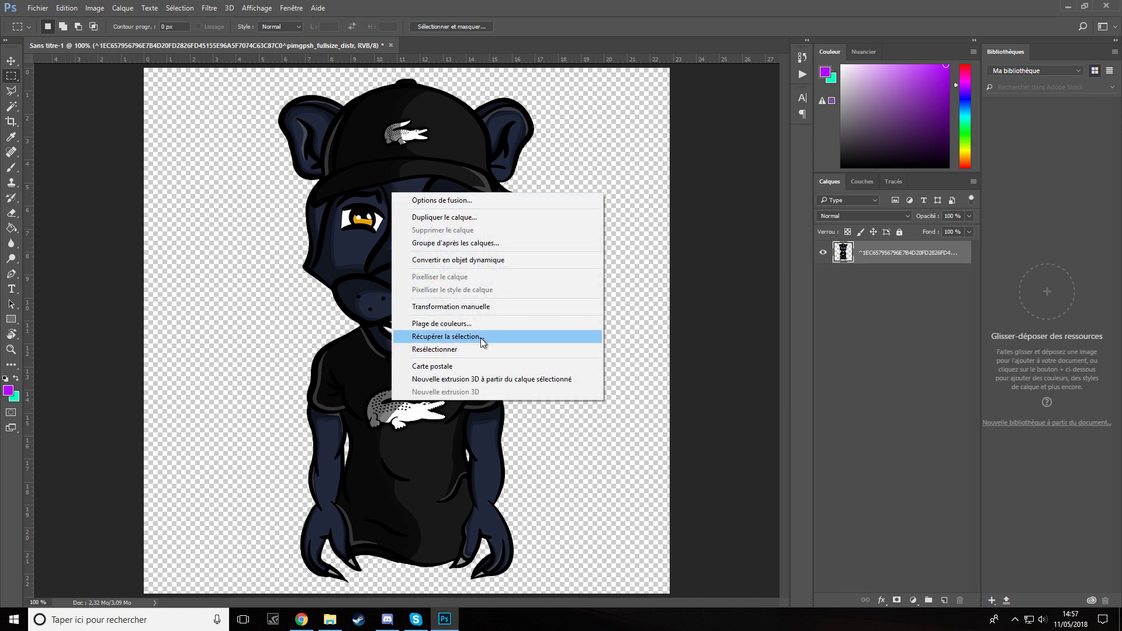
pyautogui.click(488, 337)
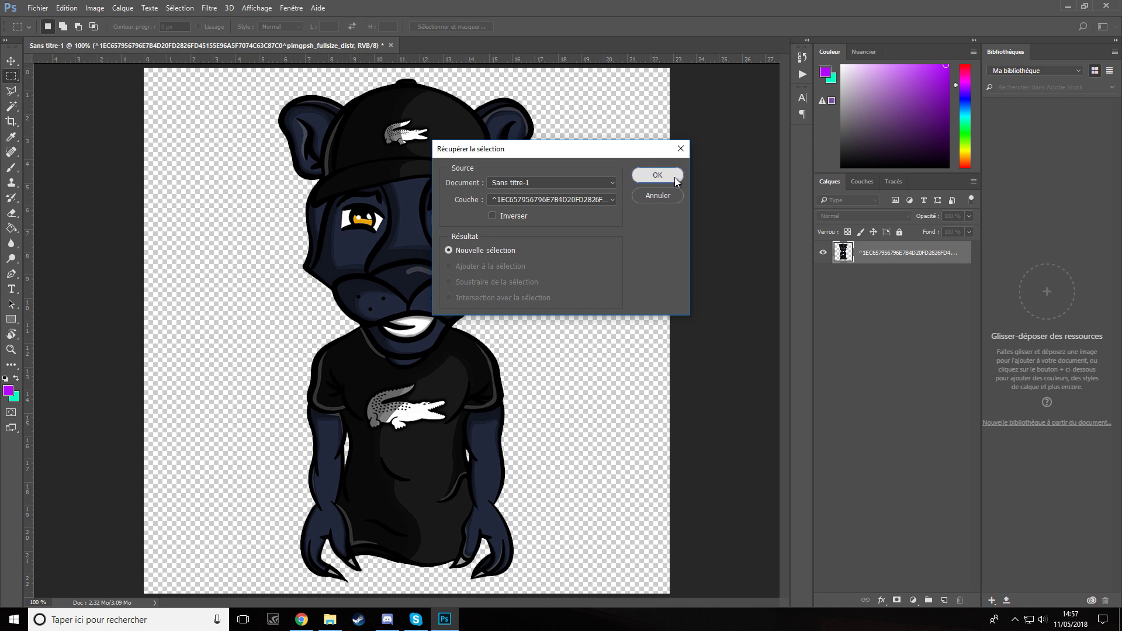
pyautogui.click(657, 175)
# Step: Convert the mascot selection into a work path with a tolerance of 1.0 pixels
pyautogui.rightClick(405, 193)
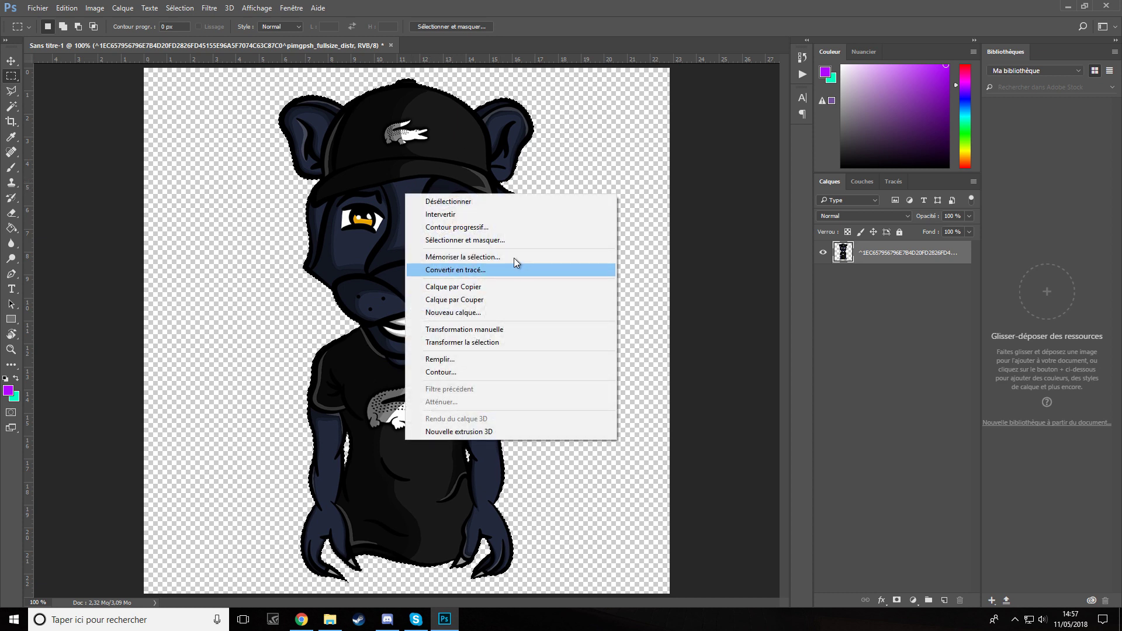
pyautogui.click(488, 267)
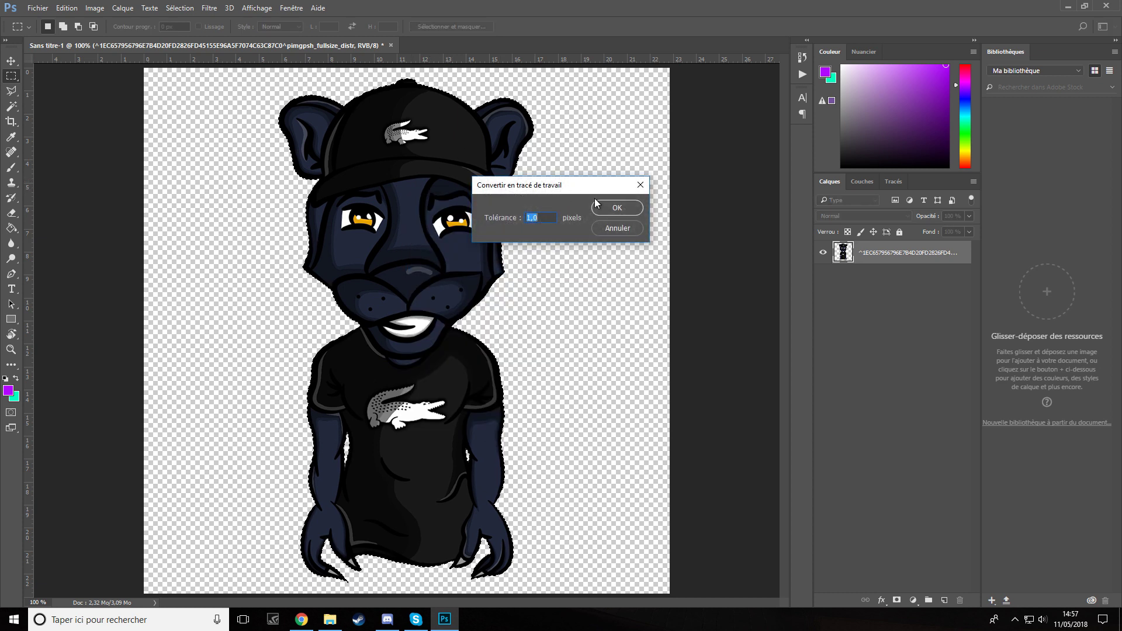
pyautogui.click(548, 220)
pyautogui.click(623, 208)
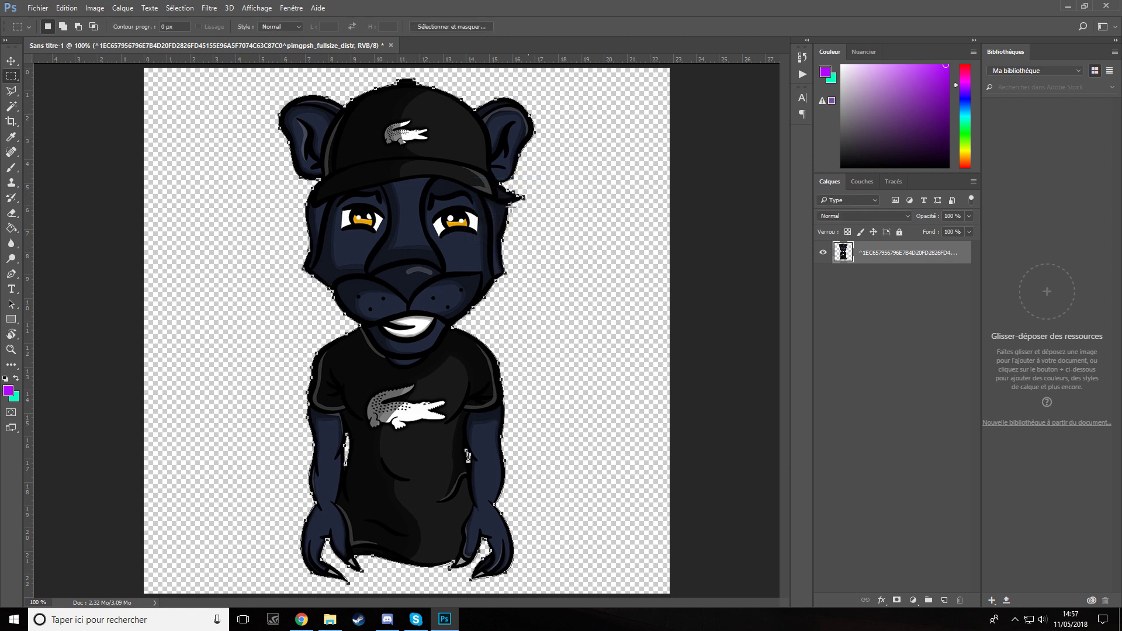
# Step: Export the work path to the desktop as an Adobe Illustrator file named AI
pyautogui.click(48, 7)
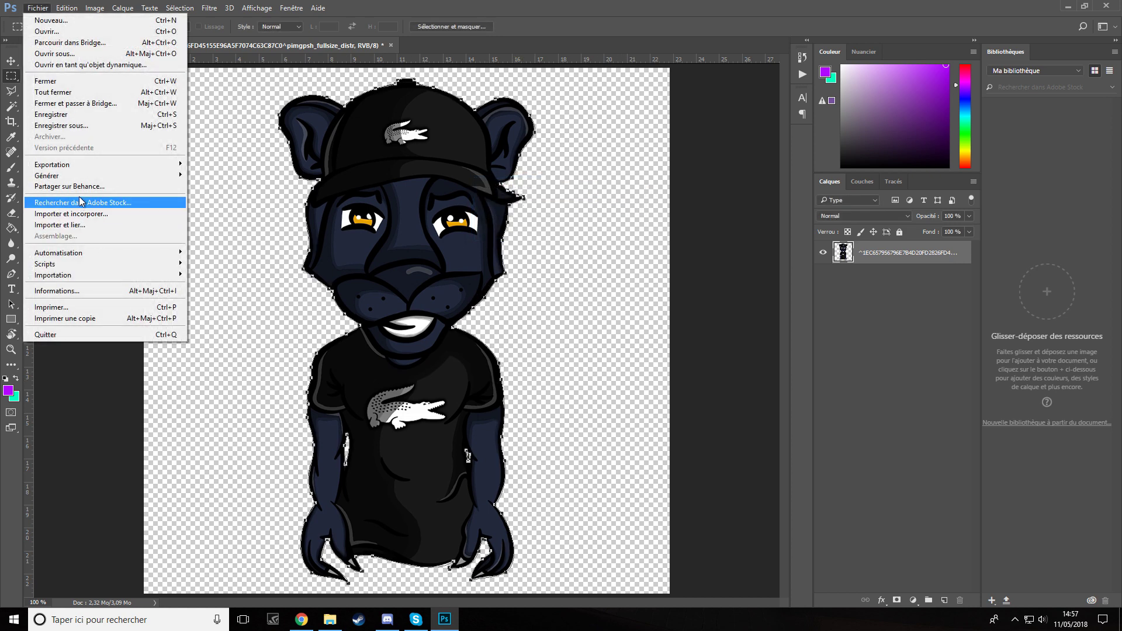
pyautogui.moveTo(78, 170)
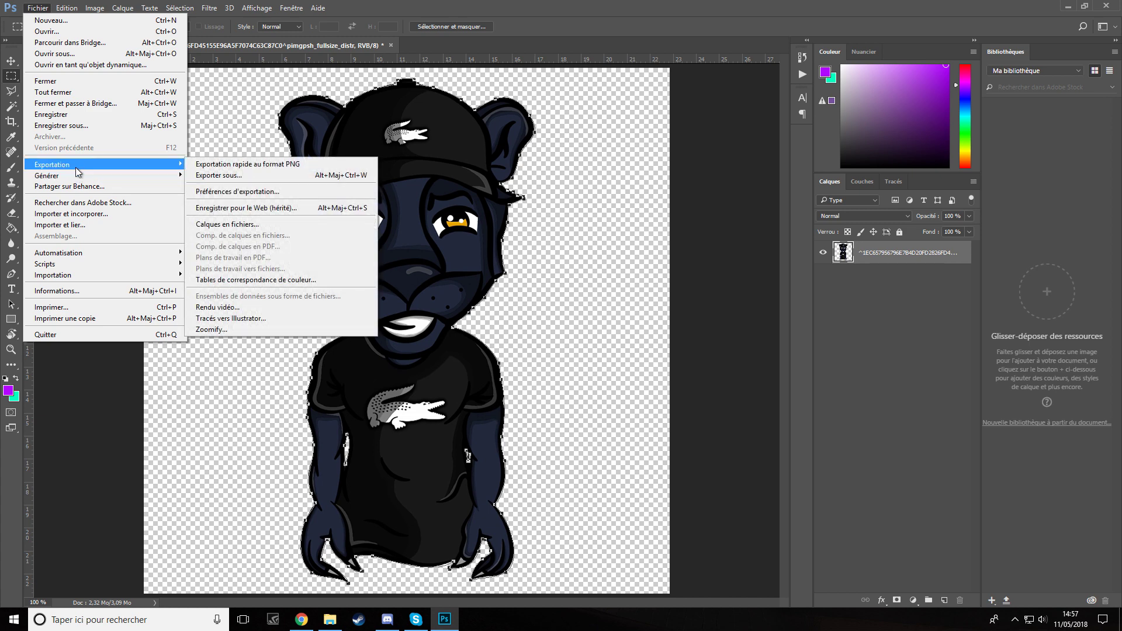
pyautogui.click(230, 319)
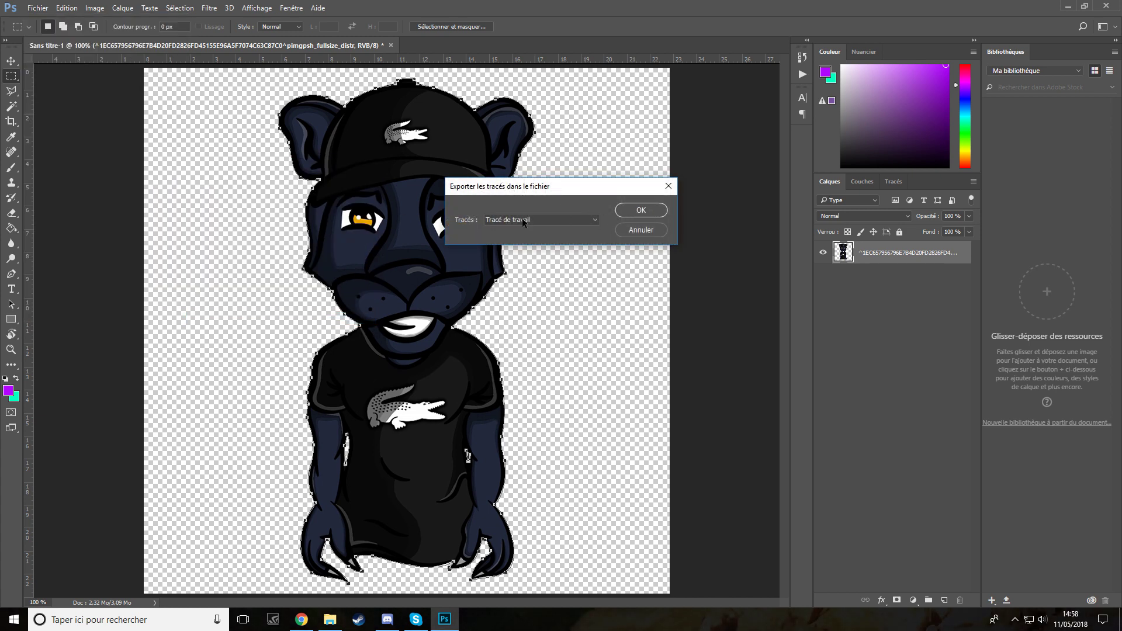
pyautogui.click(641, 210)
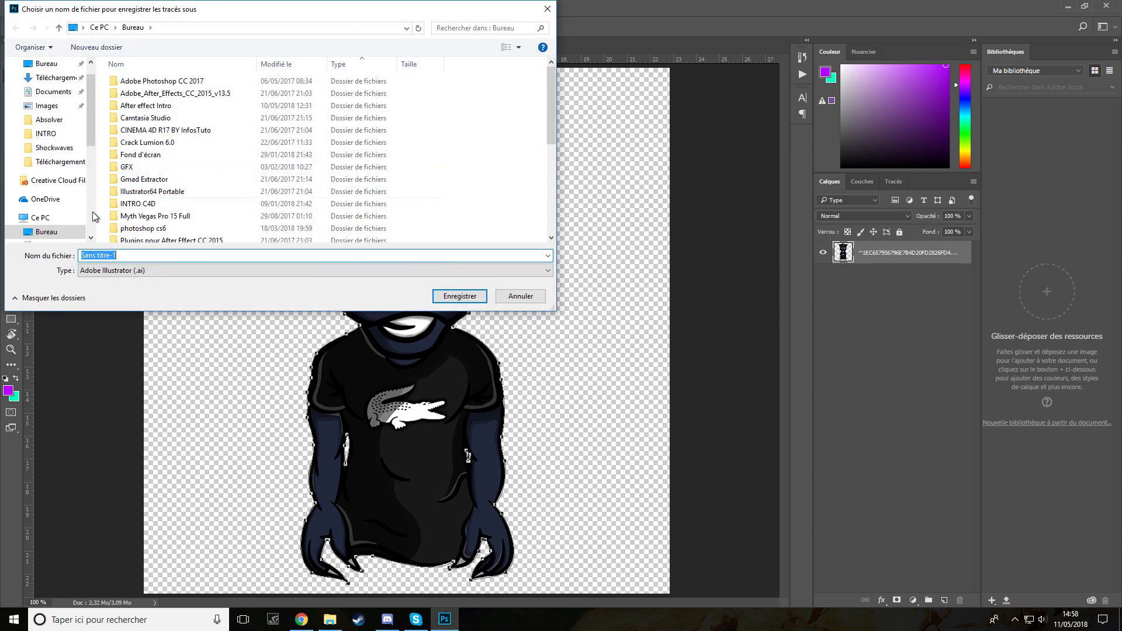
pyautogui.click(45, 63)
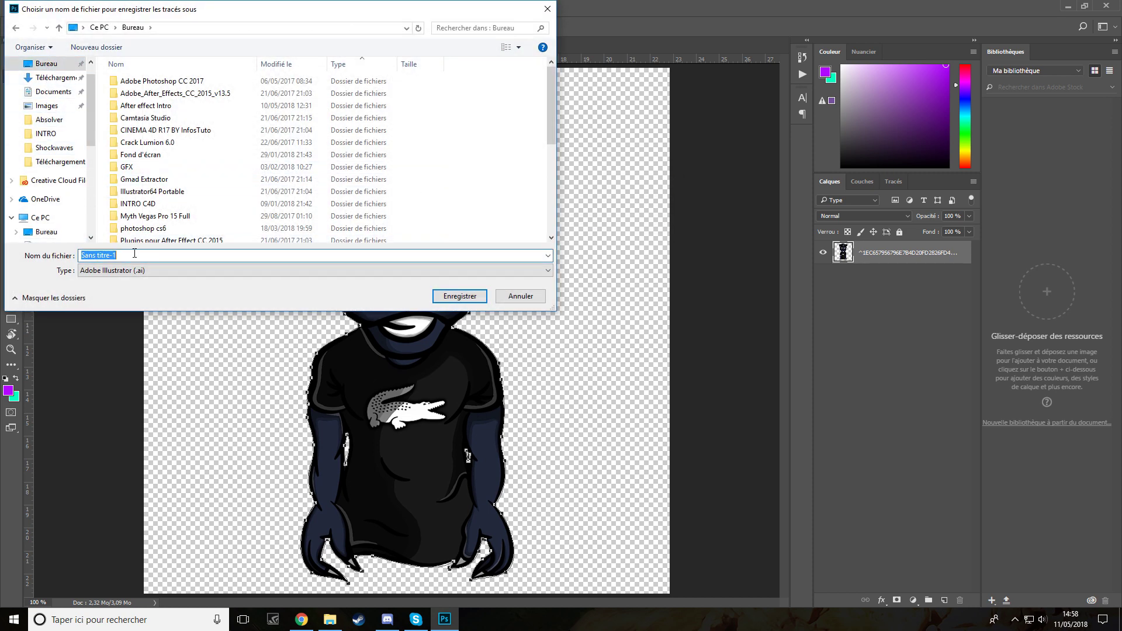
pyautogui.write('ja')
pyautogui.press('Return')
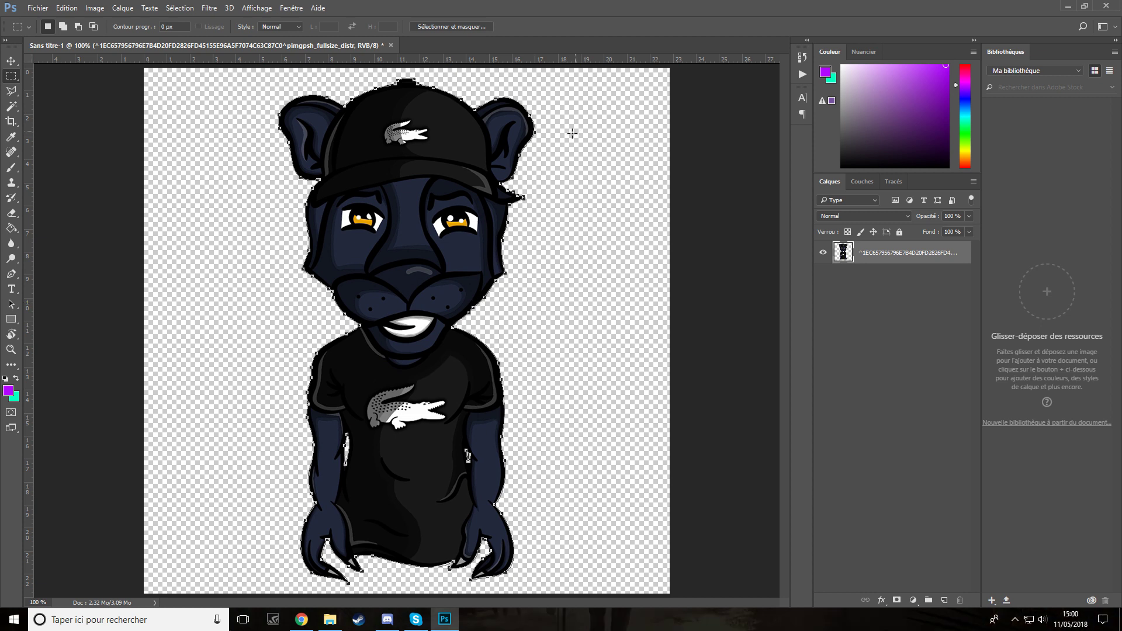
# Step: Close Photoshop and move the Mascotte and AI files to the middle of the desktop
pyautogui.click(1106, 6)
pyautogui.click(570, 239)
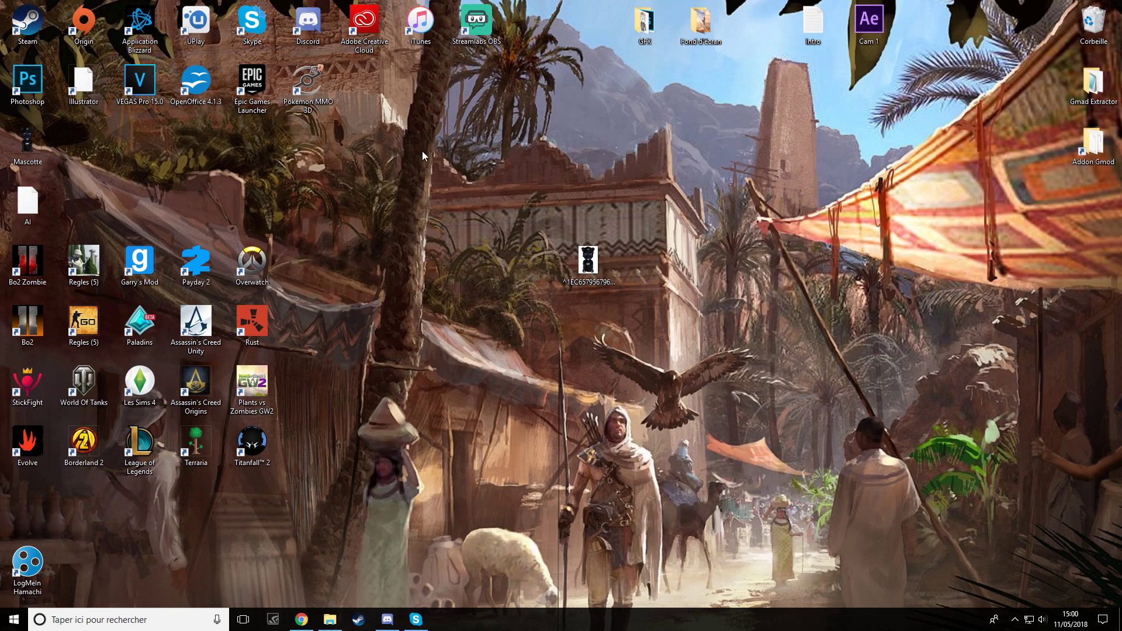
pyautogui.moveTo(61, 230); pyautogui.dragTo(21, 146)
pyautogui.moveTo(32, 203); pyautogui.dragTo(509, 310)
# Step: Delete the original mascot image from the desktop, and check Mascotte.png in the photo viewer
pyautogui.click(601, 276)
pyautogui.press('Delete')
pyautogui.doubleClick(494, 266)
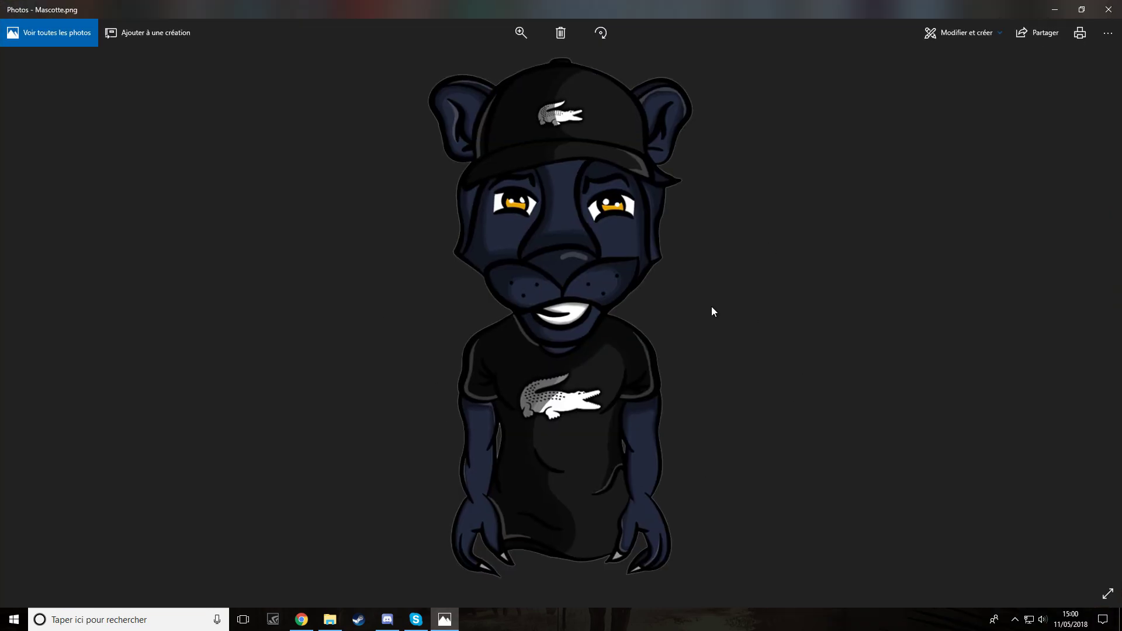
pyautogui.click(1108, 9)
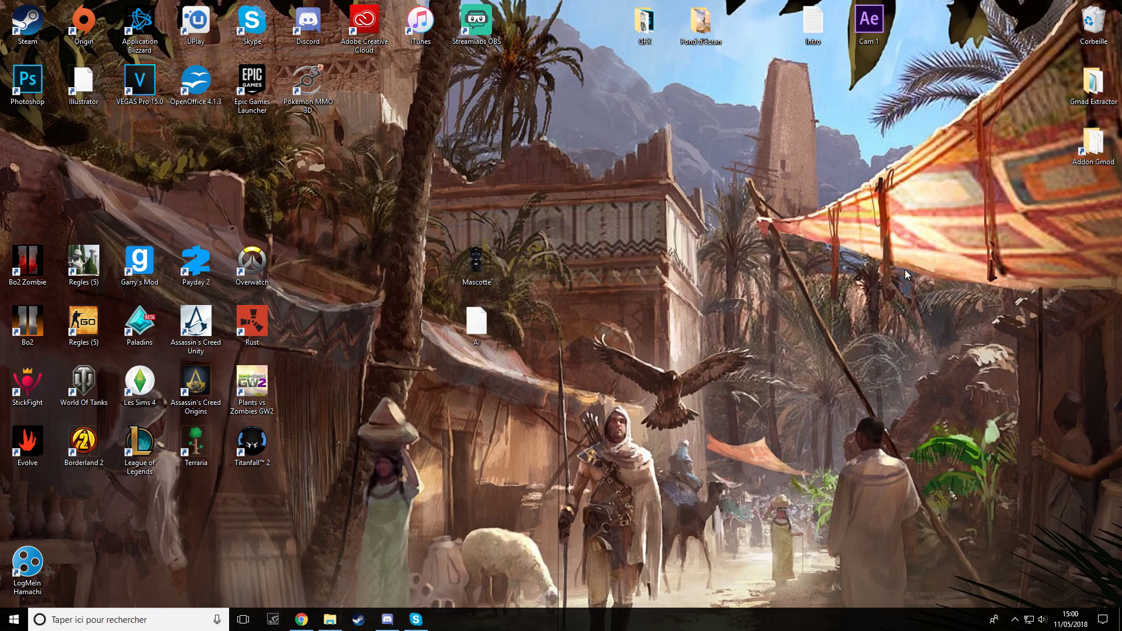
# Step: Switch to Cinema 4D and import the AI file from the desktop at a scale of 1 centimeter with connected splines
pyautogui.moveTo(779, 159); pyautogui.dragTo(637, 262)
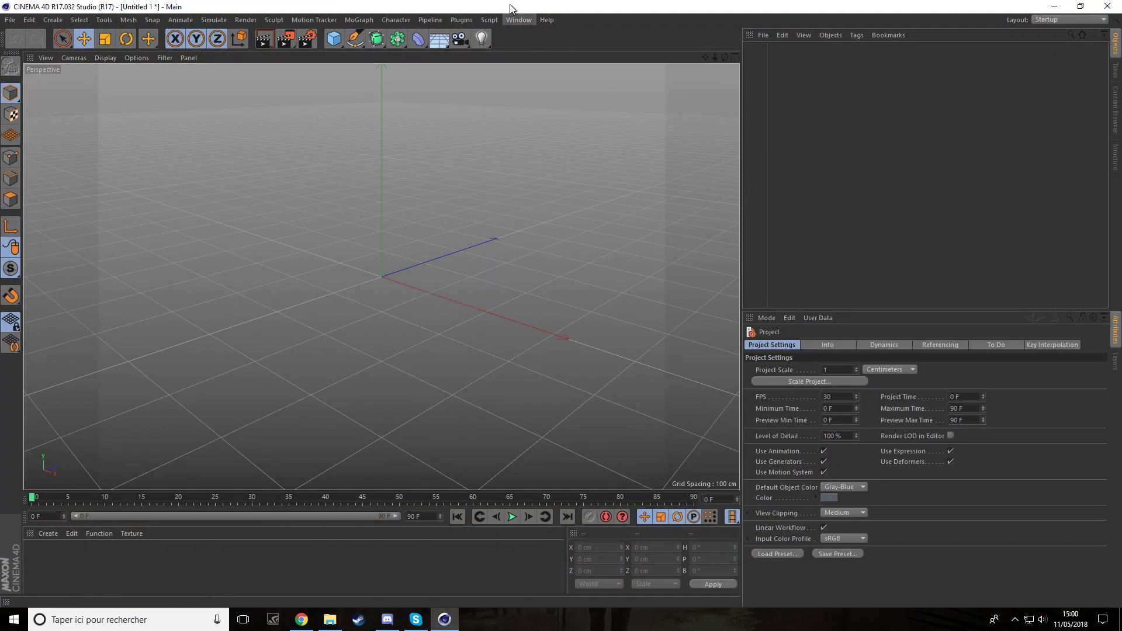
pyautogui.moveTo(513, 6); pyautogui.dragTo(926, 193)
pyautogui.moveTo(477, 322); pyautogui.dragTo(767, 401)
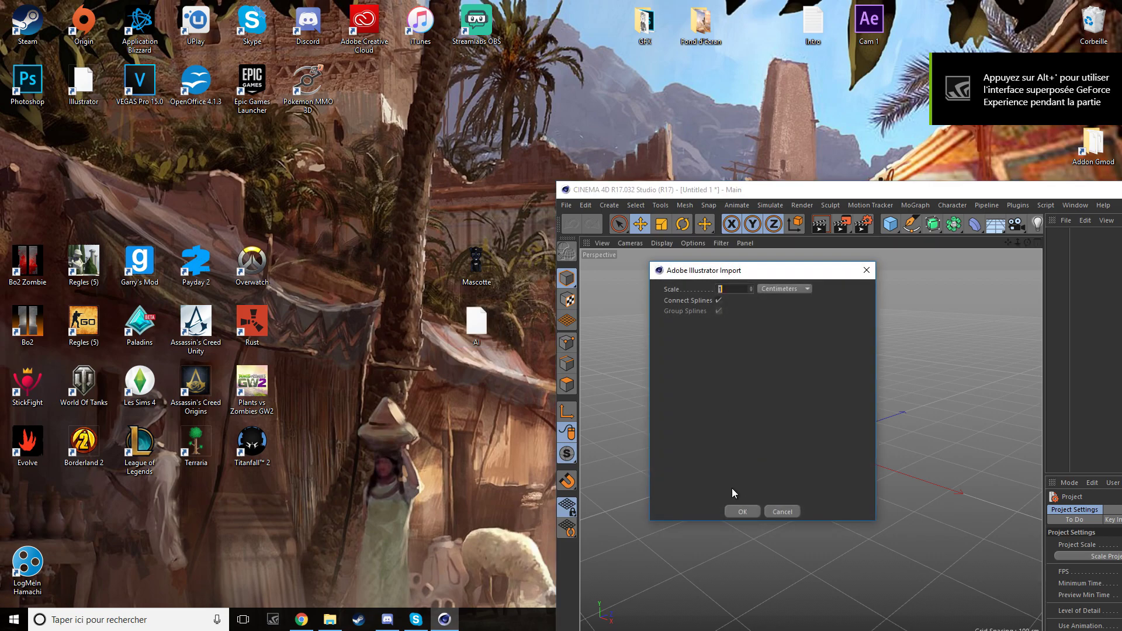
pyautogui.click(741, 511)
pyautogui.doubleClick(740, 192)
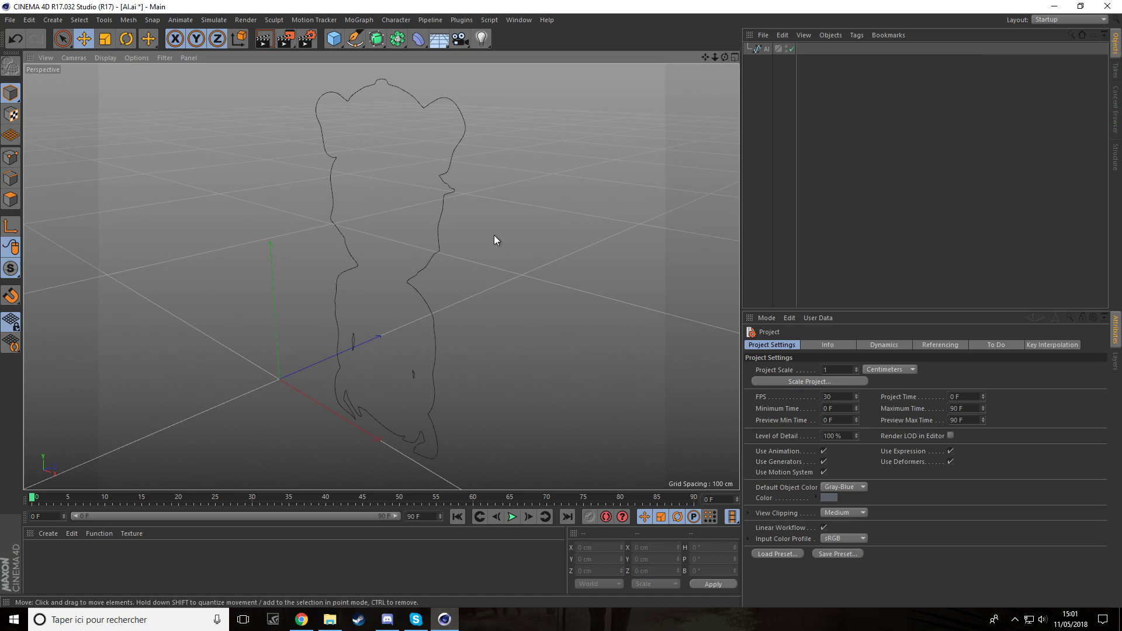
# Step: Add an Extrude generator and nest the imported AI spline under it to give the silhouette thickness
pyautogui.click(376, 39)
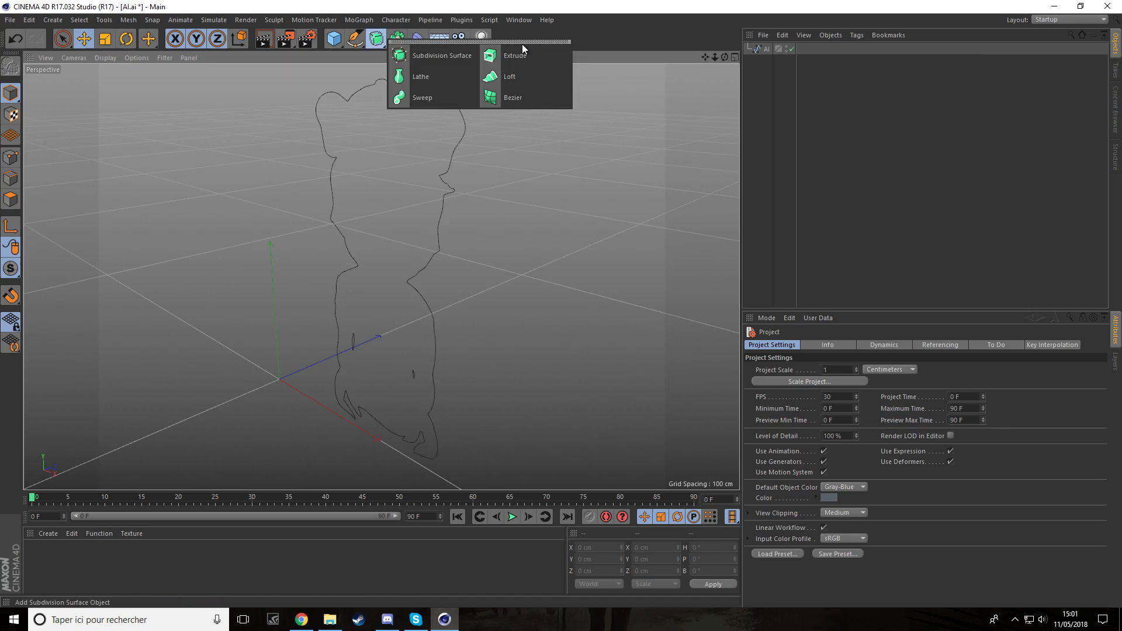
pyautogui.click(528, 53)
pyautogui.click(376, 38)
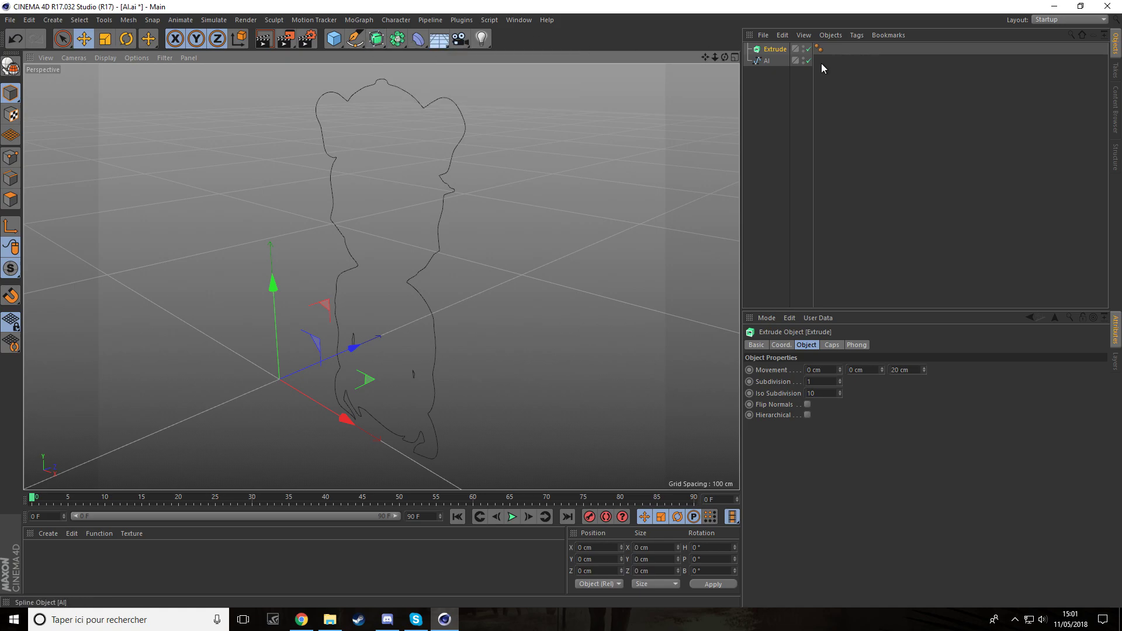
pyautogui.moveTo(766, 60); pyautogui.dragTo(687, 62)
pyautogui.click(770, 93)
pyautogui.click(749, 49)
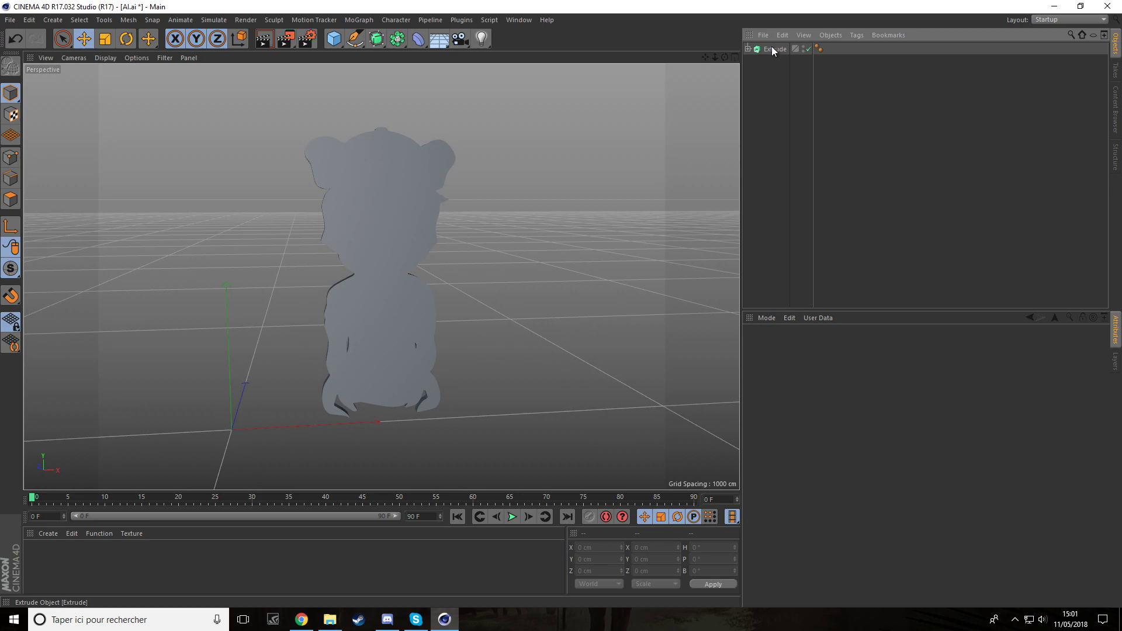
# Step: Scale the Extrude object down uniformly to about 158 cm wide and 311 cm high
pyautogui.click(771, 49)
pyautogui.click(106, 40)
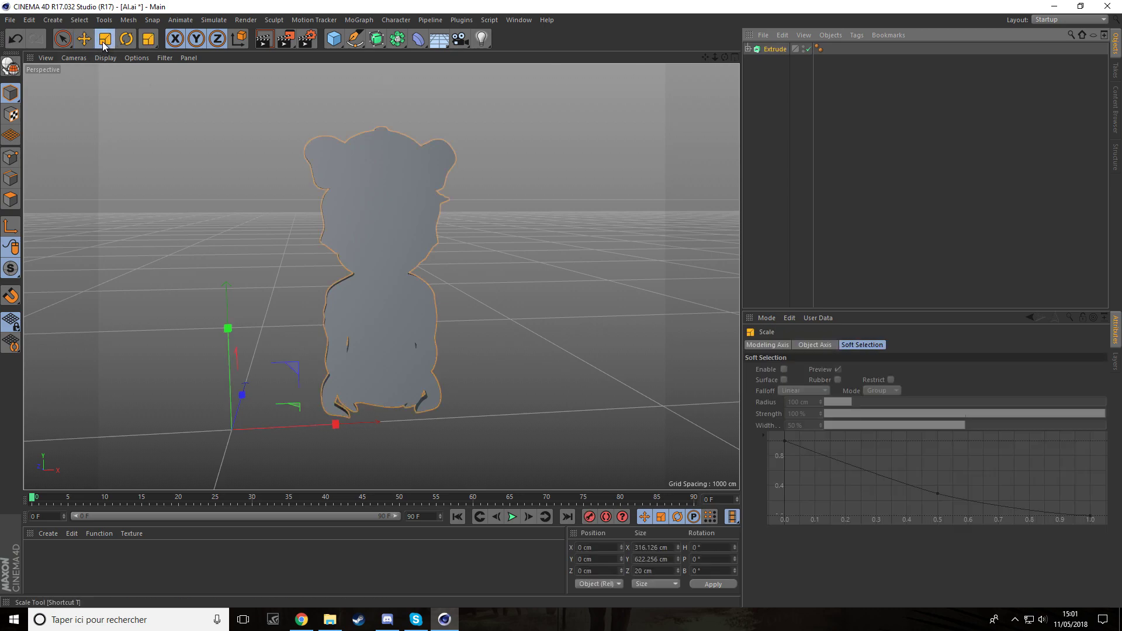
pyautogui.moveTo(514, 153); pyautogui.dragTo(386, 282)
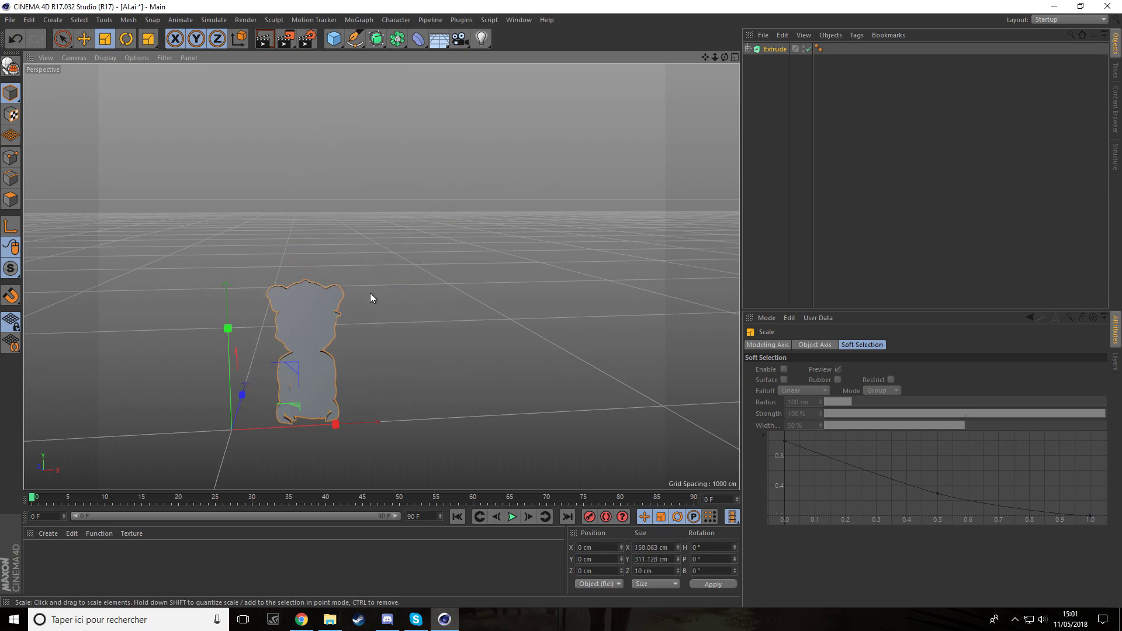
pyautogui.scroll(2, 255, 355)
pyautogui.click(760, 179)
pyautogui.scroll(5, 428, 303)
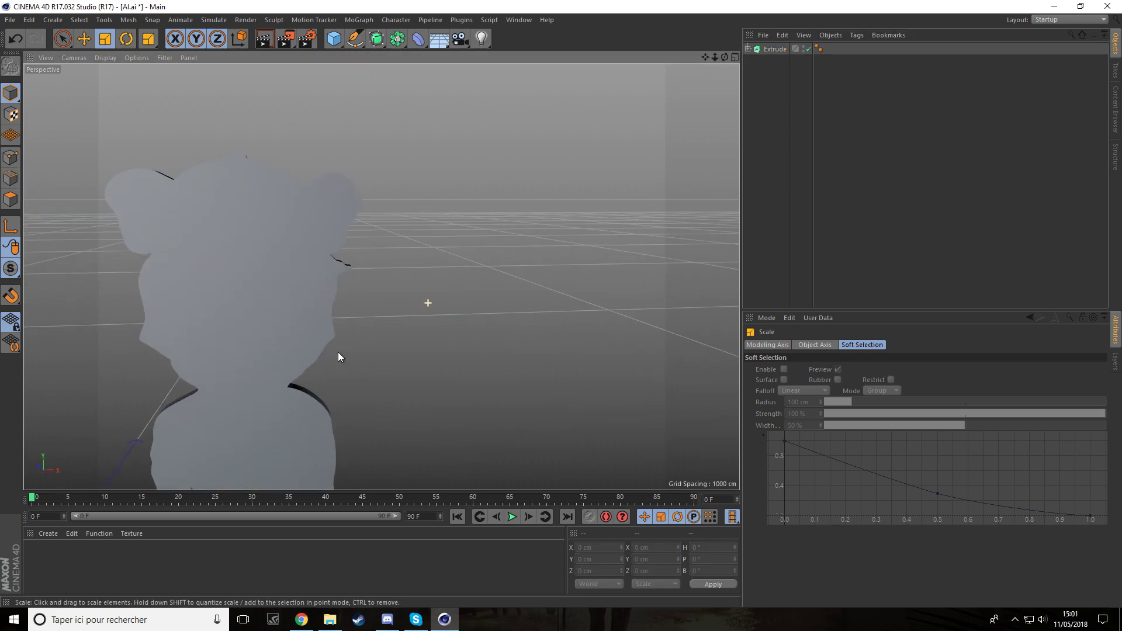
pyautogui.scroll(-3, 232, 318)
pyautogui.moveTo(725, 57); pyautogui.dragTo(684, 64)
# Step: Set the Extrude object's Z movement to 20 cm to thicken the silhouette
pyautogui.click(775, 49)
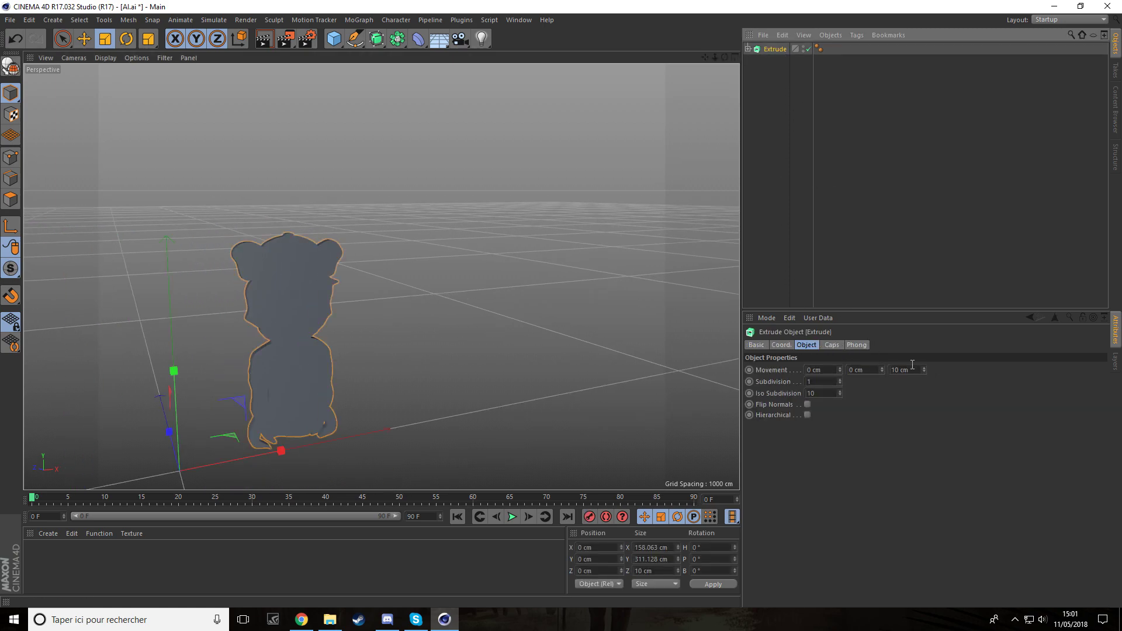
pyautogui.click(895, 367)
pyautogui.write('20')
pyautogui.click(919, 432)
pyautogui.moveTo(724, 57); pyautogui.dragTo(819, 44)
pyautogui.keyDown('alt'); pyautogui.moveTo(351, 305); pyautogui.dragTo(346, 310); pyautogui.keyUp('alt')
pyautogui.moveTo(924, 370)
pyautogui.mouseDown()
pyautogui.moveTo(924, 386)
pyautogui.moveTo(924, 332)
pyautogui.moveTo(924, 369)
pyautogui.mouseUp()
pyautogui.write('20')
pyautogui.press('Return')
pyautogui.click(876, 259)
pyautogui.moveTo(725, 58); pyautogui.dragTo(731, 57)
pyautogui.moveTo(381, 277); pyautogui.dragTo(345, 277)
# Step: Create a new material and load Mascotte.png from the desktop as its Color texture
pyautogui.doubleClick(121, 570)
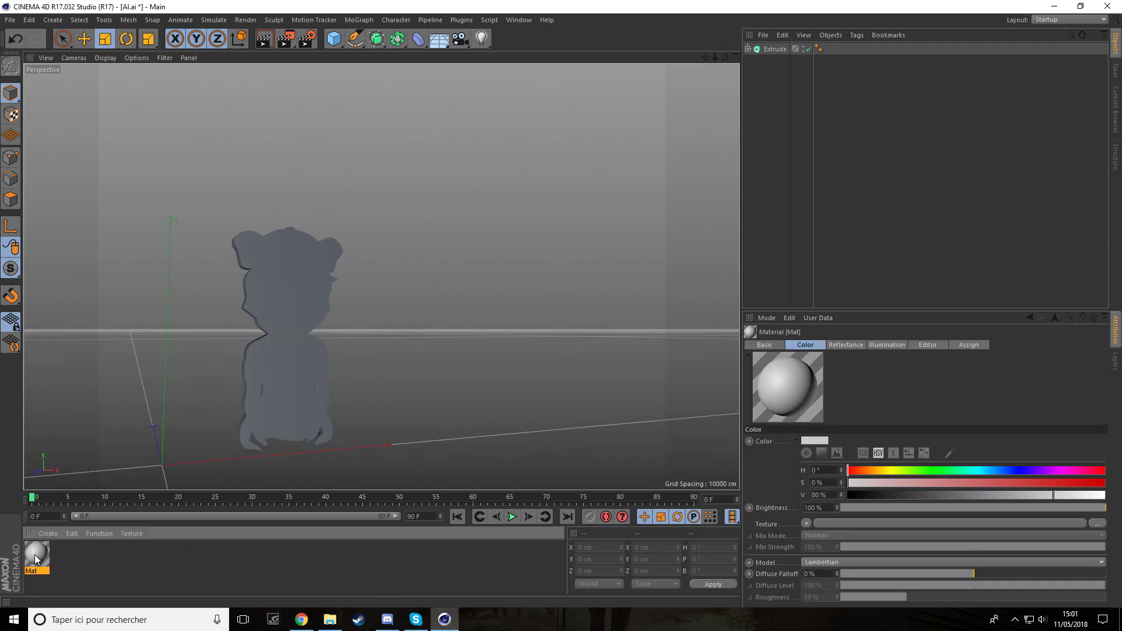
pyautogui.doubleClick(35, 555)
pyautogui.click(513, 95)
pyautogui.click(57, 555)
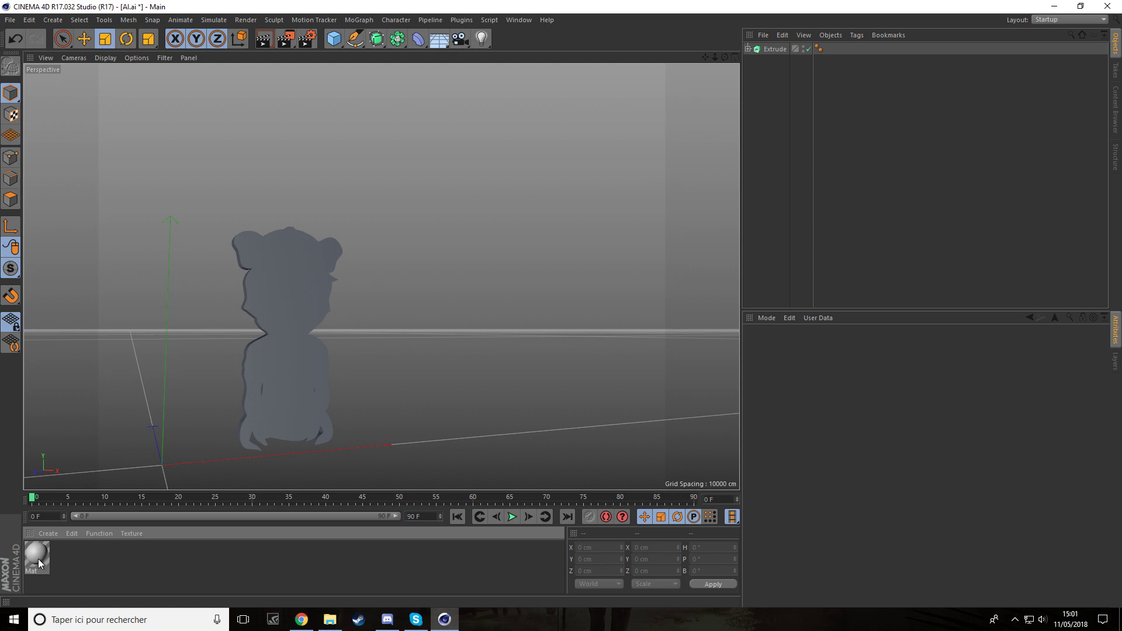
pyautogui.doubleClick(41, 562)
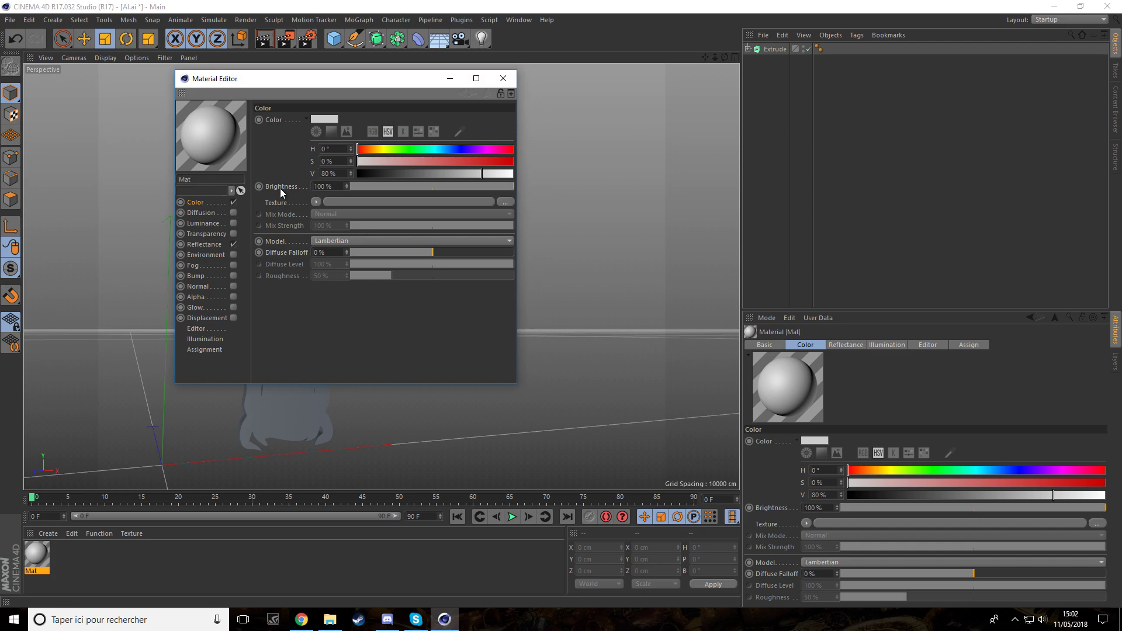
pyautogui.click(394, 202)
pyautogui.scroll(-10, 324, 225)
pyautogui.doubleClick(310, 199)
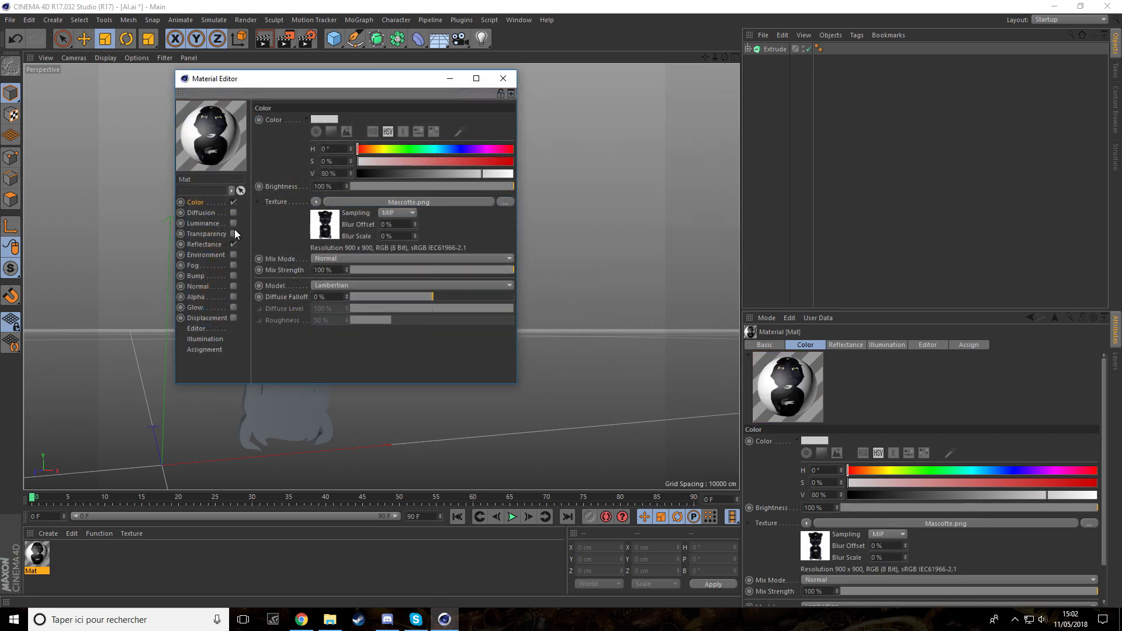
# Step: Enable the material's Bump channel with Mascotte.png as texture, disable Reflectance, and close the Material Editor
pyautogui.click(232, 274)
pyautogui.click(345, 148)
pyautogui.scroll(-2, 376, 226)
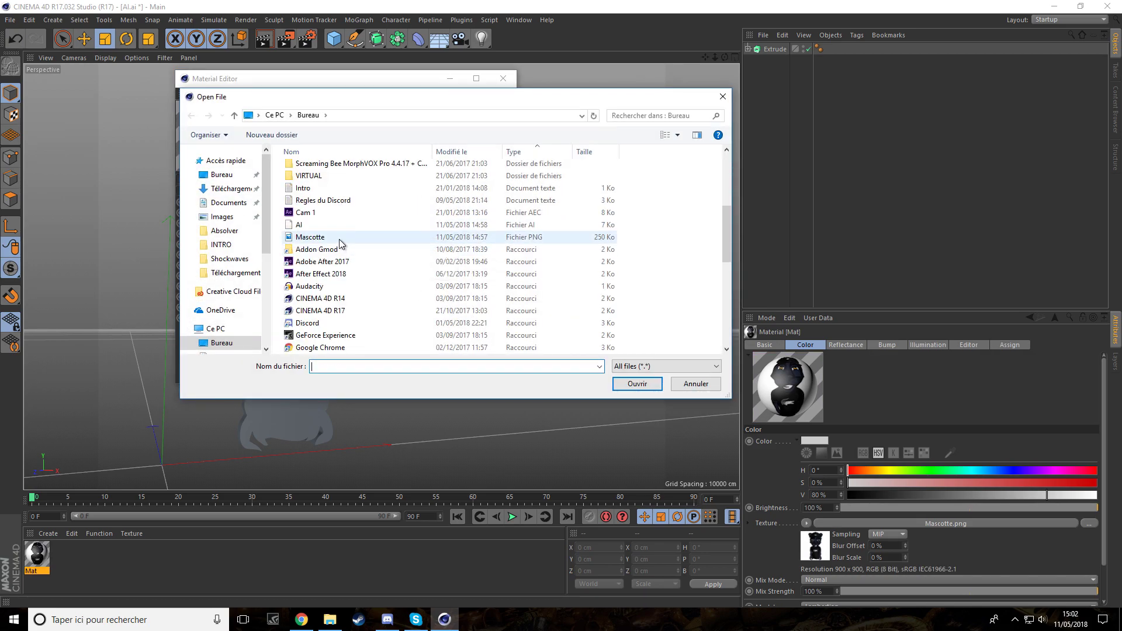
pyautogui.doubleClick(341, 239)
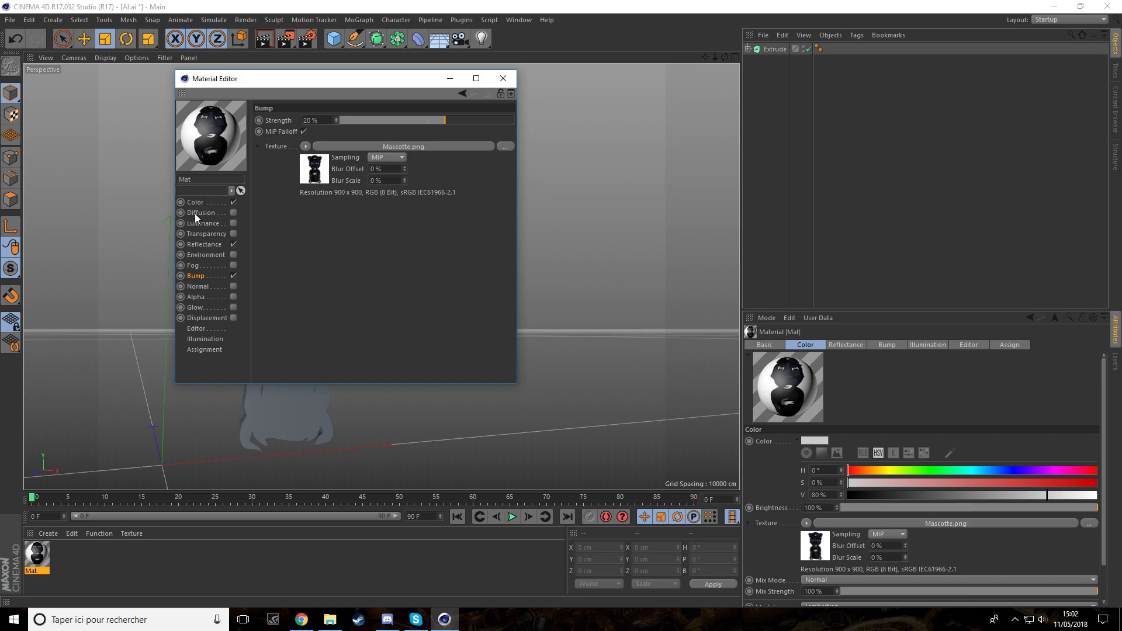
pyautogui.click(233, 245)
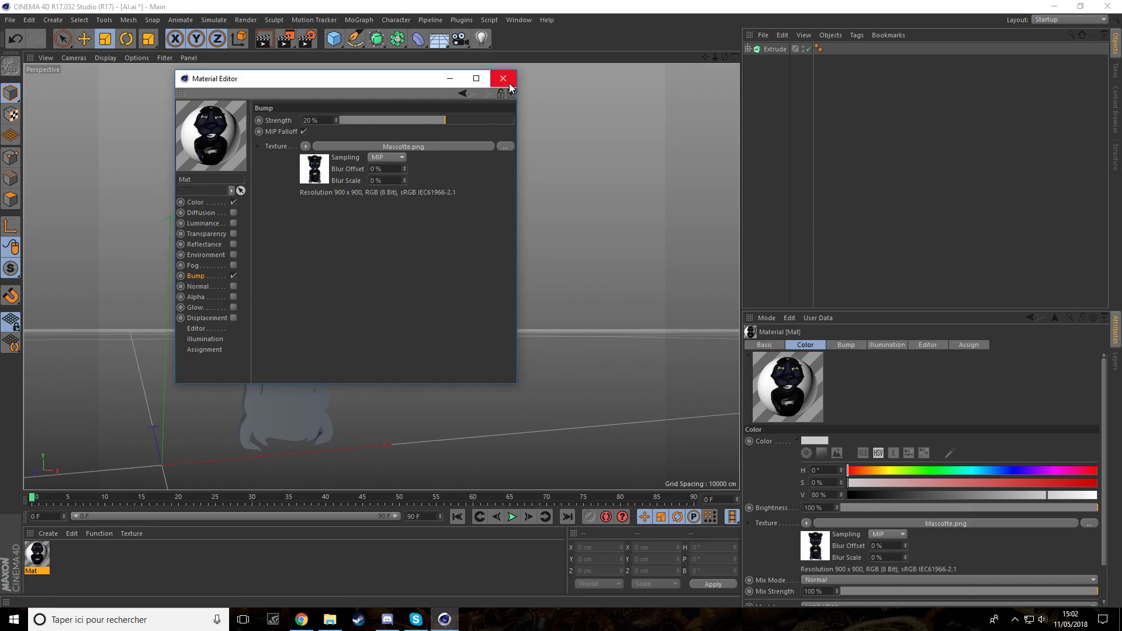
pyautogui.click(503, 78)
# Step: Apply the mascot material to the Extrude object and set its texture projection to Cubic
pyautogui.click(62, 546)
pyautogui.moveTo(39, 556); pyautogui.dragTo(847, 65)
pyautogui.moveTo(767, 51); pyautogui.dragTo(774, 51)
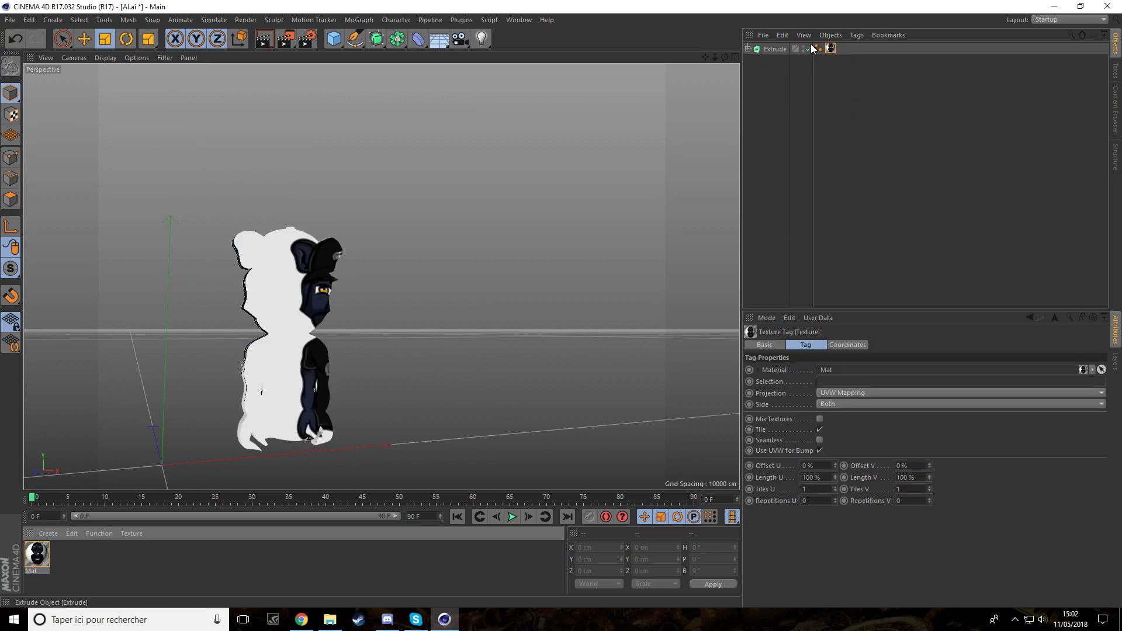
pyautogui.click(857, 393)
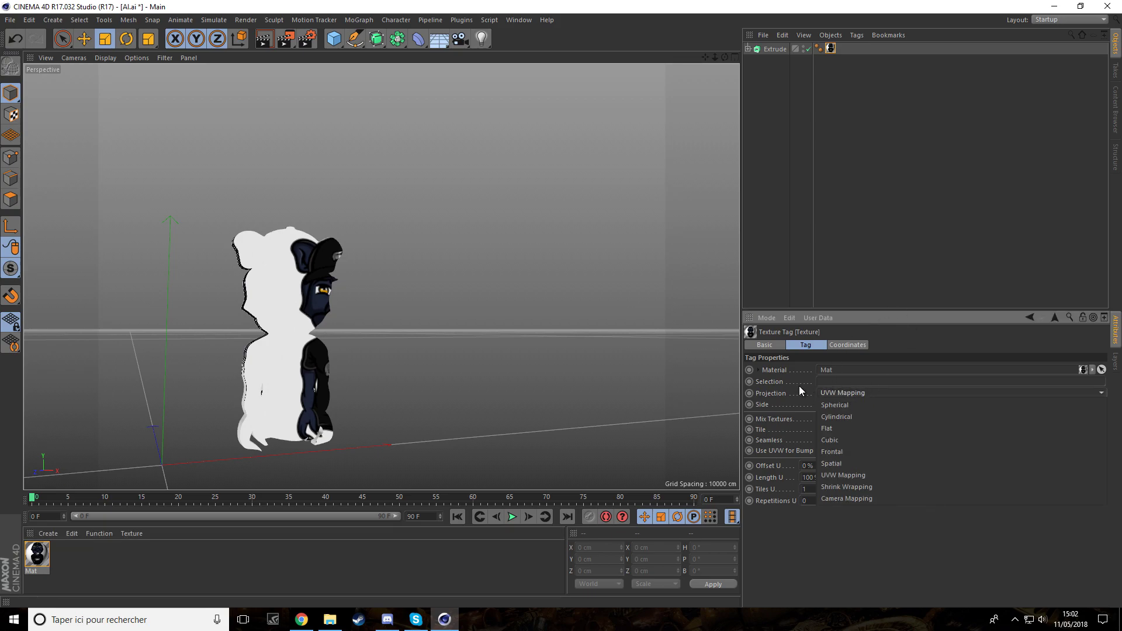
pyautogui.click(840, 441)
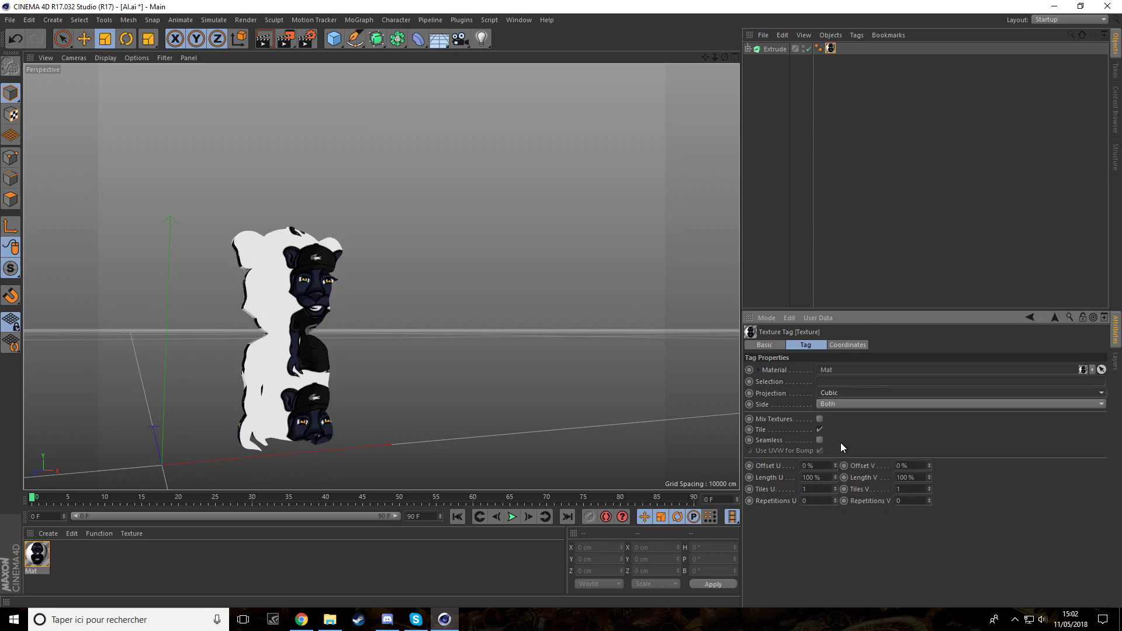
# Step: Set the texture tag's X and Y scale and X and Y position to 180 cm
pyautogui.click(848, 345)
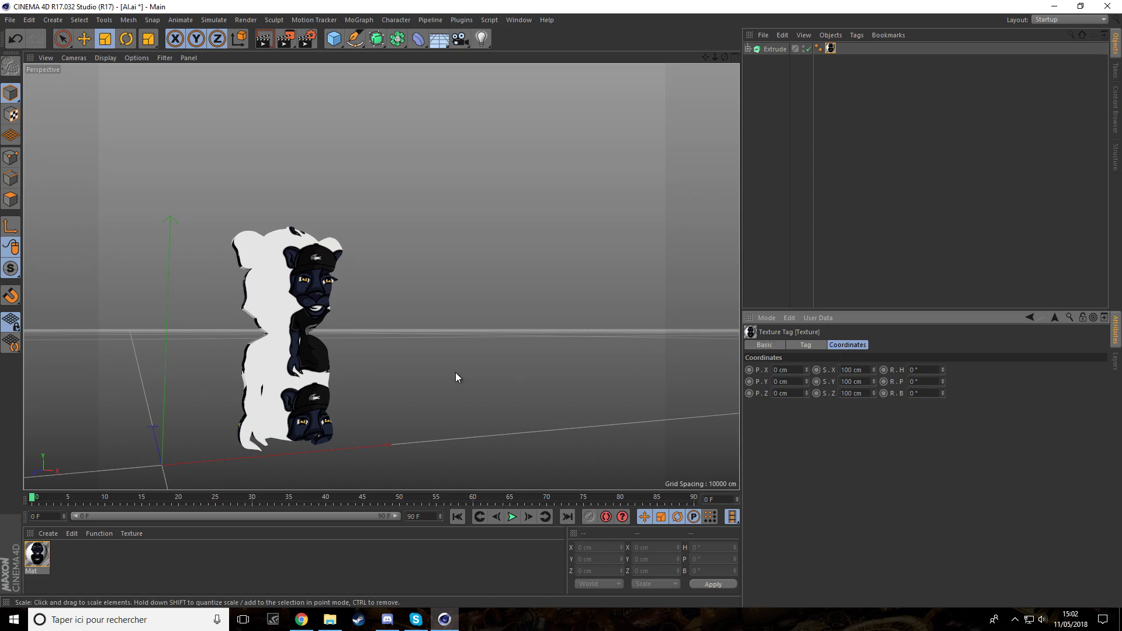
pyautogui.click(846, 369)
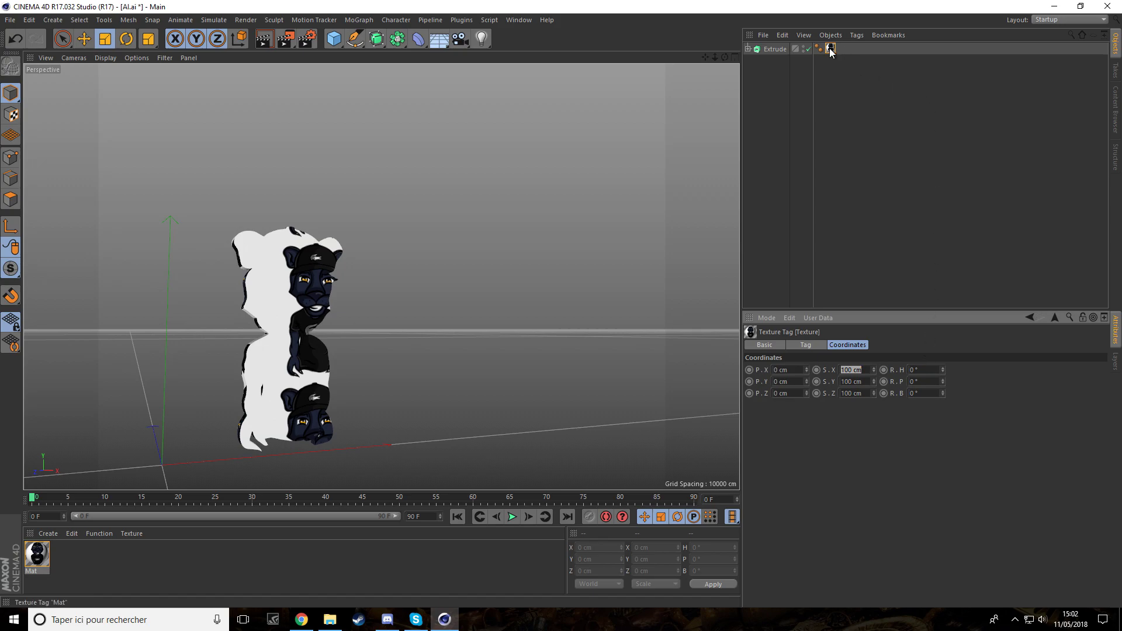
pyautogui.write('32')
pyautogui.press('Tab')
pyautogui.write('180')
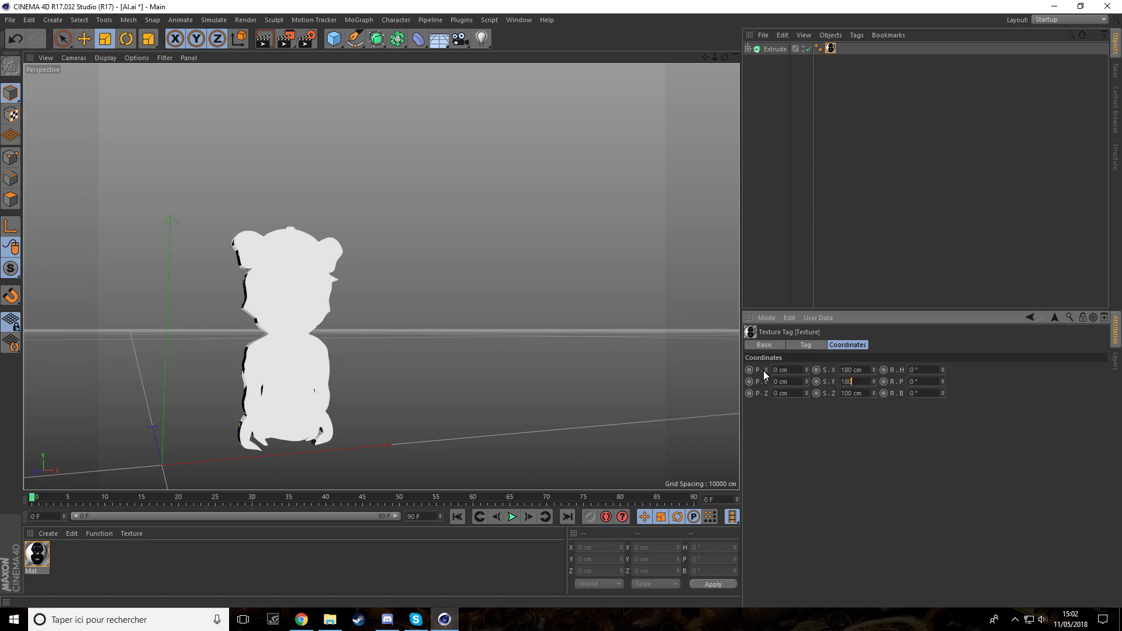
pyautogui.doubleClick(783, 370)
pyautogui.write('180')
pyautogui.doubleClick(784, 383)
pyautogui.write('180')
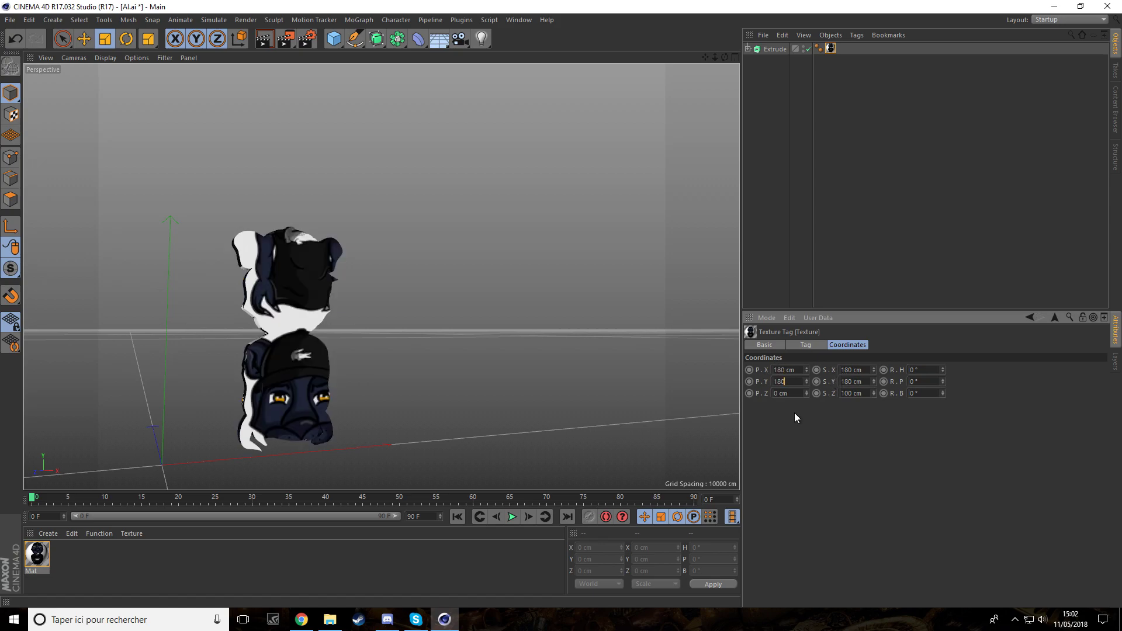
pyautogui.click(794, 413)
# Step: Set the texture tag's X and Y position and X and Y scale to 170 cm
pyautogui.doubleClick(784, 381)
pyautogui.write('17')
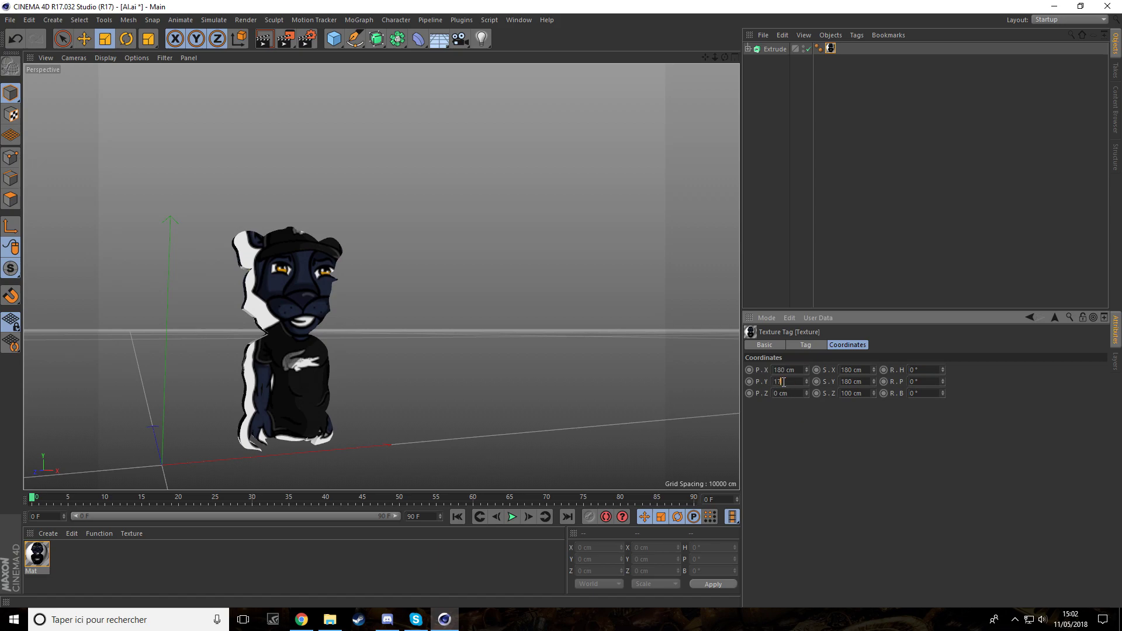
pyautogui.doubleClick(789, 383)
pyautogui.hotkey('ctrl', 'c')
pyautogui.doubleClick(790, 370)
pyautogui.hotkey('ctrl', 'v')
pyautogui.doubleClick(854, 370)
pyautogui.hotkey('ctrl', 'v')
pyautogui.doubleClick(855, 380)
pyautogui.hotkey('ctrl', 'v')
# Step: Reduce the texture tag's X and Y position and X and Y scale to 160 cm
pyautogui.doubleClick(795, 381)
pyautogui.write('1')
pyautogui.hotkey('ctrl', 'a')
pyautogui.hotkey('ctrl', 'c')
pyautogui.doubleClick(789, 371)
pyautogui.hotkey('ctrl', 'v')
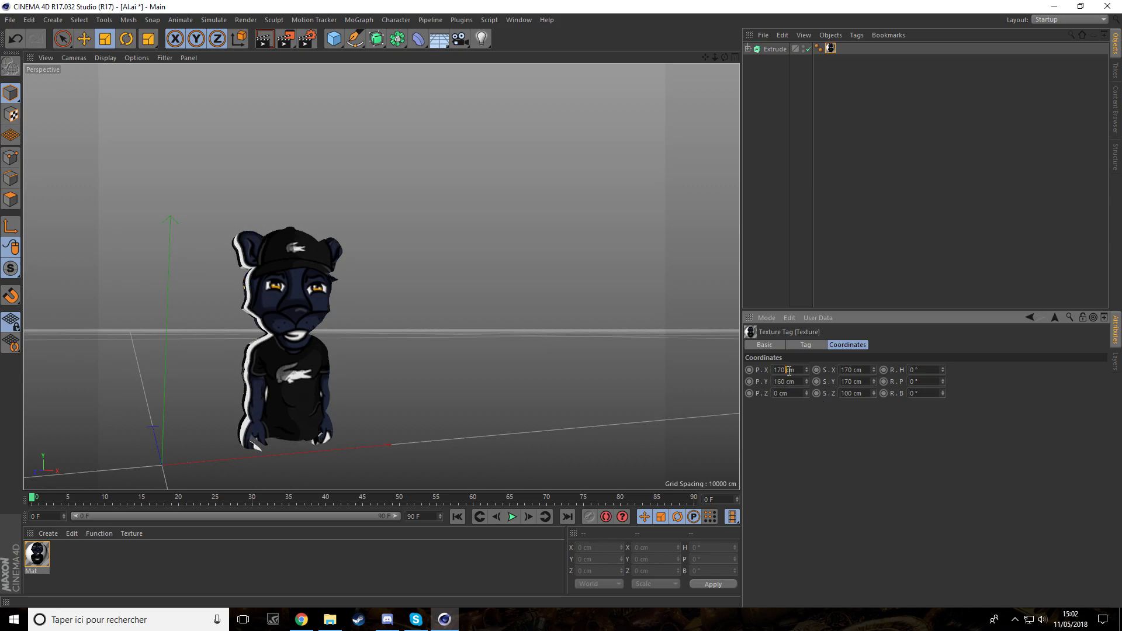
pyautogui.doubleClick(850, 370)
pyautogui.hotkey('ctrl', 'v')
pyautogui.click(852, 382)
pyautogui.hotkey('ctrl', 'v')
pyautogui.press('Return')
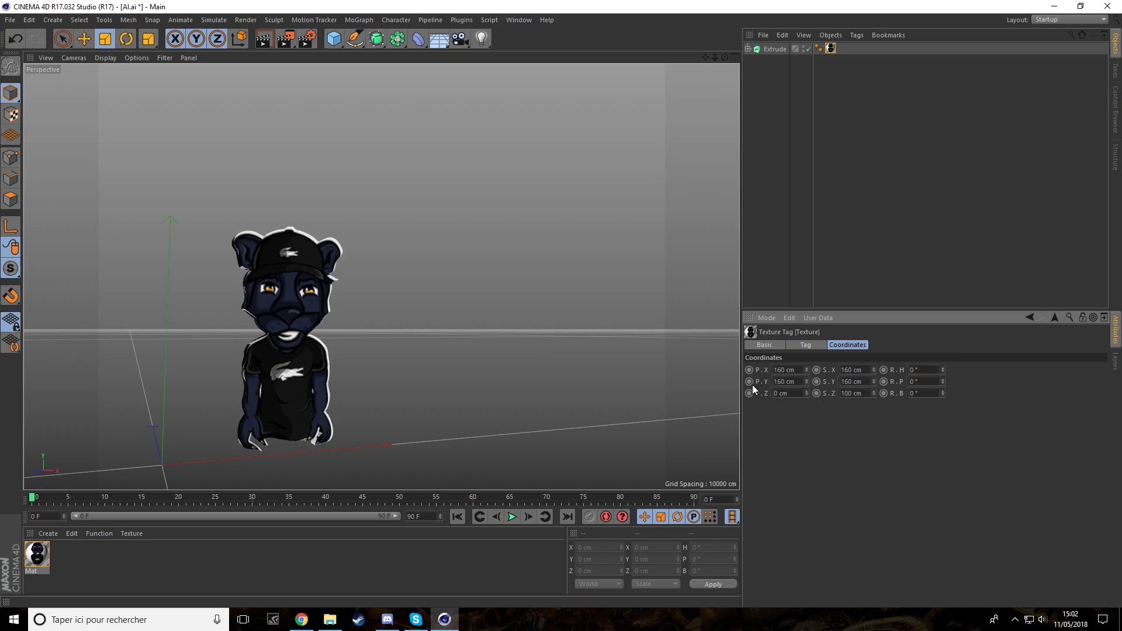
# Step: Raise the texture tag's X and Y position and X and Y scale to 165 cm
pyautogui.doubleClick(792, 370)
pyautogui.write('1')
pyautogui.hotkey('ctrl', 'c')
pyautogui.doubleClick(789, 382)
pyautogui.hotkey('ctrl', 'v')
pyautogui.doubleClick(852, 381)
pyautogui.hotkey('ctrl', 'v')
pyautogui.doubleClick(853, 371)
pyautogui.hotkey('ctrl', 'v')
pyautogui.press('Return')
# Step: Fine-tune the texture tag's X and Y position and X and Y scale to 163 cm
pyautogui.doubleClick(784, 369)
pyautogui.write('163')
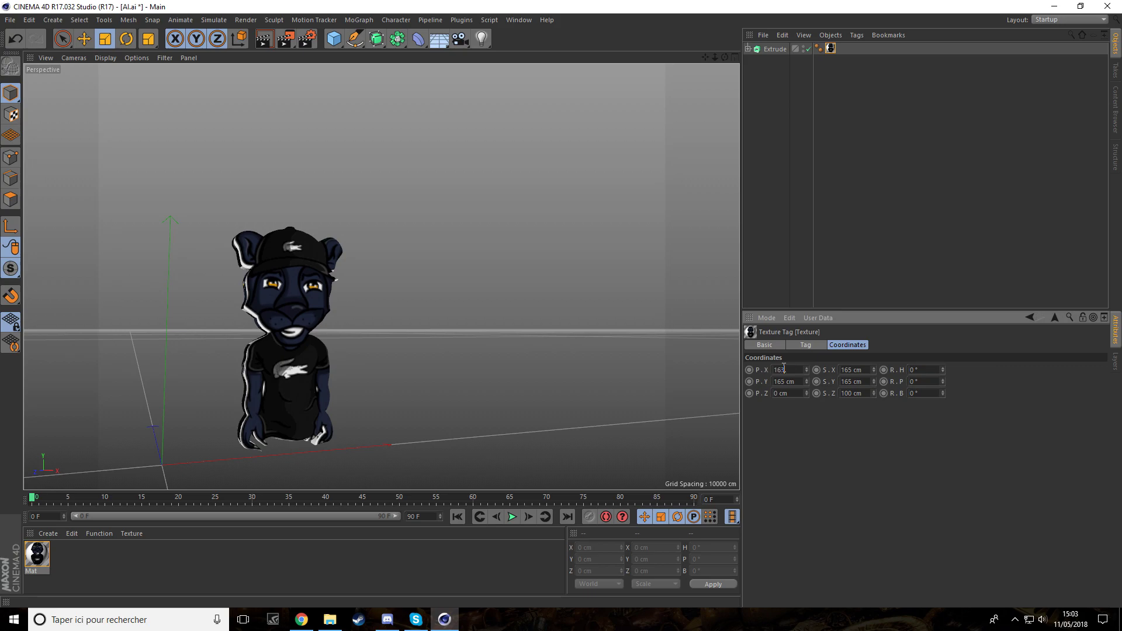
pyautogui.hotkey('ctrl', 'c')
pyautogui.press('Return')
pyautogui.doubleClick(786, 382)
pyautogui.hotkey('ctrl', 'v')
pyautogui.press('Return')
pyautogui.doubleClick(851, 382)
pyautogui.hotkey('ctrl', 'v')
pyautogui.press('Return')
pyautogui.doubleClick(856, 370)
pyautogui.hotkey('ctrl', 'v')
pyautogui.press('Return')
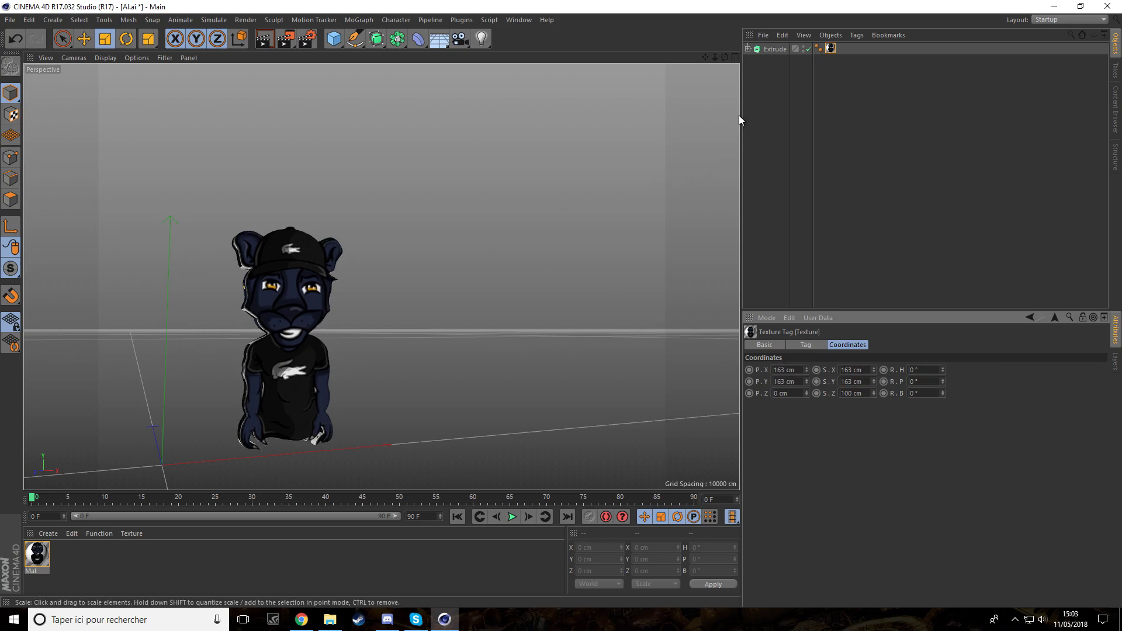
# Step: Set the texture tag's X position, Y position and X scale to 162 cm
pyautogui.doubleClick(785, 369)
pyautogui.write('1')
pyautogui.doubleClick(786, 370)
pyautogui.hotkey('ctrl', 'c')
pyautogui.press('Return')
pyautogui.doubleClick(786, 382)
pyautogui.hotkey('ctrl', 'v')
pyautogui.press('Return')
pyautogui.doubleClick(852, 381)
pyautogui.click(856, 369)
pyautogui.hotkey('ctrl', 'v')
pyautogui.press('Return')
pyautogui.doubleClick(859, 371)
pyautogui.hotkey('ctrl', 'v')
pyautogui.press('Return')
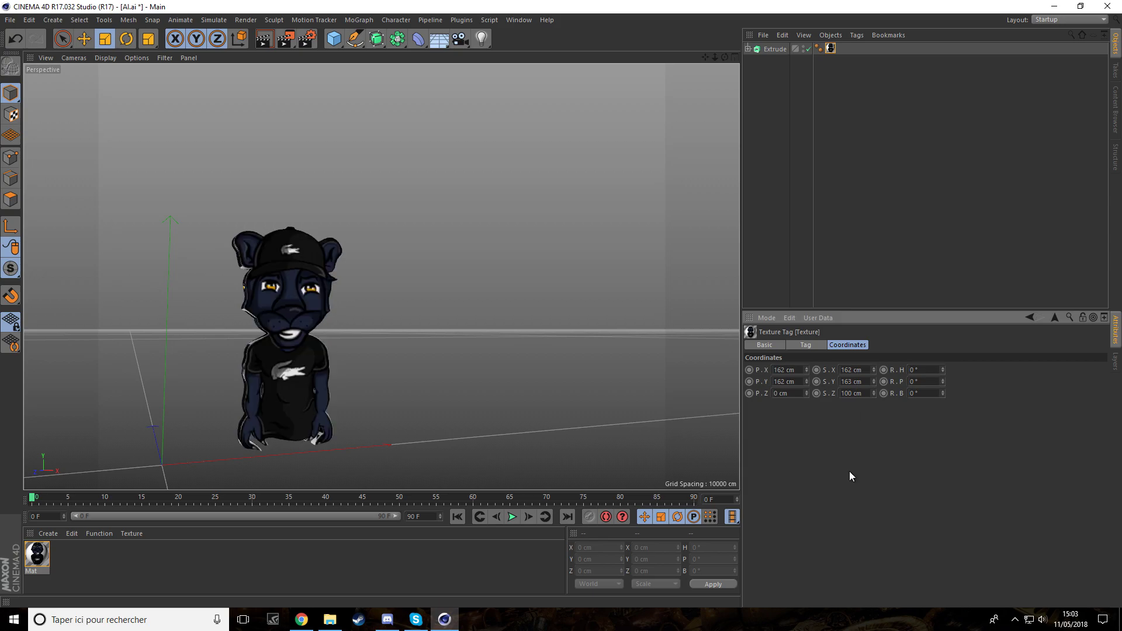
# Step: Try a texture Y position of 163 cm, return Y position and X scale to 162 cm, and check the mascot's front
pyautogui.moveTo(724, 57); pyautogui.dragTo(819, 38)
pyautogui.moveTo(655, 60); pyautogui.dragTo(722, 61)
pyautogui.scroll(3, 155, 370)
pyautogui.scroll(3, 470, 335)
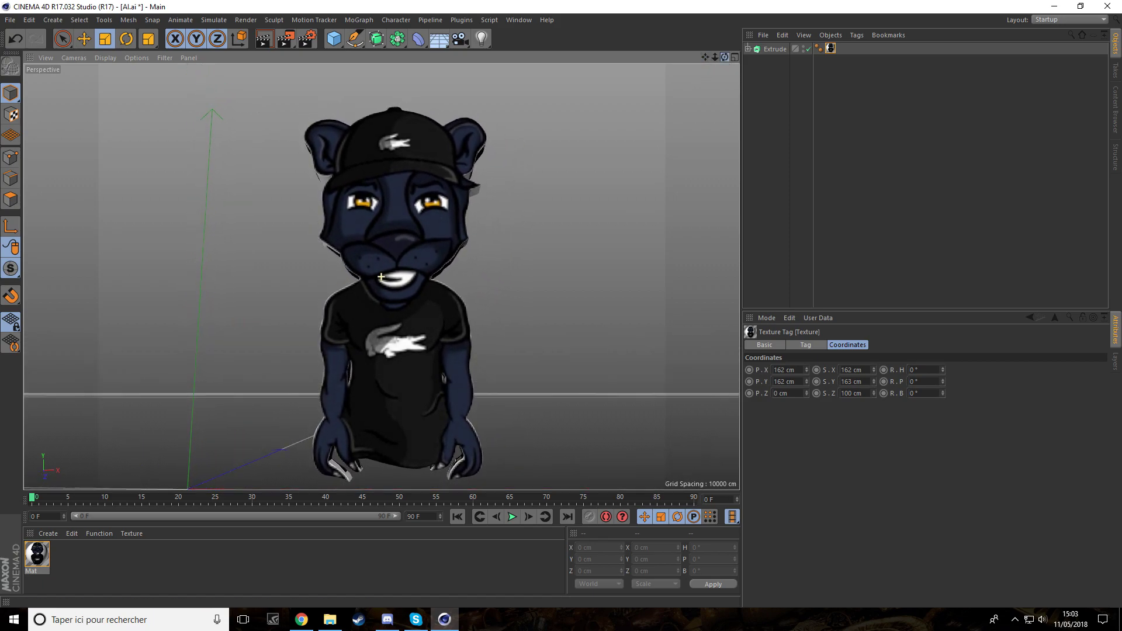
pyautogui.click(808, 380)
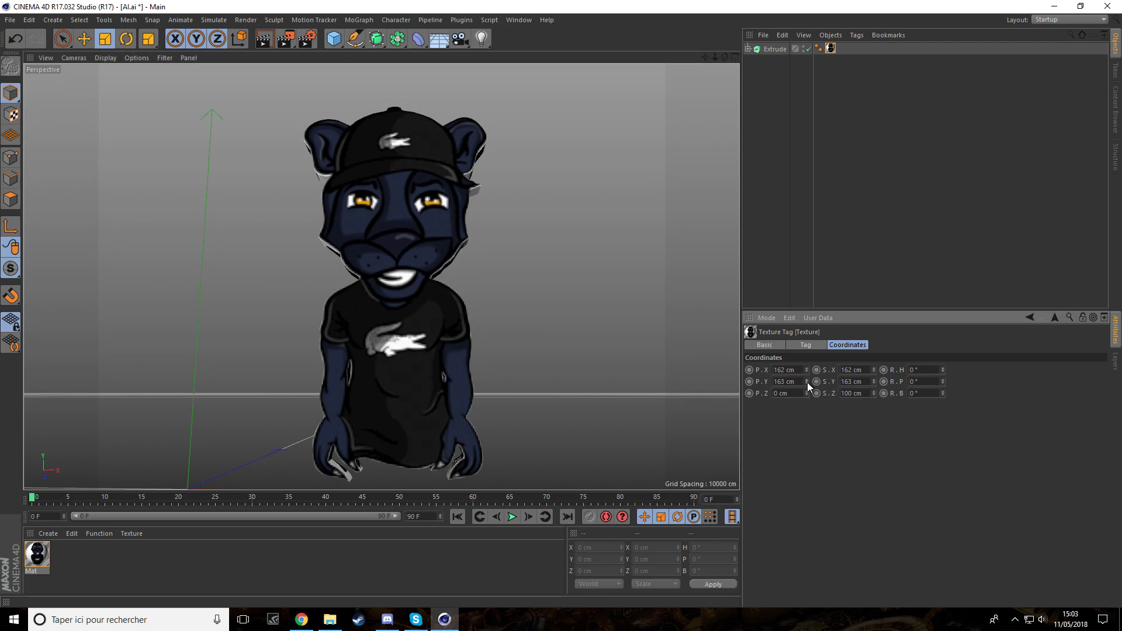
pyautogui.click(786, 381)
pyautogui.moveTo(873, 370); pyautogui.dragTo(874, 365)
pyautogui.doubleClick(847, 369)
pyautogui.write('162')
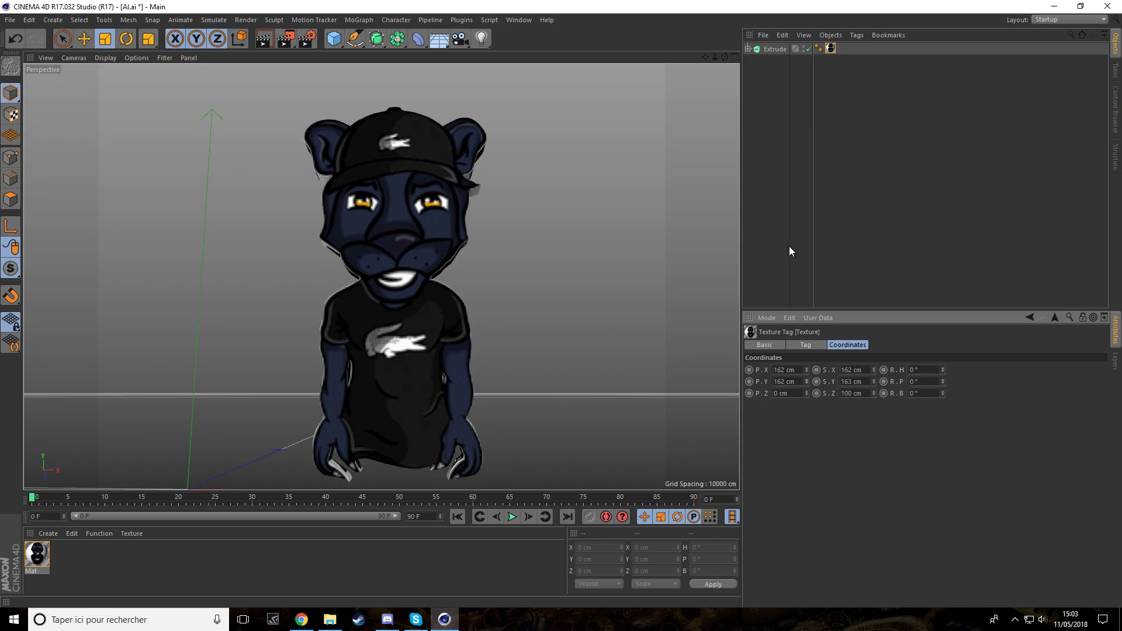
pyautogui.click(749, 77)
pyautogui.moveTo(724, 58); pyautogui.dragTo(805, 120)
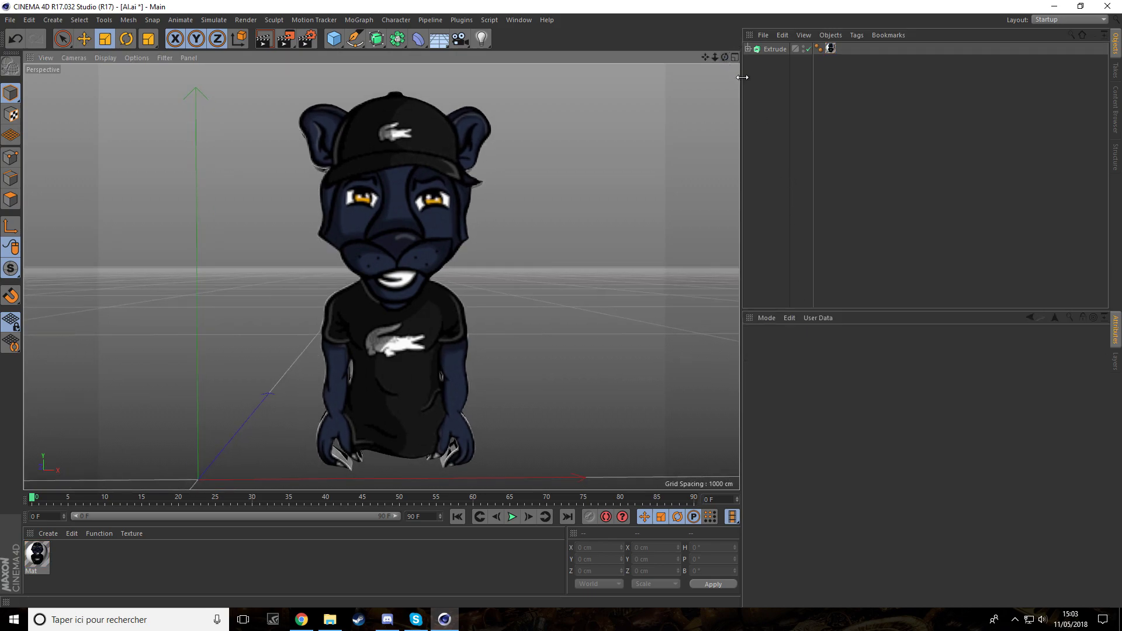
# Step: Duplicate the Extrude object and delete the texture tag from the copy
pyautogui.click(772, 50)
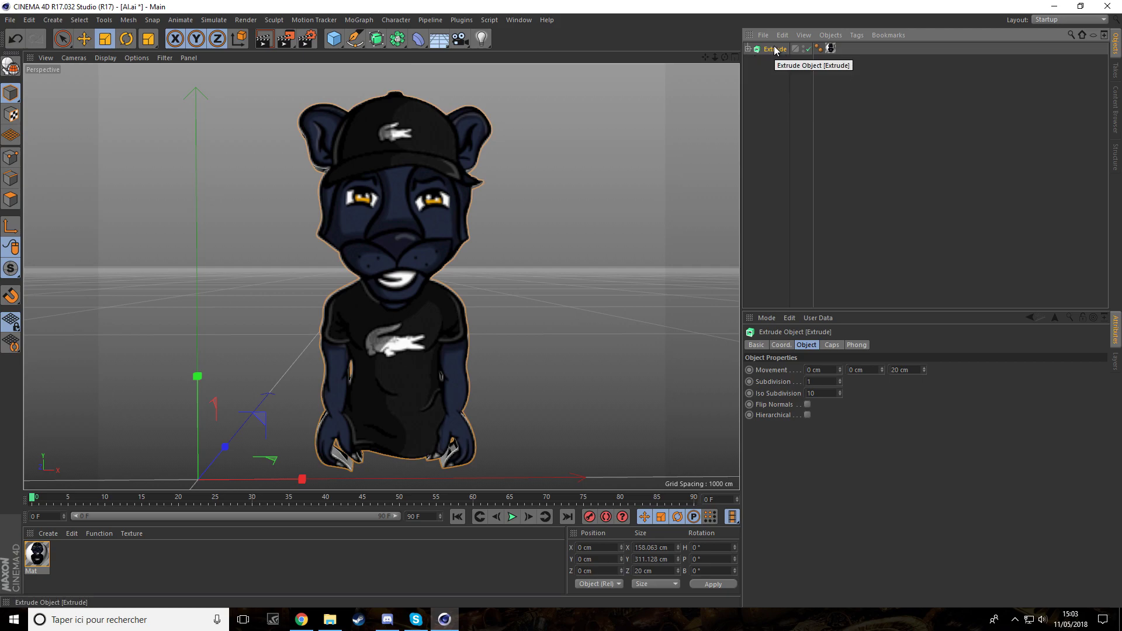
pyautogui.hotkey('ctrl', 'c')
pyautogui.hotkey('ctrl', 'v')
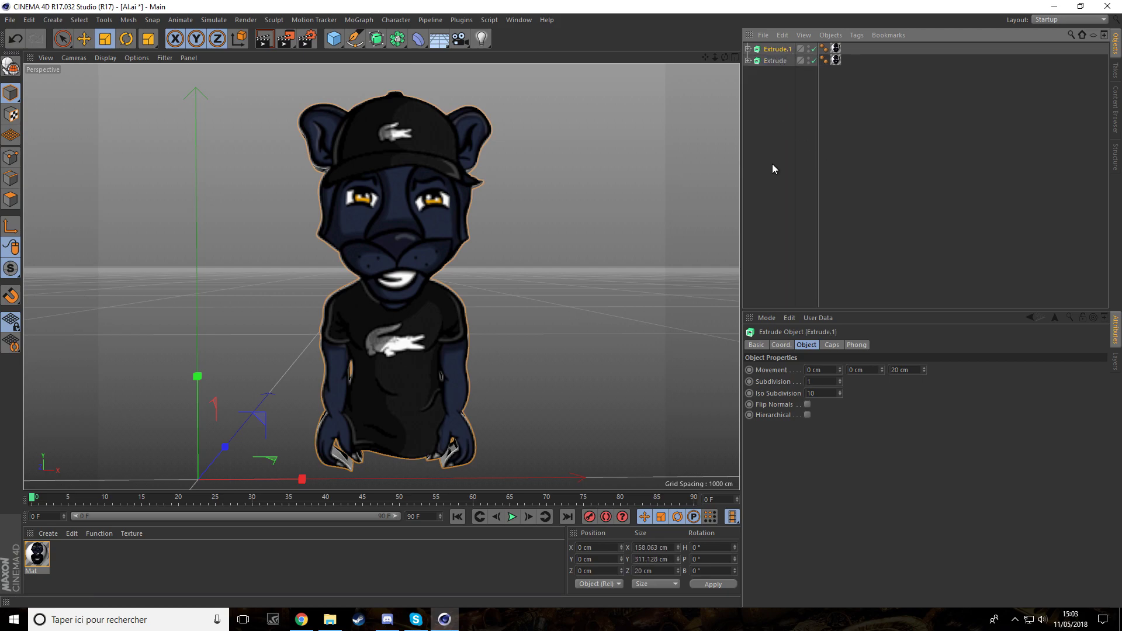
pyautogui.click(787, 125)
pyautogui.click(836, 49)
pyautogui.press('Delete')
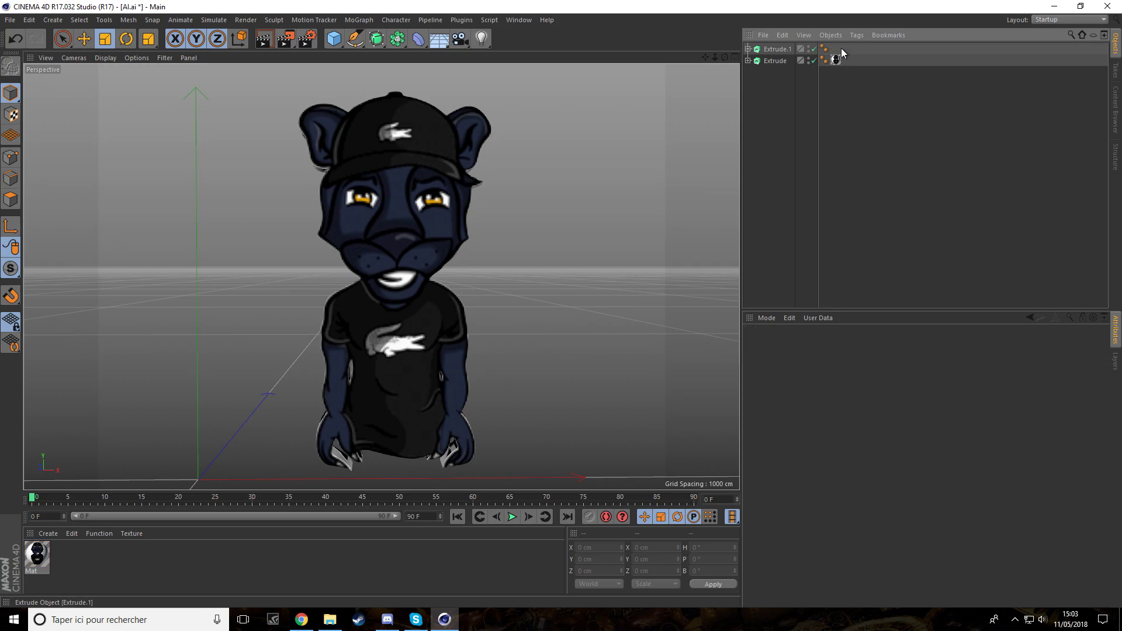
# Step: Set the untextured Extrude copy's Z position to 1.5 cm and inspect the mascot's side edges
pyautogui.click(787, 48)
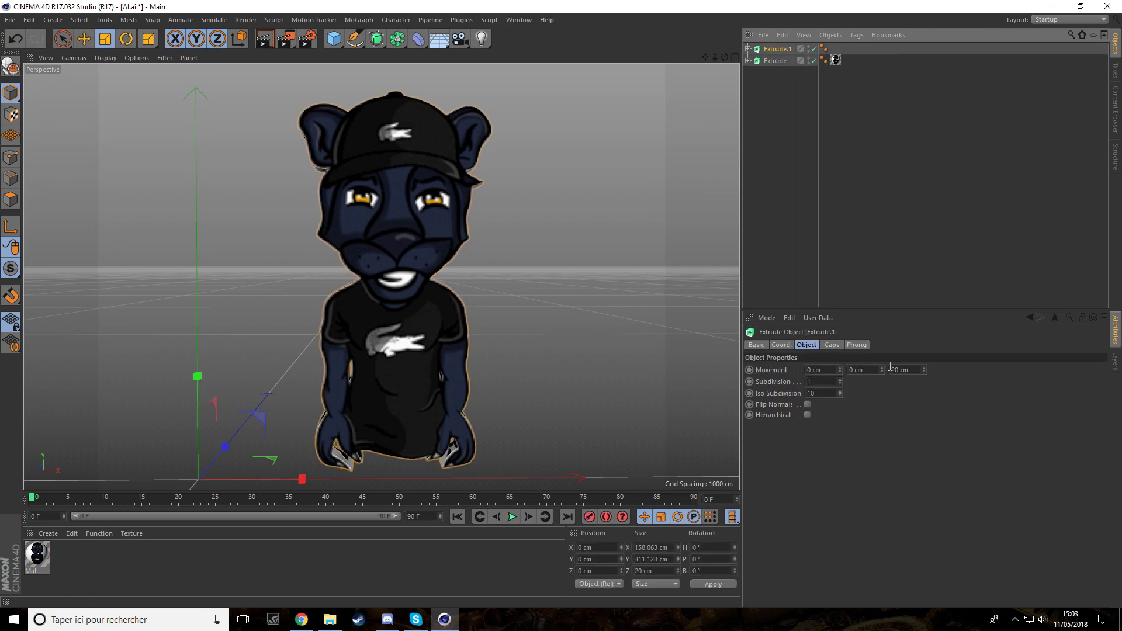
pyautogui.click(781, 345)
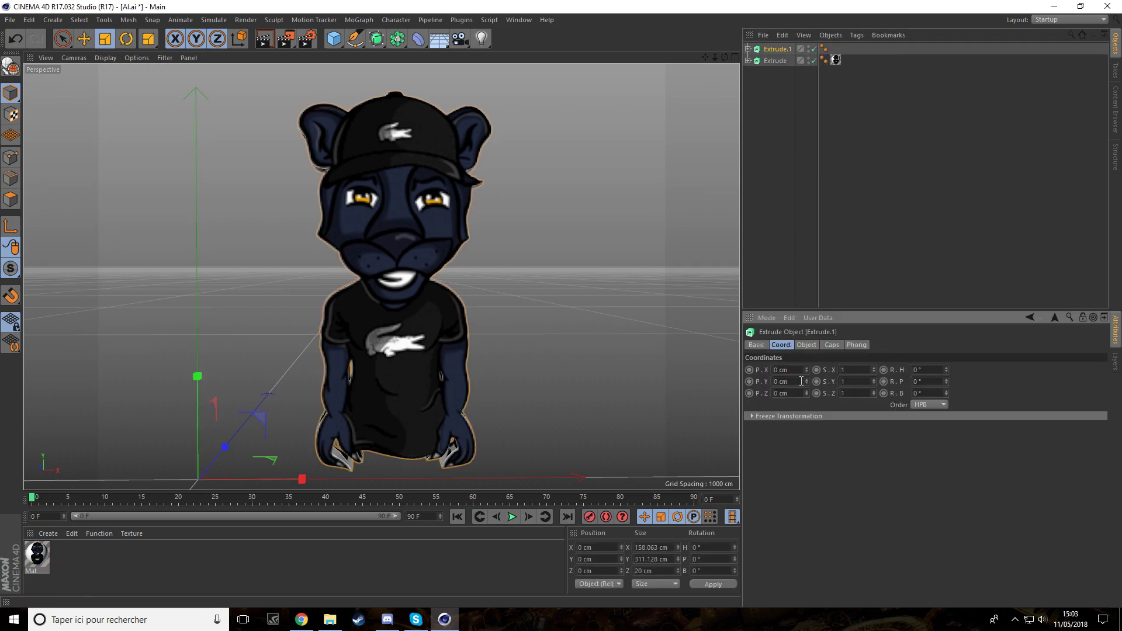
pyautogui.doubleClick(781, 393)
pyautogui.write('1.5')
pyautogui.press('Return')
pyautogui.moveTo(723, 57); pyautogui.dragTo(391, 169)
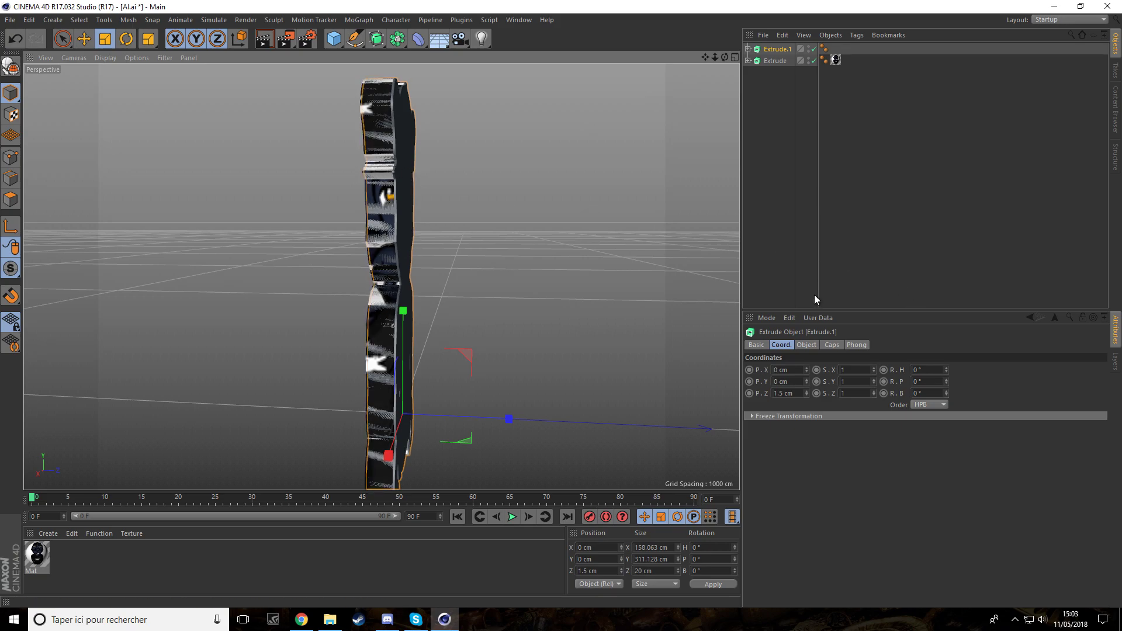
pyautogui.moveTo(724, 58); pyautogui.dragTo(701, 62)
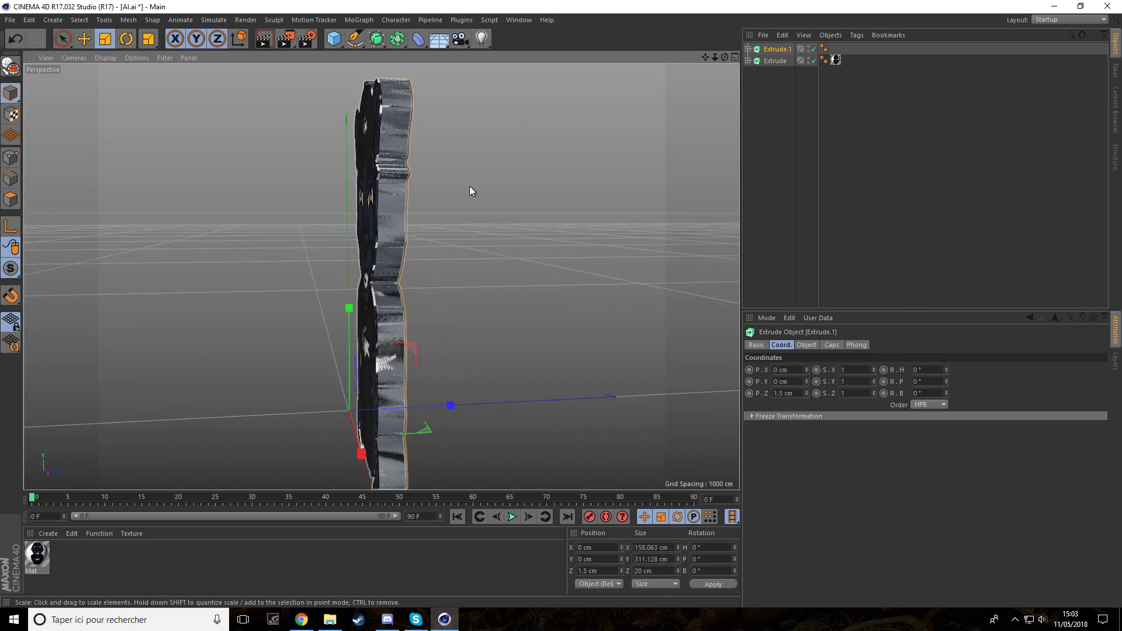
# Step: Change both the start and end caps of the untextured Extrude copy to Fillet Cap
pyautogui.click(839, 345)
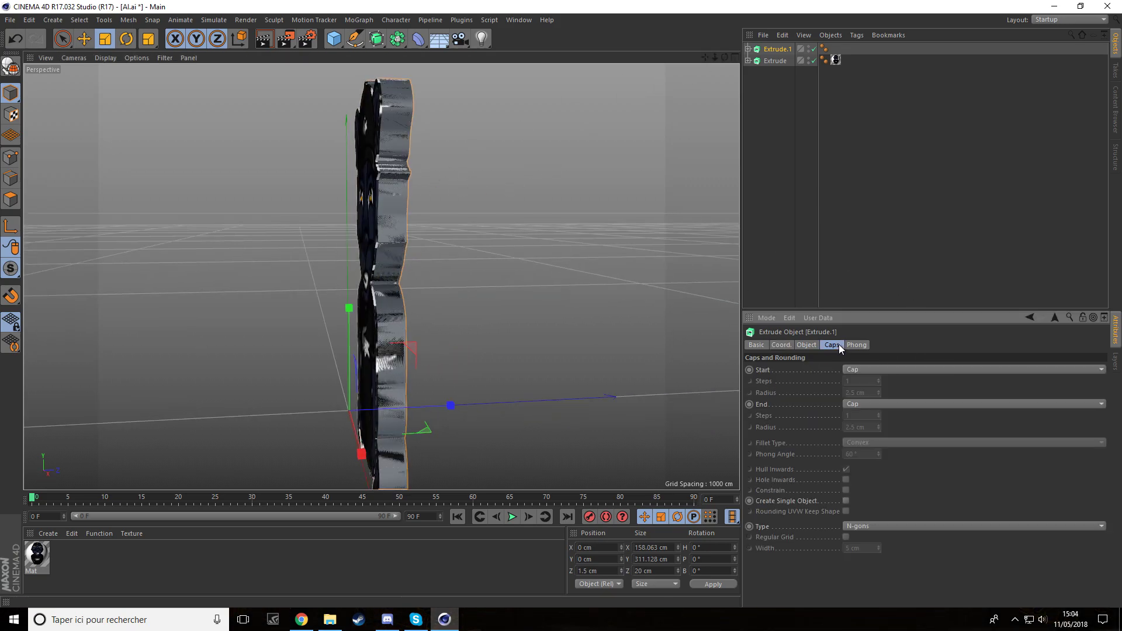
pyautogui.click(873, 369)
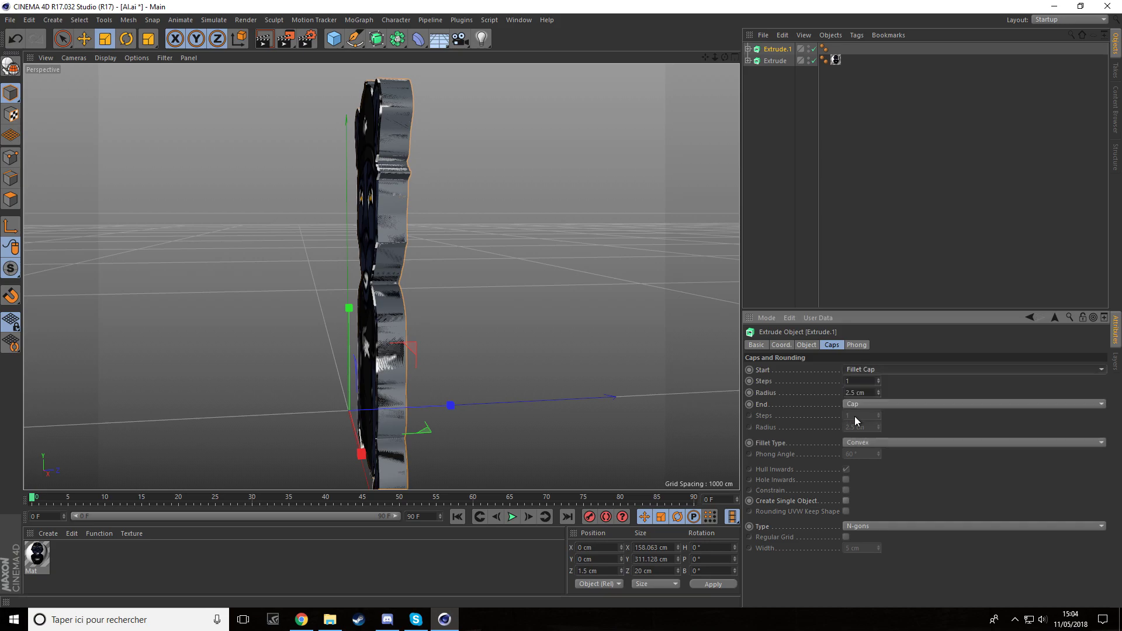
pyautogui.click(861, 416)
pyautogui.click(858, 405)
pyautogui.click(857, 451)
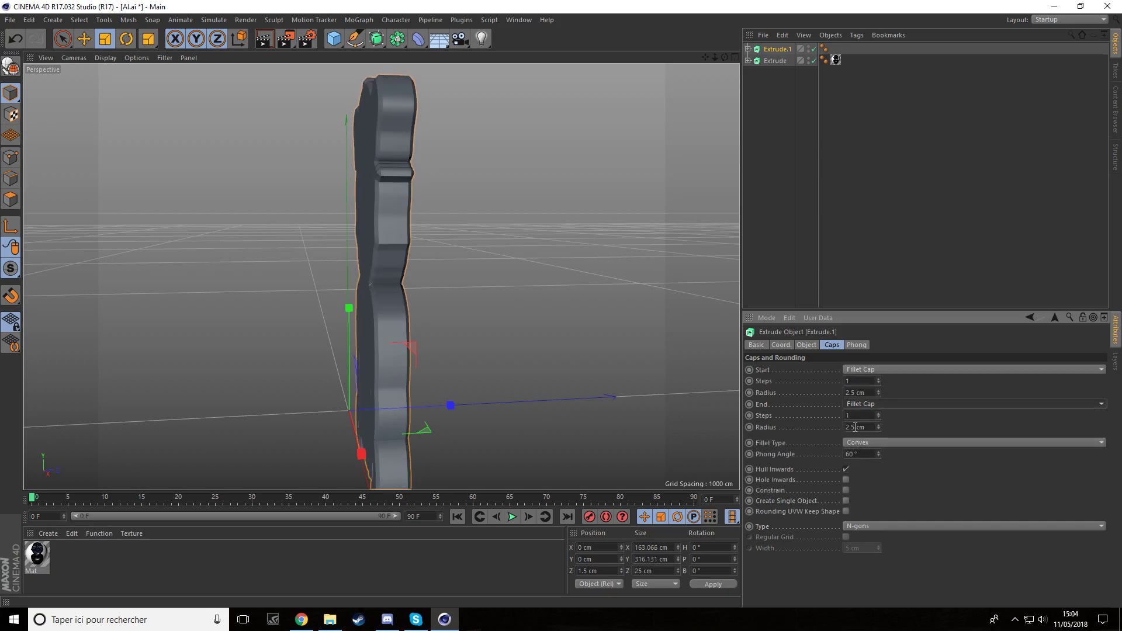
# Step: Set the start and end fillets of the Extrude copy to 10 steps and a 1 cm radius
pyautogui.moveTo(855, 427); pyautogui.dragTo(801, 422)
pyautogui.write('1')
pyautogui.doubleClick(854, 416)
pyautogui.write('1010')
pyautogui.moveTo(852, 393); pyautogui.dragTo(842, 394)
pyautogui.write('1')
pyautogui.press('Return')
pyautogui.moveTo(728, 58); pyautogui.dragTo(640, 59)
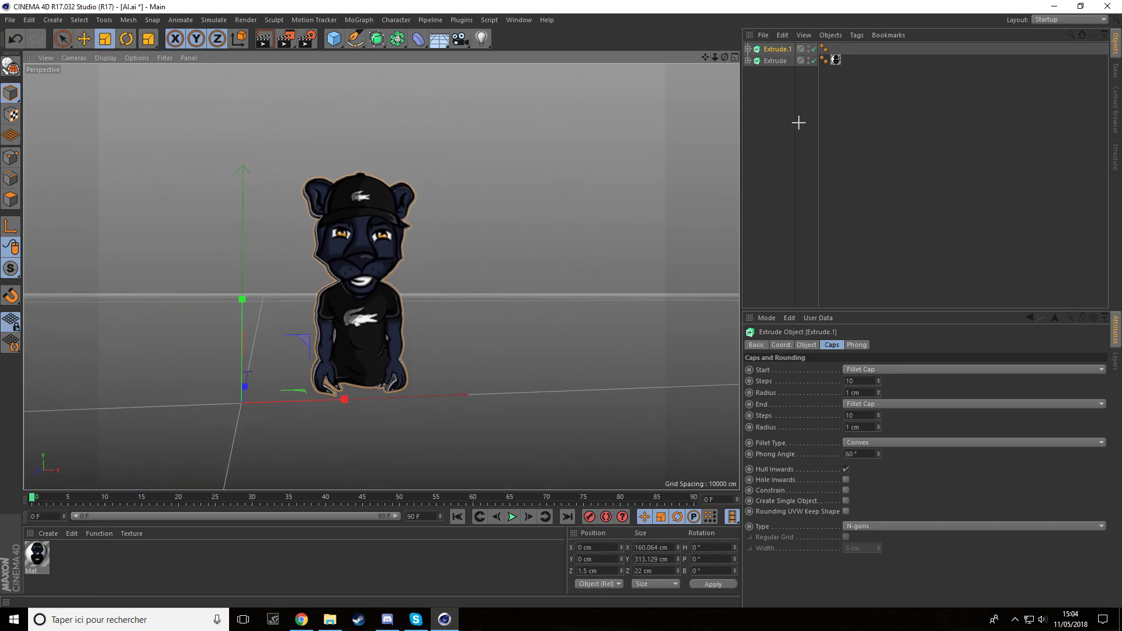
# Step: Select both Extrude objects and move them along the X axis to -160 cm
pyautogui.hotkey('ctrl', 'a')
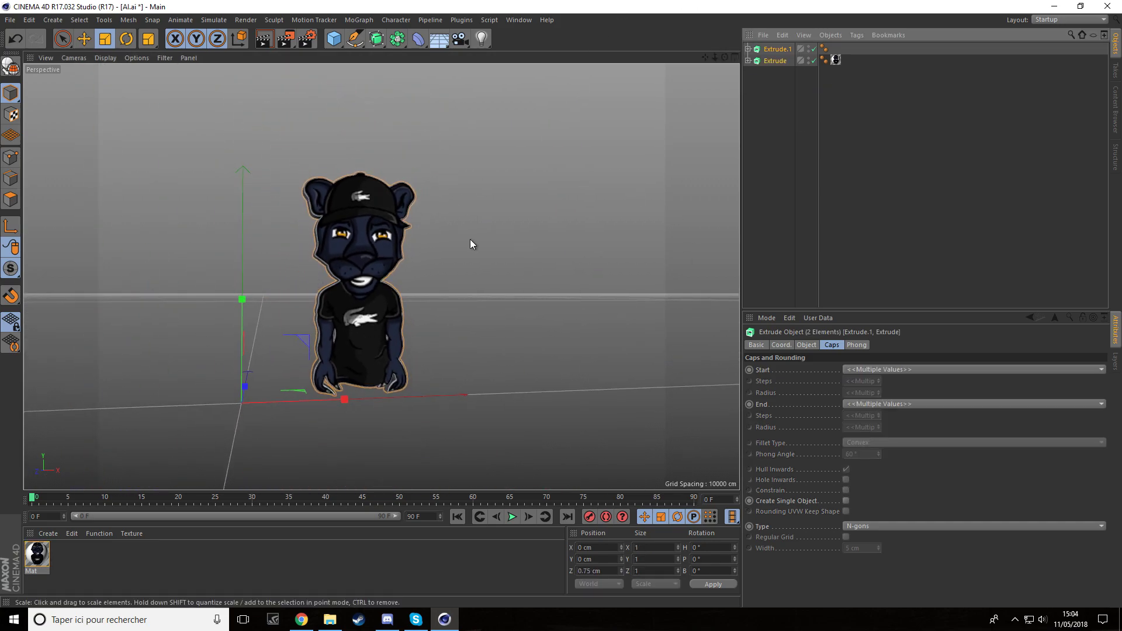
pyautogui.moveTo(725, 58)
pyautogui.mouseDown()
pyautogui.moveTo(812, 60)
pyautogui.moveTo(708, 63)
pyautogui.moveTo(720, 66)
pyautogui.mouseUp()
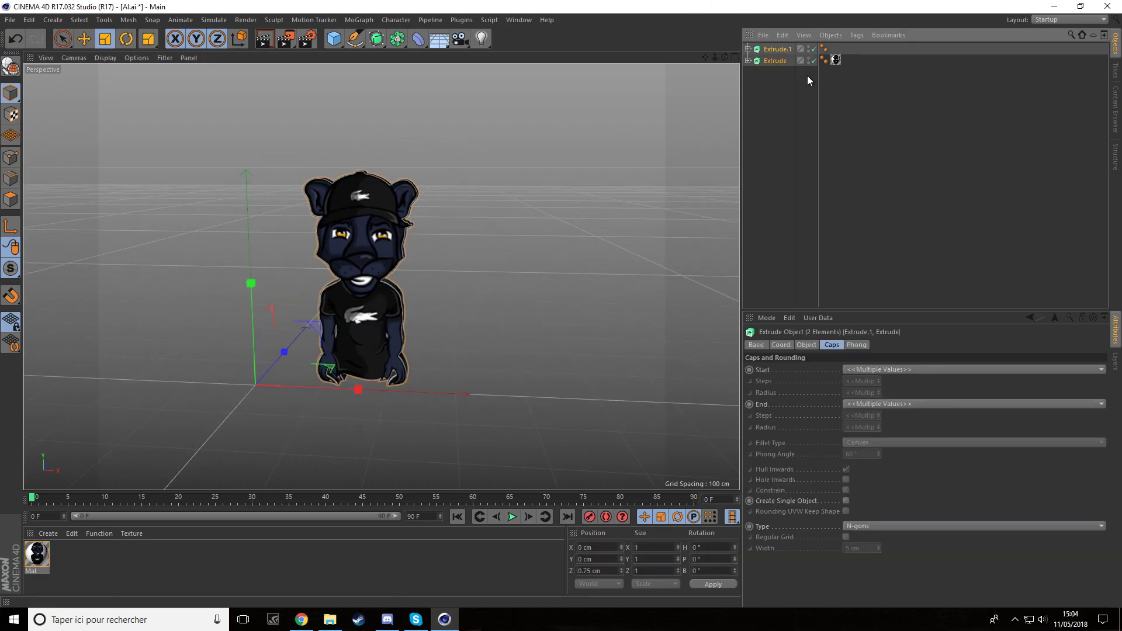
pyautogui.click(86, 45)
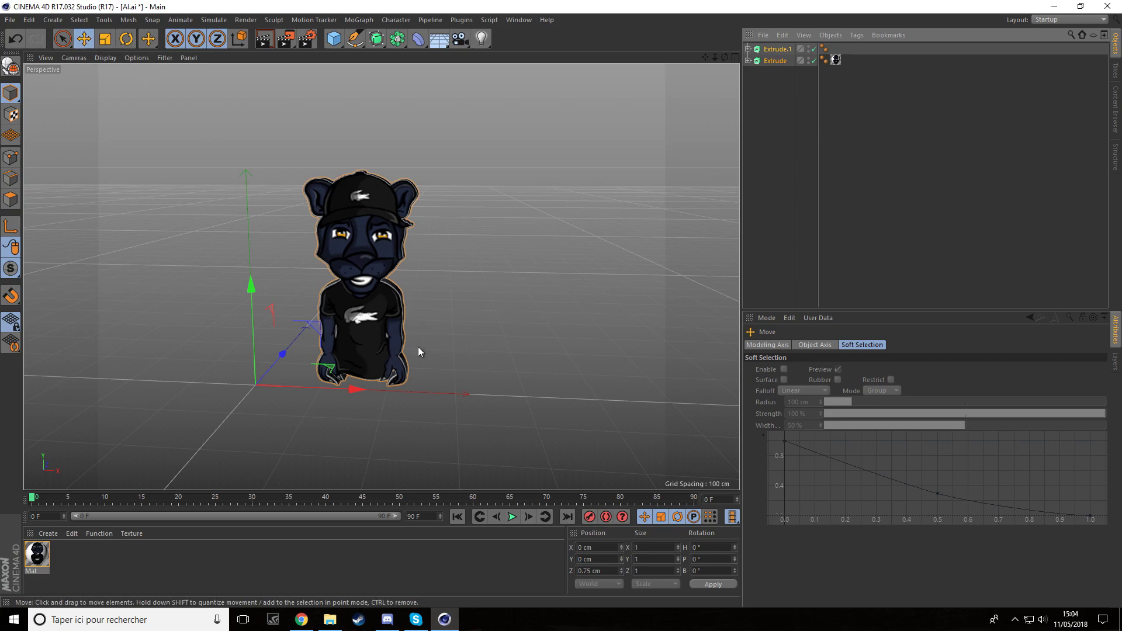
pyautogui.moveTo(355, 390); pyautogui.dragTo(254, 391)
pyautogui.moveTo(715, 58); pyautogui.dragTo(305, 391)
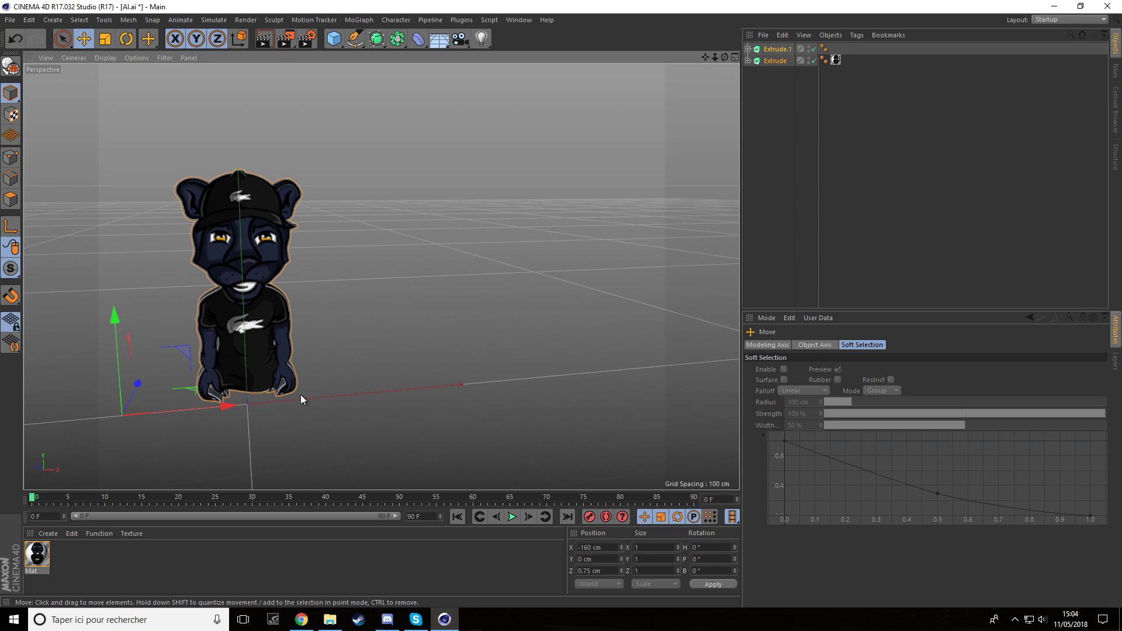
# Step: Move both Extrude objects 10 cm along the Z axis to -9.25 cm and check the mascot from the front
pyautogui.moveTo(724, 59); pyautogui.dragTo(381, 277)
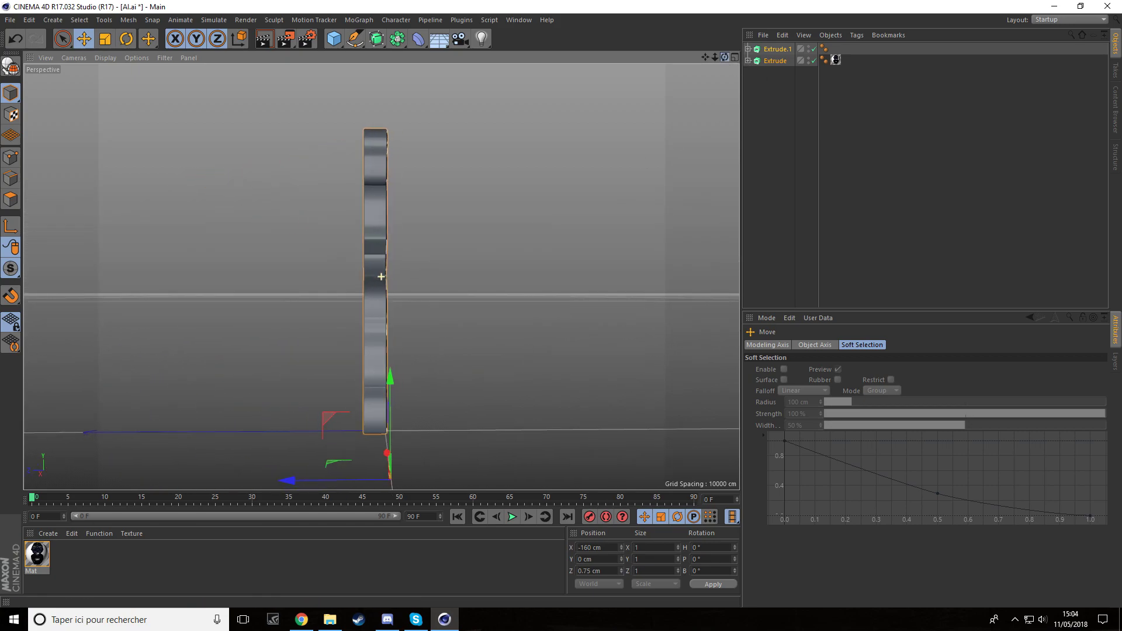
pyautogui.moveTo(287, 480); pyautogui.dragTo(303, 489)
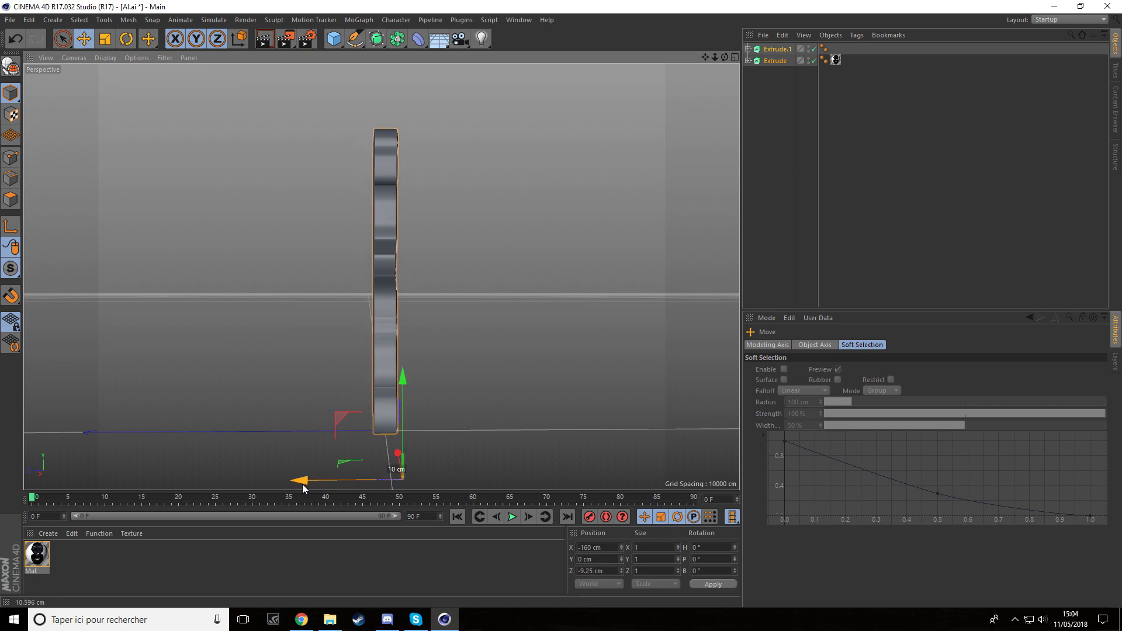
pyautogui.moveTo(725, 58); pyautogui.dragTo(381, 276)
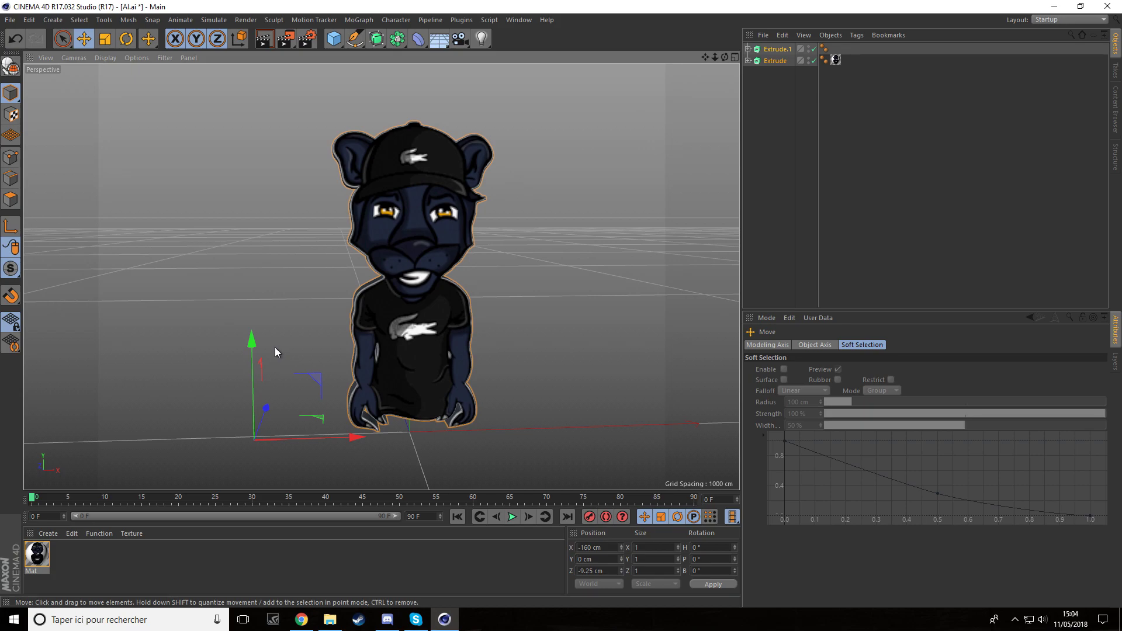
# Step: Move only the axes of both Extrude objects to X 0 cm and Z 0.75 cm, keeping the geometry in place
pyautogui.moveTo(725, 57); pyautogui.dragTo(228, 174)
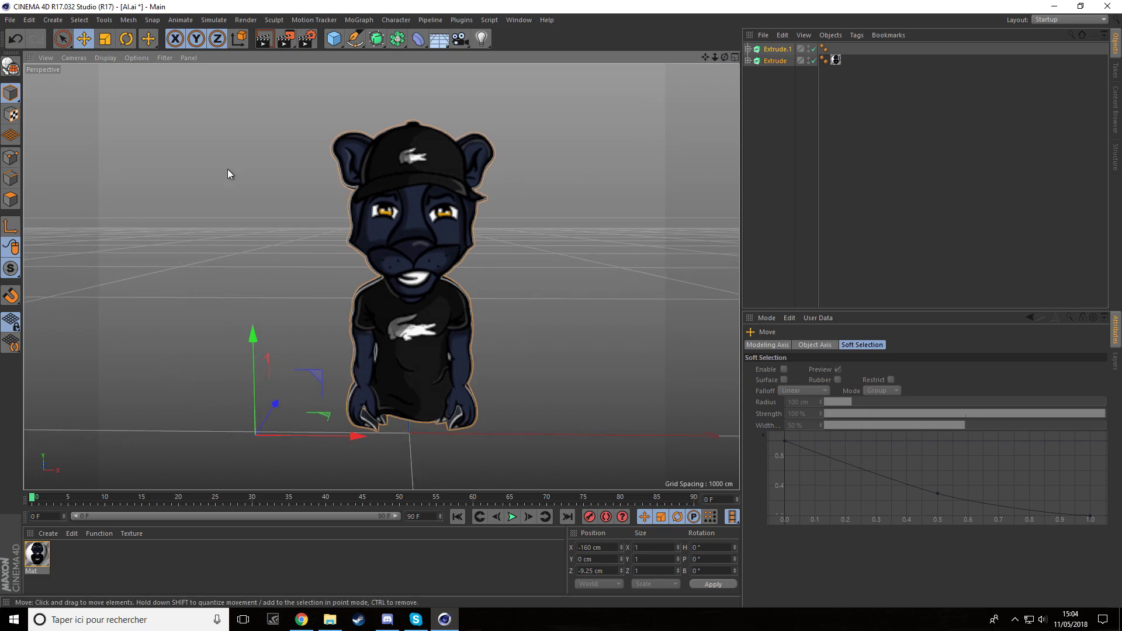
pyautogui.click(11, 232)
pyautogui.moveTo(348, 436); pyautogui.dragTo(531, 441)
pyautogui.click(10, 228)
pyautogui.hotkey('ctrl', 'z')
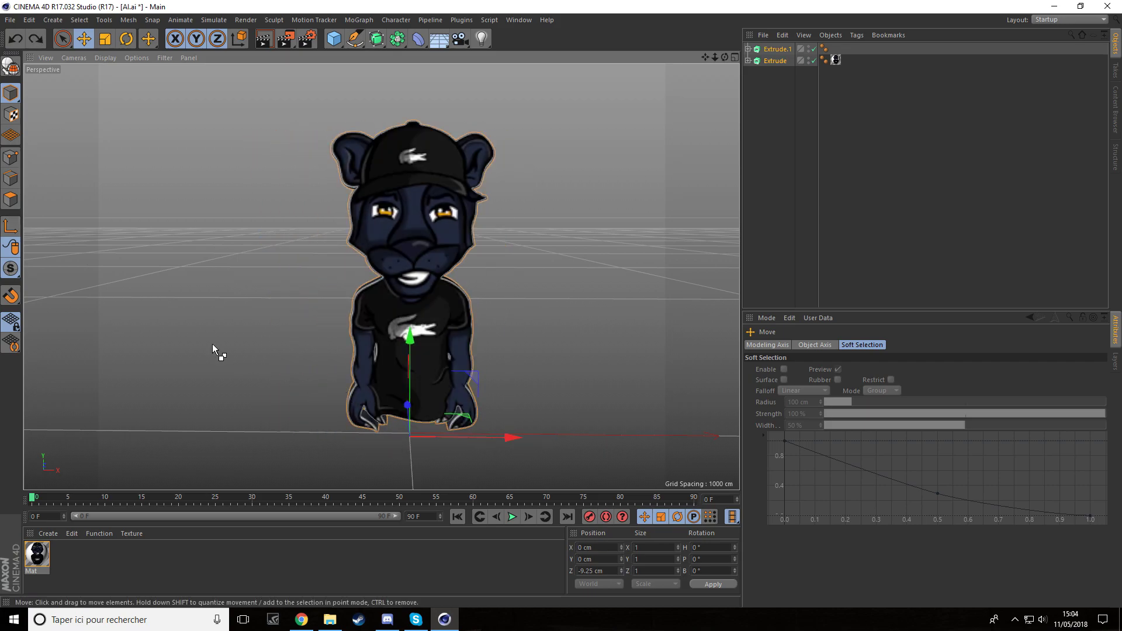
pyautogui.click(10, 228)
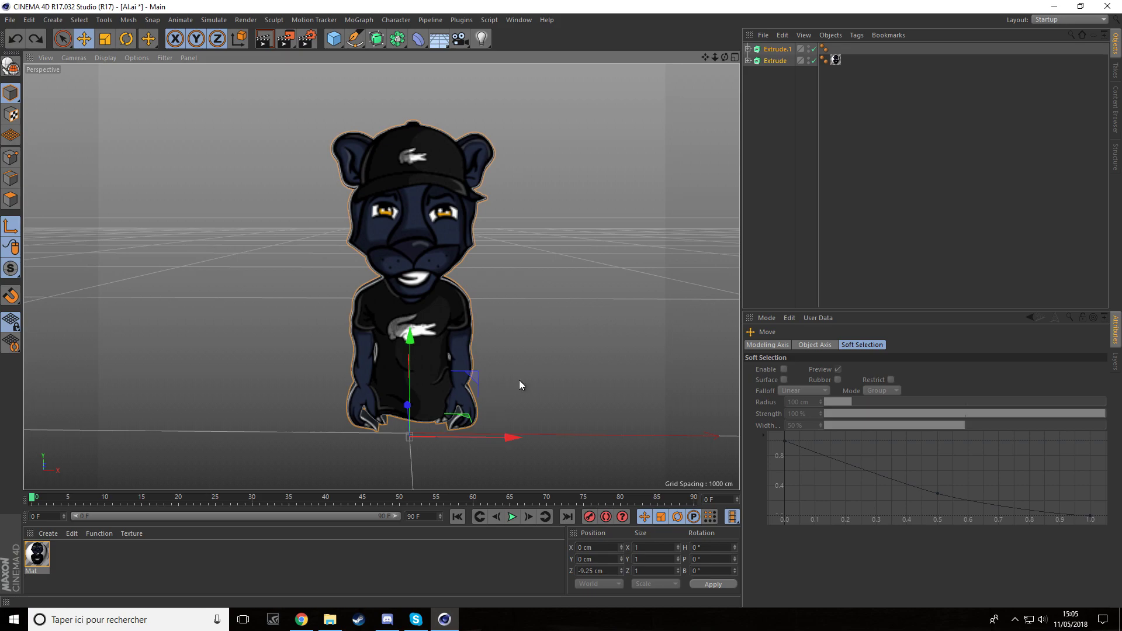
pyautogui.moveTo(725, 58); pyautogui.dragTo(762, 48)
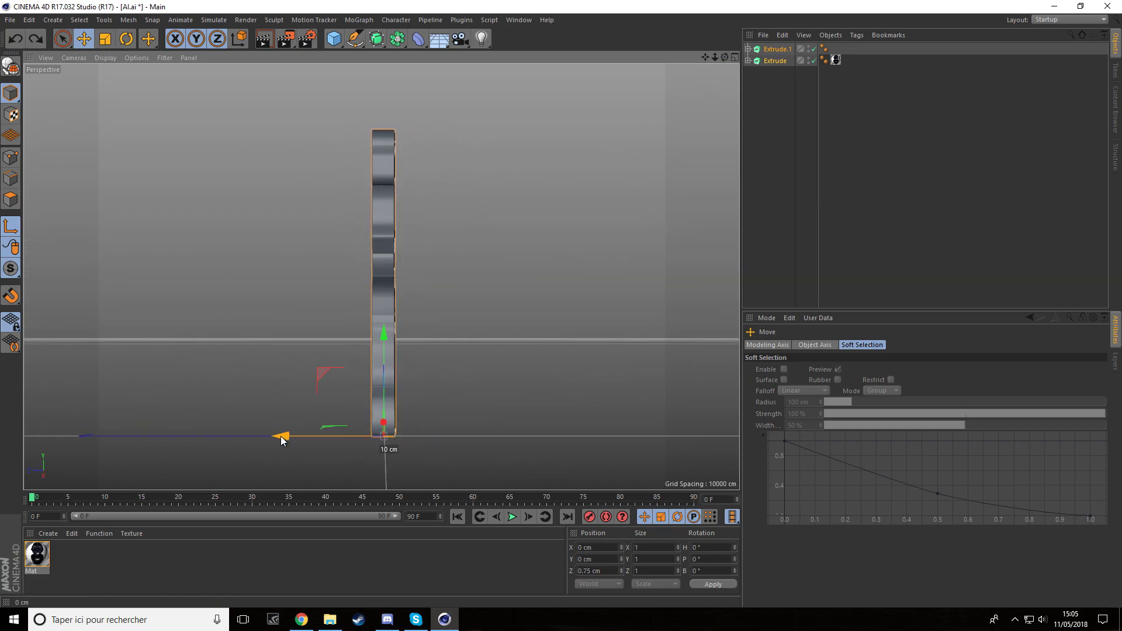
# Step: Try raising the axes of both Extrude objects along Y, and undo the move
pyautogui.moveTo(724, 58); pyautogui.dragTo(608, 76)
pyautogui.keyDown('alt'); pyautogui.moveTo(381, 276); pyautogui.dragTo(329, 267); pyautogui.keyUp('alt')
pyautogui.moveTo(405, 344); pyautogui.dragTo(407, 183)
pyautogui.hotkey('ctrl', 'z')
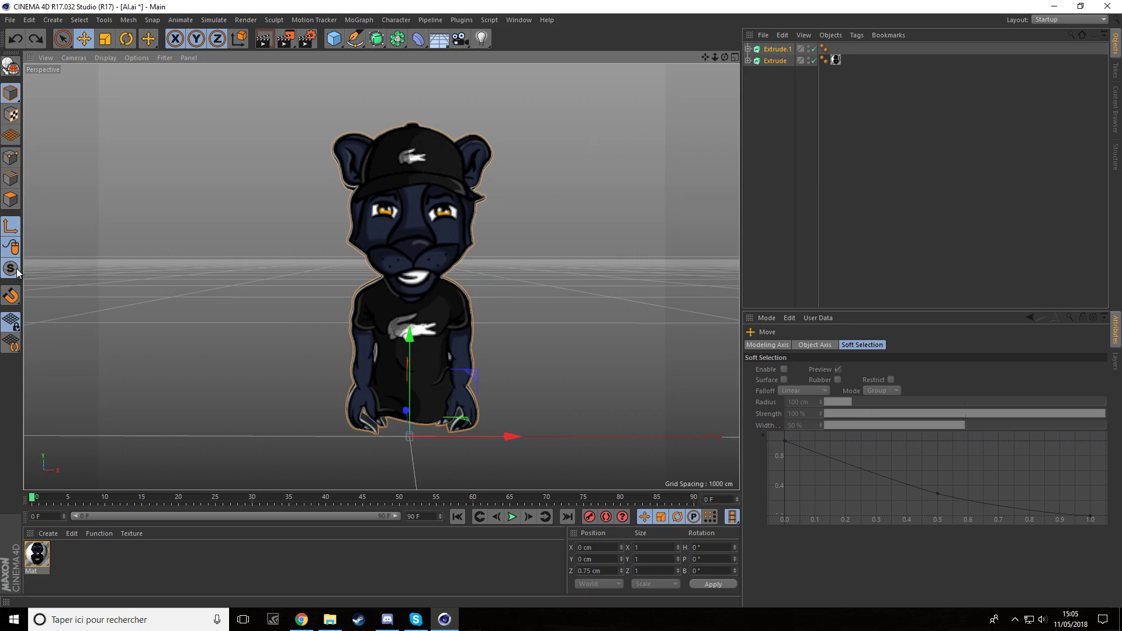
# Step: Deselect the objects, create a new material and disable its Reflectance channel
pyautogui.click(801, 107)
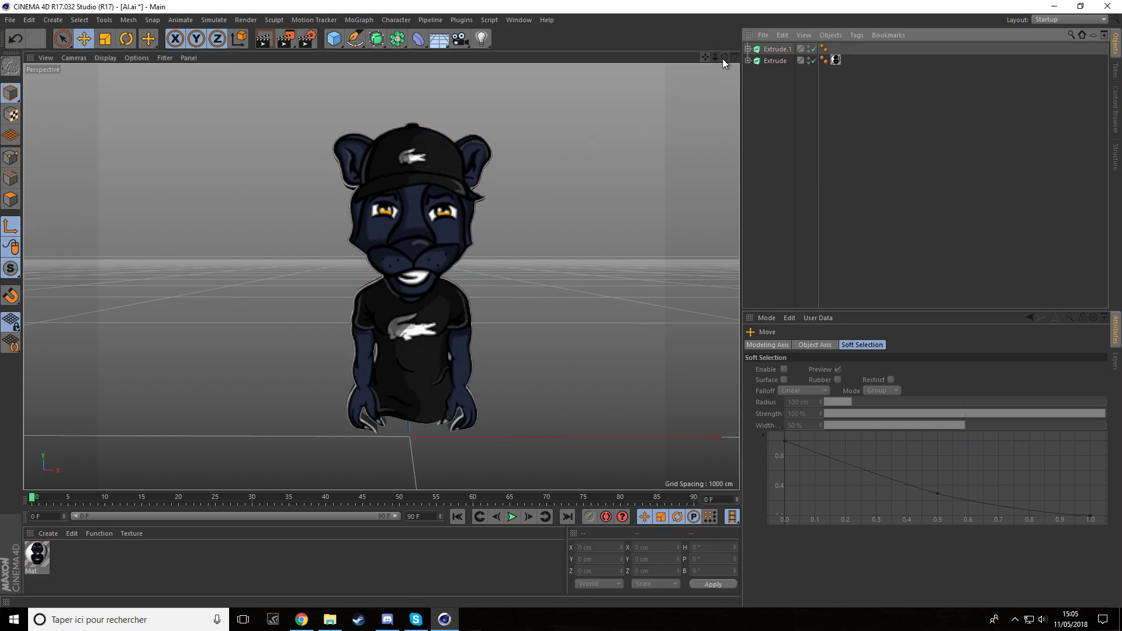
pyautogui.doubleClick(164, 553)
pyautogui.doubleClick(35, 557)
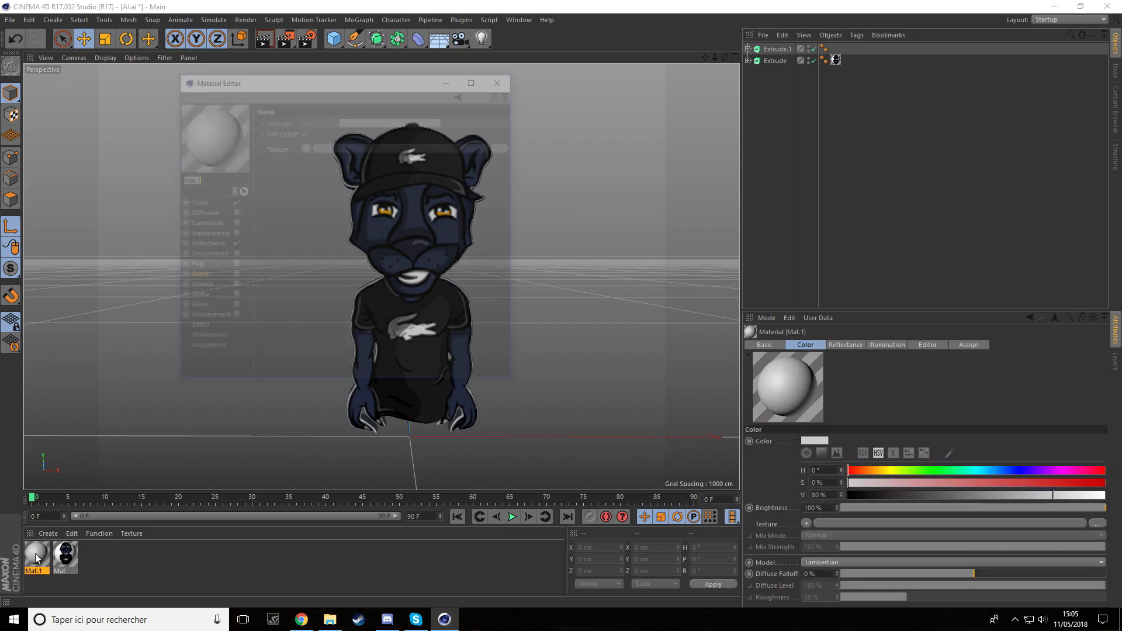
pyautogui.click(233, 244)
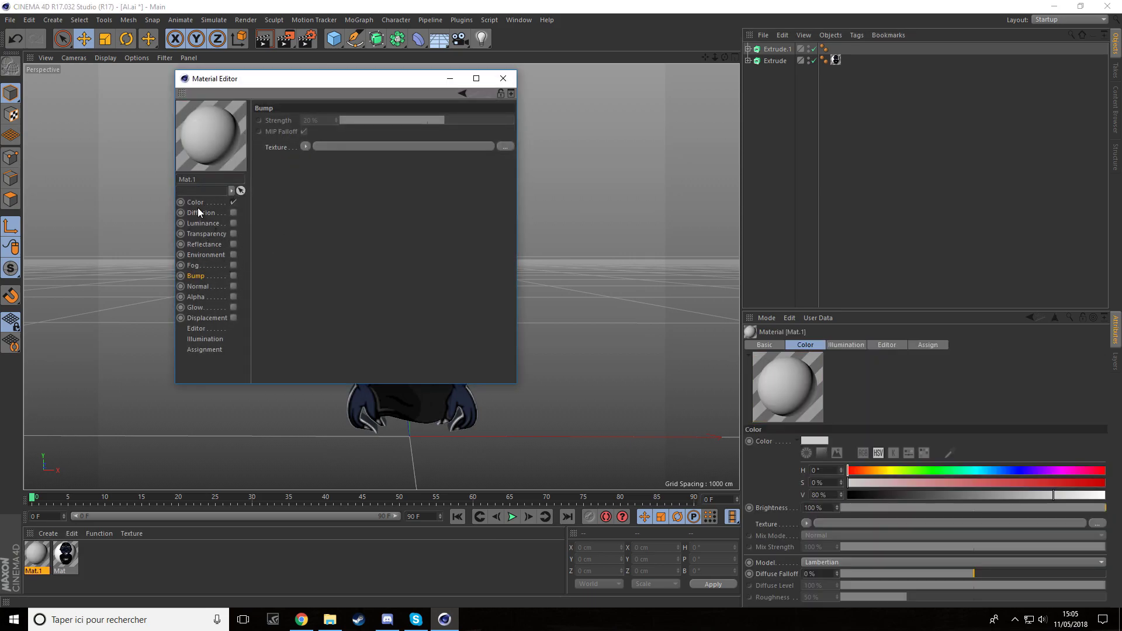
# Step: Set the new material's color to pure white with a brightness value (V) of 100%
pyautogui.click(196, 202)
pyautogui.click(323, 118)
pyautogui.moveTo(295, 131); pyautogui.dragTo(251, 136)
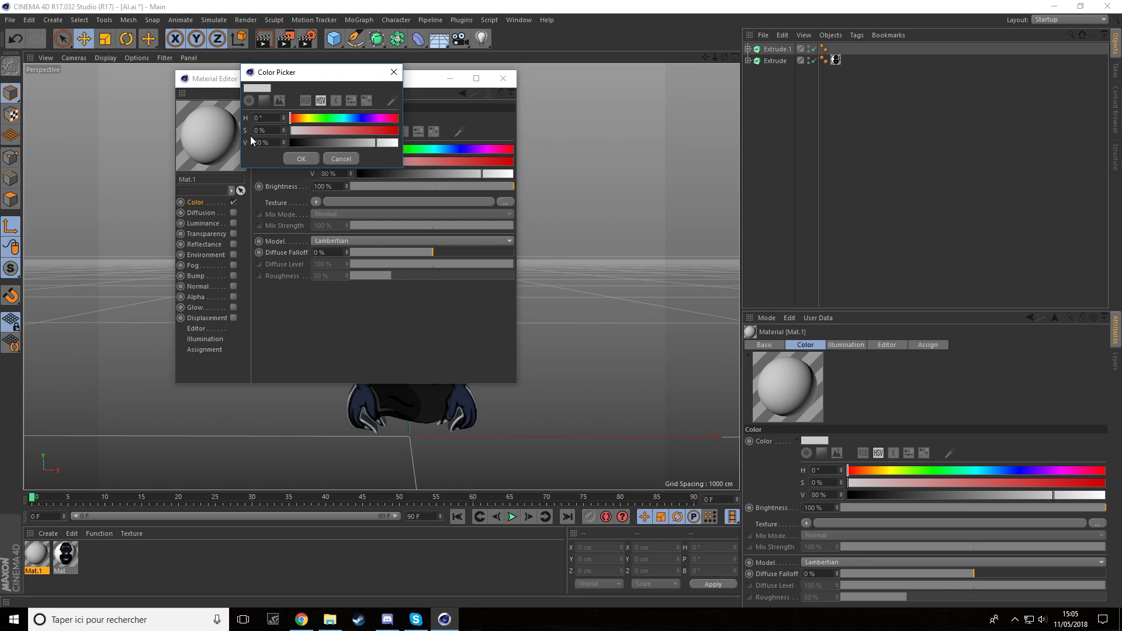
pyautogui.moveTo(374, 143); pyautogui.dragTo(546, 145)
pyautogui.click(312, 161)
pyautogui.click(503, 79)
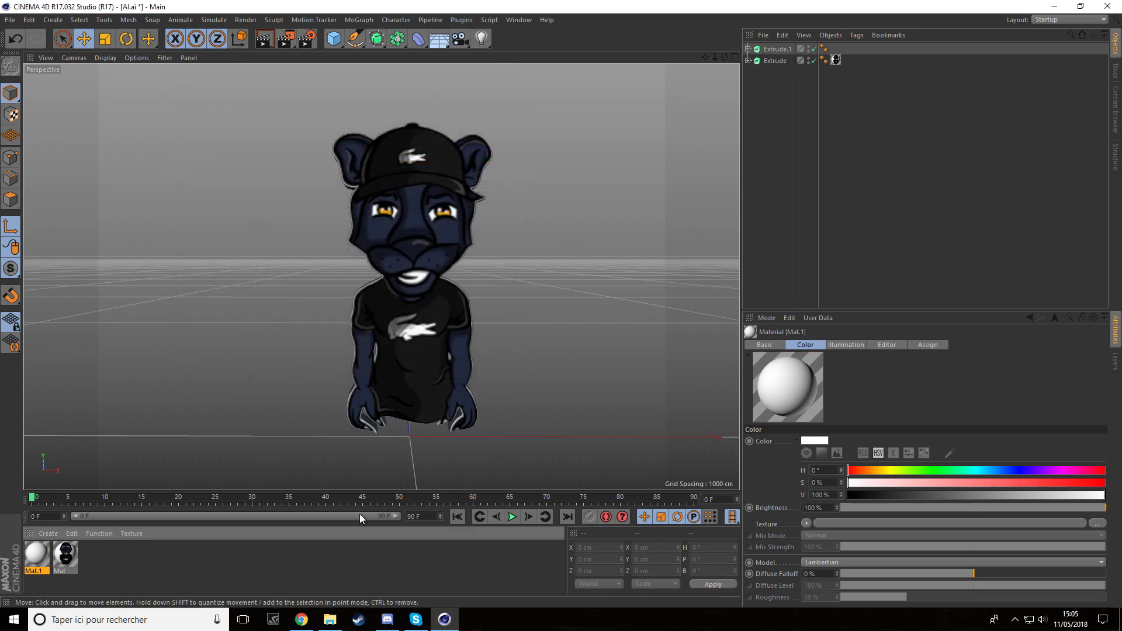
# Step: Apply the white material to the untextured Extrude copy and inspect the mascot's rounded edges and front
pyautogui.click(177, 549)
pyautogui.moveTo(40, 547); pyautogui.dragTo(655, 76)
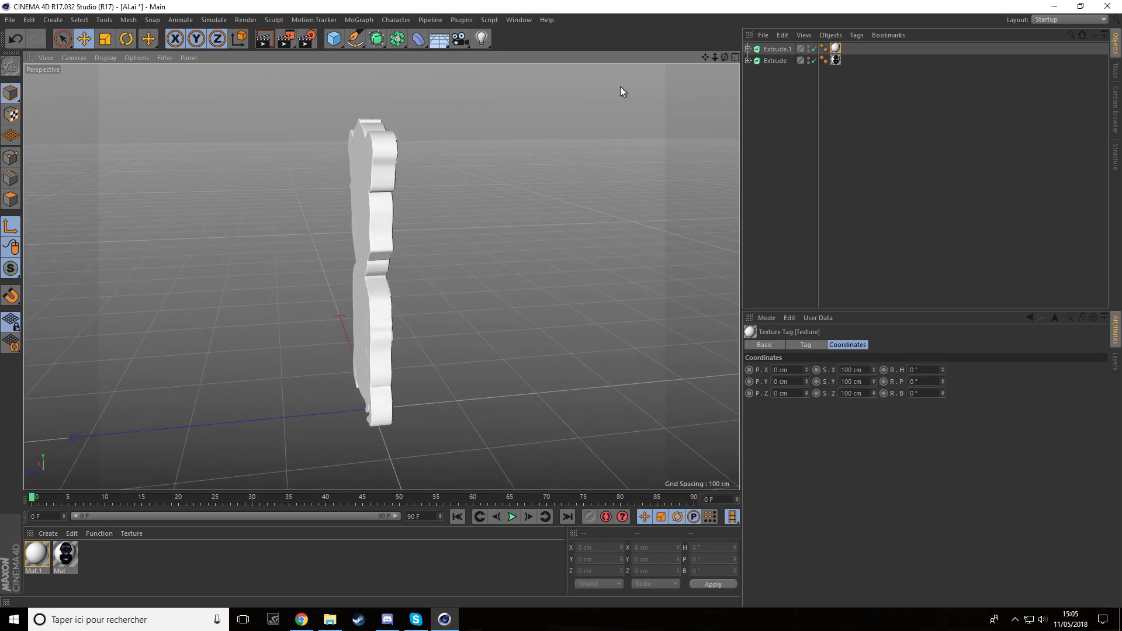
pyautogui.scroll(10, 390, 178)
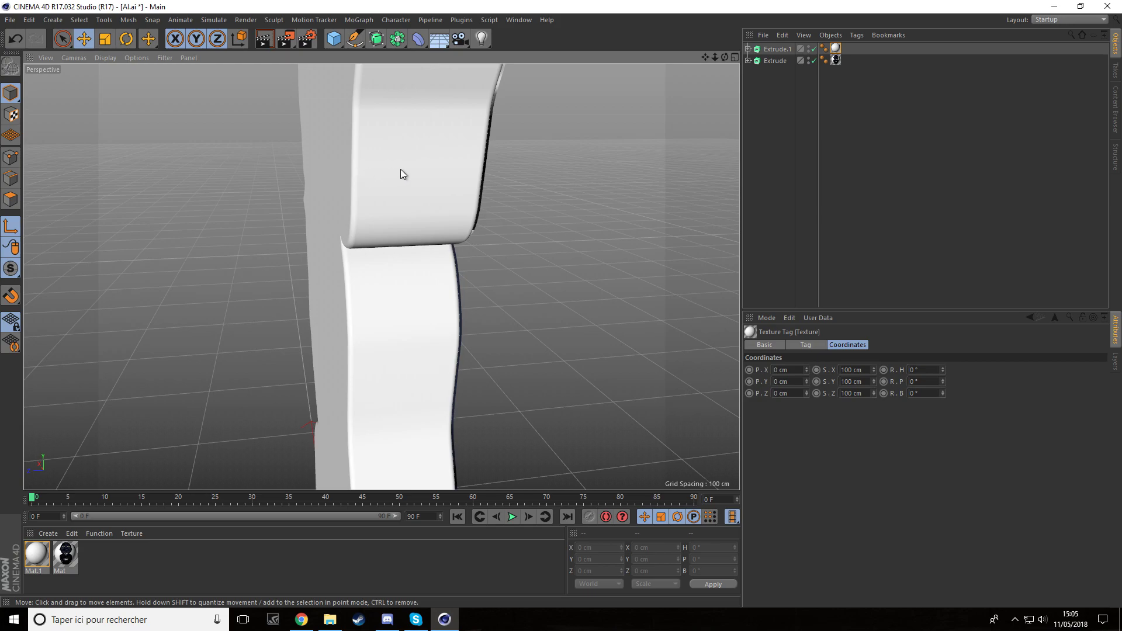
pyautogui.moveTo(724, 57); pyautogui.dragTo(613, 2)
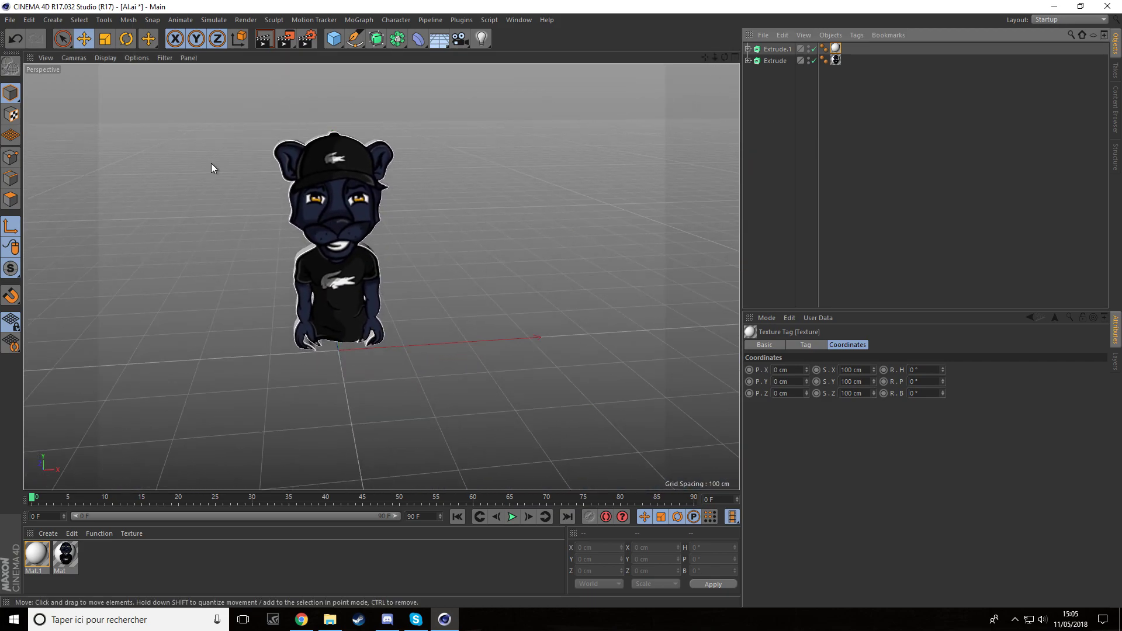
# Step: Export the mascot in 3D Studio (*.3ds) format to the desktop, with a file name starting with "Mascotte Iblo" and the default export scale
pyautogui.click(11, 20)
pyautogui.moveTo(54, 234)
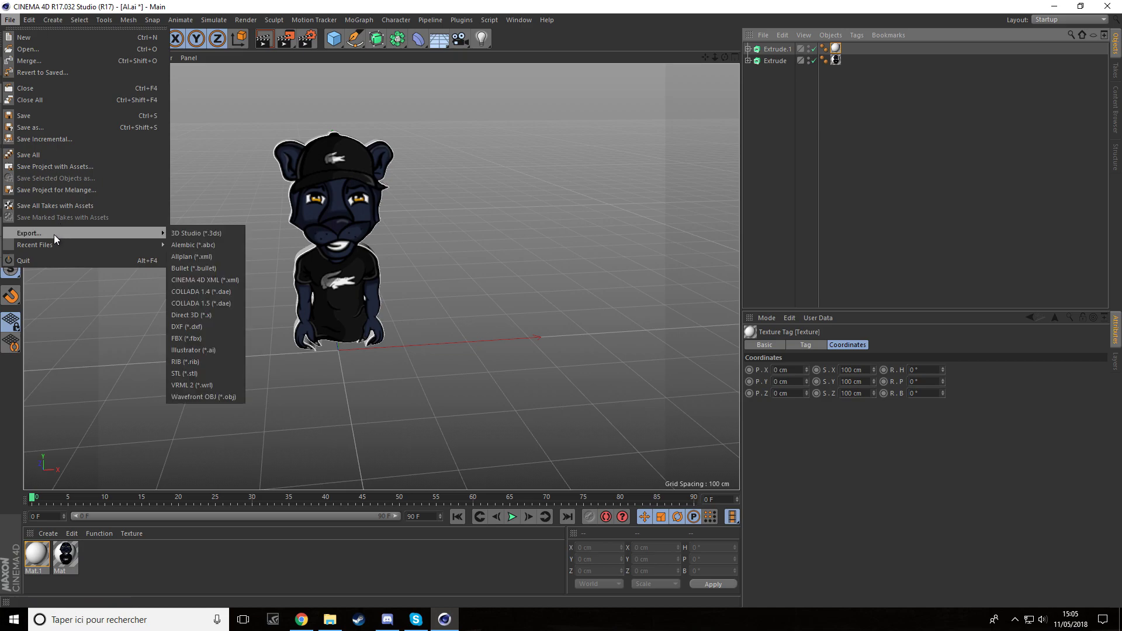
pyautogui.click(186, 233)
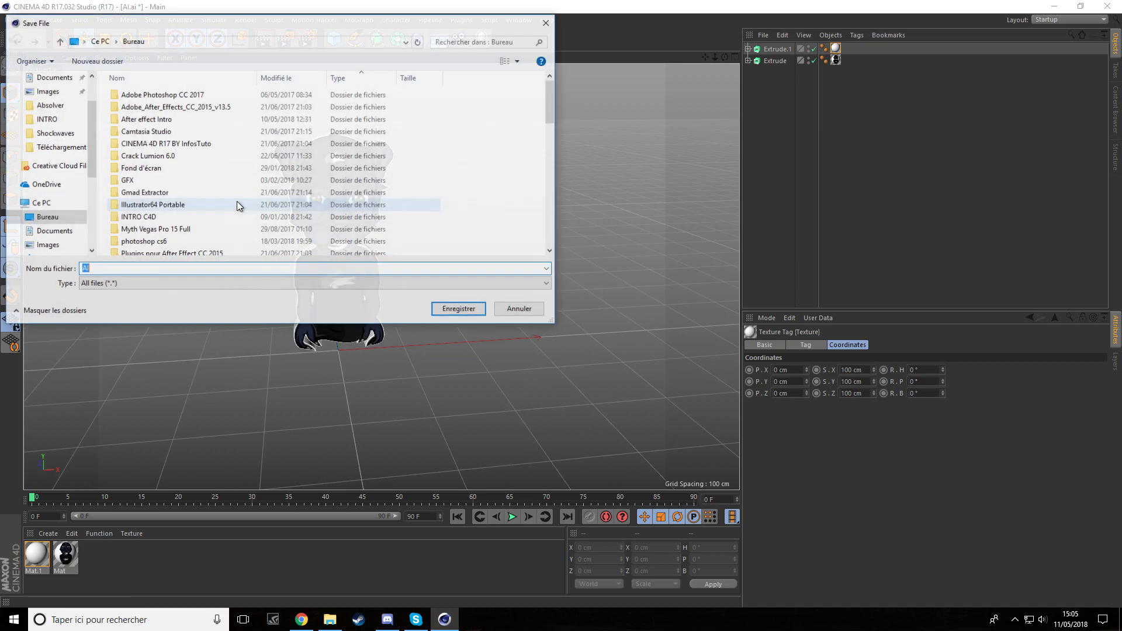
pyautogui.write('Mascotte l')
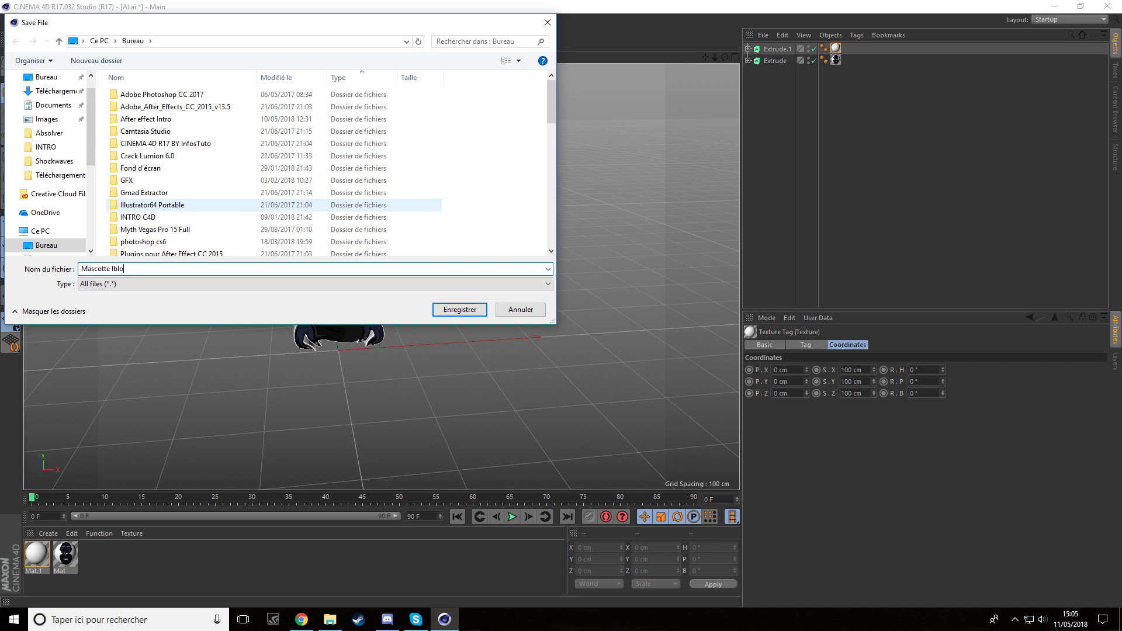
pyautogui.press('Return')
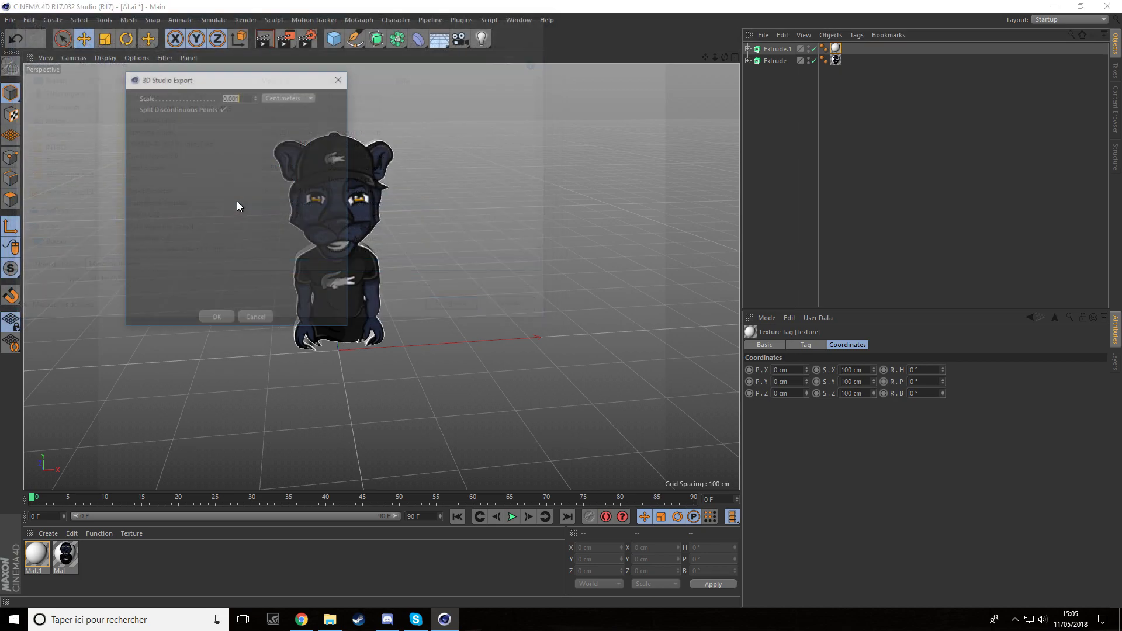
pyautogui.click(220, 317)
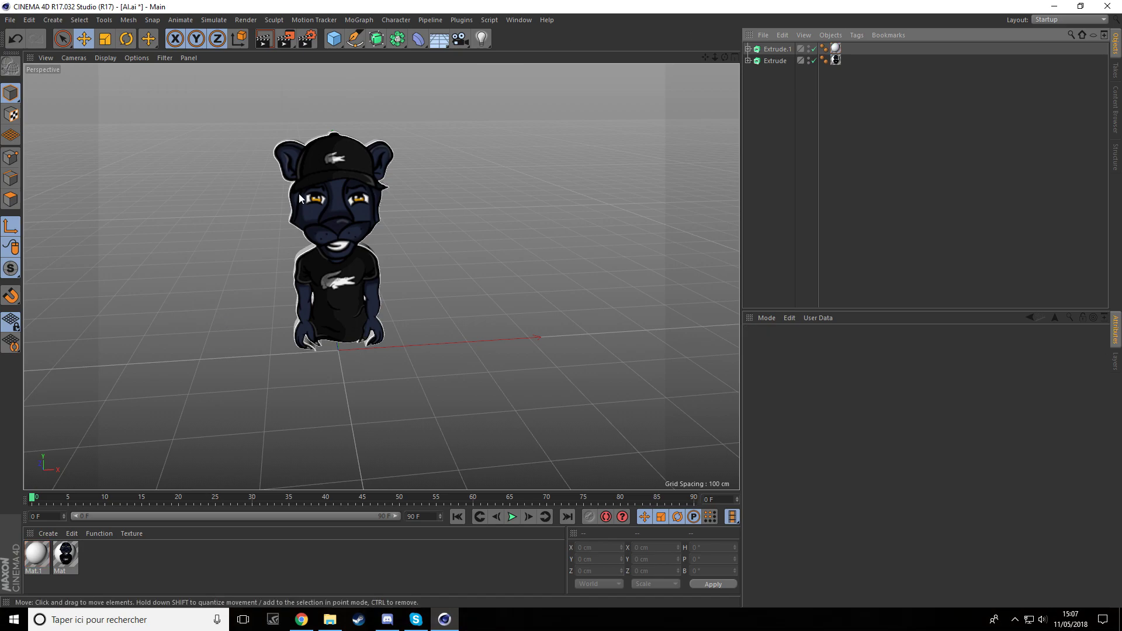
# Step: Delete both Extrude objects of the mascot from the scene
pyautogui.moveTo(793, 118); pyautogui.dragTo(556, 5)
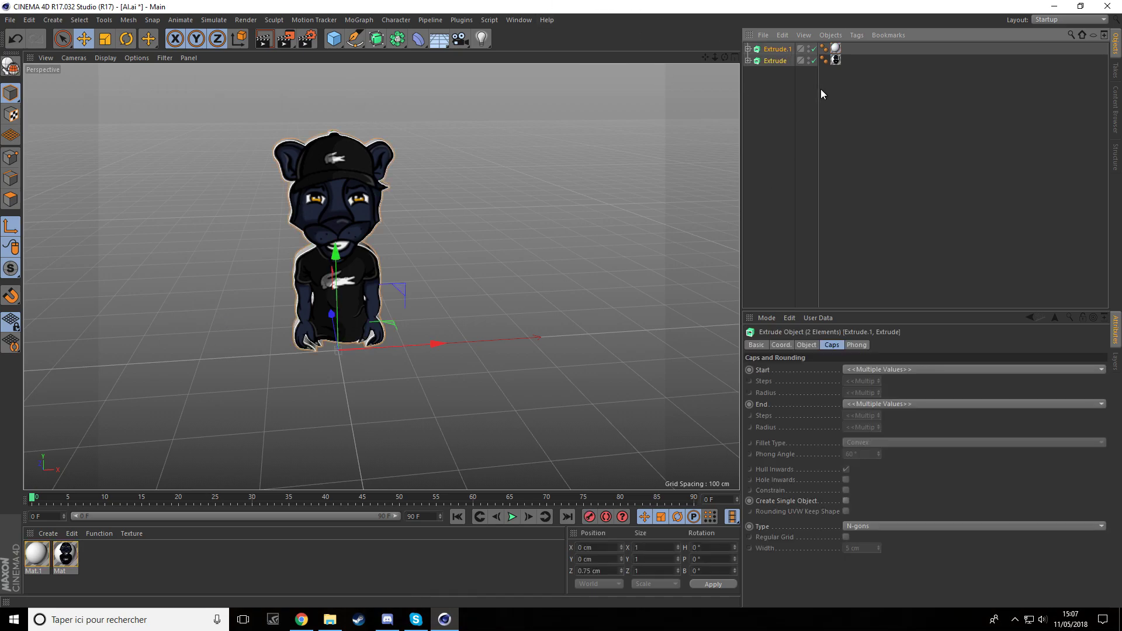
pyautogui.press('Delete')
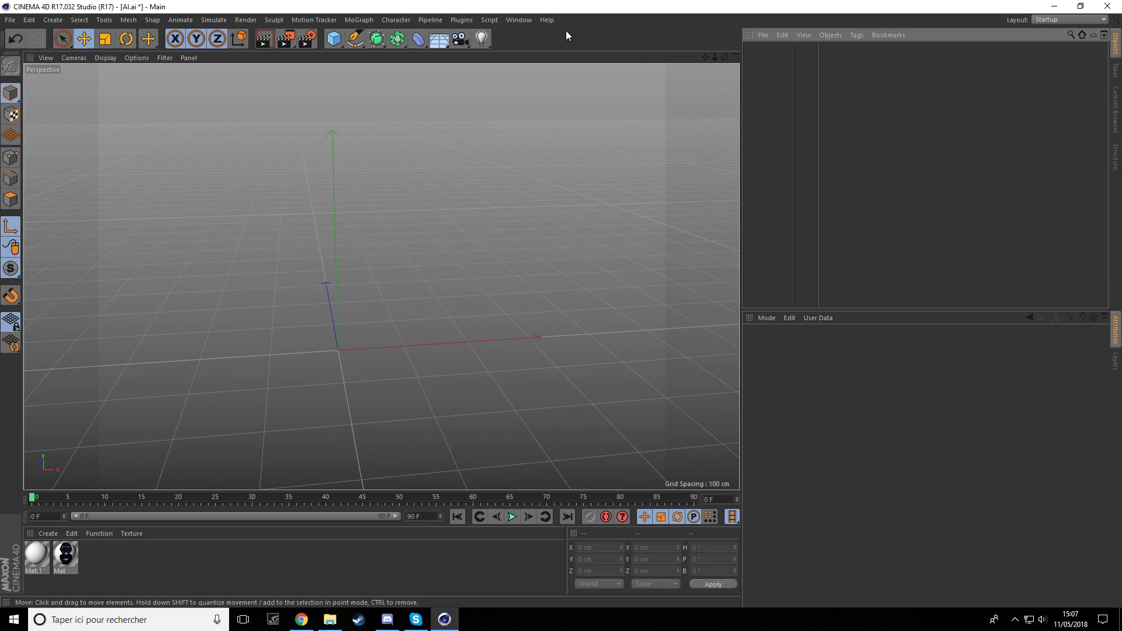
pyautogui.moveTo(725, 58); pyautogui.dragTo(672, 47)
pyautogui.keyDown('alt'); pyautogui.moveTo(381, 276); pyautogui.dragTo(374, 275); pyautogui.keyUp('alt')
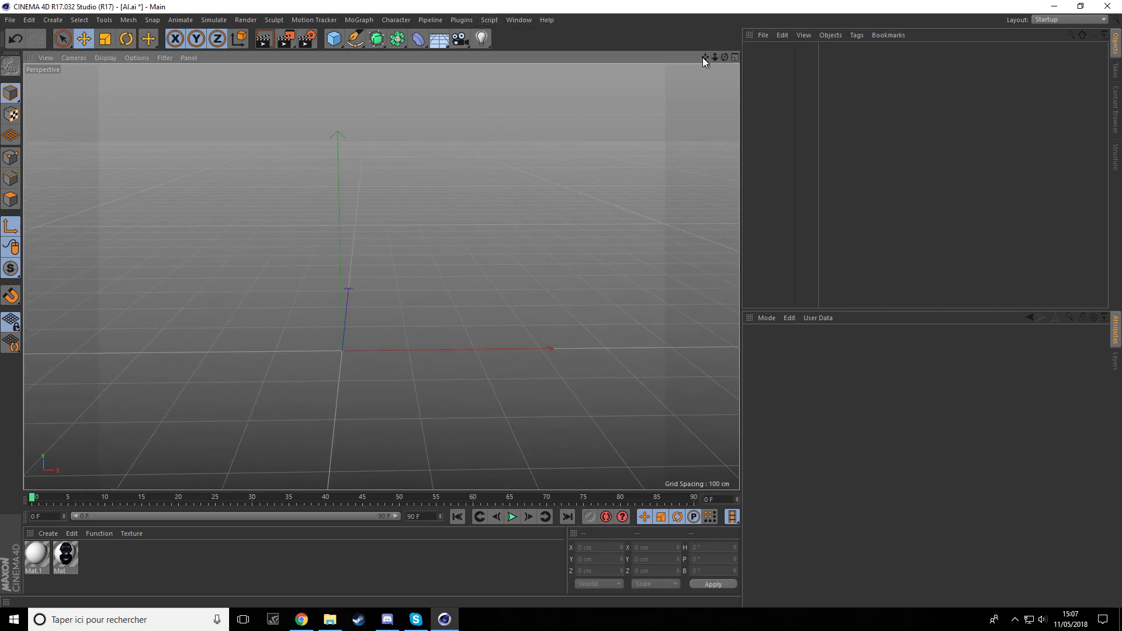
# Step: Add a MoText object and replace its text with "IBLOODY"
pyautogui.click(358, 20)
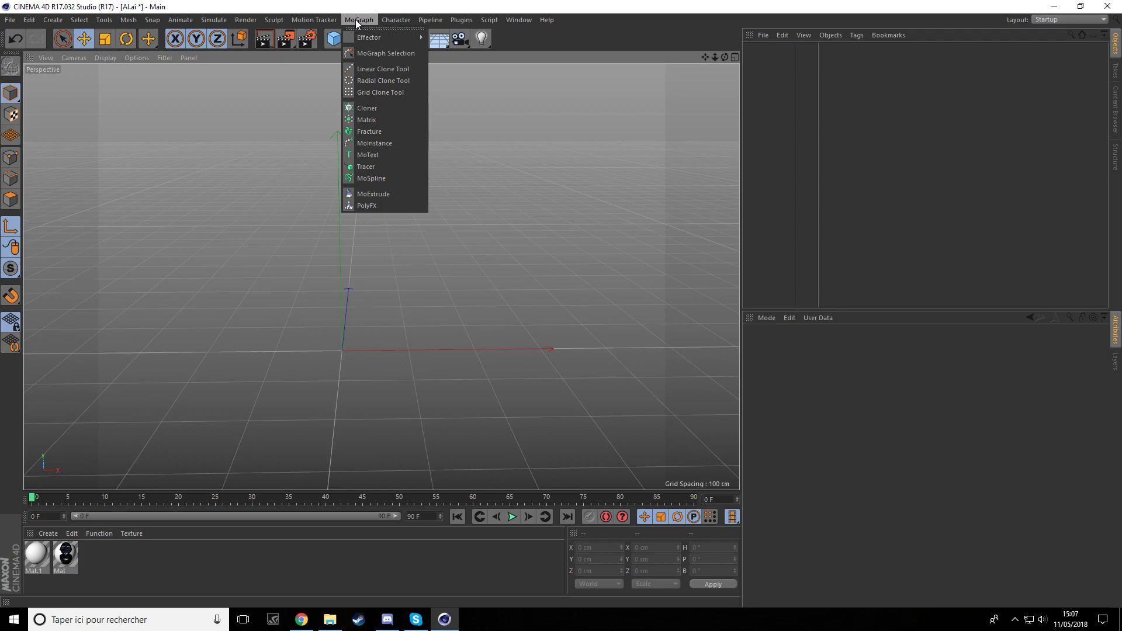
pyautogui.click(373, 151)
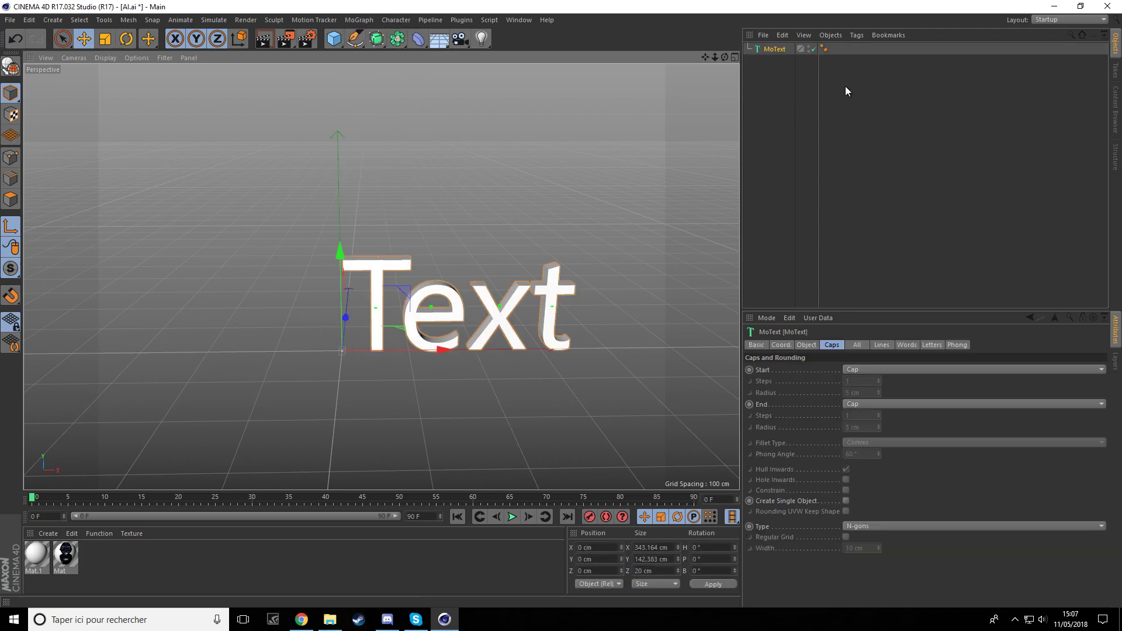
pyautogui.click(807, 345)
pyautogui.moveTo(809, 397); pyautogui.dragTo(738, 384)
pyautogui.write('BLOODY')
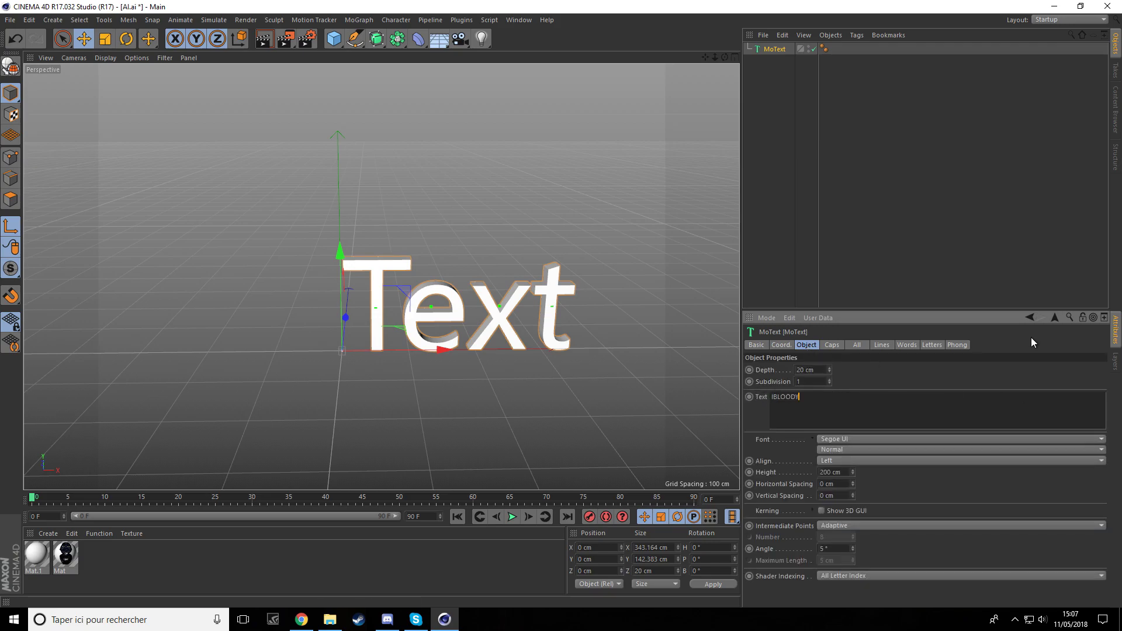
# Step: Align the IBLOODY text to the middle and set its extrusion depth to 50 cm
pyautogui.click(898, 375)
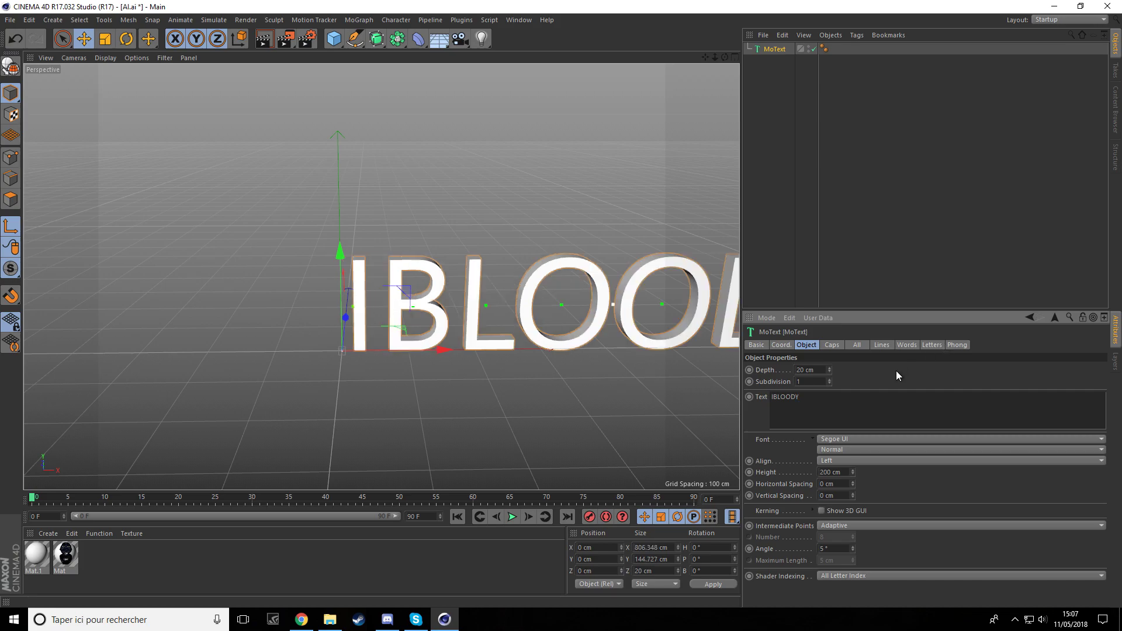
pyautogui.click(833, 461)
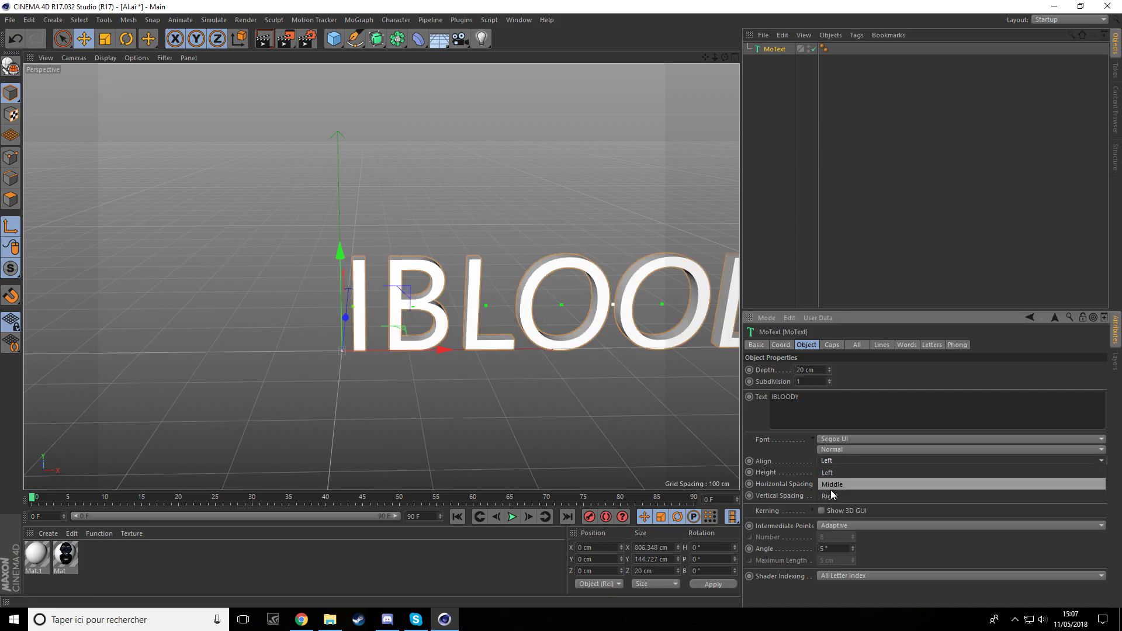
pyautogui.click(837, 485)
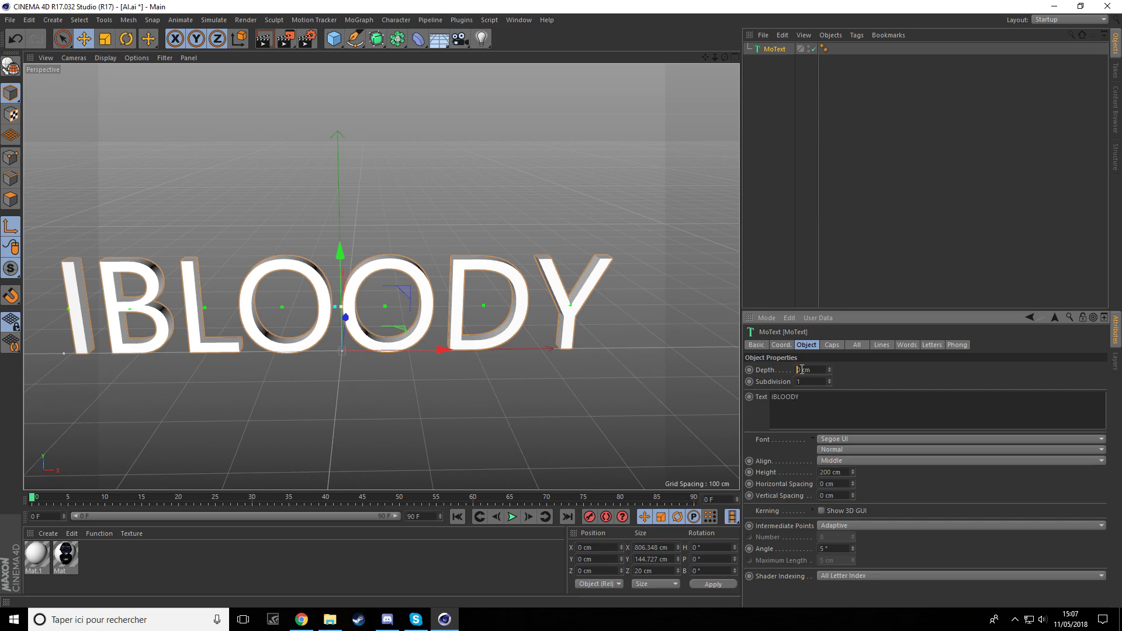
pyautogui.press('Return')
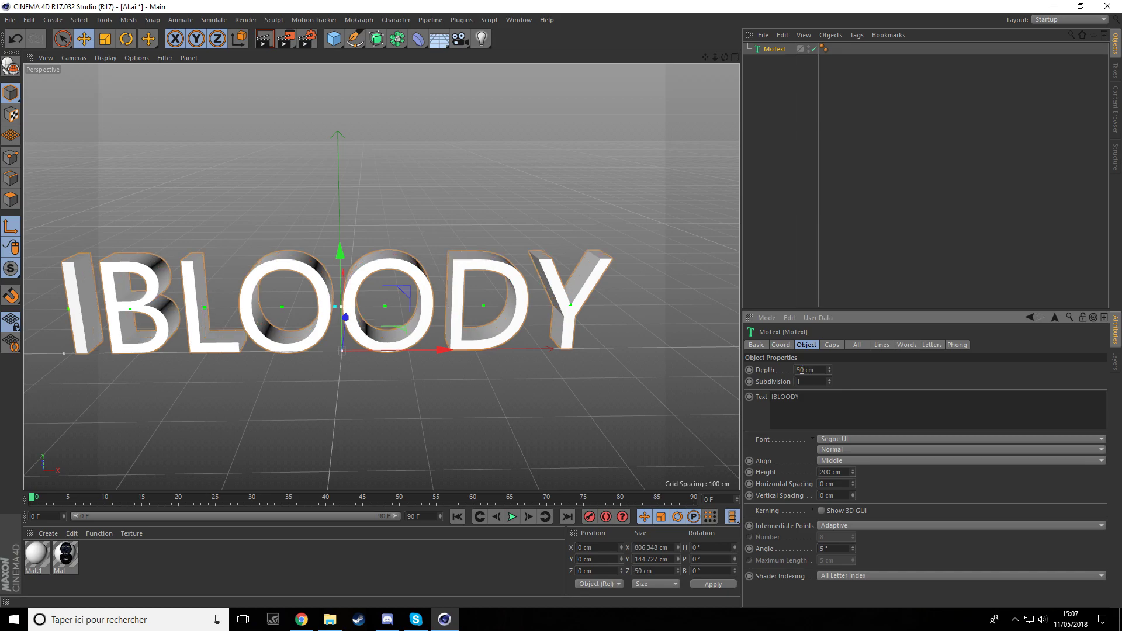
# Step: Change the font of the IBLOODY text to DOCK11
pyautogui.moveTo(725, 57); pyautogui.dragTo(789, 23)
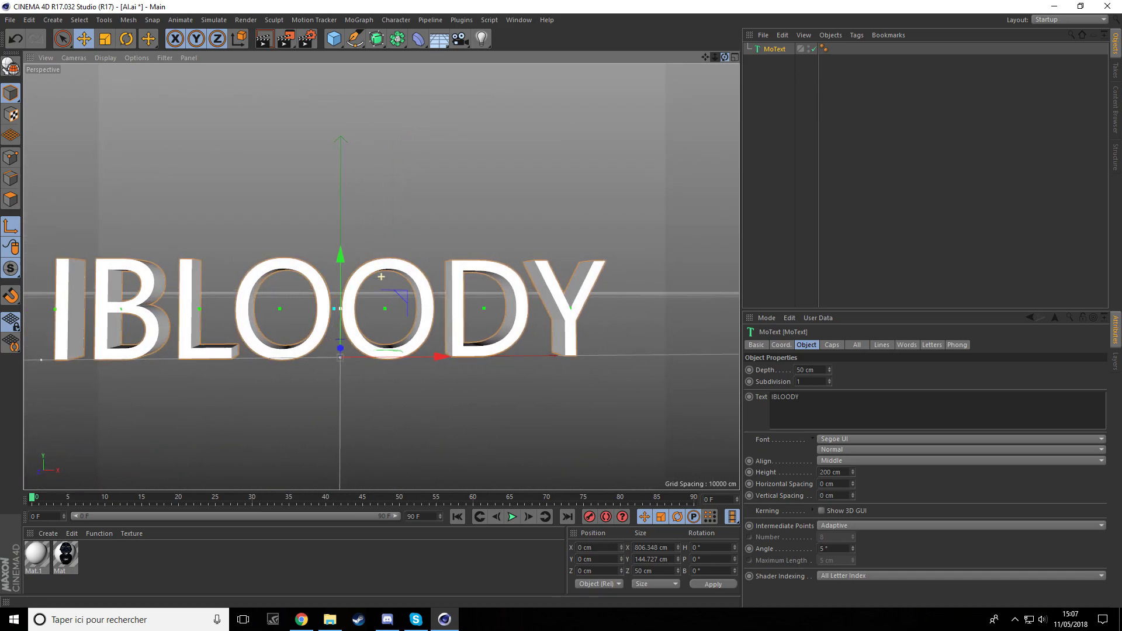
pyautogui.moveTo(725, 57)
pyautogui.mouseDown()
pyautogui.moveTo(707, 59)
pyautogui.moveTo(728, 55)
pyautogui.moveTo(723, 75)
pyautogui.mouseUp()
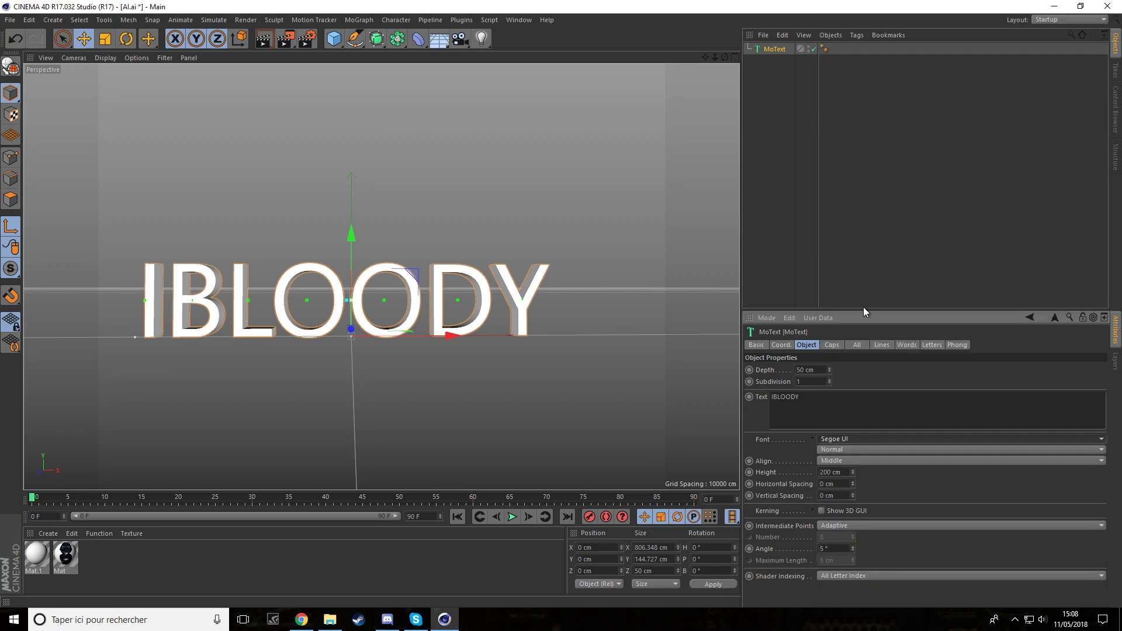
pyautogui.click(847, 441)
pyautogui.scroll(15, 870, 354)
pyautogui.scroll(20, 868, 342)
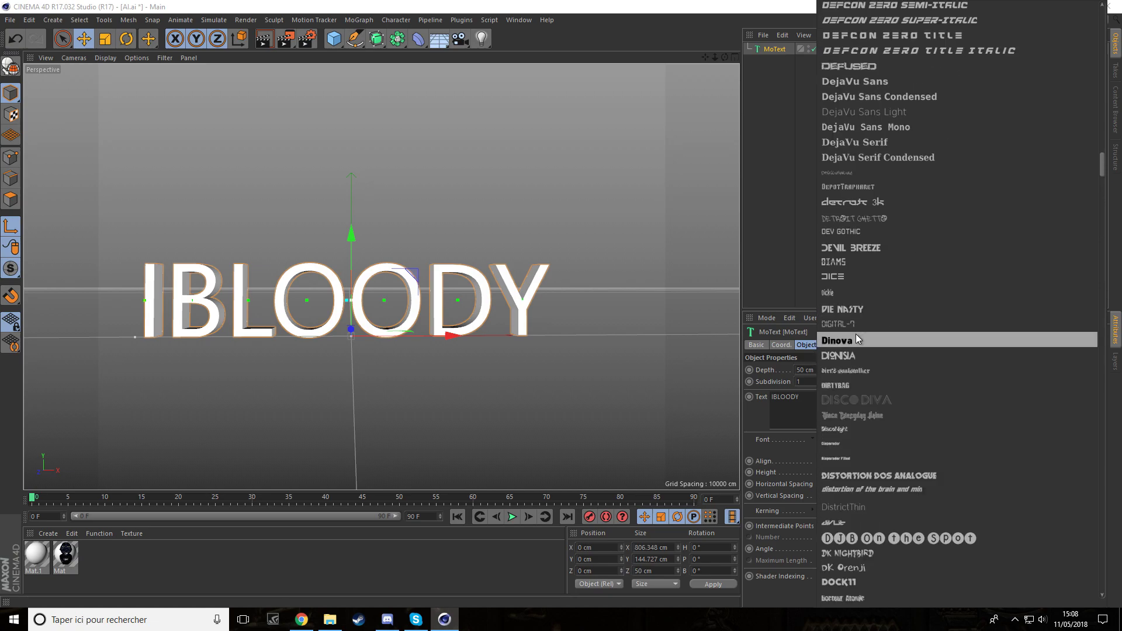
pyautogui.scroll(10, 856, 318)
pyautogui.scroll(-20, 856, 319)
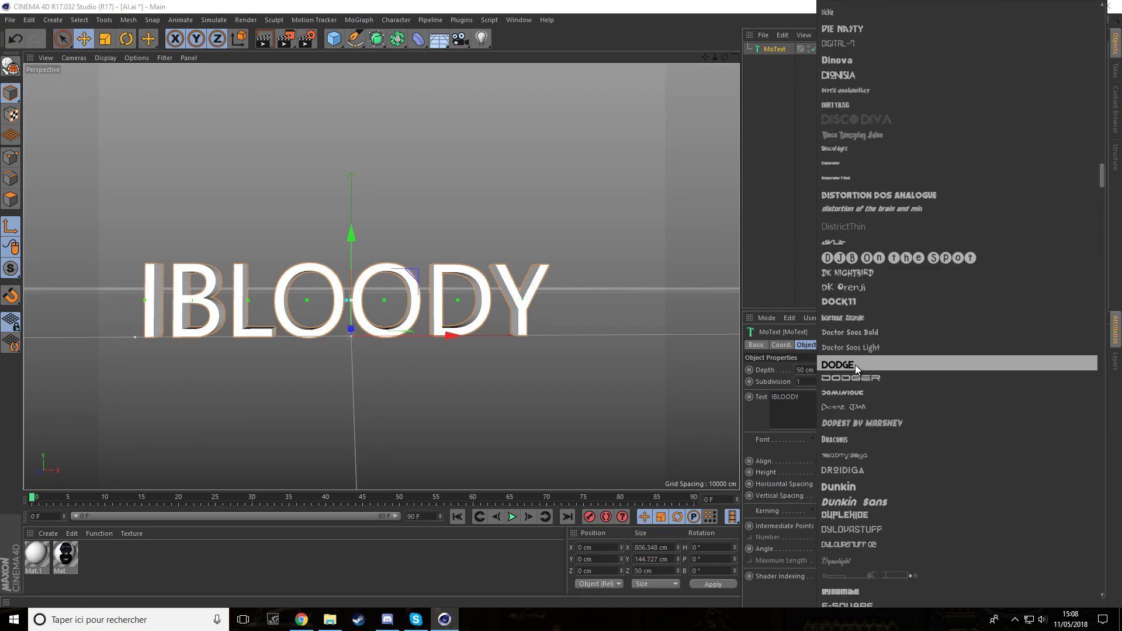
pyautogui.click(839, 302)
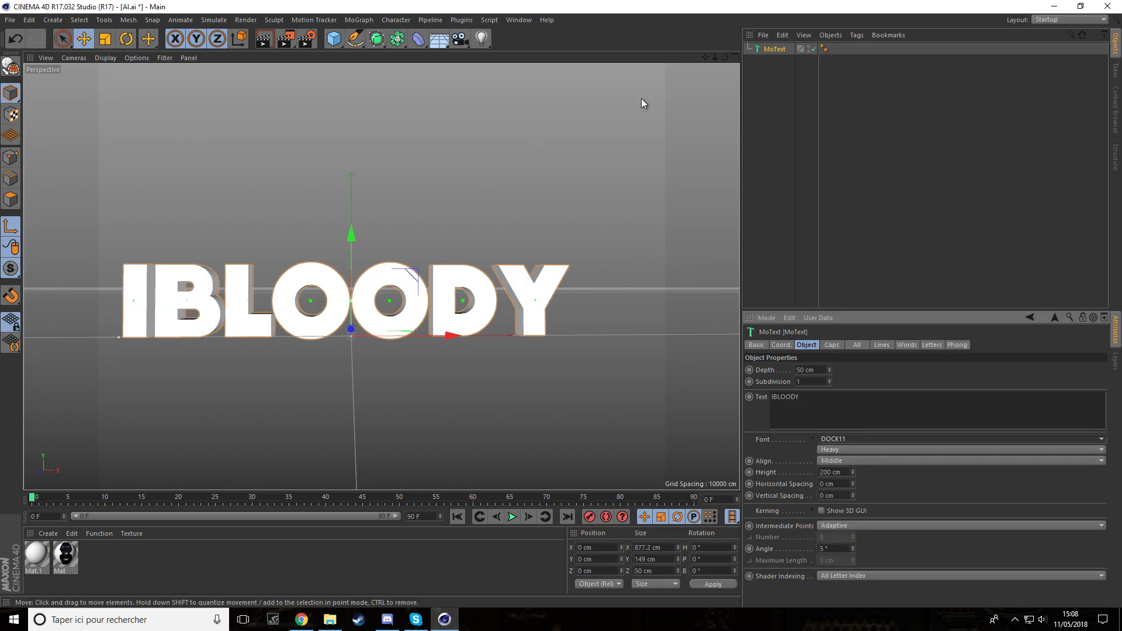
# Step: Give the IBLOODY text fillet caps at start and end, each with 10 steps and a 2 cm radius
pyautogui.moveTo(707, 56)
pyautogui.mouseDown()
pyautogui.moveTo(870, 56)
pyautogui.moveTo(560, 58)
pyautogui.moveTo(719, 55)
pyautogui.moveTo(704, 52)
pyautogui.mouseUp()
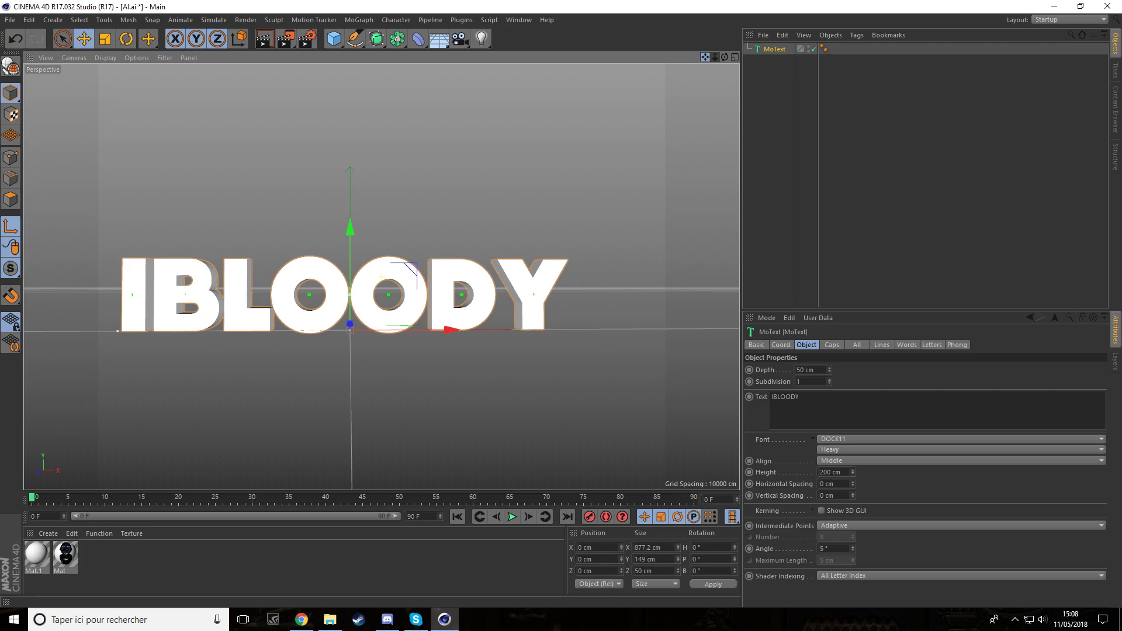
pyautogui.click(775, 63)
pyautogui.click(776, 50)
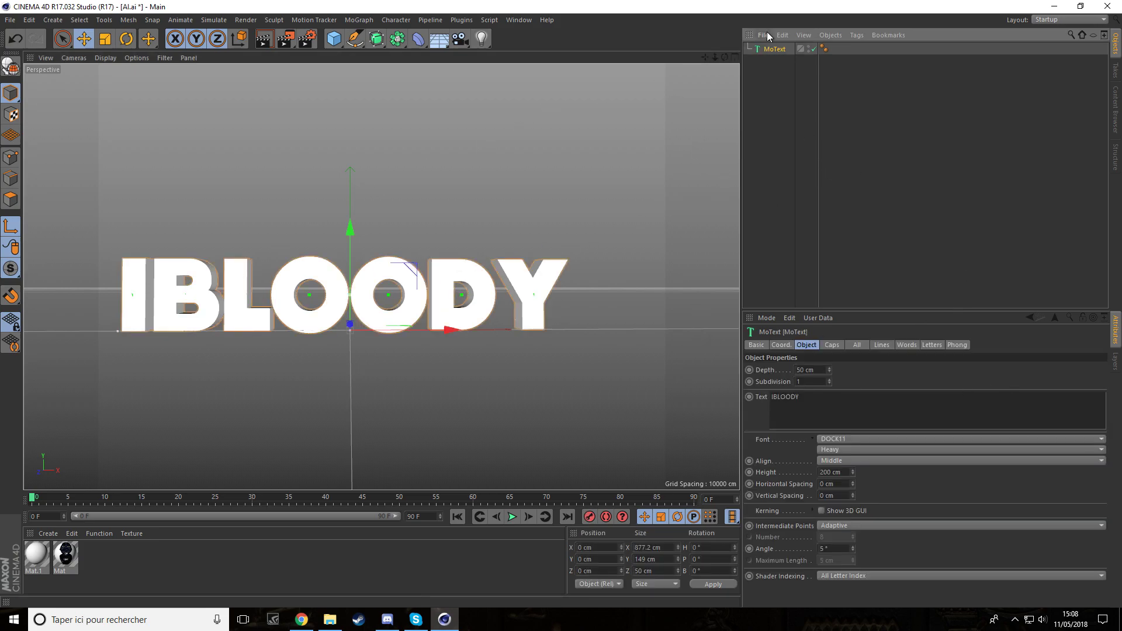
pyautogui.moveTo(725, 56)
pyautogui.mouseDown()
pyautogui.moveTo(678, 71)
pyautogui.moveTo(724, 58)
pyautogui.mouseUp()
pyautogui.click(831, 344)
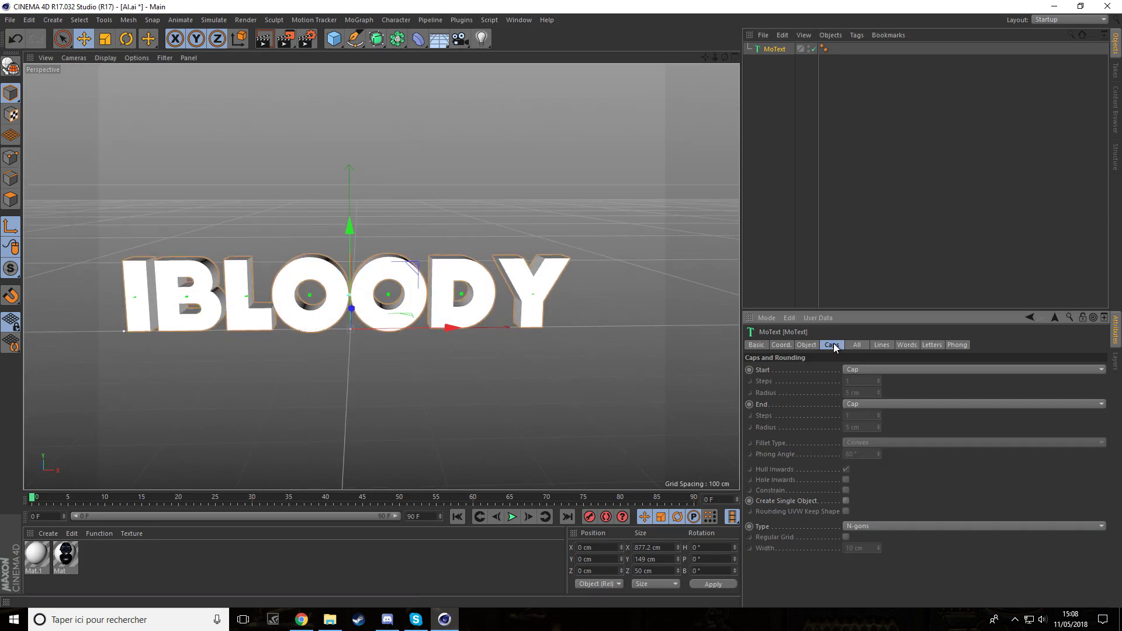
pyautogui.click(853, 369)
pyautogui.click(861, 416)
pyautogui.click(854, 404)
pyautogui.click(861, 451)
pyautogui.click(848, 427)
pyautogui.click(865, 416)
pyautogui.write('0')
pyautogui.moveTo(850, 393); pyautogui.dragTo(819, 393)
pyautogui.write('10')
pyautogui.click(930, 383)
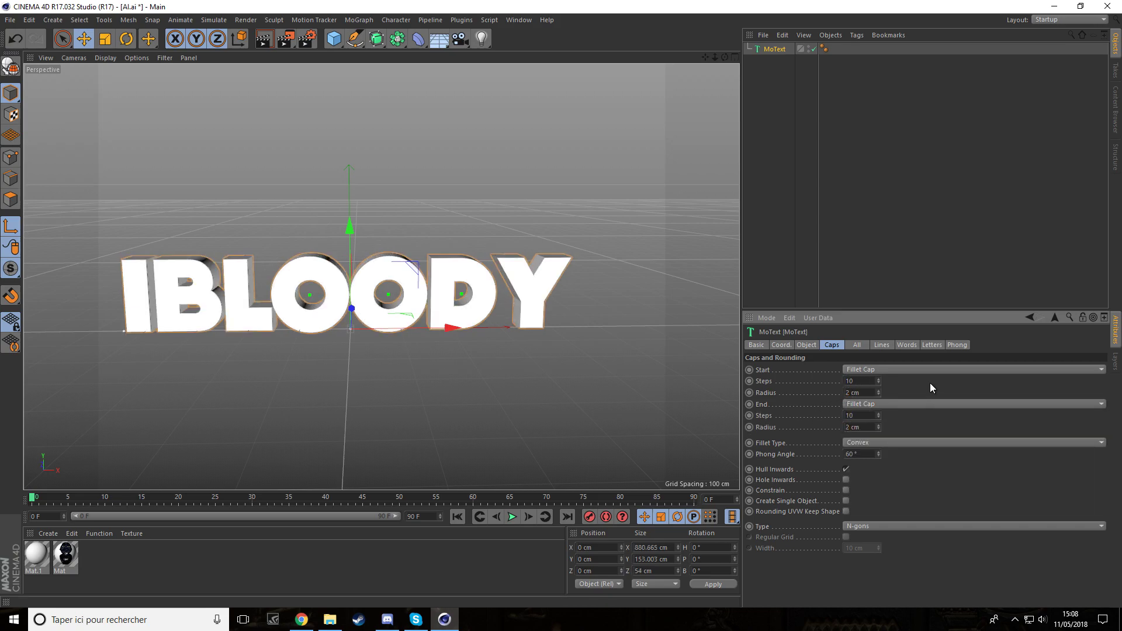
# Step: Duplicate the IBLOODY text object and reduce the copy's depth to give it an overall Z size of 44 cm
pyautogui.scroll(6, 549, 202)
pyautogui.scroll(3, 361, 454)
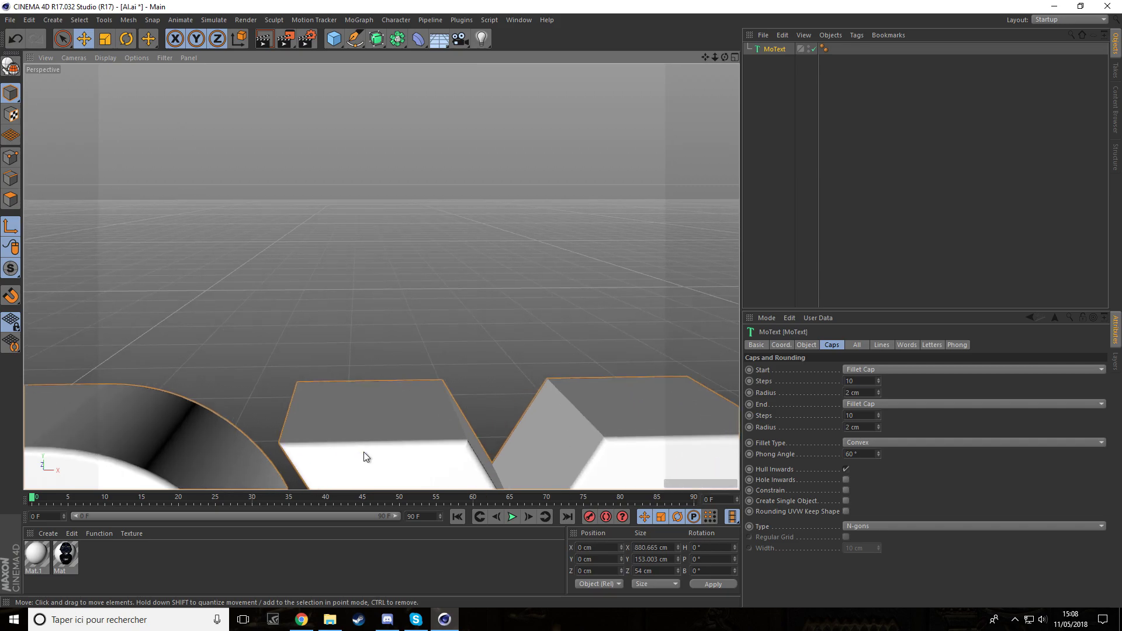
pyautogui.scroll(-6, 381, 275)
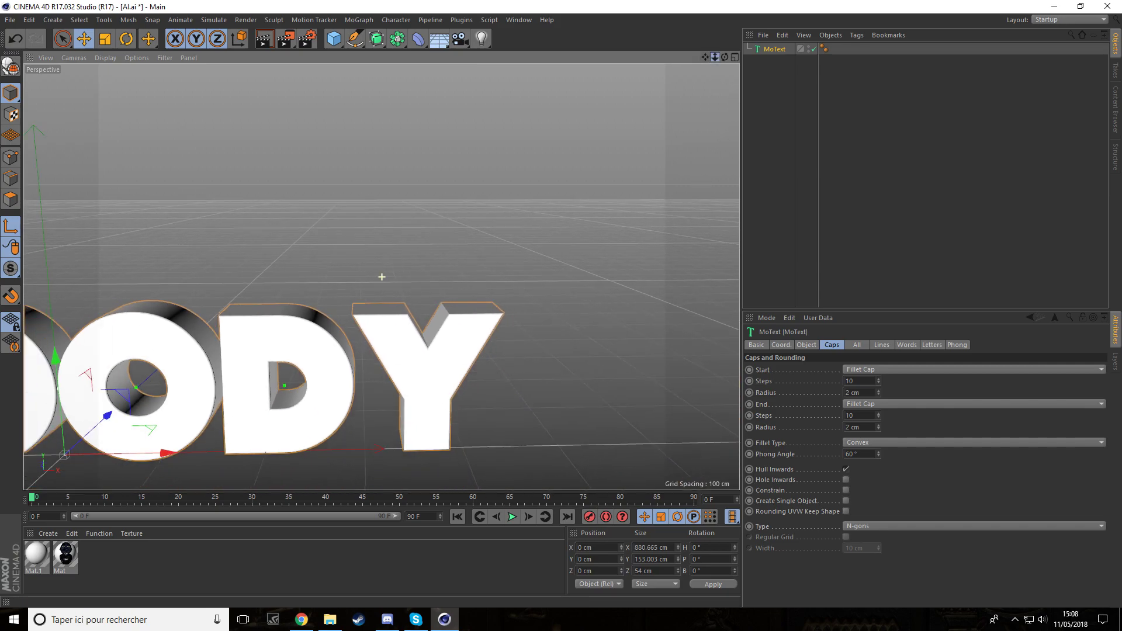
pyautogui.moveTo(715, 57)
pyautogui.mouseDown()
pyautogui.moveTo(724, 52)
pyautogui.moveTo(711, 57)
pyautogui.mouseUp()
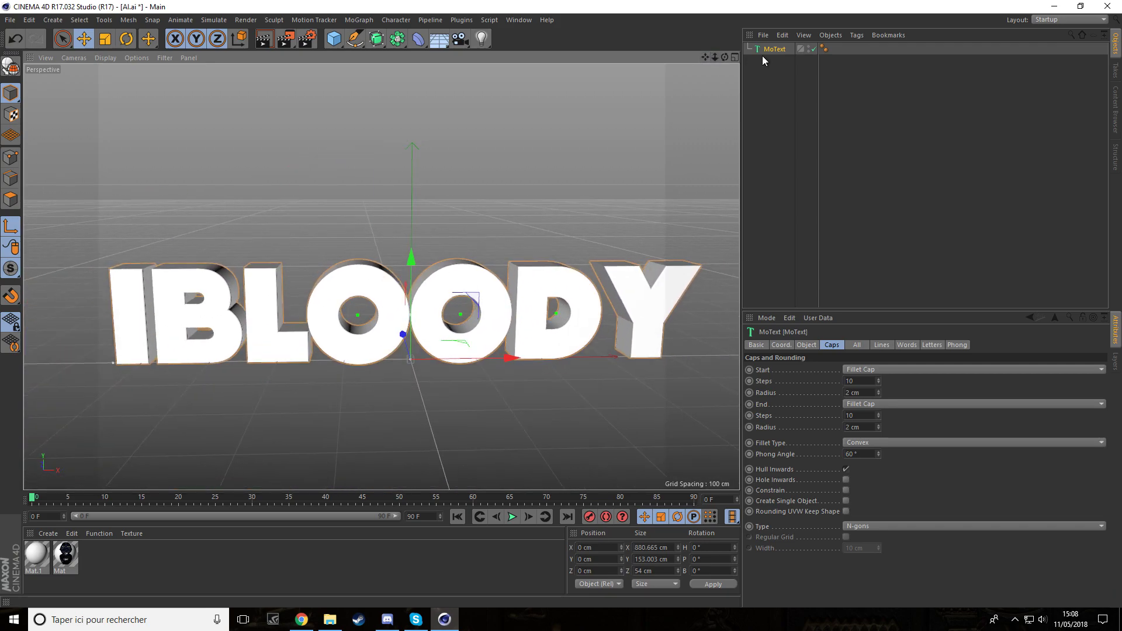
pyautogui.click(763, 53)
pyautogui.hotkey('ctrl', 'c')
pyautogui.hotkey('ctrl', 'v')
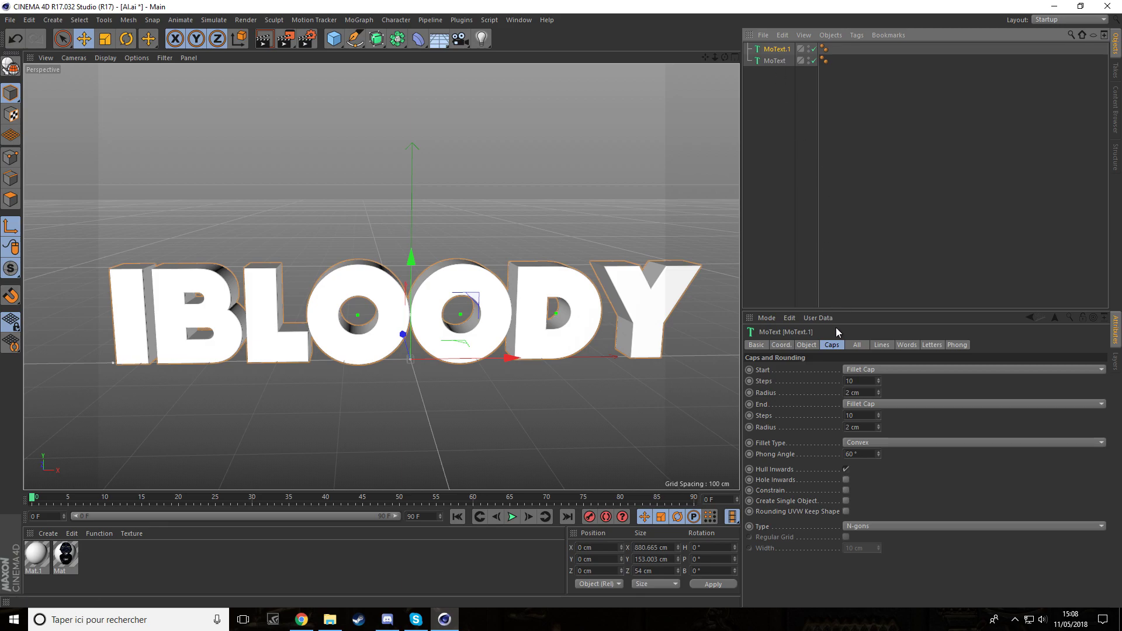
pyautogui.click(804, 345)
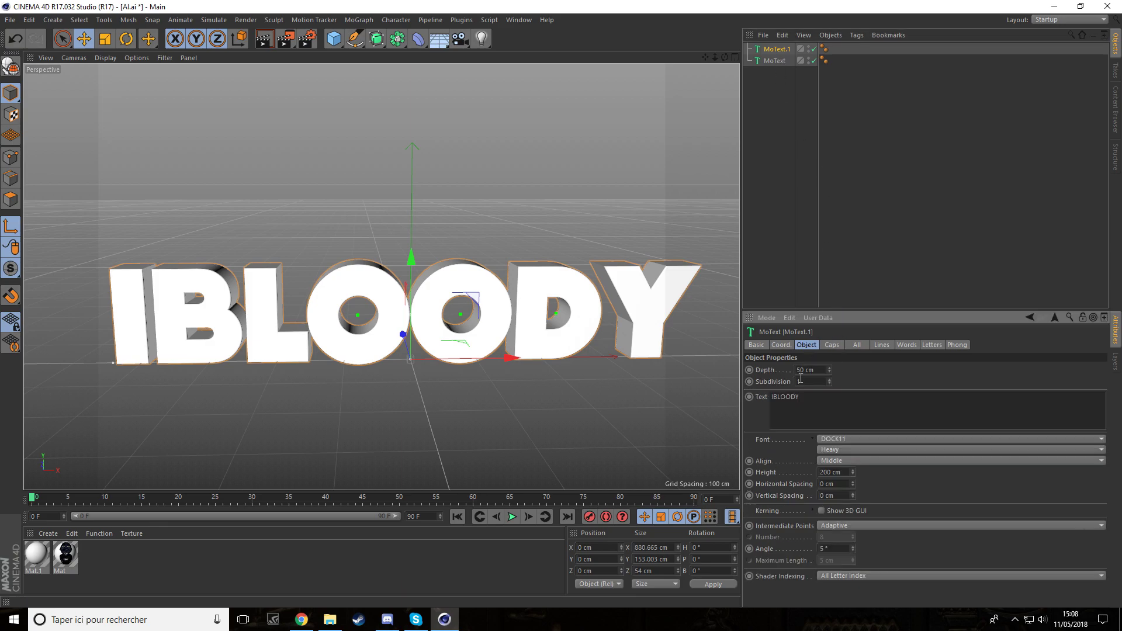
pyautogui.press('Return')
# Step: Set the start and end fillet cap radius of the text copy to 3 cm
pyautogui.click(783, 345)
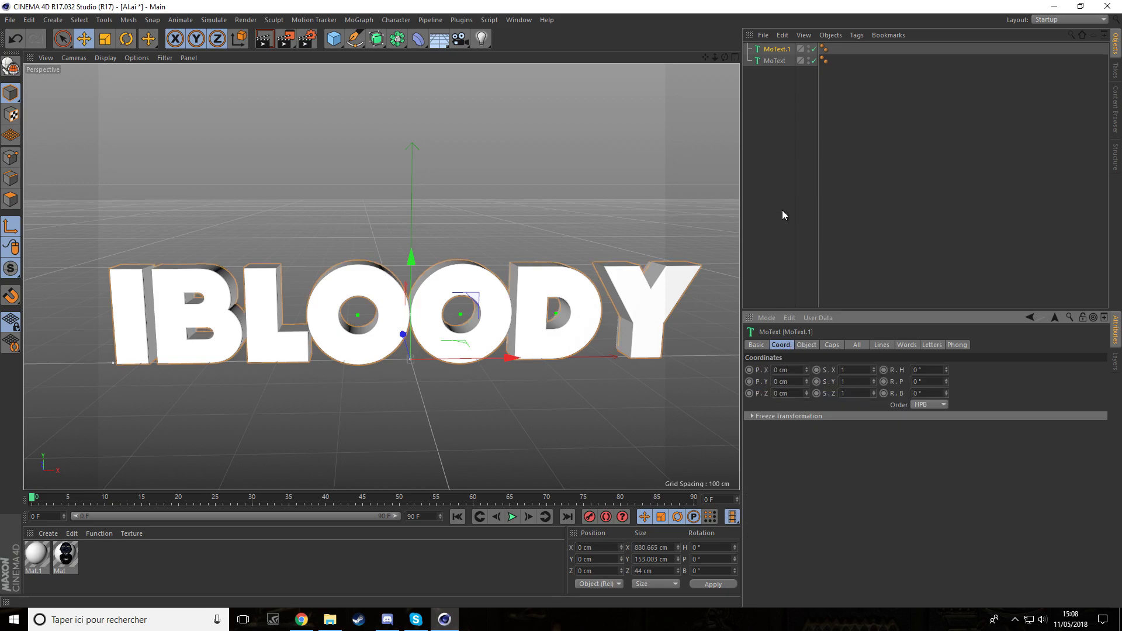
pyautogui.click(812, 345)
pyautogui.click(830, 344)
pyautogui.doubleClick(848, 393)
pyautogui.write('4')
pyautogui.doubleClick(851, 428)
pyautogui.write('4')
pyautogui.press('Return')
pyautogui.moveTo(724, 58); pyautogui.dragTo(573, 65)
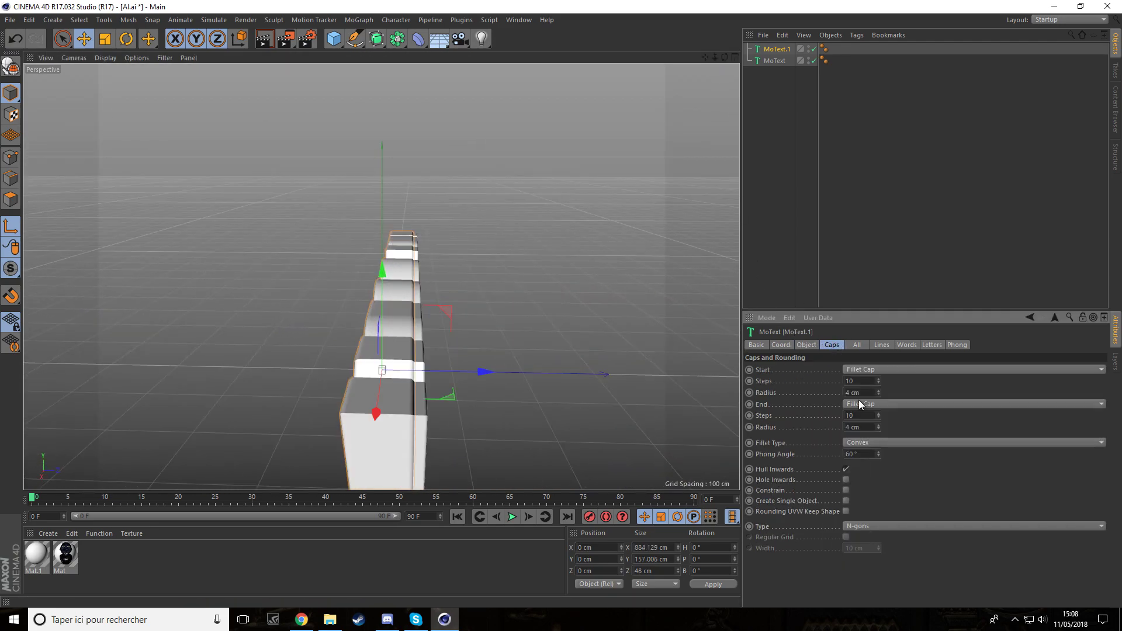
pyautogui.click(879, 395)
pyautogui.click(879, 429)
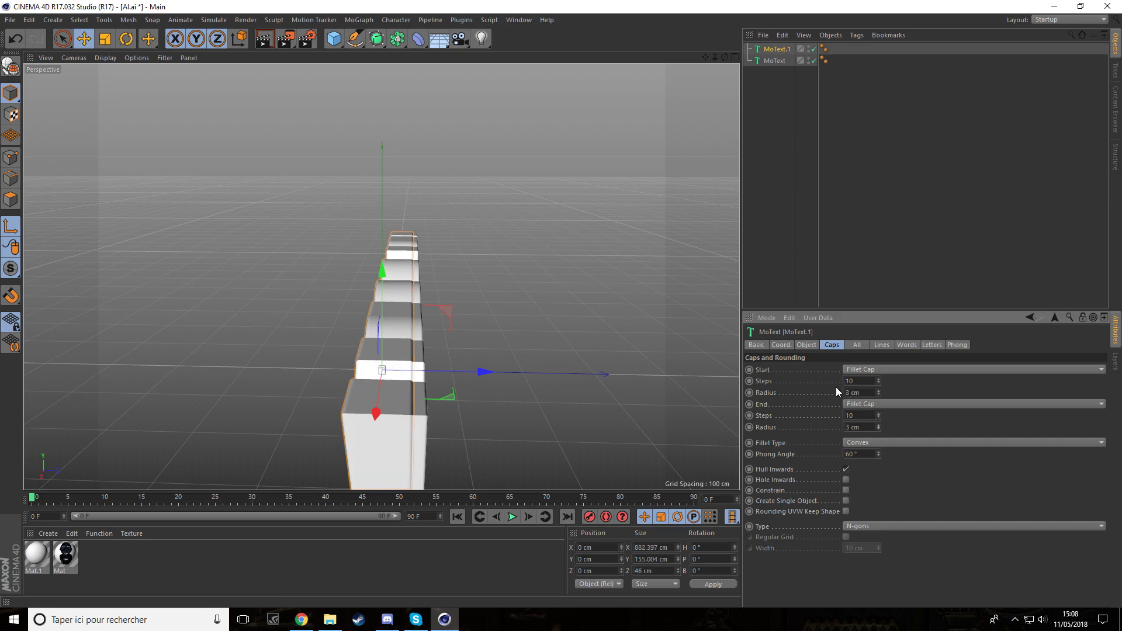
# Step: Offset the text copy to a Z position of 5 cm and check the resulting letter border from the front
pyautogui.click(781, 345)
pyautogui.moveTo(807, 393); pyautogui.dragTo(808, 386)
pyautogui.scroll(3, 450, 383)
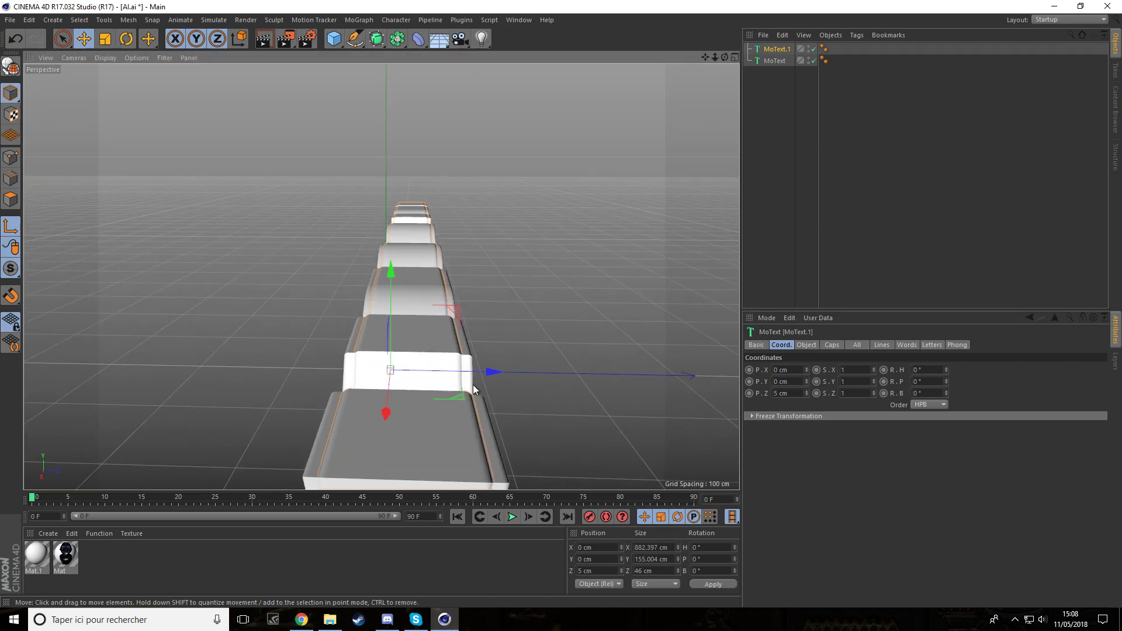
pyautogui.moveTo(725, 57); pyautogui.dragTo(741, 56)
pyautogui.moveTo(409, 187); pyautogui.dragTo(581, 164)
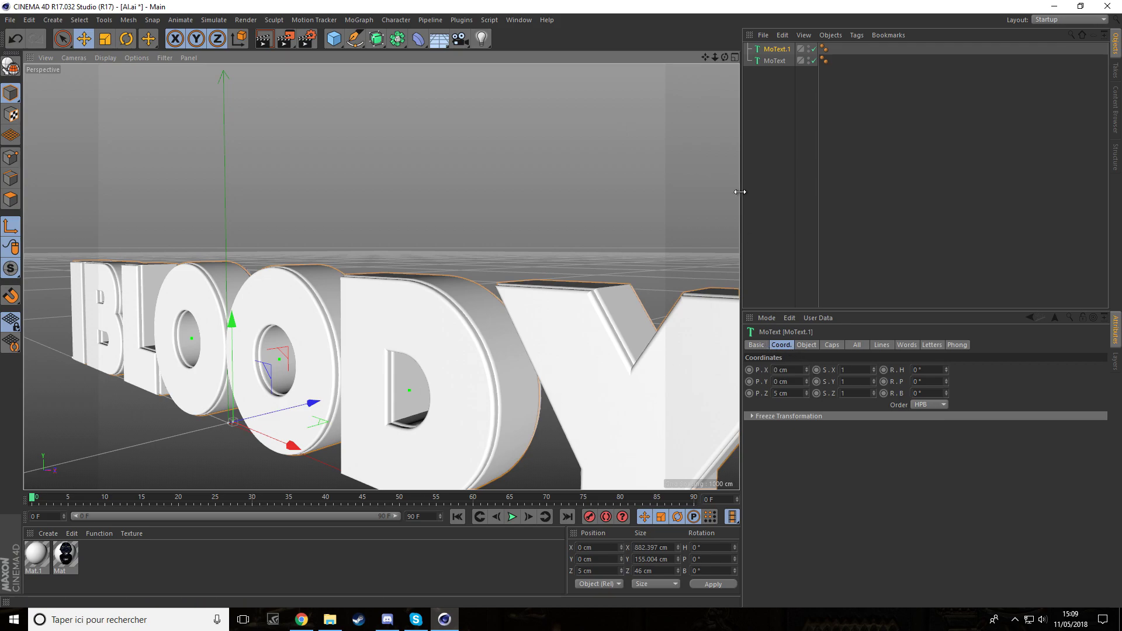
# Step: Select both text objects and move them together along the Z axis to about -20 cm
pyautogui.moveTo(724, 57); pyautogui.dragTo(664, 59)
pyautogui.hotkey('ctrl', 'a')
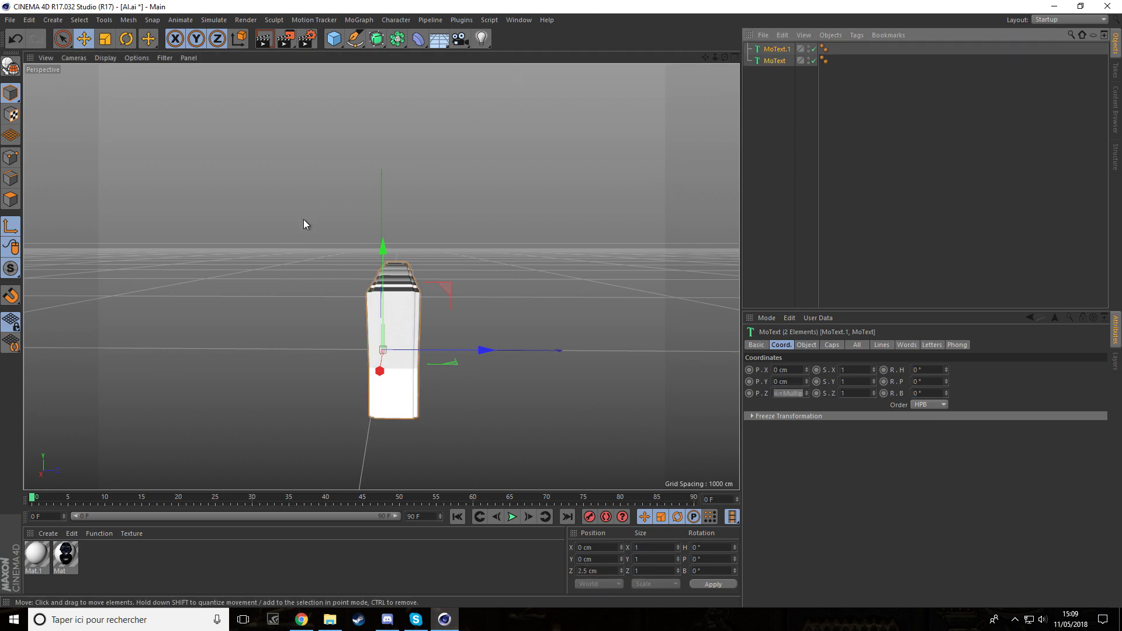
pyautogui.moveTo(473, 350); pyautogui.dragTo(461, 348)
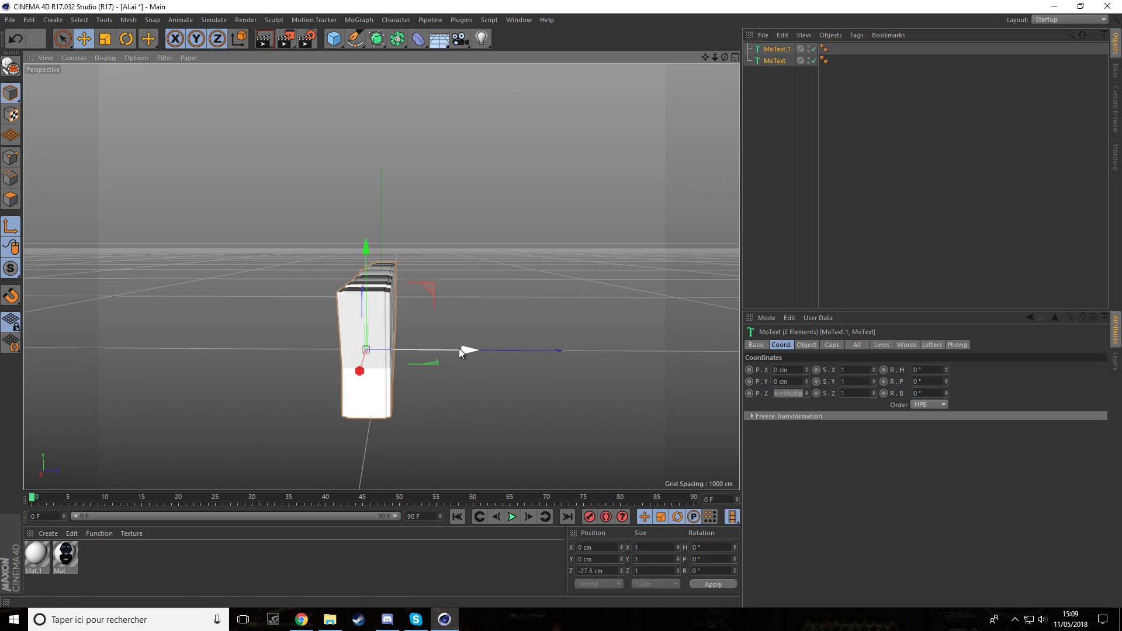
pyautogui.moveTo(725, 57); pyautogui.dragTo(710, 59)
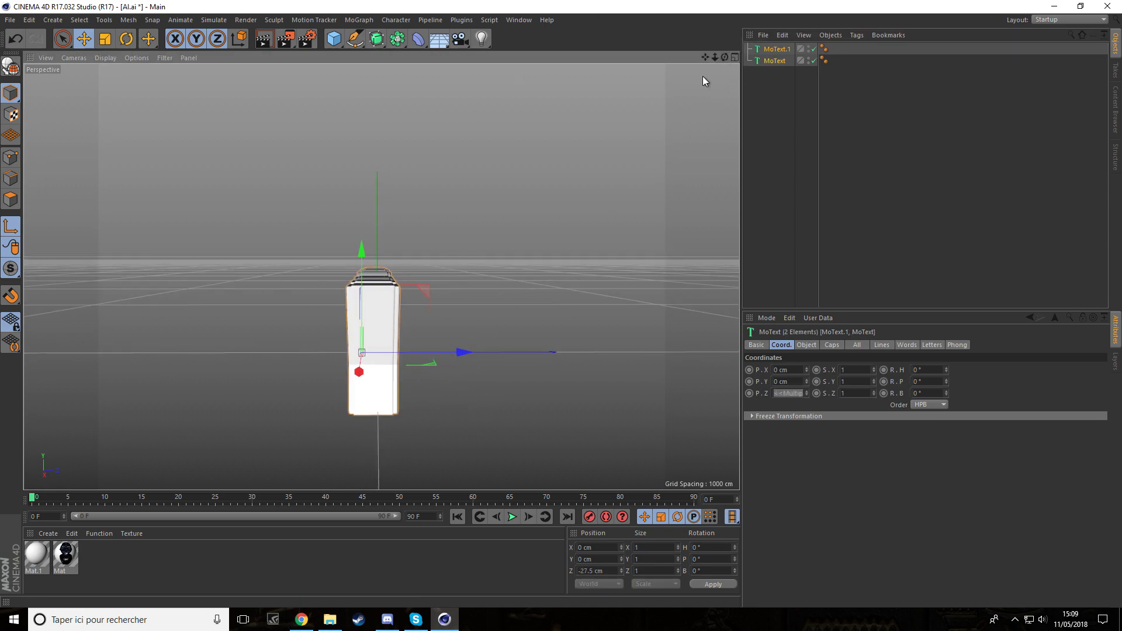
pyautogui.moveTo(444, 349); pyautogui.dragTo(449, 348)
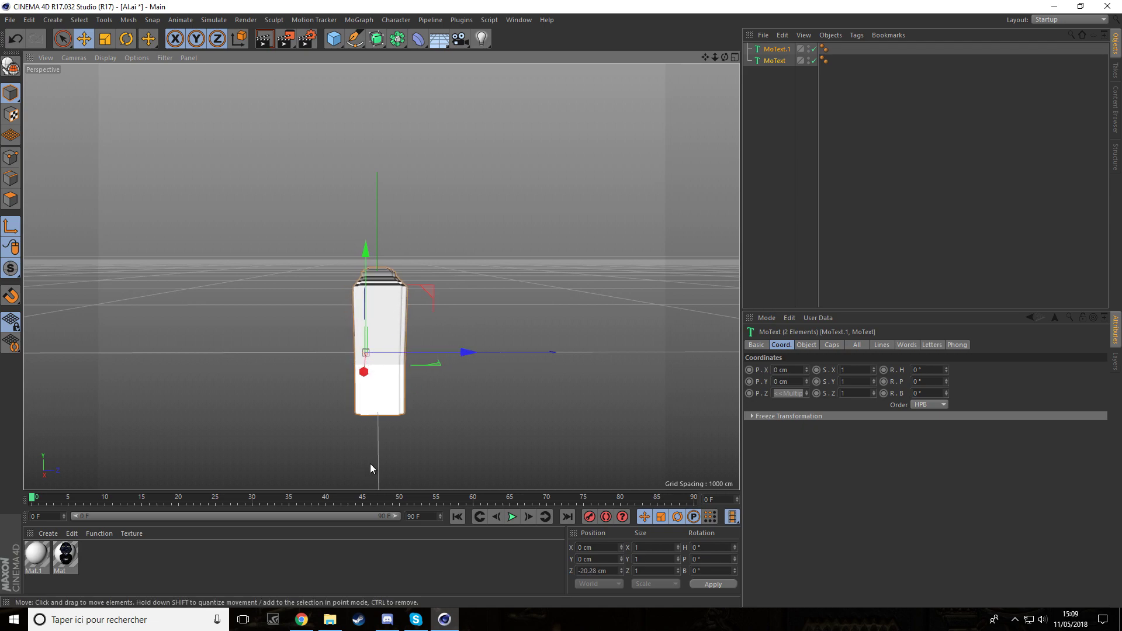
# Step: Set the Z position of the original text to -25 cm and that of the copy to -20 cm
pyautogui.click(774, 60)
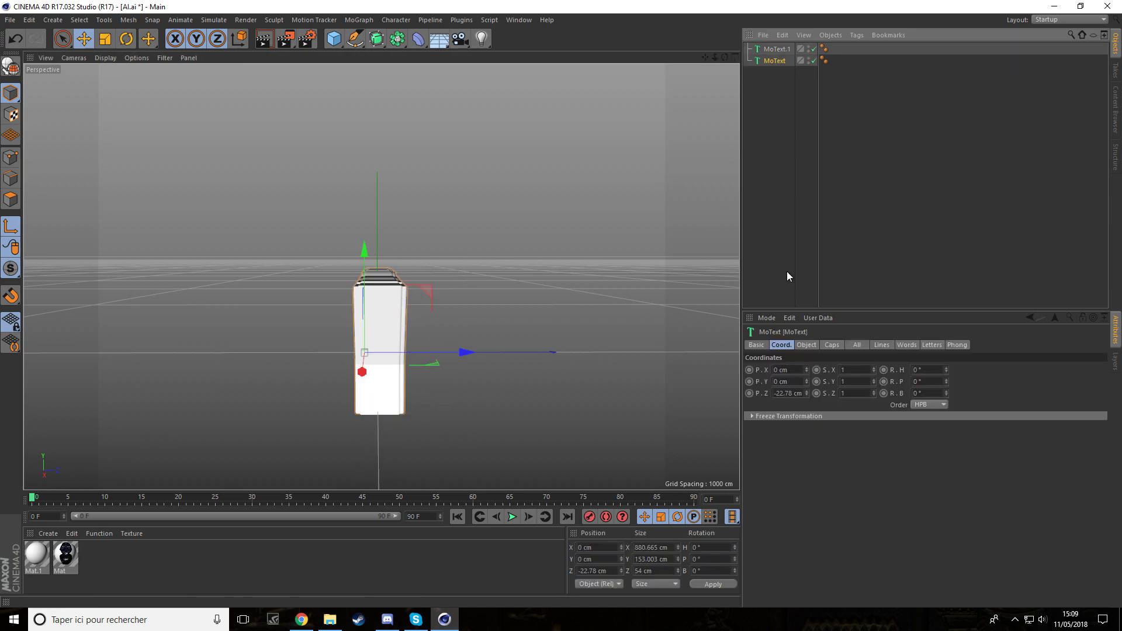
pyautogui.click(782, 393)
pyautogui.write('-25')
pyautogui.press('Return')
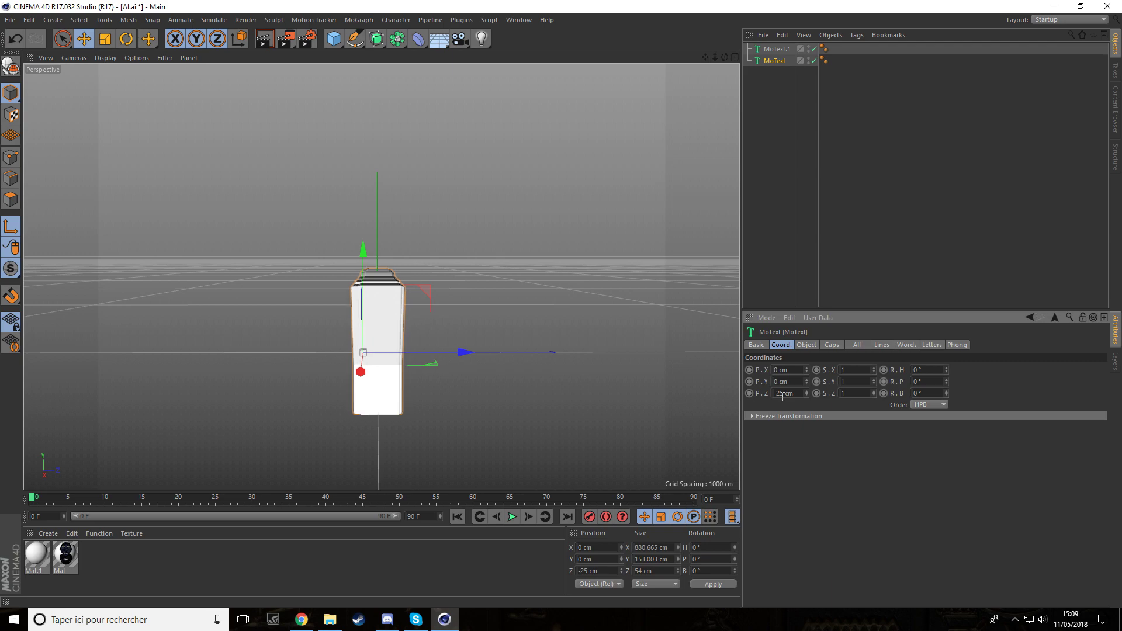
pyautogui.click(772, 48)
pyautogui.click(788, 393)
pyautogui.write('-20')
pyautogui.press('Return')
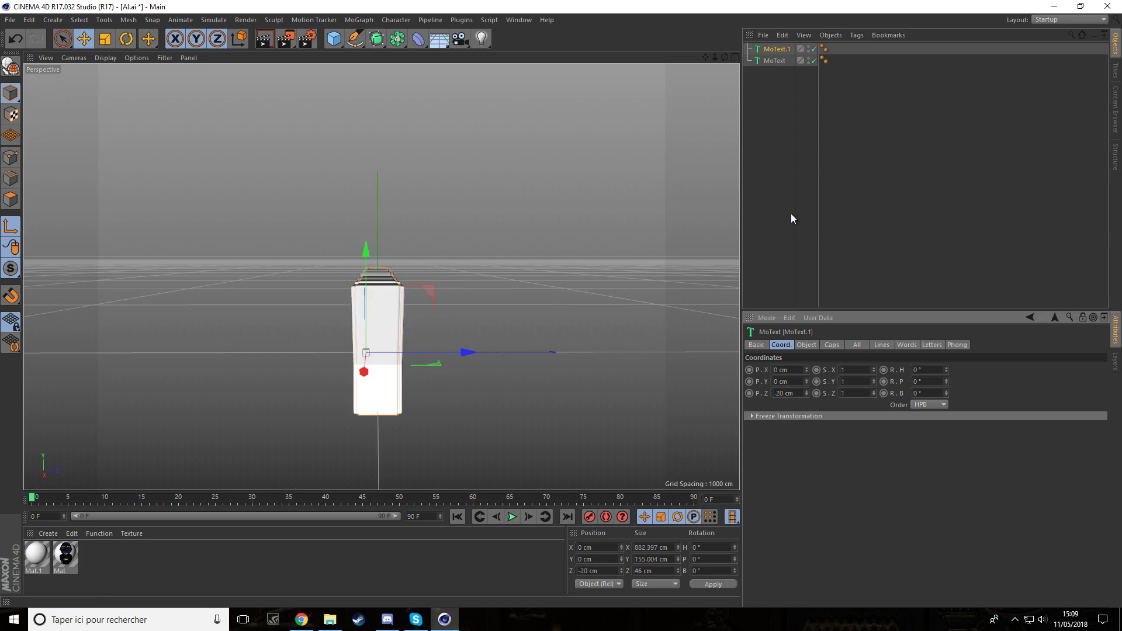
# Step: Create a new material and make its color pure red with 100% saturation and 100% value
pyautogui.click(762, 150)
pyautogui.moveTo(725, 57); pyautogui.dragTo(920, 102)
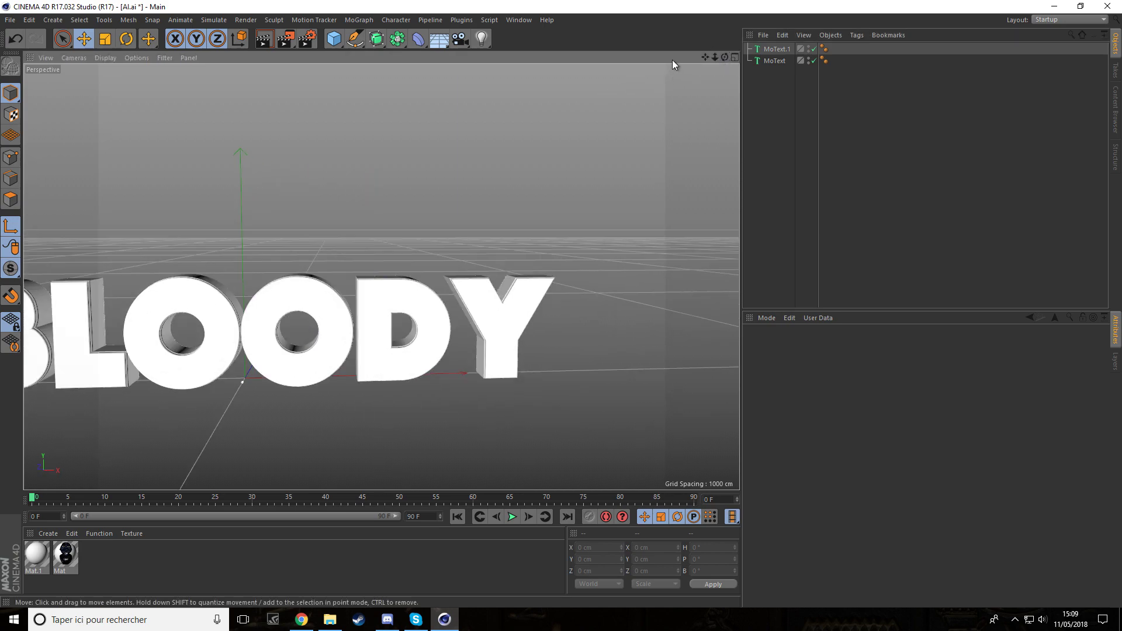
pyautogui.moveTo(714, 57); pyautogui.dragTo(257, 363)
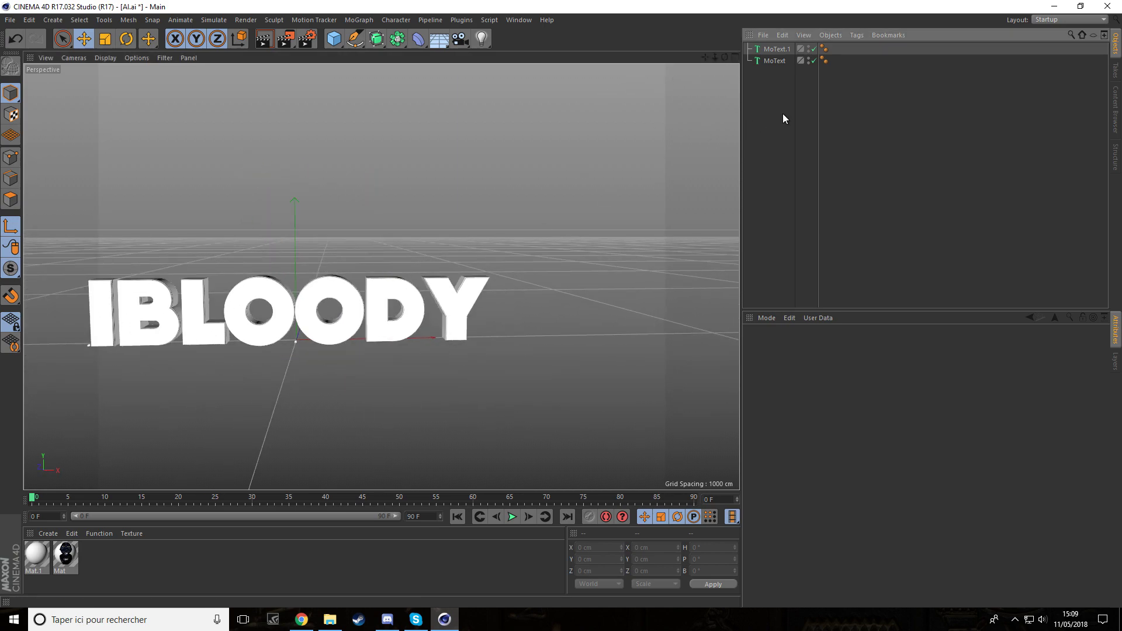
pyautogui.moveTo(705, 57); pyautogui.dragTo(381, 277)
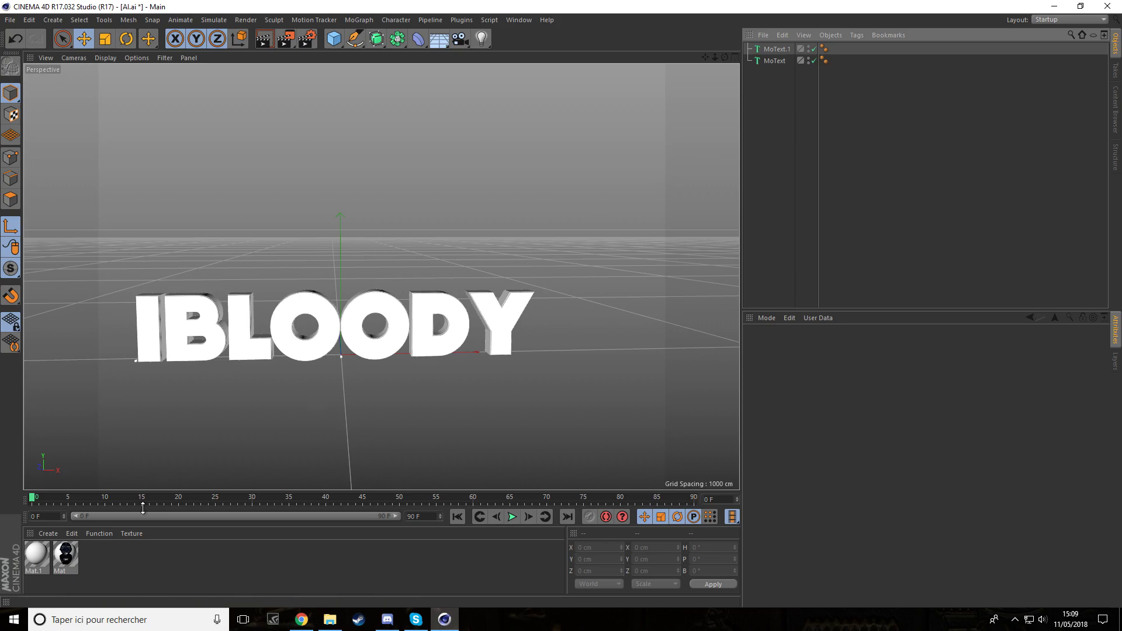
pyautogui.doubleClick(119, 553)
pyautogui.doubleClick(38, 555)
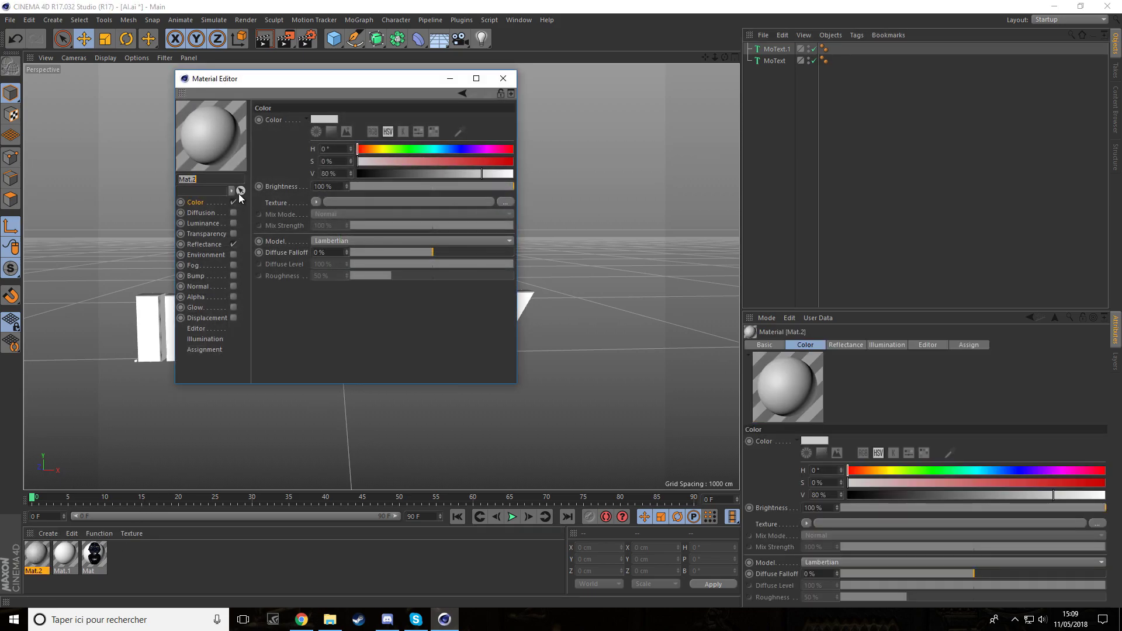
pyautogui.moveTo(438, 162); pyautogui.dragTo(514, 174)
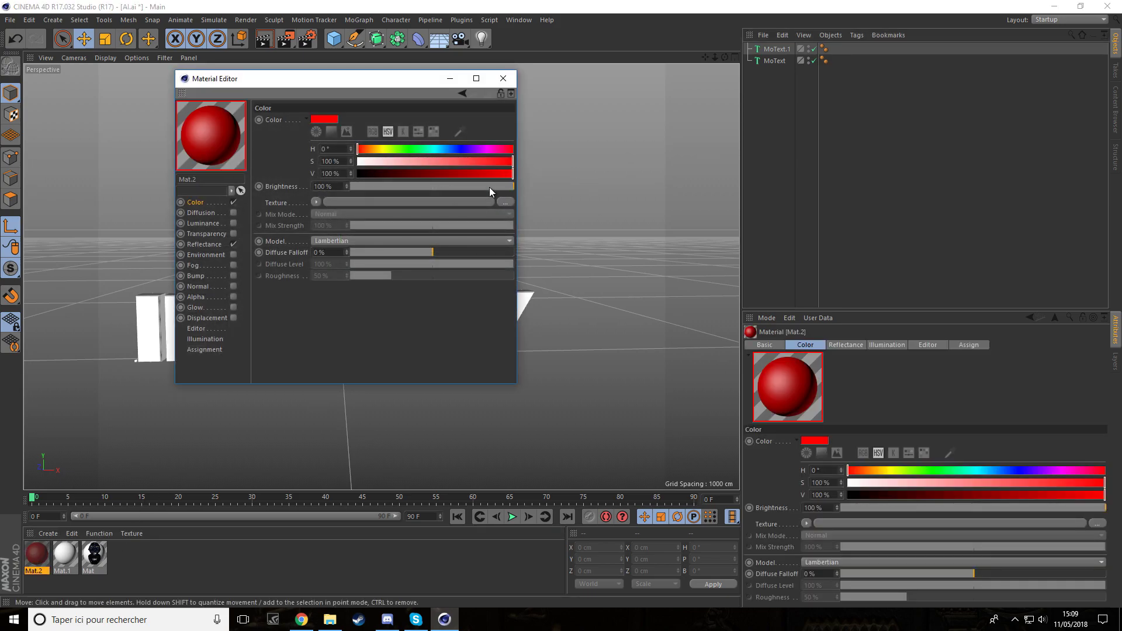
# Step: Turn off reflectance for the red material and close its editor
pyautogui.click(235, 244)
pyautogui.click(502, 79)
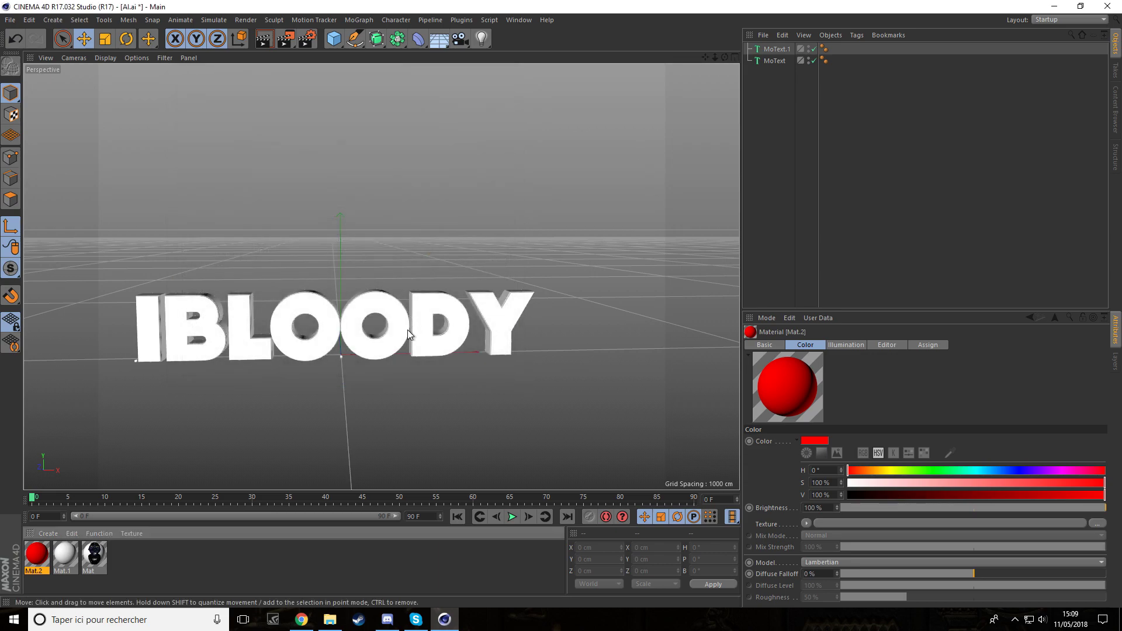
# Step: Make both text objects editable and expand their hierarchies down to the individual letters
pyautogui.moveTo(780, 83); pyautogui.dragTo(746, 43)
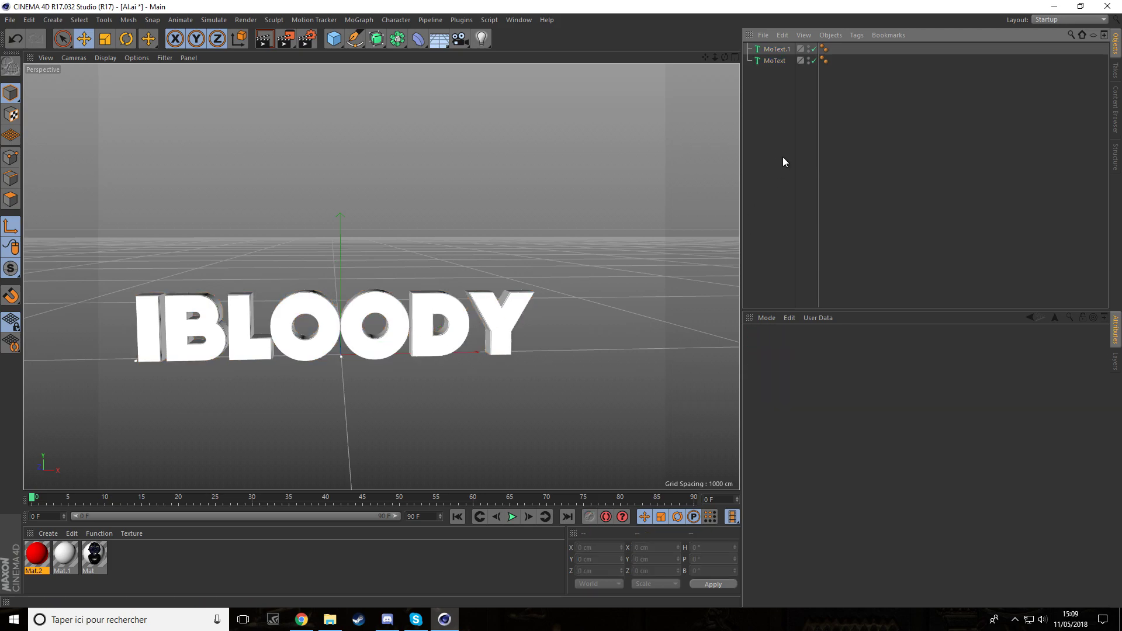
pyautogui.press('c')
pyautogui.click(796, 97)
pyautogui.click(749, 49)
pyautogui.click(754, 60)
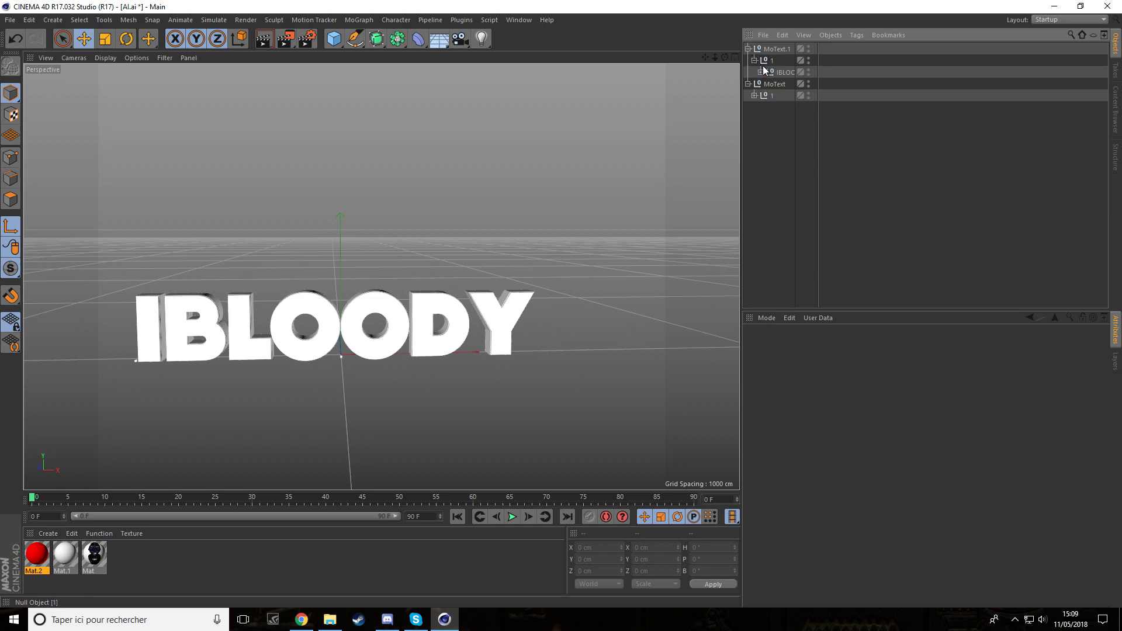
pyautogui.click(760, 72)
pyautogui.click(754, 177)
pyautogui.click(761, 189)
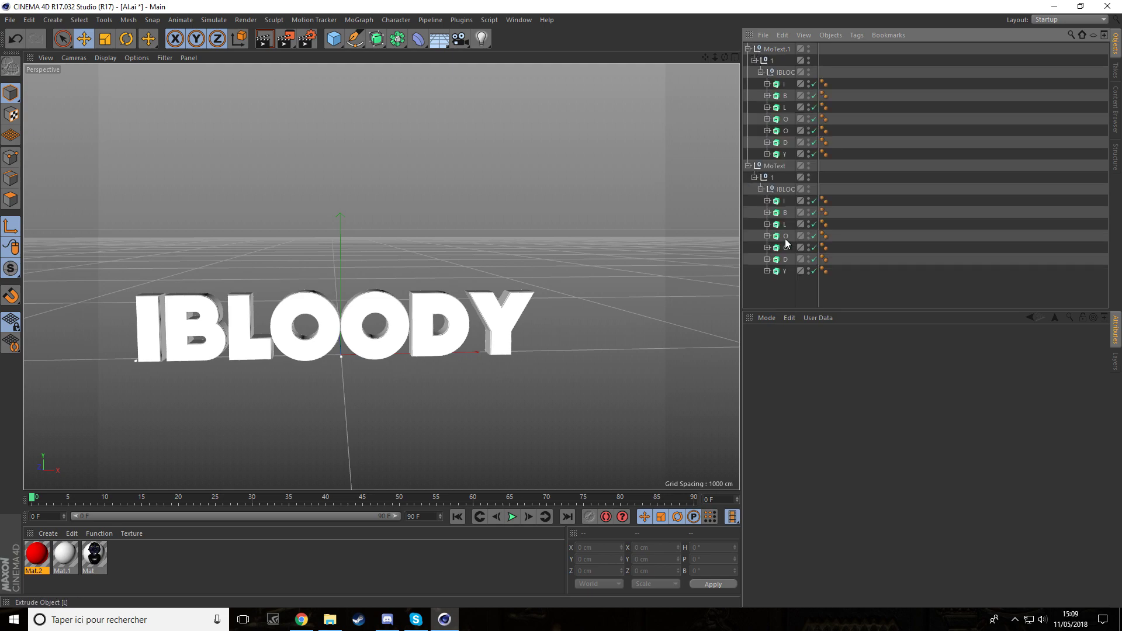
# Step: Apply white to the original text's I and the copy's B, and red to the copy's I and the original's B
pyautogui.moveTo(66, 557); pyautogui.dragTo(656, 326)
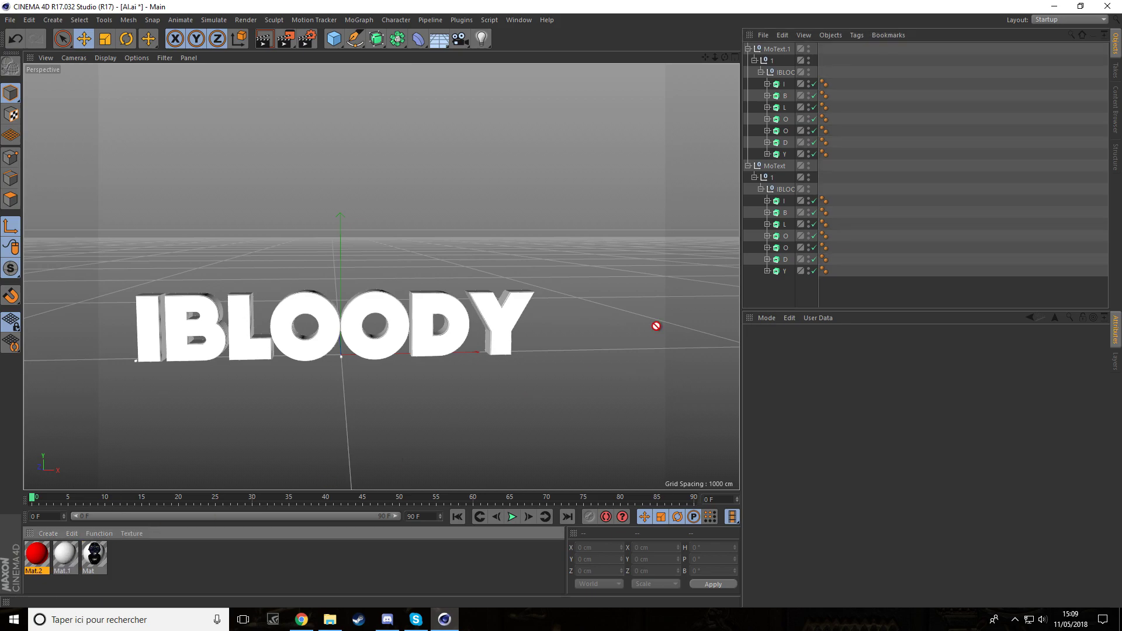
pyautogui.moveTo(794, 194); pyautogui.dragTo(795, 199)
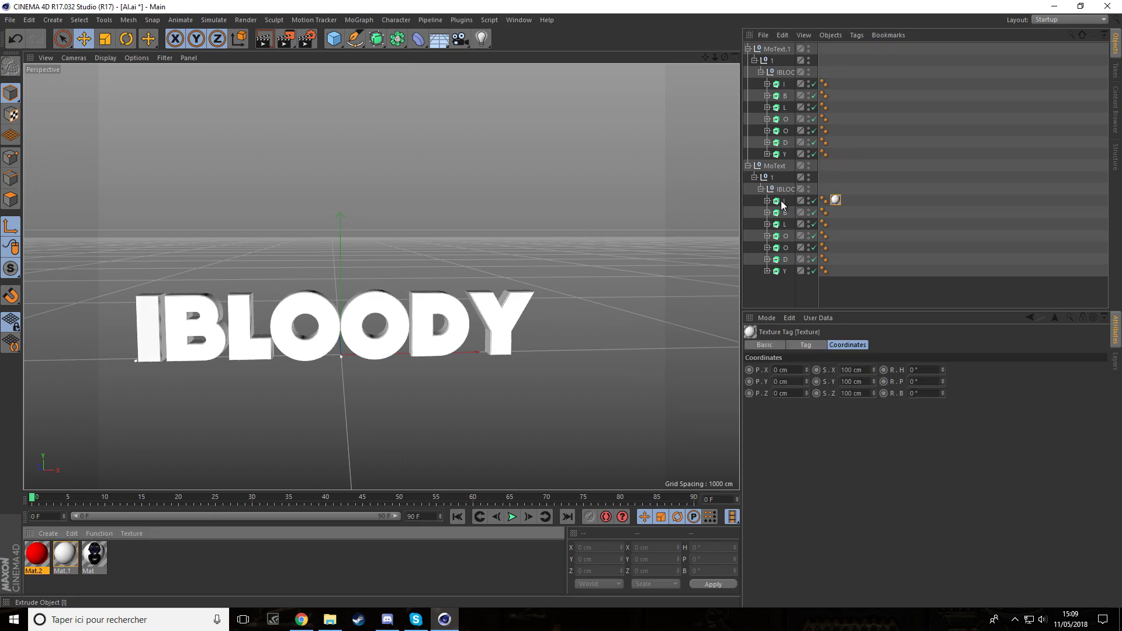
pyautogui.moveTo(786, 85); pyautogui.dragTo(786, 85)
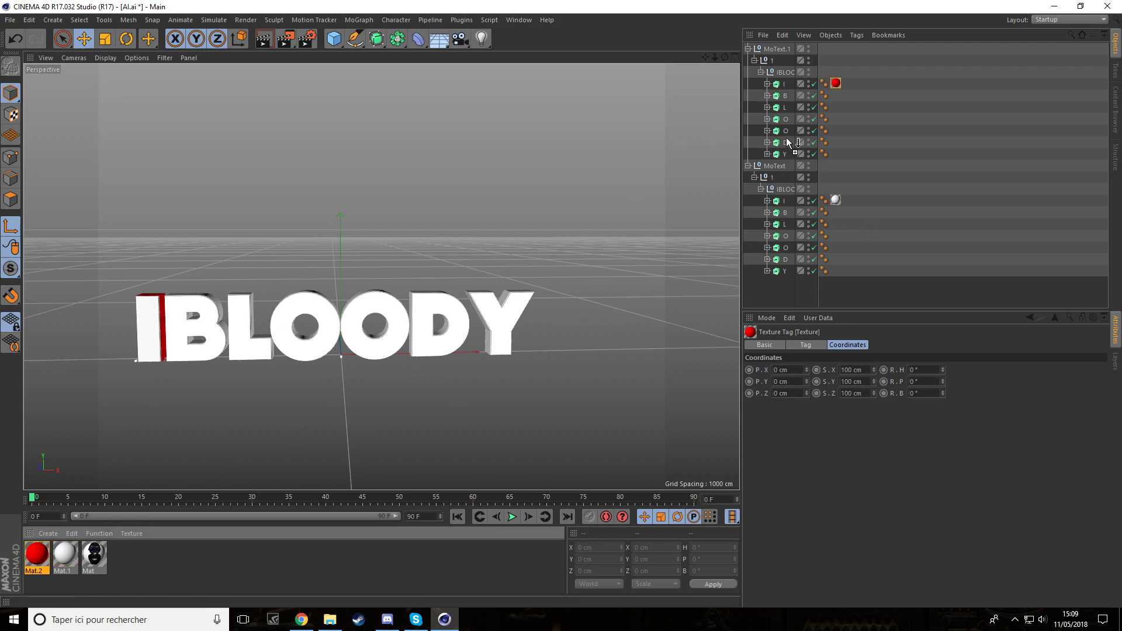
pyautogui.moveTo(784, 96); pyautogui.dragTo(785, 96)
pyautogui.moveTo(798, 215); pyautogui.dragTo(798, 214)
# Step: Apply white to the original's L, D, Y and the copy's two Os, and red to the original's Os and the copy's L, D, Y
pyautogui.moveTo(546, 376); pyautogui.dragTo(785, 224)
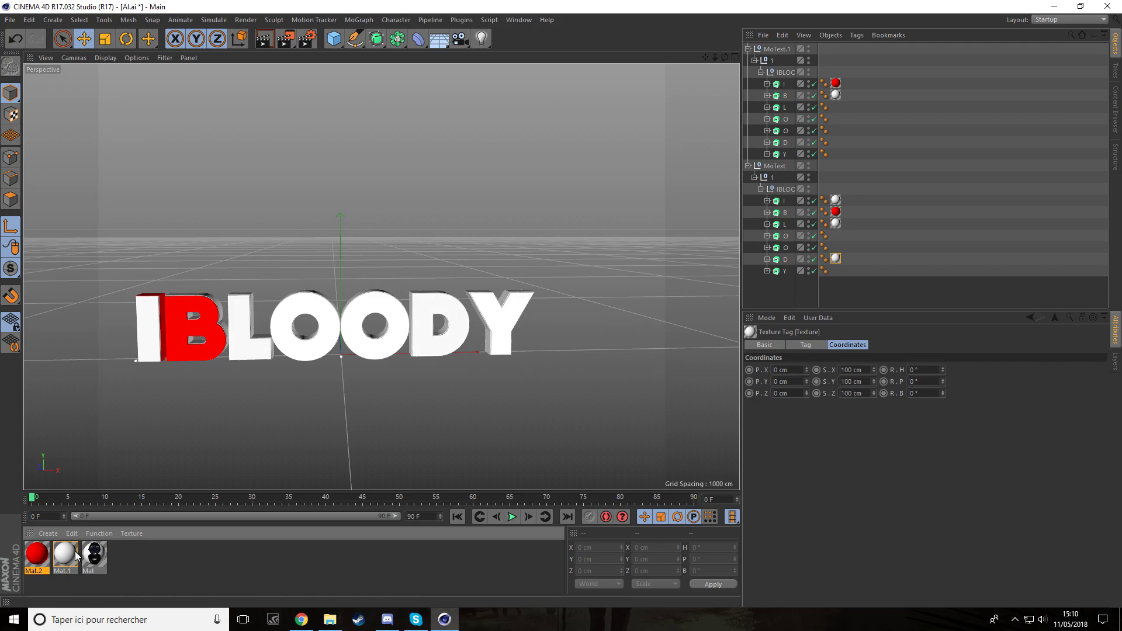
pyautogui.moveTo(789, 278); pyautogui.dragTo(787, 237)
pyautogui.moveTo(755, 141); pyautogui.dragTo(783, 156)
pyautogui.moveTo(41, 555); pyautogui.dragTo(185, 490)
pyautogui.moveTo(790, 129); pyautogui.dragTo(787, 114)
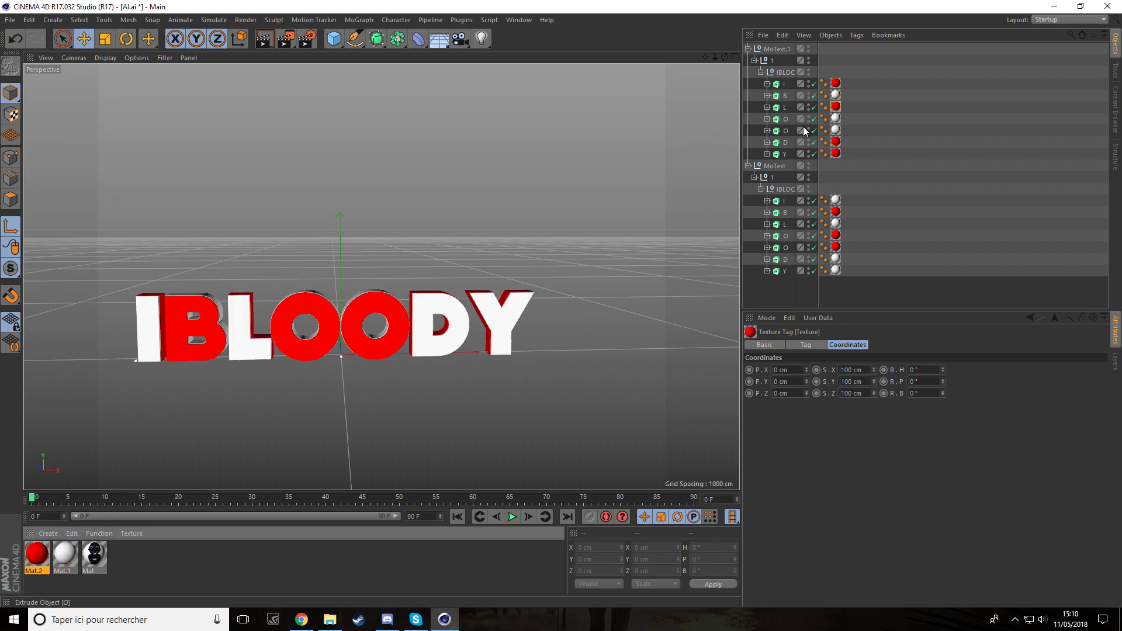
# Step: Select all letters of both text objects and shift only their axes about 75.8 cm along X and 68.2 cm up along Y
pyautogui.moveTo(725, 58); pyautogui.dragTo(381, 276)
pyautogui.moveTo(789, 295); pyautogui.dragTo(773, 202)
pyautogui.keyDown('ctrl'); pyautogui.moveTo(851, 156); pyautogui.dragTo(780, 75); pyautogui.keyUp('ctrl')
pyautogui.keyDown('ctrl'); pyautogui.moveTo(849, 69); pyautogui.dragTo(816, 160); pyautogui.keyUp('ctrl')
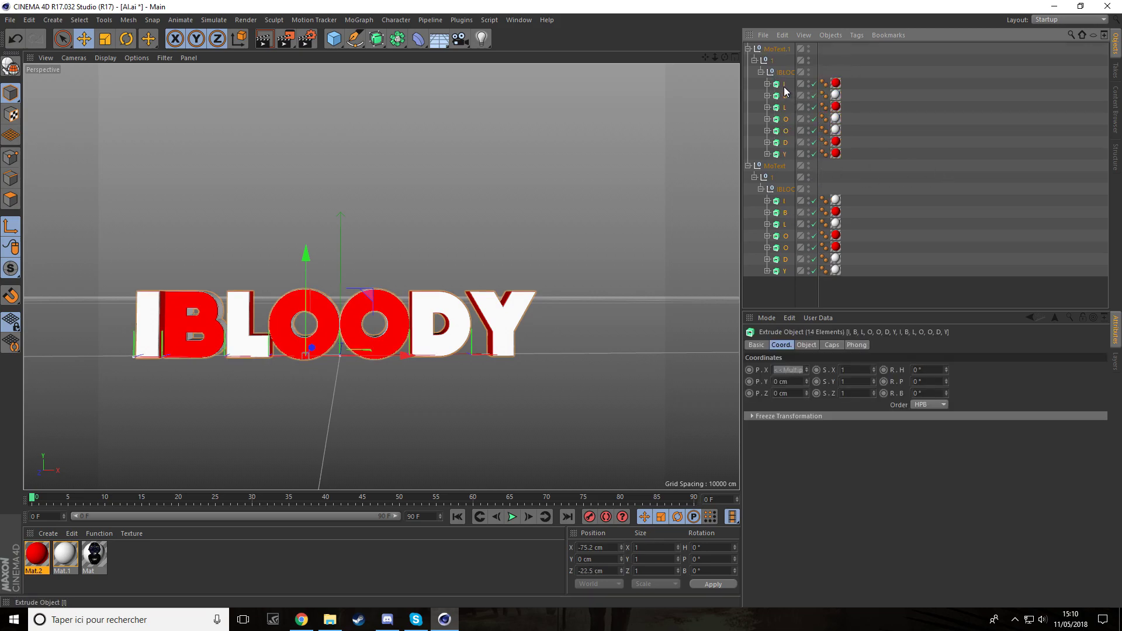
pyautogui.click(784, 342)
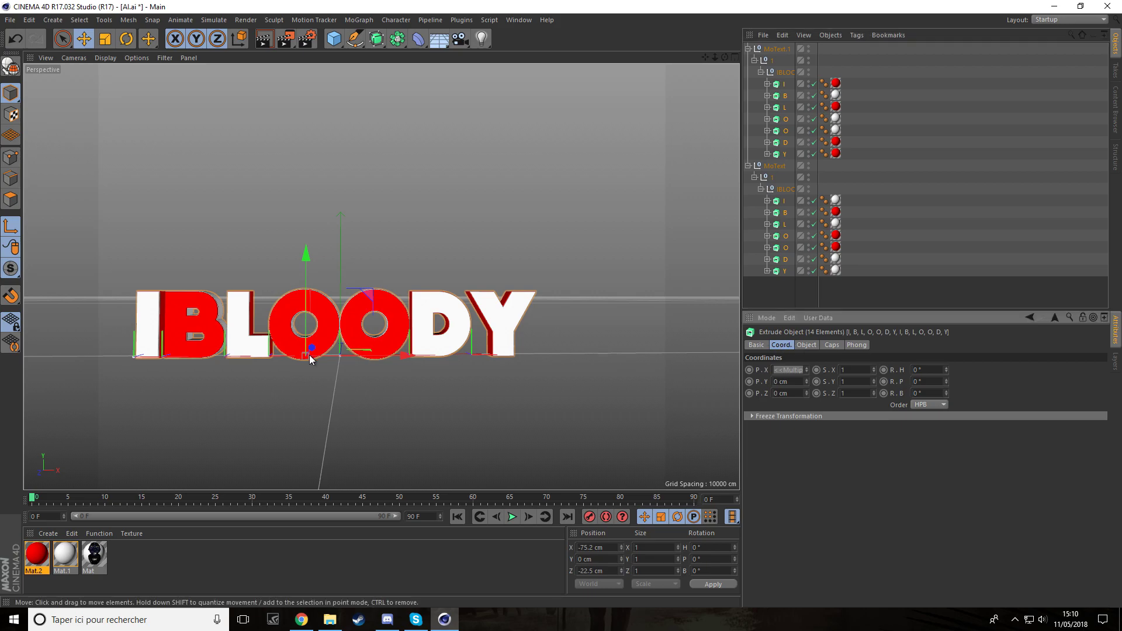
pyautogui.click(84, 38)
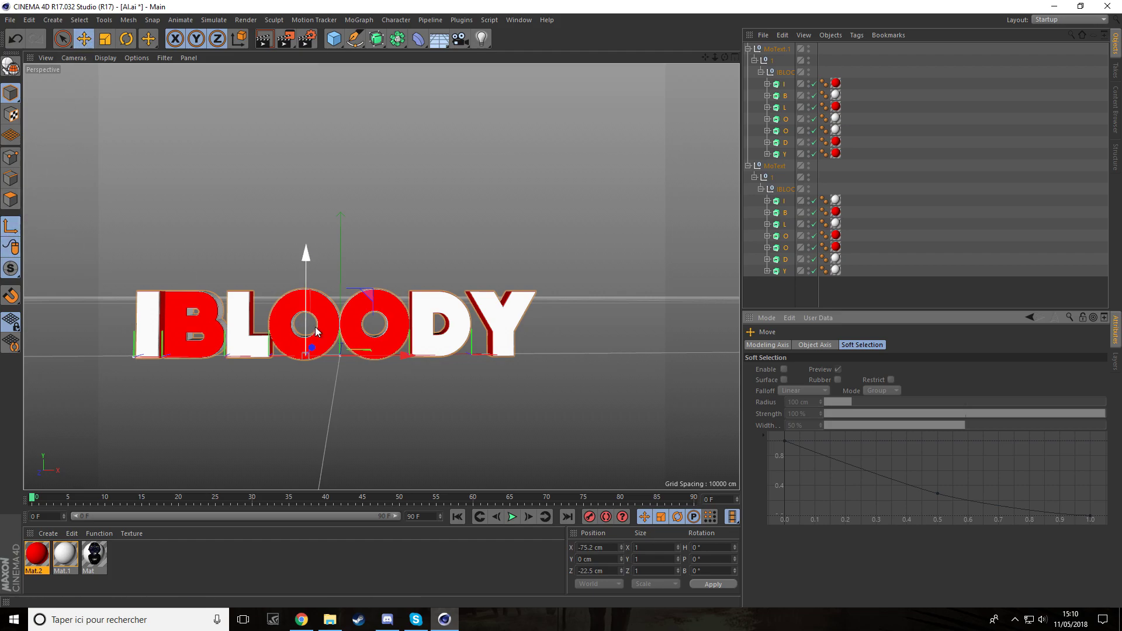
pyautogui.click(392, 354)
pyautogui.moveTo(393, 355); pyautogui.dragTo(427, 355)
pyautogui.moveTo(341, 248); pyautogui.dragTo(342, 220)
# Step: Select both I letters and centre their axes horizontally at a relative X position of about 28.7 cm
pyautogui.scroll(5, 363, 316)
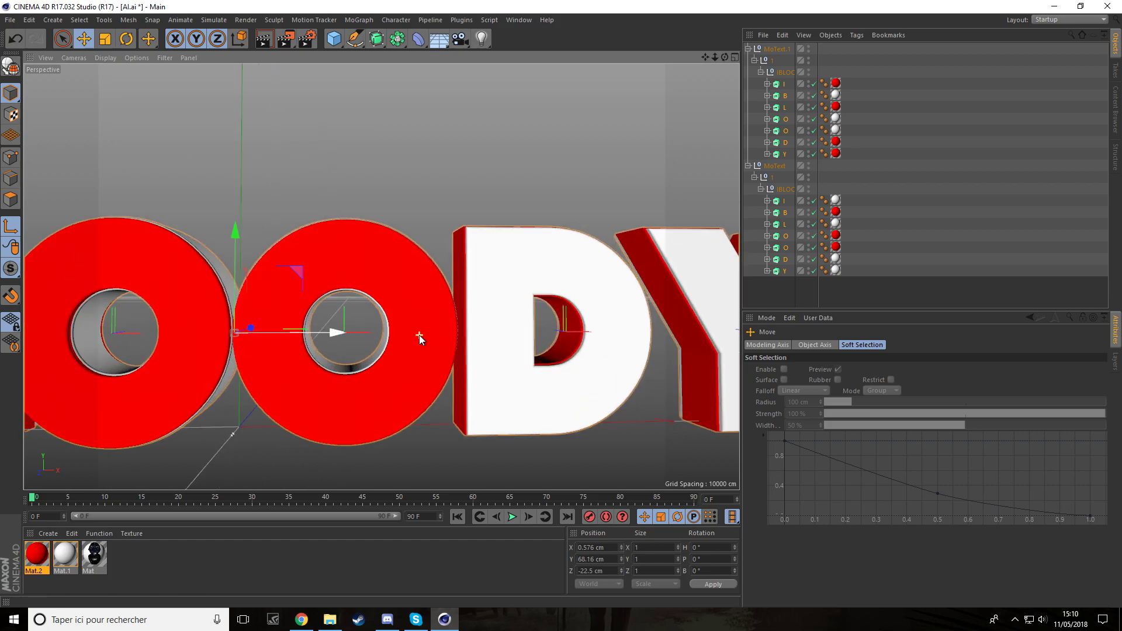
pyautogui.scroll(5, 328, 330)
pyautogui.scroll(-8, 320, 323)
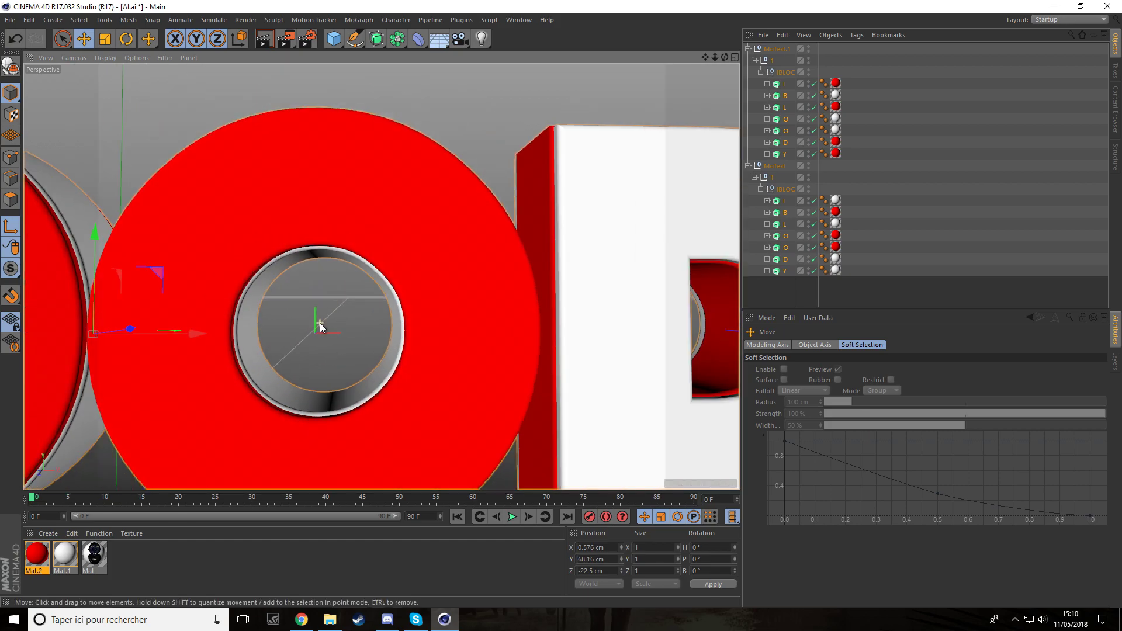
pyautogui.scroll(6, 479, 328)
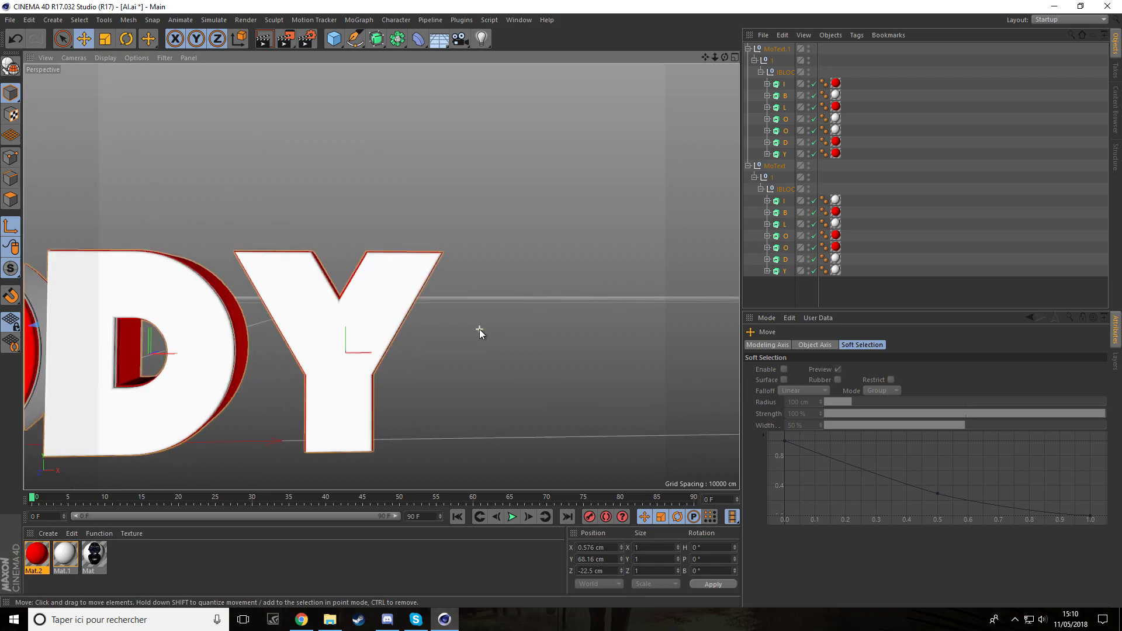
pyautogui.scroll(-2, 471, 330)
pyautogui.moveTo(705, 58); pyautogui.dragTo(602, 65)
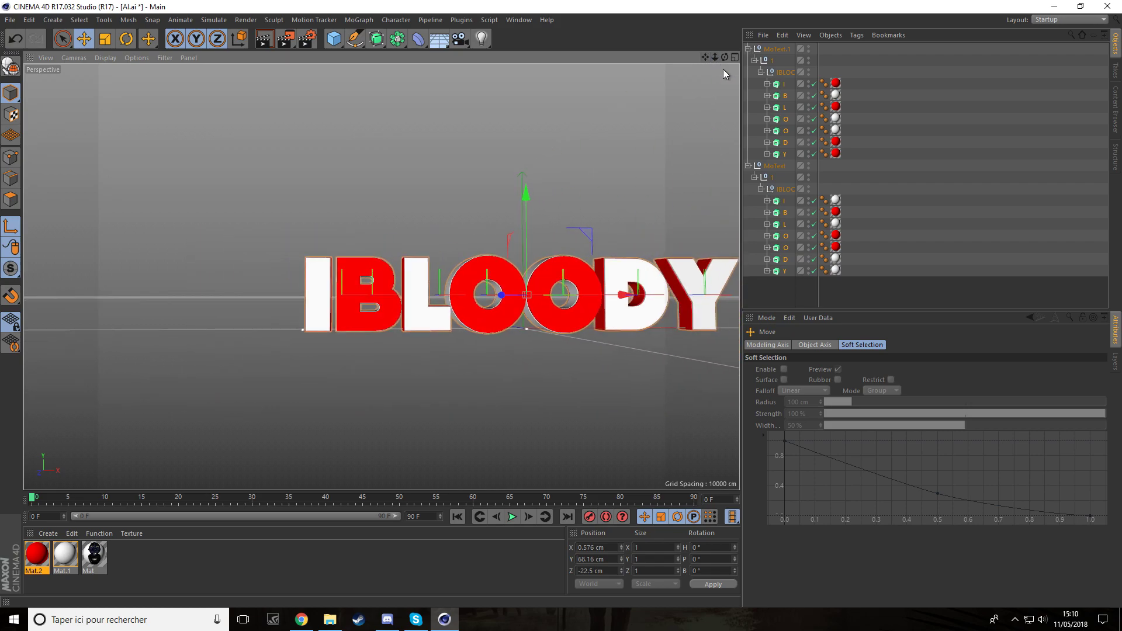
pyautogui.click(890, 173)
pyautogui.click(784, 87)
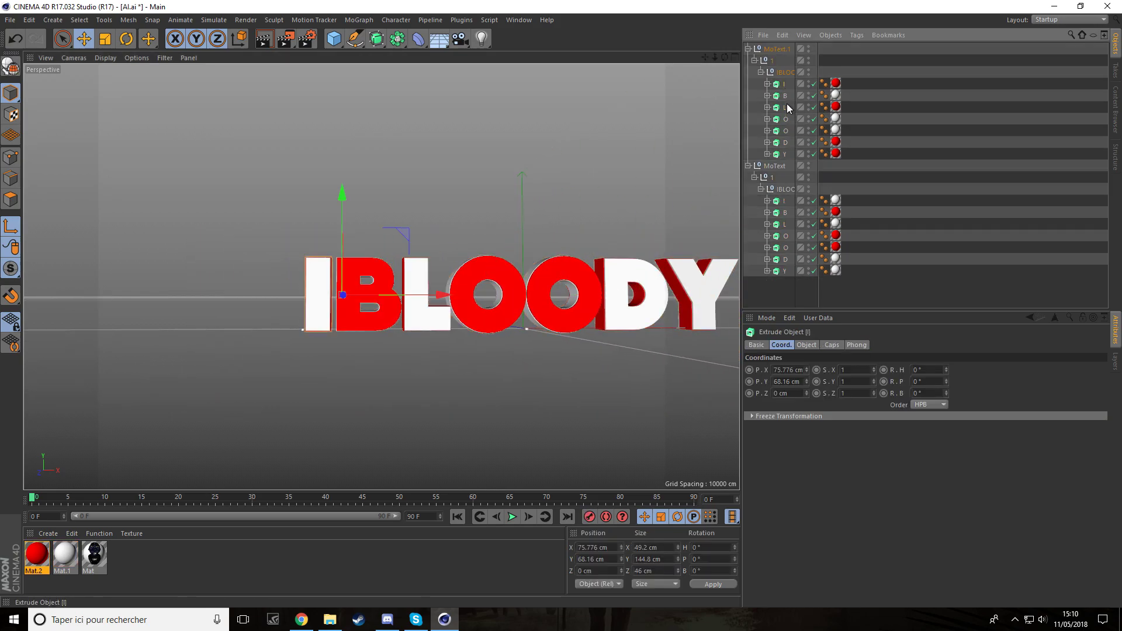
pyautogui.keyDown('ctrl'); pyautogui.click(787, 201); pyautogui.keyUp('ctrl')
pyautogui.moveTo(431, 296); pyautogui.dragTo(409, 305)
# Step: Centre the axes of both B letters at about X 122.5 cm and of both L letters at about X 244.6 cm
pyautogui.click(785, 212)
pyautogui.keyDown('ctrl'); pyautogui.click(785, 95); pyautogui.keyUp('ctrl')
pyautogui.moveTo(412, 293); pyautogui.dragTo(405, 293)
pyautogui.click(785, 224)
pyautogui.keyDown('ctrl'); pyautogui.click(785, 107); pyautogui.keyUp('ctrl')
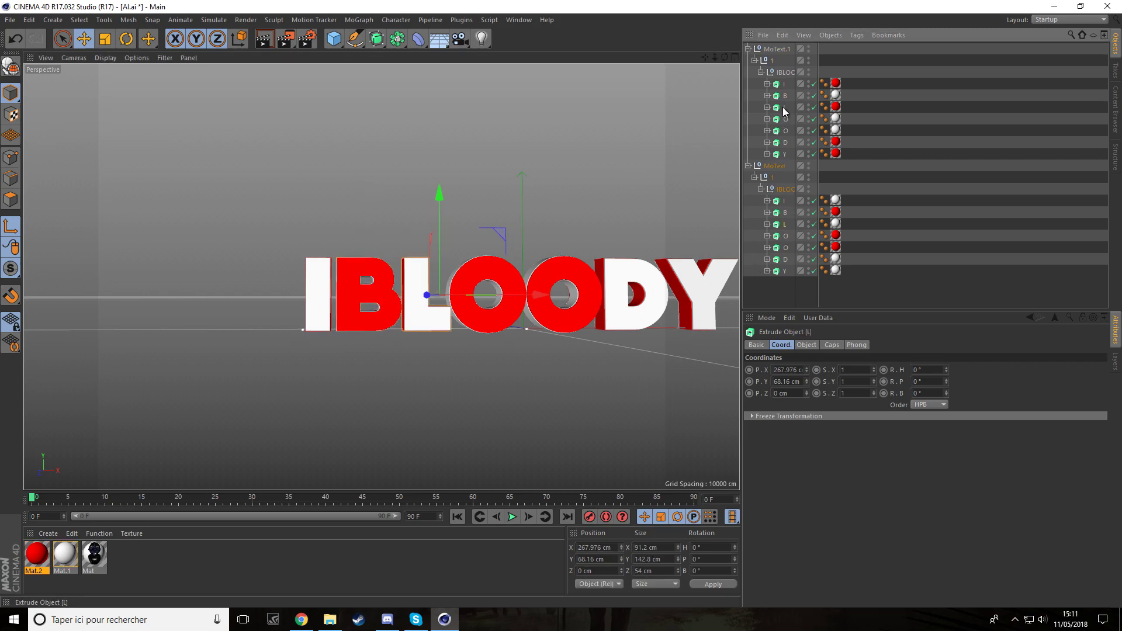
pyautogui.moveTo(535, 295); pyautogui.dragTo(492, 295)
# Step: Adjust the axes of both D letters and both Y letters horizontally to each letter's centre, then deselect
pyautogui.moveTo(705, 57); pyautogui.dragTo(568, 72)
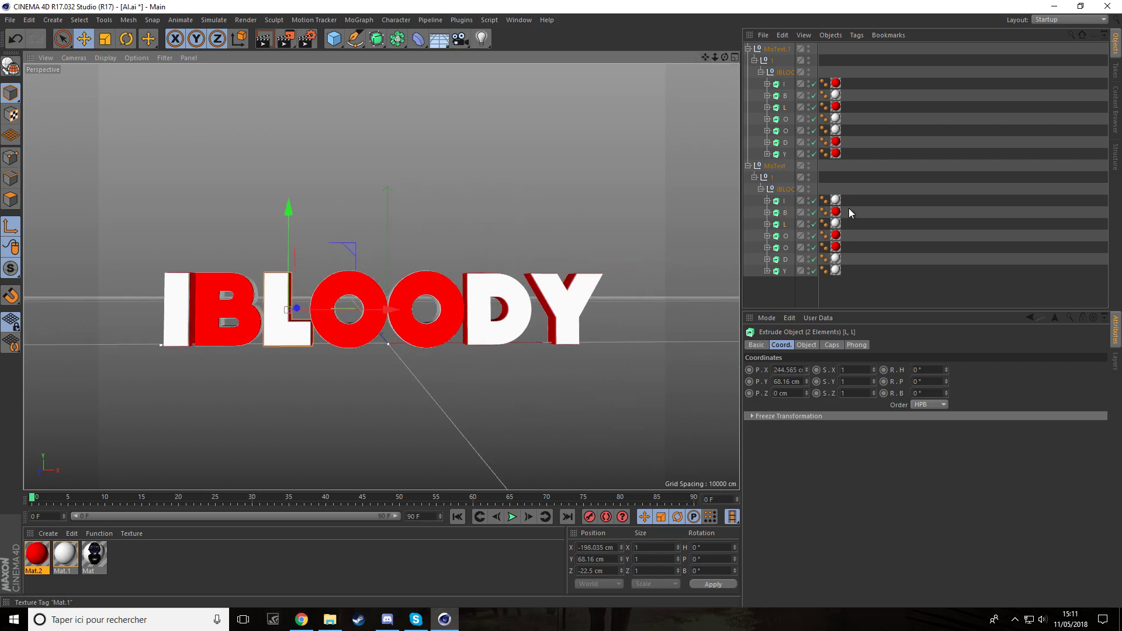
pyautogui.click(785, 129)
pyautogui.click(785, 259)
pyautogui.keyDown('ctrl'); pyautogui.click(785, 142); pyautogui.keyUp('ctrl')
pyautogui.moveTo(705, 57); pyautogui.dragTo(593, 70)
pyautogui.moveTo(485, 321); pyautogui.dragTo(473, 320)
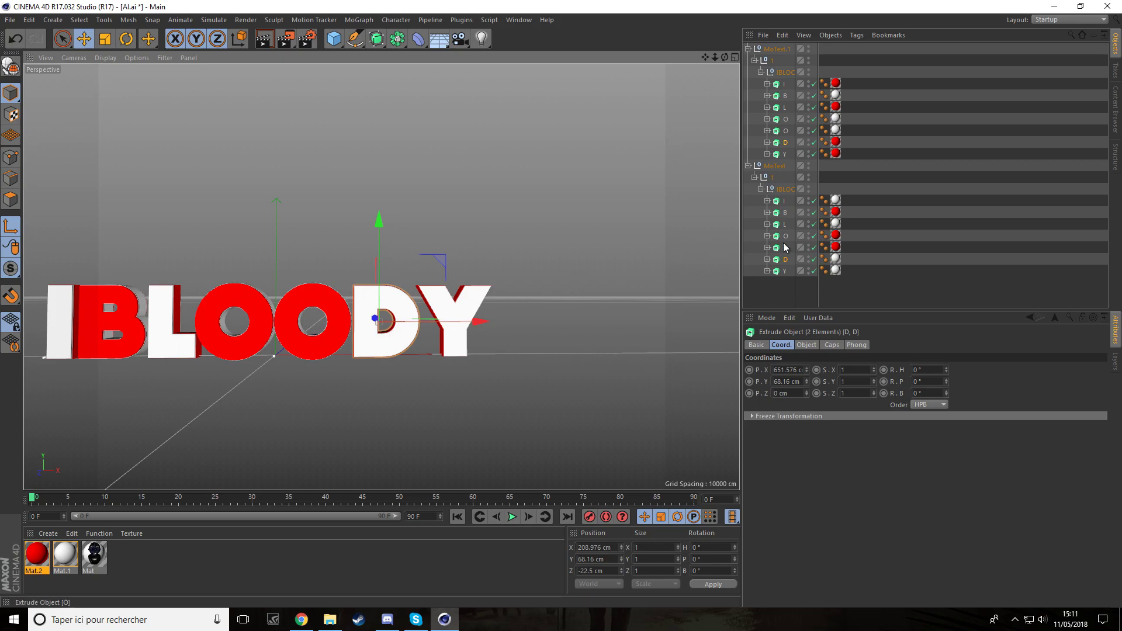
pyautogui.click(785, 270)
pyautogui.keyDown('ctrl'); pyautogui.click(785, 154); pyautogui.keyUp('ctrl')
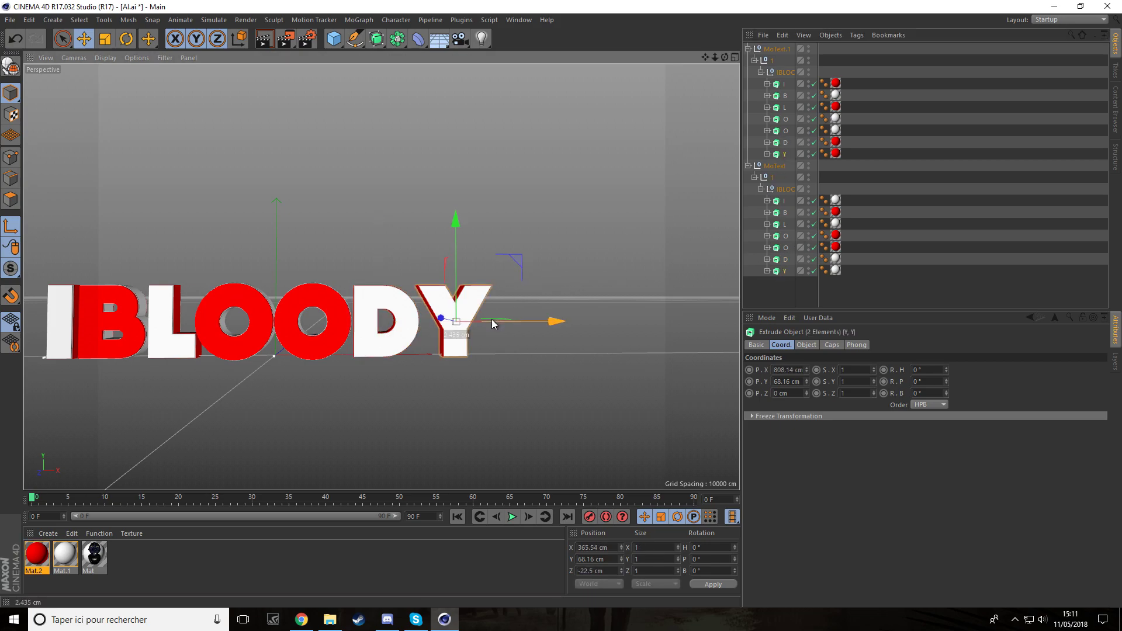
pyautogui.click(766, 295)
# Step: Turn off axis editing and rotate both I letters to a heading of 20° and a pitch of -10°
pyautogui.moveTo(706, 57); pyautogui.dragTo(820, 52)
pyautogui.moveTo(725, 57); pyautogui.dragTo(720, 60)
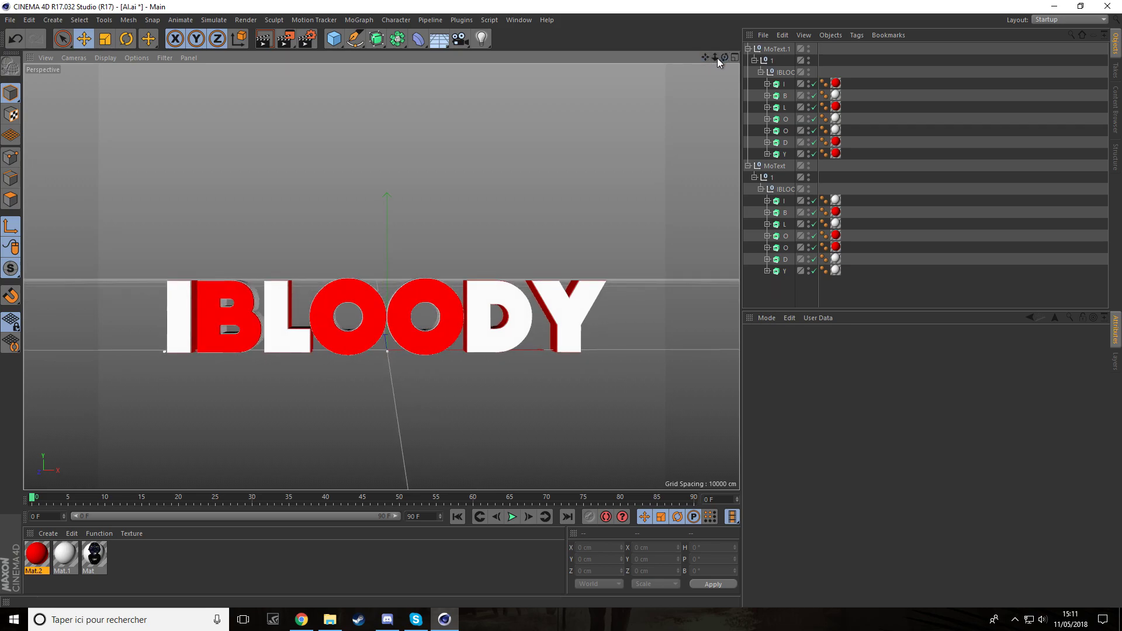
pyautogui.click(783, 85)
pyautogui.keyDown('ctrl'); pyautogui.click(784, 202); pyautogui.keyUp('ctrl')
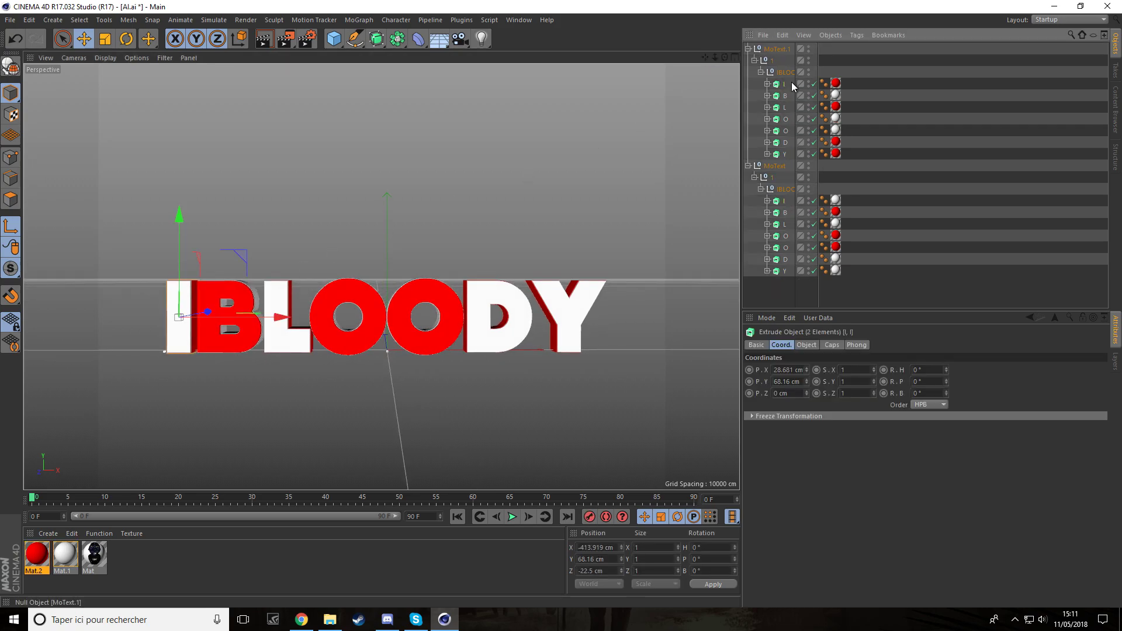
pyautogui.click(128, 39)
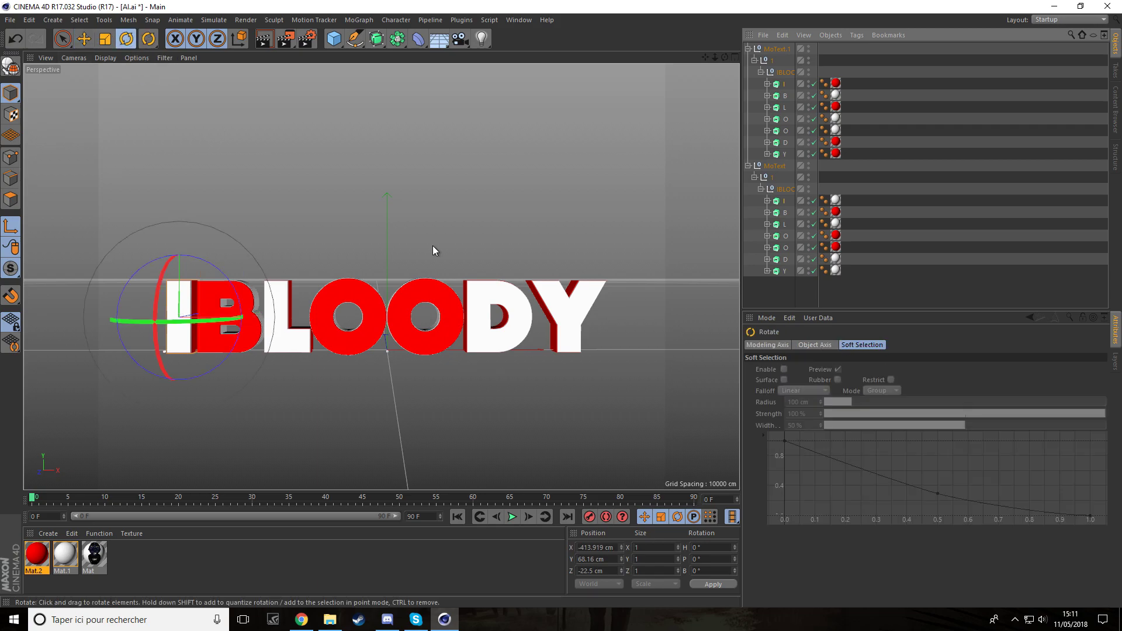
pyautogui.moveTo(236, 320); pyautogui.dragTo(105, 305)
pyautogui.hotkey('ctrl', 'z')
pyautogui.click(9, 228)
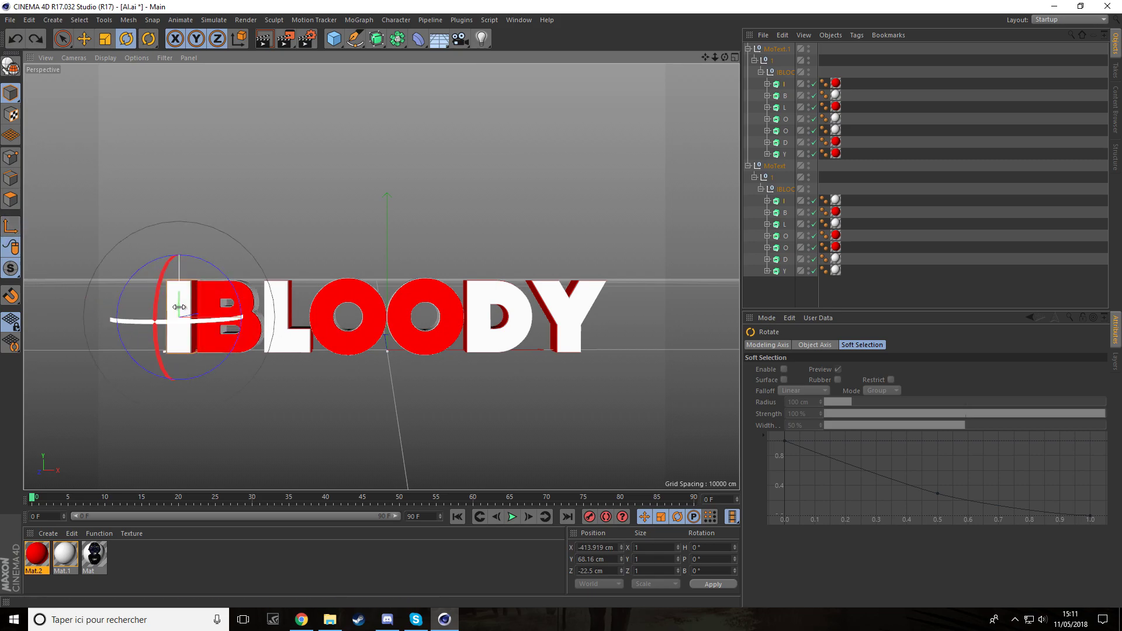
pyautogui.keyDown('shift'); pyautogui.moveTo(183, 322); pyautogui.dragTo(208, 321); pyautogui.keyUp('shift')
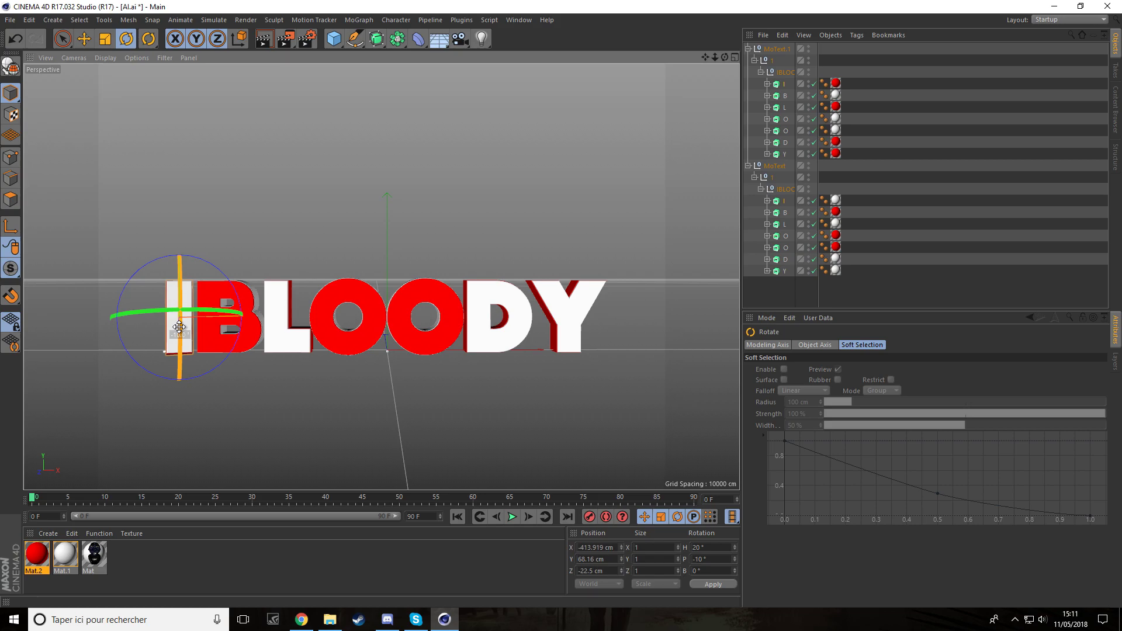
# Step: Rotate both B letters to heading -10° and pitch -10°, and tilt both L letters in a different direction
pyautogui.click(786, 212)
pyautogui.keyDown('ctrl'); pyautogui.click(785, 97); pyautogui.keyUp('ctrl')
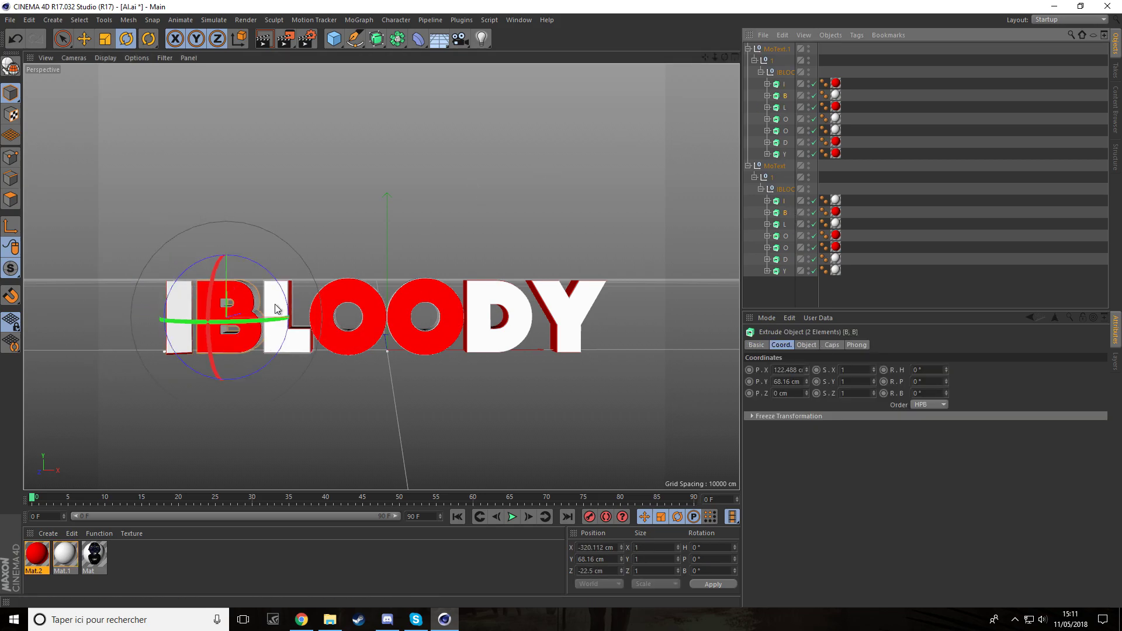
pyautogui.moveTo(175, 320); pyautogui.dragTo(206, 303)
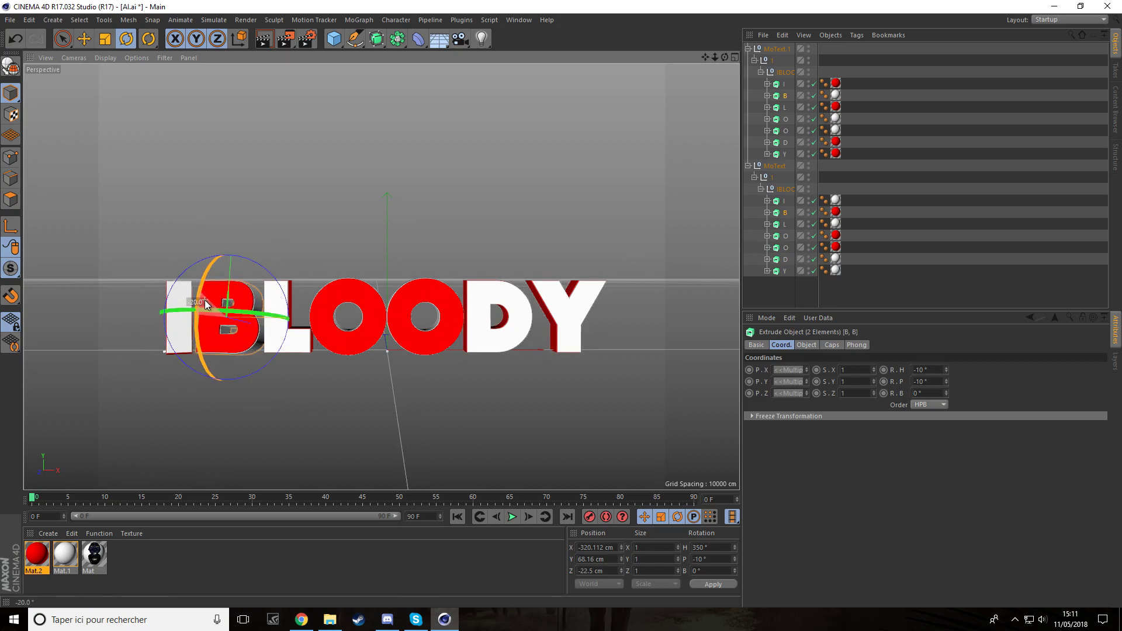
pyautogui.click(784, 226)
pyautogui.keyDown('ctrl'); pyautogui.click(779, 110); pyautogui.keyUp('ctrl')
pyautogui.moveTo(299, 326); pyautogui.dragTo(346, 321)
# Step: Tilt the first pair of O letters to pitch -10° and rotate the second pair to heading -20° and pitch -10°
pyautogui.click(784, 237)
pyautogui.keyDown('ctrl'); pyautogui.click(787, 121); pyautogui.keyUp('ctrl')
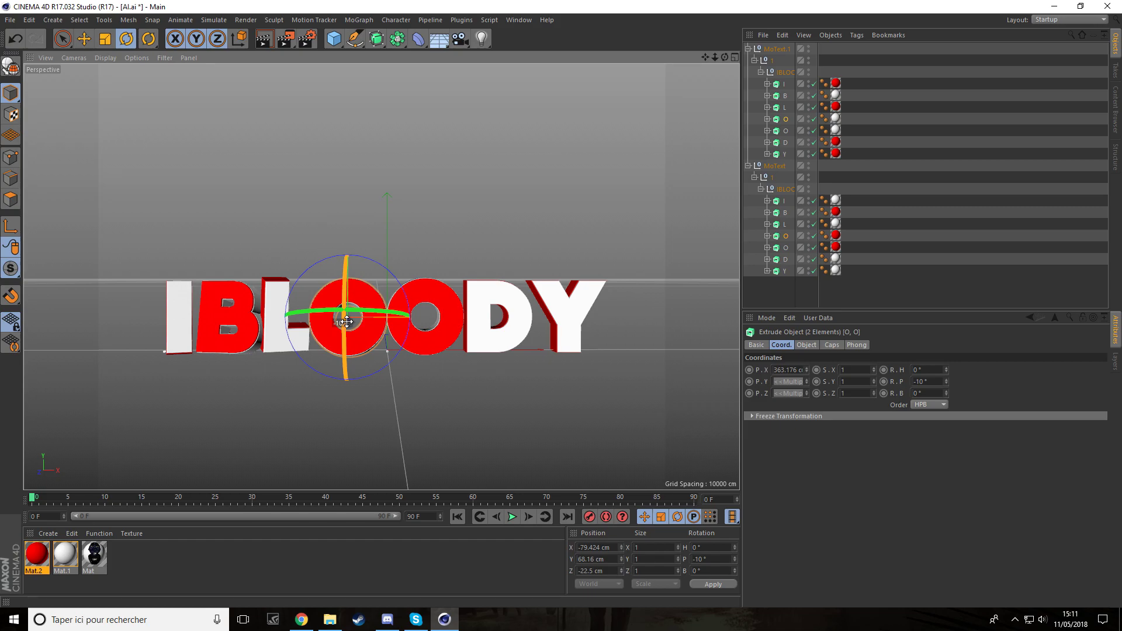
pyautogui.click(786, 247)
pyautogui.keyDown('ctrl'); pyautogui.click(785, 131); pyautogui.keyUp('ctrl')
pyautogui.moveTo(474, 318); pyautogui.dragTo(434, 326)
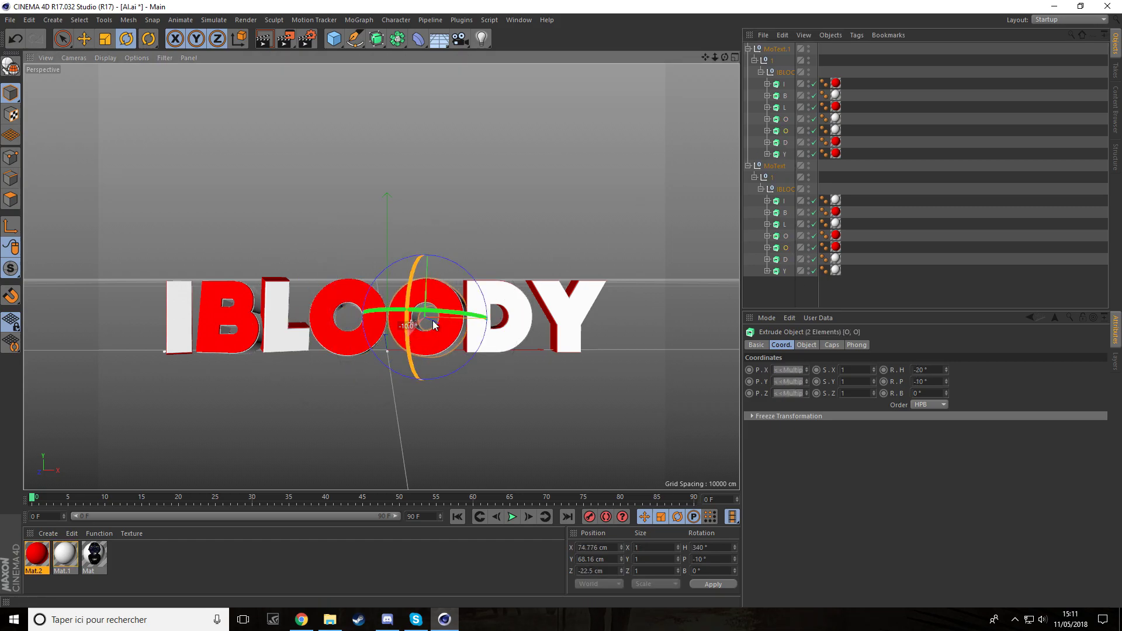
# Step: Rotate both D letters to heading 10° and pitch -10°, and both Y letters to heading -20° and pitch 10°
pyautogui.click(786, 259)
pyautogui.keyDown('ctrl'); pyautogui.click(786, 142); pyautogui.keyUp('ctrl')
pyautogui.moveTo(520, 325)
pyautogui.mouseDown()
pyautogui.moveTo(522, 350)
pyautogui.moveTo(521, 331)
pyautogui.mouseUp()
pyautogui.click(784, 271)
pyautogui.keyDown('ctrl'); pyautogui.click(783, 153); pyautogui.keyUp('ctrl')
pyautogui.moveTo(588, 327); pyautogui.dragTo(569, 346)
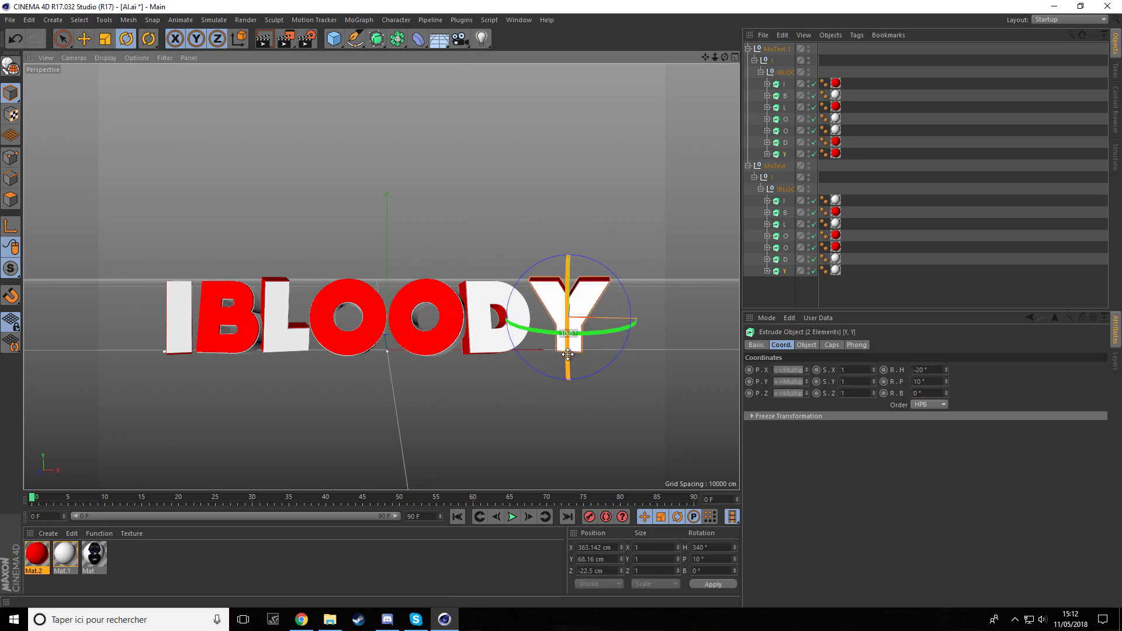
# Step: Even out the spacing by moving both D letters to about X 223 cm and both Y letters to about X 353 cm
pyautogui.click(750, 290)
pyautogui.moveTo(724, 55); pyautogui.dragTo(723, 76)
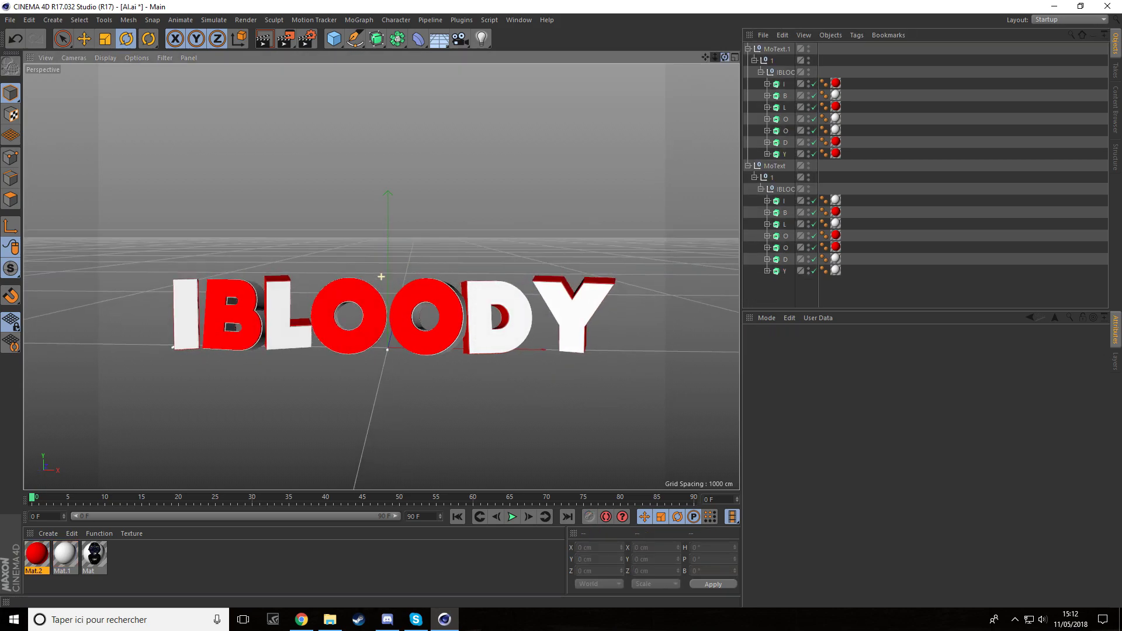
pyautogui.click(785, 259)
pyautogui.keyDown('ctrl'); pyautogui.click(785, 142); pyautogui.keyUp('ctrl')
pyautogui.press('e')
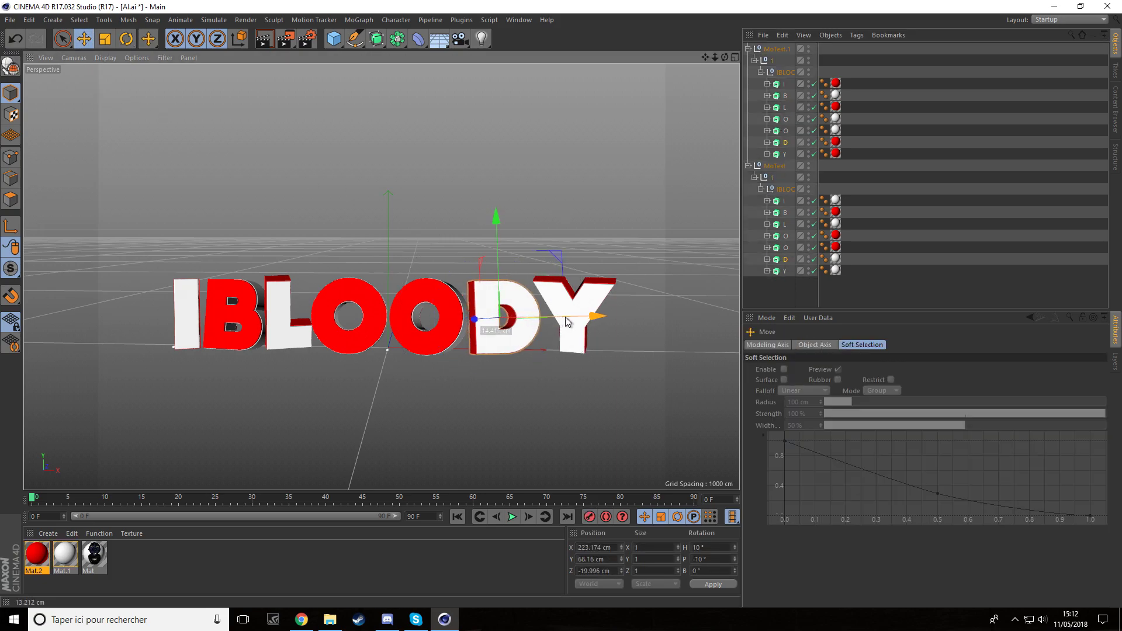
pyautogui.click(571, 330)
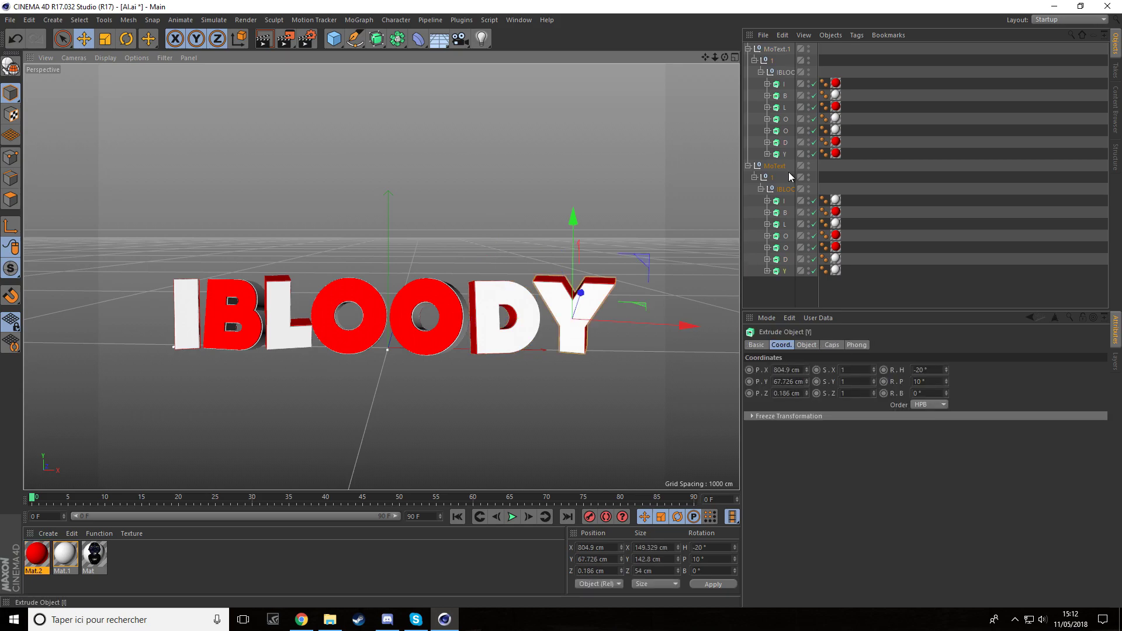
pyautogui.keyDown('ctrl'); pyautogui.click(785, 153); pyautogui.keyUp('ctrl')
pyautogui.moveTo(646, 321); pyautogui.dragTo(641, 325)
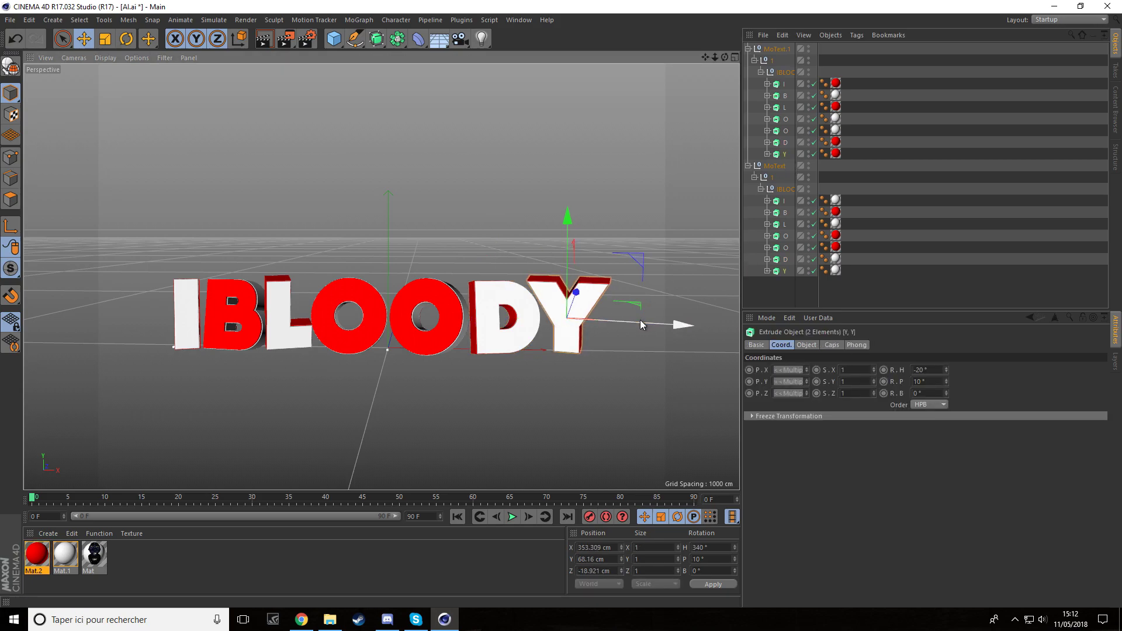
# Step: Nudge both L letters slightly to adjust their spacing from the neighbouring letters, and clear the selection
pyautogui.moveTo(725, 58); pyautogui.dragTo(655, 146)
pyautogui.keyDown('alt'); pyautogui.moveTo(381, 277); pyautogui.dragTo(381, 279); pyautogui.keyUp('alt')
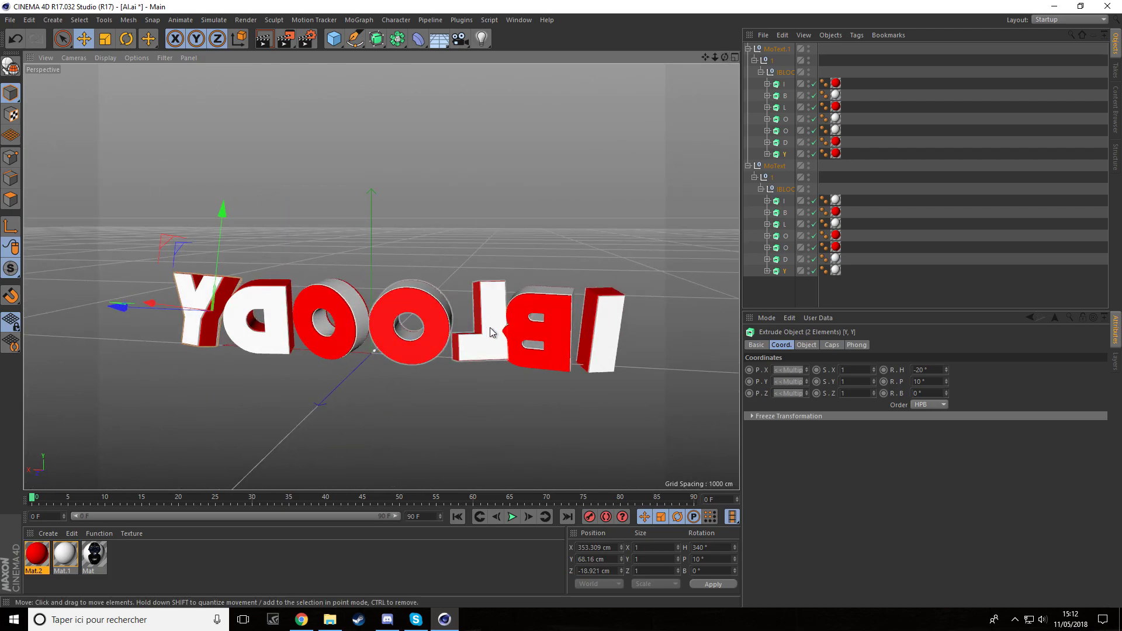
pyautogui.click(787, 225)
pyautogui.keyDown('ctrl'); pyautogui.click(785, 108); pyautogui.keyUp('ctrl')
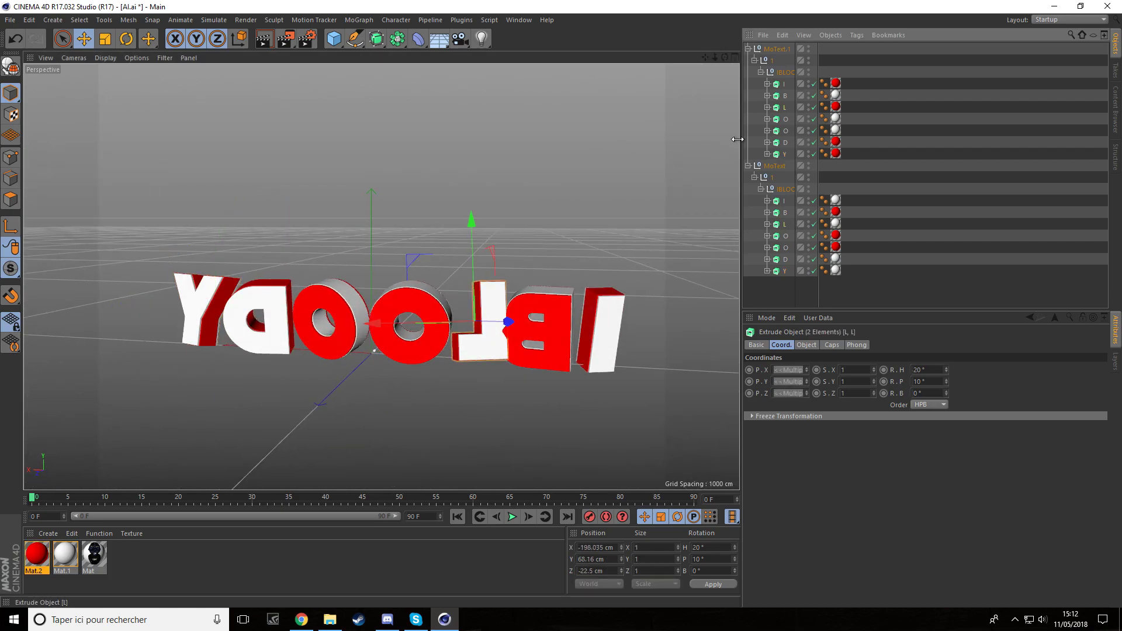
pyautogui.moveTo(434, 325); pyautogui.dragTo(430, 325)
pyautogui.keyDown('alt'); pyautogui.moveTo(381, 277); pyautogui.dragTo(381, 276); pyautogui.keyUp('alt')
pyautogui.click(800, 286)
pyautogui.moveTo(716, 57); pyautogui.dragTo(725, 58)
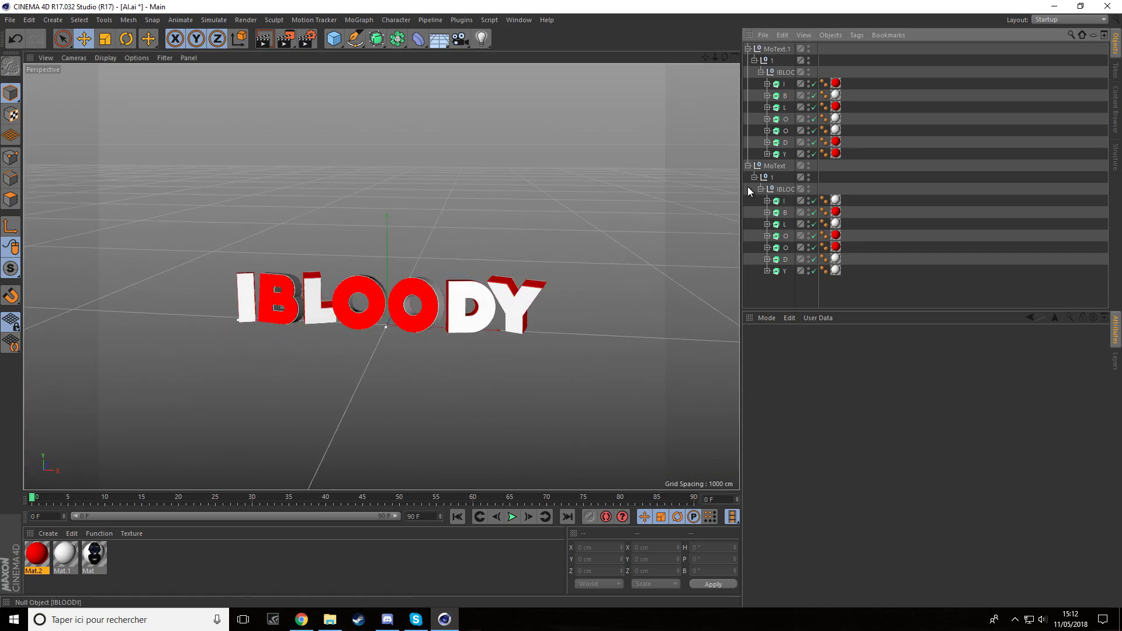
# Step: Collapse both MoText groups and export the text to the desktop in 3D Studio (*.3ds) format as Ibloody
pyautogui.click(749, 166)
pyautogui.click(748, 49)
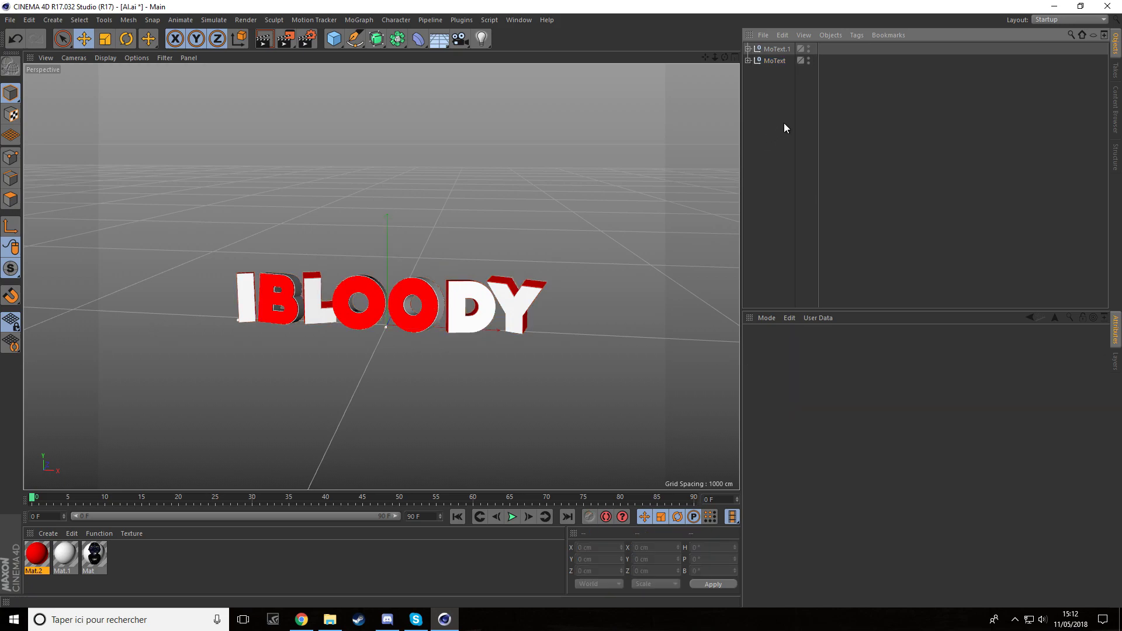
pyautogui.click(10, 20)
pyautogui.moveTo(29, 233)
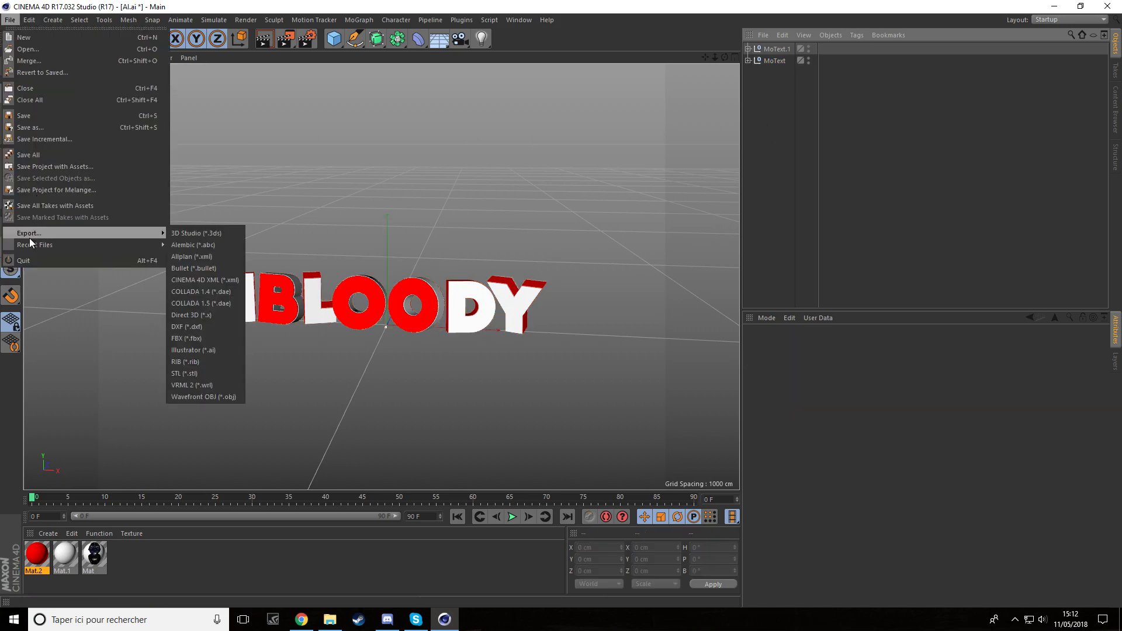
pyautogui.click(202, 235)
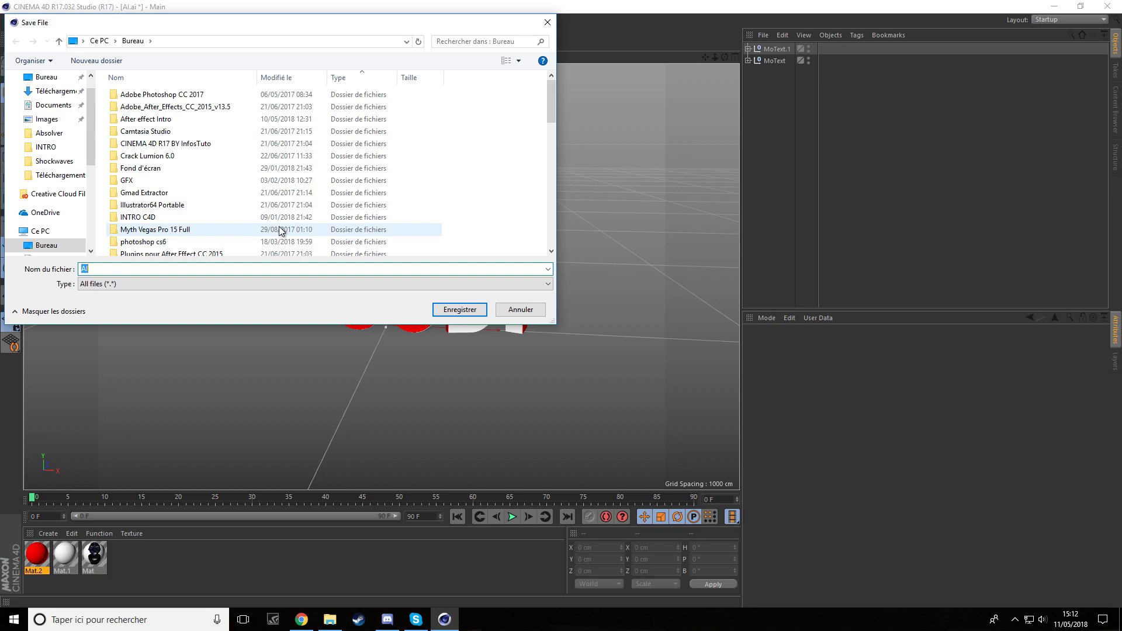
pyautogui.write('T')
pyautogui.press('BackSpace')
pyautogui.write('Ibloody')
pyautogui.press('Return')
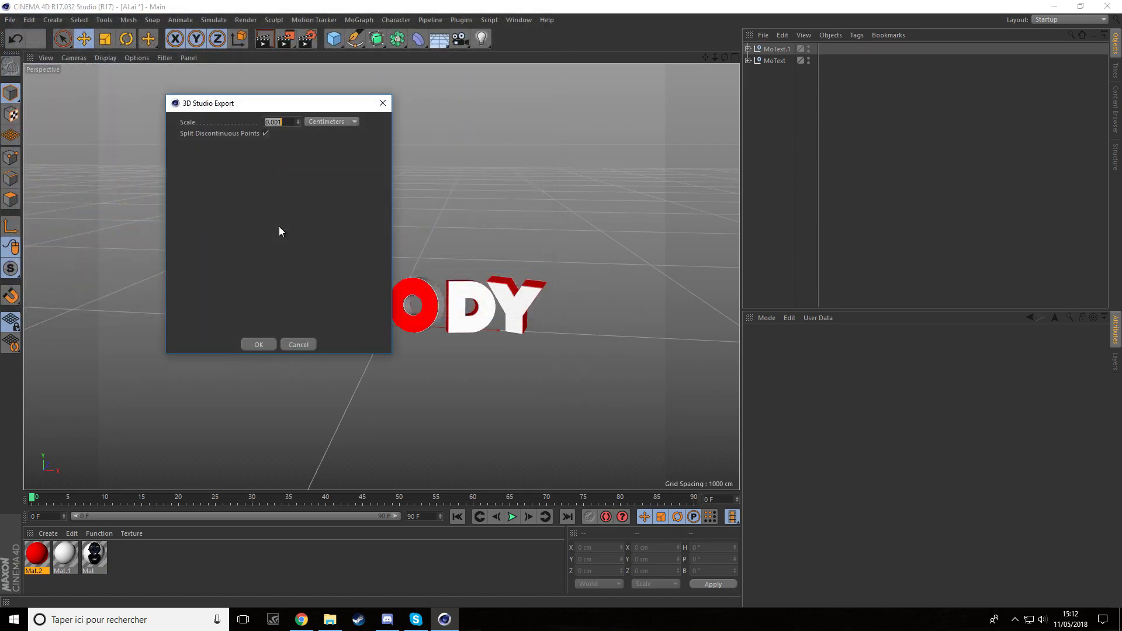
pyautogui.click(258, 344)
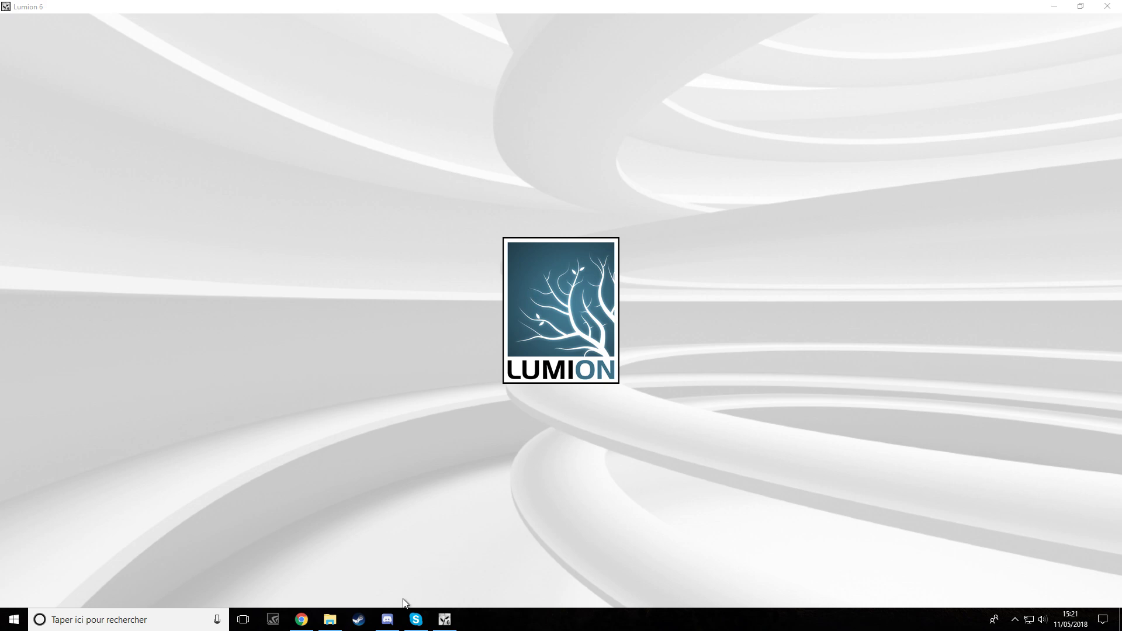
# Step: Switch to Lumion Pro 6.0 and start a new scene from the flat grass template with a cloudy daytime sky
pyautogui.moveTo(330, 620)
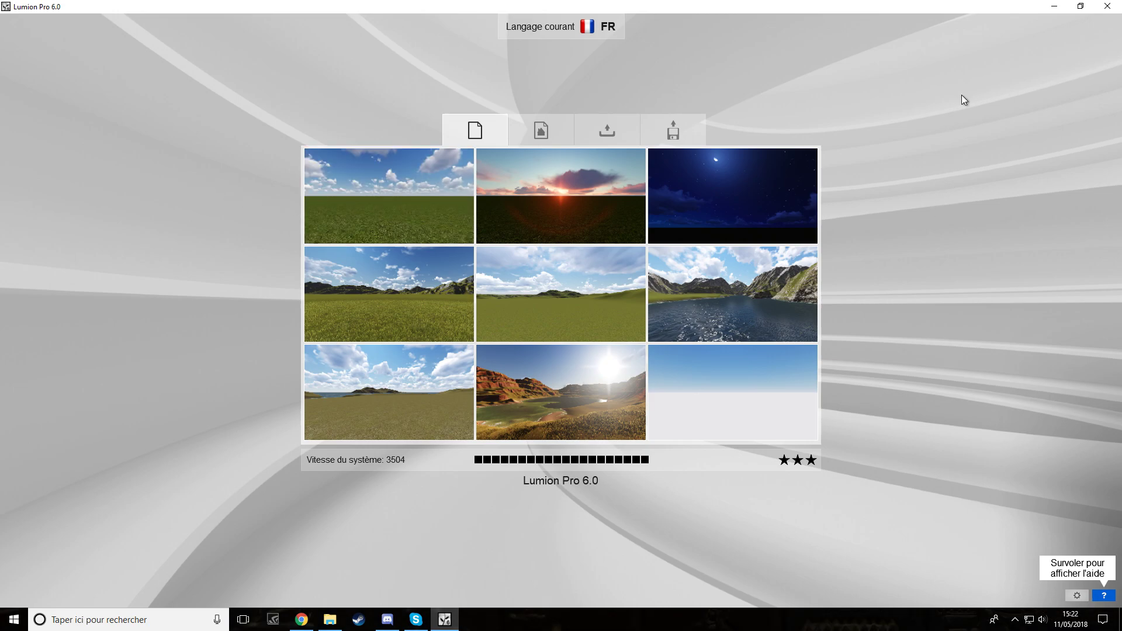
pyautogui.click(390, 217)
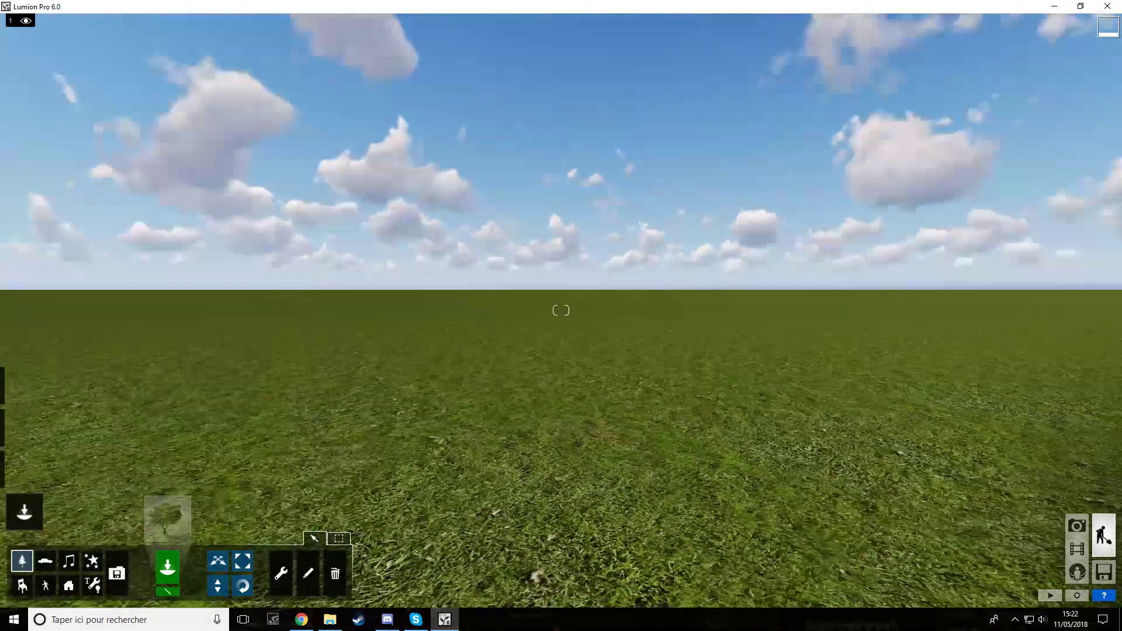
pyautogui.moveTo(561, 310); pyautogui.dragTo(602, 444, button='right')
pyautogui.moveTo(596, 526); pyautogui.dragTo(609, 292, button='right')
# Step: Import Mascotte Ibloody.3ds from the desktop as a new model, keep its suggested name, and place it on the grass
pyautogui.moveTo(40, 481)
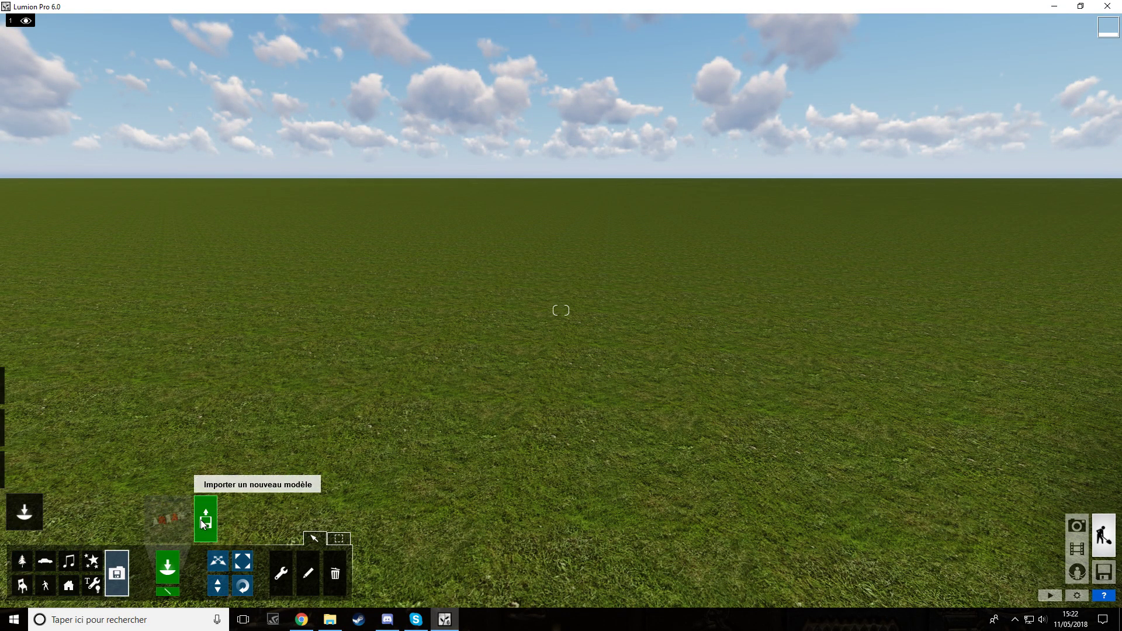
pyautogui.click(199, 518)
pyautogui.click(50, 86)
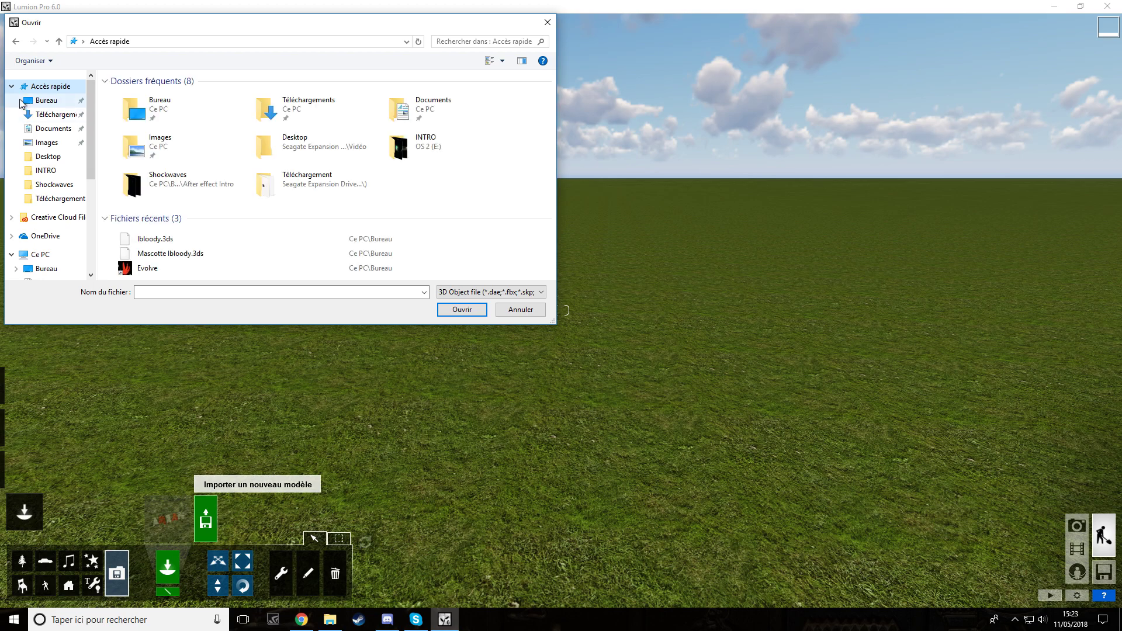
pyautogui.click(46, 100)
pyautogui.scroll(-5, 258, 190)
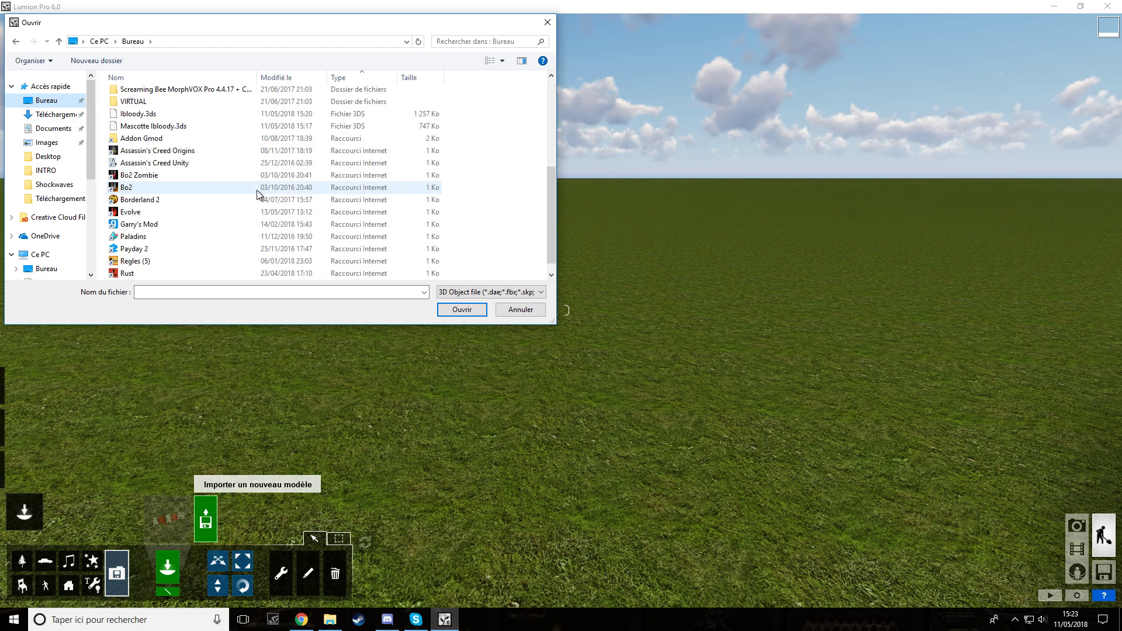
pyautogui.doubleClick(183, 141)
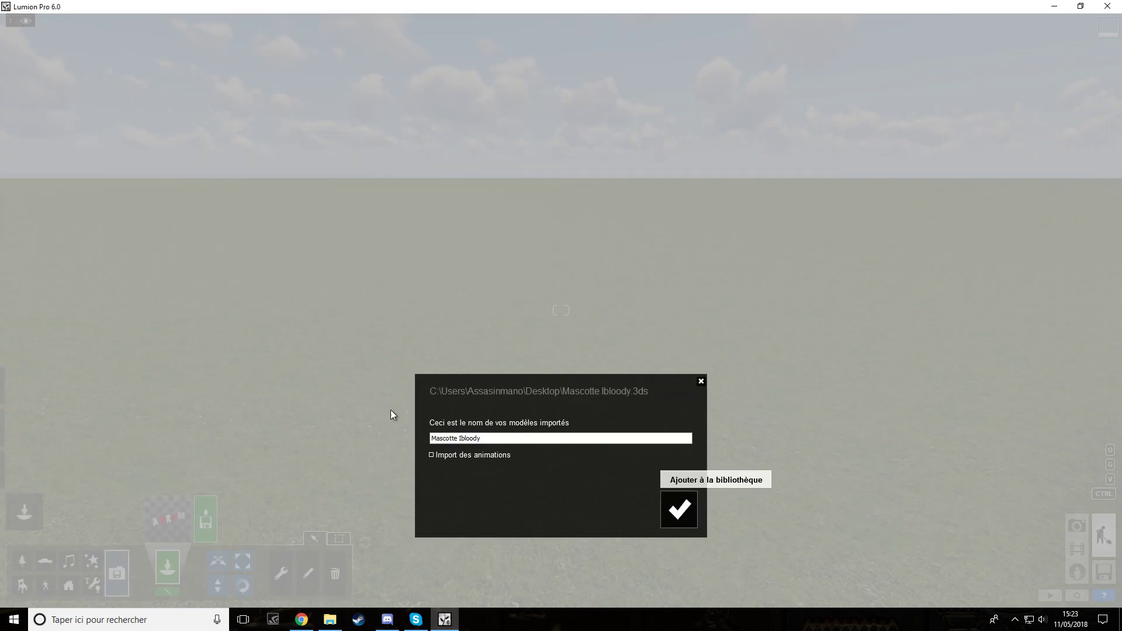
pyautogui.press('Return')
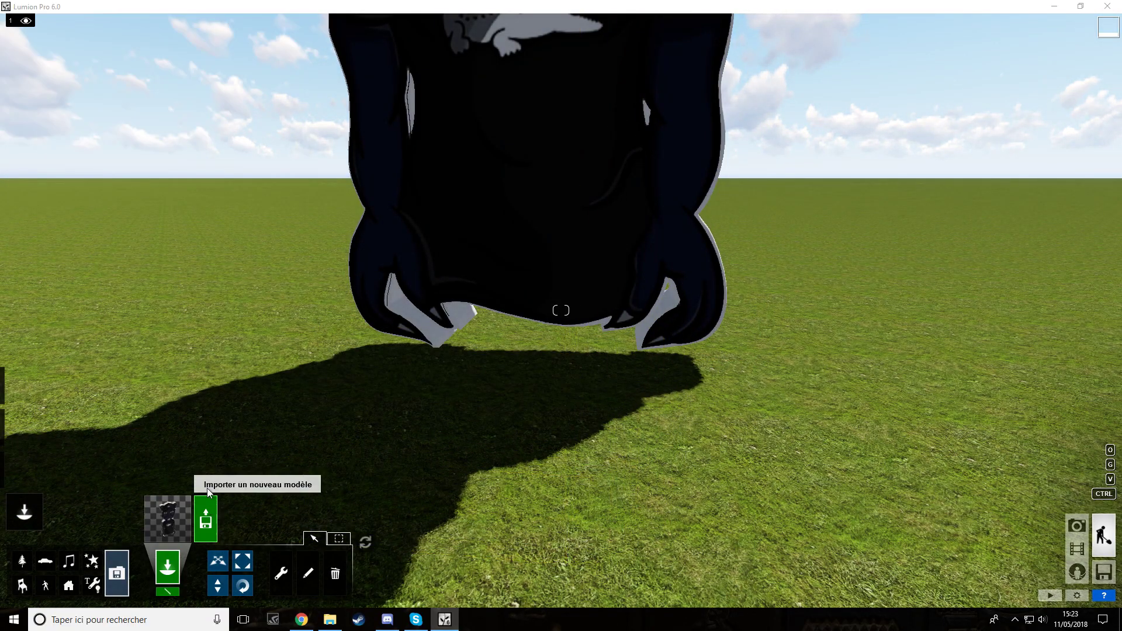
# Step: Import Ibloody.3ds from the desktop as a new model and place the text on the grass in front of the mascot
pyautogui.click(208, 497)
pyautogui.scroll(3, 161, 110)
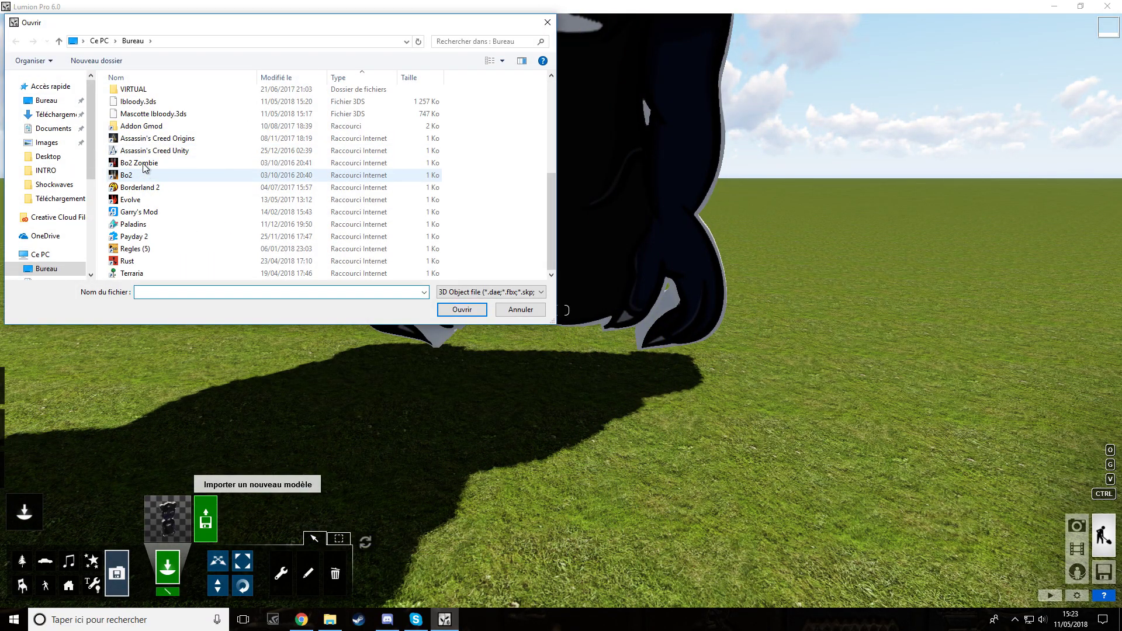
pyautogui.click(160, 113)
pyautogui.doubleClick(159, 103)
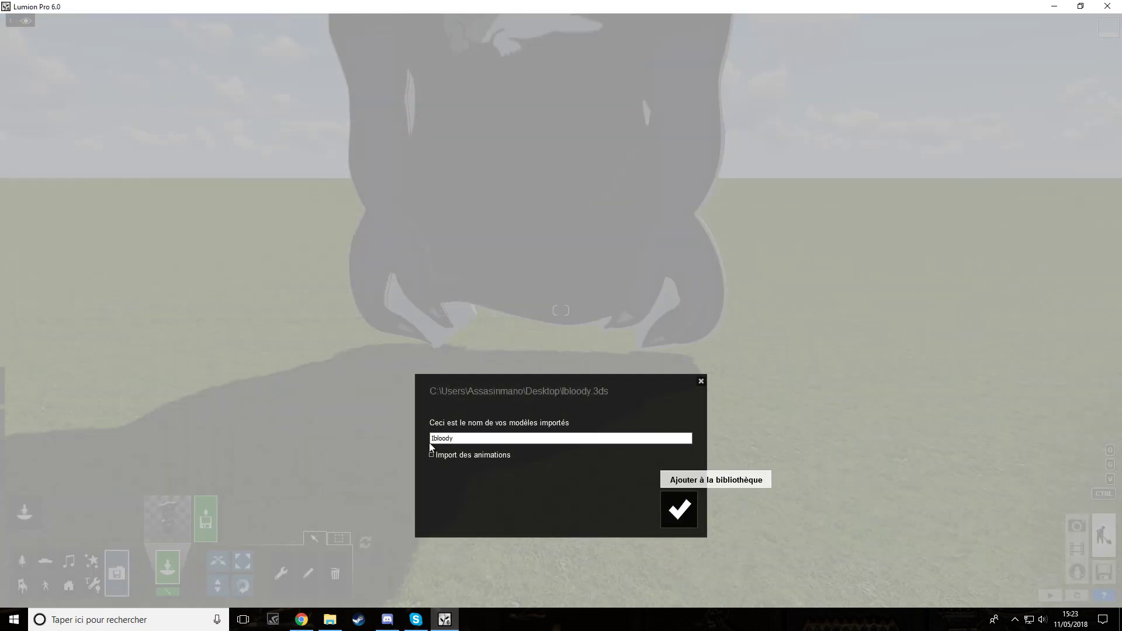
pyautogui.press('Return')
pyautogui.click(499, 440)
# Step: Resize the models so that the mascot is larger relative to the IBLOODY text
pyautogui.click(237, 564)
pyautogui.press('s')
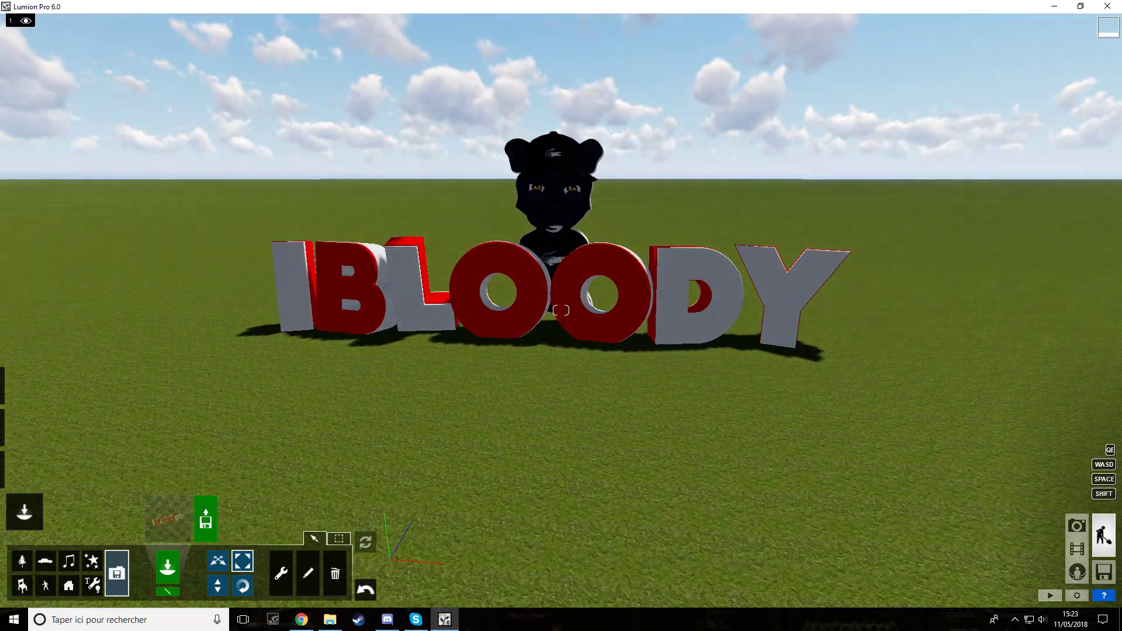
pyautogui.moveTo(475, 438); pyautogui.dragTo(482, 423, button='right')
pyautogui.press('w')
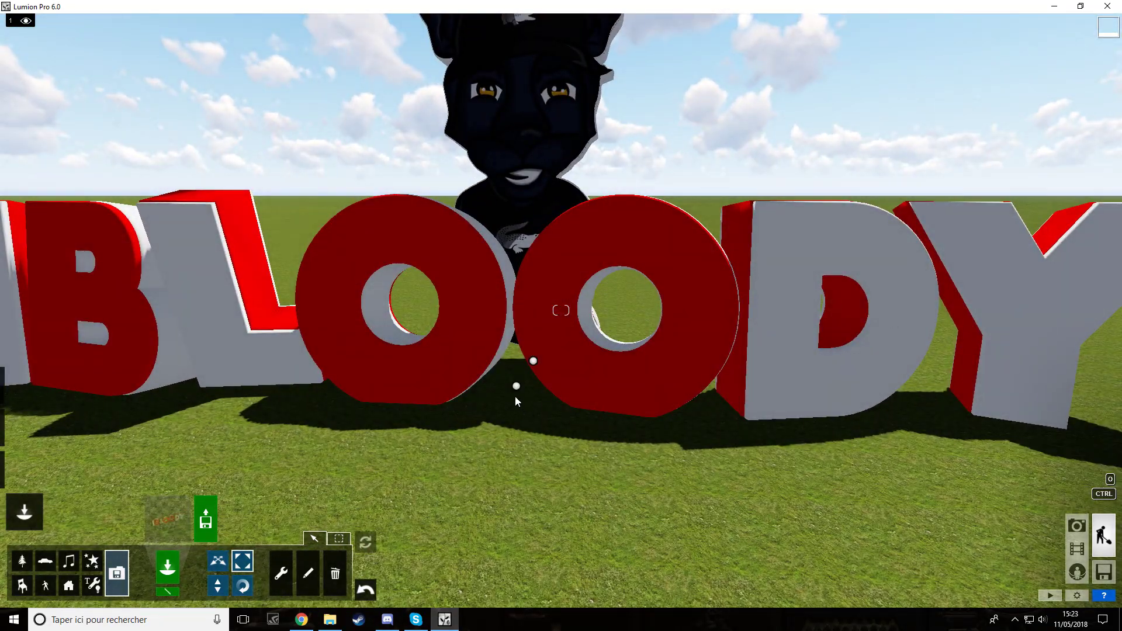
pyautogui.moveTo(506, 402)
pyautogui.mouseDown()
pyautogui.moveTo(485, 421)
pyautogui.moveTo(495, 416)
pyautogui.mouseUp()
pyautogui.moveTo(531, 369); pyautogui.dragTo(530, 383)
# Step: Try to rotate the mascot standing behind the IBLOODY text
pyautogui.click(242, 585)
pyautogui.press('w')
pyautogui.moveTo(654, 367); pyautogui.dragTo(640, 366, button='right')
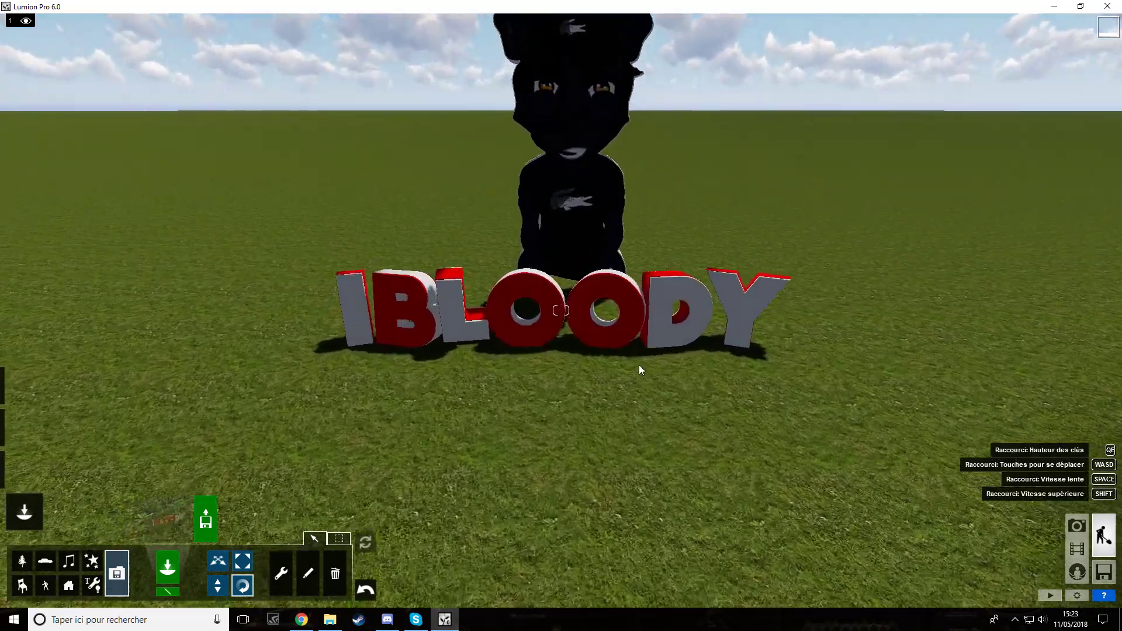
pyautogui.scroll(3, 619, 370)
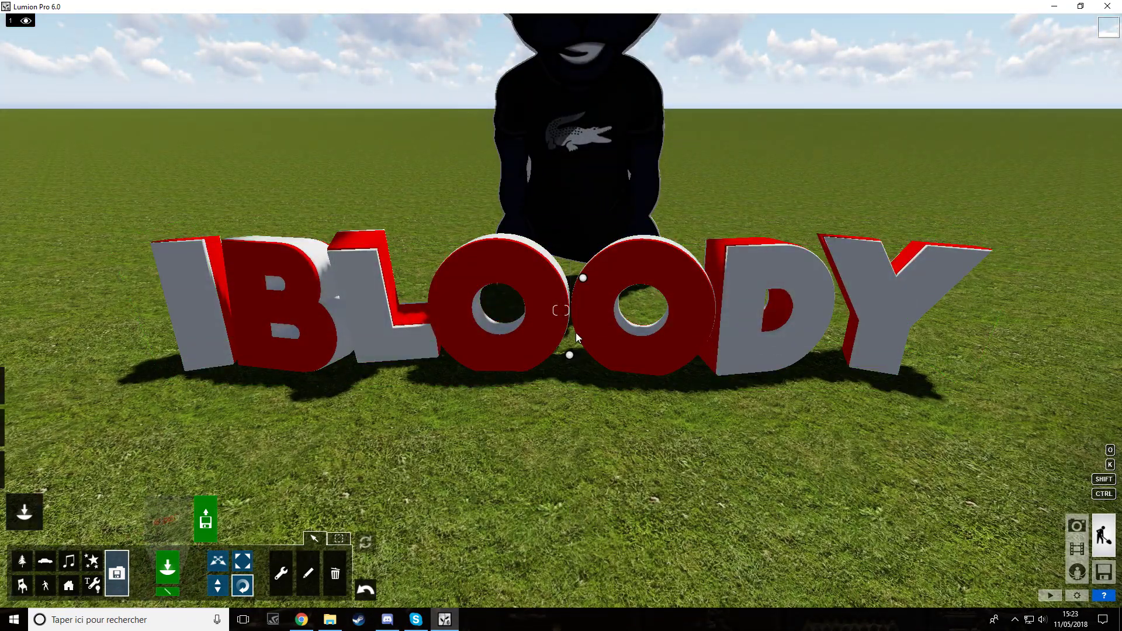
pyautogui.moveTo(583, 281); pyautogui.dragTo(587, 327)
# Step: Move the mascot forward so it stands centred directly behind the IBLOODY text
pyautogui.click(218, 562)
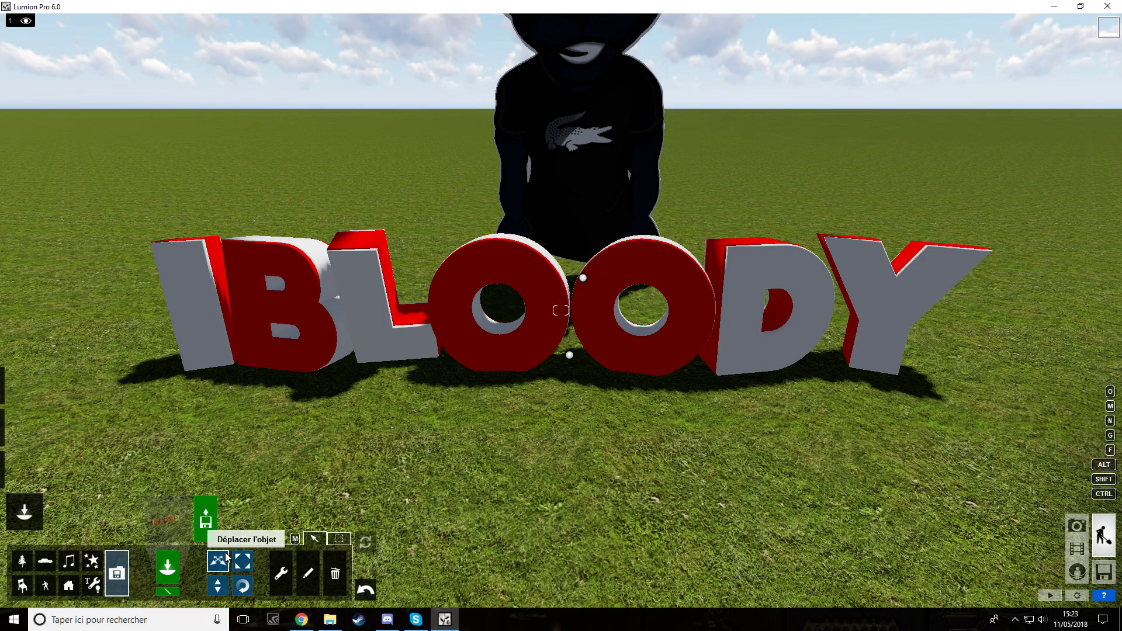
pyautogui.press('w')
pyautogui.moveTo(281, 467); pyautogui.dragTo(286, 404, button='right')
pyautogui.scroll(-6, 561, 311)
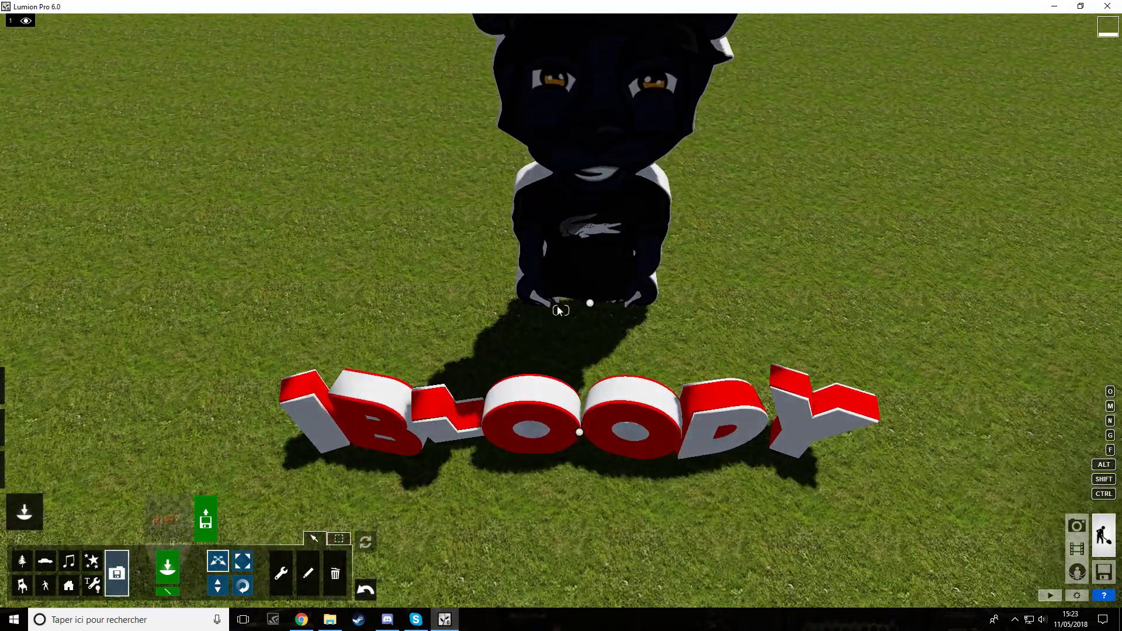
pyautogui.moveTo(589, 303); pyautogui.dragTo(558, 367)
pyautogui.moveTo(558, 367); pyautogui.dragTo(558, 313, button='right')
pyautogui.scroll(3, 558, 368)
pyautogui.press('s')
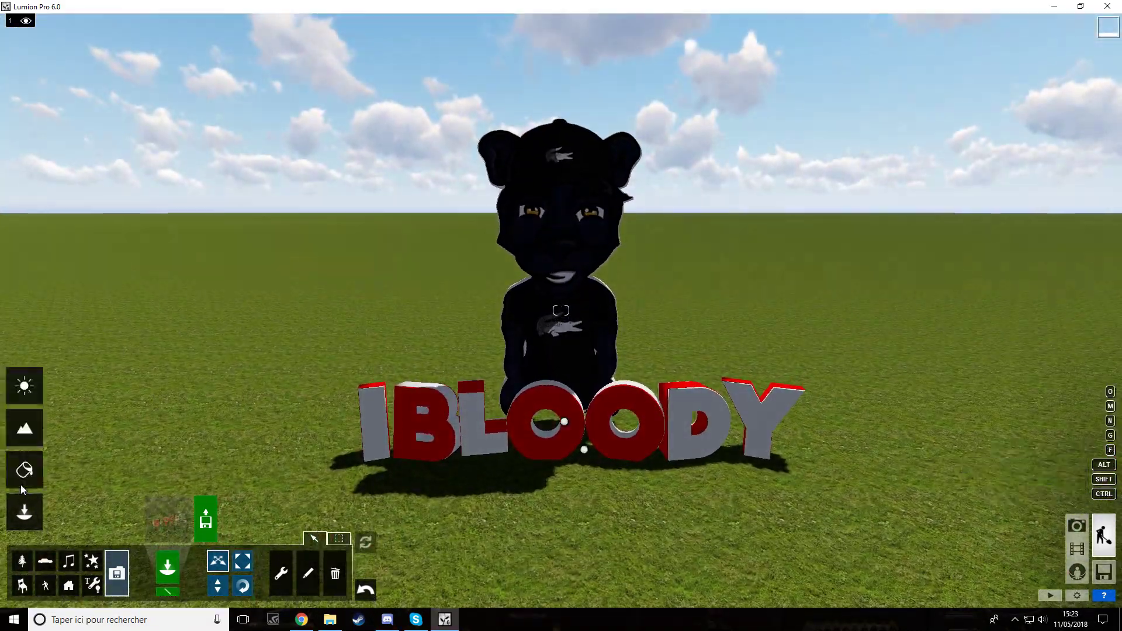
# Step: Turn the sun to the south-southeast and adjust its height so it lights the front of the mascot and text
pyautogui.click(26, 388)
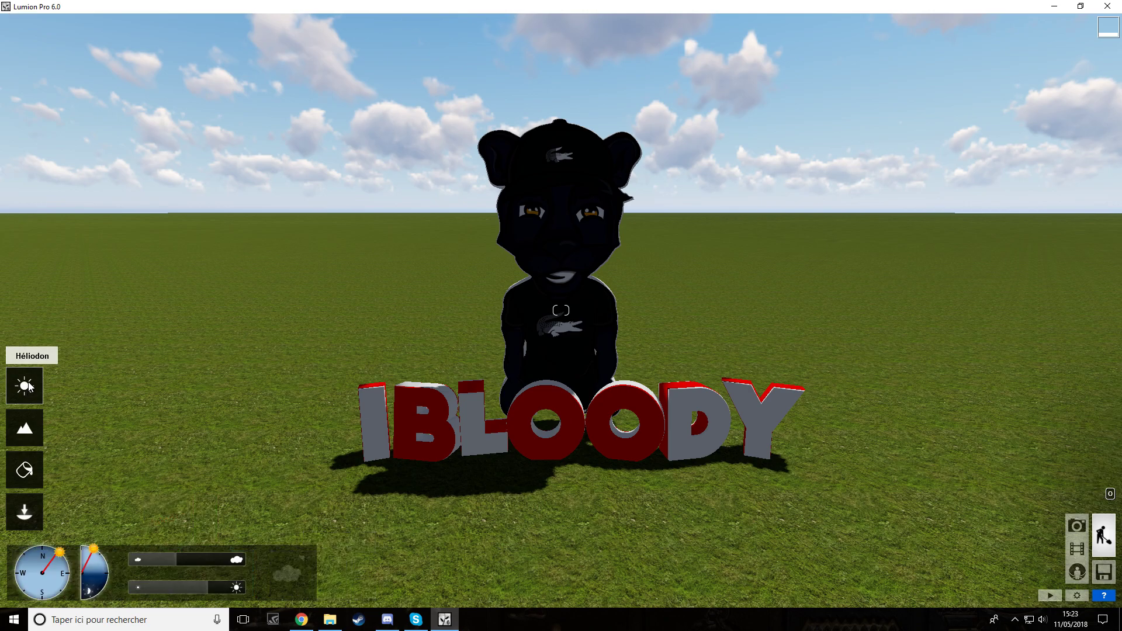
pyautogui.moveTo(62, 554)
pyautogui.mouseDown()
pyautogui.moveTo(68, 585)
pyautogui.moveTo(28, 604)
pyautogui.moveTo(67, 608)
pyautogui.moveTo(57, 611)
pyautogui.mouseUp()
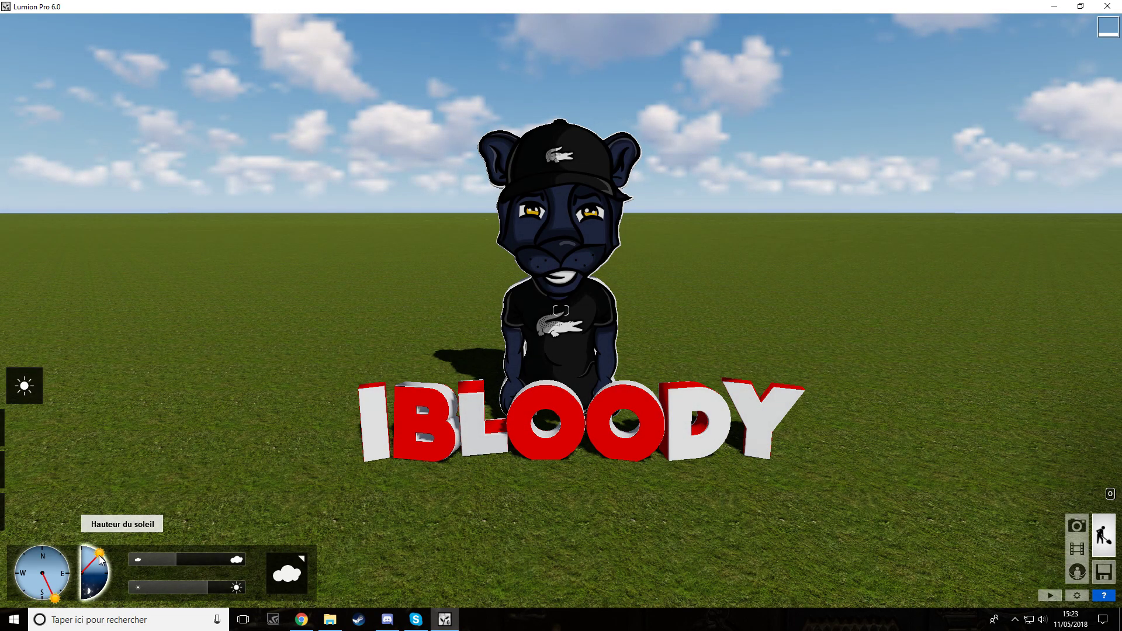
pyautogui.moveTo(25, 436)
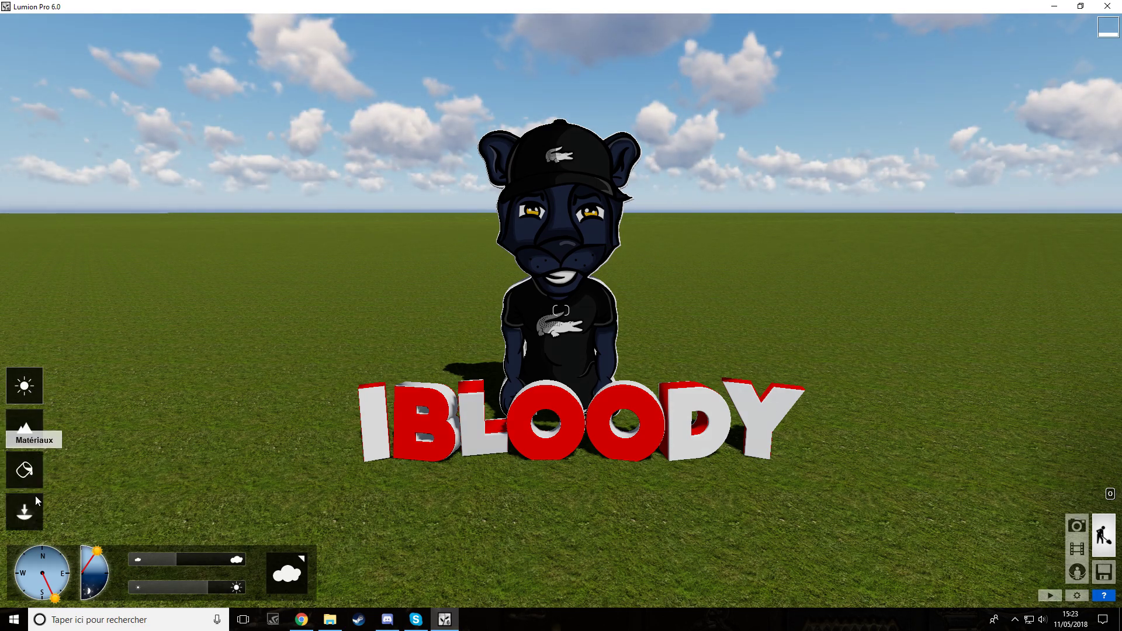
pyautogui.click(29, 510)
# Step: Assign the custom Standard material to the white parts of the IBLOODY text and to the mascot
pyautogui.moveTo(21, 475)
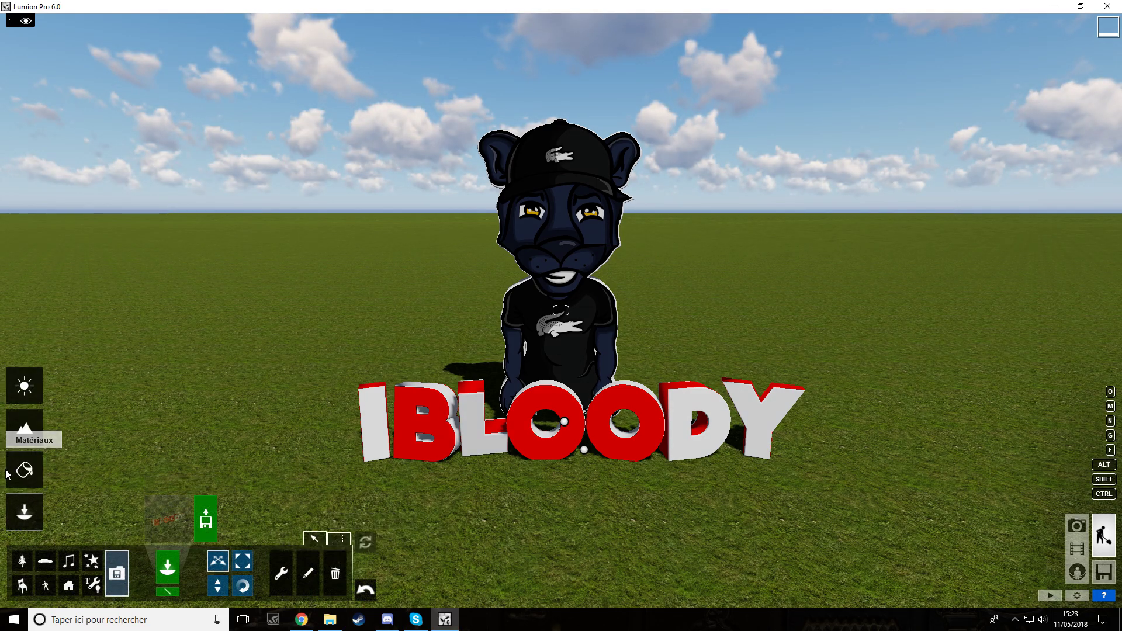
pyautogui.click(21, 473)
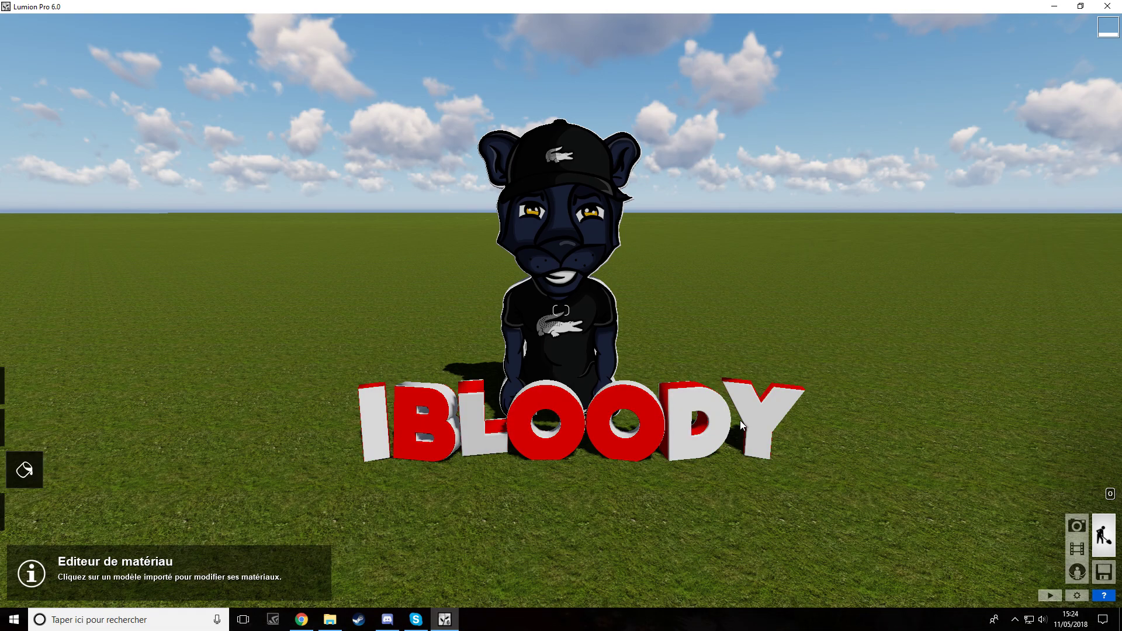
pyautogui.click(714, 426)
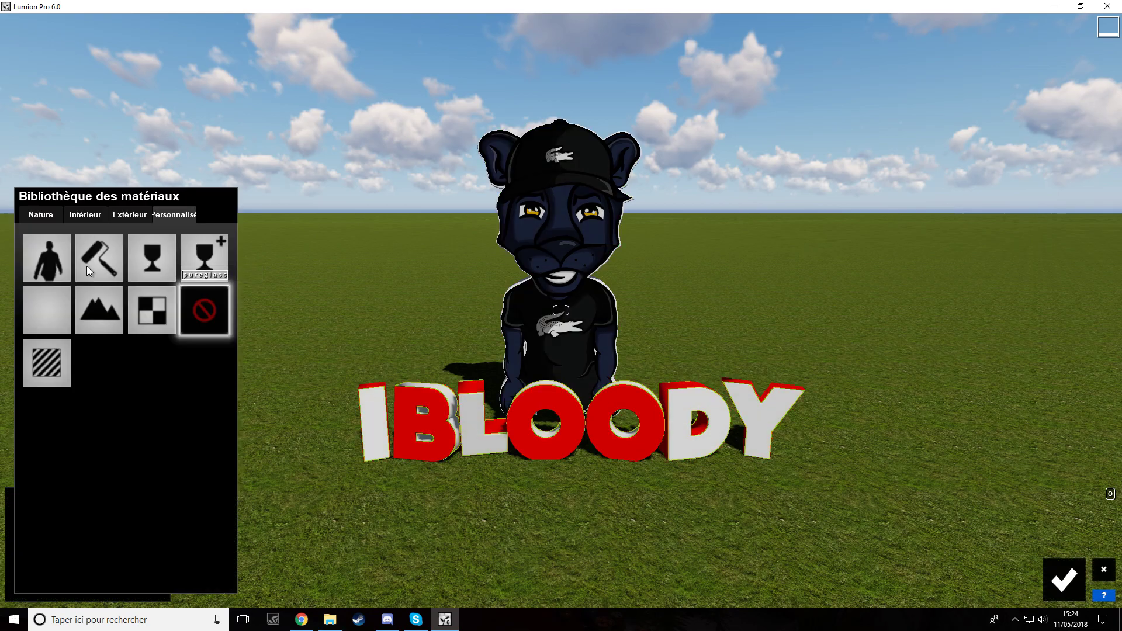
pyautogui.click(52, 365)
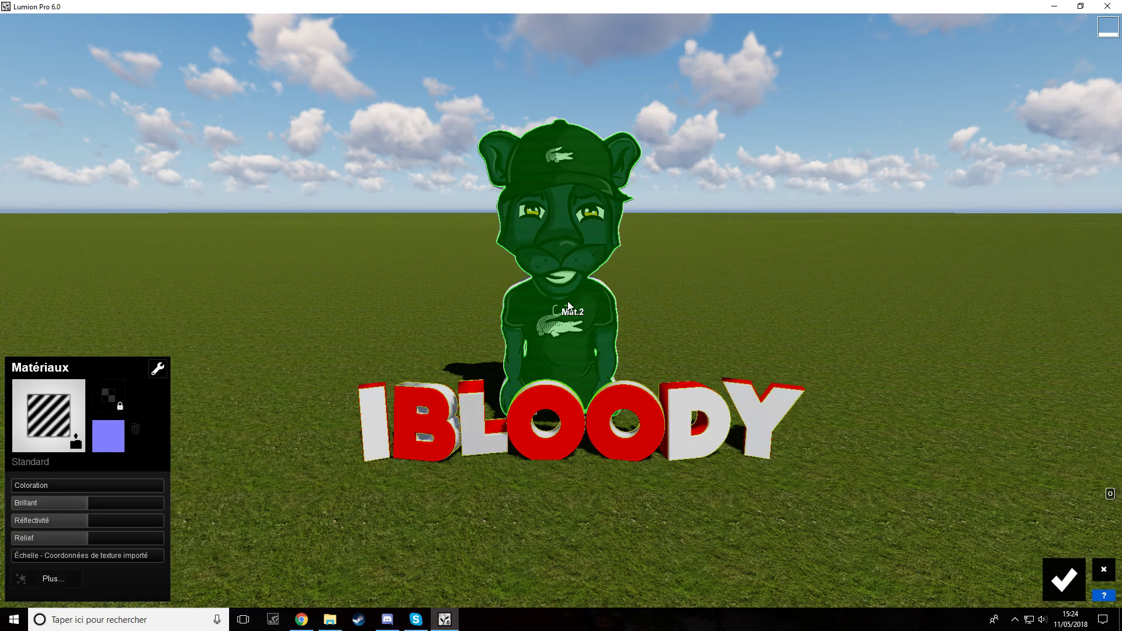
pyautogui.click(516, 285)
pyautogui.click(53, 361)
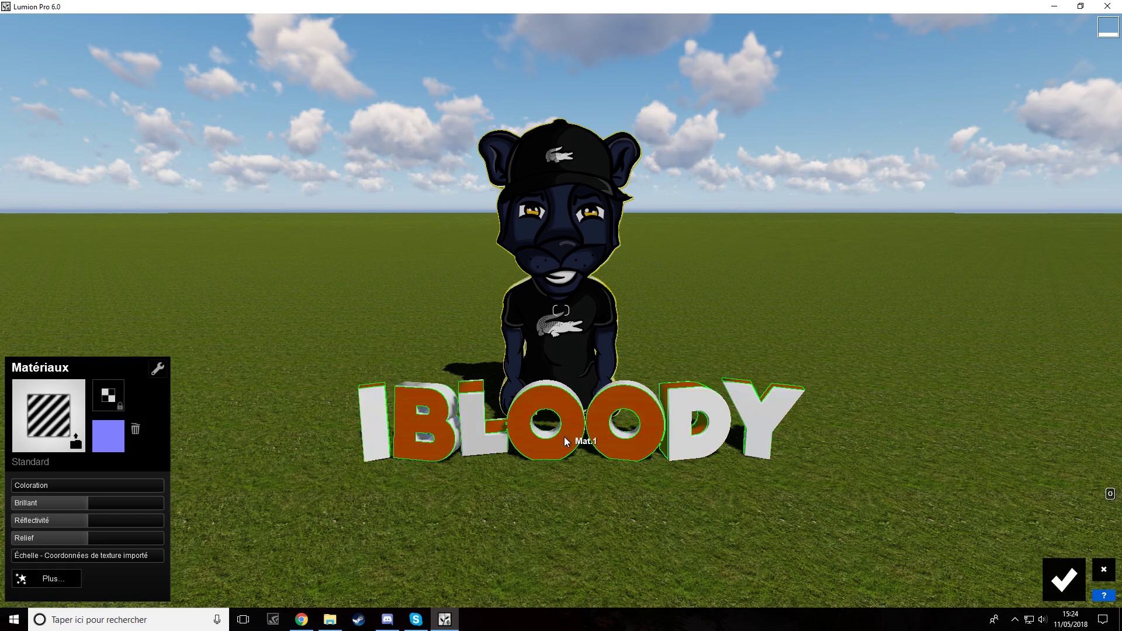
# Step: Apply a light brown grained wood from the interior materials to the red parts of the IBLOODY text
pyautogui.click(511, 415)
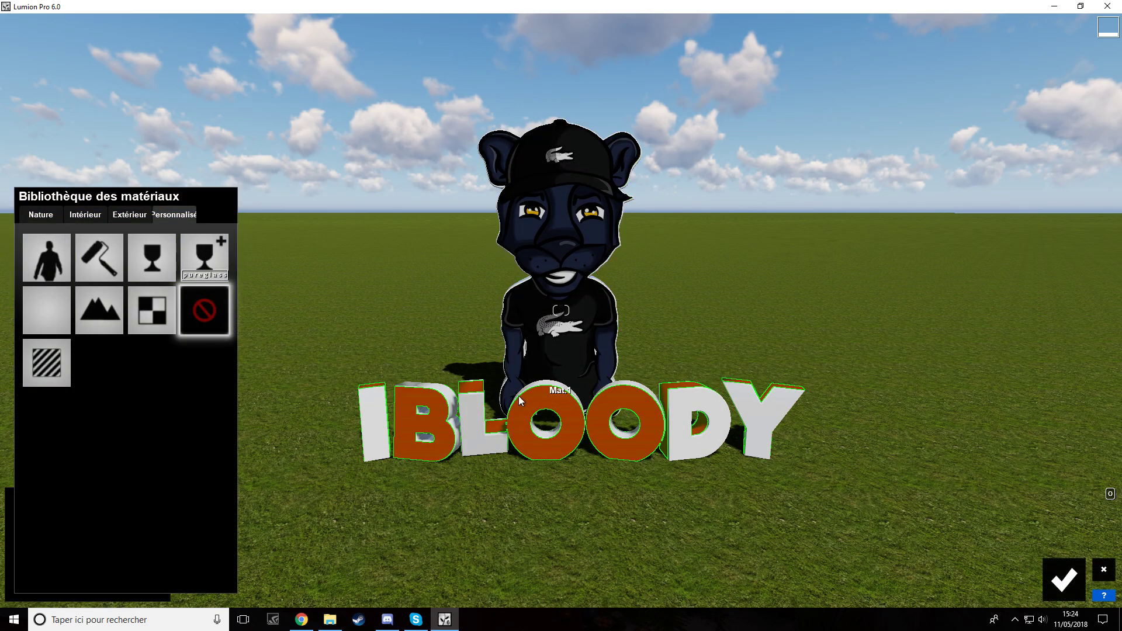
pyautogui.click(126, 216)
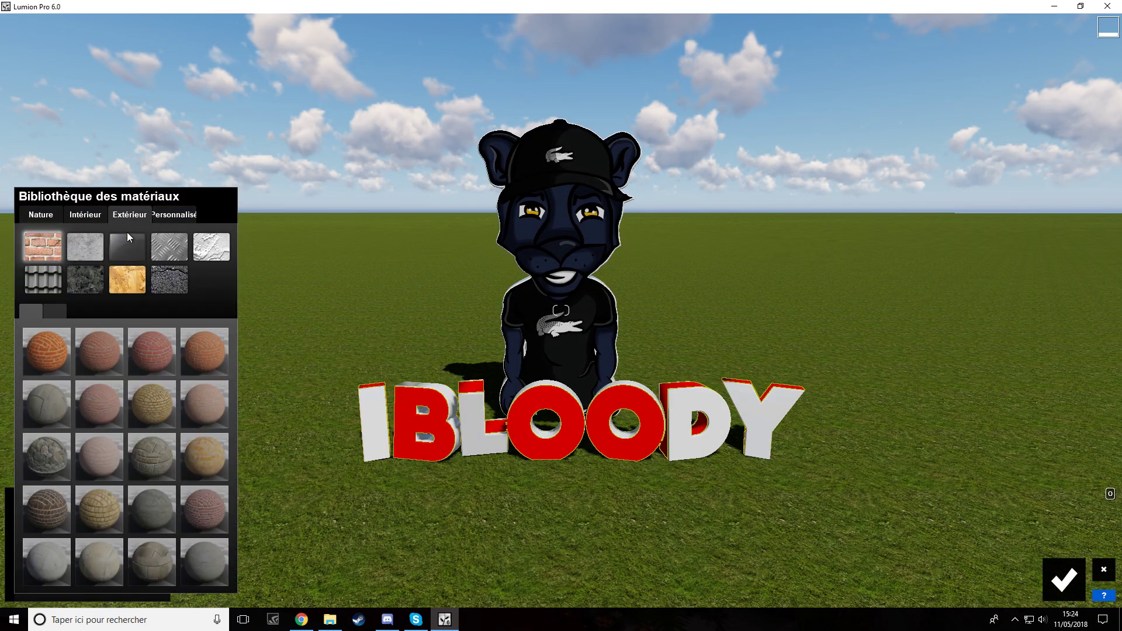
pyautogui.click(101, 216)
pyautogui.click(173, 272)
pyautogui.click(97, 351)
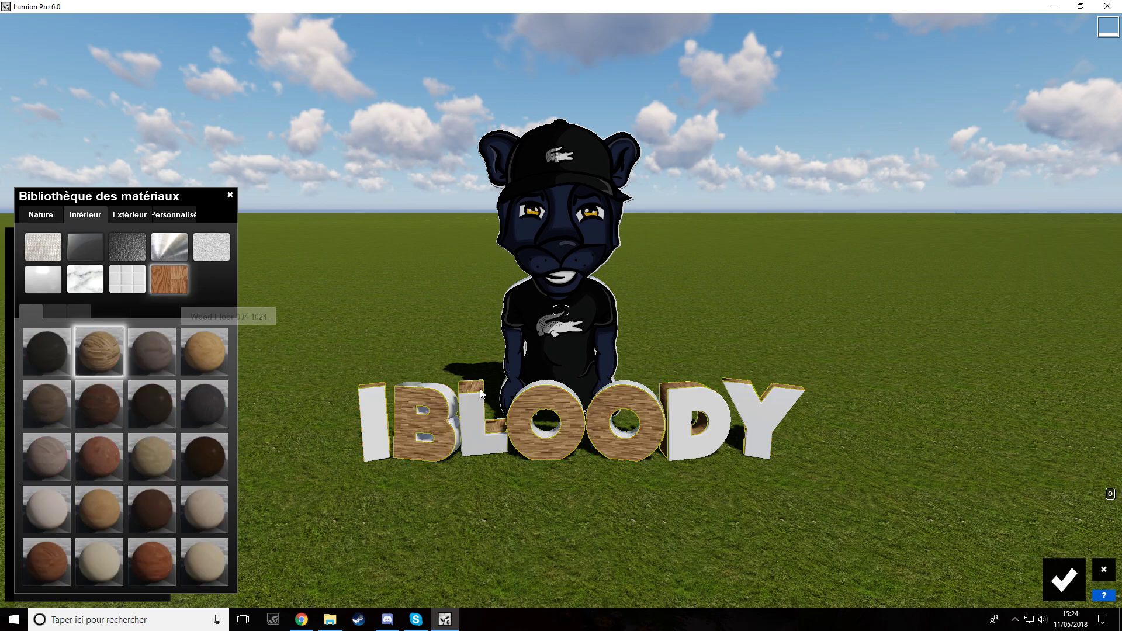
# Step: Save the text's material changes, then check the mascot and IBLOODY text from the side and the front
pyautogui.click(1064, 578)
pyautogui.moveTo(660, 450); pyautogui.dragTo(468, 462, button='right')
pyautogui.press('w')
pyautogui.press('d')
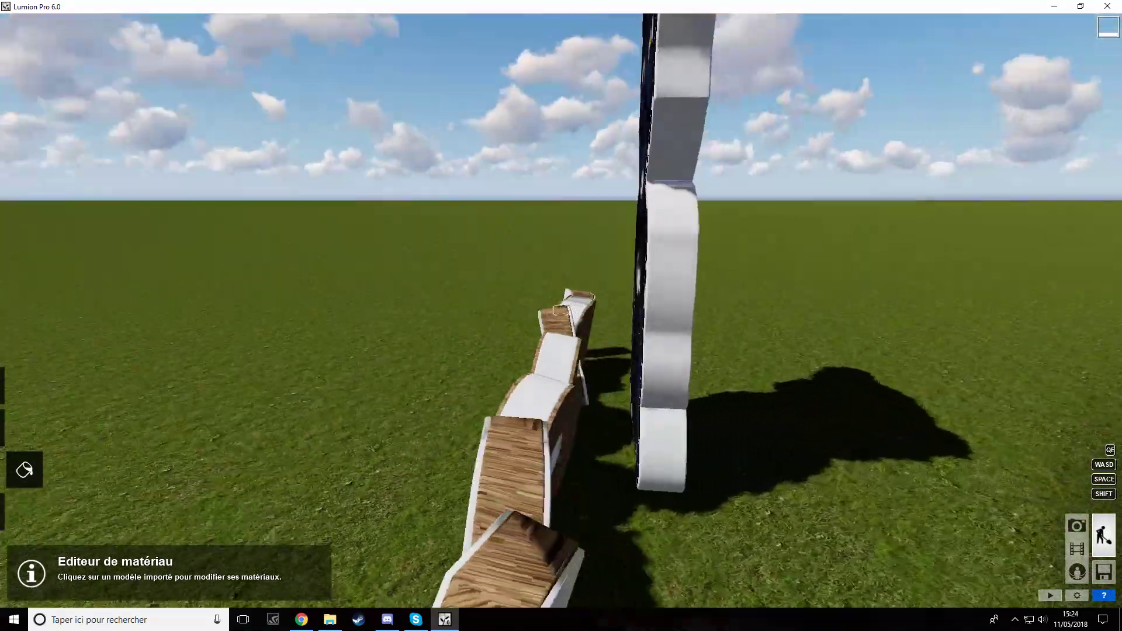
pyautogui.press('d')
pyautogui.moveTo(736, 152); pyautogui.dragTo(605, 297, button='right')
pyautogui.press('a')
pyautogui.press('s')
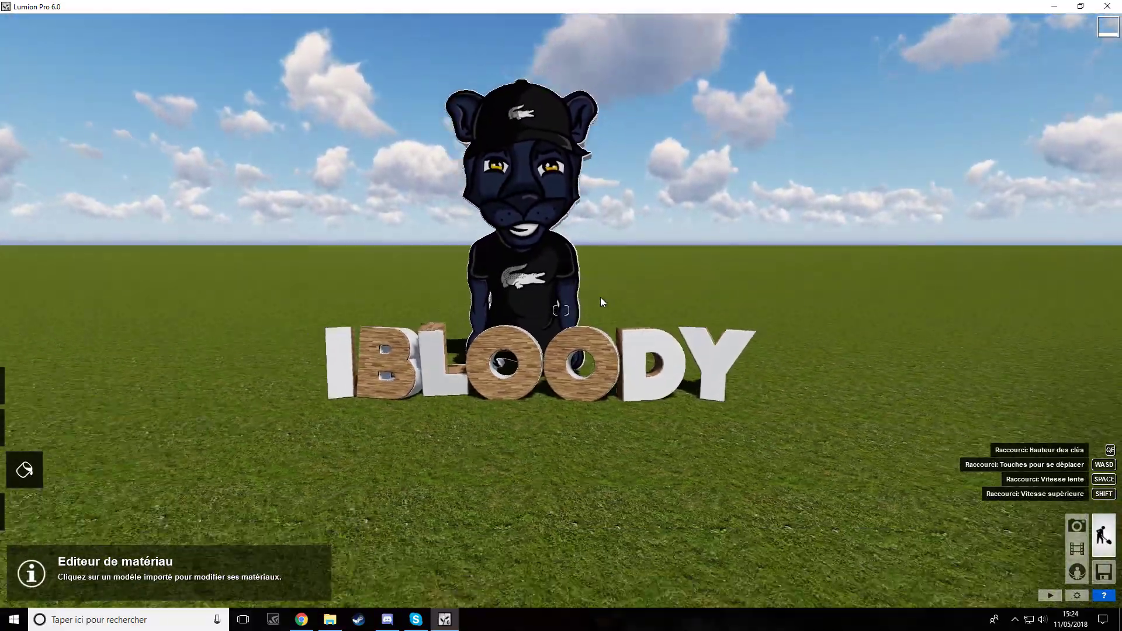
pyautogui.moveTo(709, 257); pyautogui.dragTo(842, 274, button='right')
pyautogui.press('s')
pyautogui.moveTo(560, 311); pyautogui.dragTo(518, 290, button='right')
pyautogui.press('w')
# Step: Choose the broad spreading tree with hanging roots from the conifer category of the nature library
pyautogui.moveTo(24, 384)
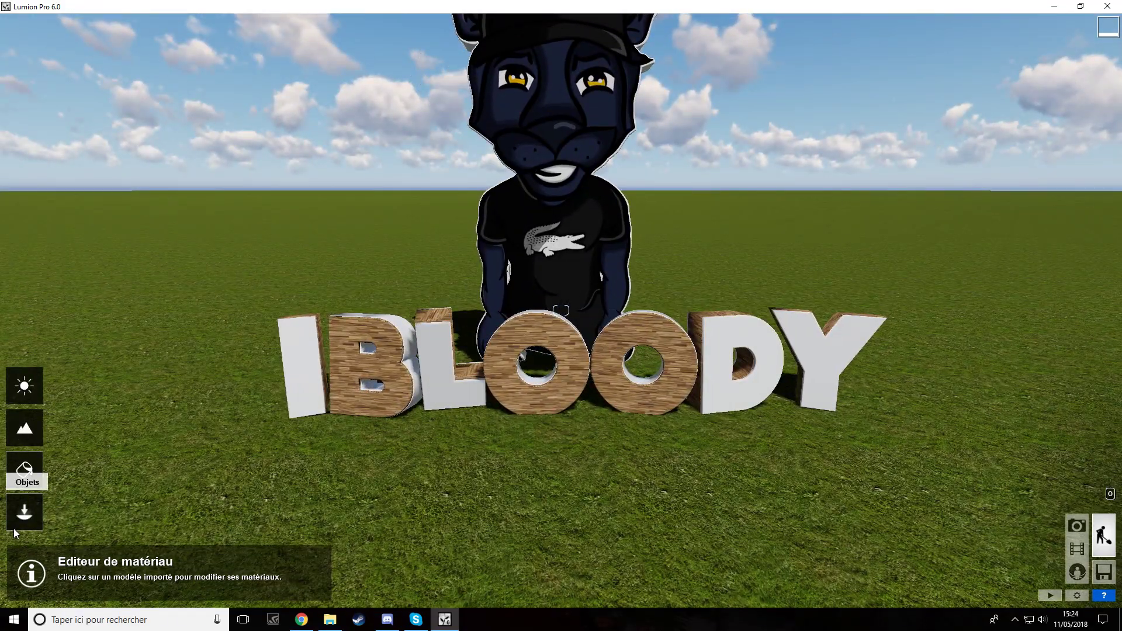
pyautogui.click(19, 525)
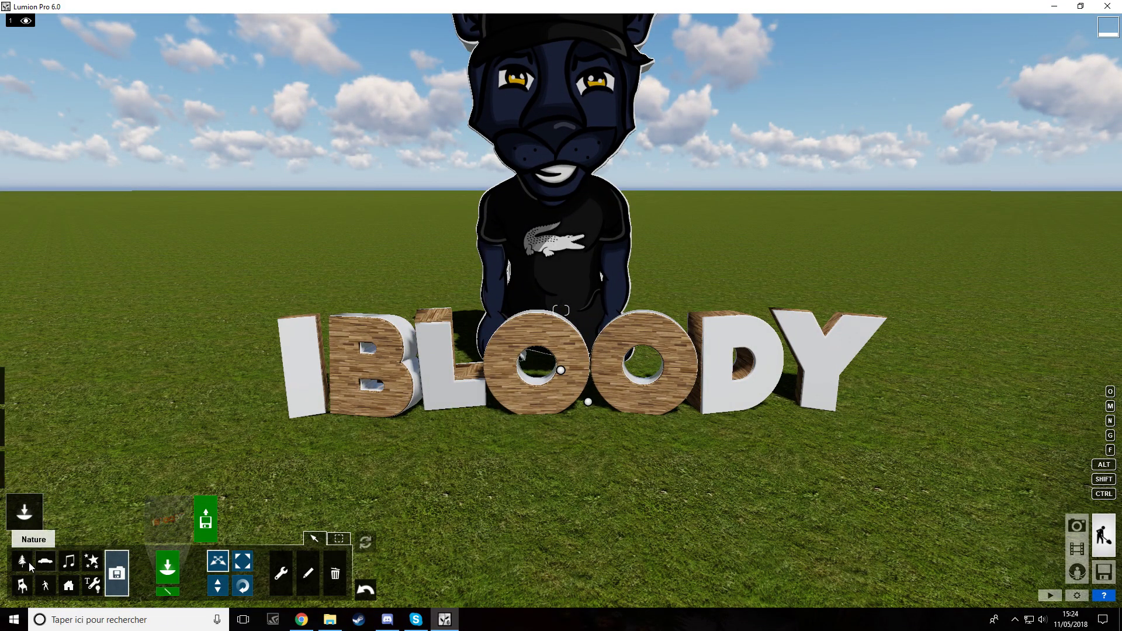
pyautogui.press('s')
pyautogui.moveTo(482, 305)
pyautogui.mouseDown(button='right')
pyautogui.moveTo(476, 282)
pyautogui.moveTo(476, 309)
pyautogui.mouseUp(button='right')
pyautogui.press('w')
pyautogui.press('s')
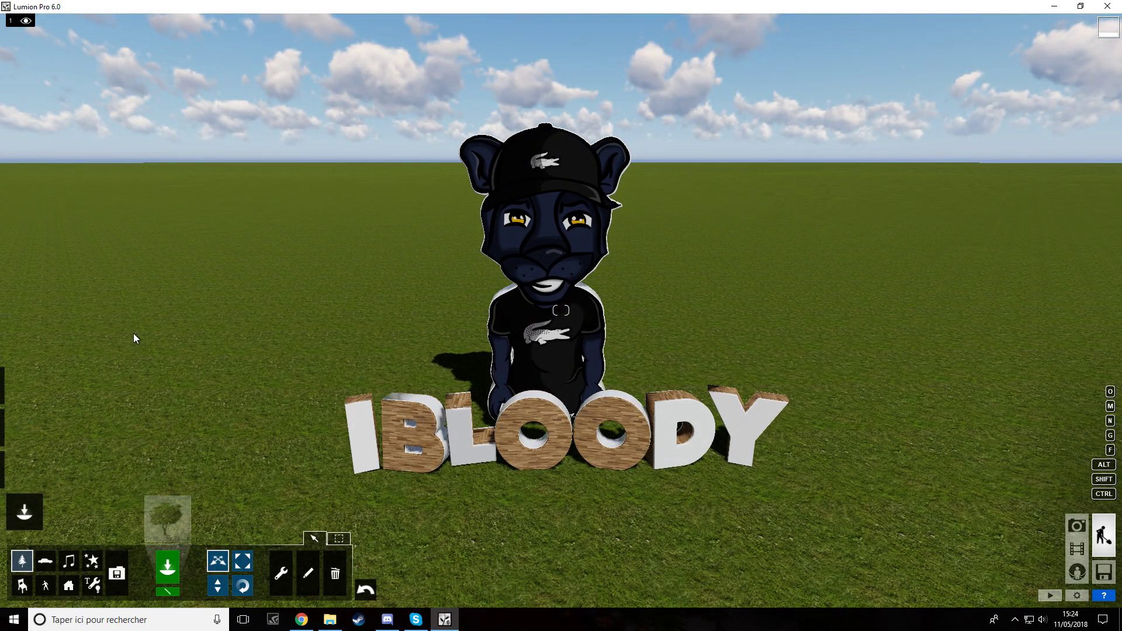
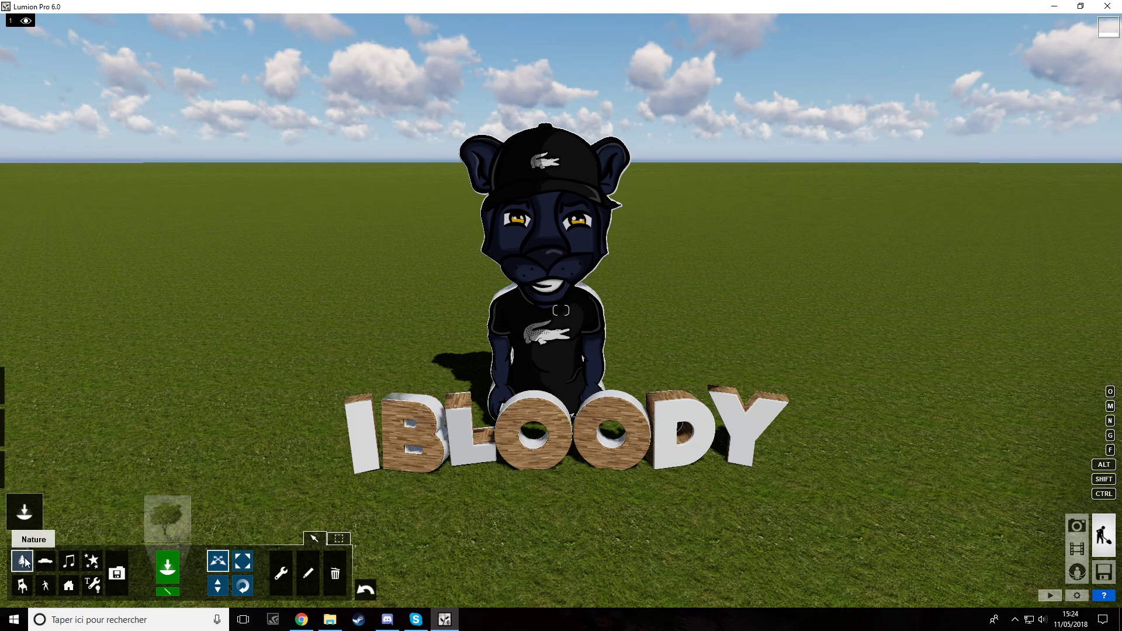
pyautogui.click(176, 529)
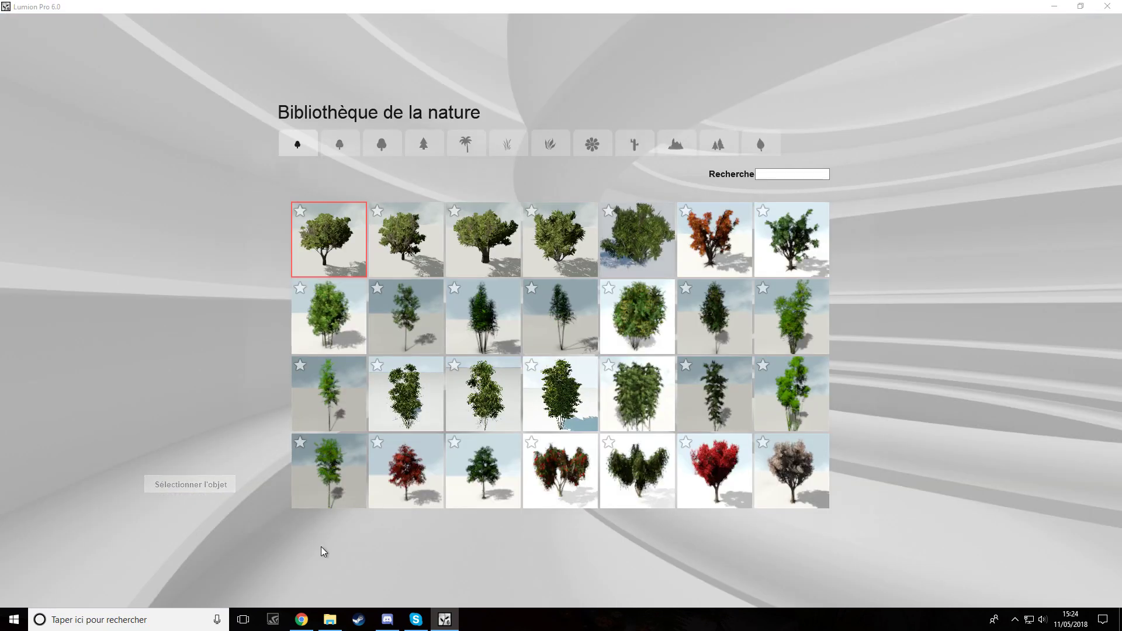
pyautogui.click(424, 144)
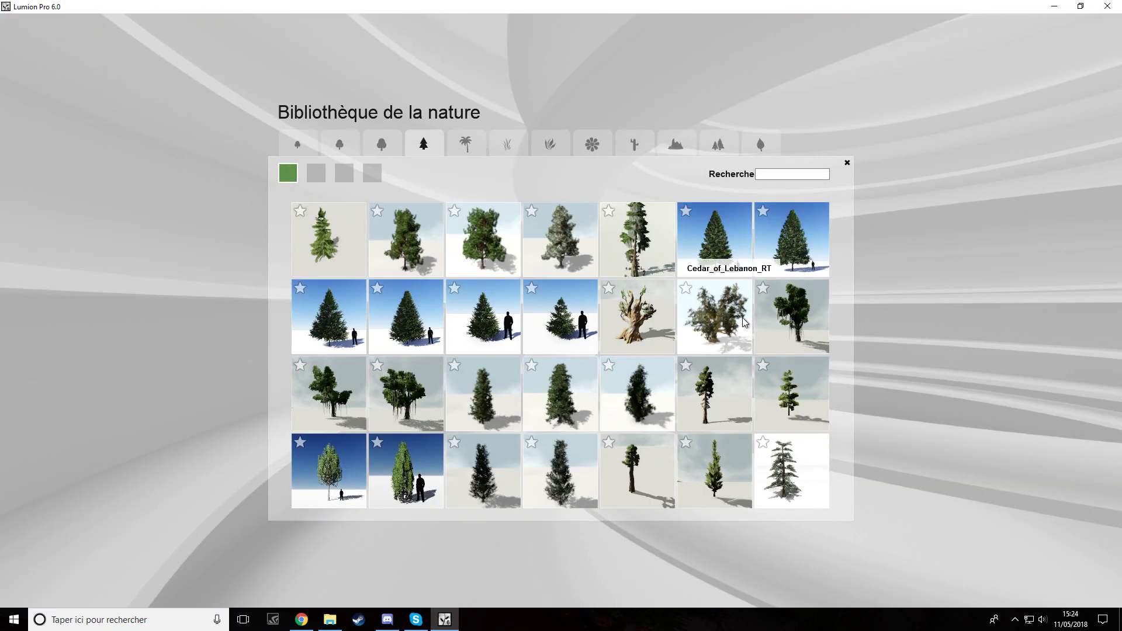
pyautogui.click(396, 397)
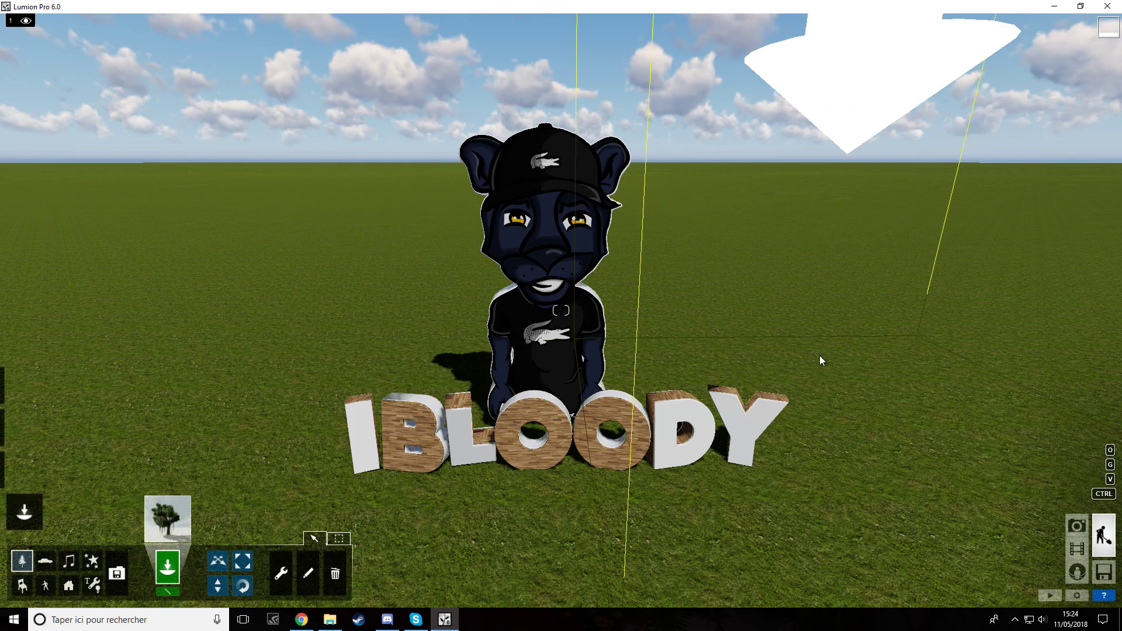
# Step: Place one hanging-root tree on each side of the mascot and IBLOODY text
pyautogui.click(856, 352)
pyautogui.press('s')
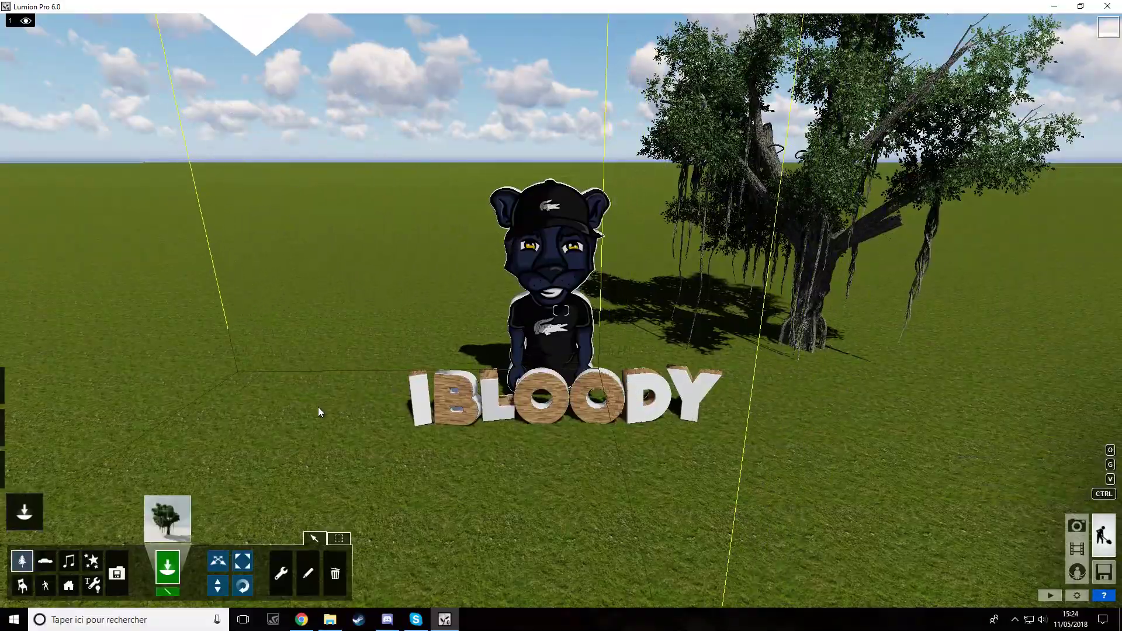
pyautogui.click(318, 410)
# Step: Rotate the two trees and shift the one beside the Y inward so that they frame the mascot
pyautogui.moveTo(318, 409); pyautogui.dragTo(301, 406, button='right')
pyautogui.press('s')
pyautogui.click(239, 589)
pyautogui.moveTo(395, 392); pyautogui.dragTo(438, 393)
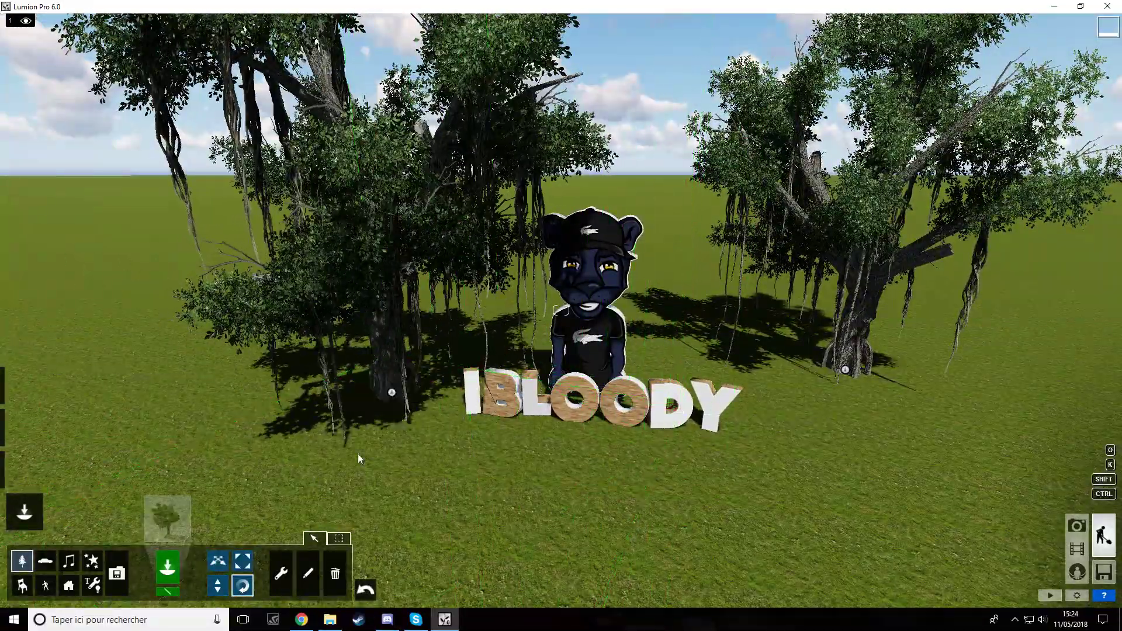
pyautogui.moveTo(844, 373); pyautogui.dragTo(773, 389)
pyautogui.moveTo(845, 370); pyautogui.dragTo(796, 390)
pyautogui.moveTo(391, 392)
pyautogui.mouseDown()
pyautogui.moveTo(342, 409)
pyautogui.moveTo(380, 386)
pyautogui.mouseUp()
# Step: Place two upright dark-green trees from the same category, one behind the mascot and one in the foreground
pyautogui.click(168, 520)
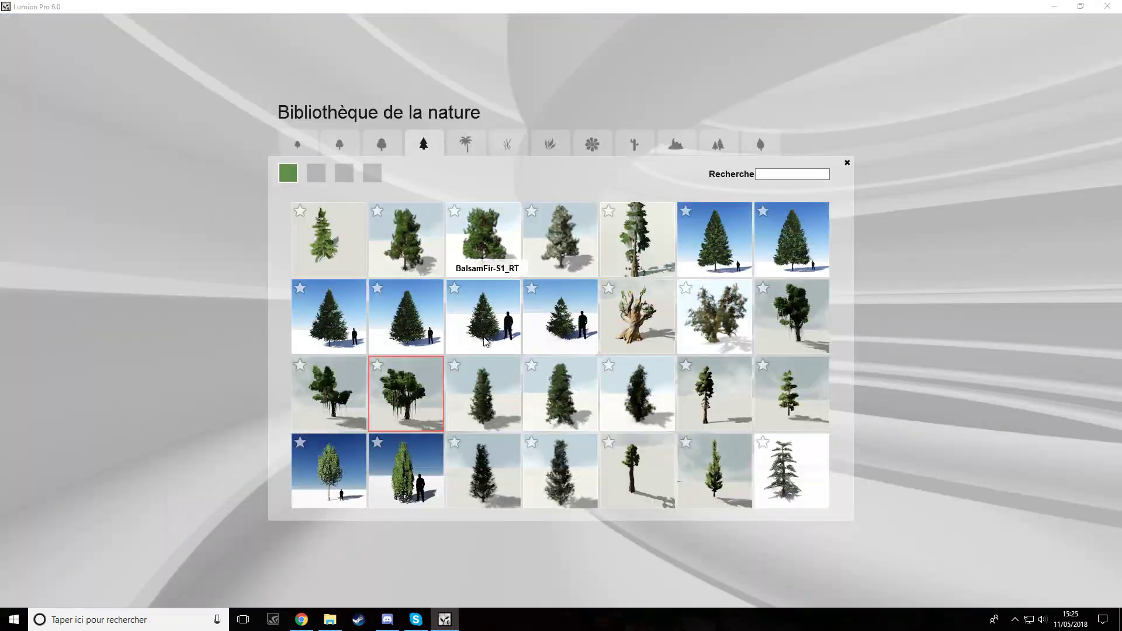
pyautogui.click(806, 329)
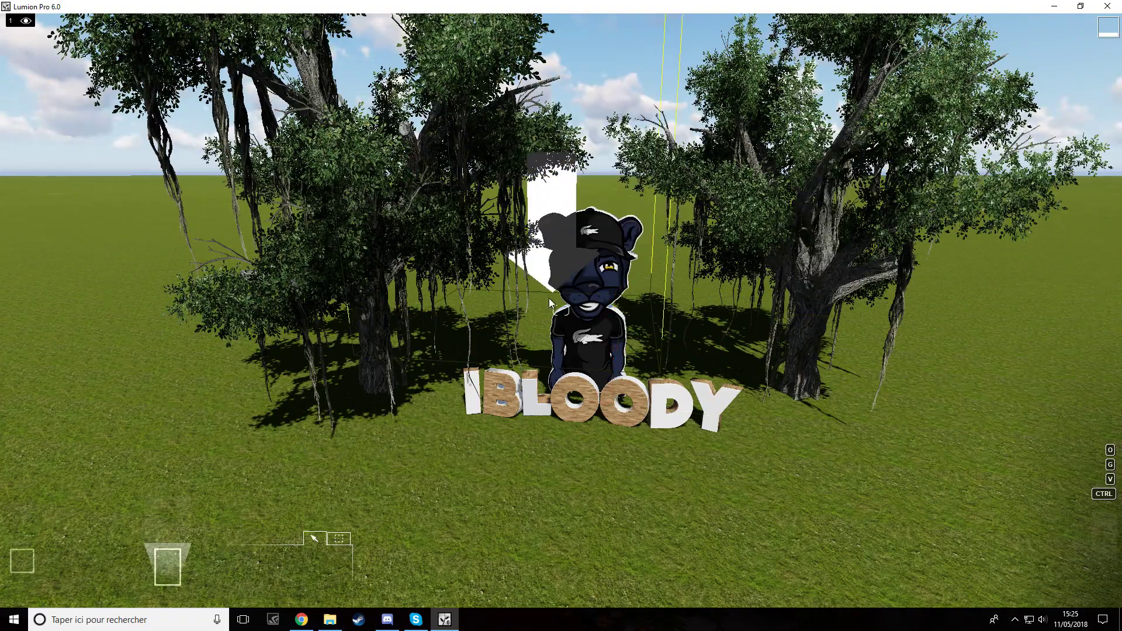
pyautogui.press('s')
pyautogui.moveTo(664, 345); pyautogui.dragTo(662, 407, button='right')
pyautogui.click(663, 422)
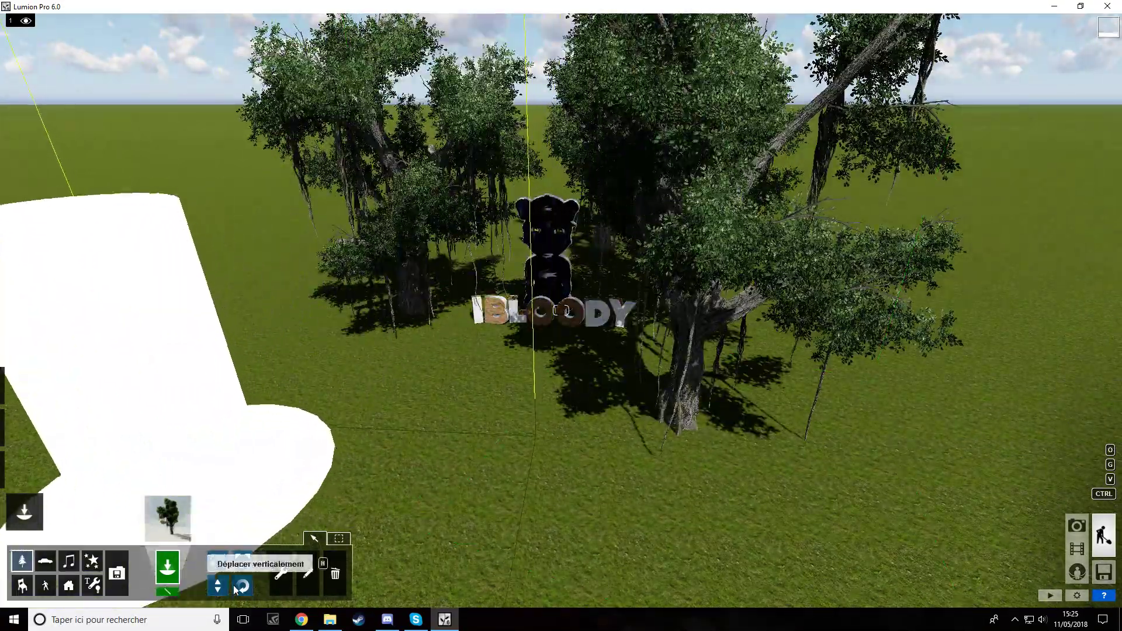
# Step: Move the foreground tree to the I side of the text and rotate it so its branches face the scene
pyautogui.moveTo(683, 423); pyautogui.dragTo(316, 459)
pyautogui.press('w')
pyautogui.moveTo(468, 246)
pyautogui.mouseDown(button='right')
pyautogui.moveTo(515, 375)
pyautogui.moveTo(461, 236)
pyautogui.mouseUp(button='right')
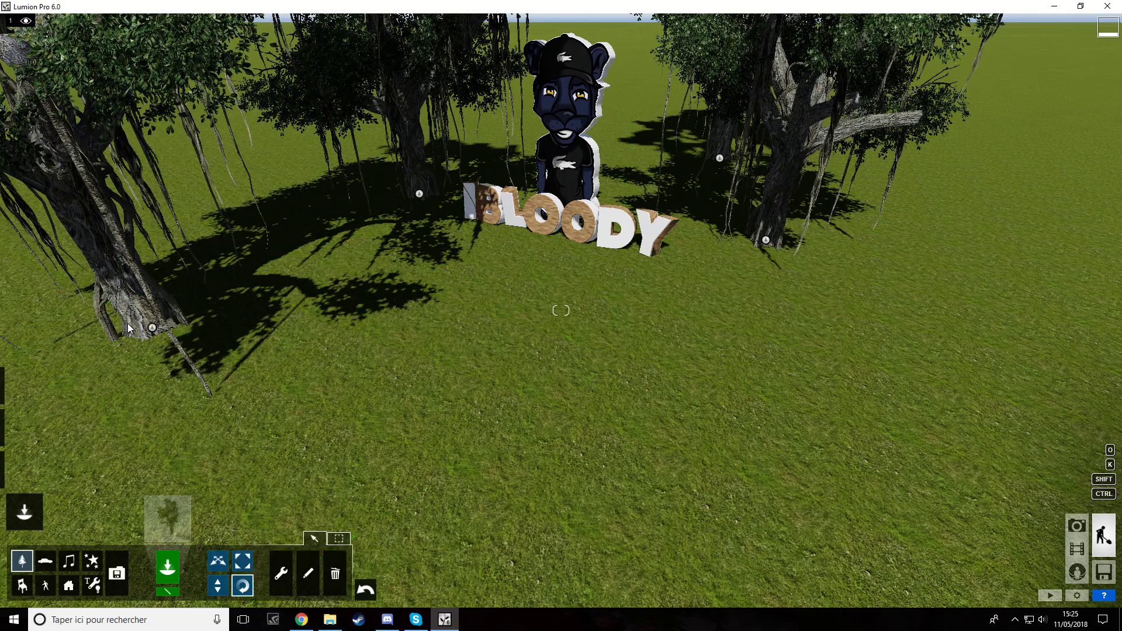
pyautogui.moveTo(151, 329)
pyautogui.mouseDown()
pyautogui.moveTo(132, 341)
pyautogui.moveTo(171, 324)
pyautogui.mouseUp()
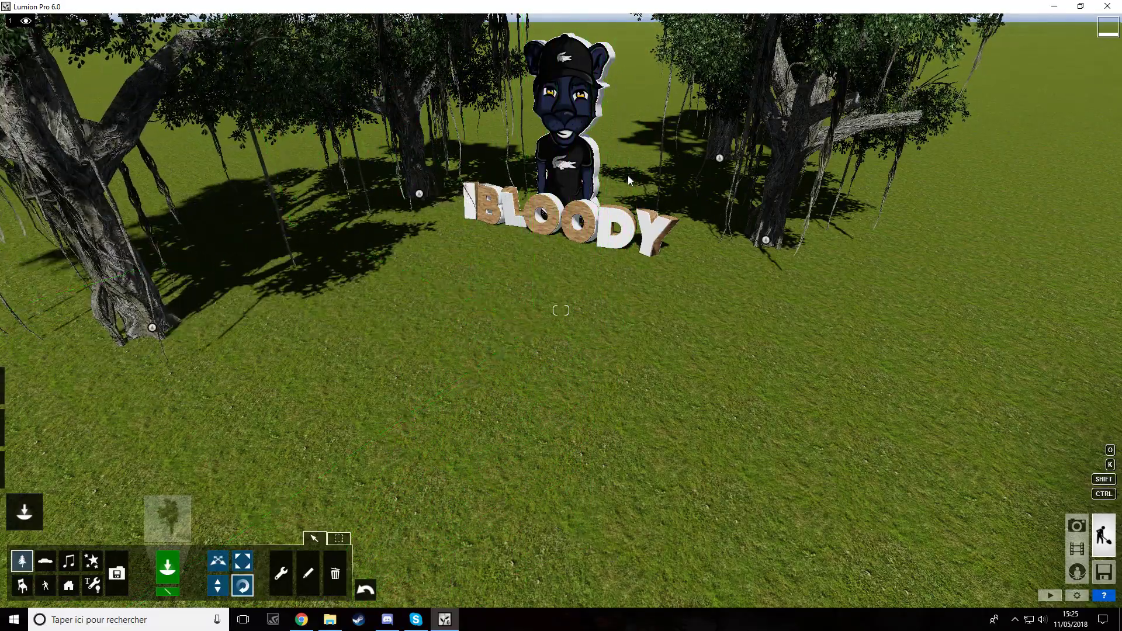
# Step: Place the gnarled thick-trunked tree from the second page of the category in front, near the Y
pyautogui.press('w')
pyautogui.moveTo(587, 200); pyautogui.dragTo(620, 164, button='right')
pyautogui.moveTo(674, 218)
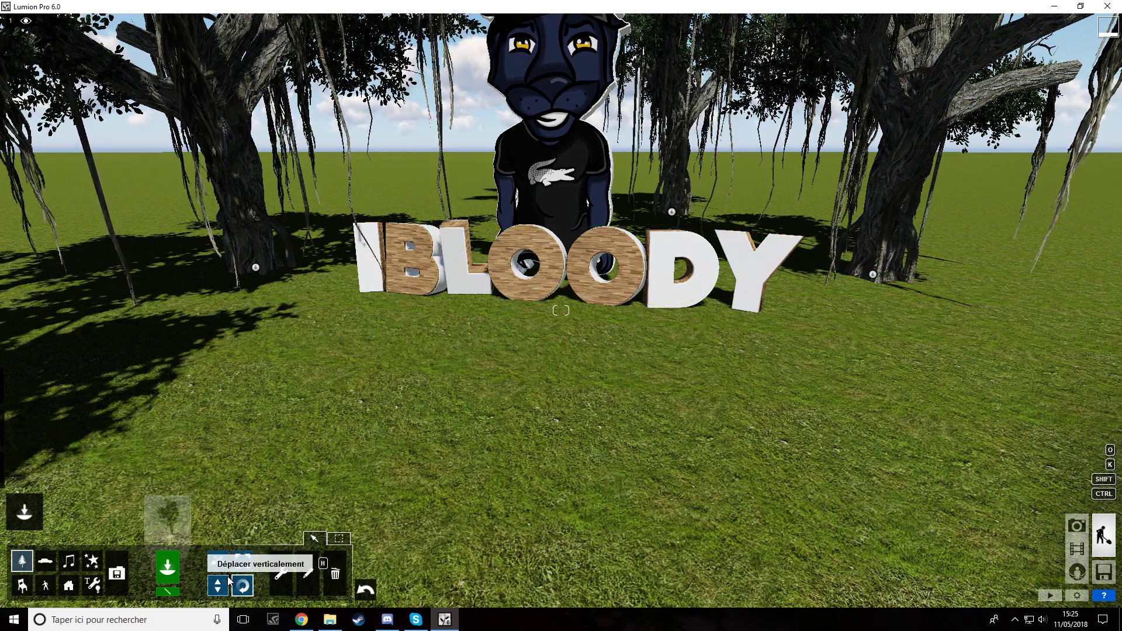
pyautogui.press('s')
pyautogui.moveTo(309, 454)
pyautogui.mouseDown(button='right')
pyautogui.moveTo(319, 496)
pyautogui.moveTo(309, 454)
pyautogui.mouseUp(button='right')
pyautogui.press('w')
pyautogui.click(176, 528)
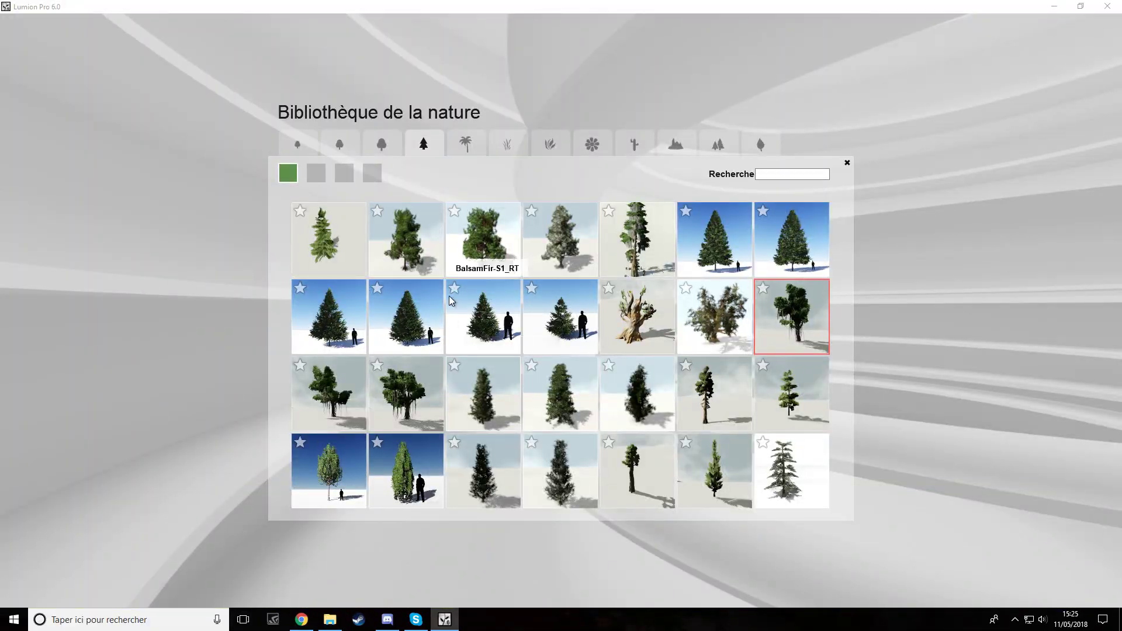
pyautogui.click(325, 175)
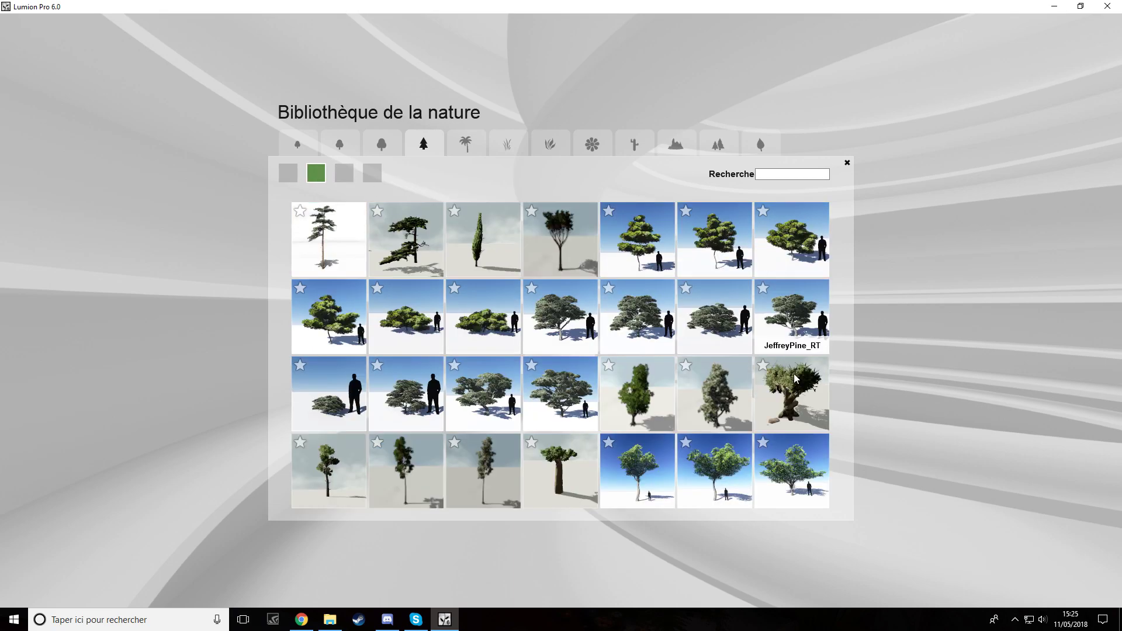
pyautogui.click(765, 407)
pyautogui.click(814, 410)
# Step: Rotate the gnarled tree and move it from the foreground to just behind the mascot
pyautogui.press('s')
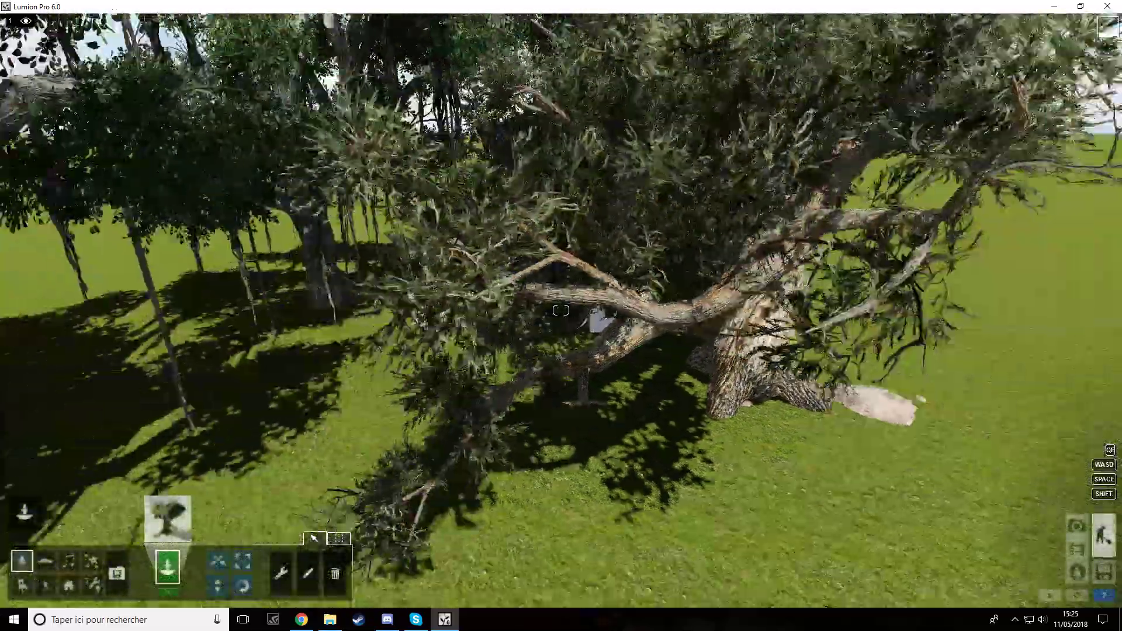
pyautogui.press('w')
pyautogui.moveTo(729, 372); pyautogui.dragTo(721, 315)
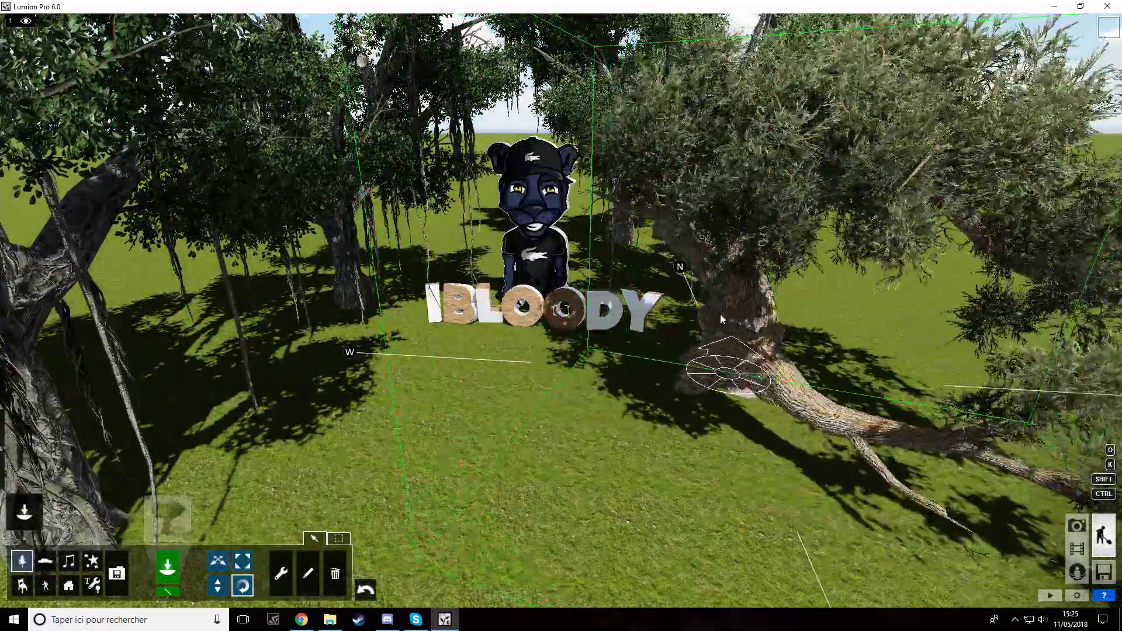
pyautogui.click(218, 562)
pyautogui.moveTo(730, 380); pyautogui.dragTo(643, 273)
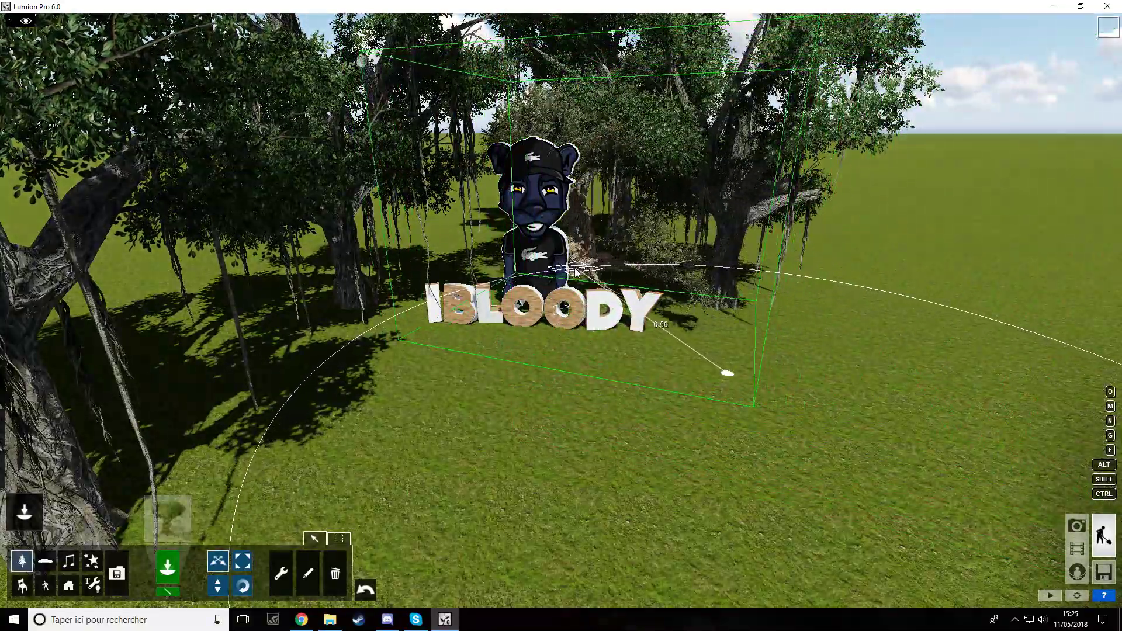
# Step: Turn the gnarled tree behind the mascot so its long low branch extends behind the Y end of the text
pyautogui.press('w')
pyautogui.press('d')
pyautogui.moveTo(643, 274); pyautogui.dragTo(567, 231, button='right')
pyautogui.click(242, 586)
pyautogui.moveTo(602, 344); pyautogui.dragTo(623, 346)
# Step: Choose the Lower tool for the terrain height and reduce its brush to the smallest size
pyautogui.press('s')
pyautogui.press('a')
pyautogui.moveTo(623, 346); pyautogui.dragTo(579, 403, button='right')
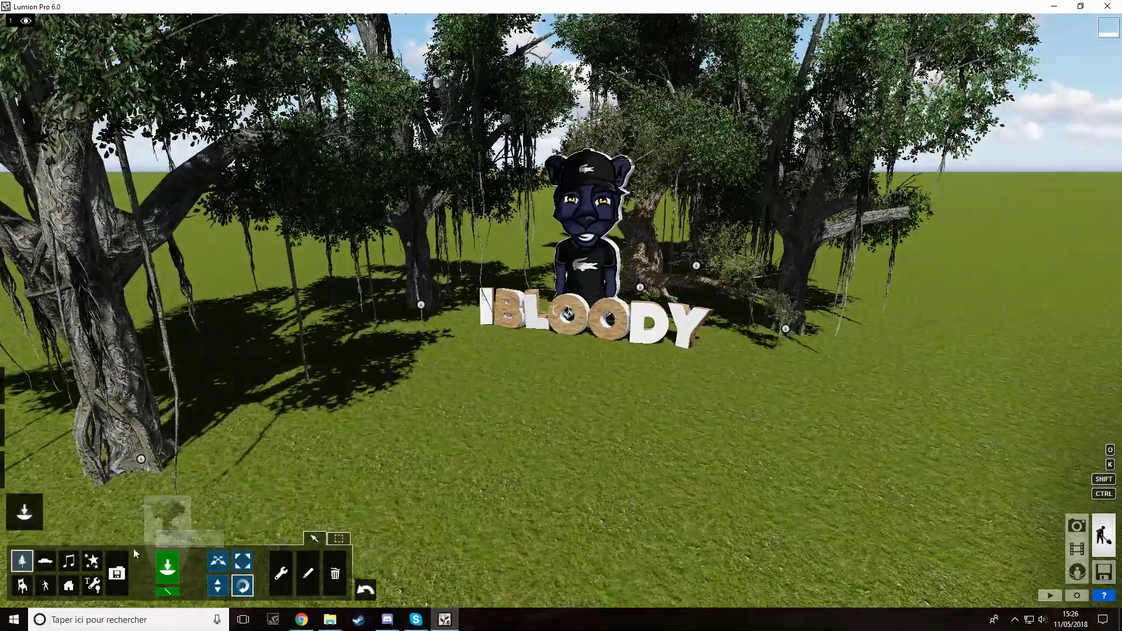
pyautogui.click(24, 430)
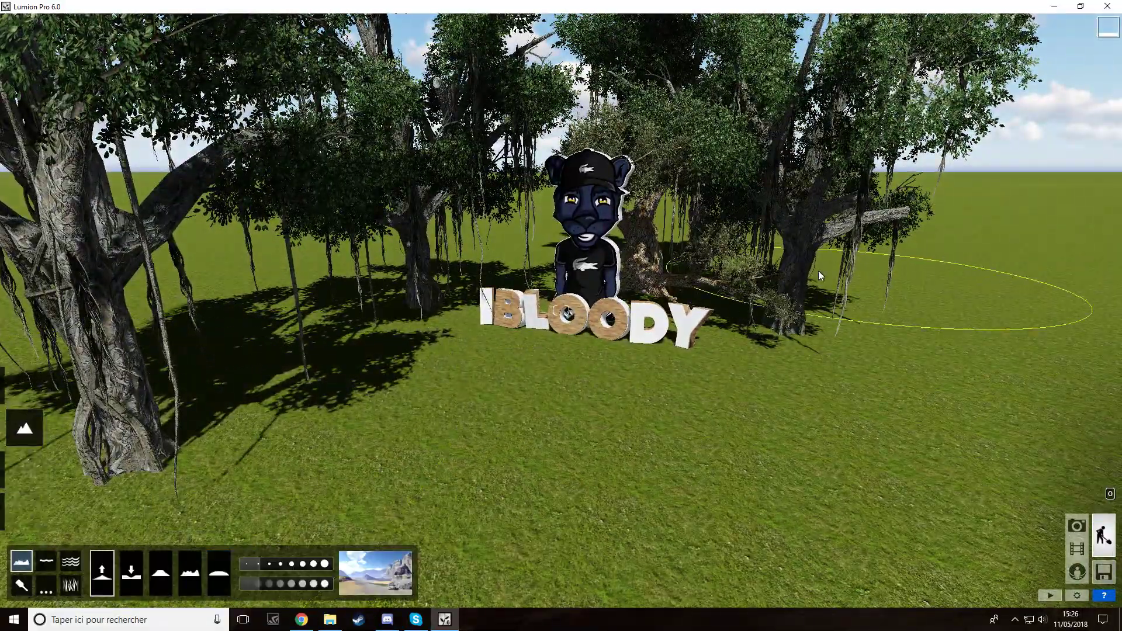
pyautogui.press('w')
pyautogui.moveTo(271, 333); pyautogui.dragTo(296, 327, button='right')
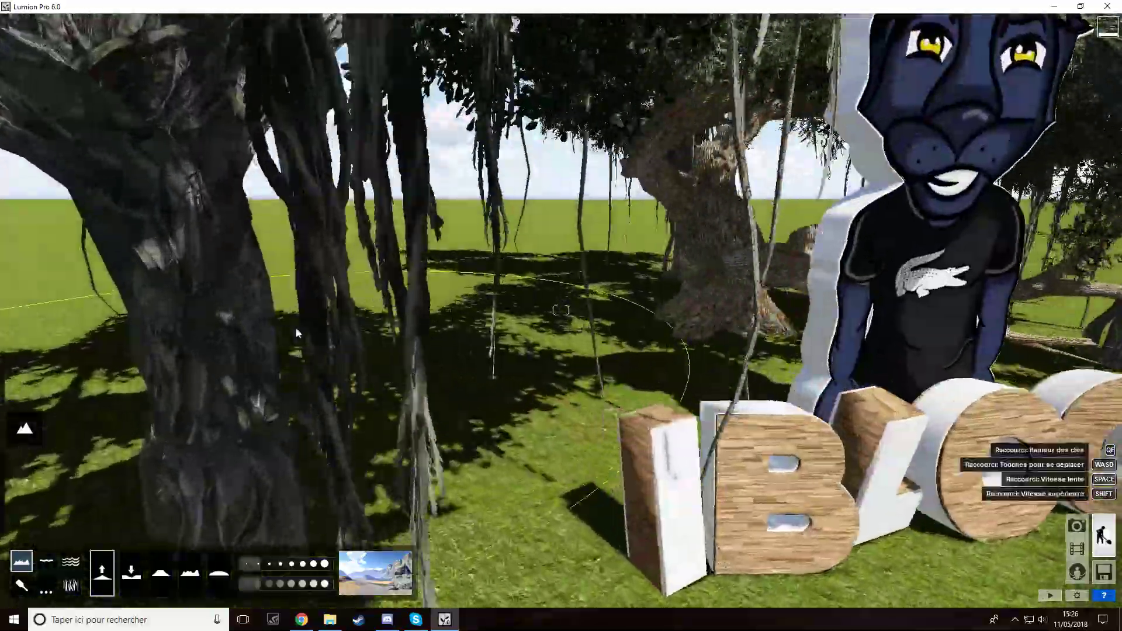
pyautogui.press('s')
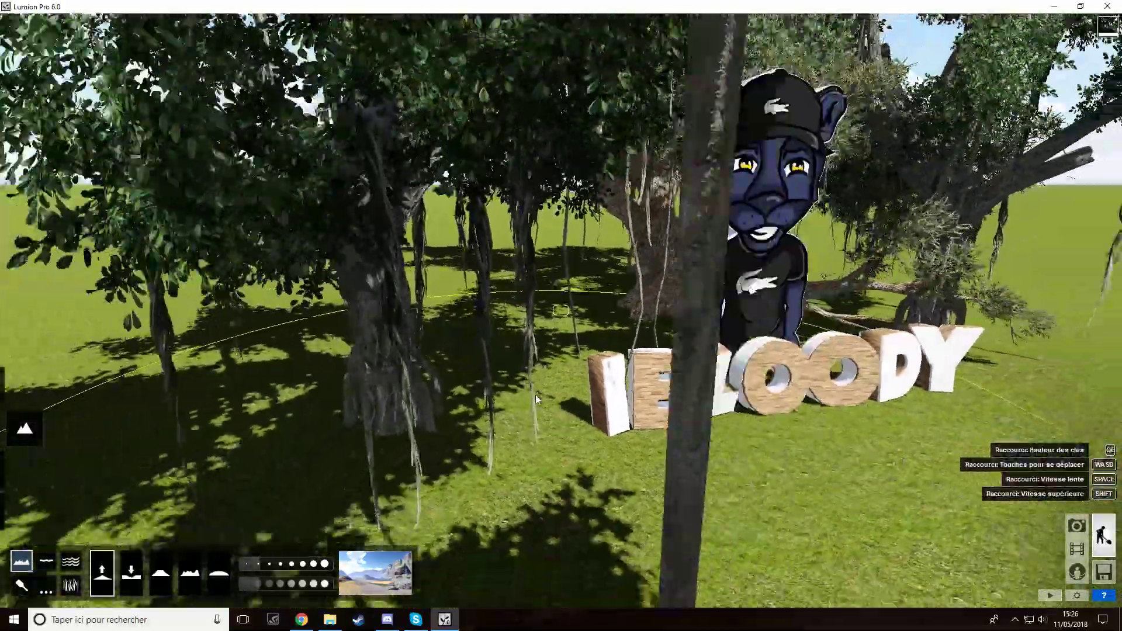
pyautogui.press('w')
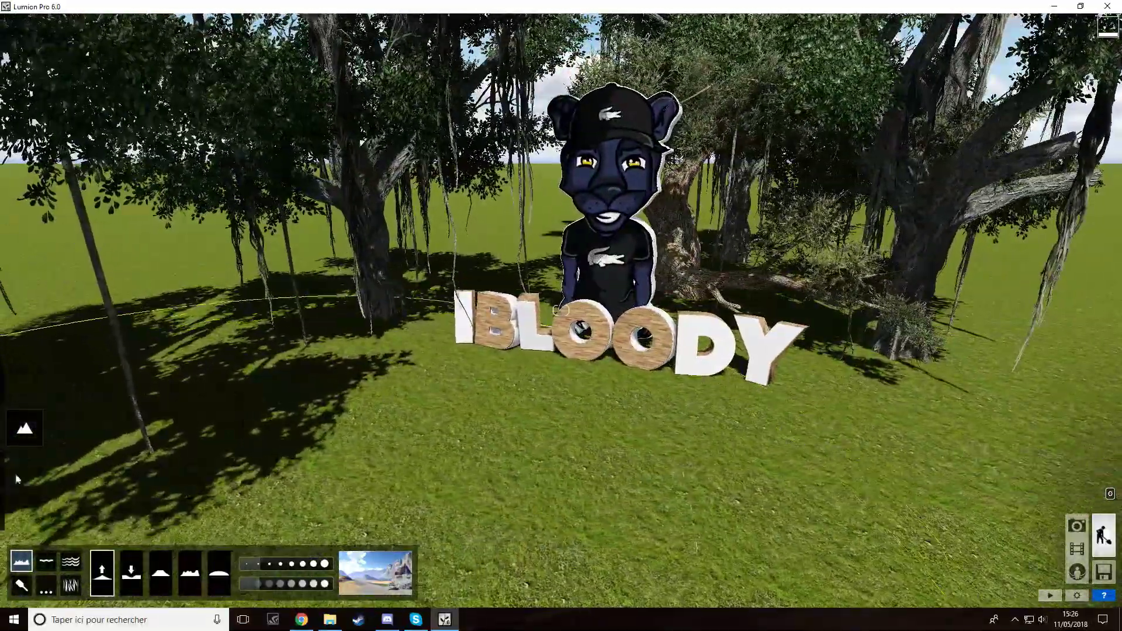
pyautogui.moveTo(32, 437)
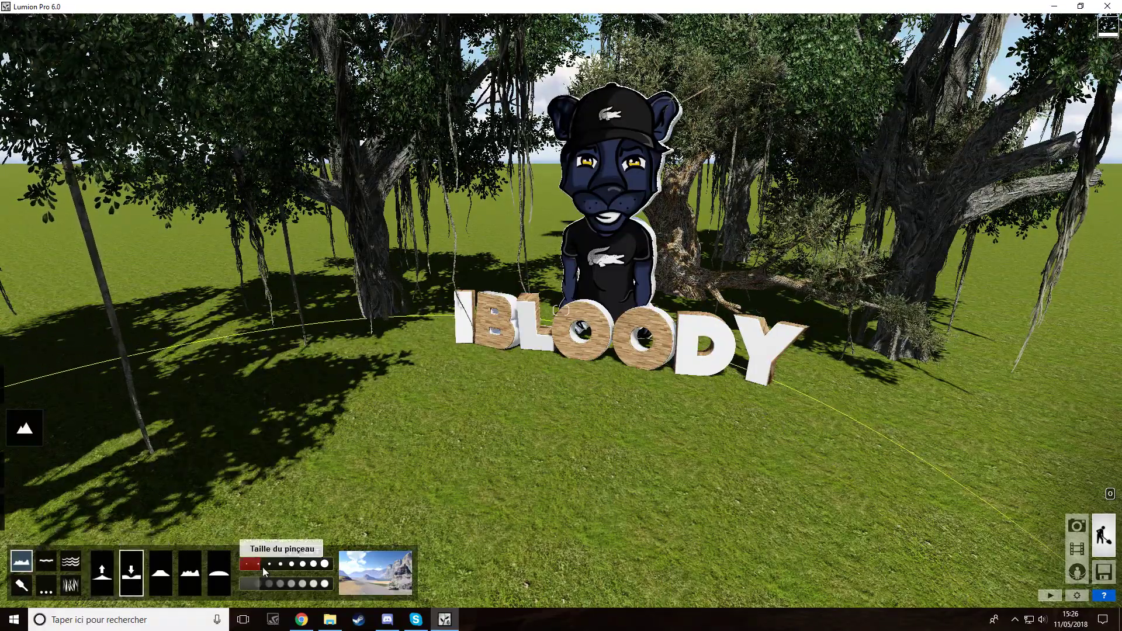
pyautogui.click(248, 564)
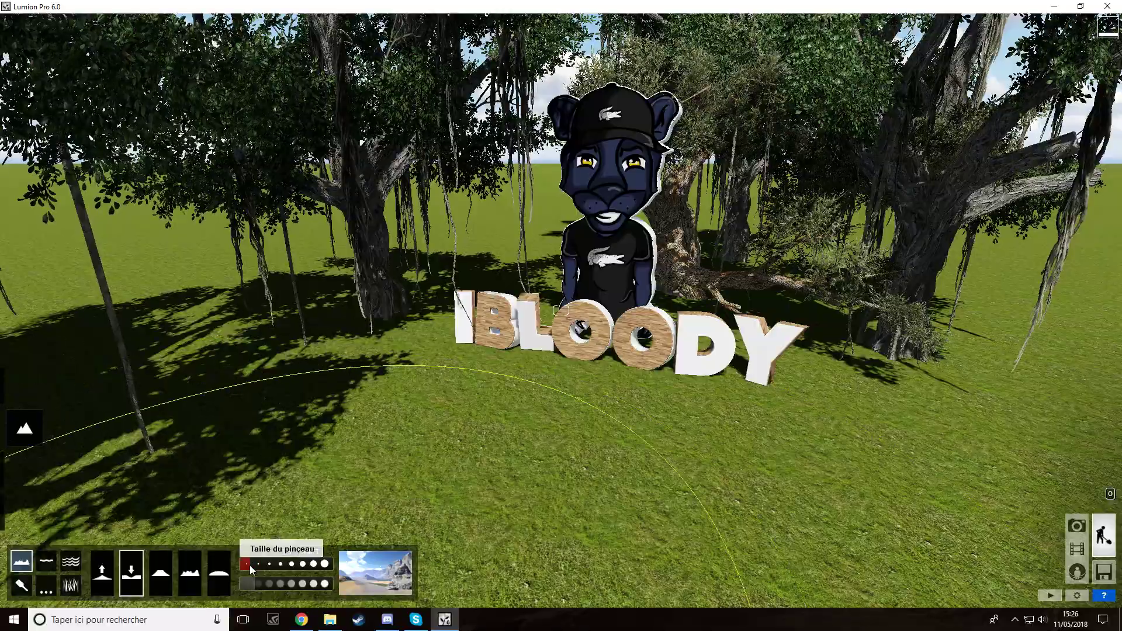
pyautogui.moveTo(247, 566); pyautogui.dragTo(242, 567)
# Step: Lower the ground beside the letter I and around the nearest tree to dig a hollow
pyautogui.press('q')
pyautogui.moveTo(292, 520)
pyautogui.mouseDown(button='right')
pyautogui.moveTo(374, 410)
pyautogui.moveTo(415, 450)
pyautogui.mouseUp(button='right')
pyautogui.press('z')
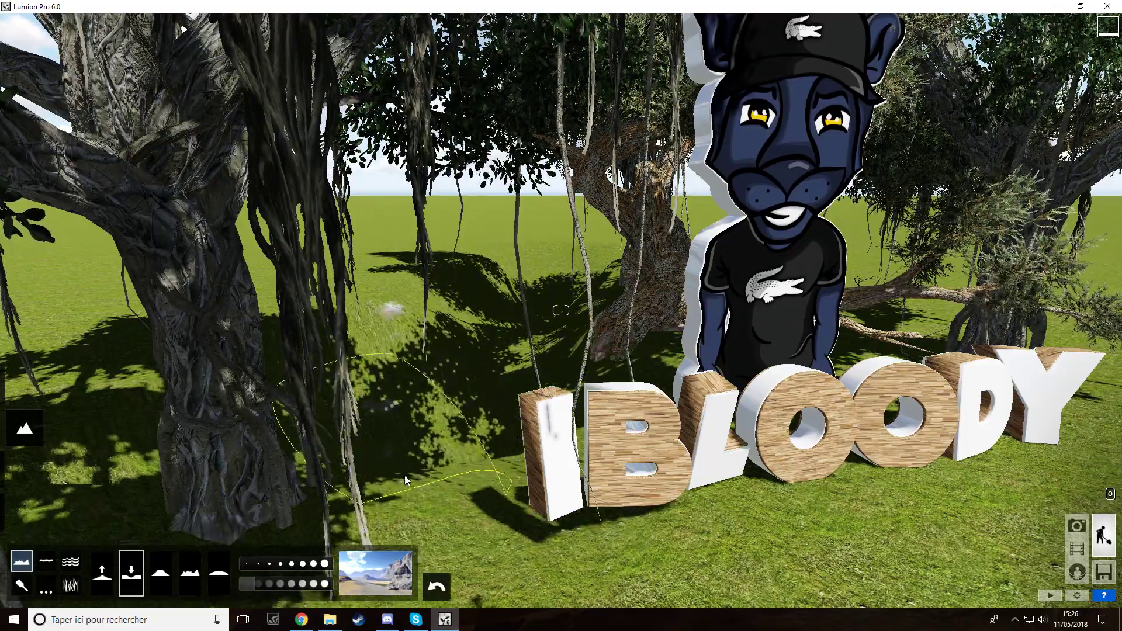
pyautogui.press('s')
pyautogui.moveTo(404, 475); pyautogui.dragTo(368, 515, button='right')
pyautogui.moveTo(439, 421)
pyautogui.mouseDown()
pyautogui.moveTo(438, 410)
pyautogui.moveTo(179, 519)
pyautogui.mouseUp()
# Step: Extend the lowered ground around the trunks of the trees on the I side, exposing rocky slopes
pyautogui.press('s')
pyautogui.moveTo(179, 519); pyautogui.dragTo(440, 418, button='right')
pyautogui.moveTo(457, 361)
pyautogui.mouseDown()
pyautogui.moveTo(488, 431)
pyautogui.moveTo(496, 531)
pyautogui.moveTo(633, 595)
pyautogui.moveTo(877, 590)
pyautogui.moveTo(503, 513)
pyautogui.moveTo(440, 333)
pyautogui.mouseUp()
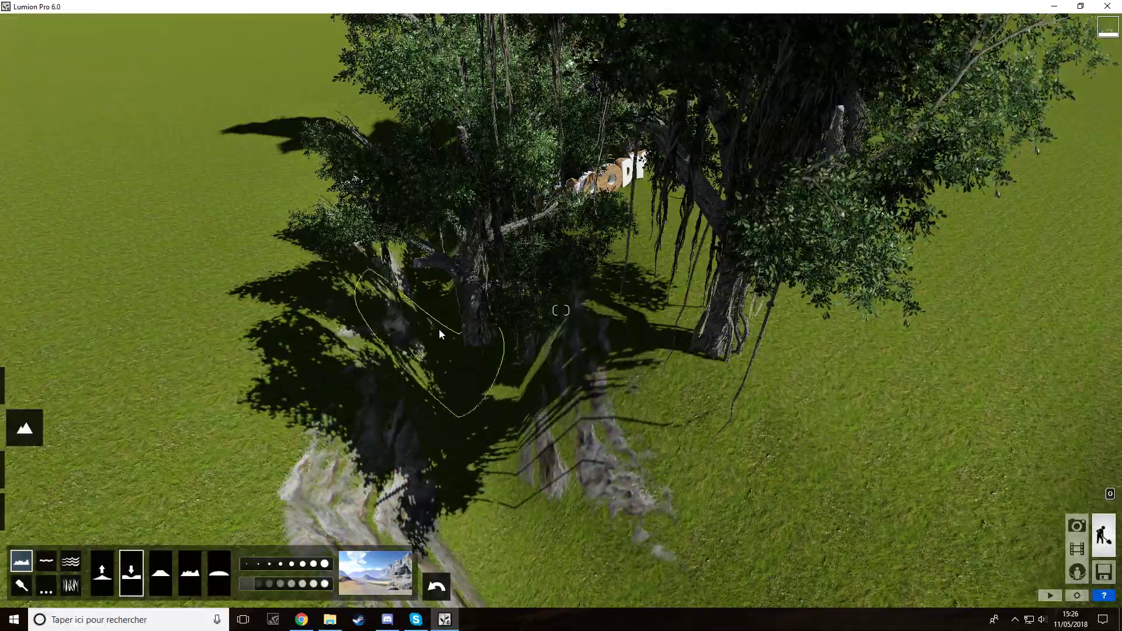
pyautogui.press('w')
pyautogui.moveTo(427, 190); pyautogui.dragTo(426, 205, button='right')
pyautogui.moveTo(500, 288)
pyautogui.mouseDown()
pyautogui.moveTo(475, 304)
pyautogui.moveTo(479, 216)
pyautogui.mouseUp()
pyautogui.press('s')
pyautogui.moveTo(479, 215); pyautogui.dragTo(475, 201, button='right')
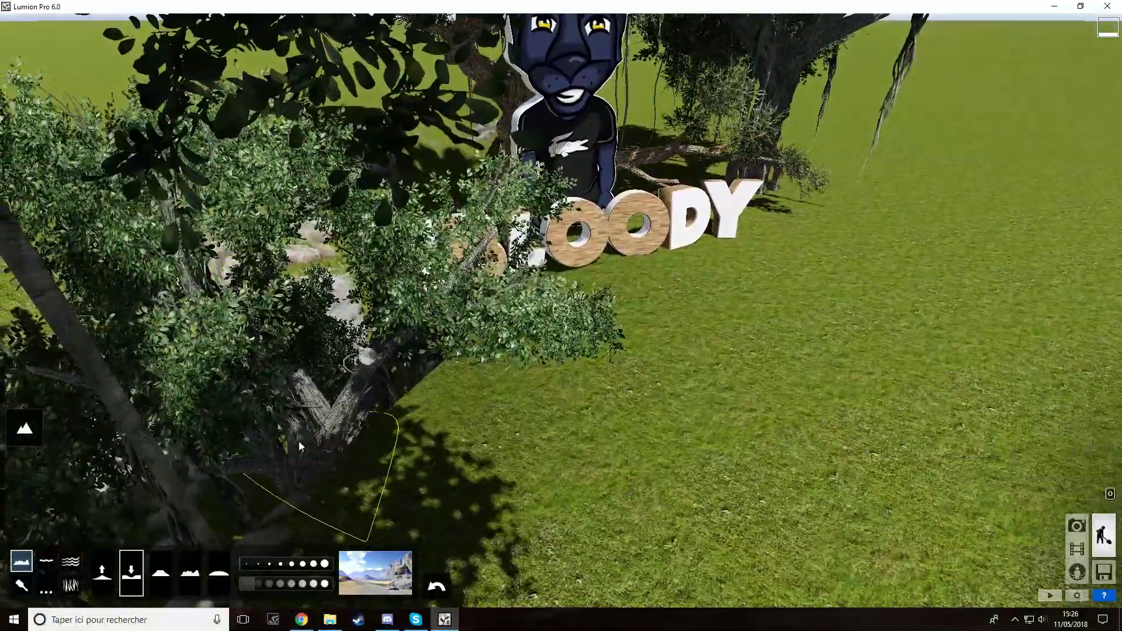
# Step: Move the tree standing in the dug hollow beside the text farther toward the back of the scene
pyautogui.click(26, 526)
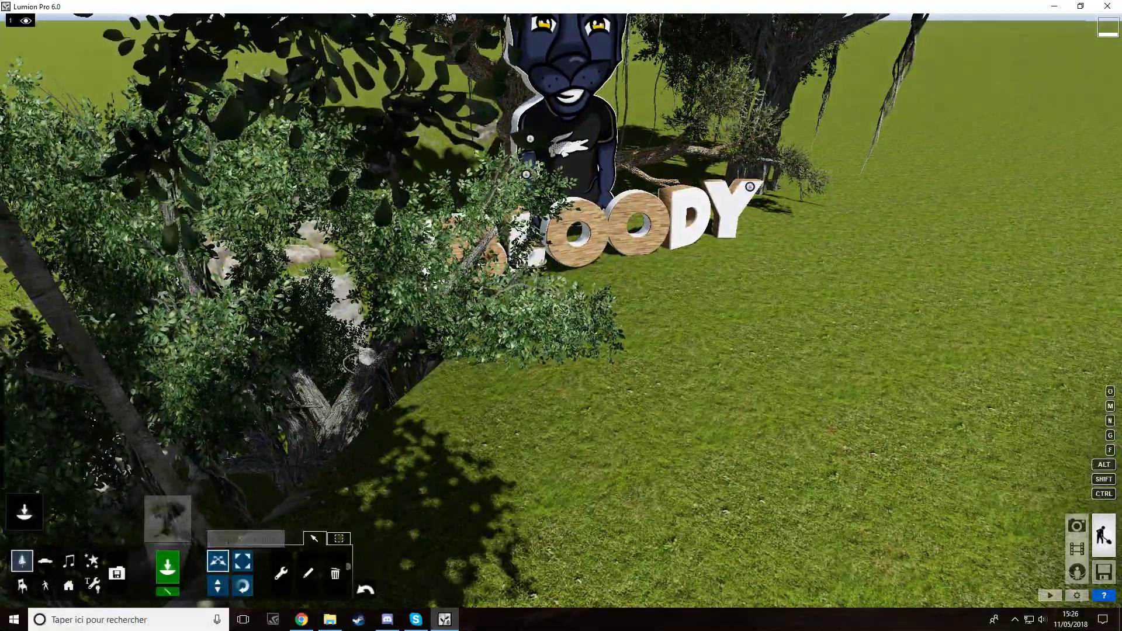
pyautogui.press('s')
pyautogui.press('a')
pyautogui.moveTo(292, 544); pyautogui.dragTo(499, 496, button='right')
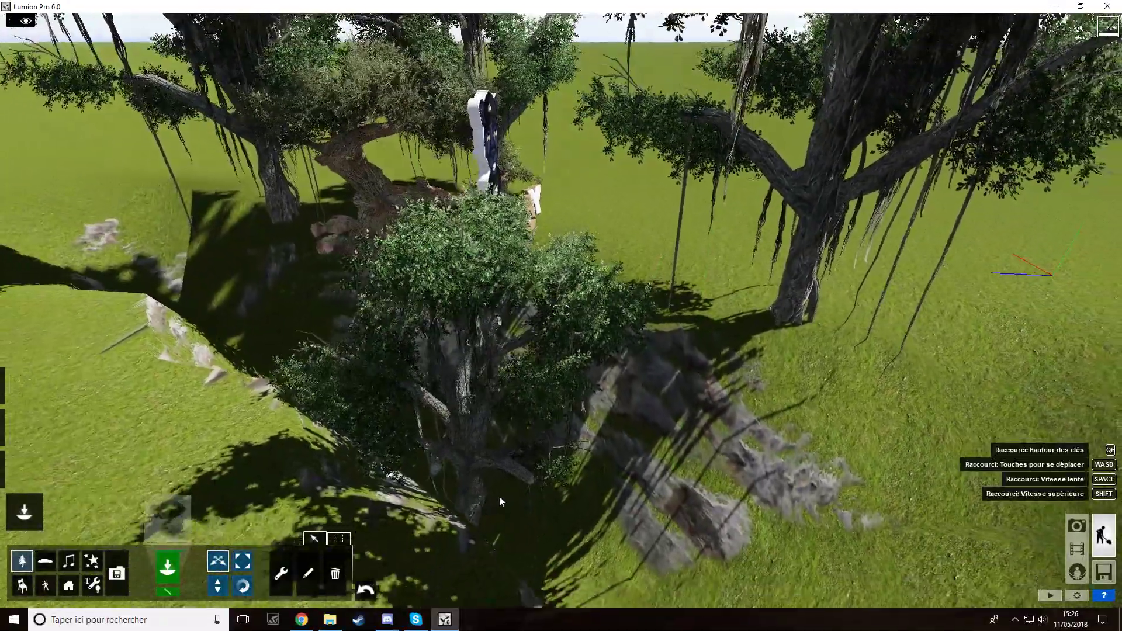
pyautogui.moveTo(479, 515); pyautogui.dragTo(300, 513)
# Step: Examine the dug hollow and its rocky slopes from close to the I end of the text
pyautogui.press('w')
pyautogui.press('d')
pyautogui.moveTo(301, 513); pyautogui.dragTo(356, 409, button='right')
pyautogui.press('w')
pyautogui.moveTo(578, 261); pyautogui.dragTo(596, 231, button='right')
pyautogui.press('w')
pyautogui.press('s')
pyautogui.press('w')
pyautogui.press('d')
pyautogui.press('s')
# Step: Smooth the rocky slopes of the dug hollow on the side of the tree nearest the text
pyautogui.moveTo(33, 478)
pyautogui.click(24, 431)
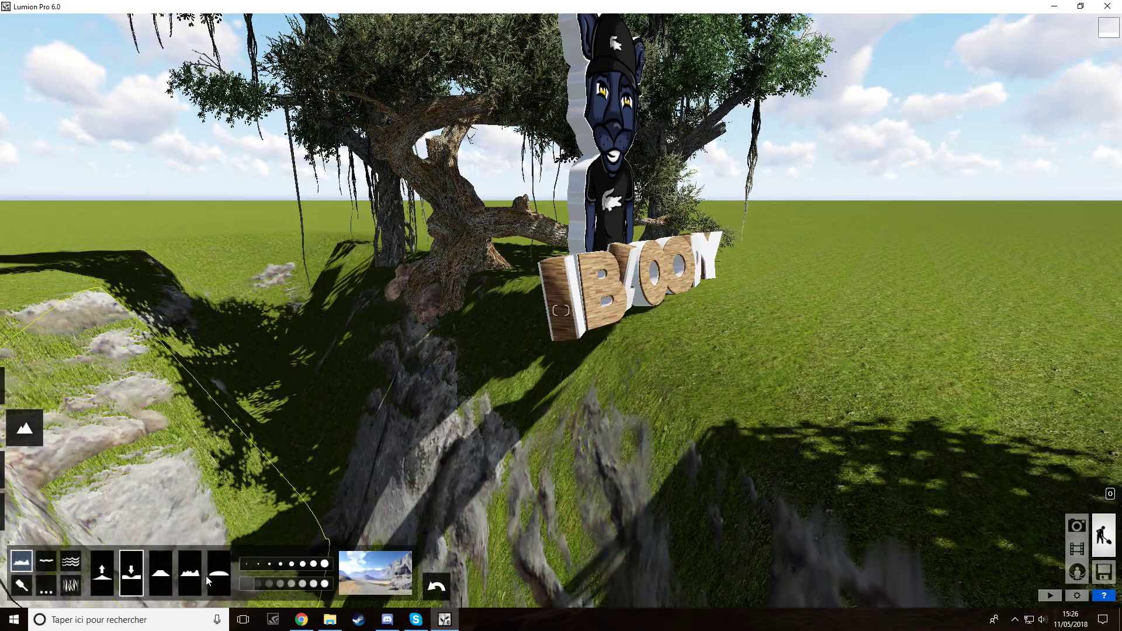
pyautogui.press('s')
pyautogui.moveTo(420, 444)
pyautogui.mouseDown(button='right')
pyautogui.moveTo(482, 436)
pyautogui.moveTo(440, 435)
pyautogui.mouseUp(button='right')
pyautogui.moveTo(590, 468)
pyautogui.mouseDown()
pyautogui.moveTo(671, 492)
pyautogui.moveTo(657, 423)
pyautogui.moveTo(801, 555)
pyautogui.mouseUp()
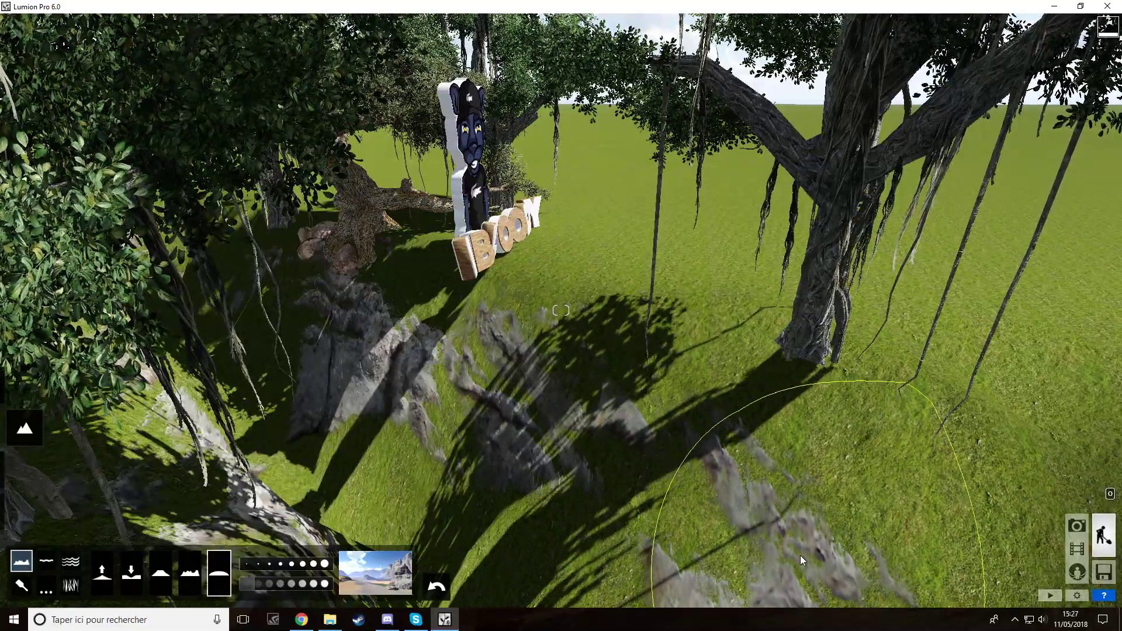
pyautogui.press('s')
pyautogui.moveTo(801, 556); pyautogui.dragTo(800, 549, button='right')
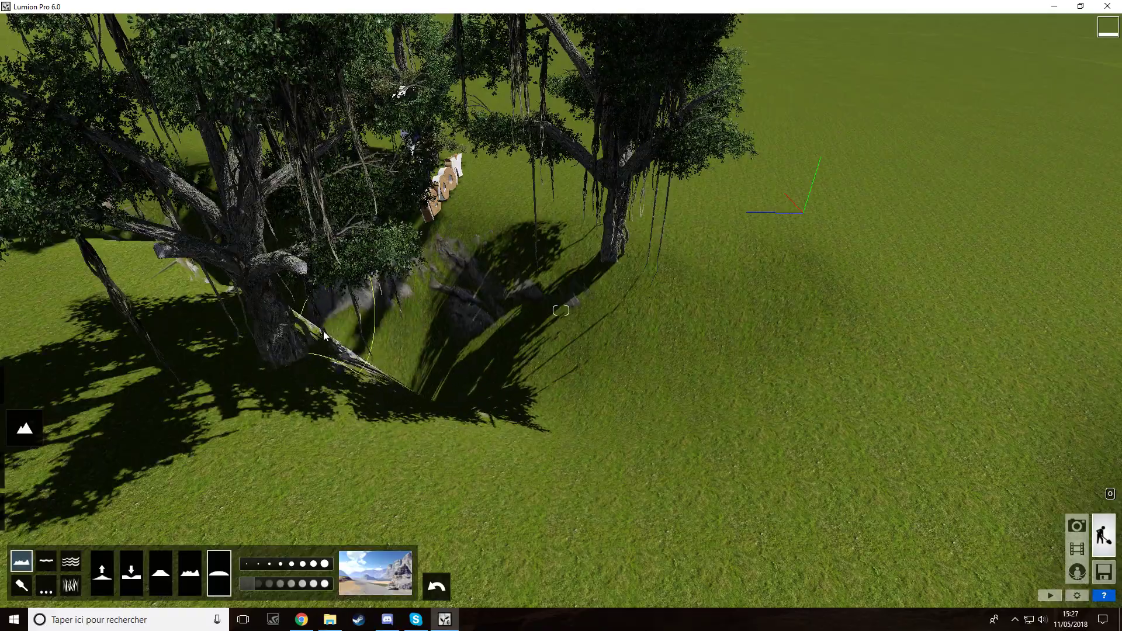
# Step: Smooth the remaining rocky ground along the hollow between the trees into gentle grassy banks
pyautogui.press('d')
pyautogui.press('w')
pyautogui.moveTo(365, 291); pyautogui.dragTo(413, 381, button='right')
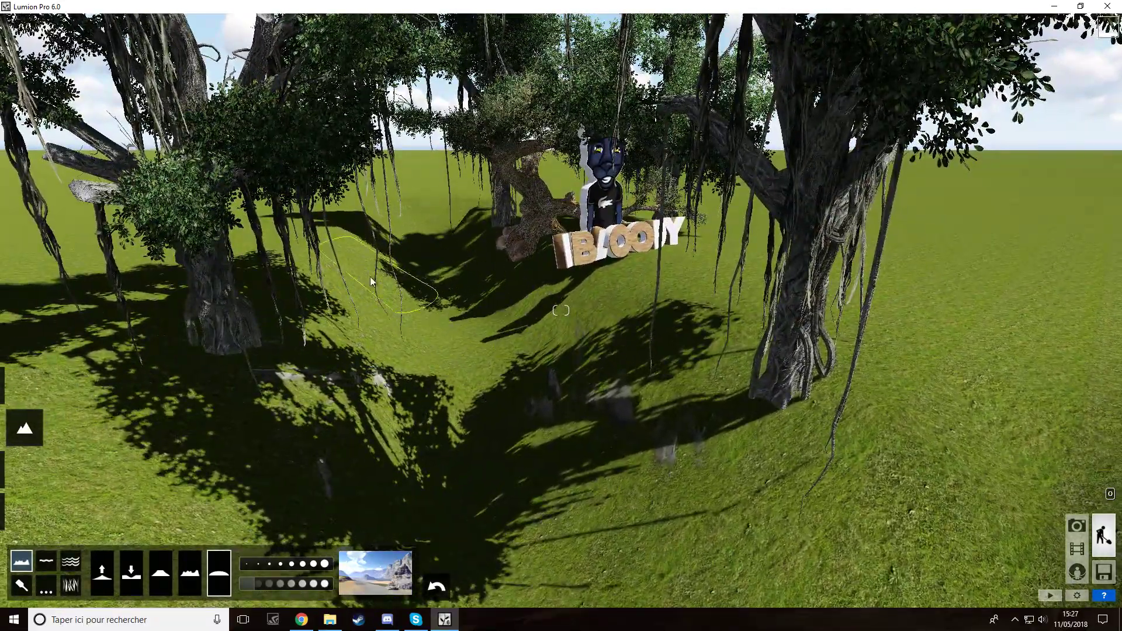
pyautogui.press('w')
pyautogui.moveTo(667, 496)
pyautogui.mouseDown(button='right')
pyautogui.moveTo(554, 456)
pyautogui.moveTo(523, 392)
pyautogui.mouseUp(button='right')
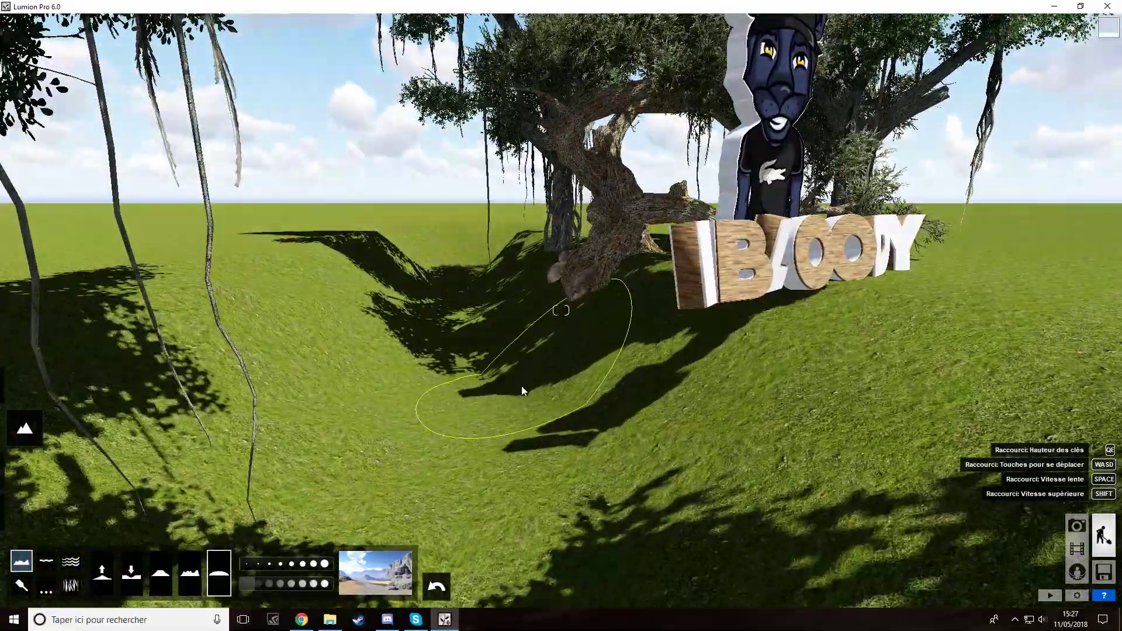
pyautogui.press('w')
pyautogui.moveTo(475, 314); pyautogui.dragTo(266, 498, button='right')
pyautogui.press('s')
# Step: Move the imported IBLOODY text forward, away from the mascot and the edge of the hollow
pyautogui.click(24, 512)
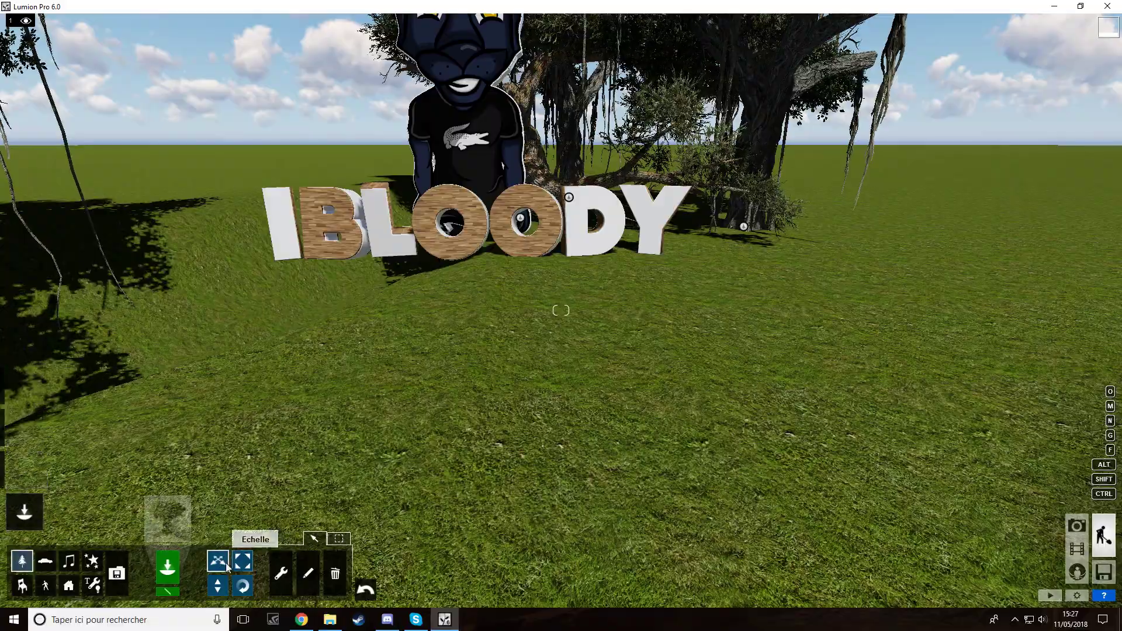
pyautogui.moveTo(346, 428)
pyautogui.mouseDown(button='right')
pyautogui.moveTo(356, 444)
pyautogui.moveTo(345, 421)
pyautogui.mouseUp(button='right')
pyautogui.press('d')
pyautogui.press('s')
pyautogui.moveTo(372, 476); pyautogui.dragTo(395, 455, button='right')
pyautogui.press('w')
pyautogui.press('w')
pyautogui.click(117, 574)
pyautogui.press('s')
pyautogui.moveTo(314, 431); pyautogui.dragTo(327, 455, button='right')
pyautogui.moveTo(496, 306); pyautogui.dragTo(608, 374)
pyautogui.press('w')
pyautogui.press('s')
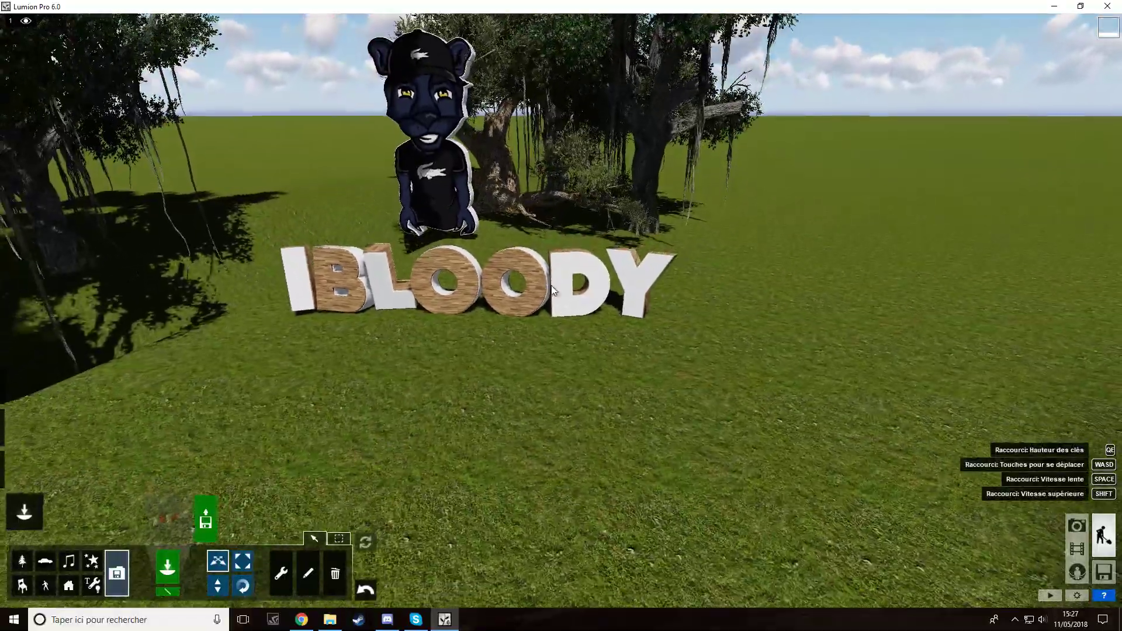
# Step: Move the mascot forward so that it stands just behind the IBLOODY text
pyautogui.press('w')
pyautogui.moveTo(556, 296); pyautogui.dragTo(567, 393, button='right')
pyautogui.press('s')
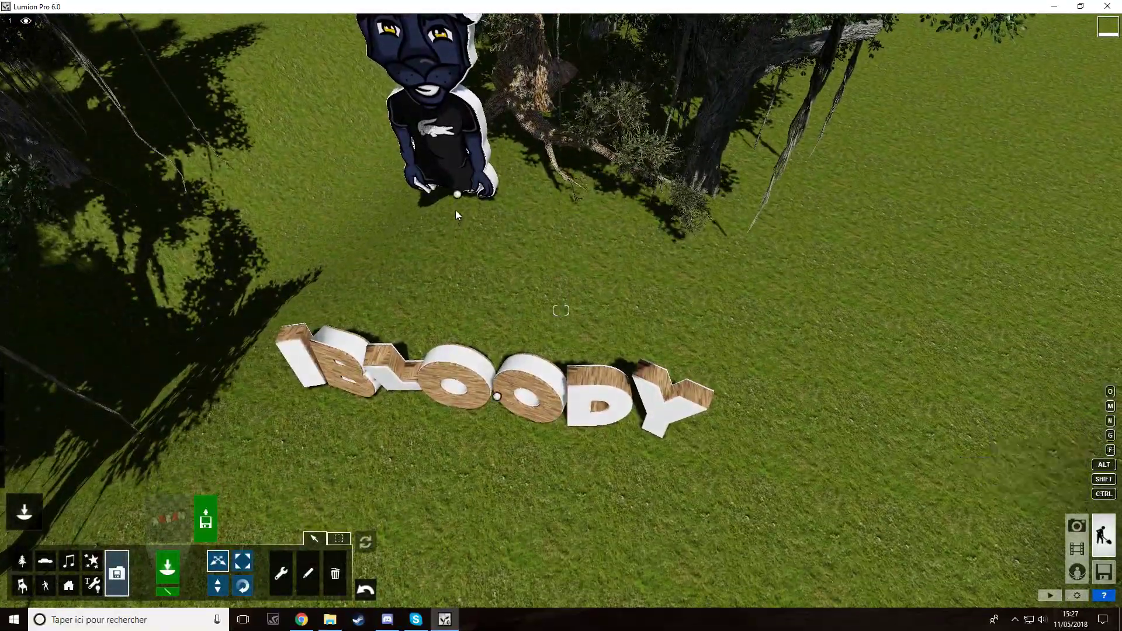
pyautogui.moveTo(457, 194); pyautogui.dragTo(519, 349)
pyautogui.press('w')
pyautogui.press('s')
# Step: Fine-tune the mascot's placement close behind the two O letters of the text
pyautogui.moveTo(518, 346); pyautogui.dragTo(559, 403, button='right')
pyautogui.press('w')
pyautogui.press('s')
pyautogui.press('w')
pyautogui.press('s')
pyautogui.moveTo(563, 389); pyautogui.dragTo(560, 383)
pyautogui.press('w')
pyautogui.moveTo(560, 383)
pyautogui.mouseDown(button='right')
pyautogui.moveTo(558, 403)
pyautogui.moveTo(559, 327)
pyautogui.moveTo(555, 389)
pyautogui.mouseUp(button='right')
pyautogui.press('s')
pyautogui.press('w')
pyautogui.moveTo(557, 453); pyautogui.dragTo(557, 390, button='right')
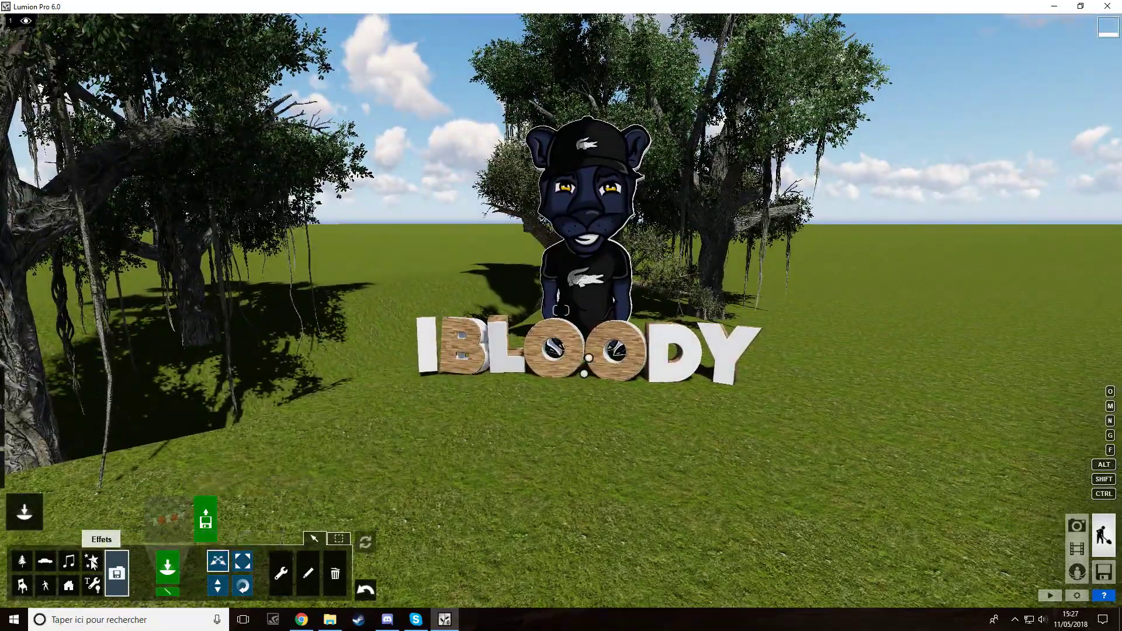
# Step: Move the large tree at the hollow's edge on the I side farther toward the front of the scene
pyautogui.moveTo(202, 478); pyautogui.dragTo(347, 358, button='right')
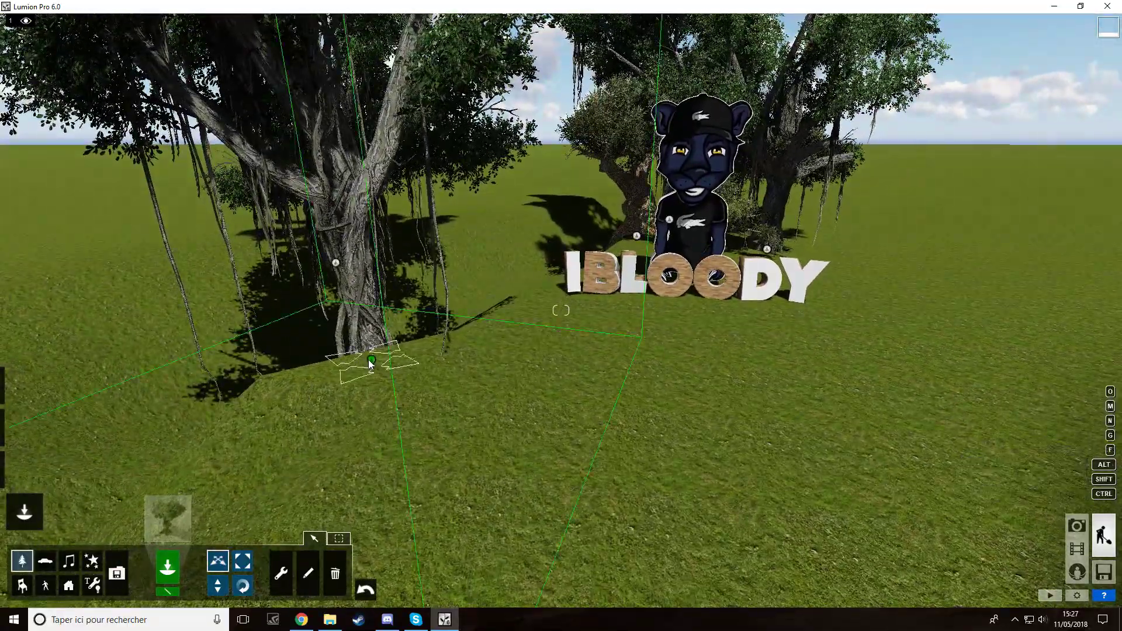
pyautogui.moveTo(371, 363); pyautogui.dragTo(426, 379)
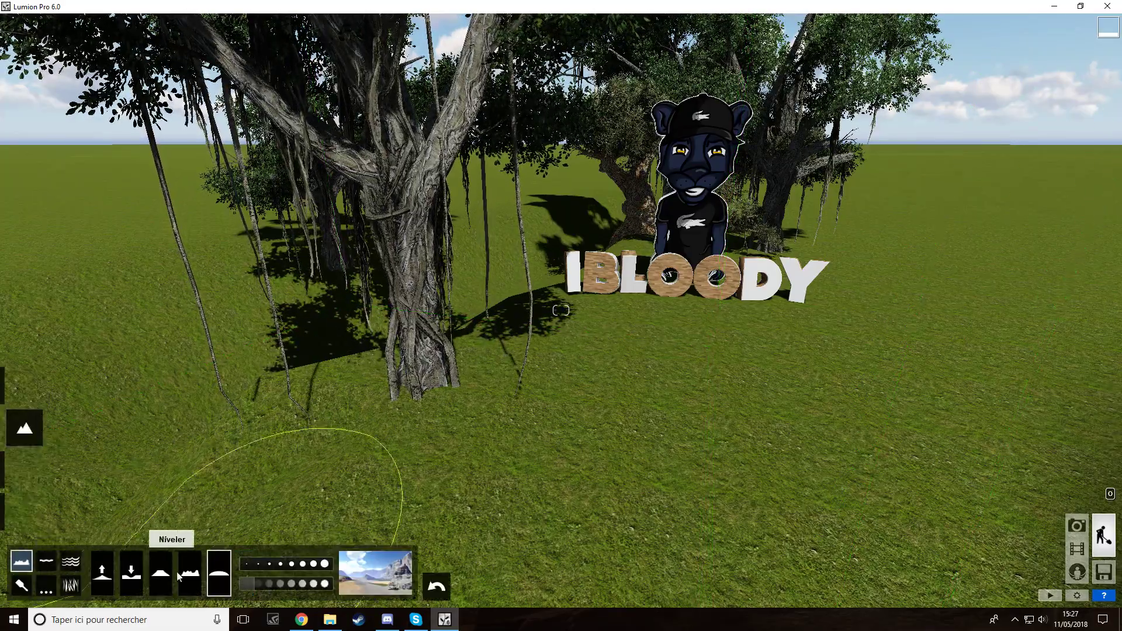
pyautogui.moveTo(317, 503)
pyautogui.mouseDown(button='right')
pyautogui.moveTo(468, 375)
pyautogui.moveTo(454, 325)
pyautogui.mouseUp(button='right')
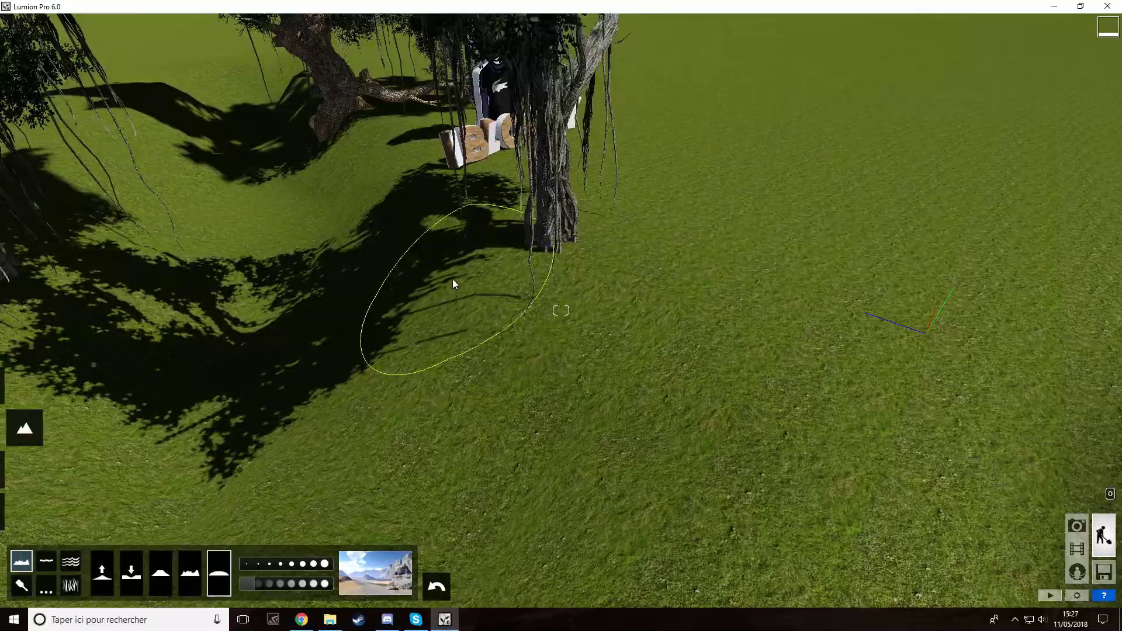
pyautogui.moveTo(447, 451); pyautogui.dragTo(345, 281, button='right')
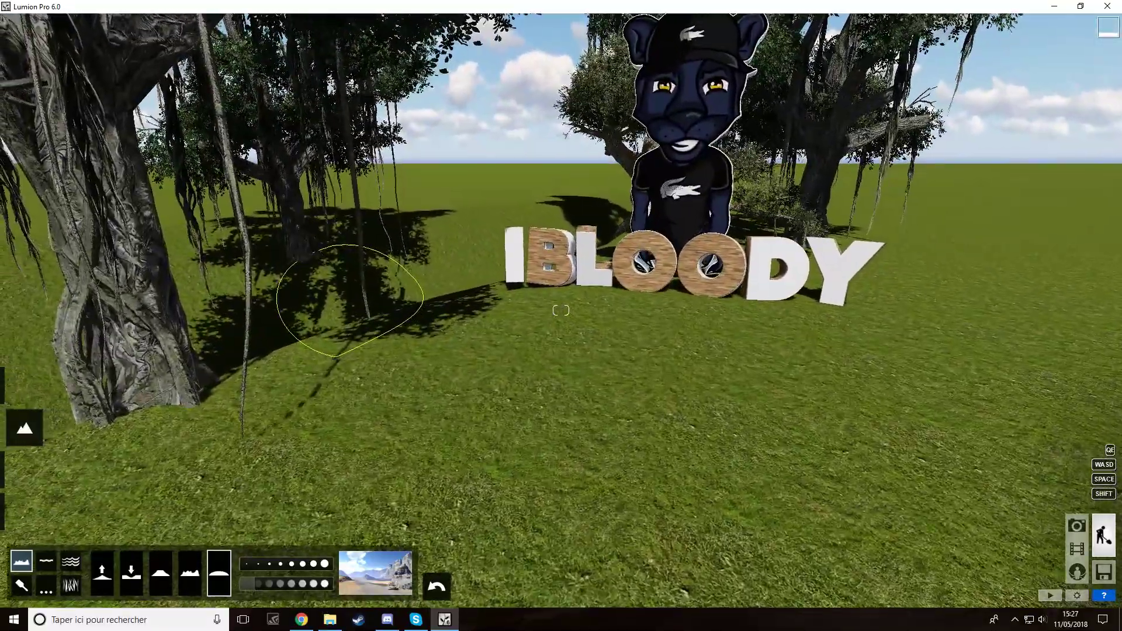
# Step: Raise the ground in front of the letters I, B and L and smooth the mound
pyautogui.press('w')
pyautogui.moveTo(409, 371); pyautogui.dragTo(458, 325, button='right')
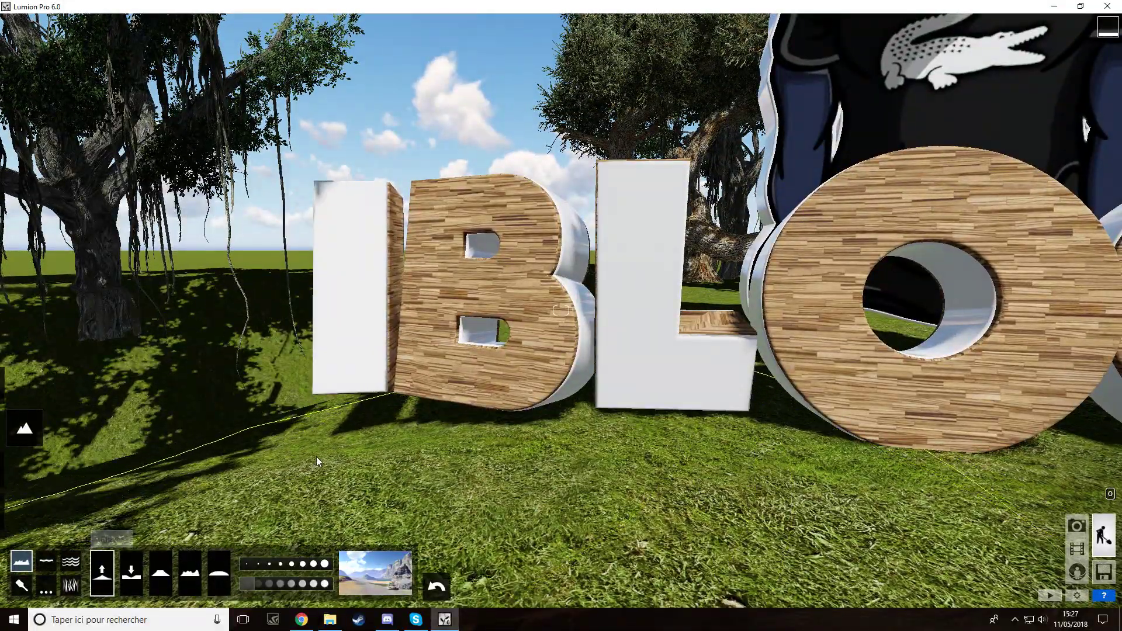
pyautogui.click(328, 434)
pyautogui.press('s')
pyautogui.moveTo(328, 434); pyautogui.dragTo(316, 497, button='right')
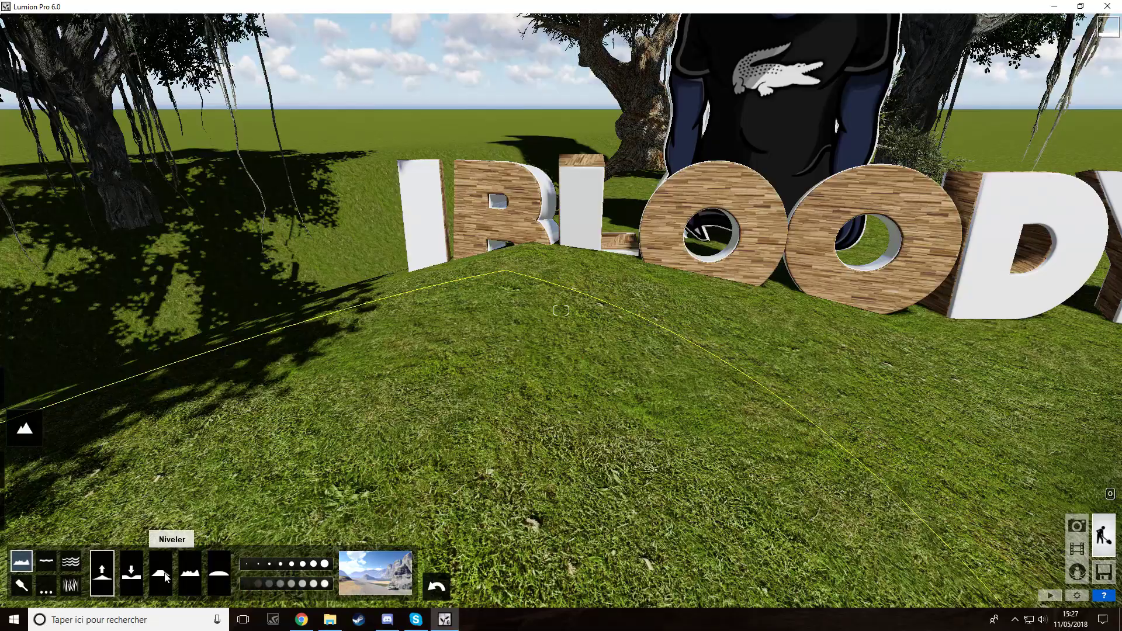
pyautogui.moveTo(427, 317); pyautogui.dragTo(235, 495)
pyautogui.click(220, 572)
pyautogui.moveTo(532, 296); pyautogui.dragTo(986, 342)
# Step: Try to raise the ground further beside the letter I, and undo the last terrain stroke
pyautogui.click(103, 572)
pyautogui.press('q')
pyautogui.moveTo(193, 473); pyautogui.dragTo(414, 376, button='right')
pyautogui.moveTo(433, 345)
pyautogui.mouseDown()
pyautogui.moveTo(474, 321)
pyautogui.moveTo(490, 282)
pyautogui.mouseUp()
pyautogui.press('d')
pyautogui.moveTo(490, 282)
pyautogui.mouseDown(button='right')
pyautogui.moveTo(503, 298)
pyautogui.moveTo(542, 281)
pyautogui.moveTo(450, 309)
pyautogui.mouseUp(button='right')
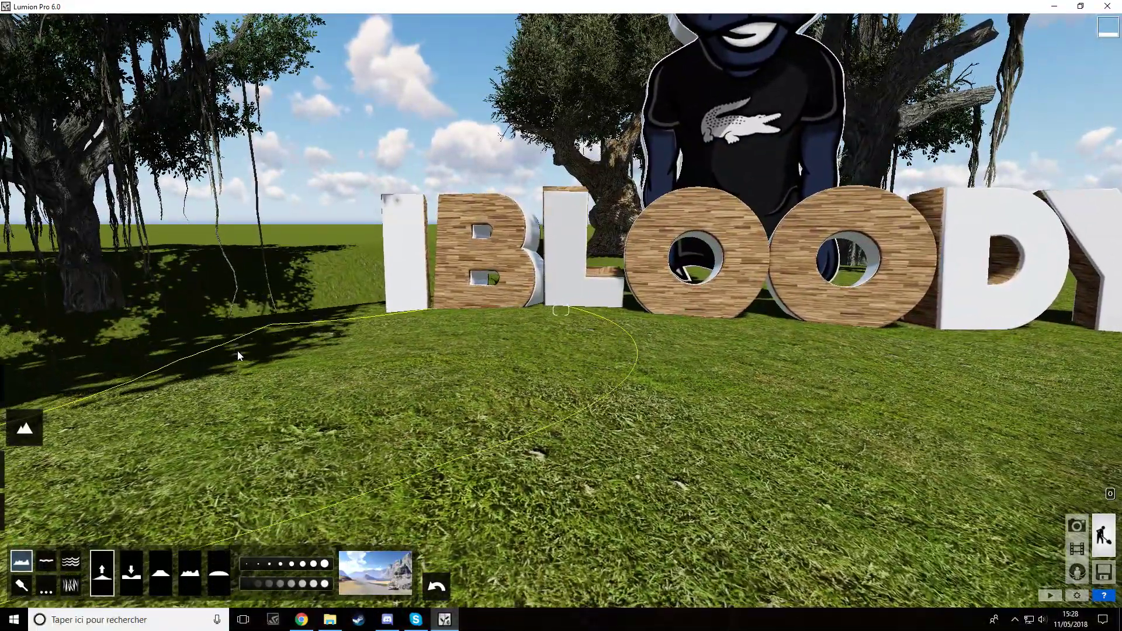
pyautogui.click(437, 586)
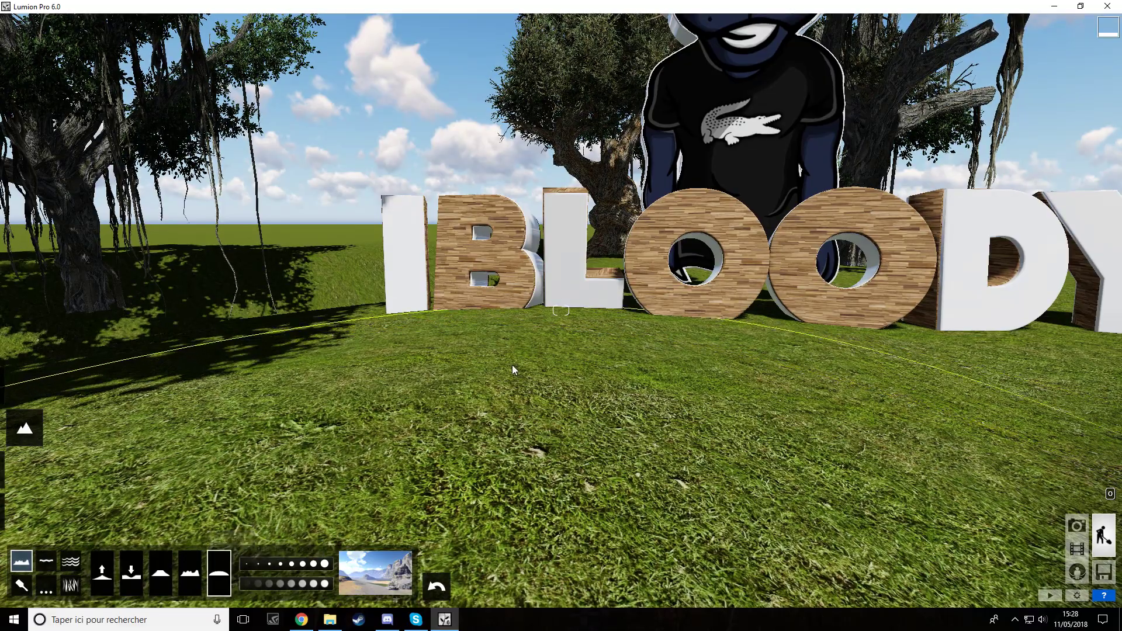
# Step: Smooth the ground along the base of the letters from the I to the second O
pyautogui.moveTo(514, 370); pyautogui.dragTo(605, 339)
pyautogui.moveTo(705, 332); pyautogui.dragTo(700, 337)
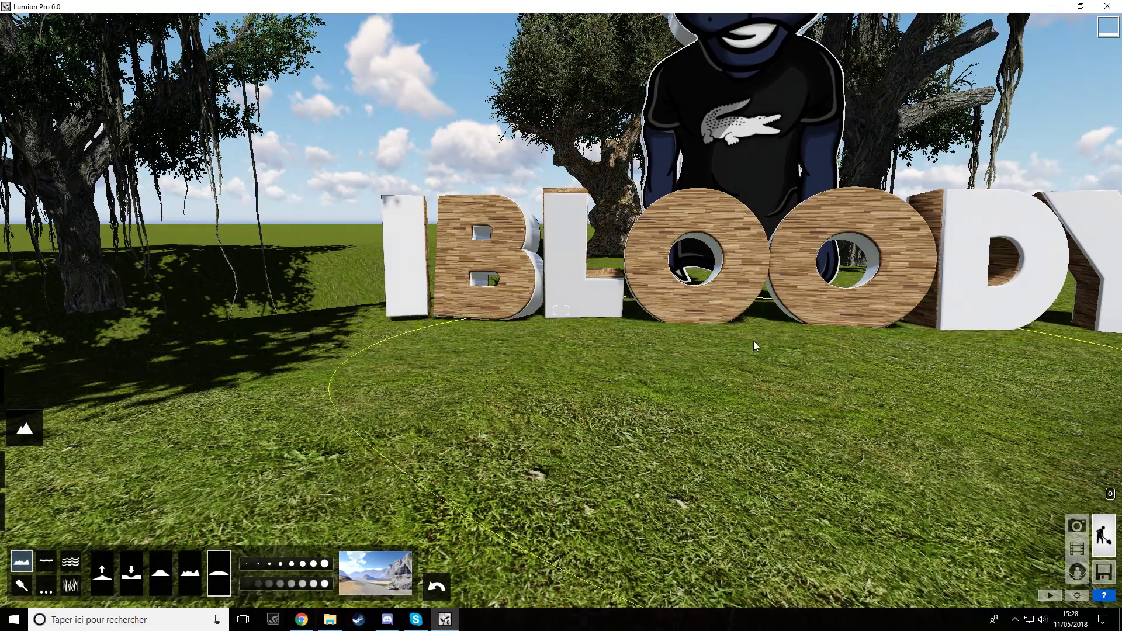
# Step: Choose the turquoise water type and place a water surface on the ground beside the front tree
pyautogui.press('s')
pyautogui.moveTo(847, 338); pyautogui.dragTo(372, 395, button='right')
pyautogui.press('s')
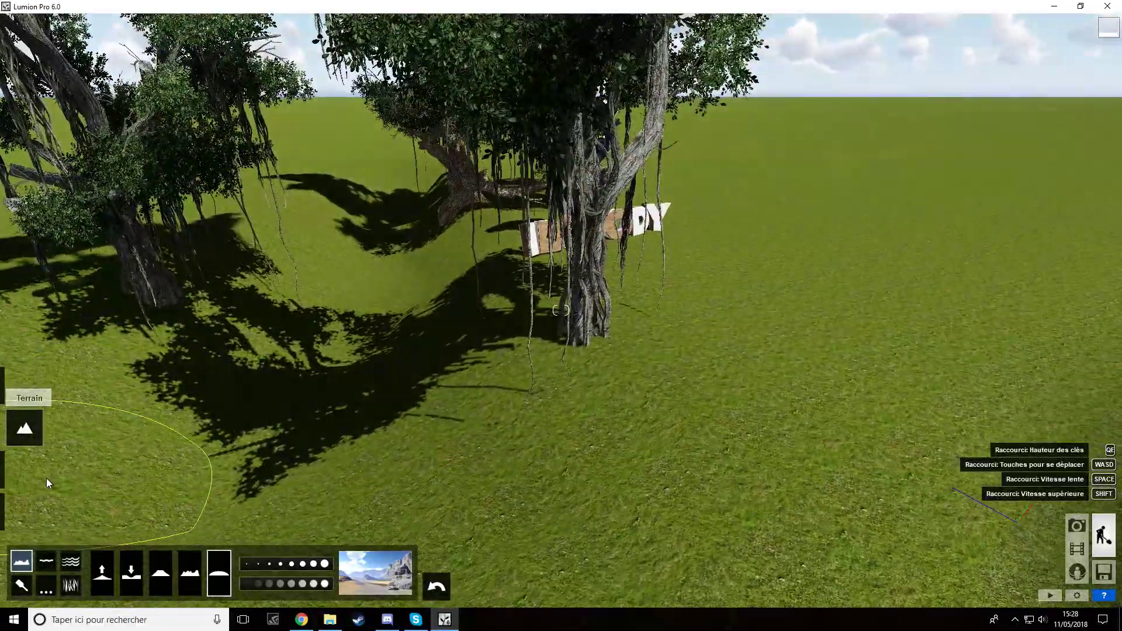
pyautogui.click(51, 567)
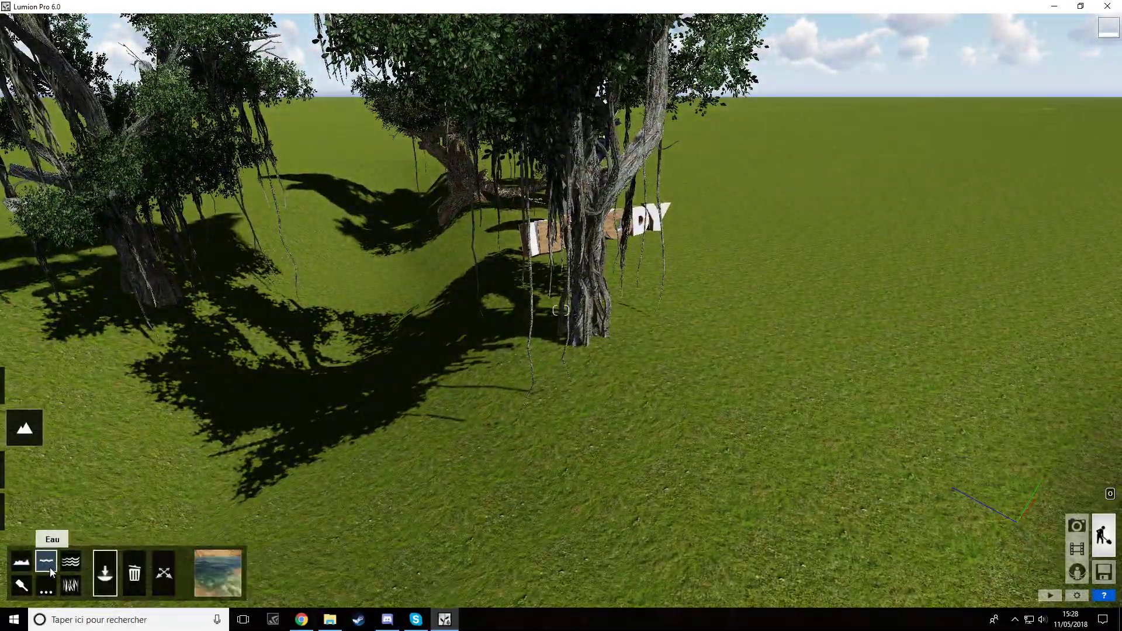
pyautogui.click(205, 567)
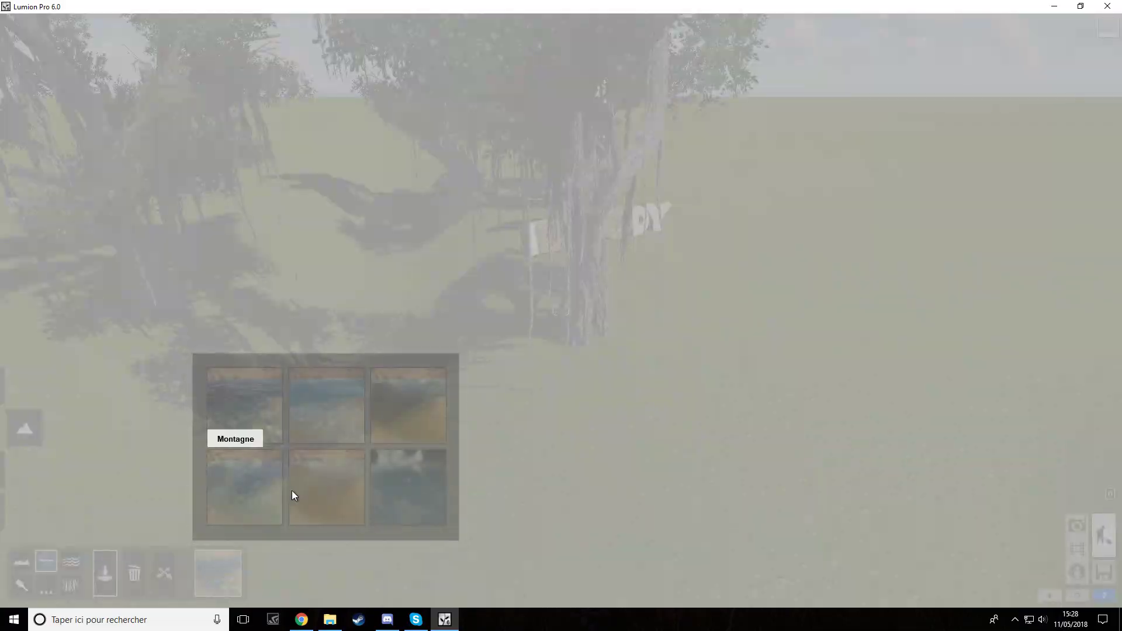
pyautogui.click(304, 397)
pyautogui.moveTo(364, 396); pyautogui.dragTo(638, 303, button='right')
pyautogui.click(667, 295)
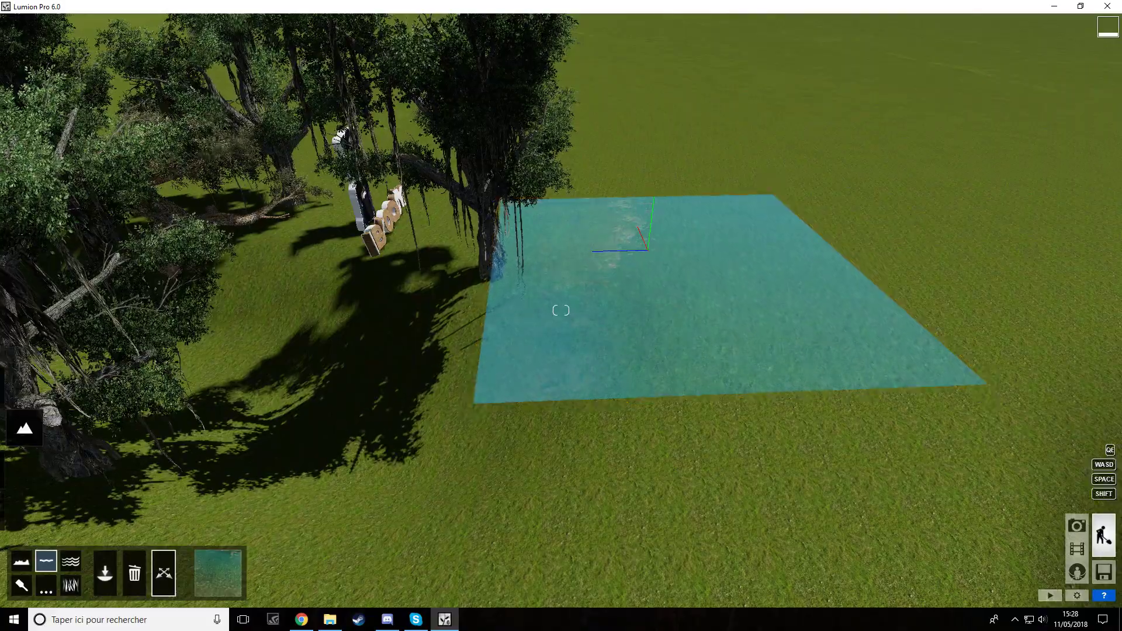
# Step: Stretch the corners of the water surface across the hollow so that it fills the channel between the trees
pyautogui.moveTo(231, 423); pyautogui.dragTo(328, 410, button='right')
pyautogui.moveTo(573, 275); pyautogui.dragTo(932, 203, button='right')
pyautogui.press('s')
pyautogui.moveTo(704, 306); pyautogui.dragTo(612, 243, button='right')
pyautogui.press('s')
pyautogui.moveTo(632, 279); pyautogui.dragTo(347, 420)
pyautogui.press('s')
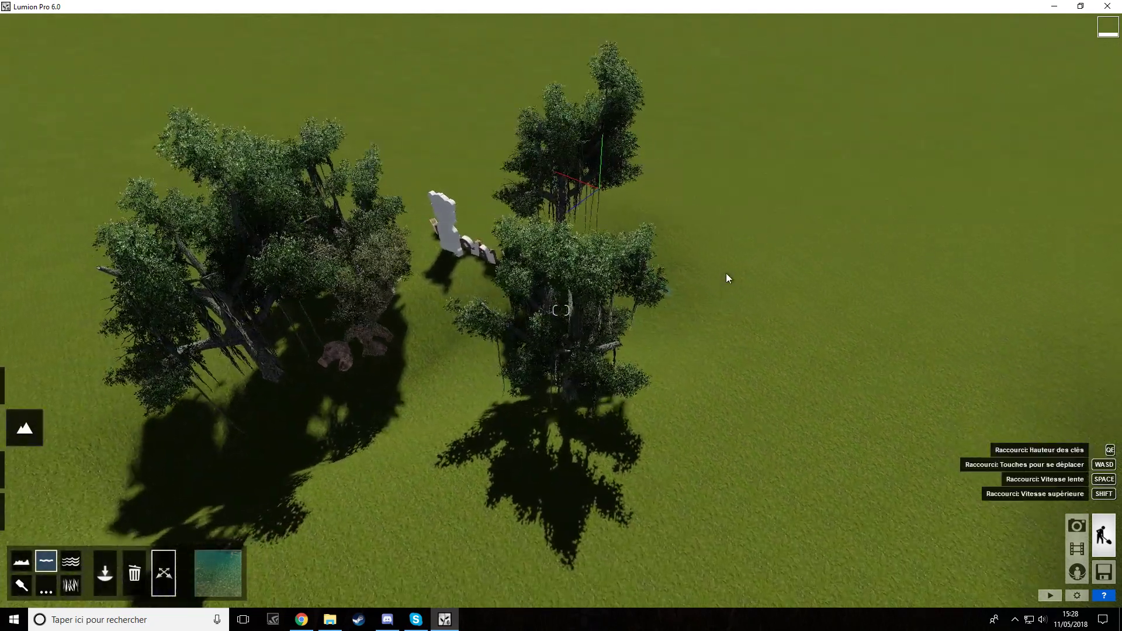
pyautogui.moveTo(654, 310); pyautogui.dragTo(401, 588)
pyautogui.moveTo(400, 588); pyautogui.dragTo(518, 419, button='right')
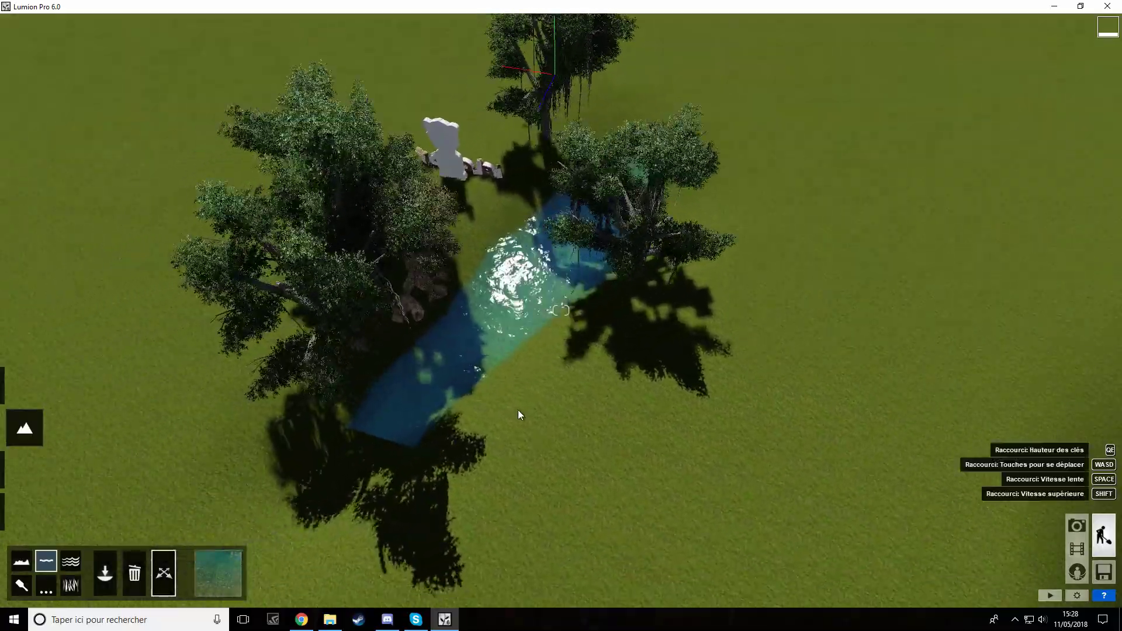
pyautogui.moveTo(335, 411); pyautogui.dragTo(90, 493)
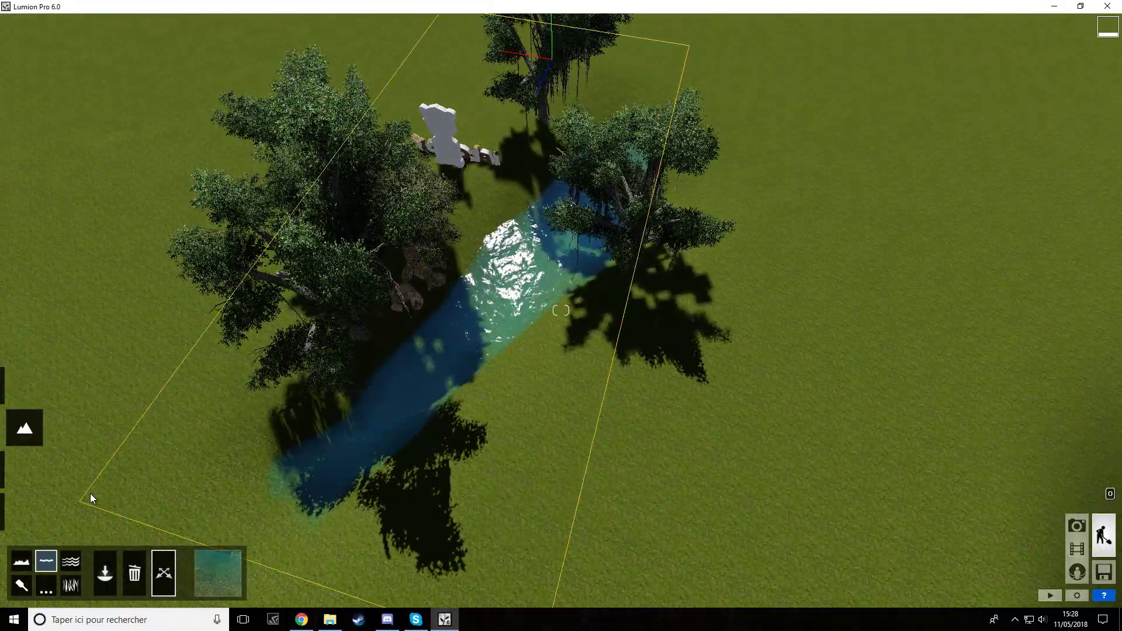
# Step: Extend the water surface beyond the tree on the far bank and raise its level slightly
pyautogui.press('w')
pyautogui.moveTo(411, 338); pyautogui.dragTo(513, 282, button='right')
pyautogui.press('d')
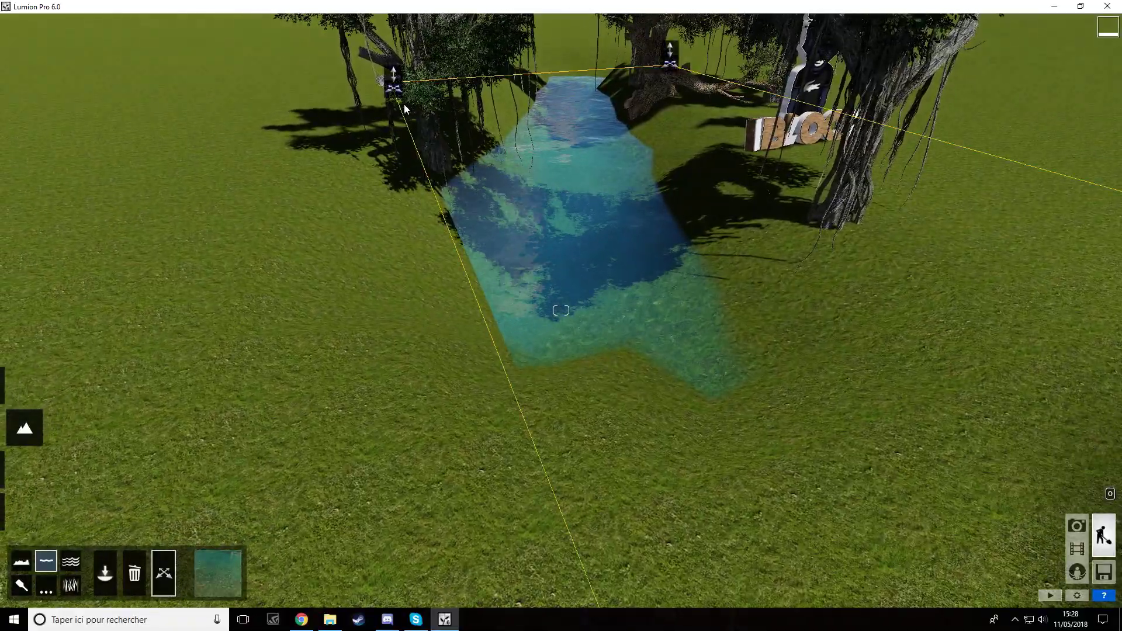
pyautogui.press('s')
pyautogui.press('w')
pyautogui.moveTo(503, 380); pyautogui.dragTo(268, 295, button='right')
pyautogui.press('s')
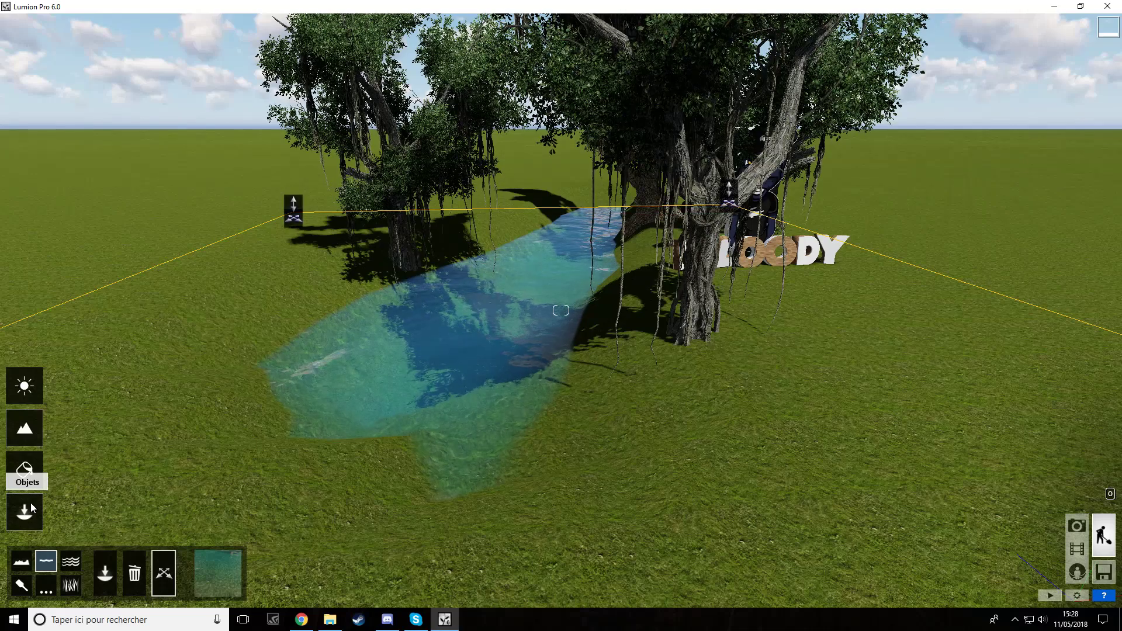
pyautogui.moveTo(293, 200); pyautogui.dragTo(293, 194)
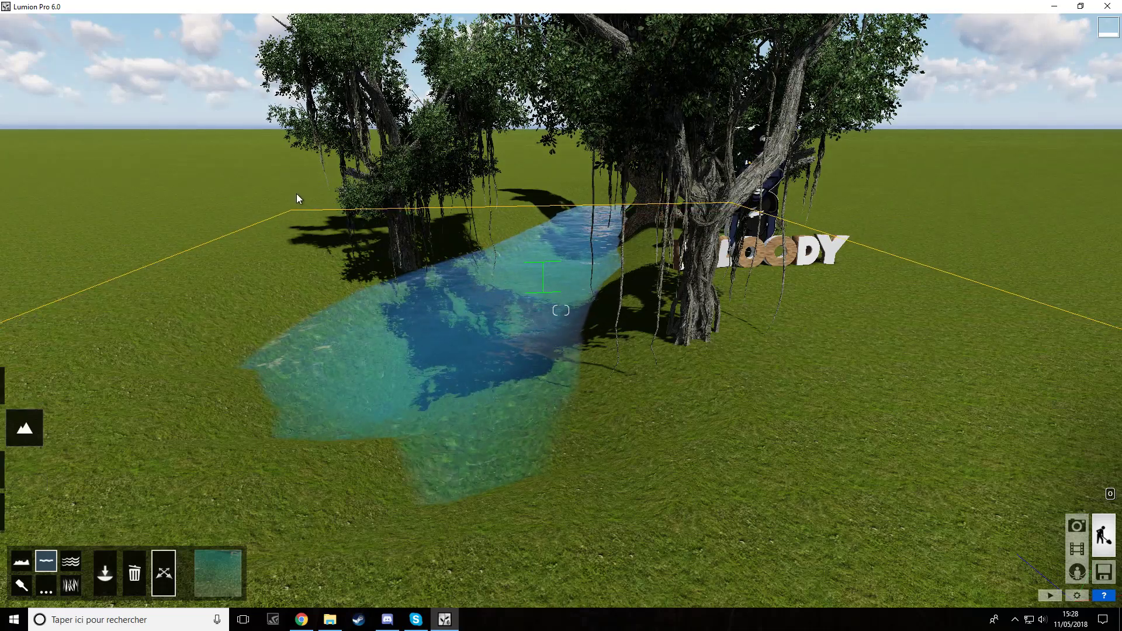
# Step: Lower the terrain at the front end of the water to extend the channel toward the foreground
pyautogui.click(28, 510)
pyautogui.click(24, 428)
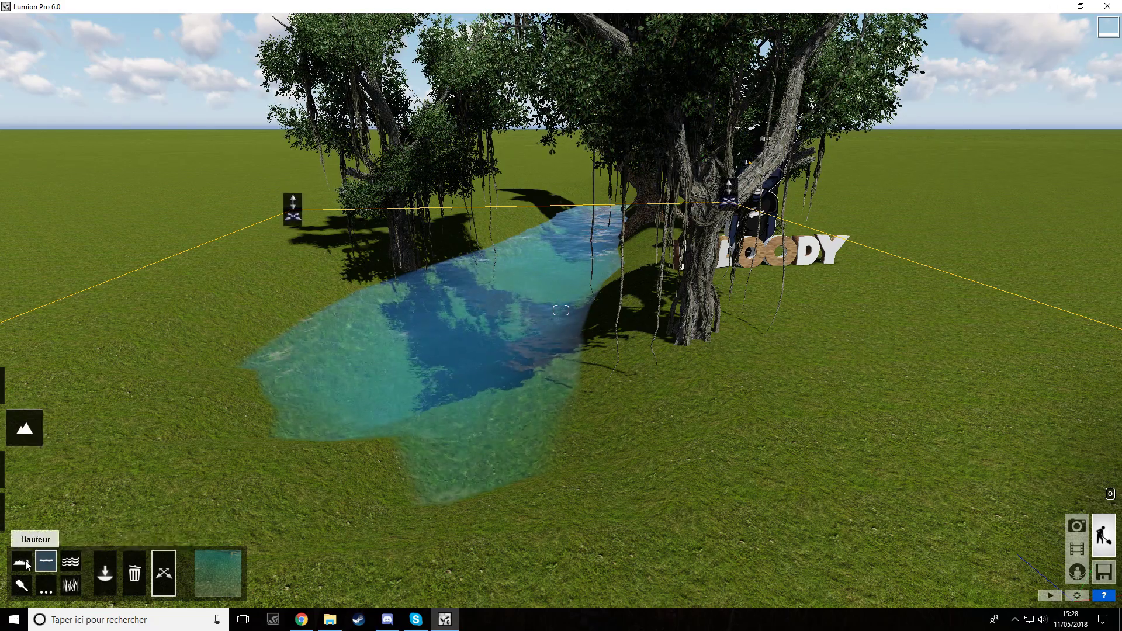
pyautogui.click(23, 563)
pyautogui.press('s')
pyautogui.moveTo(304, 526)
pyautogui.mouseDown(button='right')
pyautogui.moveTo(345, 515)
pyautogui.moveTo(491, 328)
pyautogui.mouseUp(button='right')
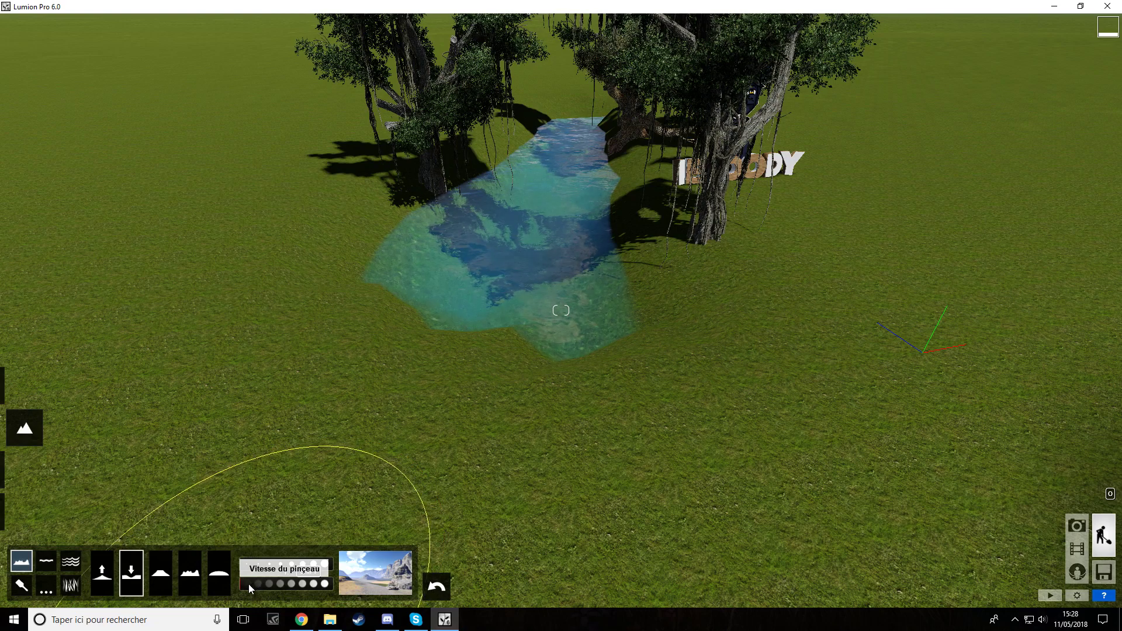
pyautogui.moveTo(501, 435)
pyautogui.mouseDown()
pyautogui.moveTo(440, 361)
pyautogui.moveTo(471, 344)
pyautogui.moveTo(451, 328)
pyautogui.moveTo(466, 314)
pyautogui.moveTo(580, 555)
pyautogui.moveTo(578, 496)
pyautogui.moveTo(491, 501)
pyautogui.moveTo(577, 401)
pyautogui.moveTo(472, 446)
pyautogui.moveTo(539, 248)
pyautogui.mouseUp()
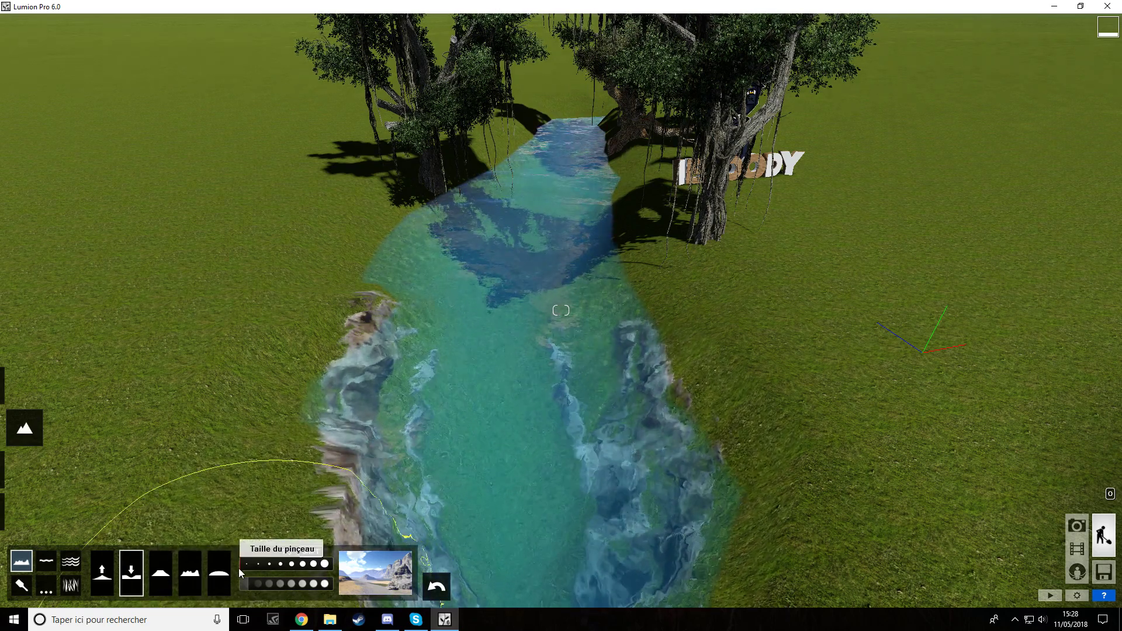
# Step: Smooth the rocky banks and bed of the newly dug channel
pyautogui.click(218, 573)
pyautogui.moveTo(556, 525)
pyautogui.mouseDown()
pyautogui.moveTo(564, 408)
pyautogui.moveTo(543, 364)
pyautogui.moveTo(416, 394)
pyautogui.moveTo(506, 439)
pyautogui.moveTo(402, 300)
pyautogui.moveTo(430, 367)
pyautogui.moveTo(400, 479)
pyautogui.mouseUp()
pyautogui.press('s')
pyautogui.moveTo(433, 413)
pyautogui.mouseDown(button='right')
pyautogui.moveTo(433, 281)
pyautogui.moveTo(433, 404)
pyautogui.mouseUp(button='right')
pyautogui.press('w')
pyautogui.moveTo(520, 365)
pyautogui.mouseDown()
pyautogui.moveTo(551, 434)
pyautogui.moveTo(438, 370)
pyautogui.mouseUp()
pyautogui.press('s')
pyautogui.moveTo(587, 556)
pyautogui.mouseDown(button='right')
pyautogui.moveTo(585, 540)
pyautogui.moveTo(541, 537)
pyautogui.mouseUp(button='right')
# Step: Raise the ground along the outer bank to narrow the river opposite the text
pyautogui.press('d')
pyautogui.press('a')
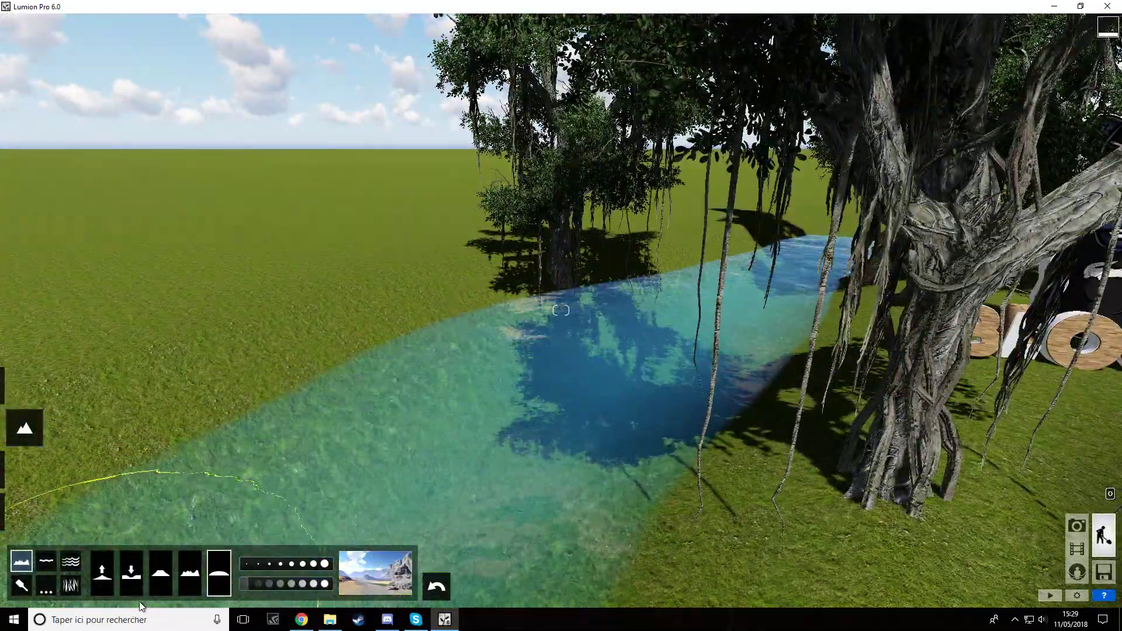
pyautogui.click(102, 569)
pyautogui.moveTo(445, 366); pyautogui.dragTo(556, 310)
pyautogui.press('s')
pyautogui.moveTo(555, 310); pyautogui.dragTo(549, 380, button='right')
pyautogui.moveTo(374, 307)
pyautogui.mouseDown()
pyautogui.moveTo(308, 378)
pyautogui.moveTo(636, 230)
pyautogui.mouseUp()
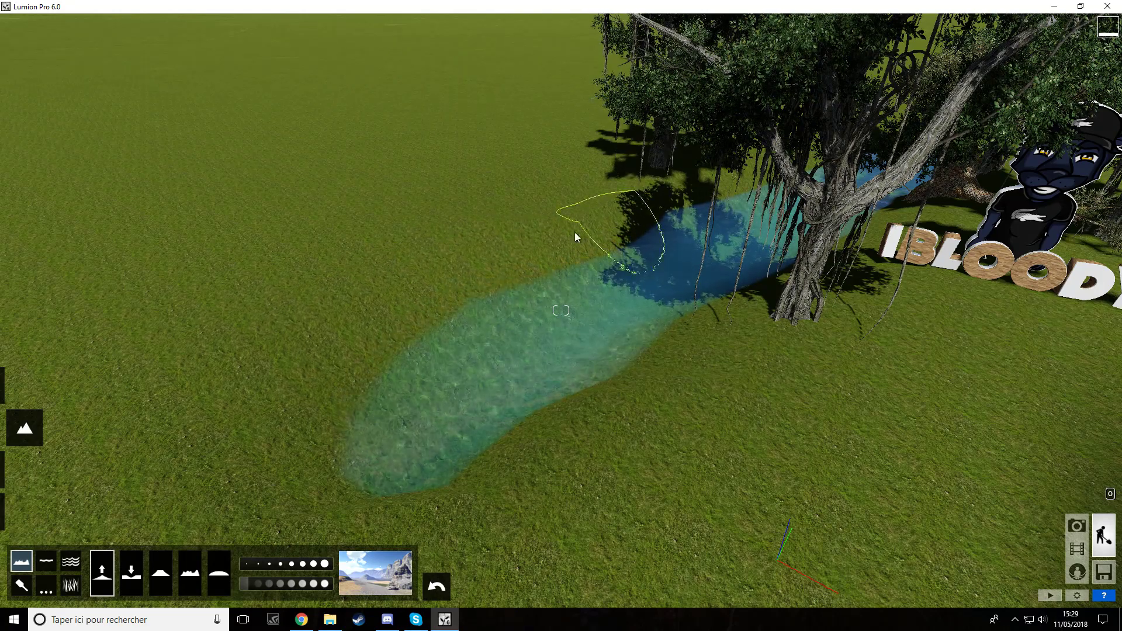
# Step: Smooth the raised riverbank next to the tree's shadow
pyautogui.click(219, 573)
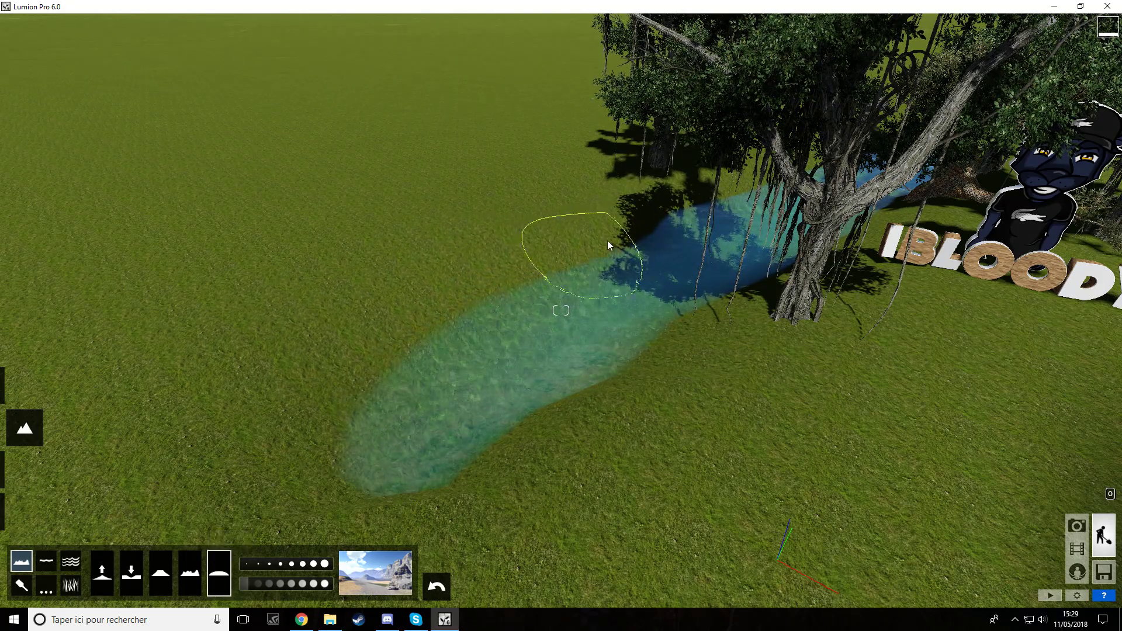
pyautogui.moveTo(592, 257); pyautogui.dragTo(596, 238, button='right')
pyautogui.press('w')
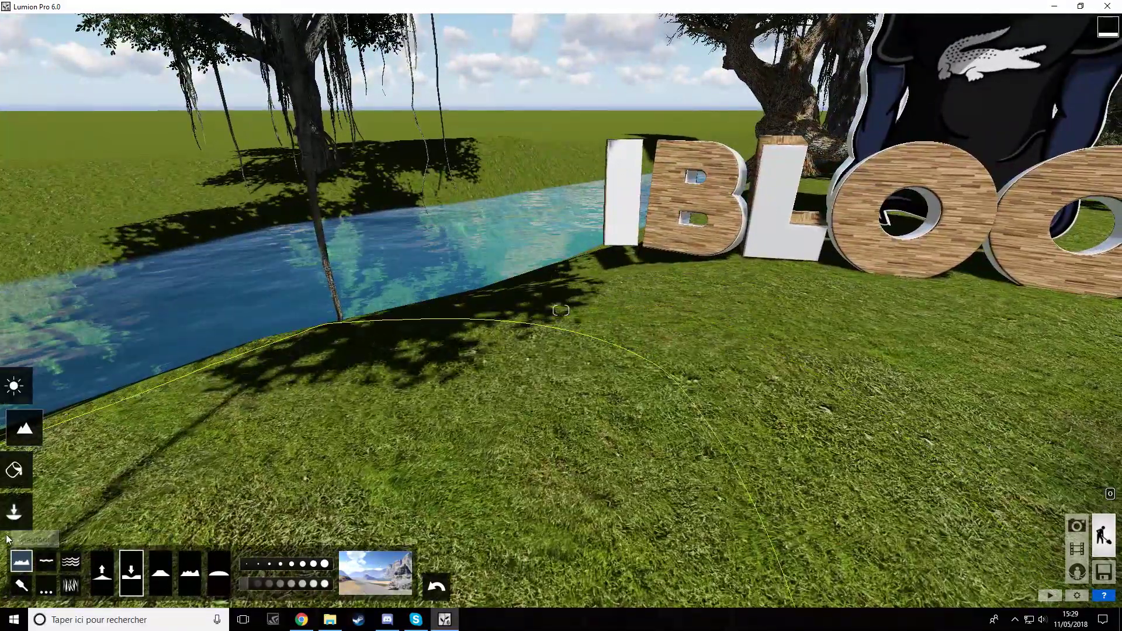
# Step: Rotate the mascot model standing behind the IBLOODY text
pyautogui.click(21, 513)
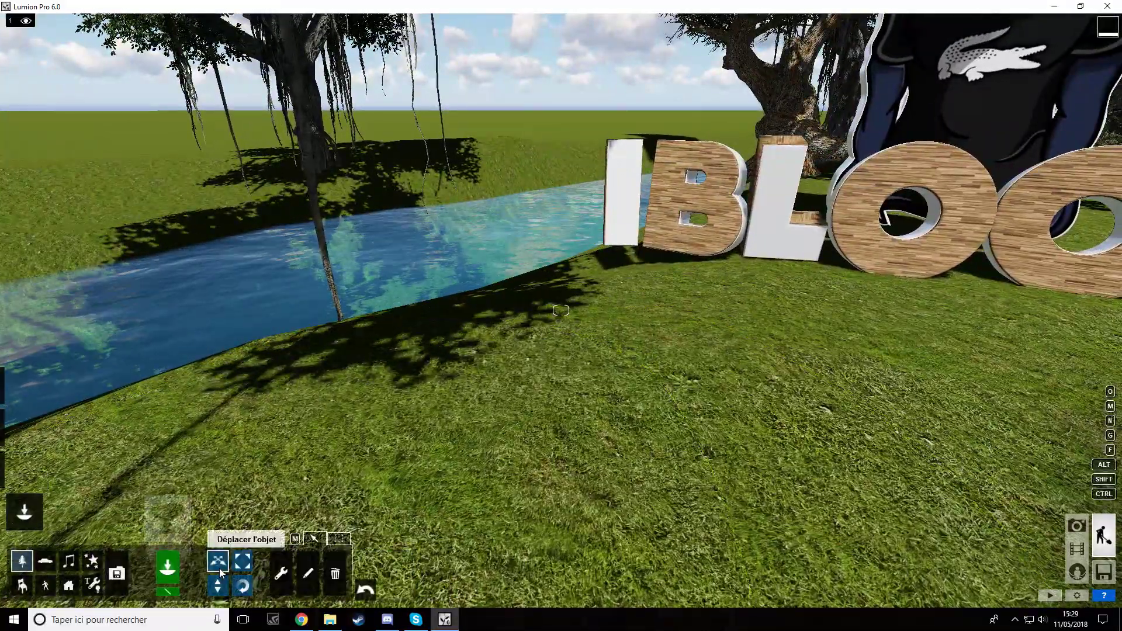
pyautogui.click(242, 586)
pyautogui.click(117, 573)
pyautogui.moveTo(351, 409); pyautogui.dragTo(351, 421, button='right')
pyautogui.press('d')
pyautogui.moveTo(526, 315); pyautogui.dragTo(527, 339, button='right')
pyautogui.press('s')
pyautogui.moveTo(654, 235); pyautogui.dragTo(670, 266)
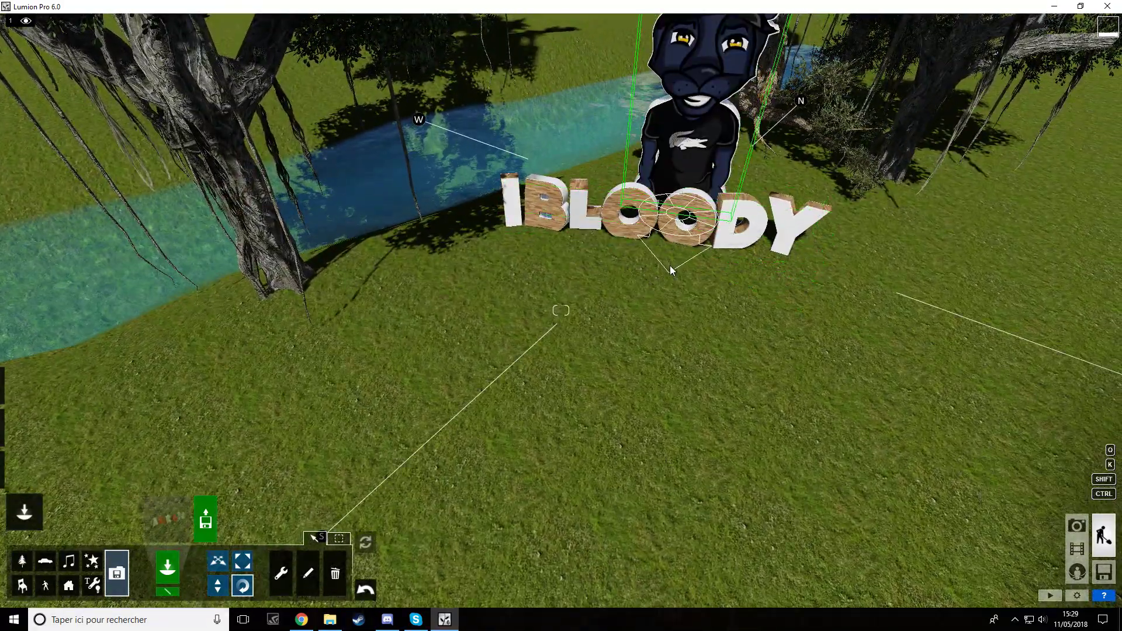
# Step: Move the IBLOODY text toward the foreground and bring the mascot close behind its centre
pyautogui.click(218, 561)
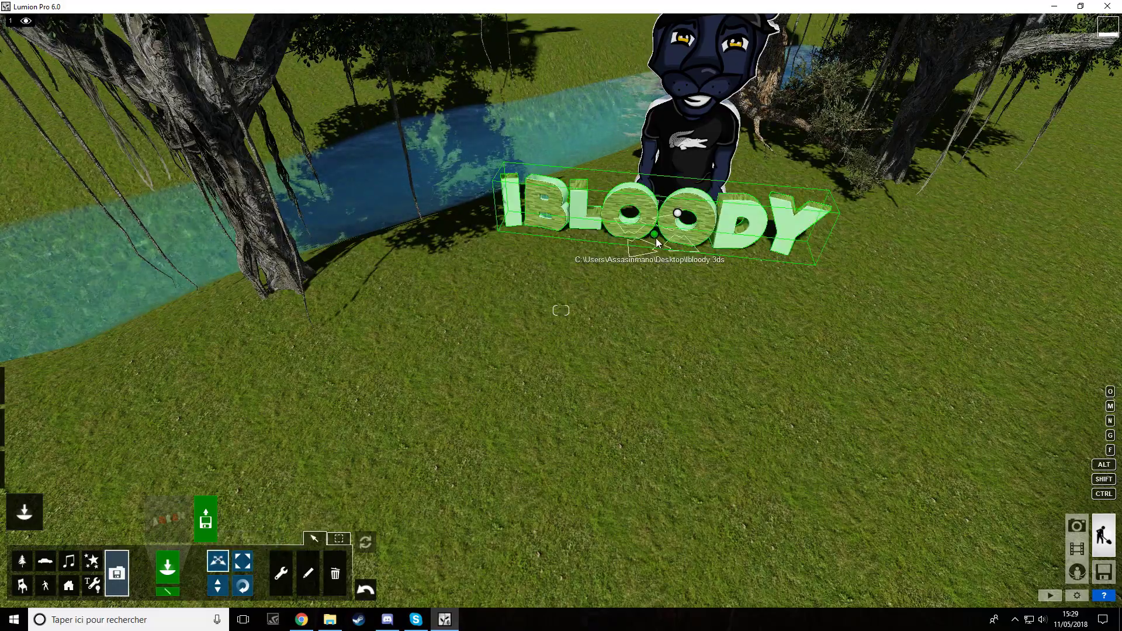
pyautogui.moveTo(657, 242); pyautogui.dragTo(608, 273)
pyautogui.press('w')
pyautogui.moveTo(607, 273); pyautogui.dragTo(706, 157, button='right')
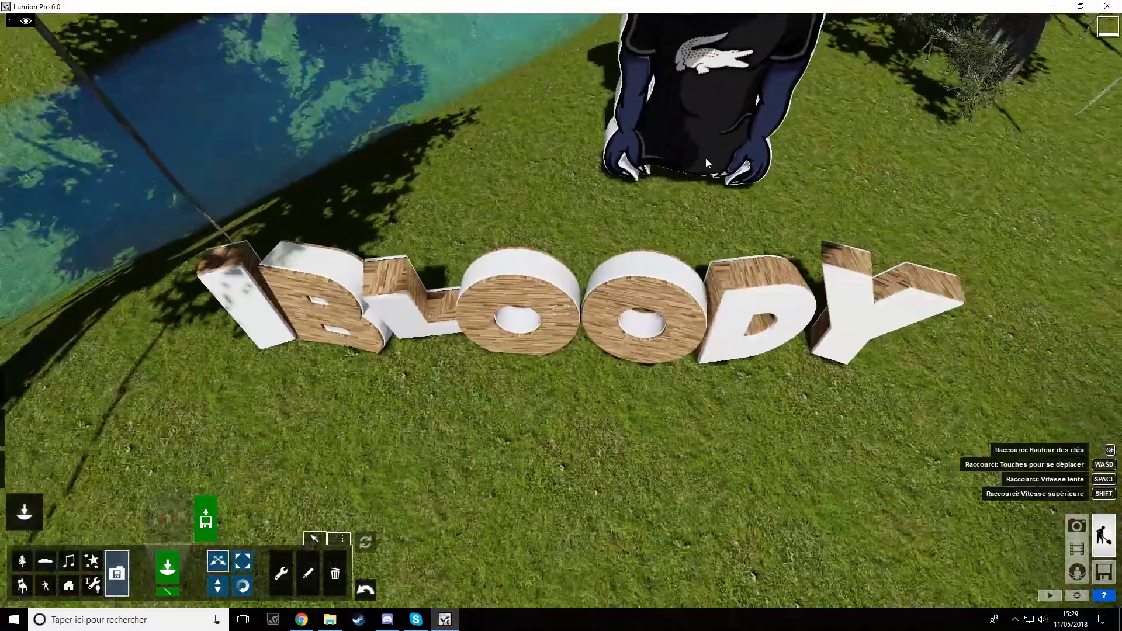
pyautogui.moveTo(685, 142); pyautogui.dragTo(587, 211)
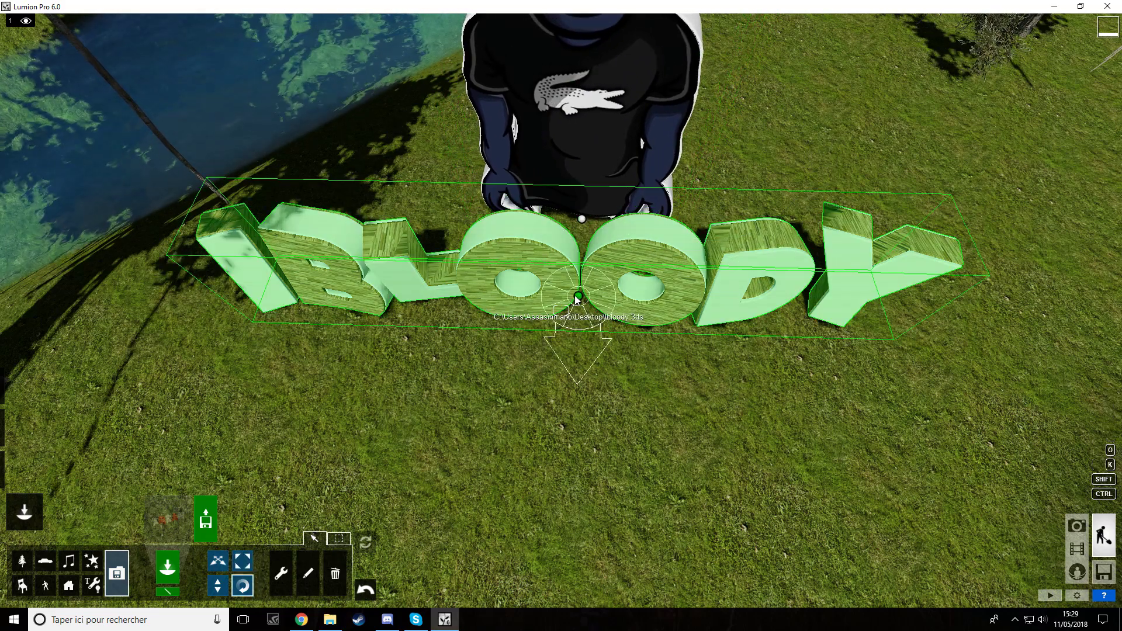
# Step: Rotate the IBLOODY text to line up squarely in front of the mascot
pyautogui.moveTo(587, 217); pyautogui.dragTo(577, 292)
pyautogui.moveTo(577, 292); pyautogui.dragTo(309, 380, button='right')
pyautogui.scroll(-5, 308, 380)
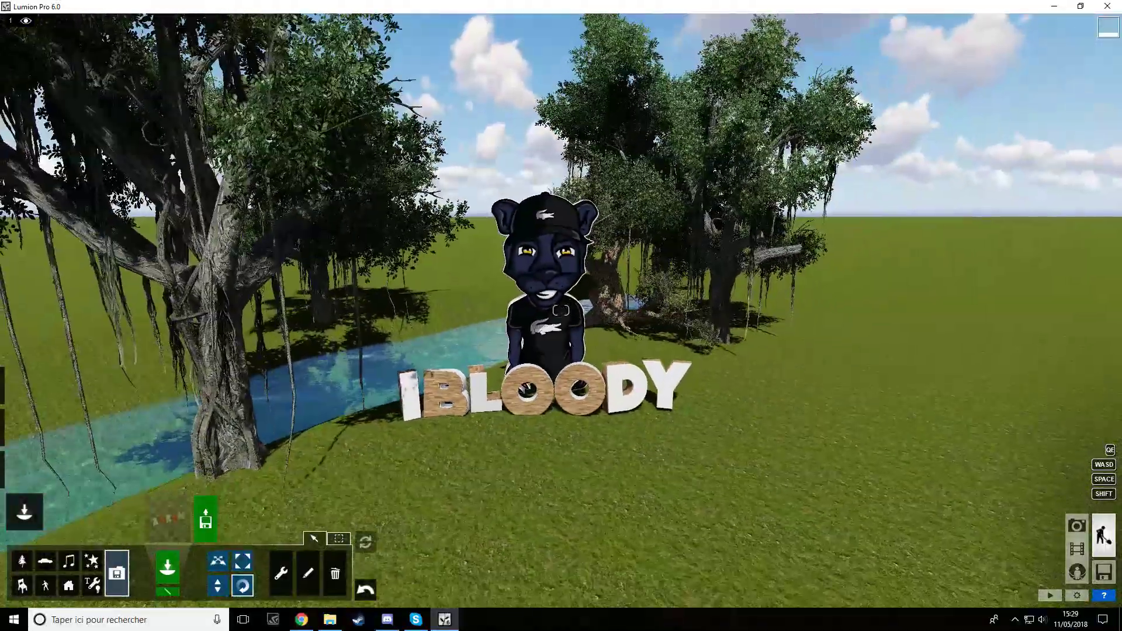
pyautogui.scroll(3, 308, 380)
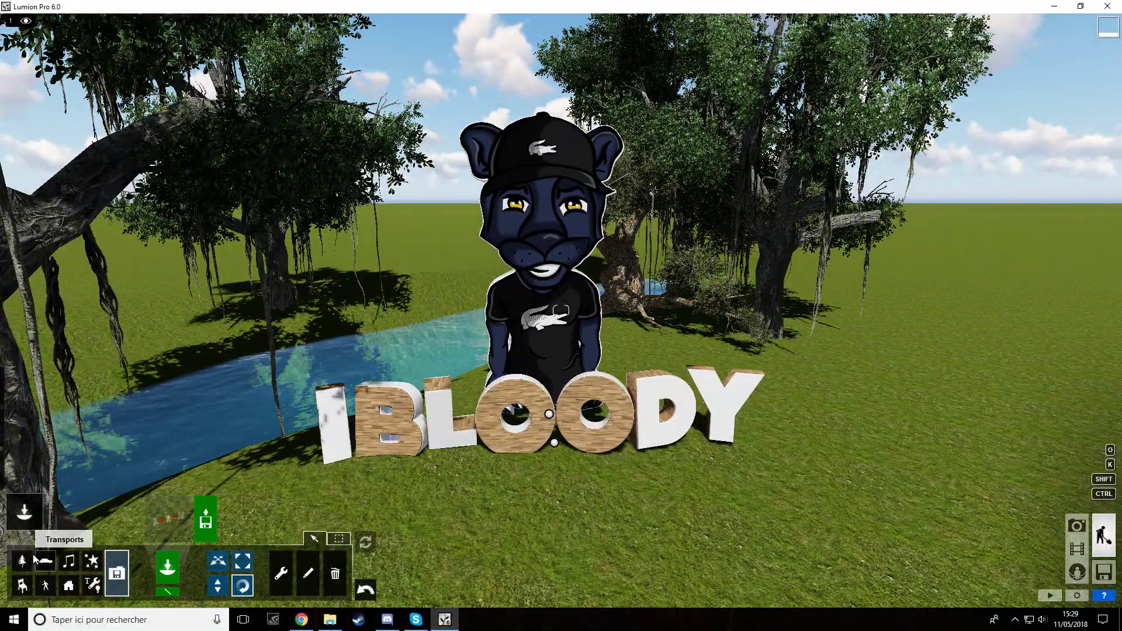
# Step: Reposition the trees behind and beside the mascot, including the one on the far riverbank, to frame the text
pyautogui.moveTo(762, 341); pyautogui.dragTo(724, 354)
pyautogui.moveTo(619, 330); pyautogui.dragTo(638, 350)
pyautogui.moveTo(784, 408); pyautogui.dragTo(895, 406)
pyautogui.moveTo(683, 287); pyautogui.dragTo(703, 308)
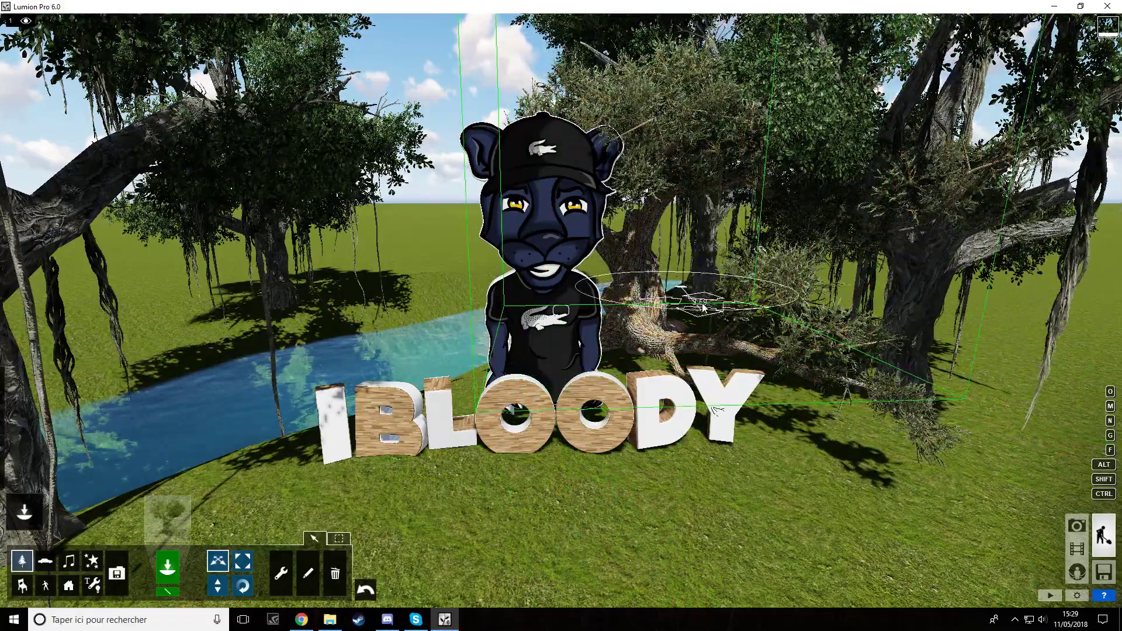
pyautogui.moveTo(283, 308); pyautogui.dragTo(319, 308)
# Step: Rotate the gnarled tree behind the mascot to turn its long low branch
pyautogui.press('s')
pyautogui.moveTo(318, 308); pyautogui.dragTo(295, 336, button='right')
pyautogui.moveTo(351, 414)
pyautogui.mouseDown()
pyautogui.moveTo(397, 405)
pyautogui.moveTo(354, 414)
pyautogui.mouseUp()
pyautogui.moveTo(342, 421); pyautogui.dragTo(359, 419, button='right')
pyautogui.press('w')
pyautogui.click(250, 589)
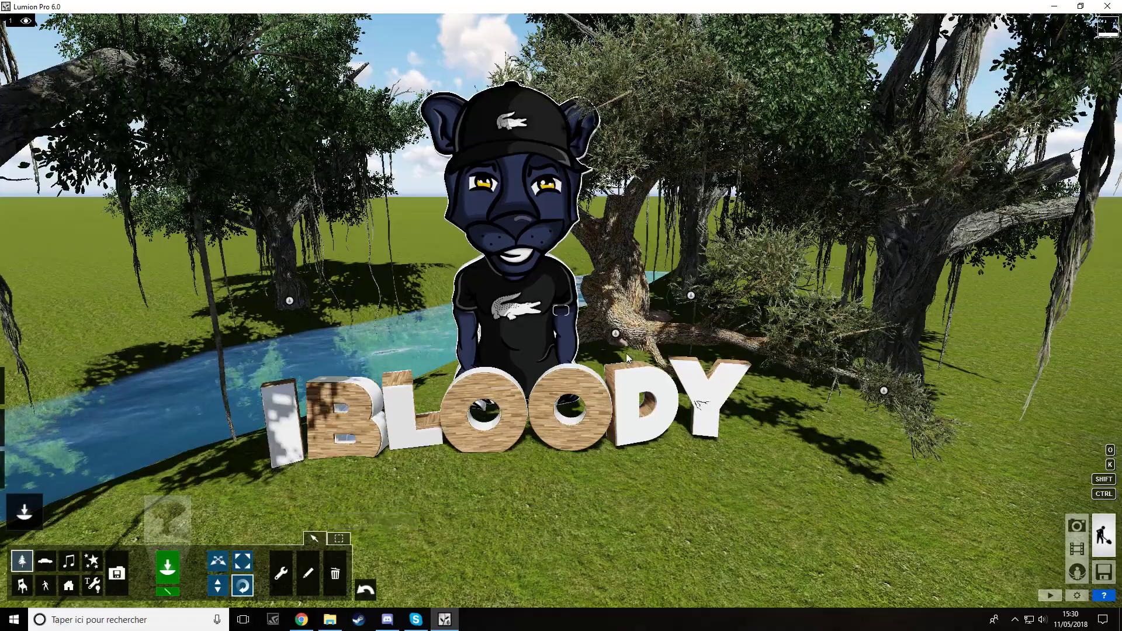
pyautogui.moveTo(619, 335); pyautogui.dragTo(646, 316)
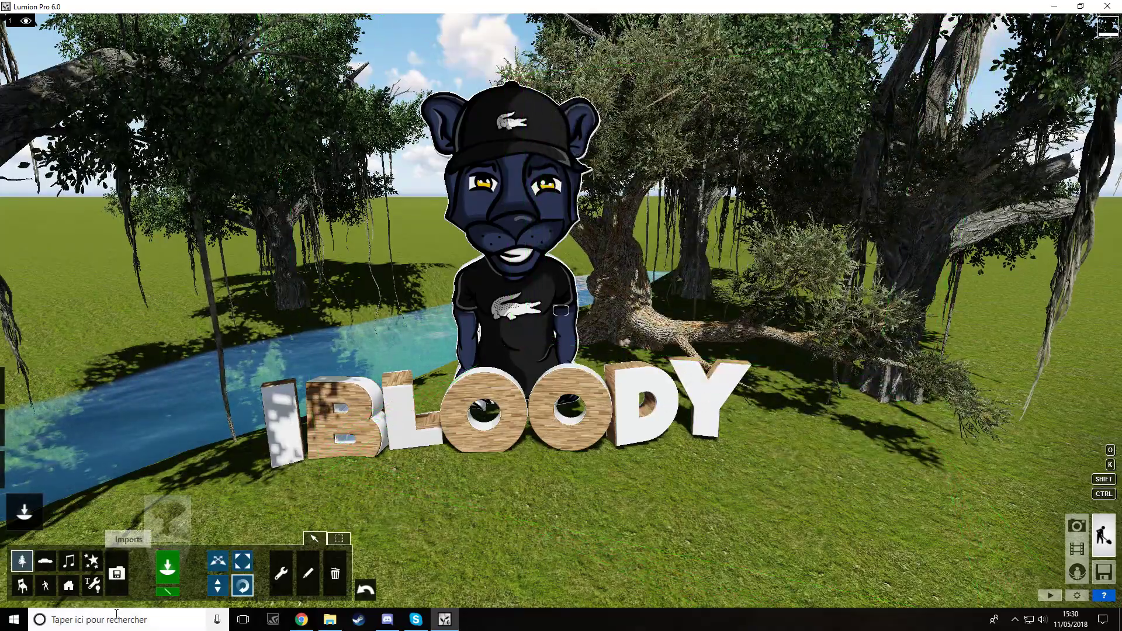
# Step: Browse the nature library for a large tree and place an AfricanBaobab_RT on the grass in front of the text's Y end
pyautogui.click(167, 519)
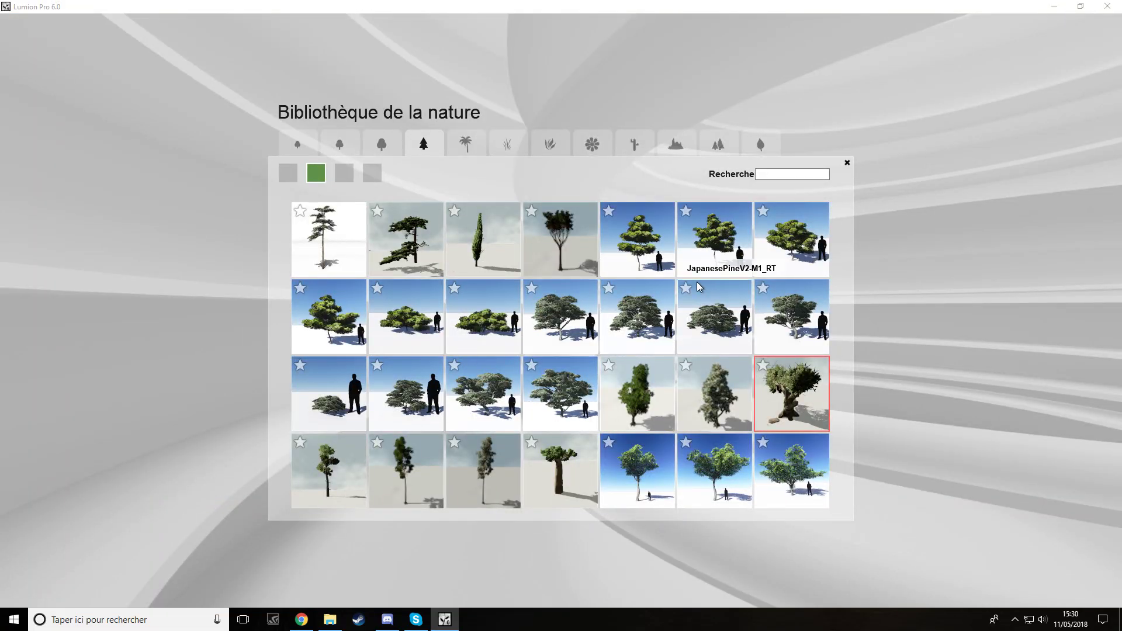
pyautogui.click(344, 173)
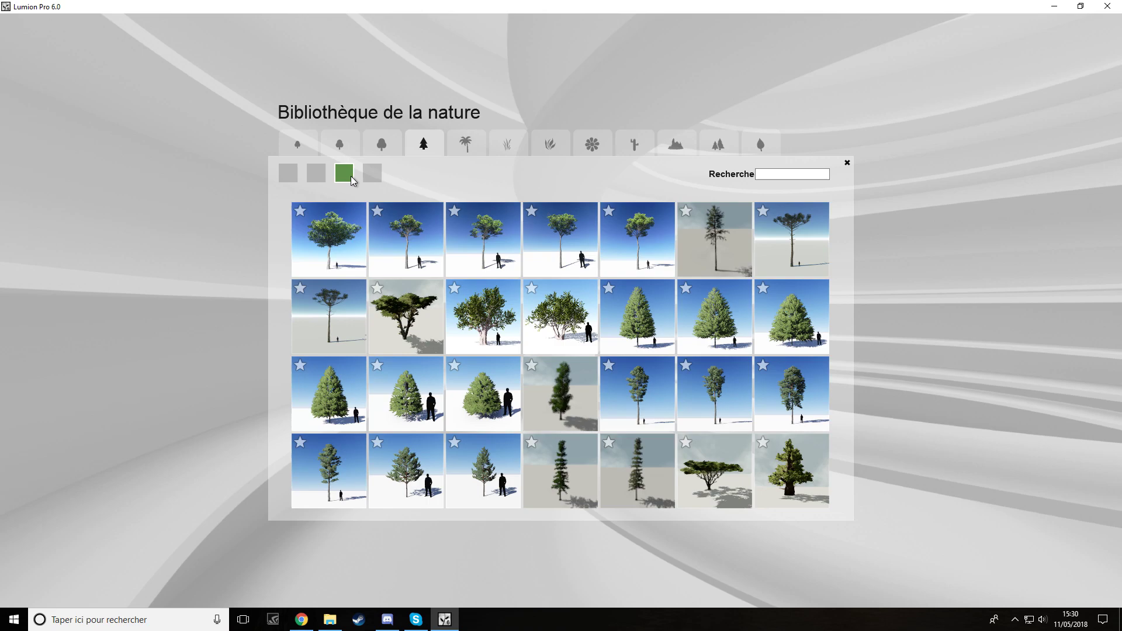
pyautogui.click(372, 176)
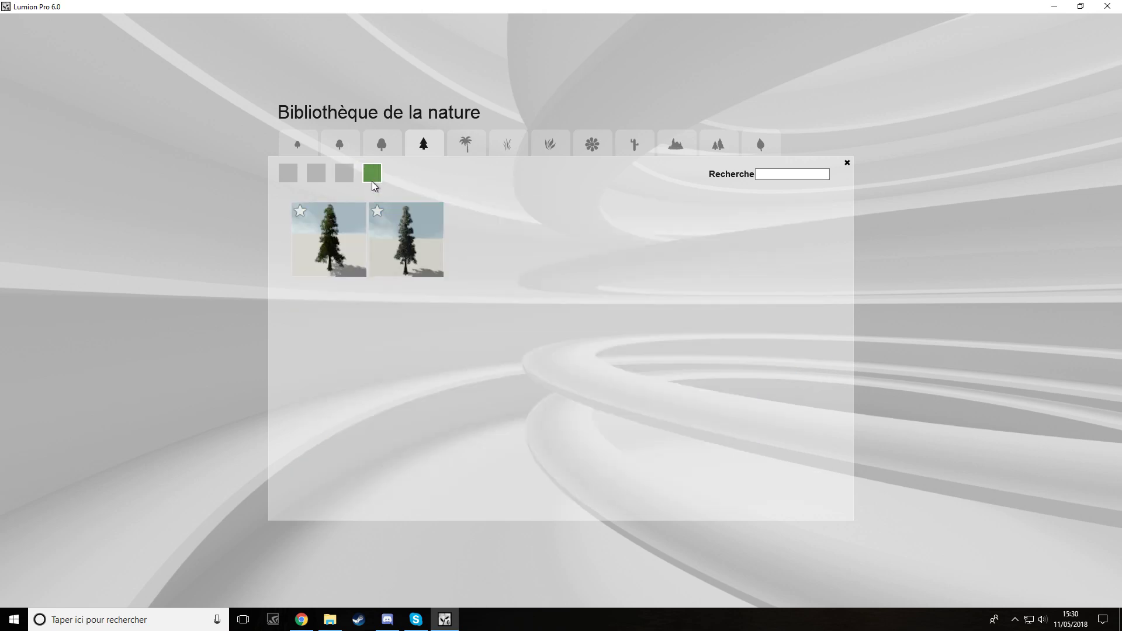
pyautogui.click(316, 175)
pyautogui.click(290, 175)
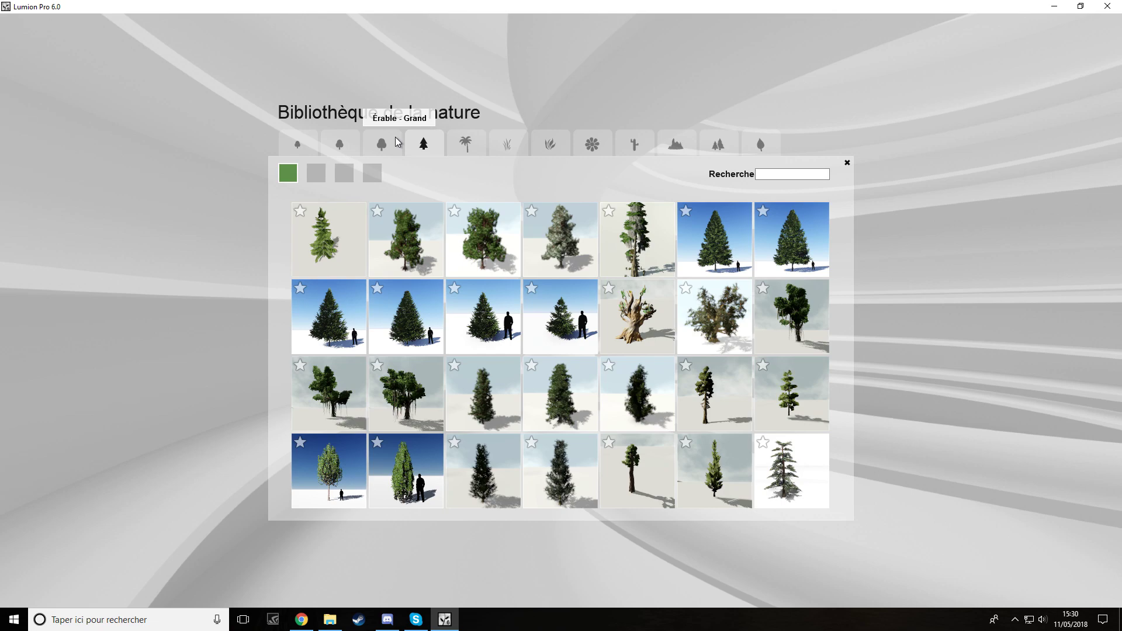
pyautogui.click(382, 145)
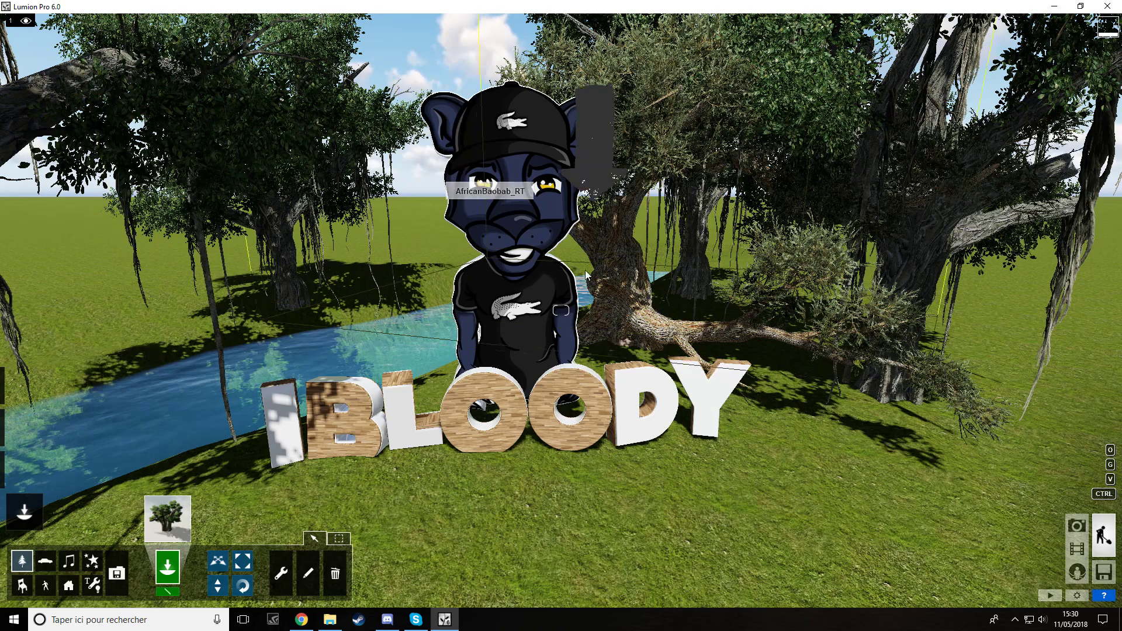
pyautogui.moveTo(670, 248); pyautogui.dragTo(696, 351, button='right')
pyautogui.press('s')
pyautogui.click(801, 375)
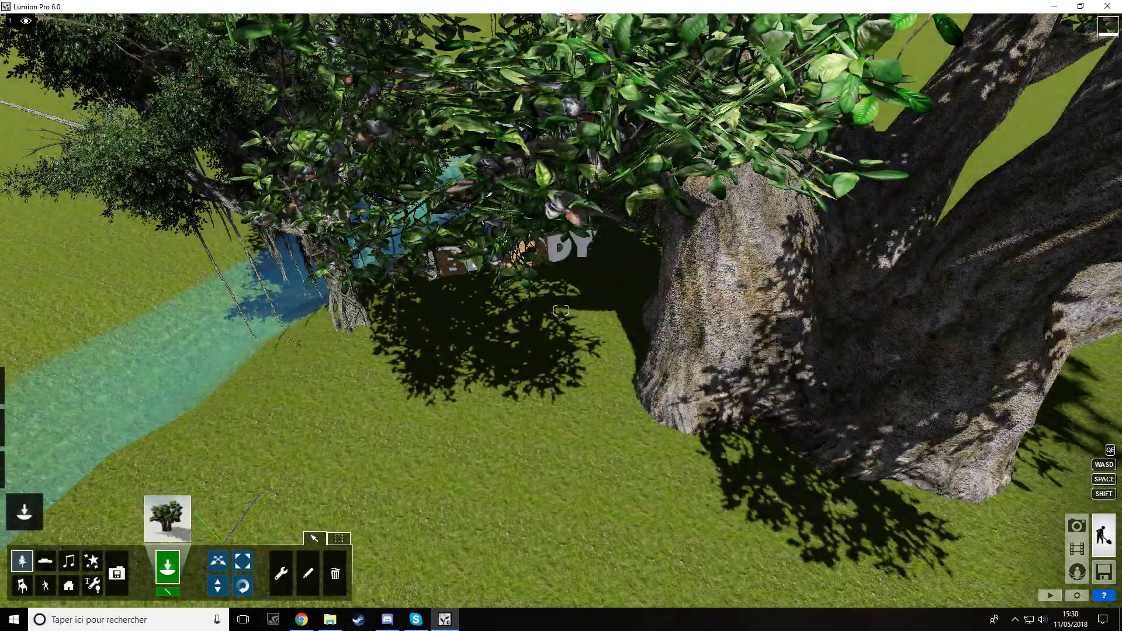
# Step: Choose AfricanBaobab3_RT from the large trees and place it on the far riverbank
pyautogui.press('s')
pyautogui.press('a')
pyautogui.click(169, 523)
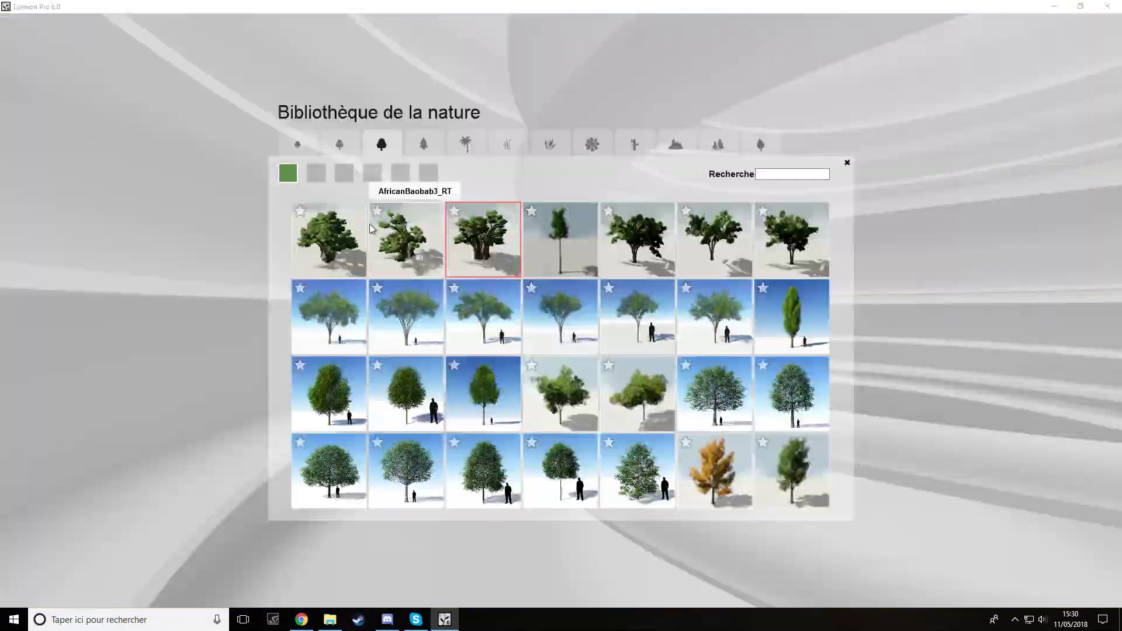
pyautogui.click(400, 241)
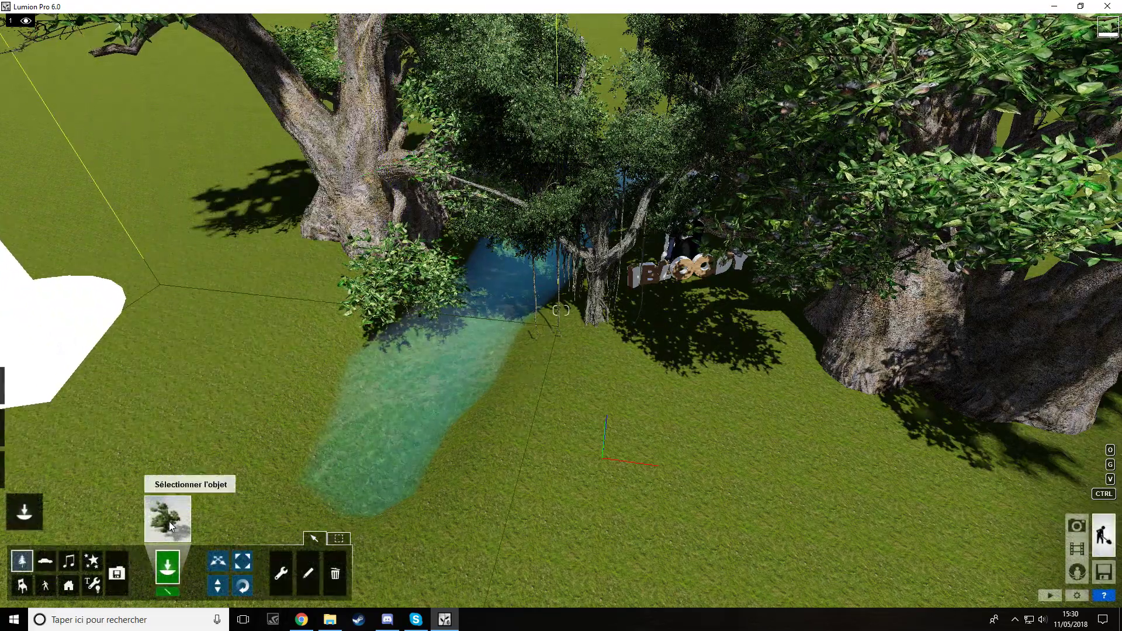
# Step: Place an AfricanBaobab2_RT tree on the far riverbank beside the other baobab and adjust its scale
pyautogui.click(170, 521)
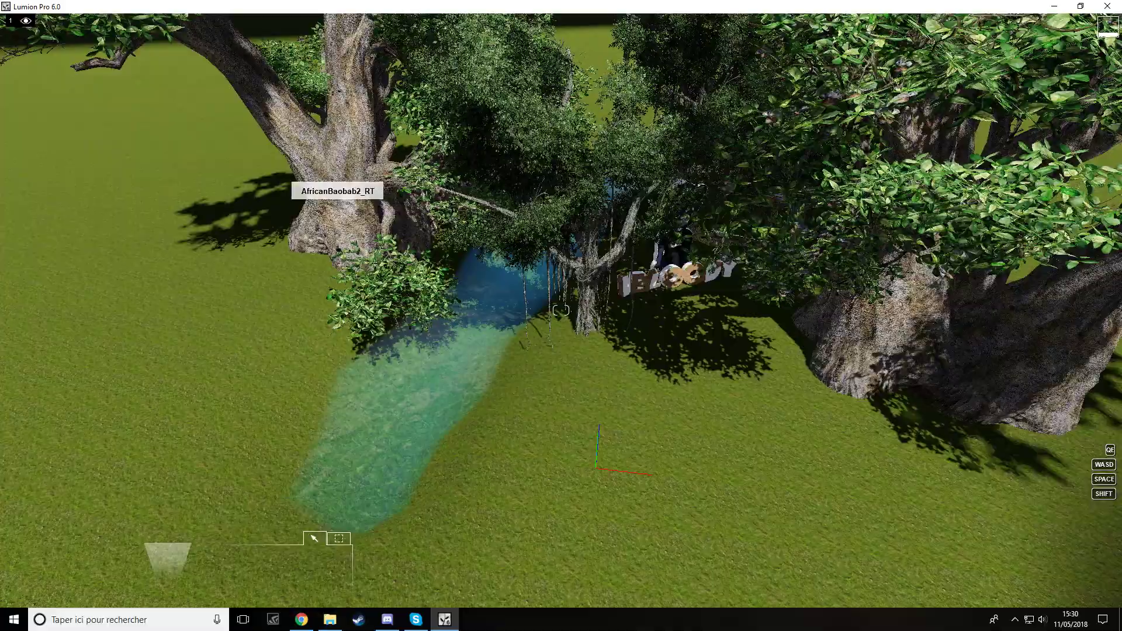
pyautogui.press('w')
pyautogui.moveTo(543, 254); pyautogui.dragTo(571, 269, button='right')
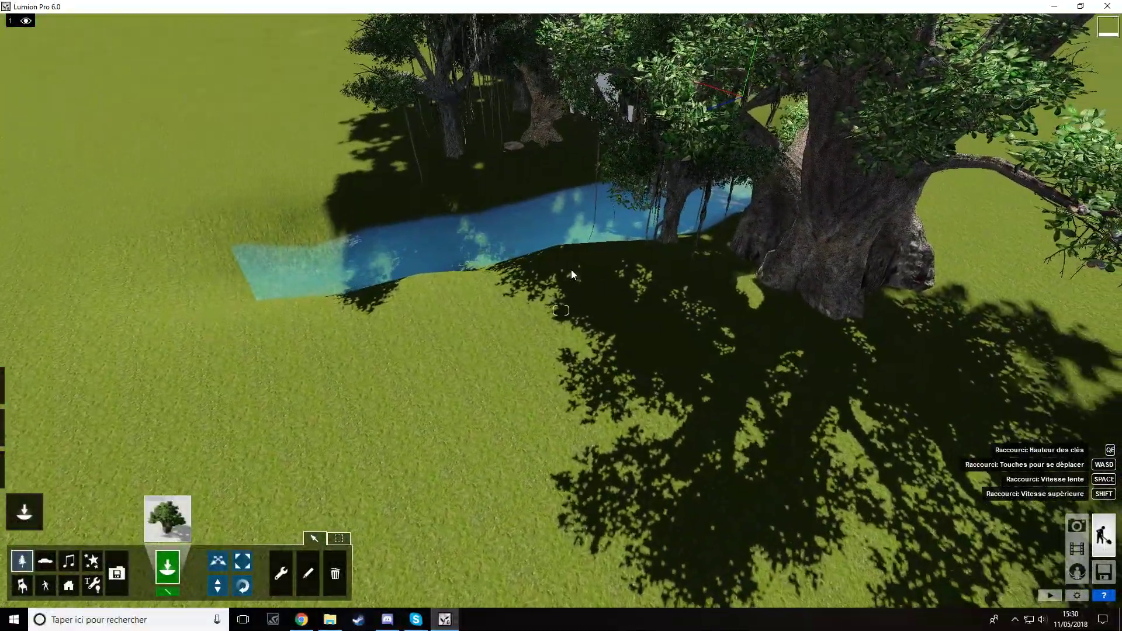
pyautogui.click(497, 323)
pyautogui.click(236, 561)
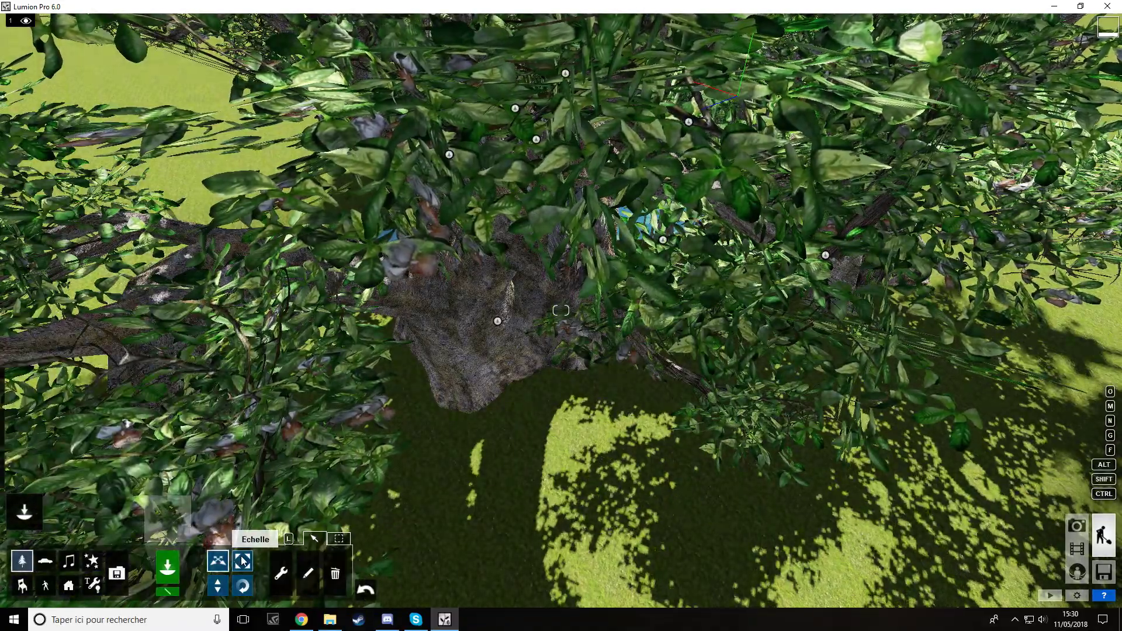
pyautogui.moveTo(501, 325); pyautogui.dragTo(496, 334)
pyautogui.moveTo(669, 300); pyautogui.dragTo(832, 267)
# Step: Rescale and rotate the foreground baobab near the text's Y end, and shift it away from the text
pyautogui.press('w')
pyautogui.moveTo(830, 265); pyautogui.dragTo(735, 366, button='right')
pyautogui.press('s')
pyautogui.moveTo(736, 367); pyautogui.dragTo(733, 388)
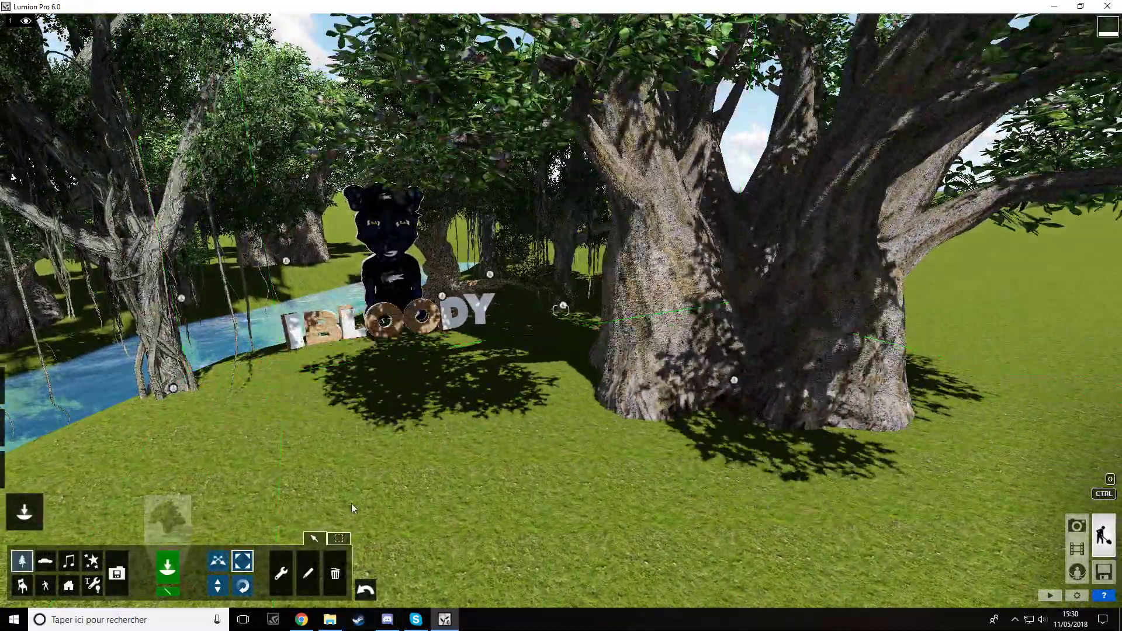
pyautogui.click(242, 586)
pyautogui.moveTo(735, 386); pyautogui.dragTo(774, 354)
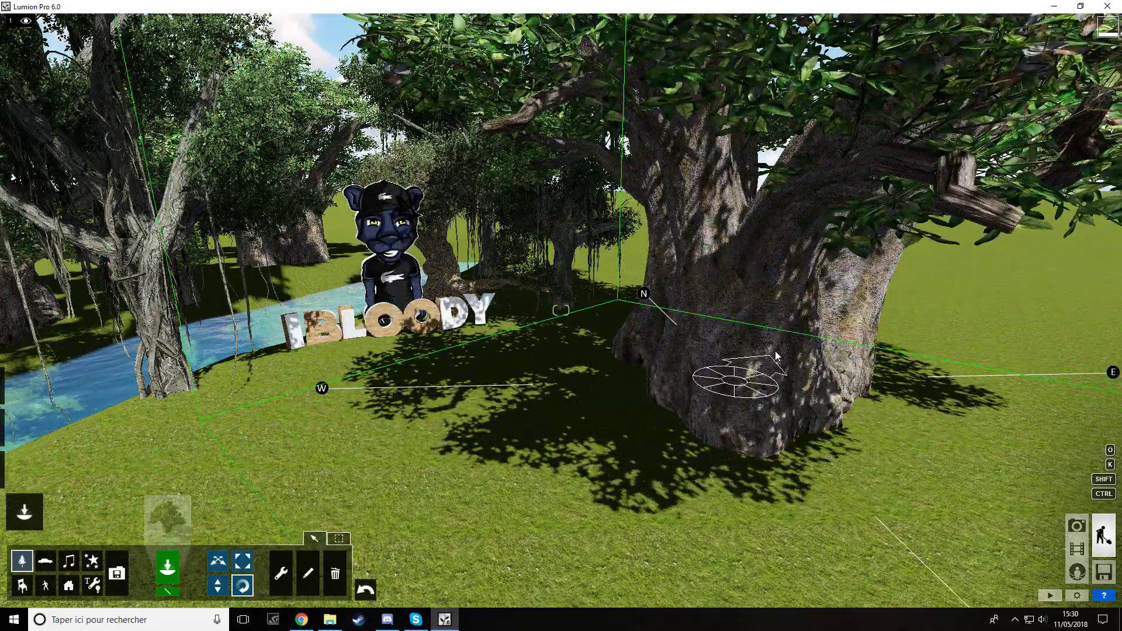
pyautogui.moveTo(734, 380); pyautogui.dragTo(782, 371)
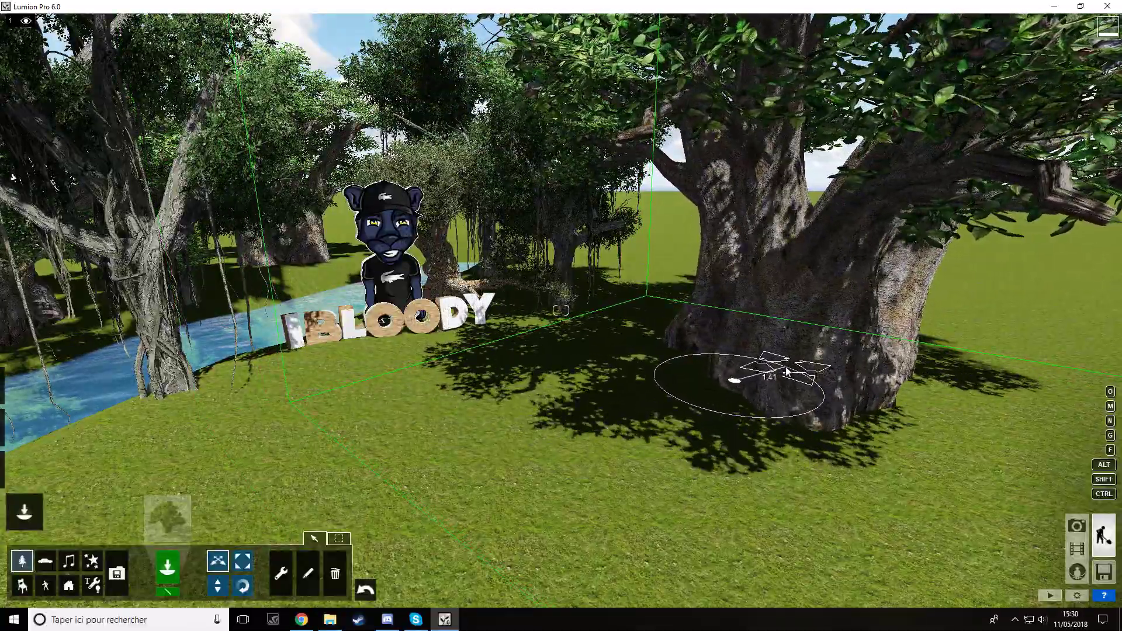
# Step: Move the two large baobabs on the far riverbank to better positions along the water
pyautogui.moveTo(782, 371); pyautogui.dragTo(725, 374, button='right')
pyautogui.moveTo(388, 468); pyautogui.dragTo(280, 450, button='right')
pyautogui.press('w')
pyautogui.moveTo(357, 450); pyautogui.dragTo(307, 423, button='right')
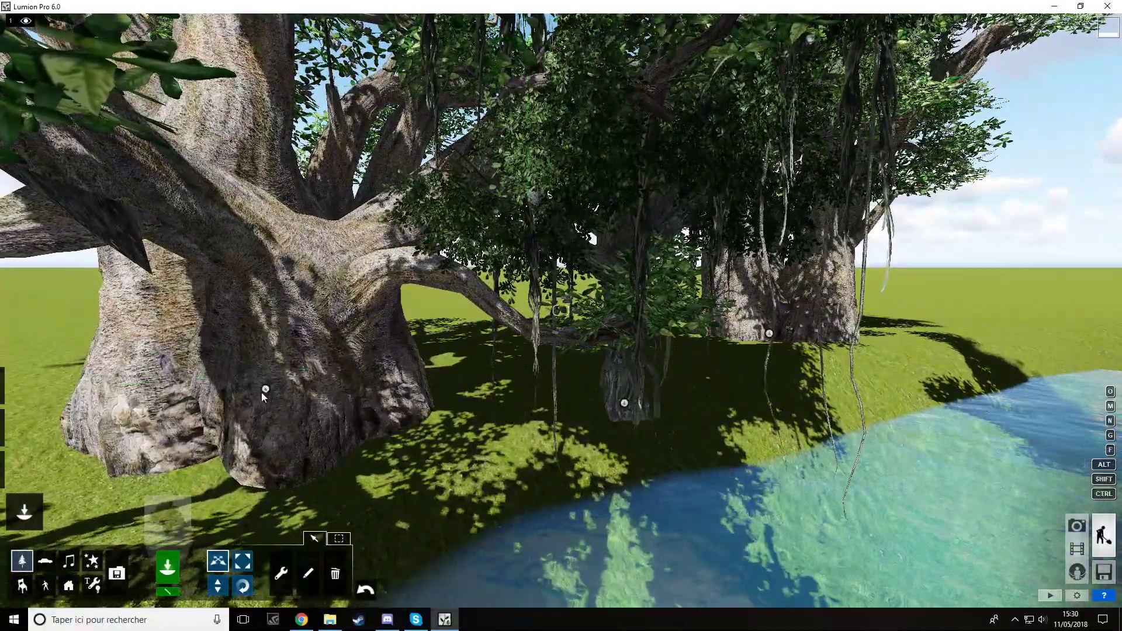
pyautogui.moveTo(265, 391); pyautogui.dragTo(159, 419)
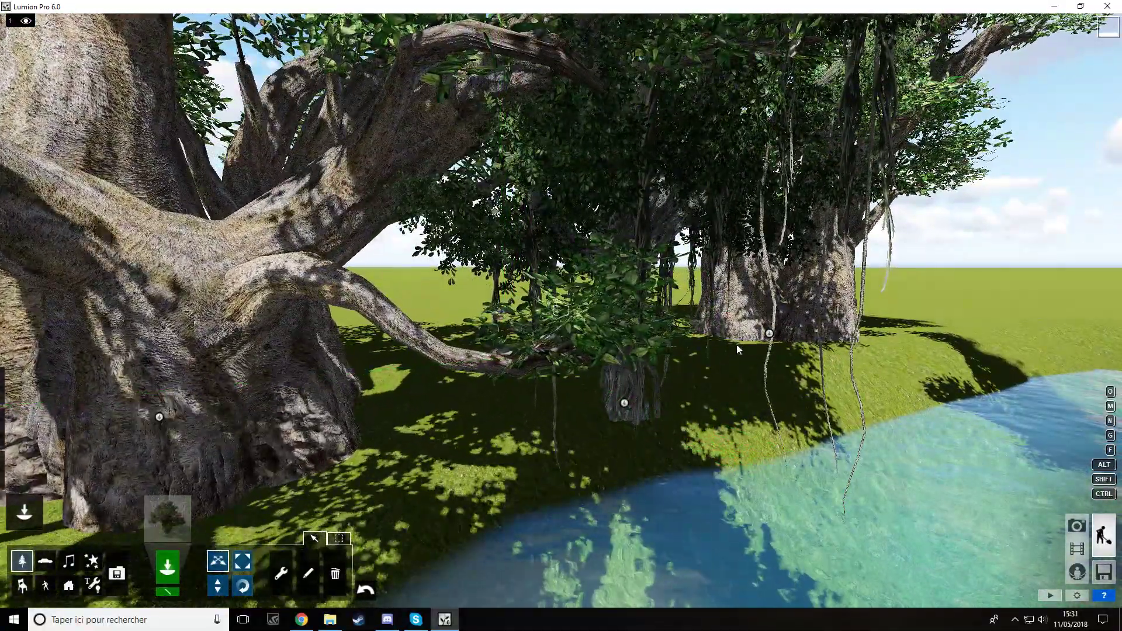
pyautogui.moveTo(771, 335); pyautogui.dragTo(755, 344)
# Step: Lower the nearer baobab on the far riverbank to sink its trunk base into the ground
pyautogui.click(218, 586)
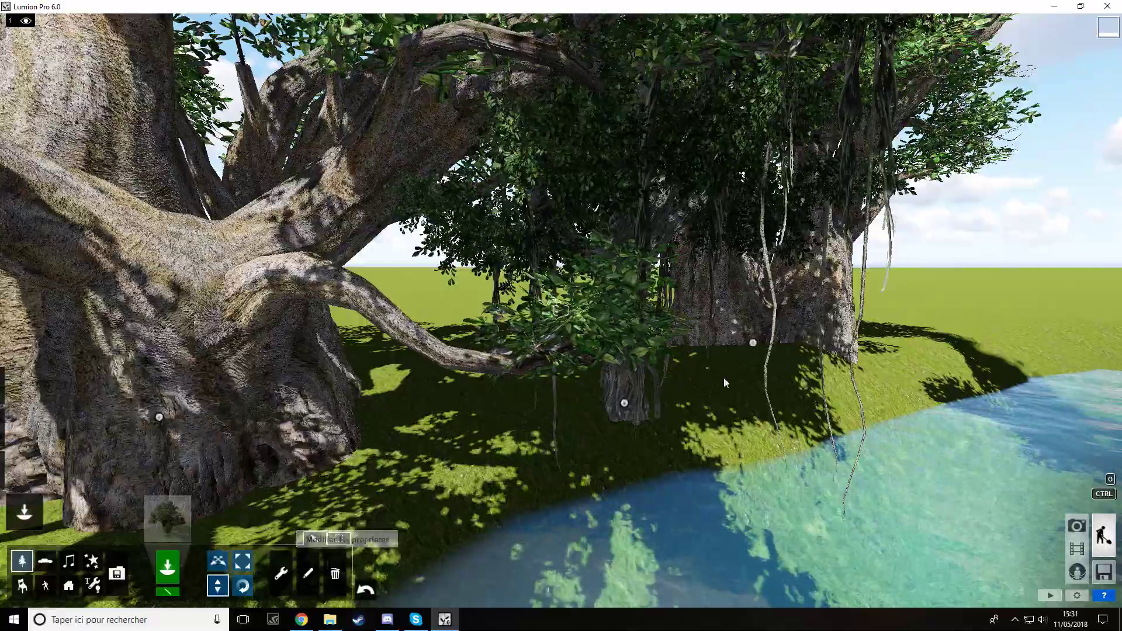
pyautogui.press('s')
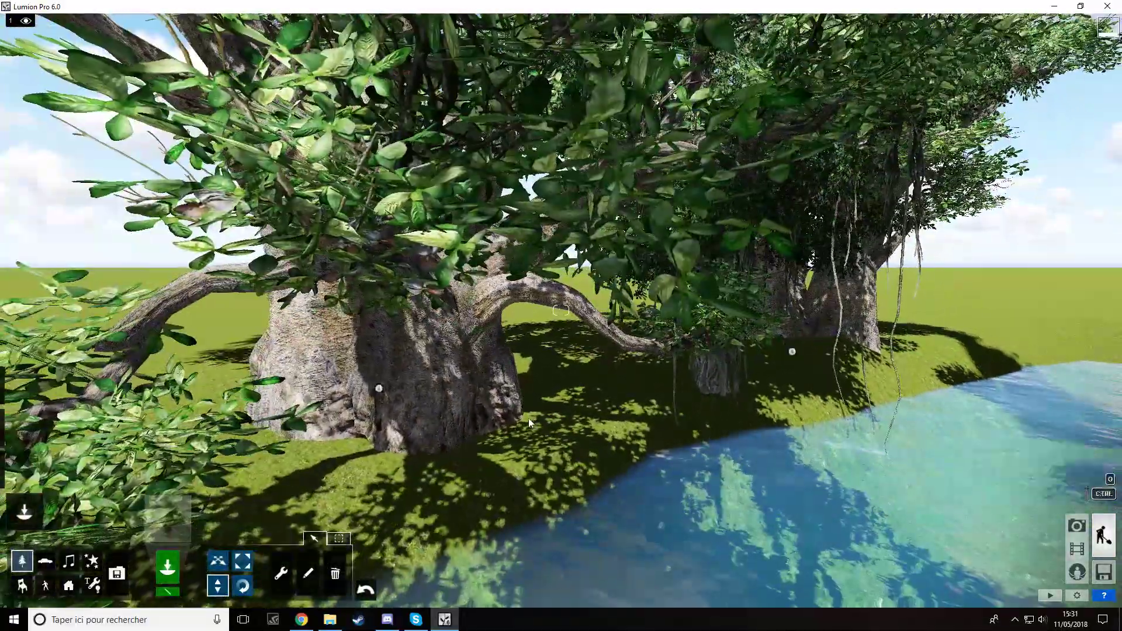
pyautogui.moveTo(380, 384); pyautogui.dragTo(384, 397)
pyautogui.press('s')
pyautogui.moveTo(384, 401); pyautogui.dragTo(443, 400, button='right')
pyautogui.press('w')
pyautogui.press('a')
pyautogui.press('w')
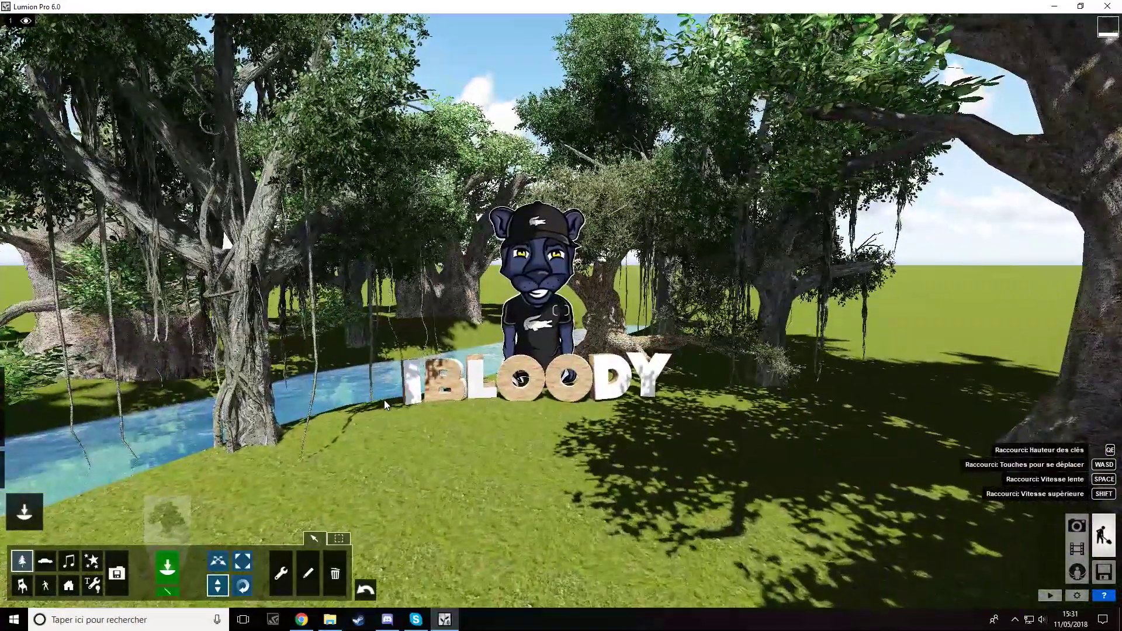
# Step: Pick a broad leafy large tree from the library's second page and place it behind the text's Y end
pyautogui.click(170, 520)
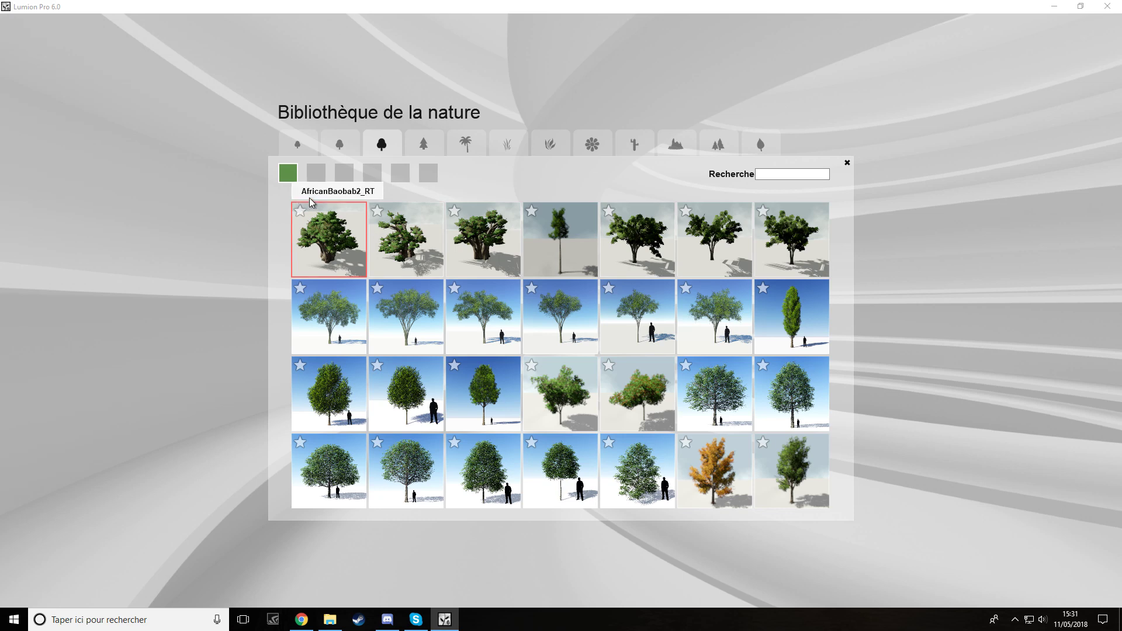
pyautogui.click(316, 173)
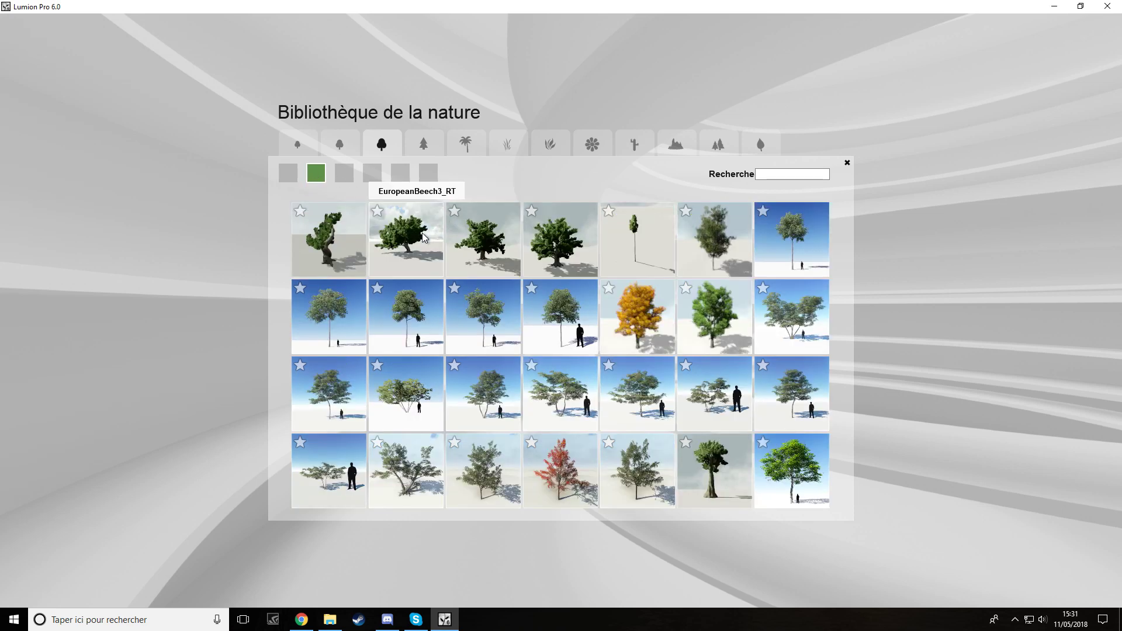
pyautogui.click(545, 255)
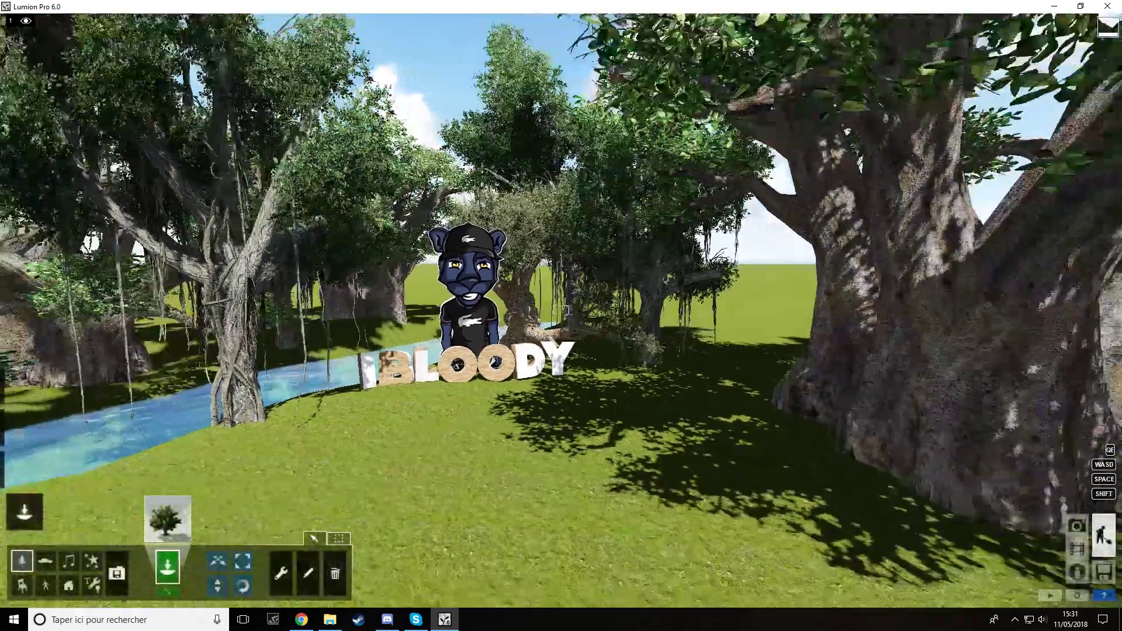
pyautogui.moveTo(705, 323); pyautogui.dragTo(336, 565, button='right')
pyautogui.press('w')
pyautogui.click(336, 570)
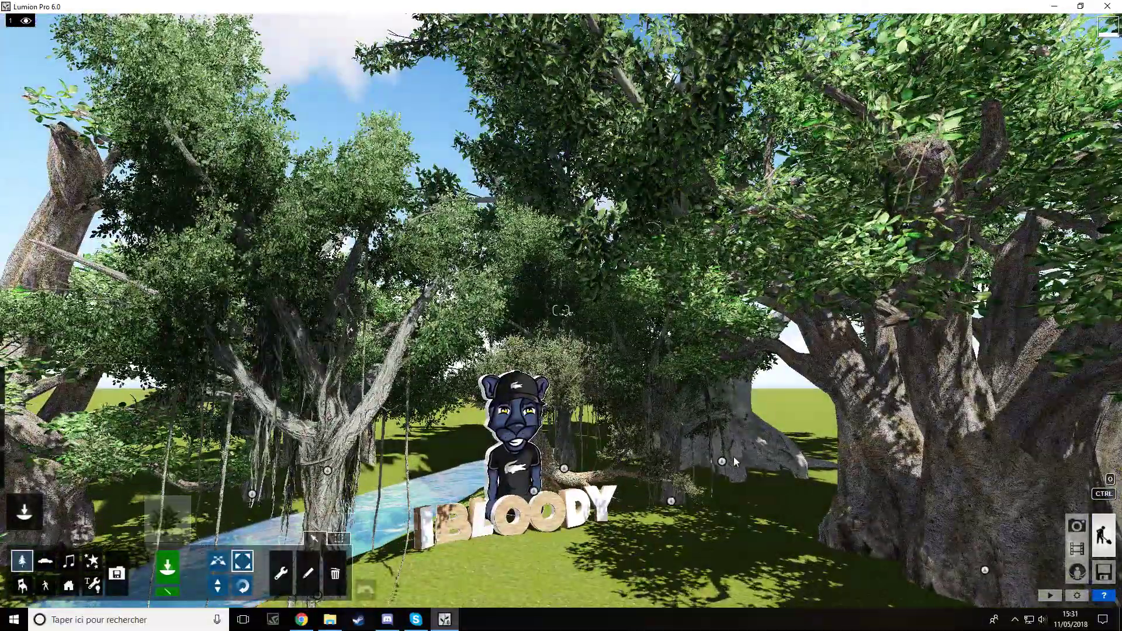
# Step: Lower the newly placed background tree to settle its trunk into the ground
pyautogui.click(217, 586)
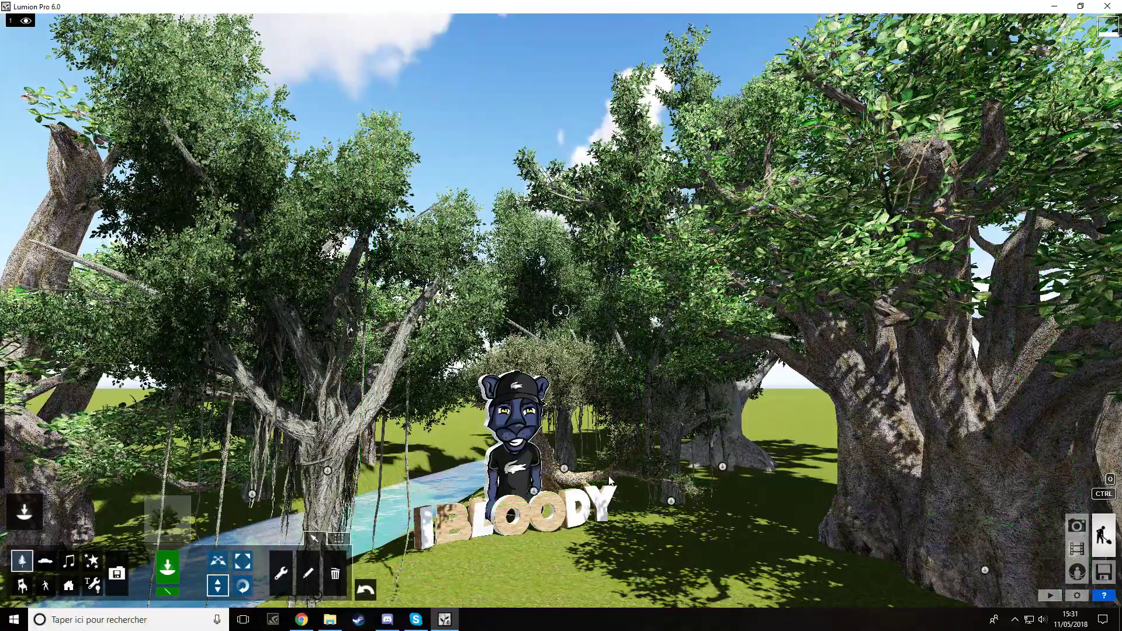
pyautogui.moveTo(723, 468); pyautogui.dragTo(779, 484)
pyautogui.press('s')
pyautogui.moveTo(779, 485); pyautogui.dragTo(593, 88, button='right')
pyautogui.press('w')
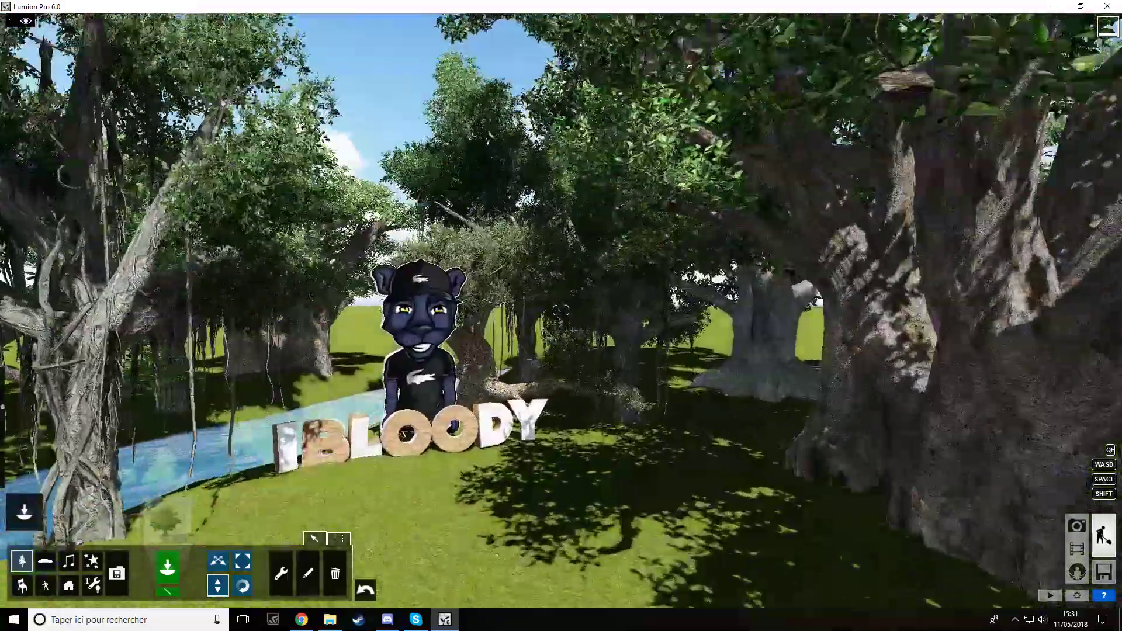
# Step: Pick the spreading large tree from the library's second page and place it beside the baobab at the river's end
pyautogui.moveTo(12, 449)
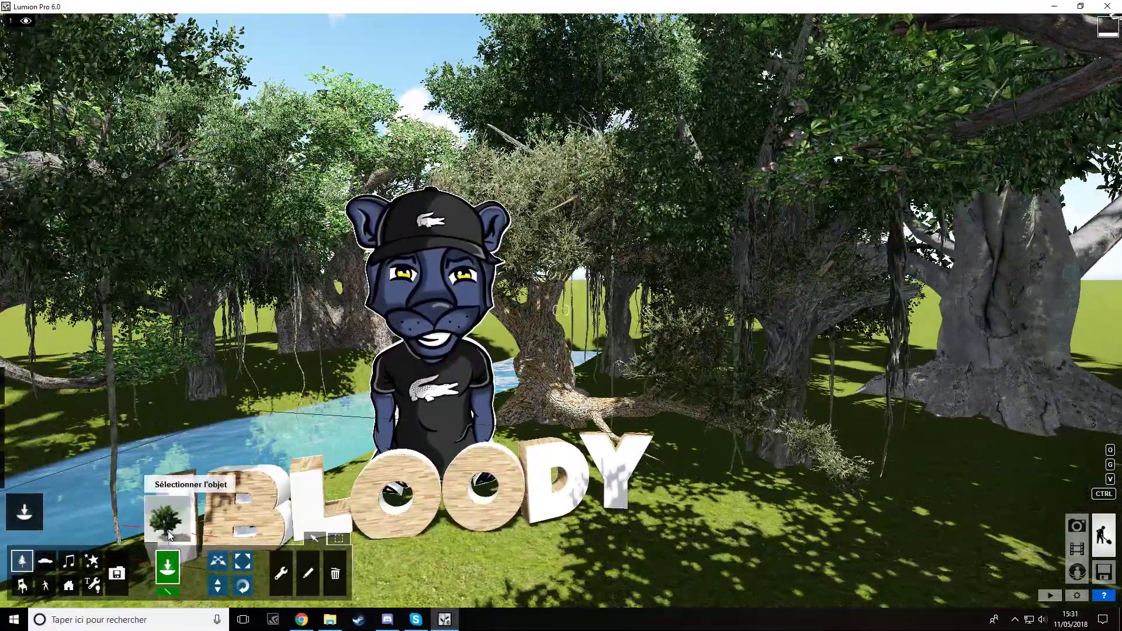
pyautogui.click(166, 510)
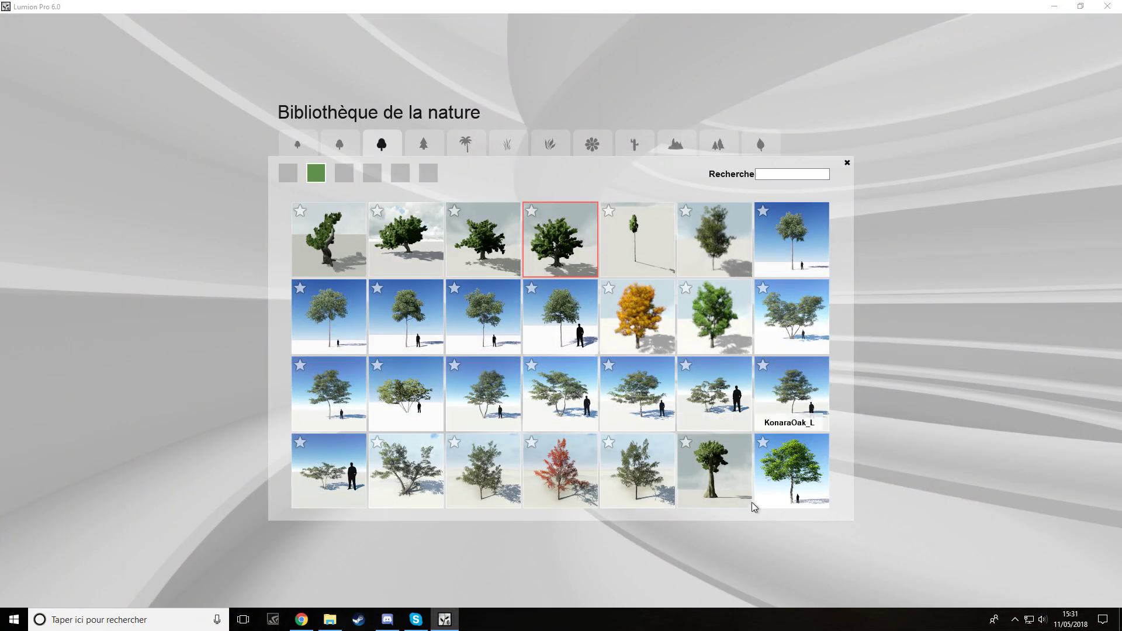
pyautogui.click(434, 257)
pyautogui.press('w')
pyautogui.moveTo(433, 257); pyautogui.dragTo(497, 392, button='right')
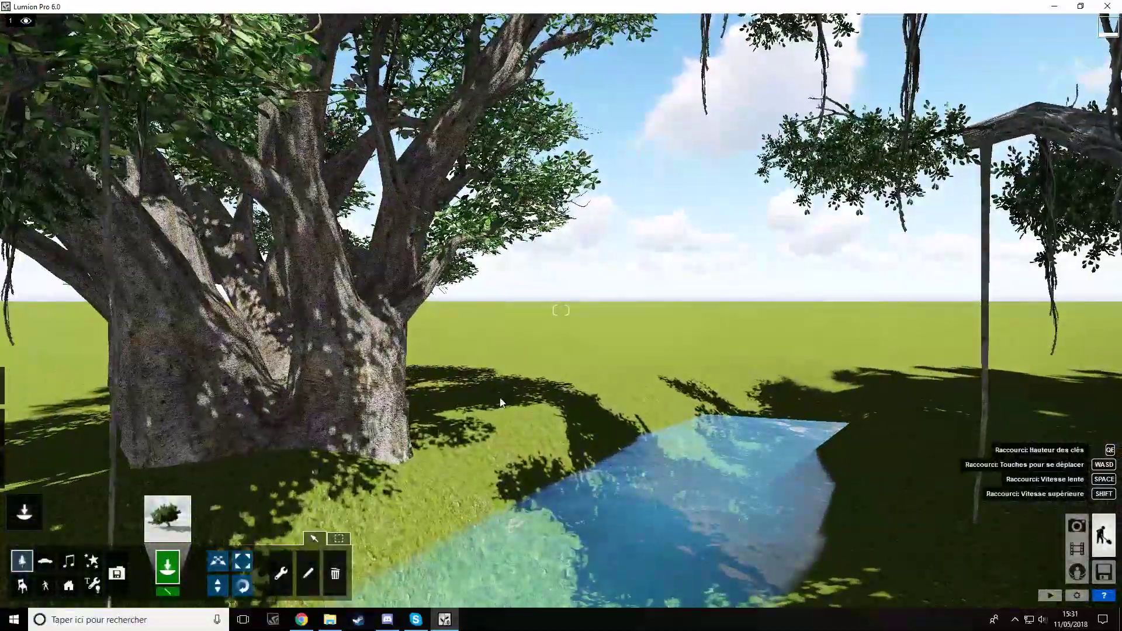
pyautogui.click(533, 397)
pyautogui.click(534, 398)
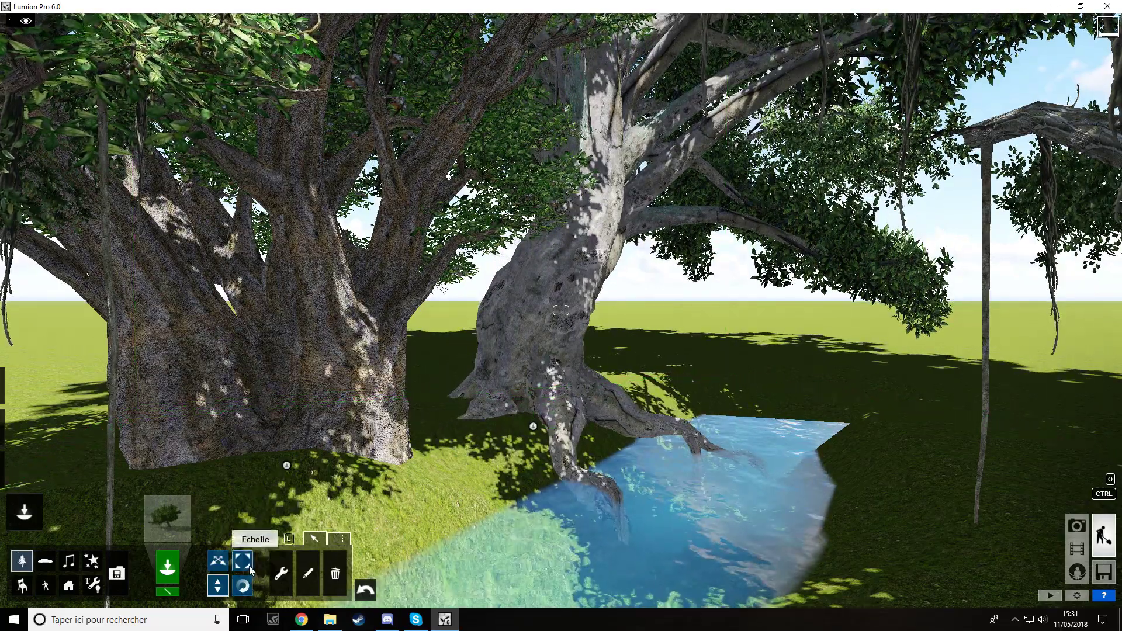
# Step: Rotate the newly placed tree at the river's end and shift it closer to the baobab
pyautogui.click(245, 586)
pyautogui.moveTo(533, 427); pyautogui.dragTo(506, 412)
pyautogui.scroll(-3, 506, 412)
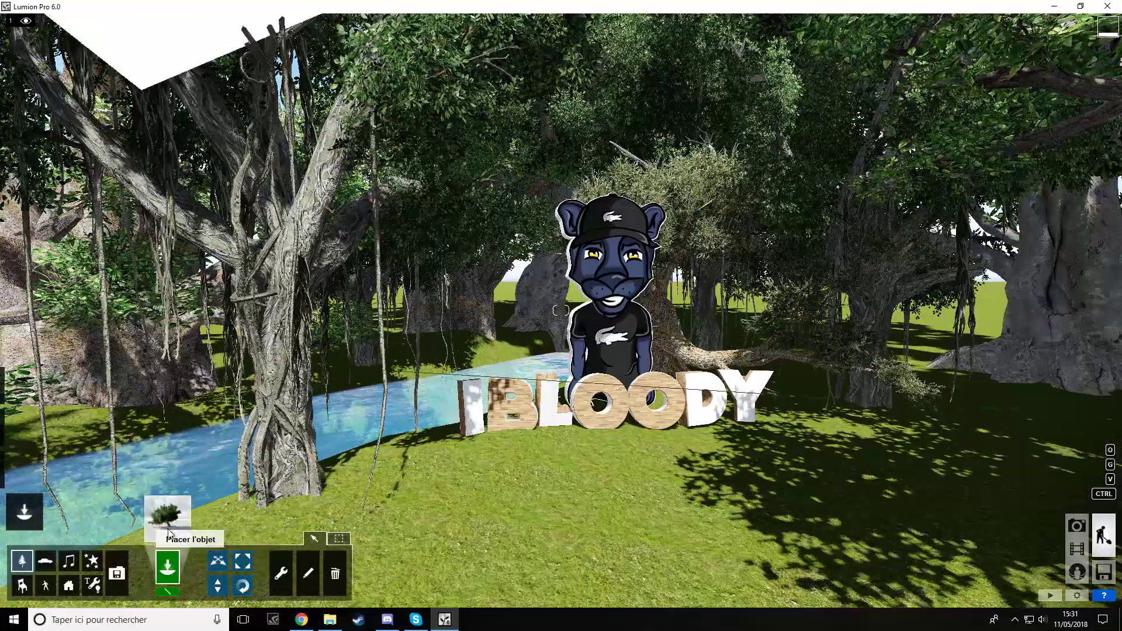
# Step: Browse the pine and medium tree categories and choose the broad green tree on the medium trees' first page
pyautogui.click(167, 514)
pyautogui.click(425, 146)
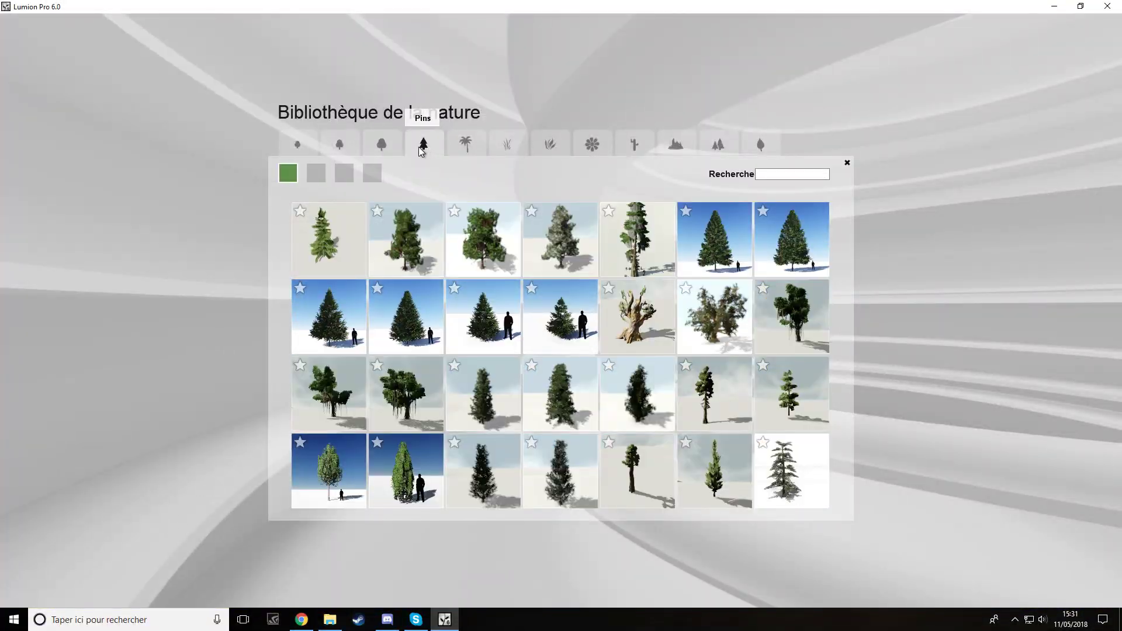
pyautogui.click(343, 174)
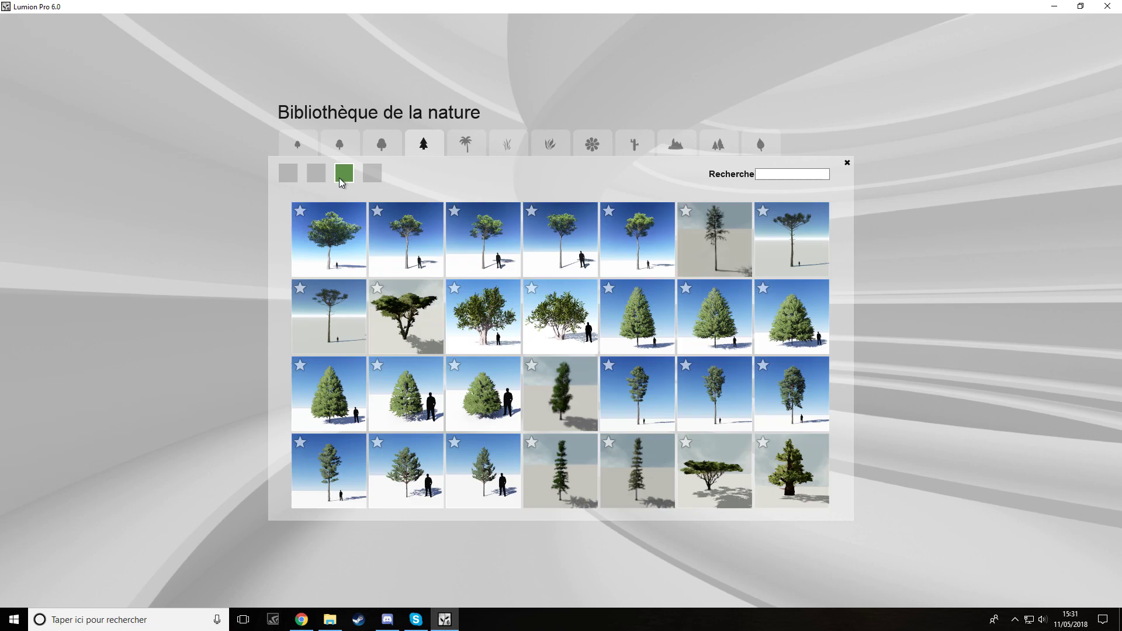
pyautogui.click(374, 174)
pyautogui.click(321, 177)
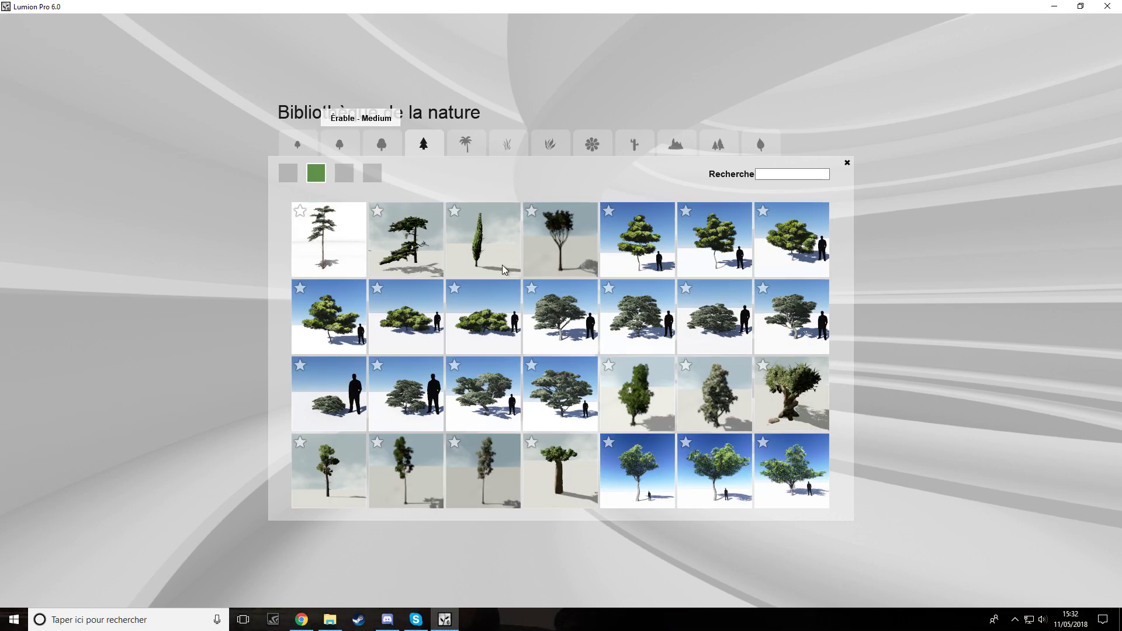
pyautogui.click(340, 152)
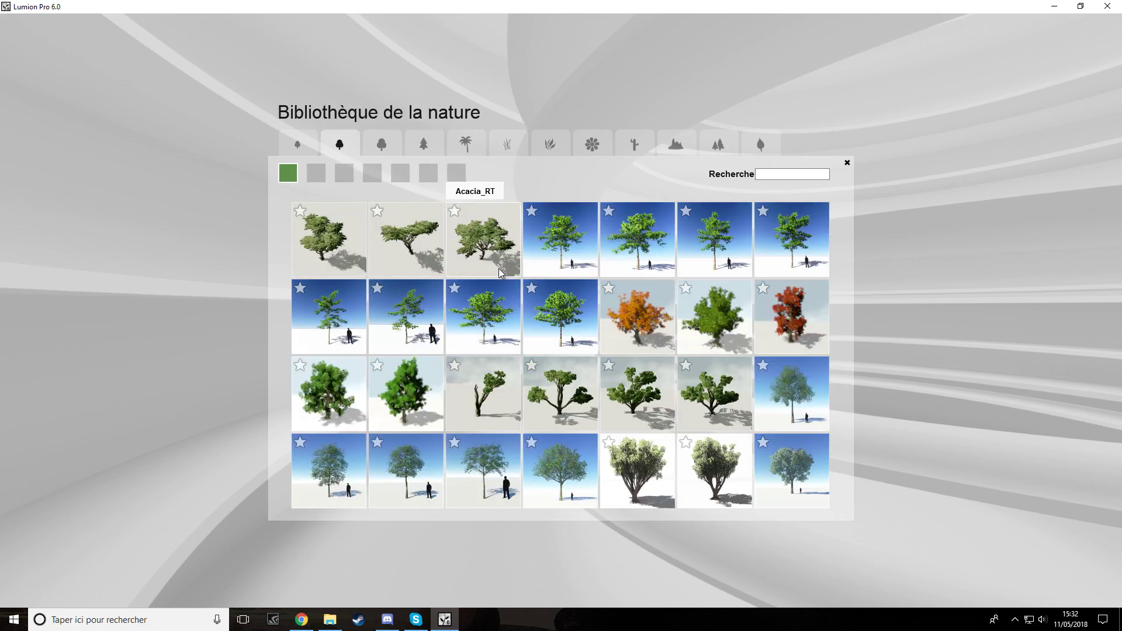
pyautogui.click(643, 404)
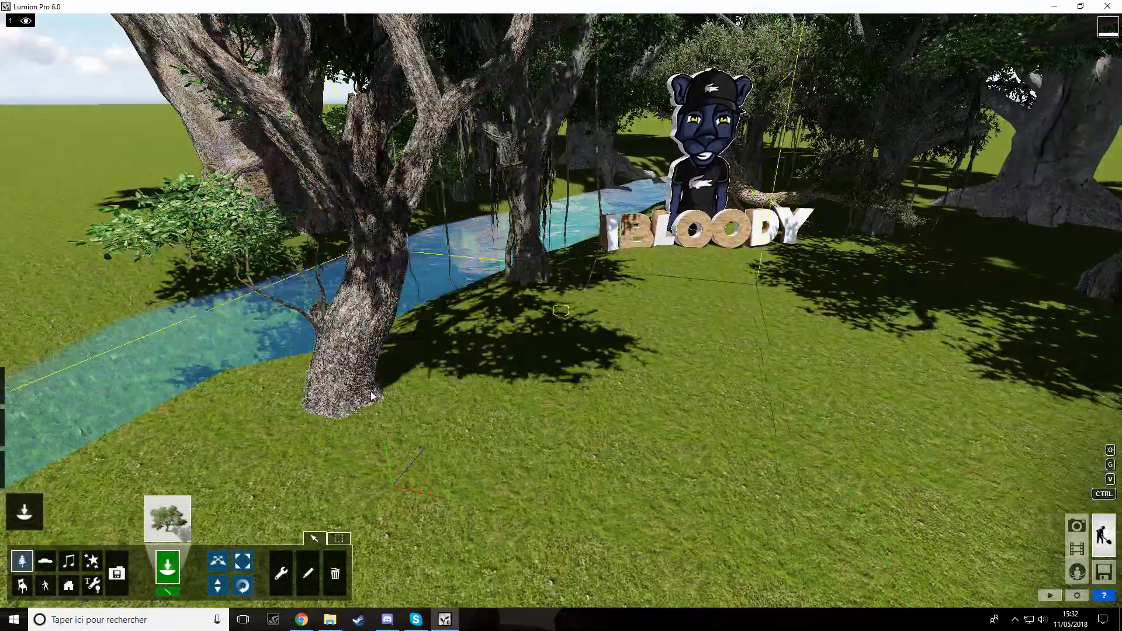
# Step: Place the chosen medium tree on the near riverbank in the foreground and adjust its position
pyautogui.press('s')
pyautogui.moveTo(372, 396); pyautogui.dragTo(350, 398, button='right')
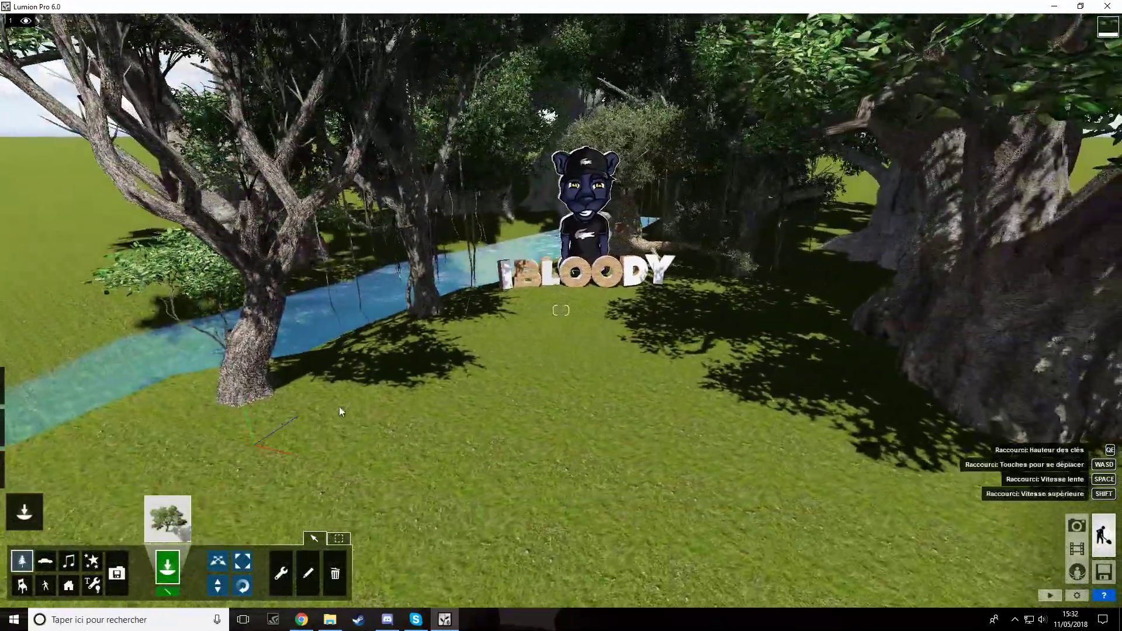
pyautogui.moveTo(254, 404); pyautogui.dragTo(286, 398)
pyautogui.press('a')
pyautogui.press('w')
pyautogui.moveTo(250, 562)
pyautogui.moveTo(435, 497); pyautogui.dragTo(538, 522)
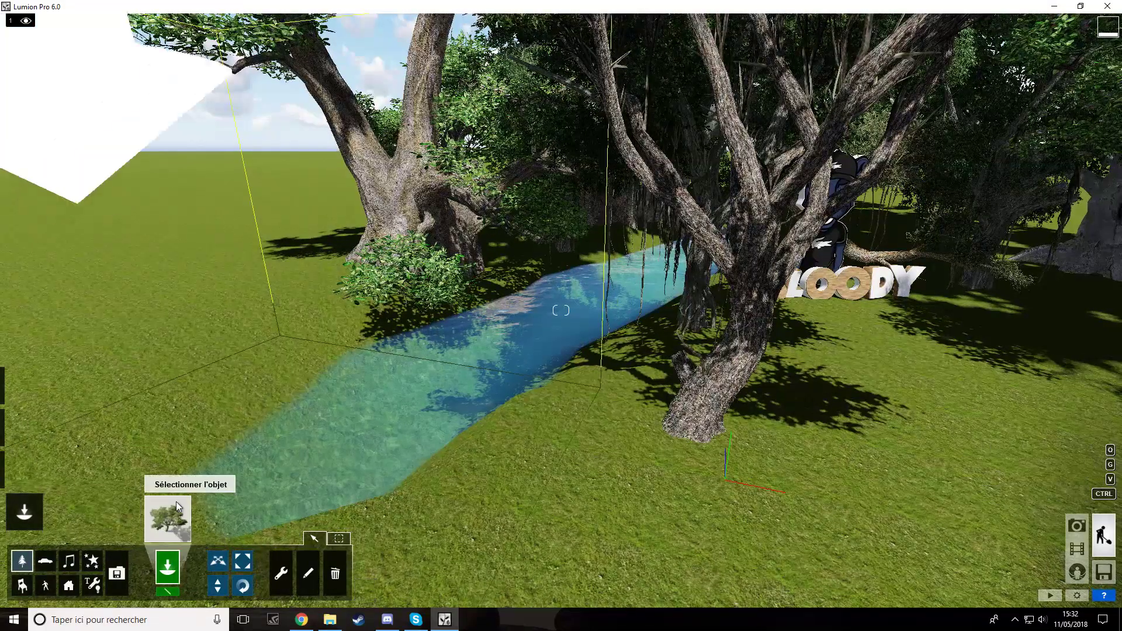
# Step: Pick the first medium tree and place it on the far riverbank, rotated and shifted toward the leafy bush
pyautogui.click(177, 502)
pyautogui.click(314, 247)
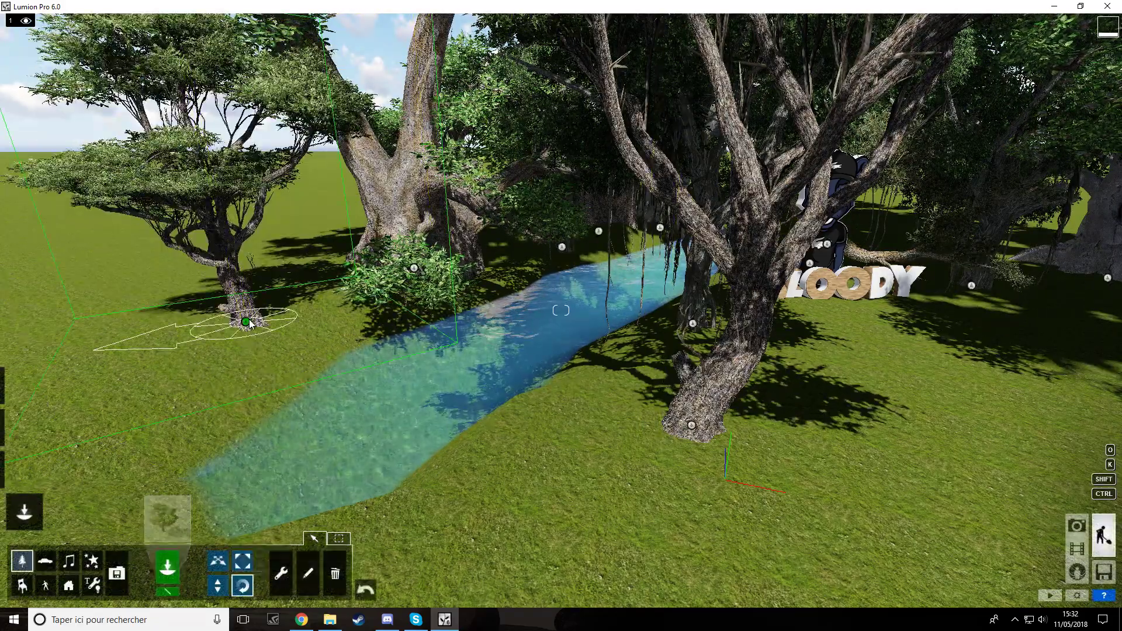
pyautogui.moveTo(249, 323); pyautogui.dragTo(314, 326)
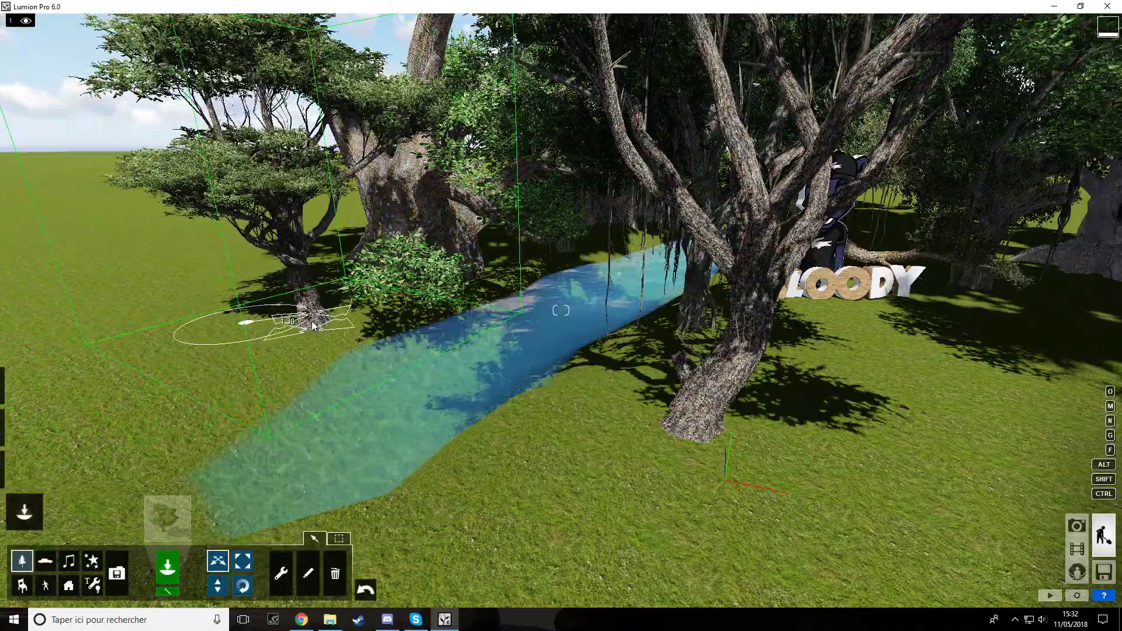
# Step: Examine the tree arrangement around the mascot, text and river from several distances and angles
pyautogui.press('d')
pyautogui.moveTo(314, 331); pyautogui.dragTo(357, 318, button='right')
pyautogui.press('w')
pyautogui.press('s')
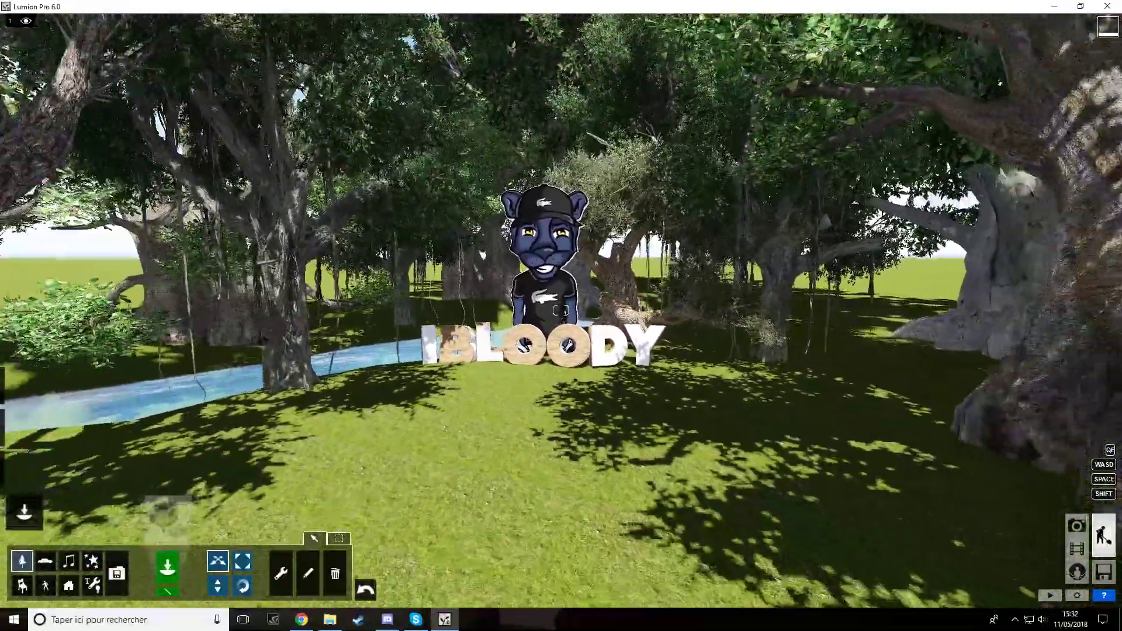
pyautogui.press('s')
pyautogui.moveTo(356, 317); pyautogui.dragTo(347, 325, button='right')
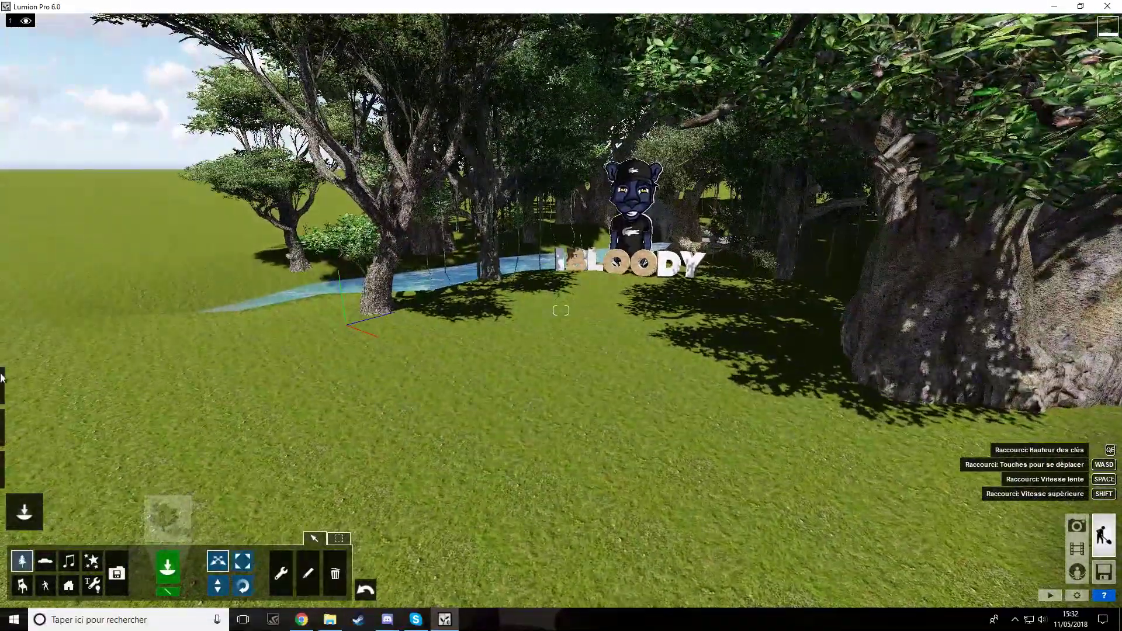
pyautogui.press('s')
pyautogui.moveTo(948, 388); pyautogui.dragTo(956, 376, button='right')
pyautogui.press('w')
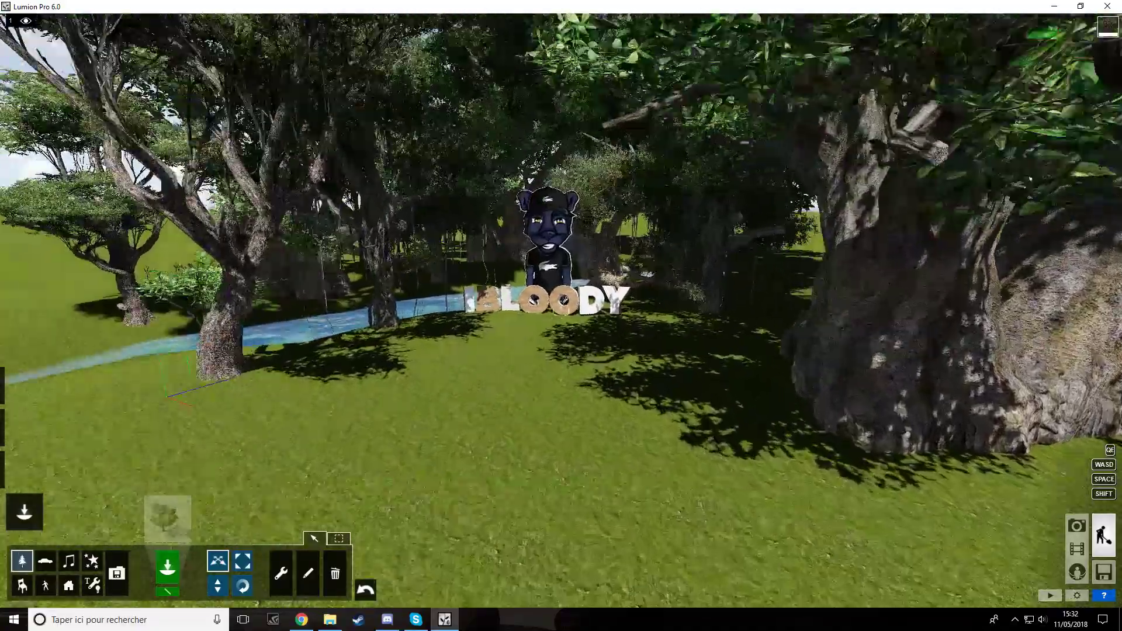
pyautogui.press('w')
pyautogui.press('d')
# Step: Pick the peaked mossy rock formation from the rocks category and place two of them behind the trees
pyautogui.click(166, 515)
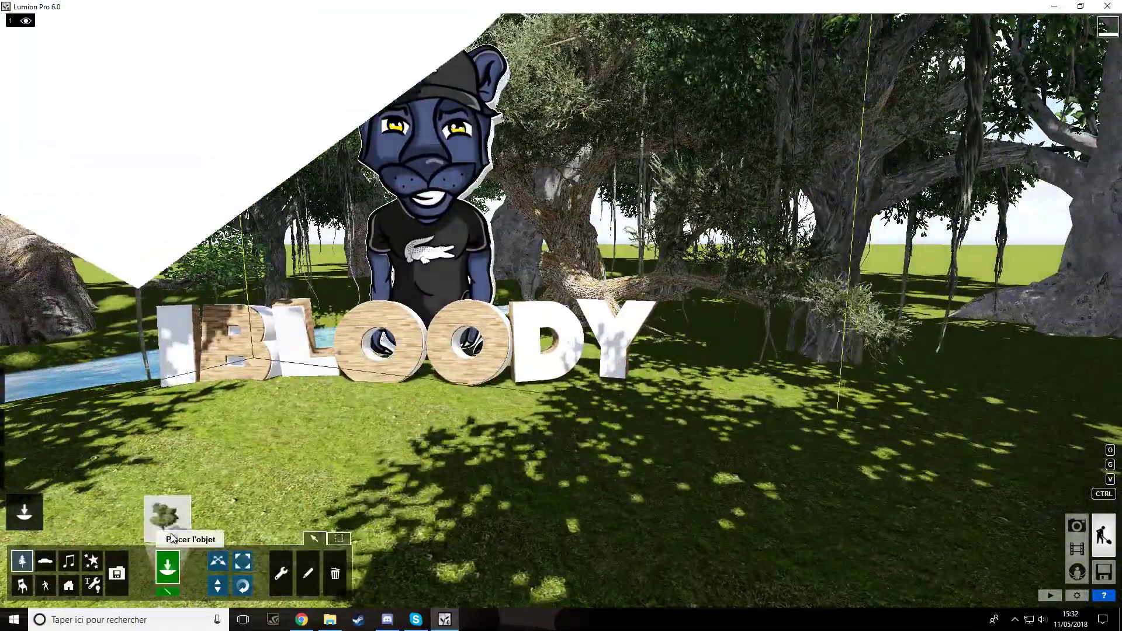
pyautogui.click(677, 144)
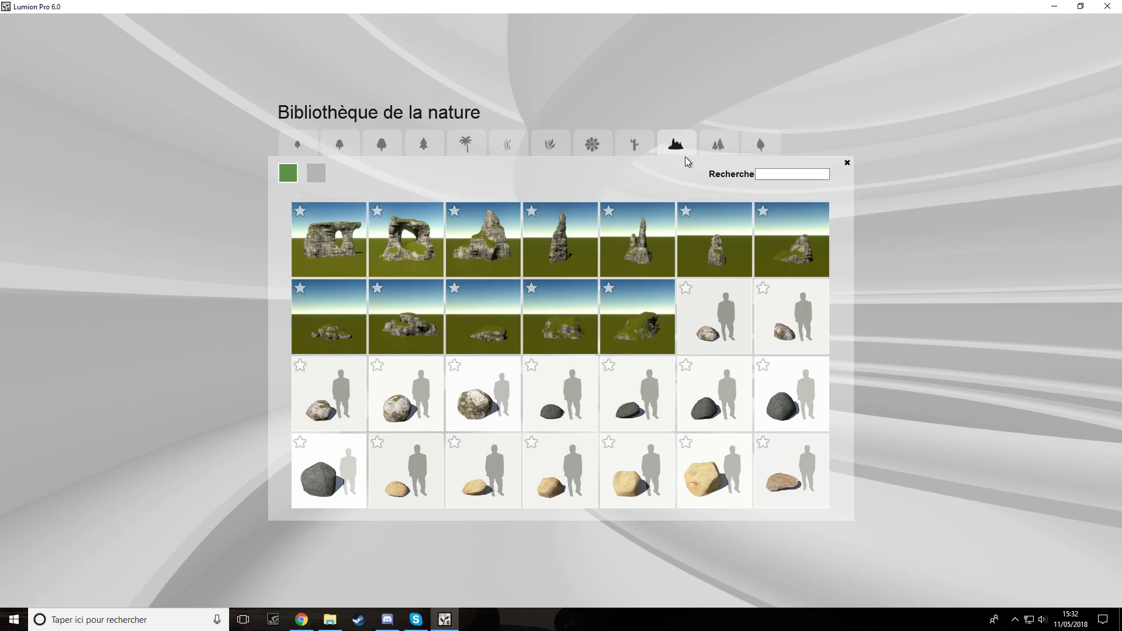
pyautogui.click(499, 243)
pyautogui.press('w')
pyautogui.moveTo(577, 247); pyautogui.dragTo(737, 293, button='right')
pyautogui.press('w')
pyautogui.moveTo(561, 310); pyautogui.dragTo(579, 362, button='right')
pyautogui.press('w')
pyautogui.press('s')
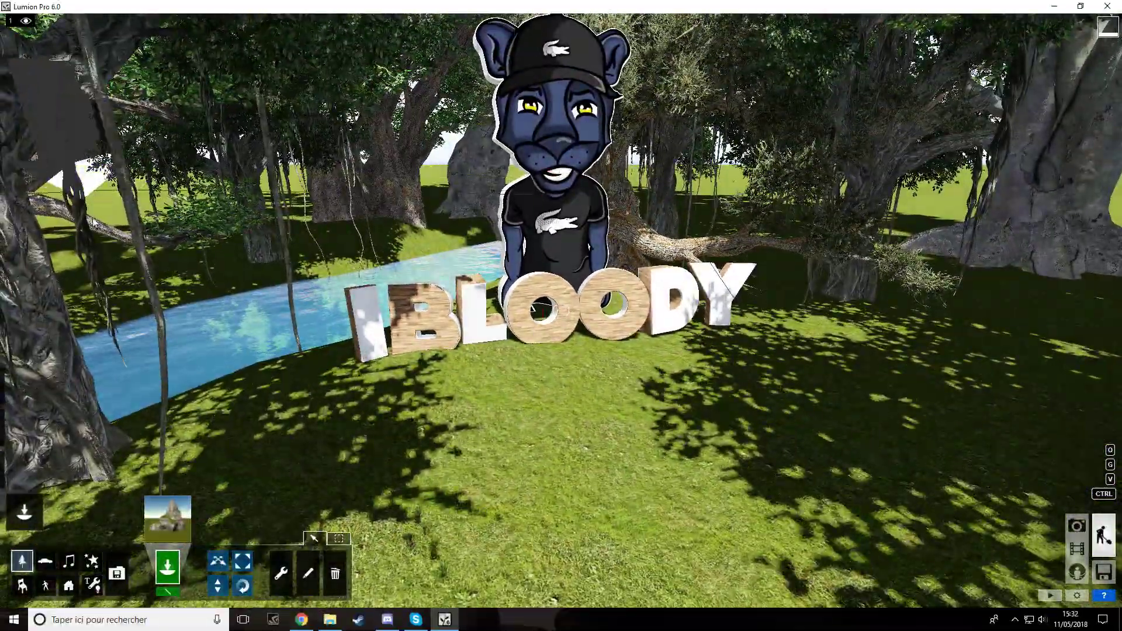
pyautogui.press('w')
pyautogui.press('w')
pyautogui.moveTo(732, 184); pyautogui.dragTo(263, 181, button='right')
pyautogui.press('s')
pyautogui.press('w')
pyautogui.press('s')
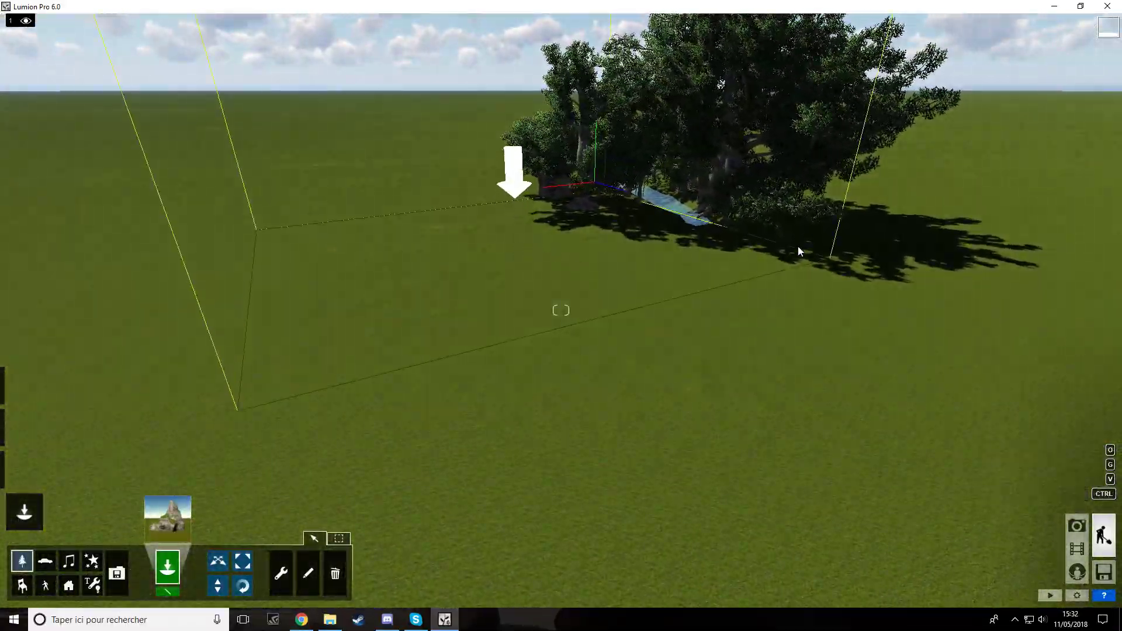
pyautogui.click(518, 243)
# Step: Scale down the two rock formations behind the trees and rotate them to face the scene
pyautogui.moveTo(515, 243); pyautogui.dragTo(510, 259)
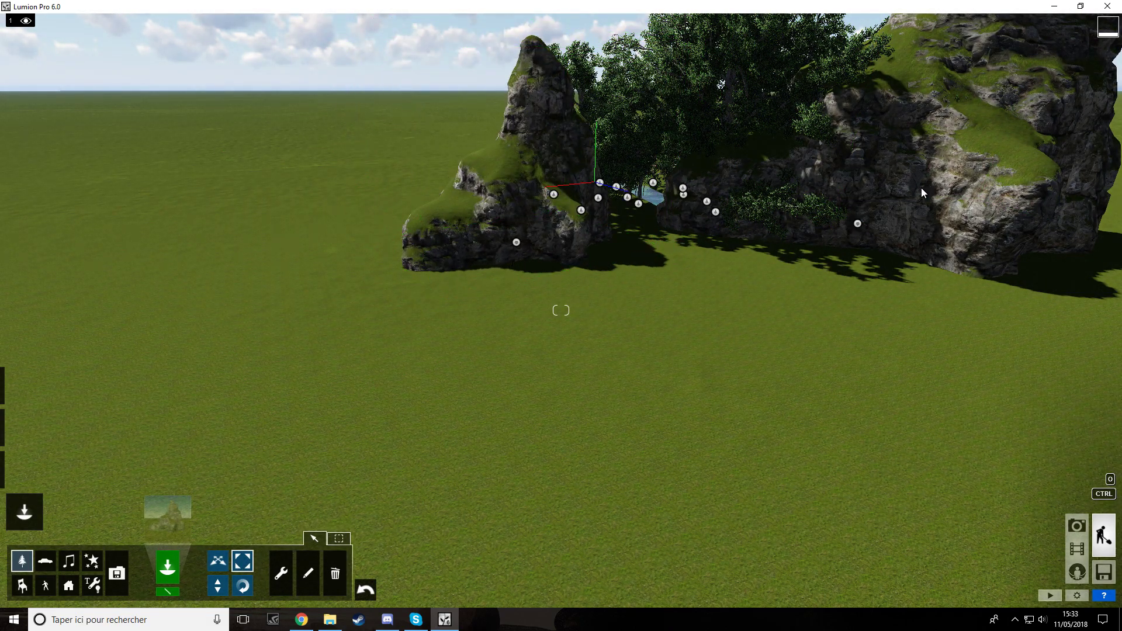
pyautogui.moveTo(857, 223); pyautogui.dragTo(857, 246)
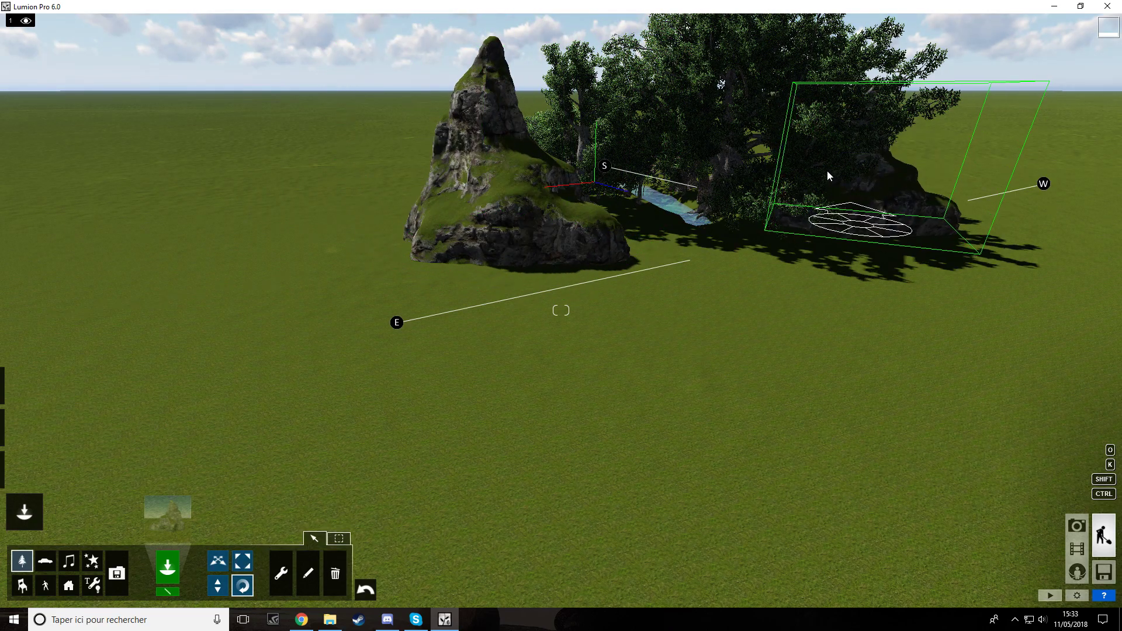
pyautogui.moveTo(739, 209); pyautogui.dragTo(771, 219, button='right')
pyautogui.hotkey('shift', 'w')
pyautogui.hotkey('shift', 'w')
pyautogui.moveTo(561, 310); pyautogui.dragTo(596, 312, button='right')
pyautogui.hotkey('shift', 'w')
pyautogui.press('s')
pyautogui.press('d')
pyautogui.hotkey('shift', 'w')
pyautogui.press('s')
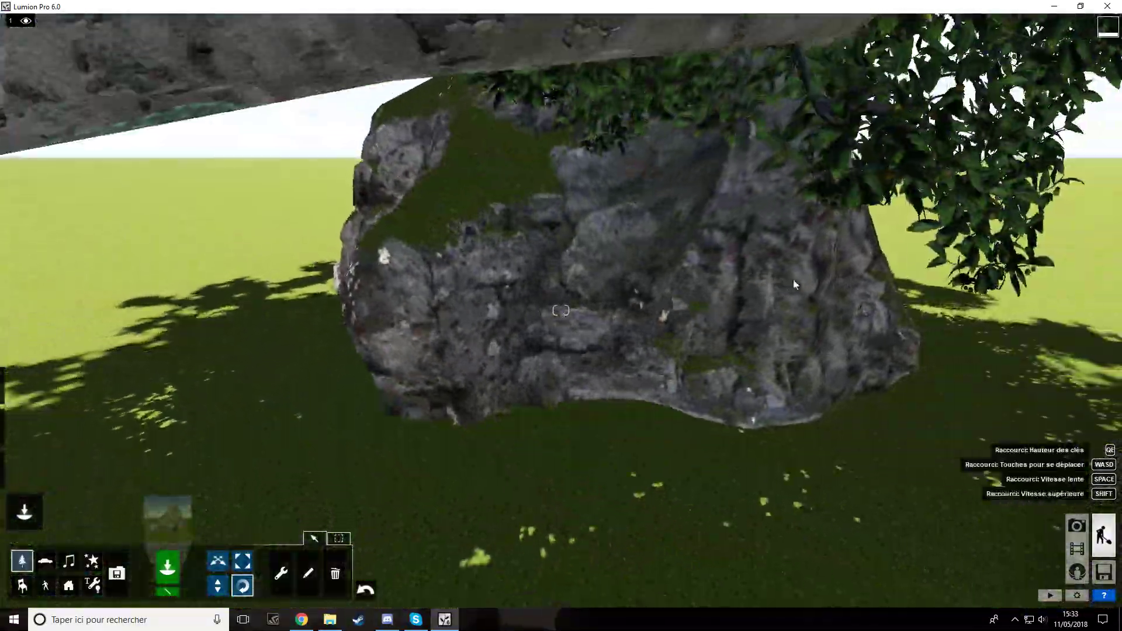
pyautogui.moveTo(553, 311); pyautogui.dragTo(430, 399)
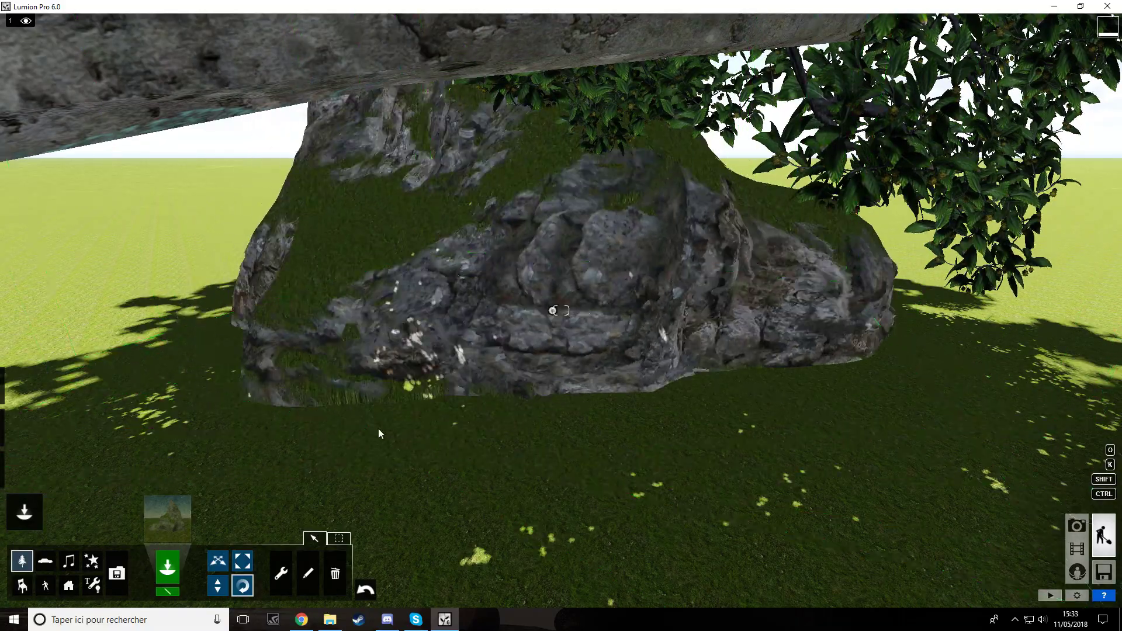
pyautogui.moveTo(552, 312); pyautogui.dragTo(402, 351)
# Step: Move the tall rock formation to a better position behind the tree group
pyautogui.hotkey('shift', 's')
pyautogui.moveTo(402, 352); pyautogui.dragTo(533, 363, button='right')
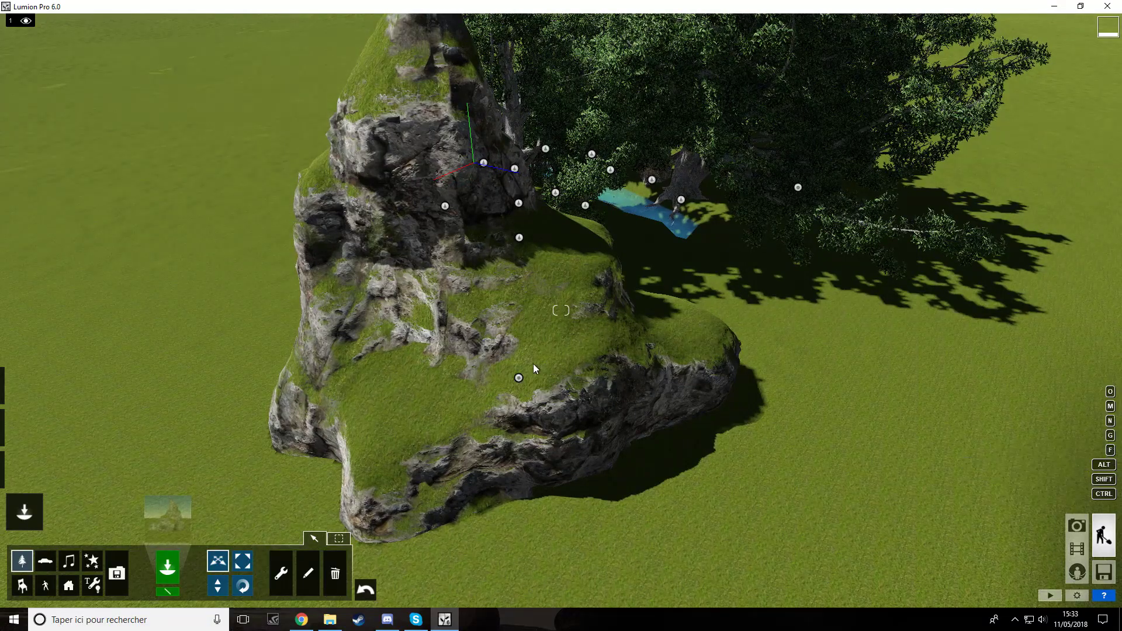
pyautogui.moveTo(514, 374); pyautogui.dragTo(512, 393)
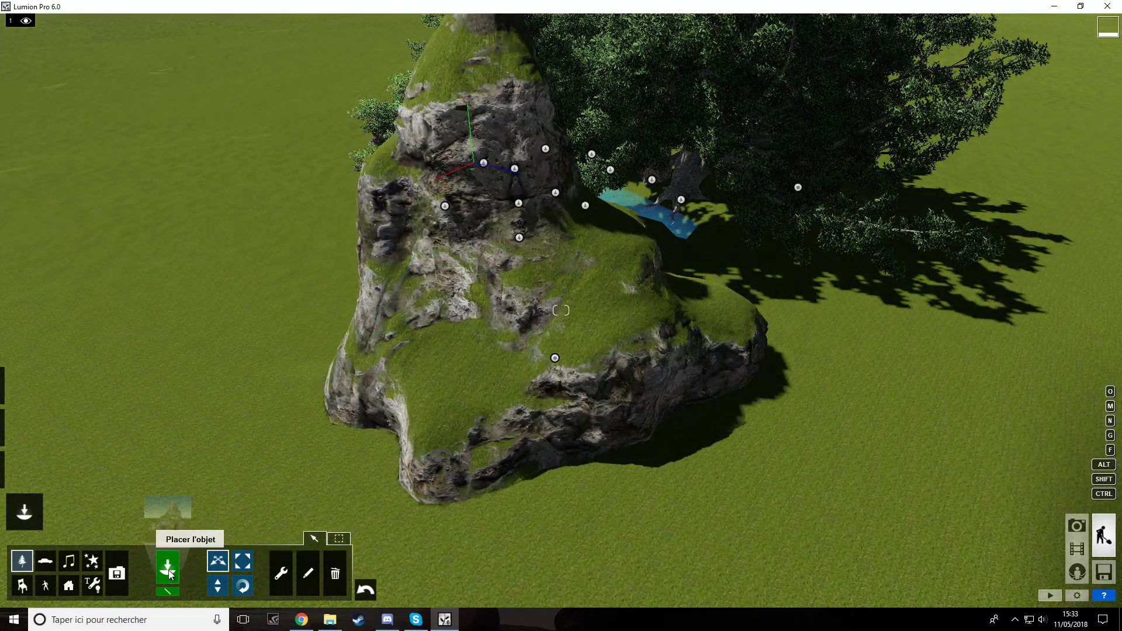
# Step: Pick the low mossy rock from the second row of the library and place copies behind the trees
pyautogui.click(188, 529)
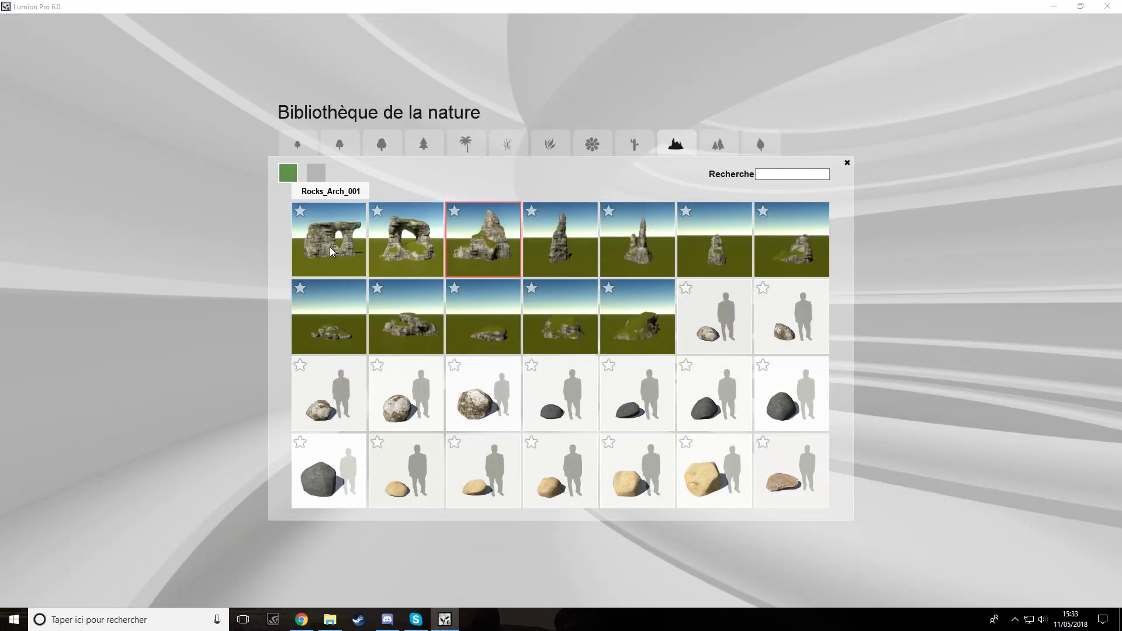
pyautogui.click(491, 298)
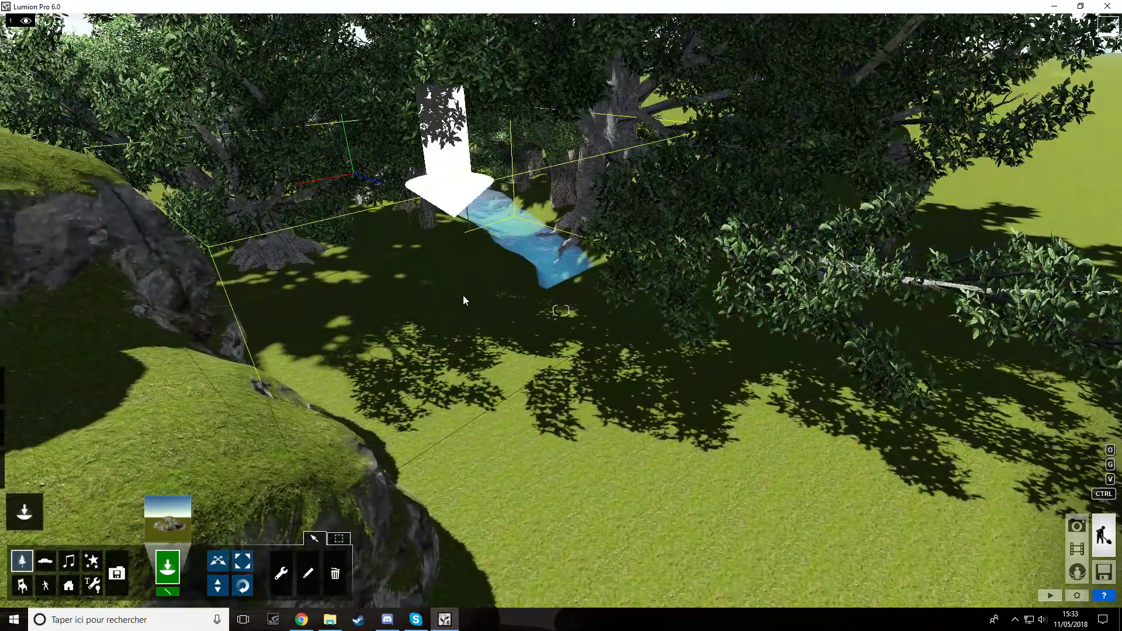
pyautogui.click(463, 295)
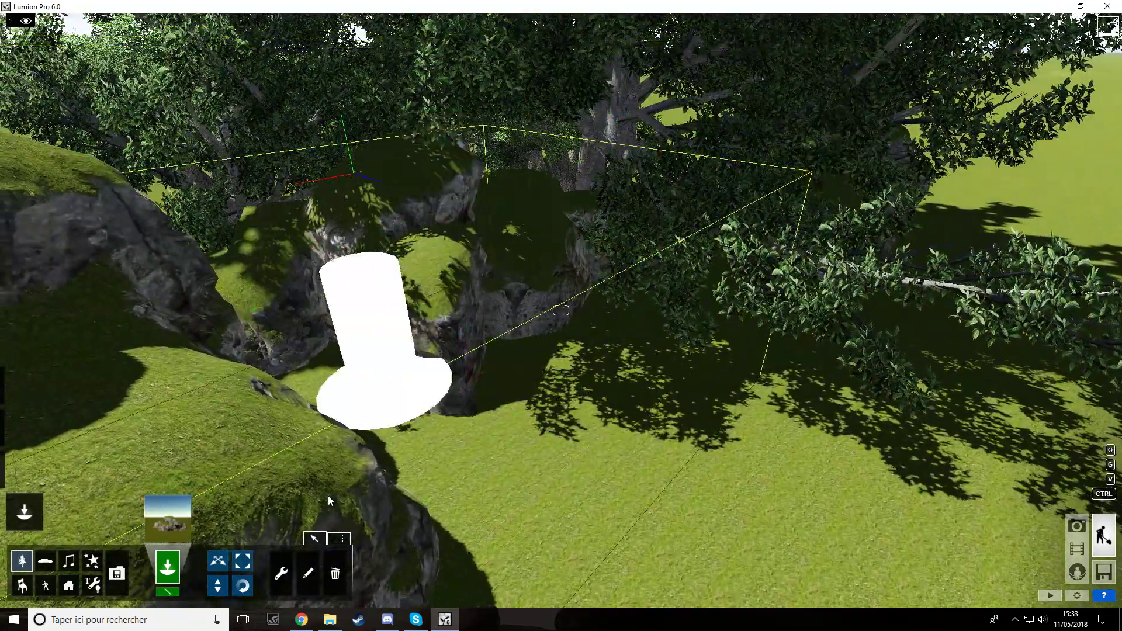
# Step: Move the low rock overlapping the tall formation onto the open grass beneath the overhanging branch
pyautogui.click(259, 570)
pyautogui.click(335, 572)
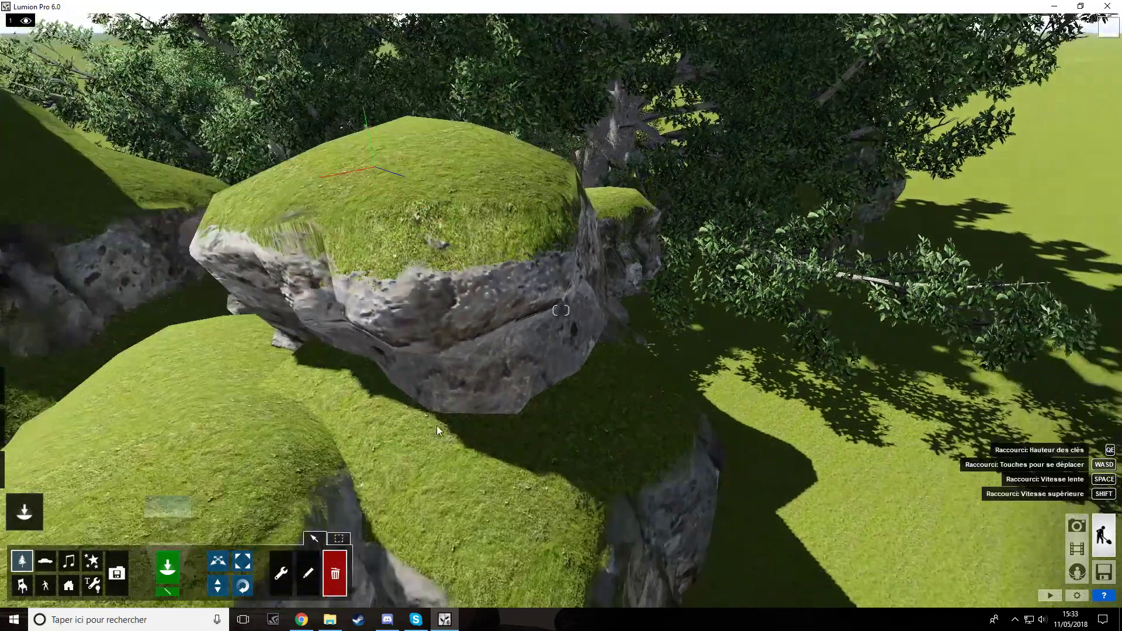
pyautogui.click(218, 561)
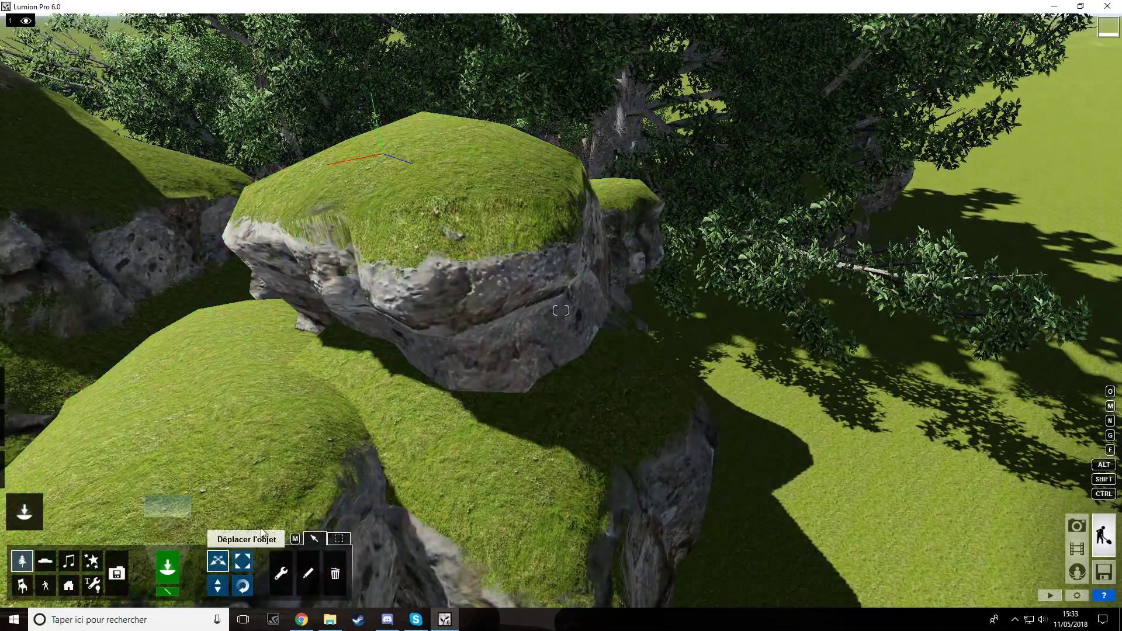
pyautogui.moveTo(383, 442); pyautogui.dragTo(858, 294)
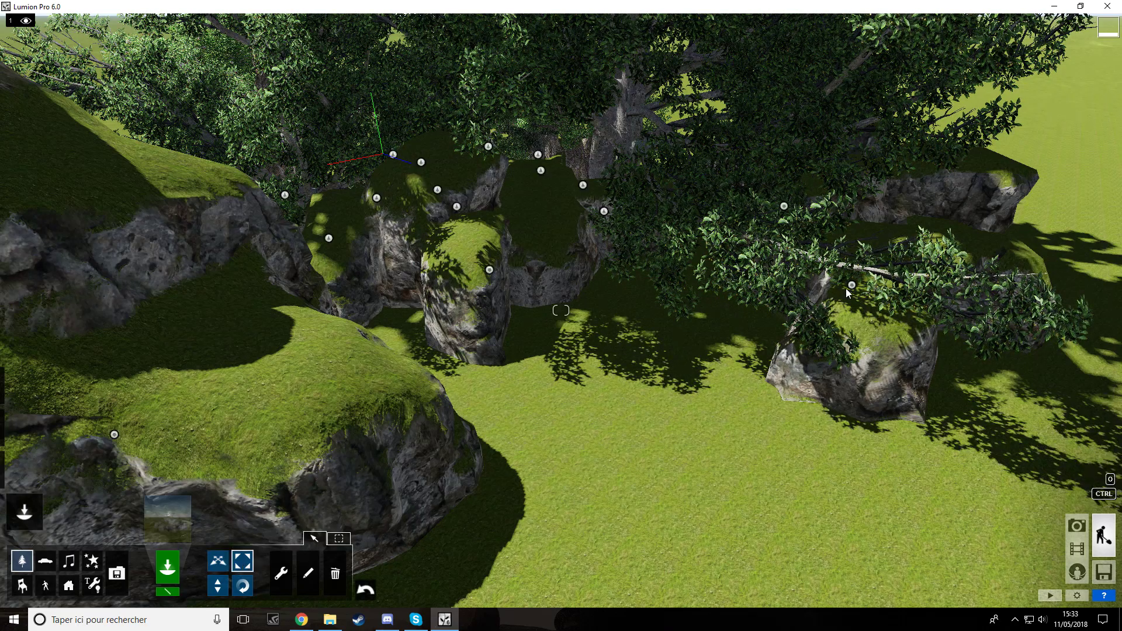
# Step: Scale down the low rocks behind the trees and check them from the mascot's side
pyautogui.moveTo(847, 289); pyautogui.dragTo(847, 293)
pyautogui.moveTo(491, 271); pyautogui.dragTo(486, 289)
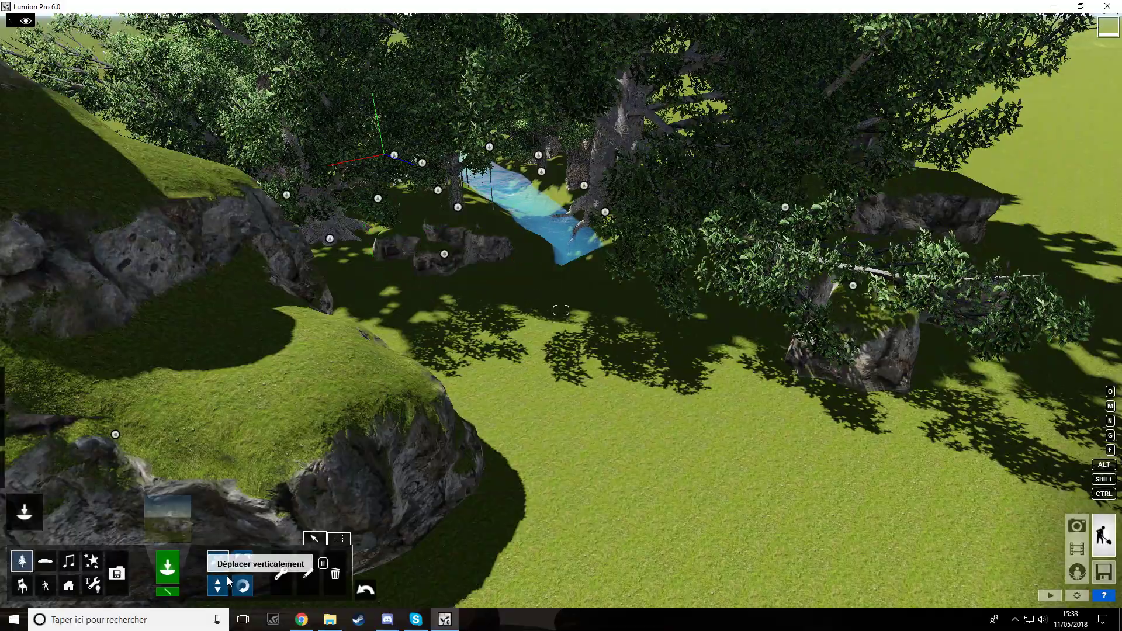
pyautogui.press('w')
pyautogui.moveTo(834, 299); pyautogui.dragTo(1006, 251, button='right')
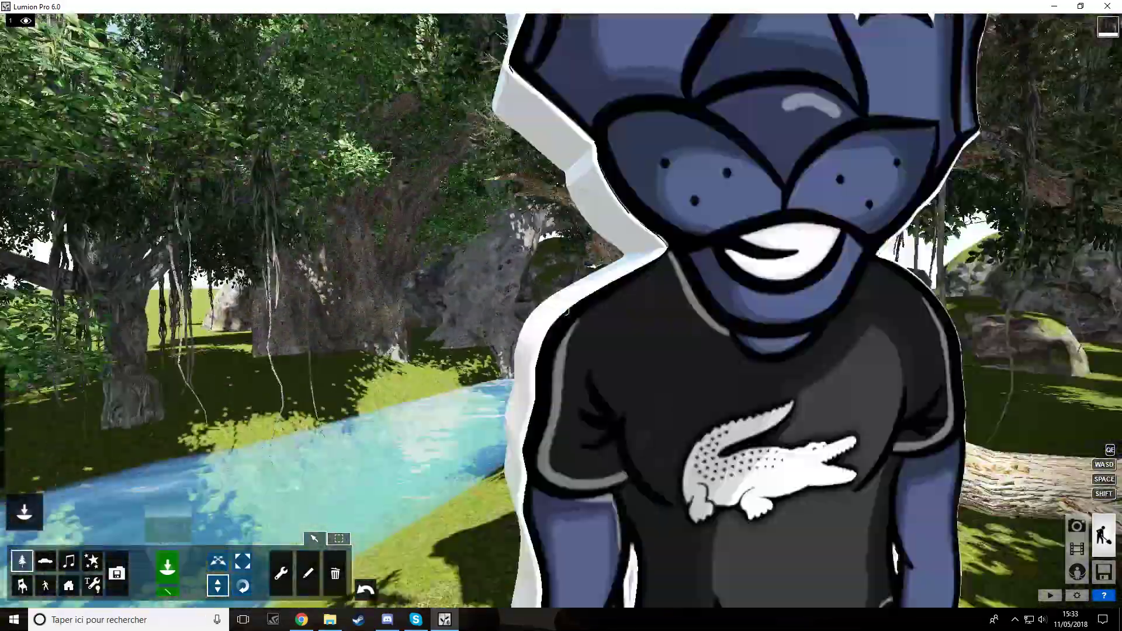
# Step: Pick the first rock in the library's second row, place it behind the tree near the tall formation and scale it down
pyautogui.press('s')
pyautogui.press('w')
pyautogui.moveTo(823, 297); pyautogui.dragTo(865, 297, button='right')
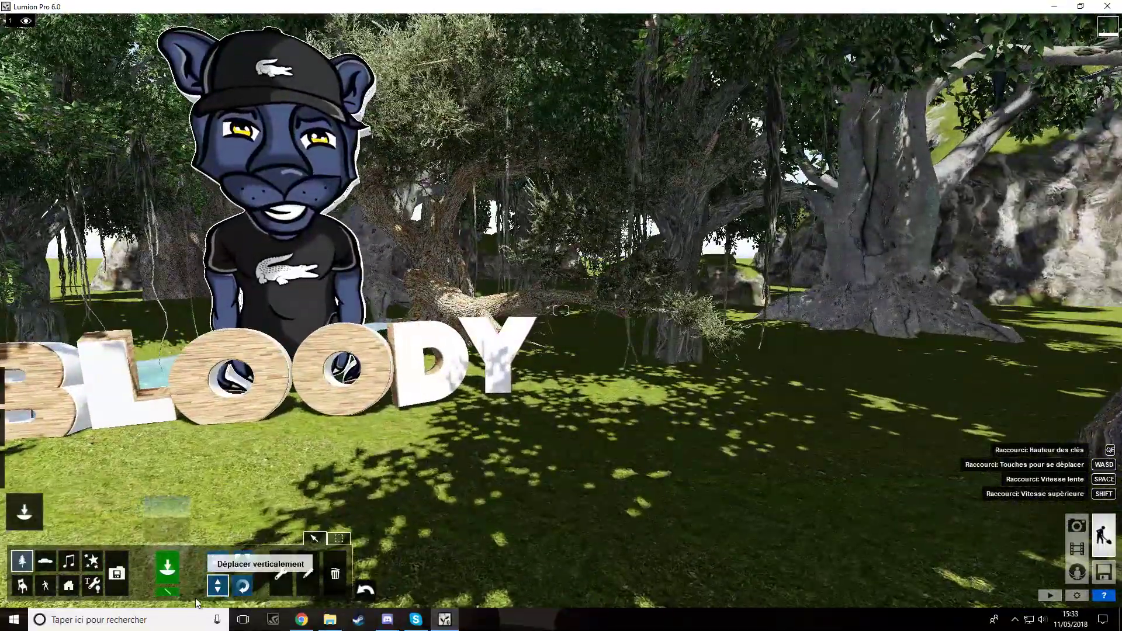
pyautogui.click(167, 517)
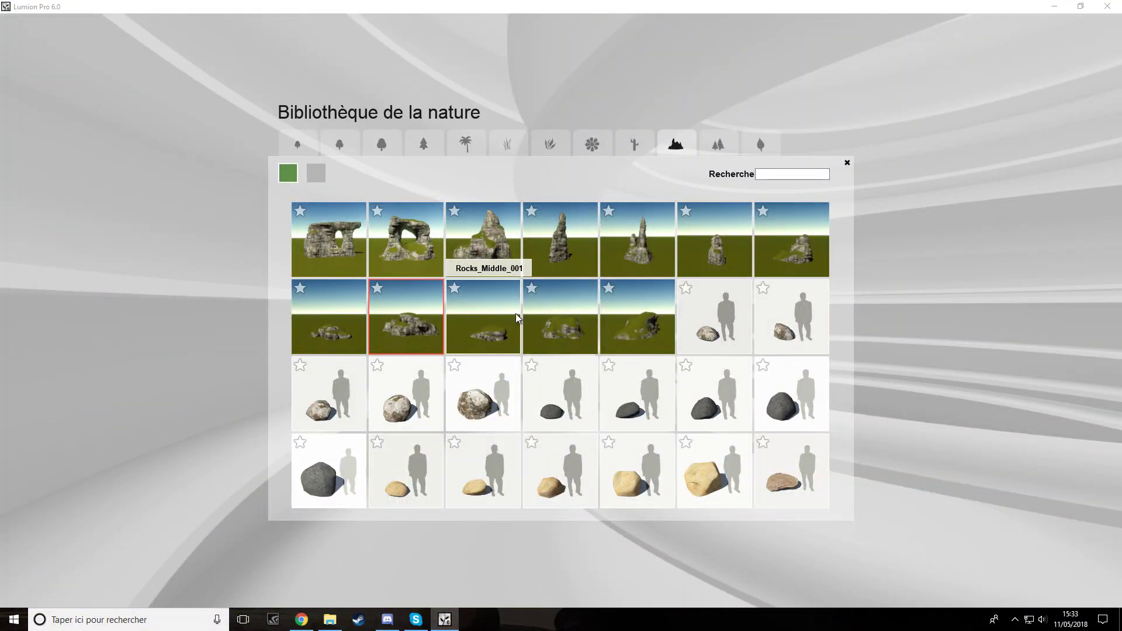
pyautogui.click(337, 335)
pyautogui.press('w')
pyautogui.moveTo(591, 327); pyautogui.dragTo(621, 325, button='right')
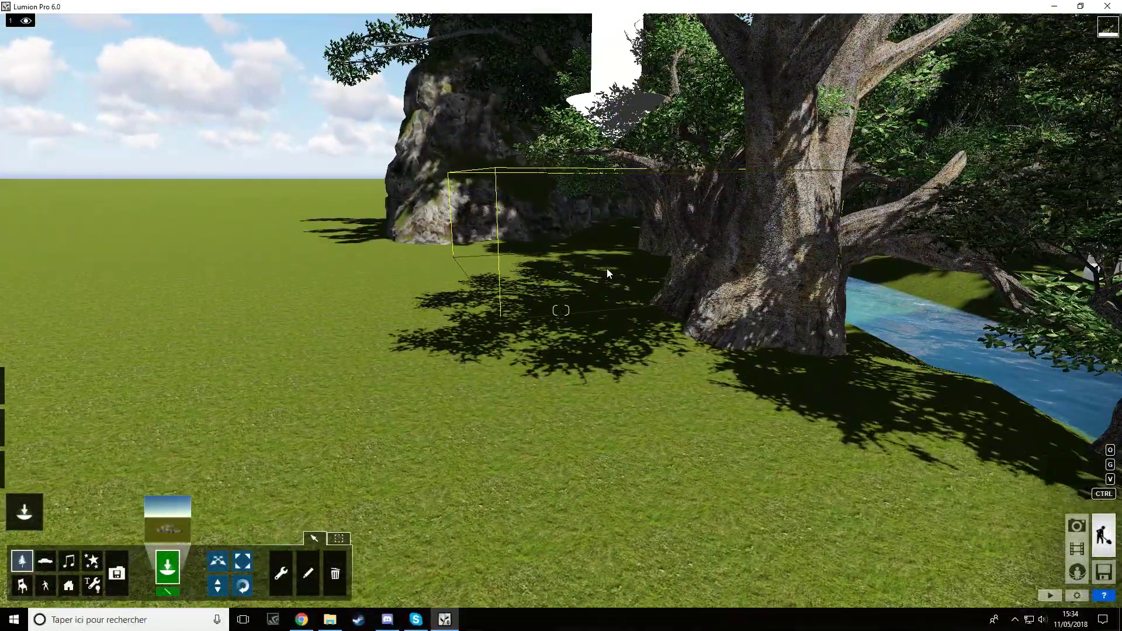
pyautogui.press('d')
pyautogui.moveTo(606, 269); pyautogui.dragTo(563, 258, button='right')
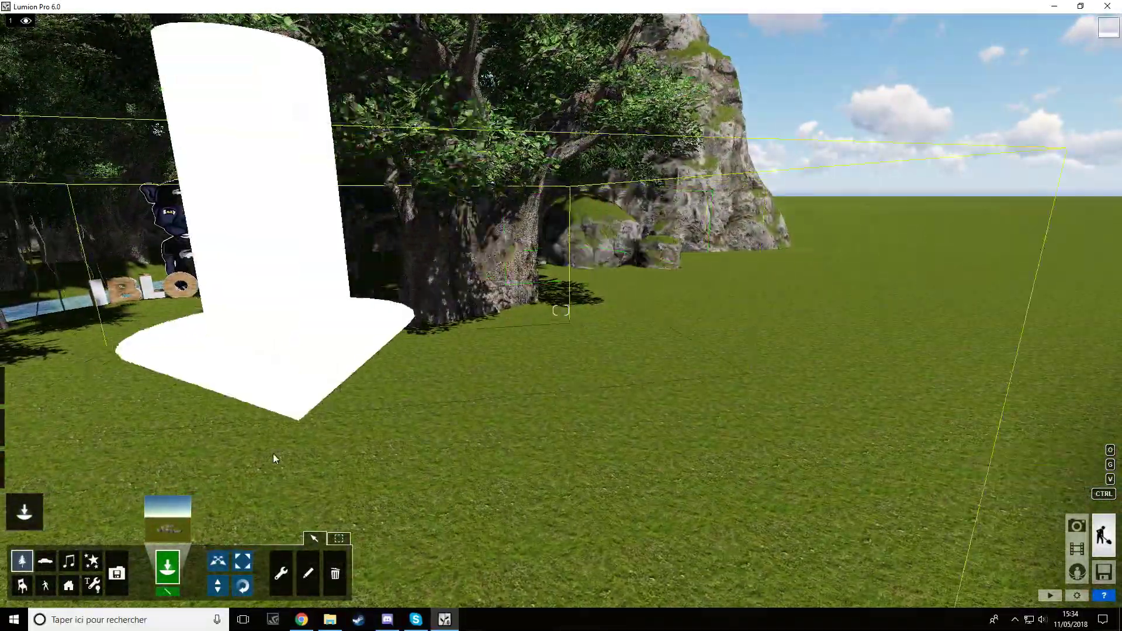
pyautogui.moveTo(564, 261); pyautogui.dragTo(562, 265)
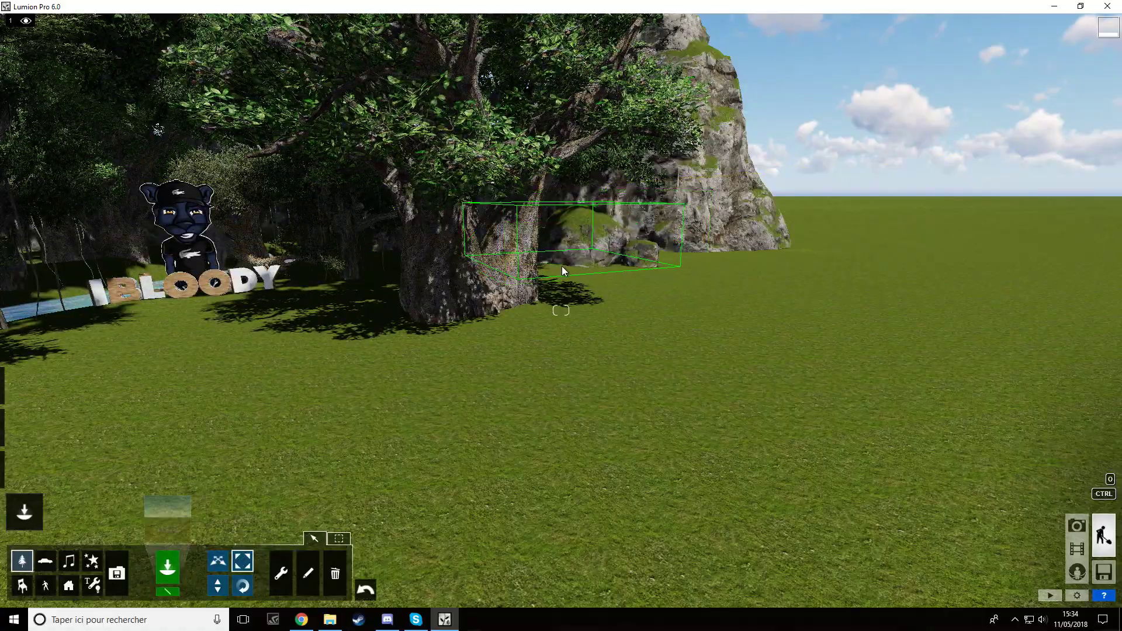
# Step: Adjust the new low rock beside the tree trunk and rotate it to fit between the trunk and the tall formation
pyautogui.press('d')
pyautogui.moveTo(345, 532); pyautogui.dragTo(253, 503, button='right')
pyautogui.press('w')
pyautogui.press('d')
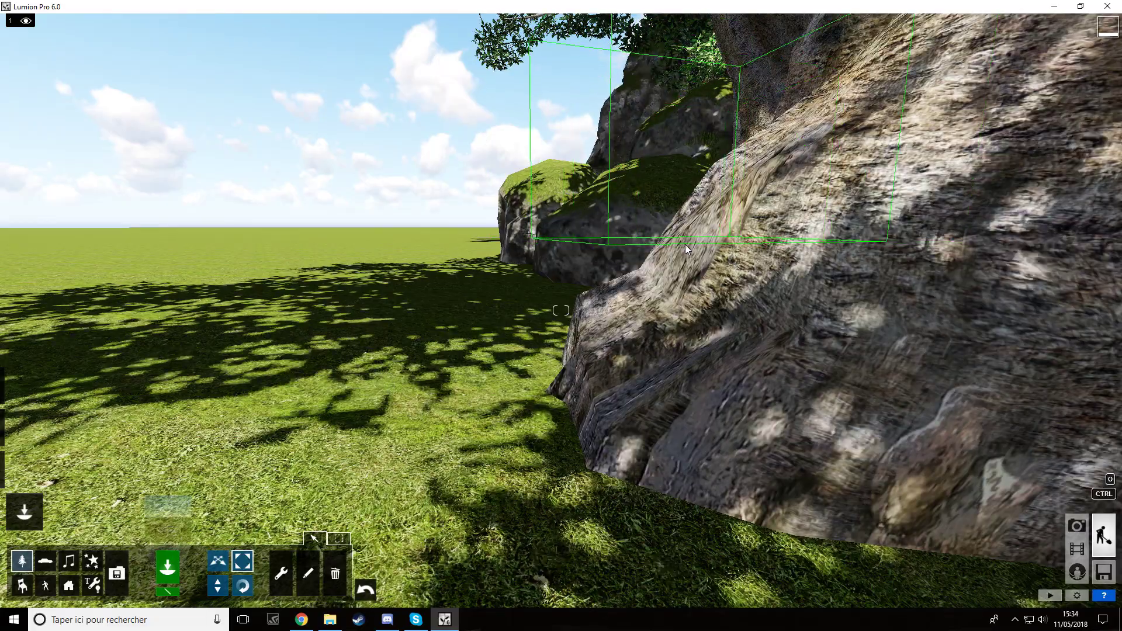
pyautogui.press('s')
pyautogui.moveTo(956, 268); pyautogui.dragTo(528, 214, button='right')
pyautogui.moveTo(513, 214); pyautogui.dragTo(482, 244)
pyautogui.click(243, 586)
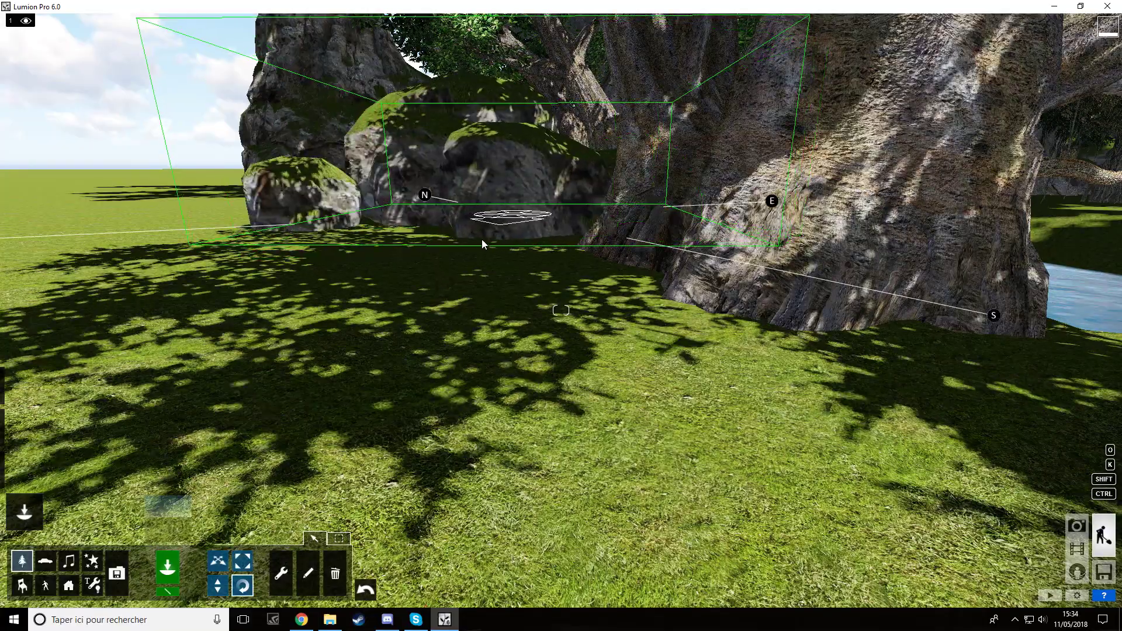
pyautogui.moveTo(612, 288); pyautogui.dragTo(704, 202)
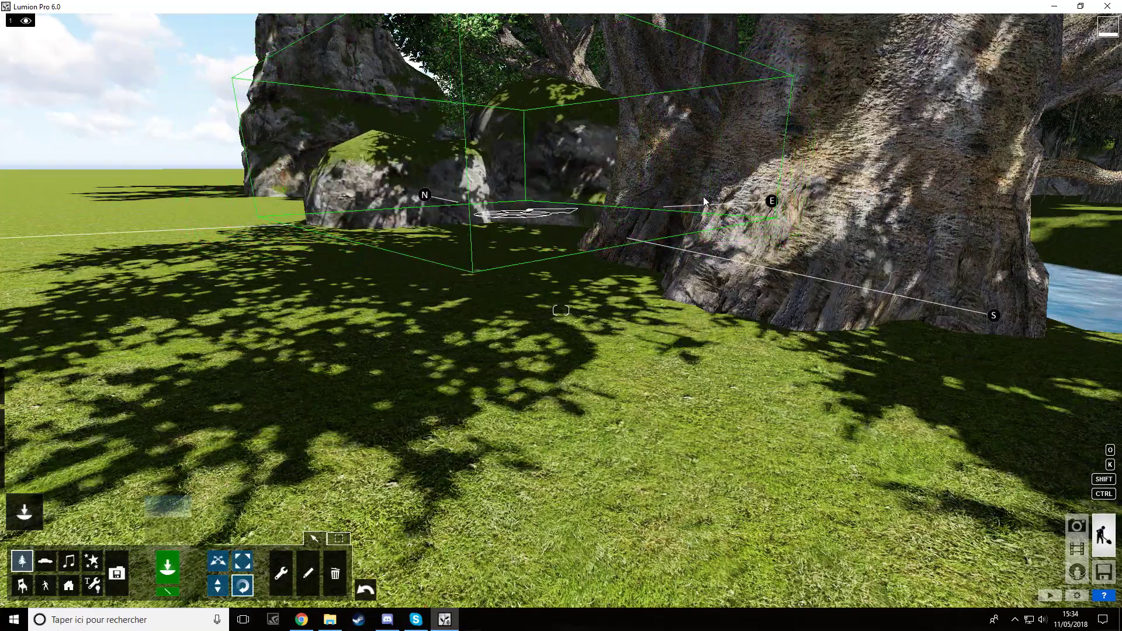
# Step: Pick the last rock formation in the library's first row and place it on the open grass behind the trees
pyautogui.press('d')
pyautogui.moveTo(704, 201); pyautogui.dragTo(716, 178, button='right')
pyautogui.press('a')
pyautogui.press('s')
pyautogui.moveTo(304, 318); pyautogui.dragTo(471, 330, button='right')
pyautogui.click(185, 520)
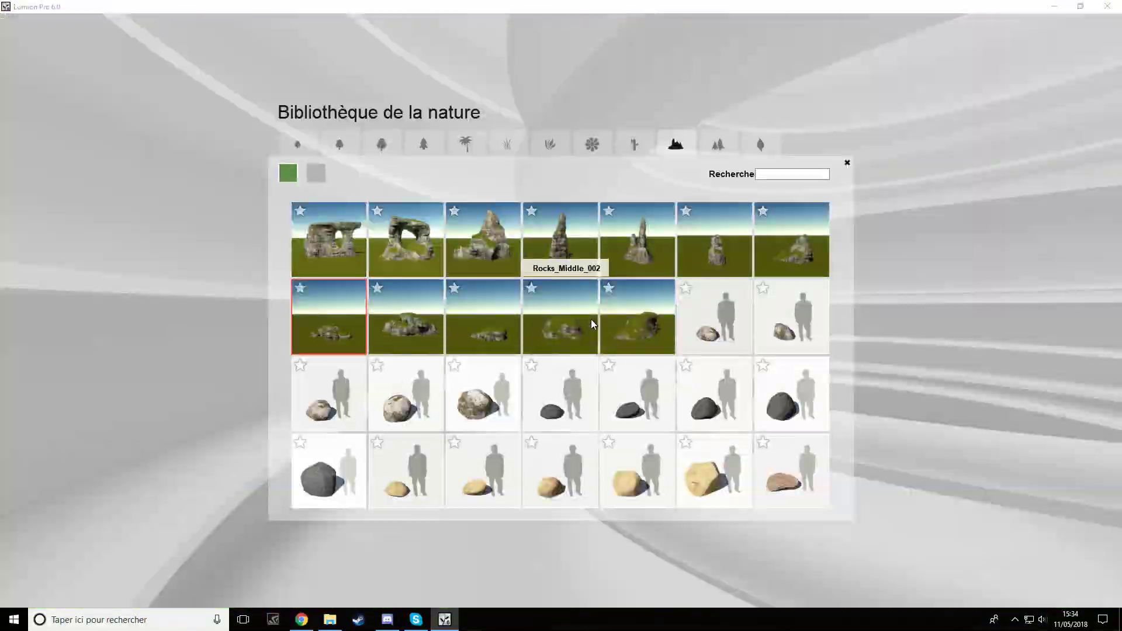
pyautogui.click(772, 261)
pyautogui.press('w')
pyautogui.moveTo(771, 257); pyautogui.dragTo(877, 286, button='right')
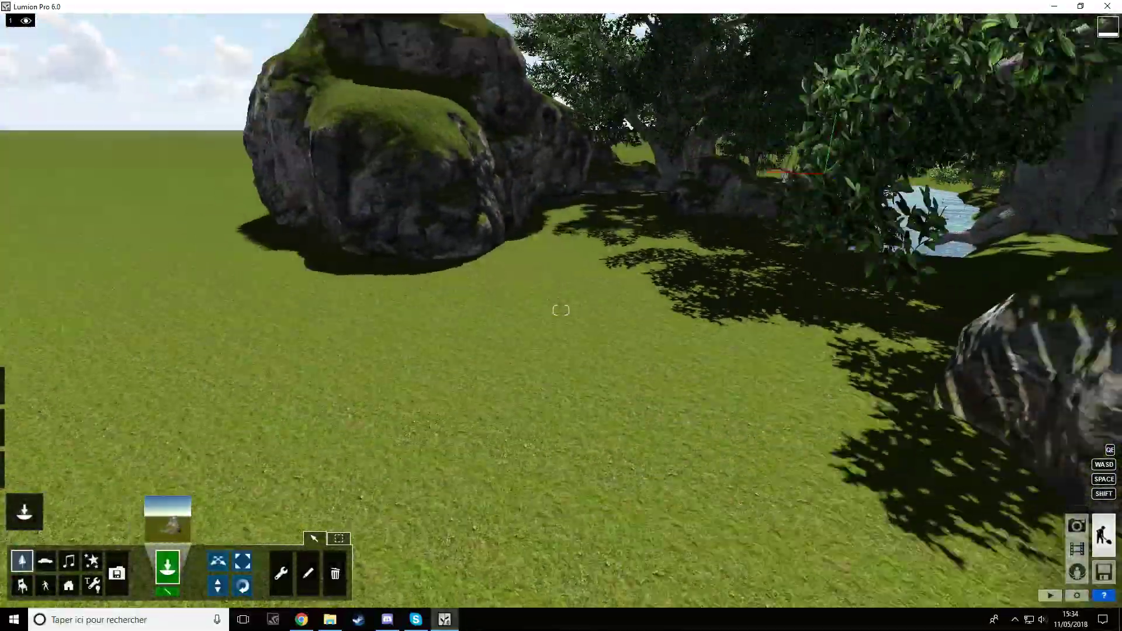
pyautogui.press('s')
pyautogui.click(713, 394)
# Step: Scale down the new peaked rock formation, then turn and move it beside the tall one behind the trees
pyautogui.click(243, 561)
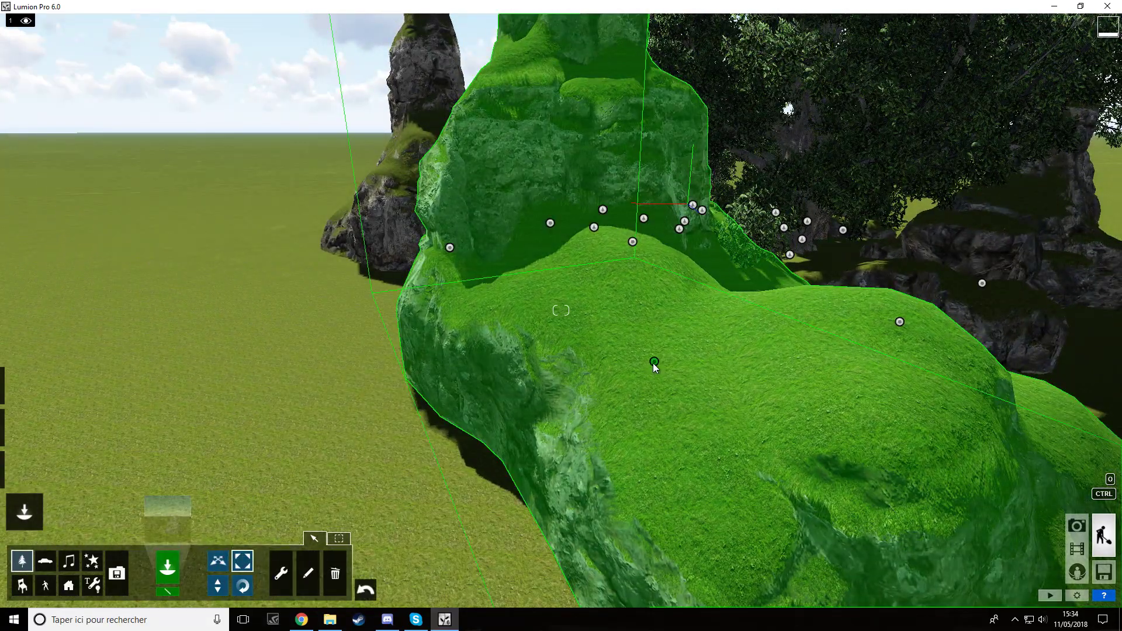
pyautogui.moveTo(654, 363); pyautogui.dragTo(651, 374)
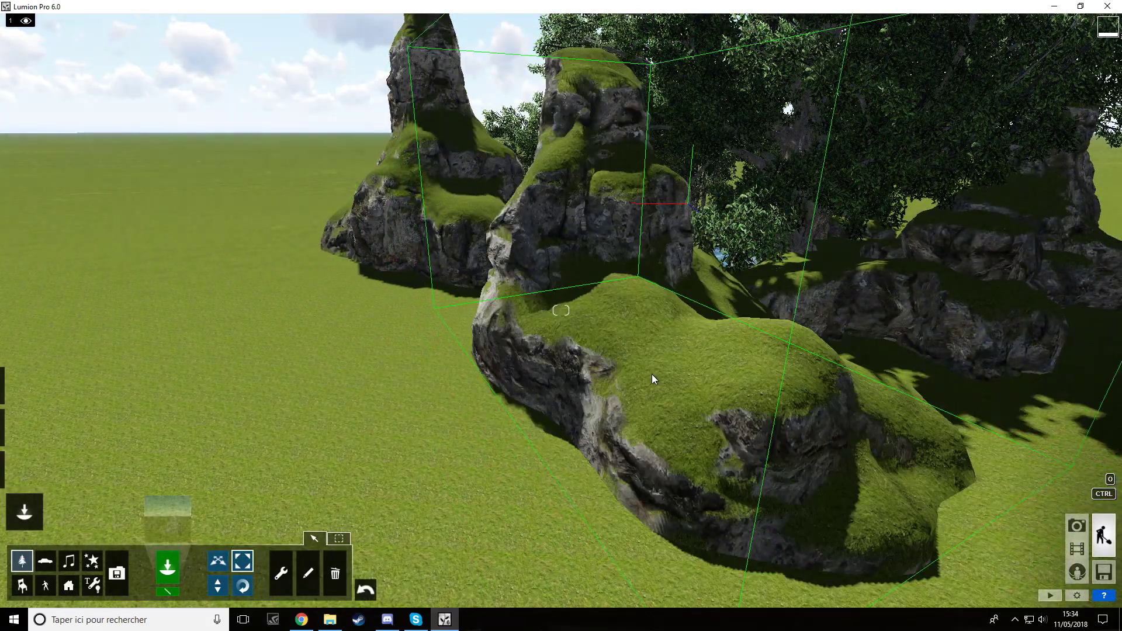
pyautogui.moveTo(654, 361); pyautogui.dragTo(282, 351)
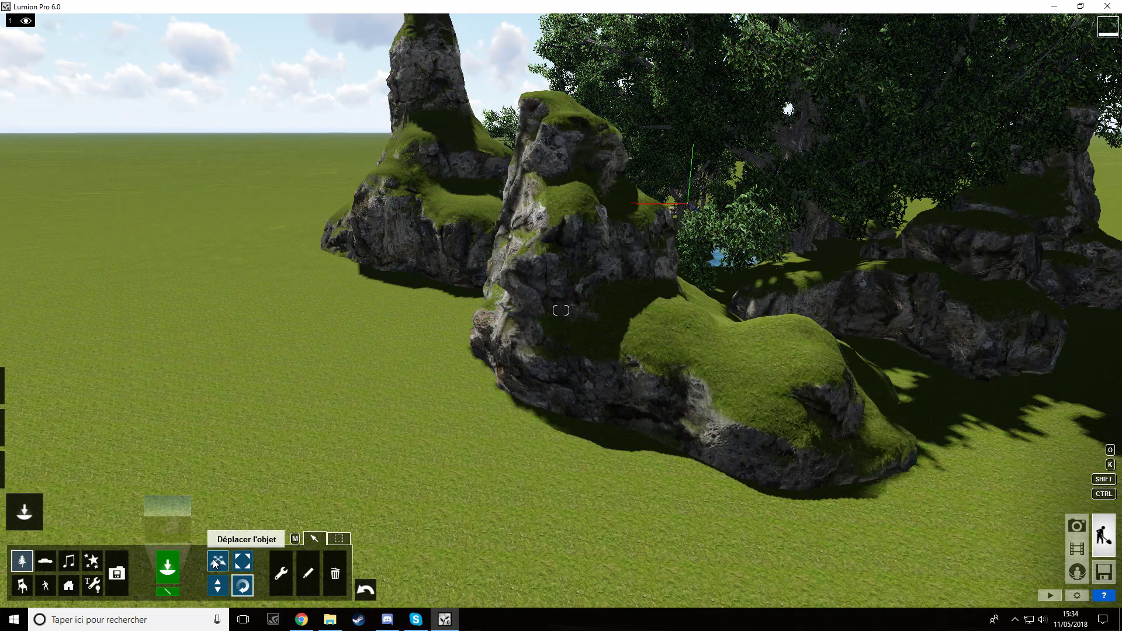
pyautogui.moveTo(654, 363); pyautogui.dragTo(715, 350)
# Step: Pick the second rock in the library's first row, the arch, and place it between the two peaked formations
pyautogui.click(179, 521)
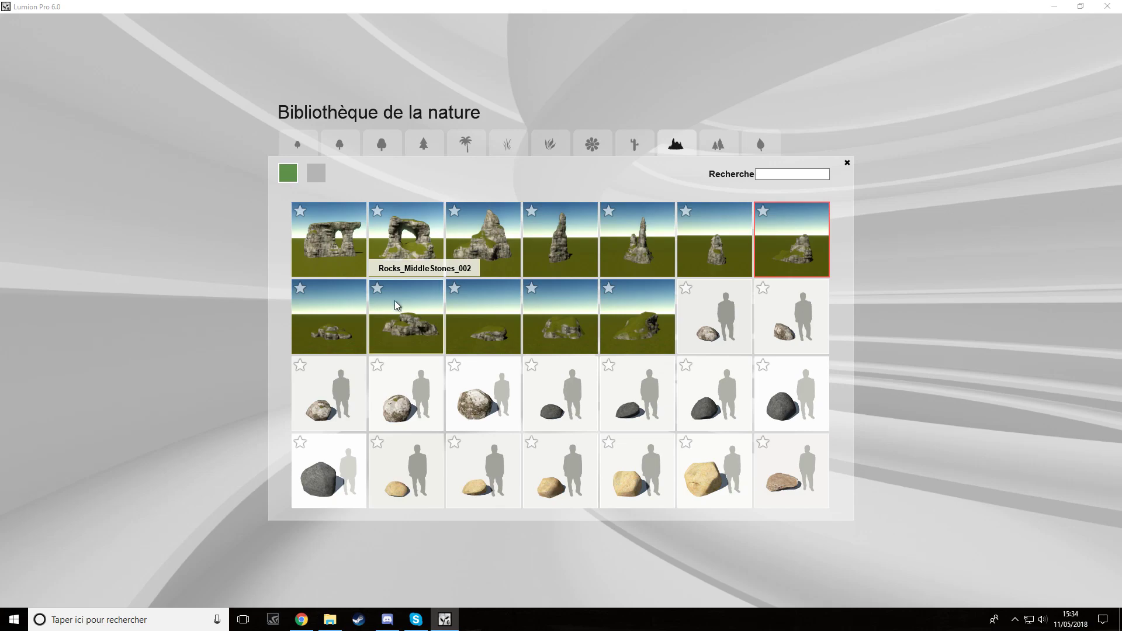
pyautogui.click(401, 284)
pyautogui.click(166, 527)
pyautogui.click(404, 254)
pyautogui.moveTo(542, 248); pyautogui.dragTo(605, 369, button='right')
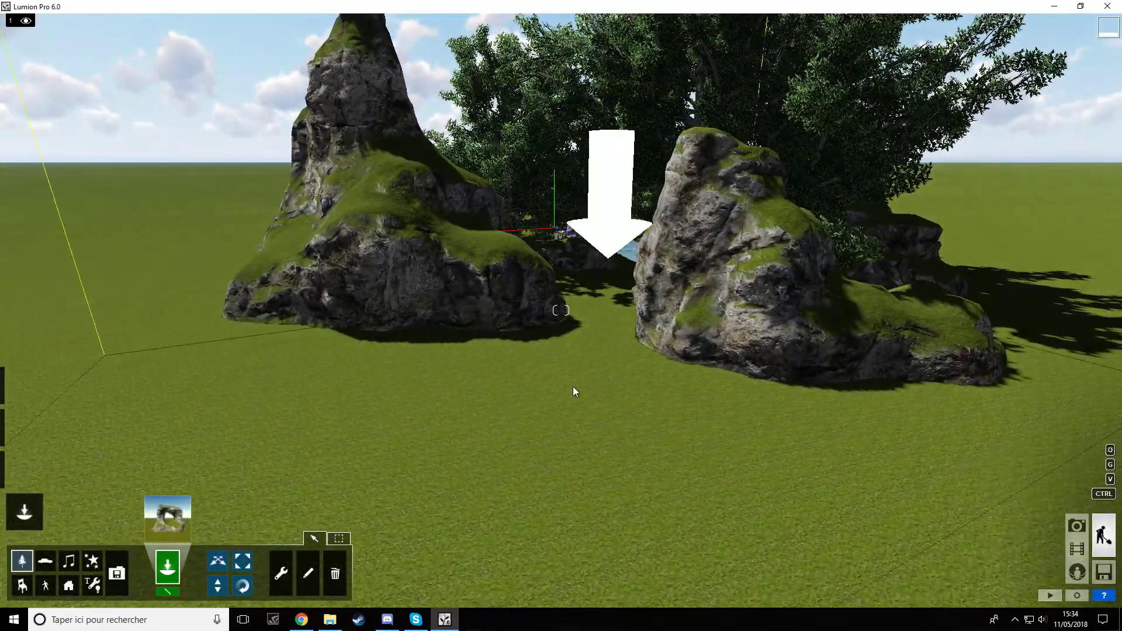
pyautogui.click(587, 381)
# Step: Scale down the rock arch, then turn and move it into the gap between the two peaked formations
pyautogui.click(242, 561)
pyautogui.moveTo(604, 370); pyautogui.dragTo(599, 384)
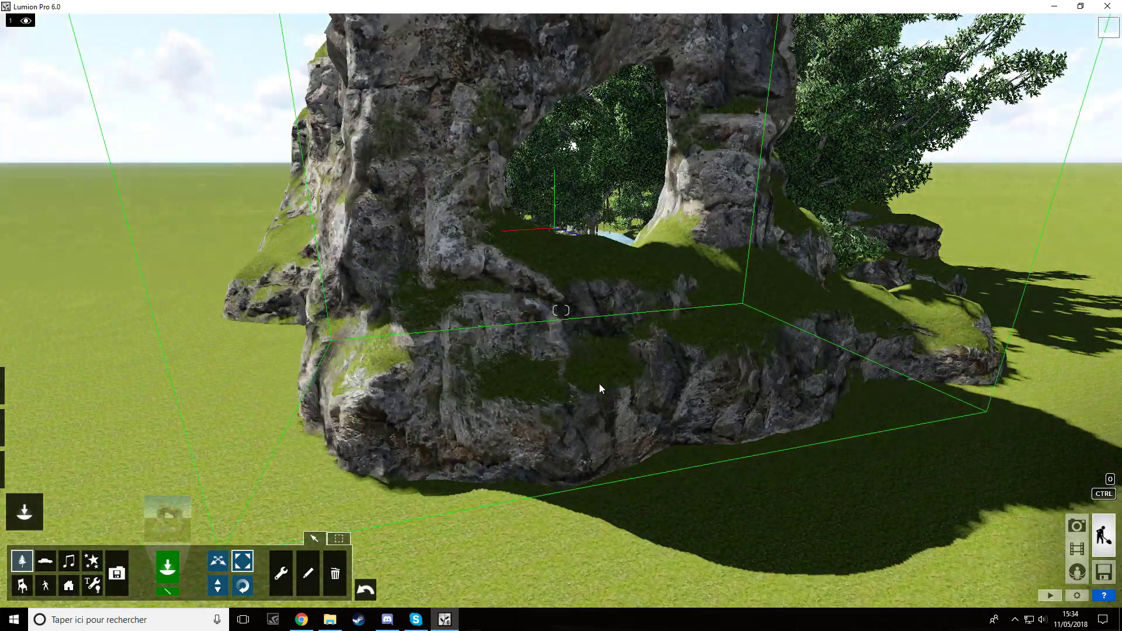
pyautogui.moveTo(604, 368); pyautogui.dragTo(590, 345)
pyautogui.click(218, 561)
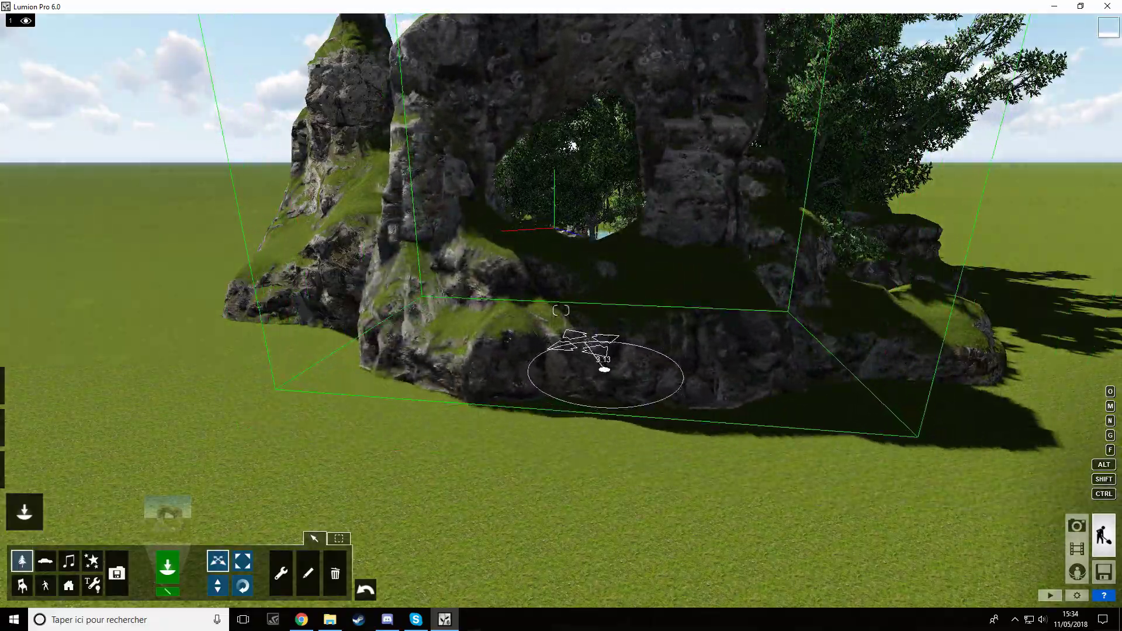
# Step: Inspect the rock arch and the remaining gaps behind the trees, from within the scene and from above
pyautogui.hotkey('shift', 'w')
pyautogui.moveTo(590, 346); pyautogui.dragTo(877, 286, button='right')
pyautogui.press('w')
pyautogui.press('s')
pyautogui.moveTo(562, 311); pyautogui.dragTo(526, 324, button='right')
pyautogui.press('w')
pyautogui.press('d')
pyautogui.press('w')
pyautogui.moveTo(561, 311); pyautogui.dragTo(586, 409, button='right')
pyautogui.press('s')
# Step: Place the twin-spired rock, fifth in the library's first row, beside the arch formations, scale it down and adjust its position
pyautogui.click(217, 561)
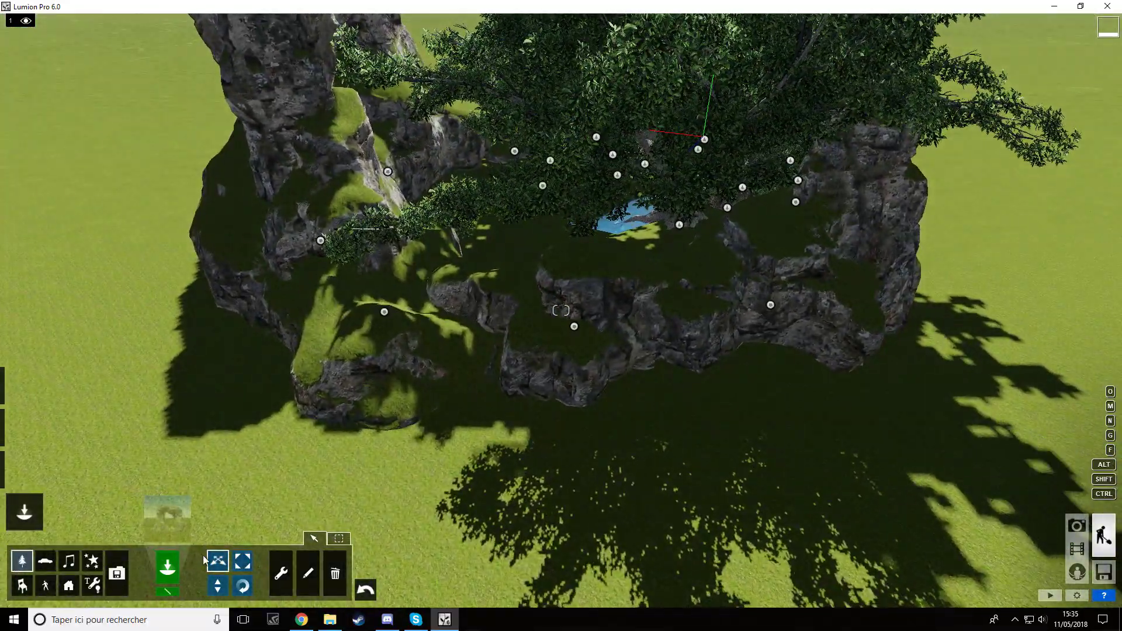
pyautogui.click(170, 533)
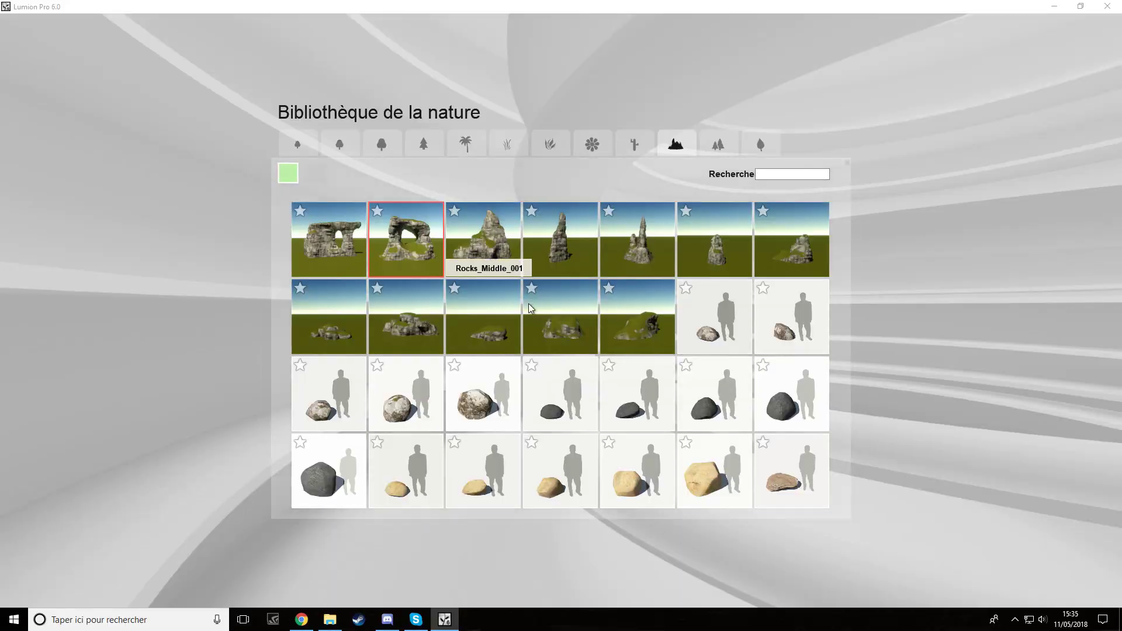
pyautogui.click(637, 240)
pyautogui.click(463, 350)
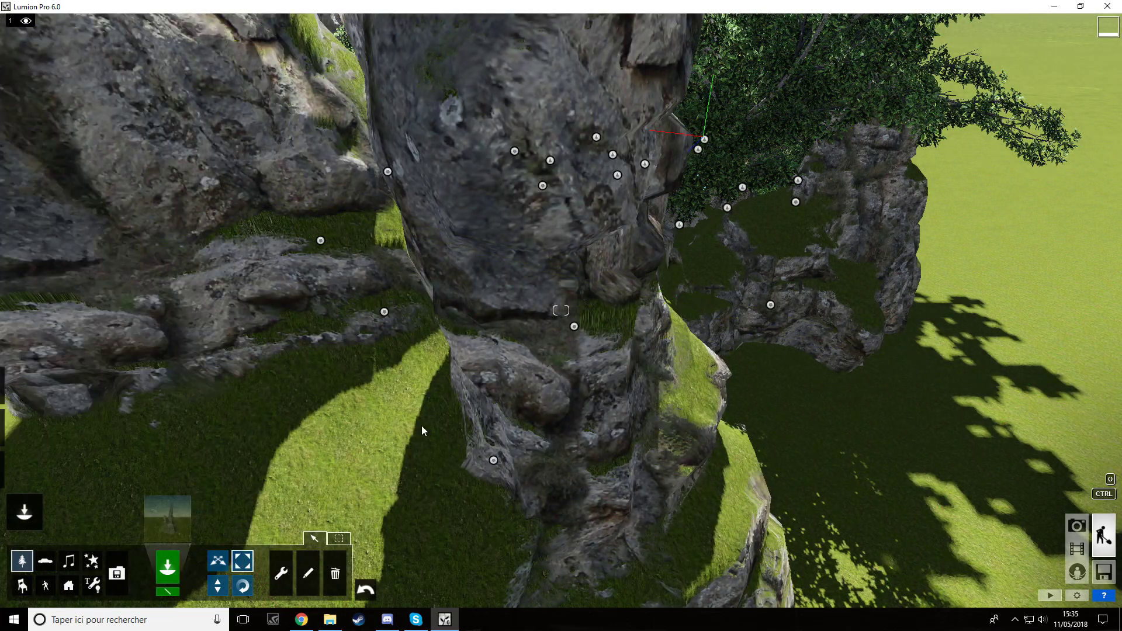
pyautogui.moveTo(495, 461); pyautogui.dragTo(494, 476)
pyautogui.click(489, 487)
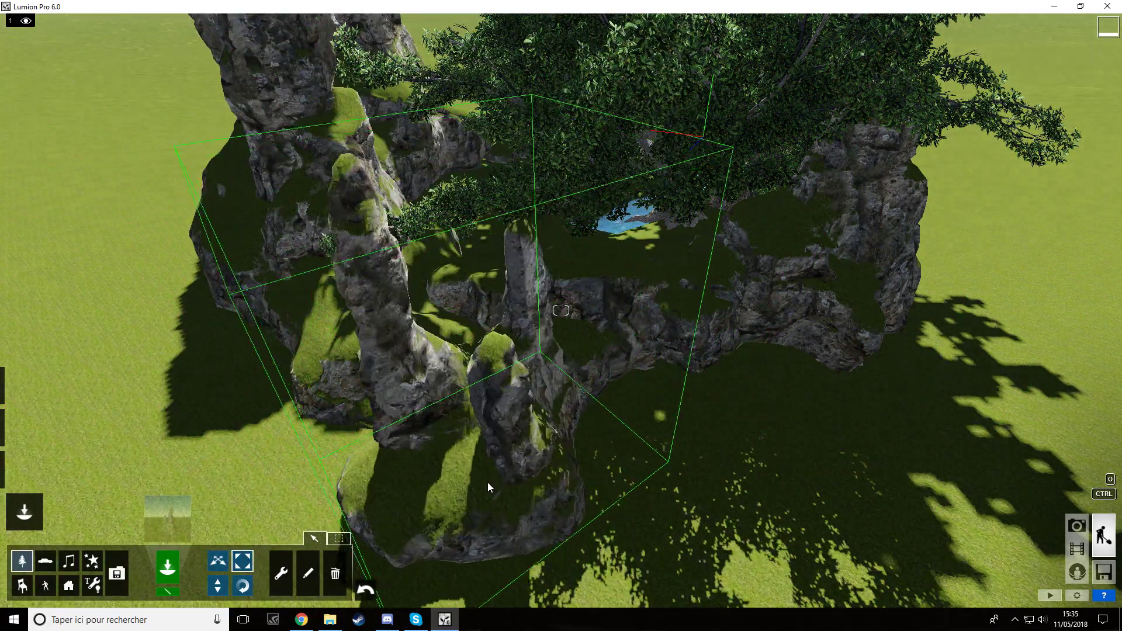
pyautogui.moveTo(494, 460); pyautogui.dragTo(466, 451)
# Step: Check the rock backdrop from in front of the IBLOODY text, and look for the side that is still open
pyautogui.moveTo(467, 451); pyautogui.dragTo(374, 362, button='right')
pyautogui.press('w')
pyautogui.press('w')
pyautogui.press('s')
pyautogui.press('w')
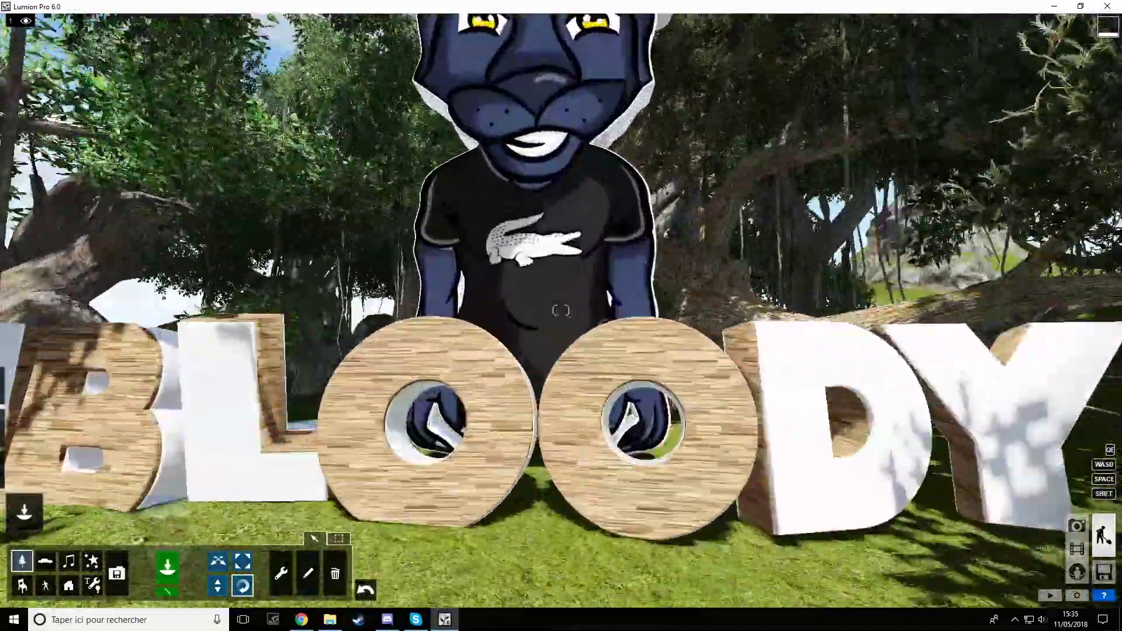
pyautogui.press('s')
pyautogui.press('w')
pyautogui.moveTo(174, 282)
pyautogui.mouseDown(button='right')
pyautogui.moveTo(140, 287)
pyautogui.moveTo(190, 310)
pyautogui.moveTo(191, 279)
pyautogui.mouseUp(button='right')
pyautogui.press('s')
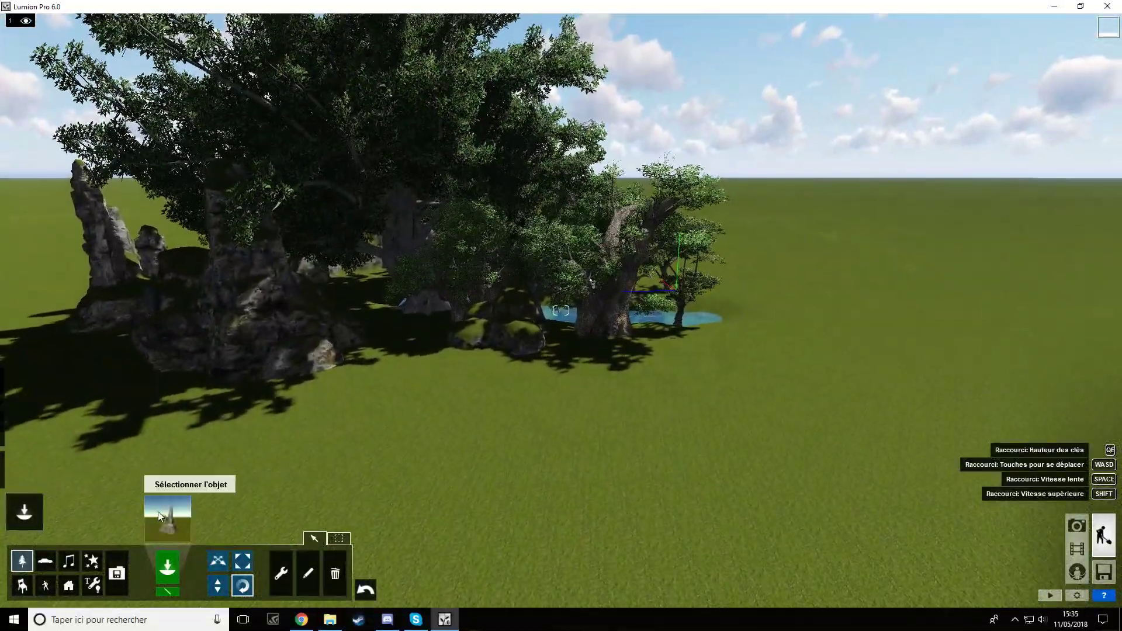
# Step: Place another twin-spired rock and another rock arch on the open grass behind the trees, and scale both down
pyautogui.click(623, 384)
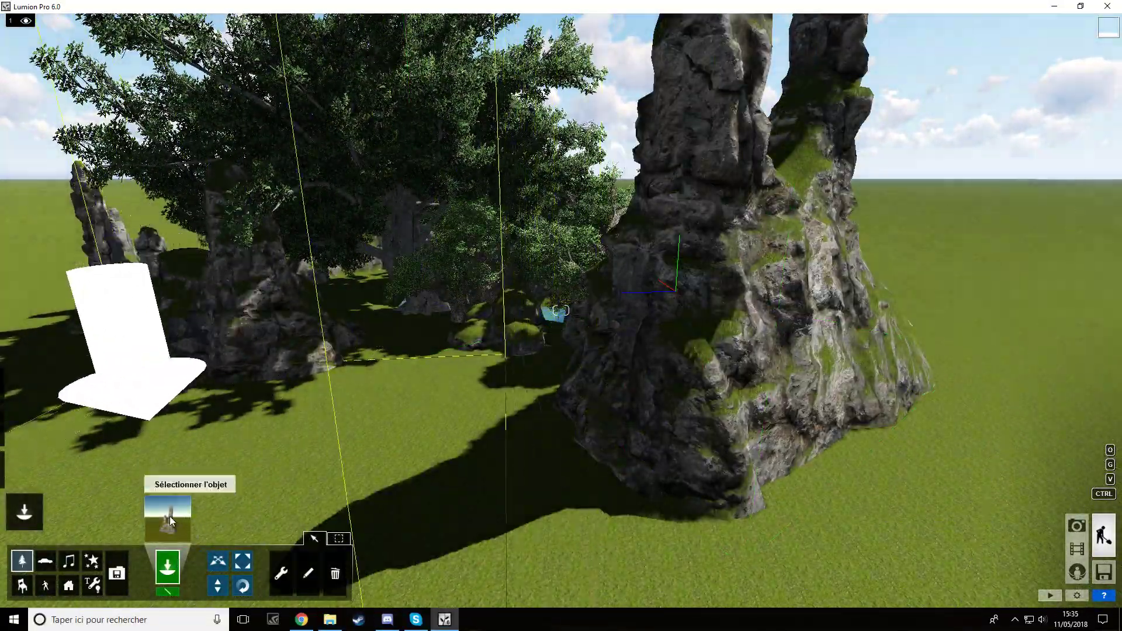
pyautogui.click(167, 517)
pyautogui.click(502, 363)
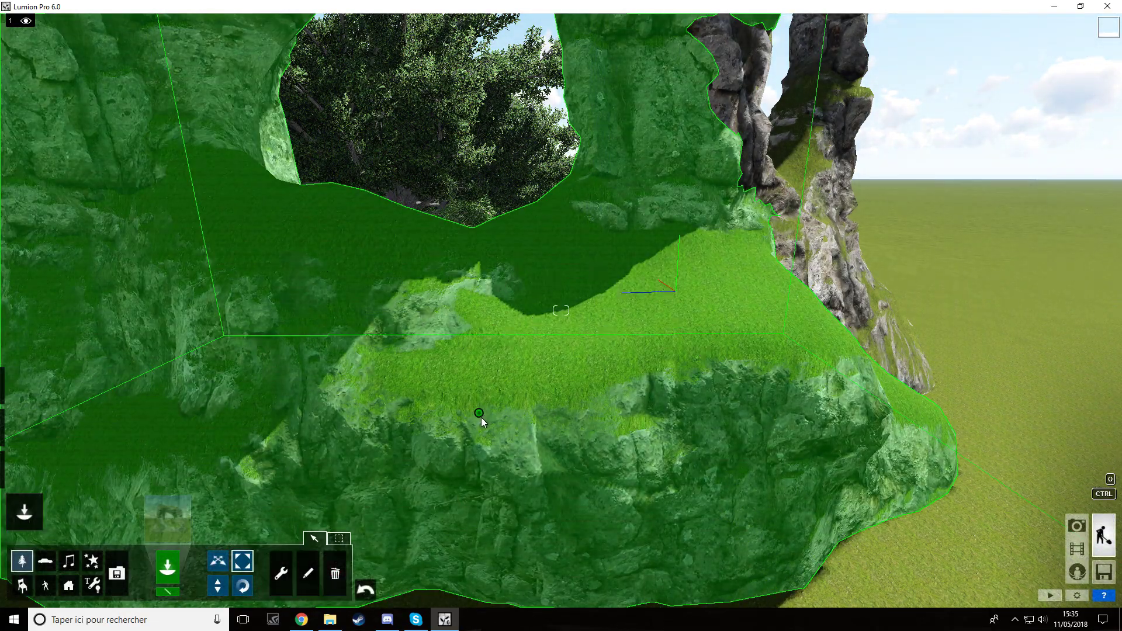
pyautogui.click(480, 415)
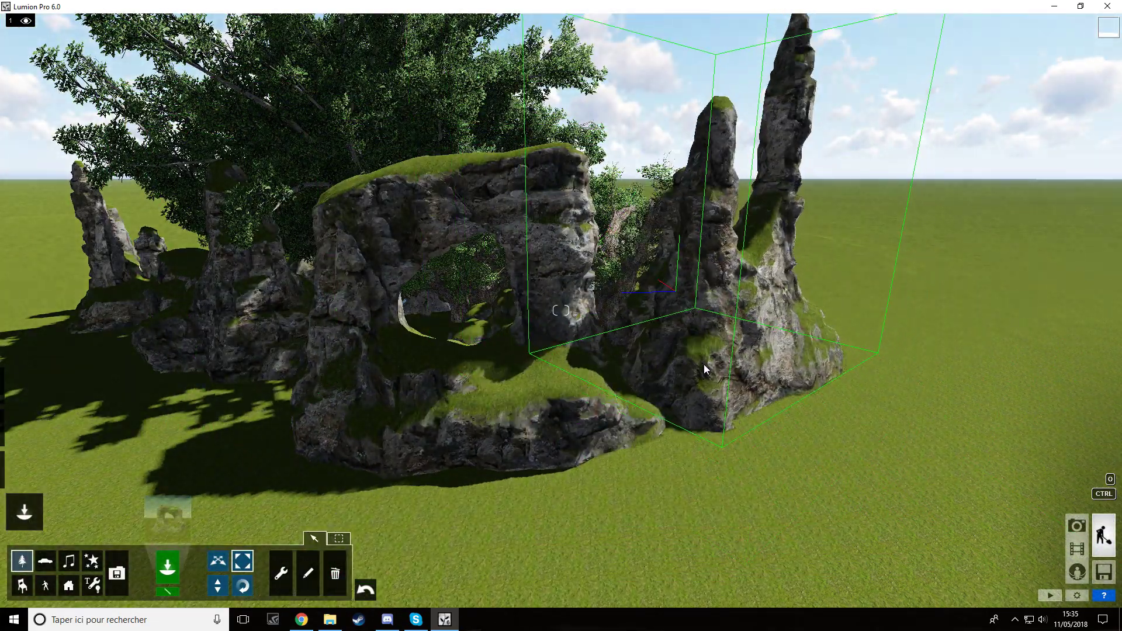
# Step: Rotate the second twin-spired rock and move it and the new arch closer together and nearer the trees
pyautogui.click(212, 558)
pyautogui.moveTo(703, 353); pyautogui.dragTo(646, 357)
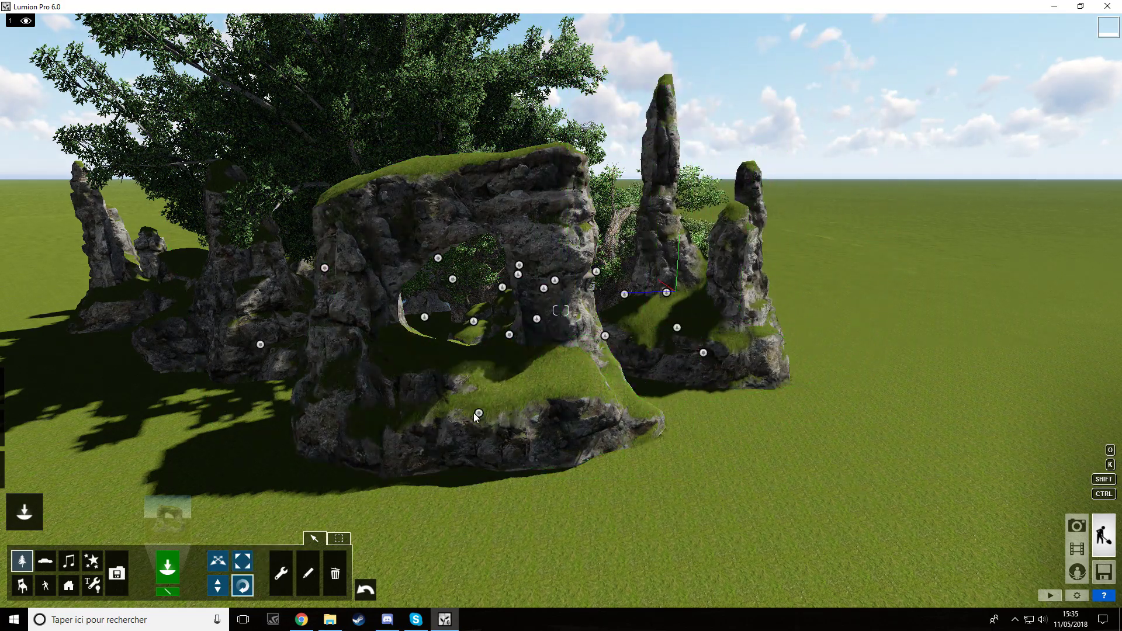
pyautogui.moveTo(479, 414); pyautogui.dragTo(478, 387)
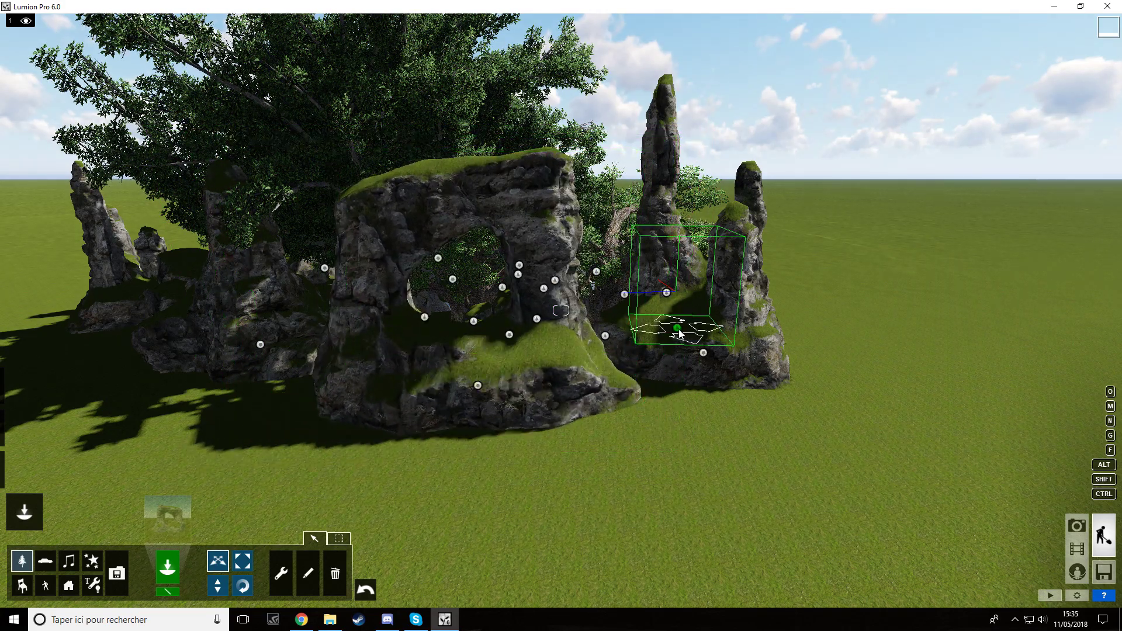
pyautogui.moveTo(700, 347); pyautogui.dragTo(659, 349)
# Step: Place the last mossy rock of the library's second row before the gap beside the new arch, adjusting its size, rotation and position
pyautogui.moveTo(659, 349); pyautogui.dragTo(590, 351, button='right')
pyautogui.press('w')
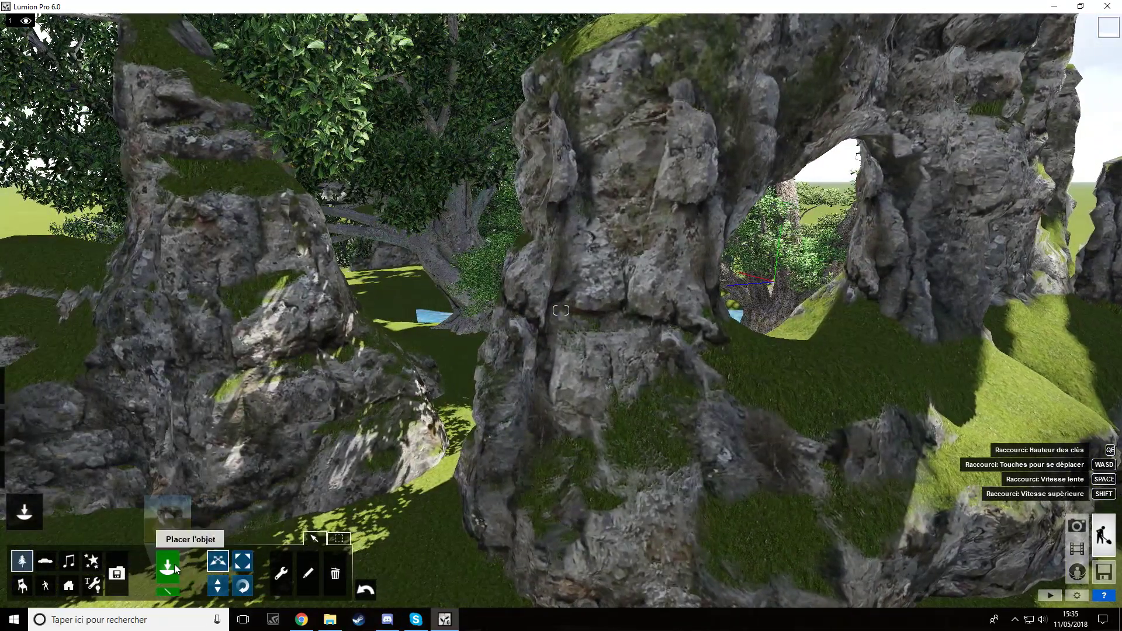
pyautogui.press('s')
pyautogui.click(167, 518)
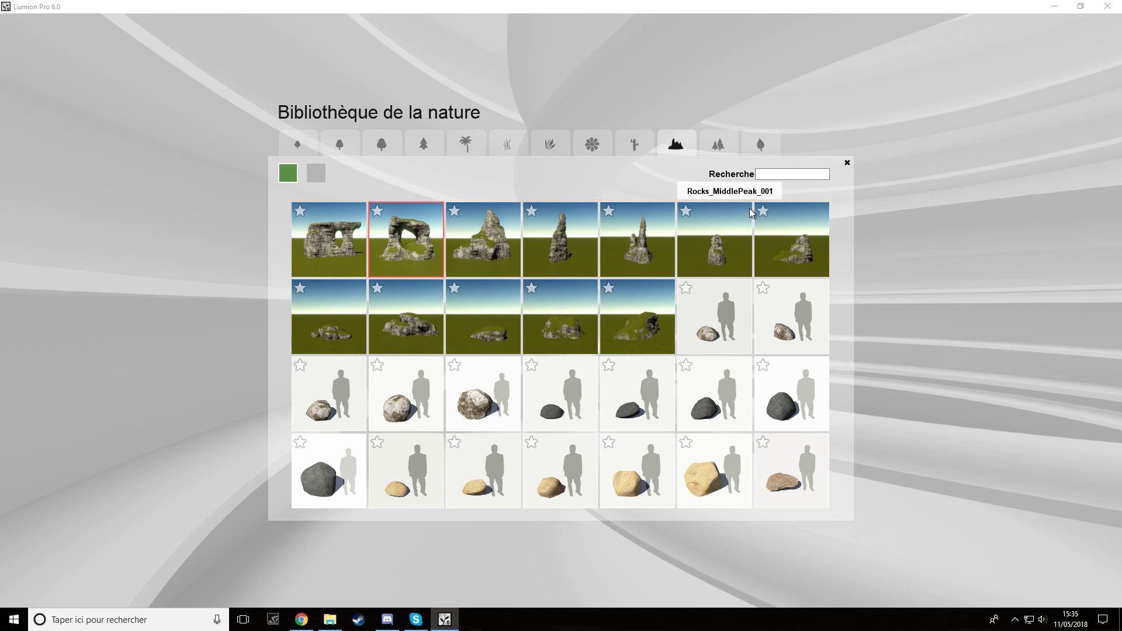
pyautogui.click(645, 337)
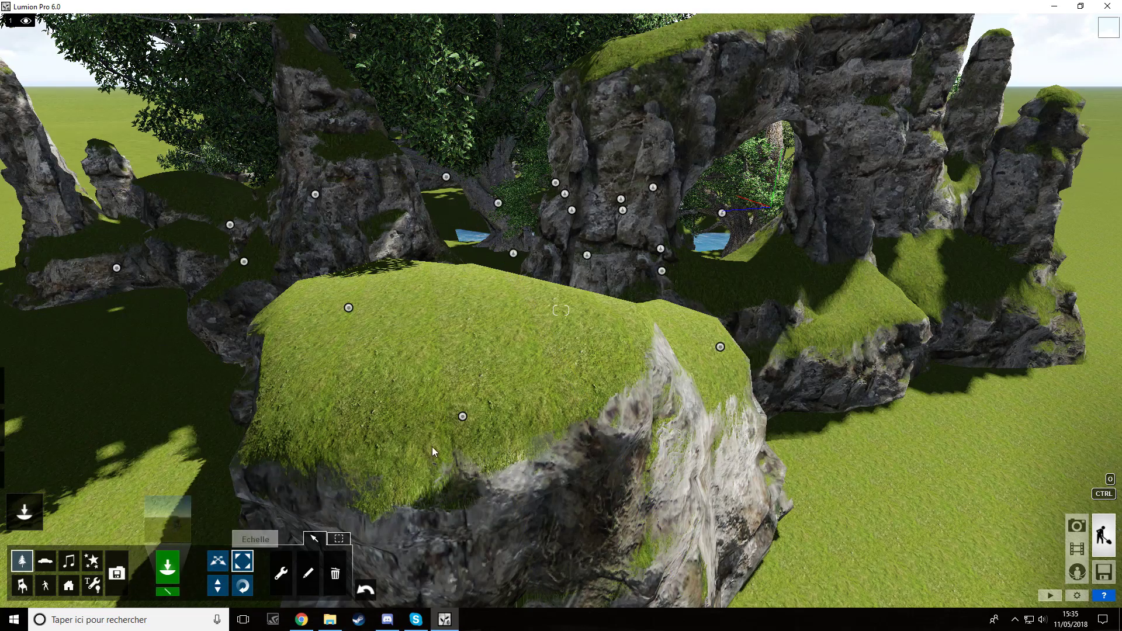
pyautogui.moveTo(462, 416); pyautogui.dragTo(408, 452)
pyautogui.moveTo(461, 416)
pyautogui.mouseDown()
pyautogui.moveTo(411, 411)
pyautogui.moveTo(474, 363)
pyautogui.moveTo(434, 398)
pyautogui.moveTo(456, 412)
pyautogui.mouseUp()
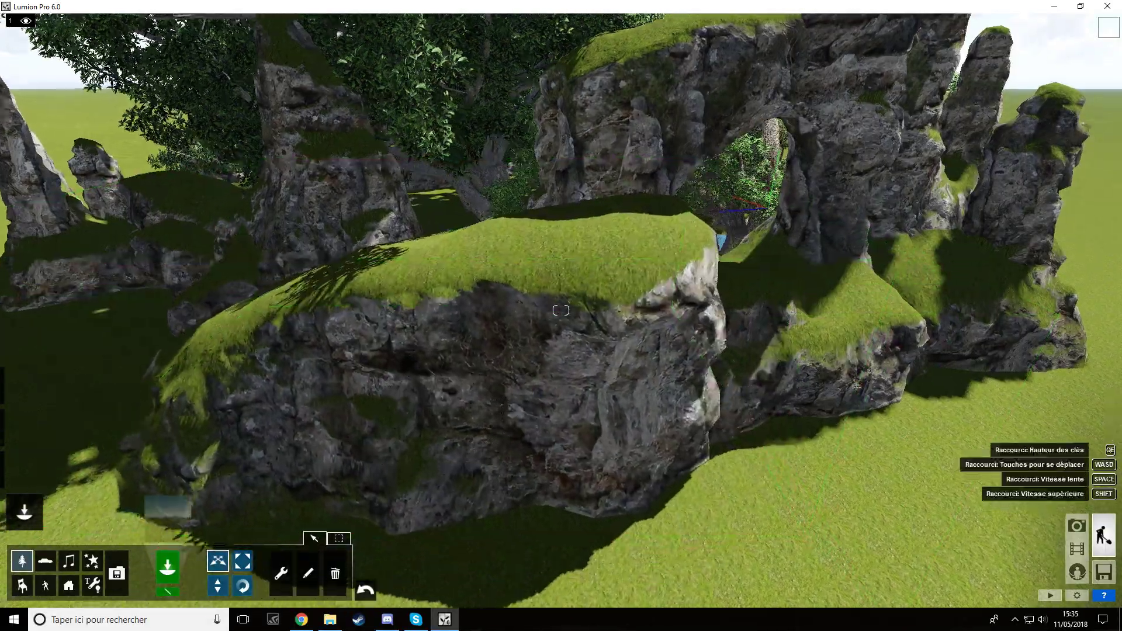
# Step: Review the whole scene from the front lawn, checking the rocks behind the mascot and the trees
pyautogui.moveTo(456, 411); pyautogui.dragTo(468, 374, button='right')
pyautogui.press('w')
pyautogui.hotkey('shift', 'w')
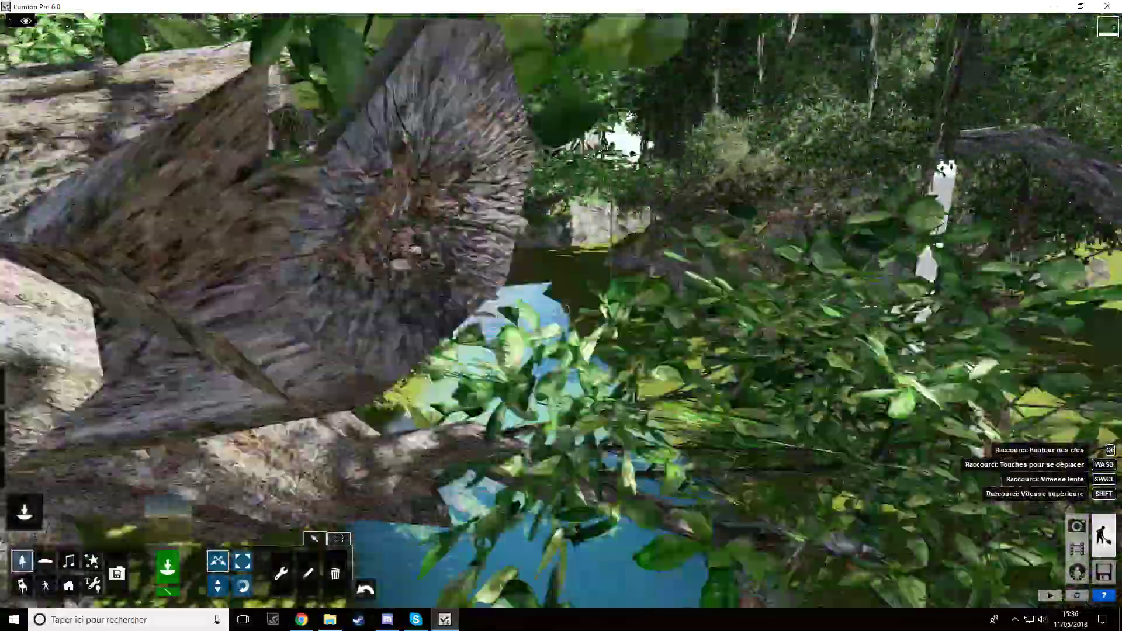
pyautogui.press('s')
pyautogui.press('w')
pyautogui.press('s')
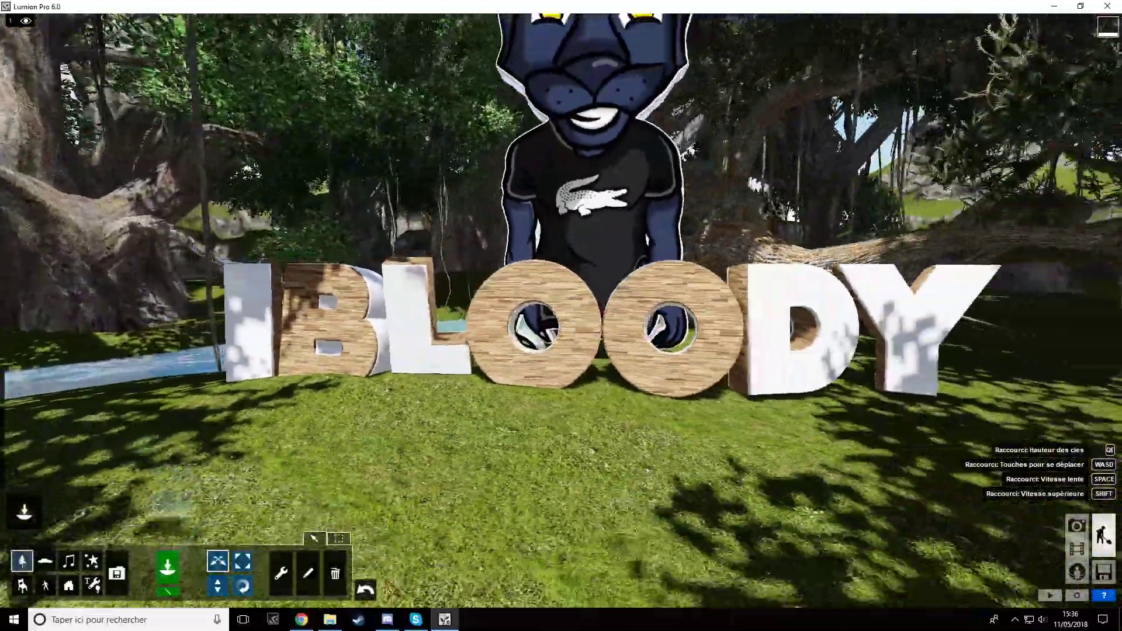
pyautogui.press('s')
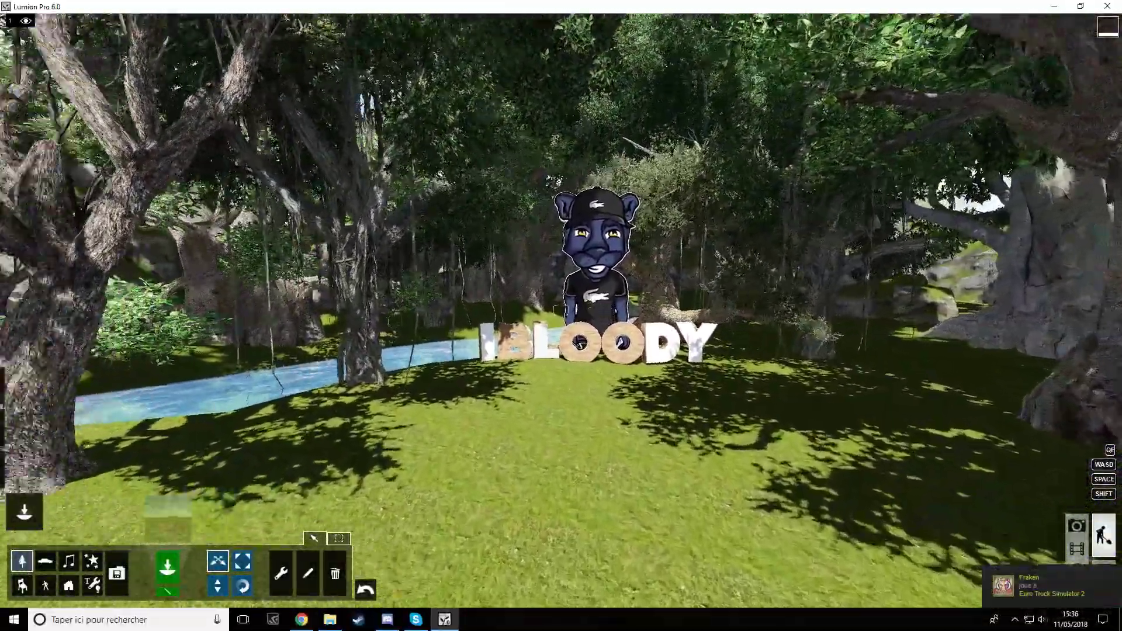
# Step: Place the second mossy rock of the library's second row on the grass beside the river's near end, adjusting its size and height
pyautogui.moveTo(643, 304)
pyautogui.mouseDown(button='right')
pyautogui.moveTo(374, 293)
pyautogui.moveTo(594, 270)
pyautogui.moveTo(626, 292)
pyautogui.mouseUp(button='right')
pyautogui.press('w')
pyautogui.moveTo(363, 304); pyautogui.dragTo(205, 320, button='right')
pyautogui.press('w')
pyautogui.moveTo(643, 316); pyautogui.dragTo(26, 331, button='right')
pyautogui.press('s')
pyautogui.click(168, 507)
pyautogui.click(409, 251)
pyautogui.click(167, 347)
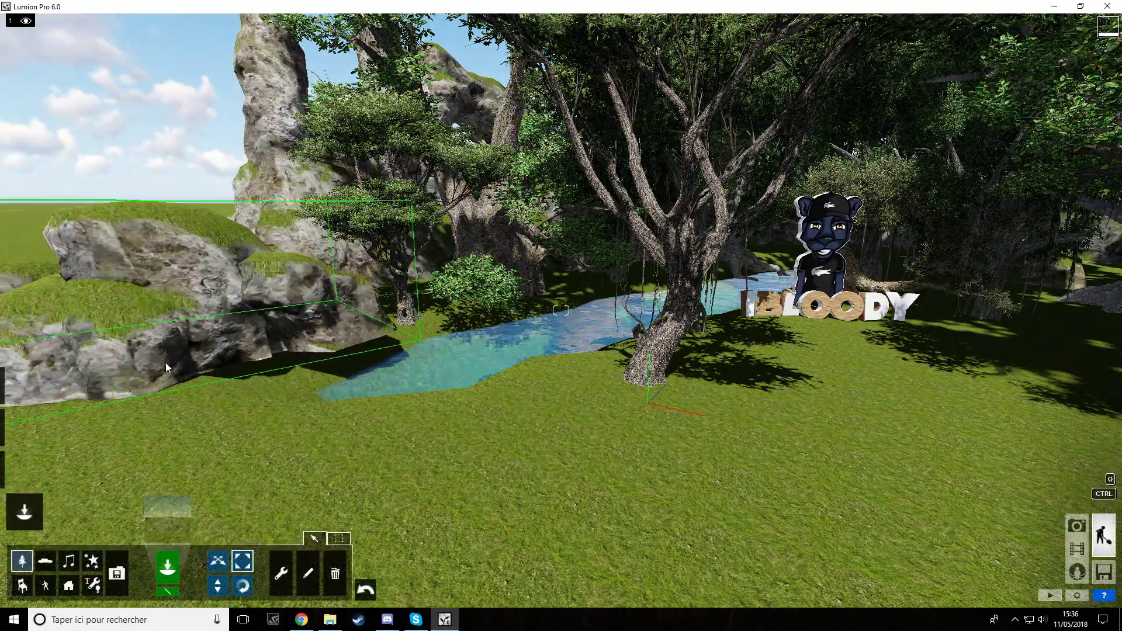
pyautogui.moveTo(160, 352); pyautogui.dragTo(211, 330)
# Step: Place another twin-spired rock from the nature library on the grass beside the low mossy rocks near the river's end
pyautogui.press('w')
pyautogui.press('d')
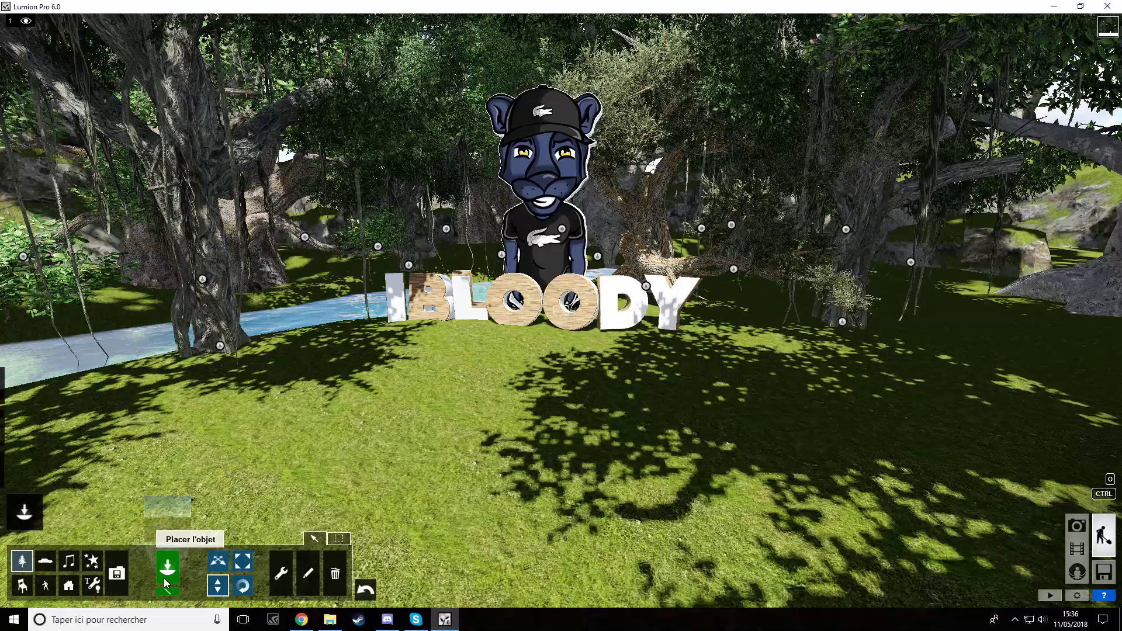
pyautogui.click(168, 568)
pyautogui.click(188, 513)
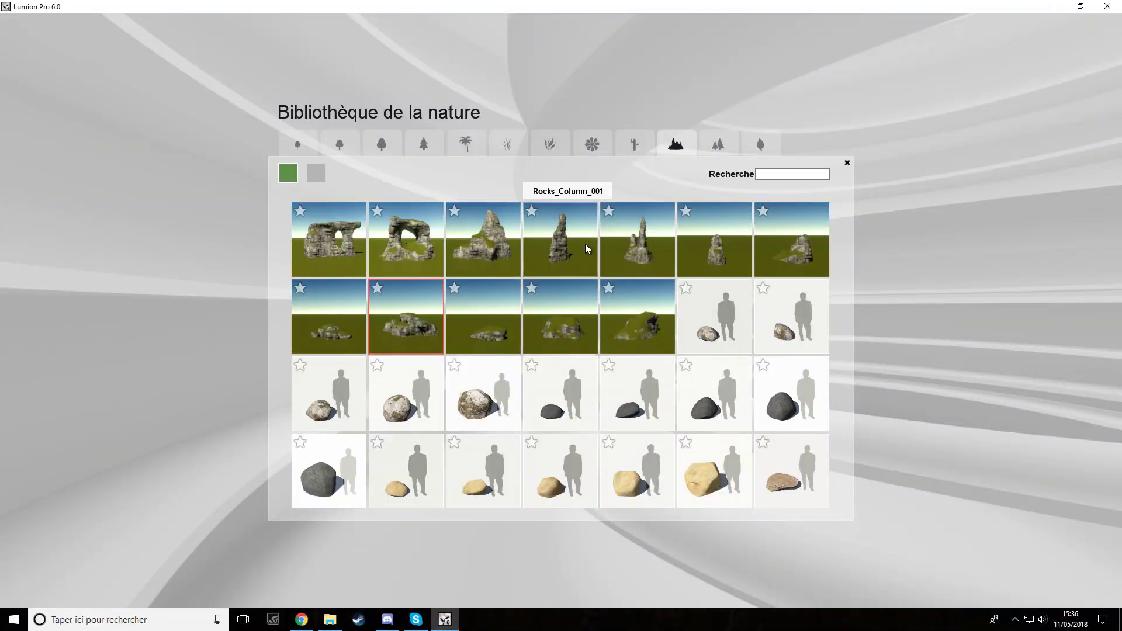
pyautogui.click(623, 249)
pyautogui.press('s')
pyautogui.moveTo(623, 251); pyautogui.dragTo(859, 320, button='right')
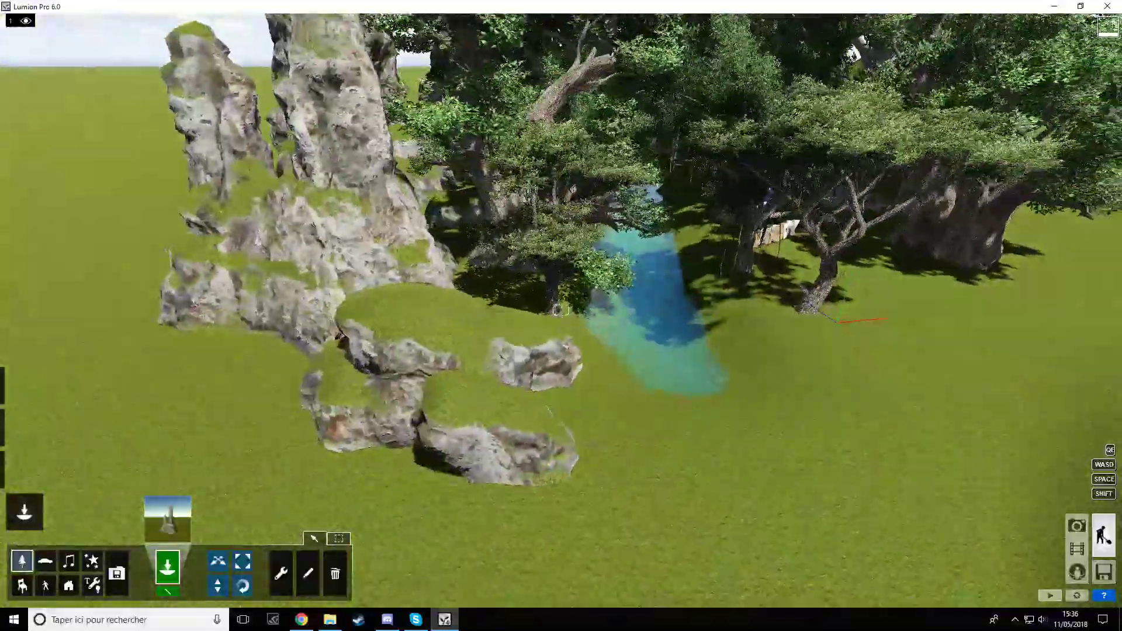
pyautogui.click(283, 510)
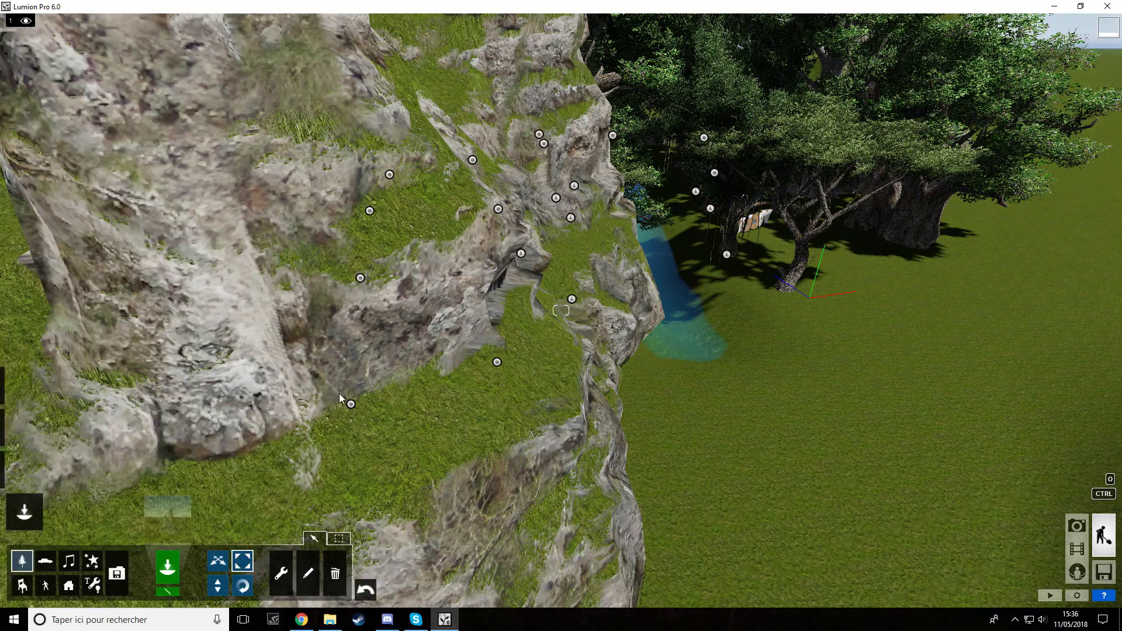
# Step: Scale down and rotate the new twin-spired rock, and move it closer against the low mossy rocks
pyautogui.click(353, 412)
pyautogui.click(242, 586)
pyautogui.moveTo(352, 407); pyautogui.dragTo(239, 531)
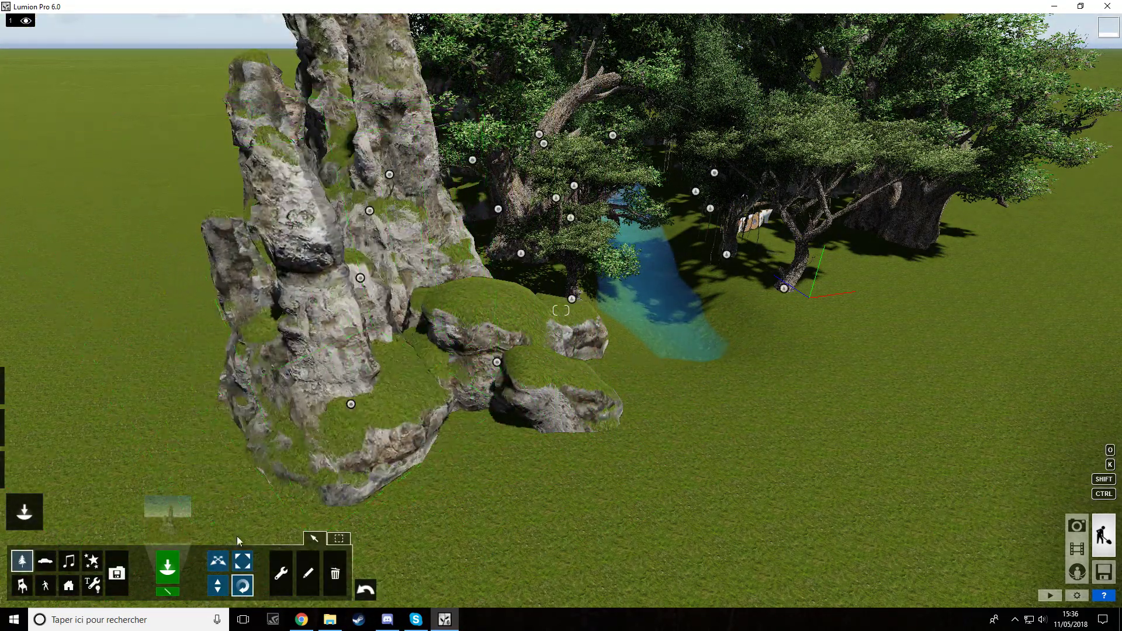
pyautogui.moveTo(350, 405); pyautogui.dragTo(424, 416)
pyautogui.press('w')
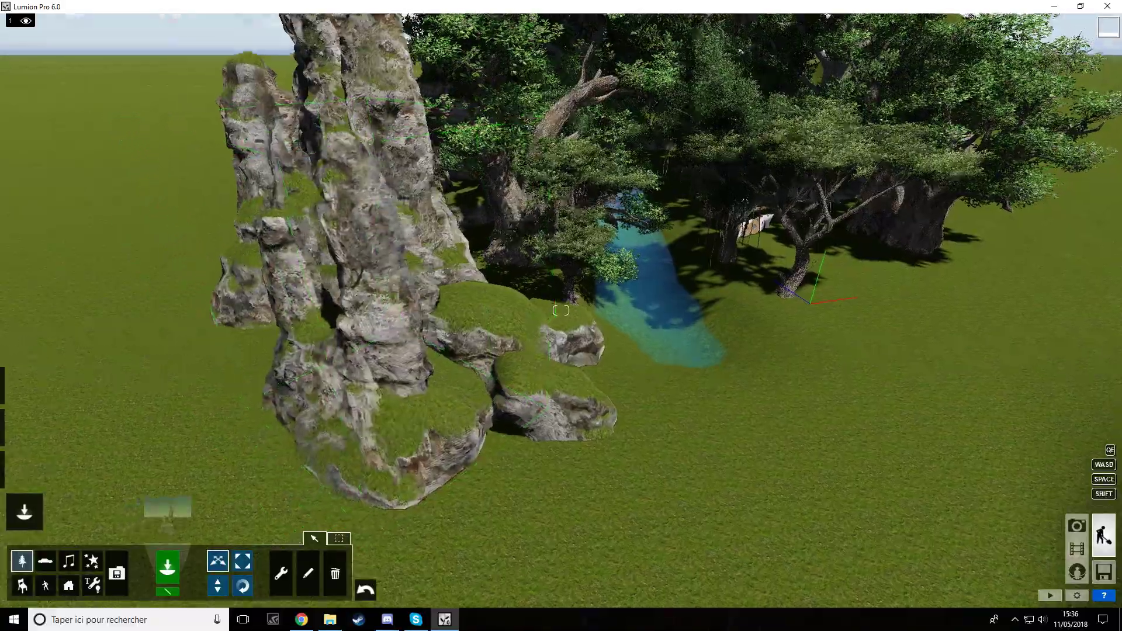
# Step: Move the twin-spired mossy rock formation against the neighbouring cliff at the forest's outer edge and adjust its height
pyautogui.moveTo(424, 416); pyautogui.dragTo(468, 416, button='right')
pyautogui.press('d')
pyautogui.press('w')
pyautogui.moveTo(522, 364); pyautogui.dragTo(467, 318, button='right')
pyautogui.press('w')
pyautogui.moveTo(374, 429); pyautogui.dragTo(310, 526, button='right')
pyautogui.press('w')
pyautogui.press('s')
pyautogui.moveTo(310, 432); pyautogui.dragTo(282, 401, button='right')
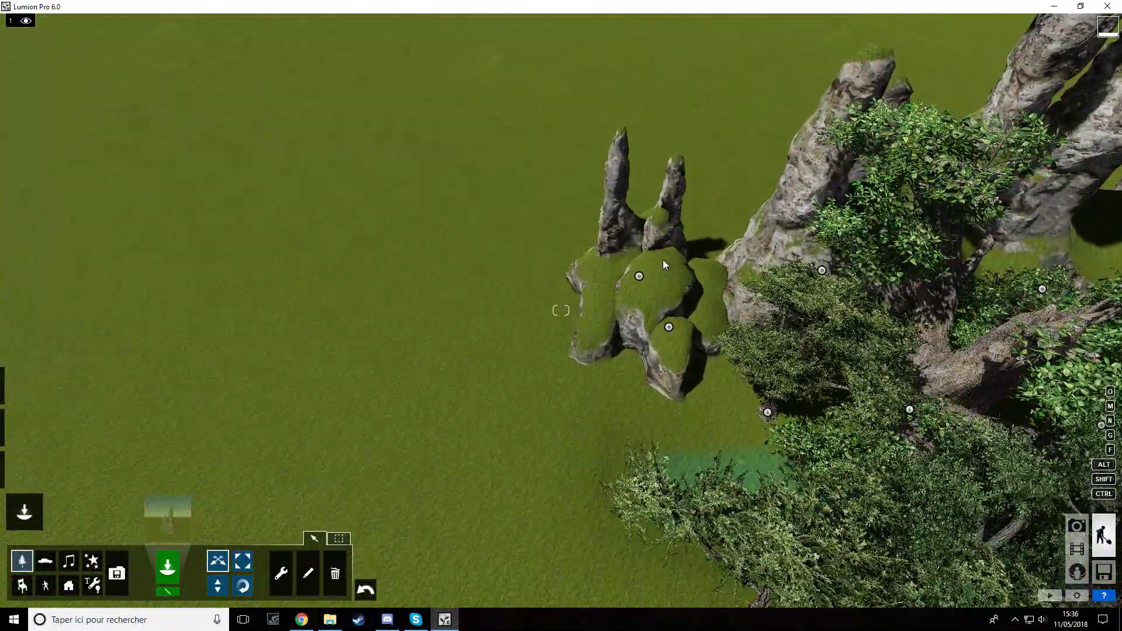
pyautogui.moveTo(641, 282); pyautogui.dragTo(684, 273)
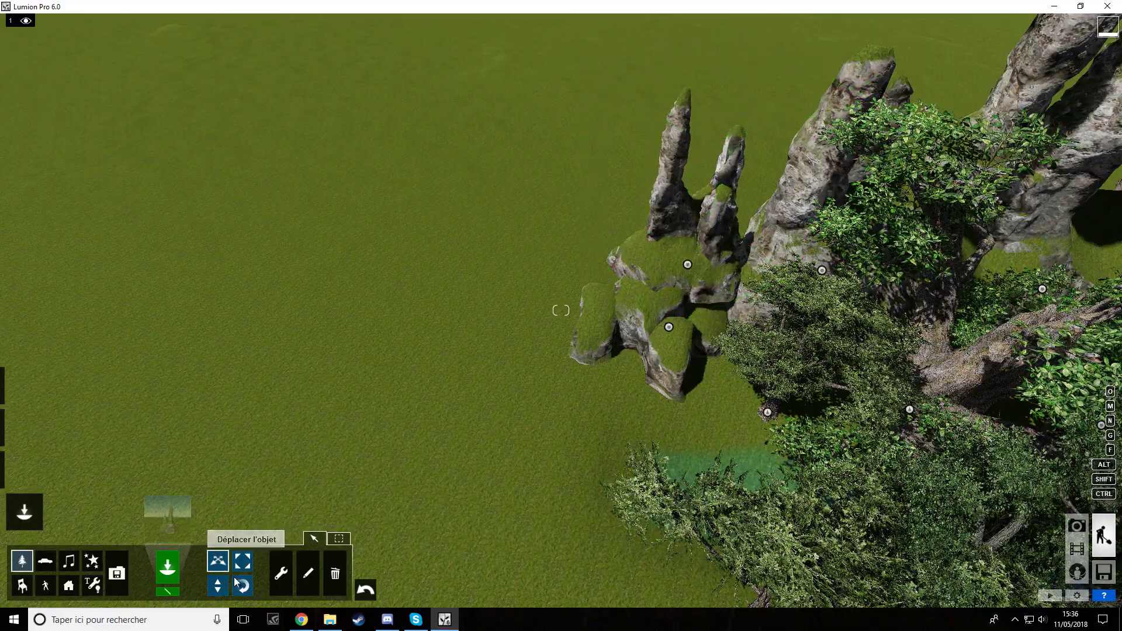
pyautogui.moveTo(687, 291); pyautogui.dragTo(689, 302)
# Step: Choose the fallen dead tree trunk with bare branches from the nature library's tree models
pyautogui.press('w')
pyautogui.moveTo(689, 301); pyautogui.dragTo(807, 339, button='right')
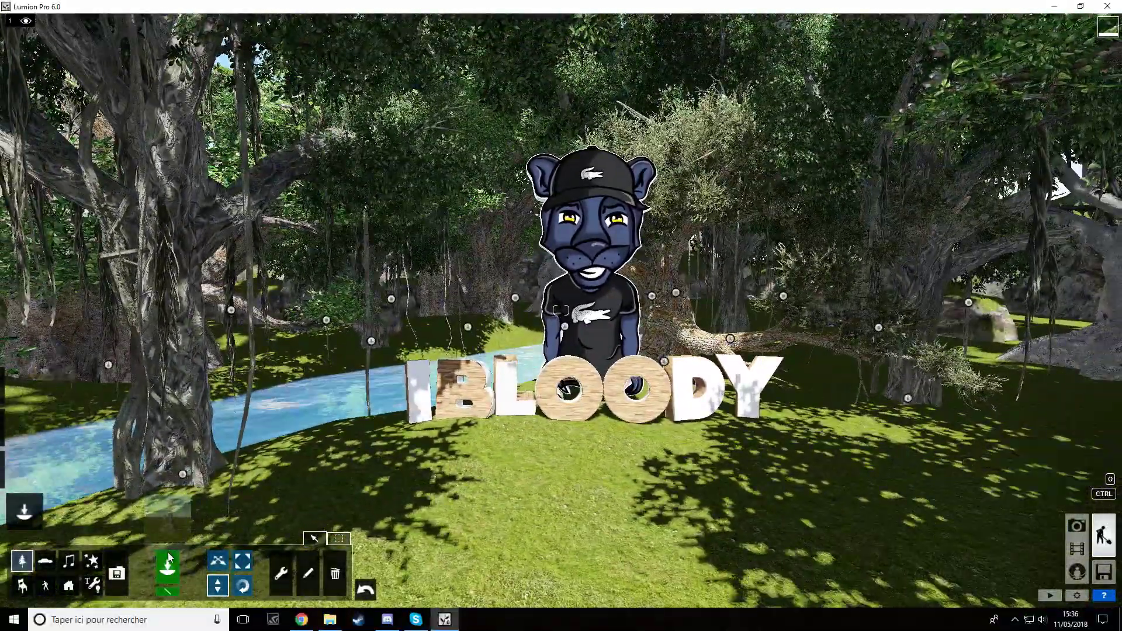
pyautogui.click(24, 511)
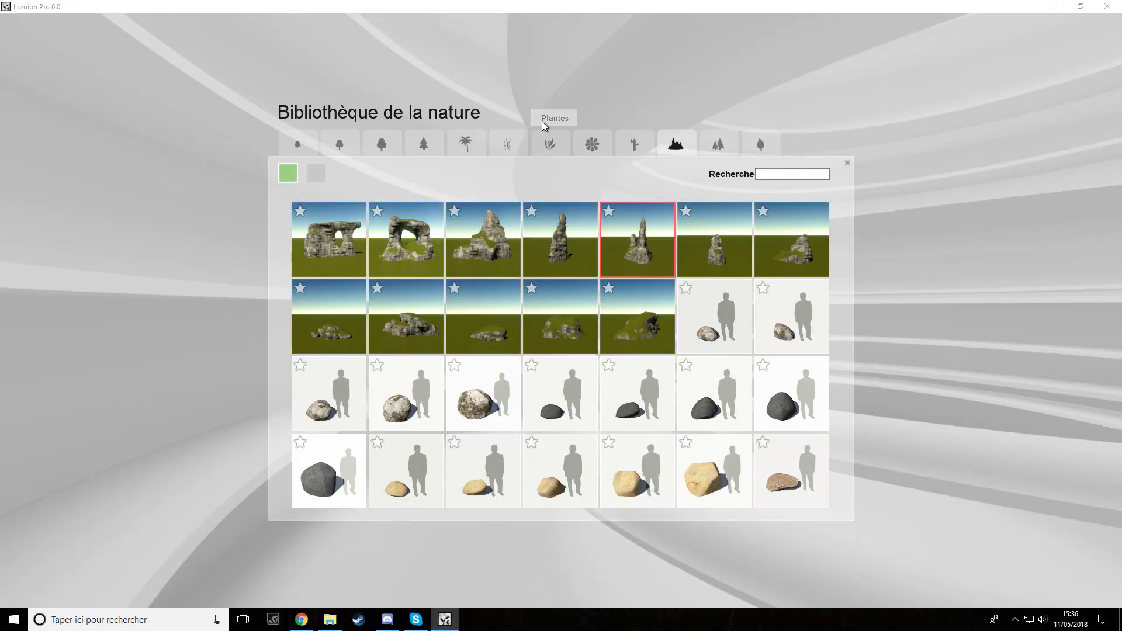
pyautogui.click(413, 140)
pyautogui.click(373, 173)
pyautogui.click(342, 173)
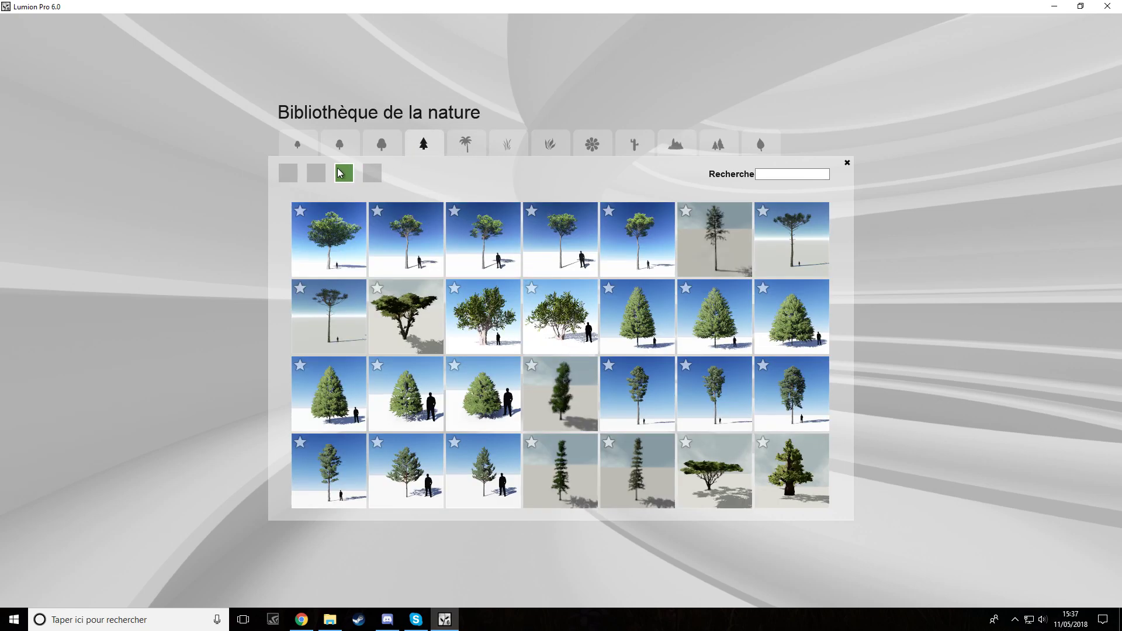
pyautogui.click(316, 174)
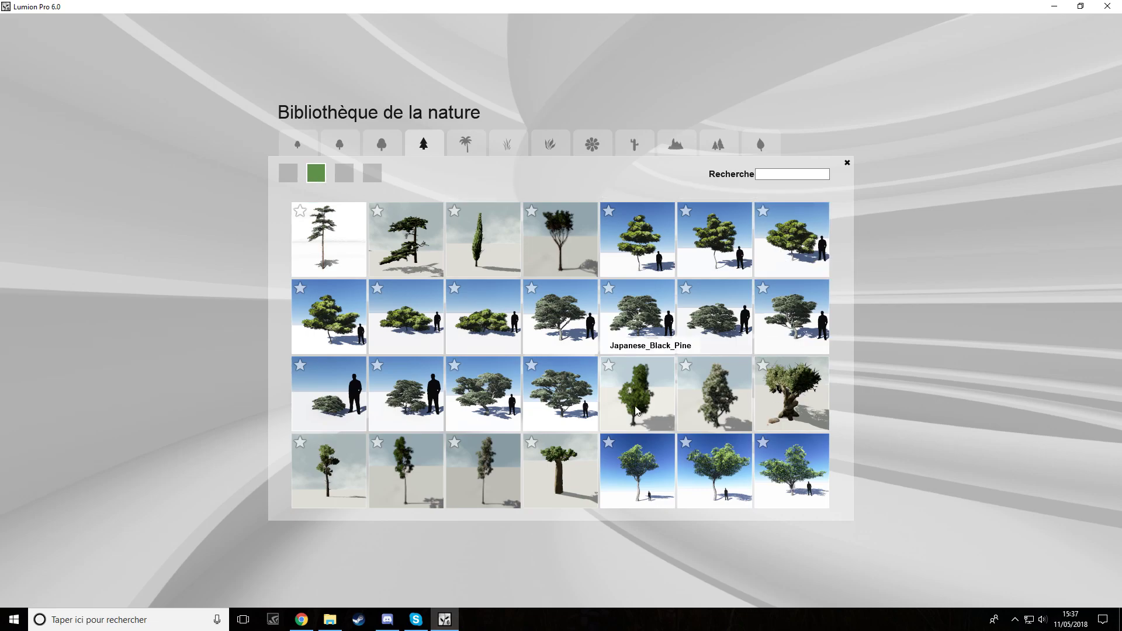
pyautogui.click(352, 174)
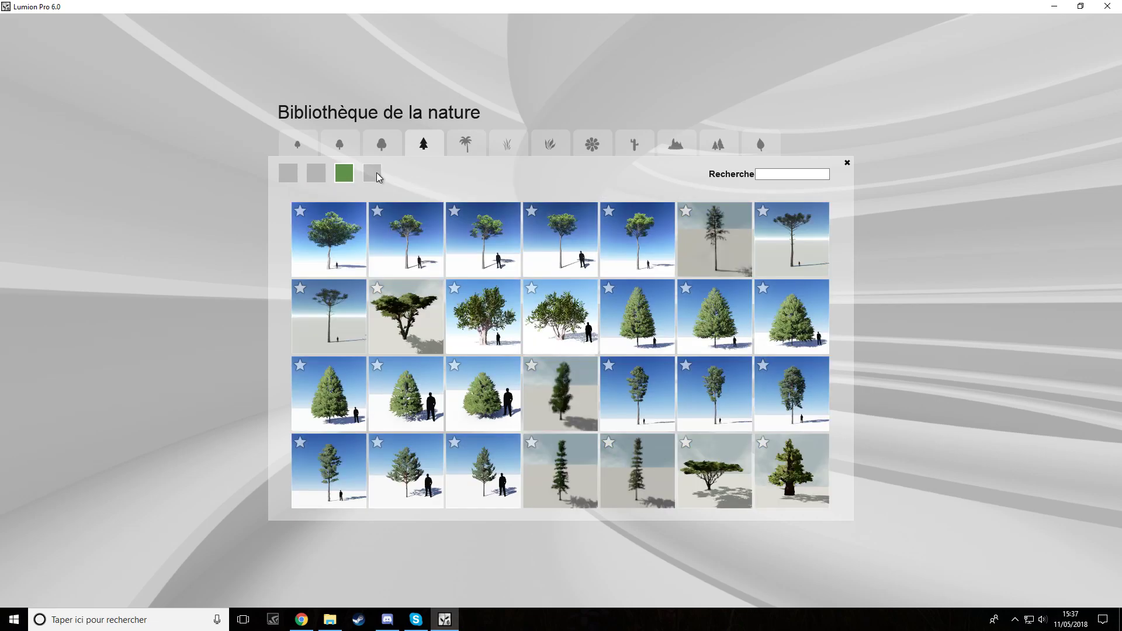
pyautogui.click(377, 176)
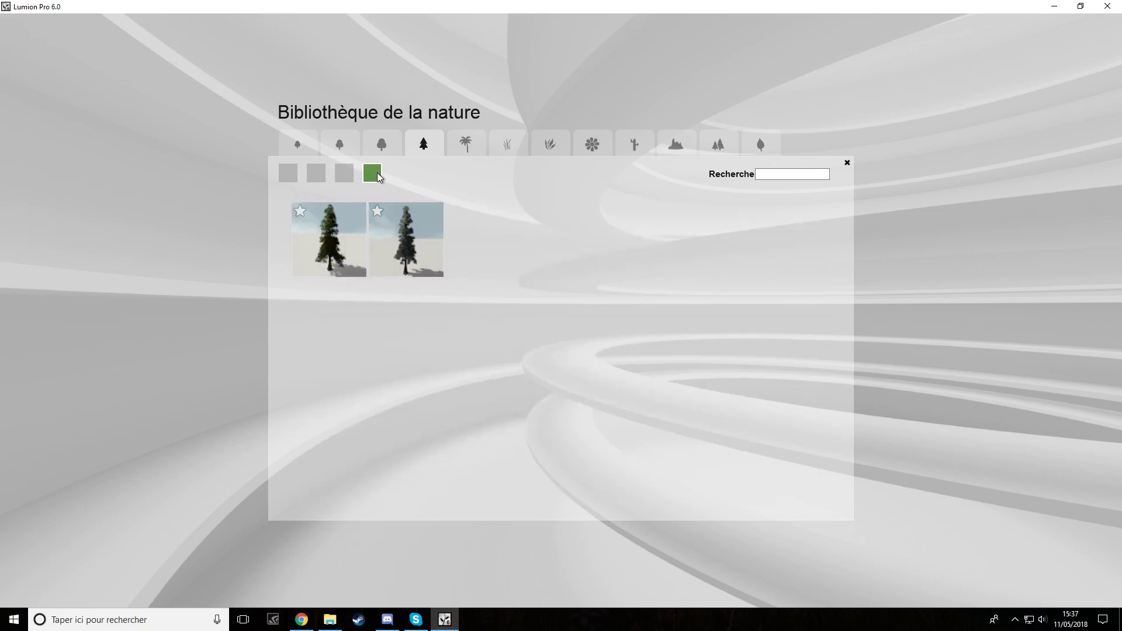
pyautogui.click(332, 149)
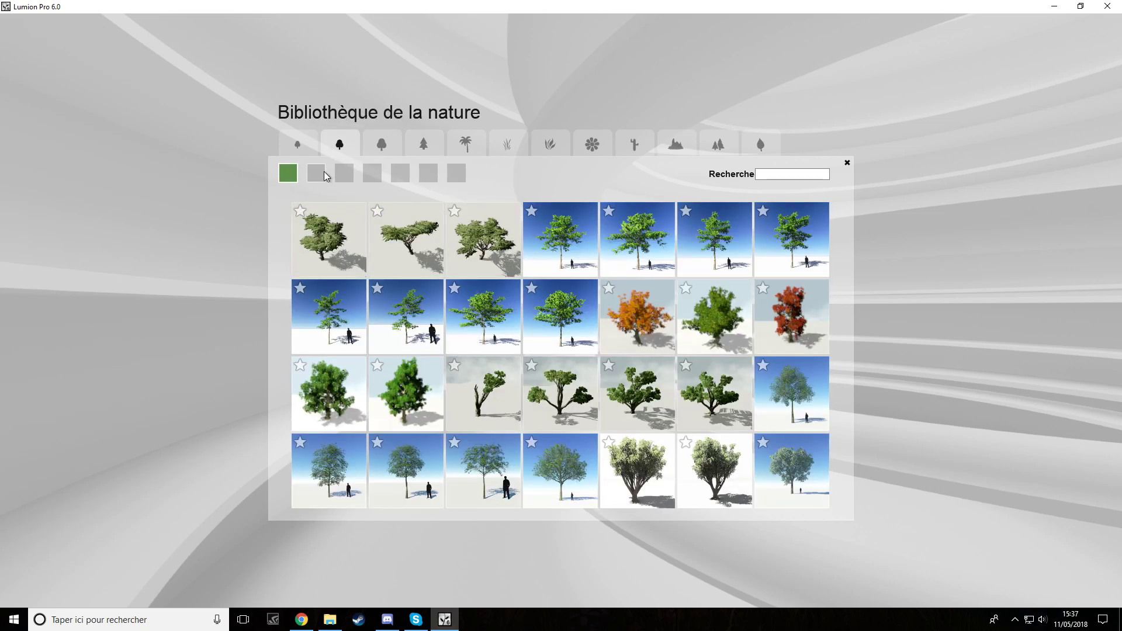
pyautogui.click(322, 175)
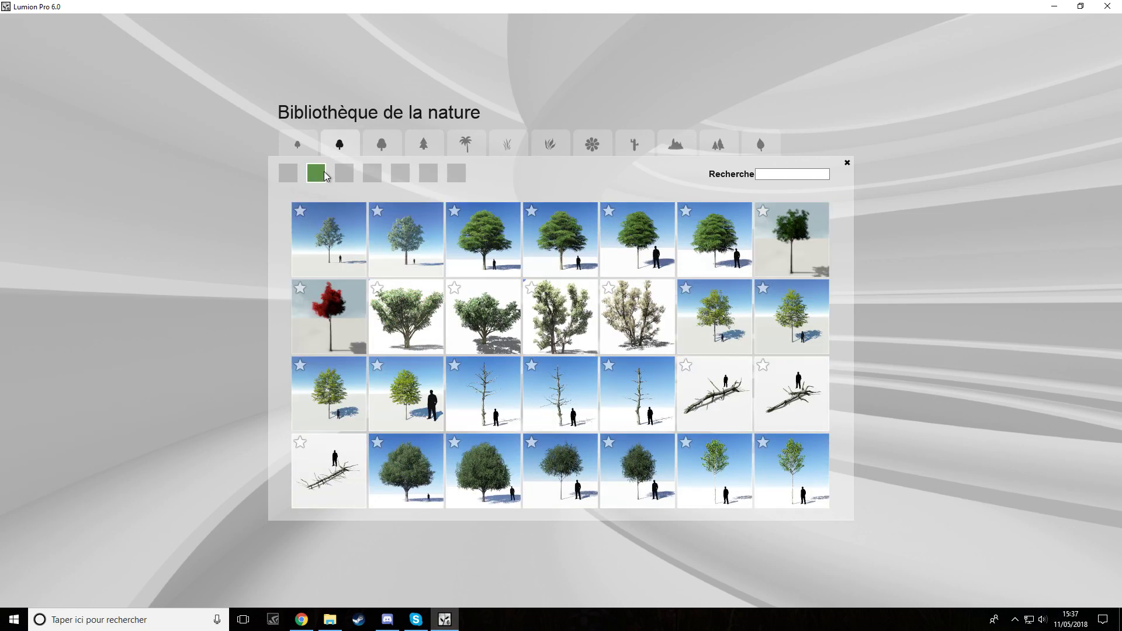
pyautogui.click(703, 412)
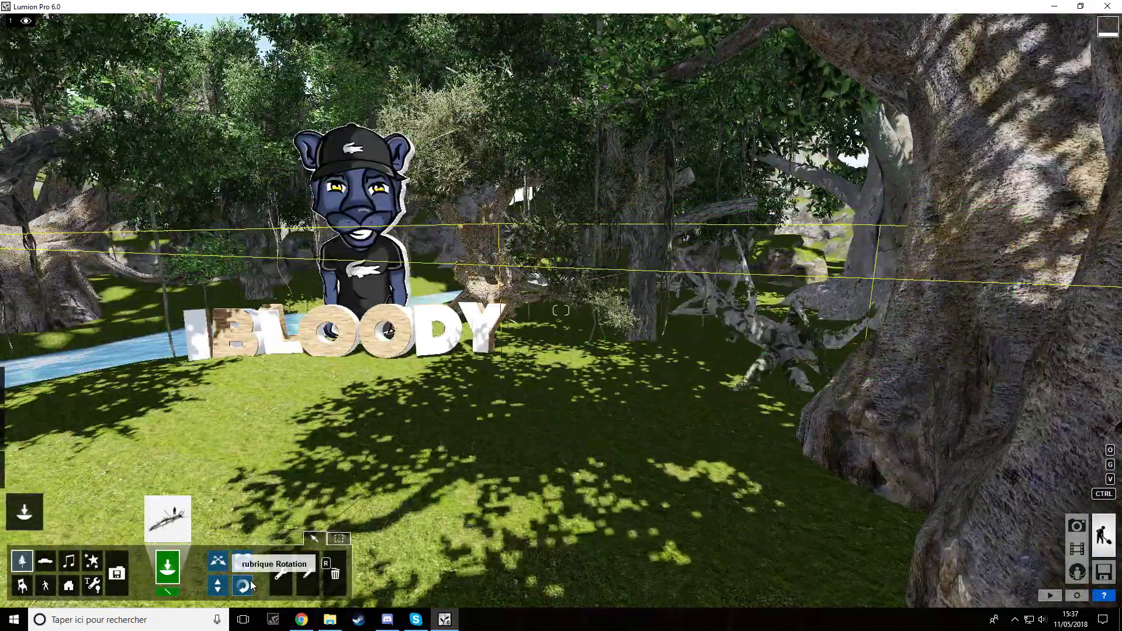
# Step: Position the fallen trunk beside the large tree's base, rotated out toward the clearing and scaled down
pyautogui.click(243, 586)
pyautogui.moveTo(802, 399); pyautogui.dragTo(849, 461)
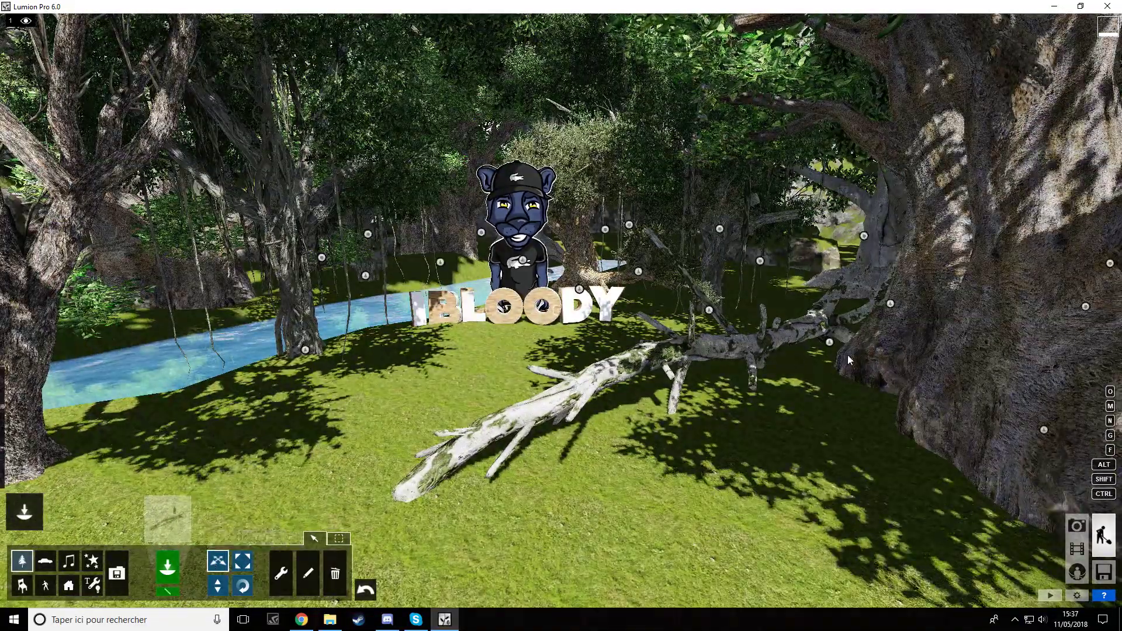
pyautogui.moveTo(830, 342); pyautogui.dragTo(852, 346)
pyautogui.click(237, 561)
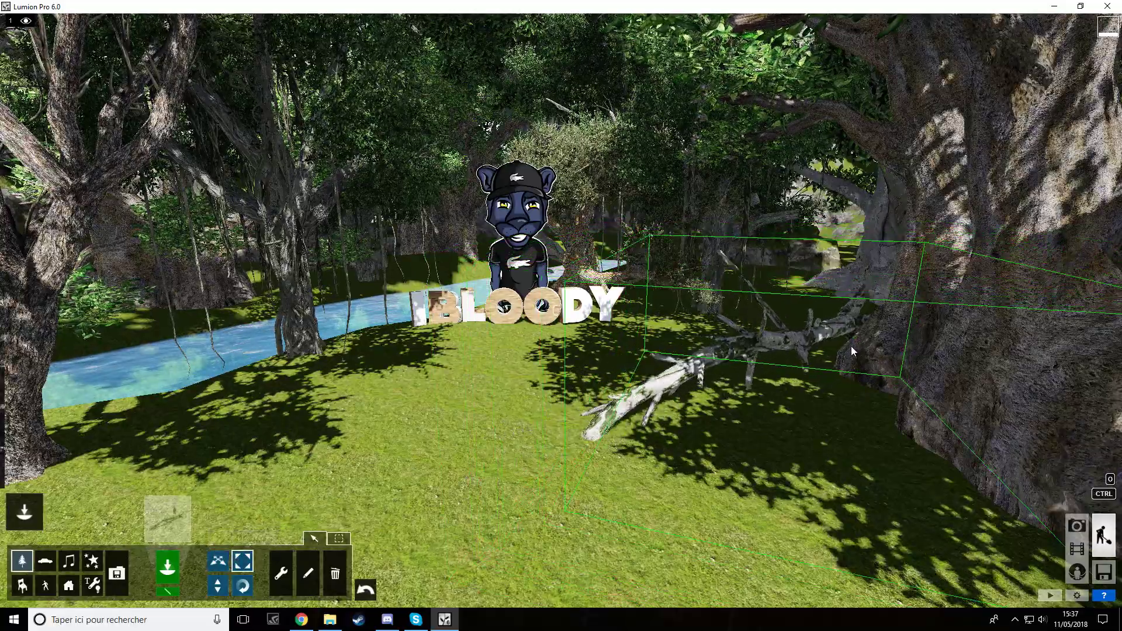
pyautogui.press('w')
pyautogui.moveTo(847, 357)
pyautogui.mouseDown(button='right')
pyautogui.moveTo(871, 374)
pyautogui.moveTo(912, 368)
pyautogui.moveTo(830, 368)
pyautogui.mouseUp(button='right')
pyautogui.press('w')
pyautogui.press('s')
pyautogui.press('w')
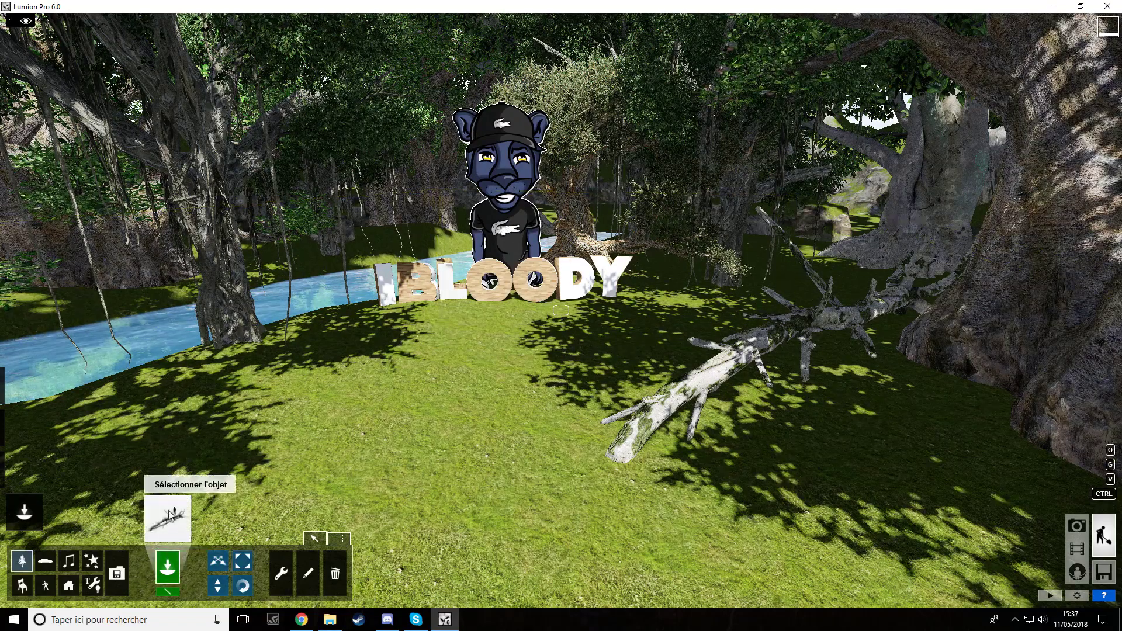
# Step: Look through the tree models in the nature library and choose the second African baobab variant
pyautogui.click(168, 519)
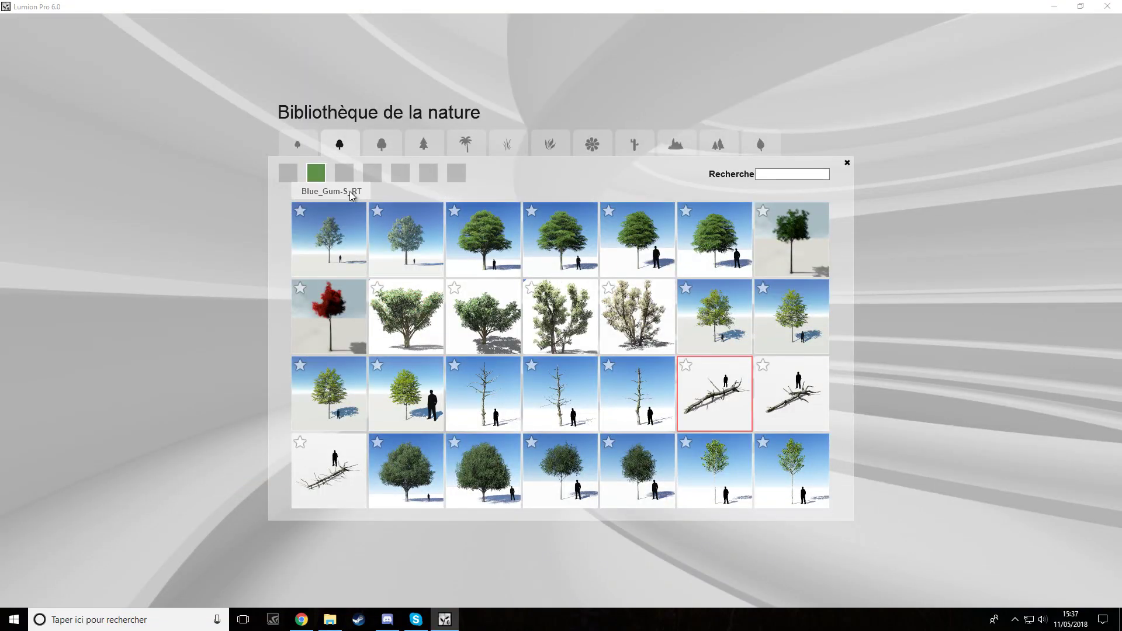
pyautogui.click(344, 173)
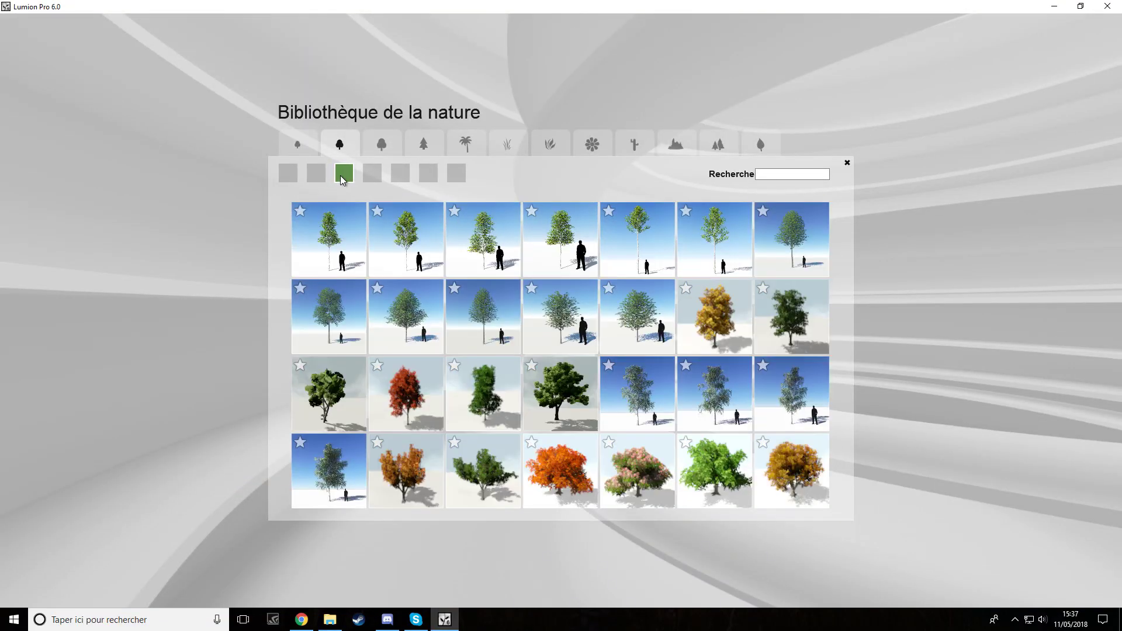
pyautogui.click(372, 175)
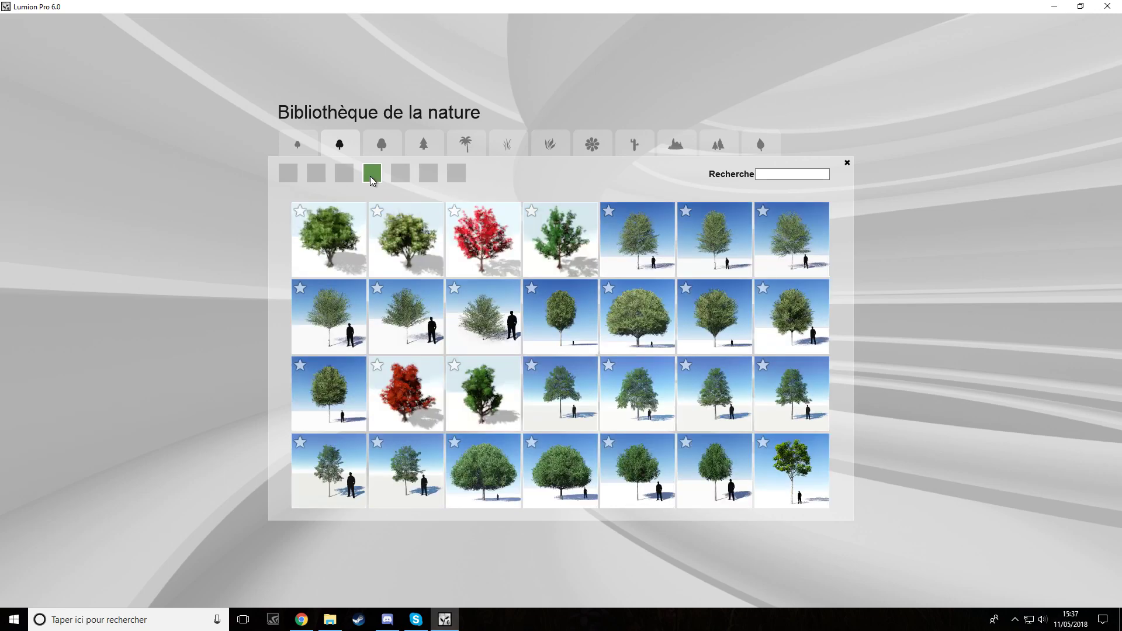
pyautogui.click(400, 174)
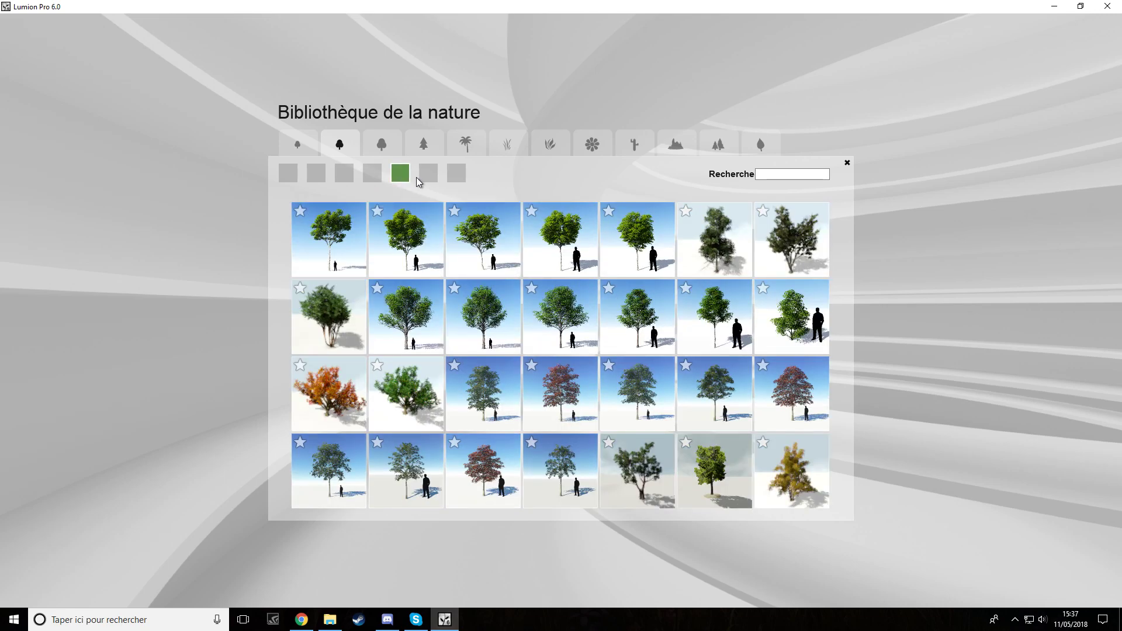
pyautogui.click(421, 176)
pyautogui.click(452, 175)
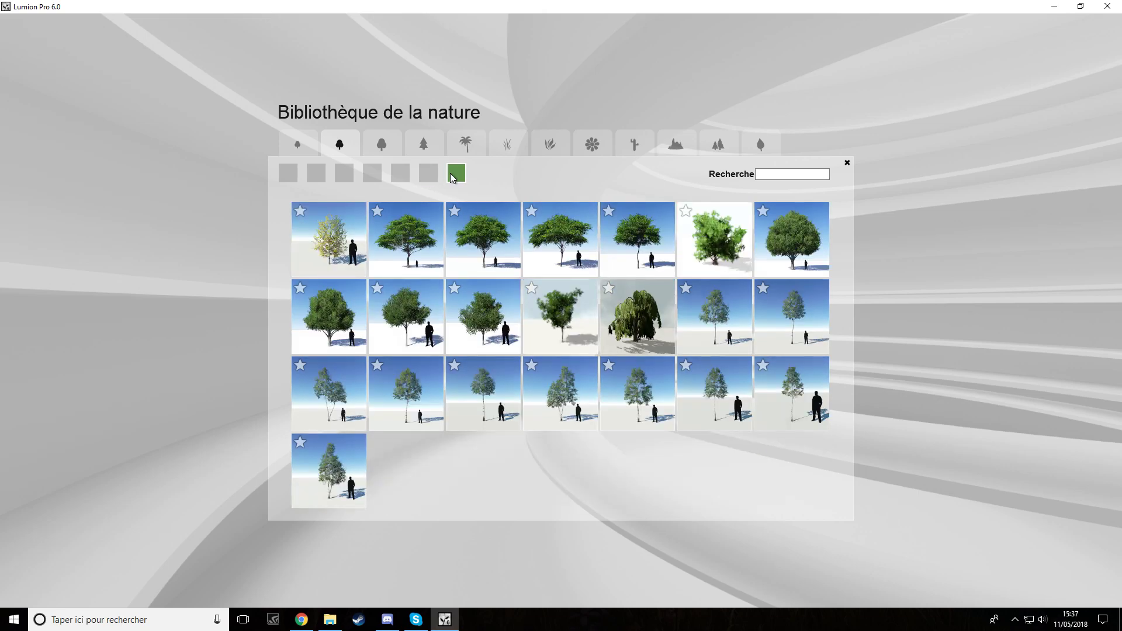
pyautogui.click(320, 180)
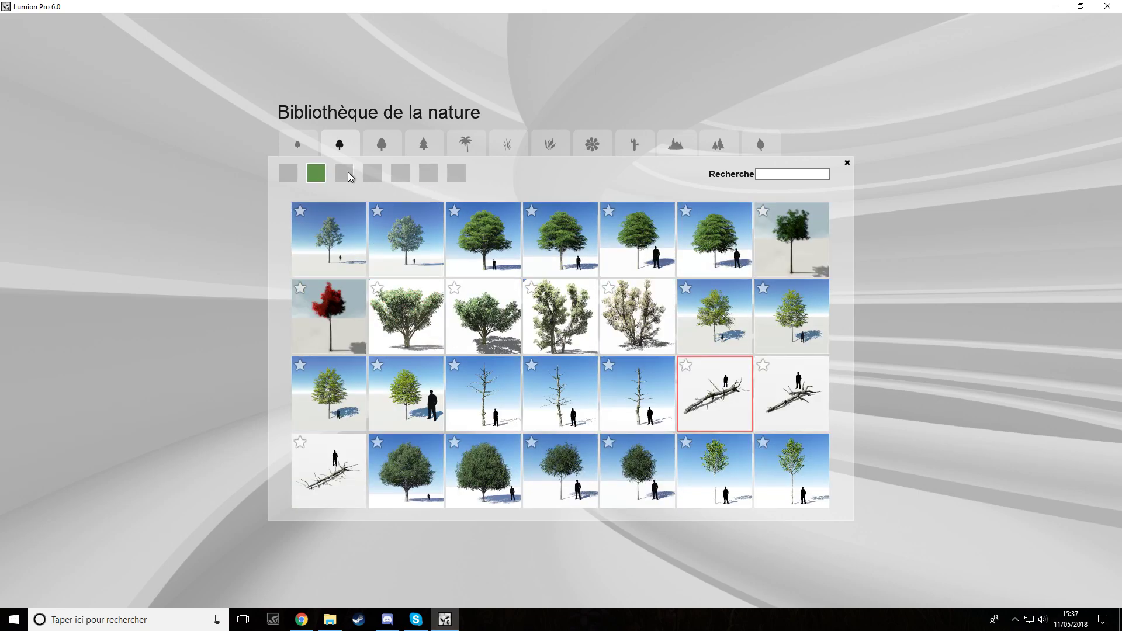
pyautogui.click(348, 175)
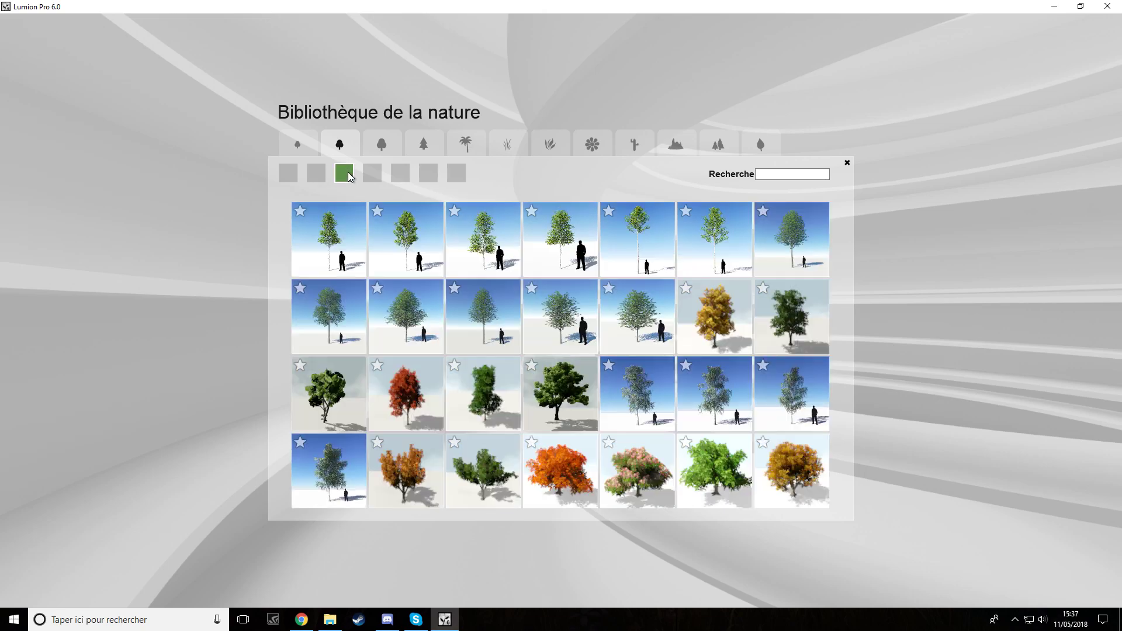
pyautogui.click(285, 179)
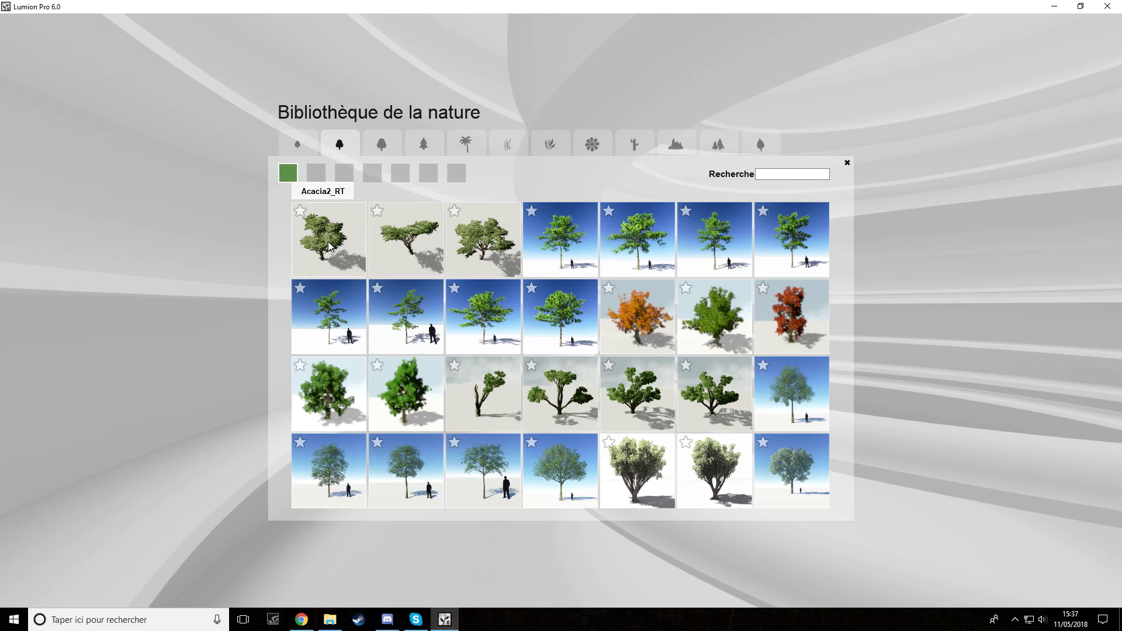
pyautogui.click(384, 153)
pyautogui.click(403, 233)
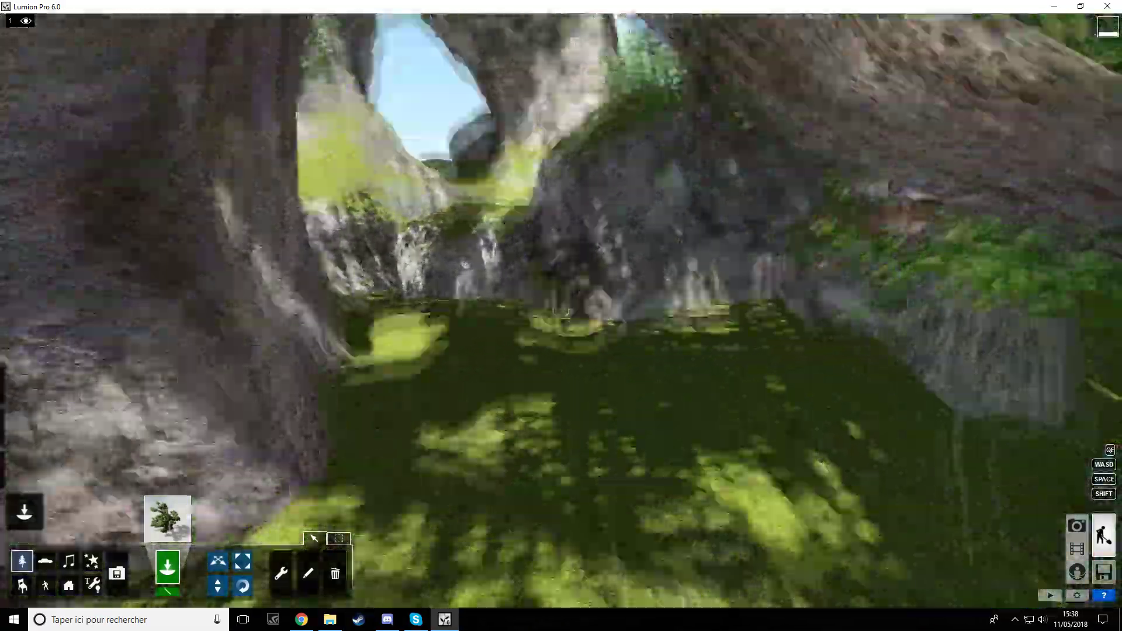
# Step: Place the baobab on the grassy ground between the mossy rocks and the large tree
pyautogui.moveTo(561, 311); pyautogui.dragTo(573, 397, button='right')
pyautogui.click(648, 450)
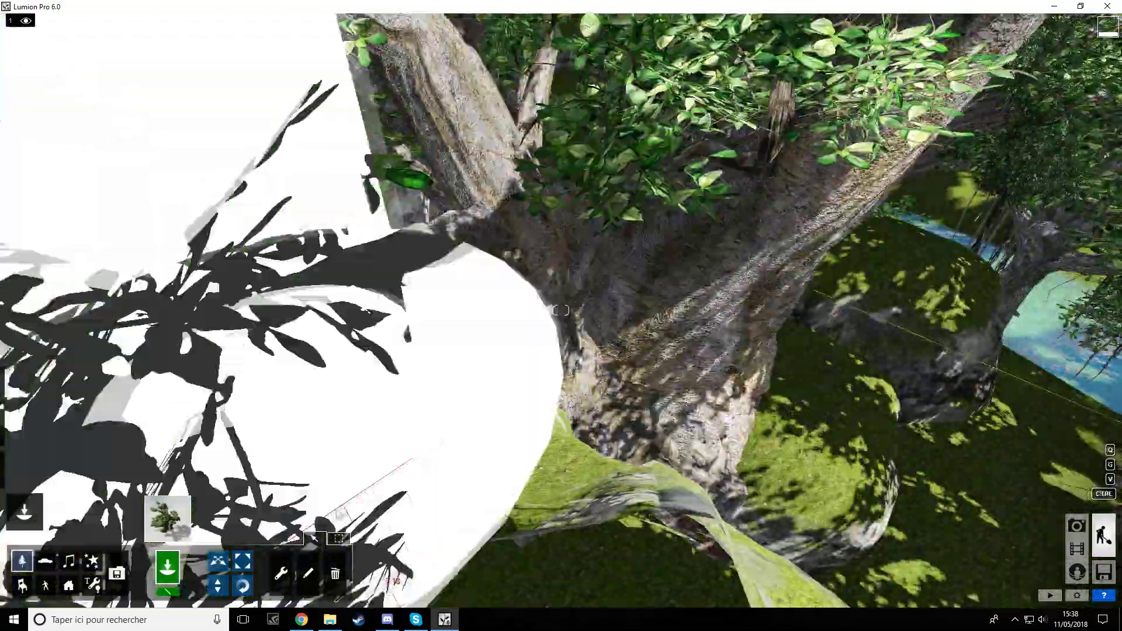
pyautogui.press('l')
pyautogui.moveTo(634, 404); pyautogui.dragTo(630, 430)
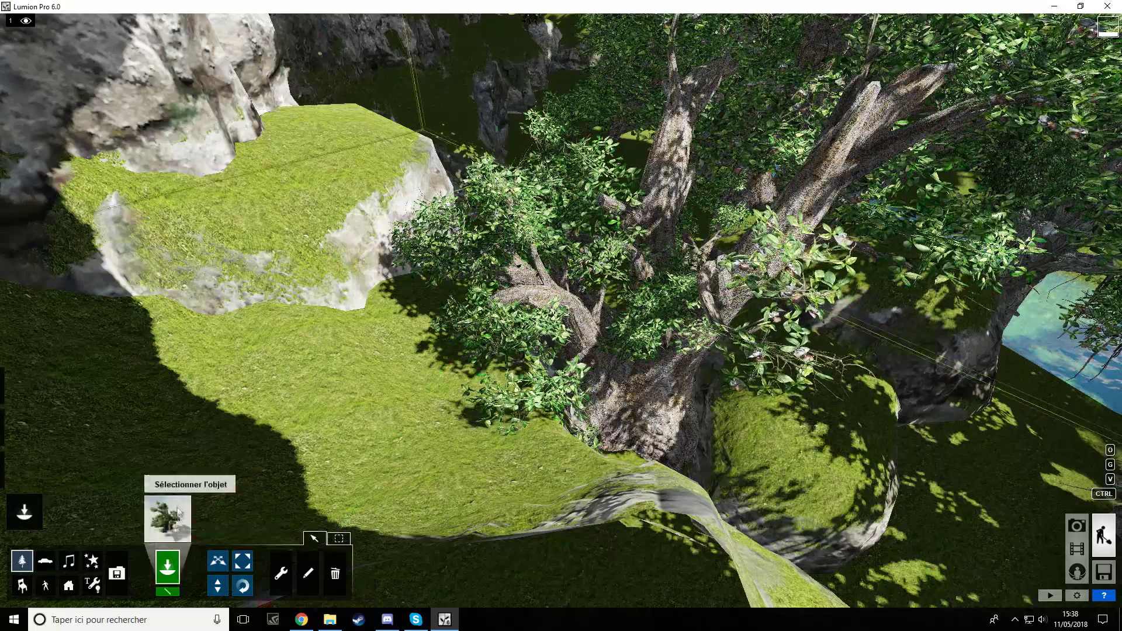
# Step: Place a row of CherrybarkOak_M2 trees along the outer side of the rock wall
pyautogui.click(176, 525)
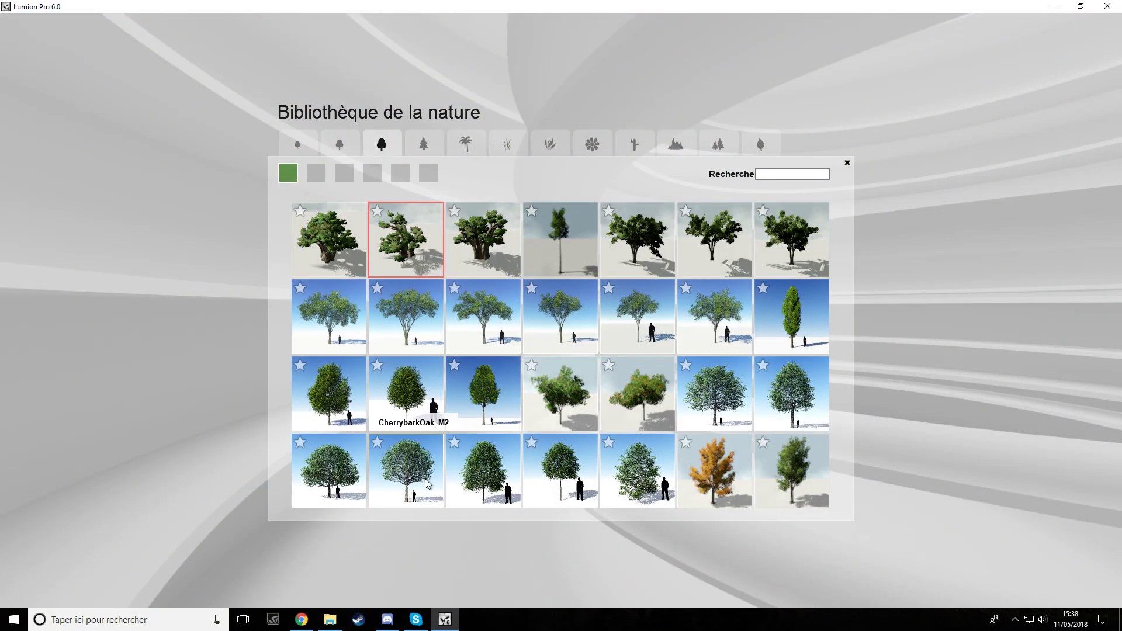
pyautogui.click(714, 393)
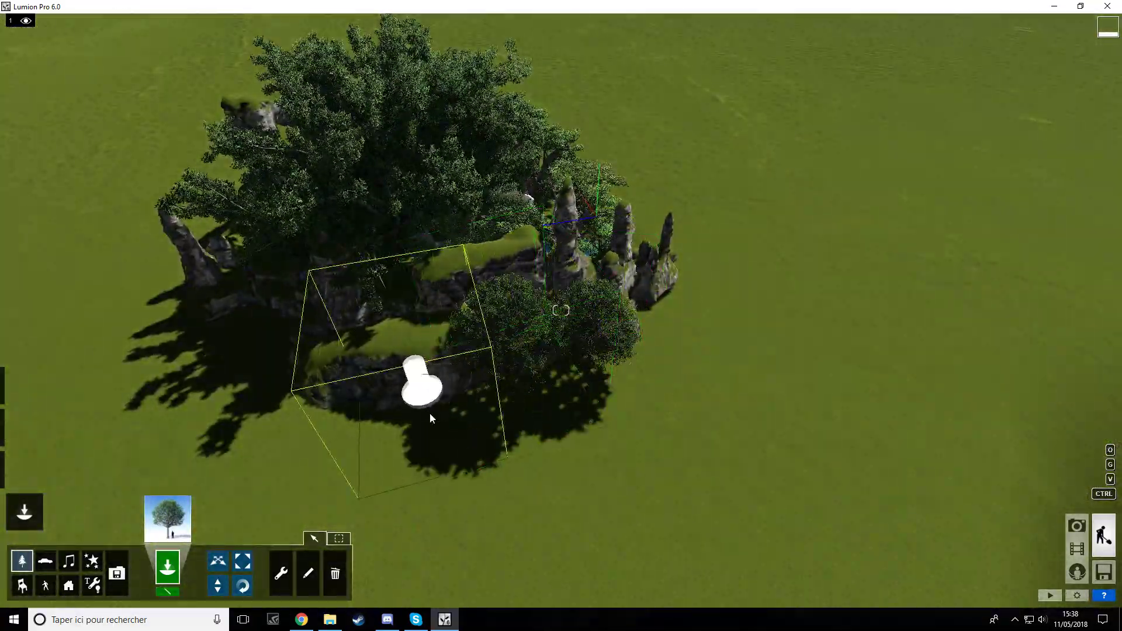
pyautogui.click(653, 338)
pyautogui.moveTo(654, 338); pyautogui.dragTo(636, 371, button='right')
pyautogui.click(507, 404)
pyautogui.click(399, 403)
pyautogui.click(261, 408)
pyautogui.click(204, 292)
# Step: Add three more cherrybark oaks to extend the tree belt around the rocks
pyautogui.press('w')
pyautogui.moveTo(204, 292)
pyautogui.mouseDown(button='right')
pyautogui.moveTo(468, 251)
pyautogui.moveTo(864, 84)
pyautogui.moveTo(654, 88)
pyautogui.moveTo(313, 249)
pyautogui.moveTo(380, 252)
pyautogui.mouseUp(button='right')
pyautogui.press('s')
pyautogui.click(327, 247)
pyautogui.click(416, 350)
pyautogui.click(546, 352)
# Step: Move one of the new oaks along the belt to even out the spacing
pyautogui.press('a')
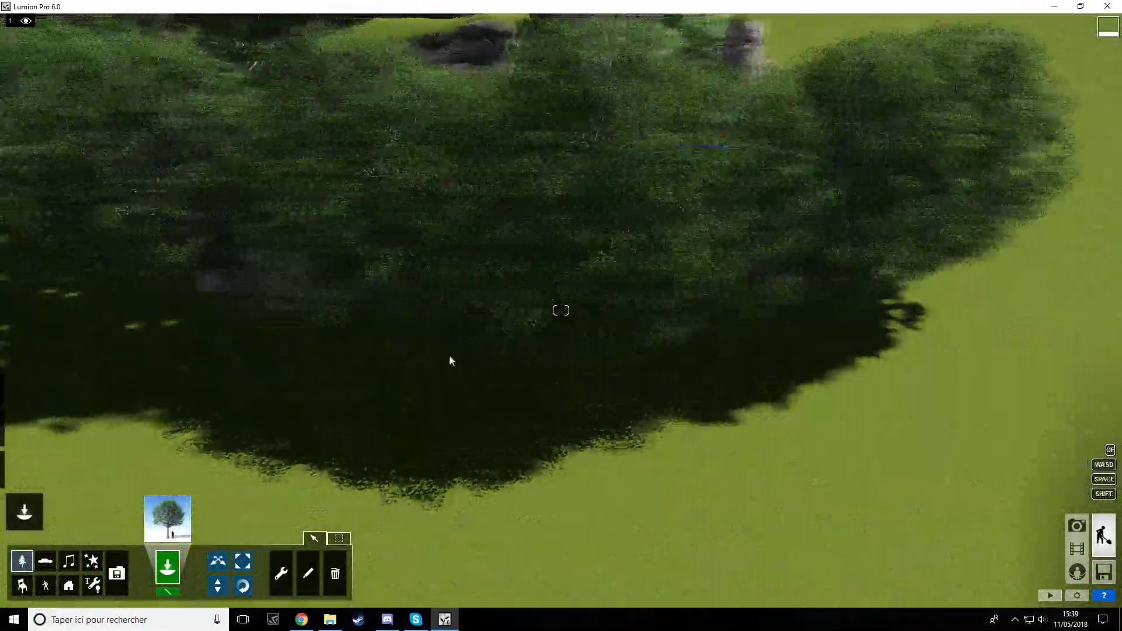
pyautogui.click(218, 561)
pyautogui.moveTo(680, 353); pyautogui.dragTo(401, 323)
pyautogui.moveTo(403, 327); pyautogui.dragTo(403, 351, button='right')
# Step: Place three additional cherrybark oaks in the gaps along the outer edge of the grove
pyautogui.click(167, 567)
pyautogui.click(424, 406)
pyautogui.moveTo(432, 406); pyautogui.dragTo(656, 428, button='right')
pyautogui.click(656, 428)
pyautogui.click(535, 385)
# Step: Enlarge several of the cherrybark oaks in the outer belt to cover the rocks behind them
pyautogui.click(239, 560)
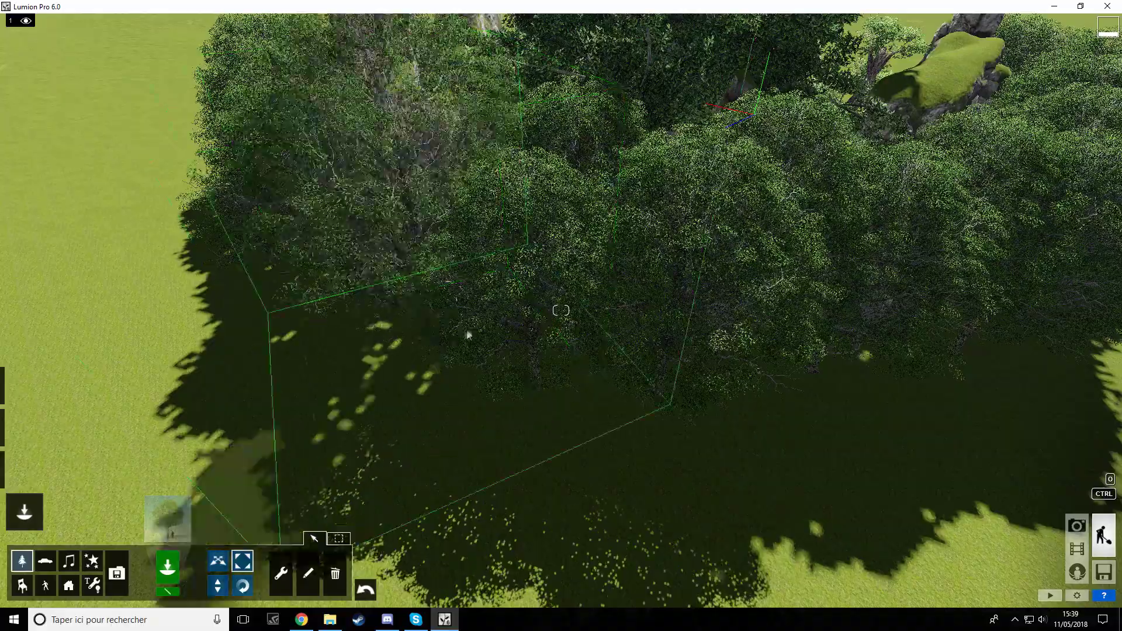
pyautogui.moveTo(679, 253); pyautogui.dragTo(666, 192)
pyautogui.moveTo(666, 193); pyautogui.dragTo(427, 296, button='right')
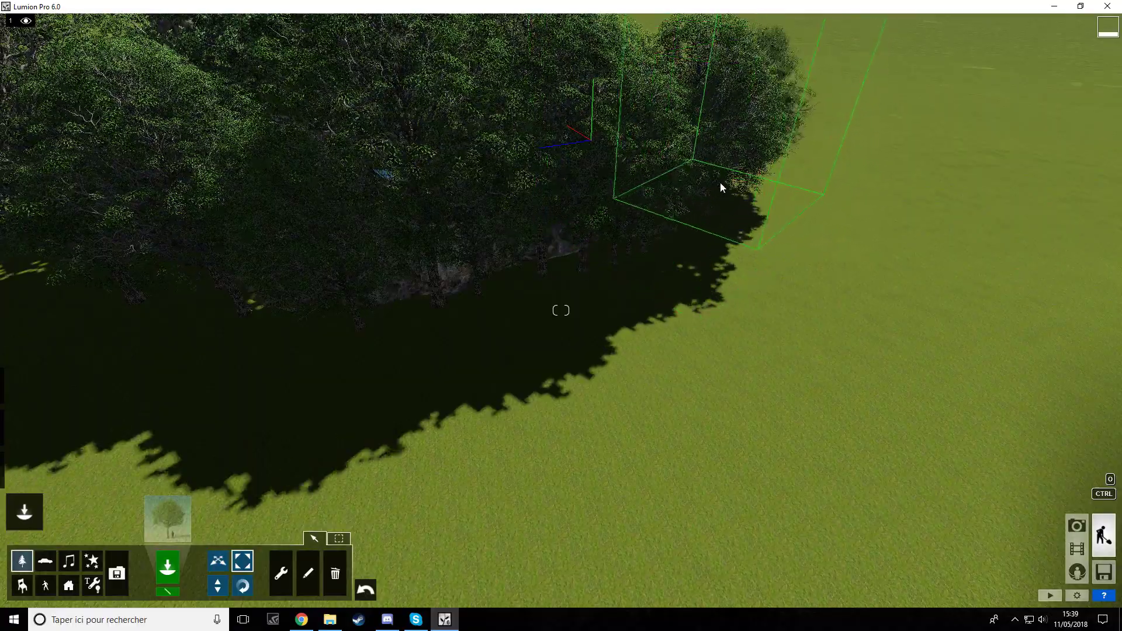
pyautogui.moveTo(628, 255); pyautogui.dragTo(760, 422, button='right')
pyautogui.moveTo(626, 445); pyautogui.dragTo(436, 453, button='right')
pyautogui.moveTo(354, 374); pyautogui.dragTo(364, 357)
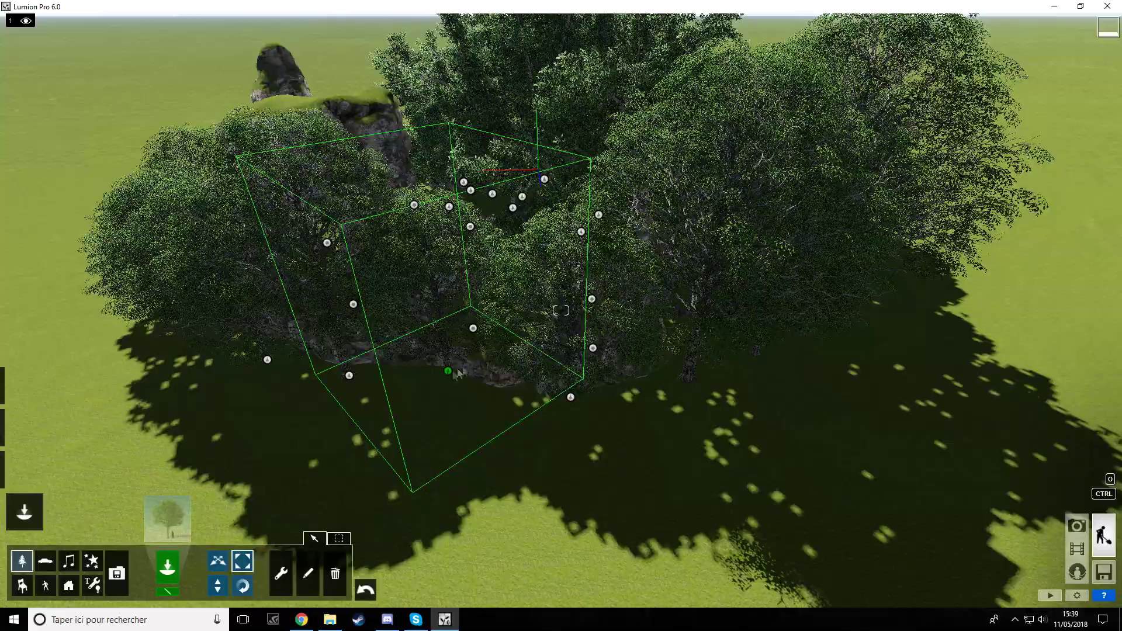
pyautogui.moveTo(449, 370); pyautogui.dragTo(459, 356)
pyautogui.moveTo(571, 397); pyautogui.dragTo(584, 383)
# Step: Examine the outer tree belt from several sides for rocks that are still uncovered
pyautogui.press('a')
pyautogui.moveTo(582, 386); pyautogui.dragTo(591, 386, button='right')
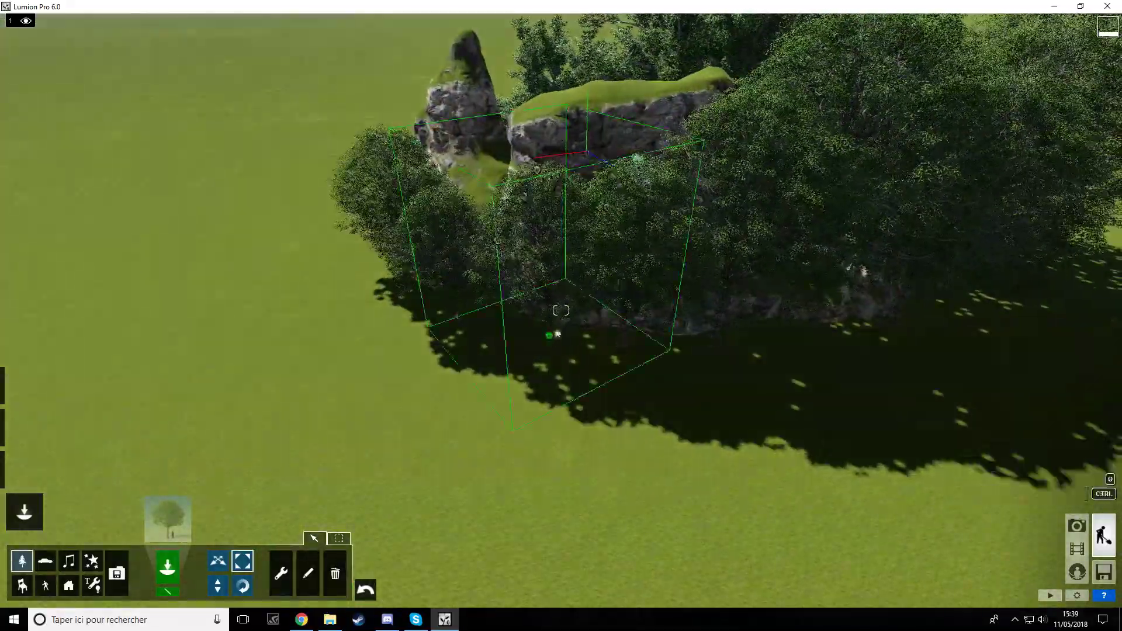
pyautogui.press('a')
pyautogui.press('s')
pyautogui.moveTo(471, 310); pyautogui.dragTo(507, 297, button='right')
pyautogui.press('a')
pyautogui.moveTo(623, 320); pyautogui.dragTo(672, 293, button='right')
pyautogui.press('w')
pyautogui.press('s')
pyautogui.hotkey('shift', 's')
# Step: Browse the nature library's tree and plant categories and choose a low, dense green shrub cluster for placement
pyautogui.click(178, 519)
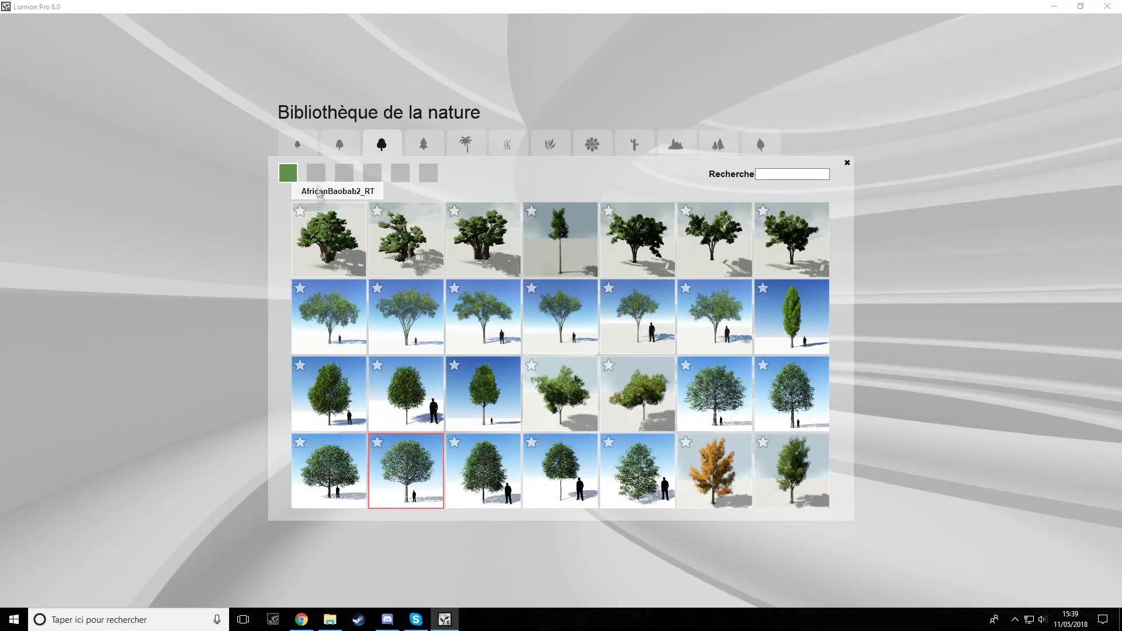
pyautogui.click(316, 173)
pyautogui.click(370, 176)
pyautogui.click(342, 177)
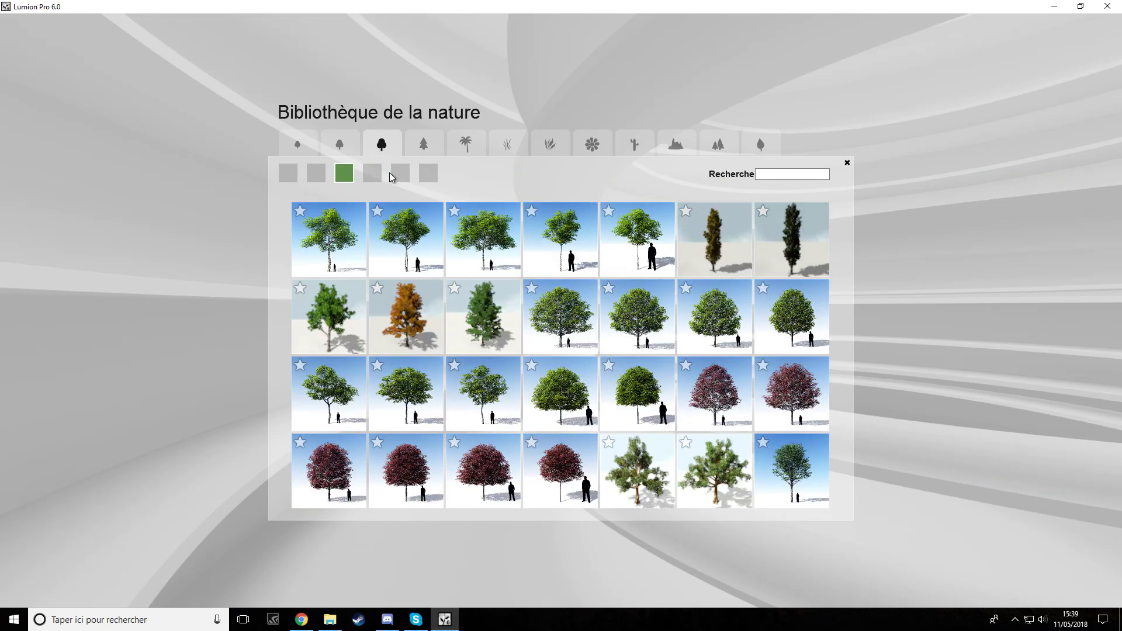
pyautogui.click(400, 173)
pyautogui.click(428, 173)
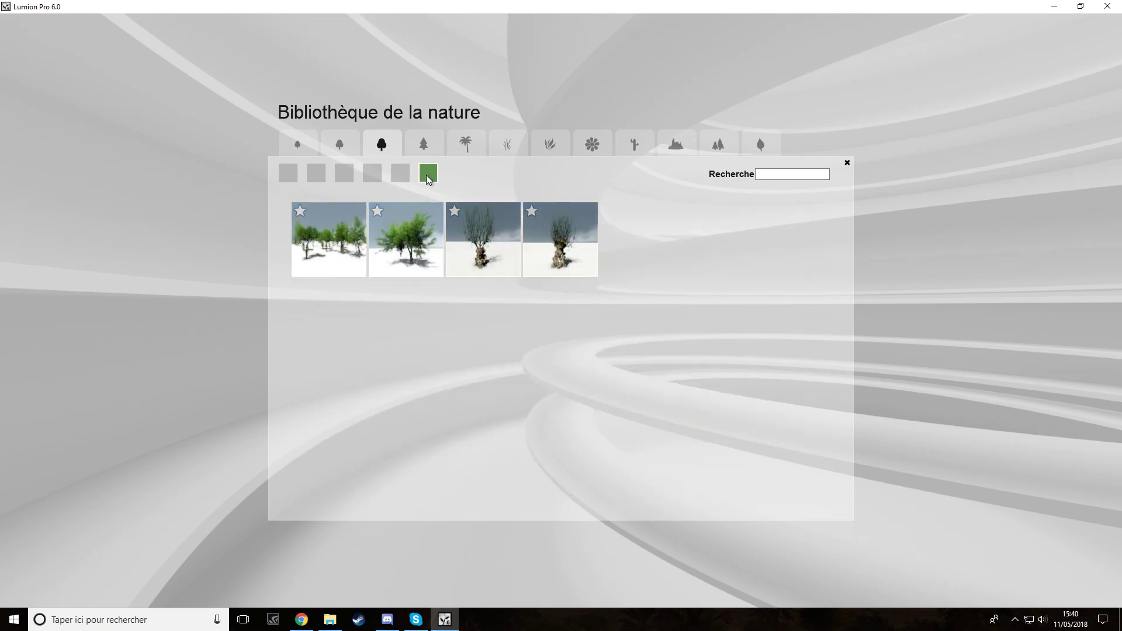
pyautogui.click(412, 151)
pyautogui.click(344, 173)
pyautogui.click(316, 173)
pyautogui.click(483, 315)
# Step: Place several overlapping shrub clusters on the grass along the foot of the inner rocks
pyautogui.moveTo(562, 311); pyautogui.dragTo(468, 350, button='right')
pyautogui.click(514, 292)
pyautogui.click(597, 327)
pyautogui.click(695, 322)
pyautogui.press('w')
pyautogui.moveTo(695, 322)
pyautogui.mouseDown(button='right')
pyautogui.moveTo(321, 293)
pyautogui.moveTo(497, 321)
pyautogui.moveTo(672, 315)
pyautogui.mouseUp(button='right')
pyautogui.click(321, 292)
pyautogui.click(497, 322)
# Step: Continue the hedge with more shrub clusters in front of the grey rock wall to hide its base
pyautogui.press('w')
pyautogui.press('w')
pyautogui.moveTo(562, 311)
pyautogui.mouseDown(button='right')
pyautogui.moveTo(620, 304)
pyautogui.moveTo(573, 380)
pyautogui.moveTo(561, 350)
pyautogui.moveTo(701, 310)
pyautogui.moveTo(964, 333)
pyautogui.moveTo(561, 374)
pyautogui.mouseUp(button='right')
pyautogui.press('w')
pyautogui.click(816, 314)
pyautogui.press('s')
pyautogui.press('s')
pyautogui.click(328, 401)
pyautogui.click(619, 429)
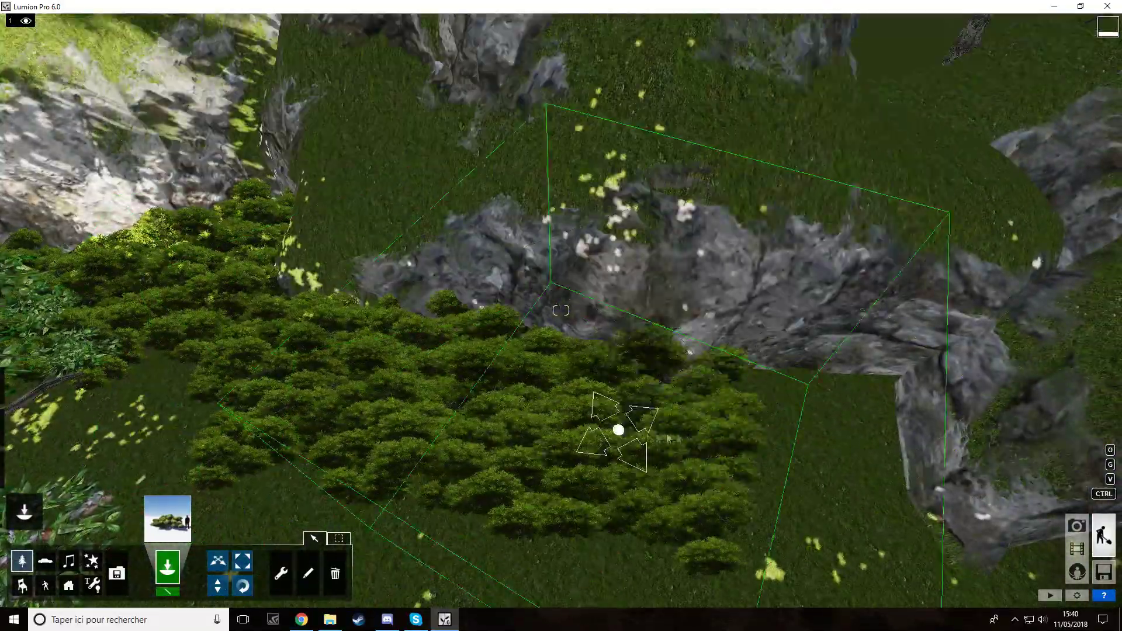
pyautogui.click(818, 433)
# Step: Add further shrub clusters at the foot of the rocks elsewhere around the grove
pyautogui.moveTo(982, 508); pyautogui.dragTo(817, 460, button='right')
pyautogui.press('w')
pyautogui.moveTo(561, 310); pyautogui.dragTo(729, 333, button='right')
pyautogui.press('s')
pyautogui.click(176, 570)
pyautogui.press('s')
pyautogui.click(544, 426)
pyautogui.press('w')
pyautogui.click(777, 275)
# Step: Place shrub clusters on the grassy bank beside the stream, around the base of the foreground tree
pyautogui.press('w')
pyautogui.moveTo(777, 275); pyautogui.dragTo(497, 381, button='right')
pyautogui.click(504, 377)
pyautogui.moveTo(307, 416); pyautogui.dragTo(275, 450, button='right')
pyautogui.click(374, 414)
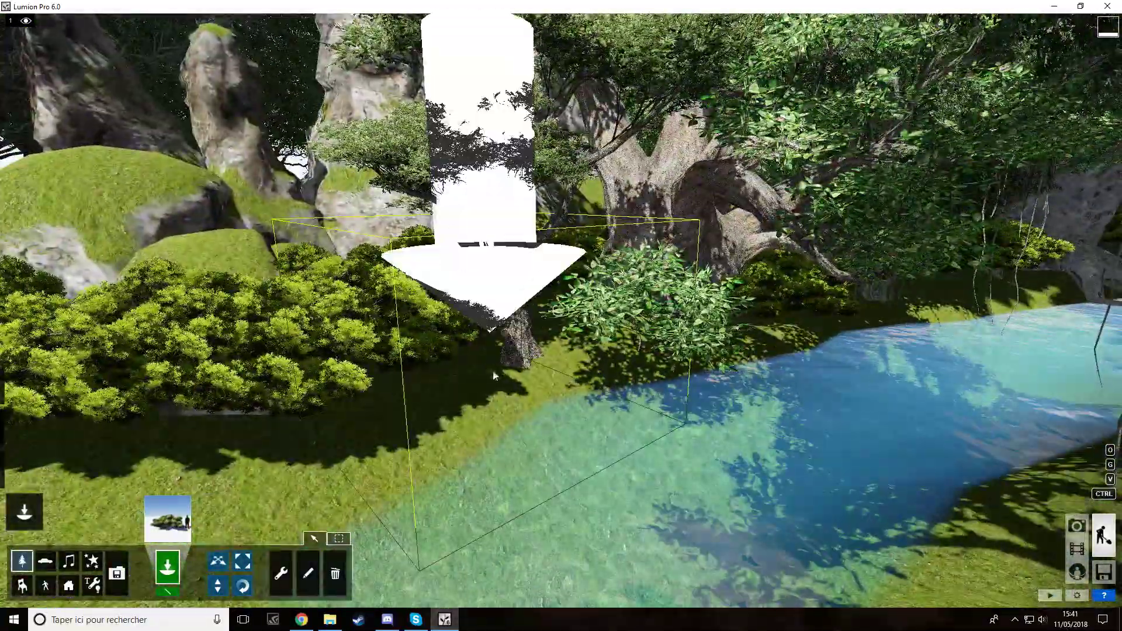
pyautogui.click(242, 562)
pyautogui.press('s')
pyautogui.moveTo(514, 362); pyautogui.dragTo(613, 374, button='right')
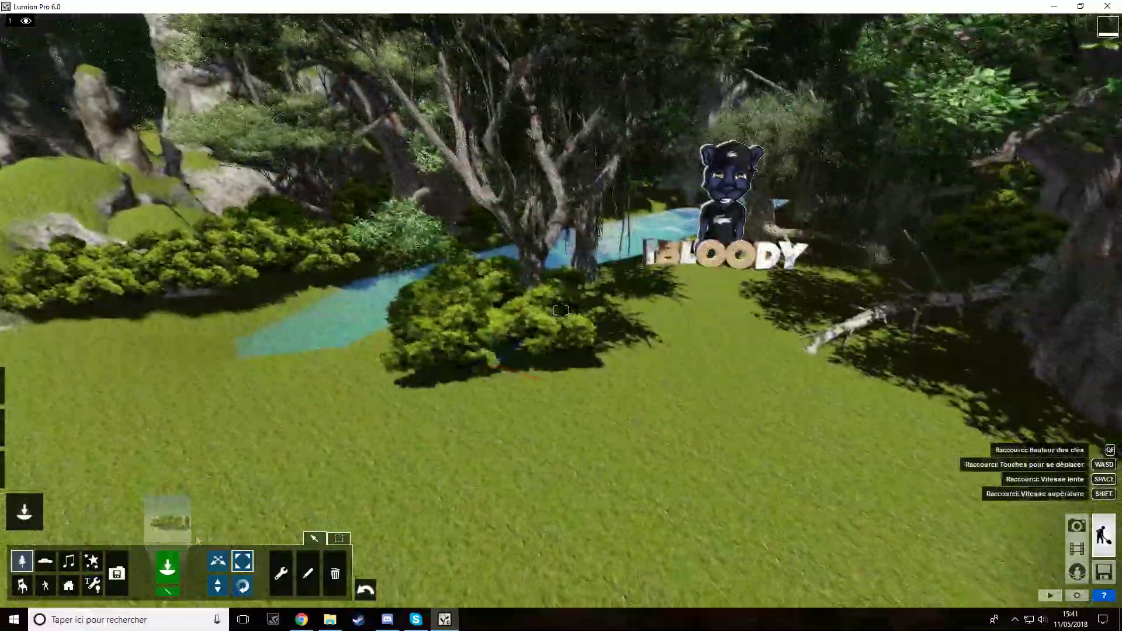
# Step: Choose a rock formation from the rocks category of the nature library
pyautogui.click(168, 567)
pyautogui.hotkey('shift', 'w')
pyautogui.hotkey('shift', 's')
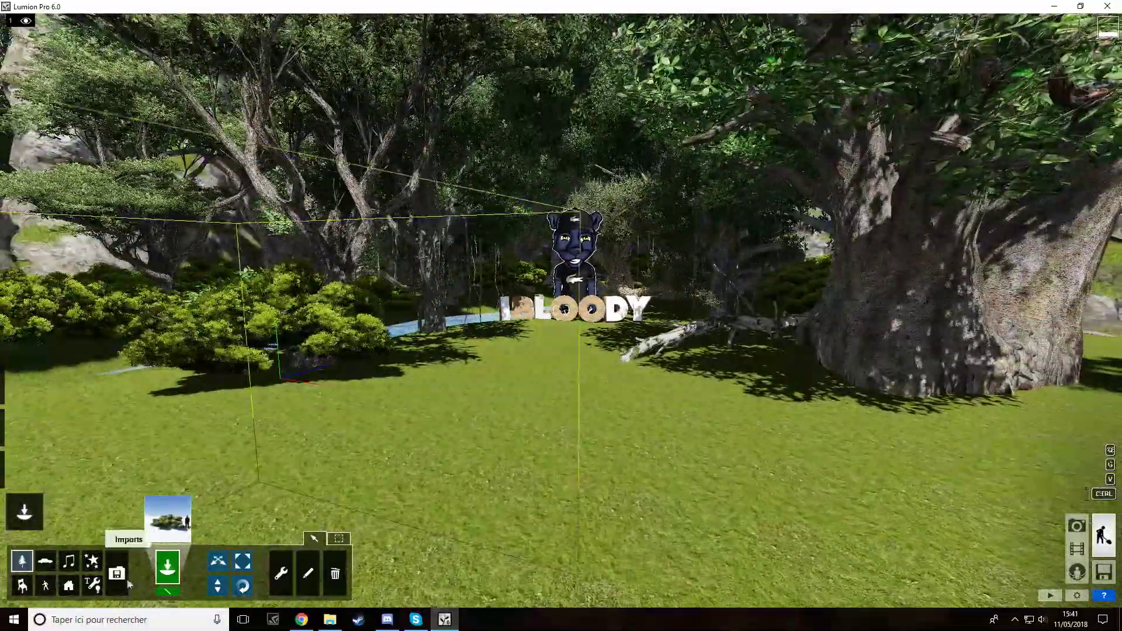
pyautogui.click(175, 537)
pyautogui.click(719, 142)
pyautogui.click(677, 143)
pyautogui.click(409, 243)
# Step: Place the rock formation near the big tree trunk, scale it down and move it against the trunk
pyautogui.press('s')
pyautogui.moveTo(618, 259); pyautogui.dragTo(664, 361, button='right')
pyautogui.hotkey('shift', 'w')
pyautogui.click(243, 562)
pyautogui.moveTo(520, 327); pyautogui.dragTo(556, 306)
pyautogui.moveTo(556, 306); pyautogui.dragTo(524, 281, button='right')
pyautogui.moveTo(543, 300); pyautogui.dragTo(548, 327)
pyautogui.click(242, 561)
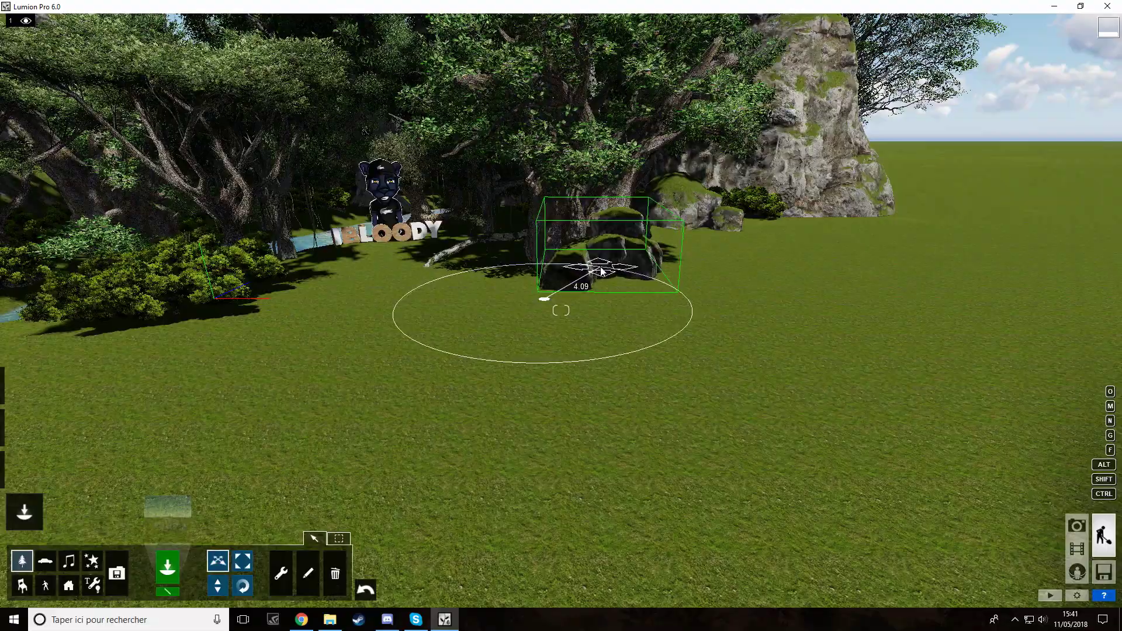
pyautogui.moveTo(602, 272); pyautogui.dragTo(606, 272)
# Step: Place a second rock group in front of the shrubs by the stream, shrink it and rotate it
pyautogui.press('w')
pyautogui.moveTo(606, 272); pyautogui.dragTo(596, 322, button='right')
pyautogui.press('s')
pyautogui.moveTo(293, 362); pyautogui.dragTo(300, 401, button='right')
pyautogui.click(300, 401)
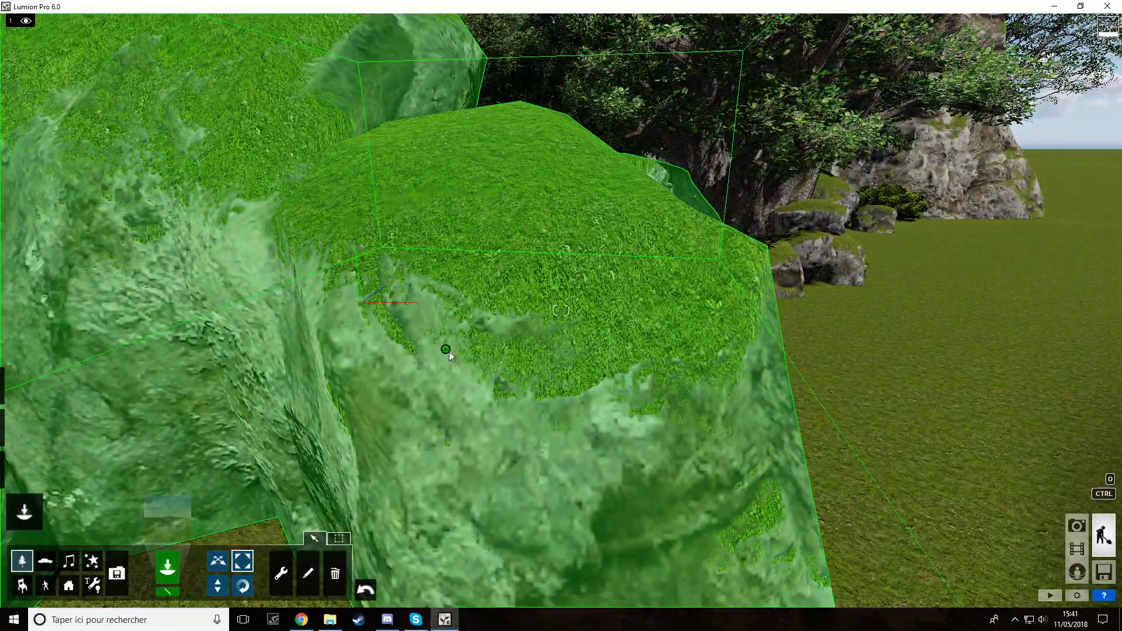
pyautogui.moveTo(446, 348); pyautogui.dragTo(443, 371)
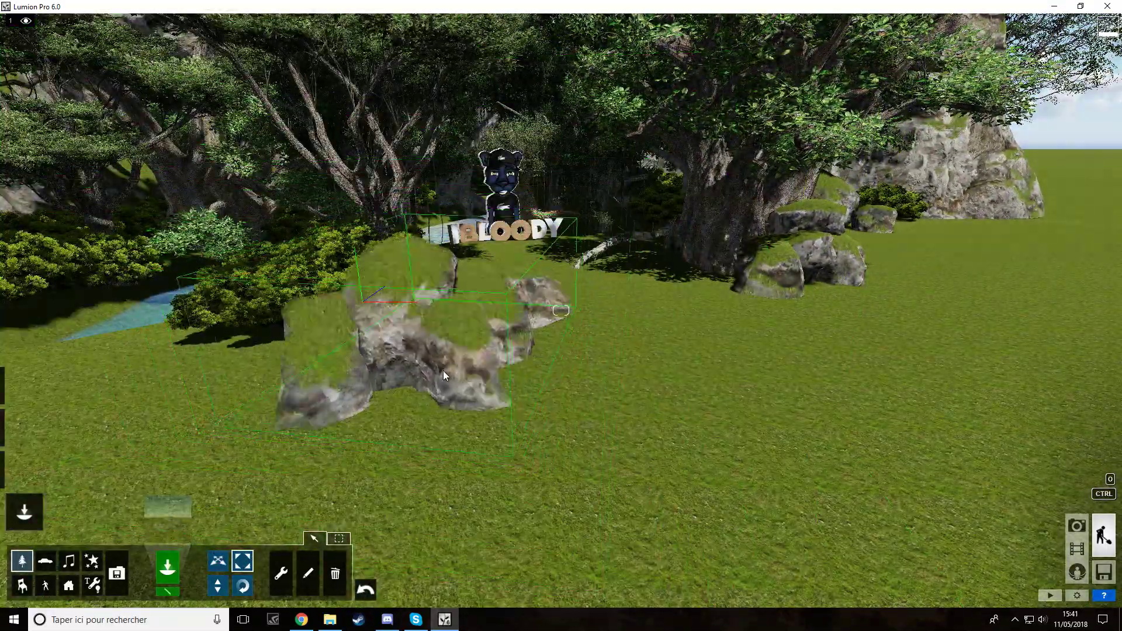
pyautogui.moveTo(446, 349); pyautogui.dragTo(406, 330)
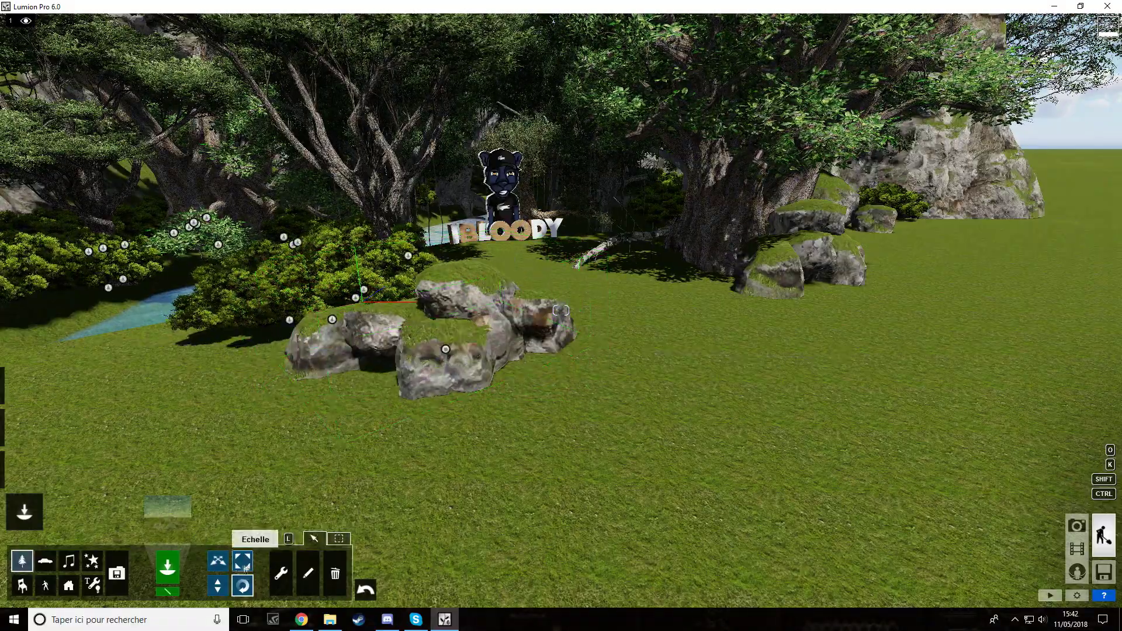
# Step: Choose a gnarled broad-crowned tree from the library and place it in front of the rocks beside the big trunk
pyautogui.press('w')
pyautogui.moveTo(436, 340)
pyautogui.mouseDown(button='right')
pyautogui.moveTo(412, 307)
pyautogui.moveTo(424, 327)
pyautogui.mouseUp(button='right')
pyautogui.click(177, 519)
pyautogui.click(351, 152)
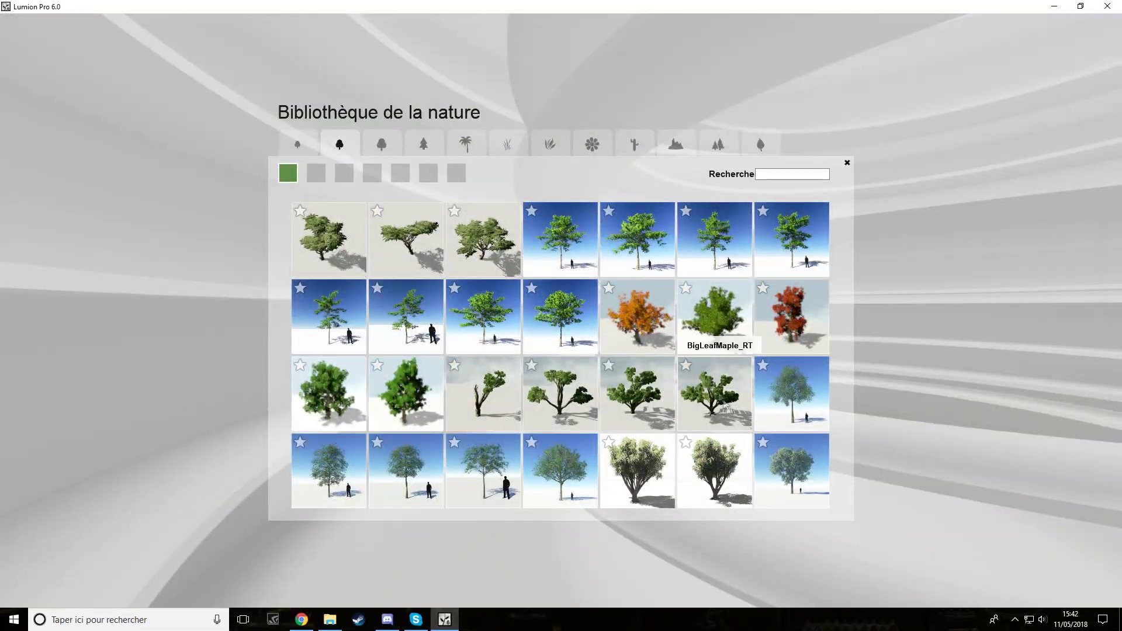
pyautogui.click(665, 398)
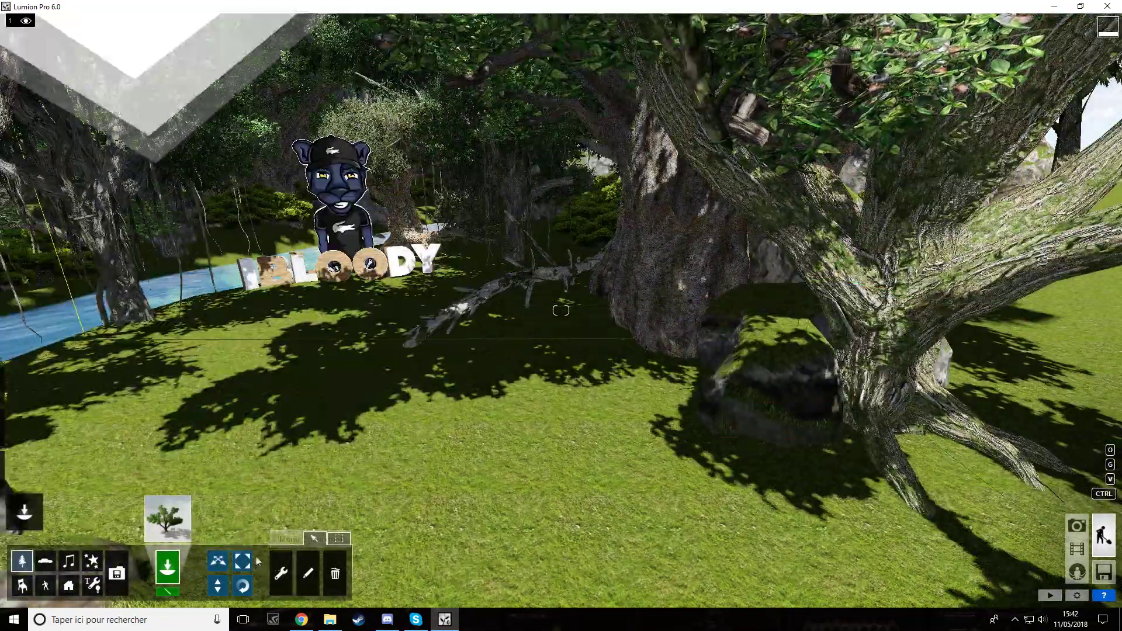
# Step: Place another gnarled tree by the rocks across the stream and rotate it to lean toward the water
pyautogui.click(168, 519)
pyautogui.click(522, 338)
pyautogui.press('w')
pyautogui.moveTo(522, 339); pyautogui.dragTo(448, 468, button='right')
pyautogui.press('s')
pyautogui.click(449, 468)
pyautogui.moveTo(439, 506); pyautogui.dragTo(403, 573)
pyautogui.press('w')
pyautogui.moveTo(403, 573); pyautogui.dragTo(336, 567, button='right')
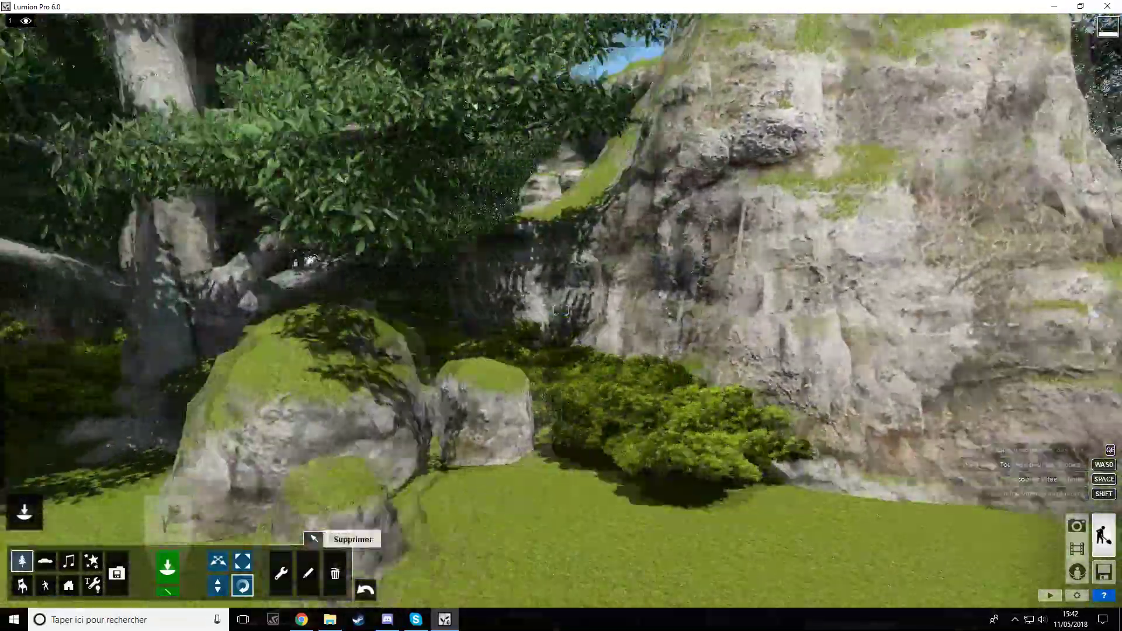
# Step: Choose a leafy green-and-orange tree and position it beside the small rocks near the tall cliff
pyautogui.click(168, 517)
pyautogui.click(390, 146)
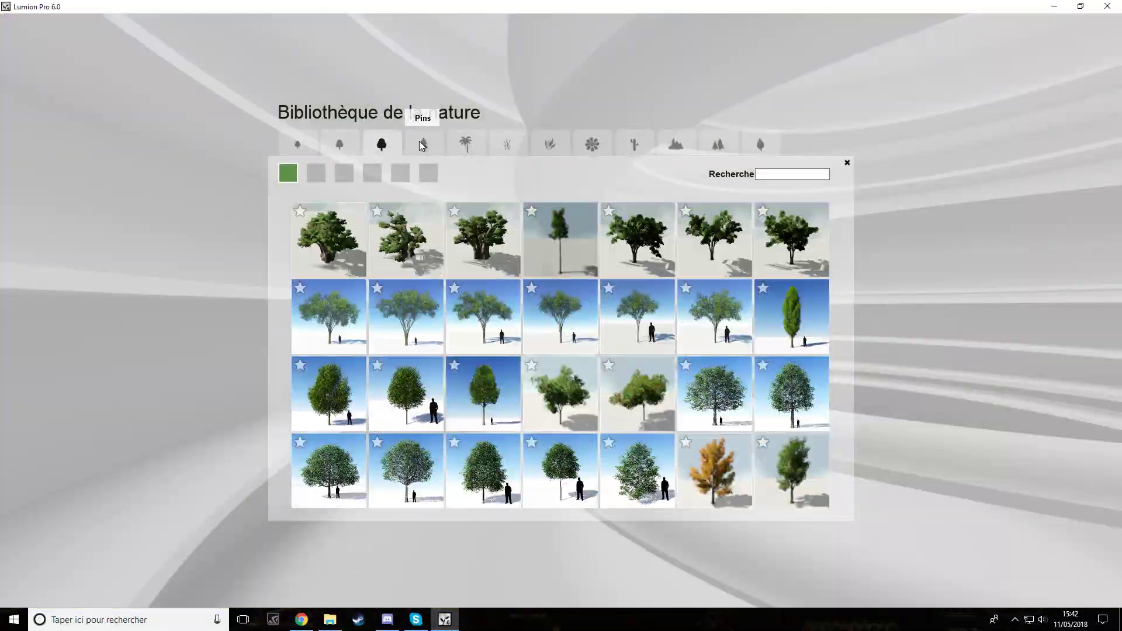
pyautogui.click(632, 404)
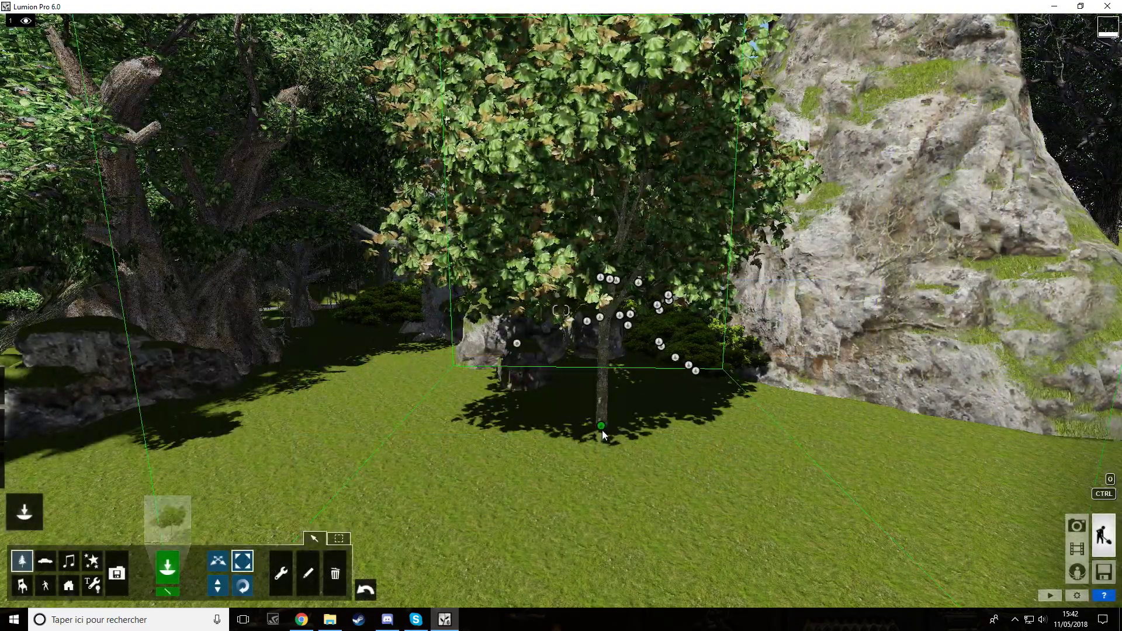
pyautogui.moveTo(602, 428); pyautogui.dragTo(501, 380)
pyautogui.moveTo(601, 426); pyautogui.dragTo(503, 418, button='right')
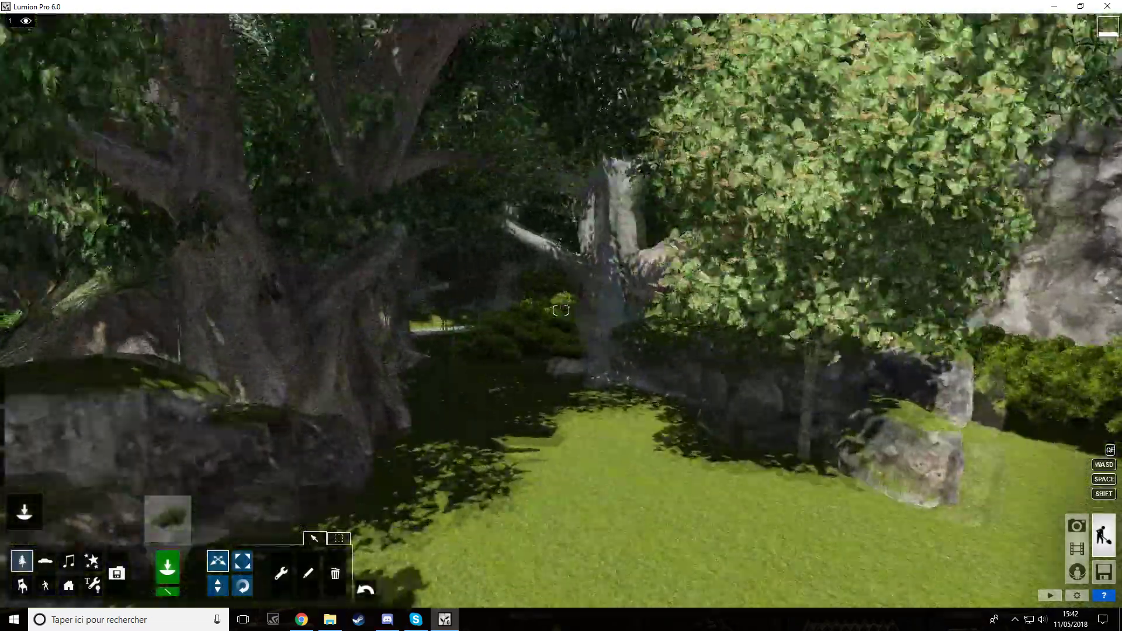
# Step: Place two more of the leafy trees in front of the shrub hedge at the far end of the stream
pyautogui.click(168, 567)
pyautogui.moveTo(646, 383); pyautogui.dragTo(830, 377, button='right')
pyautogui.click(476, 370)
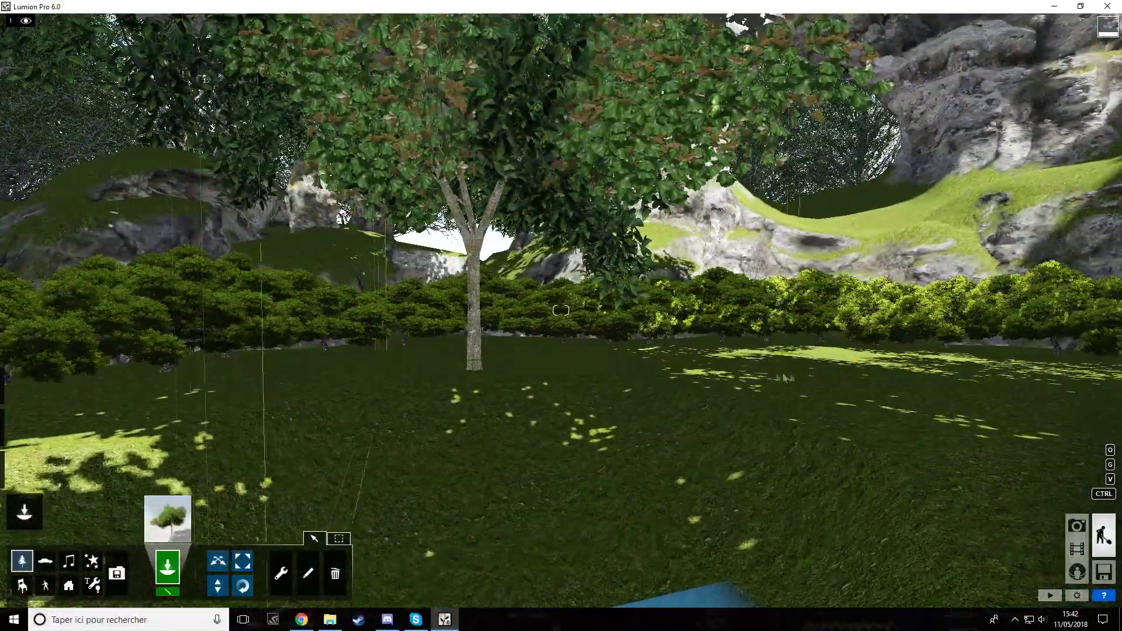
pyautogui.click(879, 372)
# Step: Place a Rocks_MiddleStones_001 formation on the grass between the two leafy trees
pyautogui.click(168, 518)
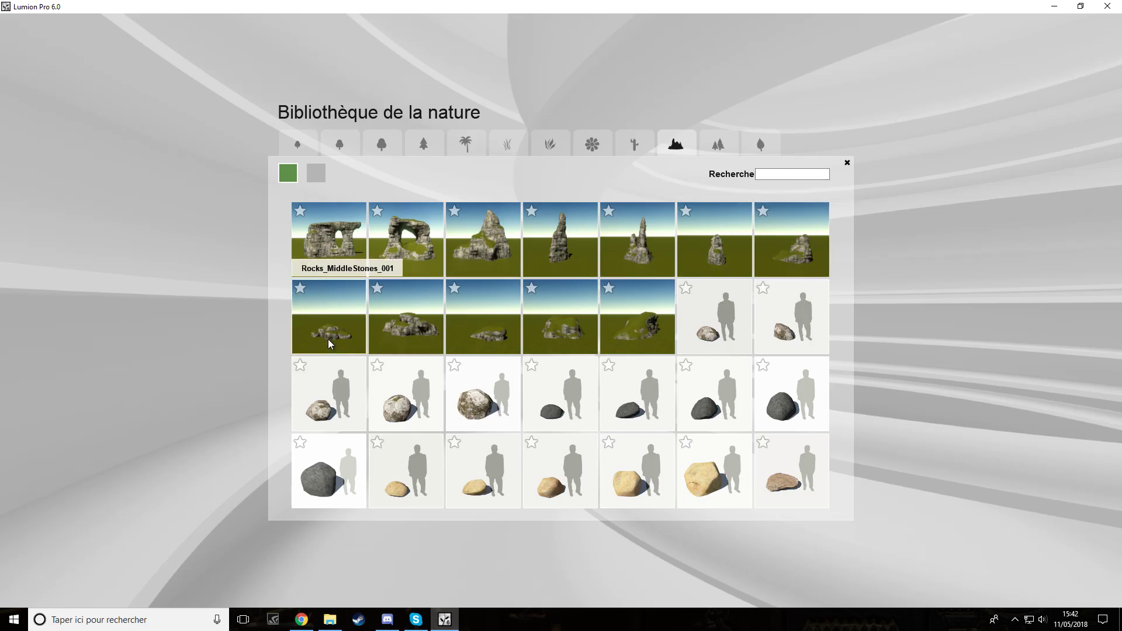
pyautogui.click(330, 344)
pyautogui.click(691, 374)
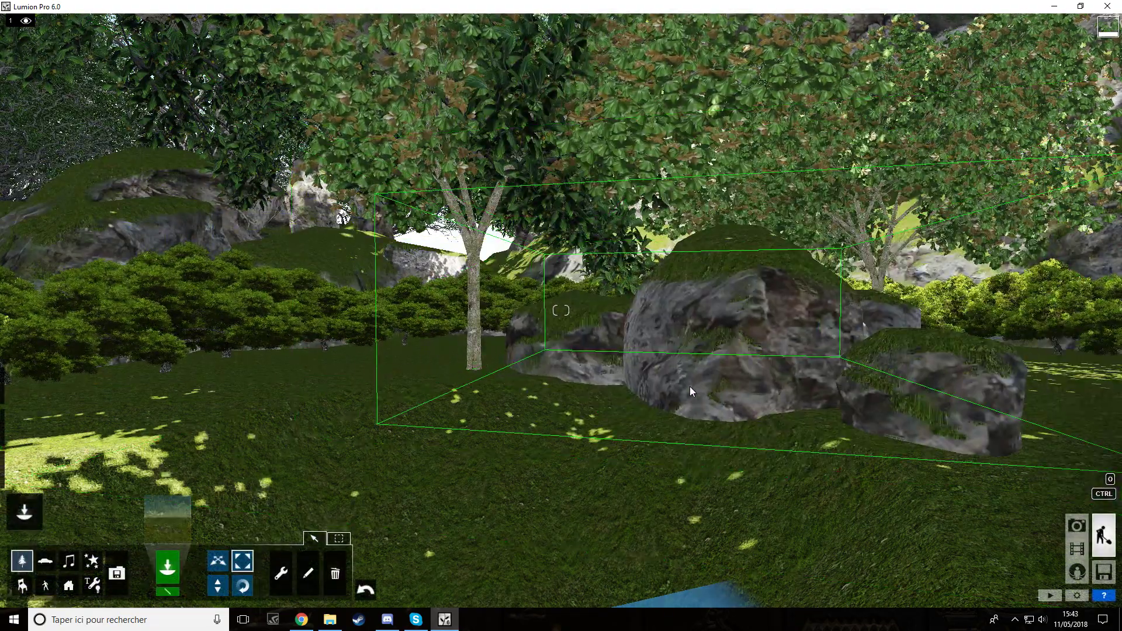
# Step: Extend the water surface's far corner toward the rocks and trees at the end of the stream
pyautogui.press('s')
pyautogui.moveTo(26, 462)
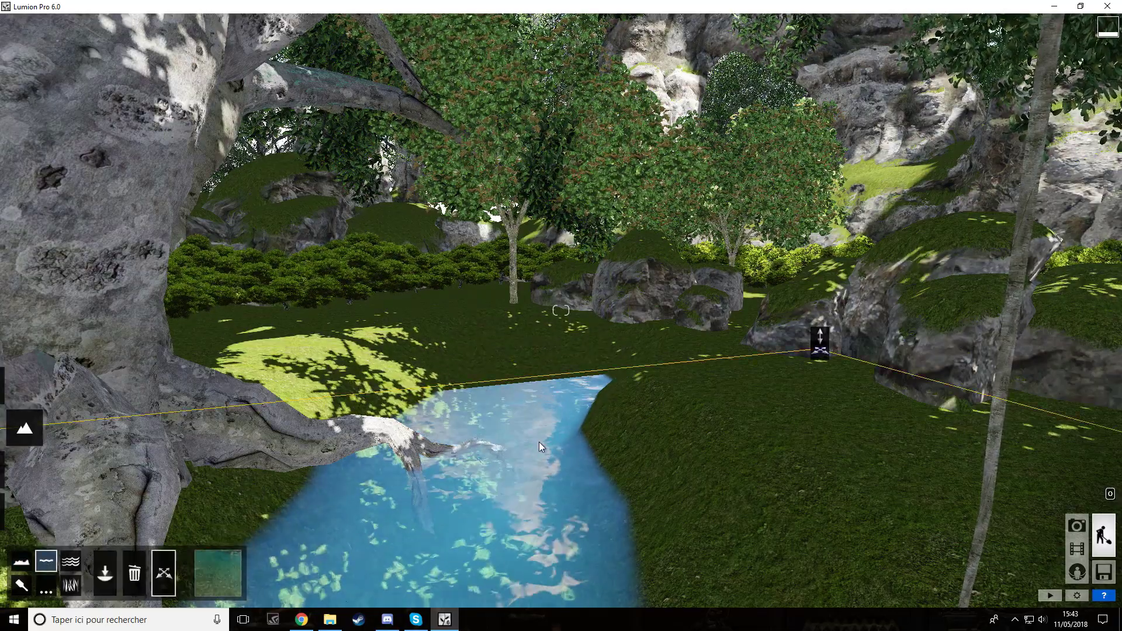
pyautogui.moveTo(820, 351); pyautogui.dragTo(773, 266)
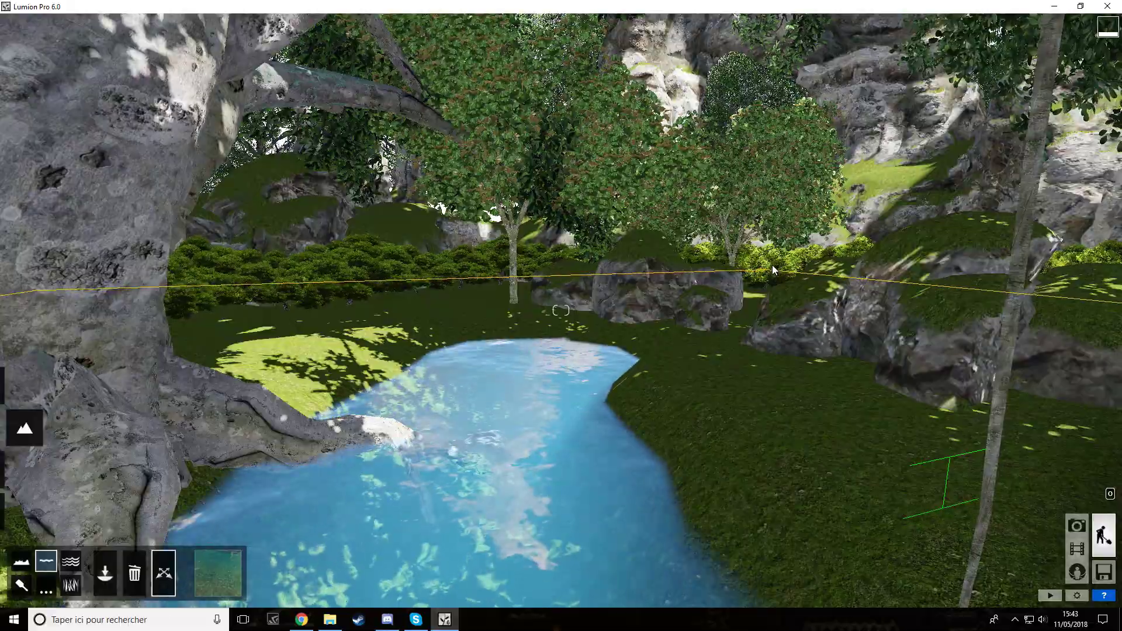
pyautogui.press('s')
pyautogui.press('s')
pyautogui.moveTo(772, 265); pyautogui.dragTo(664, 191, button='right')
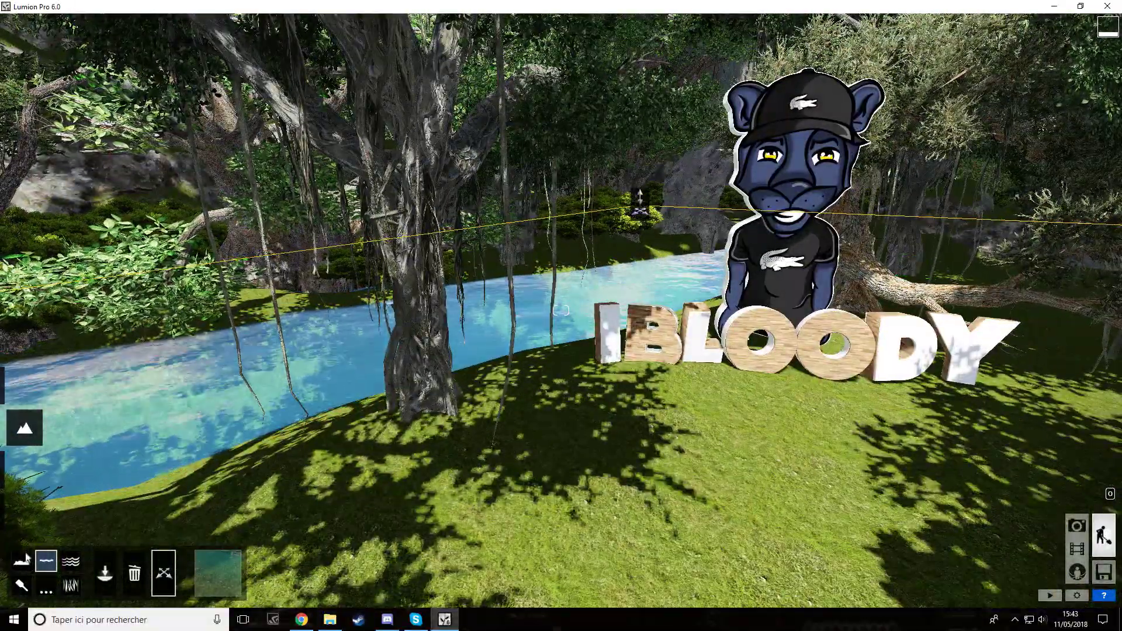
pyautogui.moveTo(372, 270); pyautogui.dragTo(366, 282)
# Step: Lower the terrain beyond the stream's near end and stretch the water surface over the new basin
pyautogui.press('s')
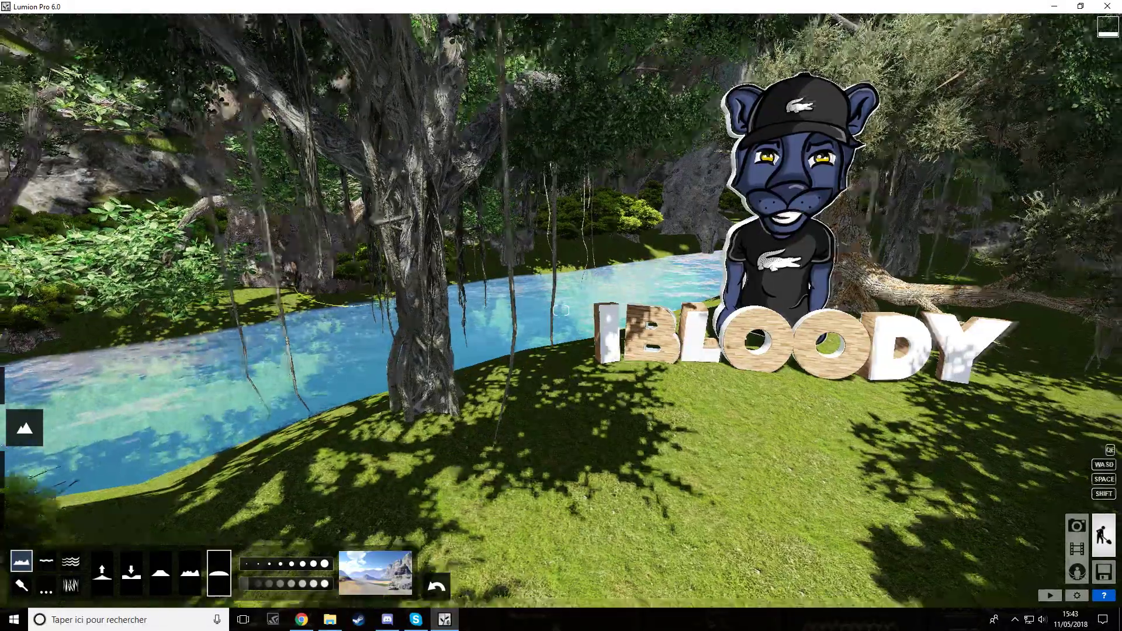
pyautogui.press('d')
pyautogui.press('a')
pyautogui.moveTo(384, 302); pyautogui.dragTo(196, 604, button='right')
pyautogui.click(131, 572)
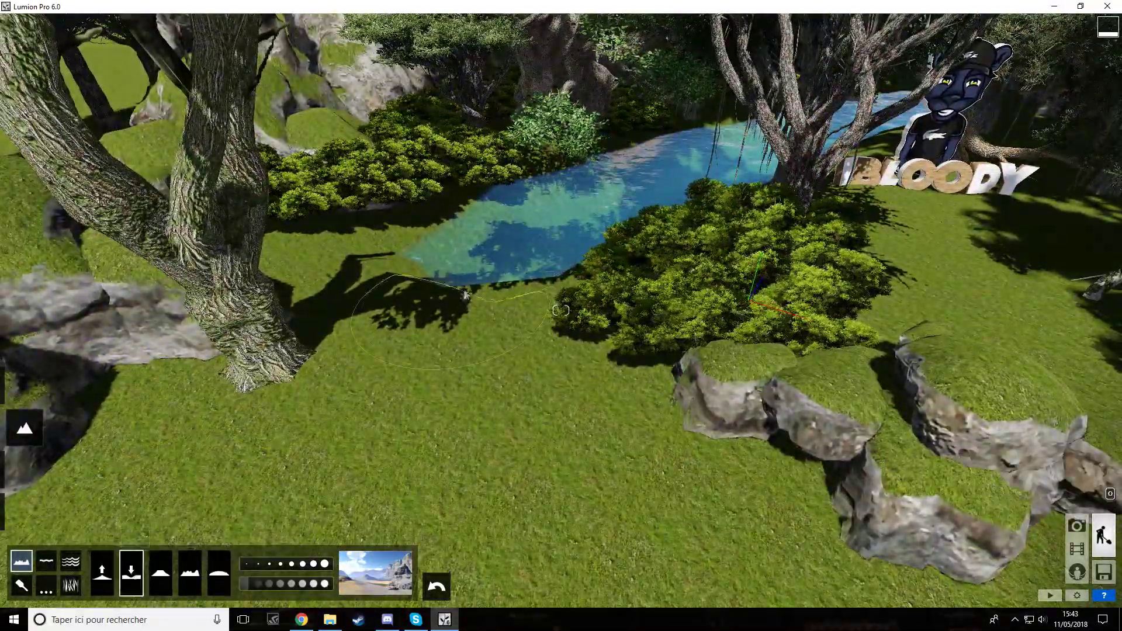
pyautogui.moveTo(448, 386)
pyautogui.mouseDown()
pyautogui.moveTo(475, 460)
pyautogui.moveTo(573, 488)
pyautogui.moveTo(596, 473)
pyautogui.mouseUp()
pyautogui.press('s')
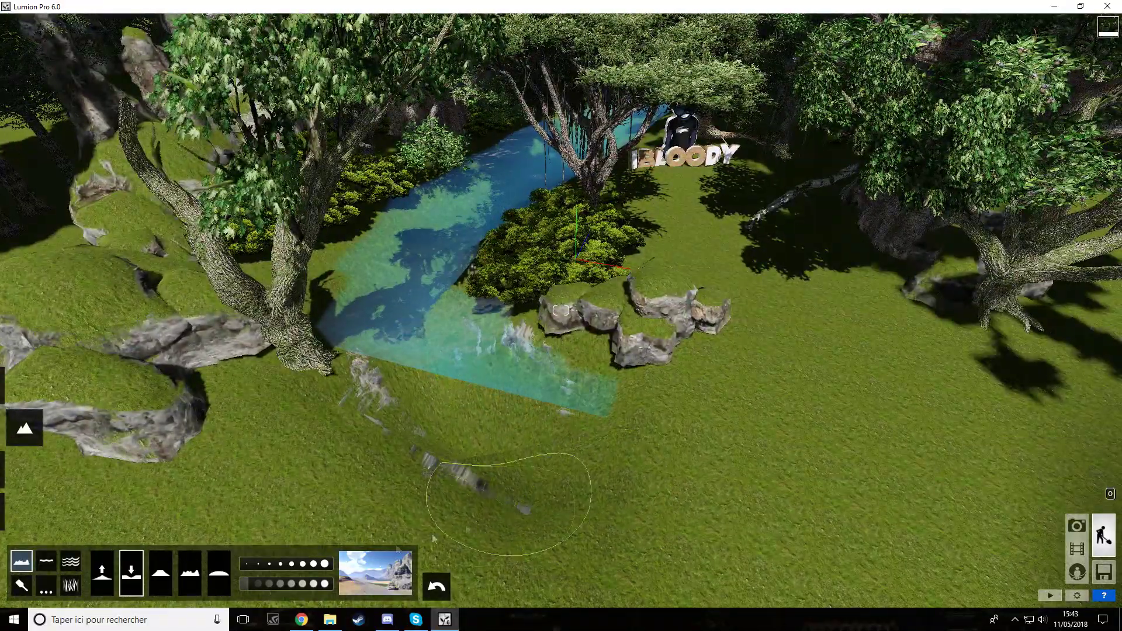
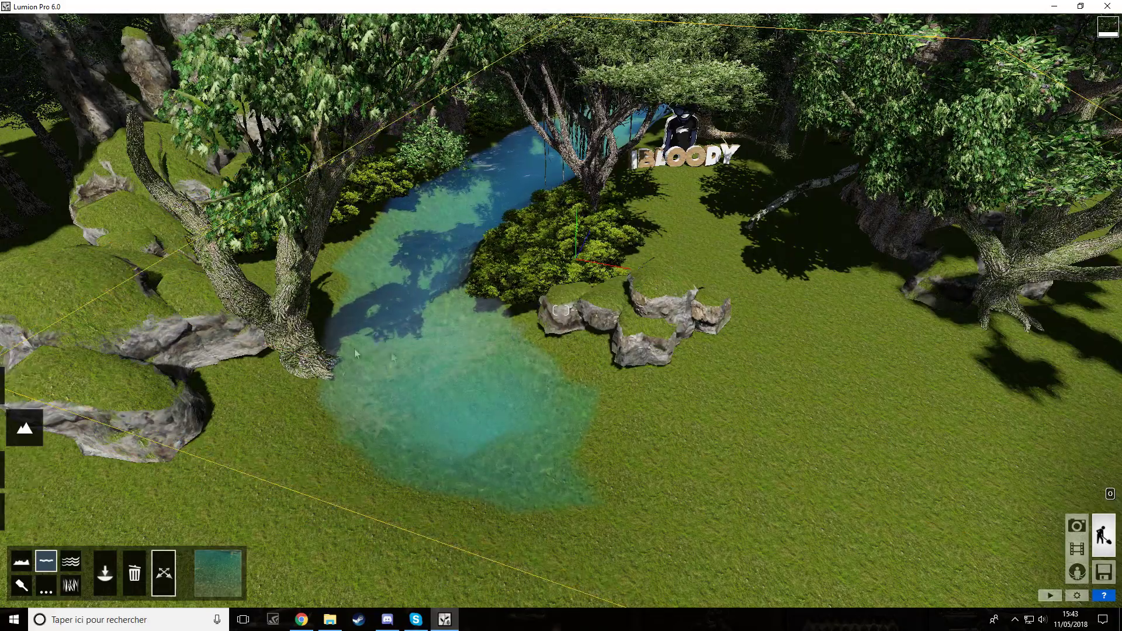
pyautogui.press('w')
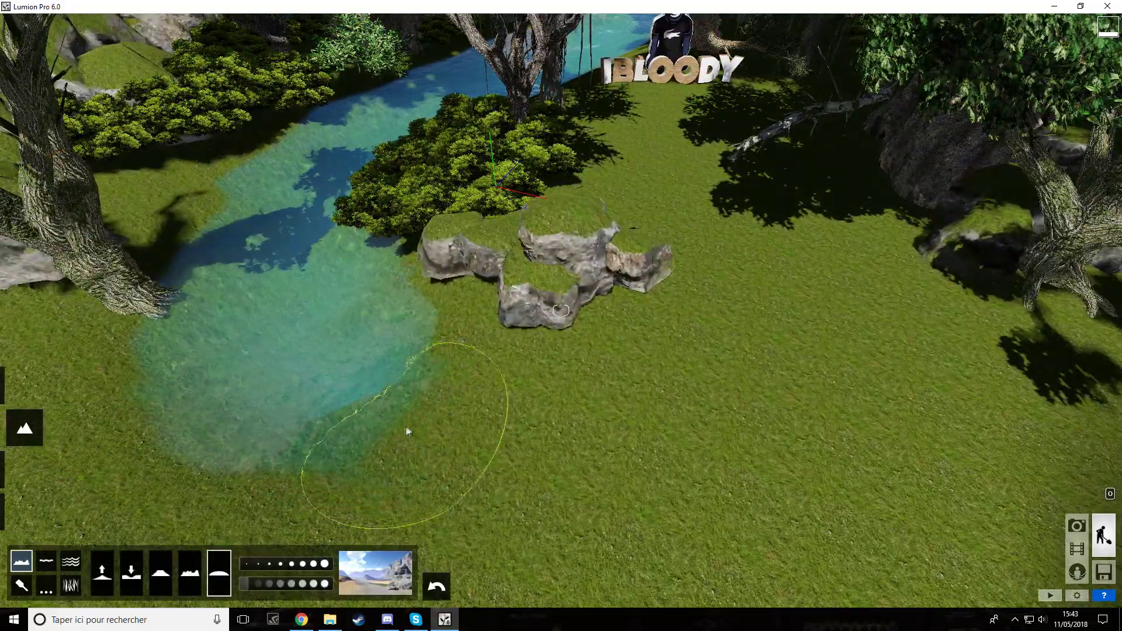
# Step: Move the rock group beside the shrubs slightly away from the water and sink it lower into the ground
pyautogui.click(158, 521)
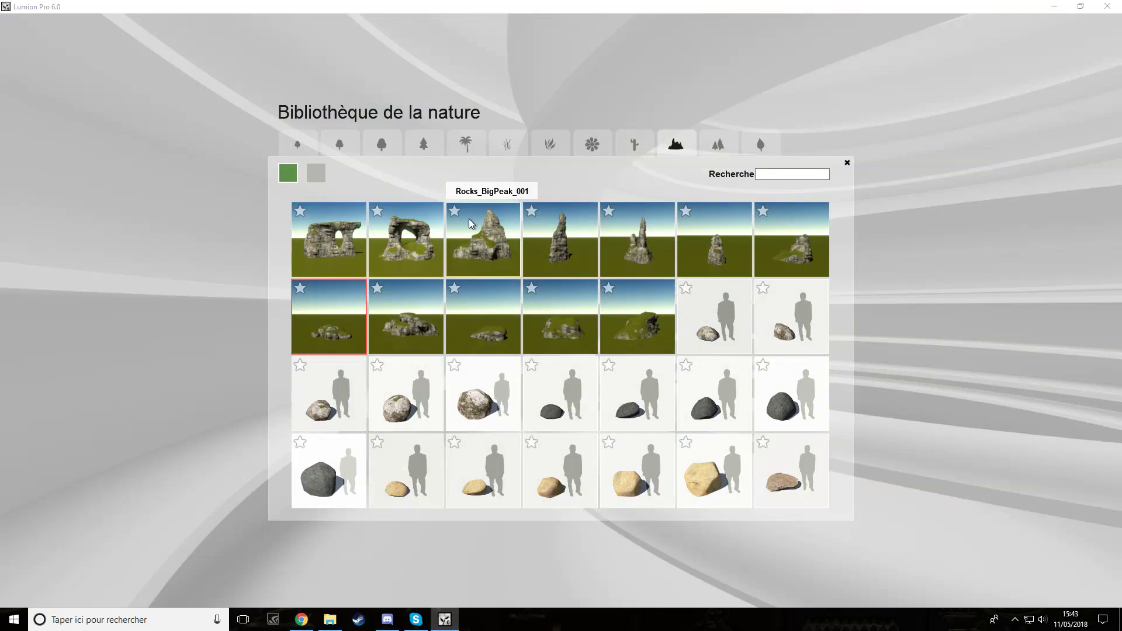
pyautogui.click(850, 165)
pyautogui.press('s')
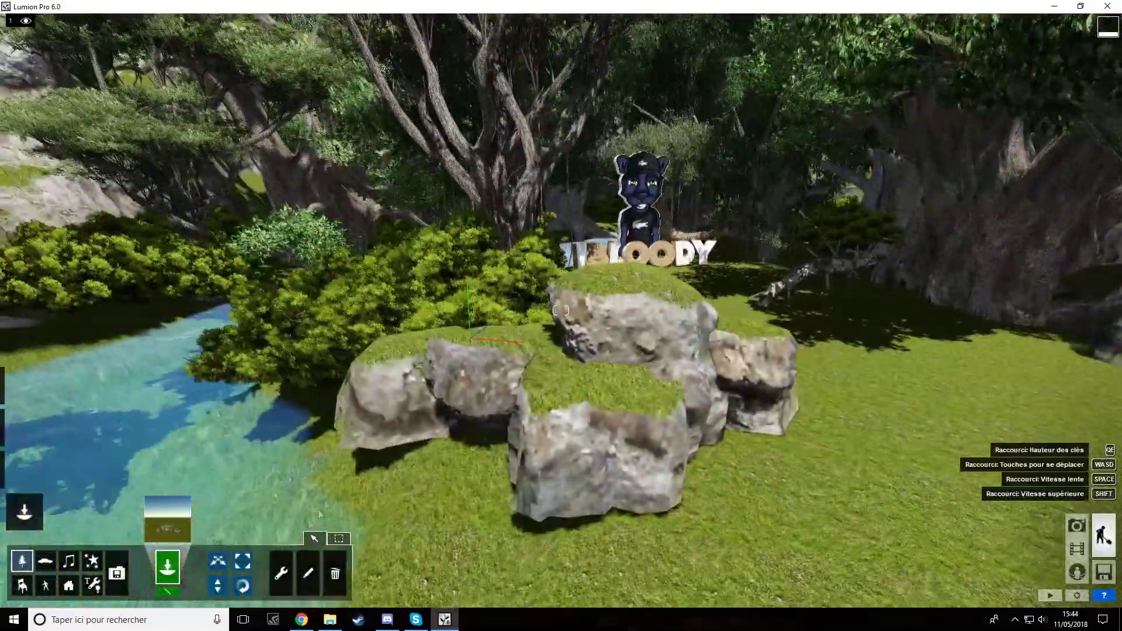
pyautogui.click(218, 562)
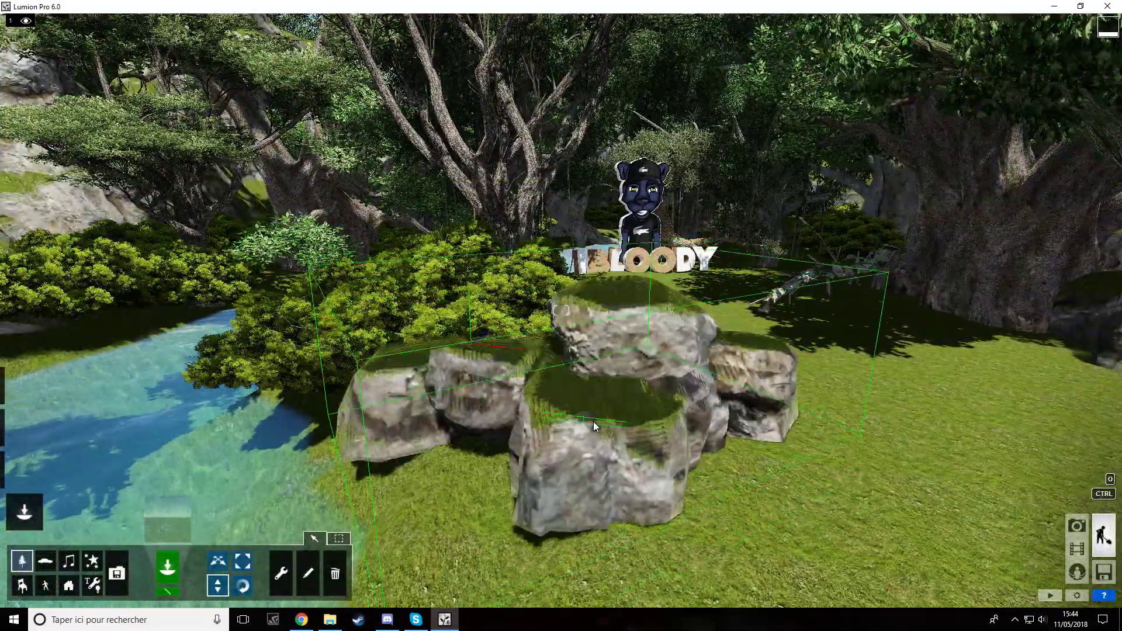
pyautogui.moveTo(534, 460); pyautogui.dragTo(584, 425)
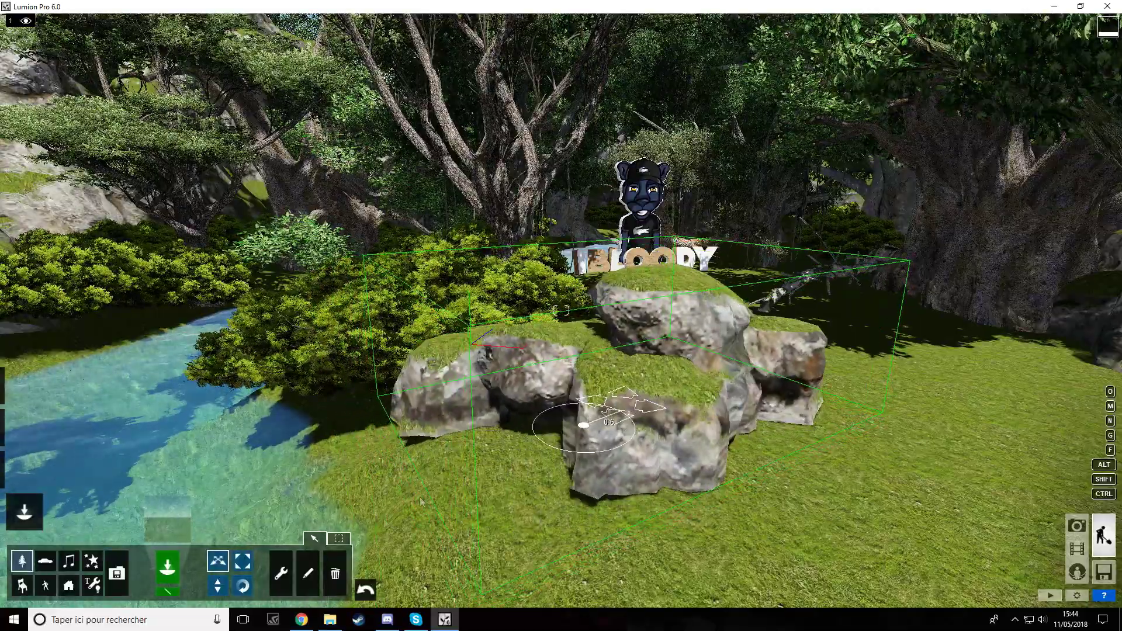
pyautogui.moveTo(623, 374); pyautogui.dragTo(624, 415)
# Step: Place another grass-topped rock formation on the grass by the stream's near end and adjust its size and rotation
pyautogui.press('s')
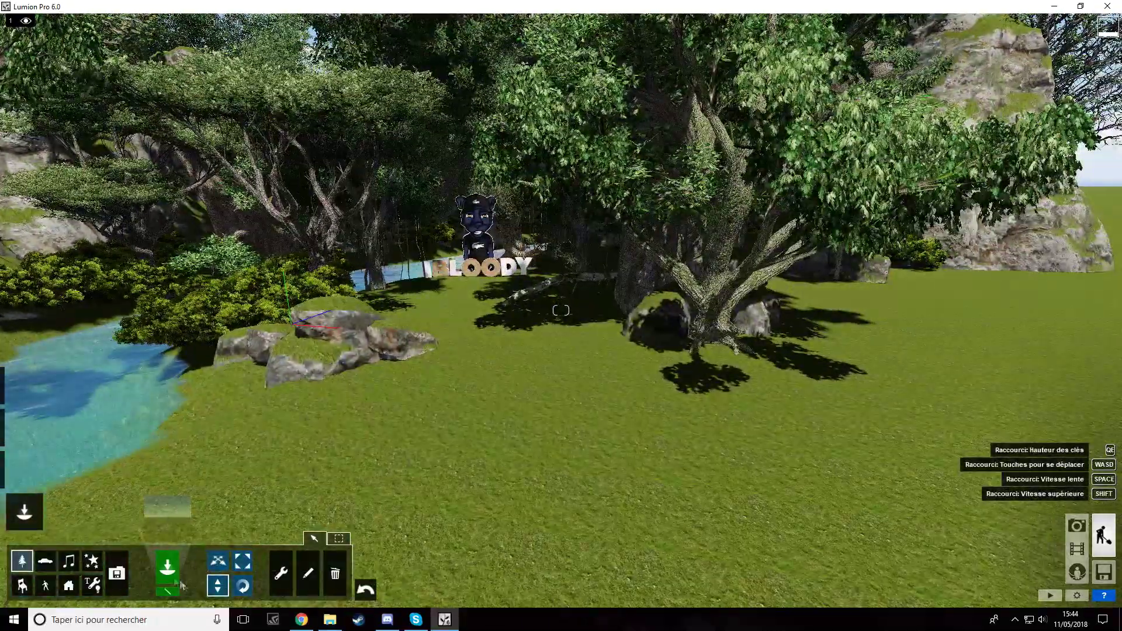
pyautogui.click(172, 519)
pyautogui.click(454, 336)
pyautogui.scroll(5, 366, 365)
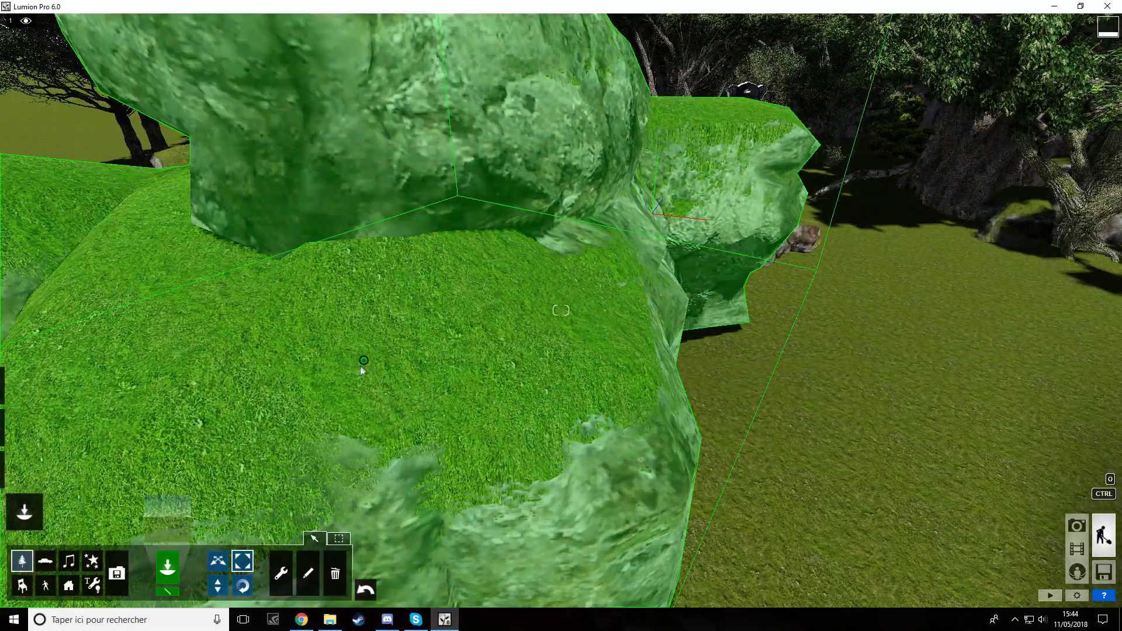
pyautogui.moveTo(361, 371)
pyautogui.mouseDown()
pyautogui.moveTo(355, 382)
pyautogui.moveTo(369, 326)
pyautogui.moveTo(351, 362)
pyautogui.mouseUp()
pyautogui.click(243, 585)
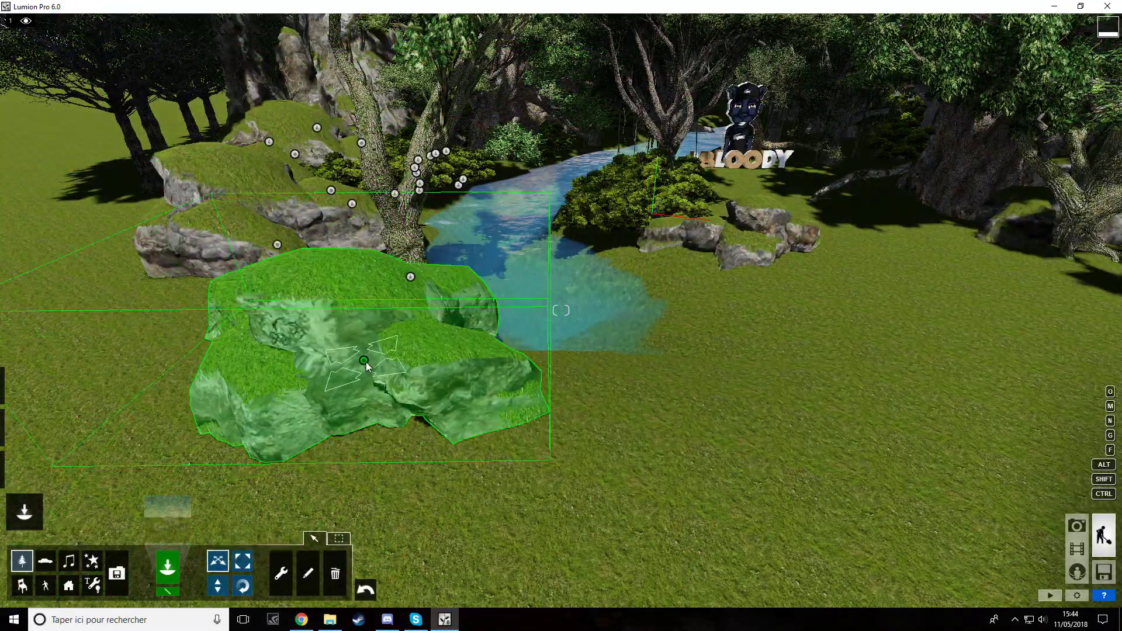
# Step: Choose a large round-crowned tree from the nature library and plant it on the grass behind the rocks
pyautogui.click(179, 526)
pyautogui.click(415, 144)
pyautogui.click(386, 145)
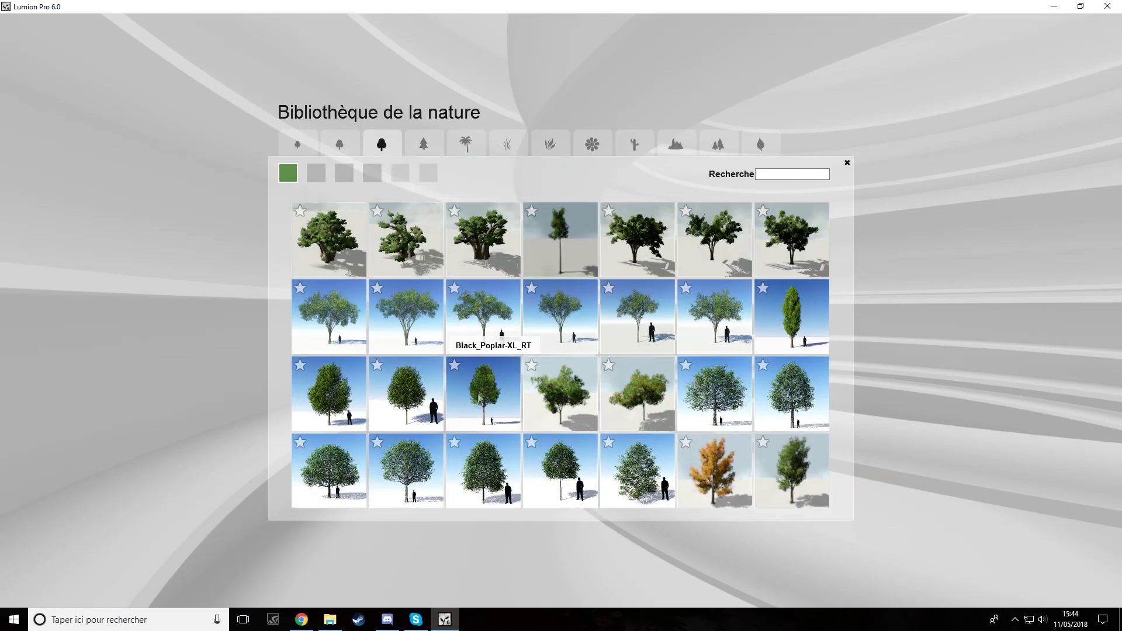
pyautogui.click(407, 453)
pyautogui.click(799, 234)
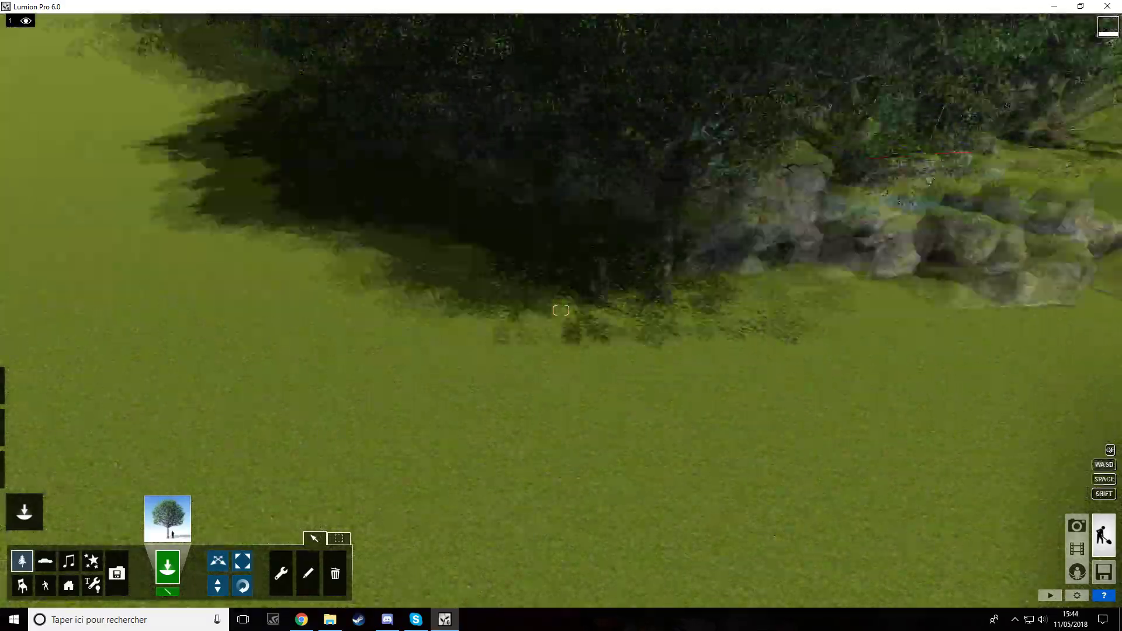
pyautogui.moveTo(561, 316); pyautogui.dragTo(556, 395, button='right')
pyautogui.click(376, 357)
pyautogui.press('w')
pyautogui.moveTo(376, 357); pyautogui.dragTo(445, 310, button='right')
pyautogui.press('w')
pyautogui.moveTo(561, 309); pyautogui.dragTo(889, 309, button='right')
# Step: Look through the plant, rock, palm and small-tree categories of the nature library for further vegetation
pyautogui.click(168, 518)
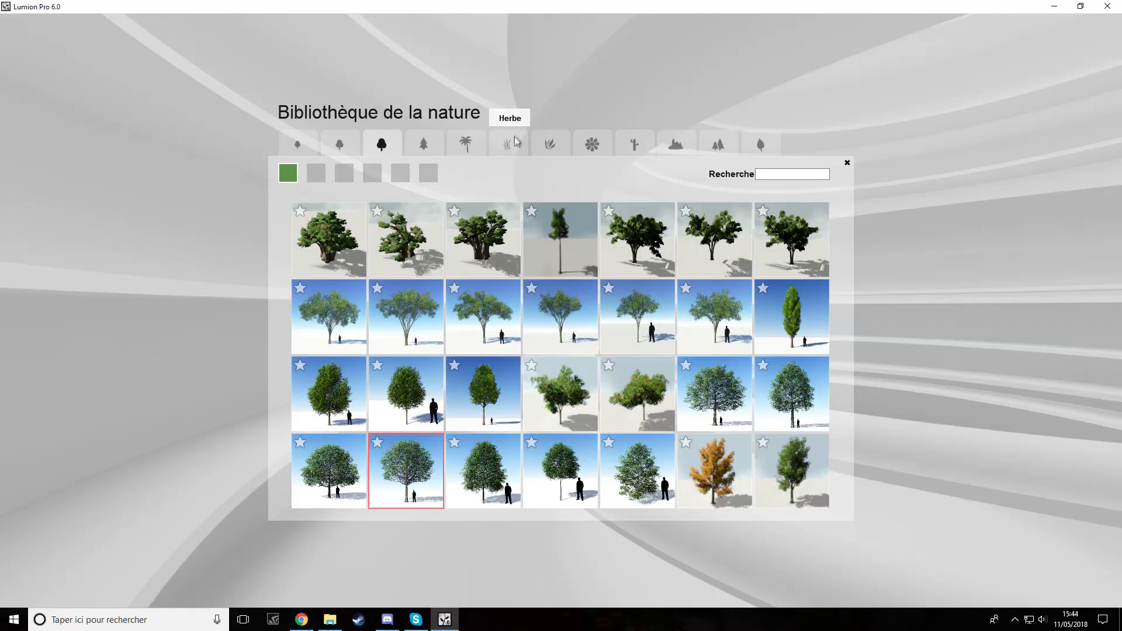
pyautogui.click(547, 144)
pyautogui.click(676, 144)
pyautogui.click(466, 144)
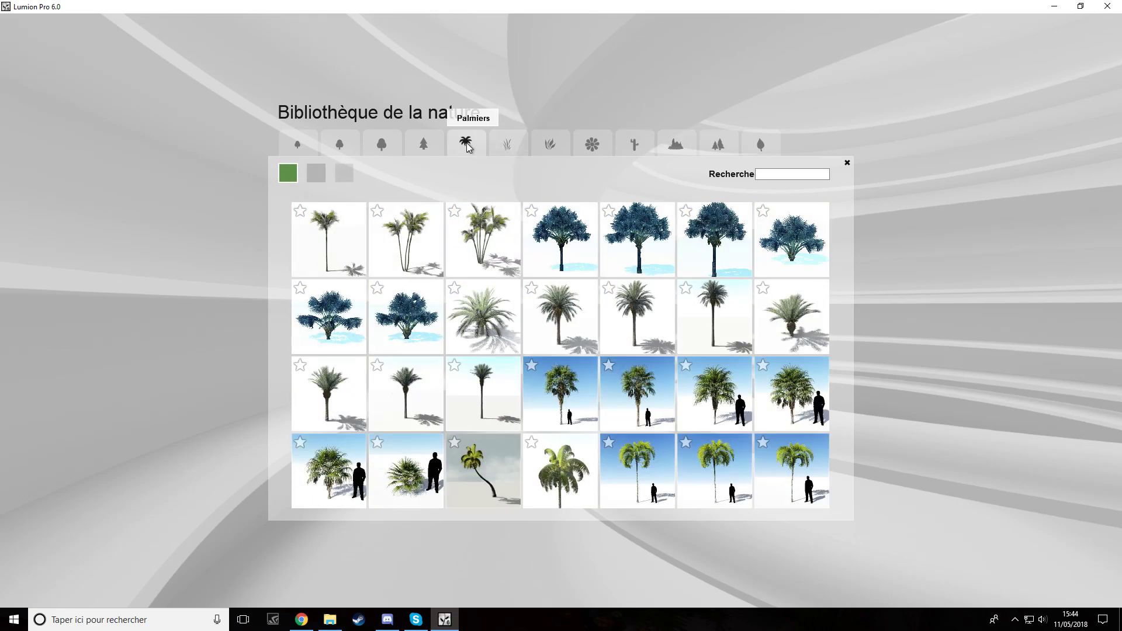
pyautogui.click(298, 144)
pyautogui.click(344, 173)
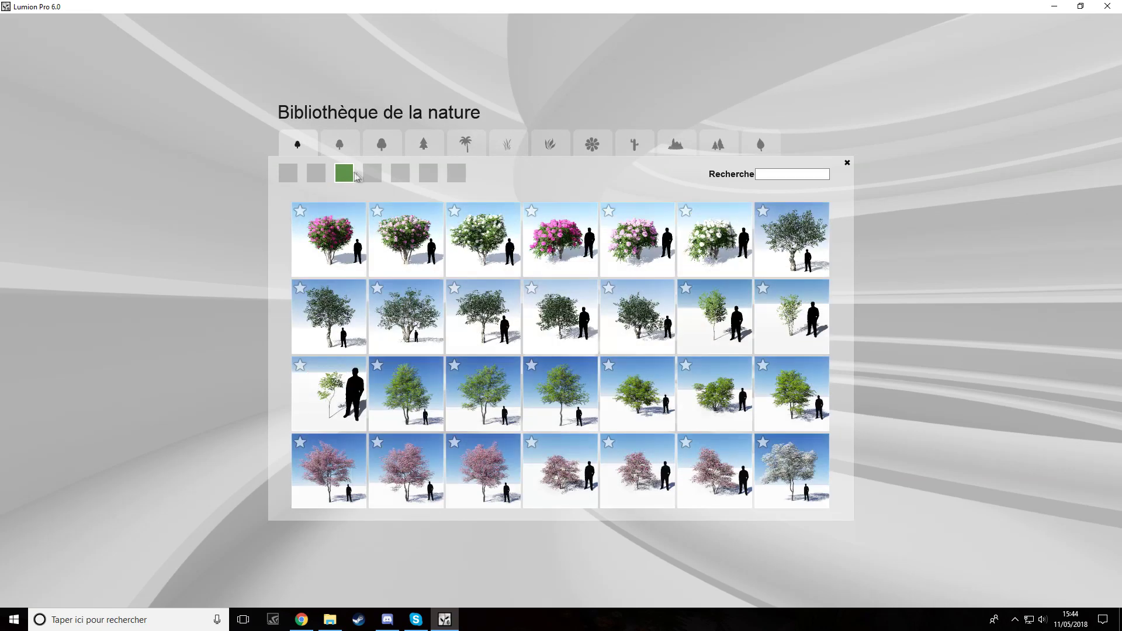
pyautogui.click(846, 164)
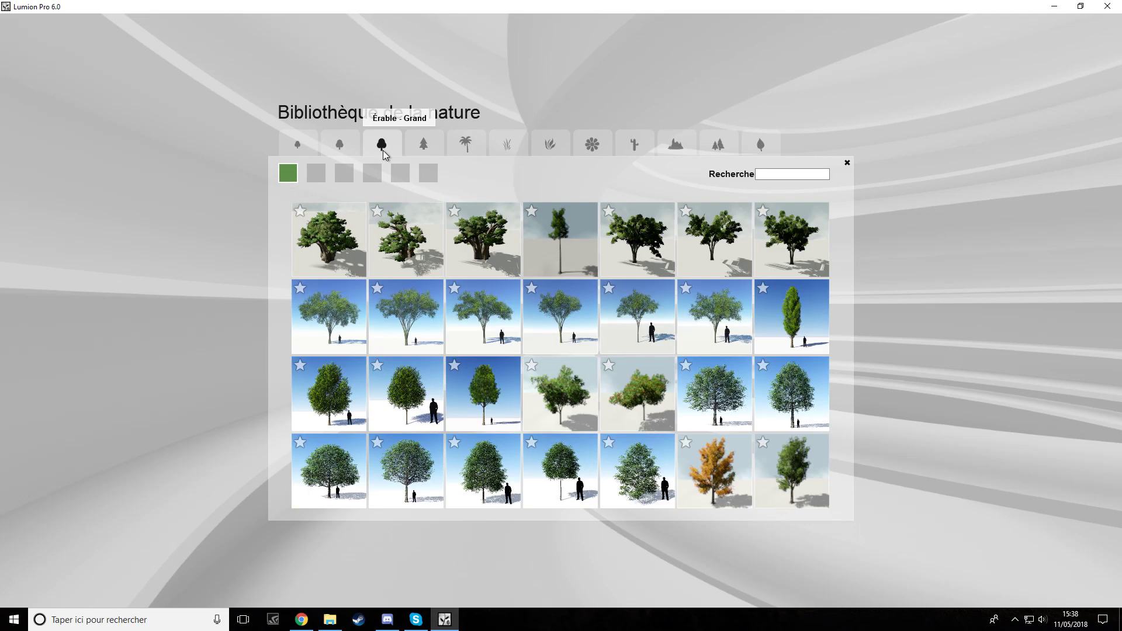
# Step: Place an AfricanBaobab3_RT tree on the shaded ground between the grassy rocks near the water
pyautogui.click(402, 226)
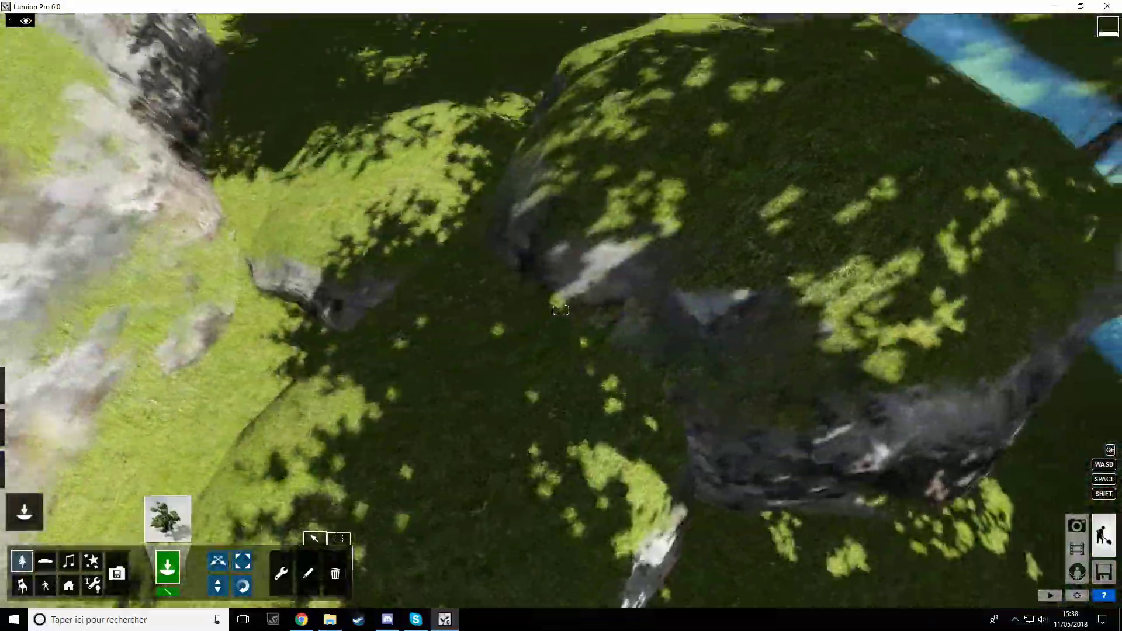
pyautogui.moveTo(561, 310); pyautogui.dragTo(479, 257, button='right')
pyautogui.click(631, 413)
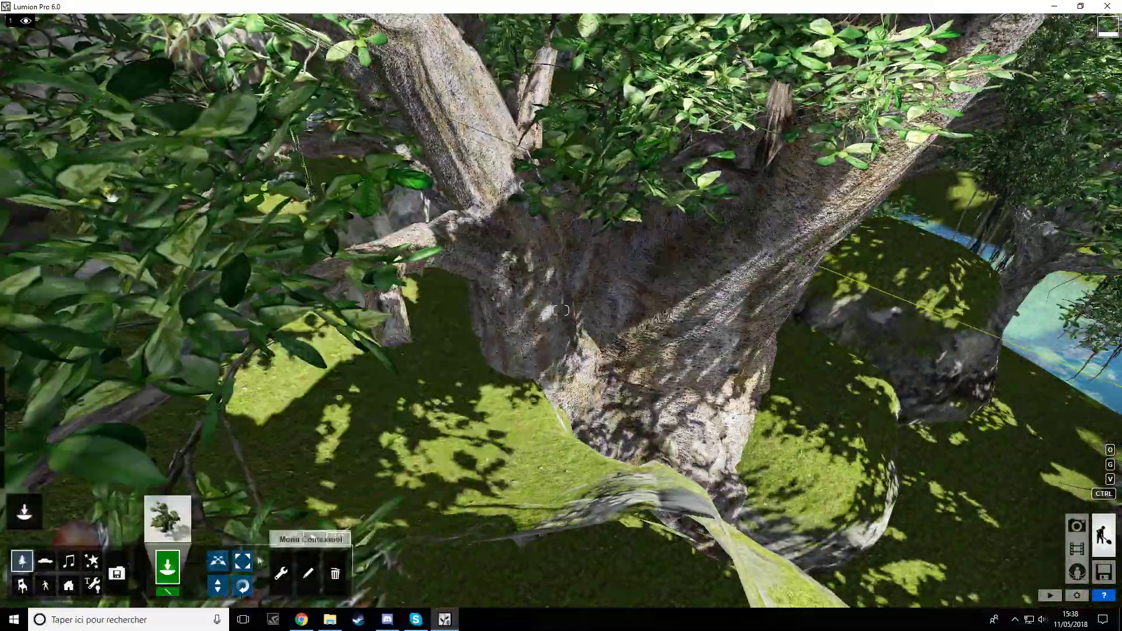
pyautogui.click(243, 561)
# Step: Plant a row of large round-crowned trees on the grass behind the rock cliffs enclosing the scene
pyautogui.click(168, 519)
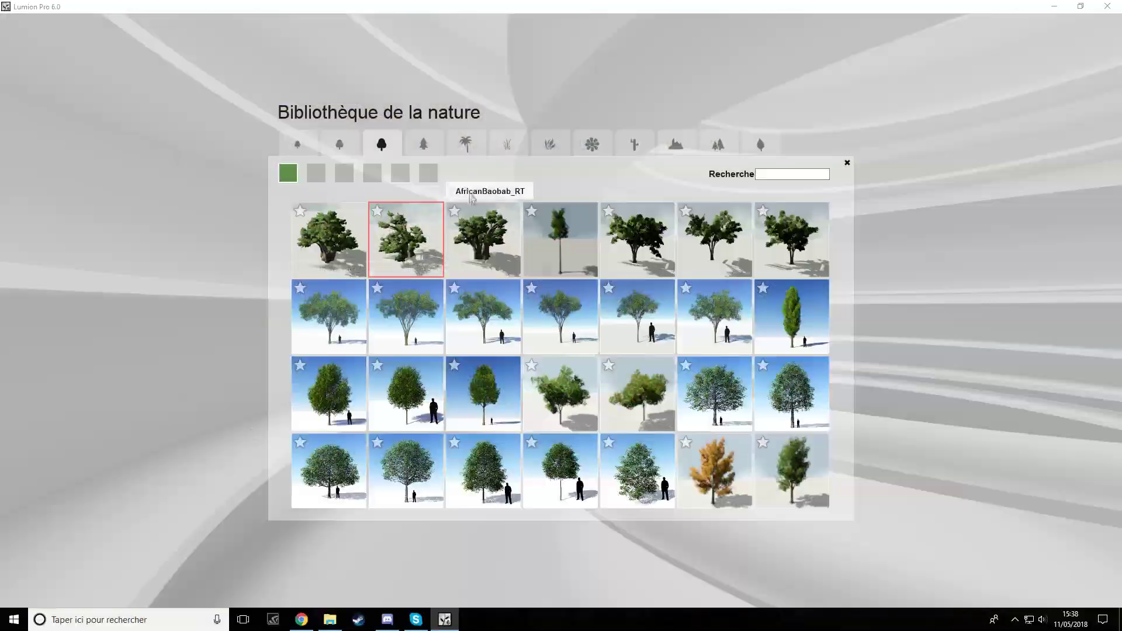
pyautogui.click(381, 144)
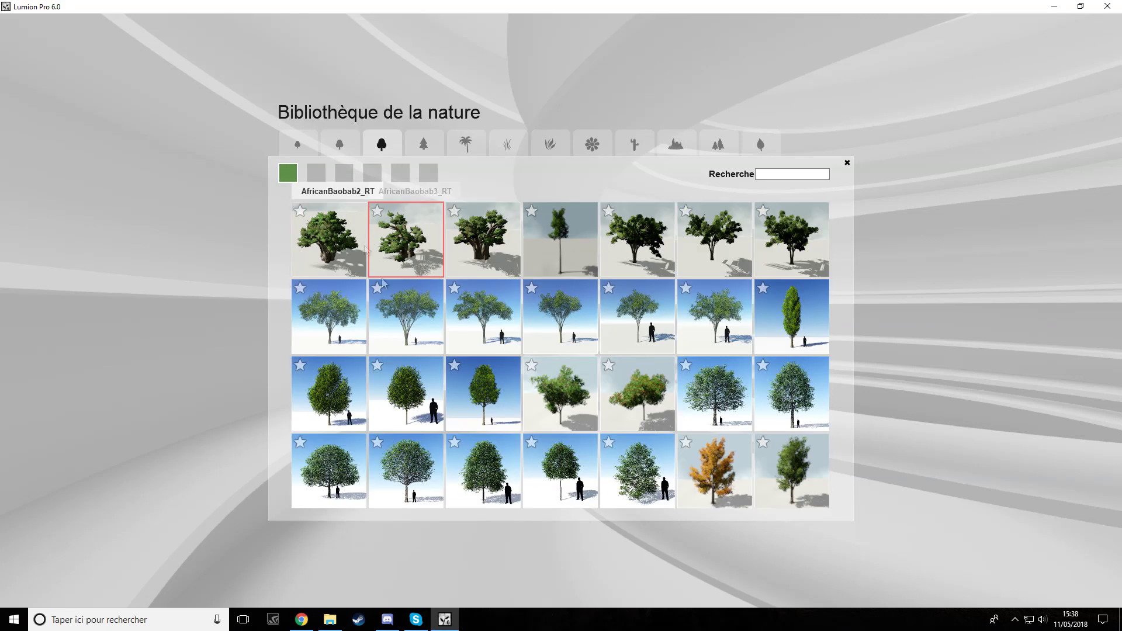
pyautogui.click(426, 483)
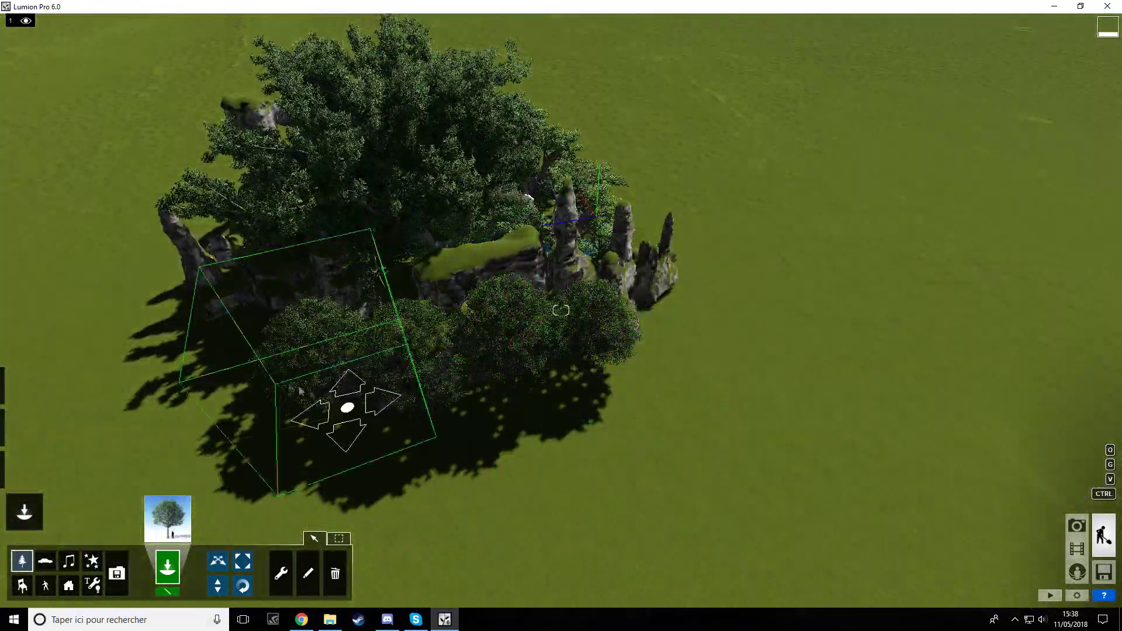
pyautogui.moveTo(633, 352); pyautogui.dragTo(590, 402, button='right')
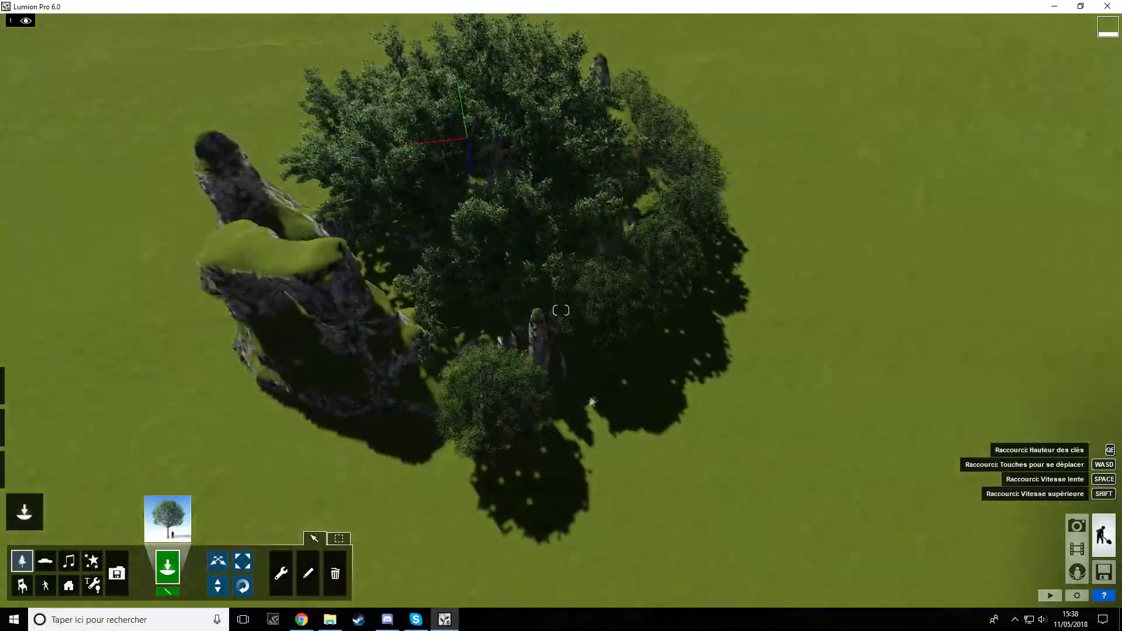
pyautogui.press('w')
pyautogui.moveTo(467, 138); pyautogui.dragTo(309, 264, button='right')
pyautogui.press('s')
pyautogui.click(413, 257)
pyautogui.press('s')
pyautogui.moveTo(413, 257); pyautogui.dragTo(458, 326, button='right')
pyautogui.click(503, 357)
# Step: Reposition one of the newly planted trees within the row behind the cliffs
pyautogui.press('a')
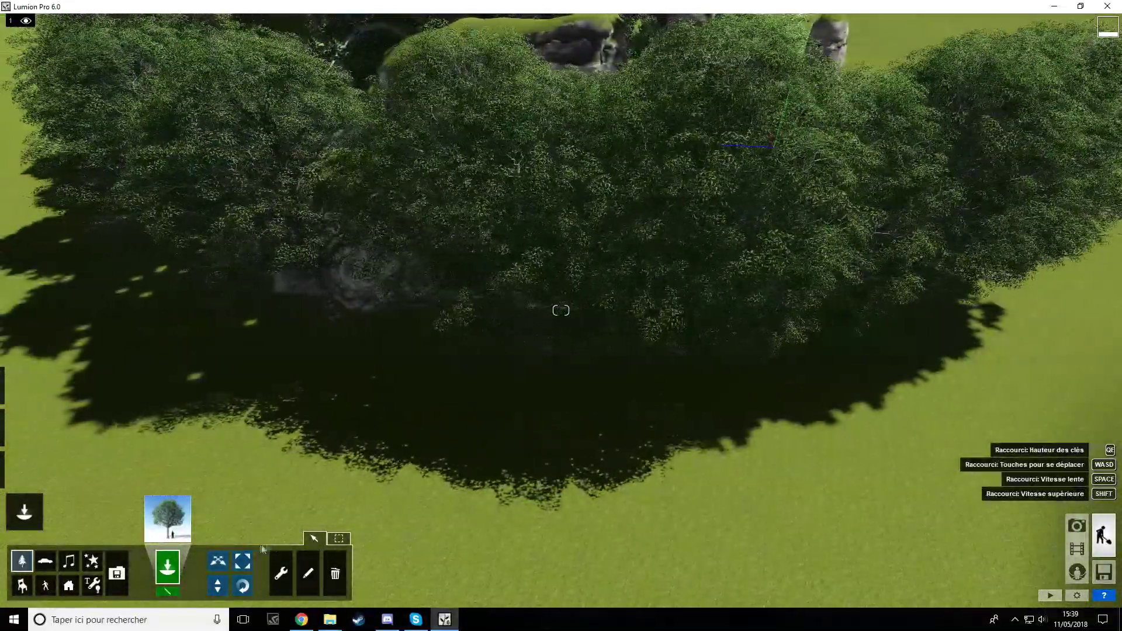
pyautogui.click(218, 561)
pyautogui.moveTo(526, 376); pyautogui.dragTo(383, 327)
pyautogui.moveTo(383, 327); pyautogui.dragTo(468, 327, button='right')
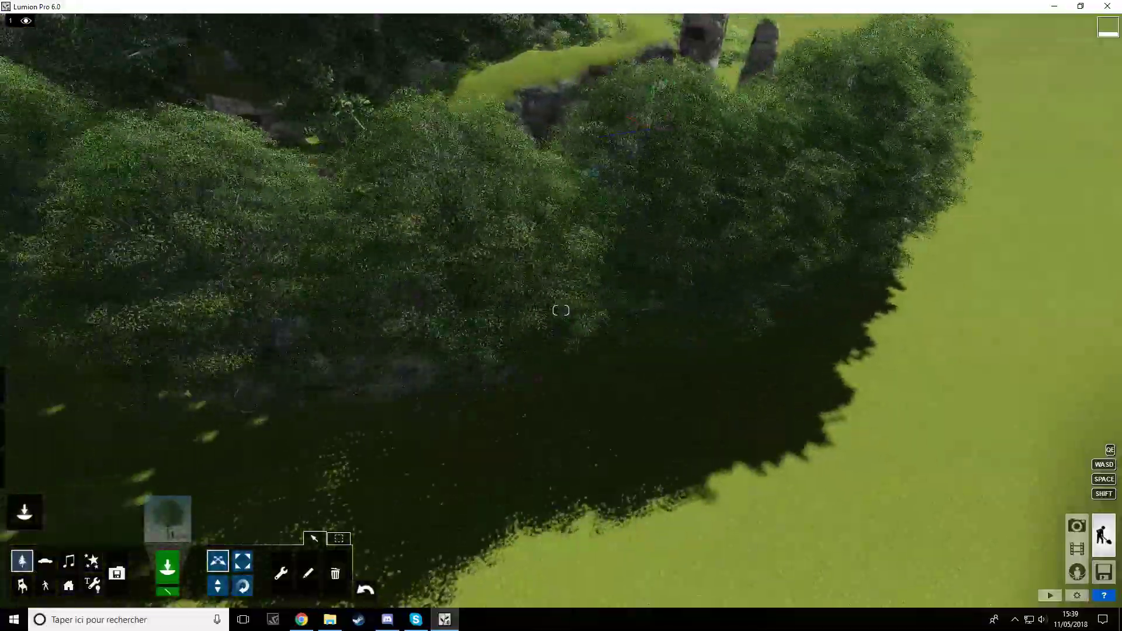
# Step: Plant further round-crowned trees to extend the row around the outside of the rocks
pyautogui.press('a')
pyautogui.click(600, 430)
pyautogui.press('a')
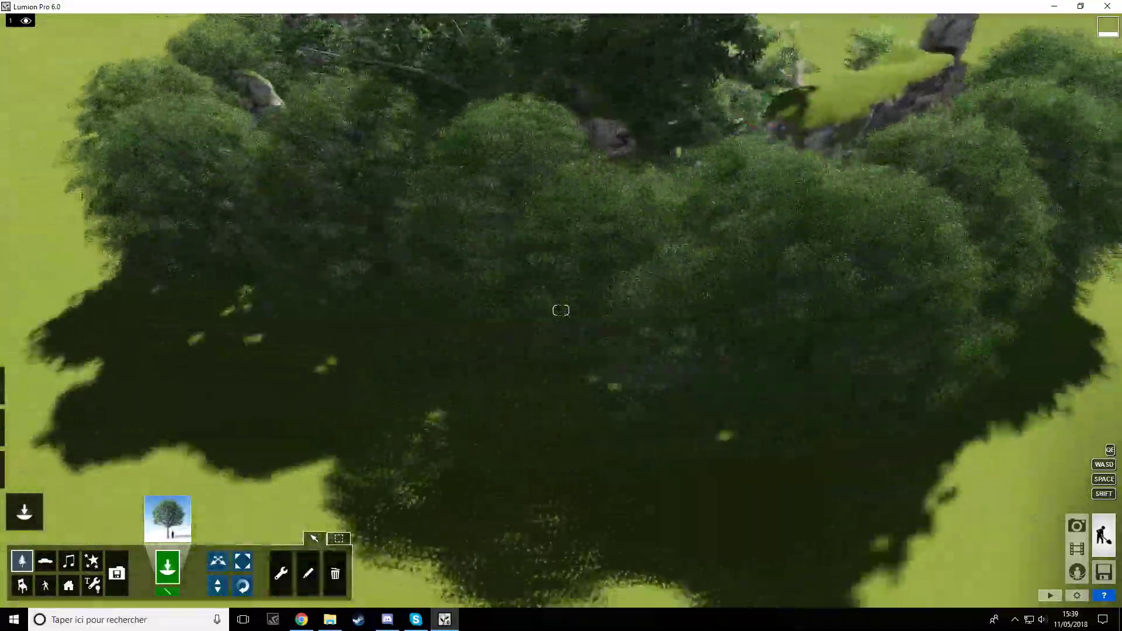
pyautogui.moveTo(599, 429); pyautogui.dragTo(657, 391, button='right')
pyautogui.click(657, 391)
# Step: Resize the trees at the newly extended end of the row for a more varied treeline
pyautogui.click(243, 562)
pyautogui.moveTo(439, 348); pyautogui.dragTo(562, 383)
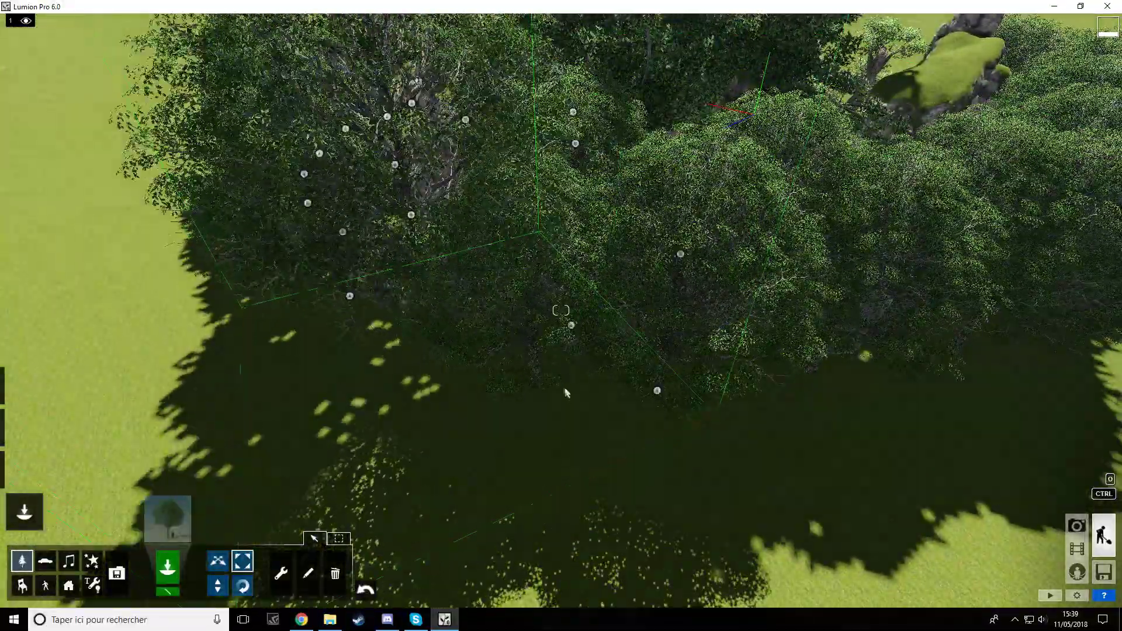
pyautogui.moveTo(656, 390); pyautogui.dragTo(678, 368)
pyautogui.press('d')
pyautogui.moveTo(679, 368); pyautogui.dragTo(585, 335, button='right')
pyautogui.press('s')
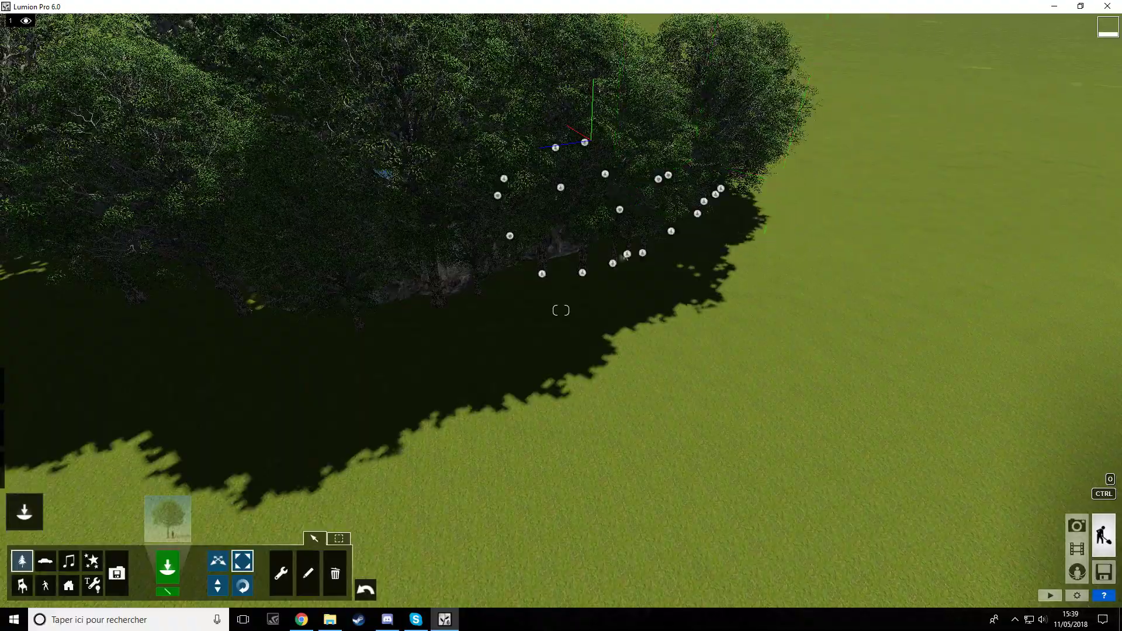
# Step: Vary the size of the trees along the opposite stretch of the row, up to the tall rock spire
pyautogui.moveTo(636, 243); pyautogui.dragTo(658, 205, button='right')
pyautogui.press('a')
pyautogui.moveTo(613, 435); pyautogui.dragTo(355, 387, button='right')
pyautogui.click(432, 359)
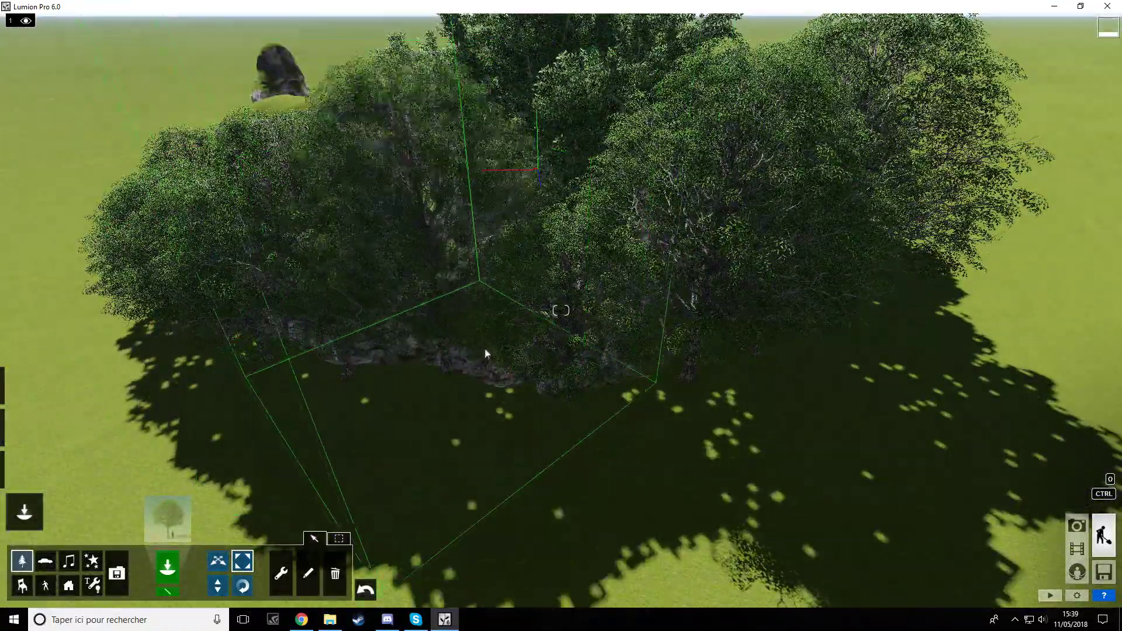
pyautogui.click(485, 353)
pyautogui.click(571, 397)
pyautogui.moveTo(572, 397); pyautogui.dragTo(568, 349, button='right')
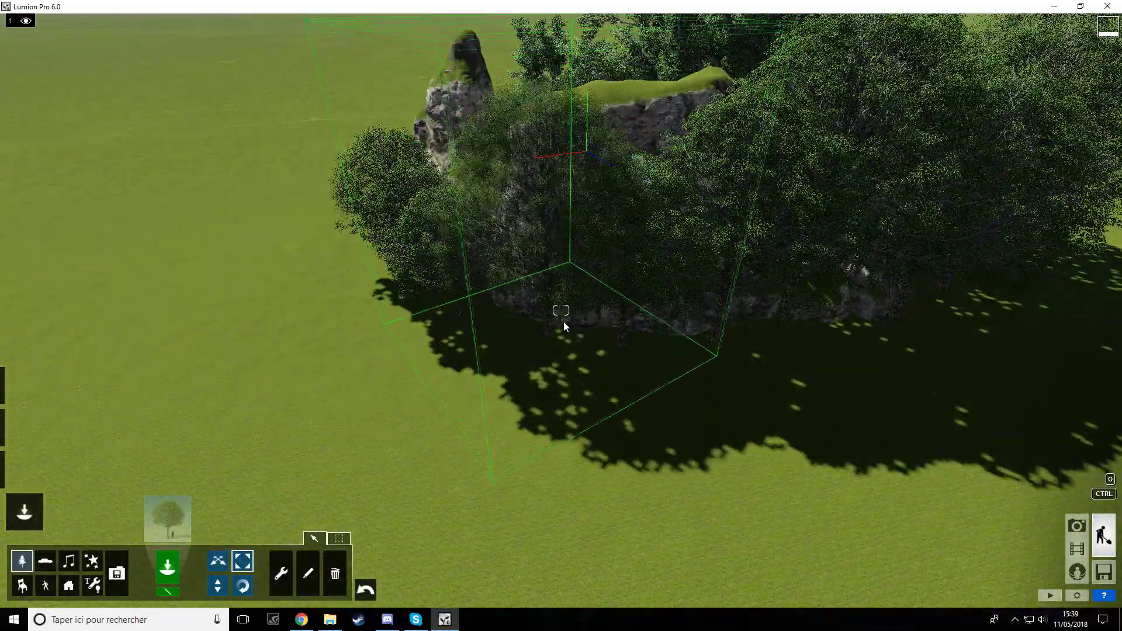
pyautogui.moveTo(460, 317); pyautogui.dragTo(475, 307)
pyautogui.moveTo(475, 307); pyautogui.dragTo(482, 307, button='right')
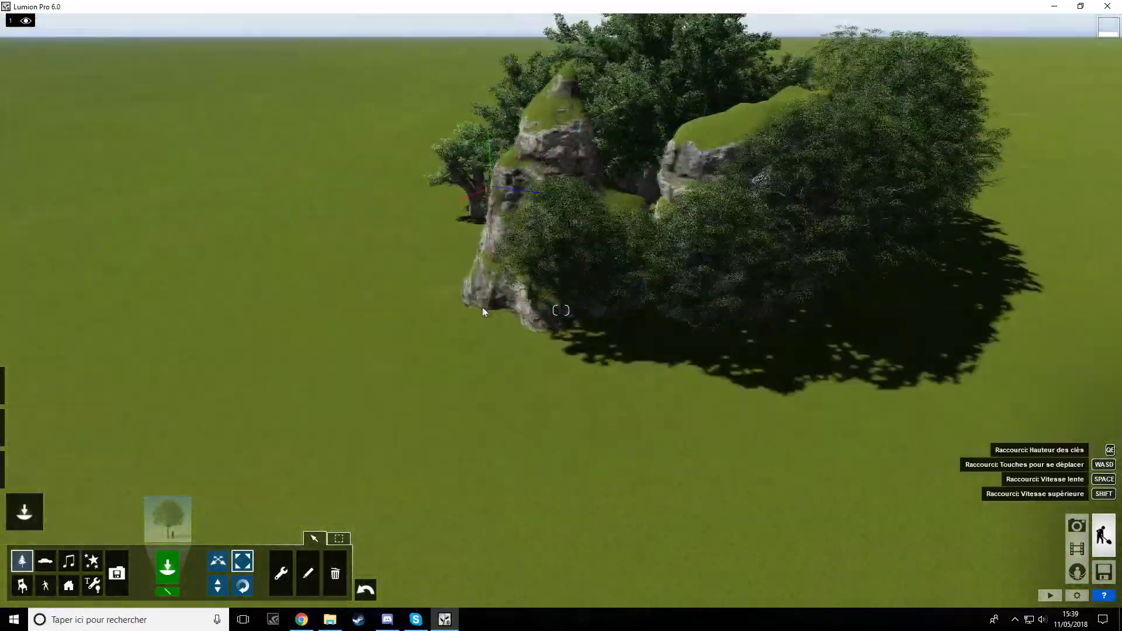
# Step: Browse the large-tree and conifer categories of the nature library and choose the low, spreading evergreen shrub
pyautogui.moveTo(614, 332); pyautogui.dragTo(556, 278, button='right')
pyautogui.press('w')
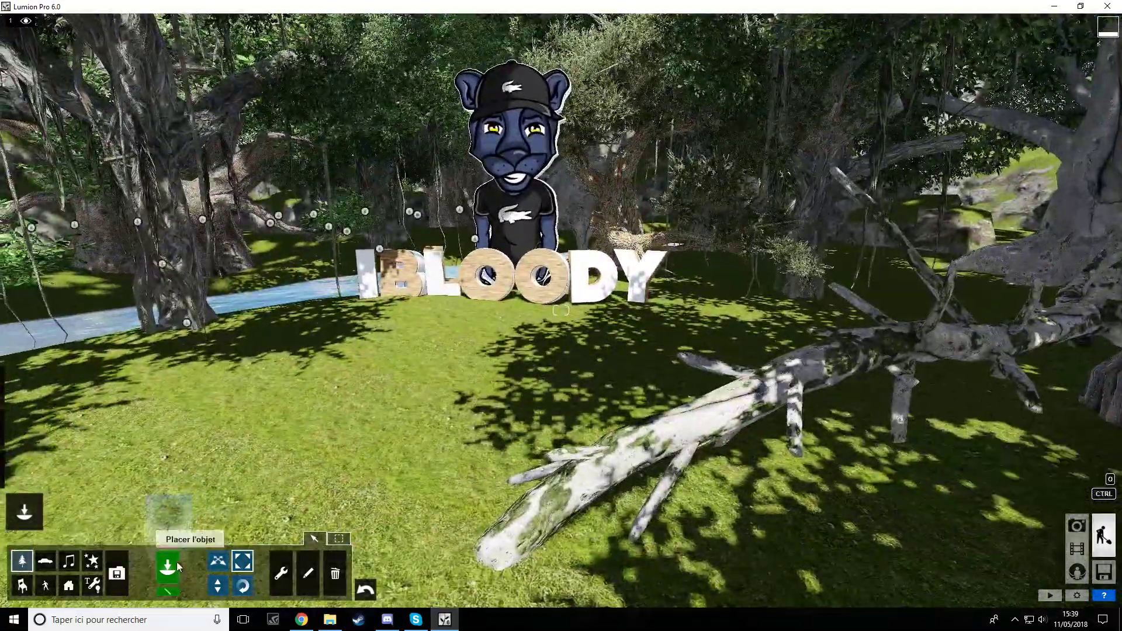
pyautogui.click(178, 517)
pyautogui.click(316, 174)
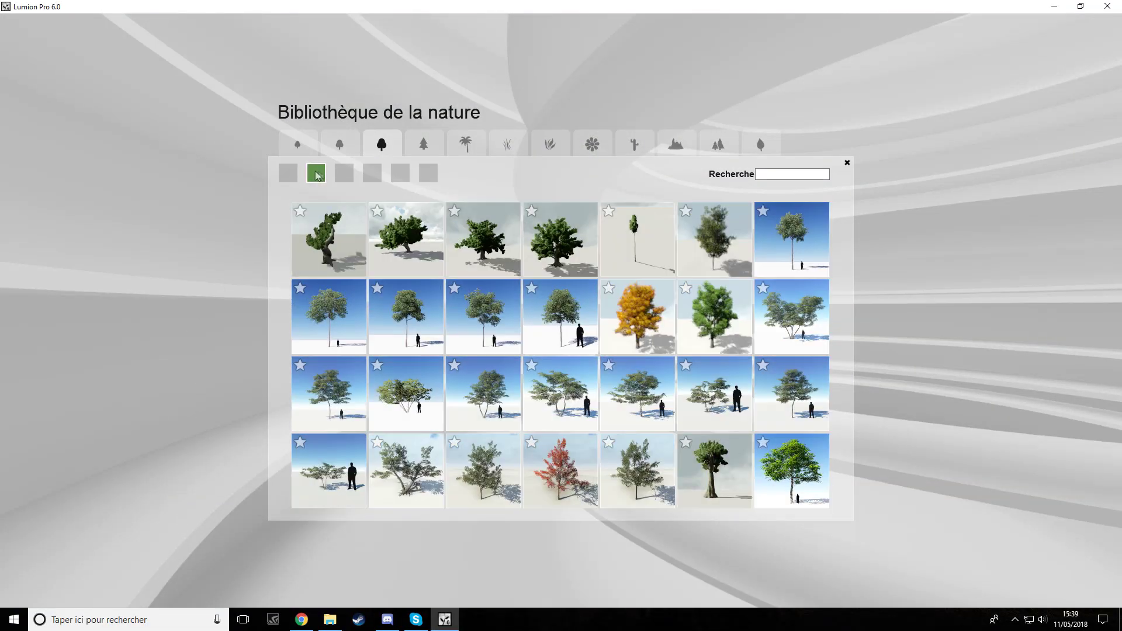
pyautogui.click(345, 175)
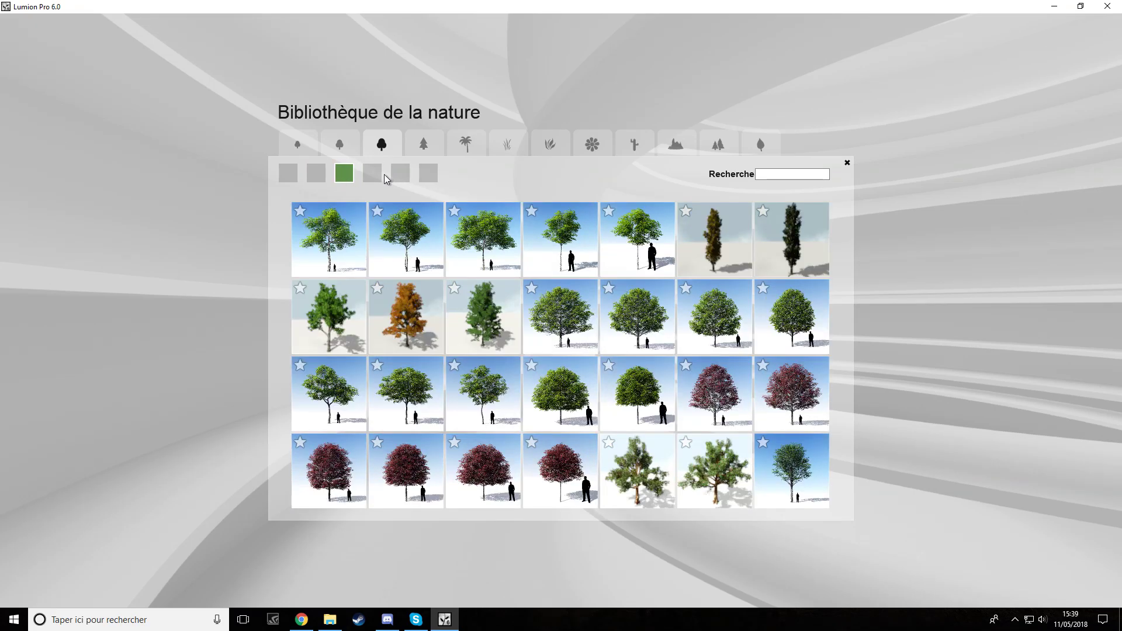
pyautogui.click(400, 179)
pyautogui.click(428, 179)
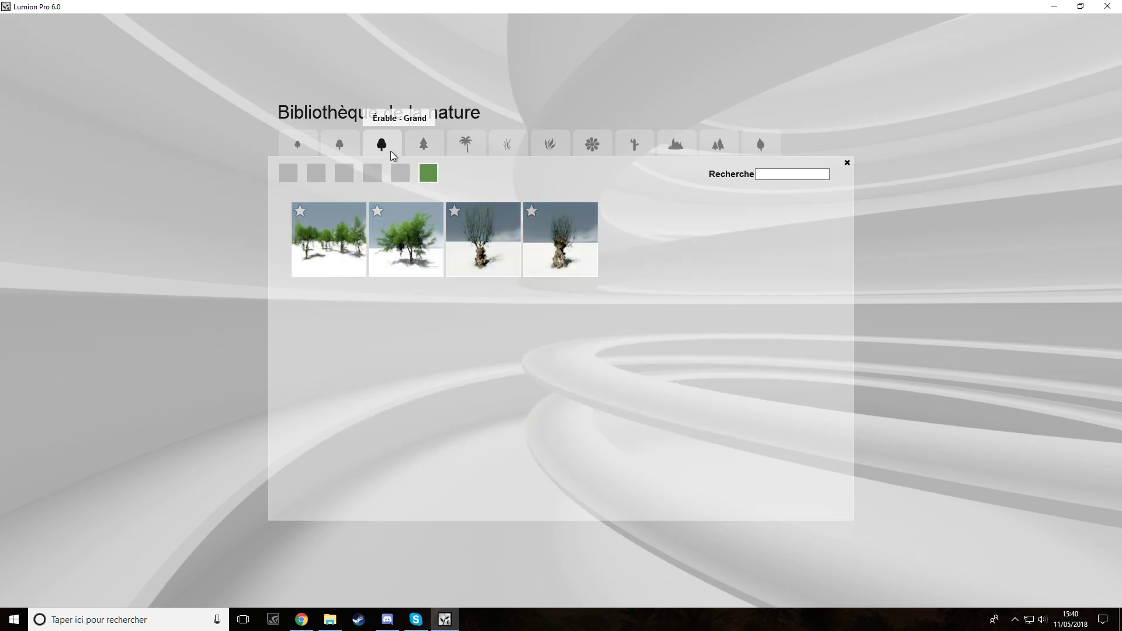
pyautogui.click(424, 149)
pyautogui.click(387, 150)
pyautogui.click(425, 146)
pyautogui.click(372, 174)
pyautogui.click(343, 175)
pyautogui.click(317, 174)
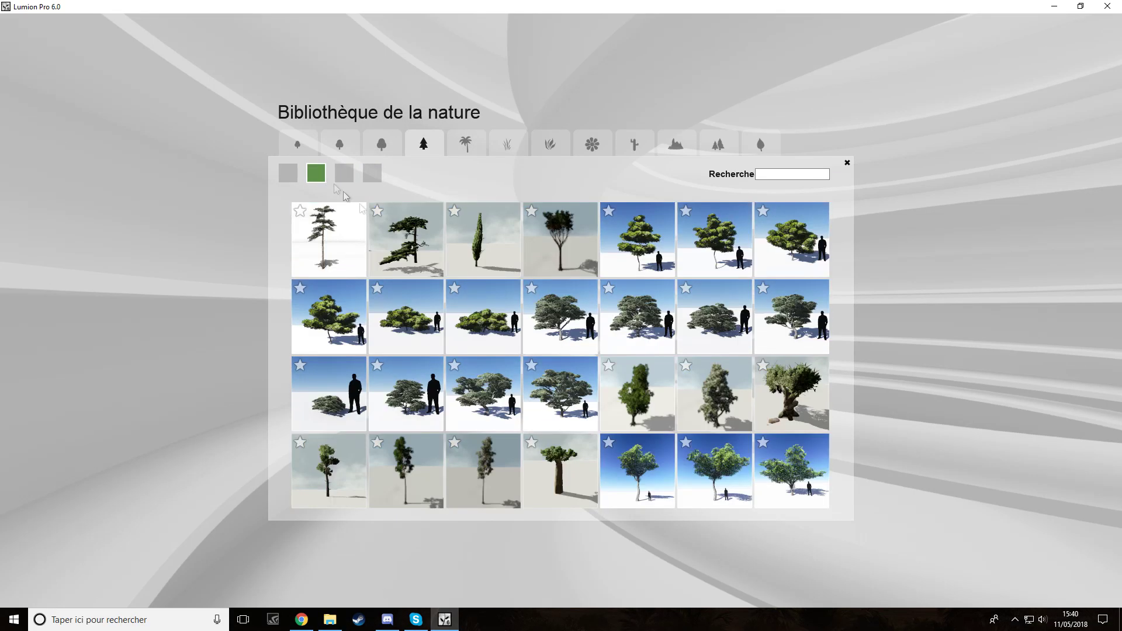
pyautogui.click(491, 320)
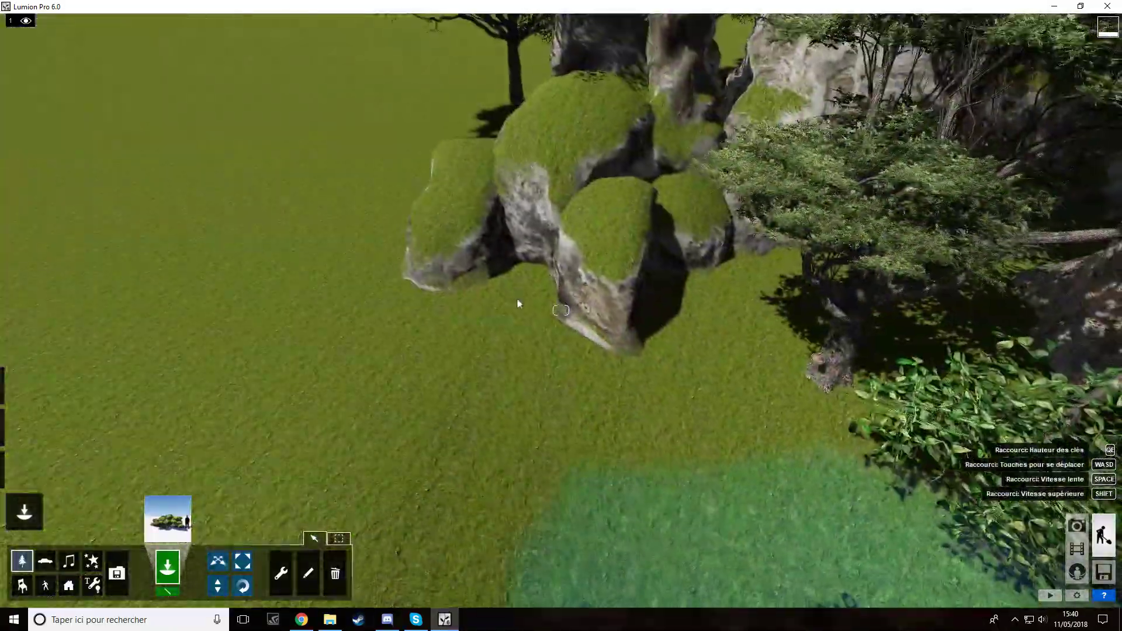
# Step: Place single evergreen shrubs by the grassy rocks at the stream and on the ground beside the big tree trunk
pyautogui.click(602, 328)
pyautogui.press('w')
pyautogui.moveTo(602, 328); pyautogui.dragTo(549, 351, button='right')
pyautogui.press('s')
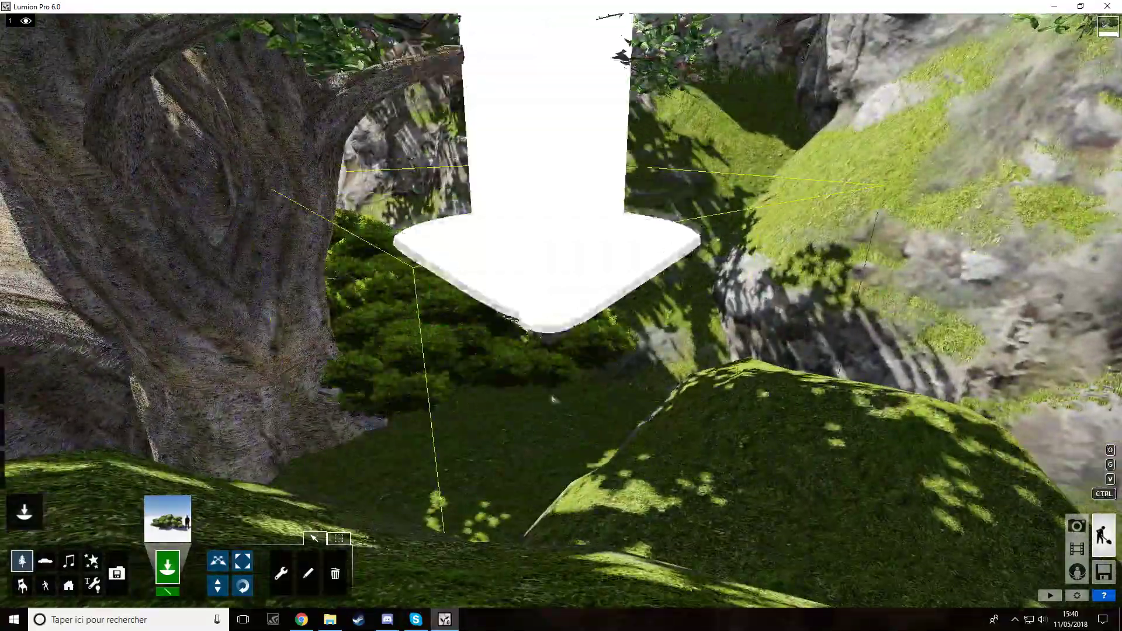
pyautogui.click(550, 393)
pyautogui.moveTo(550, 392); pyautogui.dragTo(643, 398, button='right')
pyautogui.press('s')
pyautogui.press('w')
pyautogui.moveTo(562, 310)
pyautogui.mouseDown(button='right')
pyautogui.moveTo(436, 454)
pyautogui.moveTo(526, 374)
pyautogui.moveTo(561, 310)
pyautogui.moveTo(543, 313)
pyautogui.moveTo(561, 311)
pyautogui.mouseUp(button='right')
pyautogui.click(436, 453)
# Step: Scatter dense clusters of the evergreen shrub over the shaded ground at the foot of the rock wall
pyautogui.press('s')
pyautogui.press('w')
pyautogui.moveTo(646, 279); pyautogui.dragTo(561, 310, button='right')
pyautogui.press('s')
pyautogui.keyDown('ctrl'); pyautogui.click(374, 380); pyautogui.keyUp('ctrl')
pyautogui.keyDown('ctrl'); pyautogui.click(643, 415); pyautogui.keyUp('ctrl')
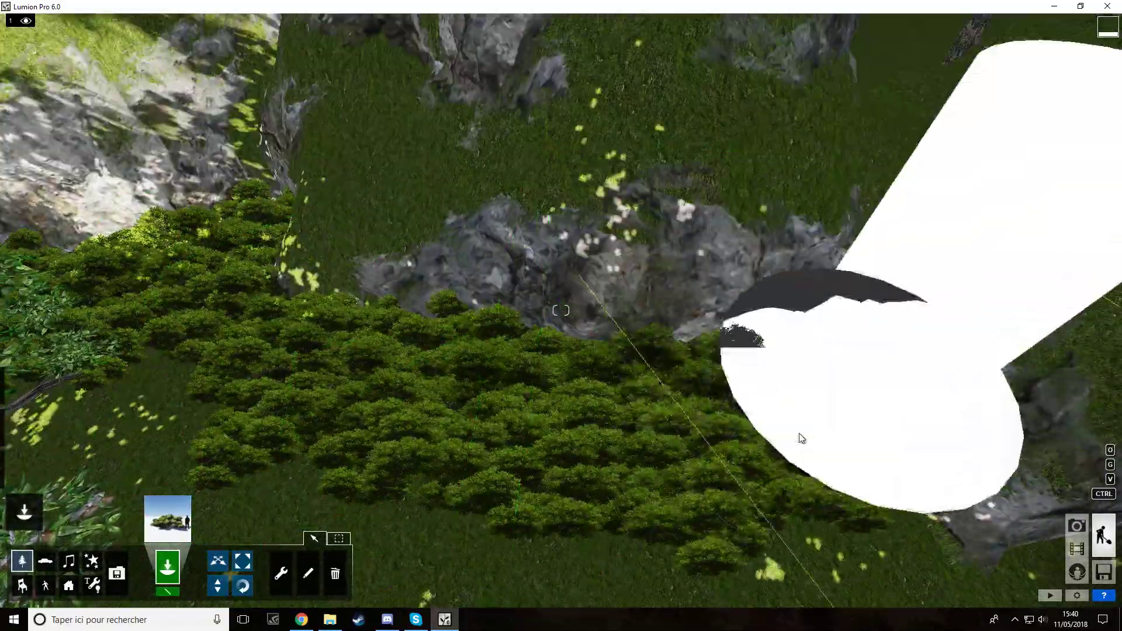
# Step: Continue the shrub cover along the rock wall with three more clusters past the large tree root
pyautogui.moveTo(801, 438); pyautogui.dragTo(848, 433, button='right')
pyautogui.press('d')
pyautogui.keyDown('ctrl'); pyautogui.click(590, 374); pyautogui.keyUp('ctrl')
pyautogui.keyDown('ctrl'); pyautogui.click(719, 310); pyautogui.keyUp('ctrl')
pyautogui.keyDown('ctrl'); pyautogui.click(895, 275); pyautogui.keyUp('ctrl')
pyautogui.press('d')
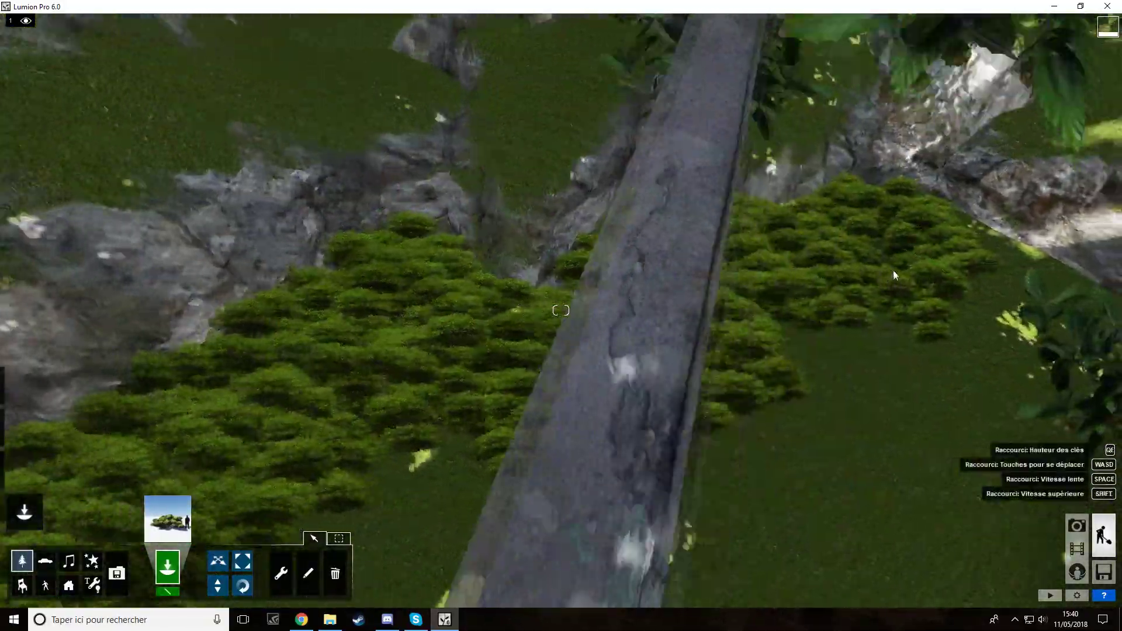
pyautogui.press('d')
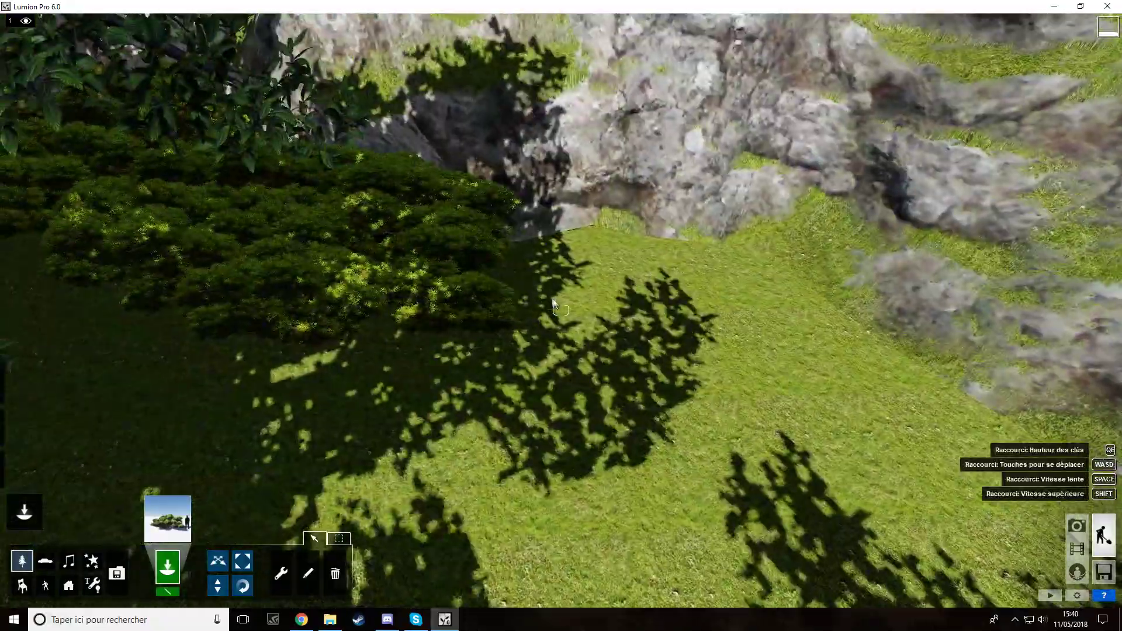
# Step: Scatter shrub clusters across the sunlit grass below the next section of cliff
pyautogui.keyDown('ctrl'); pyautogui.click(619, 281); pyautogui.keyUp('ctrl')
pyautogui.keyDown('ctrl'); pyautogui.click(865, 345); pyautogui.keyUp('ctrl')
pyautogui.moveTo(865, 345); pyautogui.dragTo(935, 345, button='right')
pyautogui.press('s')
pyautogui.keyDown('ctrl'); pyautogui.click(649, 293); pyautogui.keyUp('ctrl')
pyautogui.moveTo(689, 343); pyautogui.dragTo(777, 336, button='right')
pyautogui.press('d')
pyautogui.moveTo(561, 310); pyautogui.dragTo(620, 298, button='right')
pyautogui.keyDown('ctrl'); pyautogui.click(391, 363); pyautogui.keyUp('ctrl')
pyautogui.press('d')
# Step: Fill the remaining bare ground farther along the rocks with two more shrub clusters
pyautogui.moveTo(391, 363); pyautogui.dragTo(497, 362, button='right')
pyautogui.moveTo(561, 311); pyautogui.dragTo(526, 316, button='right')
pyautogui.press('s')
pyautogui.keyDown('ctrl'); pyautogui.click(673, 205); pyautogui.keyUp('ctrl')
pyautogui.keyDown('ctrl'); pyautogui.click(914, 327); pyautogui.keyUp('ctrl')
pyautogui.press('s')
pyautogui.moveTo(914, 328); pyautogui.dragTo(760, 281, button='right')
pyautogui.press('d')
pyautogui.moveTo(561, 310); pyautogui.dragTo(561, 310, button='right')
# Step: Move one of the scattered shrubs to a new spot on the ground
pyautogui.click(218, 561)
pyautogui.moveTo(435, 256); pyautogui.dragTo(586, 321)
pyautogui.press('s')
pyautogui.moveTo(586, 321); pyautogui.dragTo(380, 312, button='right')
# Step: Place individual evergreen shrubs along the stream bank in front of the grassy rocks
pyautogui.click(167, 567)
pyautogui.moveTo(541, 439); pyautogui.dragTo(541, 439, button='right')
pyautogui.moveTo(621, 416); pyautogui.dragTo(621, 416, button='right')
pyautogui.press('w')
pyautogui.moveTo(758, 327); pyautogui.dragTo(506, 373, button='right')
pyautogui.click(551, 387)
pyautogui.moveTo(327, 398); pyautogui.dragTo(202, 427, button='right')
pyautogui.press('w')
pyautogui.click(336, 421)
pyautogui.moveTo(335, 421); pyautogui.dragTo(488, 375, button='right')
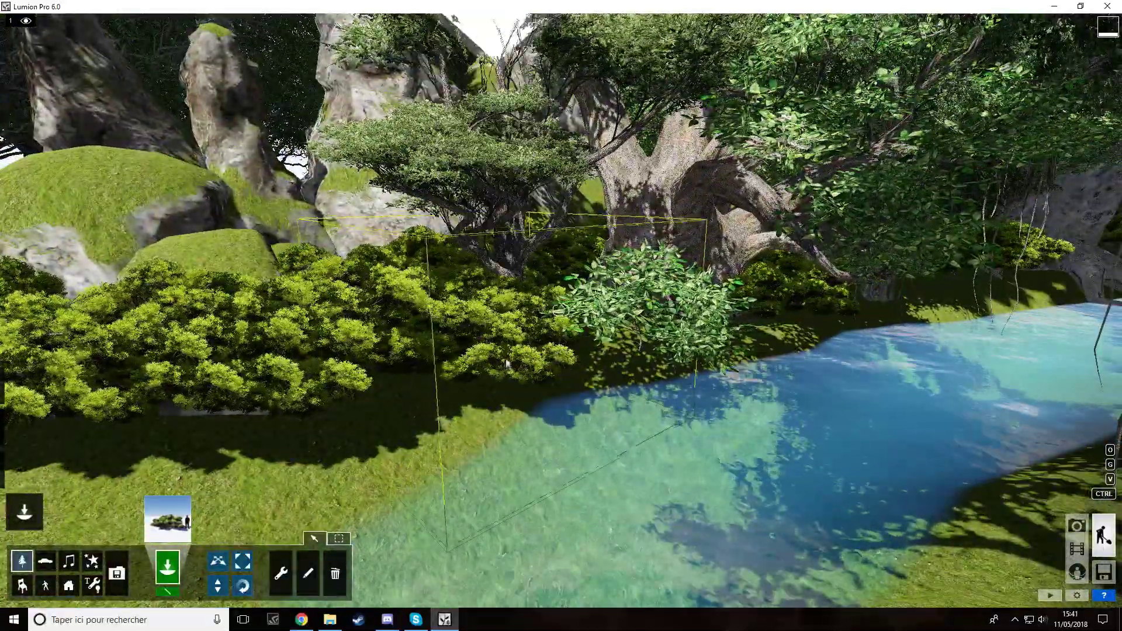
# Step: Adjust the size of the streamside shrubs and fill out the near bank facing the mascot with more of them
pyautogui.click(242, 561)
pyautogui.press('s')
pyautogui.moveTo(584, 496); pyautogui.dragTo(860, 555, button='right')
pyautogui.click(168, 567)
pyautogui.press('w')
pyautogui.moveTo(193, 421); pyautogui.dragTo(212, 395, button='right')
pyautogui.press('s')
pyautogui.press('s')
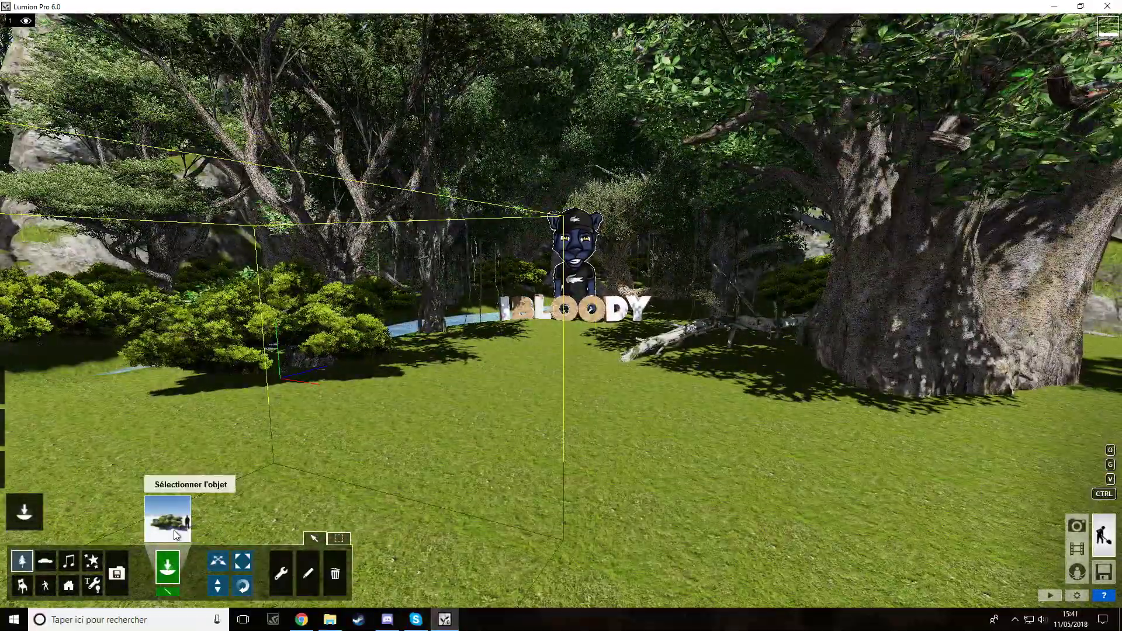
# Step: Place a grassy rock formation from the nature library on the open ground in front of the rocks beside the stream
pyautogui.click(168, 518)
pyautogui.click(677, 144)
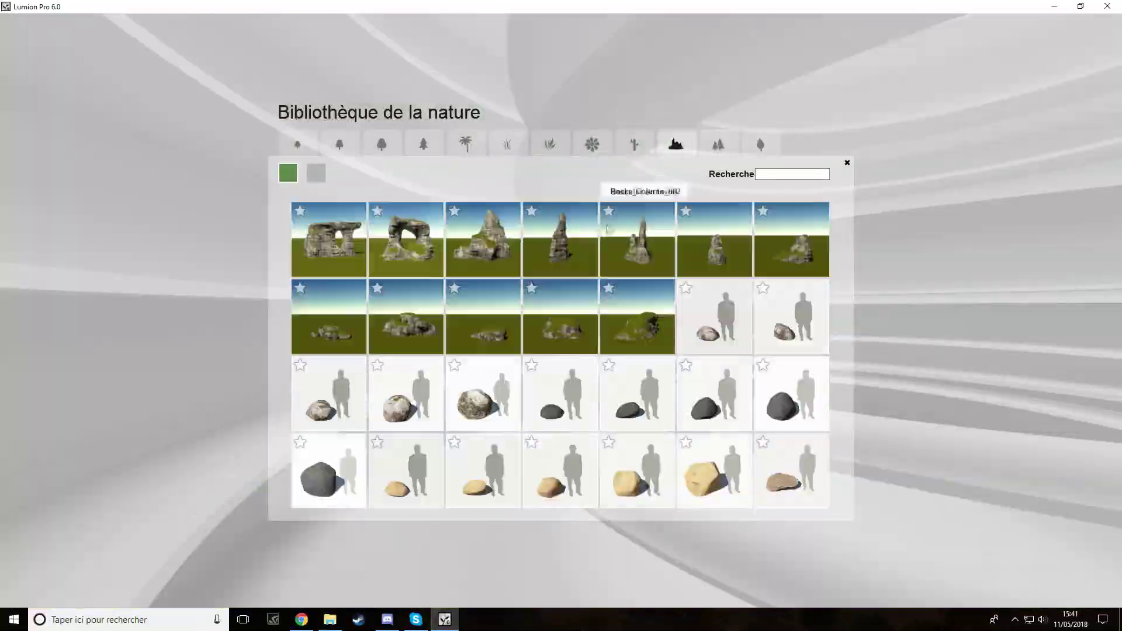
pyautogui.click(421, 332)
pyautogui.press('s')
pyautogui.moveTo(672, 322); pyautogui.dragTo(739, 336, button='right')
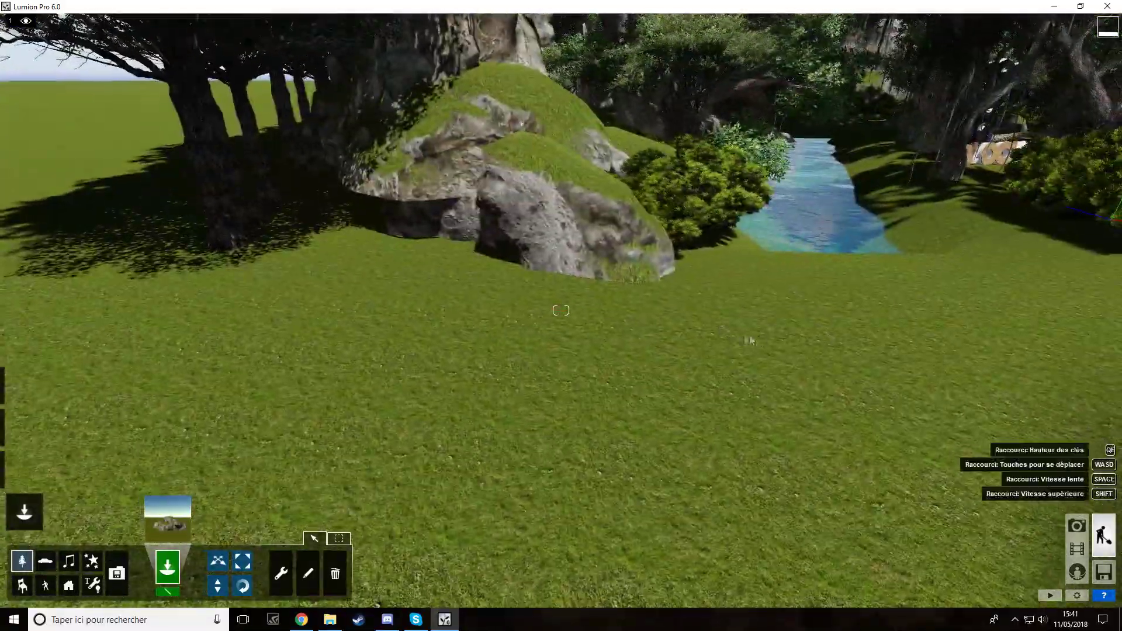
pyautogui.click(517, 339)
pyautogui.moveTo(520, 326); pyautogui.dragTo(546, 312)
# Step: Place another grassy rock group in front of the baobab near the mascot and adjust its size
pyautogui.press('d')
pyautogui.moveTo(476, 315); pyautogui.dragTo(510, 297, button='right')
pyautogui.moveTo(544, 299)
pyautogui.mouseDown()
pyautogui.moveTo(529, 315)
pyautogui.moveTo(497, 303)
pyautogui.moveTo(546, 321)
pyautogui.mouseUp()
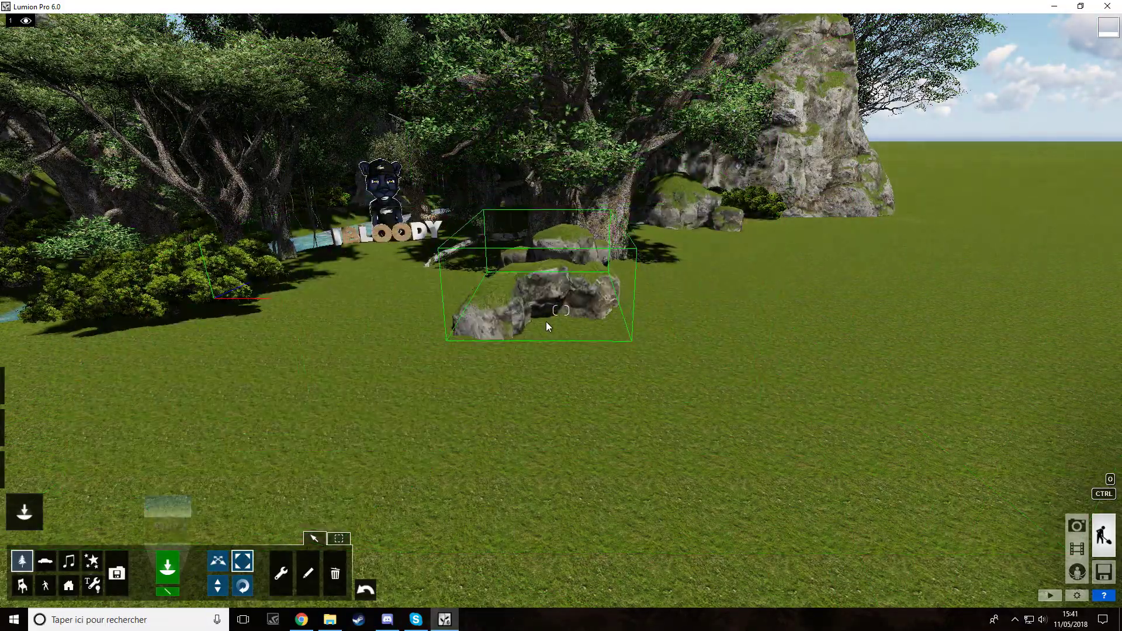
pyautogui.moveTo(591, 275); pyautogui.dragTo(593, 274)
pyautogui.press('w')
# Step: Resize and rotate the large grassy rock formation in the foreground
pyautogui.press('a')
pyautogui.moveTo(593, 274); pyautogui.dragTo(585, 239, button='right')
pyautogui.press('s')
pyautogui.click(447, 349)
pyautogui.click(250, 563)
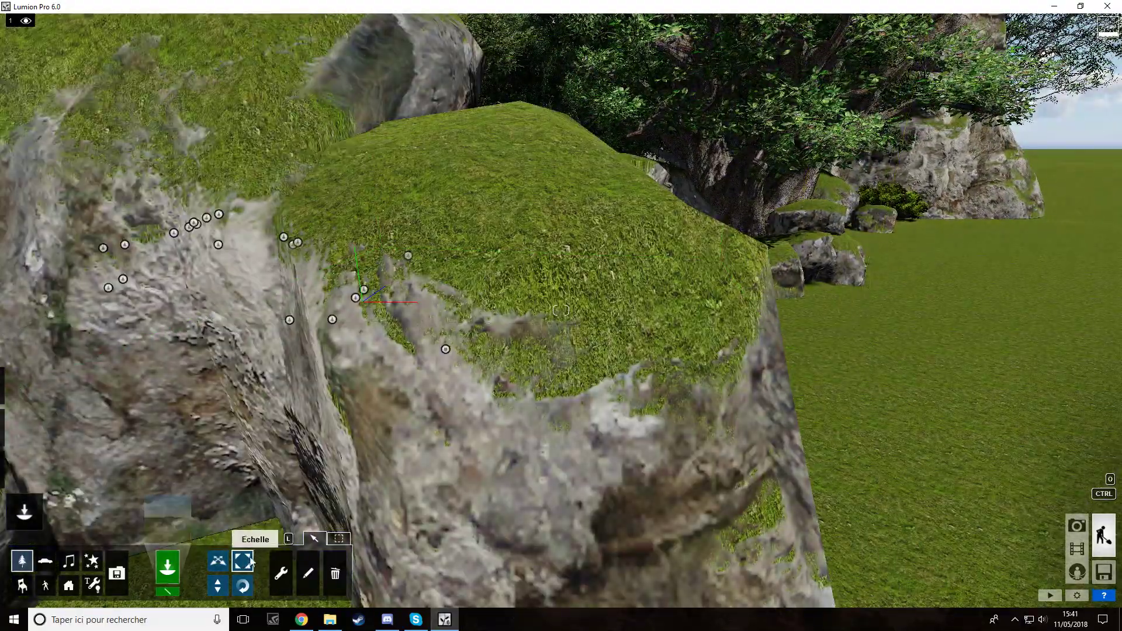
pyautogui.moveTo(446, 348); pyautogui.dragTo(428, 335)
pyautogui.click(243, 586)
pyautogui.press('w')
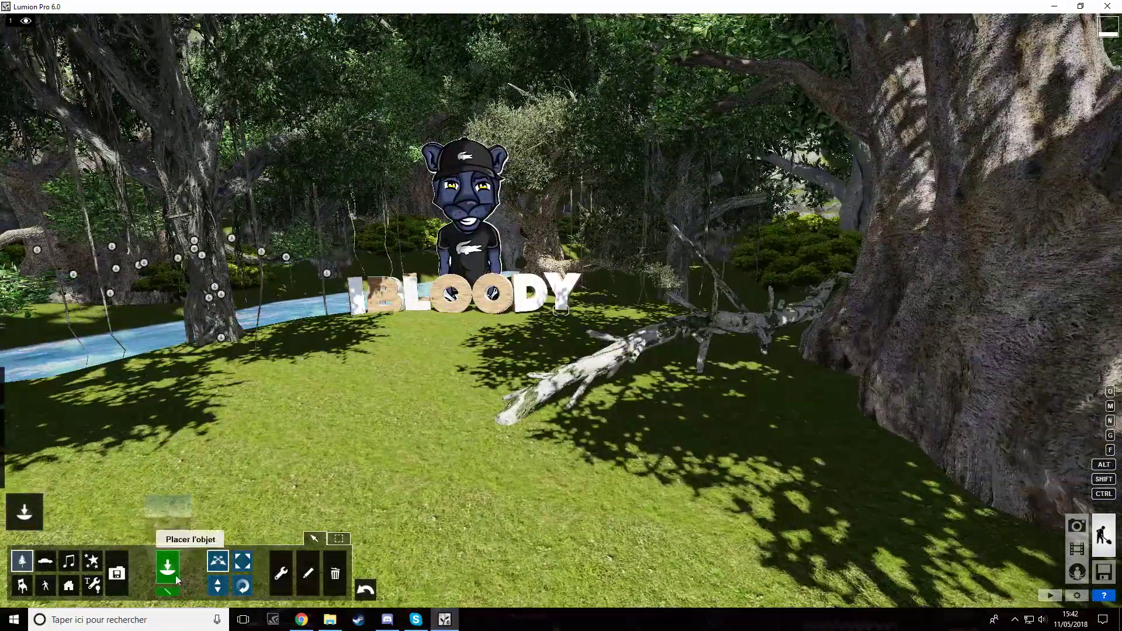
# Step: Place a spreading broadleaf tree beside the rocks at the foot of the baobab and adjust its size
pyautogui.click(168, 566)
pyautogui.click(168, 519)
pyautogui.click(340, 145)
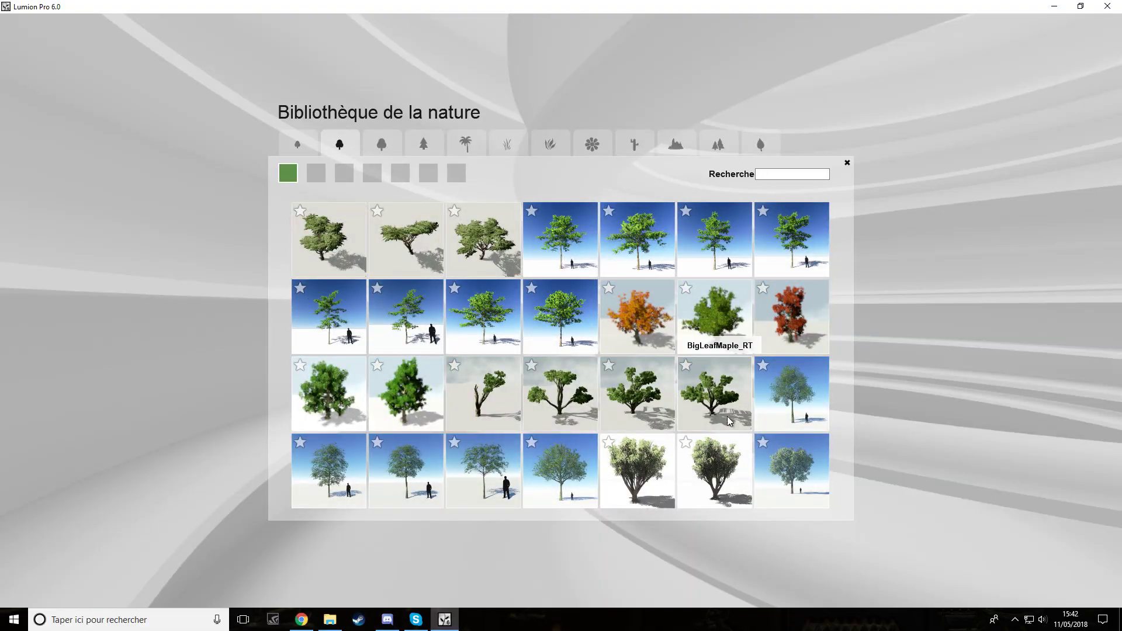
pyautogui.click(729, 420)
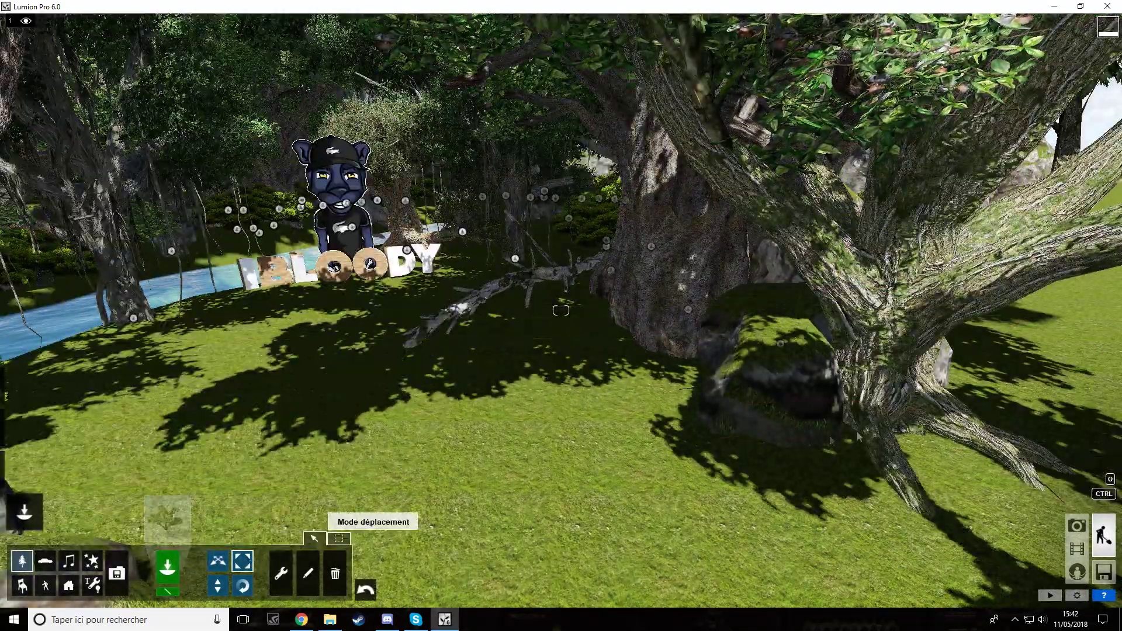
pyautogui.click(864, 410)
# Step: Place a leaning, sparse-crowned tree beside the grassy rocks at the near end of the stream and rotate it
pyautogui.click(183, 528)
pyautogui.click(498, 409)
pyautogui.press('w')
pyautogui.moveTo(498, 409); pyautogui.dragTo(409, 433, button='right')
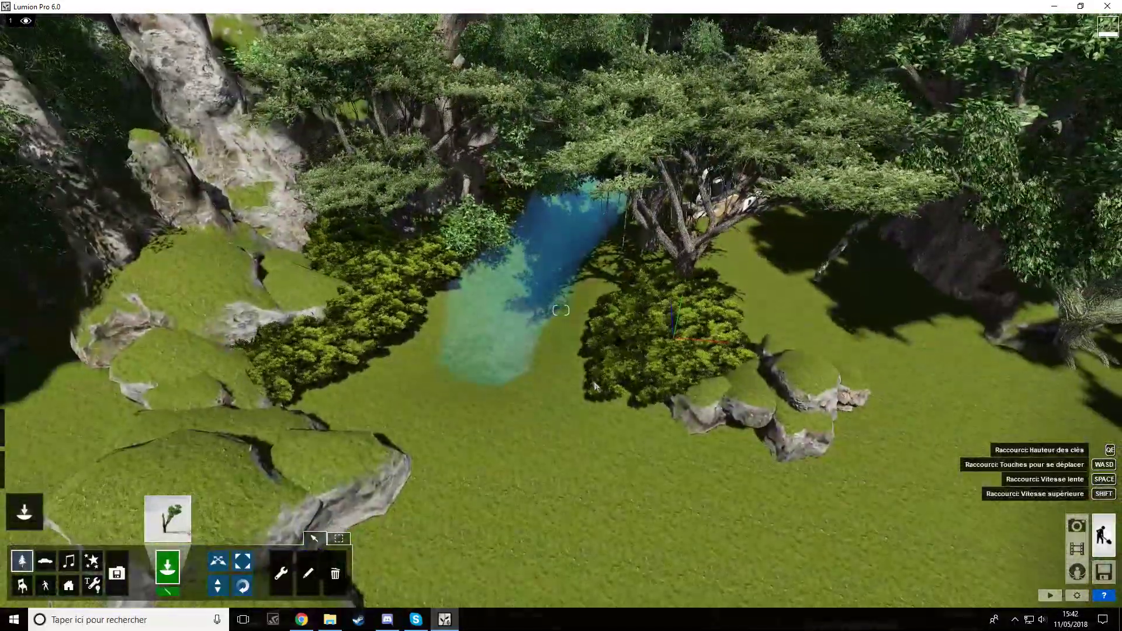
pyautogui.click(430, 494)
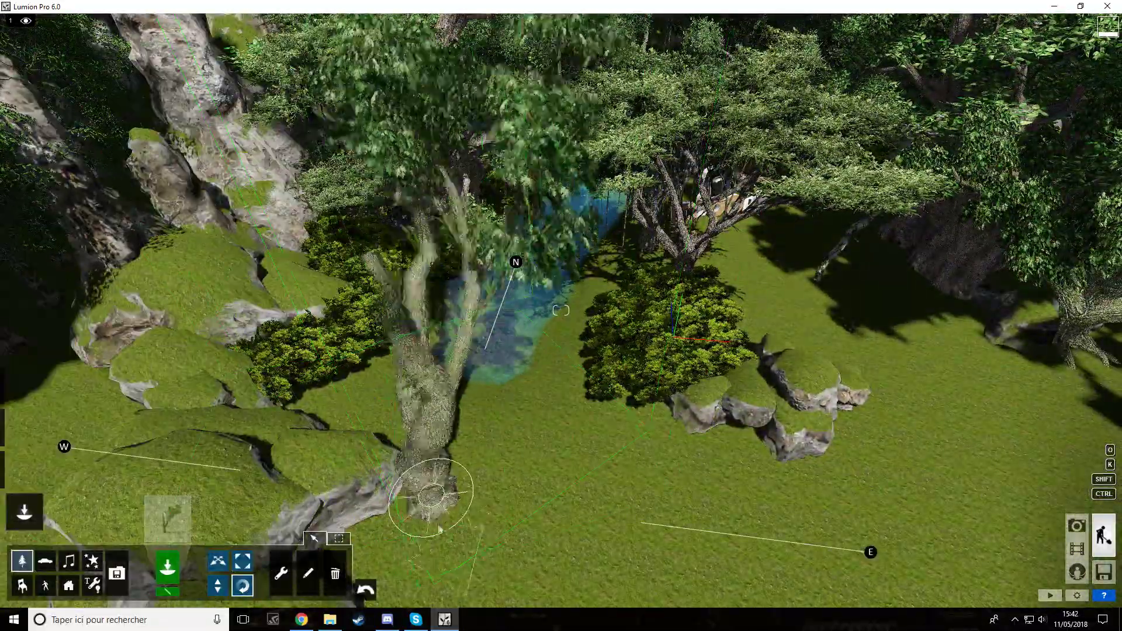
pyautogui.moveTo(441, 528); pyautogui.dragTo(388, 554)
pyautogui.press('w')
pyautogui.moveTo(388, 553); pyautogui.dragTo(296, 573, button='right')
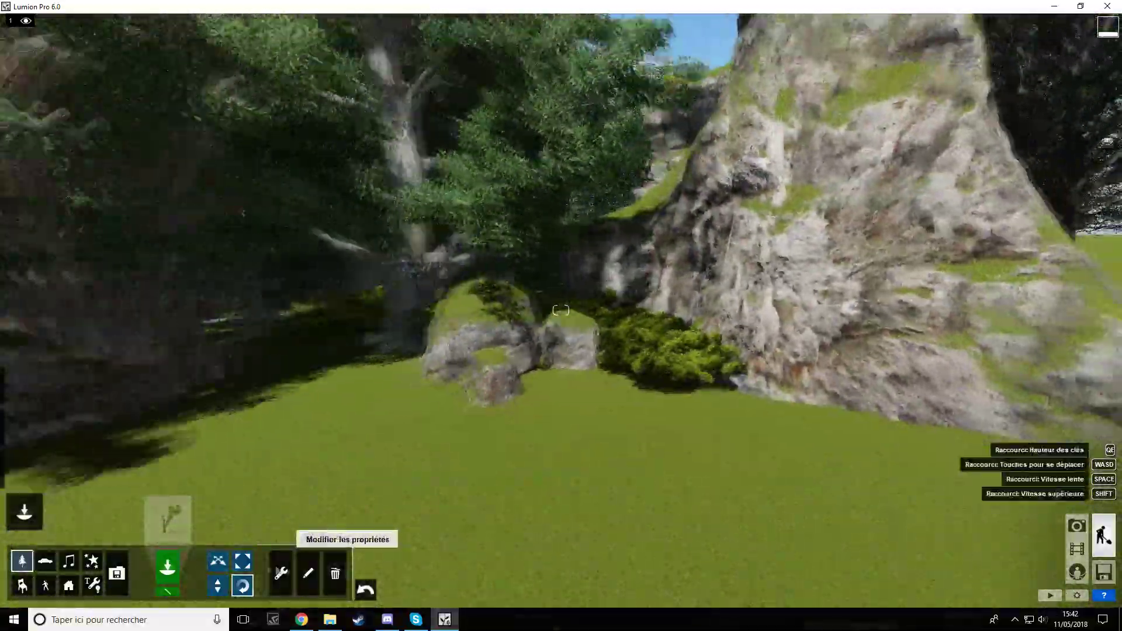
# Step: Place a leafy tree from the large broadleaf trees by the small rocks near the tall cliff
pyautogui.click(168, 519)
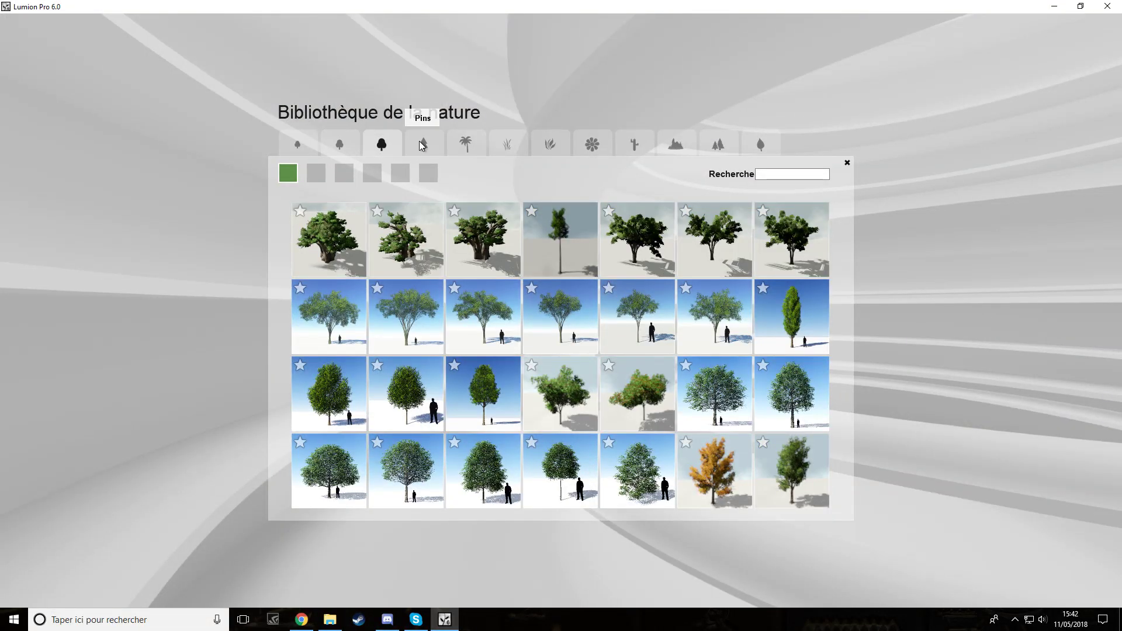
pyautogui.click(669, 418)
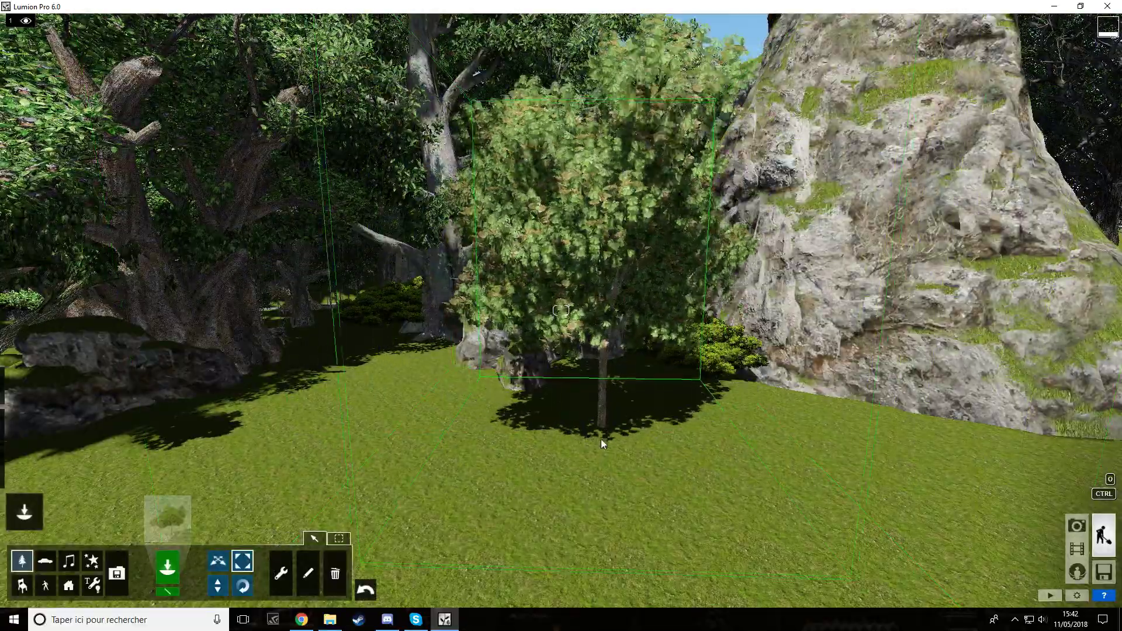
pyautogui.moveTo(601, 425); pyautogui.dragTo(517, 342)
# Step: Plant more of the same leafy tree in the clearing in front of the shrub belt
pyautogui.press('w')
pyautogui.moveTo(517, 341); pyautogui.dragTo(147, 567, button='right')
pyautogui.click(168, 567)
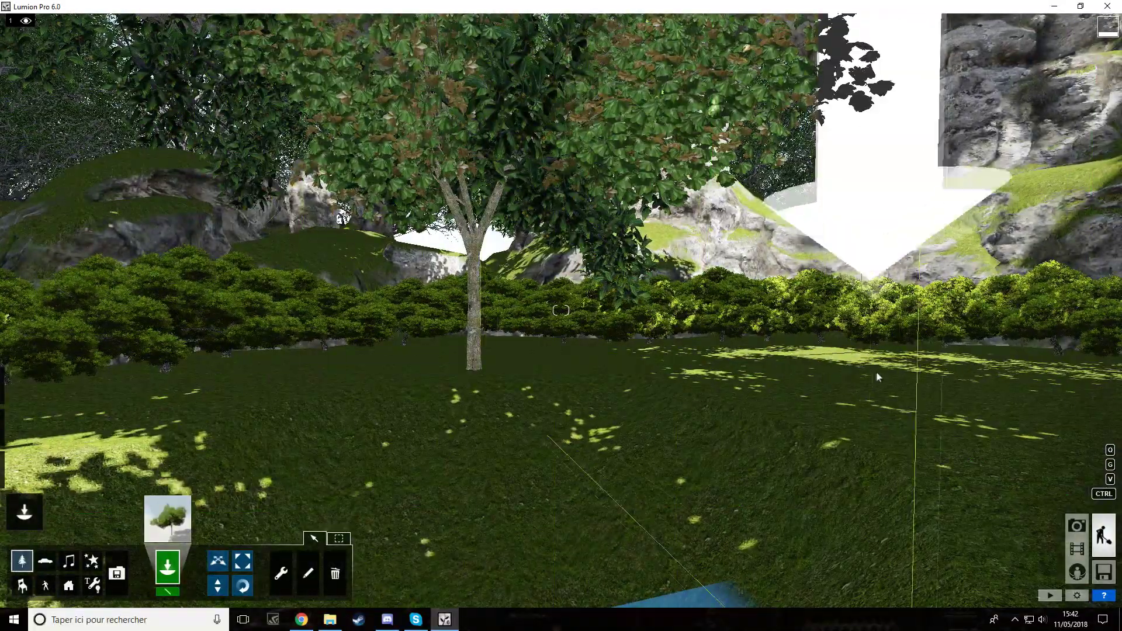
pyautogui.click(877, 375)
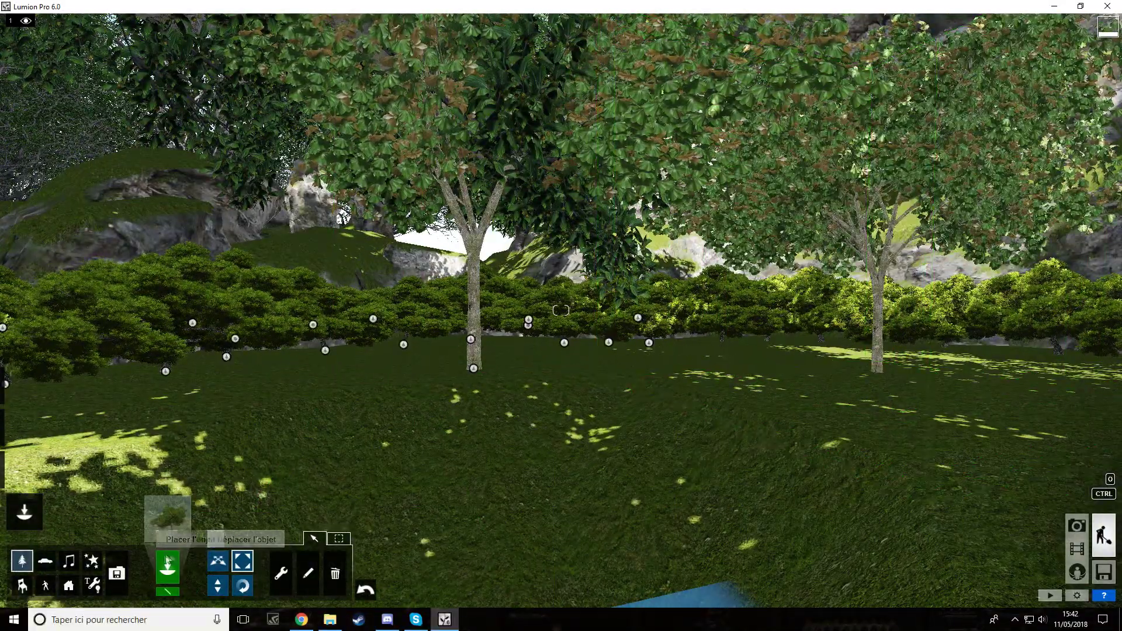
# Step: Place a cluster of grassy boulders between the two leafy trees in front of the shrub belt
pyautogui.click(168, 517)
pyautogui.click(676, 144)
pyautogui.click(792, 251)
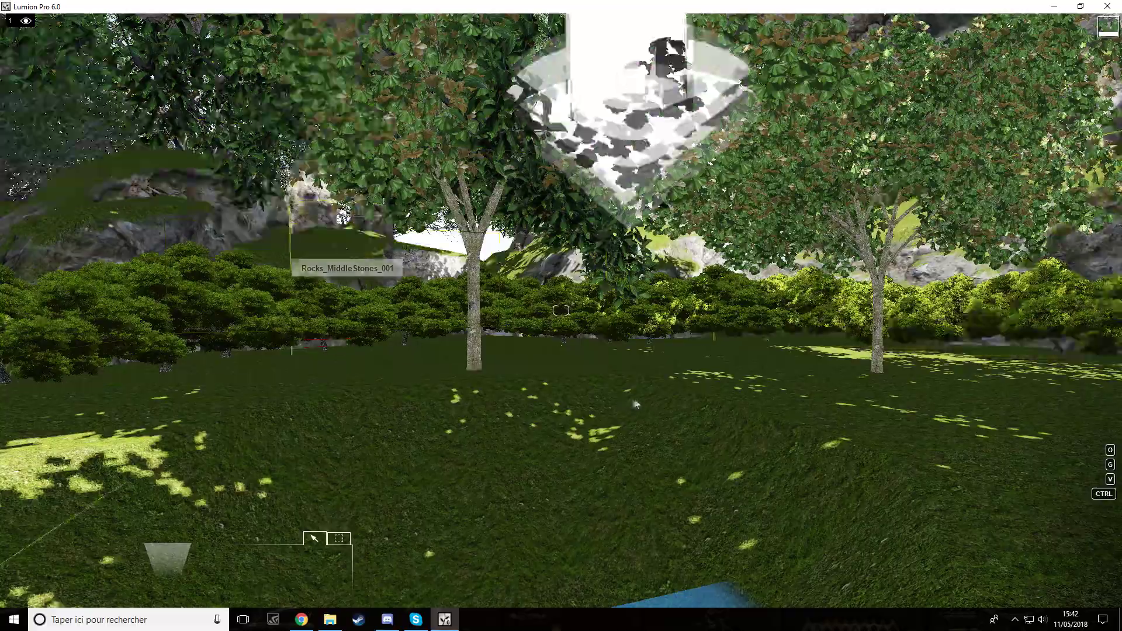
pyautogui.moveTo(691, 374); pyautogui.dragTo(690, 387)
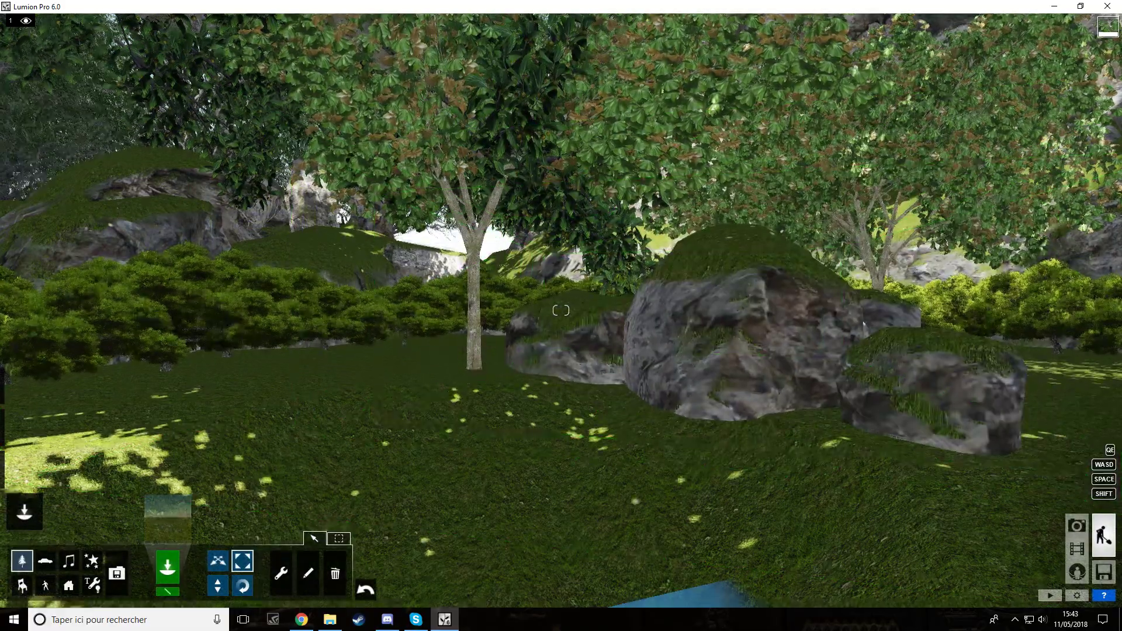
pyautogui.press('s')
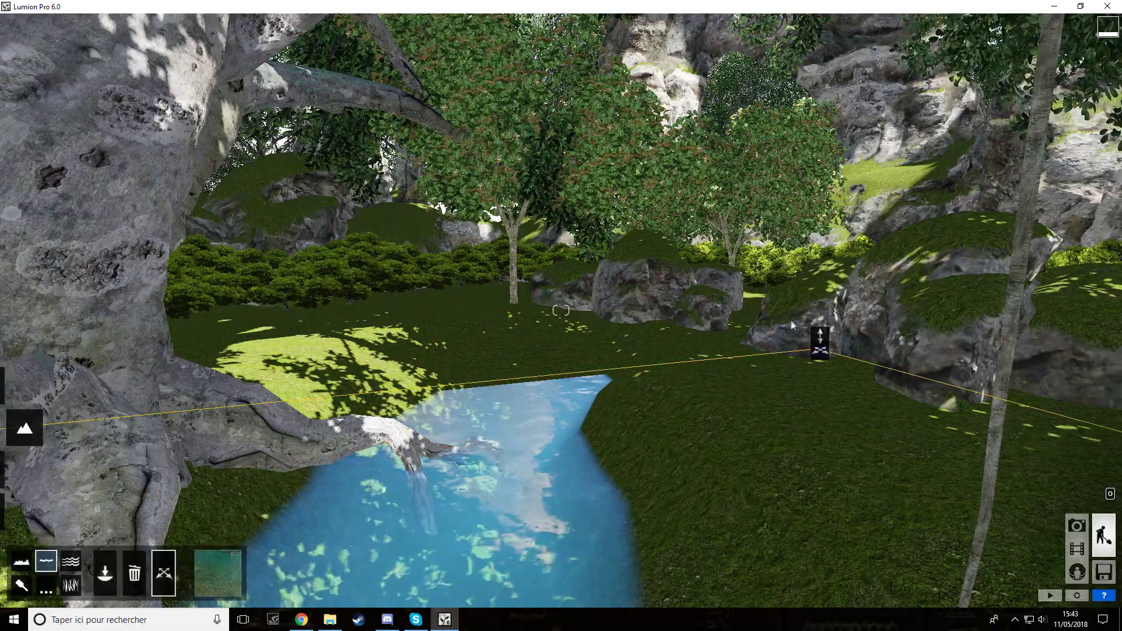
# Step: Raise the stream's water surface and stretch it toward the boulders and trees behind the mascot
pyautogui.moveTo(787, 327); pyautogui.dragTo(787, 297)
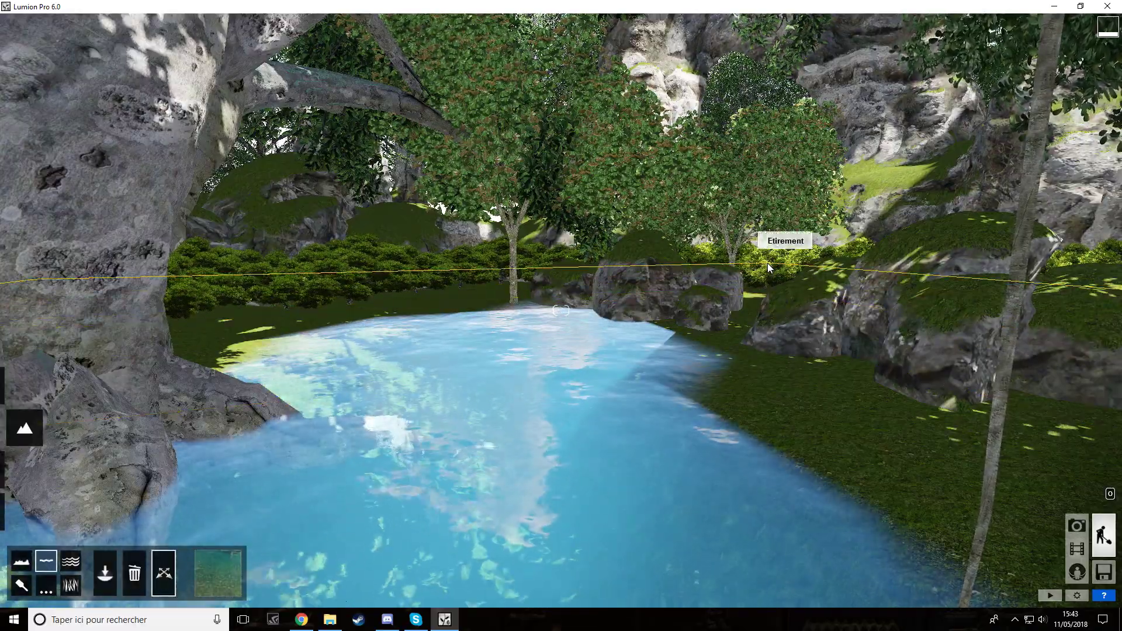
pyautogui.moveTo(773, 249); pyautogui.dragTo(773, 264)
pyautogui.press('s')
pyautogui.moveTo(772, 264); pyautogui.dragTo(478, 256, button='right')
pyautogui.press('w')
pyautogui.press('s')
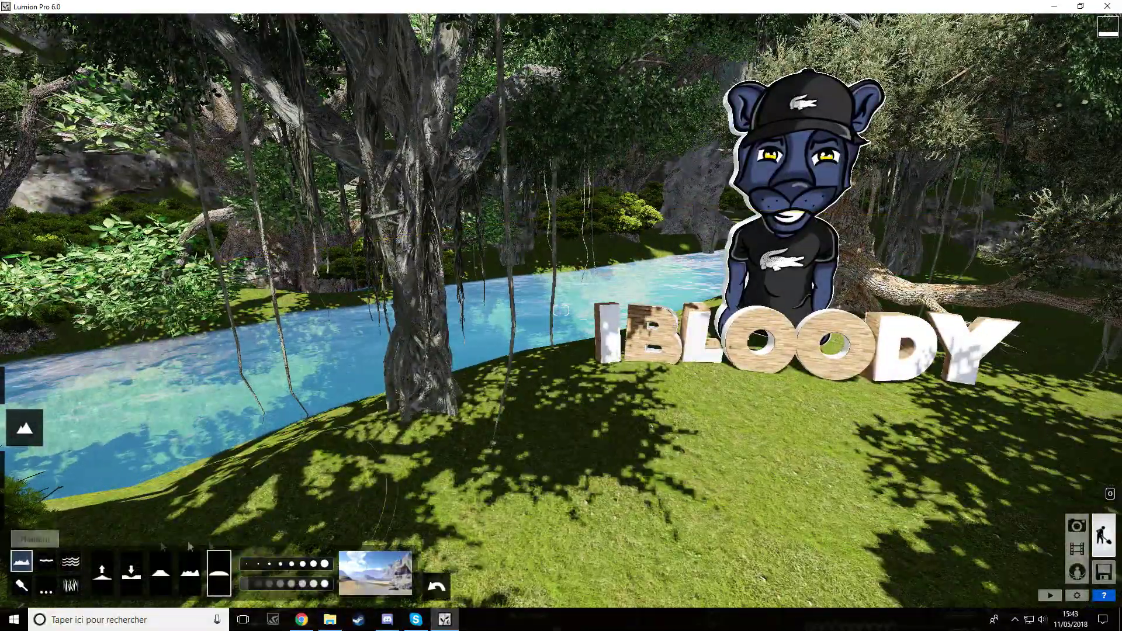
# Step: Dig the stream bed farther past the streamside shrubs and extend the water surface over it
pyautogui.press('s')
pyautogui.moveTo(366, 286); pyautogui.dragTo(213, 380, button='right')
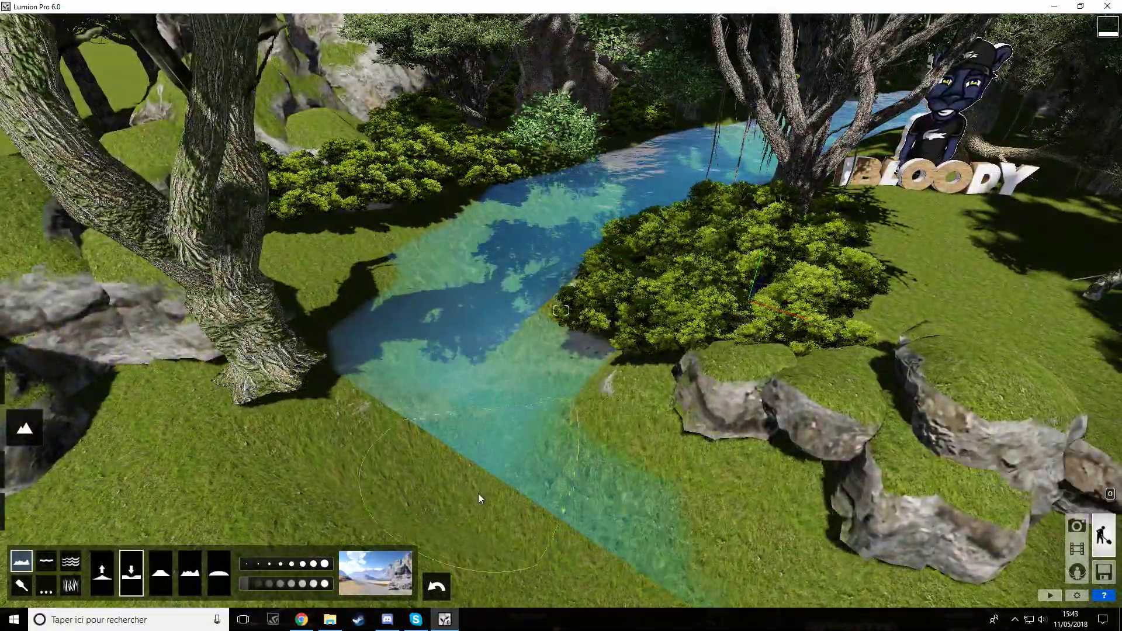
pyautogui.press('s')
pyautogui.moveTo(479, 494); pyautogui.dragTo(526, 423, button='right')
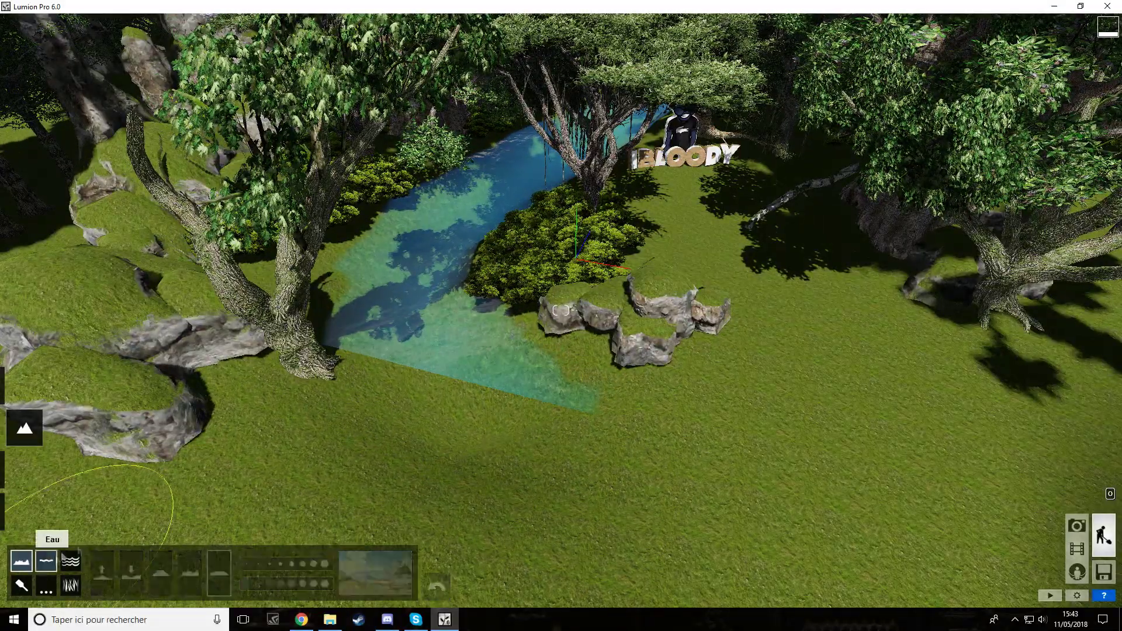
pyautogui.press('w')
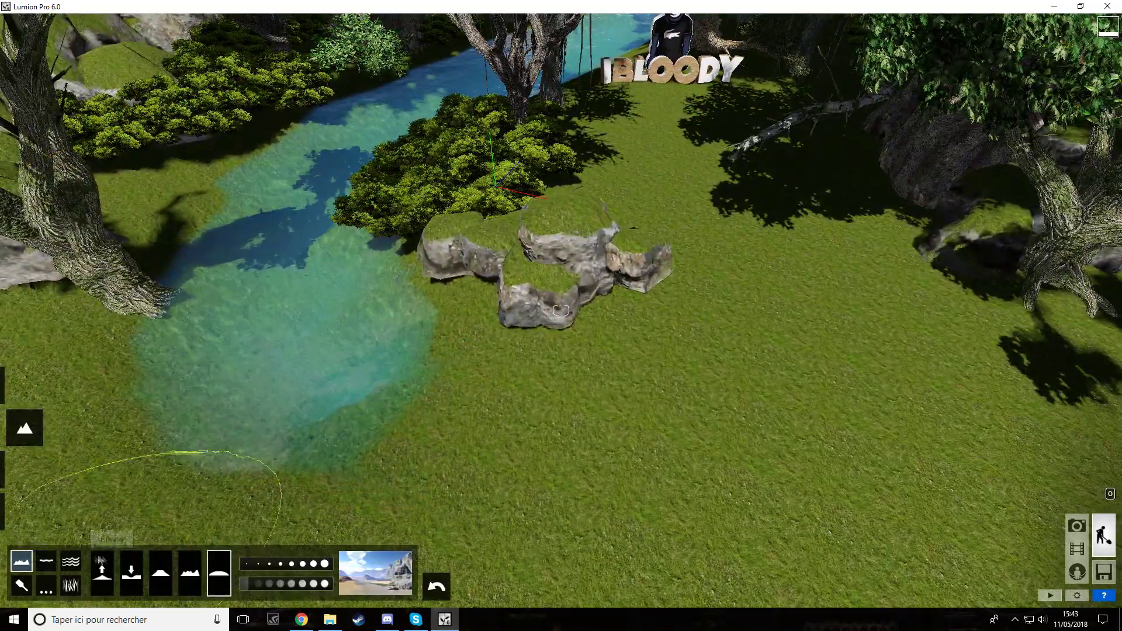
# Step: Lower the rock group in front of the streamside shrubs into the ground
pyautogui.click(153, 514)
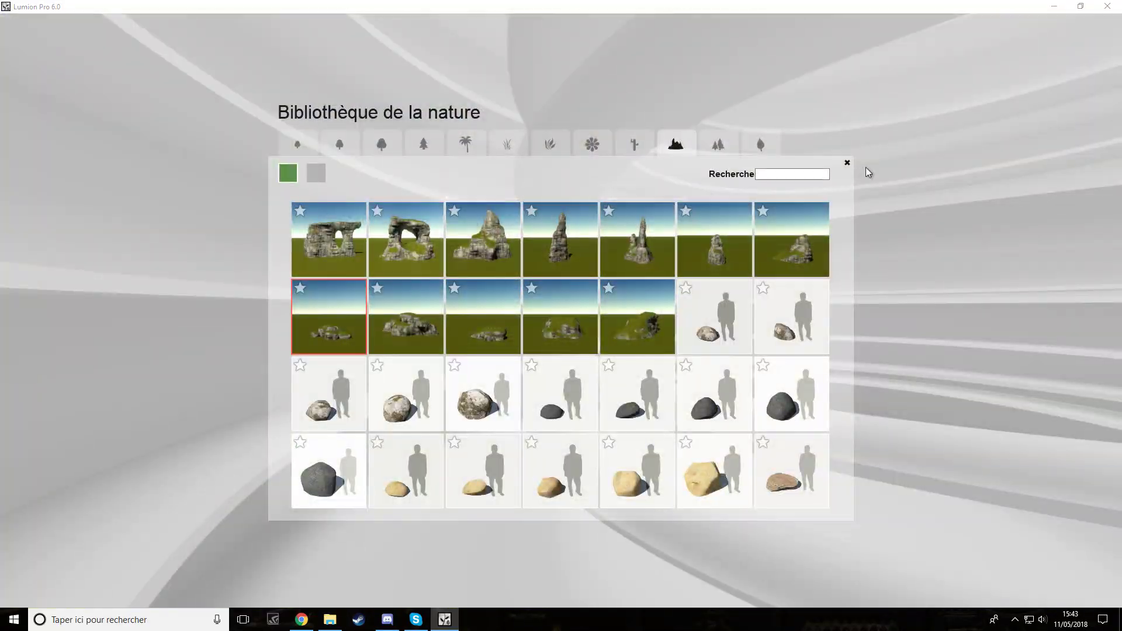
pyautogui.click(847, 163)
pyautogui.press('w')
pyautogui.press('s')
pyautogui.press('w')
pyautogui.press('s')
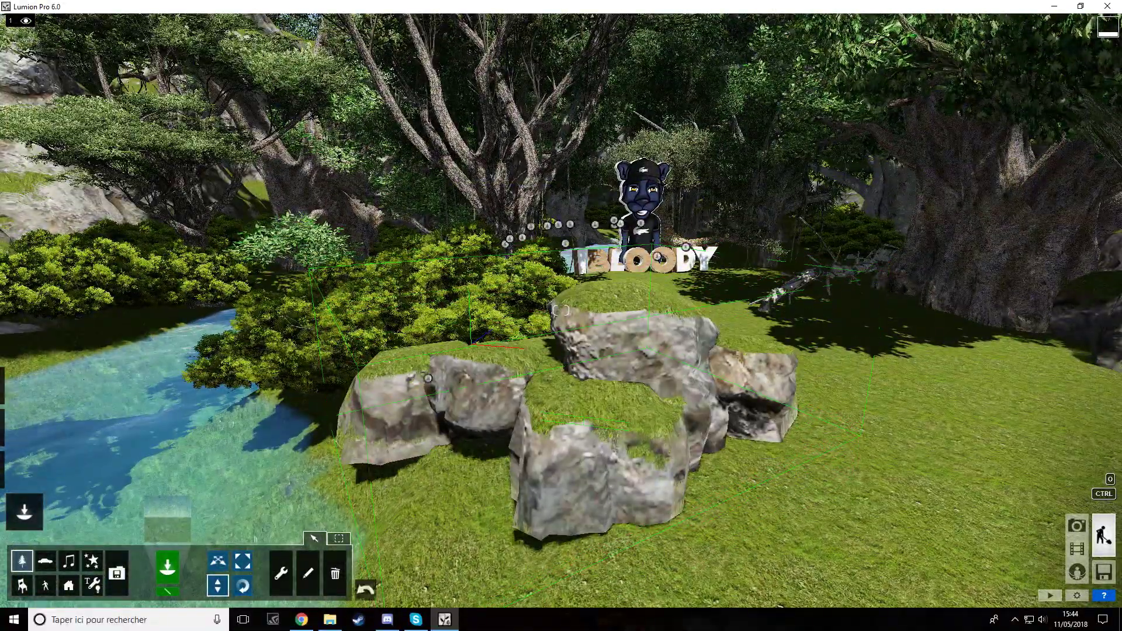
pyautogui.moveTo(583, 425); pyautogui.dragTo(623, 418)
pyautogui.press('s')
pyautogui.press('d')
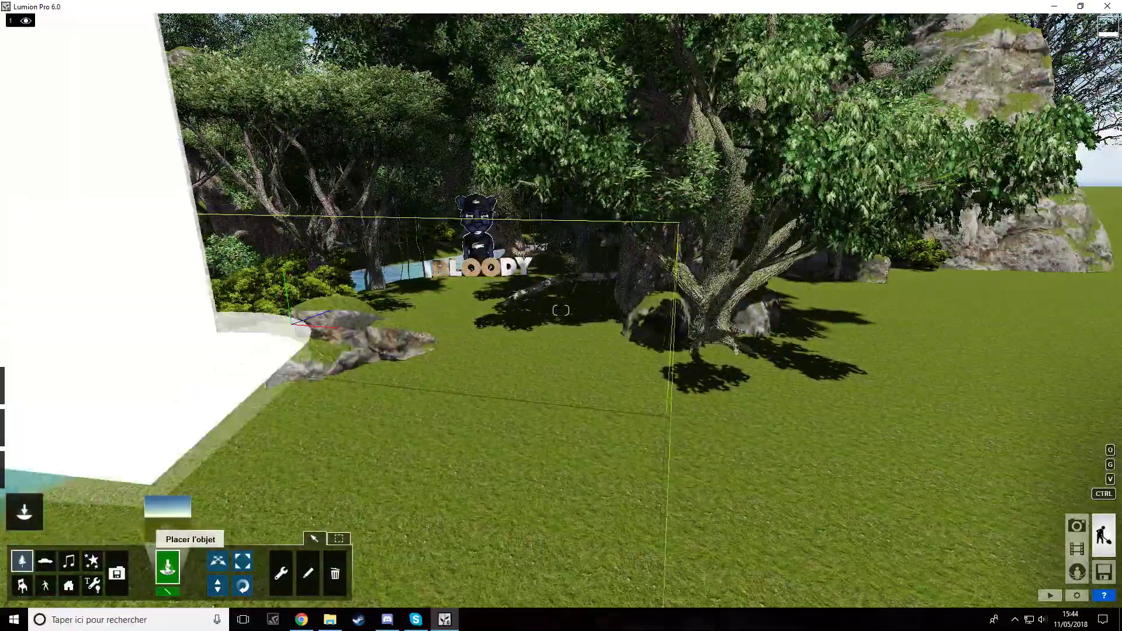
# Step: Place a large grassy rock formation at the near end of the stream and rotate it
pyautogui.click(168, 517)
pyautogui.click(512, 331)
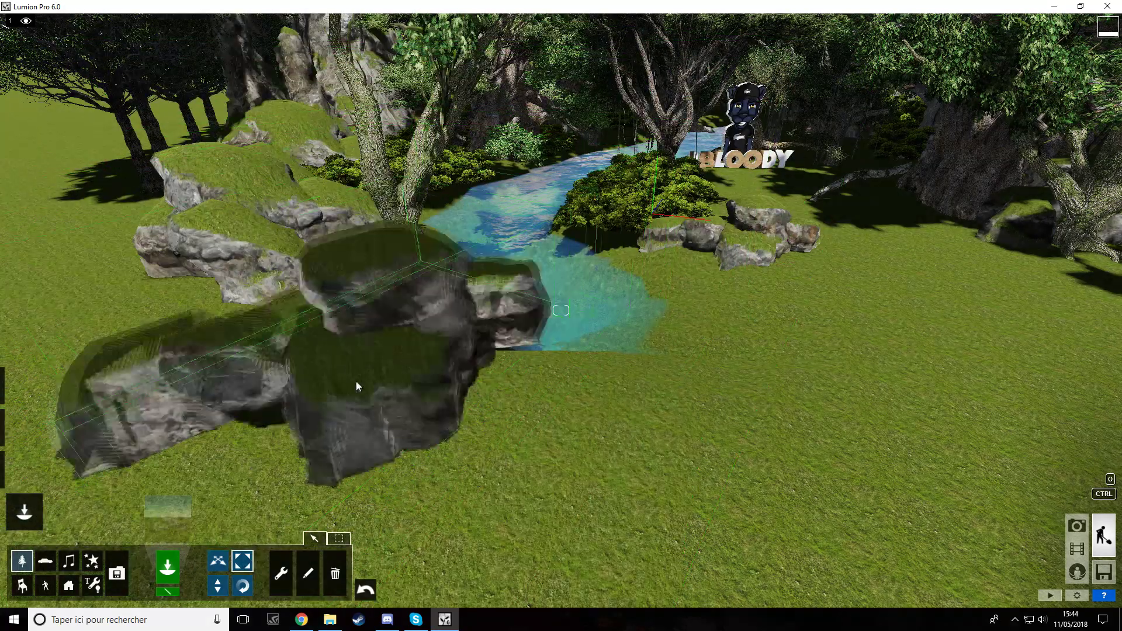
pyautogui.click(357, 385)
pyautogui.press('r')
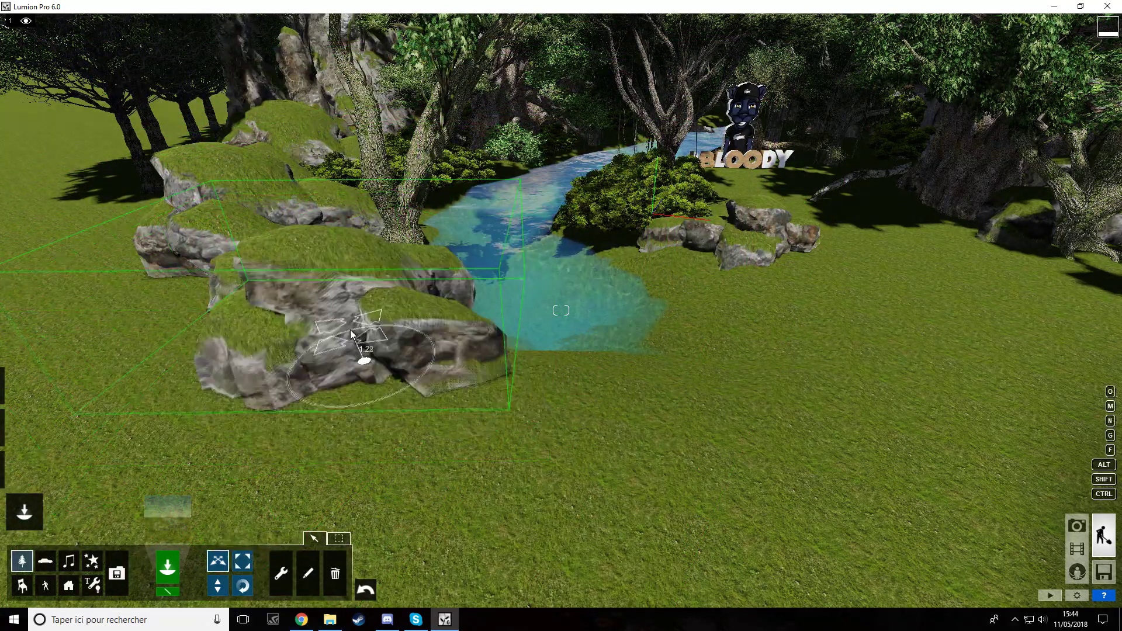
# Step: Pick a round-crowned broadleaf tree from the nature library and place it by the rocks at the stream's near end
pyautogui.click(174, 528)
pyautogui.click(397, 146)
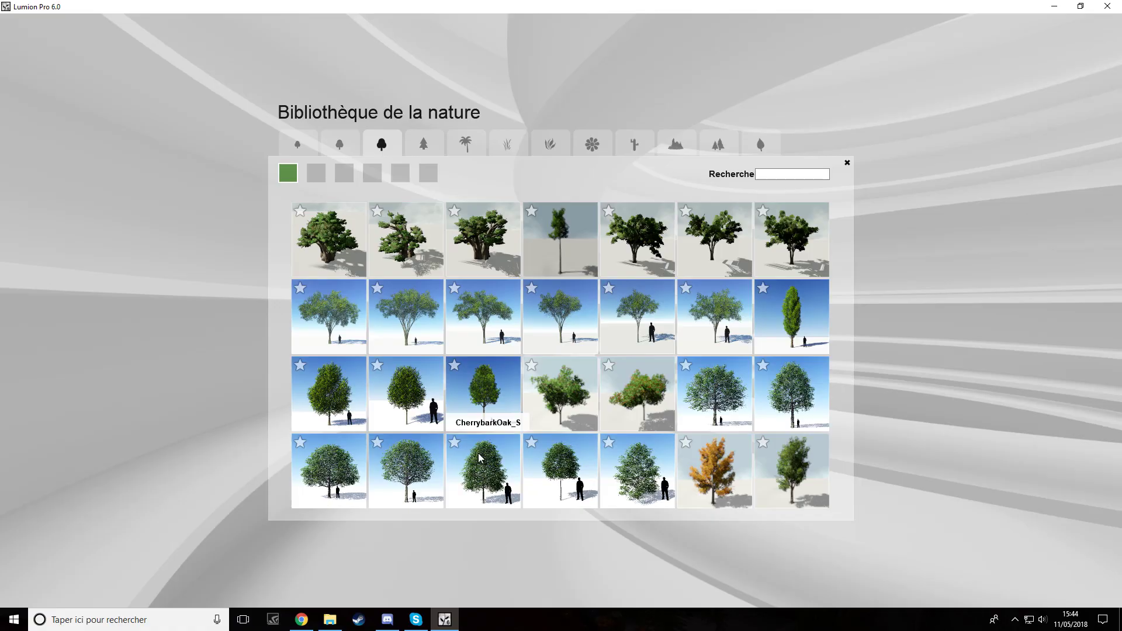
pyautogui.click(479, 457)
pyautogui.moveTo(946, 287); pyautogui.dragTo(912, 286, button='right')
pyautogui.click(364, 374)
pyautogui.moveTo(363, 374); pyautogui.dragTo(485, 358, button='right')
pyautogui.press('w')
pyautogui.moveTo(561, 311); pyautogui.dragTo(561, 310, button='right')
# Step: Browse the grass, rock and palm categories of the nature library and inspect the scene around the baobab and mascot
pyautogui.click(167, 518)
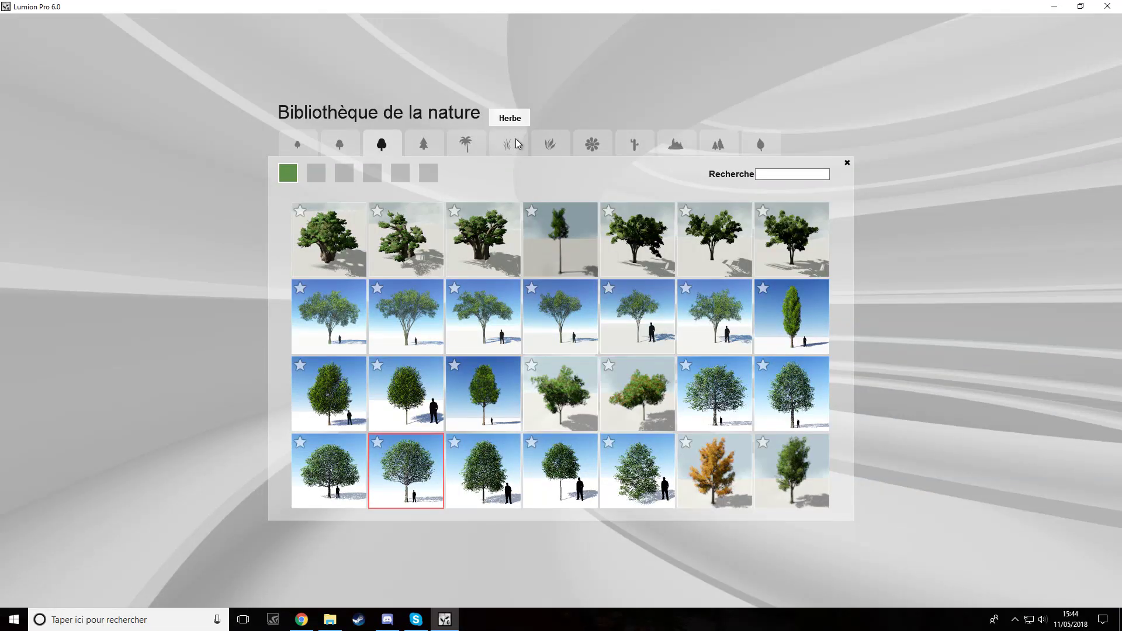
pyautogui.click(518, 144)
pyautogui.click(676, 144)
pyautogui.click(507, 145)
pyautogui.click(465, 144)
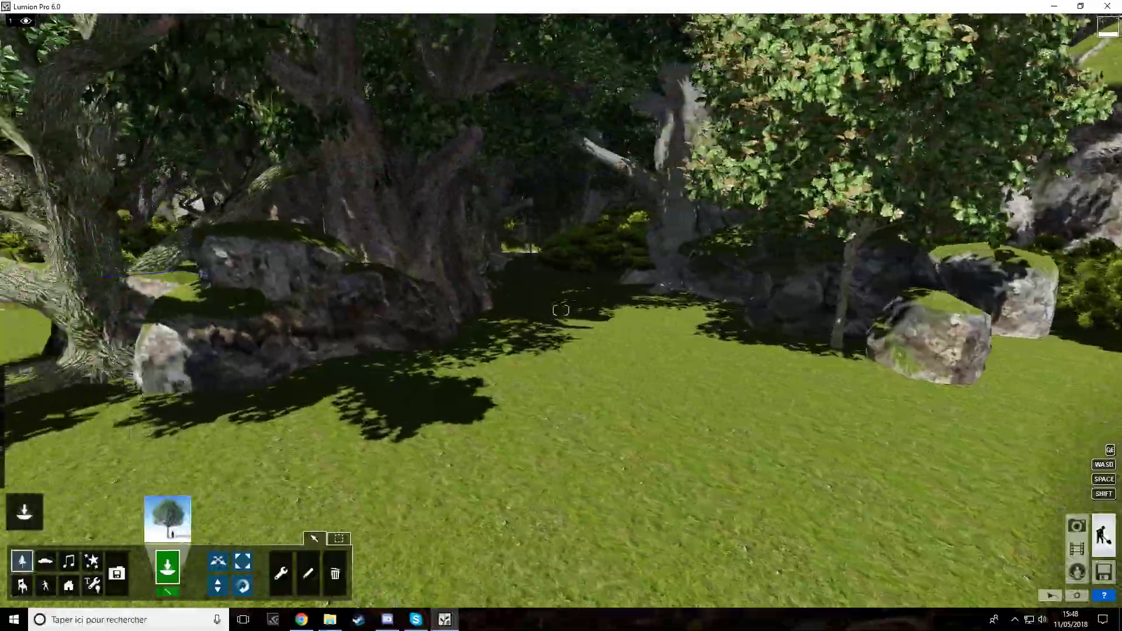
pyautogui.moveTo(560, 311); pyautogui.dragTo(561, 310, button='right')
pyautogui.press('s')
pyautogui.press('w')
pyautogui.press('s')
pyautogui.press('w')
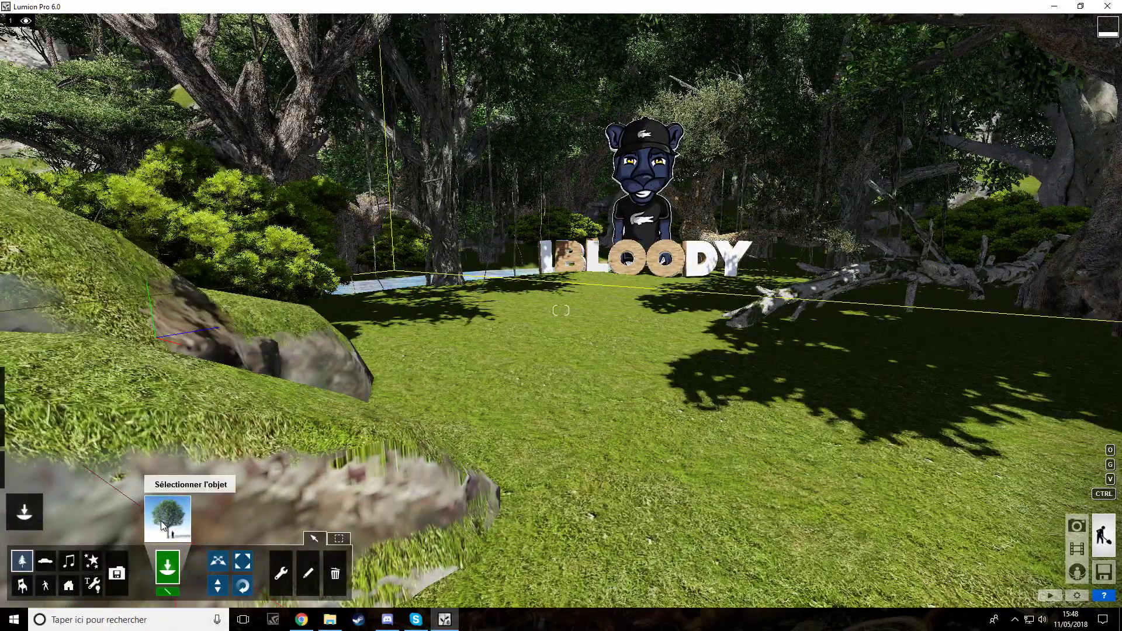
# Step: Place a red African daisy cluster from the flower library on the grass between the fallen branch and the baobab trunk
pyautogui.click(168, 518)
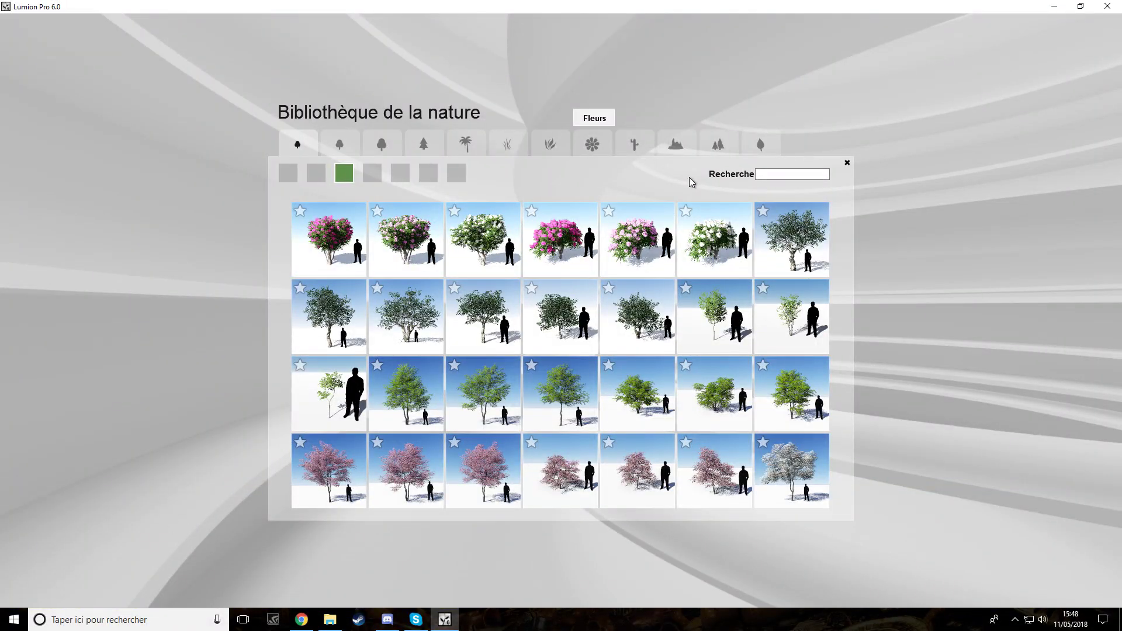
pyautogui.click(591, 147)
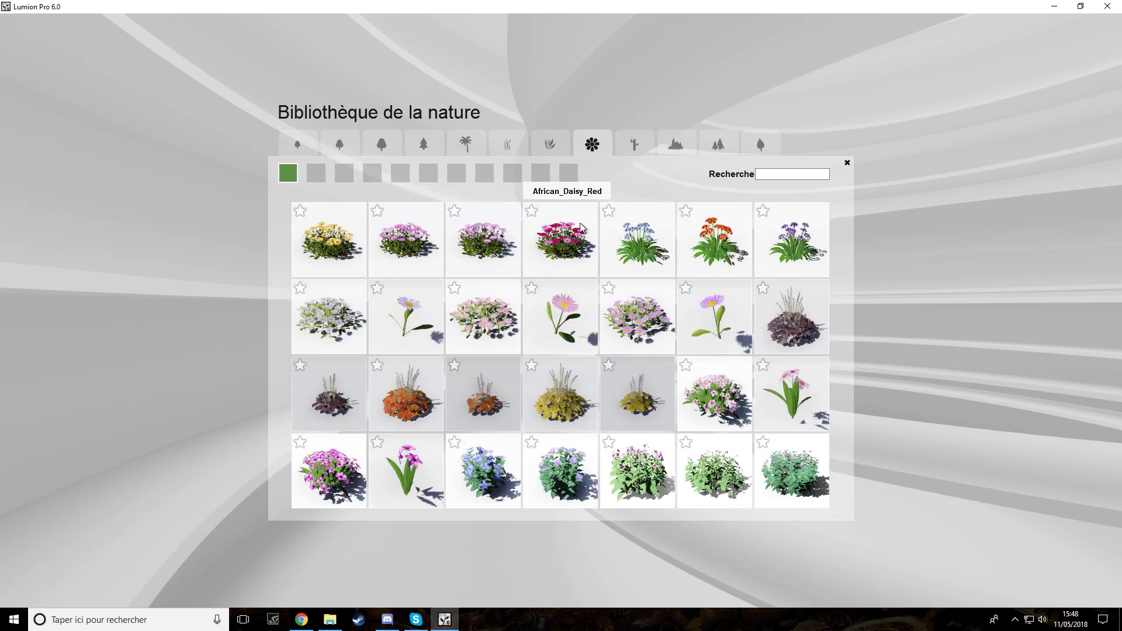
pyautogui.click(678, 326)
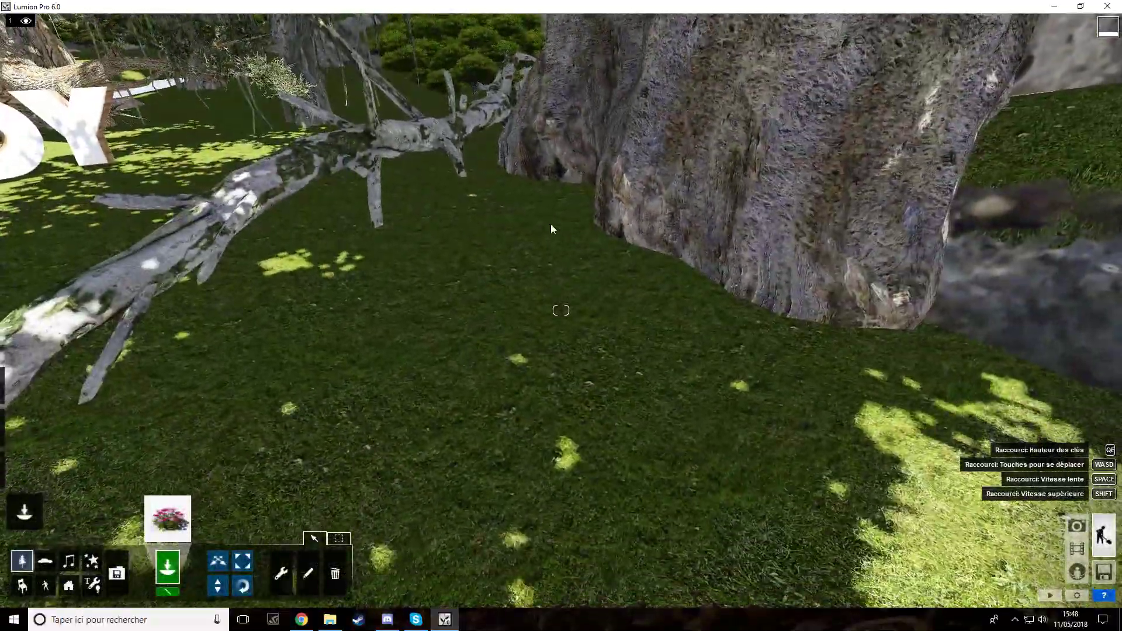
pyautogui.click(509, 251)
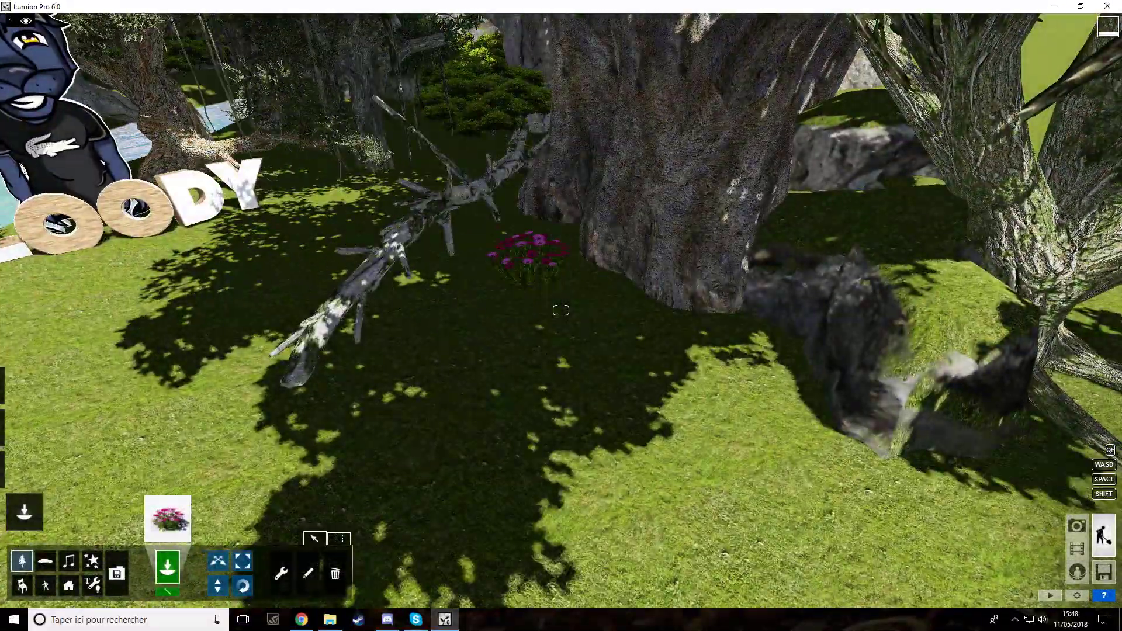
# Step: Place more red African daisy clusters beside the hanging-root tree and near the far end of the stream
pyautogui.moveTo(848, 249); pyautogui.dragTo(772, 219, button='right')
pyautogui.moveTo(562, 234); pyautogui.dragTo(669, 346, button='right')
pyautogui.hotkey('shift', 'w')
pyautogui.hotkey('shift', 's')
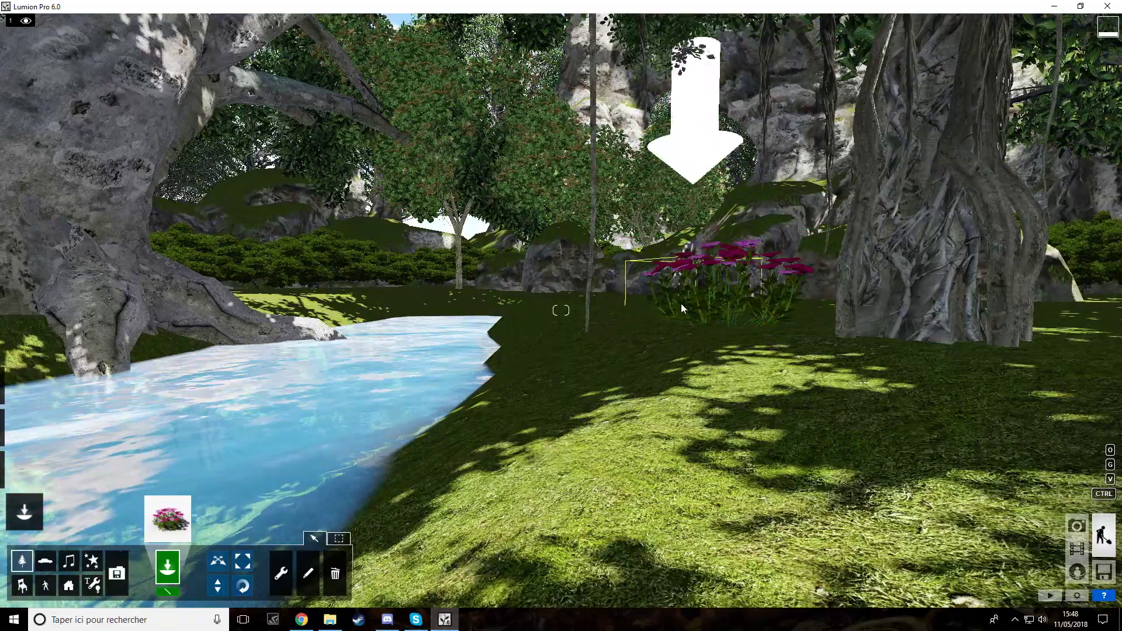
pyautogui.click(597, 294)
# Step: Pick African_Daisy_Orange from the flower library and place clusters by the hanging-root tree and beside the shrubs near the stream
pyautogui.moveTo(598, 296); pyautogui.dragTo(601, 338, button='right')
pyautogui.hotkey('shift', 's')
pyautogui.click(190, 509)
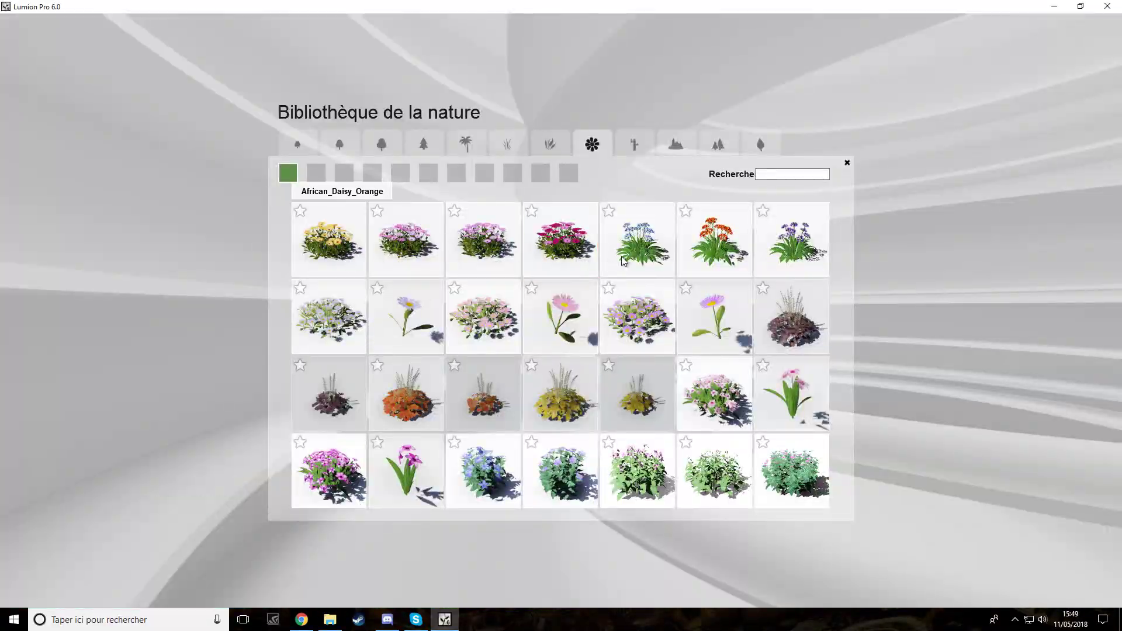
pyautogui.click(613, 258)
pyautogui.moveTo(236, 374); pyautogui.dragTo(316, 496, button='right')
pyautogui.hotkey('shift', 's')
pyautogui.hotkey('shift', 'w')
pyautogui.press('s')
pyautogui.press('w')
pyautogui.moveTo(526, 233); pyautogui.dragTo(225, 314, button='right')
pyautogui.click(240, 319)
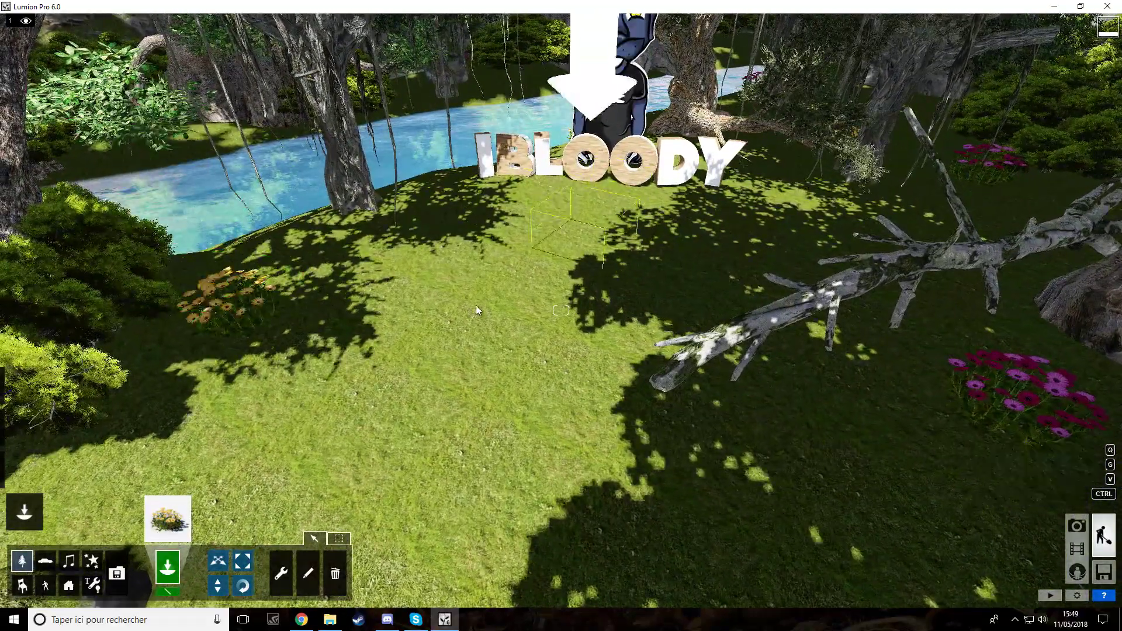
# Step: Pick Alpine_Aster_Blue_Grouped and place clusters beside the orange daisies and the red daisies, including those at the stream's far end
pyautogui.click(168, 519)
pyautogui.click(335, 325)
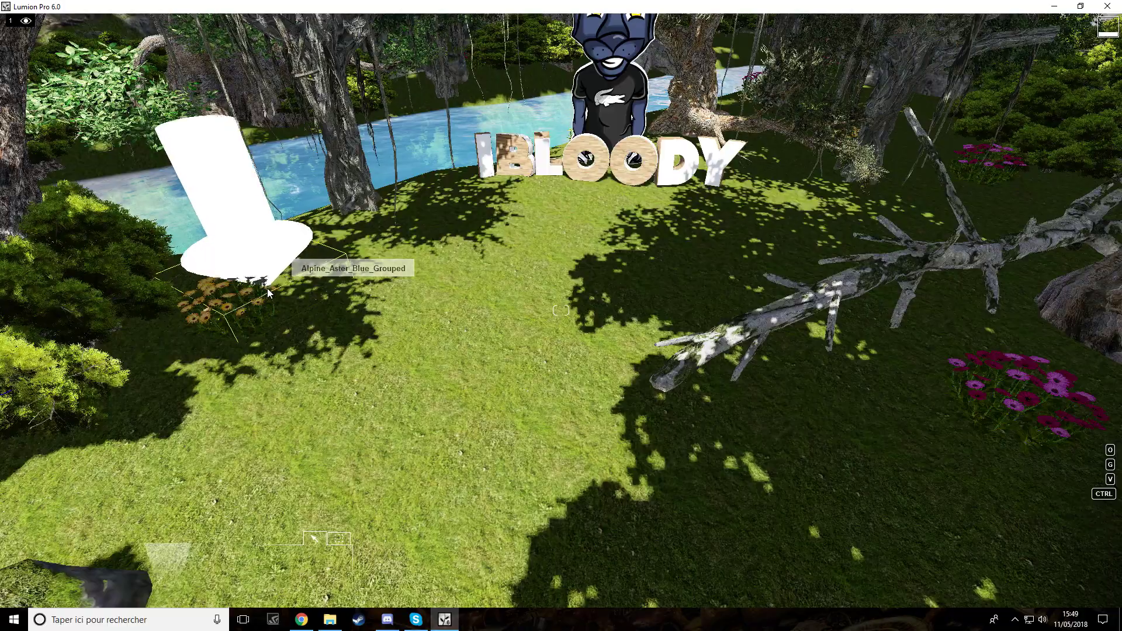
pyautogui.moveTo(807, 404); pyautogui.dragTo(850, 450, button='right')
pyautogui.press('w')
pyautogui.moveTo(602, 374); pyautogui.dragTo(759, 374, button='right')
pyautogui.press('w')
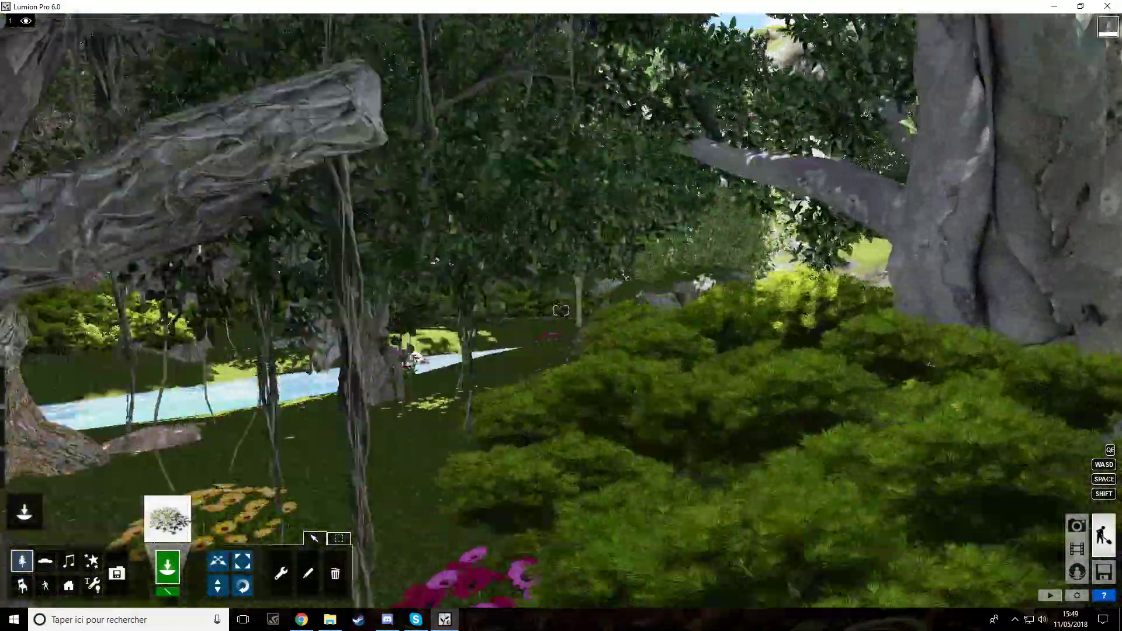
pyautogui.press('w')
pyautogui.moveTo(561, 311); pyautogui.dragTo(568, 362, button='right')
pyautogui.click(619, 350)
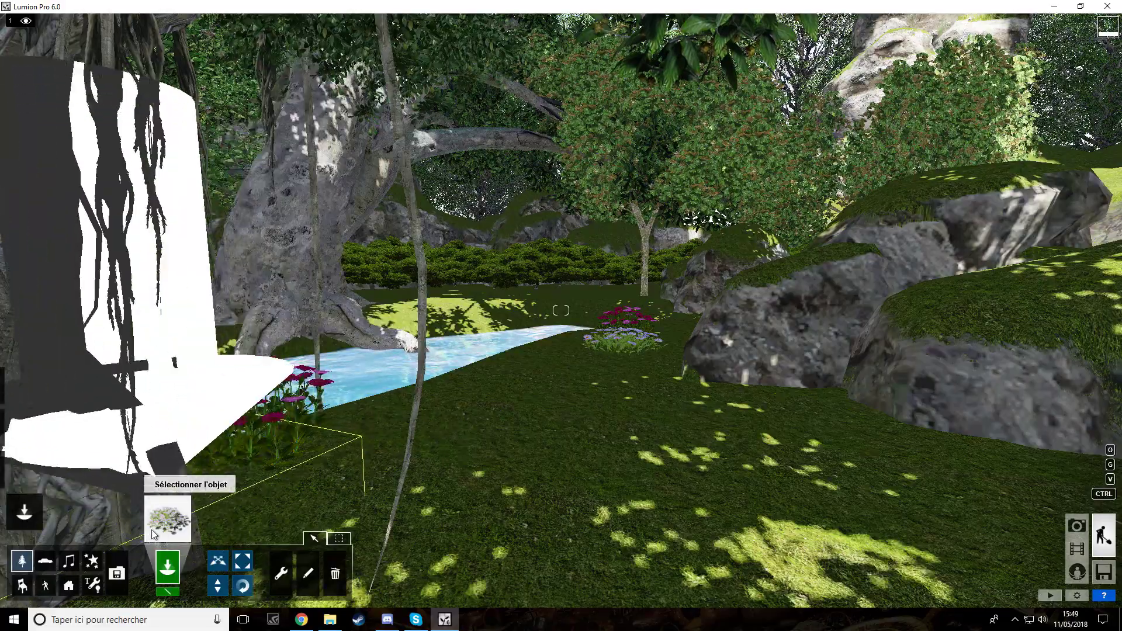
# Step: Pick the grouped purple alpine aster and place clusters next to the red and orange daisies around the hanging-root trees
pyautogui.click(150, 529)
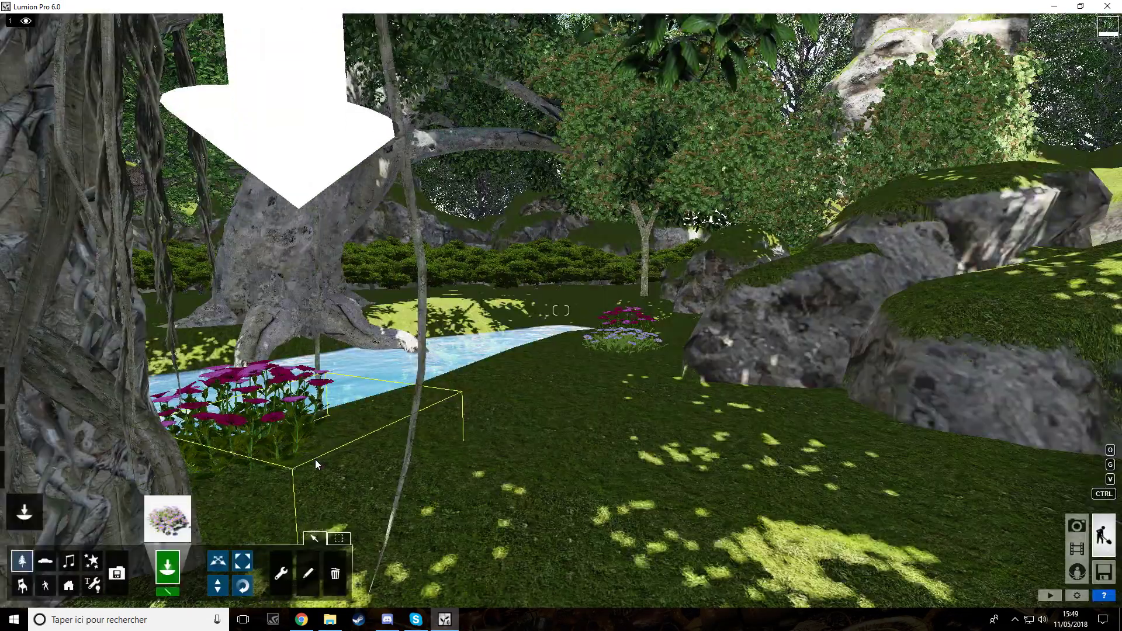
pyautogui.moveTo(314, 460); pyautogui.dragTo(368, 454)
pyautogui.press('s')
pyautogui.moveTo(367, 454); pyautogui.dragTo(664, 332, button='right')
pyautogui.press('s')
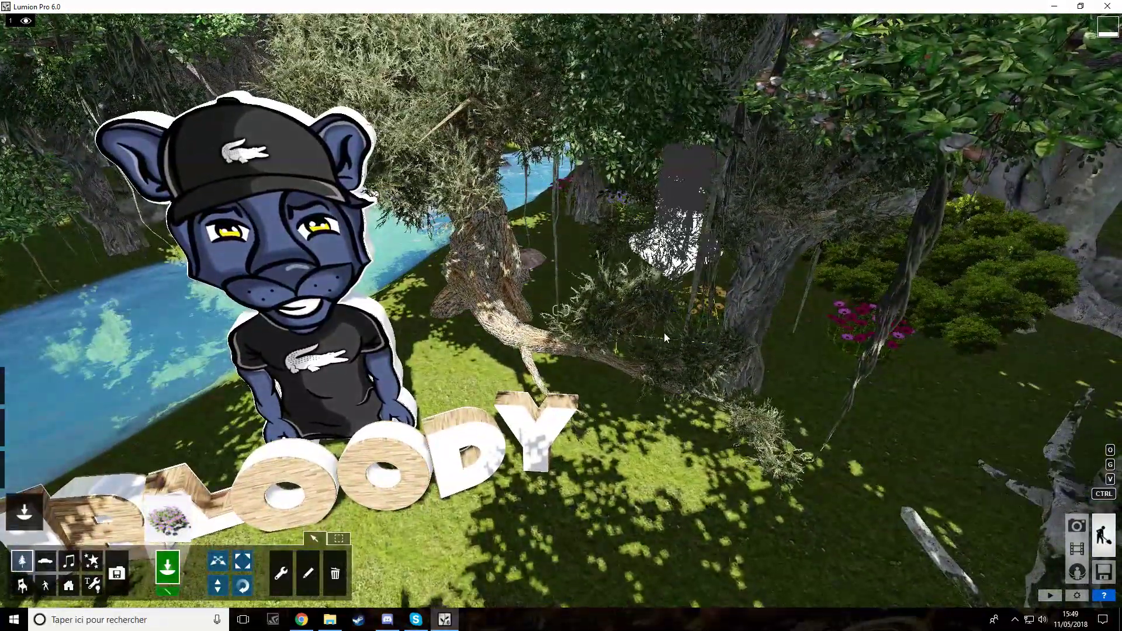
pyautogui.press('a')
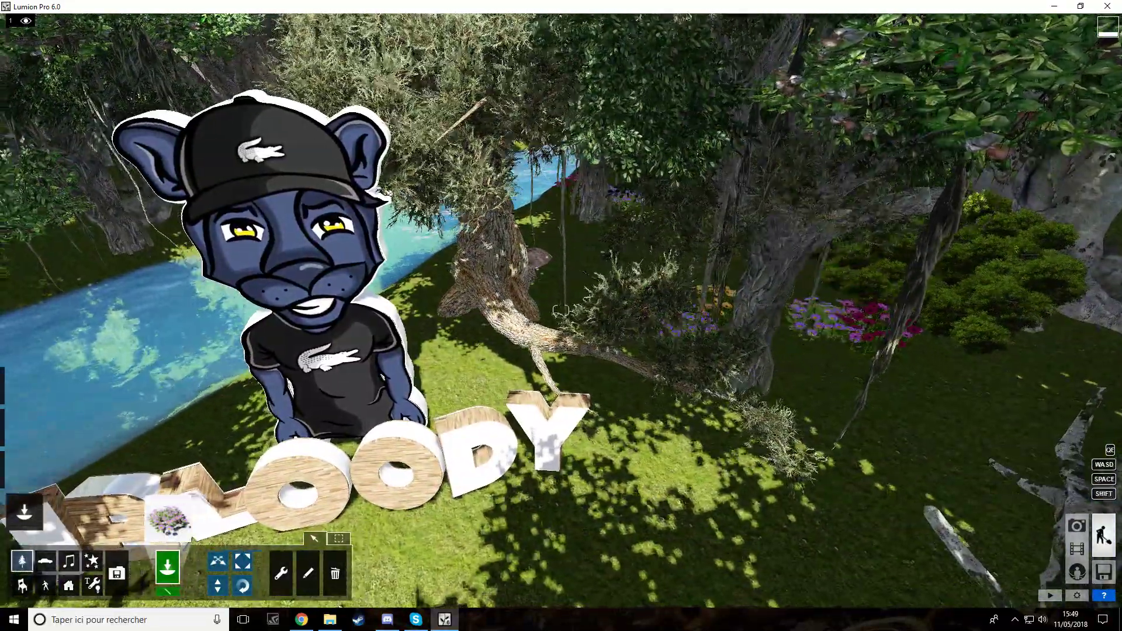
# Step: Pick the grouped pink alpine aster from the flower library and place it beside the mascot along the stream bank
pyautogui.moveTo(812, 330); pyautogui.dragTo(523, 416, button='right')
pyautogui.click(168, 519)
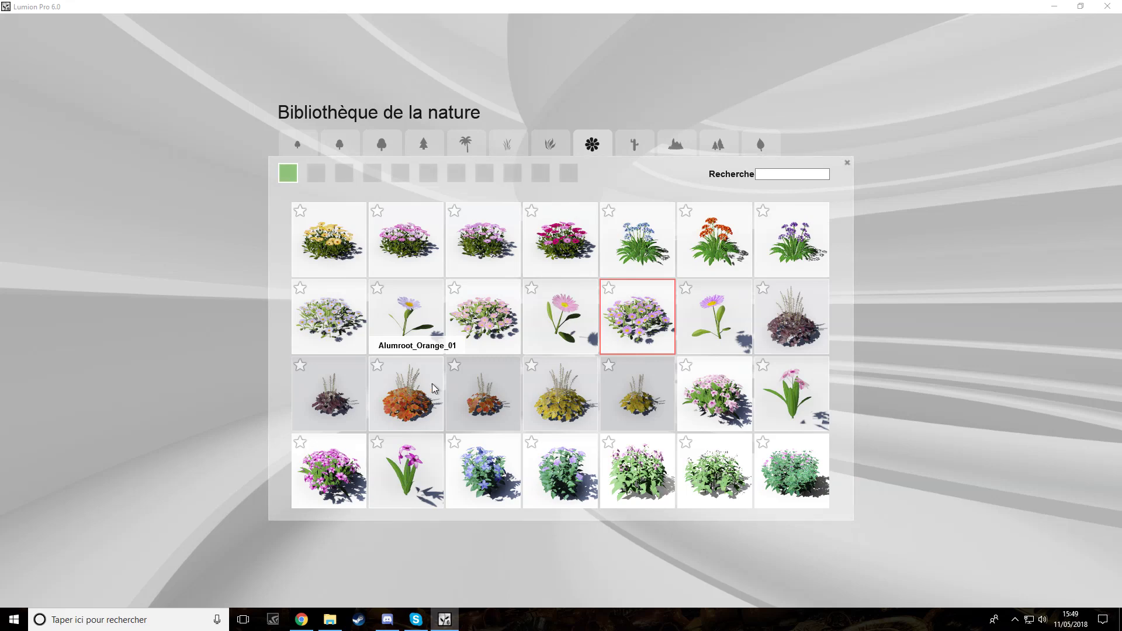
pyautogui.click(497, 345)
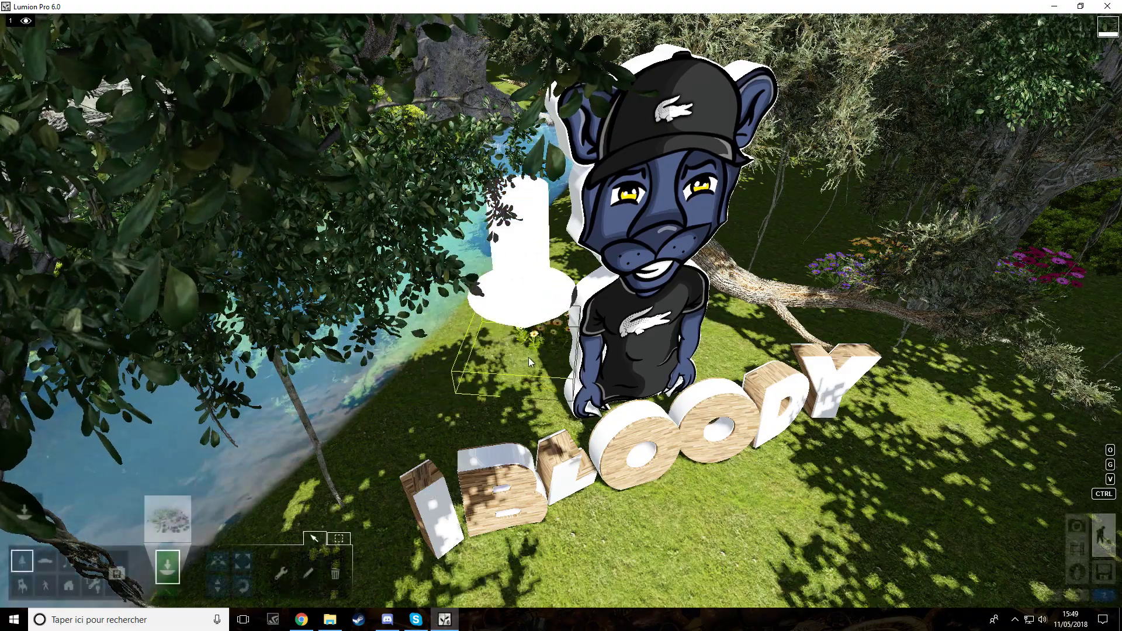
pyautogui.click(529, 356)
pyautogui.moveTo(538, 352); pyautogui.dragTo(620, 316, button='right')
pyautogui.press('w')
pyautogui.click(675, 314)
# Step: Place a pink alpine aster cluster in front of the red and purple flowers by the large shrub
pyautogui.press('s')
pyautogui.press('s')
pyautogui.moveTo(515, 403); pyautogui.dragTo(560, 390, button='right')
pyautogui.press('w')
pyautogui.click(560, 390)
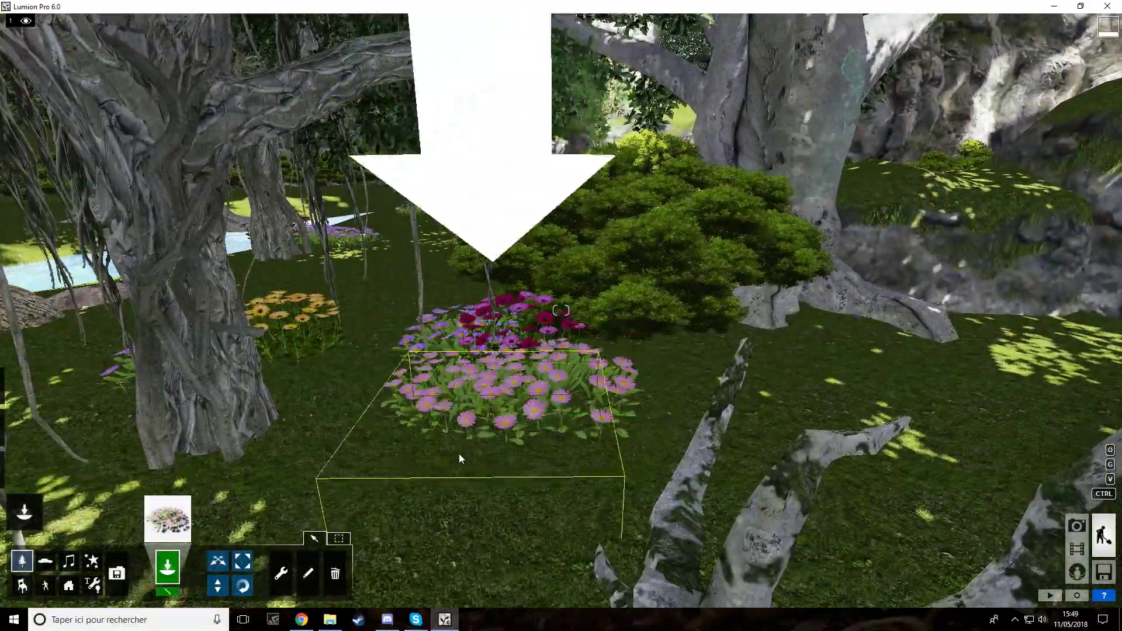
# Step: Extend the pink alpine aster bed with additional overlapping clusters on the grass beyond the fallen branch
pyautogui.click(468, 452)
pyautogui.click(354, 432)
pyautogui.click(322, 386)
pyautogui.click(626, 408)
pyautogui.press('s')
pyautogui.moveTo(651, 392)
pyautogui.mouseDown(button='right')
pyautogui.moveTo(641, 388)
pyautogui.moveTo(648, 398)
pyautogui.mouseUp(button='right')
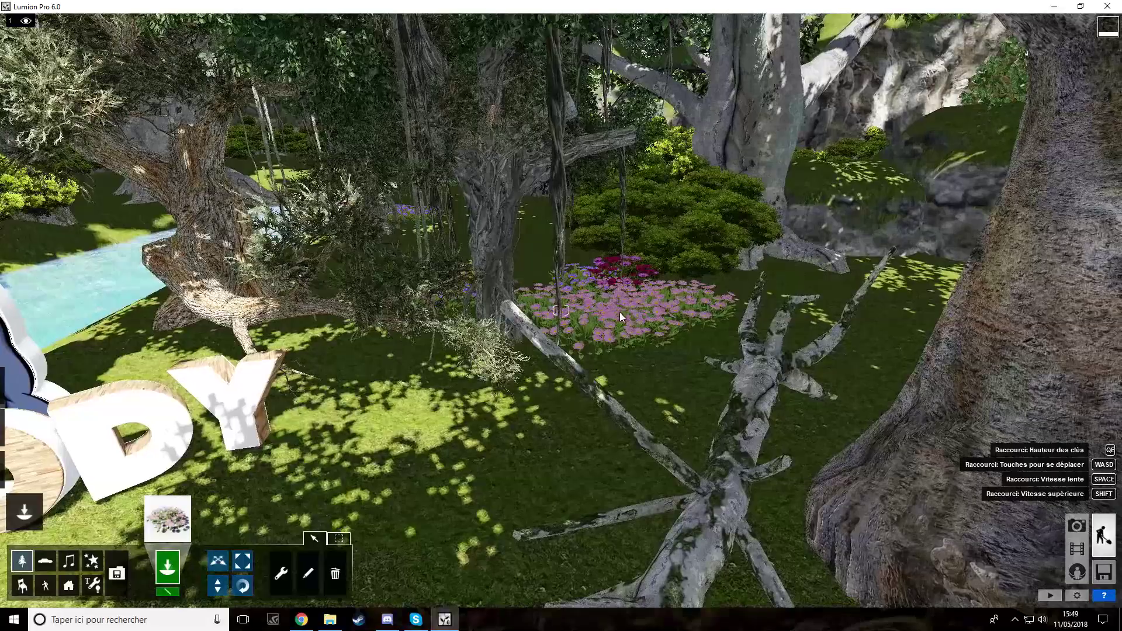
# Step: Delete the surplus pink alpine aster clusters, keeping one beside the red and purple flowers
pyautogui.click(336, 574)
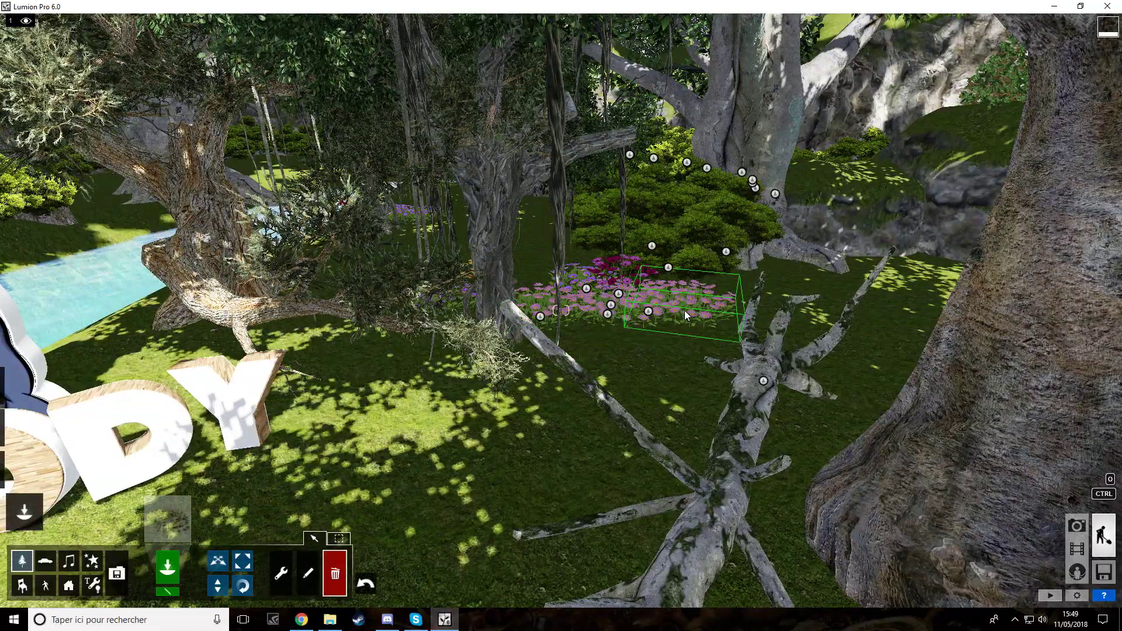
pyautogui.click(540, 316)
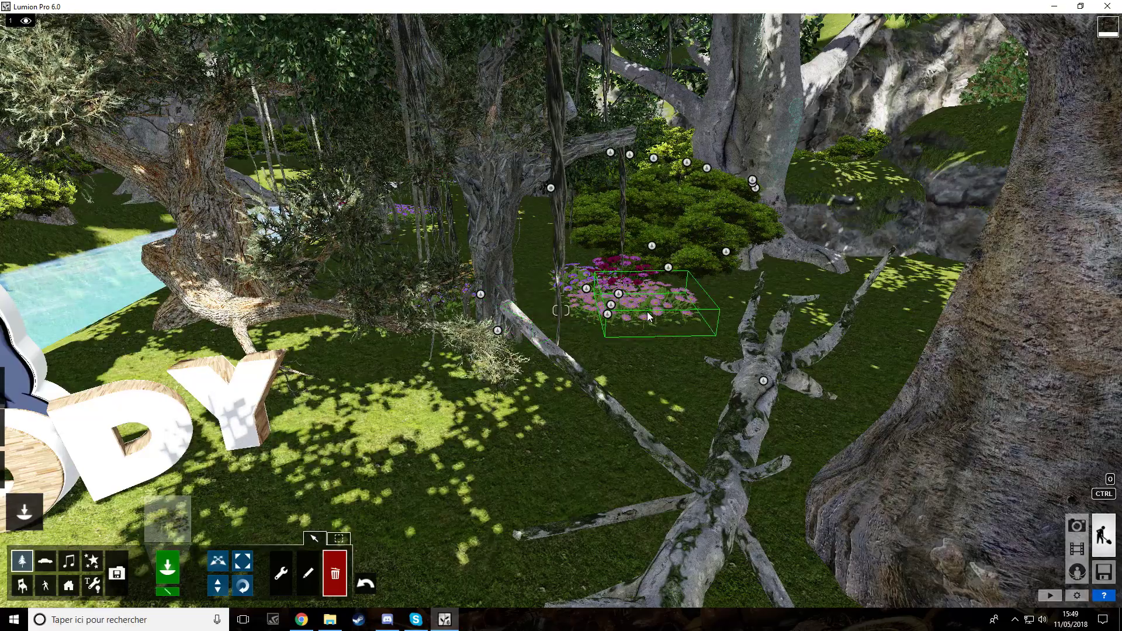
pyautogui.click(649, 311)
pyautogui.press('w')
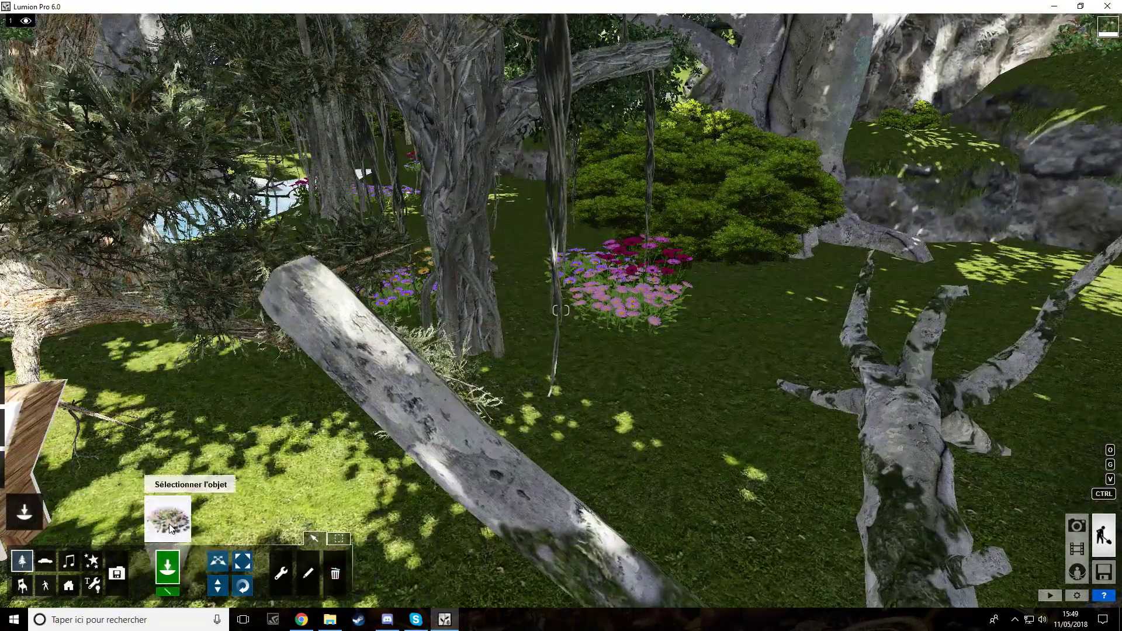
# Step: Pick the pink African daisy from the flower library and place a cluster beside the fallen branch
pyautogui.click(168, 518)
pyautogui.click(543, 256)
pyautogui.click(168, 517)
pyautogui.click(433, 262)
pyautogui.press('s')
pyautogui.moveTo(444, 257); pyautogui.dragTo(594, 230, button='right')
pyautogui.press('w')
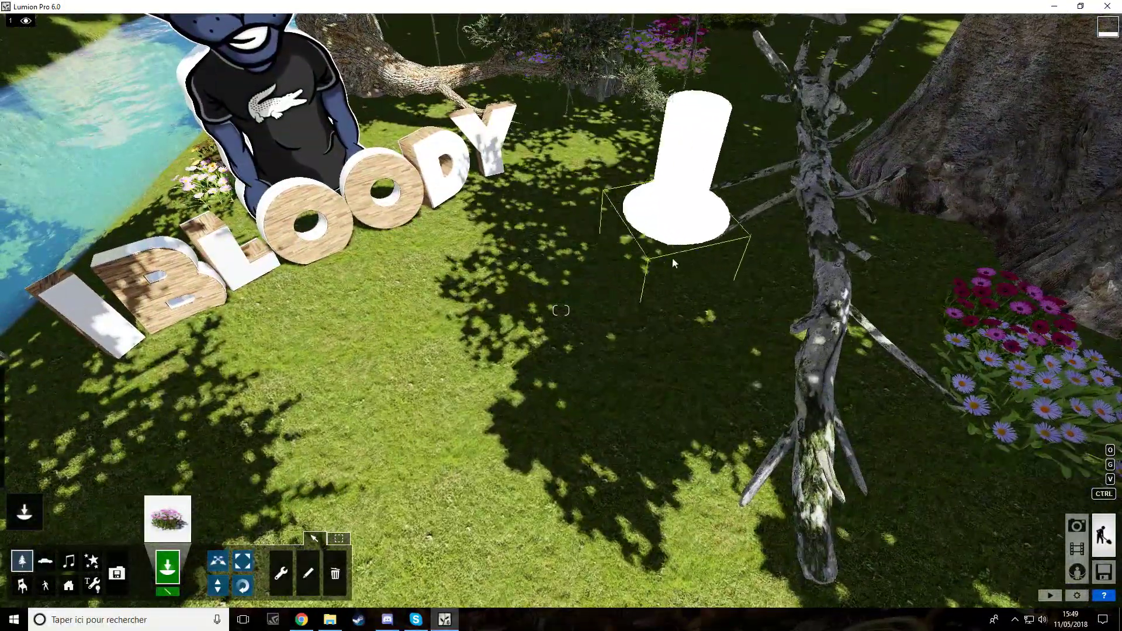
pyautogui.click(721, 265)
# Step: Place more pink African daisy clusters around the clearing, including one by the mossy rock near the multi-trunk tree
pyautogui.moveTo(720, 265); pyautogui.dragTo(637, 251, button='right')
pyautogui.press('w')
pyautogui.press('w')
pyautogui.click(539, 404)
pyautogui.press('s')
pyautogui.moveTo(521, 391); pyautogui.dragTo(312, 424, button='right')
pyautogui.press('w')
pyautogui.click(580, 464)
pyautogui.moveTo(580, 464); pyautogui.dragTo(482, 506, button='right')
pyautogui.press('w')
pyautogui.press('s')
pyautogui.moveTo(772, 468); pyautogui.dragTo(692, 422, button='right')
pyautogui.click(620, 315)
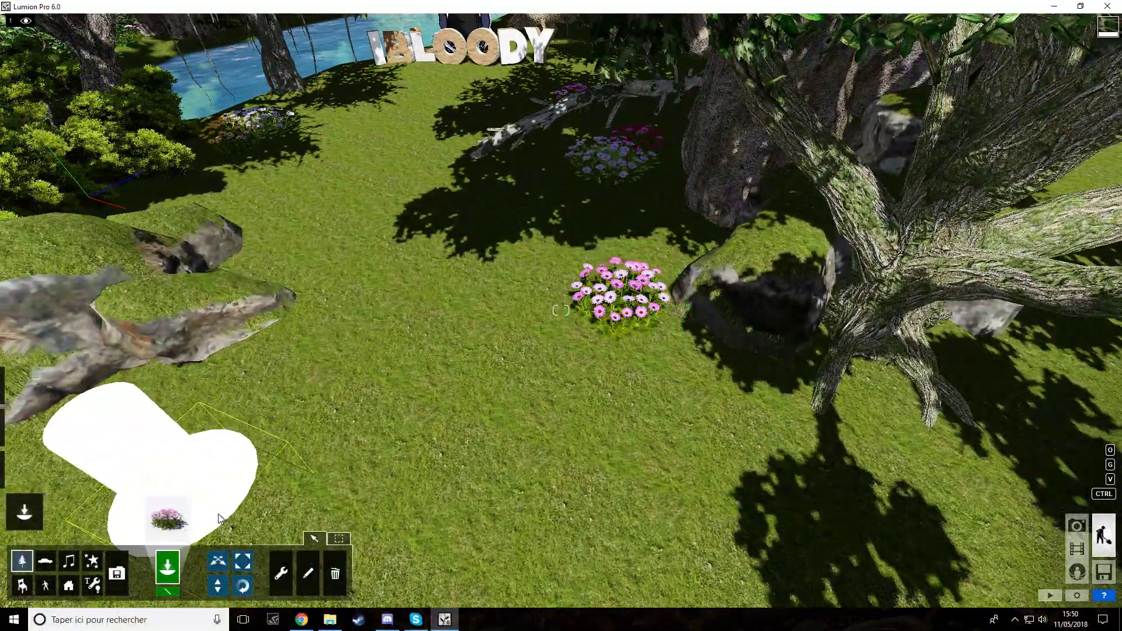
# Step: Pick Alpine_Aster_Pink_Grouped and place clusters across the stream among the shrubs and behind the large trunk at the water's edge
pyautogui.click(168, 517)
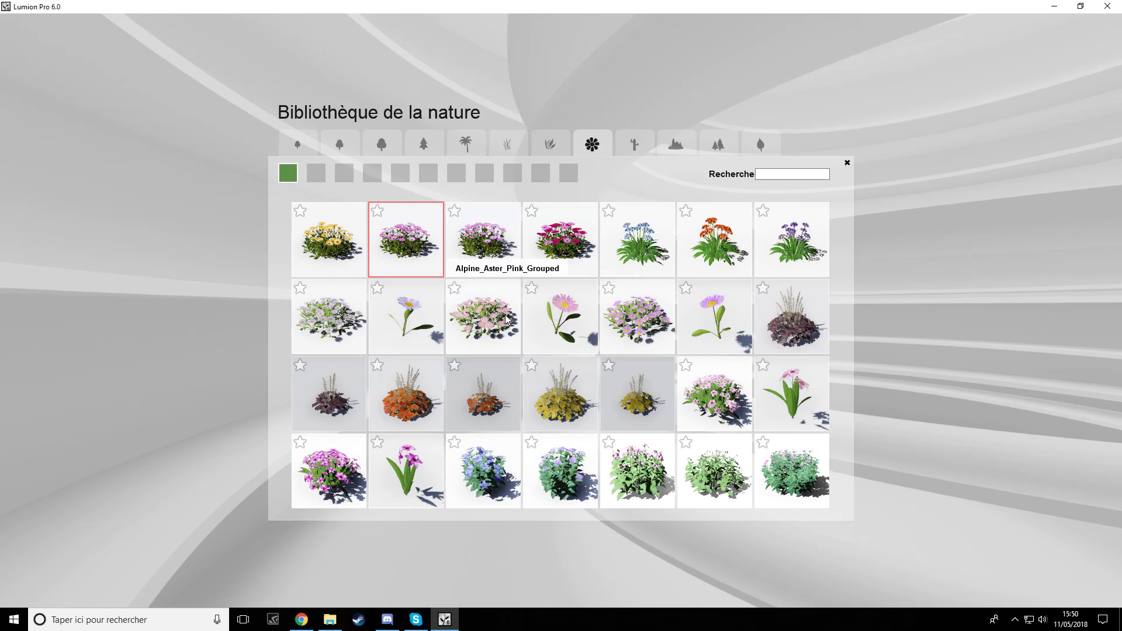
pyautogui.click(504, 319)
pyautogui.click(576, 348)
pyautogui.moveTo(234, 436); pyautogui.dragTo(162, 380, button='right')
pyautogui.press('w')
pyautogui.moveTo(265, 383); pyautogui.dragTo(351, 357, button='right')
pyautogui.press('w')
pyautogui.press('a')
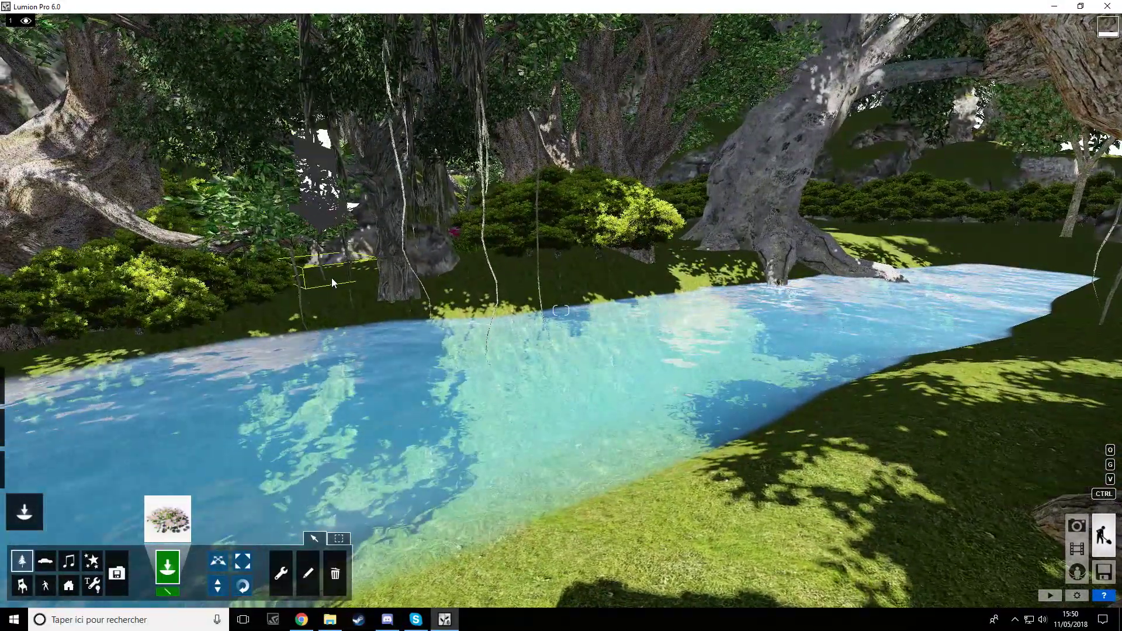
pyautogui.click(341, 276)
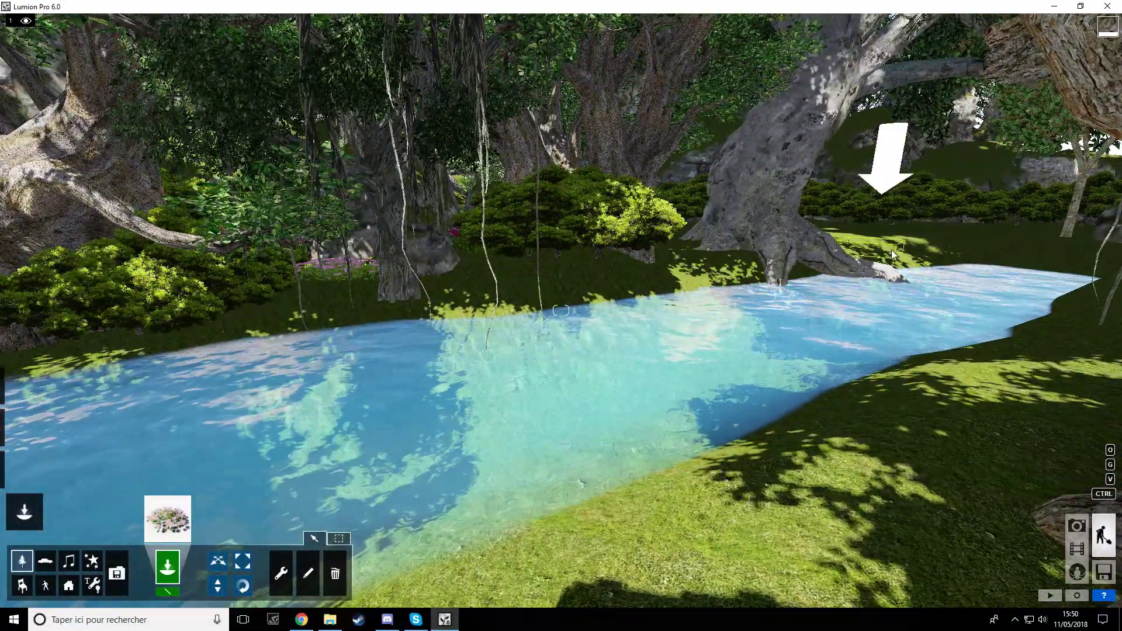
pyautogui.click(884, 235)
pyautogui.moveTo(896, 236); pyautogui.dragTo(1017, 210, button='right')
pyautogui.press('w')
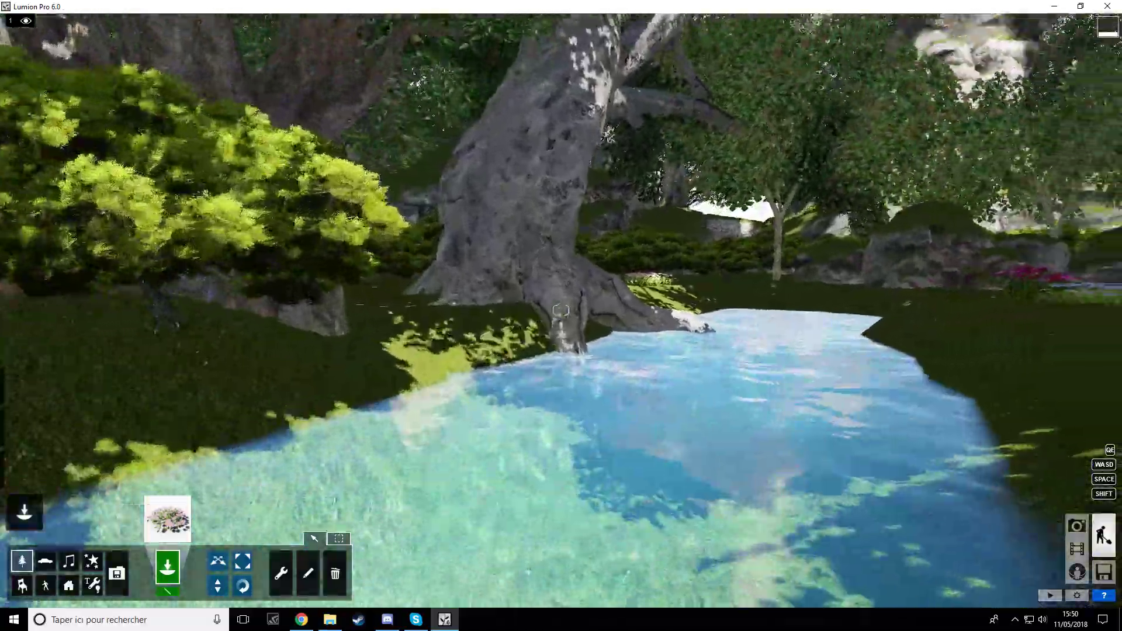
# Step: Inspect the flower planting around the stream, mascot and IBLOODY lettering from several viewpoints
pyautogui.moveTo(561, 311); pyautogui.dragTo(643, 293, button='right')
pyautogui.moveTo(596, 336); pyautogui.dragTo(772, 327, button='right')
pyautogui.press('s')
pyautogui.press('s')
pyautogui.moveTo(561, 309); pyautogui.dragTo(491, 310, button='right')
pyautogui.press('w')
pyautogui.press('s')
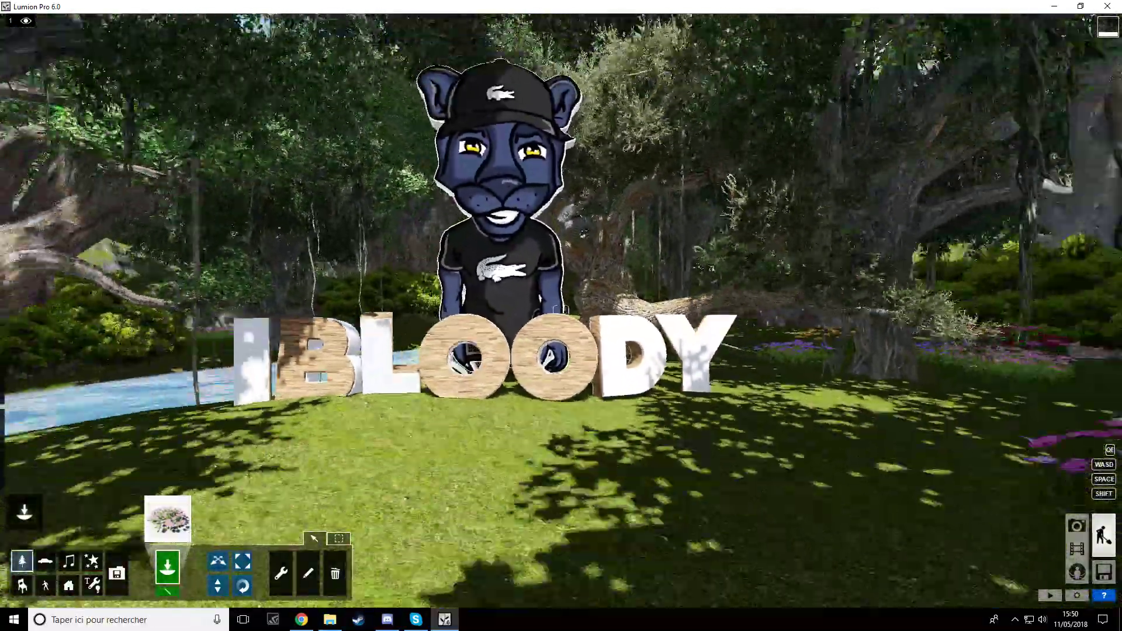
pyautogui.press('s')
pyautogui.press('w')
pyautogui.moveTo(561, 309); pyautogui.dragTo(561, 345, button='right')
pyautogui.press('s')
pyautogui.press('w')
pyautogui.press('w')
pyautogui.press('s')
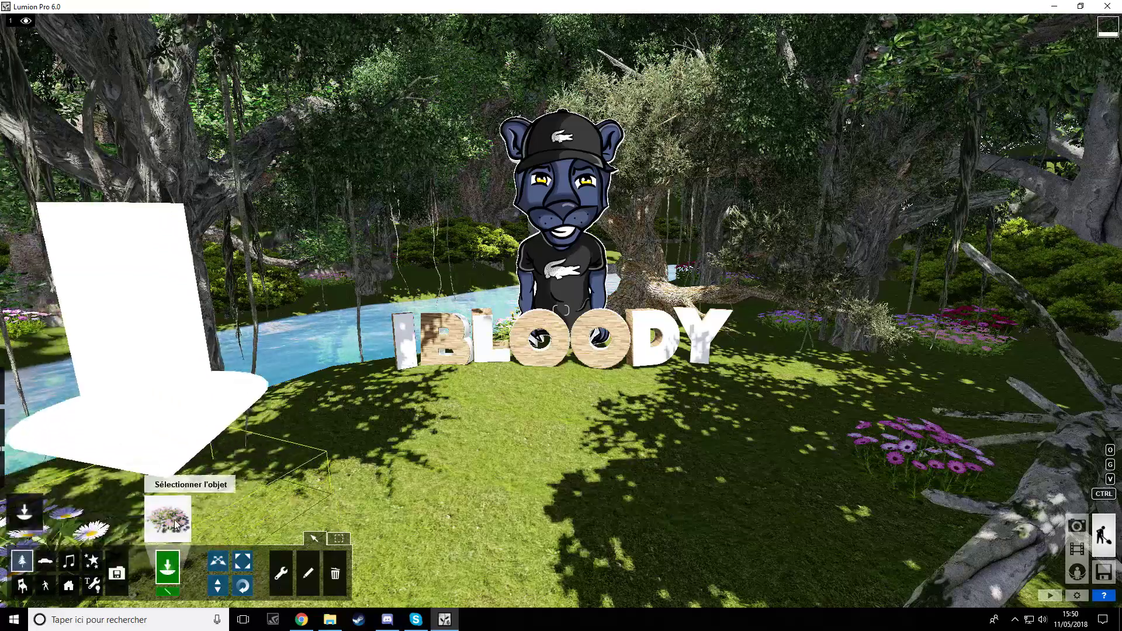
# Step: Pick a low spreading pine from the conifer library's second page, place it by the fallen branch and shift it beside the pink daisies
pyautogui.click(176, 525)
pyautogui.click(422, 147)
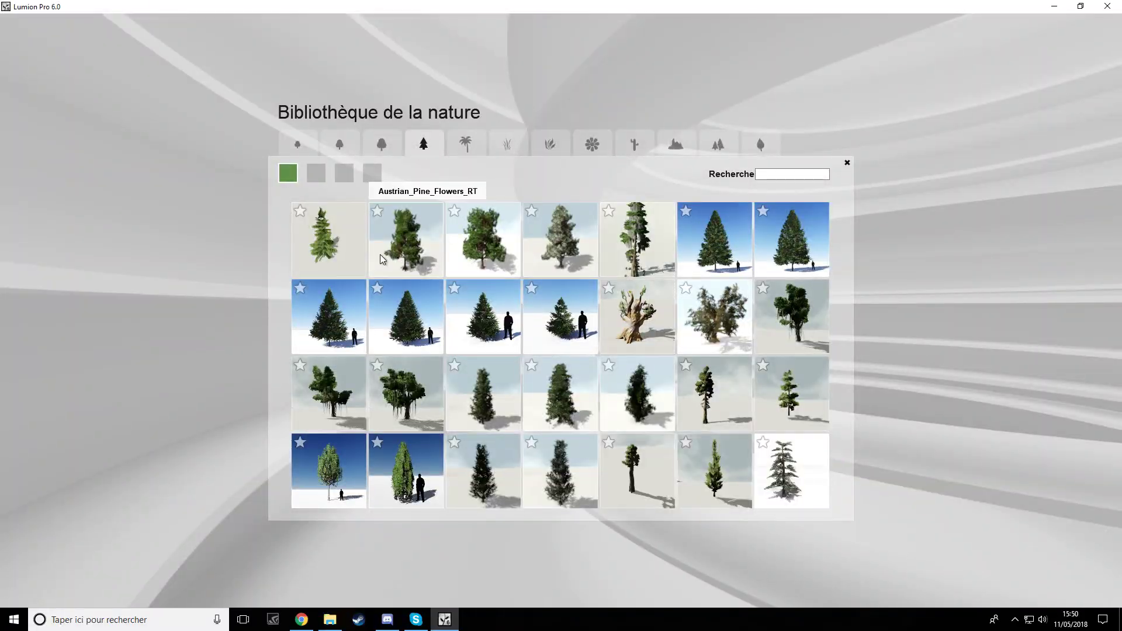
pyautogui.click(316, 174)
pyautogui.click(457, 296)
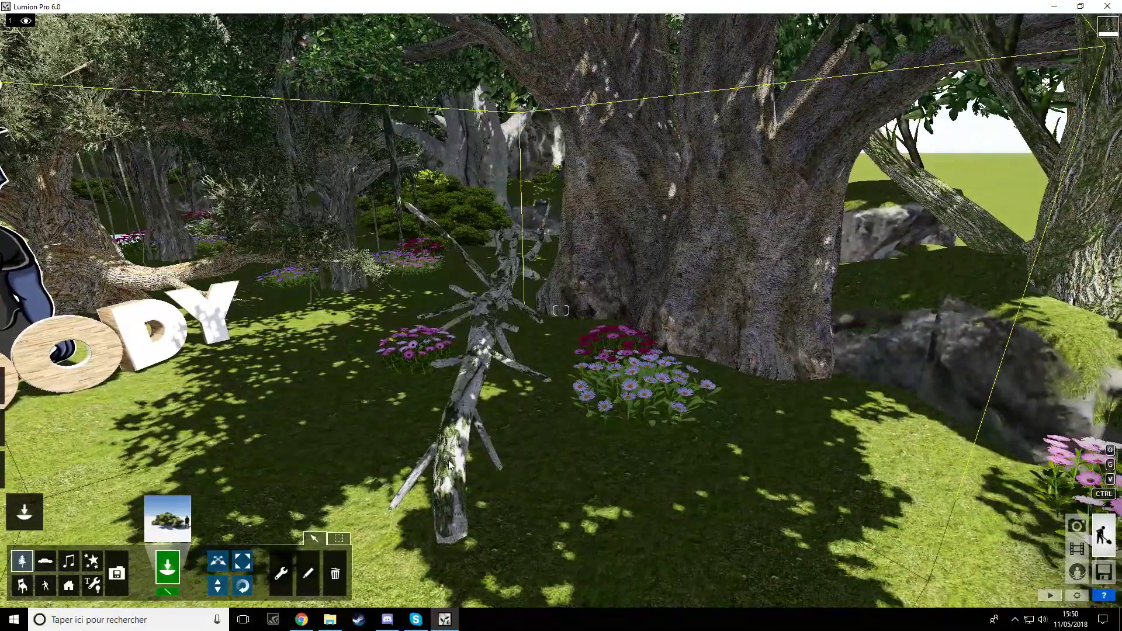
pyautogui.click(449, 465)
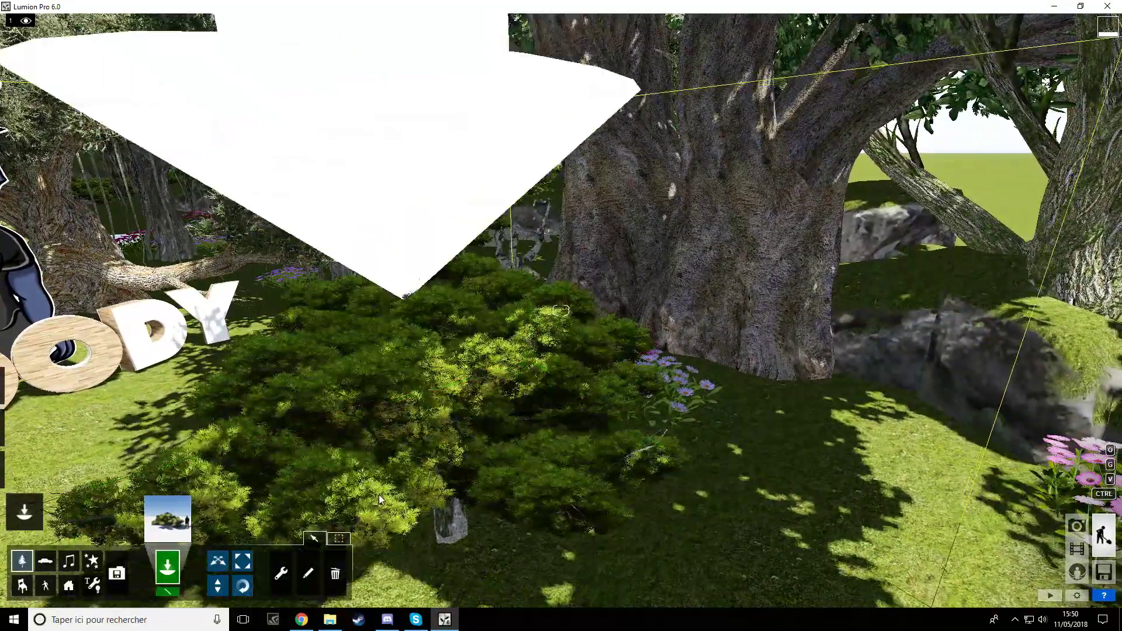
pyautogui.moveTo(448, 462)
pyautogui.mouseDown()
pyautogui.moveTo(440, 480)
pyautogui.moveTo(499, 454)
pyautogui.moveTo(418, 445)
pyautogui.mouseUp()
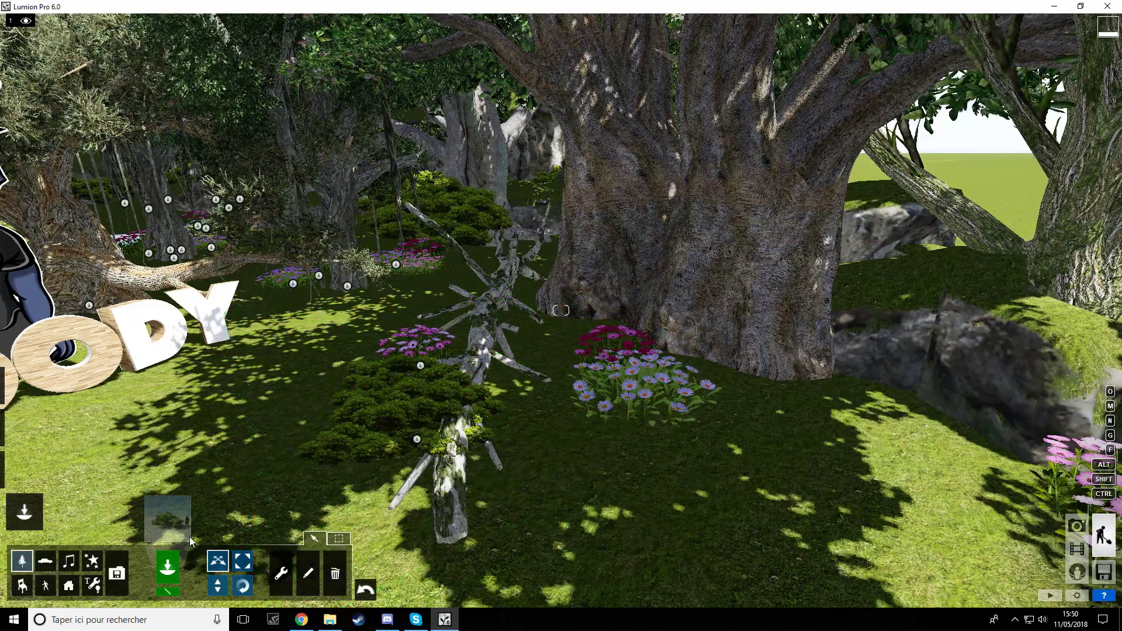
# Step: Browse the conifer and large-tree libraries, pick African_Daisy_Orange and place a cluster at the near end of the fallen branch
pyautogui.click(166, 525)
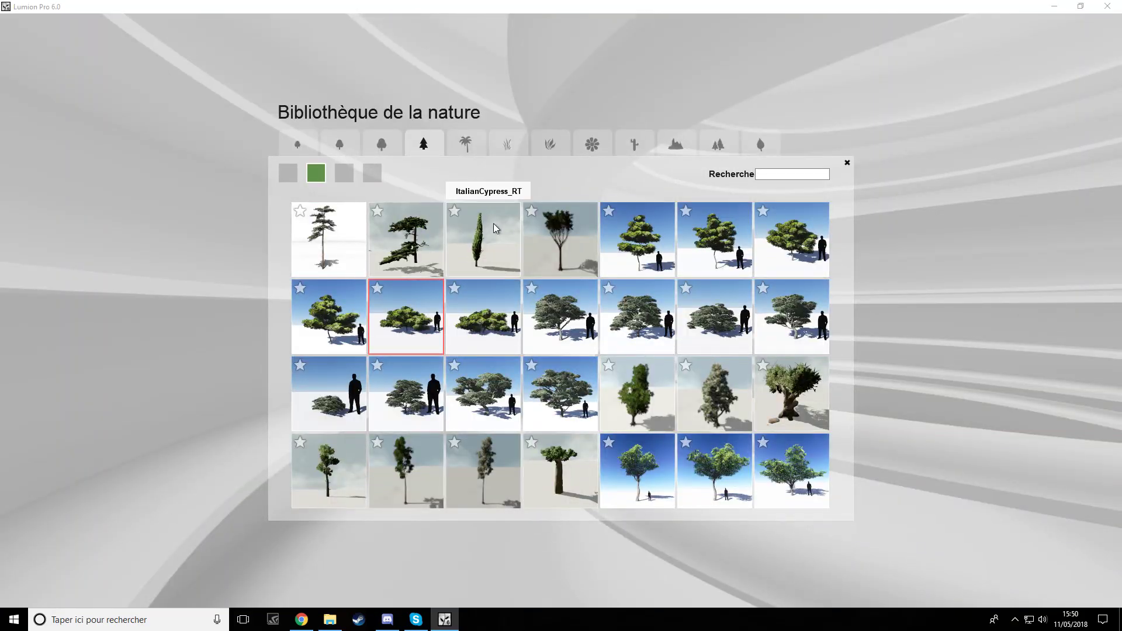
pyautogui.click(847, 163)
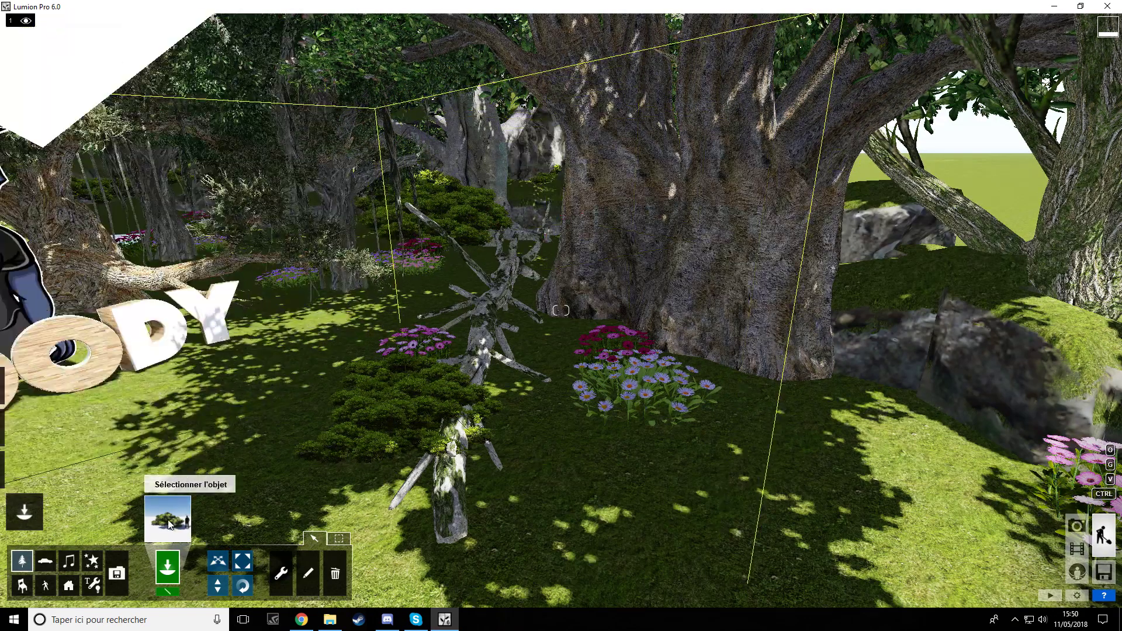
pyautogui.click(165, 525)
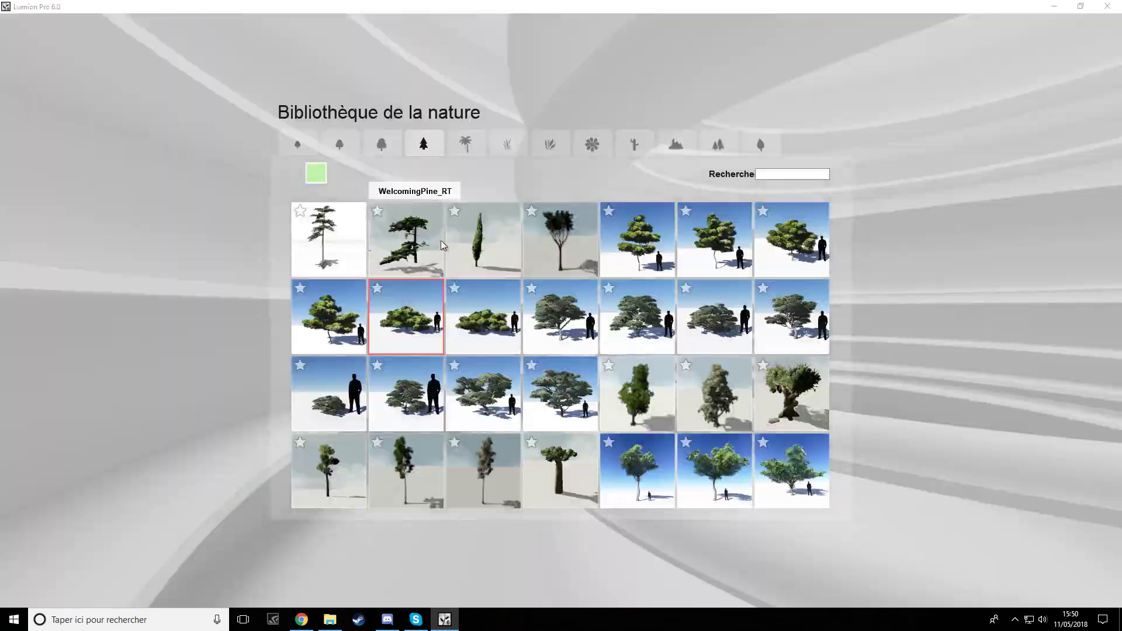
pyautogui.click(381, 147)
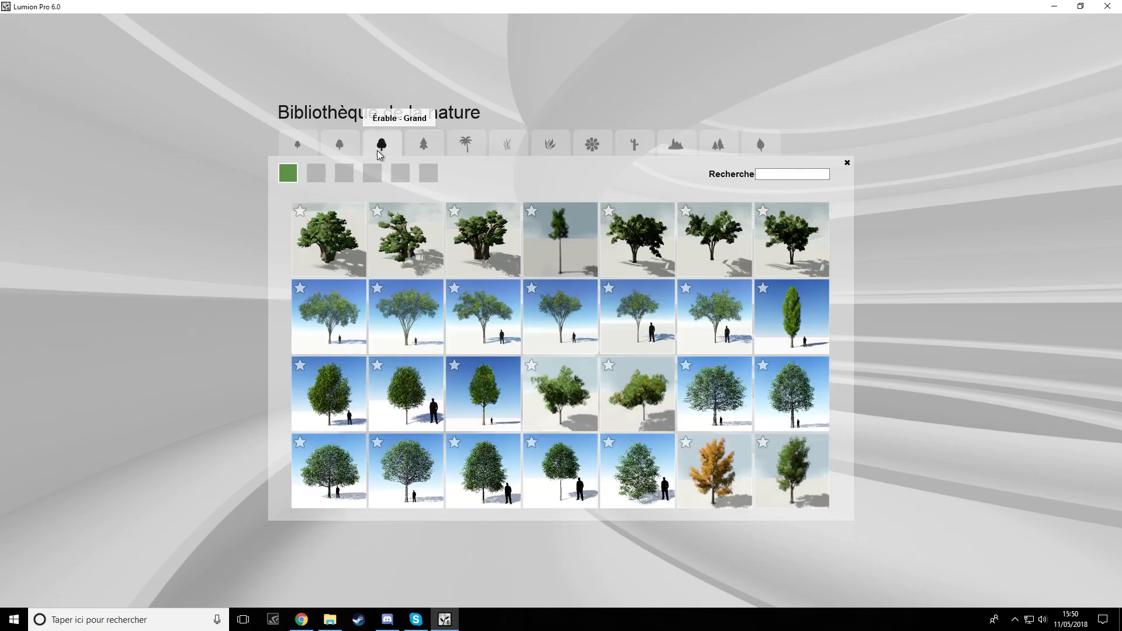
pyautogui.click(613, 151)
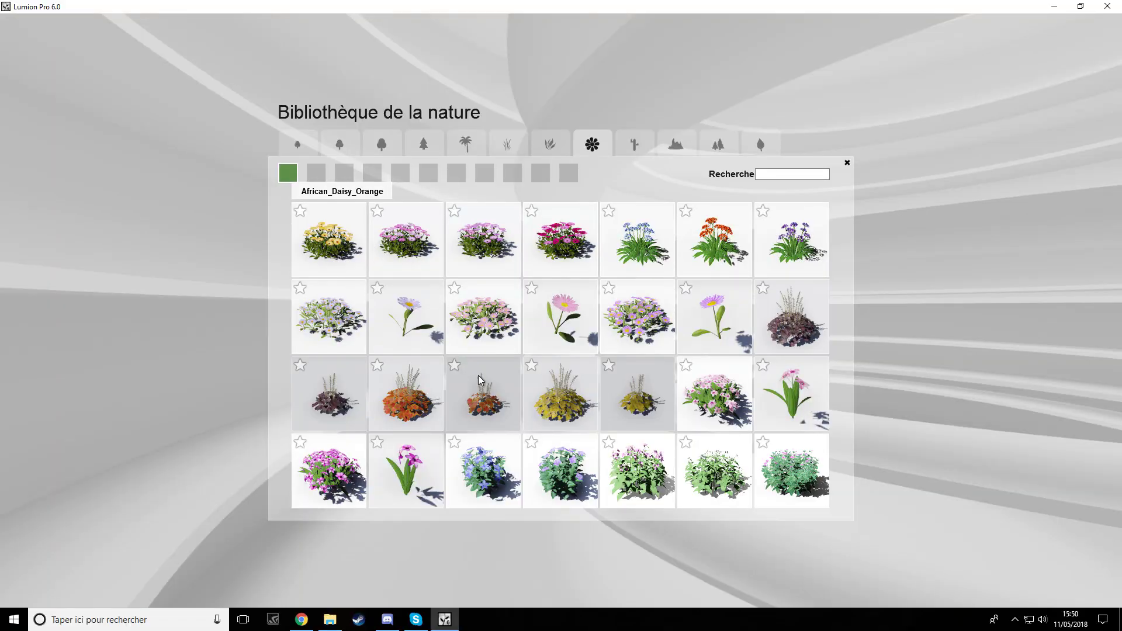
pyautogui.click(329, 239)
pyautogui.click(399, 500)
# Step: Shift the orange daisy cluster to the near tip of the fallen branch and scale it down
pyautogui.press('s')
pyautogui.moveTo(423, 497); pyautogui.dragTo(414, 534, button='right')
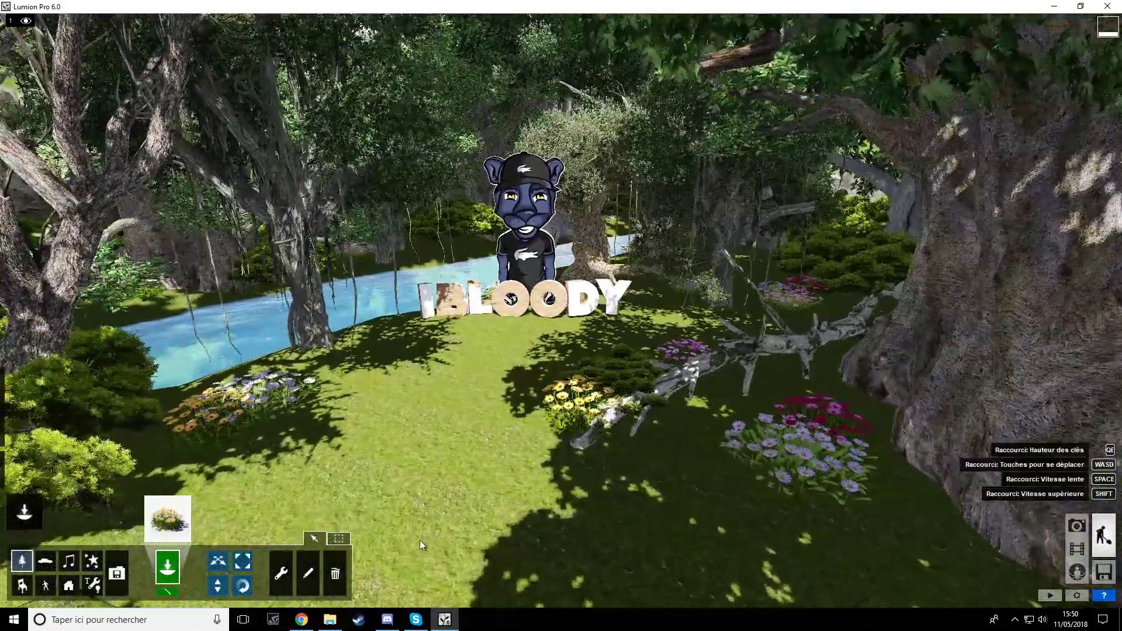
pyautogui.press('w')
pyautogui.click(219, 562)
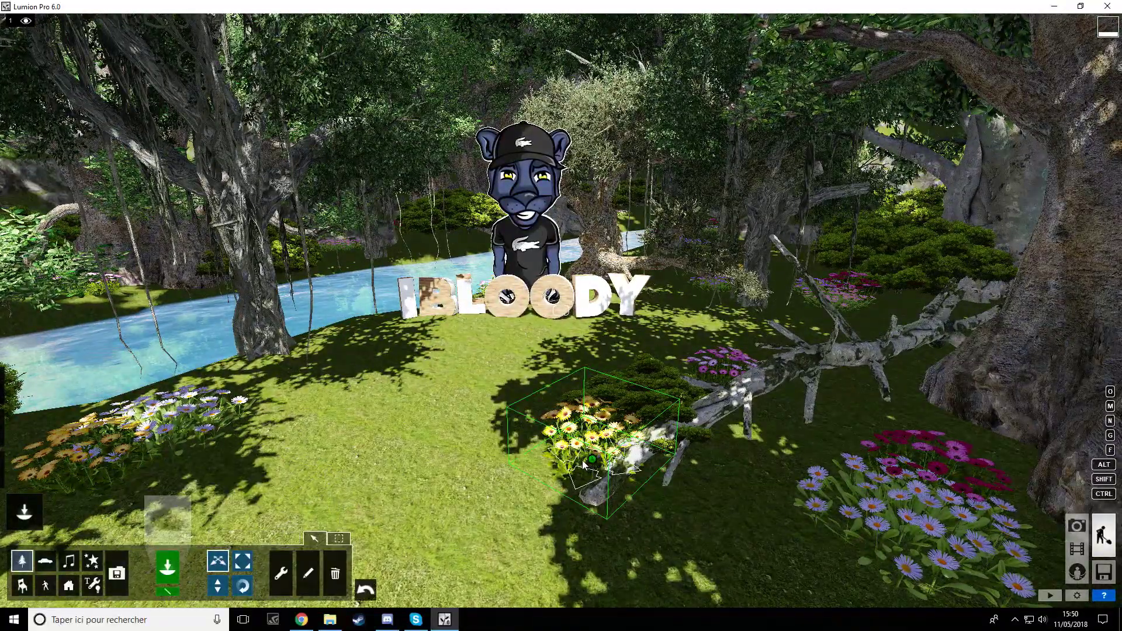
pyautogui.moveTo(584, 465); pyautogui.dragTo(571, 468)
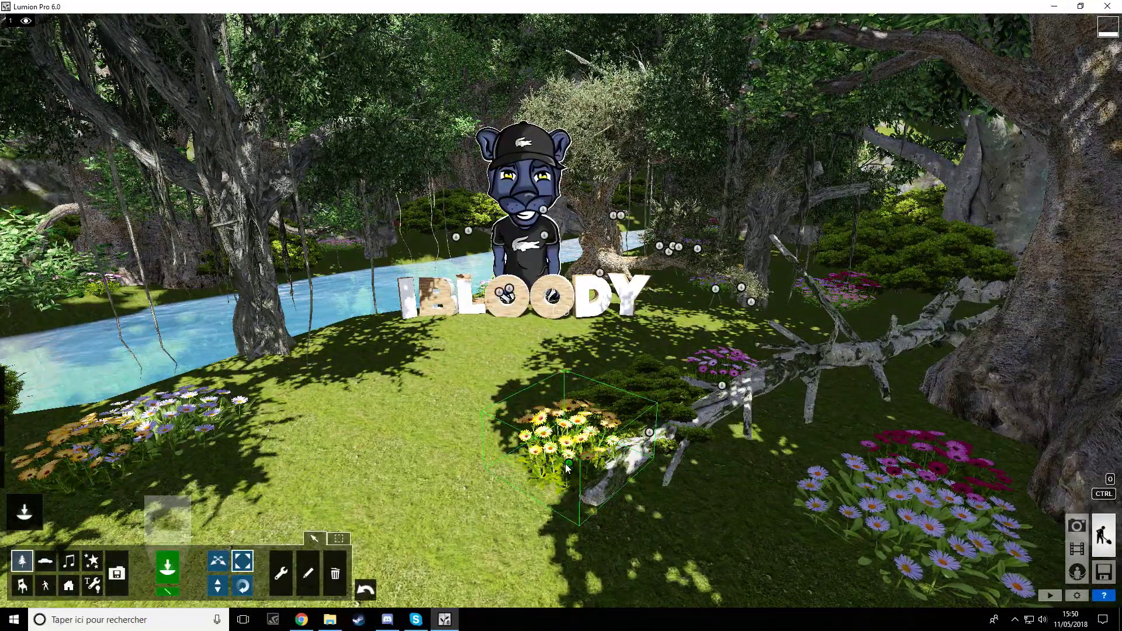
pyautogui.moveTo(565, 473); pyautogui.dragTo(560, 478)
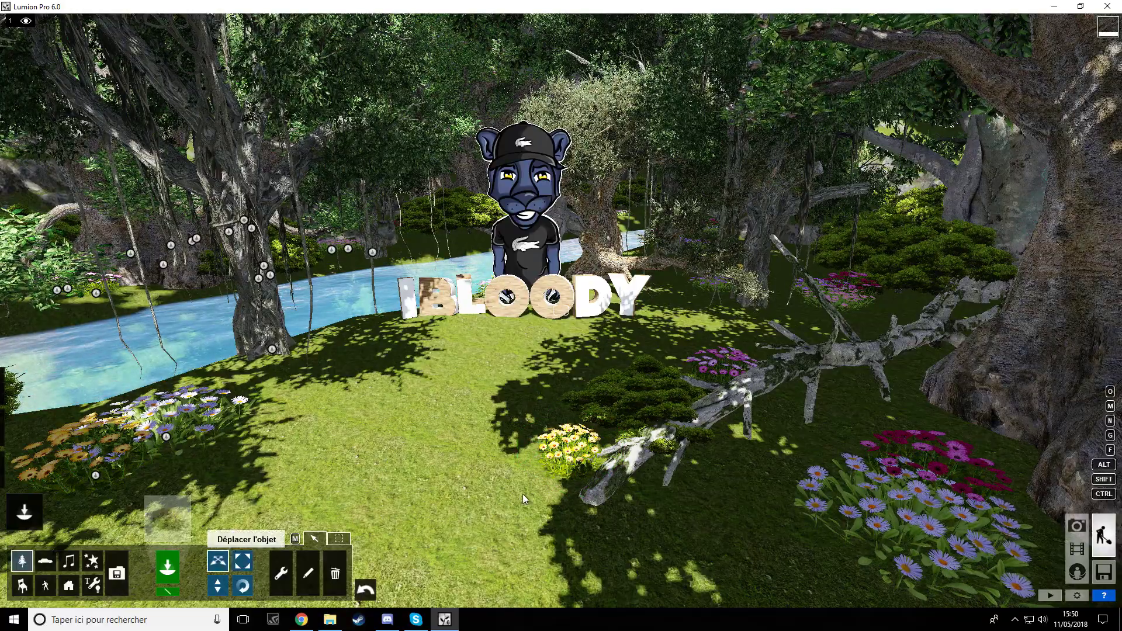
# Step: Reposition the orange daisies in front of the fallen branch's tip and adjust the low pine beside them
pyautogui.moveTo(613, 510); pyautogui.dragTo(603, 507)
pyautogui.press('d')
pyautogui.press('w')
pyautogui.click(246, 586)
pyautogui.moveTo(569, 447); pyautogui.dragTo(522, 441)
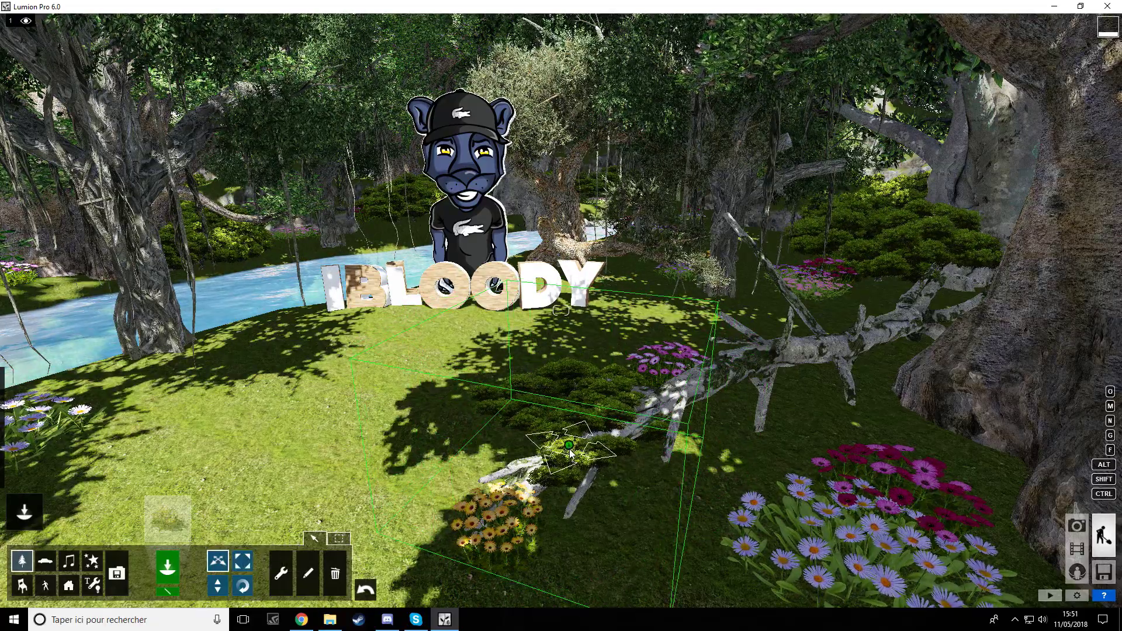
pyautogui.moveTo(570, 453); pyautogui.dragTo(571, 453)
pyautogui.press('s')
pyautogui.press('a')
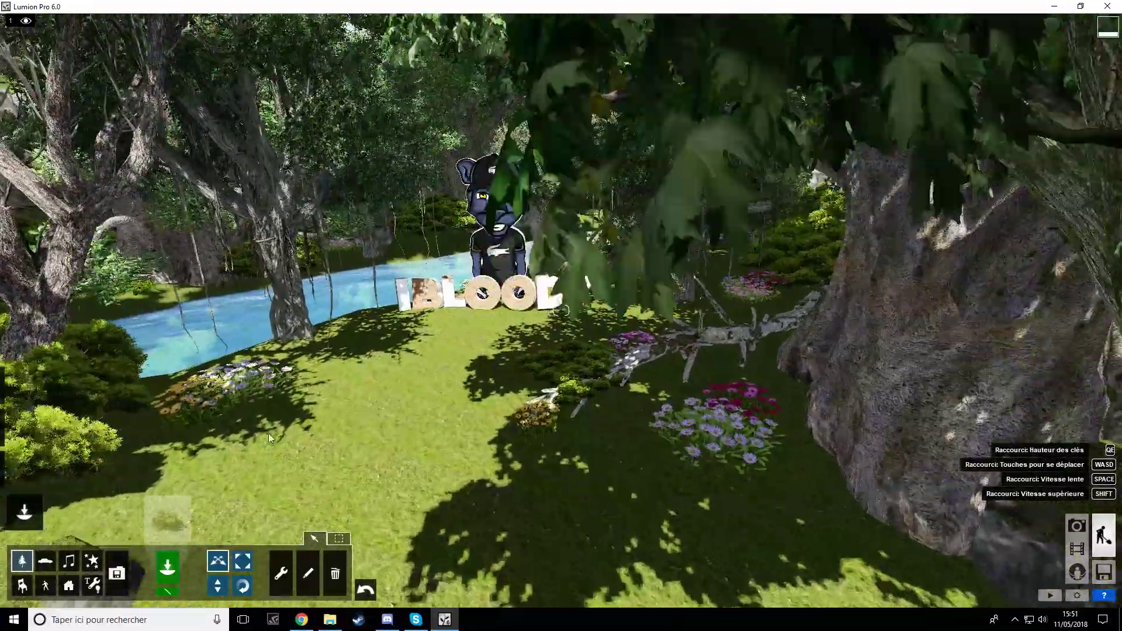
pyautogui.press('w')
# Step: Browse both pages of the rock library, pick a flat dark stone and place it beside the letter Y
pyautogui.click(168, 566)
pyautogui.click(166, 534)
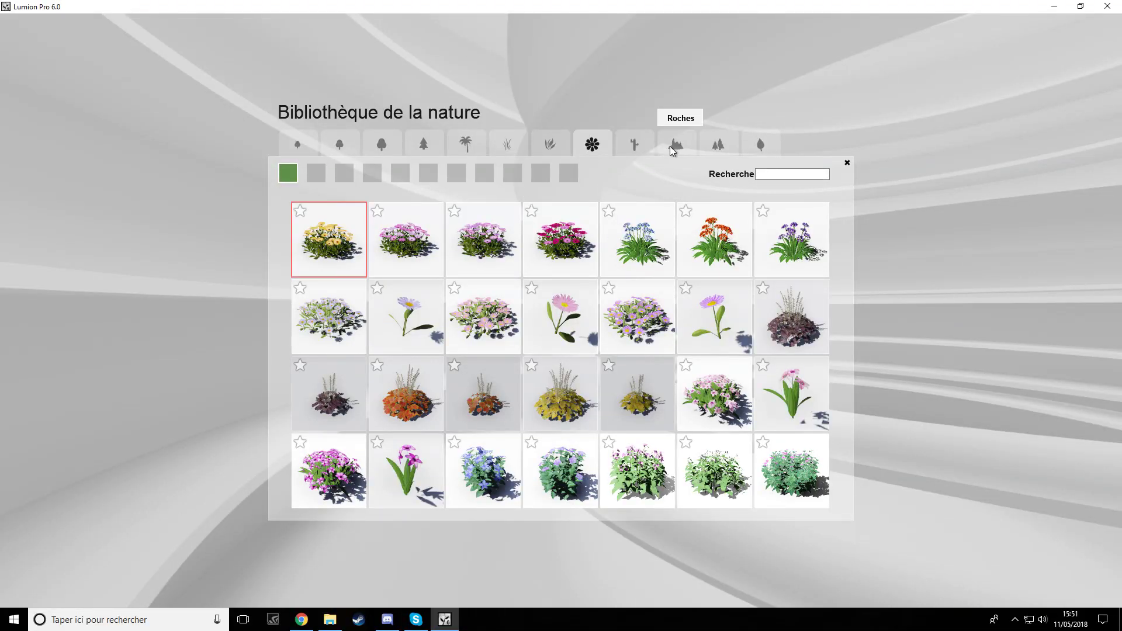
pyautogui.click(675, 146)
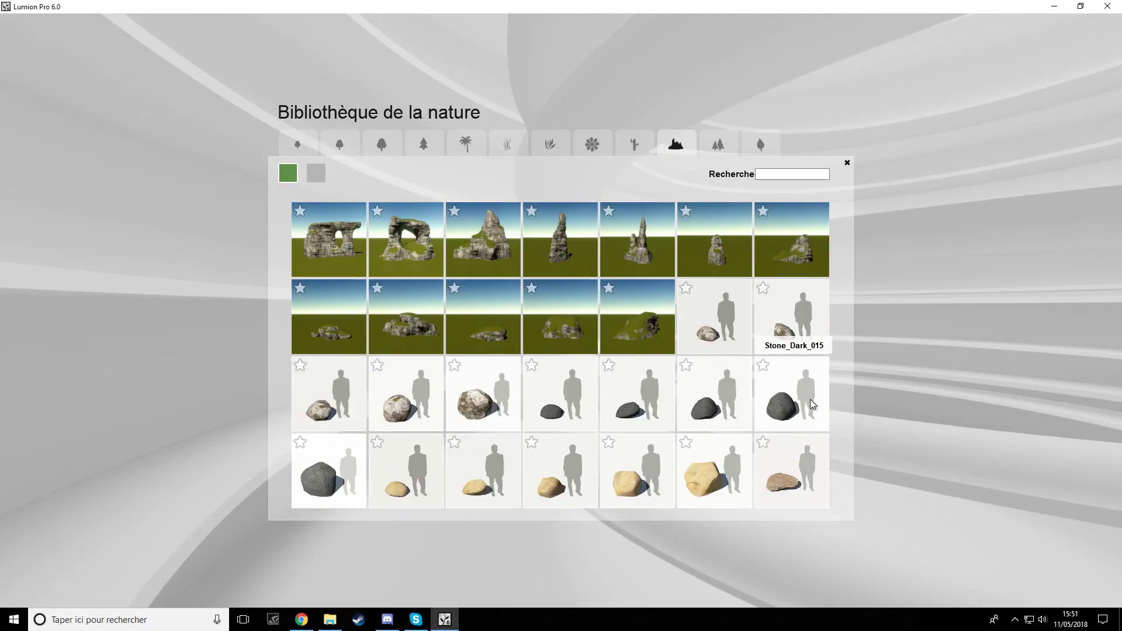
pyautogui.click(318, 177)
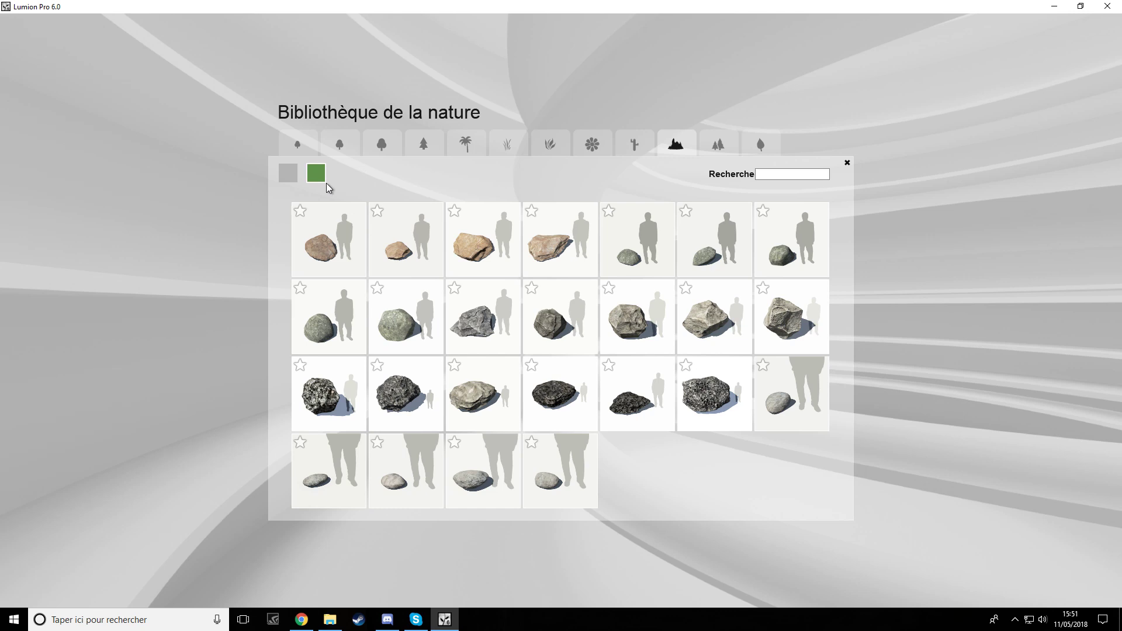
pyautogui.click(288, 173)
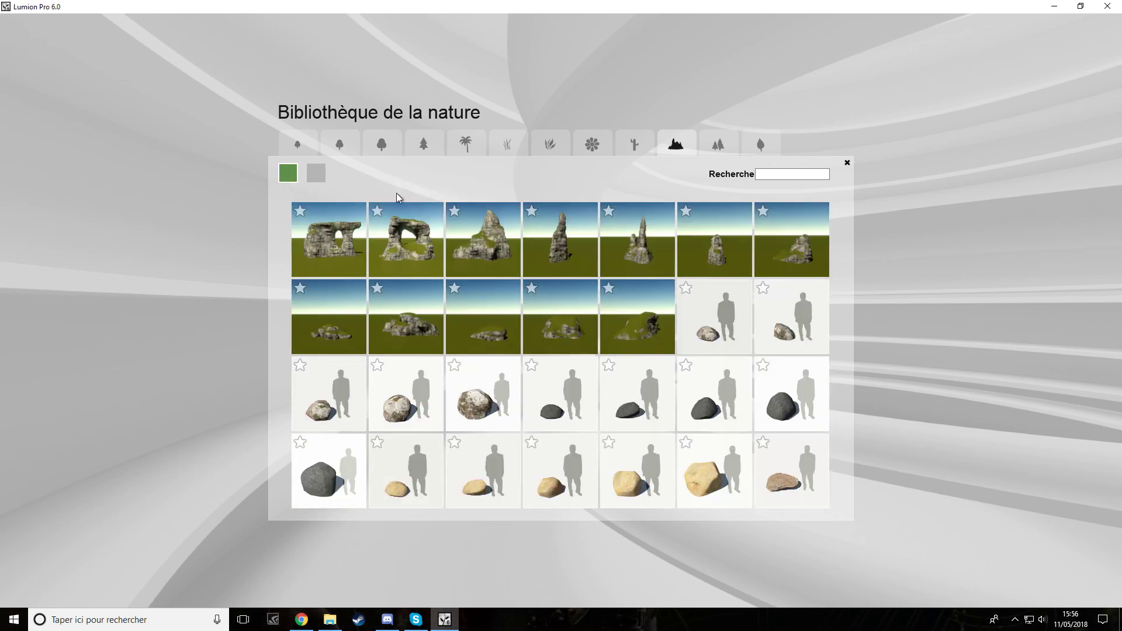
pyautogui.click(651, 403)
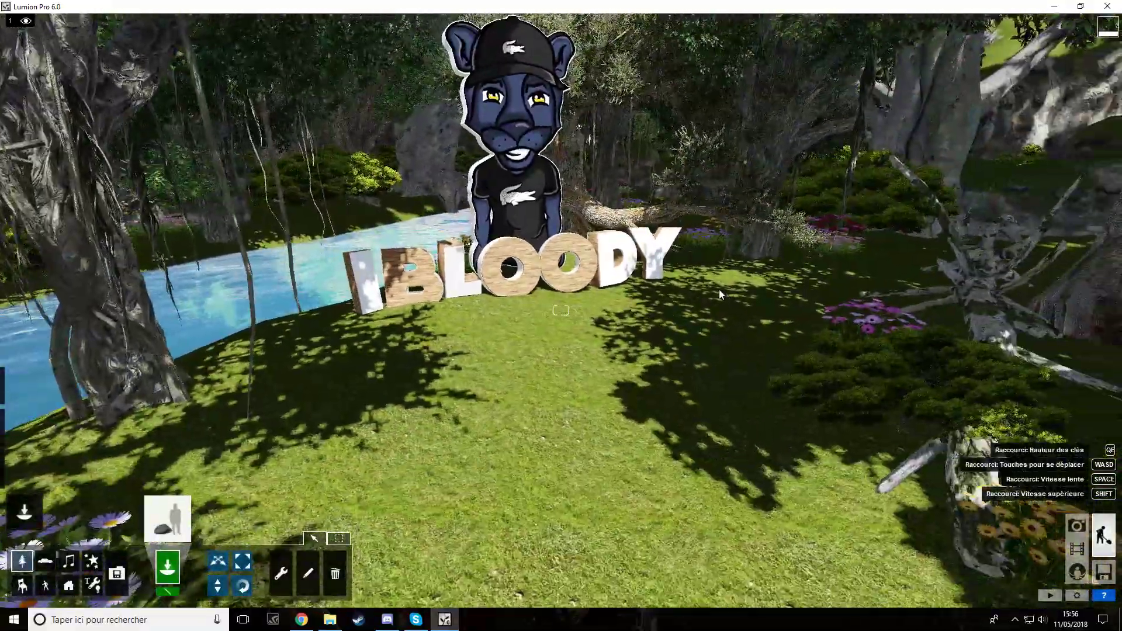
pyautogui.moveTo(719, 290); pyautogui.dragTo(726, 289, button='right')
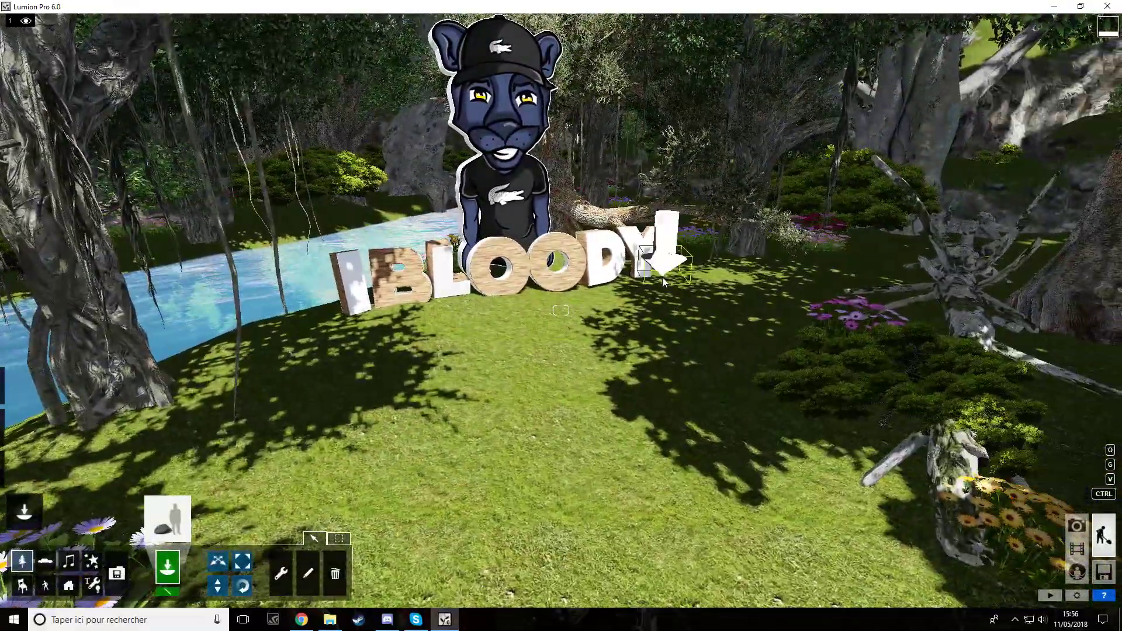
pyautogui.click(660, 272)
# Step: Resize and rotate the dark stone so it sits tucked behind the letter Y
pyautogui.scroll(4, 660, 273)
pyautogui.moveTo(660, 273); pyautogui.dragTo(692, 270, button='right')
pyautogui.click(244, 565)
pyautogui.click(246, 564)
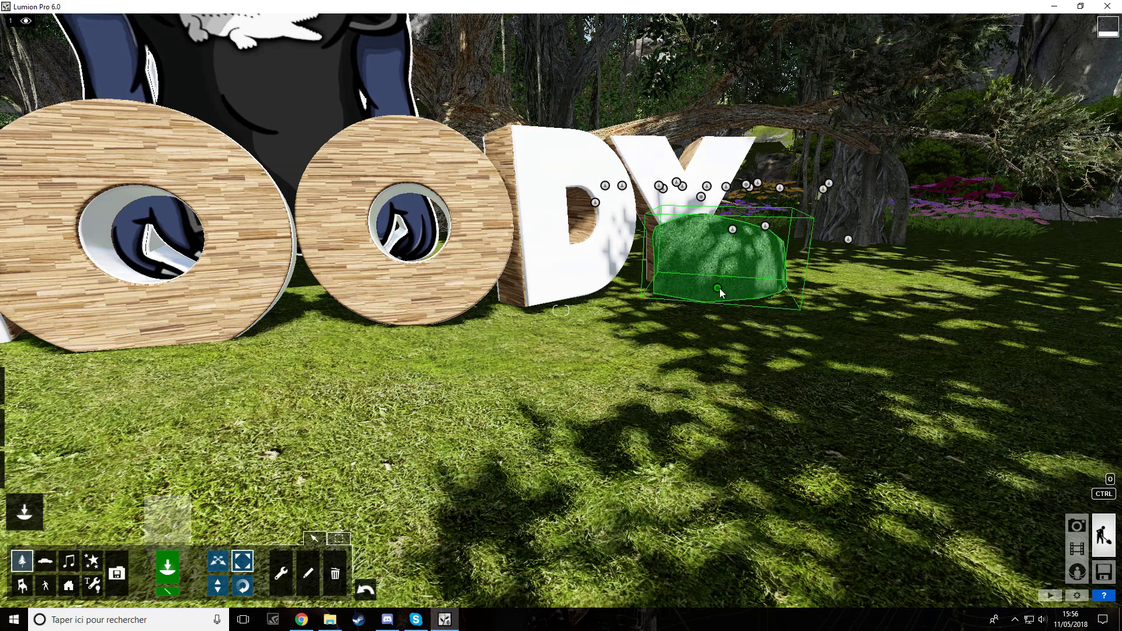
pyautogui.moveTo(720, 289); pyautogui.dragTo(671, 320)
pyautogui.click(251, 595)
pyautogui.moveTo(719, 287); pyautogui.dragTo(732, 270)
pyautogui.click(219, 562)
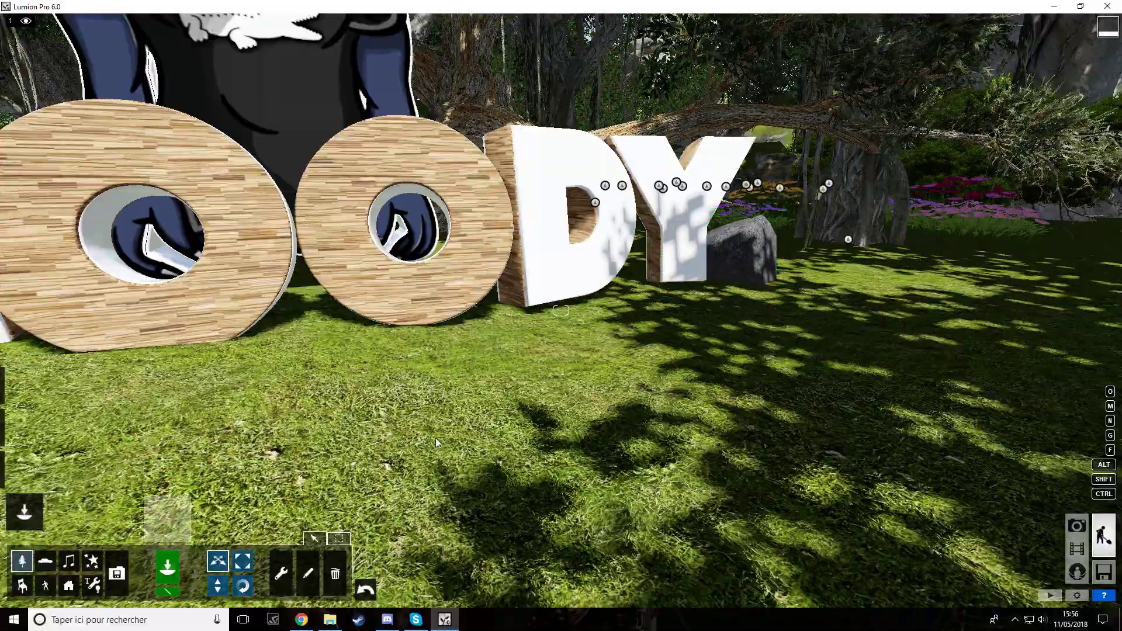
# Step: Place another flat dark stone against the vine-covered trunk near the lettering and add a Stone_Dark_012 beside it
pyautogui.click(167, 566)
pyautogui.press('s')
pyautogui.moveTo(539, 445); pyautogui.dragTo(450, 425, button='right')
pyautogui.press('w')
pyautogui.press('s')
pyautogui.press('w')
pyautogui.press('s')
pyautogui.click(450, 425)
pyautogui.click(167, 520)
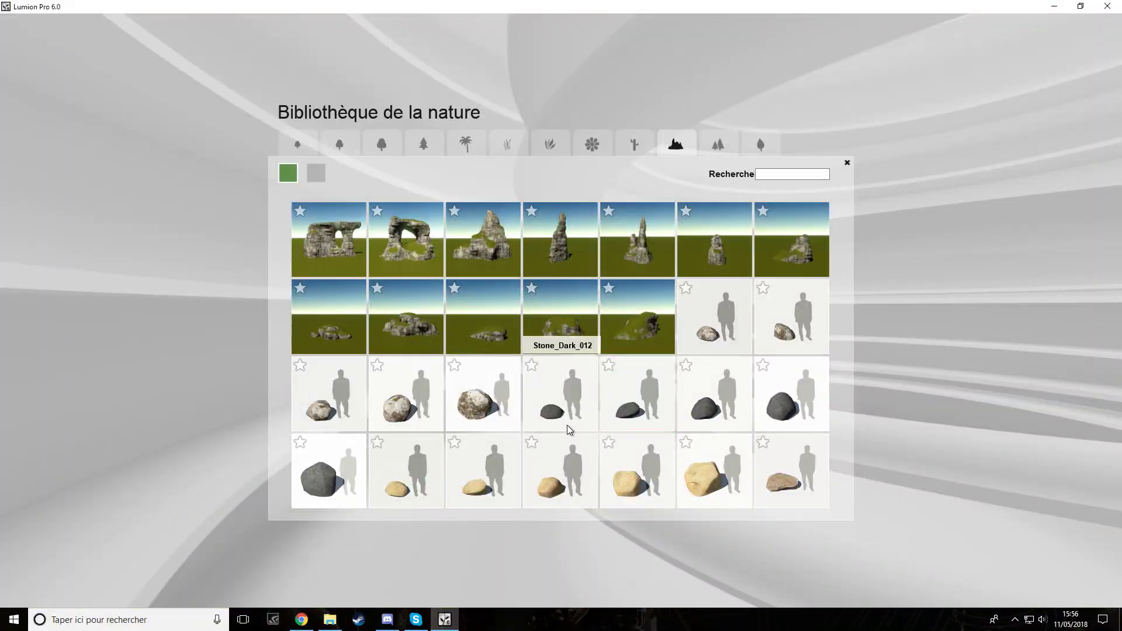
pyautogui.click(567, 425)
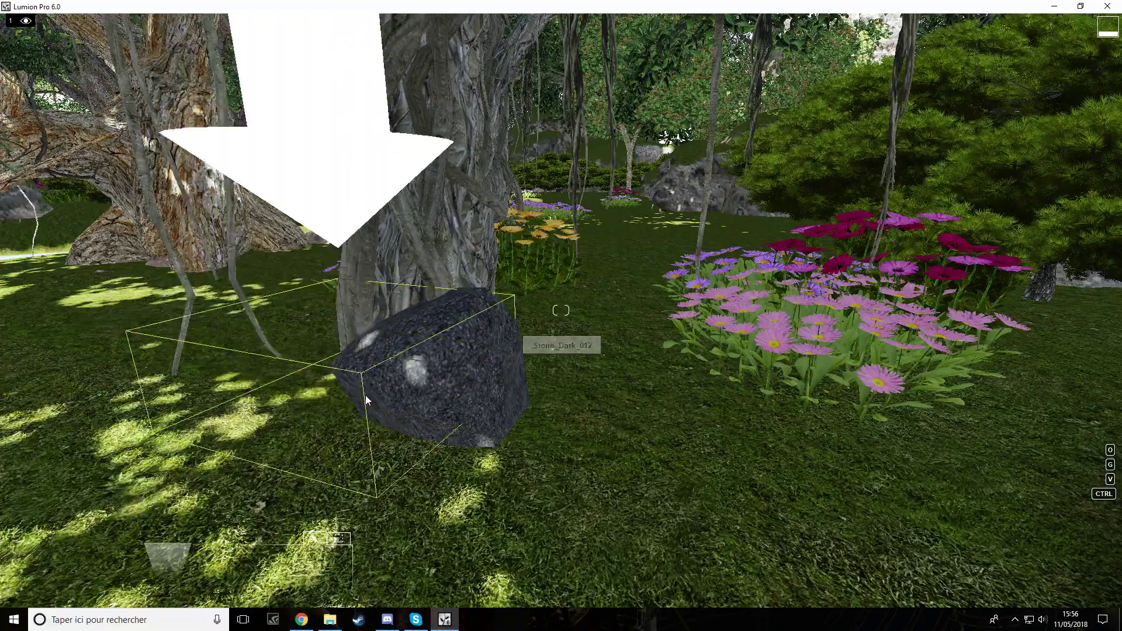
pyautogui.click(332, 397)
# Step: Place a Stone_Dark_012 at the foot of the streamside tree, plus a Stone_Dark_015 on the trunk's other side
pyautogui.press('s')
pyautogui.moveTo(304, 443); pyautogui.dragTo(211, 439, button='right')
pyautogui.press('s')
pyautogui.moveTo(351, 439); pyautogui.dragTo(315, 439, button='right')
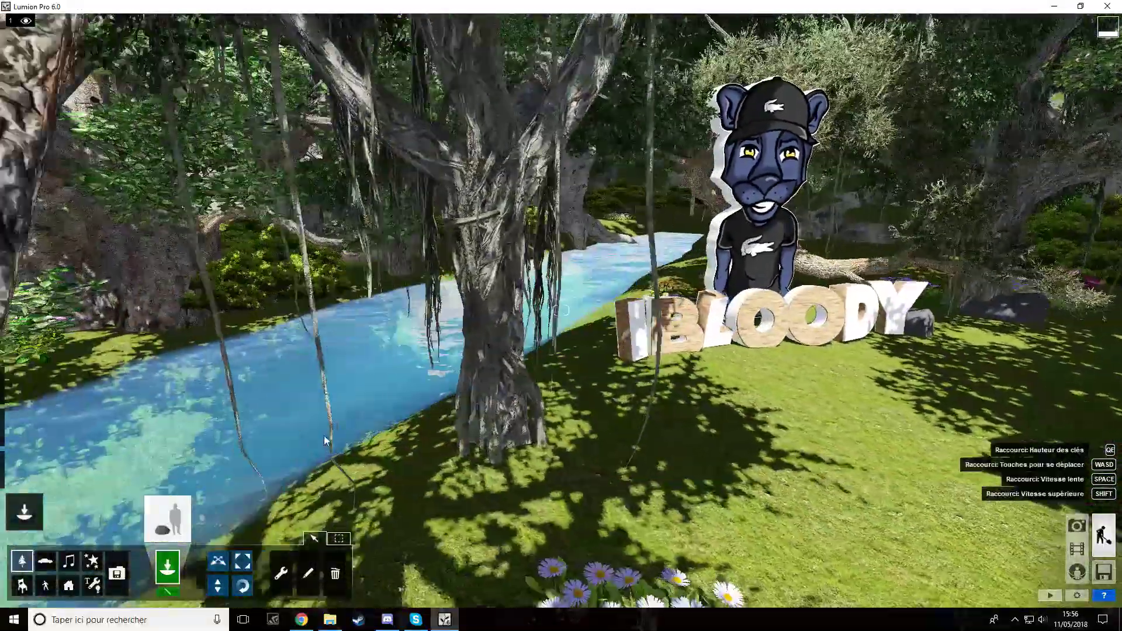
pyautogui.click(556, 447)
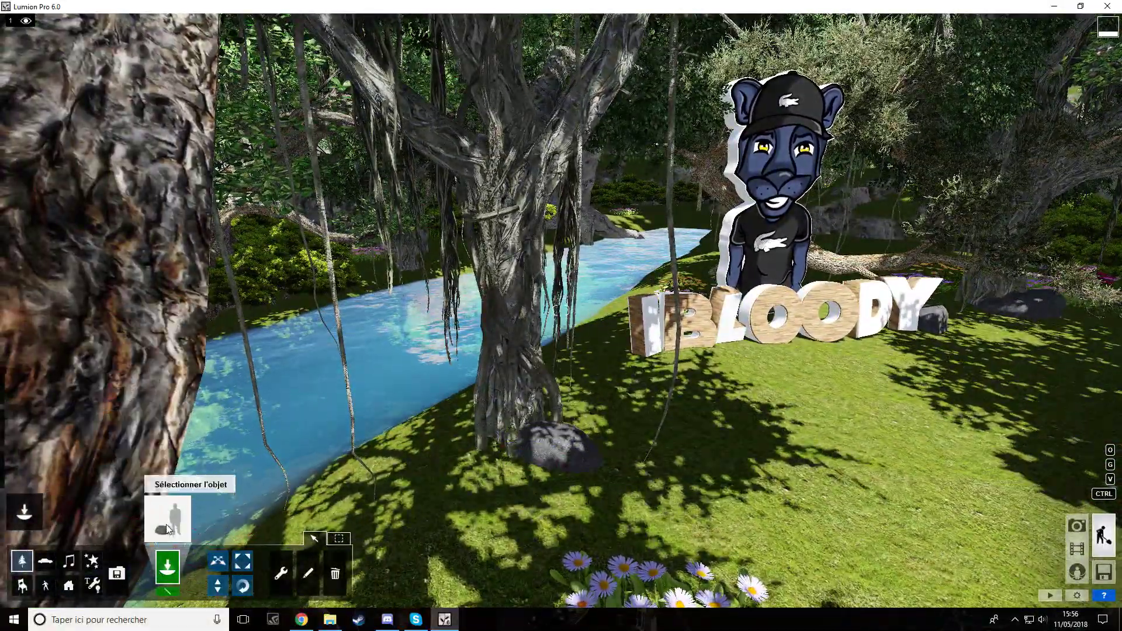
pyautogui.click(167, 519)
pyautogui.click(769, 400)
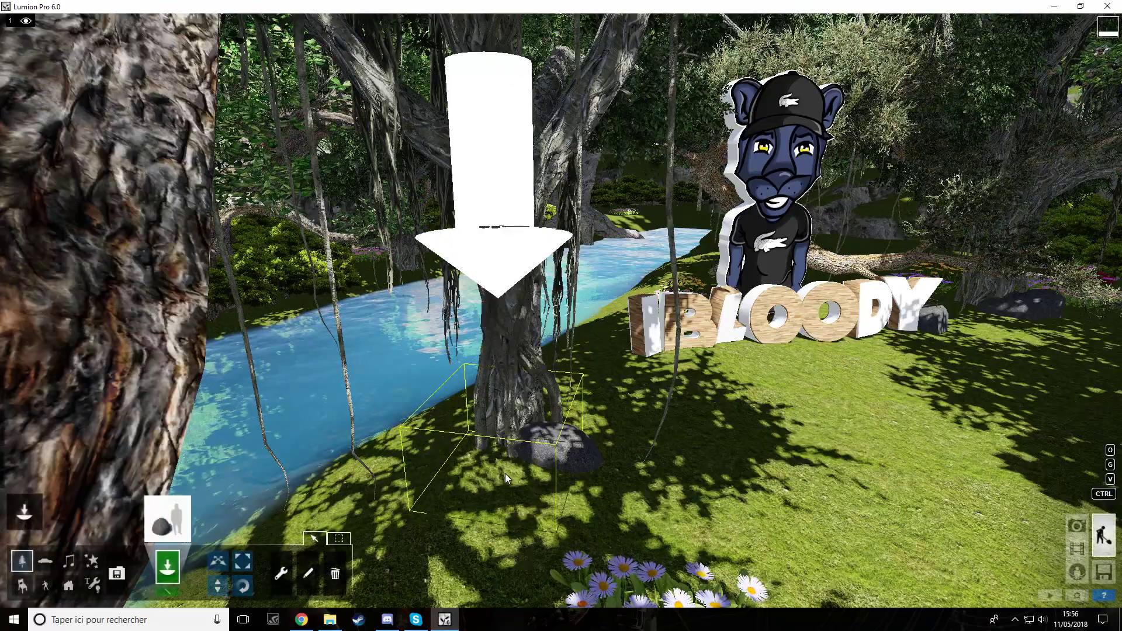
pyautogui.click(505, 473)
# Step: Lower the Stone_Dark_015 into the ground at the streamside trunk and rotate it
pyautogui.press('d')
pyautogui.moveTo(505, 473); pyautogui.dragTo(467, 474, button='right')
pyautogui.press('d')
pyautogui.click(218, 586)
pyautogui.moveTo(445, 462); pyautogui.dragTo(445, 473)
pyautogui.click(243, 586)
pyautogui.moveTo(510, 445); pyautogui.dragTo(533, 447)
# Step: Place a Stone_Dark_015 on the open lawn in front of the lettering and scale it down
pyautogui.press('s')
pyautogui.moveTo(533, 447); pyautogui.dragTo(529, 442, button='right')
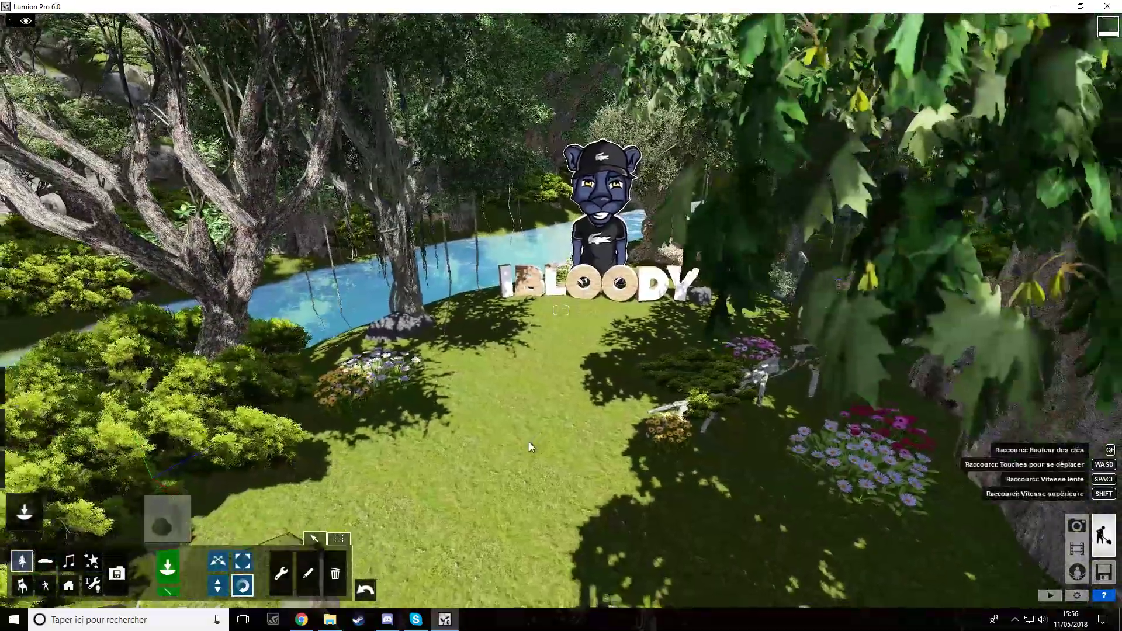
pyautogui.press('w')
pyautogui.click(176, 565)
pyautogui.click(504, 424)
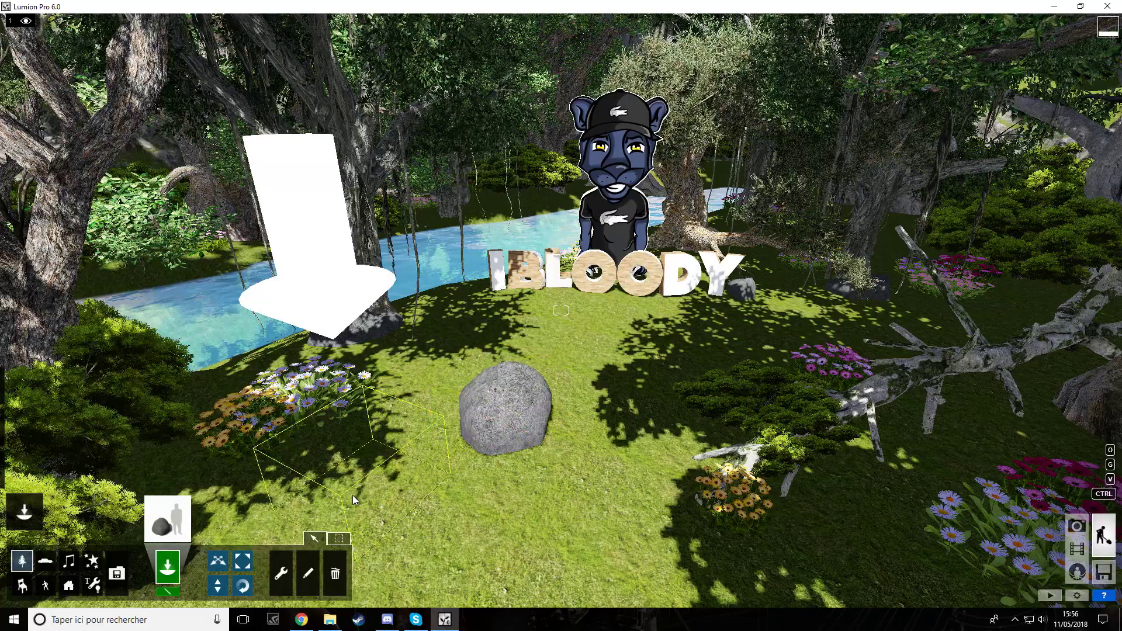
pyautogui.click(242, 561)
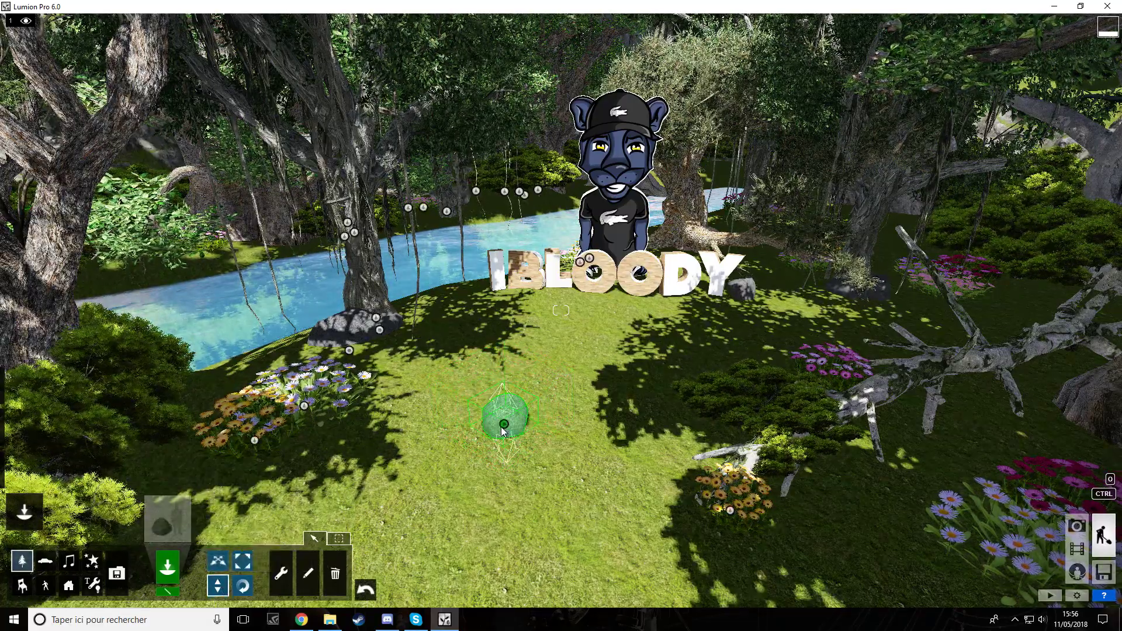
pyautogui.moveTo(499, 433); pyautogui.dragTo(502, 431)
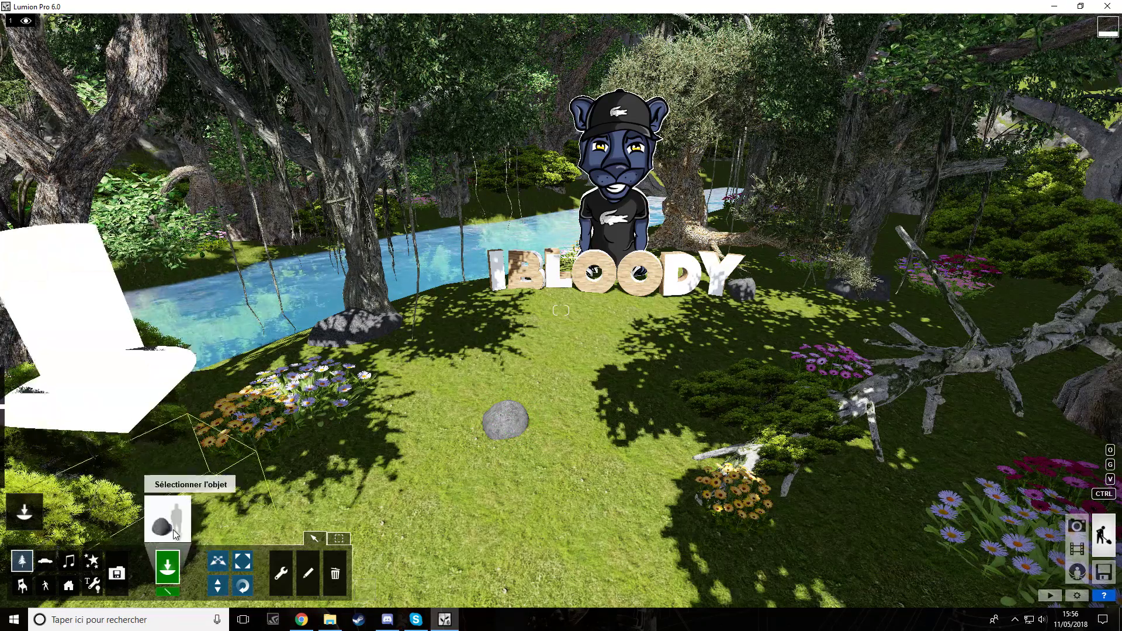
# Step: Place a Stone_Dark_012 against the round stone on the lawn and rotate it
pyautogui.click(168, 520)
pyautogui.click(586, 419)
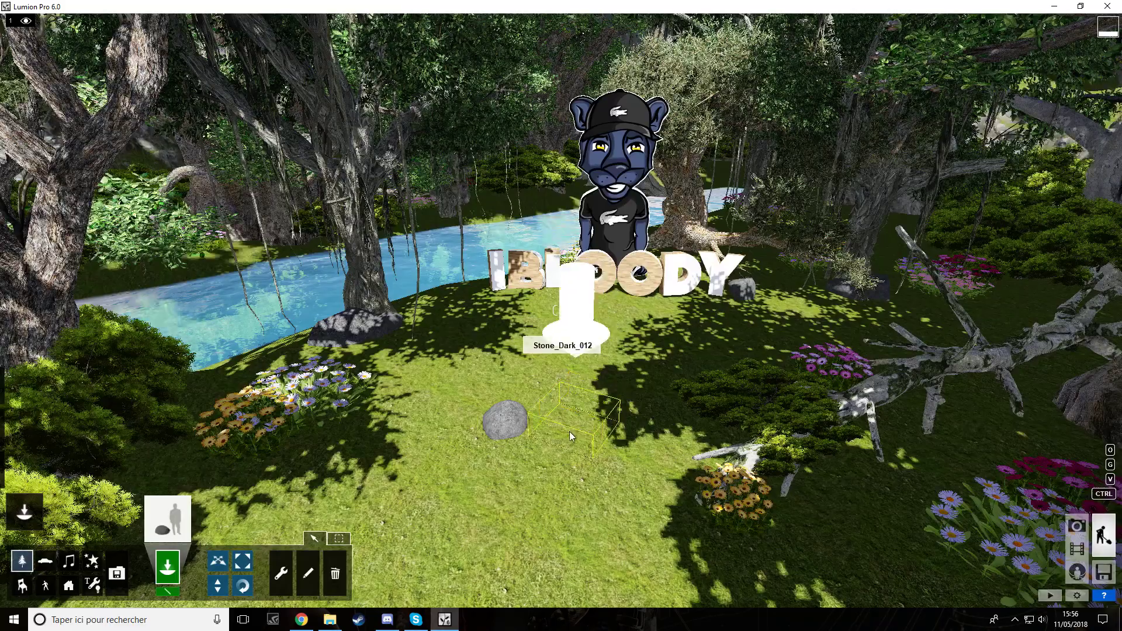
pyautogui.click(242, 585)
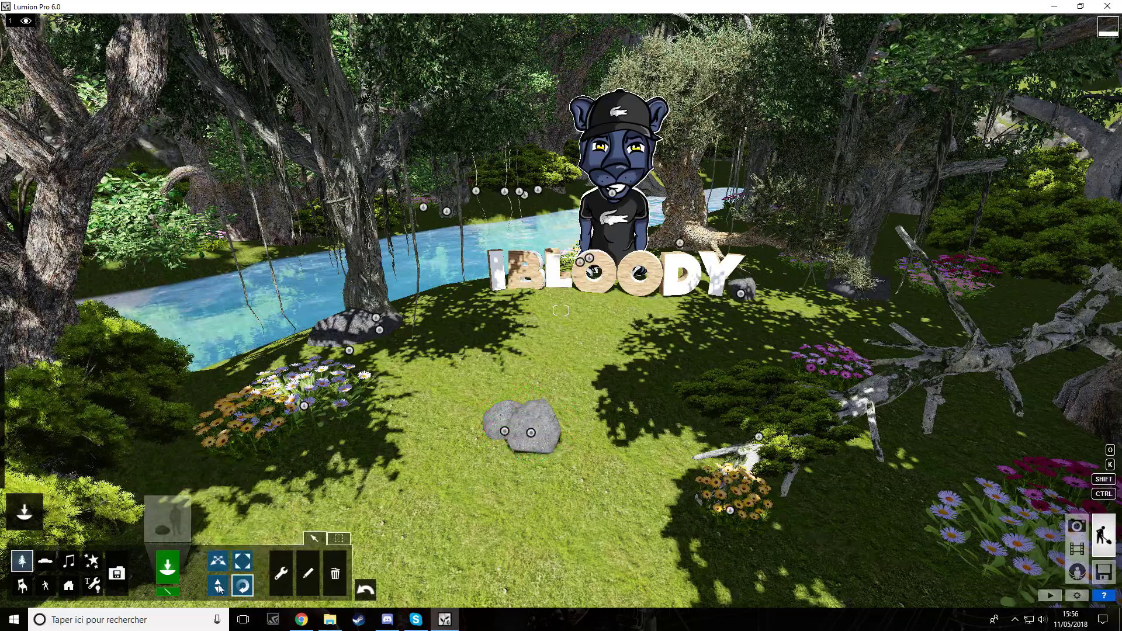
pyautogui.moveTo(533, 437); pyautogui.dragTo(533, 451)
# Step: Pick Blue_Fescue from the grass library and place a tuft between the daisies and the massive trunk
pyautogui.moveTo(529, 456); pyautogui.dragTo(543, 438, button='right')
pyautogui.press('s')
pyautogui.press('w')
pyautogui.press('s')
pyautogui.press('w')
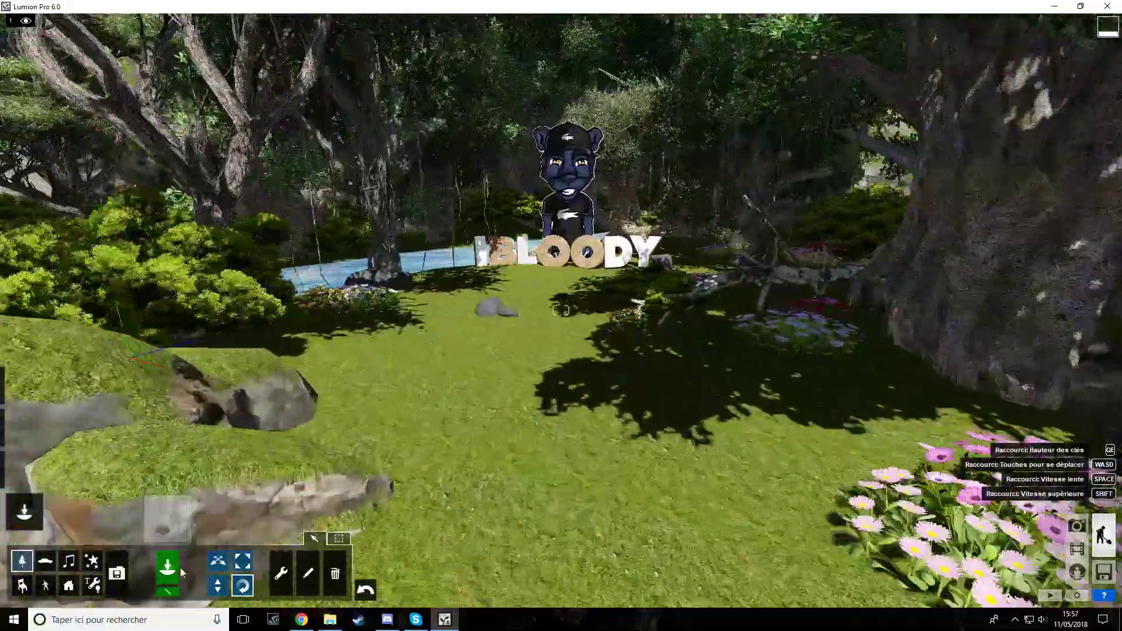
pyautogui.click(146, 517)
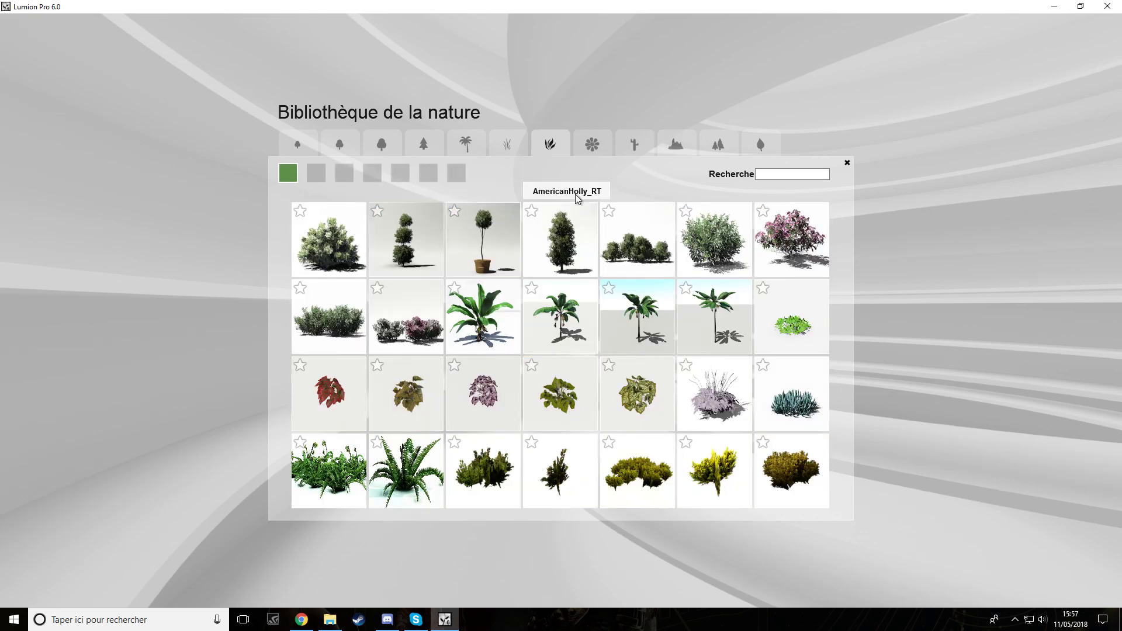
pyautogui.click(514, 147)
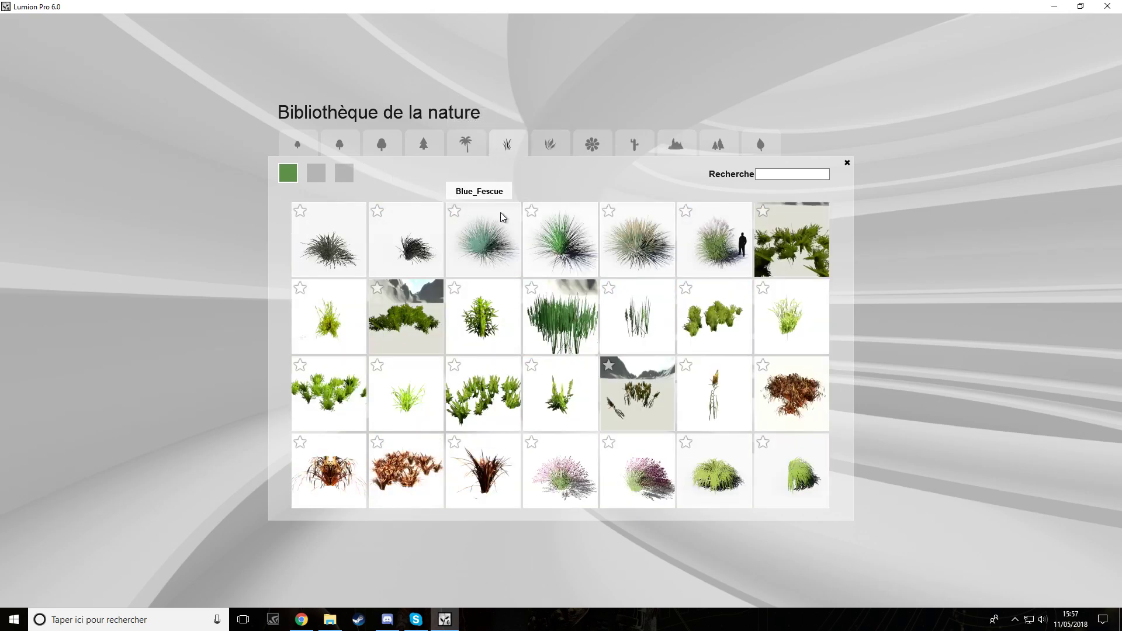
pyautogui.click(485, 243)
pyautogui.press('w')
pyautogui.moveTo(381, 319); pyautogui.dragTo(576, 366, button='right')
pyautogui.click(577, 372)
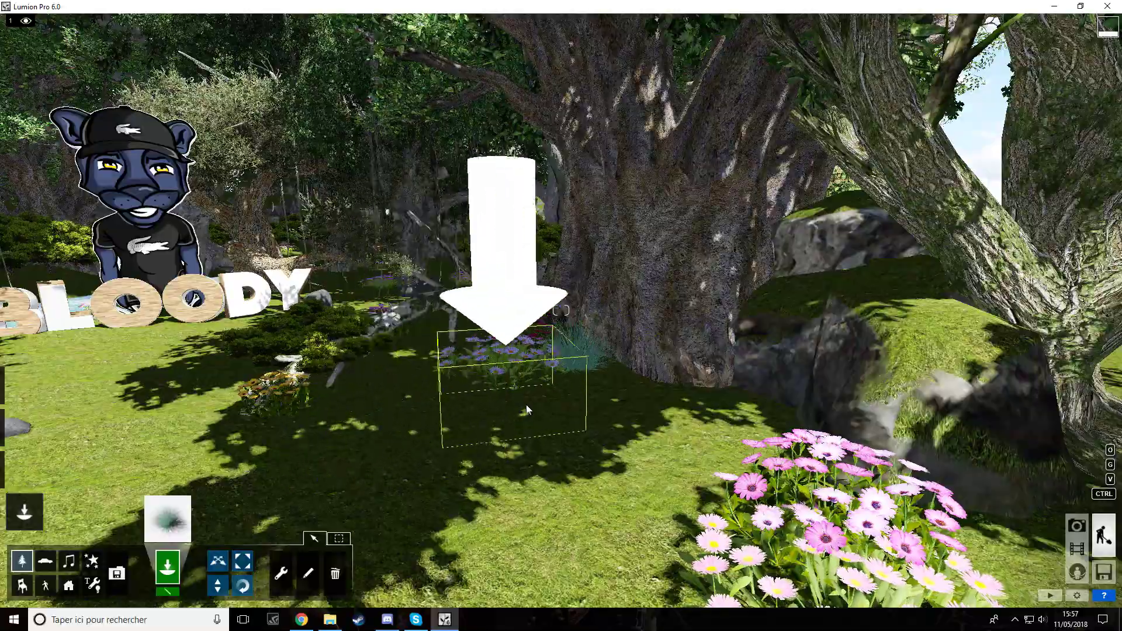
# Step: Add more Blue_Fescue tufts, starting beside the mossy rocks at the edge of the lawn
pyautogui.moveTo(536, 349); pyautogui.dragTo(464, 463, button='right')
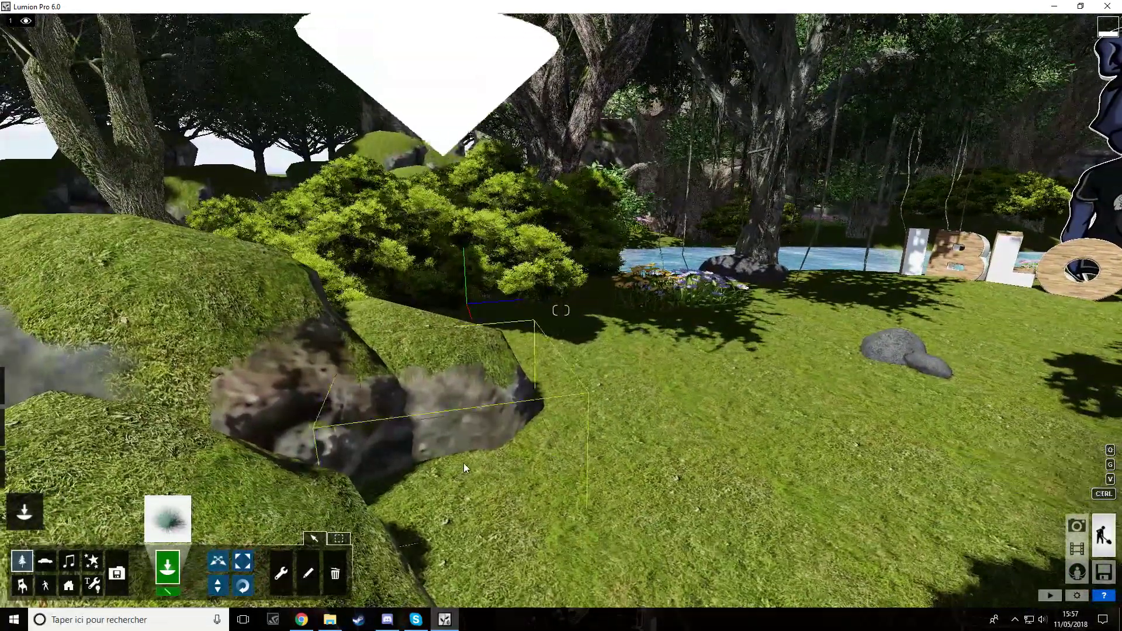
pyautogui.click(440, 539)
pyautogui.press('w')
pyautogui.moveTo(474, 531); pyautogui.dragTo(634, 420, button='right')
pyautogui.click(538, 350)
# Step: Place Blue_Fescue tufts around the base of the leaning tree behind the mascot
pyautogui.moveTo(535, 351); pyautogui.dragTo(661, 348, button='right')
pyautogui.press('s')
pyautogui.press('d')
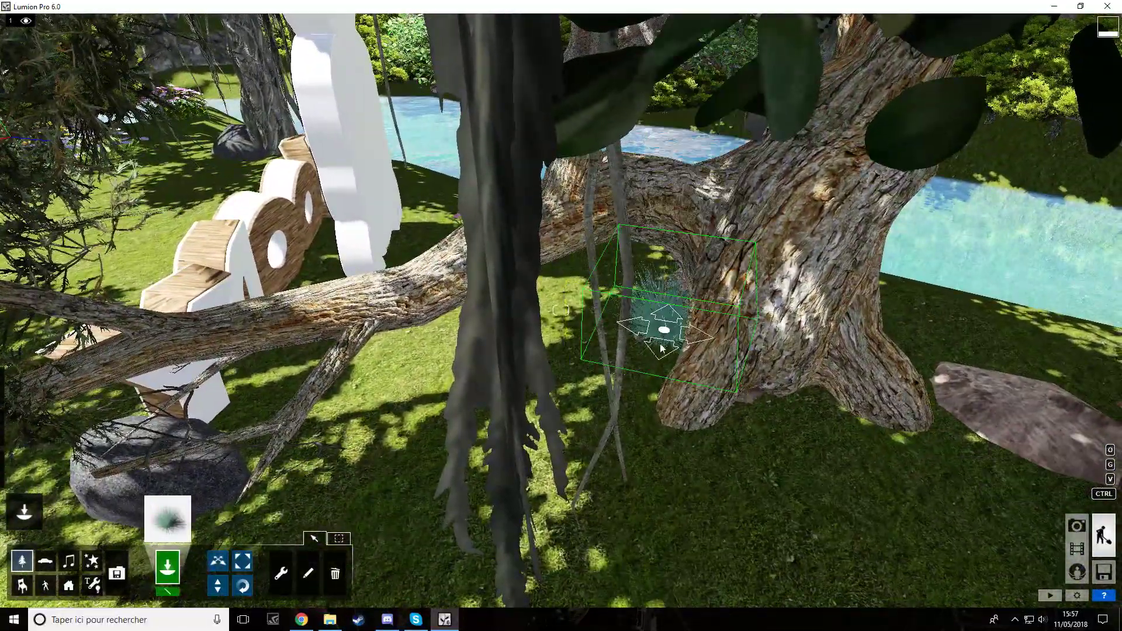
pyautogui.click(646, 378)
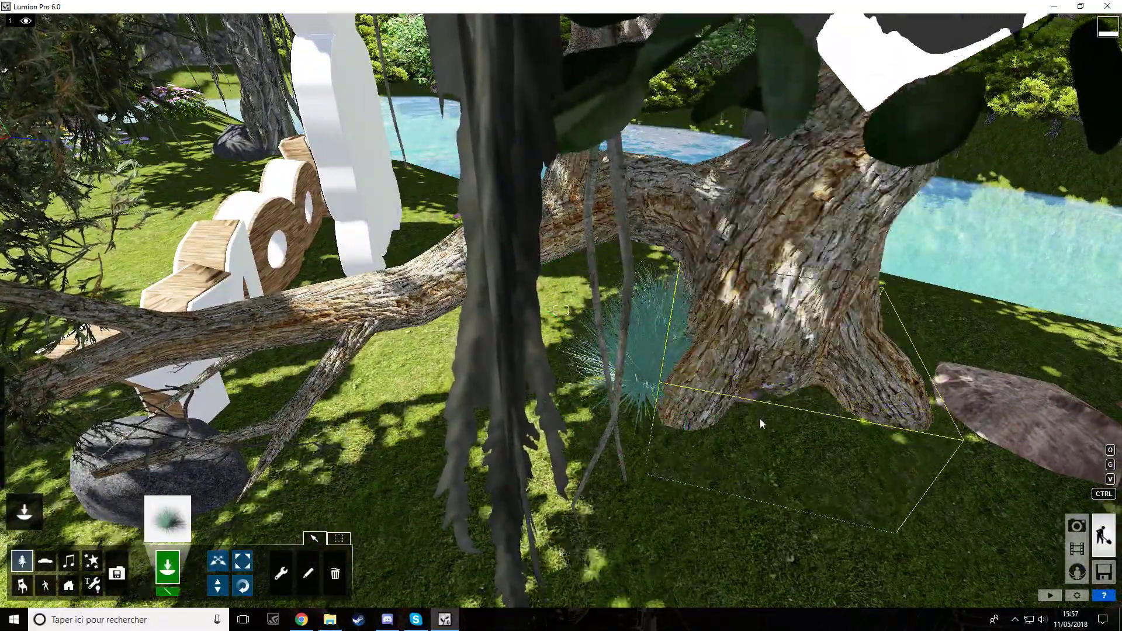
pyautogui.click(751, 417)
# Step: Place a Blue_Fescue tuft against the dark rocks beyond the leaning tree's low branch and scale it down
pyautogui.moveTo(750, 418); pyautogui.dragTo(590, 430, button='right')
pyautogui.press('a')
pyautogui.press('w')
pyautogui.moveTo(690, 462); pyautogui.dragTo(684, 375, button='right')
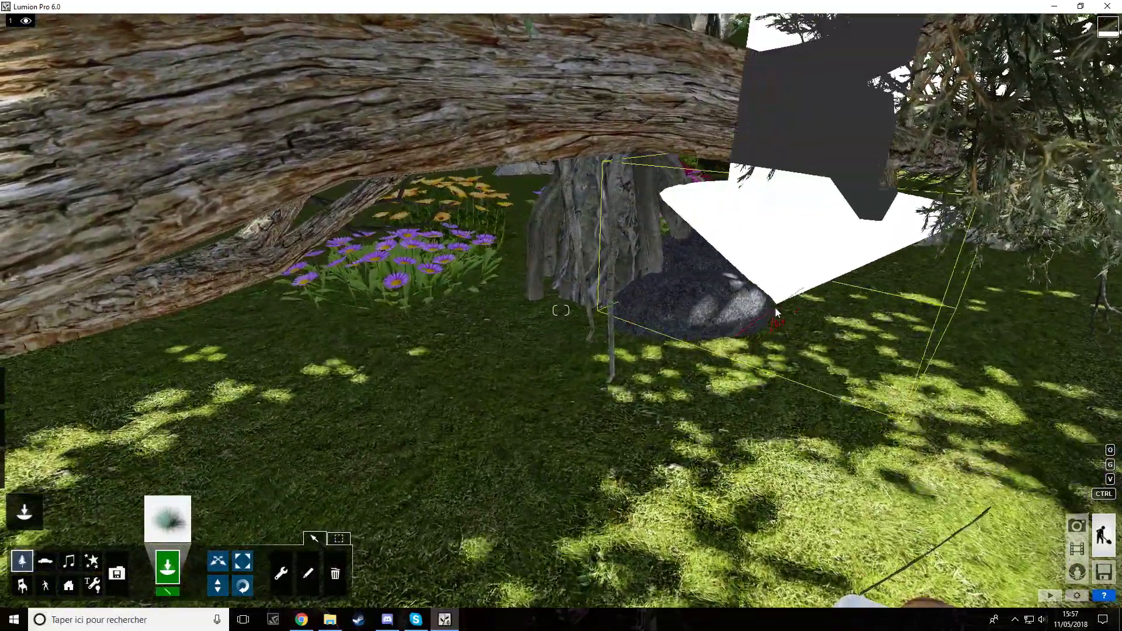
pyautogui.click(773, 310)
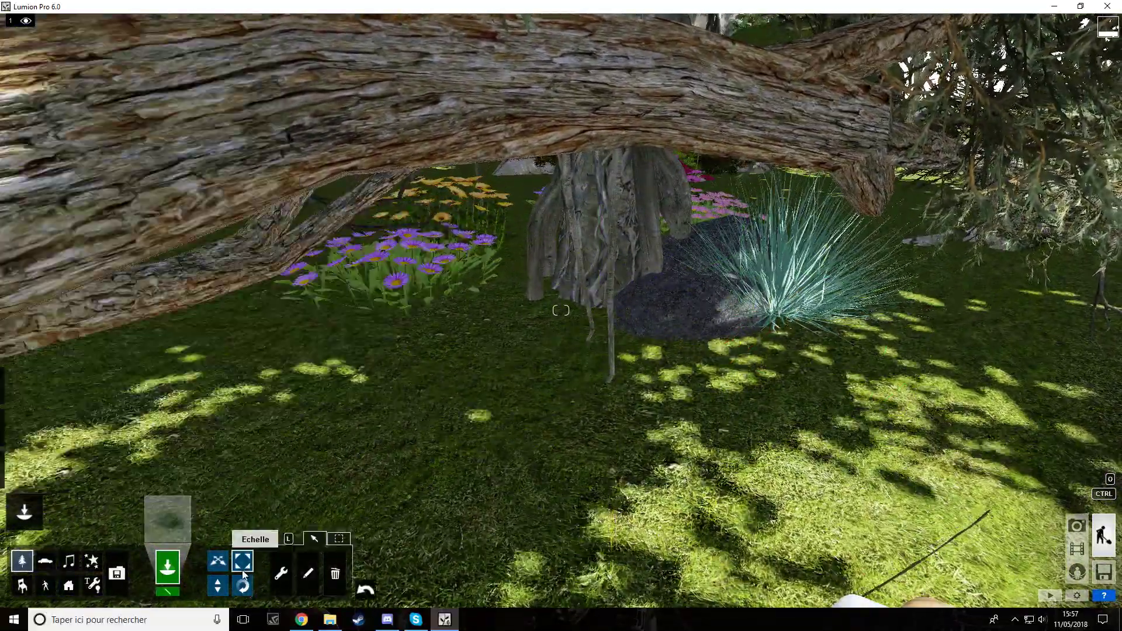
pyautogui.click(243, 561)
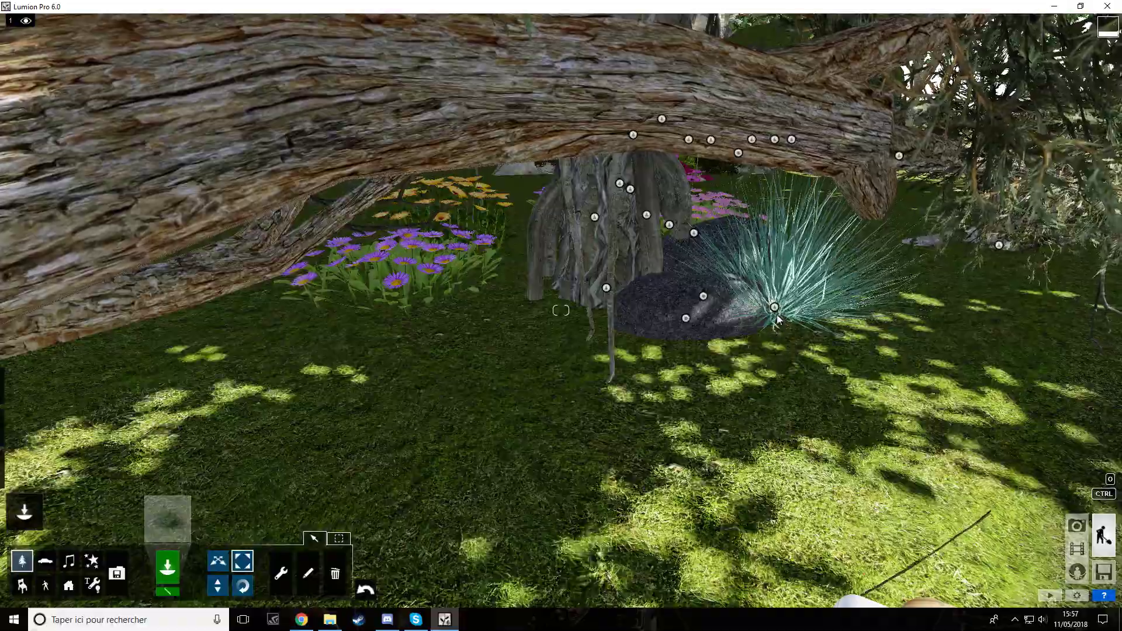
# Step: Move the new Blue_Fescue tuft along the foot of the dark rocks beside the hanging roots
pyautogui.press('s')
pyautogui.moveTo(450, 450); pyautogui.dragTo(476, 420, button='right')
pyautogui.press('w')
pyautogui.click(218, 561)
pyautogui.press('s')
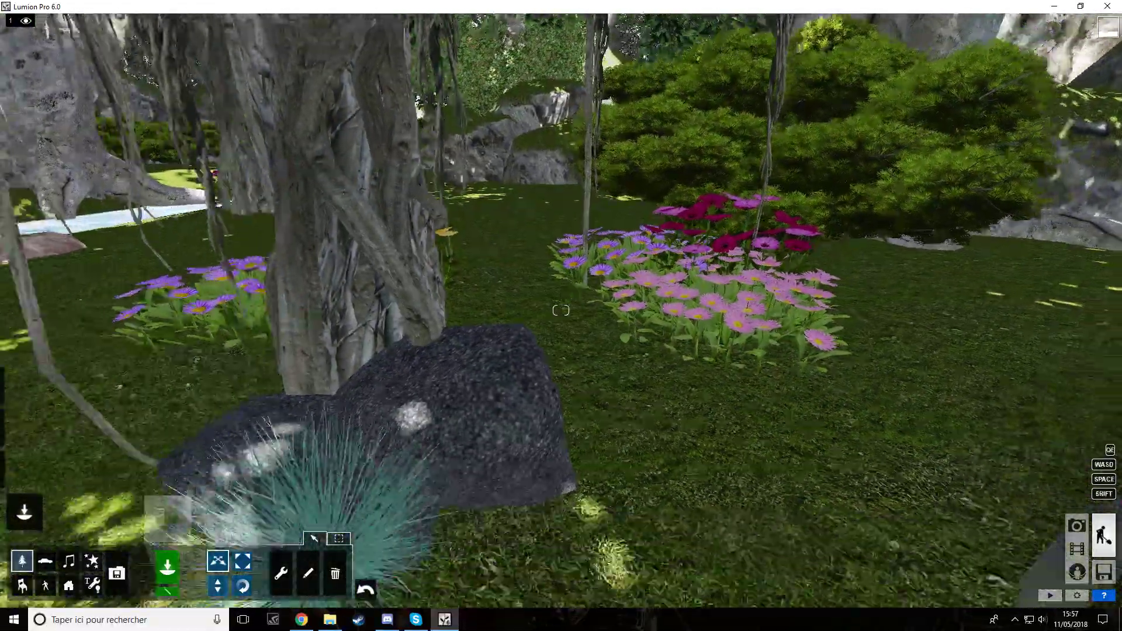
pyautogui.moveTo(488, 362); pyautogui.dragTo(483, 390, button='right')
pyautogui.moveTo(435, 363); pyautogui.dragTo(531, 380)
# Step: Examine the whole clearing from far and near, checking the planting around the mascot and lettering
pyautogui.press('s')
pyautogui.moveTo(530, 381); pyautogui.dragTo(508, 385, button='right')
pyautogui.press('w')
pyautogui.press('s')
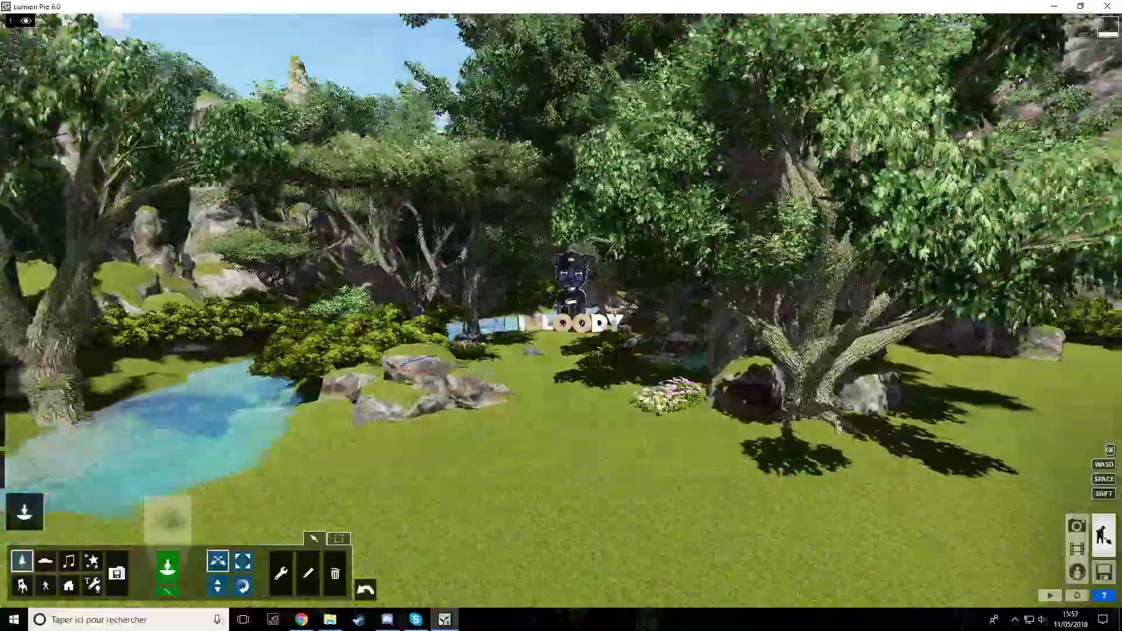
pyautogui.press('w')
pyautogui.press('s')
pyautogui.press('s')
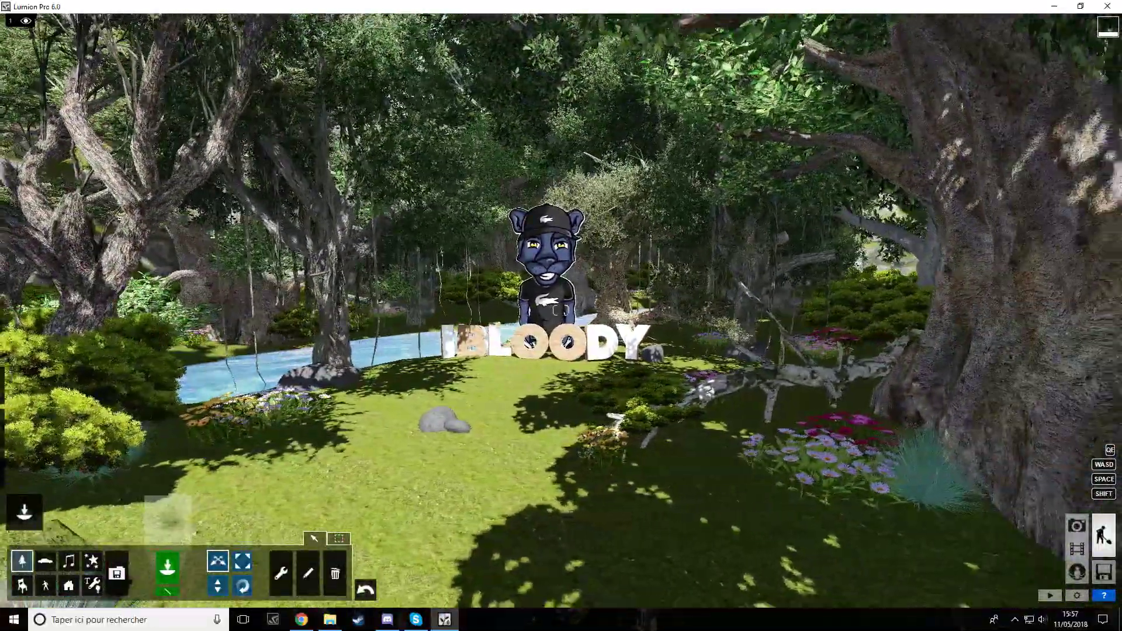
pyautogui.press('w')
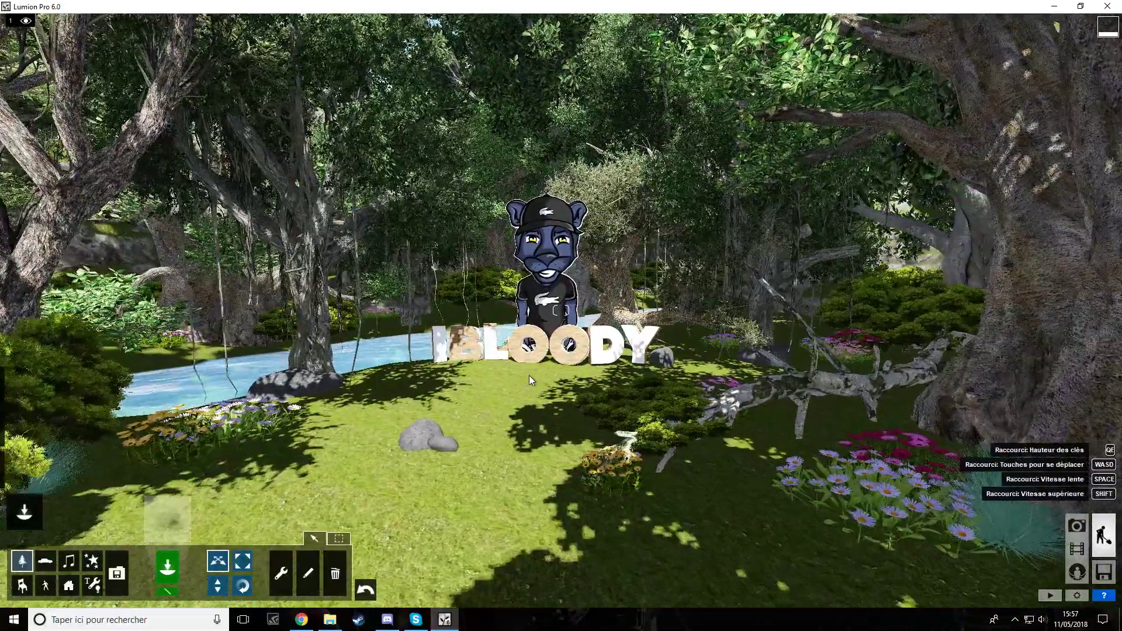
pyautogui.press('s')
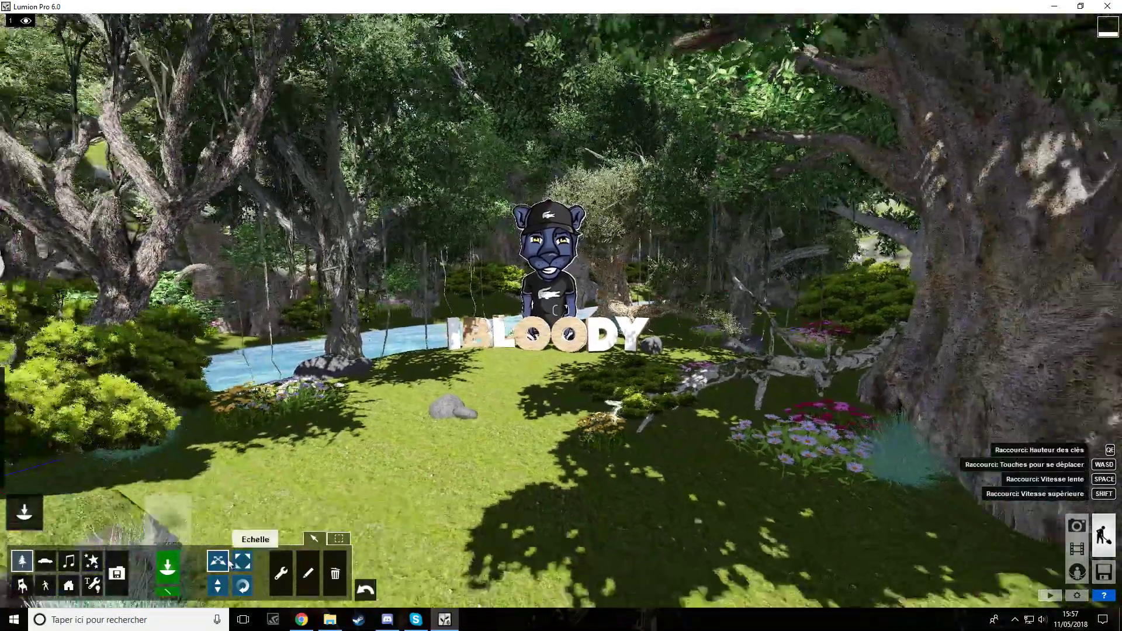
# Step: Pick the low, spreading bright-green pine from the conifer library and place it in front of the mossy rocks at the lawn's near edge
pyautogui.click(173, 571)
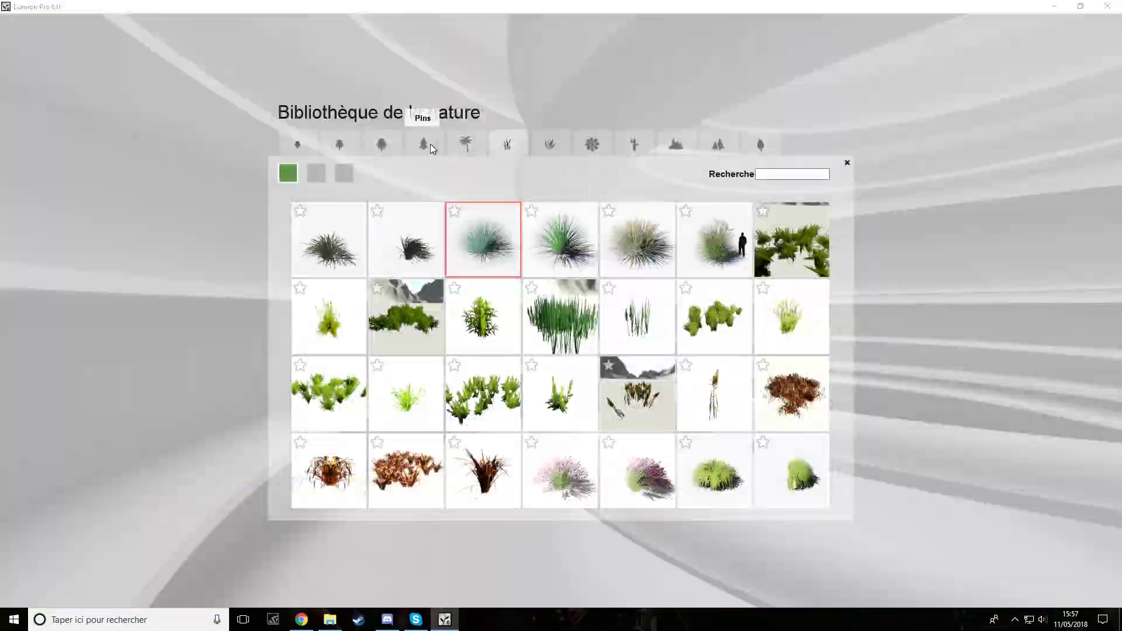
pyautogui.click(424, 145)
pyautogui.click(343, 173)
pyautogui.click(316, 173)
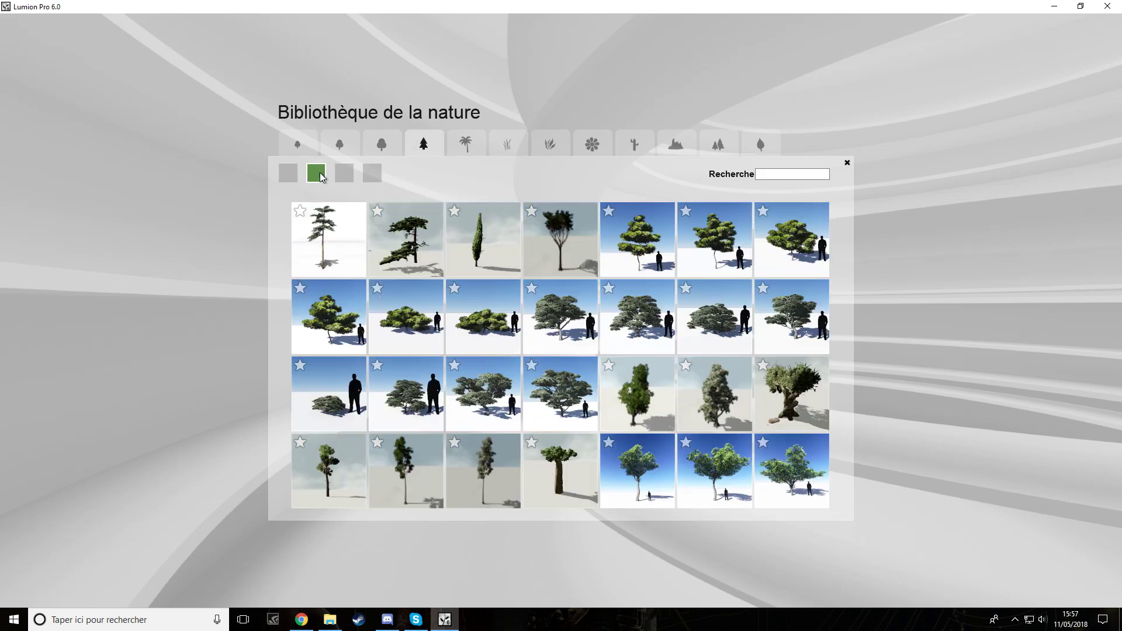
pyautogui.click(443, 323)
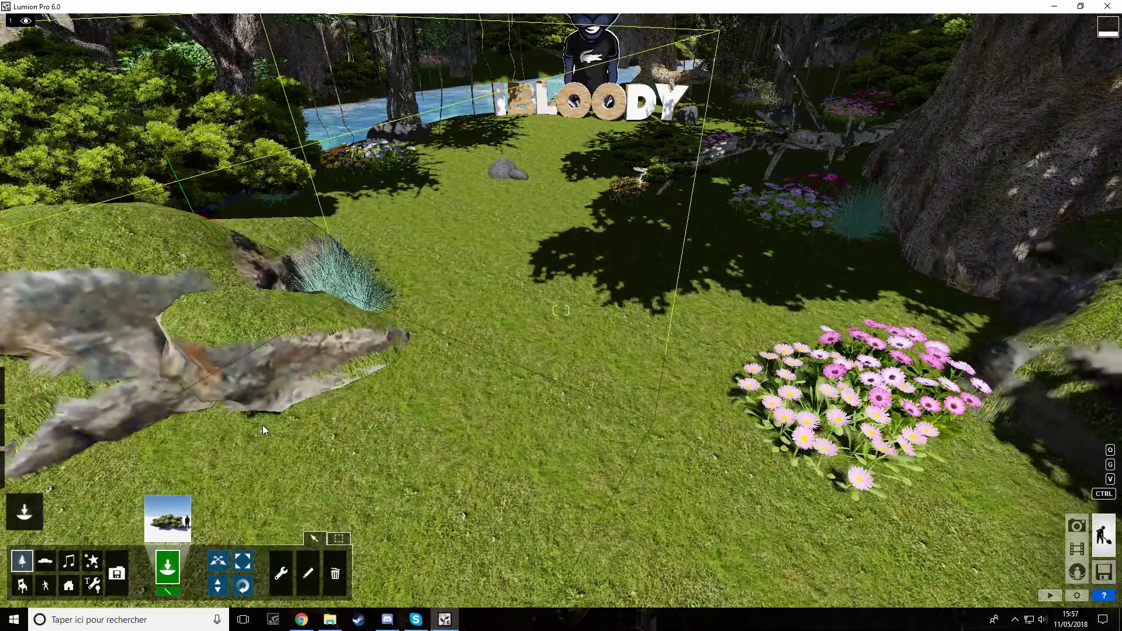
pyautogui.click(263, 429)
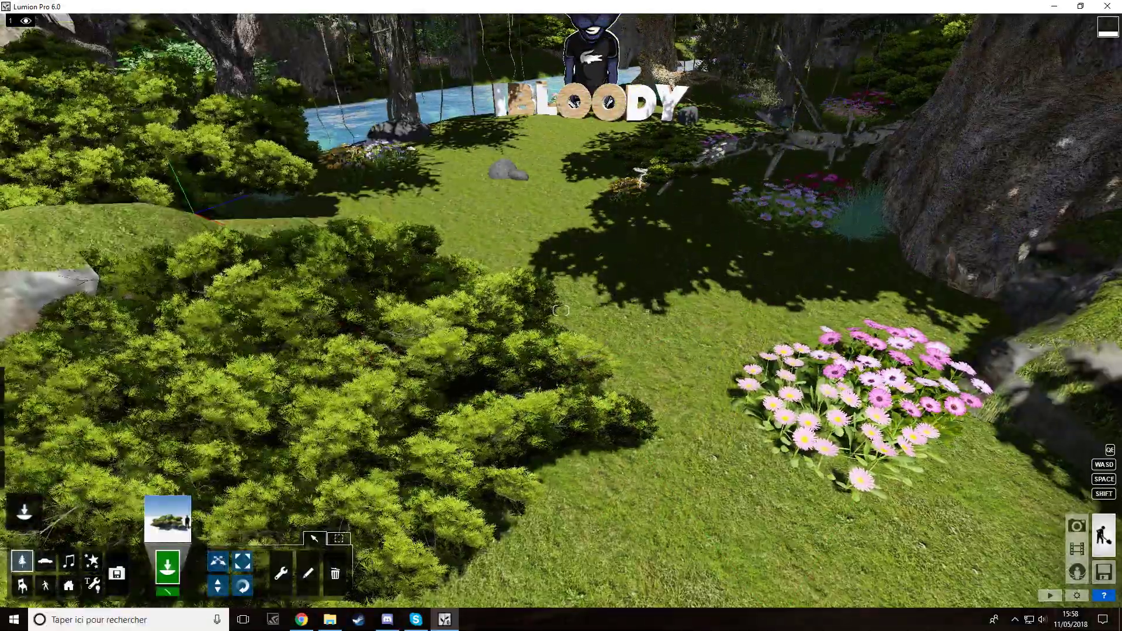
# Step: Shift the spreading pine shrubs by the stream-side mossy rocks outward to cover the exposed stone
pyautogui.moveTo(226, 540); pyautogui.dragTo(211, 534, button='right')
pyautogui.click(218, 561)
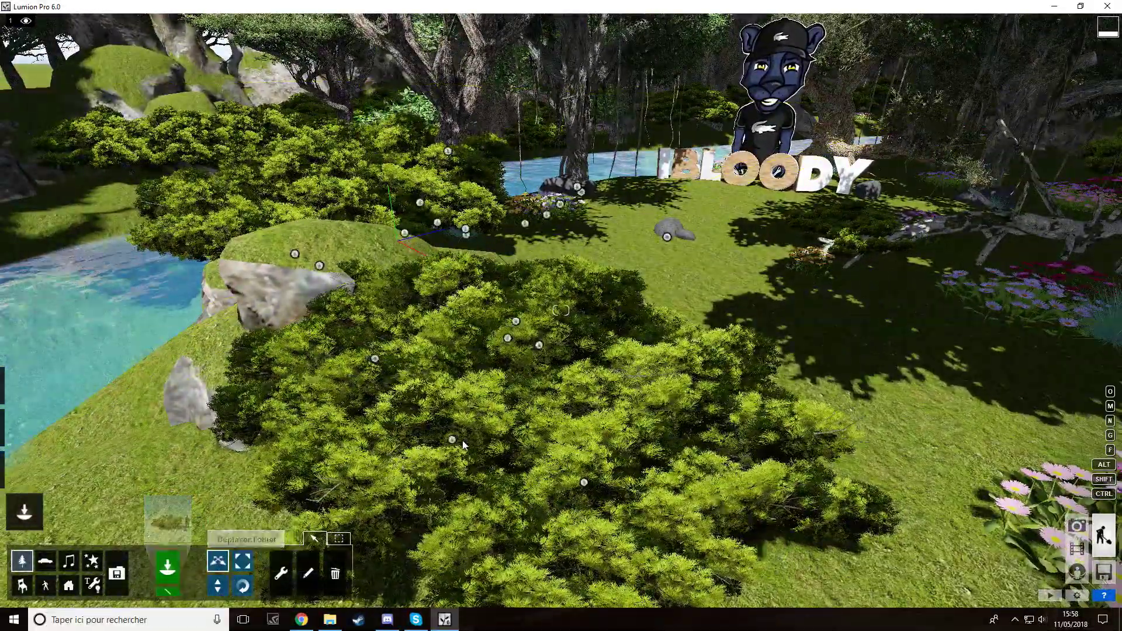
pyautogui.moveTo(398, 466); pyautogui.dragTo(356, 495)
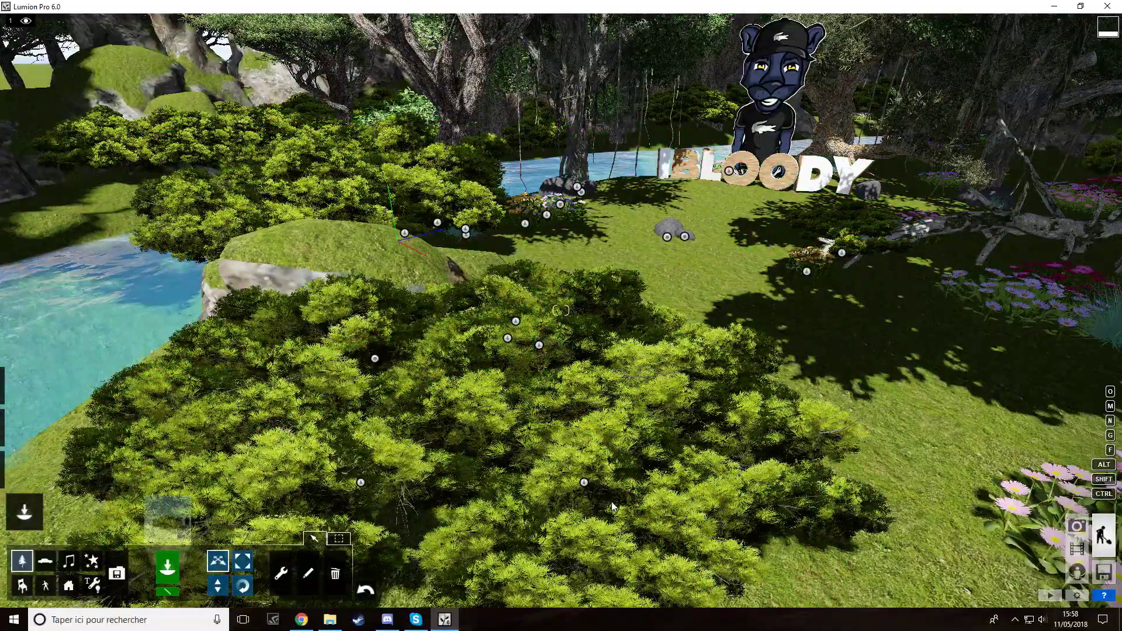
pyautogui.moveTo(584, 483); pyautogui.dragTo(636, 541)
# Step: Look through the conifer and large-tree pages of the nature library for another plant to add
pyautogui.click(168, 519)
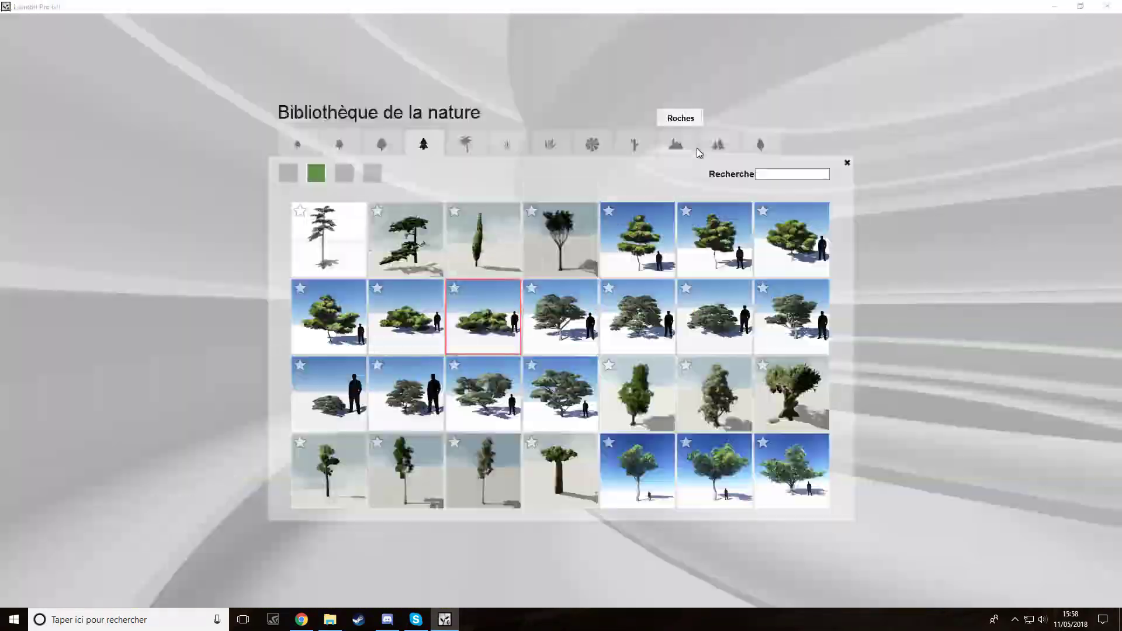
pyautogui.click(344, 173)
pyautogui.click(372, 173)
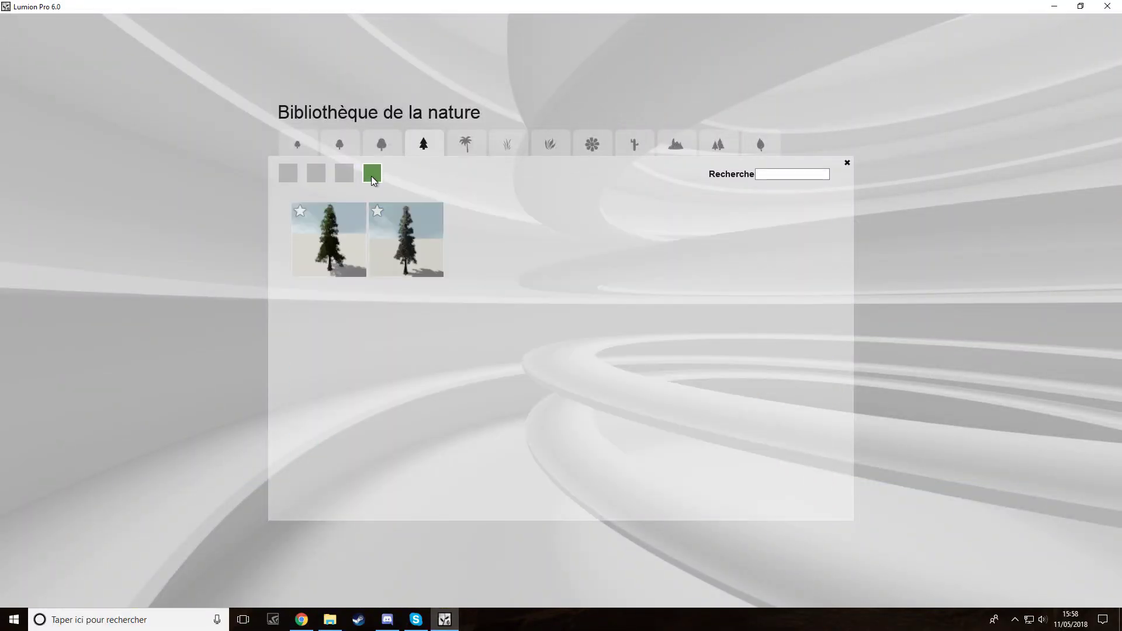
pyautogui.click(381, 145)
pyautogui.click(372, 173)
pyautogui.click(401, 173)
pyautogui.click(345, 173)
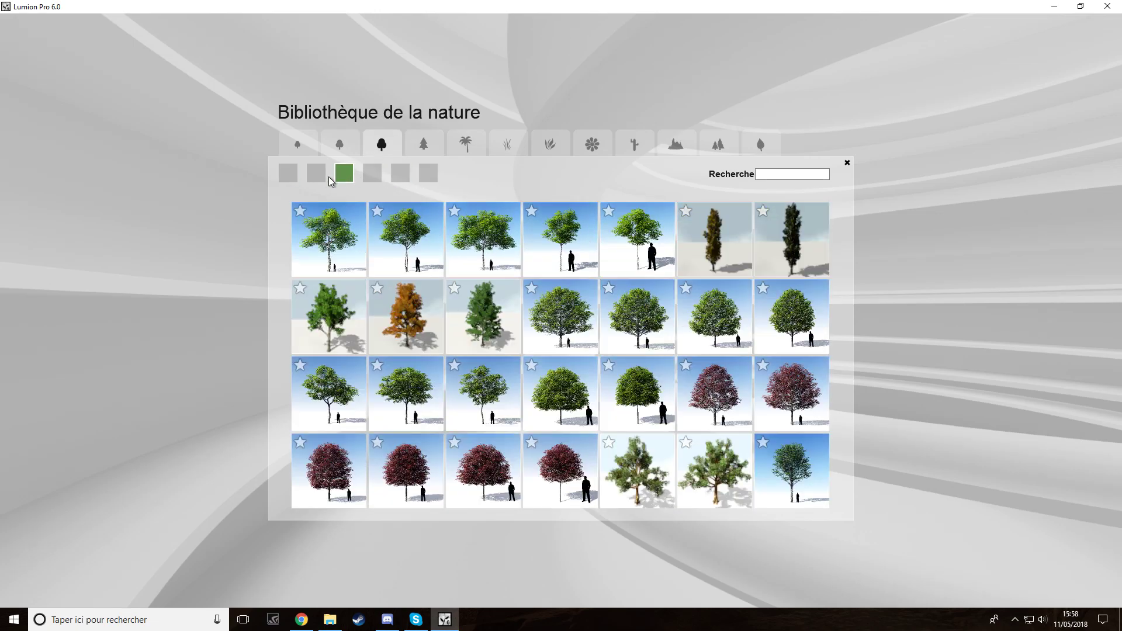
pyautogui.click(317, 173)
pyautogui.click(429, 173)
pyautogui.click(422, 145)
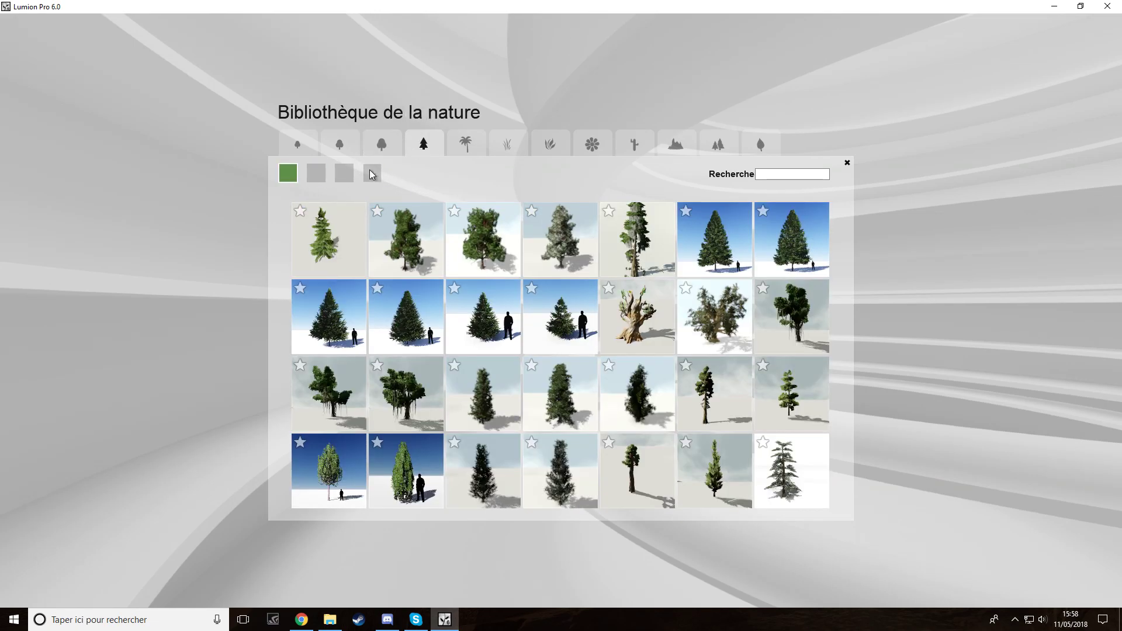
pyautogui.click(344, 173)
pyautogui.click(316, 173)
pyautogui.click(287, 173)
pyautogui.click(336, 175)
pyautogui.click(321, 177)
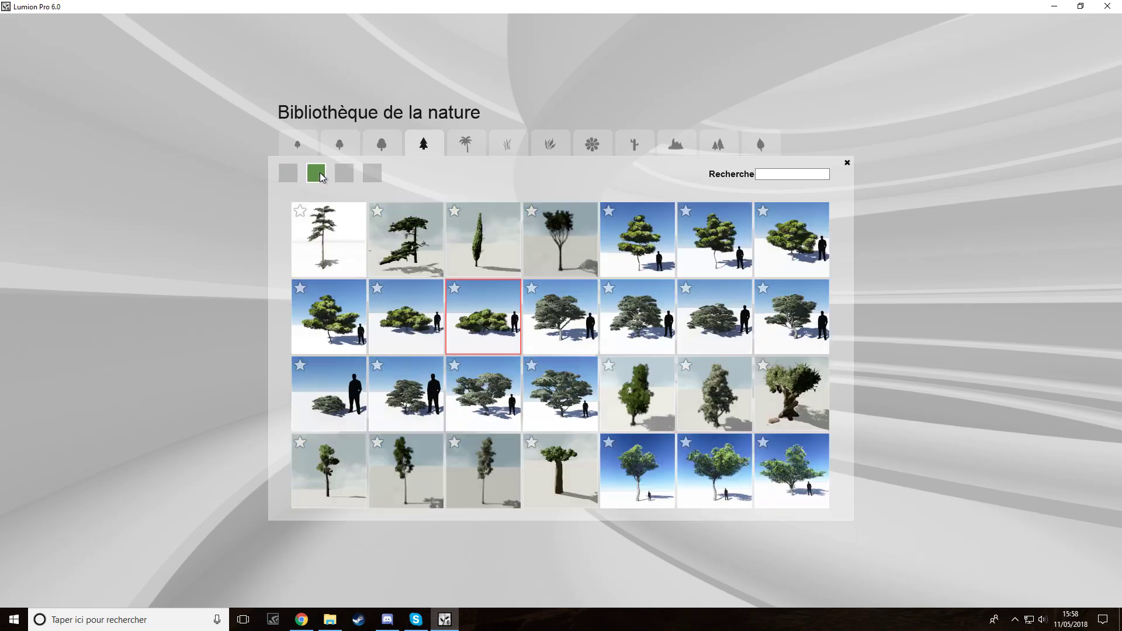
pyautogui.click(349, 177)
pyautogui.click(379, 175)
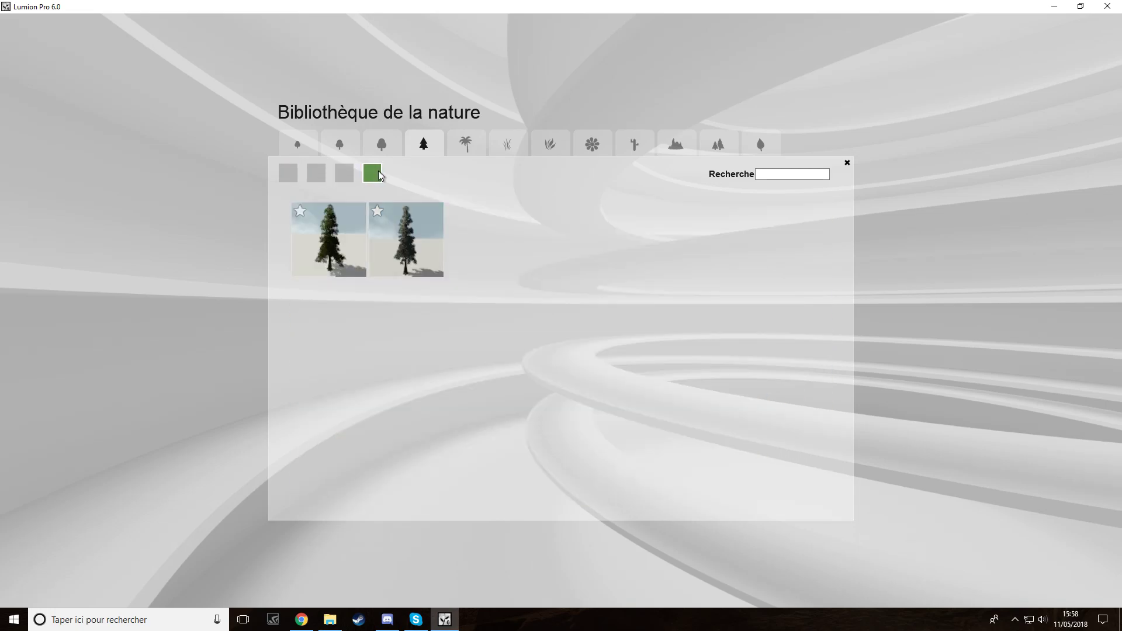
# Step: Pick FallenTreeV1-2_RT from the medium-tree library, place it at the new pine shrubs and rotate it to point toward the lawn
pyautogui.click(339, 145)
pyautogui.click(318, 173)
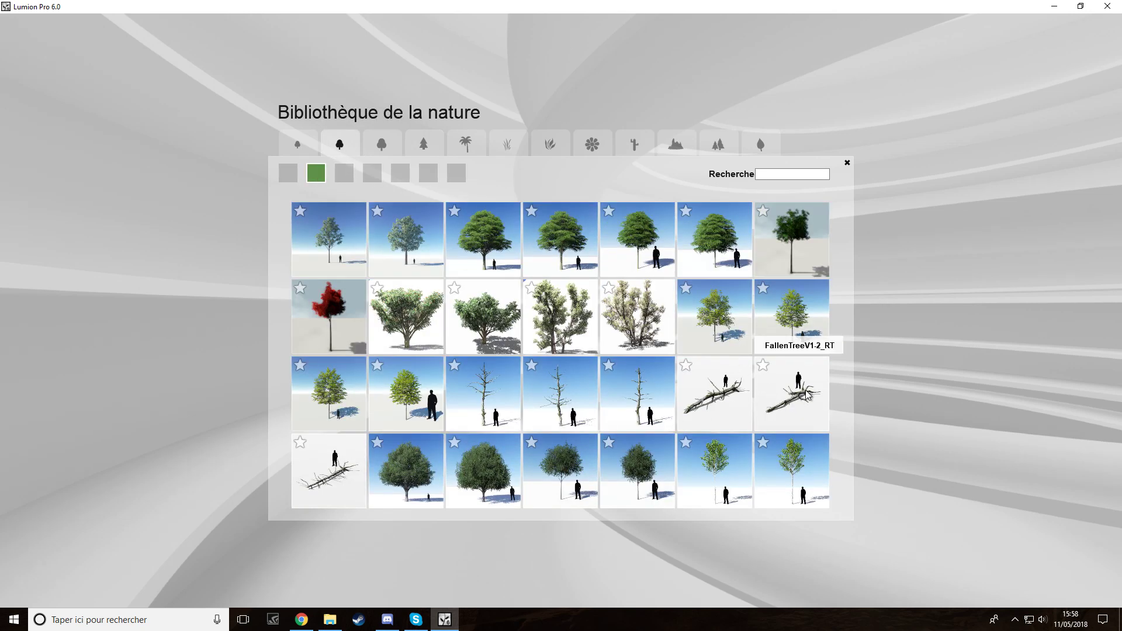
pyautogui.press('s')
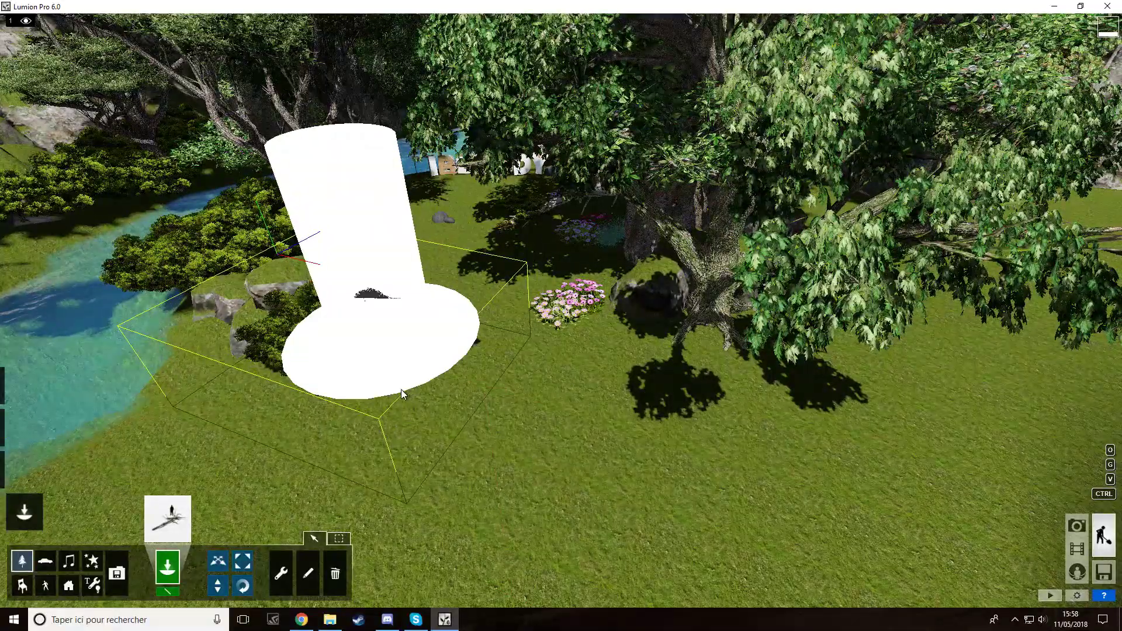
pyautogui.click(401, 388)
pyautogui.click(248, 587)
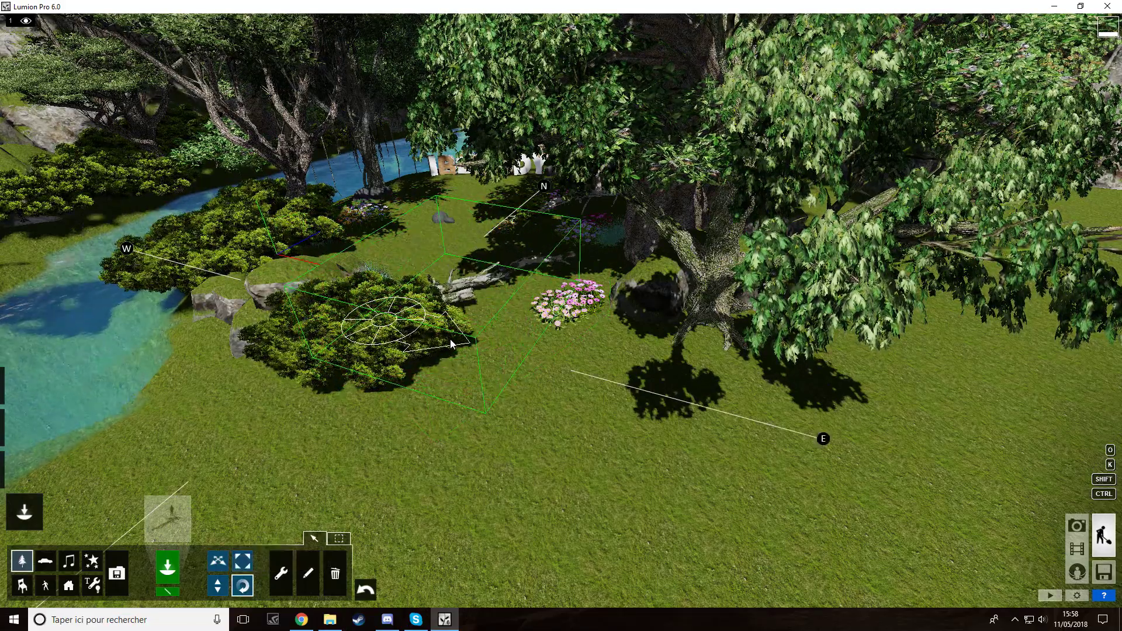
pyautogui.moveTo(454, 346); pyautogui.dragTo(459, 352)
# Step: Examine the clearing from a distance and up close, checking how the fallen trunk frames the view of the mascot
pyautogui.press('w')
pyautogui.moveTo(459, 352); pyautogui.dragTo(442, 311, button='right')
pyautogui.press('w')
pyautogui.press('s')
pyautogui.press('s')
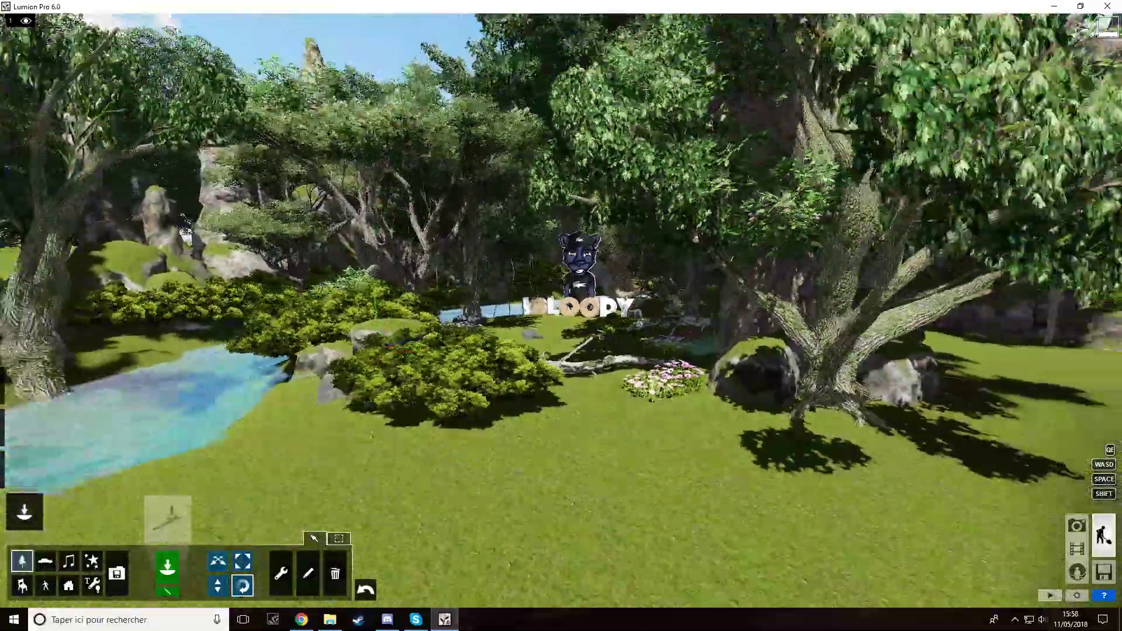
pyautogui.press('s')
pyautogui.press('q')
pyautogui.moveTo(561, 311); pyautogui.dragTo(503, 445, button='right')
pyautogui.press('w')
pyautogui.press('q')
pyautogui.press('w')
pyautogui.moveTo(561, 310); pyautogui.dragTo(595, 338, button='right')
pyautogui.press('w')
pyautogui.press('w')
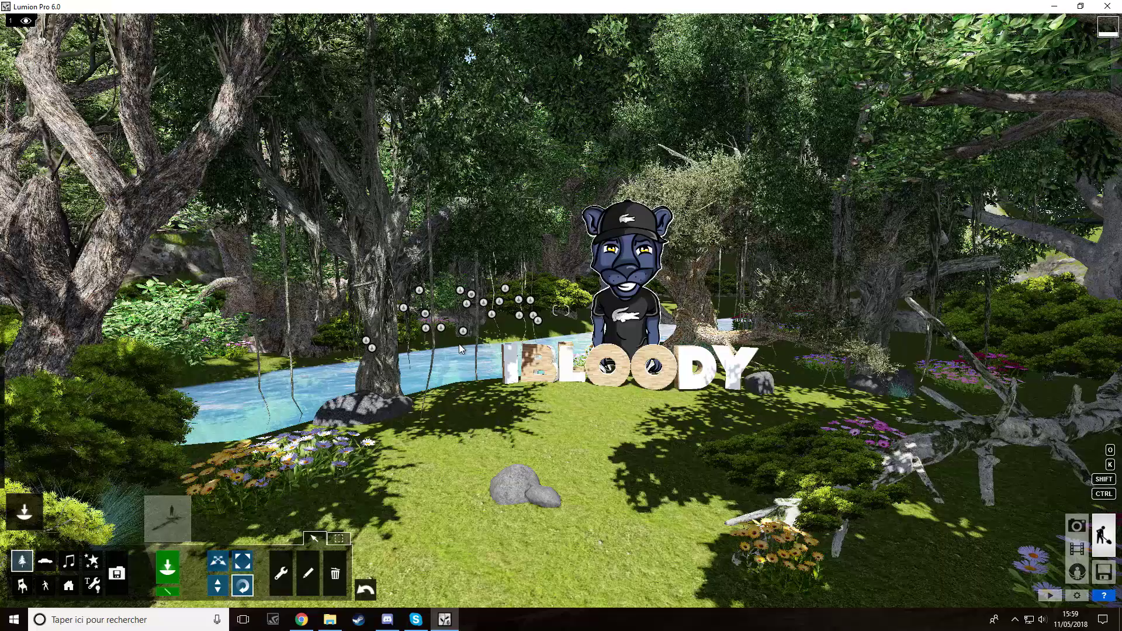
# Step: Start recording a new movie clip and capture its first camera keyframe as a close-up of the mascot's crocodile T-shirt
pyautogui.click(1078, 550)
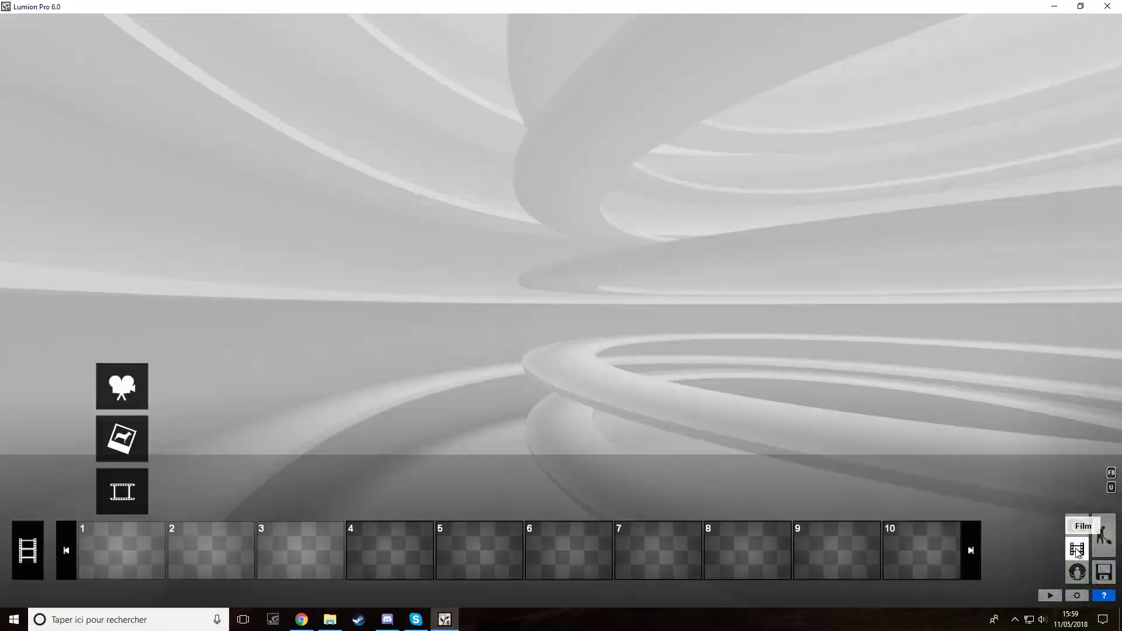
pyautogui.click(100, 383)
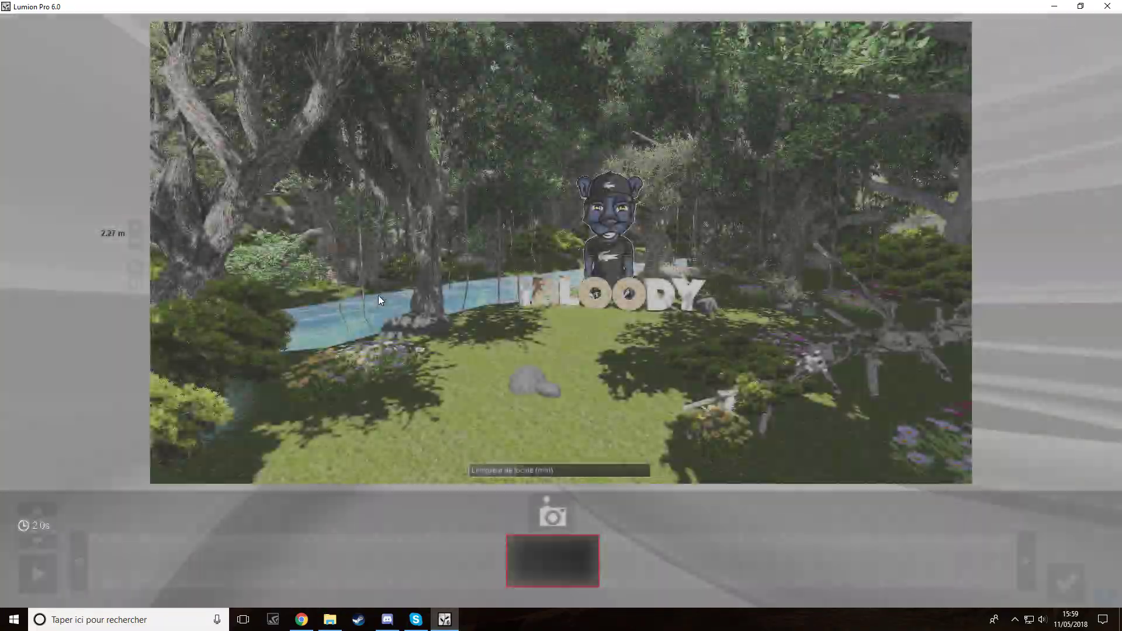
pyautogui.press('w')
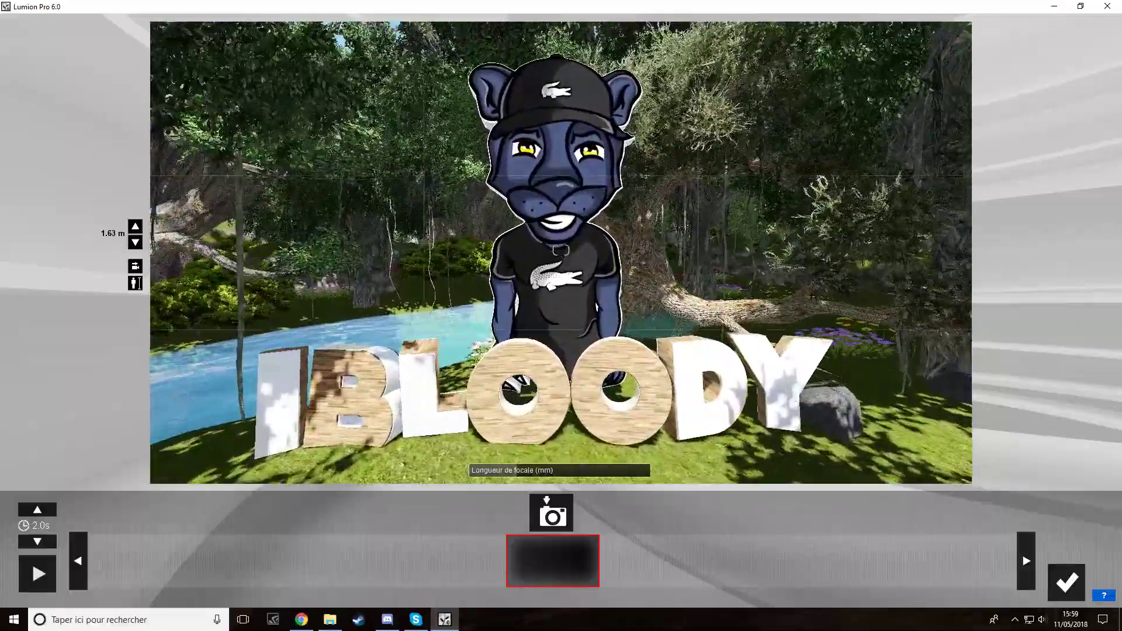
pyautogui.press('w')
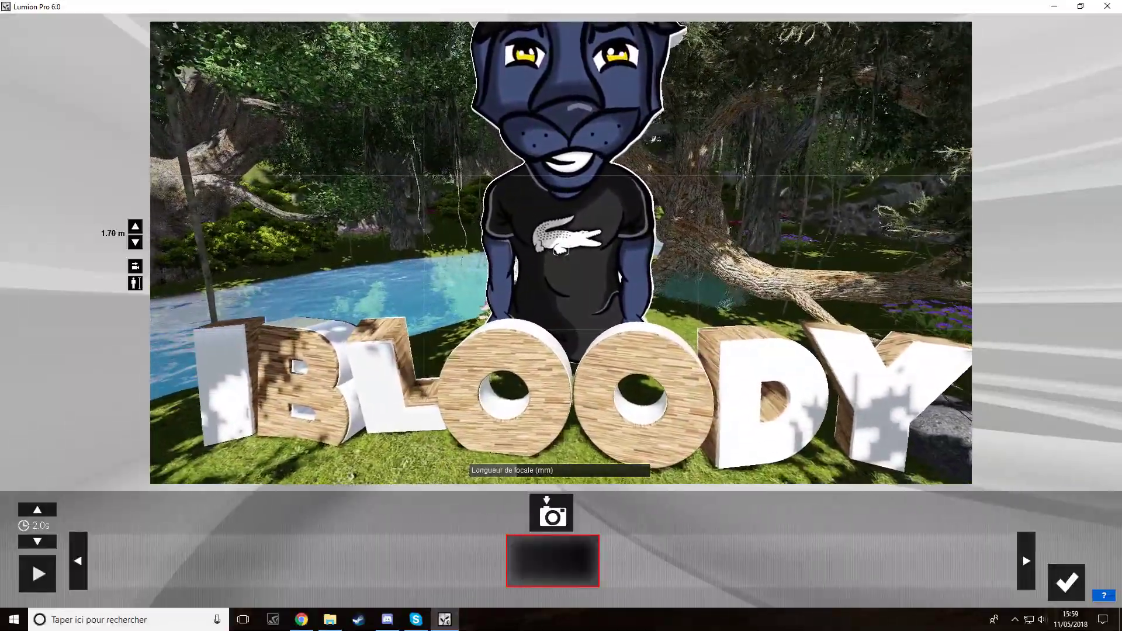
pyautogui.press('s')
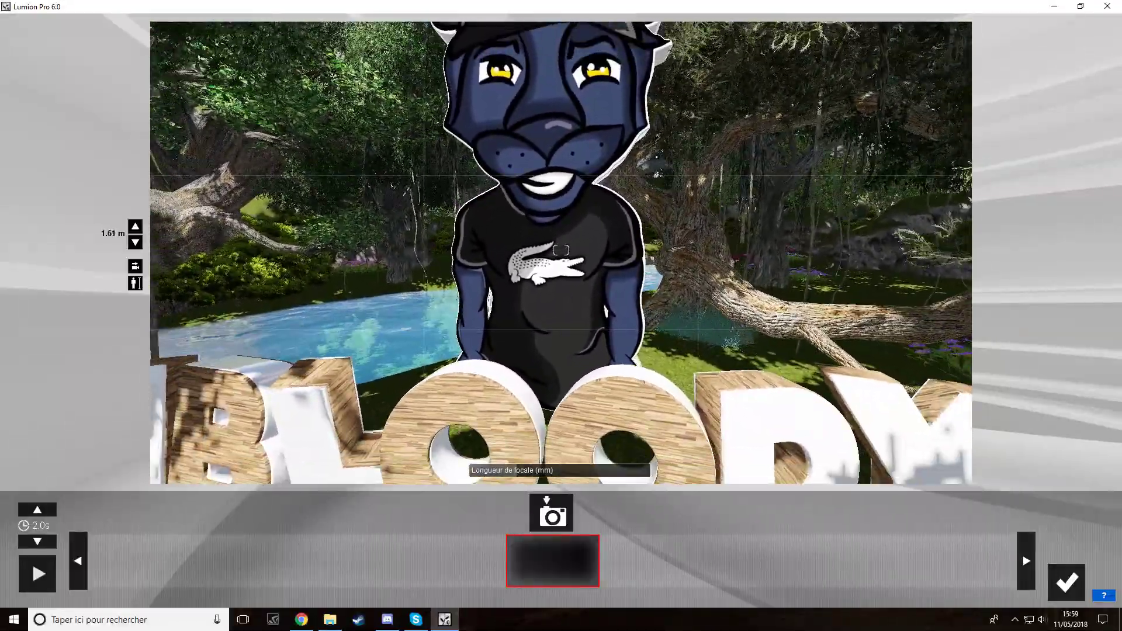
pyautogui.press('w')
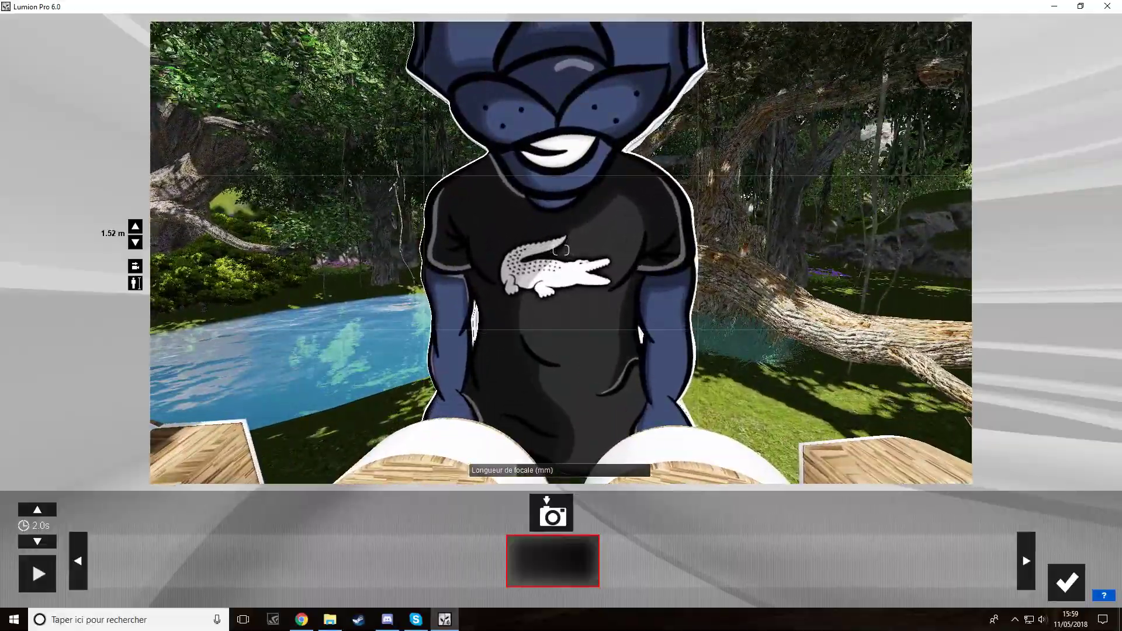
pyautogui.click(555, 519)
# Step: Capture a wide view of the clearing as the second camera keyframe and set the clip's duration to 9.2 s
pyautogui.press('s')
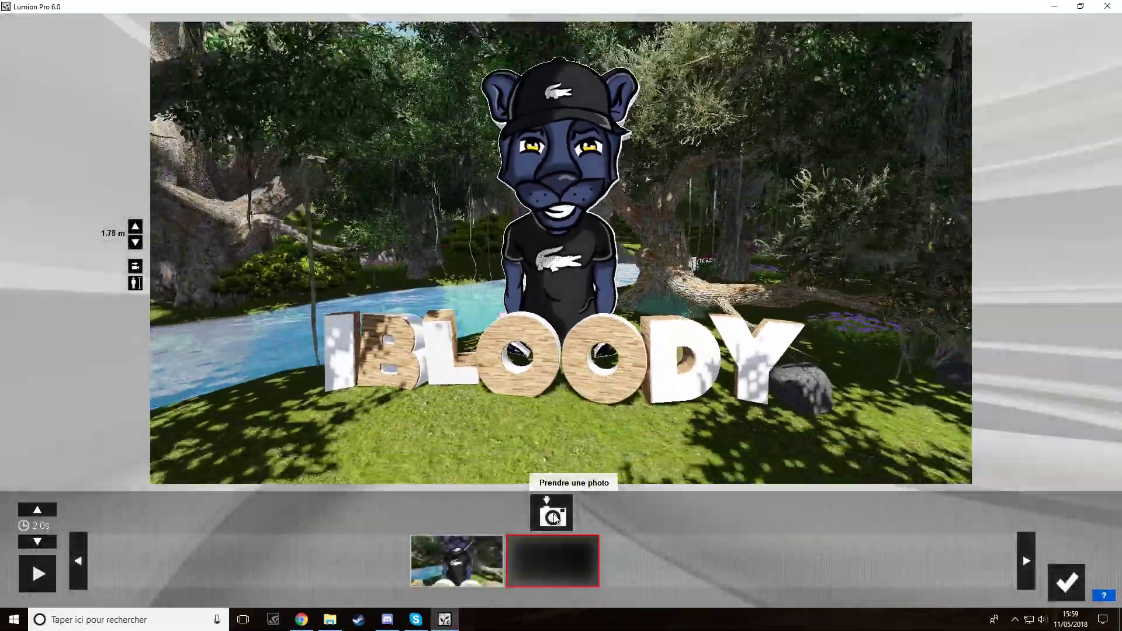
pyautogui.press('s')
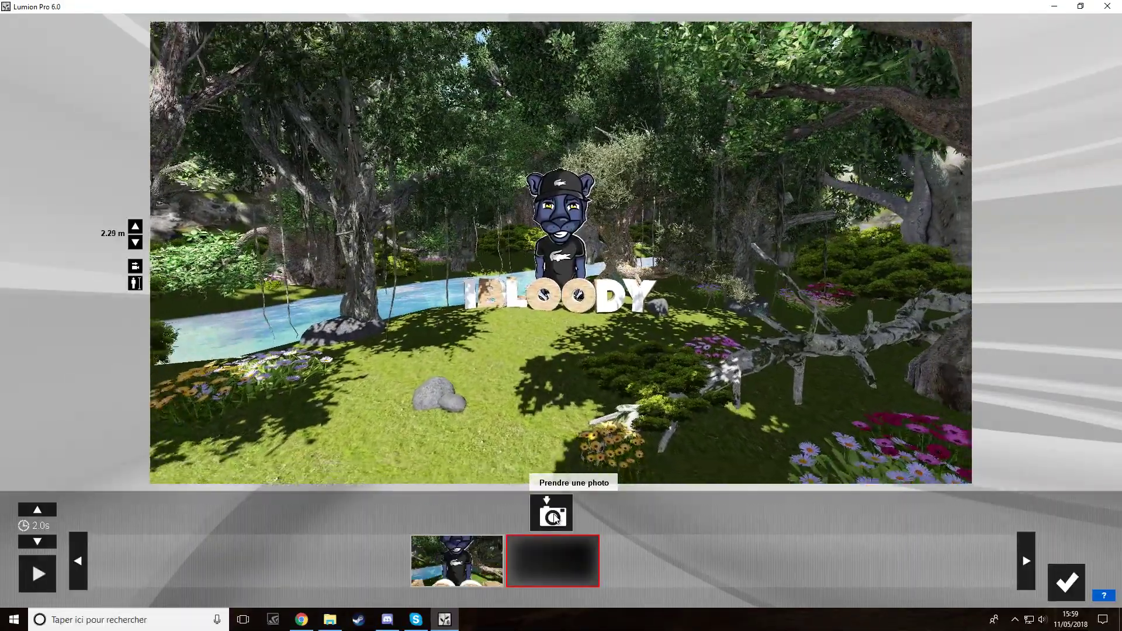
pyautogui.press('s')
pyautogui.click(554, 515)
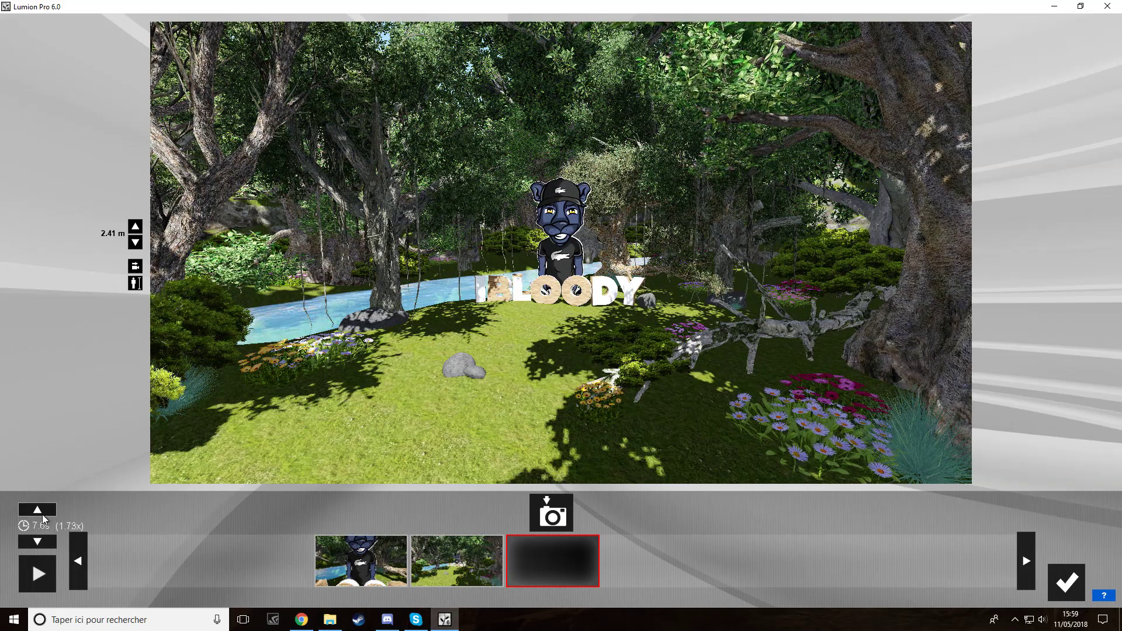
pyautogui.click(48, 542)
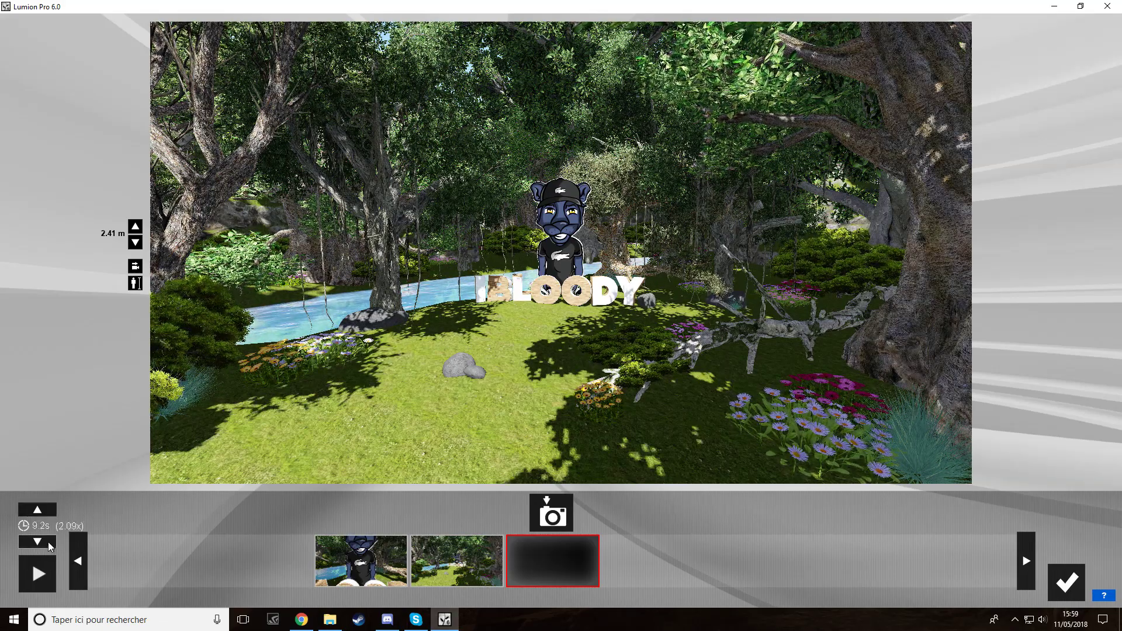
# Step: Set the clip's duration to 8.8 s, play the pull-back through and save the clip
pyautogui.click(42, 573)
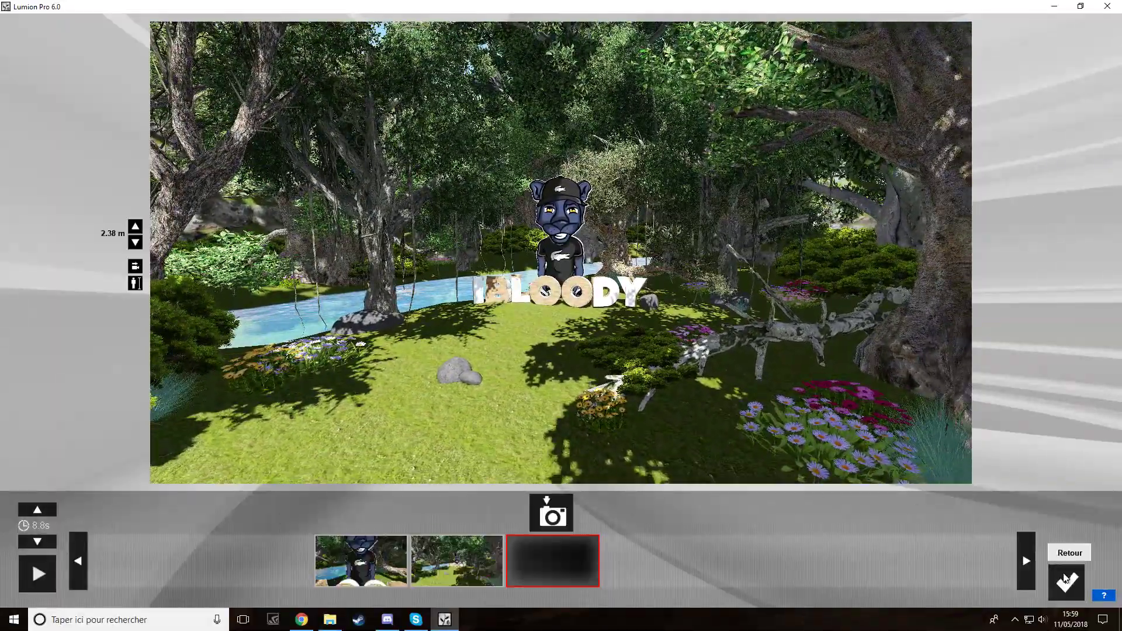
pyautogui.click(1065, 581)
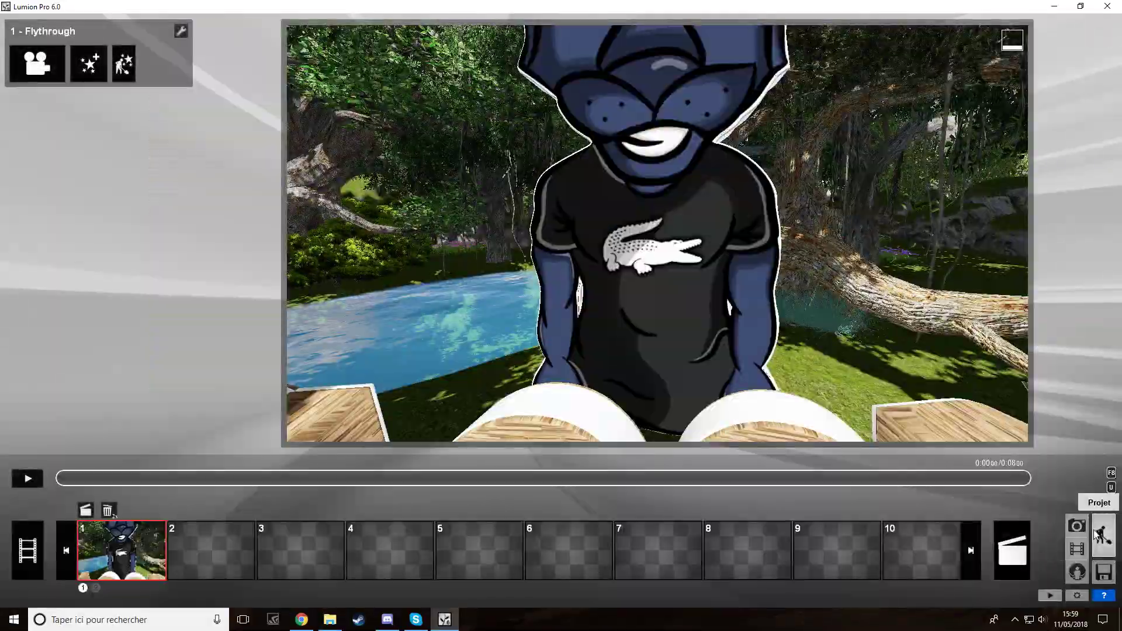
# Step: Lower the grass at the foot of the B and L letters in the scene's terrain, then choose the smoothing brush
pyautogui.click(1097, 533)
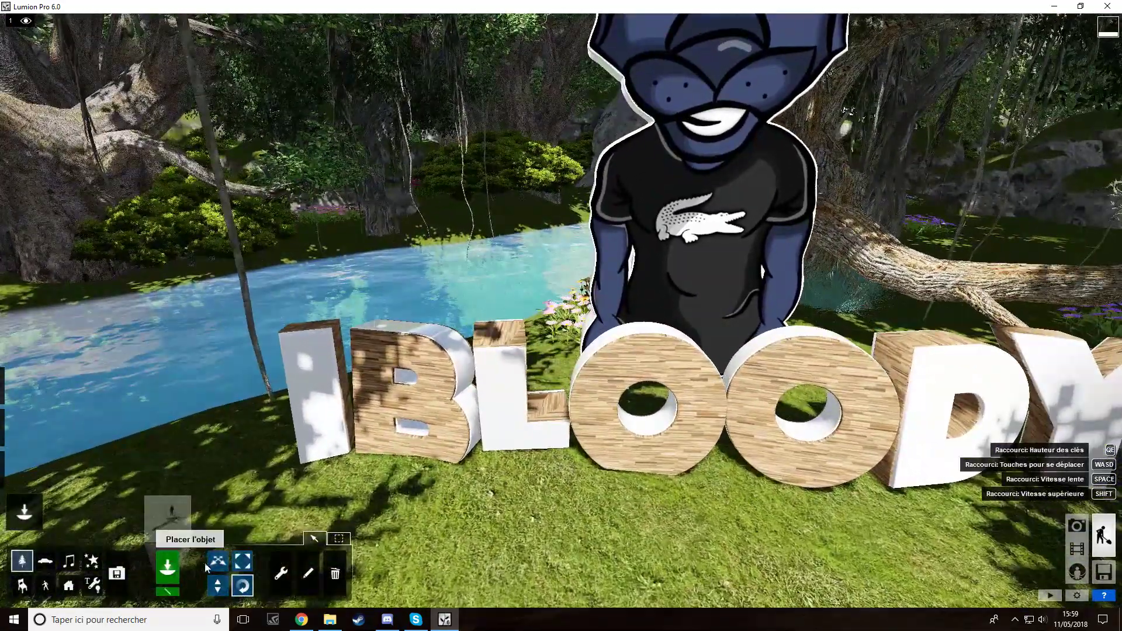
pyautogui.click(24, 428)
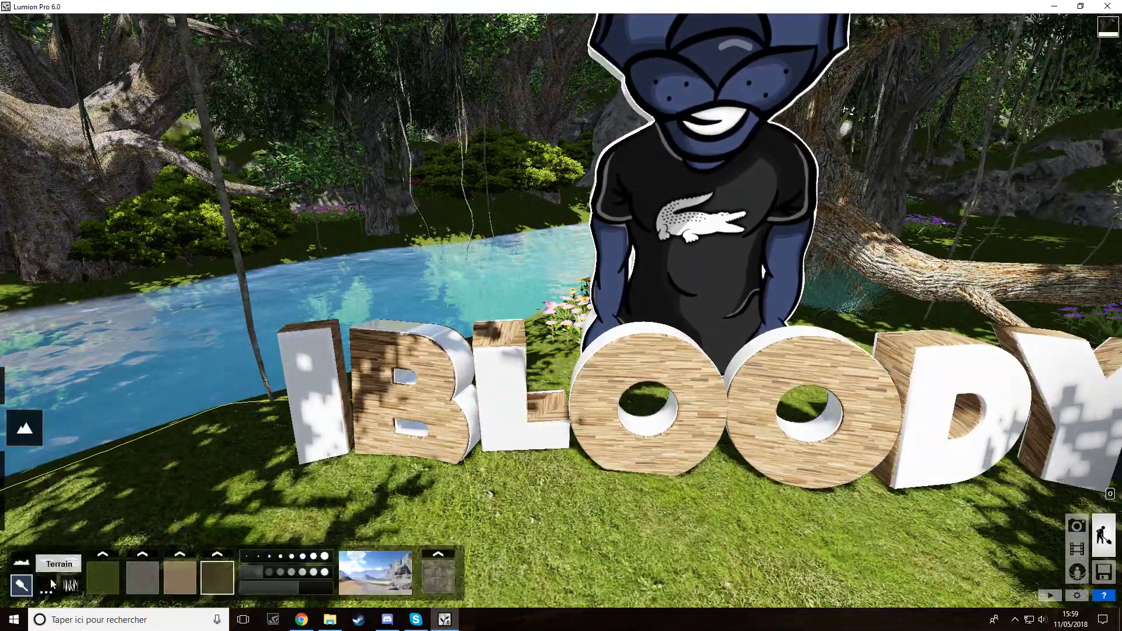
pyautogui.click(21, 561)
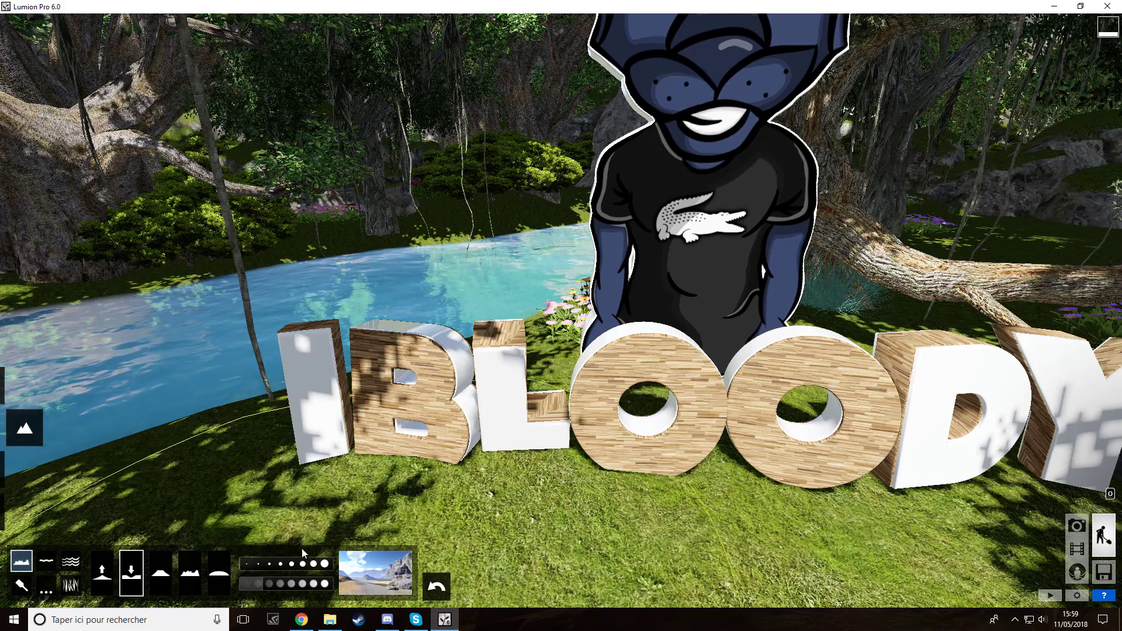
pyautogui.click(408, 475)
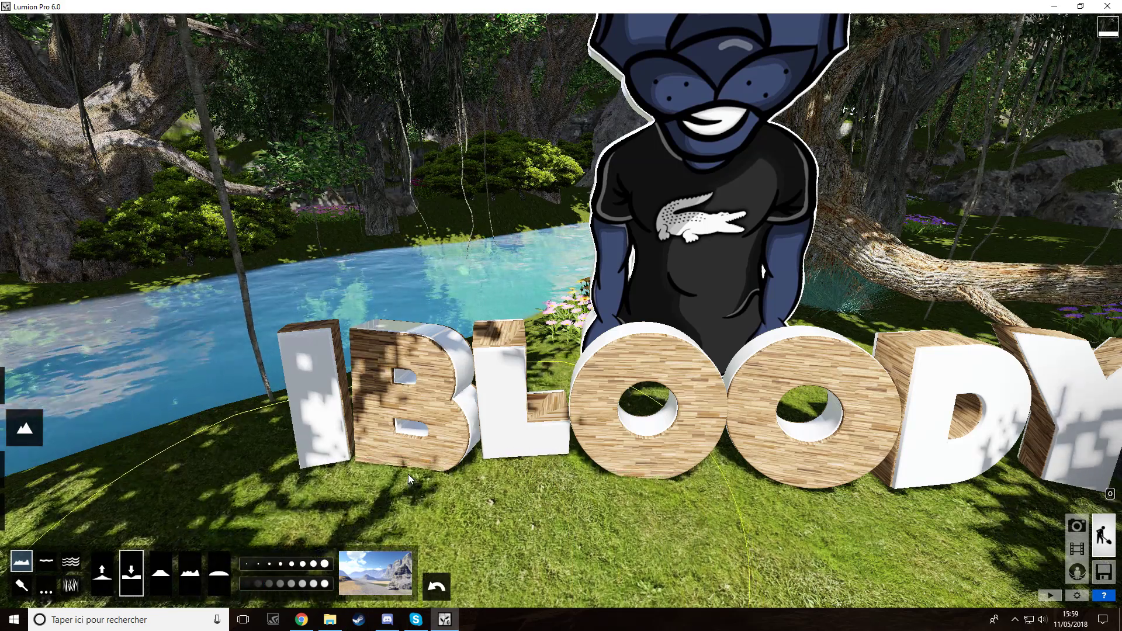
pyautogui.click(219, 573)
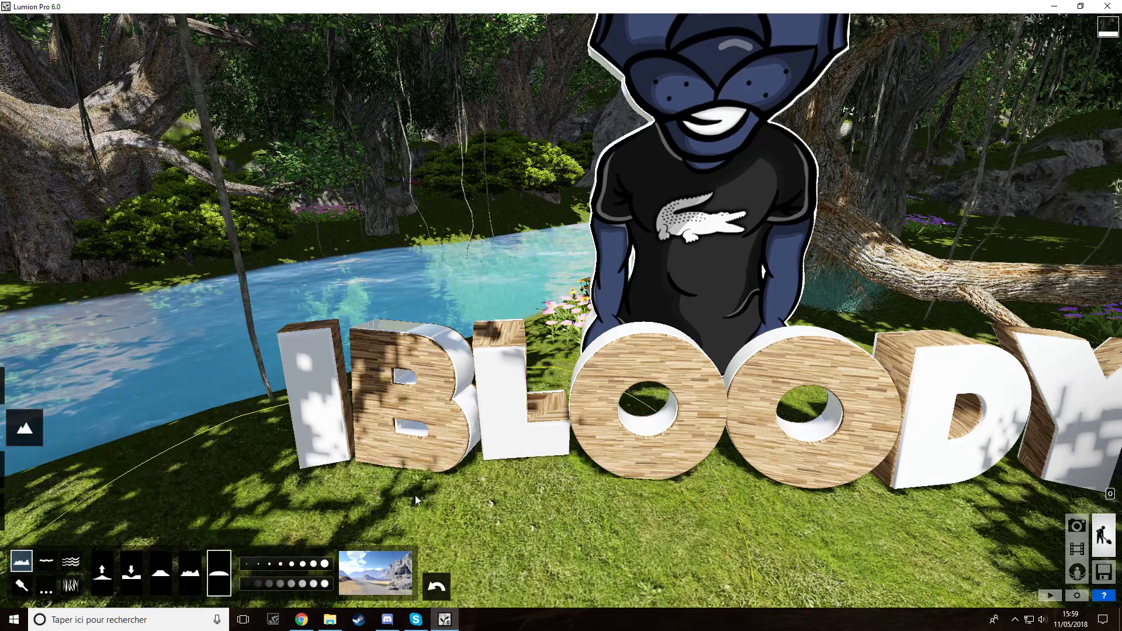
# Step: Start recording a second movie clip and capture its first camera keyframe as a low view looking up at the mascot
pyautogui.click(1077, 548)
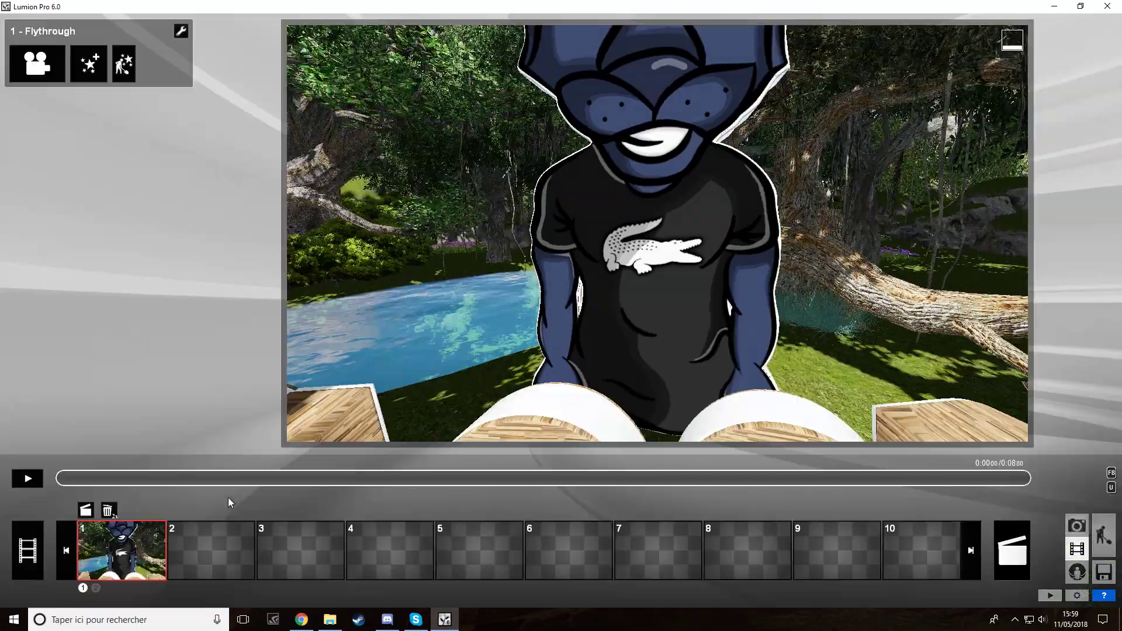
pyautogui.click(215, 538)
pyautogui.click(212, 386)
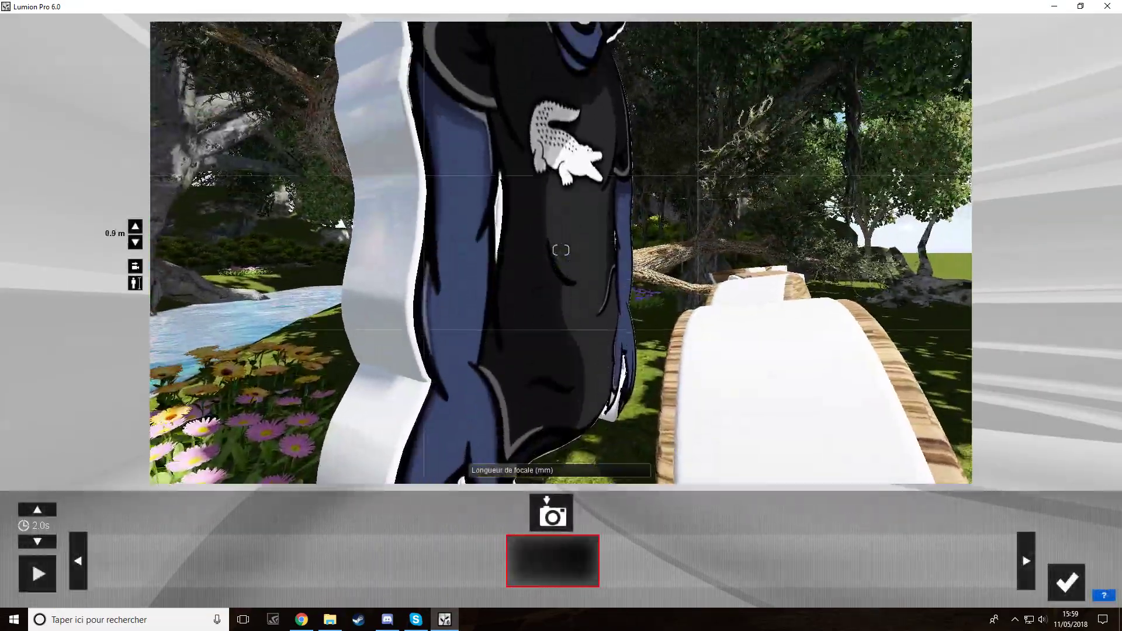
pyautogui.press('s')
pyautogui.press('w')
pyautogui.moveTo(561, 250); pyautogui.dragTo(561, 164, button='right')
pyautogui.moveTo(728, 405); pyautogui.dragTo(691, 423, button='right')
pyautogui.click(552, 513)
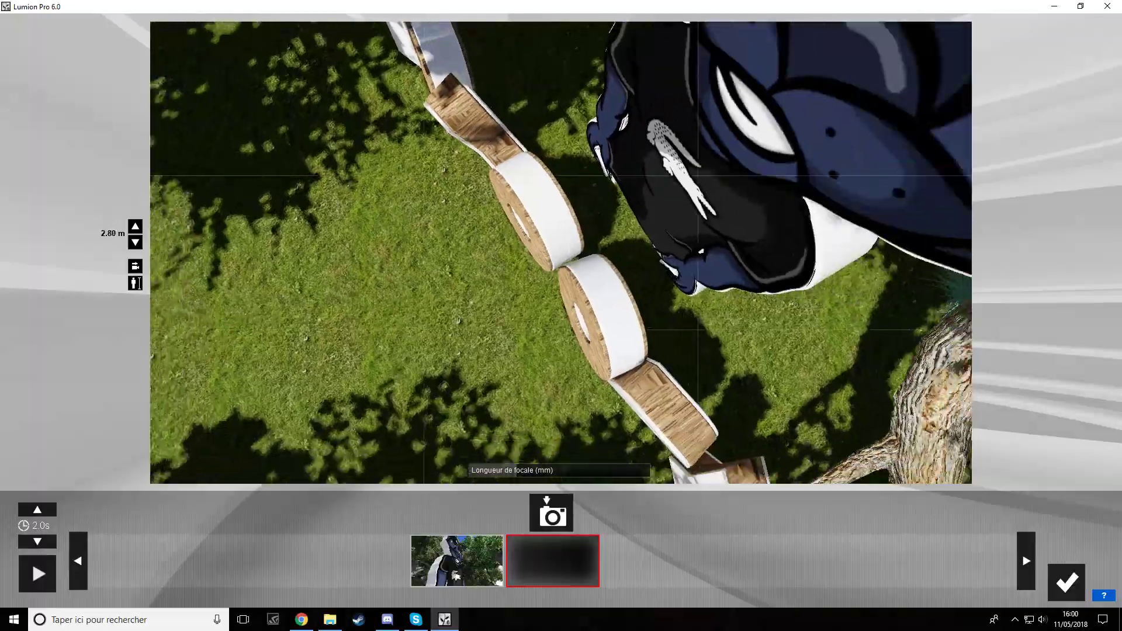
# Step: Capture a raised view looking down on the mascot with the river behind as the second keyframe, and set the clip's duration to 8.4 s
pyautogui.press('s')
pyautogui.moveTo(561, 250)
pyautogui.mouseDown(button='right')
pyautogui.moveTo(558, 135)
pyautogui.moveTo(561, 374)
pyautogui.moveTo(561, 123)
pyautogui.moveTo(561, 234)
pyautogui.mouseUp(button='right')
pyautogui.press('w')
pyautogui.press('s')
pyautogui.press('s')
pyautogui.press('w')
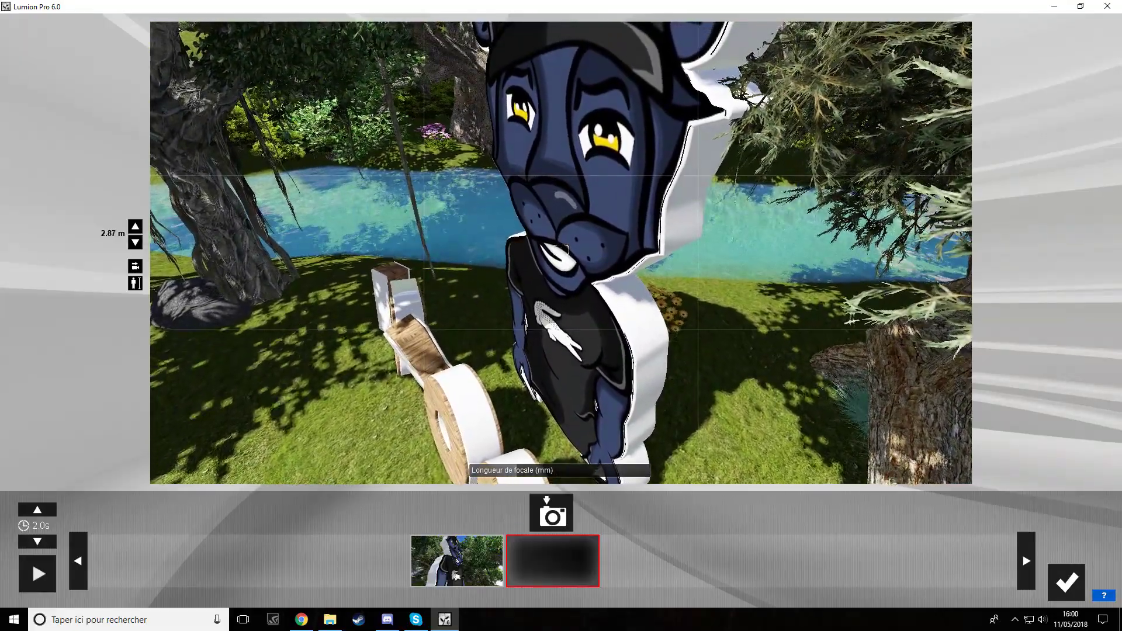
pyautogui.click(551, 517)
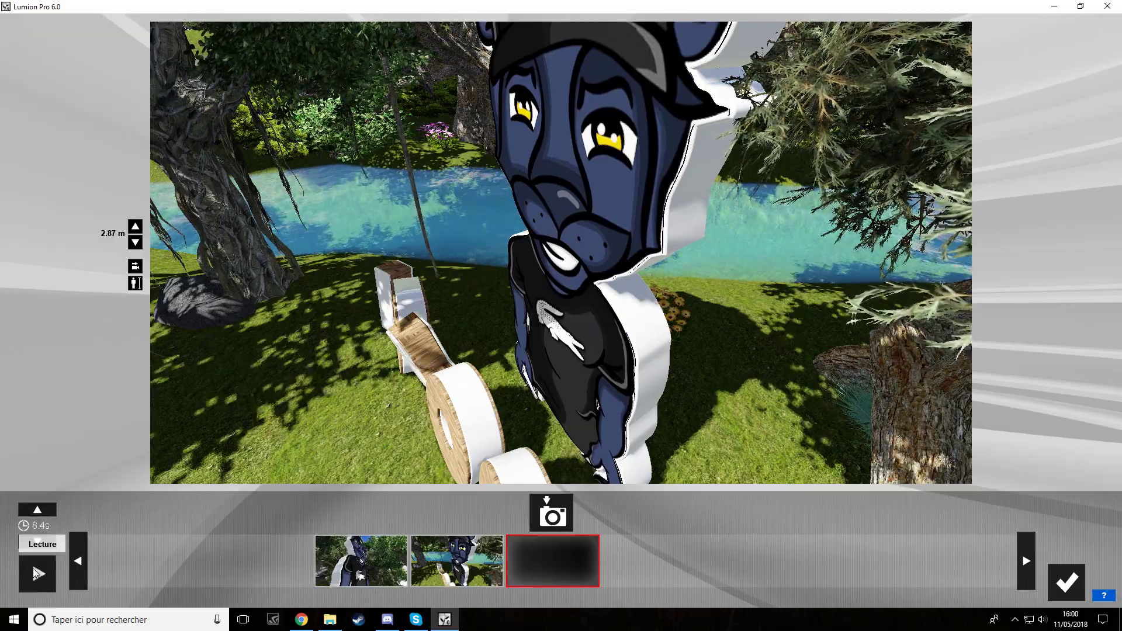
# Step: Play through the second clip's camera move around the mascot and save the clip
pyautogui.click(36, 574)
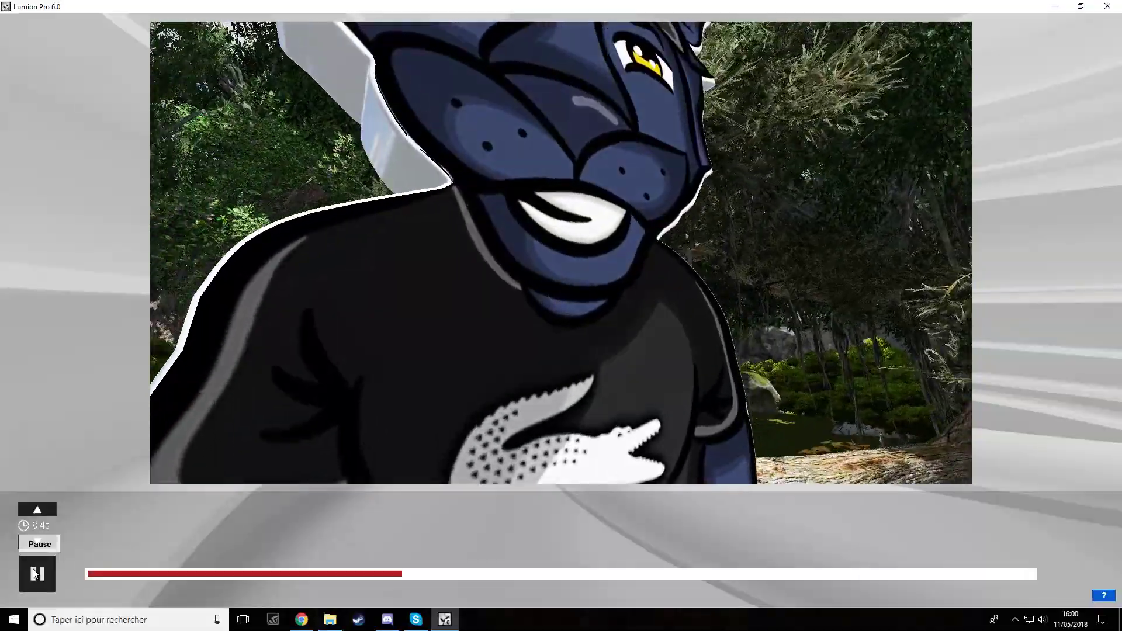
pyautogui.click(35, 574)
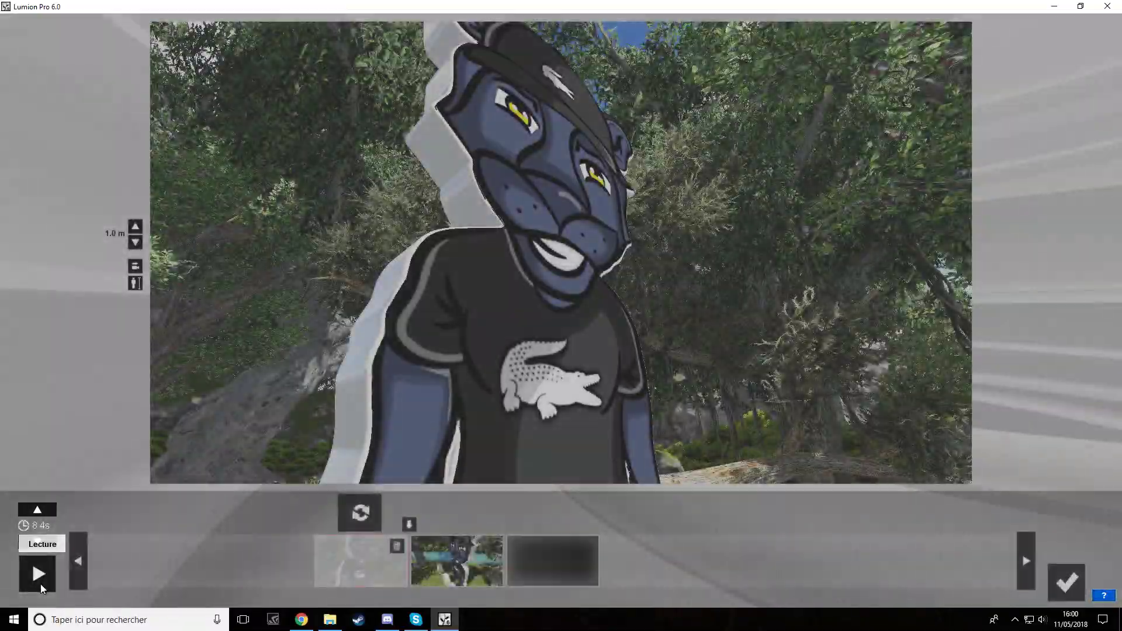
pyautogui.click(40, 584)
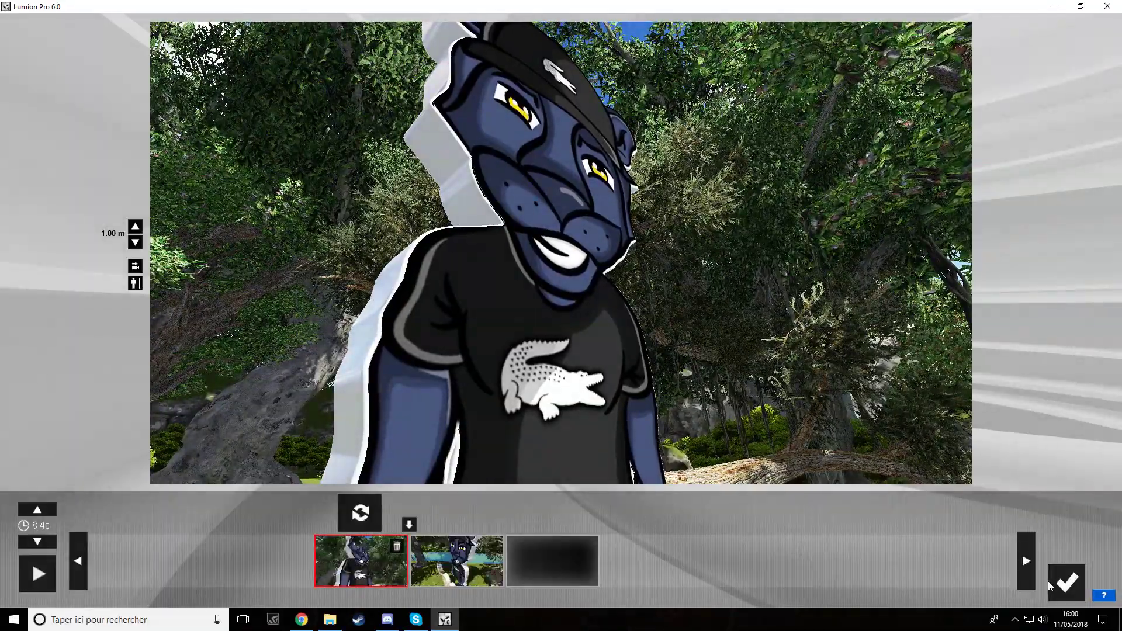
pyautogui.click(1051, 585)
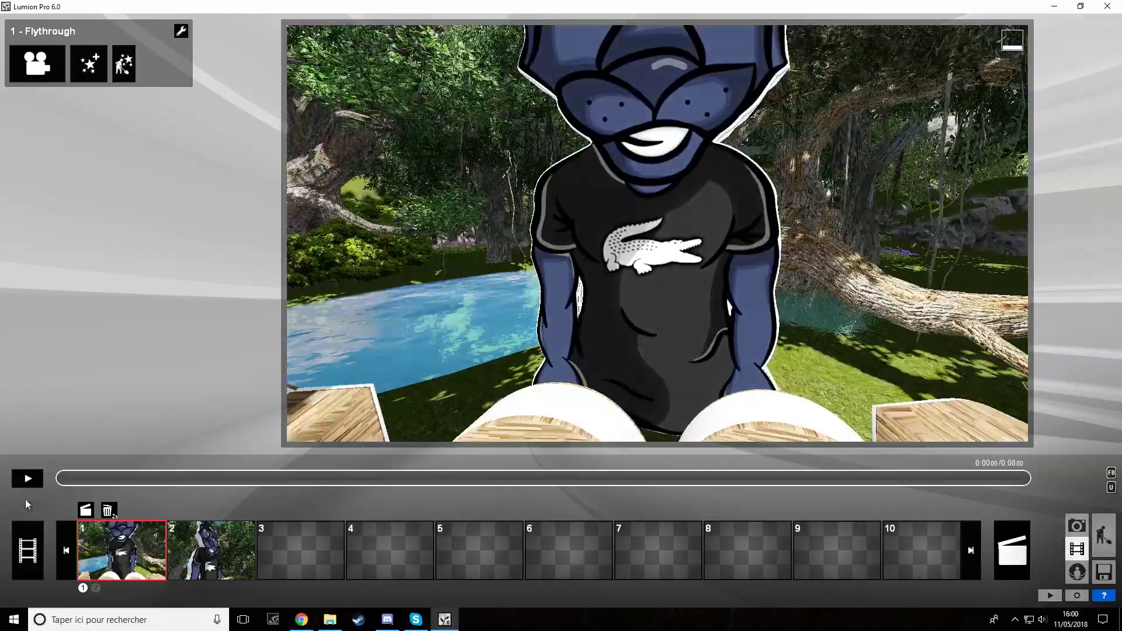
# Step: Add the Illumination Globale effect to the second clip and slightly raise its sun amount
pyautogui.click(210, 549)
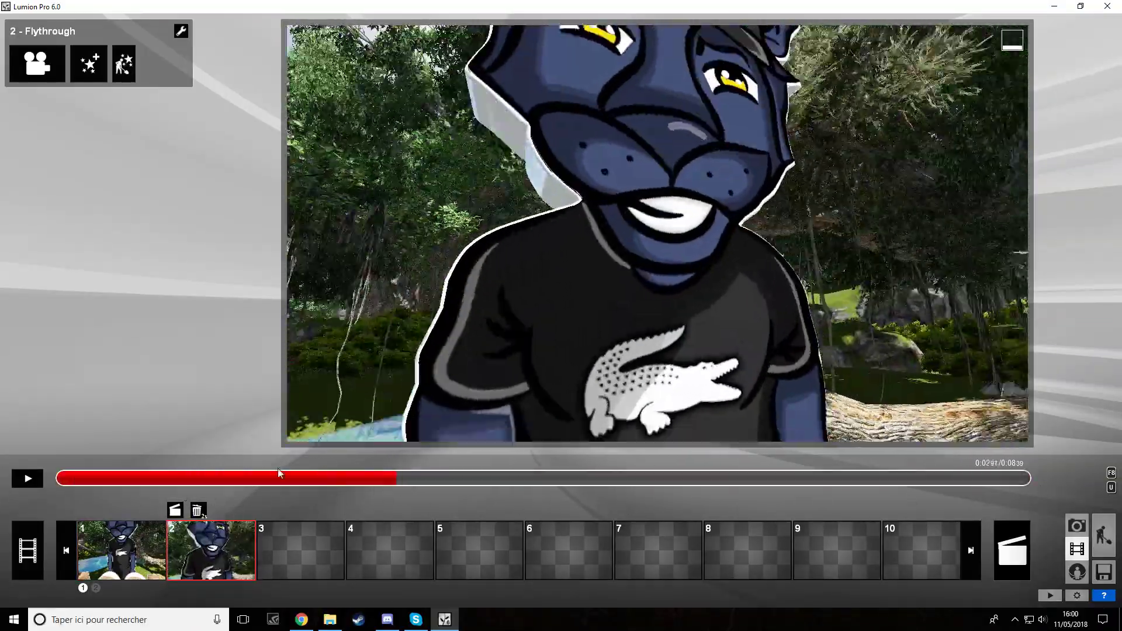
pyautogui.moveTo(279, 478); pyautogui.dragTo(363, 480)
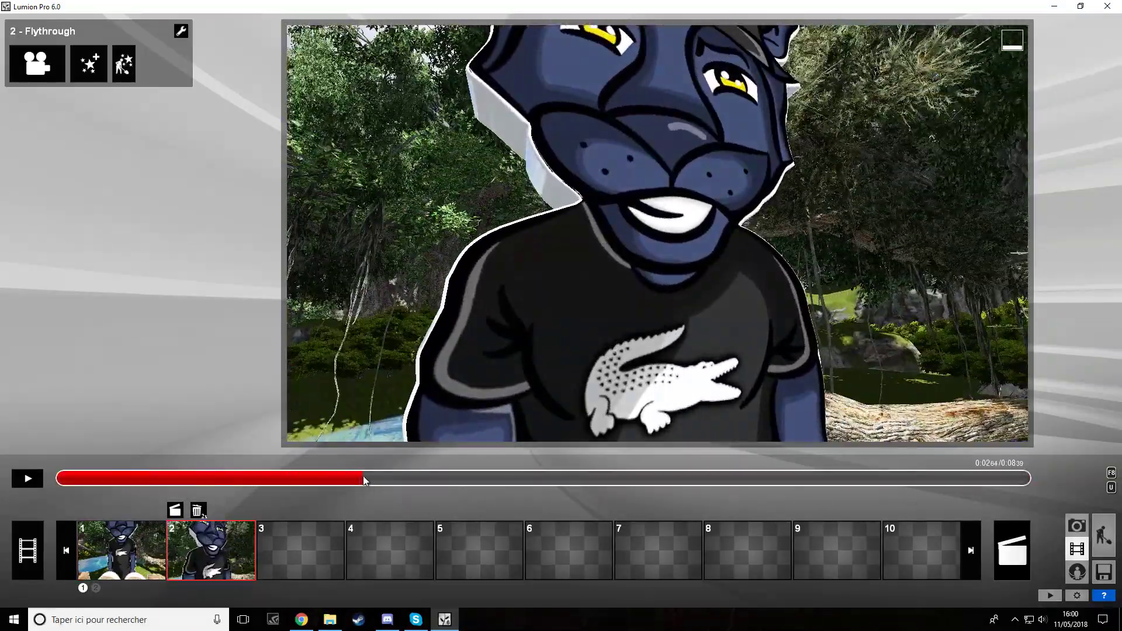
pyautogui.click(89, 64)
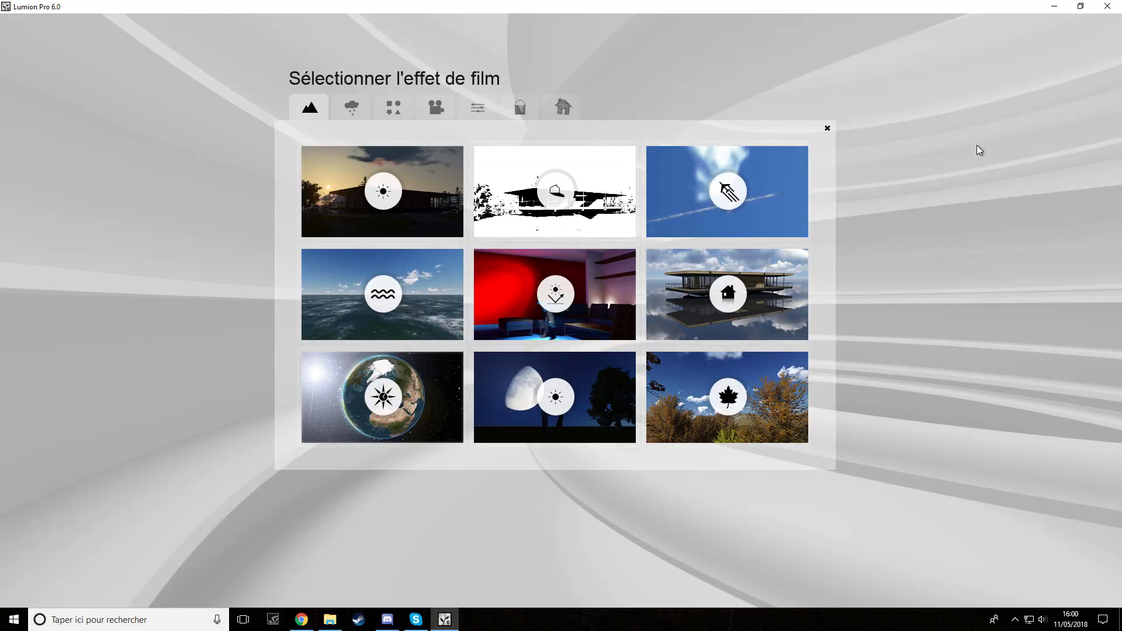
pyautogui.click(590, 277)
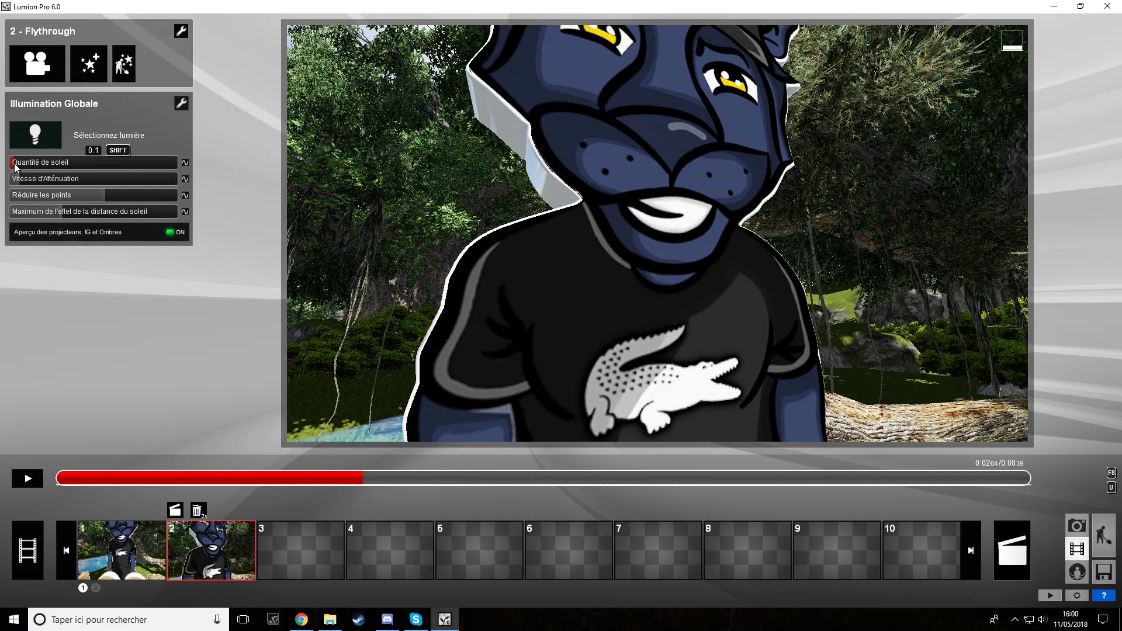
pyautogui.moveTo(32, 166); pyautogui.dragTo(29, 166)
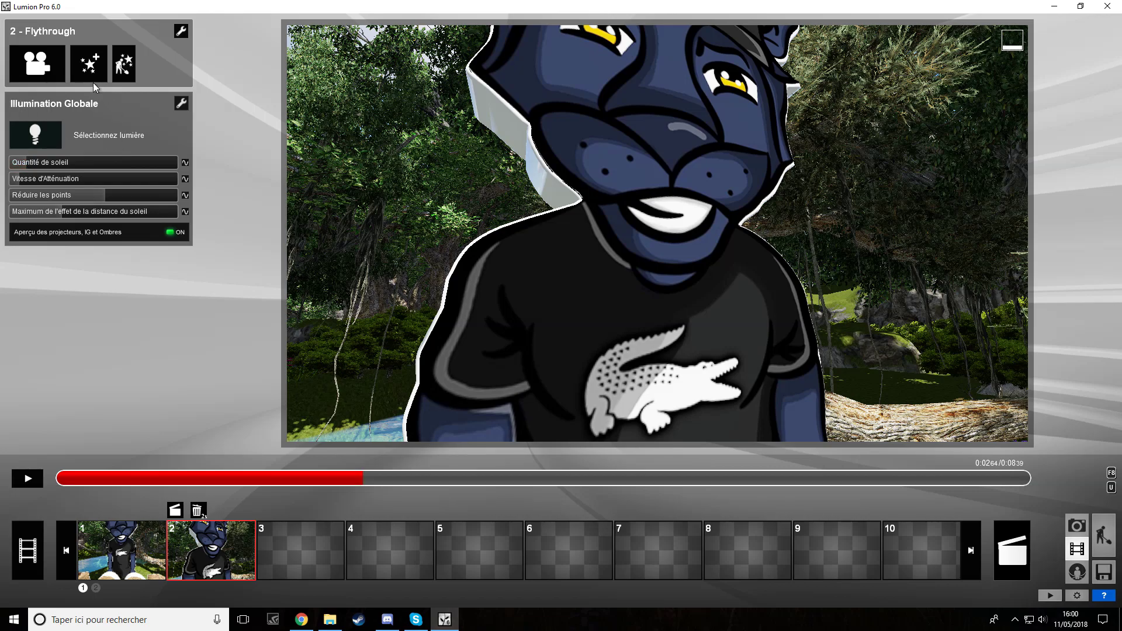
# Step: Add a Correction couleur effect to the second clip and set its saturation to 1.2
pyautogui.click(89, 65)
pyautogui.click(478, 105)
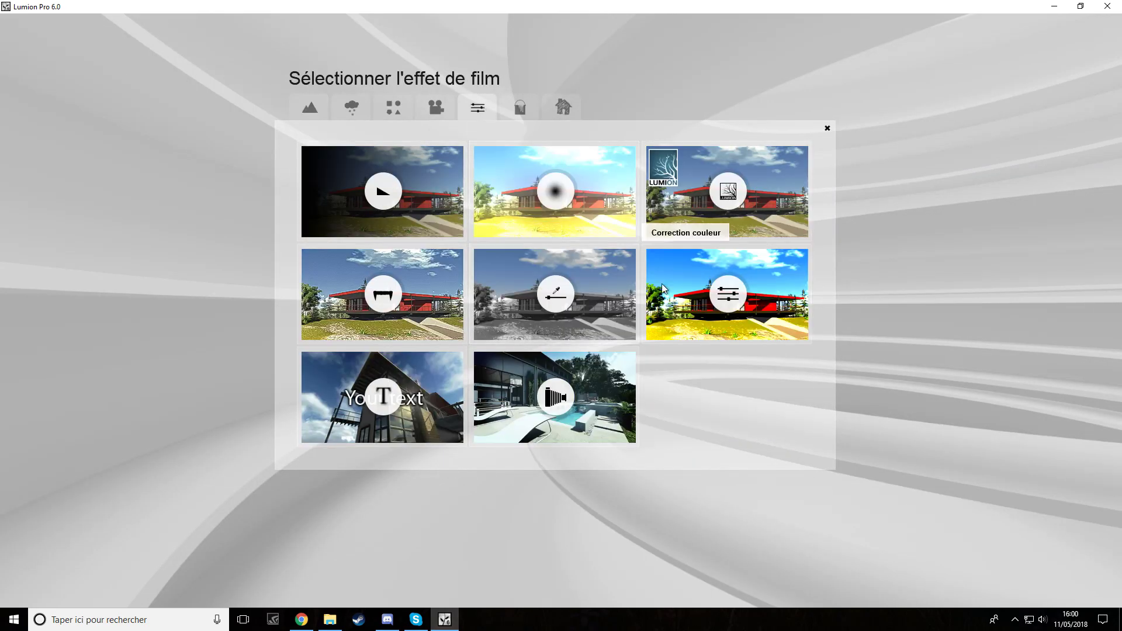
pyautogui.click(692, 291)
pyautogui.moveTo(103, 348); pyautogui.dragTo(110, 341)
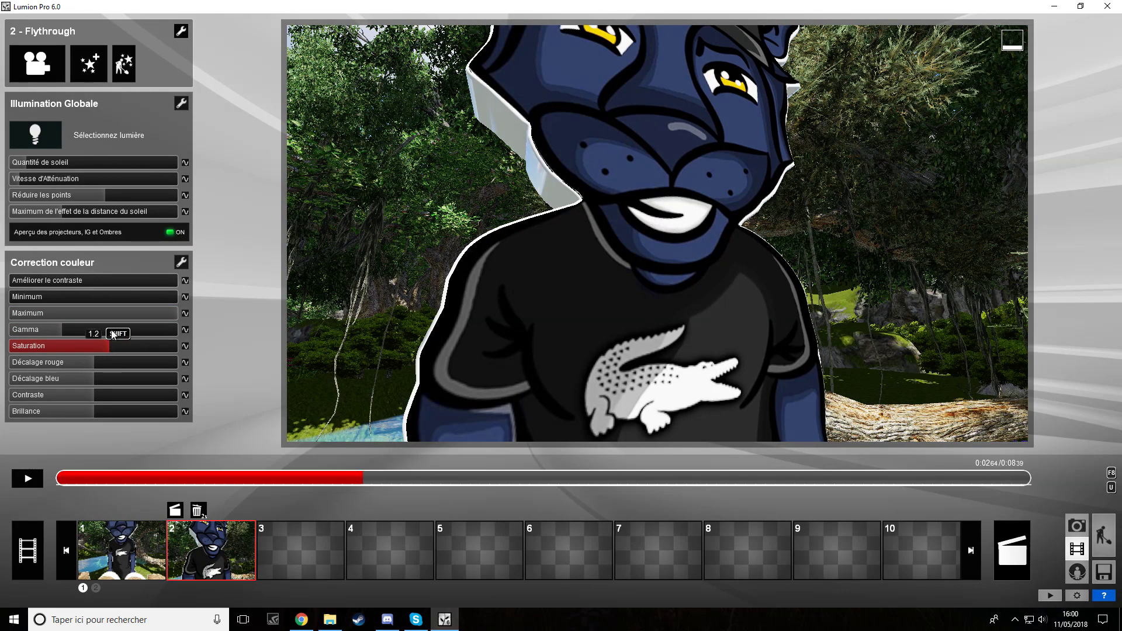
# Step: Browse the film effects and add the Vent dans le Feuillage weather effect to the second clip
pyautogui.click(90, 64)
pyautogui.click(423, 109)
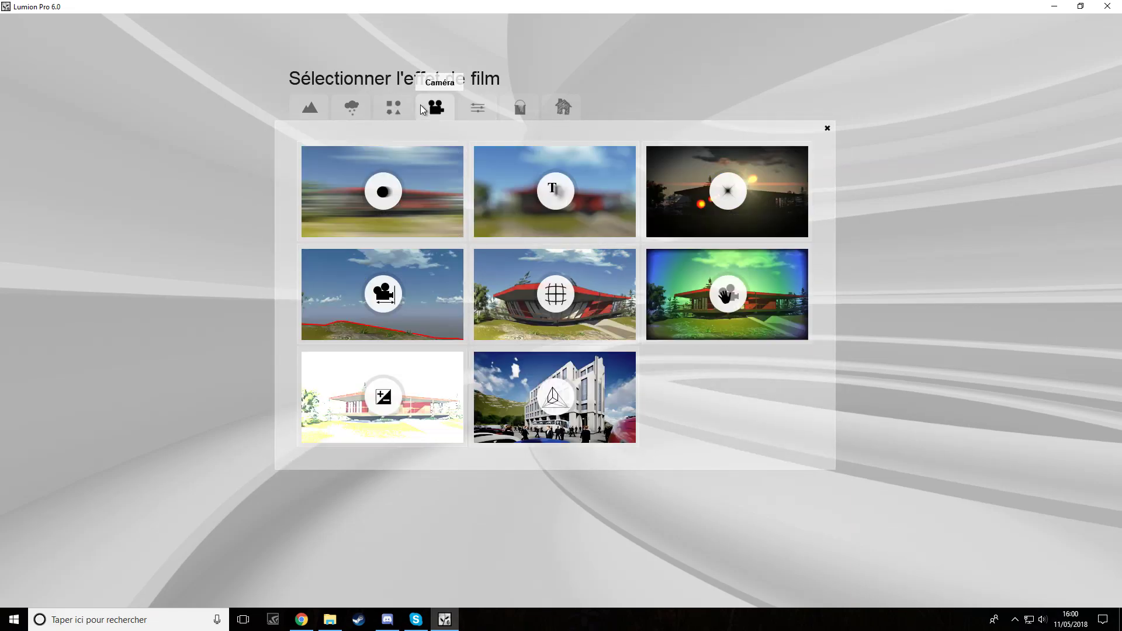
pyautogui.click(485, 100)
pyautogui.click(520, 107)
pyautogui.click(353, 107)
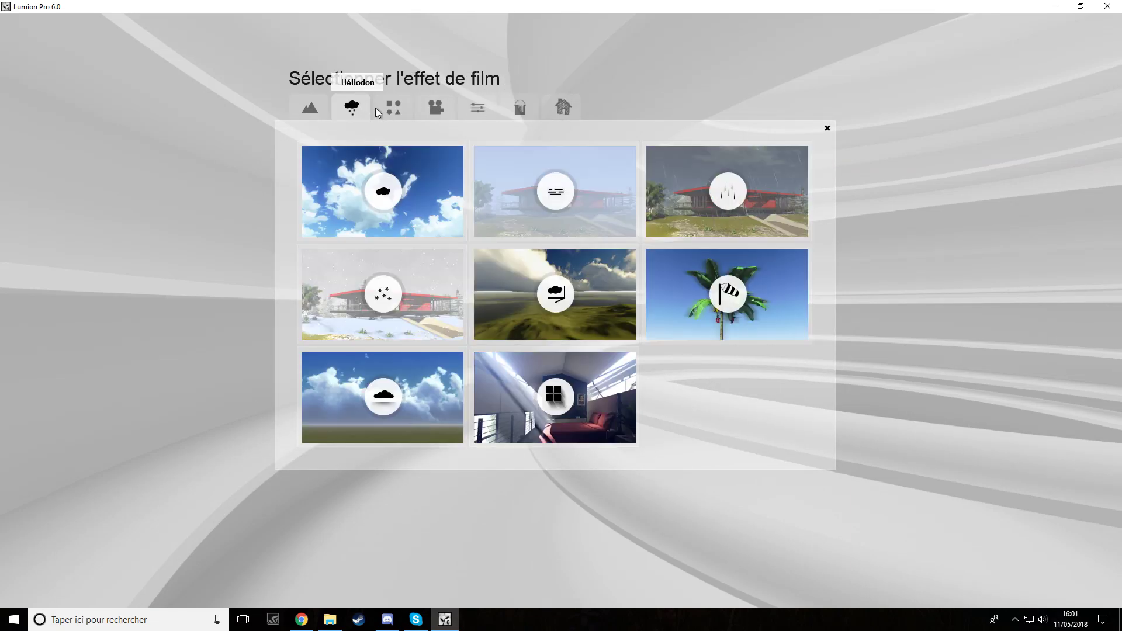
pyautogui.click(739, 307)
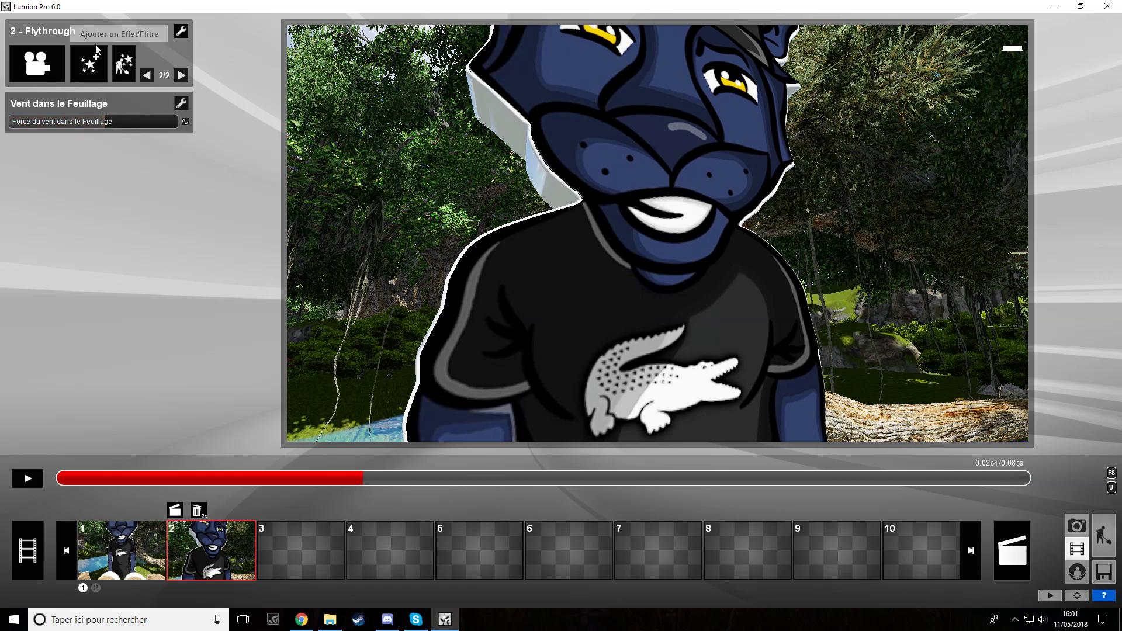
pyautogui.click(82, 72)
pyautogui.click(310, 108)
pyautogui.click(350, 111)
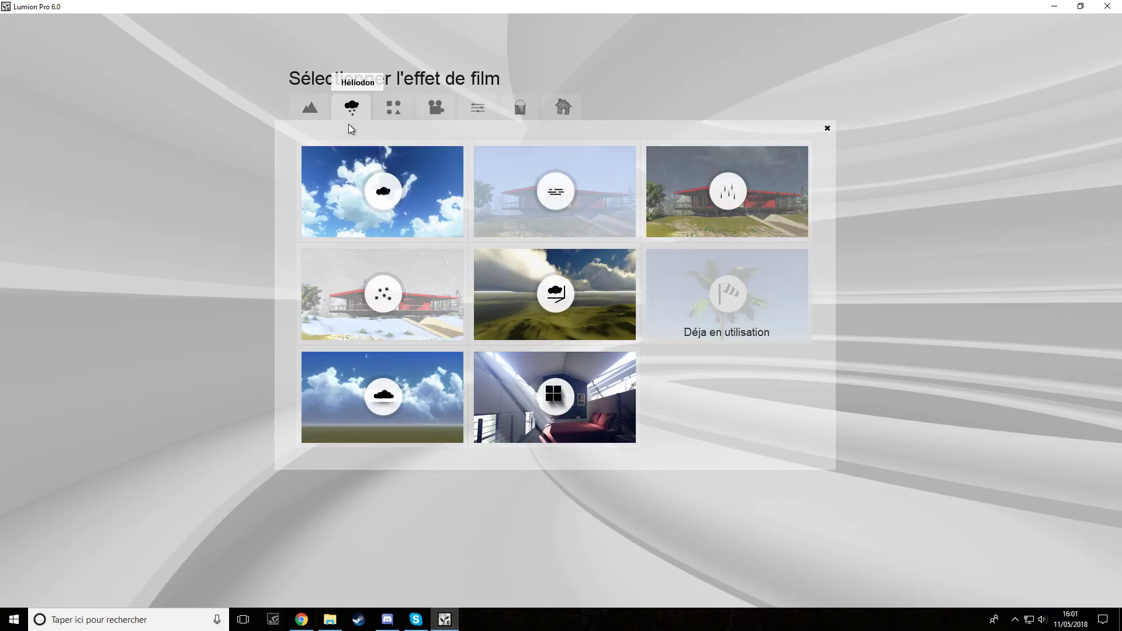
pyautogui.click(350, 173)
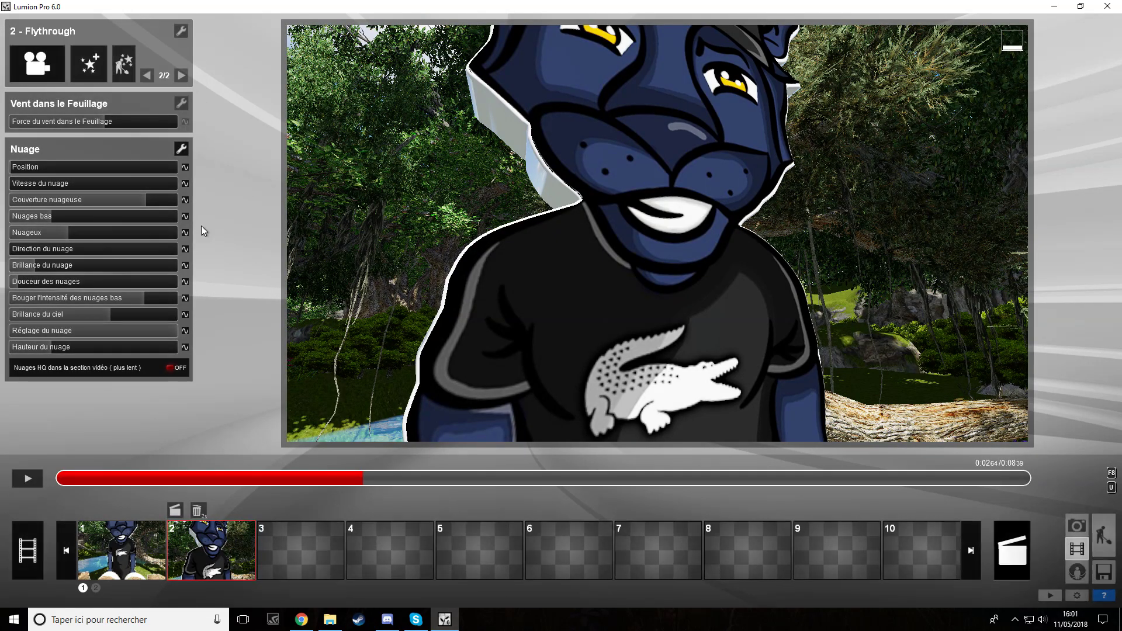
pyautogui.click(183, 151)
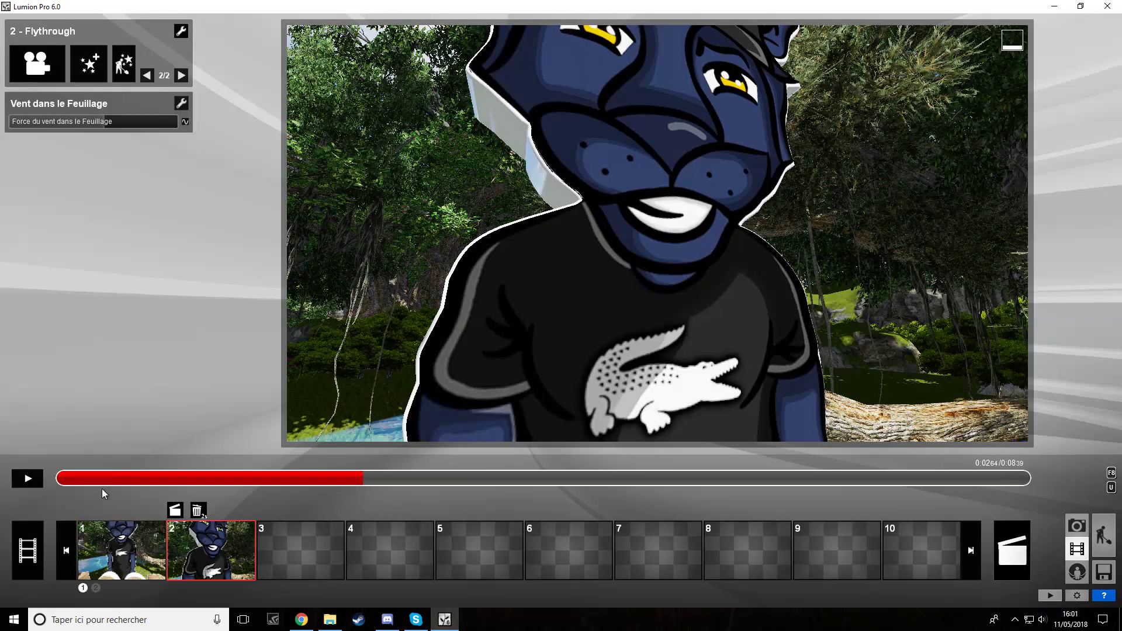
# Step: Add the Vent dans le Feuillage effect to the first clip and raise its foliage wind strength
pyautogui.click(122, 550)
pyautogui.click(100, 68)
pyautogui.click(678, 257)
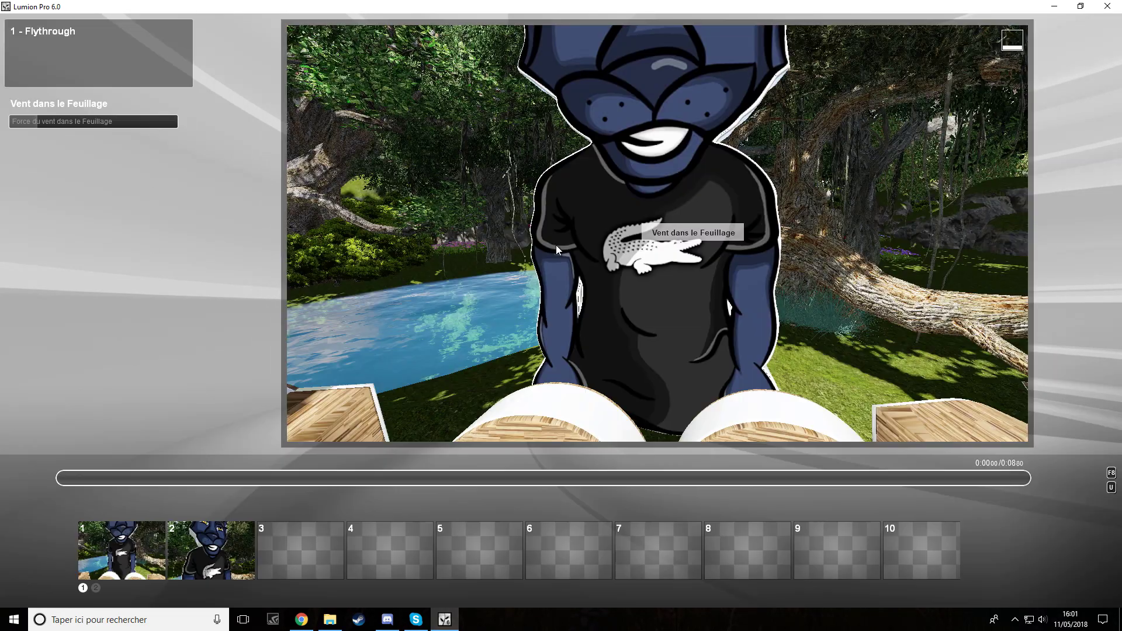
# Step: Add Correction couleur with raised saturation and Illumination Globale with a slightly raised sun amount to the first clip
pyautogui.click(93, 75)
pyautogui.click(471, 105)
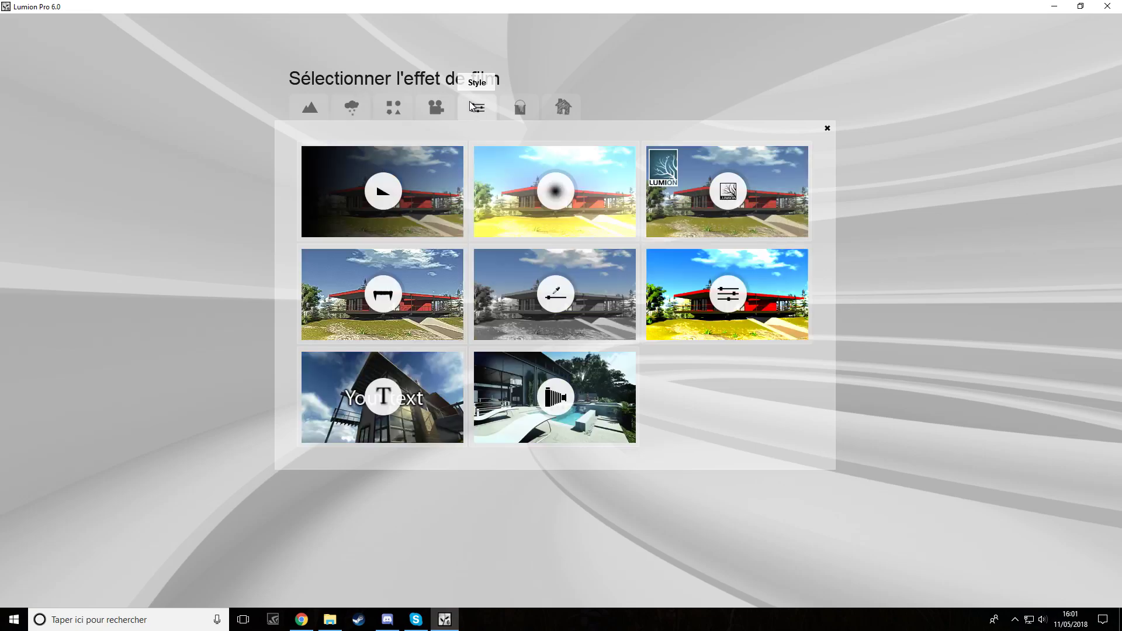
pyautogui.click(722, 214)
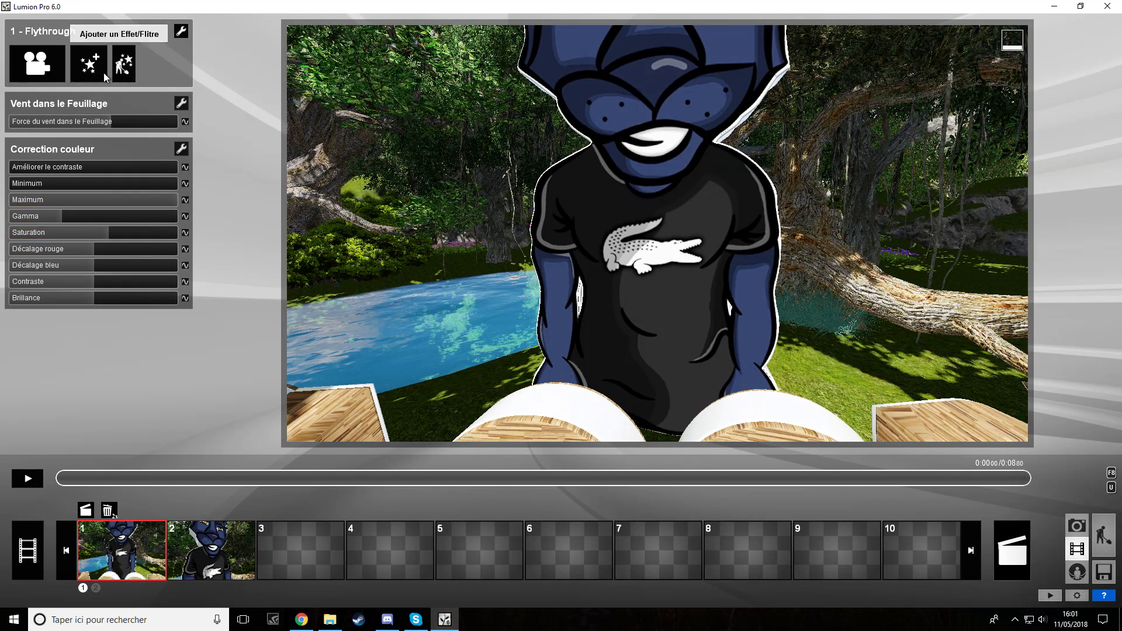
pyautogui.click(104, 73)
pyautogui.click(555, 294)
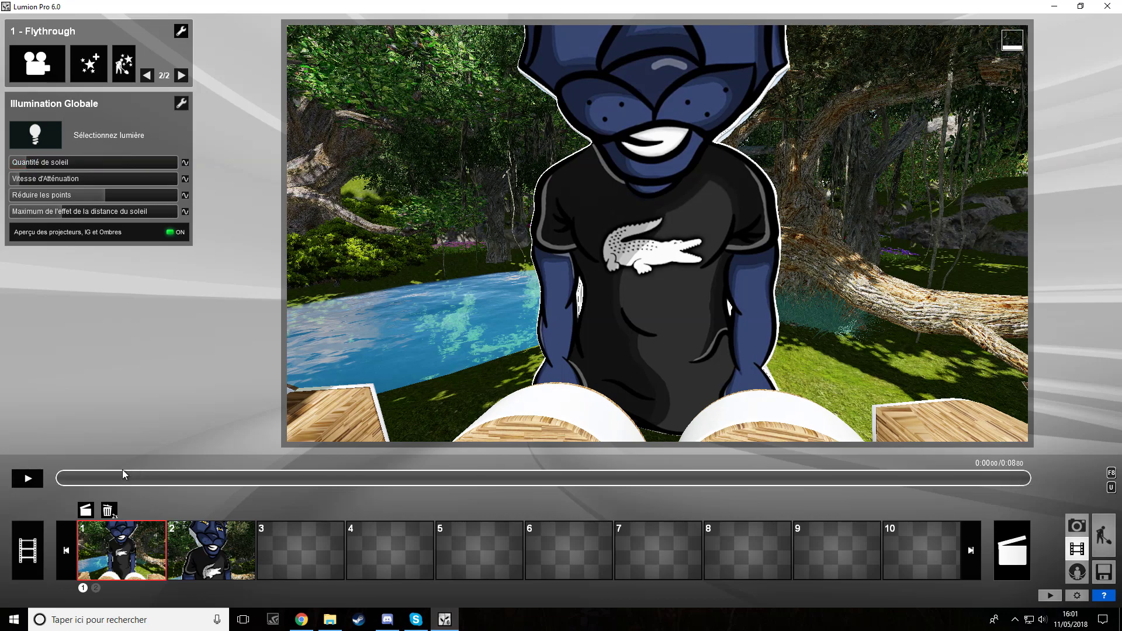
# Step: Scrub both clips toward their ends to examine the closing views of the mascot and clearing, then return to editing the scene
pyautogui.moveTo(88, 484); pyautogui.dragTo(909, 437)
pyautogui.click(217, 542)
pyautogui.moveTo(169, 481); pyautogui.dragTo(950, 470)
pyautogui.click(132, 547)
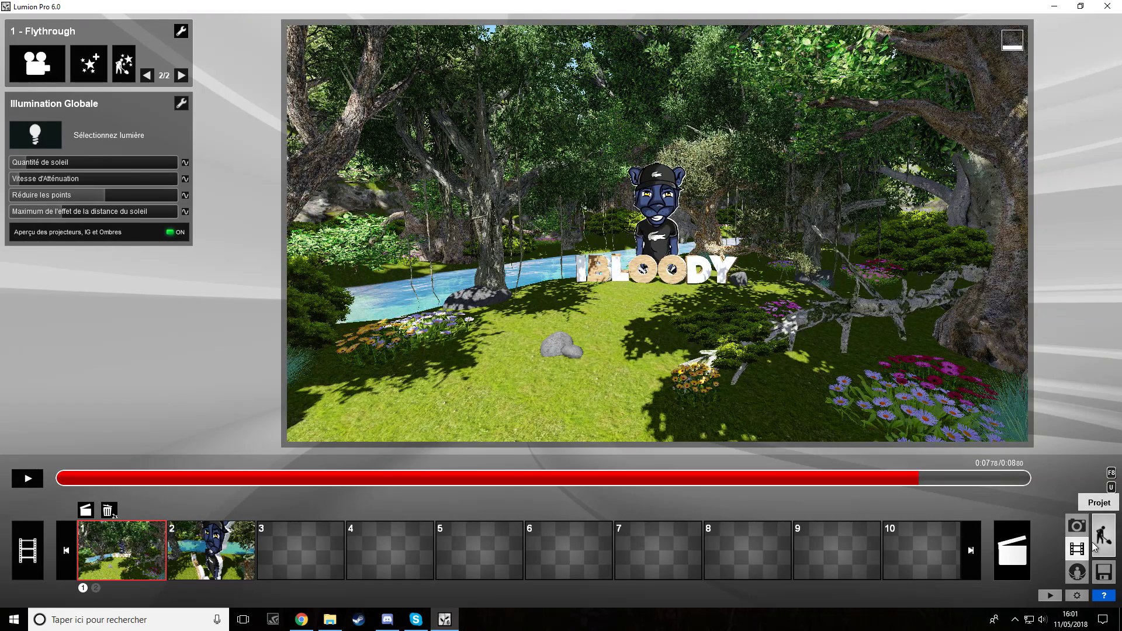
pyautogui.click(1104, 535)
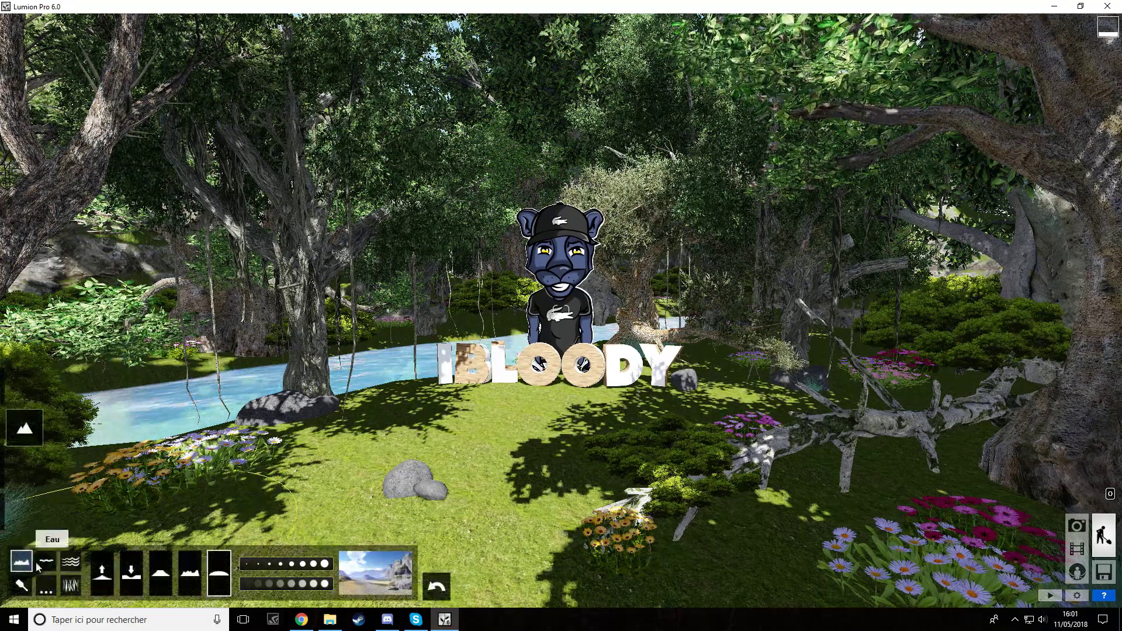
# Step: Place a Blue_Fescue grass clump from the nature library beside the two small rocks in the clearing and scale it down
pyautogui.click(24, 512)
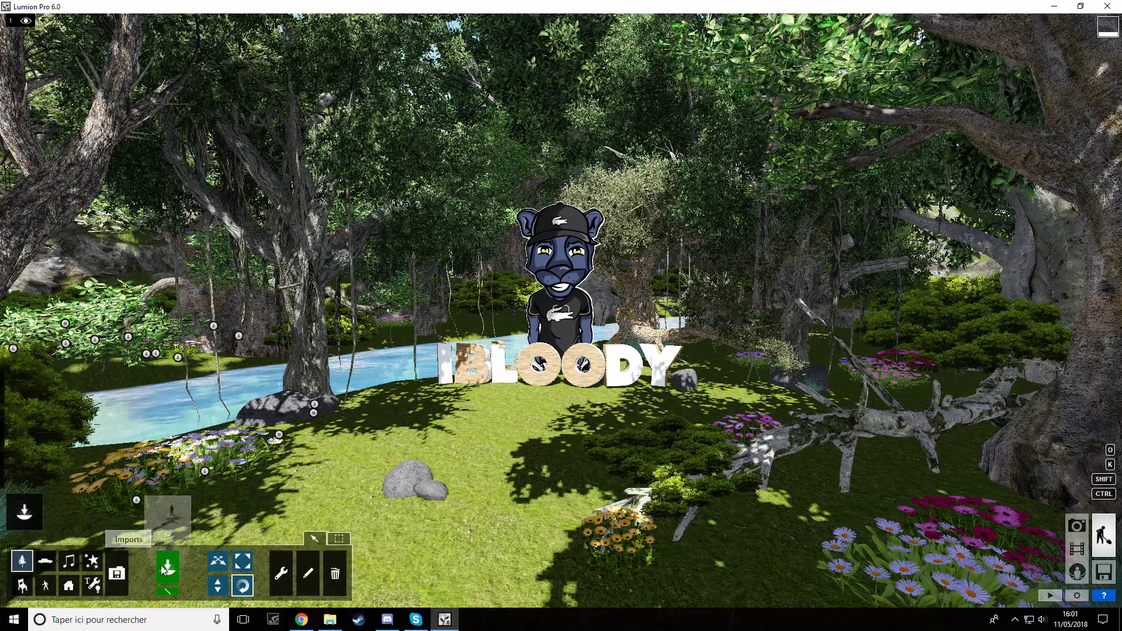
pyautogui.click(168, 517)
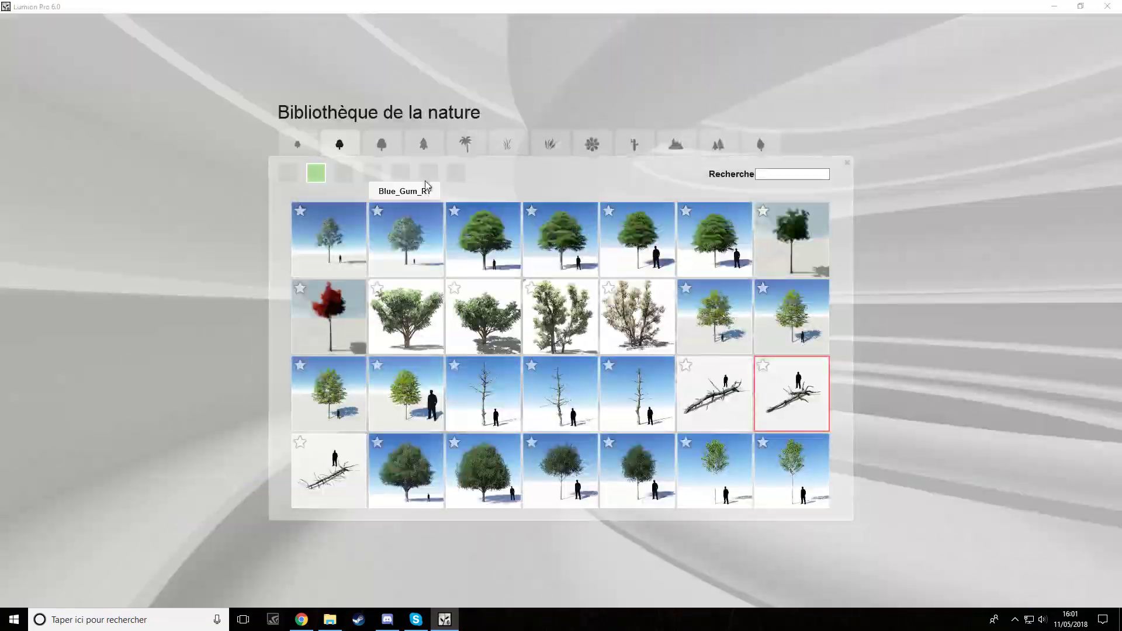
pyautogui.click(596, 146)
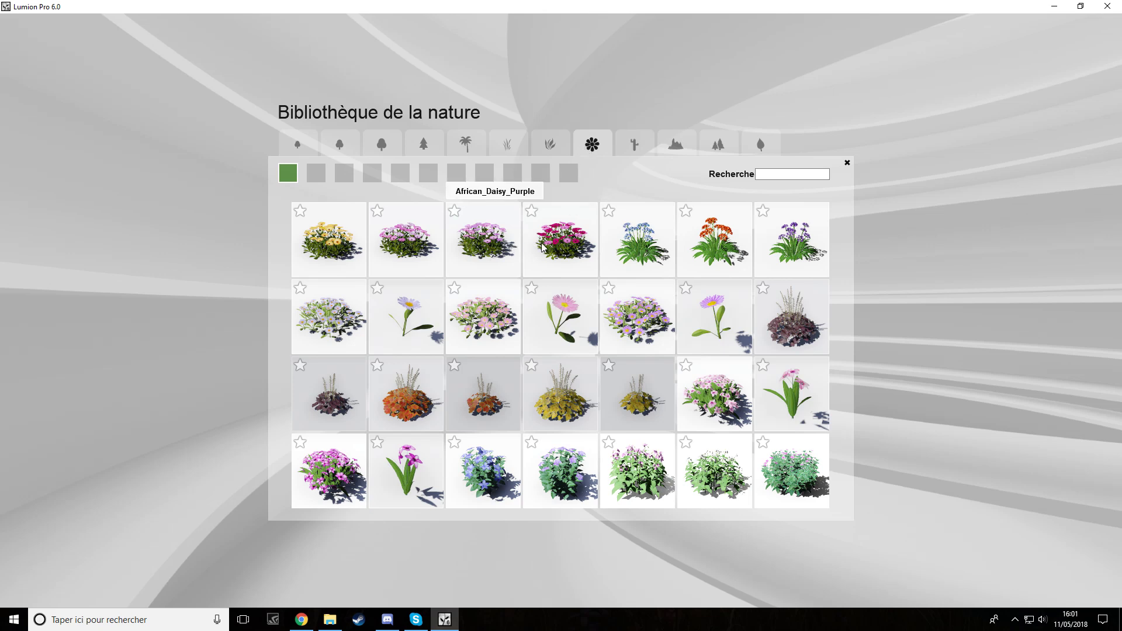
pyautogui.click(526, 153)
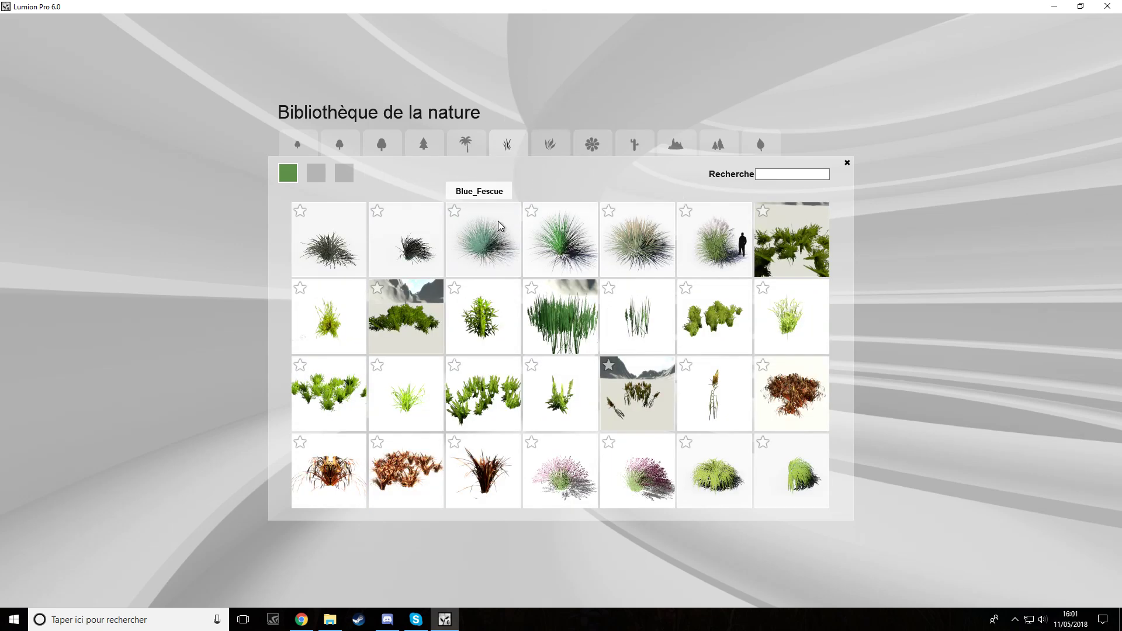
pyautogui.click(522, 267)
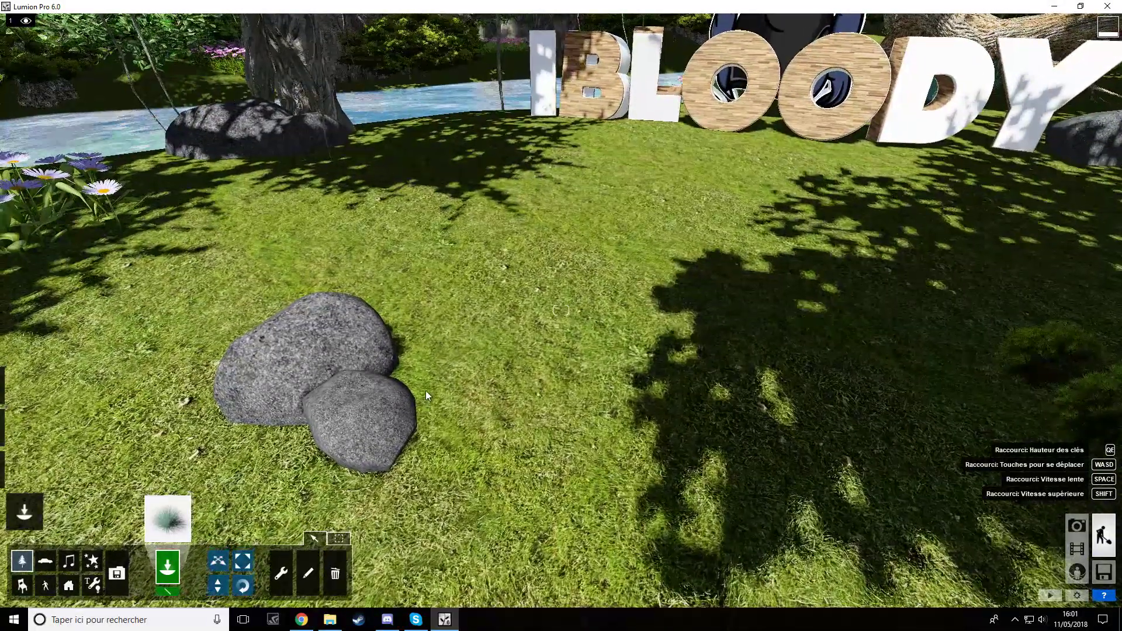
pyautogui.click(419, 391)
pyautogui.click(242, 560)
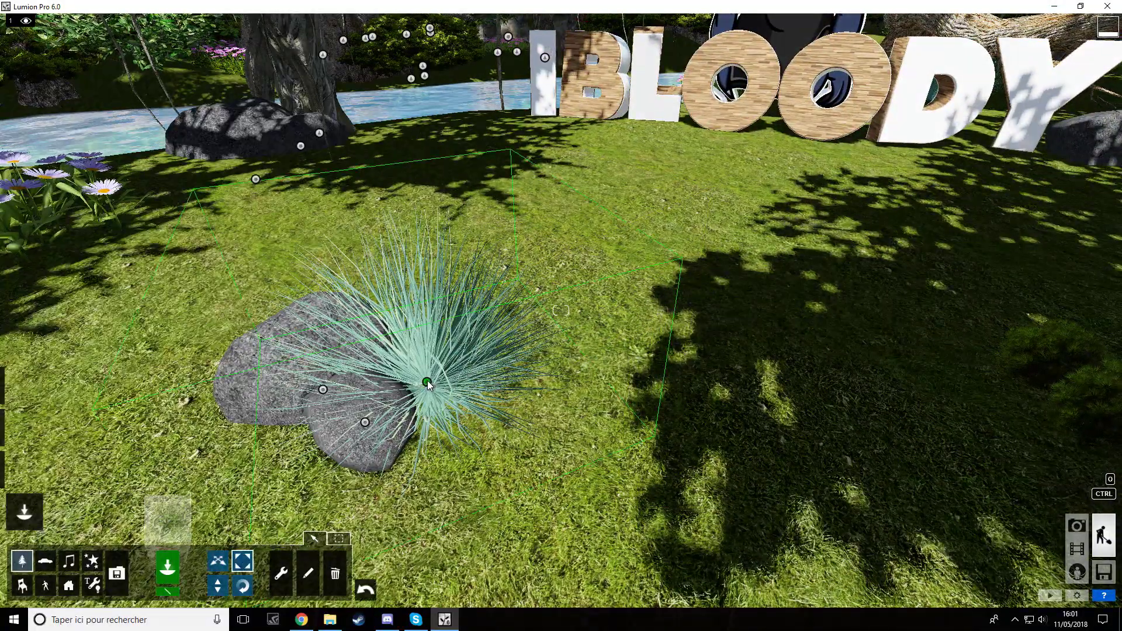
pyautogui.click(167, 519)
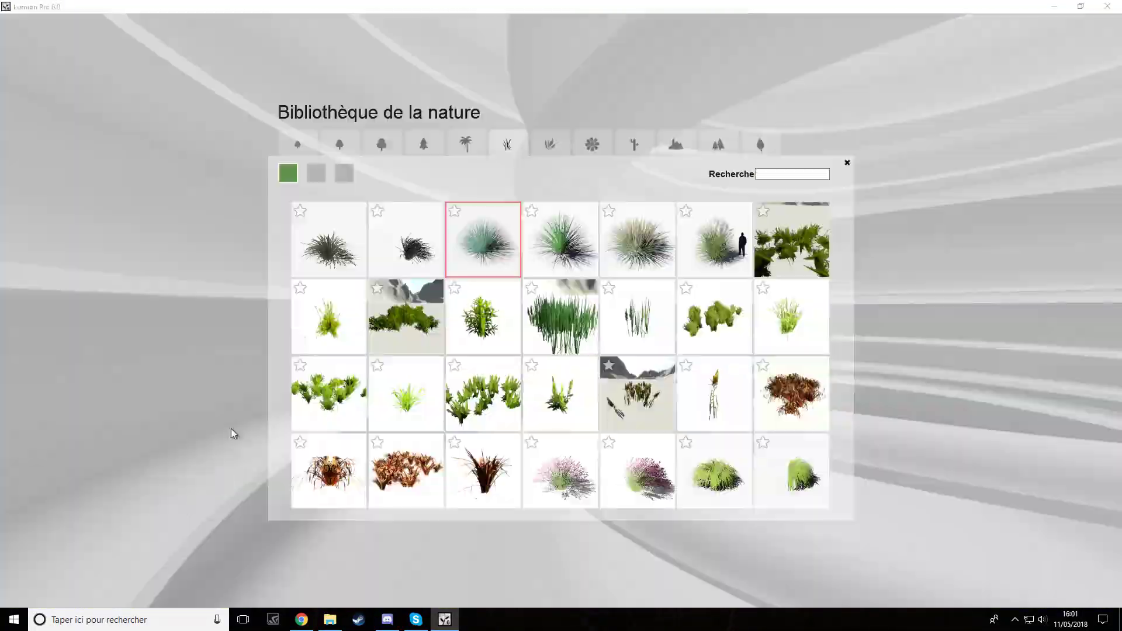
pyautogui.click(679, 146)
pyautogui.click(356, 150)
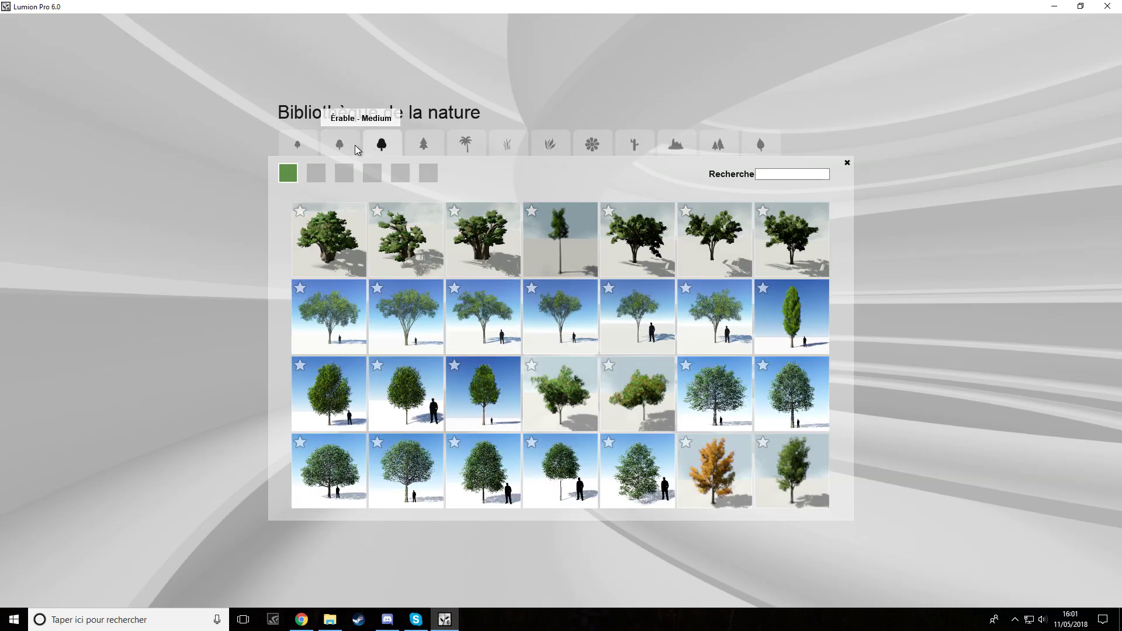
pyautogui.click(318, 154)
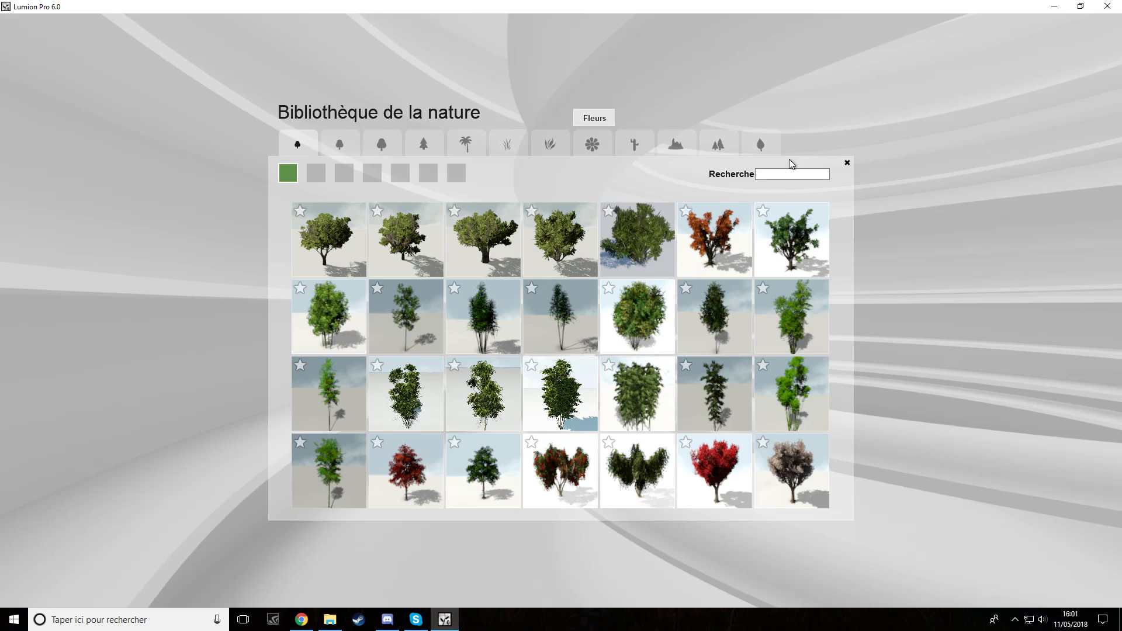
pyautogui.click(847, 164)
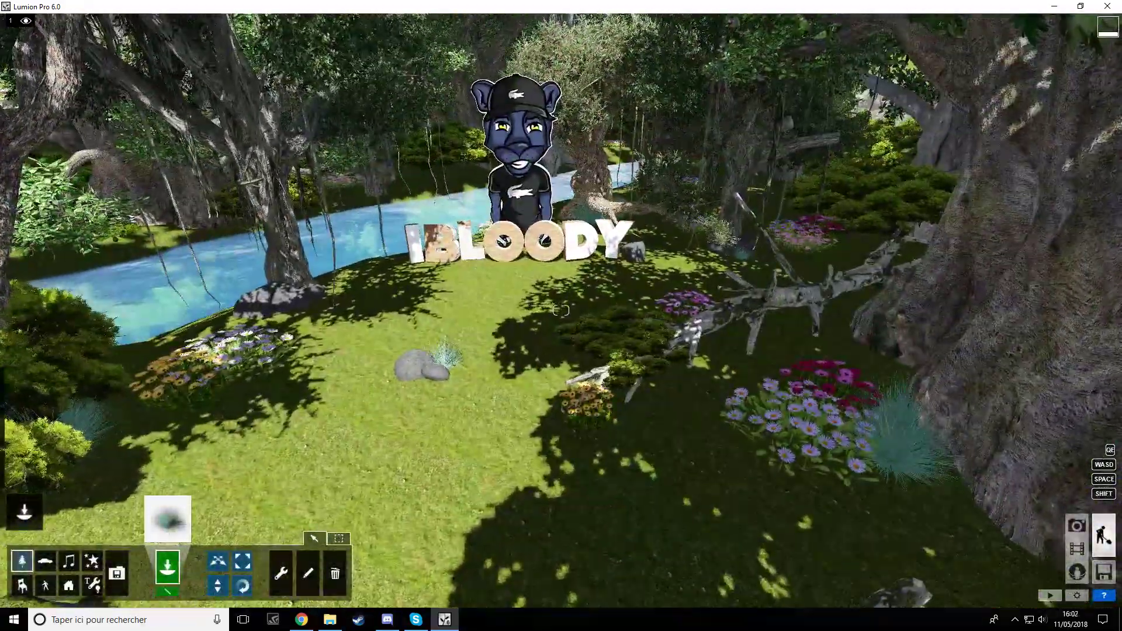
# Step: Place another Blue_Fescue clump on the grass near the riverbank beside the letter I and scale it down
pyautogui.moveTo(903, 146); pyautogui.dragTo(879, 147, button='right')
pyautogui.press('w')
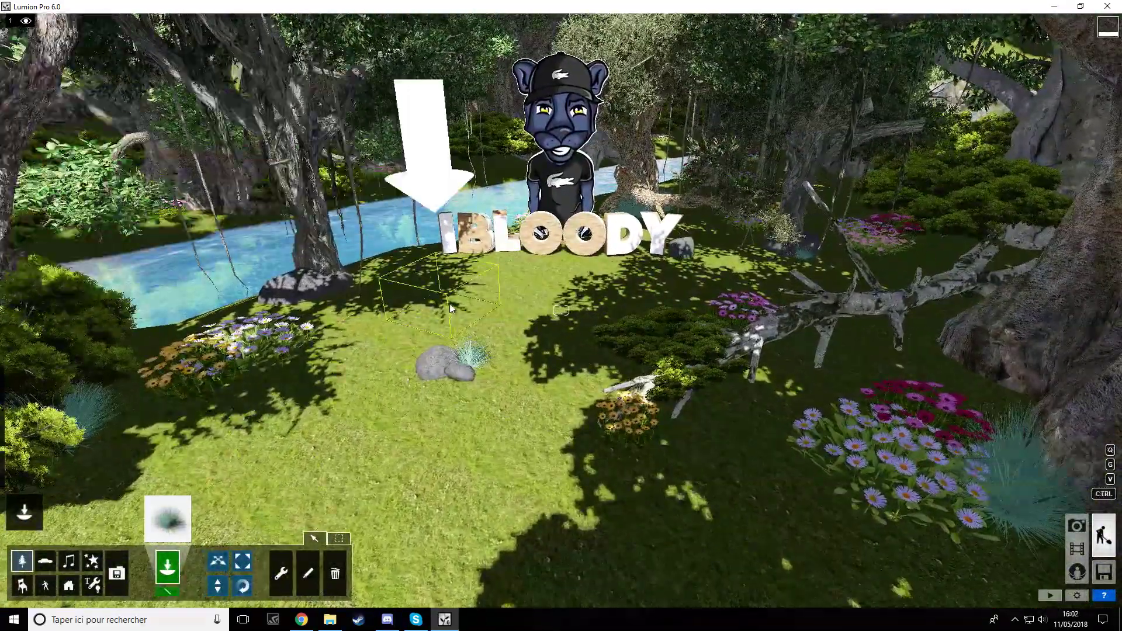
pyautogui.click(425, 289)
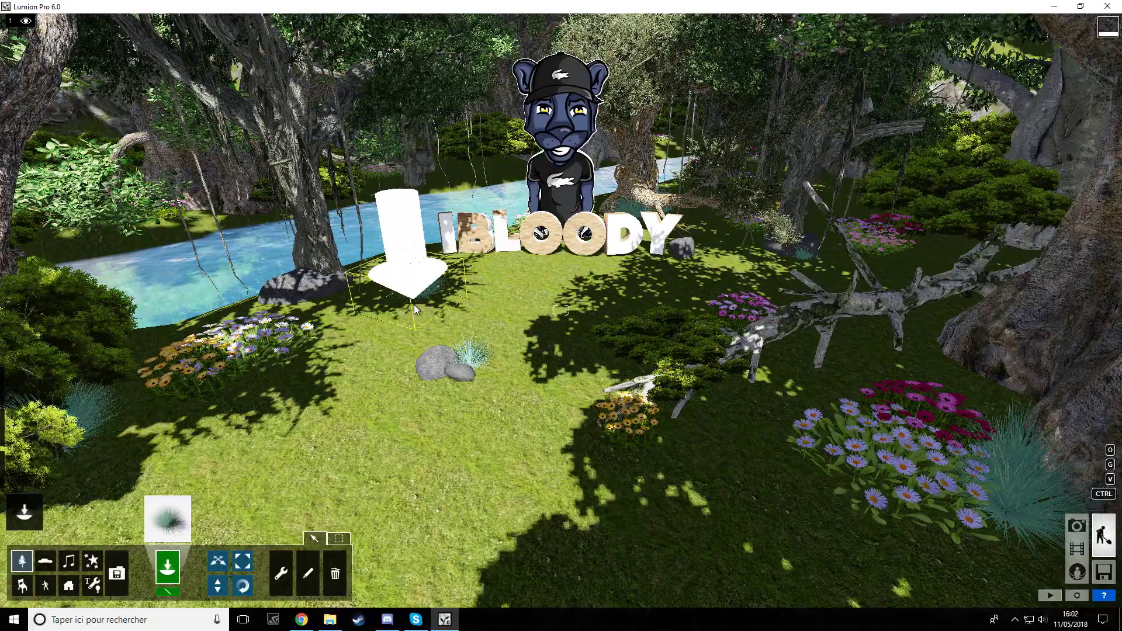
pyautogui.press('w')
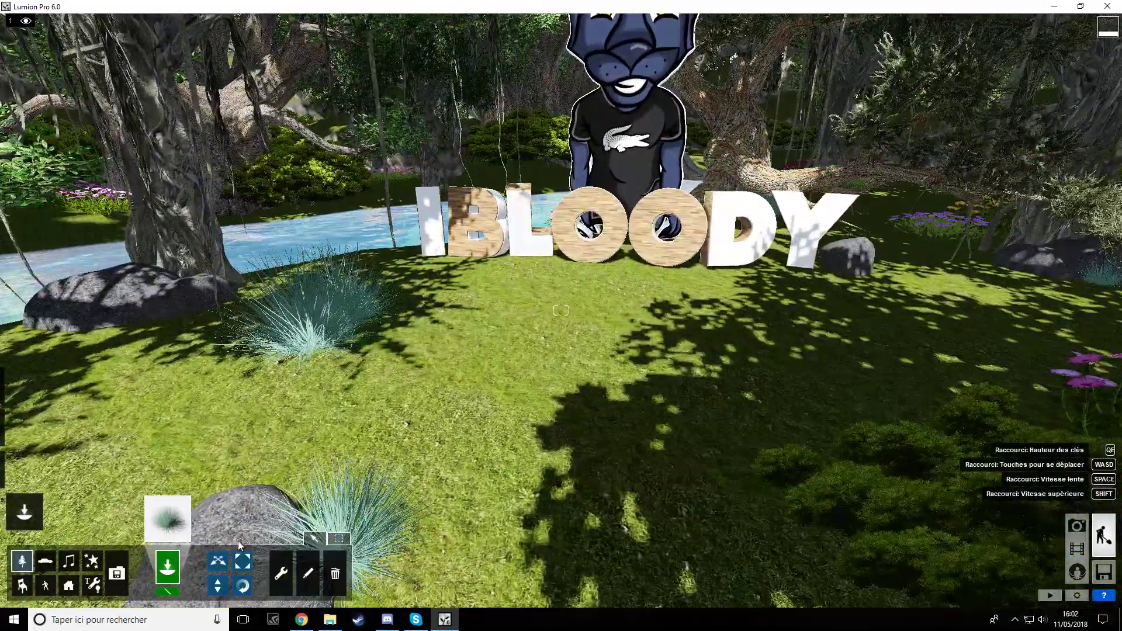
pyautogui.click(244, 563)
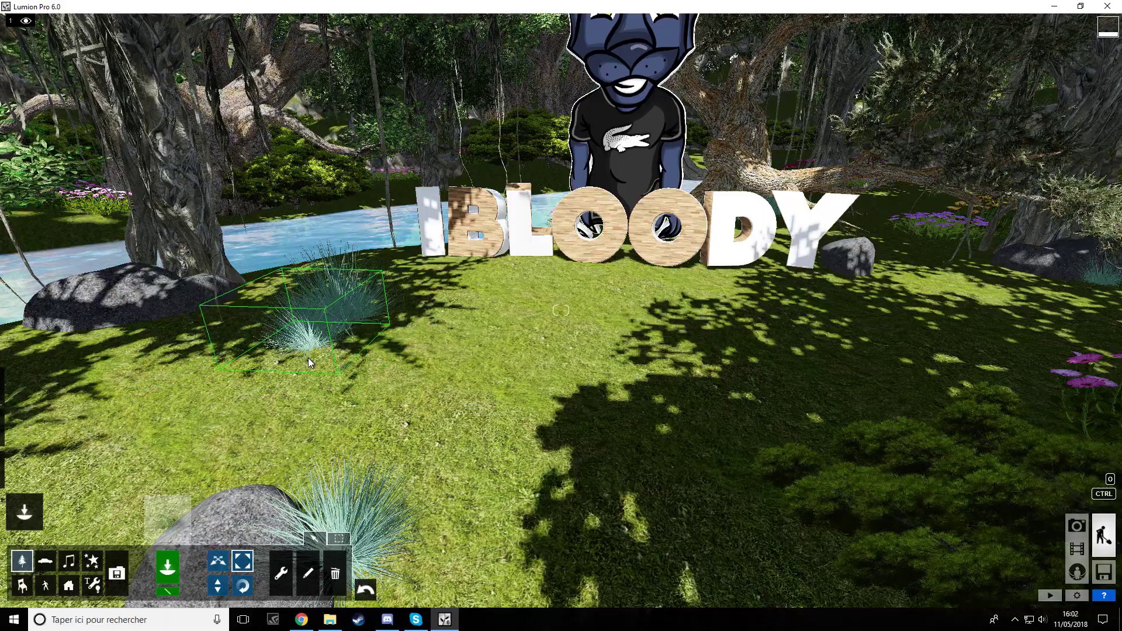
# Step: Place a Blue_Fescue clump by the rock next to the letter Y, scale it down and shift it slightly into position
pyautogui.click(168, 567)
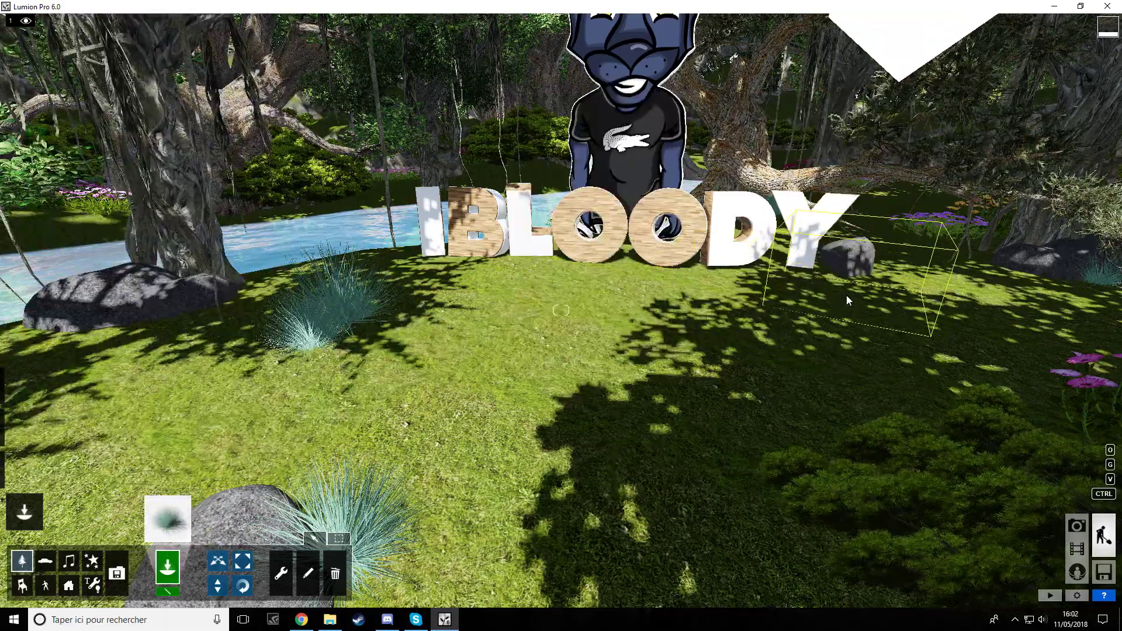
pyautogui.click(861, 278)
pyautogui.click(243, 563)
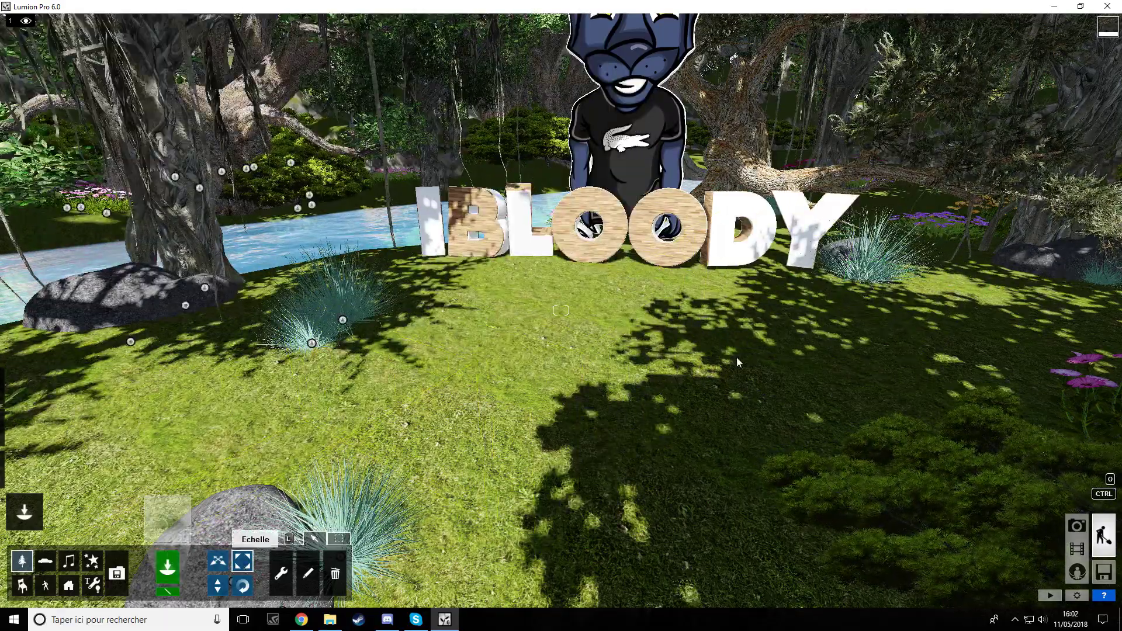
pyautogui.moveTo(864, 284); pyautogui.dragTo(863, 292)
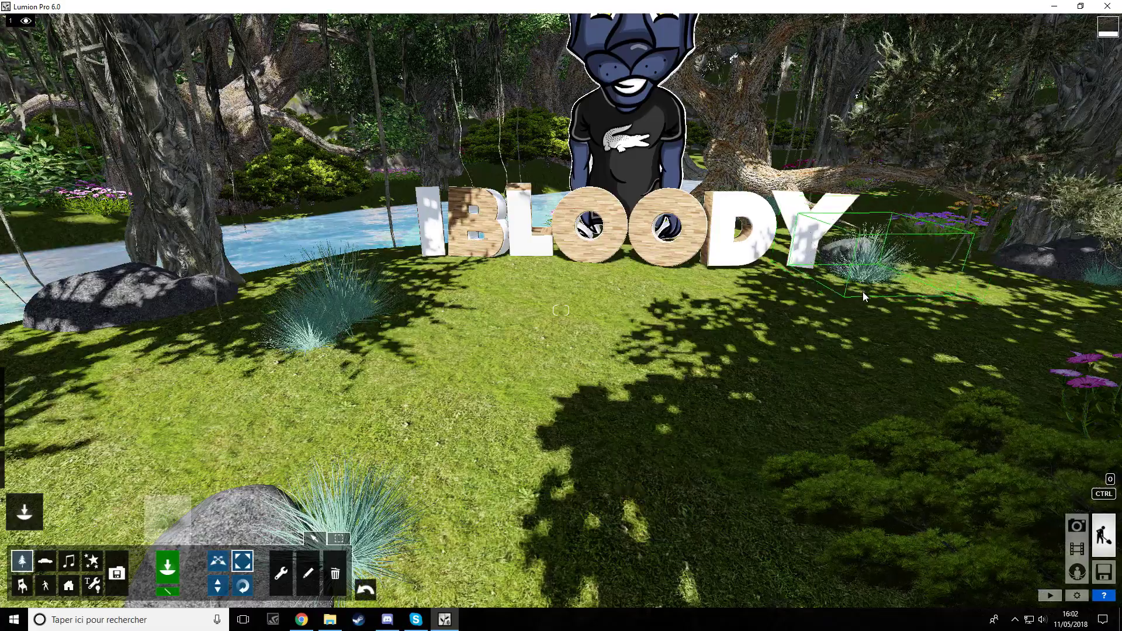
pyautogui.click(219, 562)
pyautogui.moveTo(863, 283); pyautogui.dragTo(876, 291)
# Step: Reopen the film and scrub both clips from start to end to examine the scene with the added grass
pyautogui.press('s')
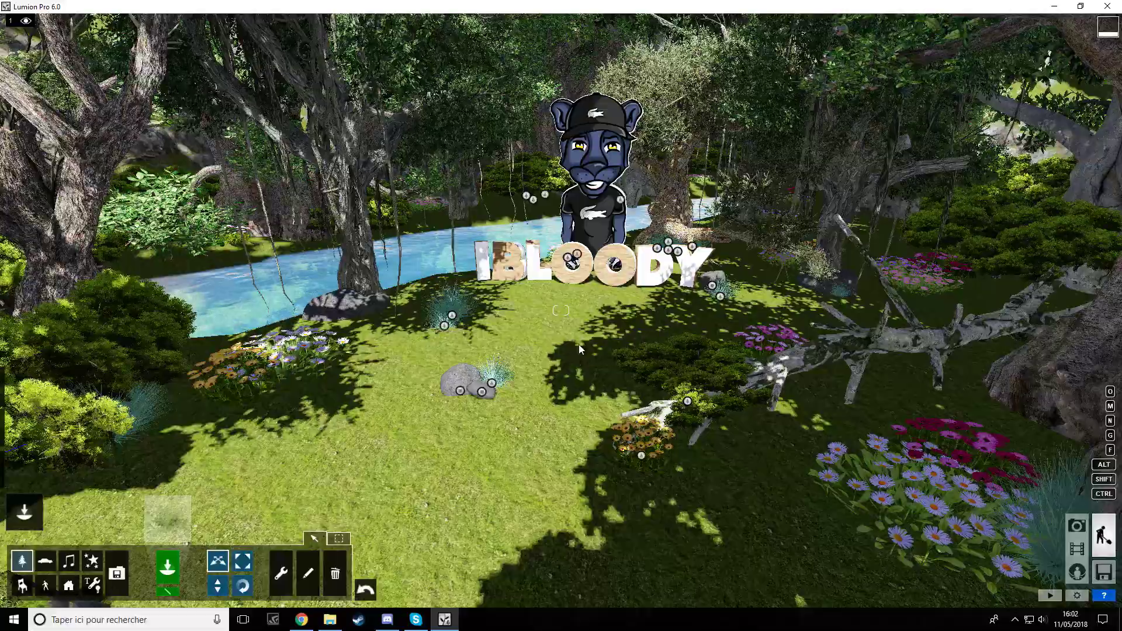
pyautogui.press('w')
pyautogui.press('a')
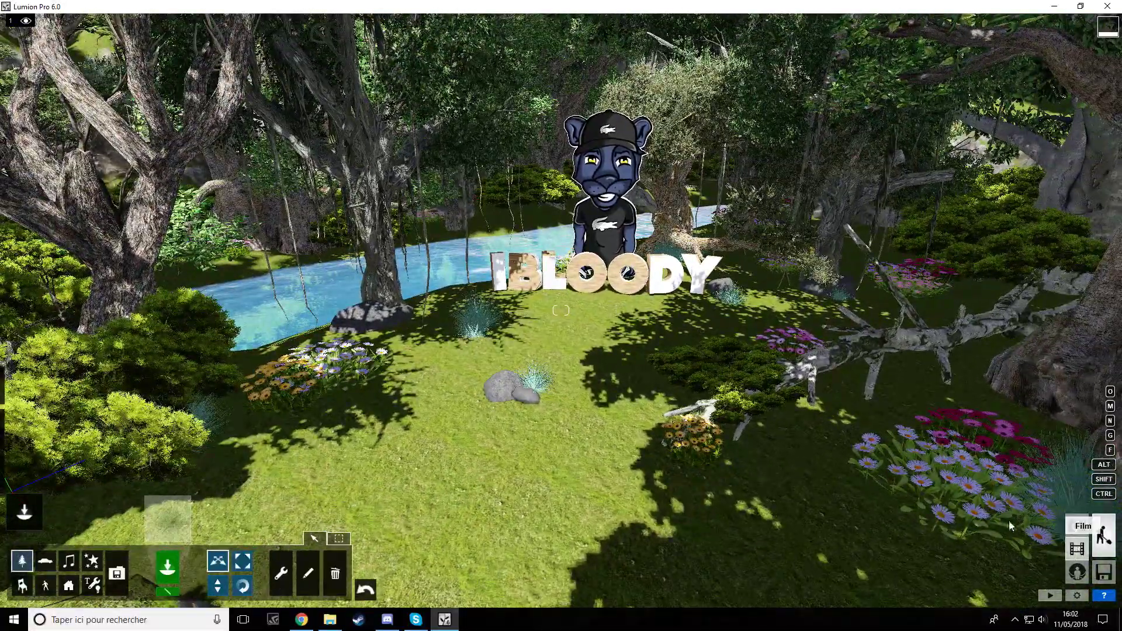
pyautogui.click(1078, 548)
pyautogui.moveTo(585, 474); pyautogui.dragTo(867, 477)
pyautogui.moveTo(922, 418); pyautogui.dragTo(1113, 415)
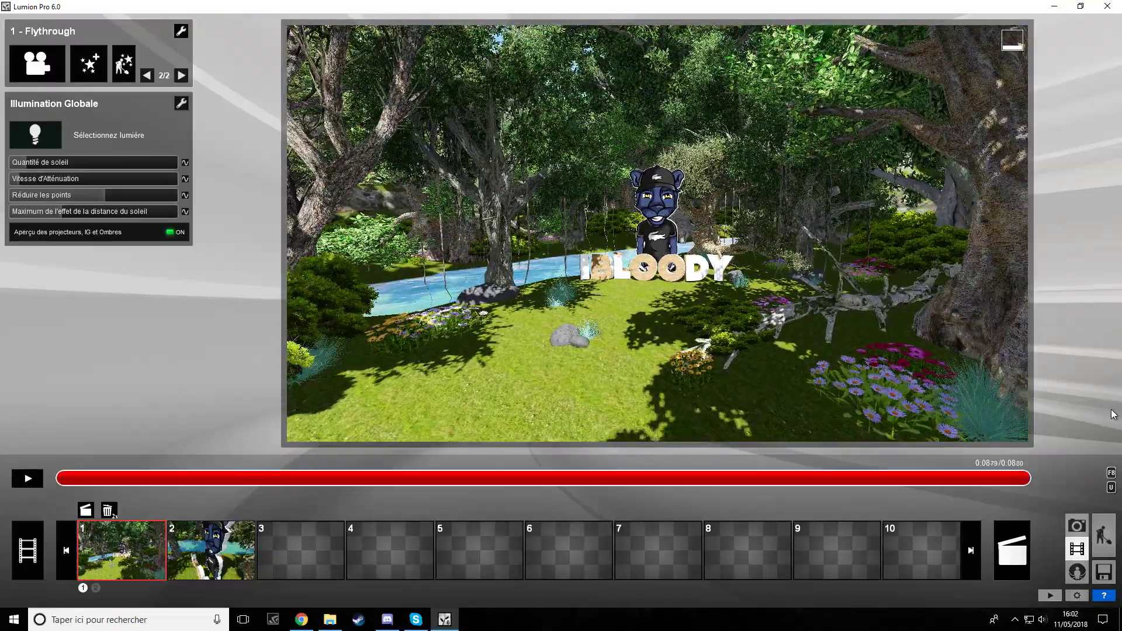
pyautogui.click(246, 542)
pyautogui.moveTo(68, 476); pyautogui.dragTo(51, 497)
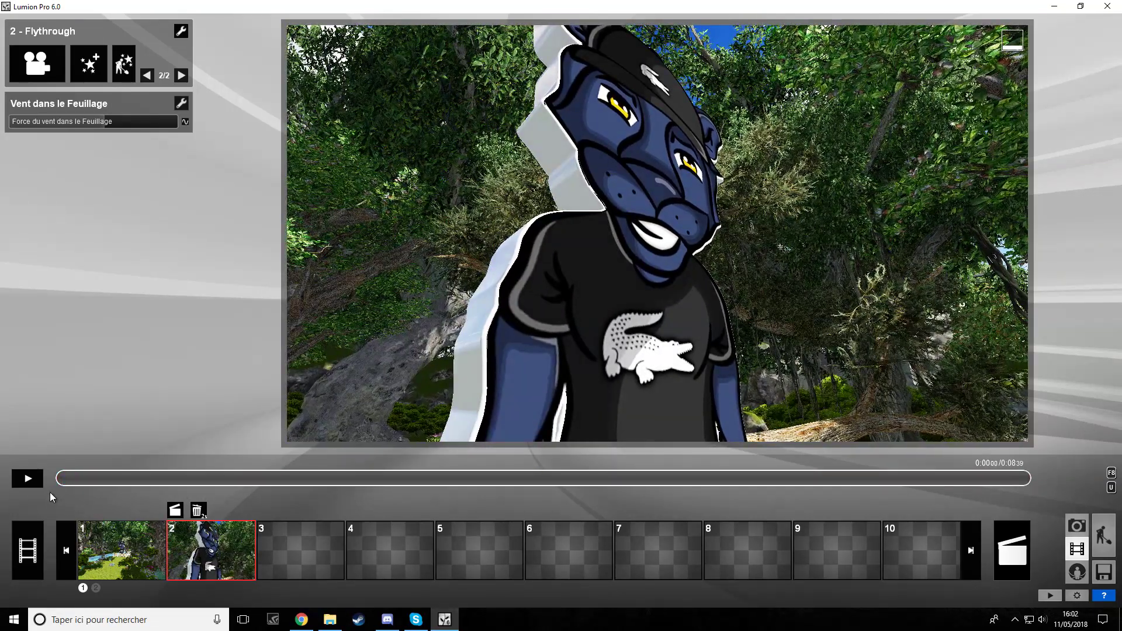
pyautogui.click(121, 550)
pyautogui.moveTo(92, 482); pyautogui.dragTo(842, 450)
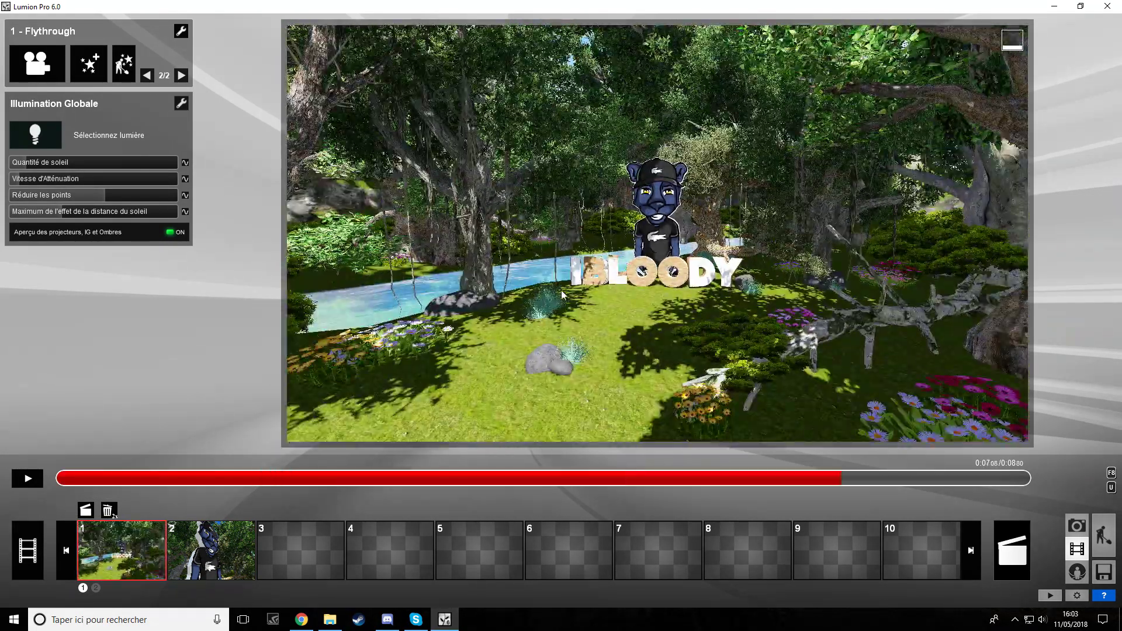
pyautogui.click(233, 557)
pyautogui.moveTo(58, 476); pyautogui.dragTo(1032, 488)
pyautogui.moveTo(615, 479); pyautogui.dragTo(1105, 489)
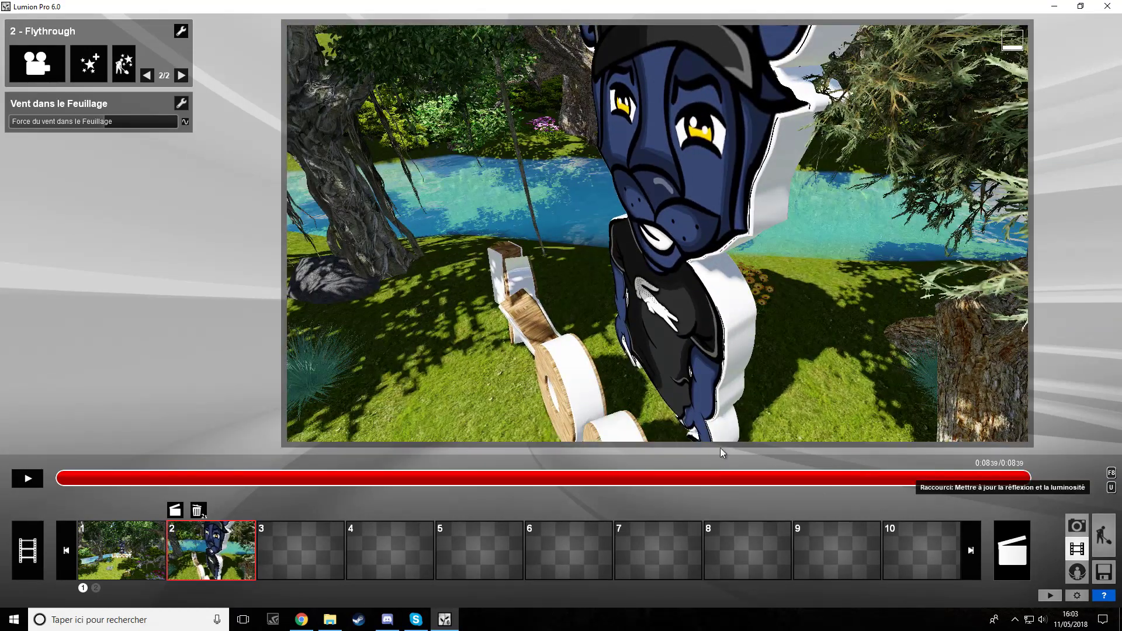
# Step: Export the first clip as an MP4 named PN 2 on the desktop, at 60 frames per second and 1080p
pyautogui.click(120, 550)
pyautogui.click(86, 510)
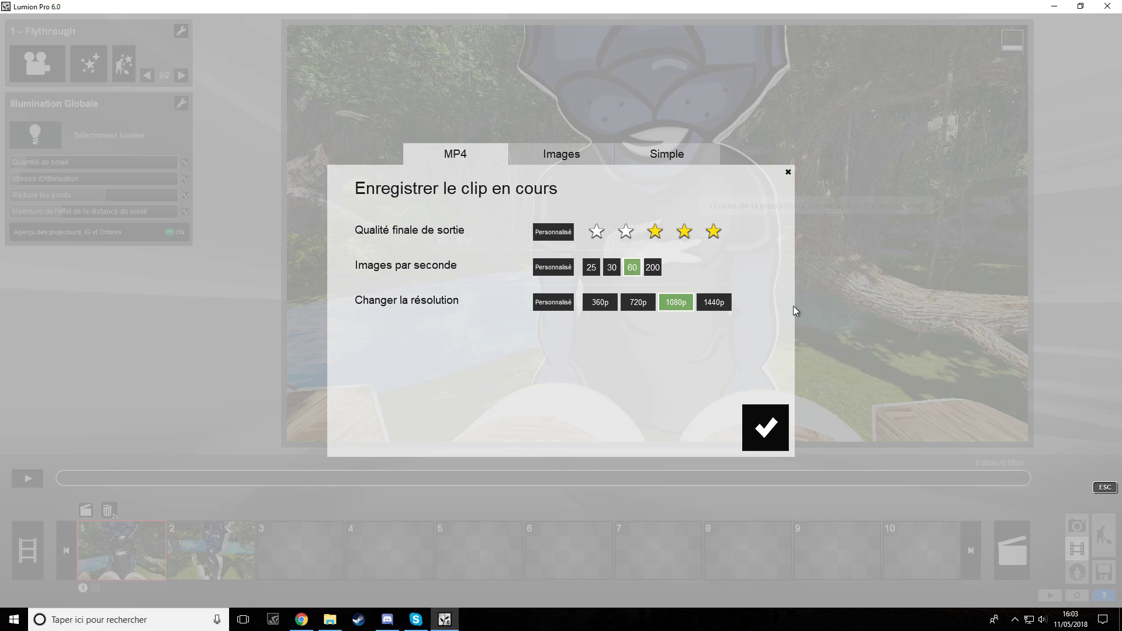
pyautogui.click(765, 433)
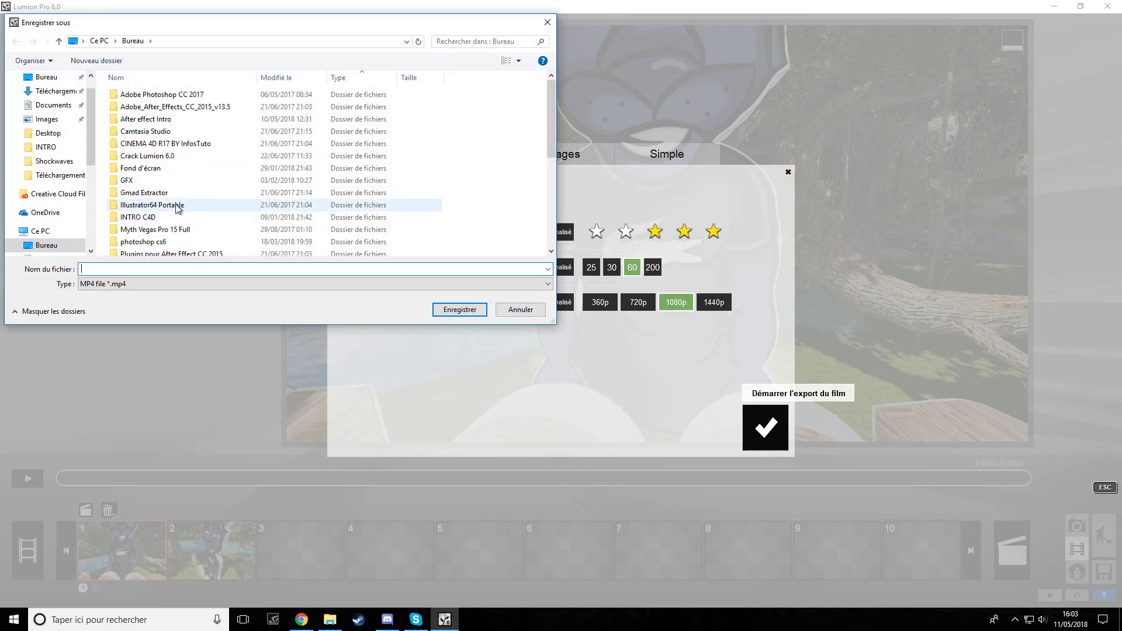
pyautogui.write('P')
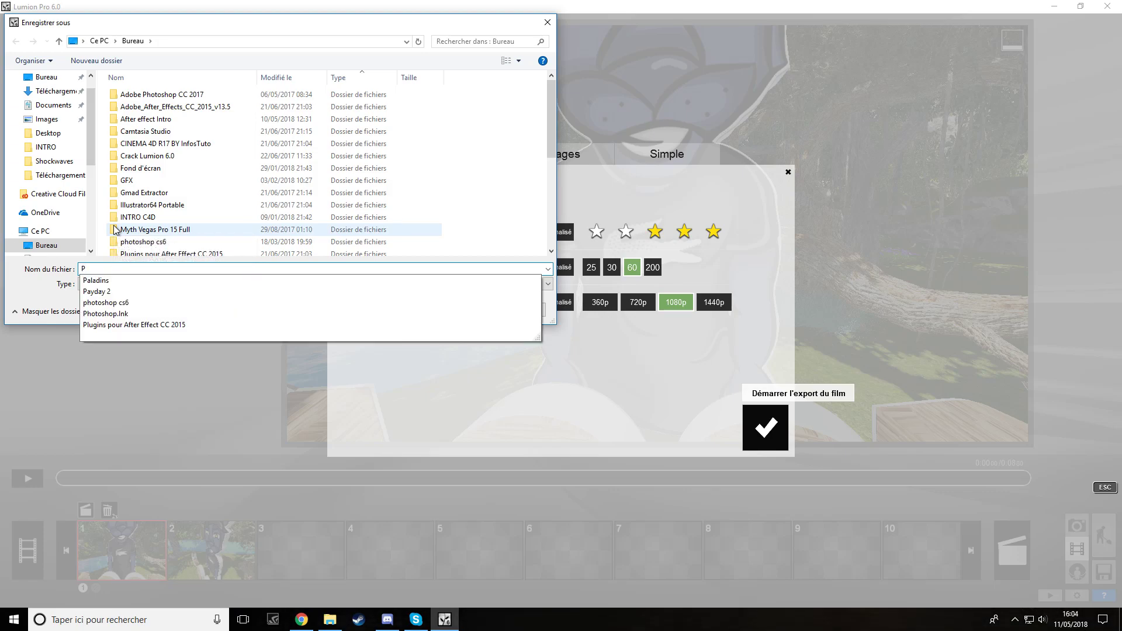
pyautogui.write('N 2')
pyautogui.press('Return')
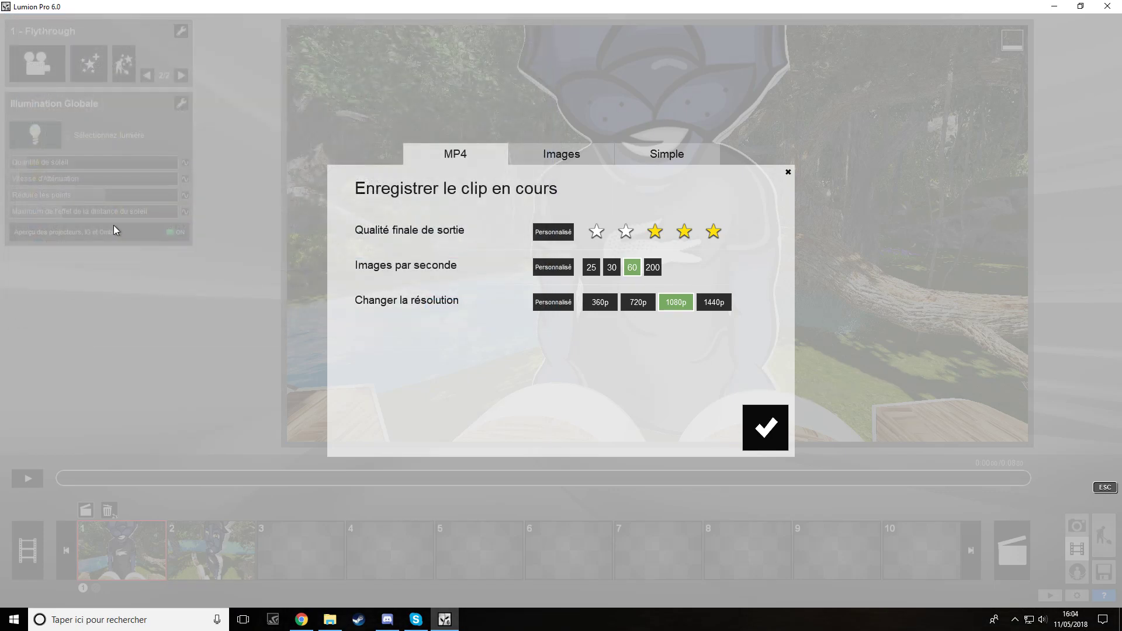
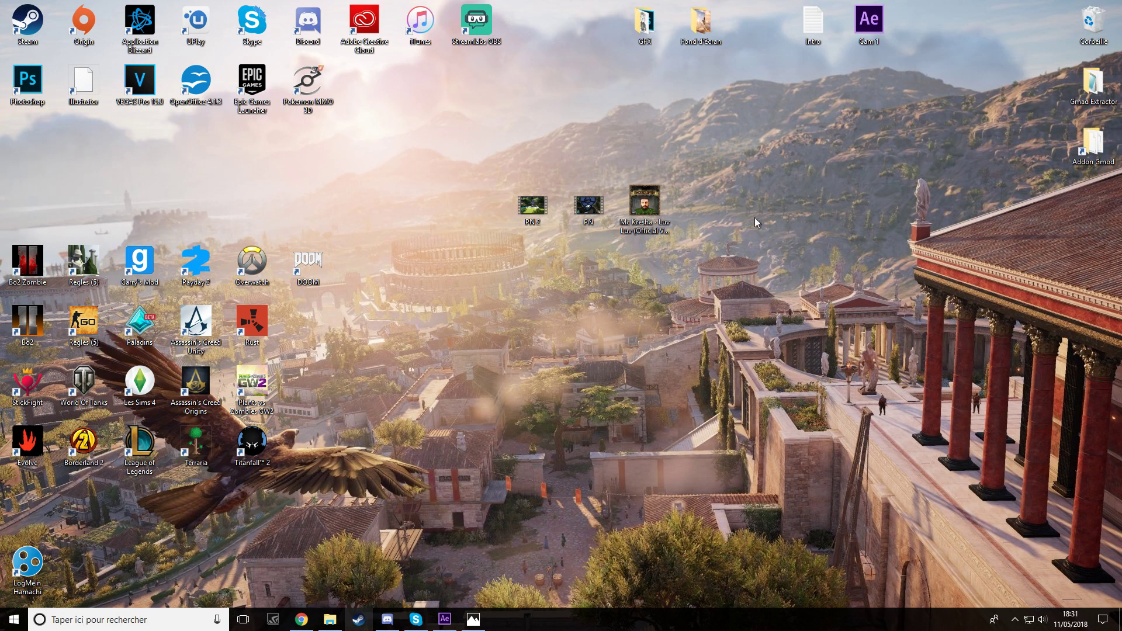
# Step: Play the rendered PN and PN 2 videos from the desktop to check them, closing the player after each
pyautogui.doubleClick(597, 208)
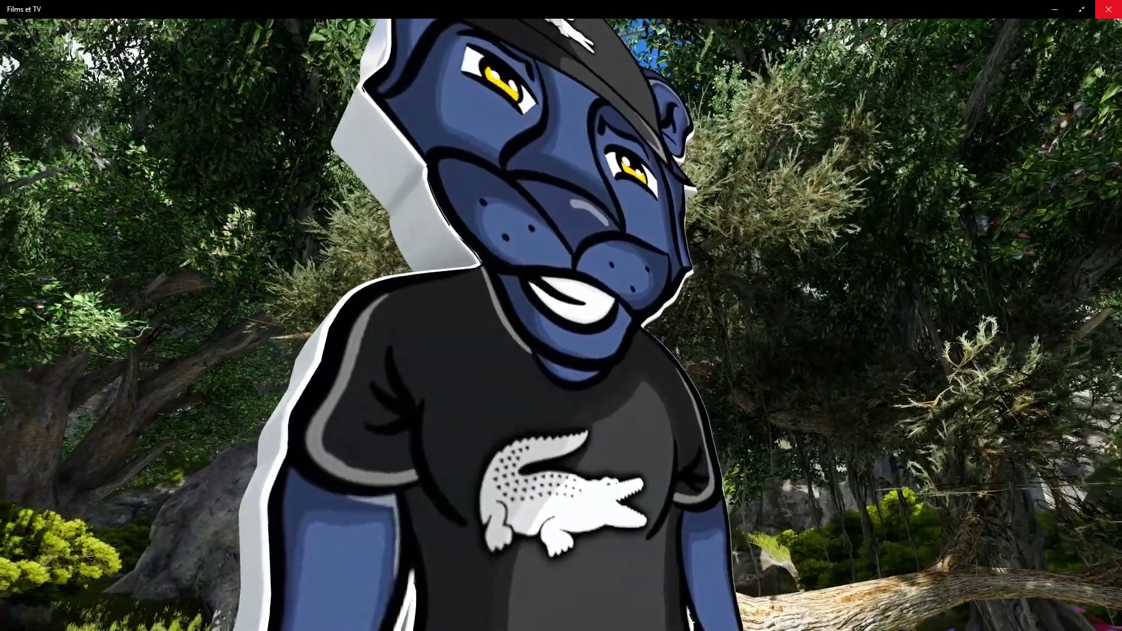
pyautogui.moveTo(374, 540)
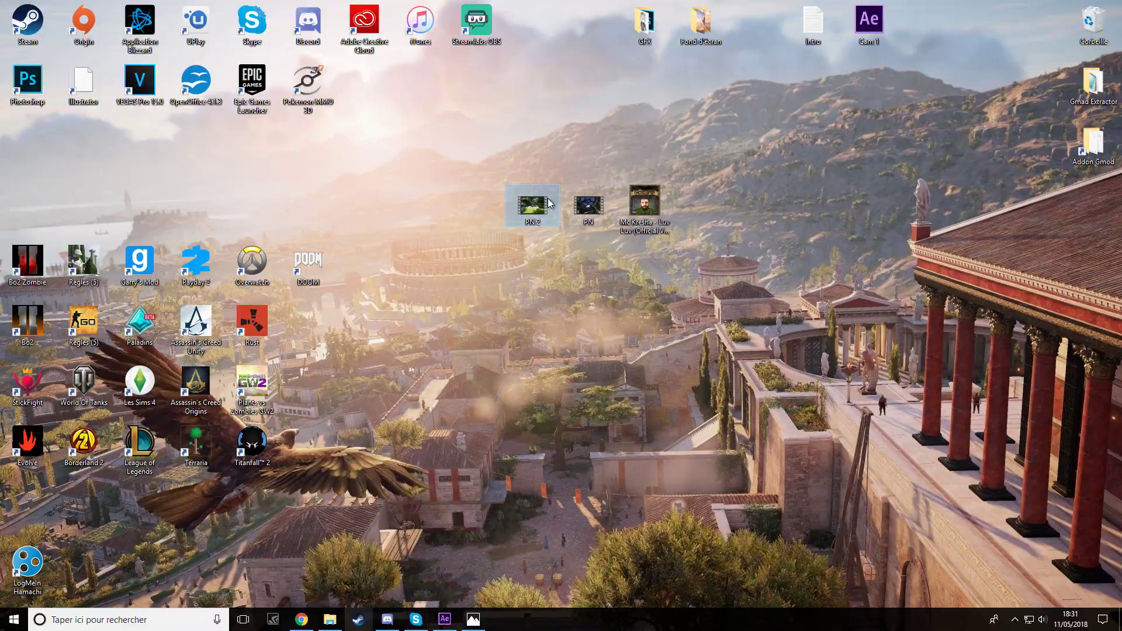
pyautogui.doubleClick(549, 204)
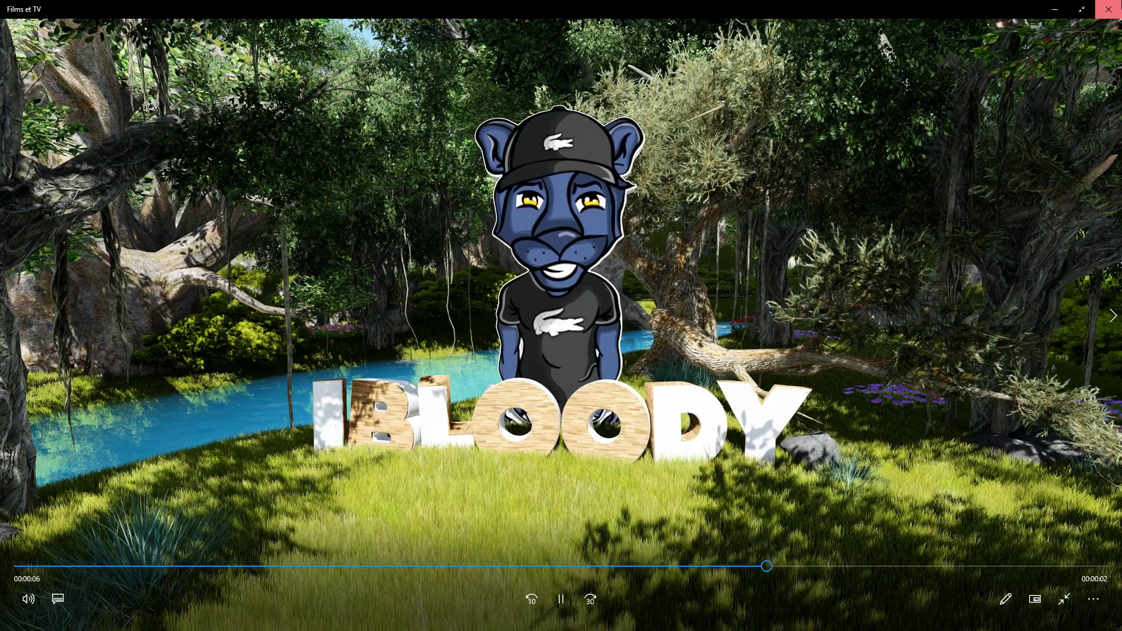
pyautogui.click(1109, 7)
# Step: Import the two rendered videos and the music file from the desktop into the After Effects project
pyautogui.moveTo(447, 169); pyautogui.dragTo(851, 299)
pyautogui.moveTo(646, 206); pyautogui.dragTo(385, 201)
pyautogui.moveTo(139, 217); pyautogui.dragTo(136, 212)
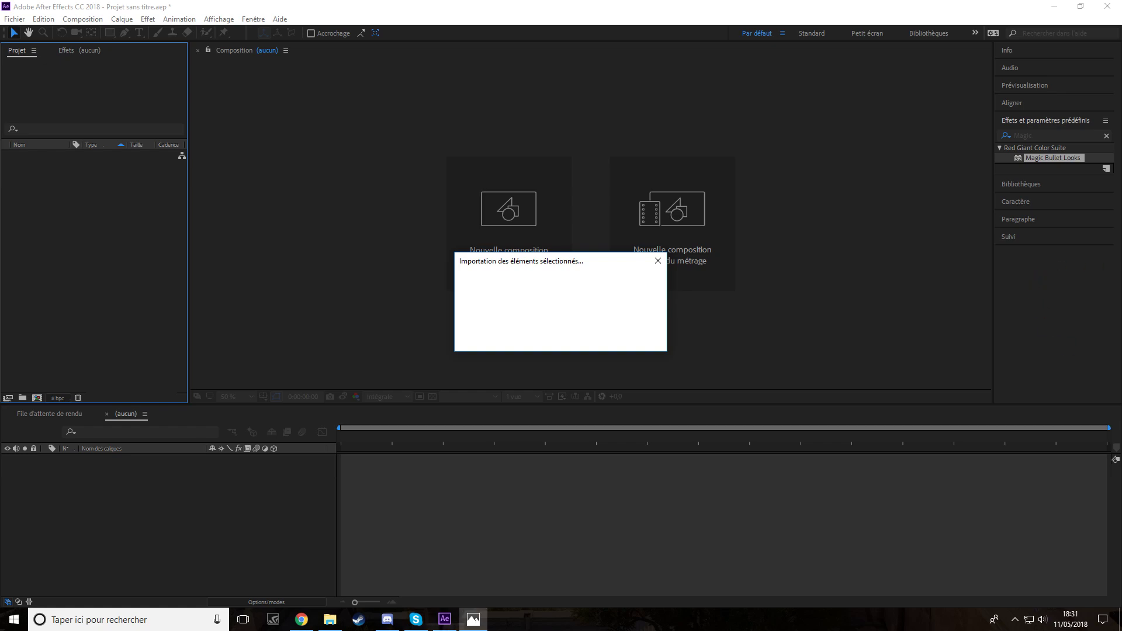
# Step: Create a 1920 x 1080 composition named Natural at 30 frames per second with a 15-second duration
pyautogui.click(82, 18)
pyautogui.click(99, 27)
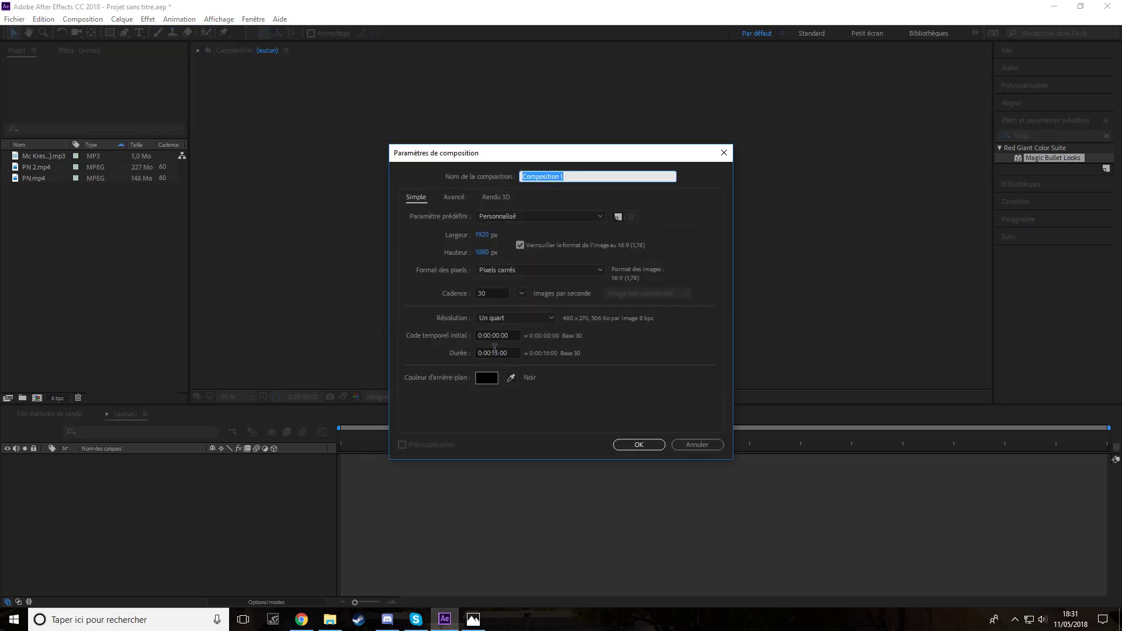
pyautogui.write('Natural')
pyautogui.click(639, 444)
# Step: Add PN.mp4 and PN 2.mp4 to the Natural timeline, shift PN 2 to end at 15 s and trim its start
pyautogui.moveTo(36, 189); pyautogui.dragTo(112, 458)
pyautogui.moveTo(485, 462); pyautogui.dragTo(802, 461)
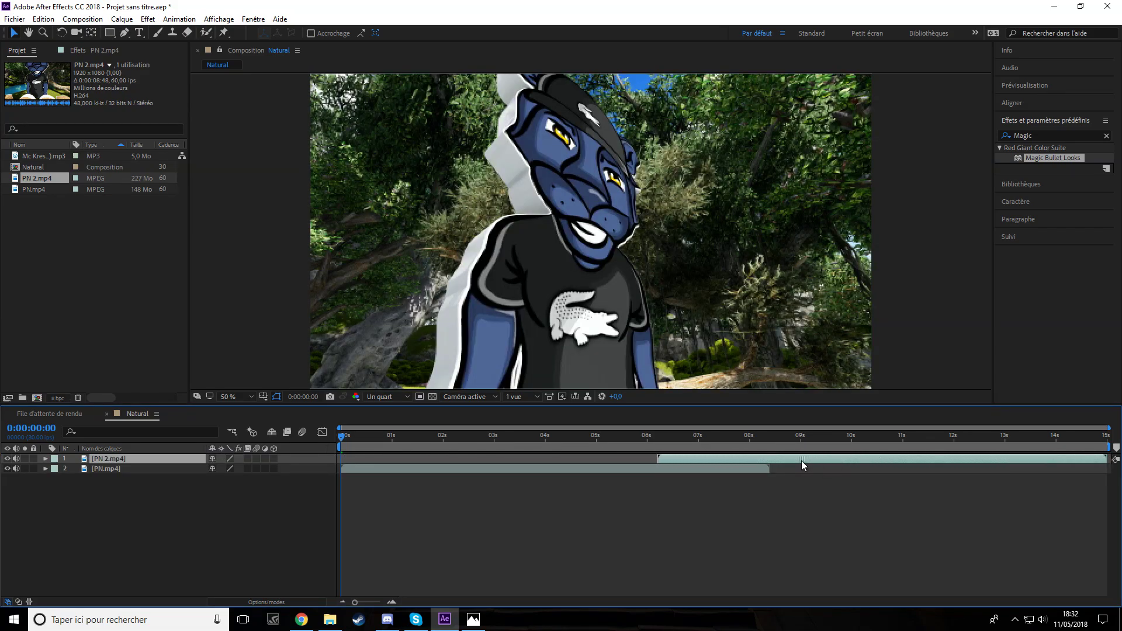
pyautogui.moveTo(657, 459); pyautogui.dragTo(415, 467)
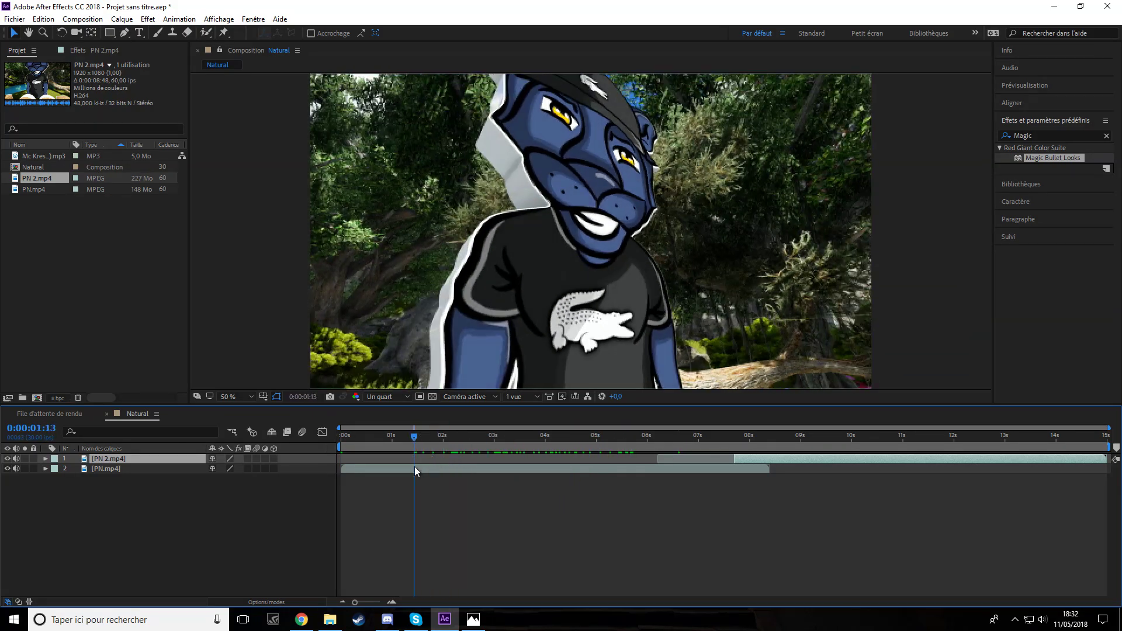
# Step: Create an adjustment layer above the video layers in the Natural composition and name it Shake
pyautogui.rightClick(258, 500)
pyautogui.moveTo(351, 372)
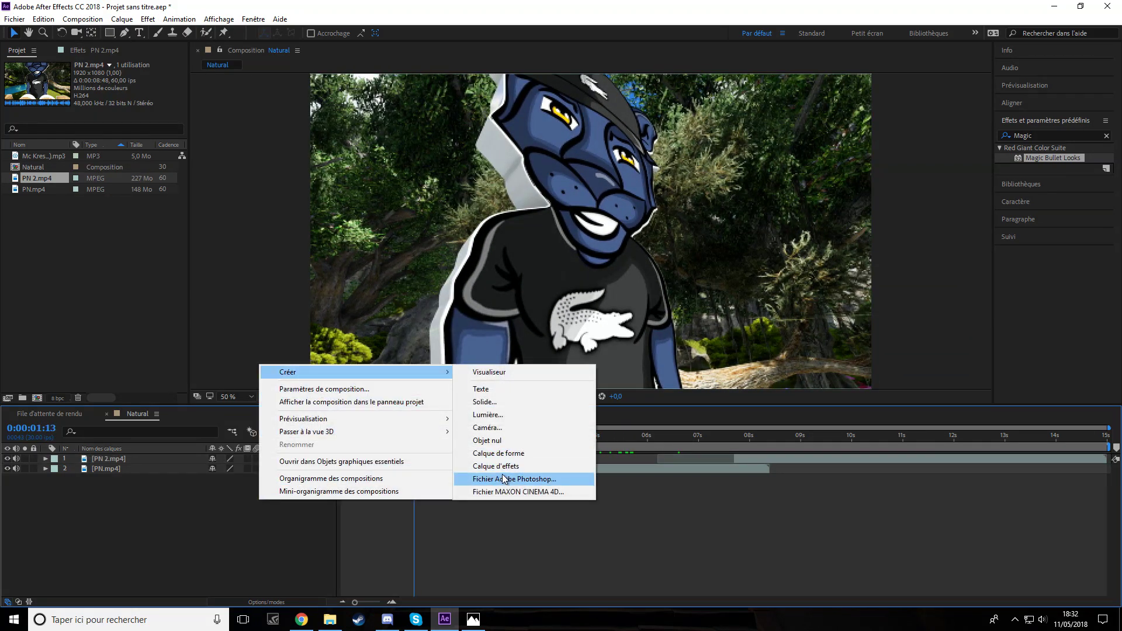
pyautogui.click(515, 478)
pyautogui.rightClick(155, 462)
pyautogui.click(187, 600)
pyautogui.write('Shake')
pyautogui.press('Return')
# Step: Duplicate the Shake adjustment layer and rename the copy CC
pyautogui.hotkey('ctrl', 'd')
pyautogui.rightClick(115, 464)
pyautogui.click(138, 602)
pyautogui.write('CC')
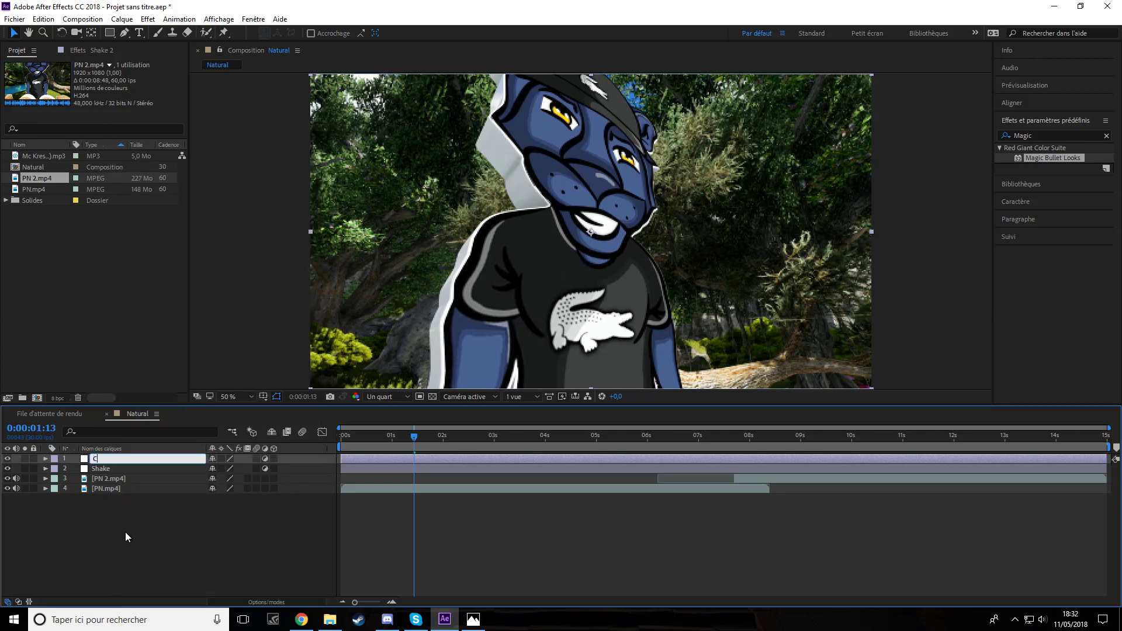
pyautogui.click(119, 521)
# Step: Find the S_Shake effect and apply it to the Shake adjustment layer
pyautogui.click(113, 470)
pyautogui.click(1029, 186)
pyautogui.click(1040, 122)
pyautogui.press('BackSpace')
pyautogui.press('BackSpace')
pyautogui.press('BackSpace')
pyautogui.press('BackSpace')
pyautogui.press('BackSpace')
pyautogui.write('SHake')
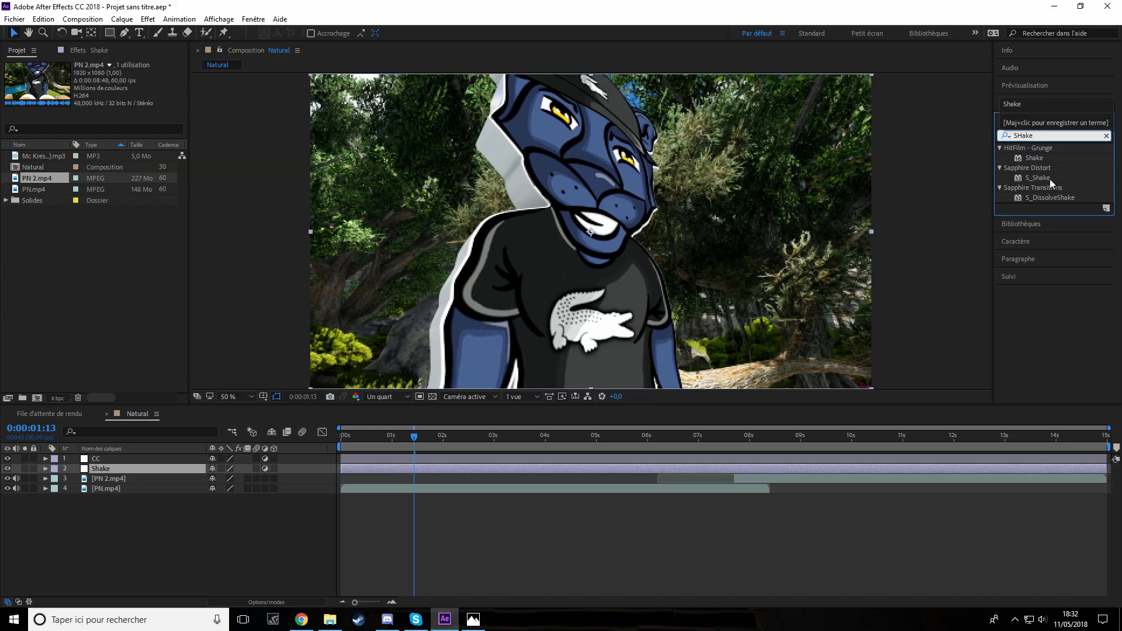
pyautogui.moveTo(1038, 178); pyautogui.dragTo(101, 468)
# Step: Set the S_Shake amplitude to 0.25 and frequency to 1, and check the motion further along the timeline
pyautogui.click(111, 105)
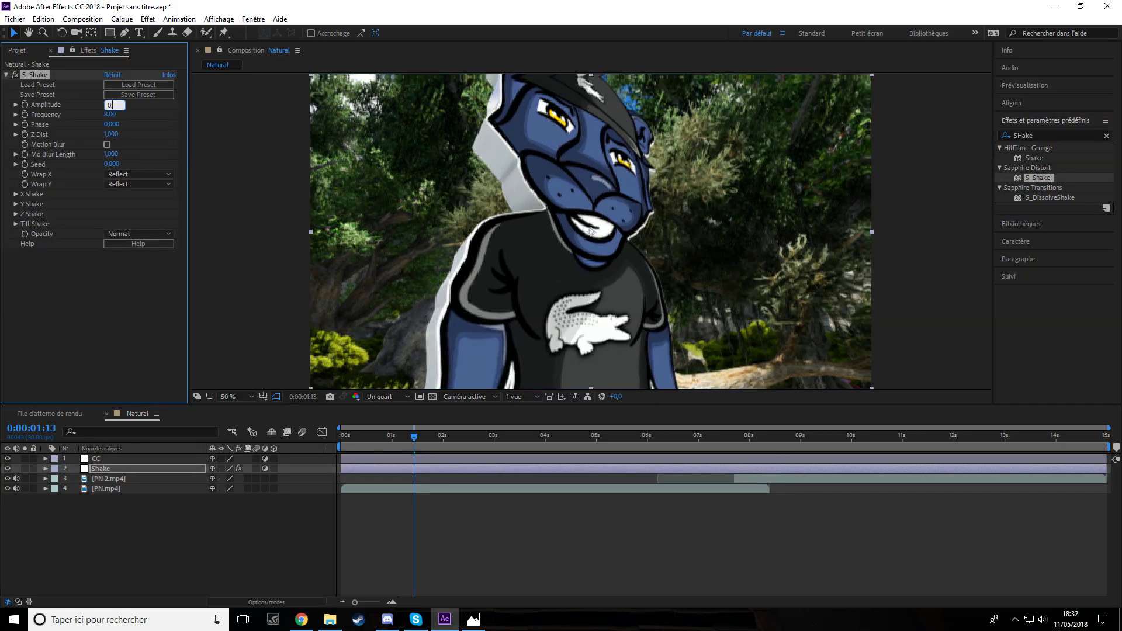
pyautogui.write('0.25')
pyautogui.press('Return')
pyautogui.click(111, 114)
pyautogui.write('1')
pyautogui.press('Return')
pyautogui.moveTo(403, 446); pyautogui.dragTo(562, 456)
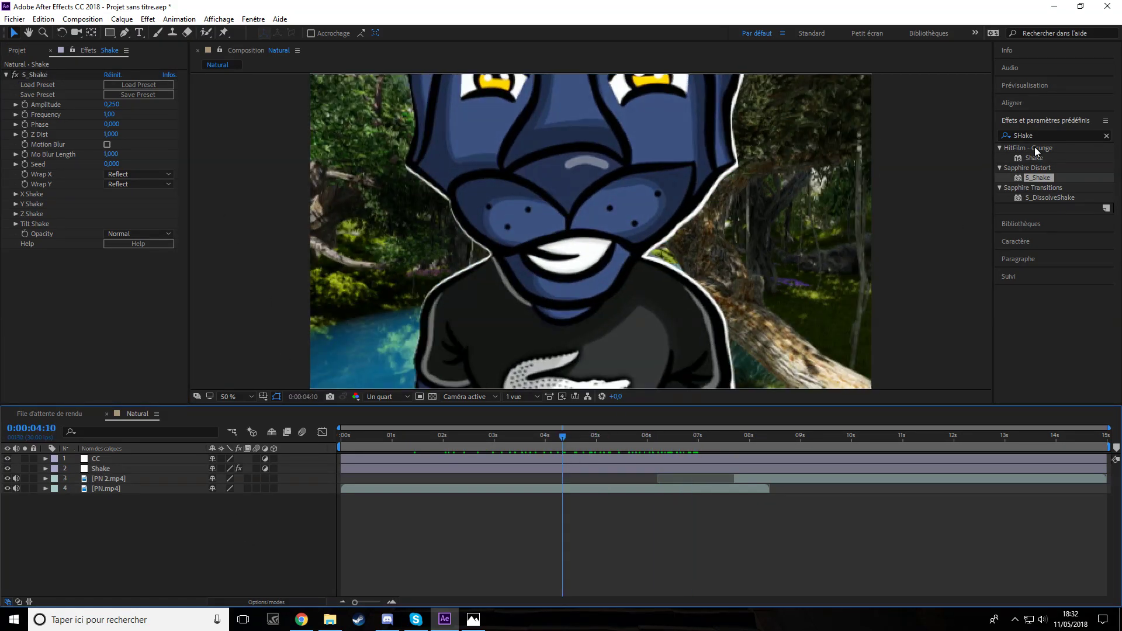
# Step: Apply Magic Bullet Looks to the CC layer, then open its look editor and cancel out of it
pyautogui.moveTo(1044, 134); pyautogui.dragTo(841, 143)
pyautogui.write('MAgic')
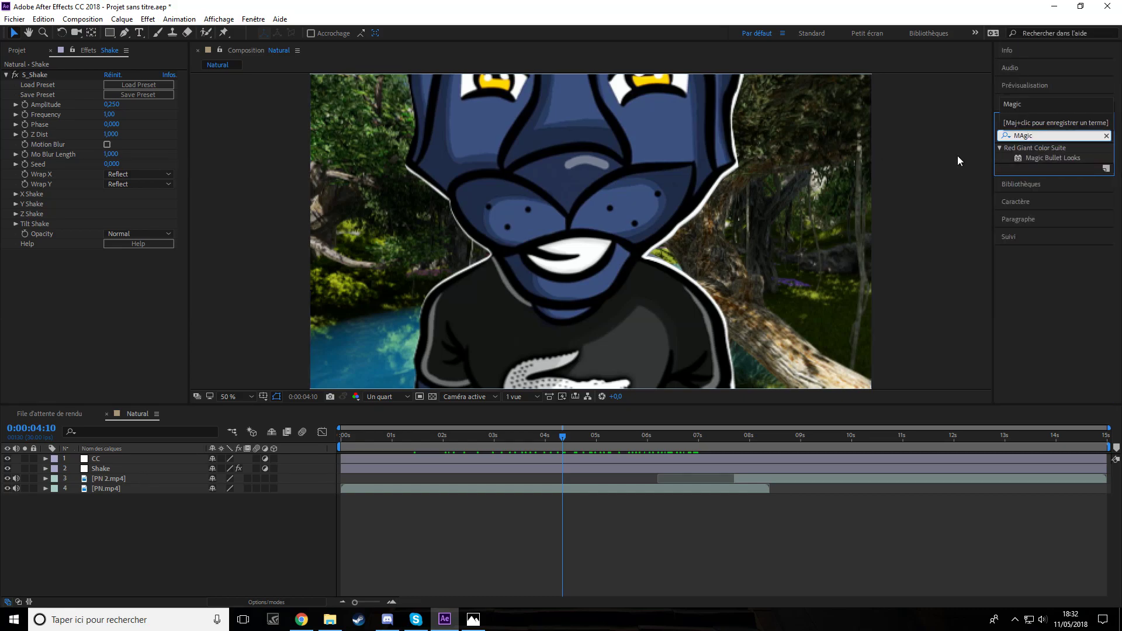
pyautogui.moveTo(1052, 158); pyautogui.dragTo(101, 461)
pyautogui.click(40, 107)
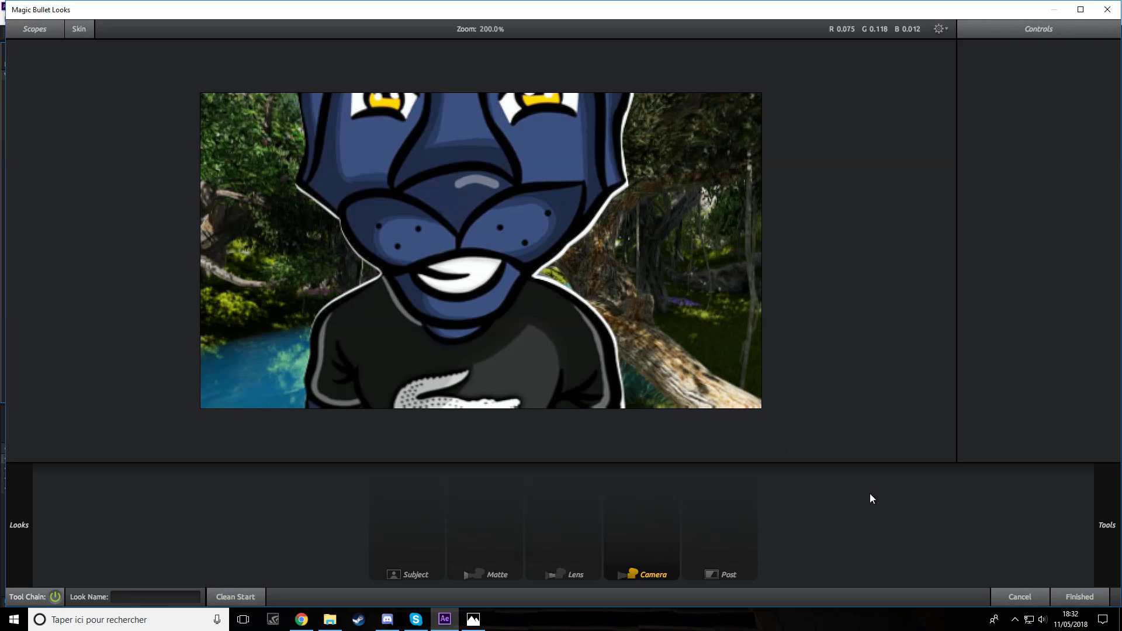
pyautogui.click(1017, 598)
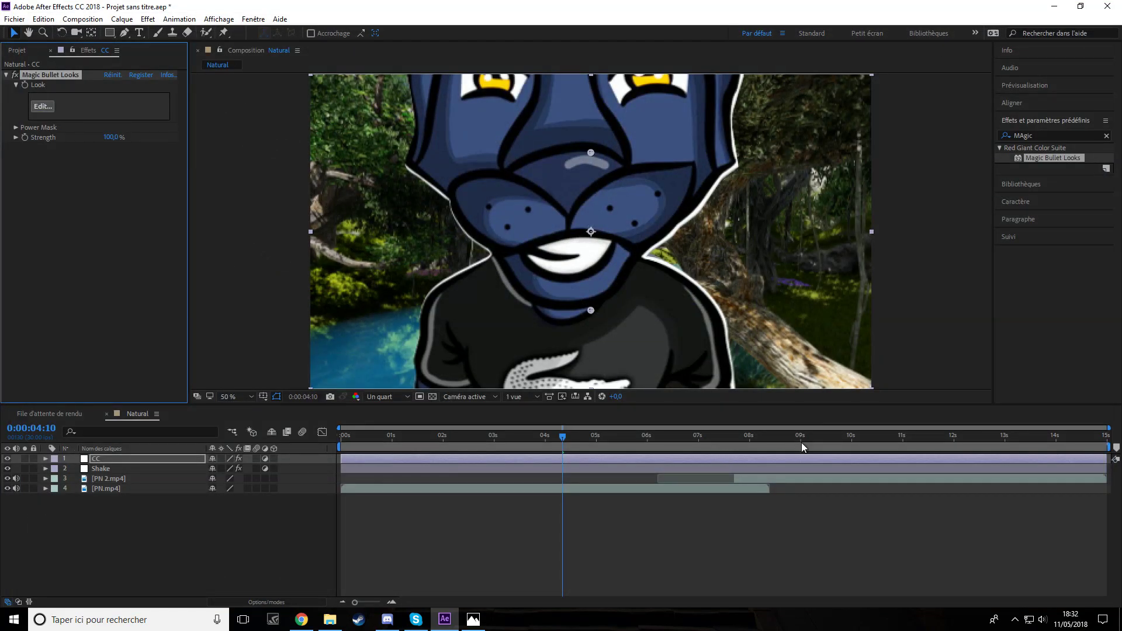
# Step: Go to the mascot and IBLOODY shot at about 10 s and add an Edge Softness lens tool to the CC look
pyautogui.moveTo(802, 443); pyautogui.dragTo(854, 436)
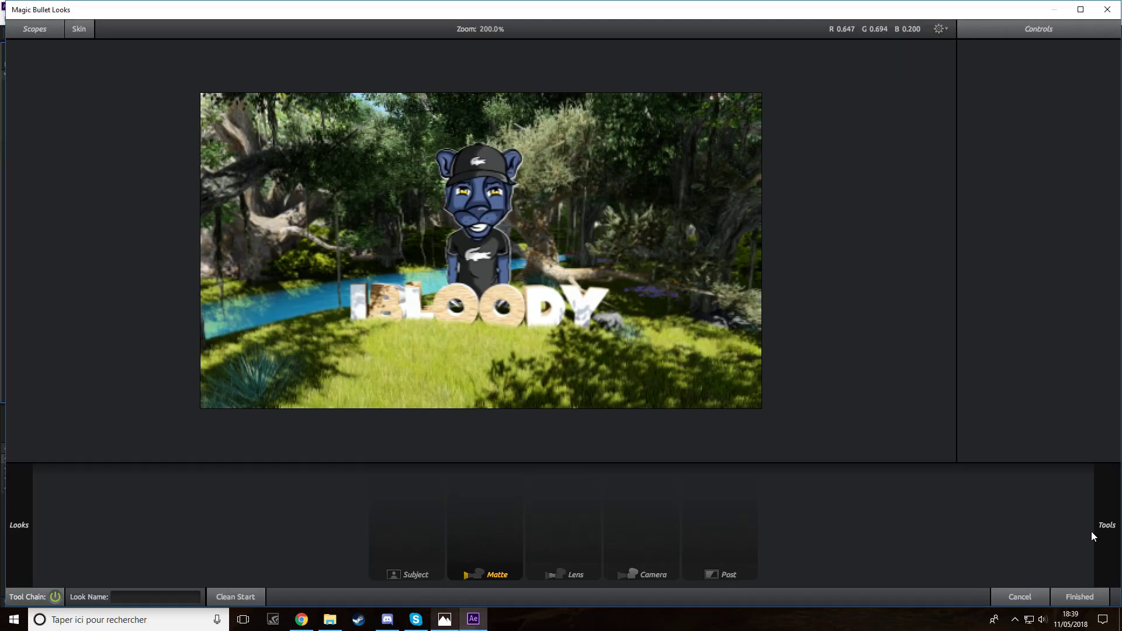
pyautogui.moveTo(1115, 538)
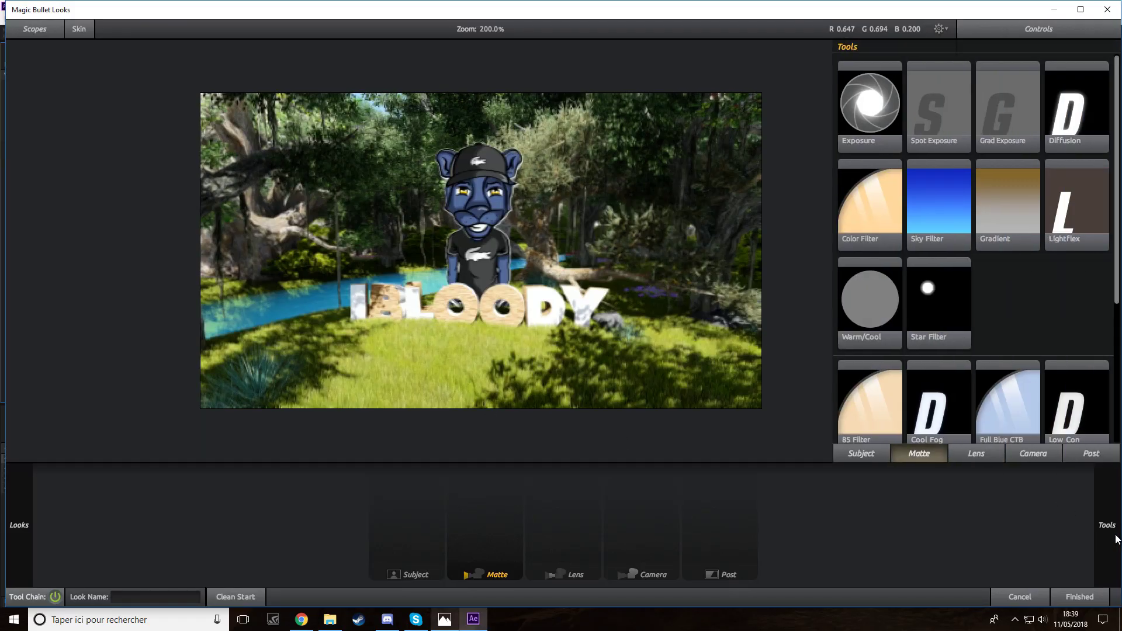
pyautogui.click(965, 452)
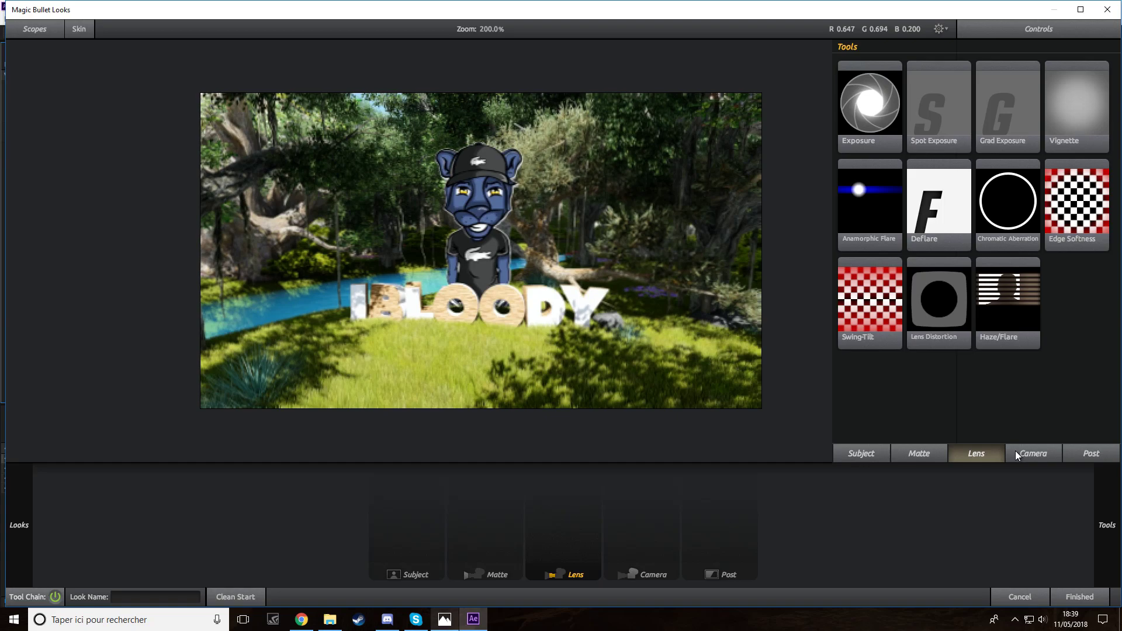
pyautogui.moveTo(956, 336); pyautogui.dragTo(575, 537)
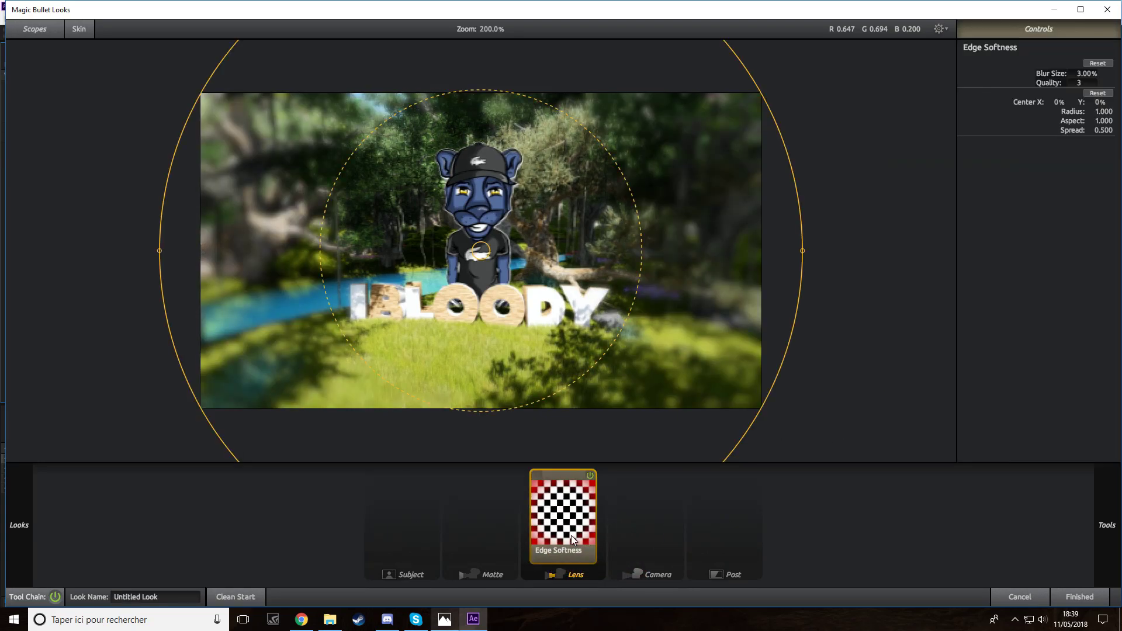
# Step: Set the Edge Softness blur size to 1.5% and its quality to 5
pyautogui.click(1085, 75)
pyautogui.write('1.5')
pyautogui.click(1053, 128)
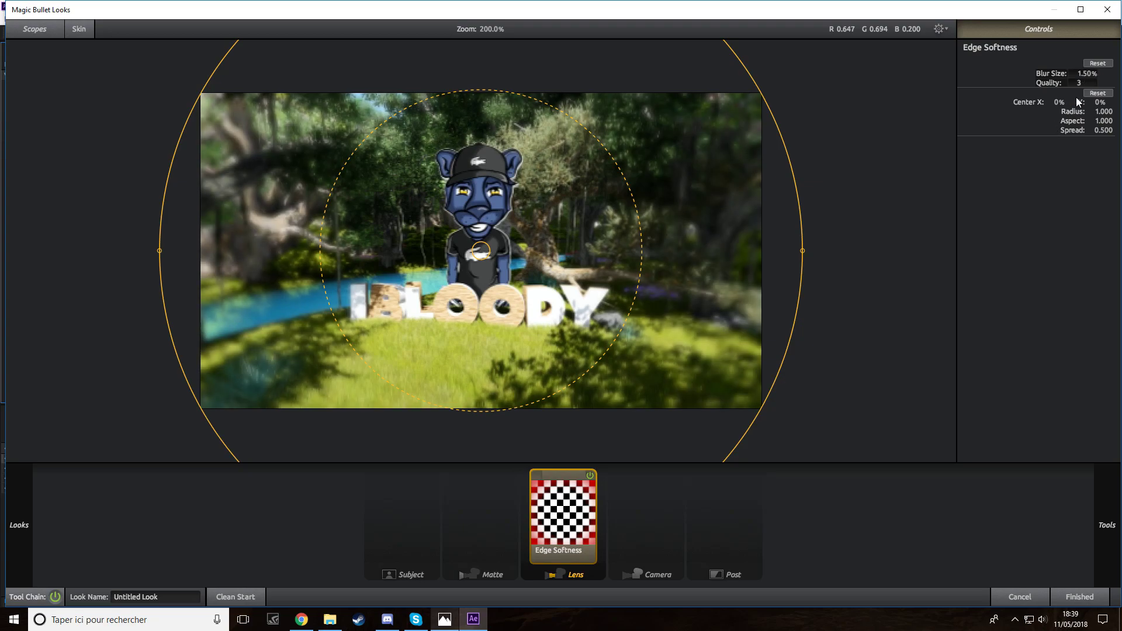
pyautogui.click(1080, 82)
pyautogui.write('5')
pyautogui.click(1011, 180)
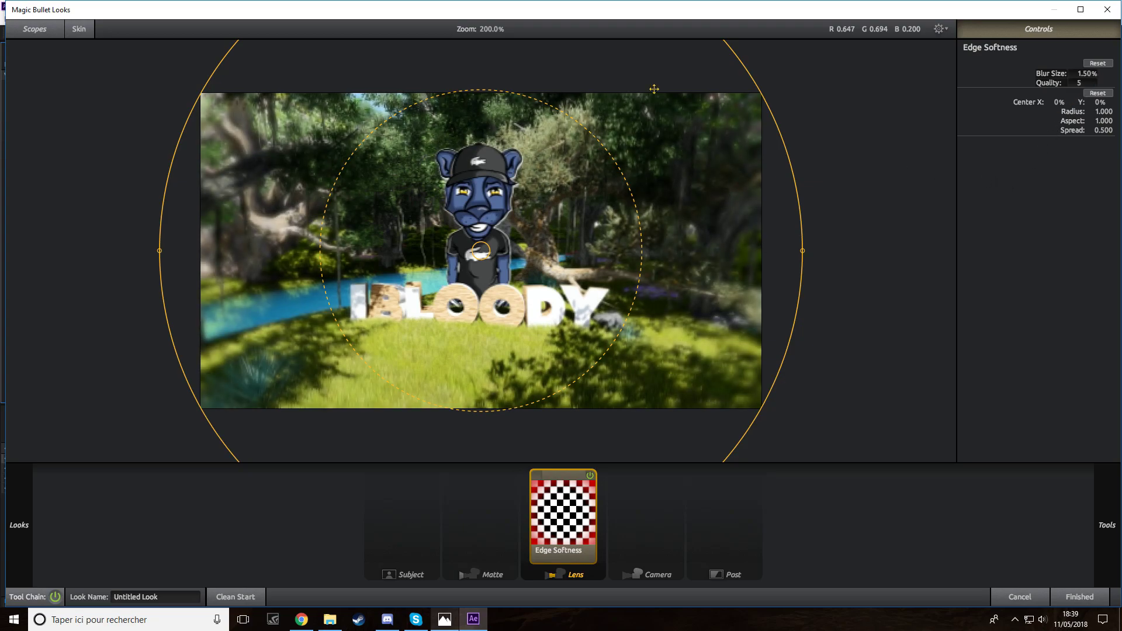
# Step: Set the Edge Softness spread to 0.555 and its aspect to 1.6
pyautogui.click(1105, 129)
pyautogui.write('0.555')
pyautogui.press('Return')
pyautogui.moveTo(1098, 120); pyautogui.dragTo(1121, 121)
pyautogui.click(1105, 121)
pyautogui.write('1.')
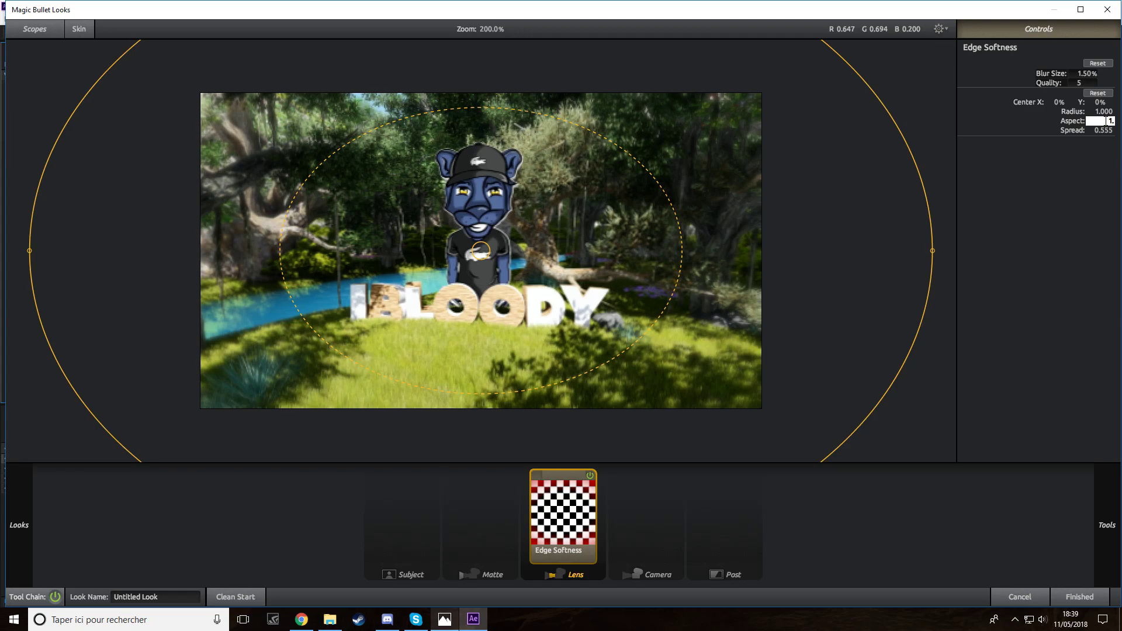
pyautogui.write('.6')
pyautogui.press('Return')
# Step: Set the Edge Softness radius to 0.95
pyautogui.moveTo(1099, 111); pyautogui.dragTo(1116, 108)
pyautogui.click(1103, 111)
pyautogui.write('.9')
pyautogui.press('Return')
pyautogui.click(1098, 110)
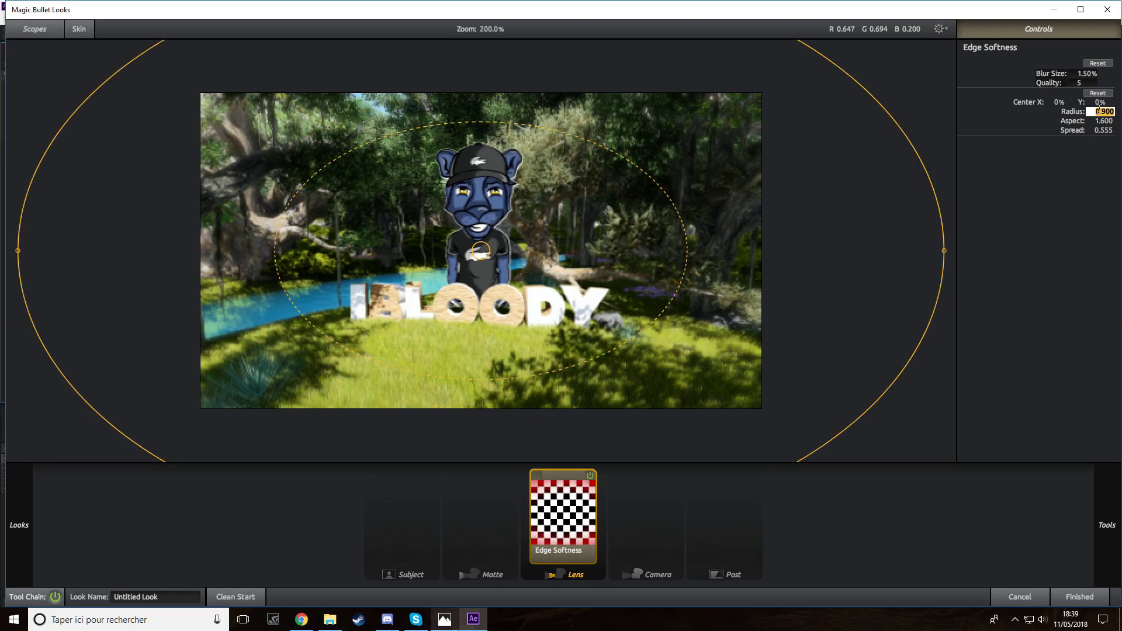
pyautogui.write('0.95')
pyautogui.press('Return')
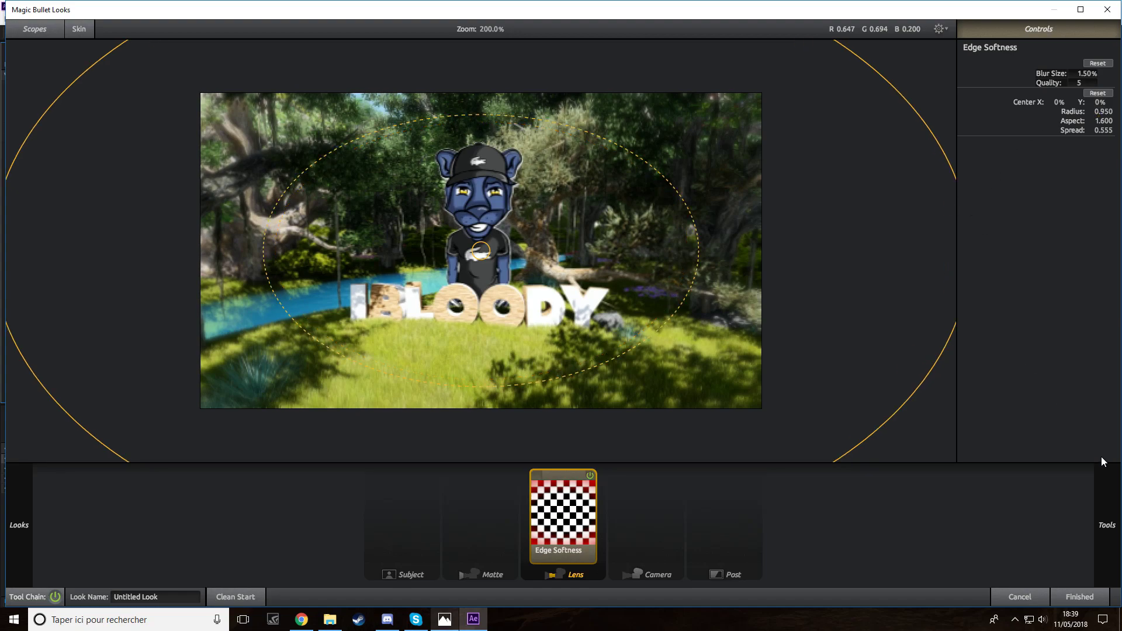
# Step: Add a Swing-Tilt lens tool after Edge Softness with a blur size of 1% and a quality of 8
pyautogui.moveTo(1101, 497)
pyautogui.moveTo(871, 301); pyautogui.dragTo(631, 521)
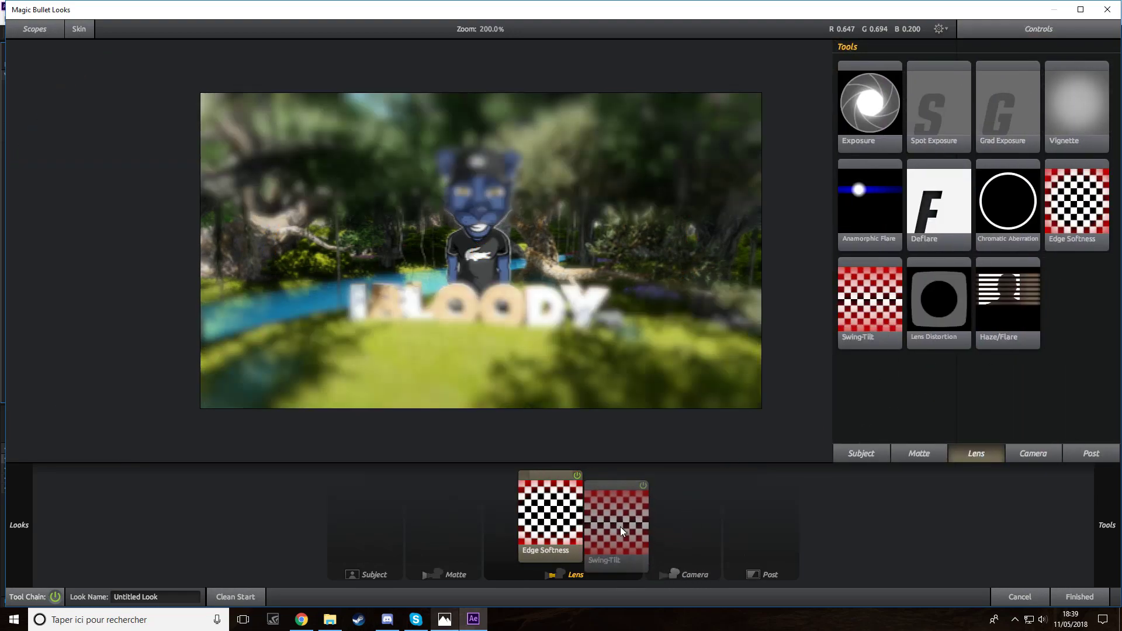
pyautogui.moveTo(1099, 101)
pyautogui.mouseDown()
pyautogui.moveTo(1057, 106)
pyautogui.moveTo(1118, 111)
pyautogui.mouseUp()
pyautogui.click(1077, 83)
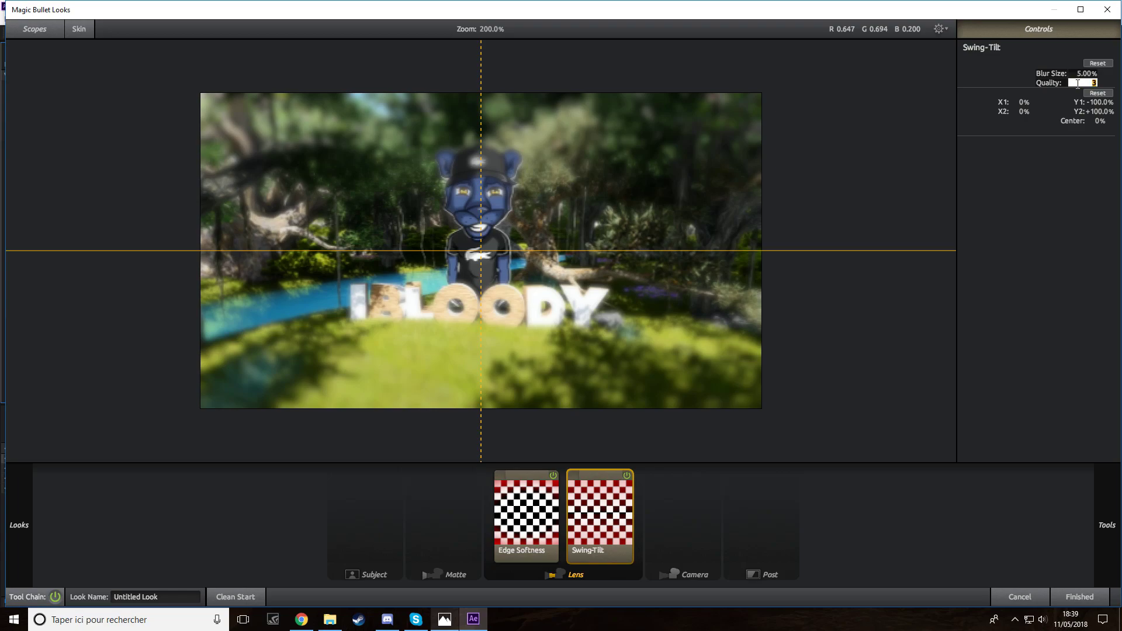
pyautogui.click(1080, 74)
pyautogui.write('1')
pyautogui.press('Return')
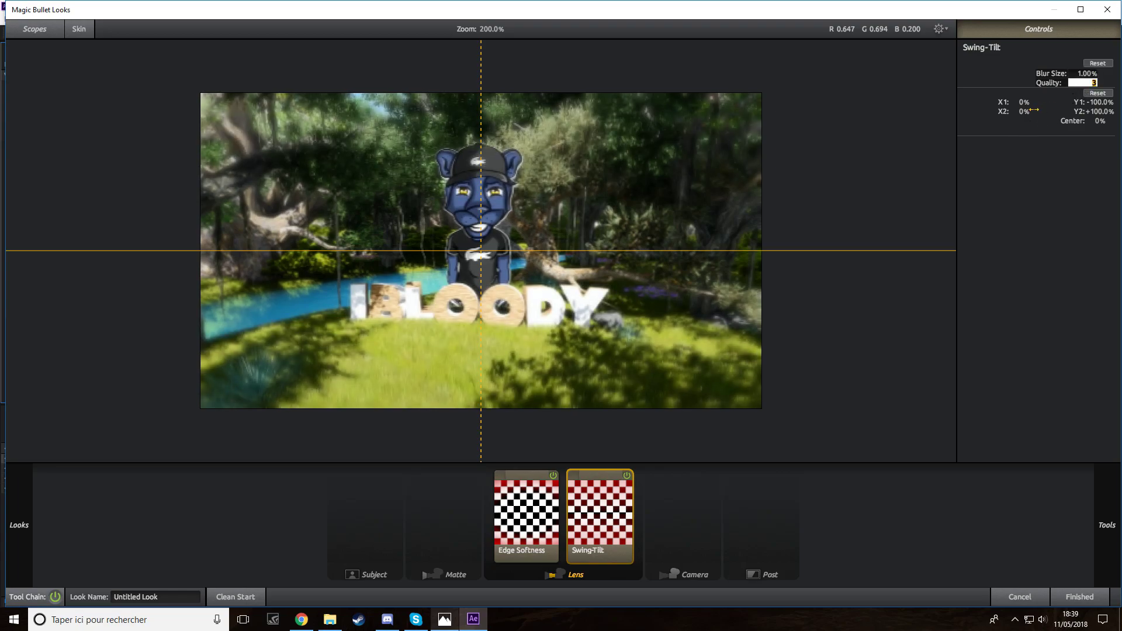
pyautogui.write('7')
pyautogui.press('Return')
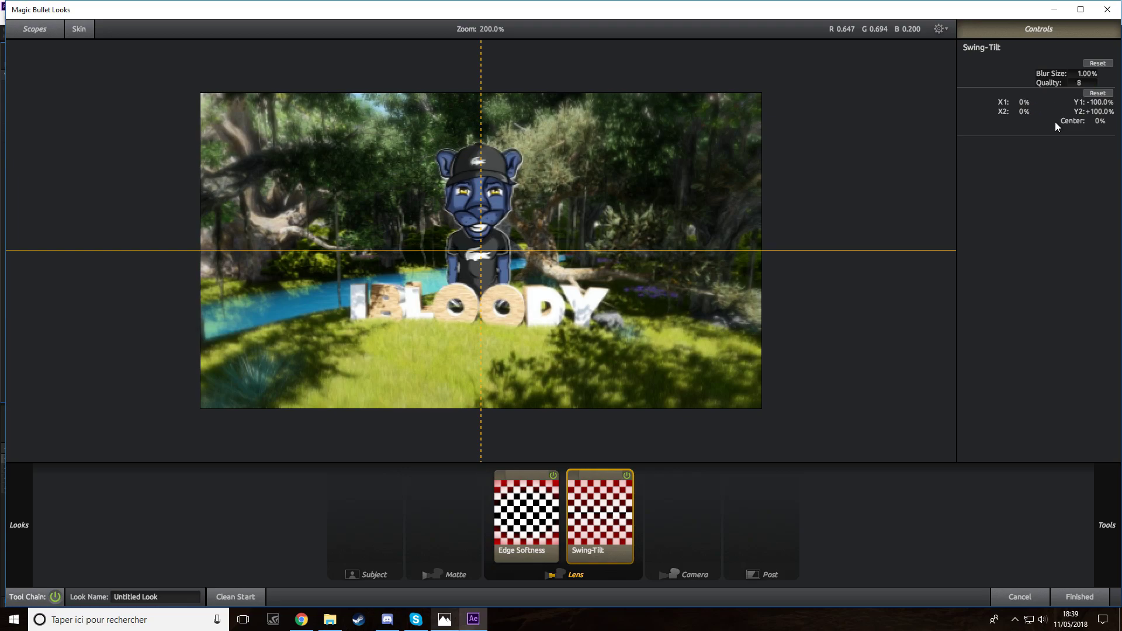
# Step: Add a Curves post tool to the look and bend its RGB curve slightly for more contrast
pyautogui.moveTo(1117, 515)
pyautogui.click(1091, 454)
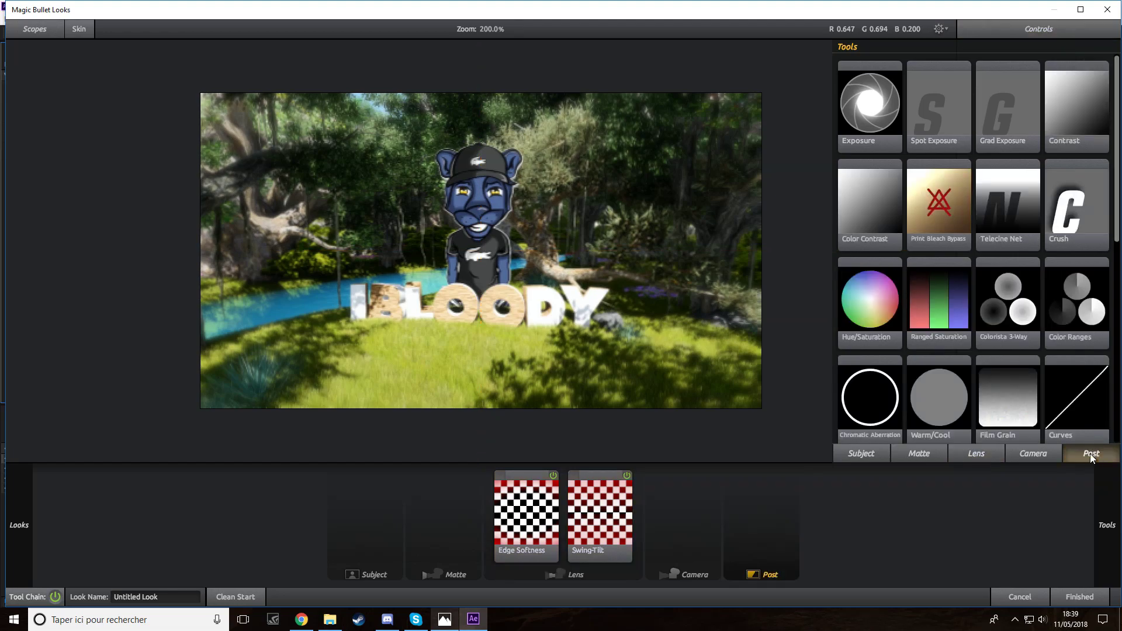
pyautogui.moveTo(1077, 403); pyautogui.dragTo(760, 515)
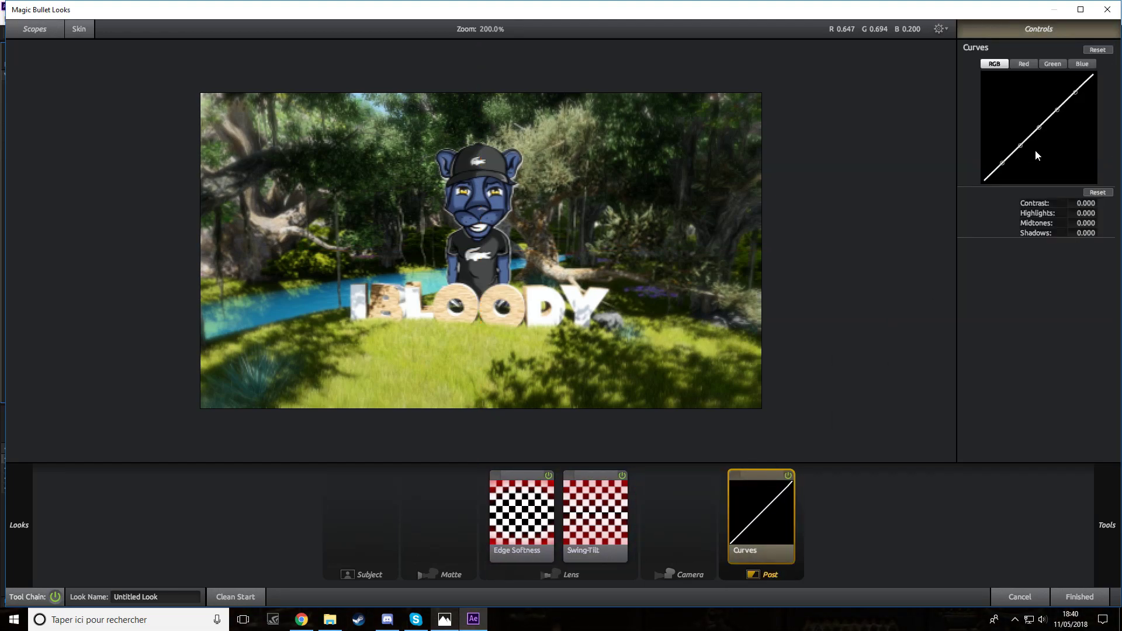
pyautogui.moveTo(1021, 145); pyautogui.dragTo(1059, 118)
# Step: Add a Diffusion matte tool to the look and set its size to 0.2%
pyautogui.moveTo(1101, 540)
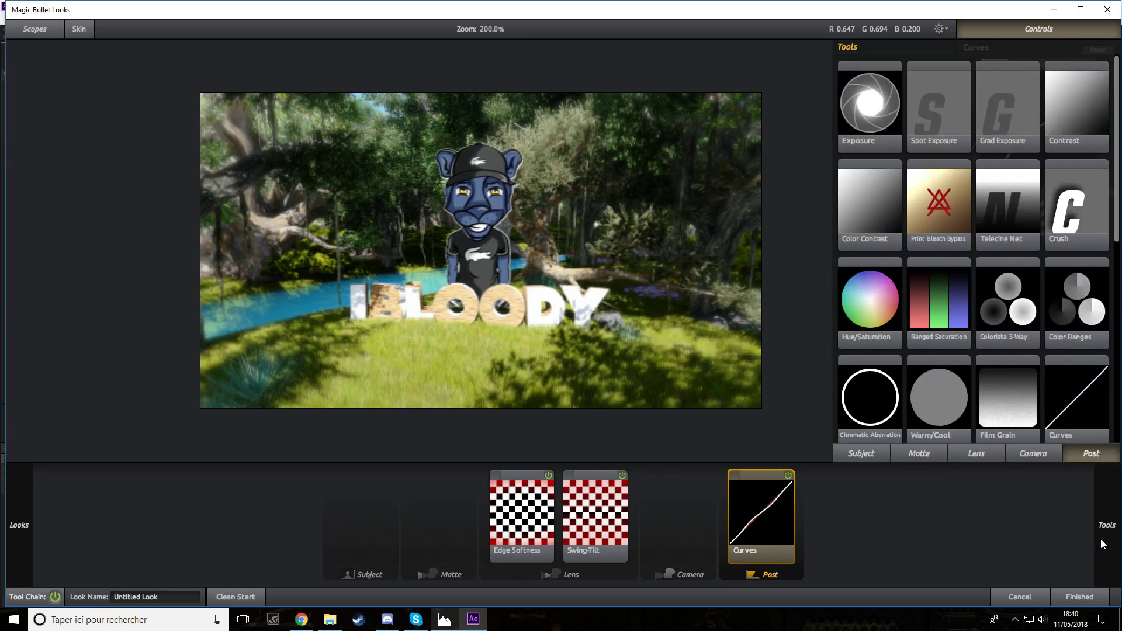
pyautogui.click(901, 457)
pyautogui.moveTo(1078, 105); pyautogui.dragTo(456, 526)
pyautogui.click(1081, 74)
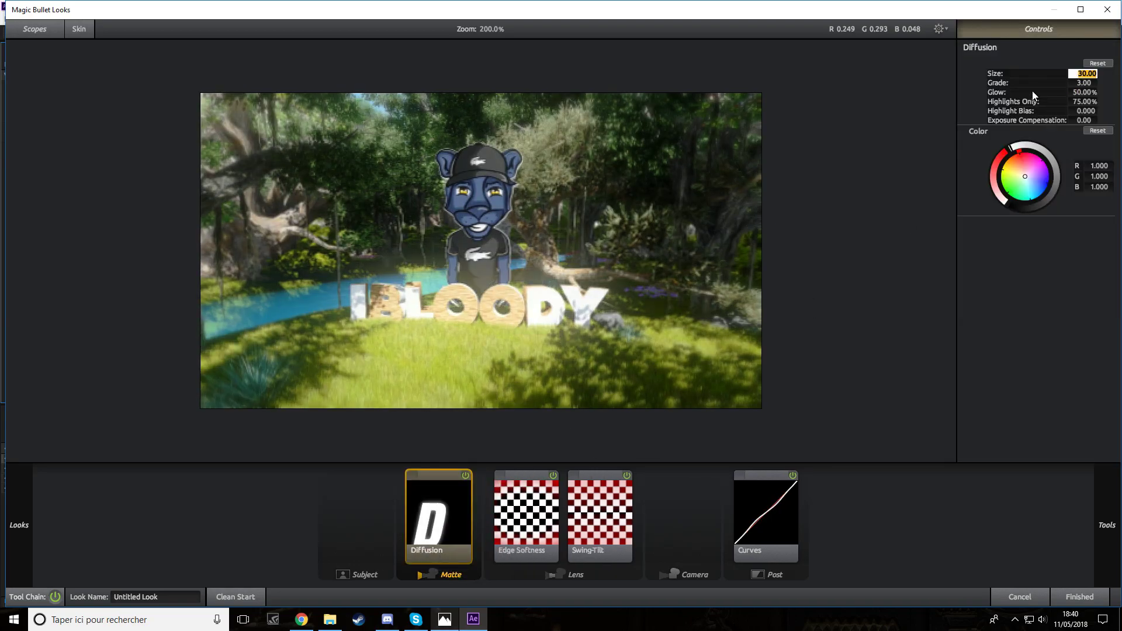
pyautogui.write('0.5')
pyautogui.press('Return')
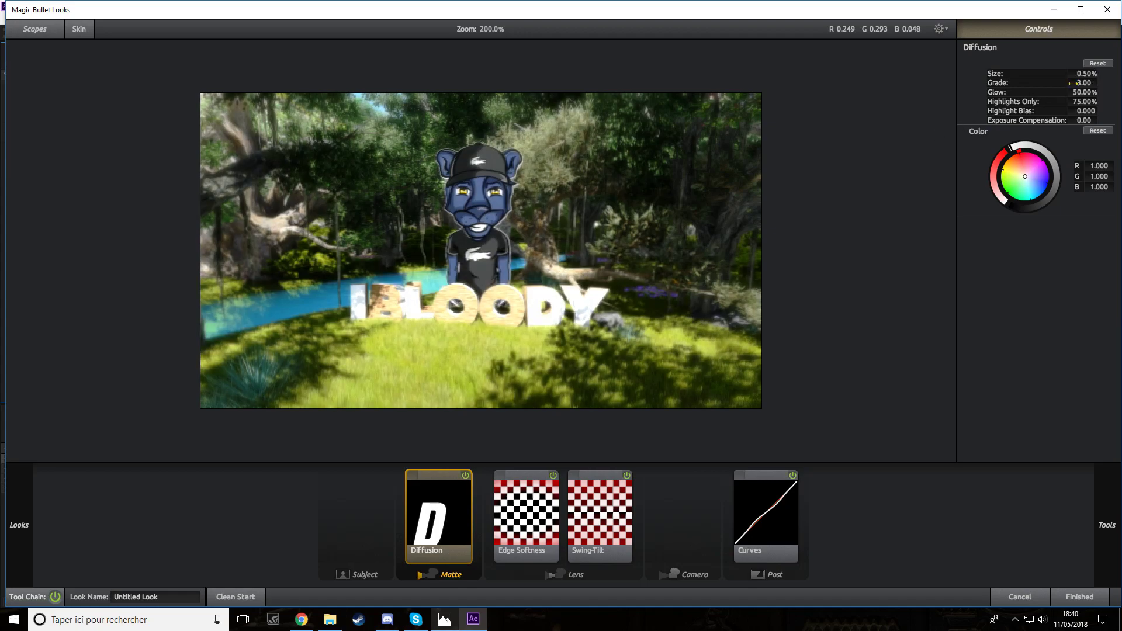
pyautogui.click(1082, 73)
pyautogui.write('0.2')
pyautogui.press('Return')
# Step: Set the Diffusion grade to 2 and its glow to 40%
pyautogui.click(1084, 82)
pyautogui.write('2')
pyautogui.press('Return')
pyautogui.moveTo(1086, 91); pyautogui.dragTo(1071, 94)
pyautogui.doubleClick(1078, 93)
pyautogui.write('40')
pyautogui.press('Return')
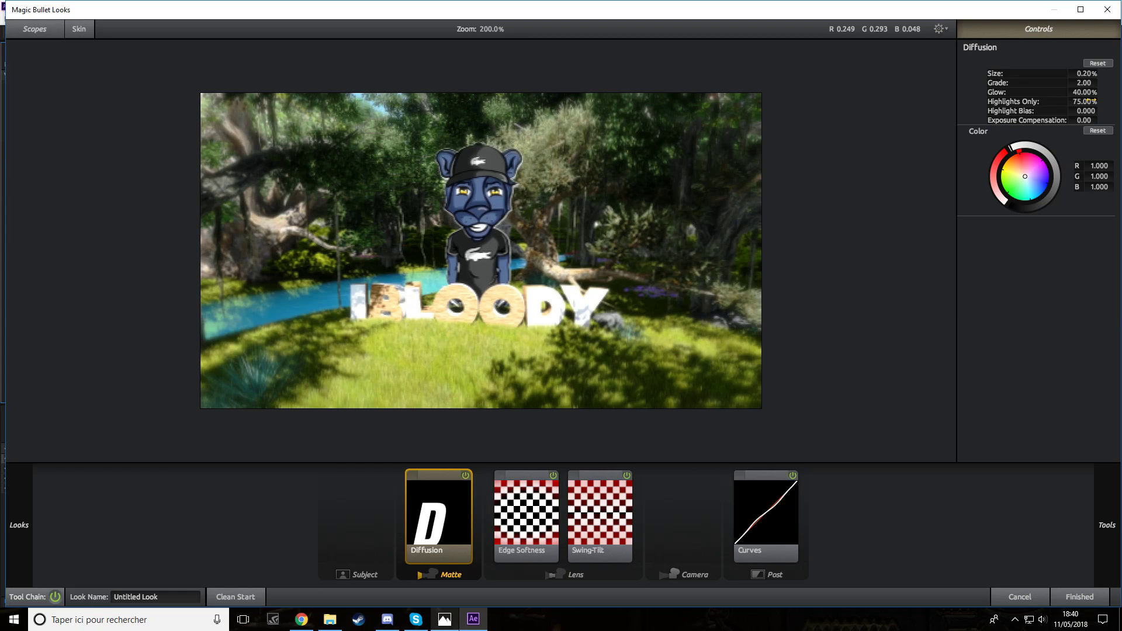
# Step: Set the Diffusion tool's Highlights Only value to 60%
pyautogui.moveTo(1093, 101); pyautogui.dragTo(969, 132)
pyautogui.click(1094, 102)
pyautogui.write('65')
pyautogui.press('Return')
pyautogui.doubleClick(1085, 102)
pyautogui.write('60')
pyautogui.press('Return')
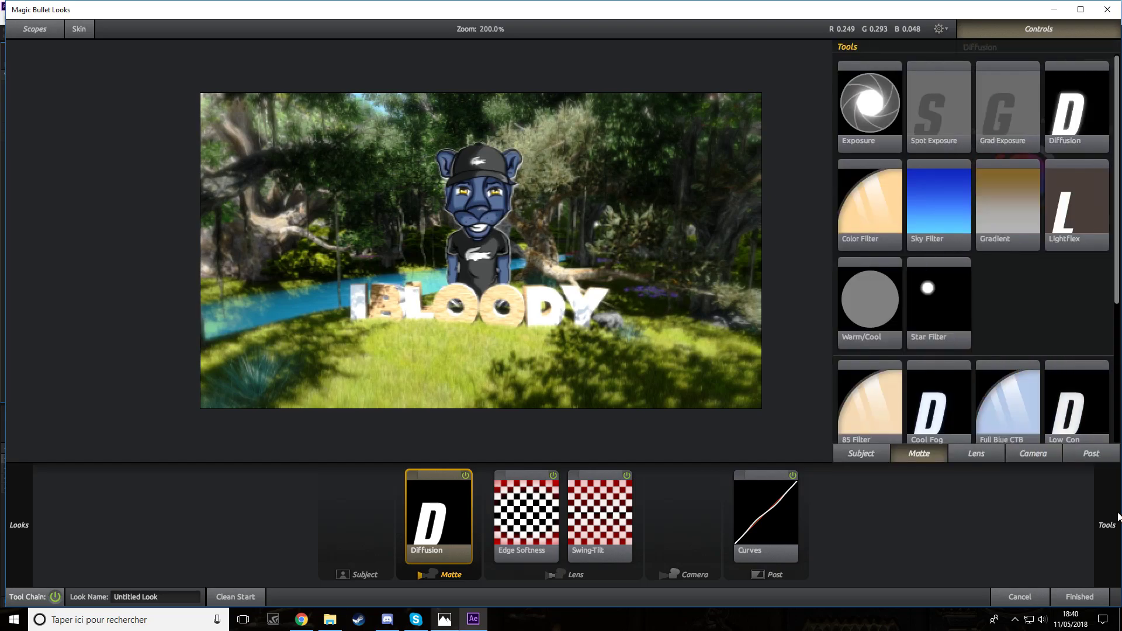
# Step: Add a Gradient matte tool after Diffusion and soften its brown colour to about R 0.500, G 0.379, B 0.191
pyautogui.moveTo(1107, 525)
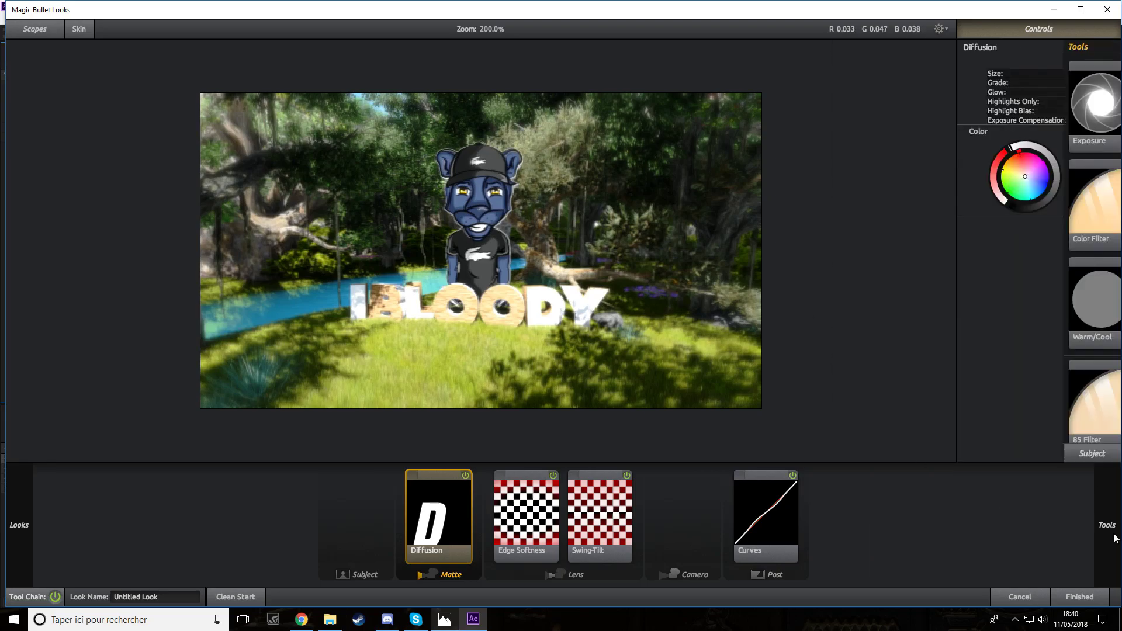
pyautogui.moveTo(1107, 205); pyautogui.dragTo(486, 524)
pyautogui.click(485, 524)
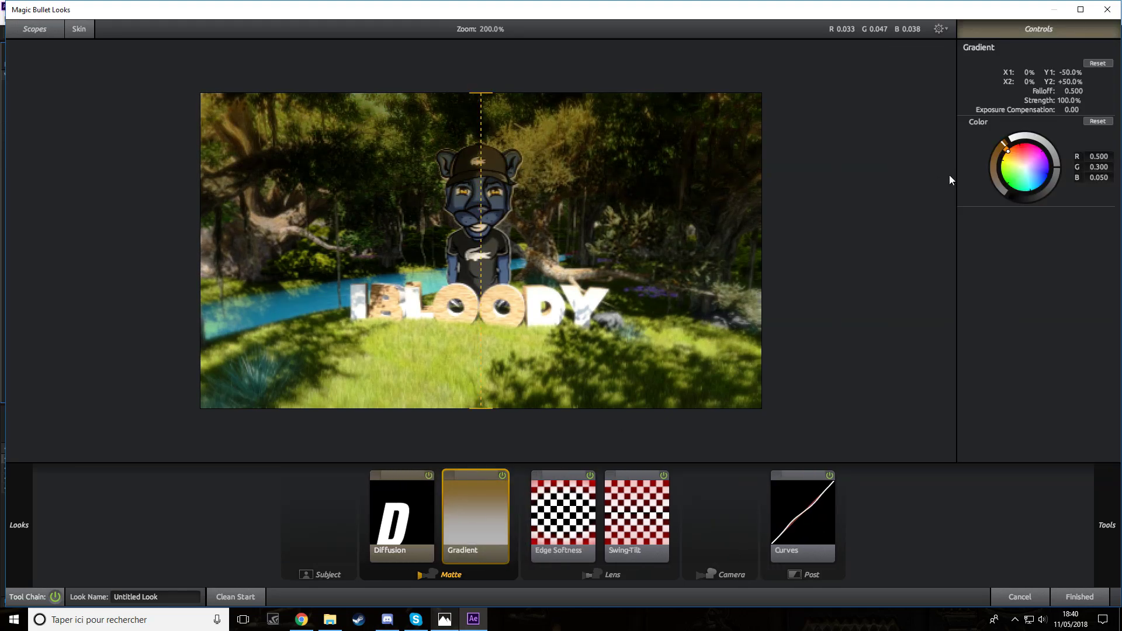
pyautogui.moveTo(1011, 153); pyautogui.dragTo(1010, 145)
# Step: Set the gradient's Y1 to -90% and Y2 to 0%, and shift its colour to light yellow
pyautogui.click(1069, 71)
pyautogui.write('-90')
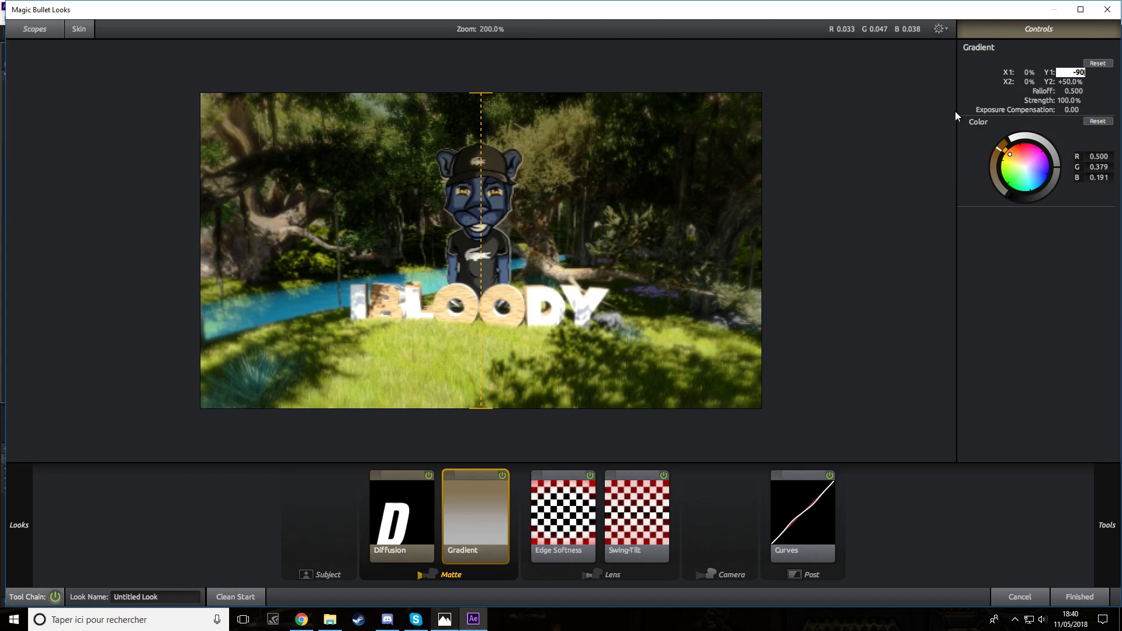
pyautogui.press('Return')
pyautogui.click(1071, 82)
pyautogui.write('0')
pyautogui.press('Return')
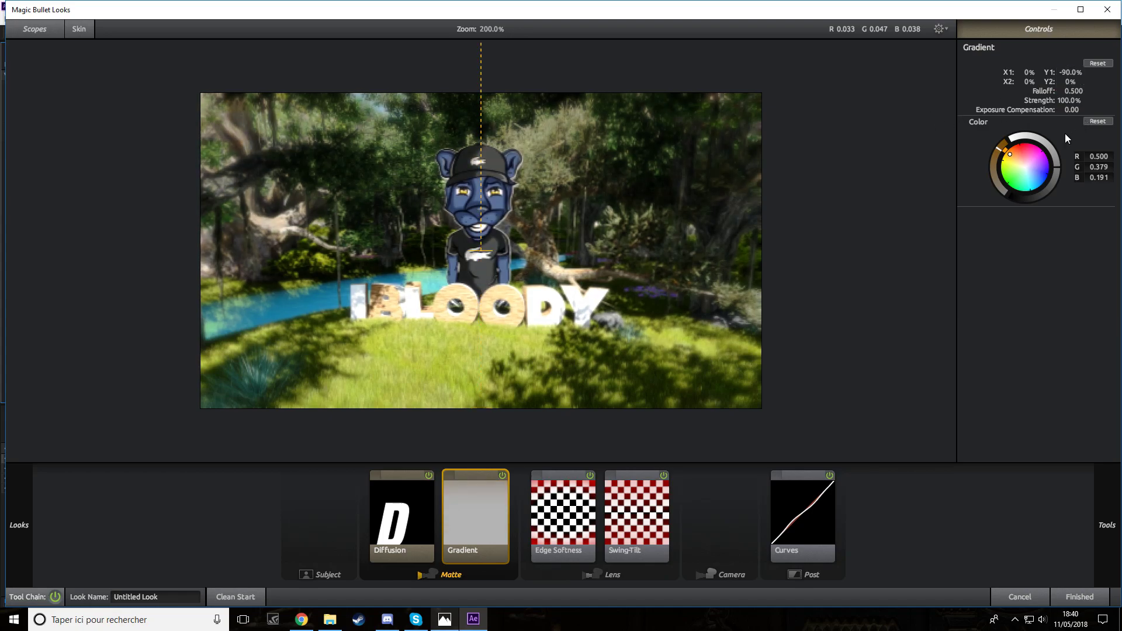
pyautogui.moveTo(1008, 153); pyautogui.dragTo(1076, 87)
pyautogui.moveTo(1010, 153)
pyautogui.mouseDown()
pyautogui.moveTo(993, 122)
pyautogui.moveTo(1035, 95)
pyautogui.moveTo(946, 117)
pyautogui.moveTo(791, 185)
pyautogui.moveTo(739, 256)
pyautogui.moveTo(809, 123)
pyautogui.moveTo(771, 215)
pyautogui.moveTo(809, 169)
pyautogui.moveTo(783, 218)
pyautogui.moveTo(780, 178)
pyautogui.moveTo(776, 195)
pyautogui.mouseUp()
# Step: Add a second Gradient matte tool between Diffusion and the first gradient, with Y1 at +90% and Y2 at 0%
pyautogui.moveTo(1113, 479)
pyautogui.moveTo(1002, 204); pyautogui.dragTo(445, 521)
pyautogui.click(1071, 72)
pyautogui.write('90')
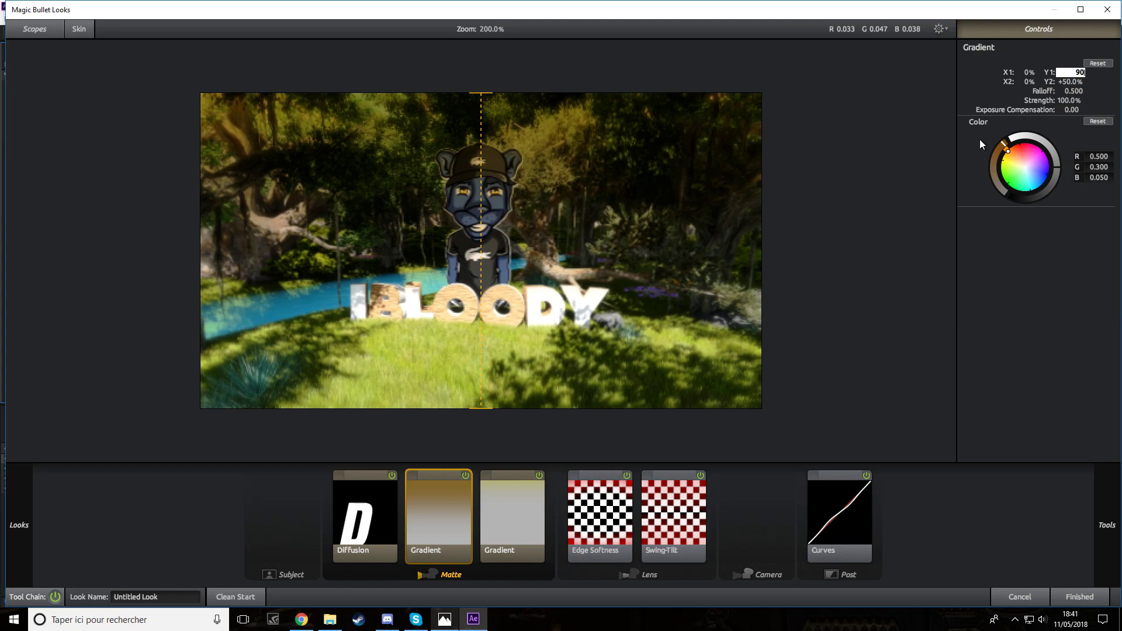
pyautogui.press('Return')
pyautogui.click(1073, 81)
pyautogui.write('0')
pyautogui.press('Return')
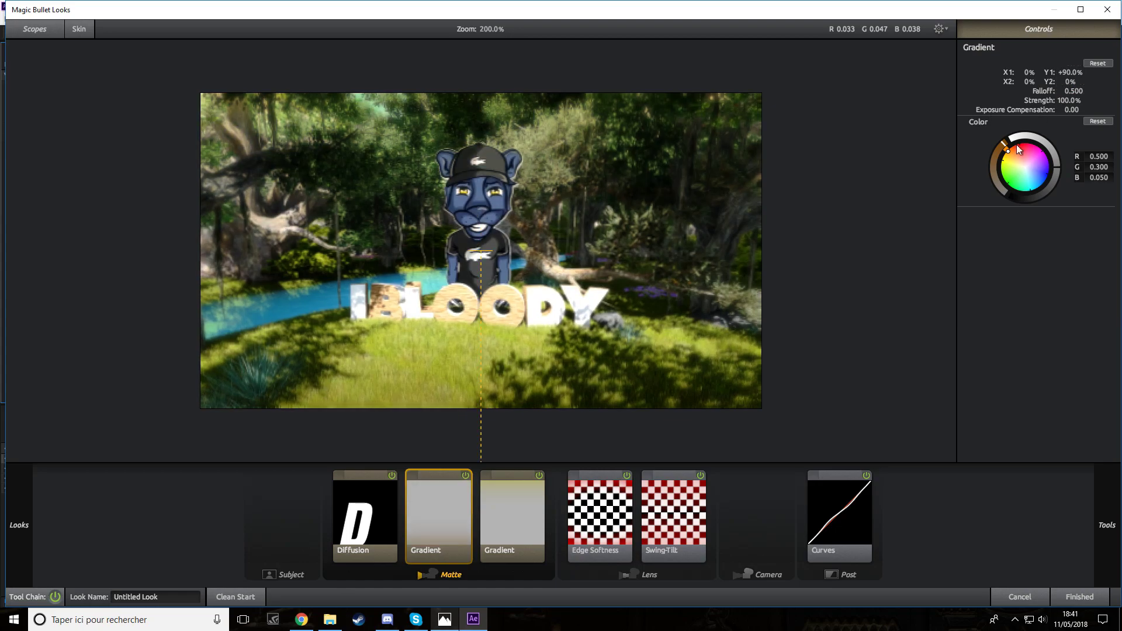
# Step: Colour the second gradient yellow at about R 0.999, G 0.882, B 0.027 and set its falloff to 0.75
pyautogui.moveTo(1007, 151); pyautogui.dragTo(1010, 139)
pyautogui.click(1073, 92)
pyautogui.write('0.027')
pyautogui.press('Return')
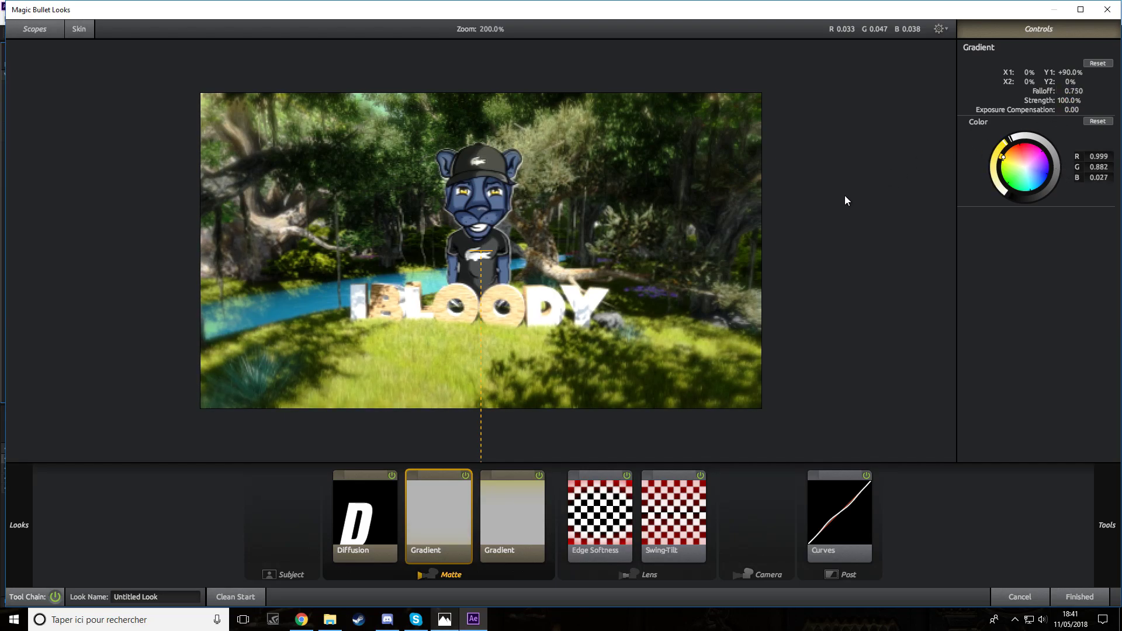
# Step: Set the falloff of the gradient with Y1 at -90% to 0.75
pyautogui.click(500, 497)
pyautogui.click(1065, 91)
pyautogui.write('0.7')
pyautogui.press('Return')
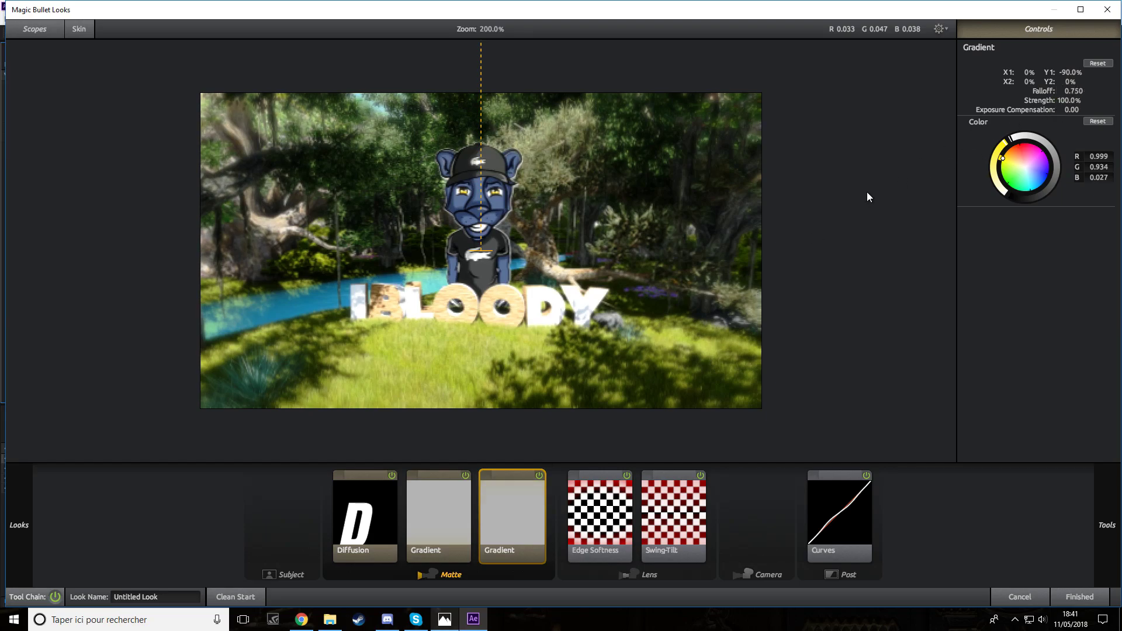
# Step: Add a Fill Light tool to the Subject stage and set its Fill to 10%
pyautogui.moveTo(1111, 520)
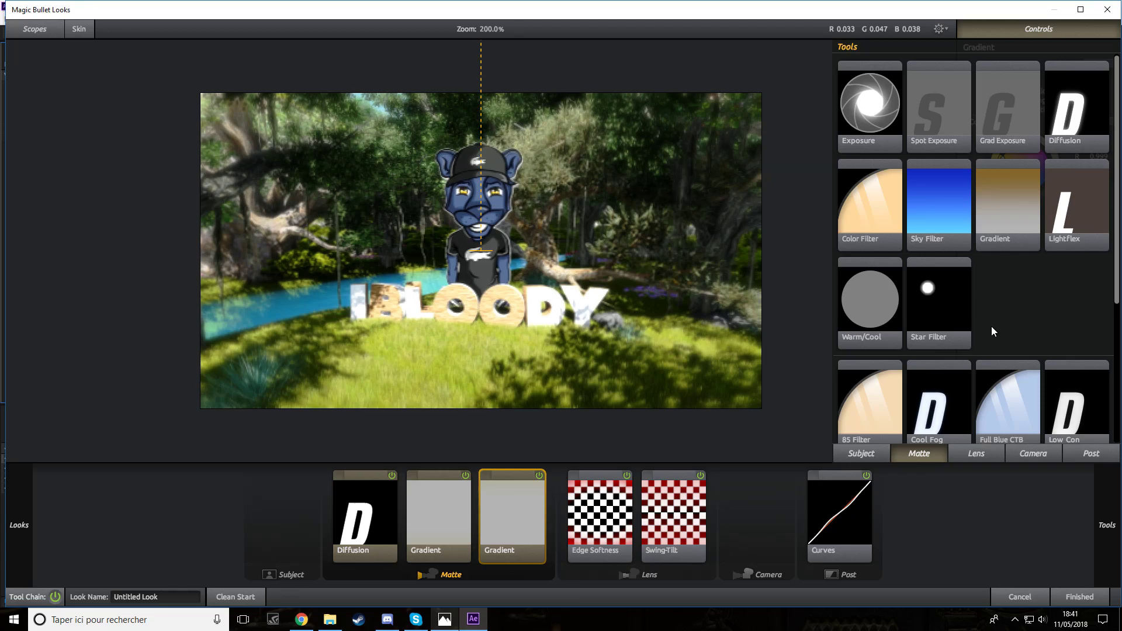
pyautogui.click(857, 456)
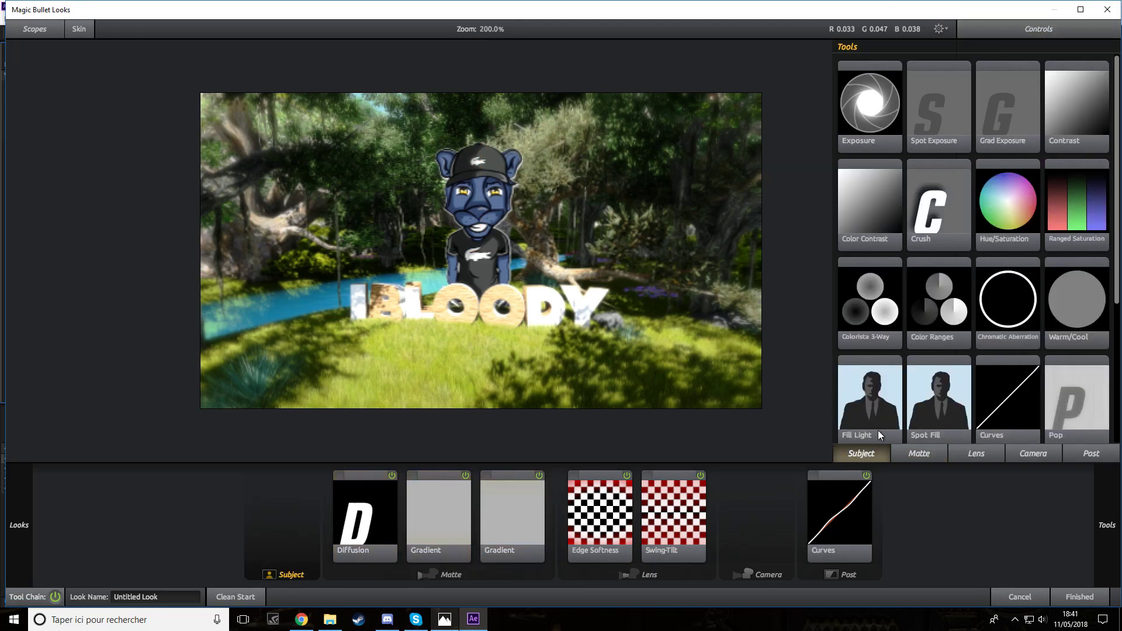
pyautogui.moveTo(869, 398); pyautogui.dragTo(307, 509)
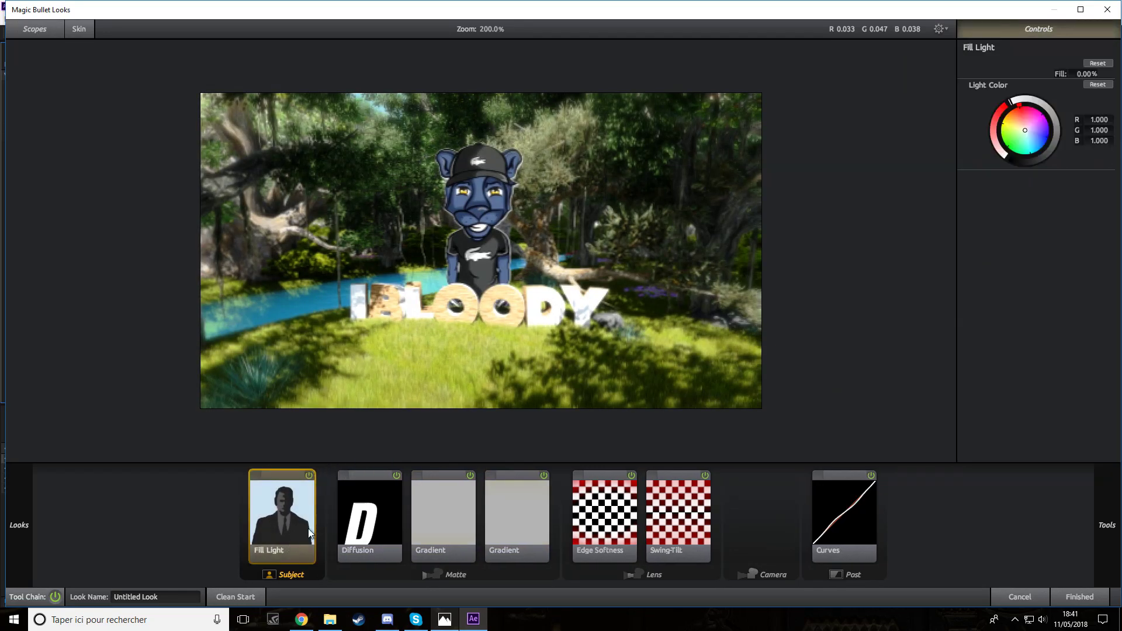
pyautogui.moveTo(1079, 75); pyautogui.dragTo(1117, 73)
pyautogui.moveTo(1087, 74)
pyautogui.mouseDown()
pyautogui.moveTo(1117, 74)
pyautogui.moveTo(1097, 74)
pyautogui.mouseUp()
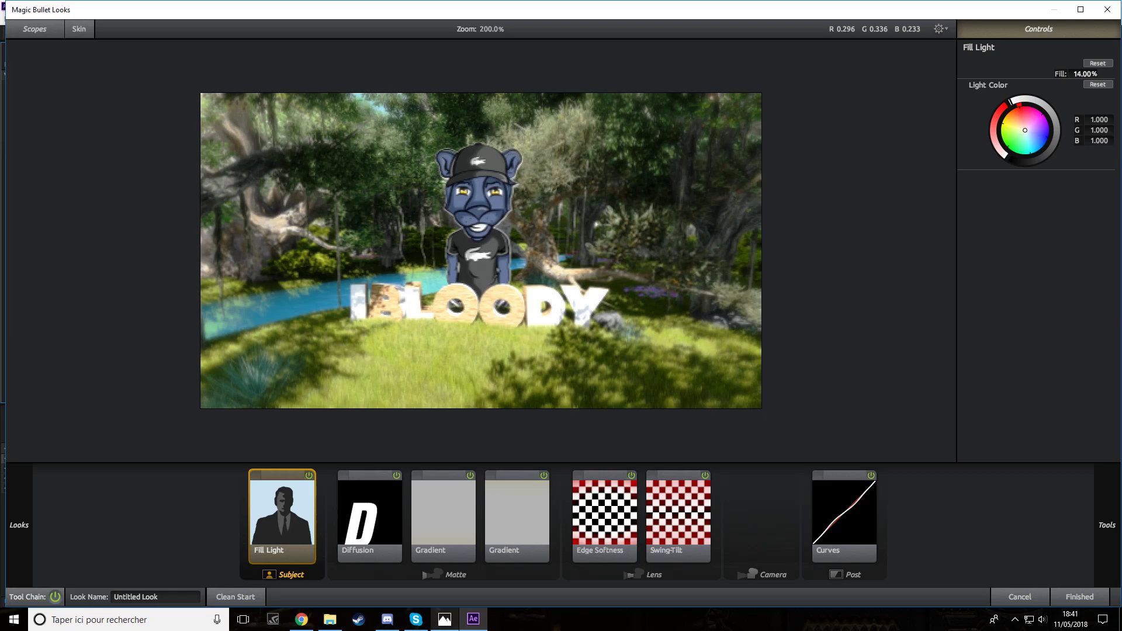
pyautogui.click(1082, 74)
pyautogui.write('10')
pyautogui.press('Return')
# Step: Add a Pop tool before Fill Light, set its Pop to 50, and finish the look
pyautogui.moveTo(1103, 518)
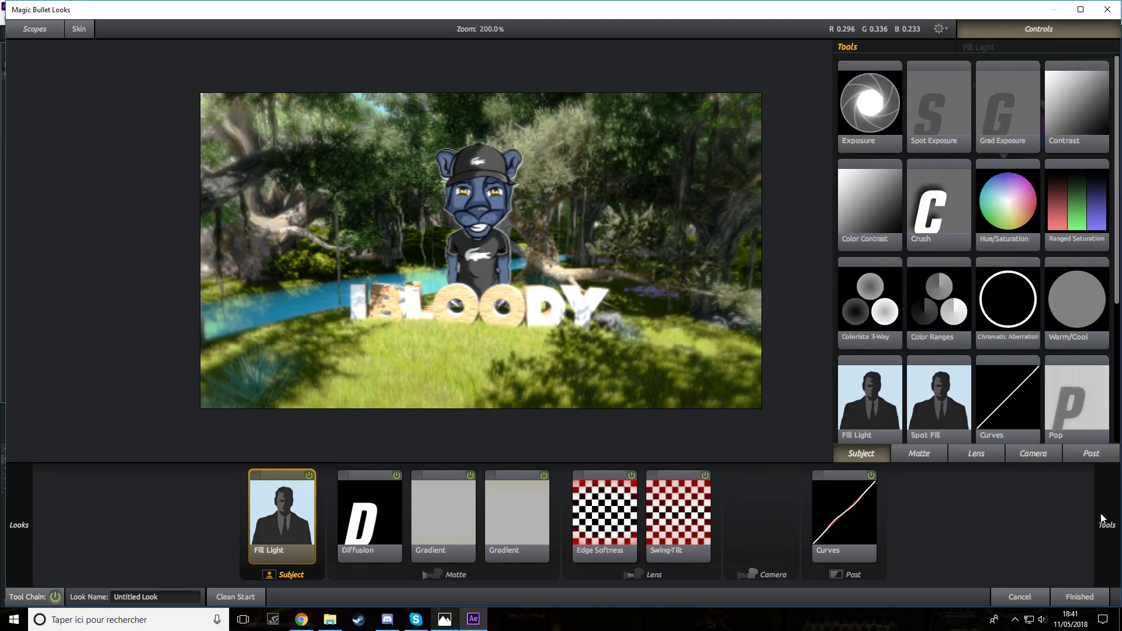
pyautogui.moveTo(1080, 381); pyautogui.dragTo(253, 499)
pyautogui.moveTo(1078, 75); pyautogui.dragTo(1100, 76)
pyautogui.click(1065, 74)
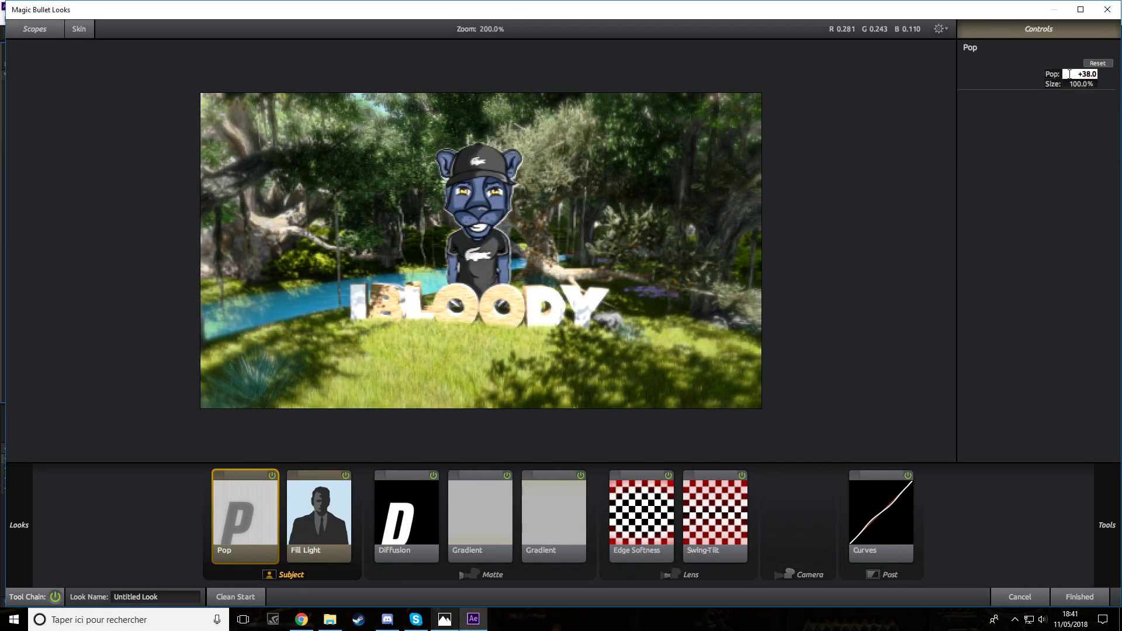
pyautogui.write('50')
pyautogui.press('Return')
pyautogui.click(1053, 596)
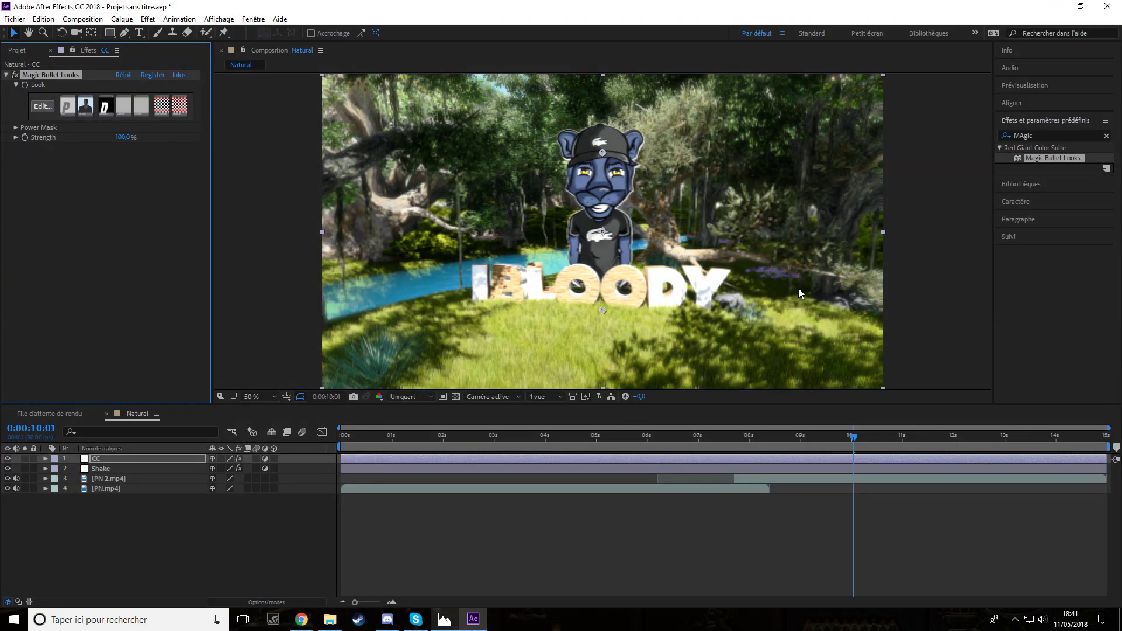
pyautogui.moveTo(876, 440)
pyautogui.mouseDown()
pyautogui.moveTo(910, 441)
pyautogui.moveTo(811, 452)
pyautogui.moveTo(866, 444)
pyautogui.mouseUp()
pyautogui.rightClick(202, 548)
pyautogui.moveTo(237, 425)
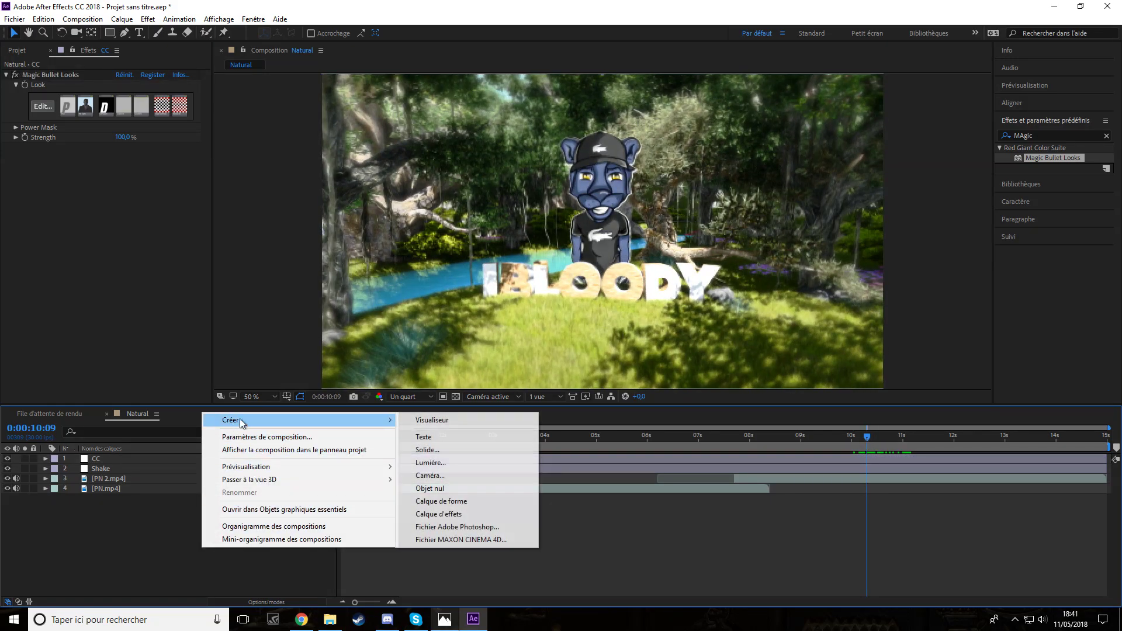
pyautogui.click(426, 515)
pyautogui.rightClick(106, 458)
pyautogui.click(55, 535)
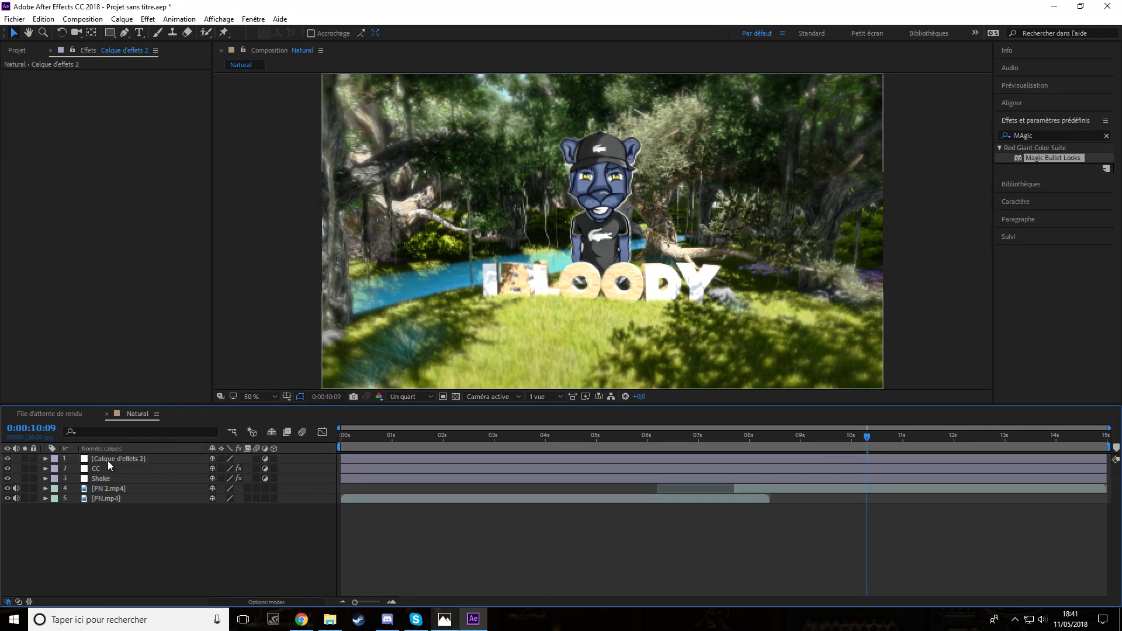
pyautogui.click(108, 459)
pyautogui.press('Delete')
# Step: Create a black solid named Fade above the CC layer
pyautogui.rightClick(90, 549)
pyautogui.moveTo(140, 421)
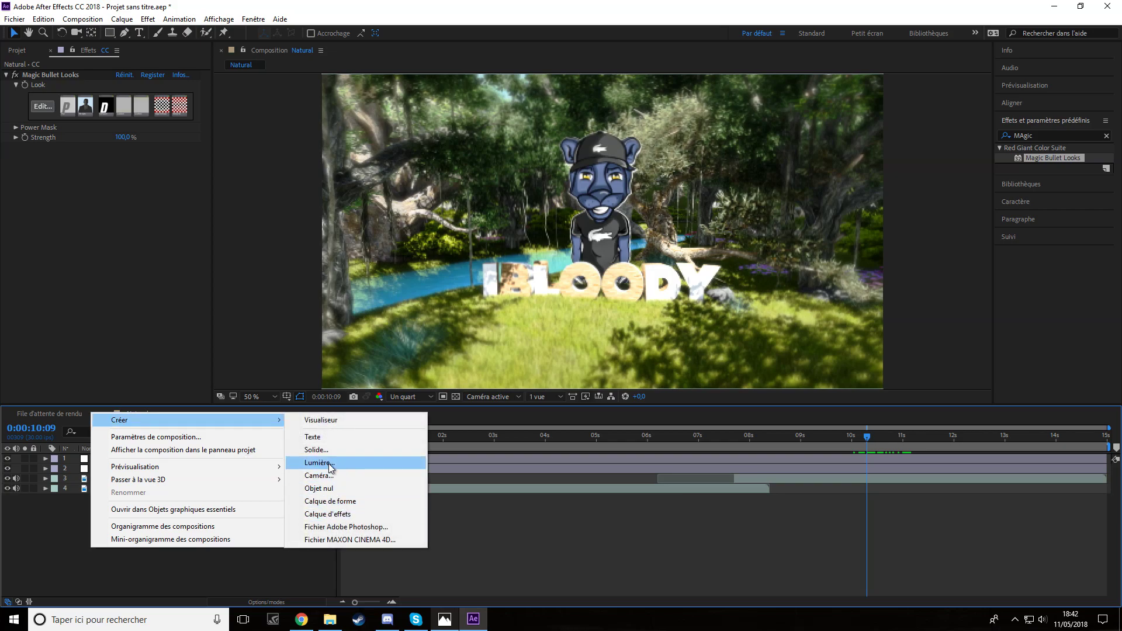
pyautogui.click(316, 450)
pyautogui.click(555, 382)
pyautogui.moveTo(586, 372); pyautogui.dragTo(380, 575)
pyautogui.click(777, 338)
pyautogui.moveTo(584, 207); pyautogui.dragTo(374, 215)
pyautogui.write('Fad')
pyautogui.click(637, 411)
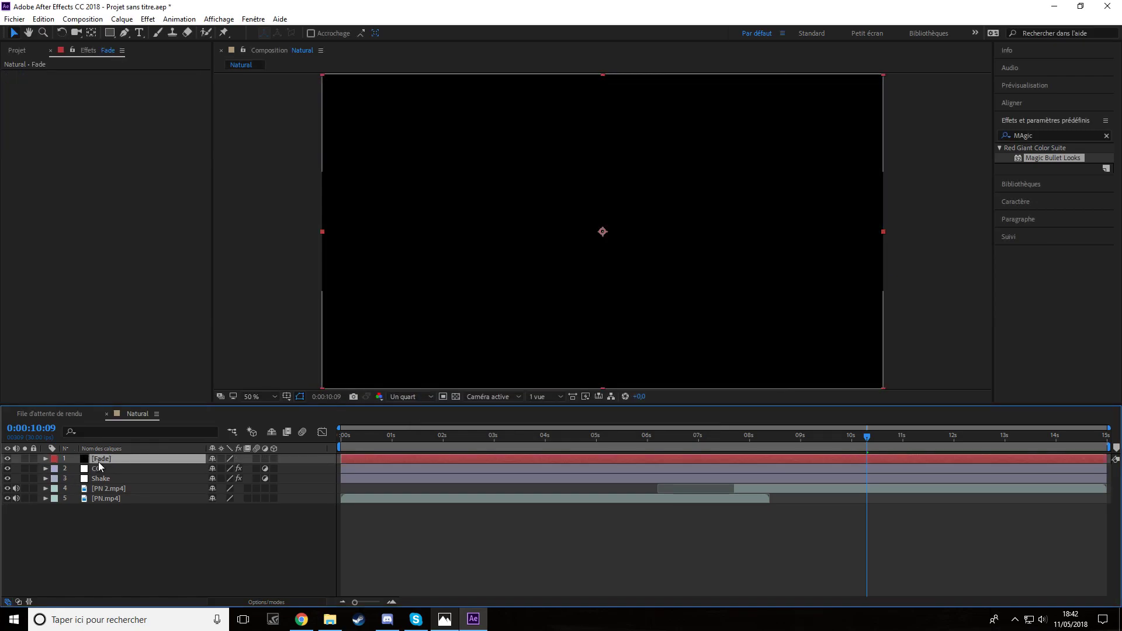
# Step: Animate the Fade layer's opacity from 100% at 0:00:00:05 to 0% at 0:00:01:18
pyautogui.press('t')
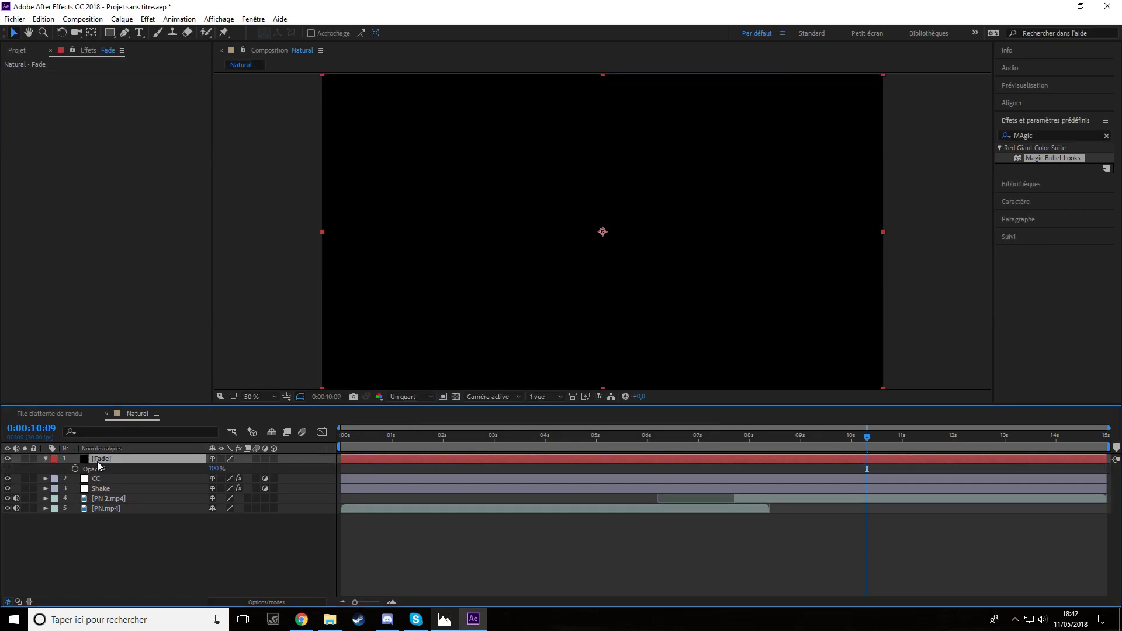
pyautogui.moveTo(393, 451); pyautogui.dragTo(336, 447)
pyautogui.click(1045, 89)
pyautogui.click(1066, 103)
pyautogui.click(1066, 103)
pyautogui.click(1067, 103)
pyautogui.click(1066, 103)
pyautogui.click(1066, 103)
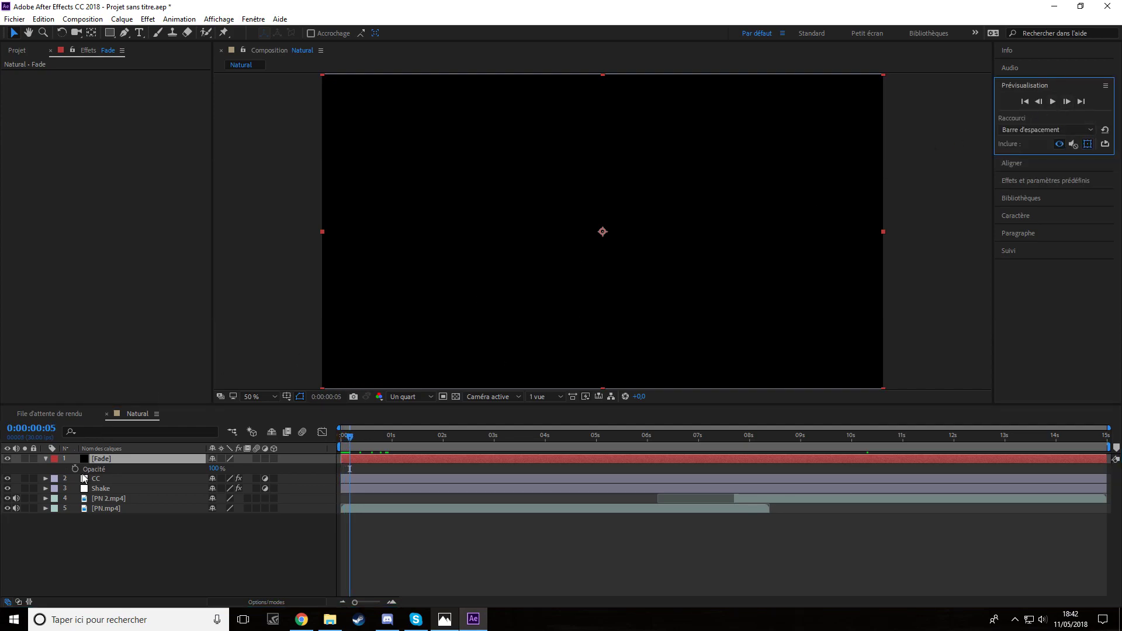
pyautogui.click(75, 469)
pyautogui.moveTo(398, 444); pyautogui.dragTo(436, 444)
pyautogui.moveTo(213, 469); pyautogui.dragTo(2, 485)
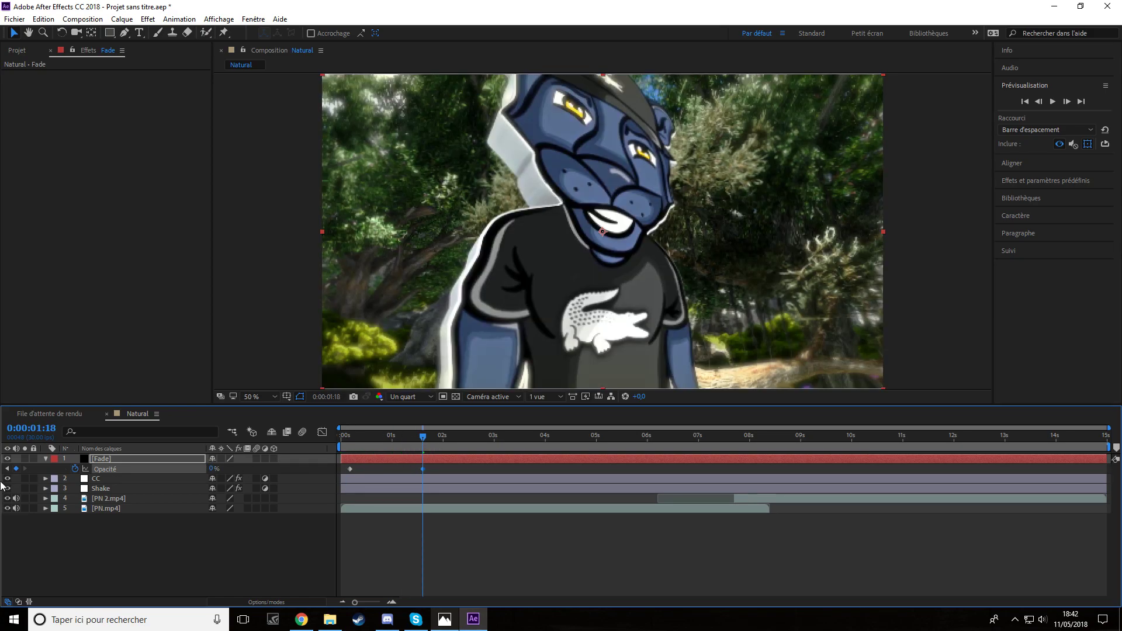
# Step: Hide the CC and Shake layers and preview the fade-in from the start
pyautogui.press('Home')
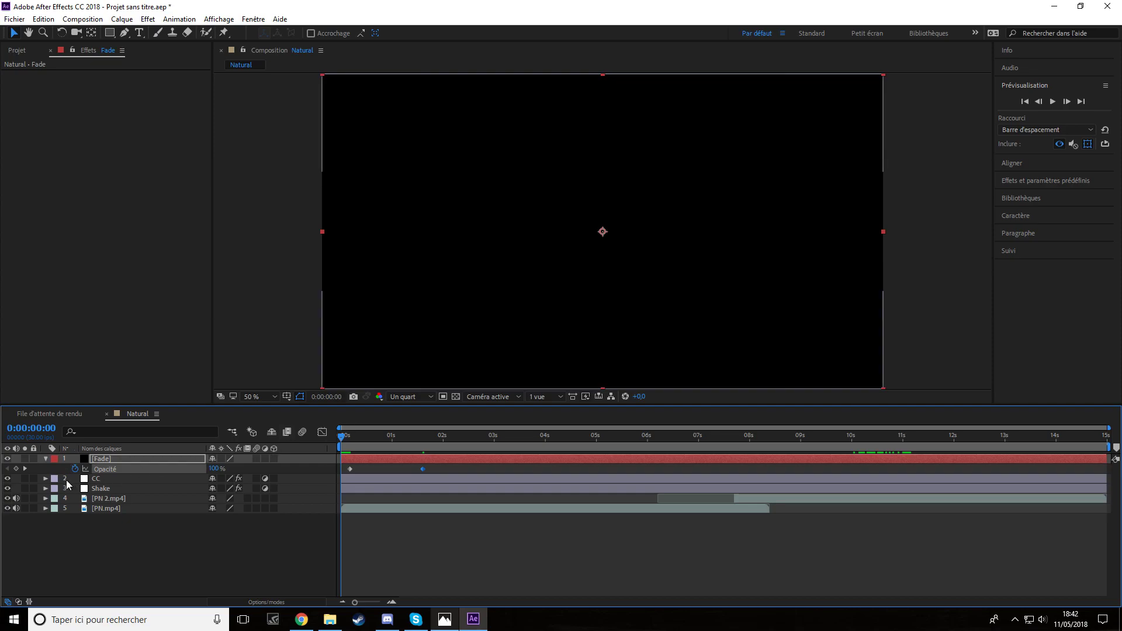
pyautogui.press('space')
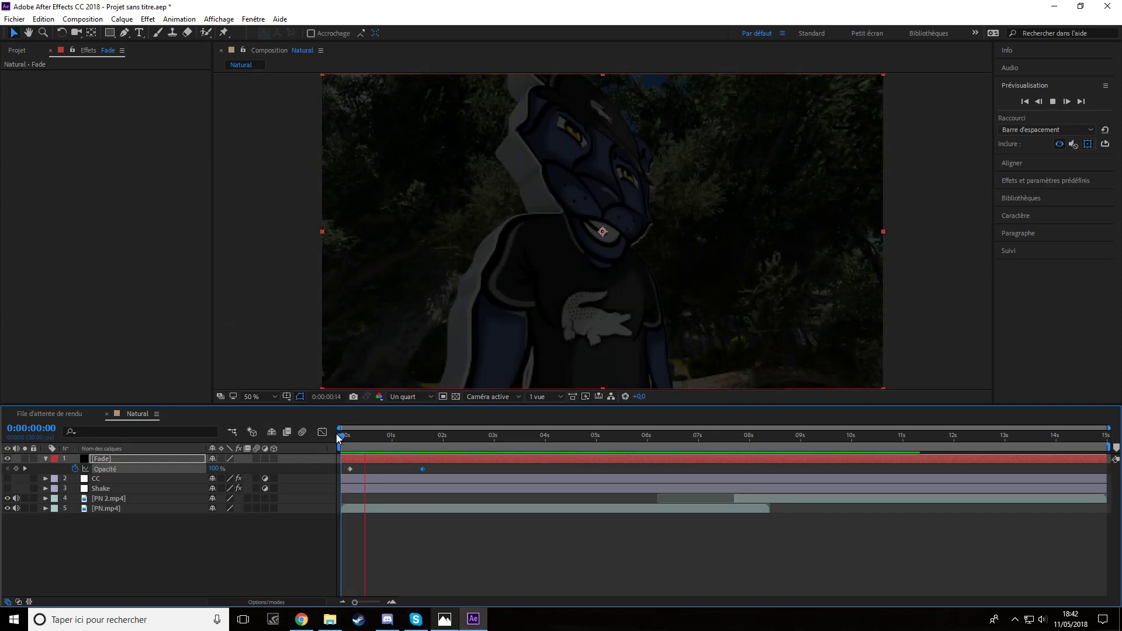
pyautogui.click(457, 439)
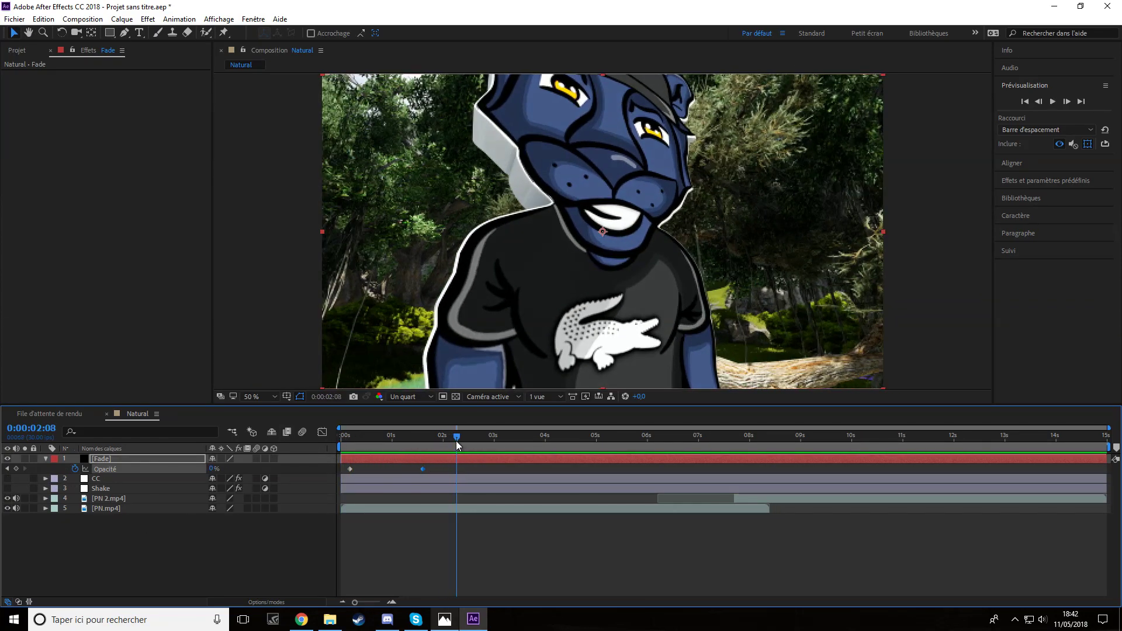
# Step: Lengthen the fade-in slightly, then keyframe a fade-out from 0% opacity just after 6 s to 100% at 0:00:07:16 and preview it
pyautogui.moveTo(423, 469); pyautogui.dragTo(724, 440)
pyautogui.moveTo(212, 470); pyautogui.dragTo(678, 471)
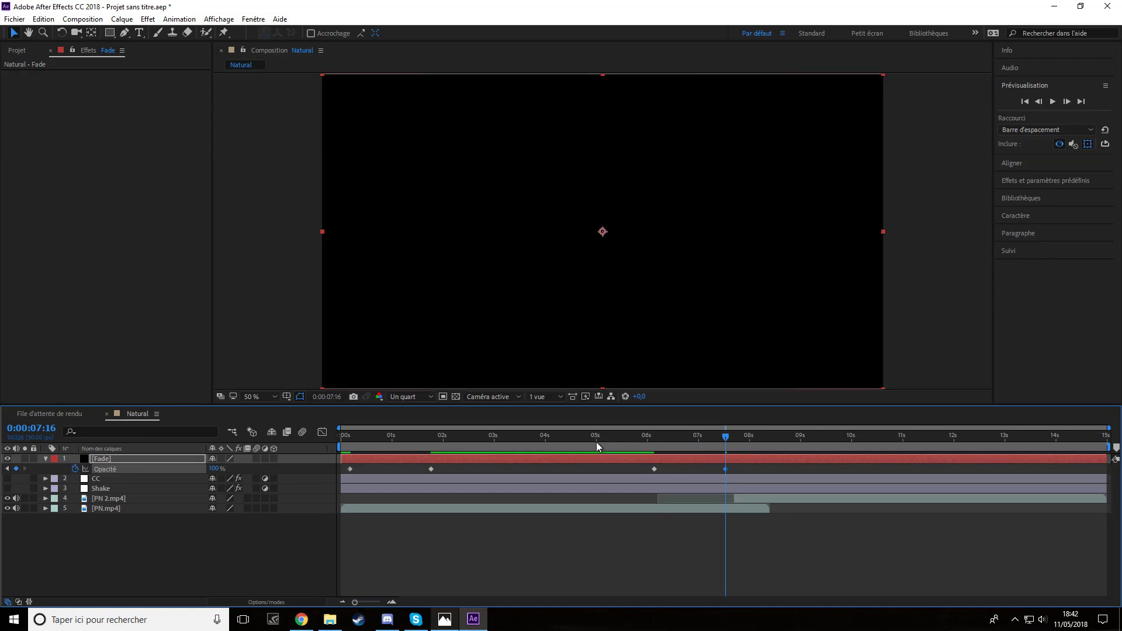
pyautogui.click(626, 441)
pyautogui.press('space')
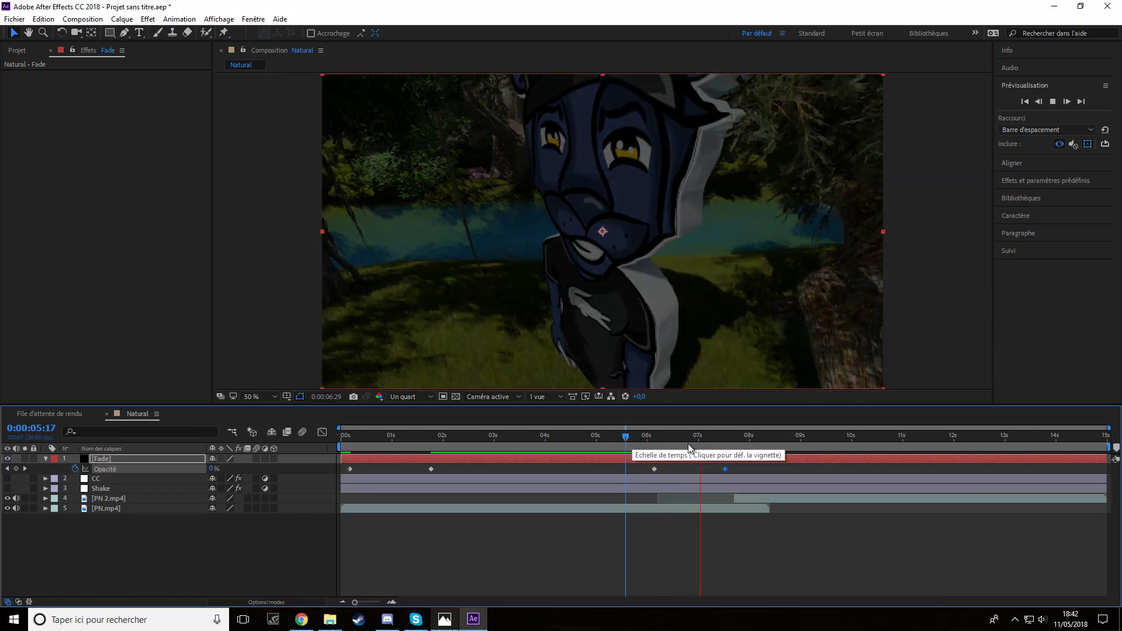
# Step: Move the fade-out's end keyframe to 0:00:07:09 and its start keyframe to just before 6 s, then preview the fade
pyautogui.click(722, 439)
pyautogui.moveTo(722, 438); pyautogui.dragTo(714, 471)
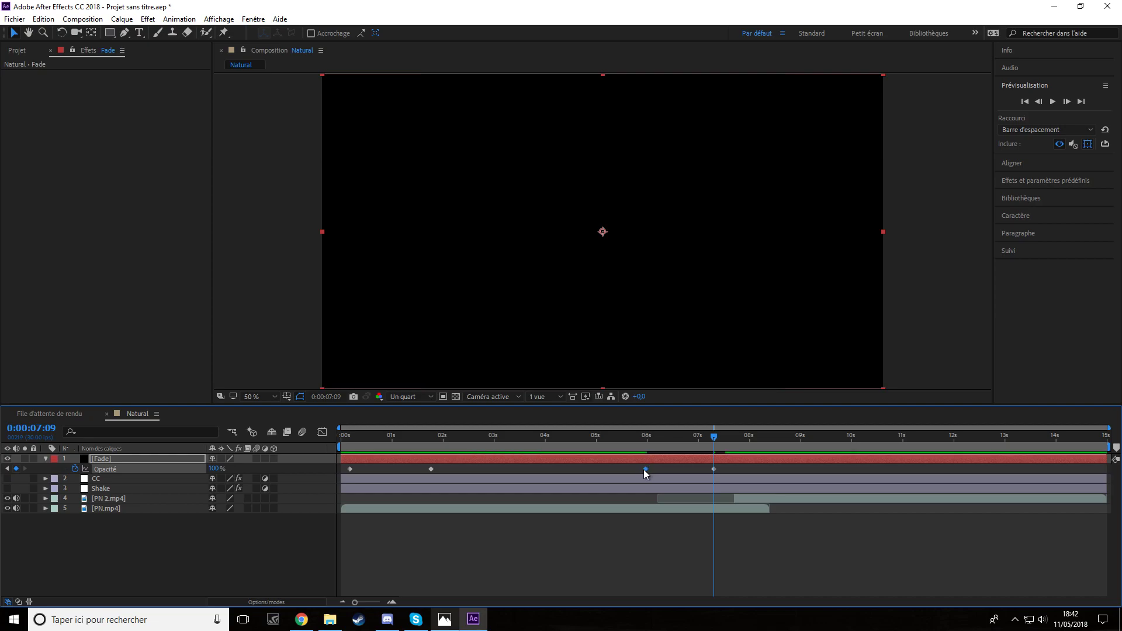
pyautogui.click(636, 448)
pyautogui.press('space')
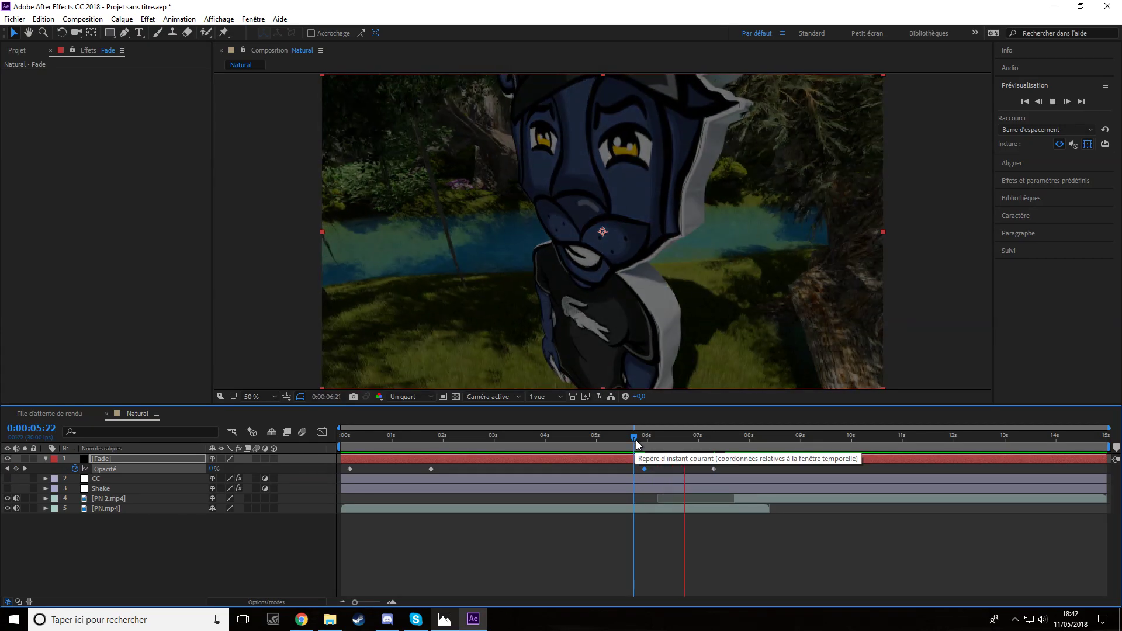
# Step: Keyframe the Fade layer's opacity at 100% at 0:00:08:01 and 1% one frame after it, then collapse the layer
pyautogui.moveTo(704, 442); pyautogui.dragTo(752, 442)
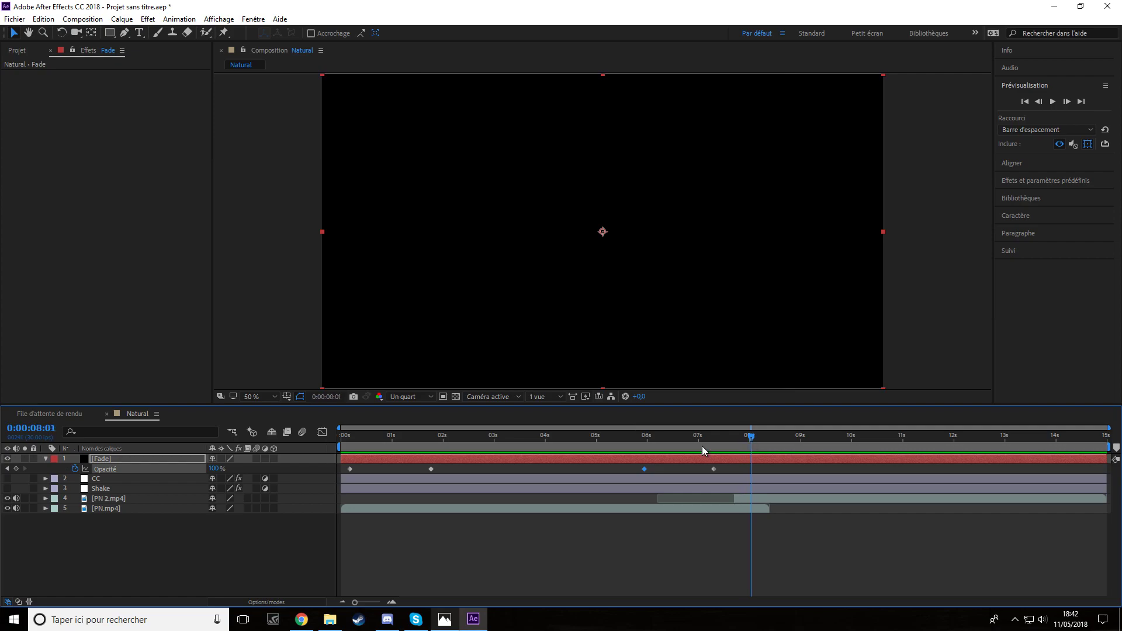
pyautogui.click(1067, 103)
pyautogui.moveTo(216, 471); pyautogui.dragTo(159, 470)
pyautogui.moveTo(754, 443); pyautogui.dragTo(932, 443)
pyautogui.press('Delete')
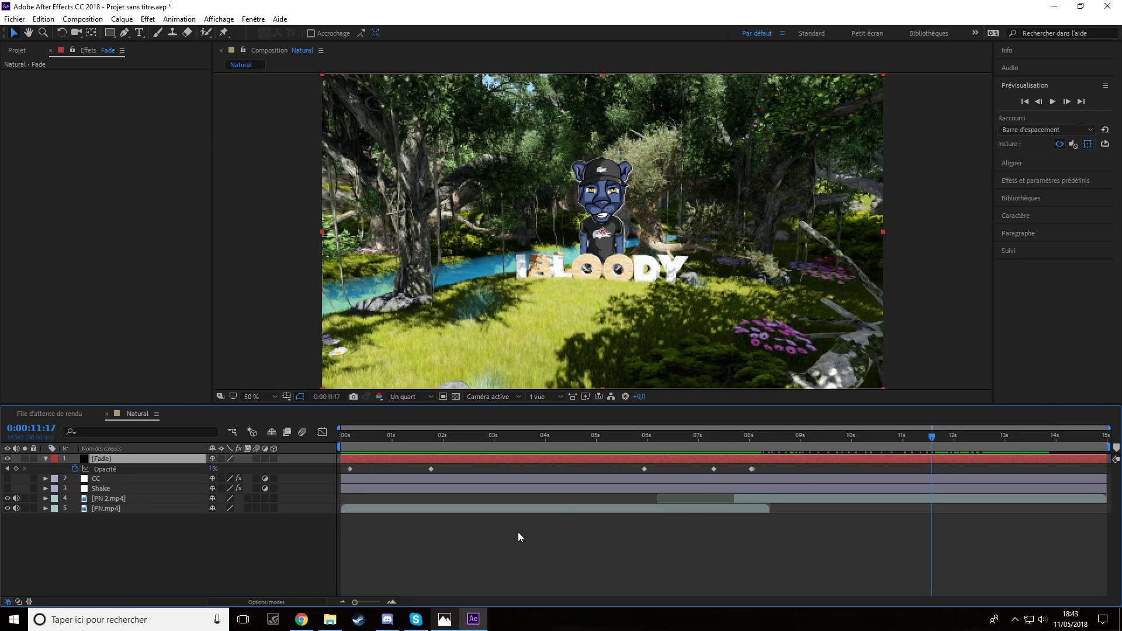
pyautogui.click(222, 544)
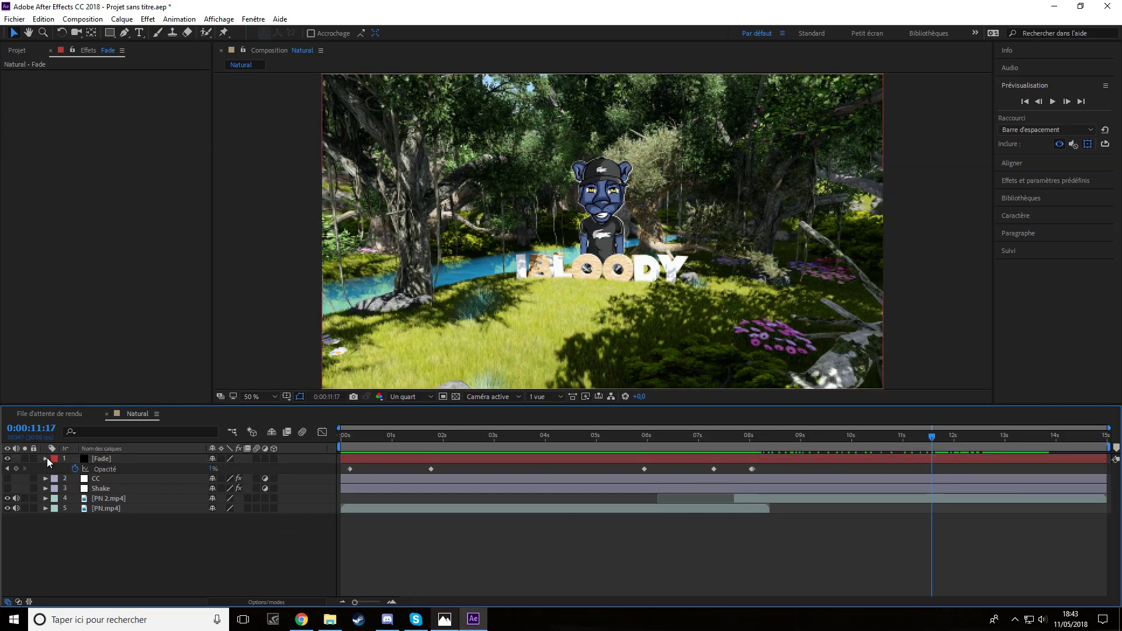
pyautogui.click(46, 459)
# Step: Add the Mc Kresha - Luv Luv MP3 as the bottom layer and reveal its audio waveform
pyautogui.click(14, 53)
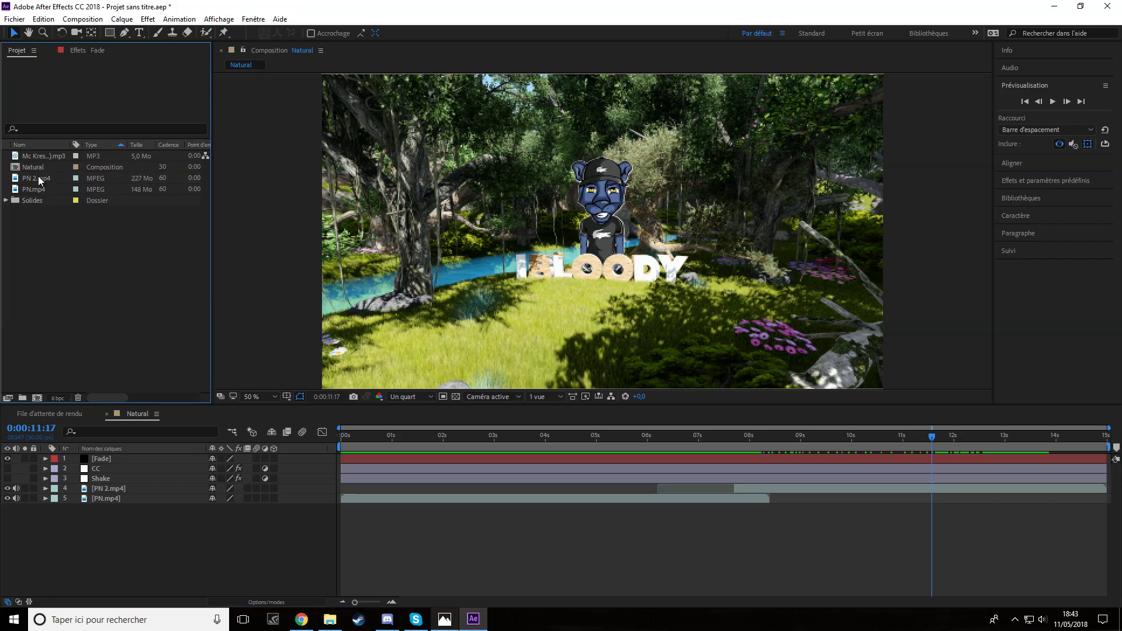
pyautogui.click(37, 155)
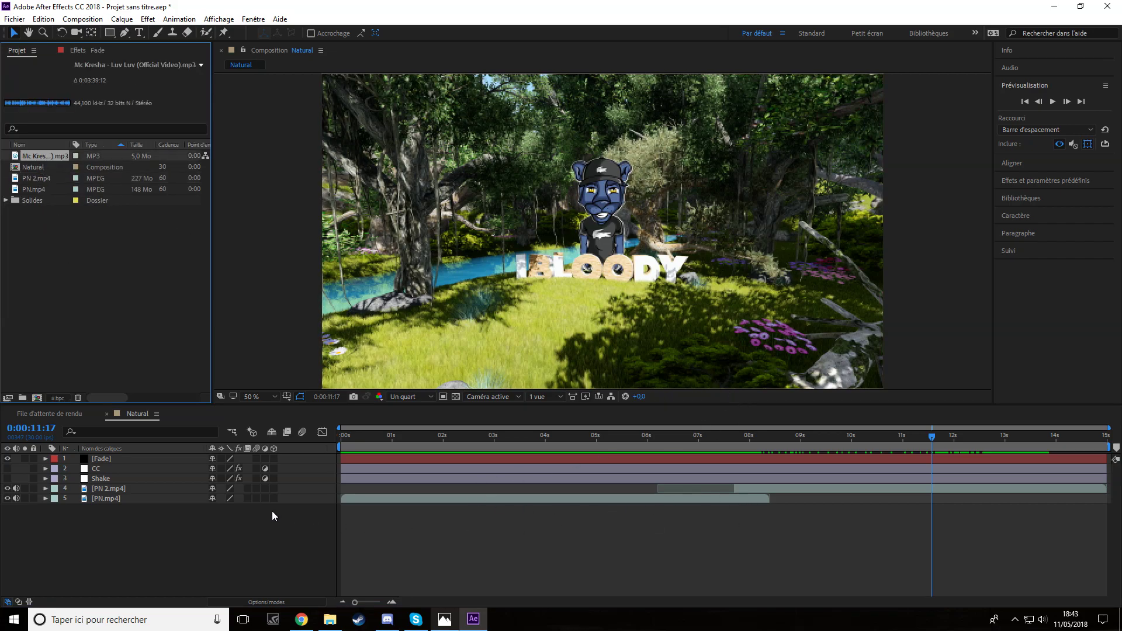
pyautogui.moveTo(47, 156); pyautogui.dragTo(111, 561)
pyautogui.click(46, 508)
pyautogui.click(55, 519)
pyautogui.click(65, 539)
# Step: Comment the composition marker at 0:00:08:02 as Drop
pyautogui.moveTo(778, 440); pyautogui.dragTo(753, 440)
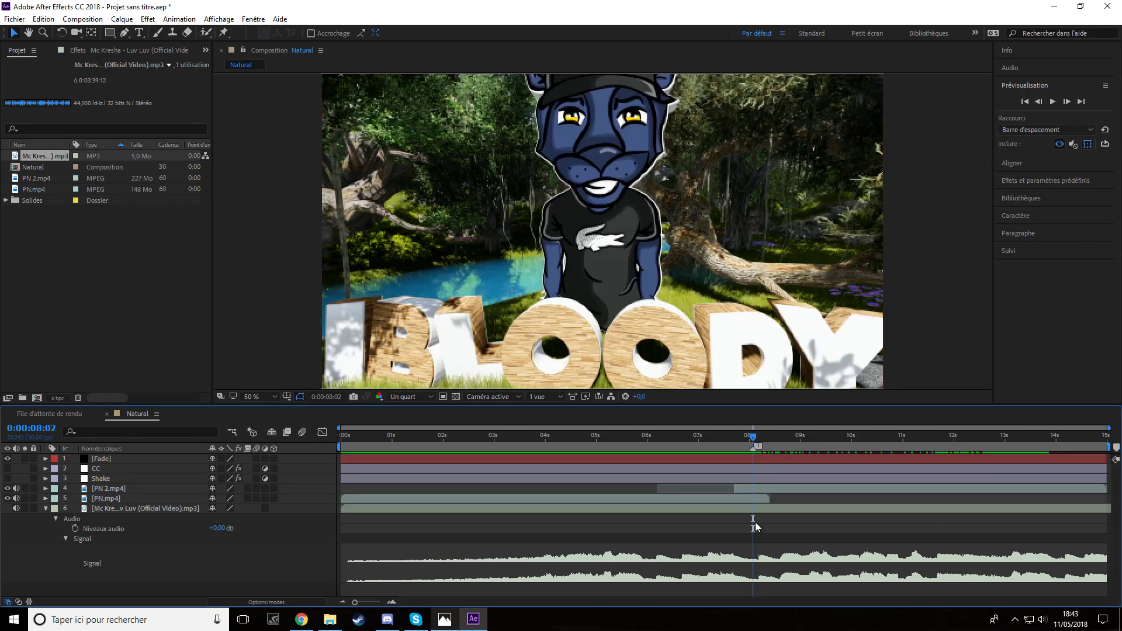
pyautogui.rightClick(754, 448)
pyautogui.click(793, 457)
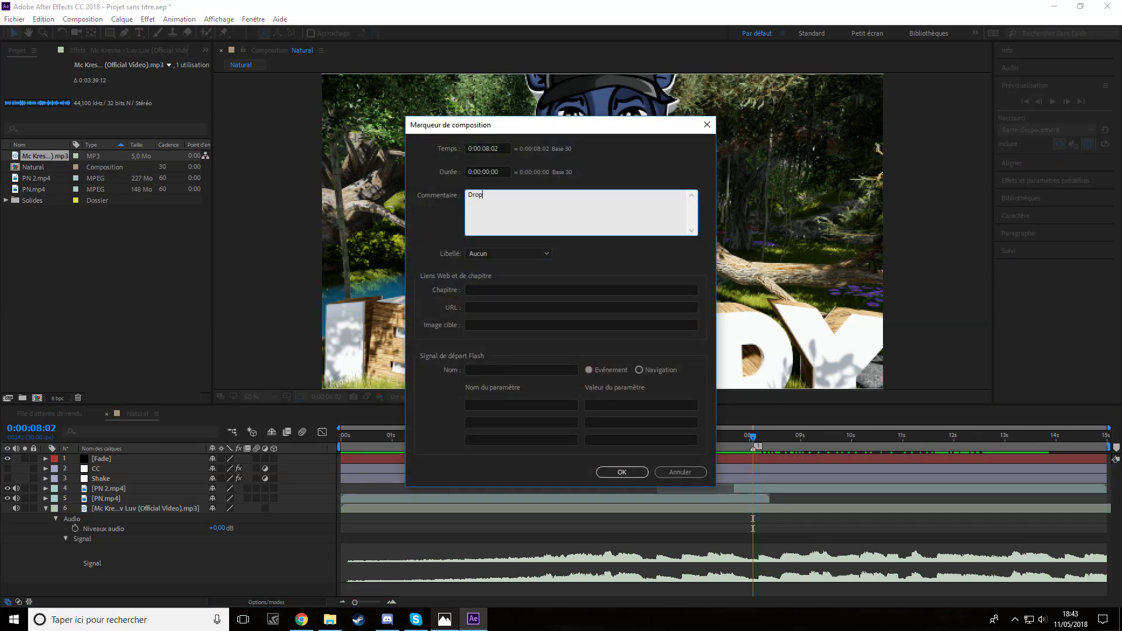
pyautogui.click(619, 473)
# Step: Slide the music layer earlier in time and preview it with audio playback enabled
pyautogui.click(860, 510)
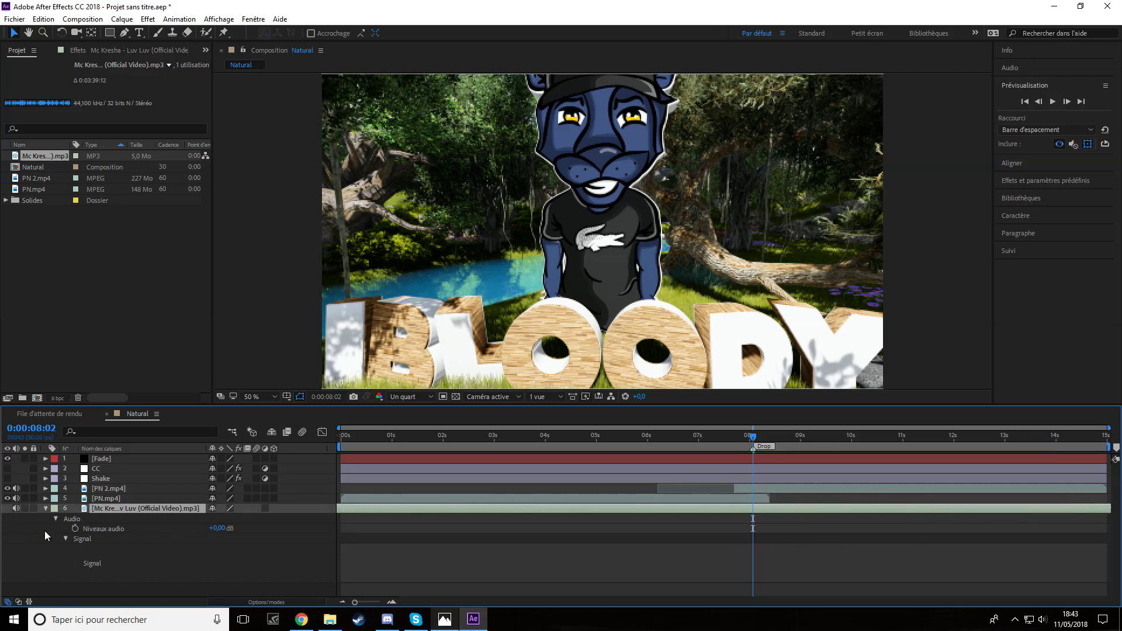
pyautogui.moveTo(646, 515); pyautogui.dragTo(241, 514)
pyautogui.moveTo(595, 510); pyautogui.dragTo(380, 514)
pyautogui.press('space')
pyautogui.click(1074, 144)
pyautogui.press('space')
pyautogui.click(575, 436)
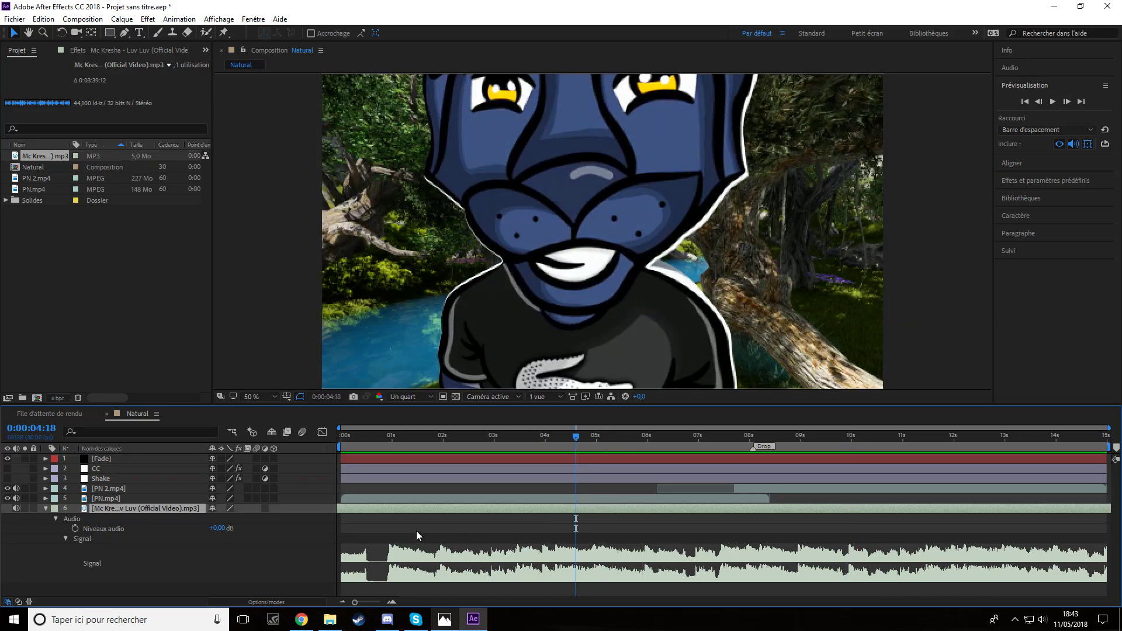
# Step: Align the music layer so the beat after its short silence starts at the Drop marker, and preview the sync
pyautogui.moveTo(432, 508); pyautogui.dragTo(788, 503)
pyautogui.press('space')
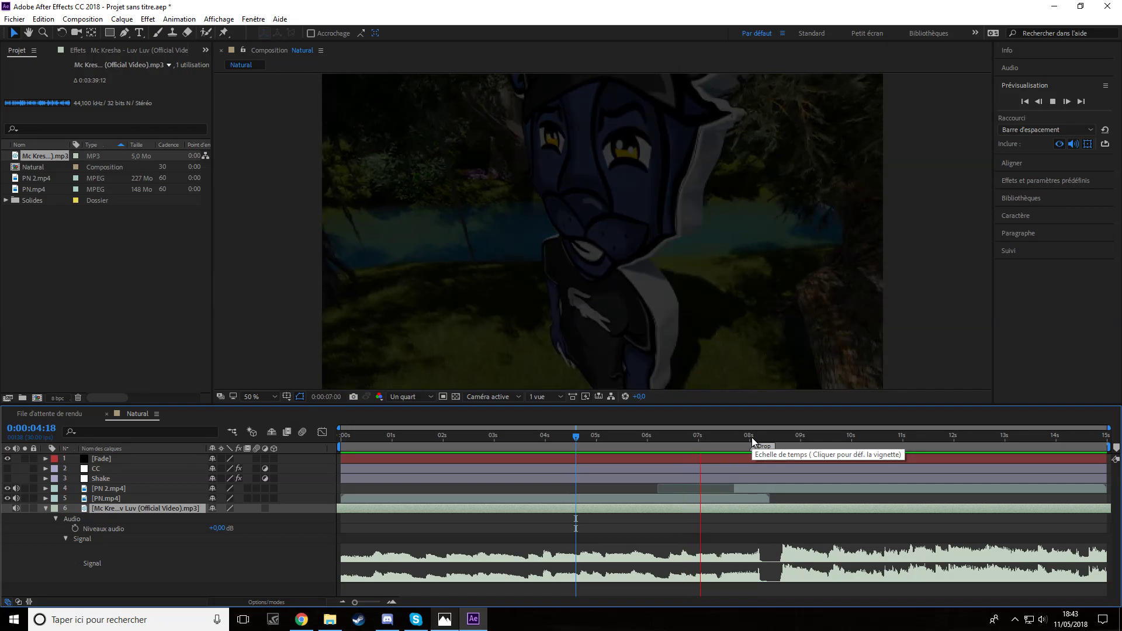
pyautogui.click(753, 439)
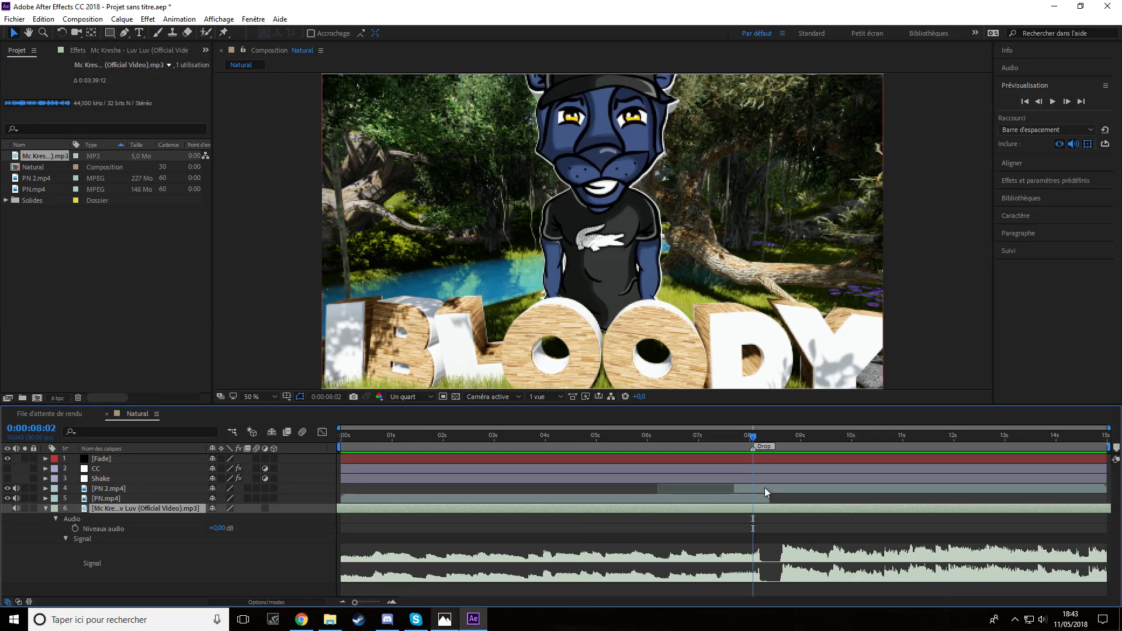
pyautogui.moveTo(768, 512); pyautogui.dragTo(739, 514)
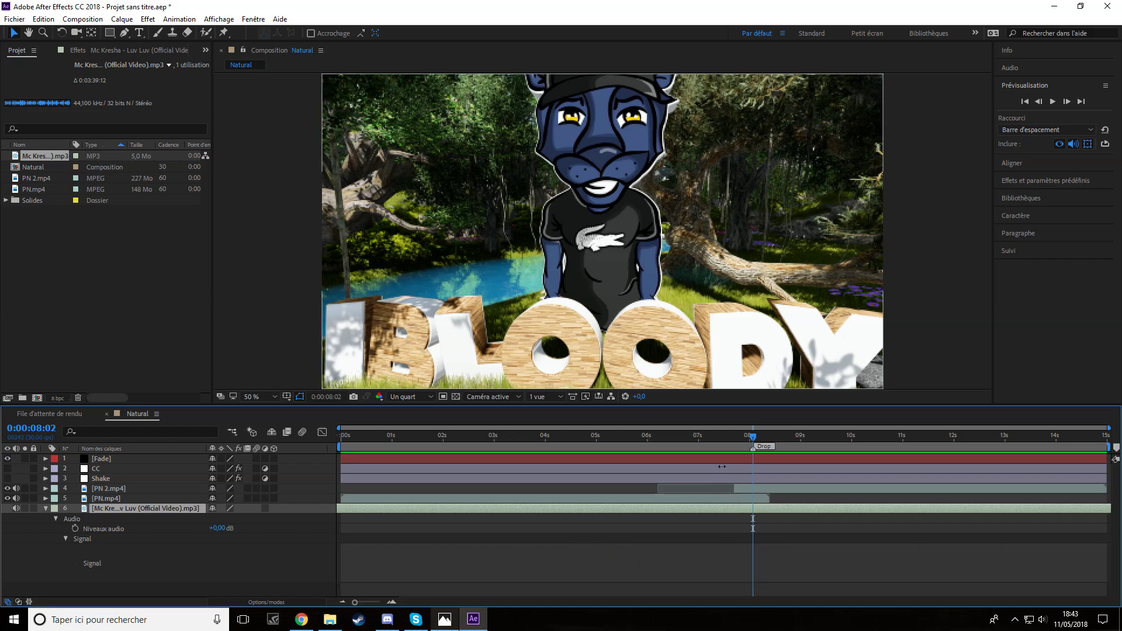
pyautogui.click(717, 437)
pyautogui.press('space')
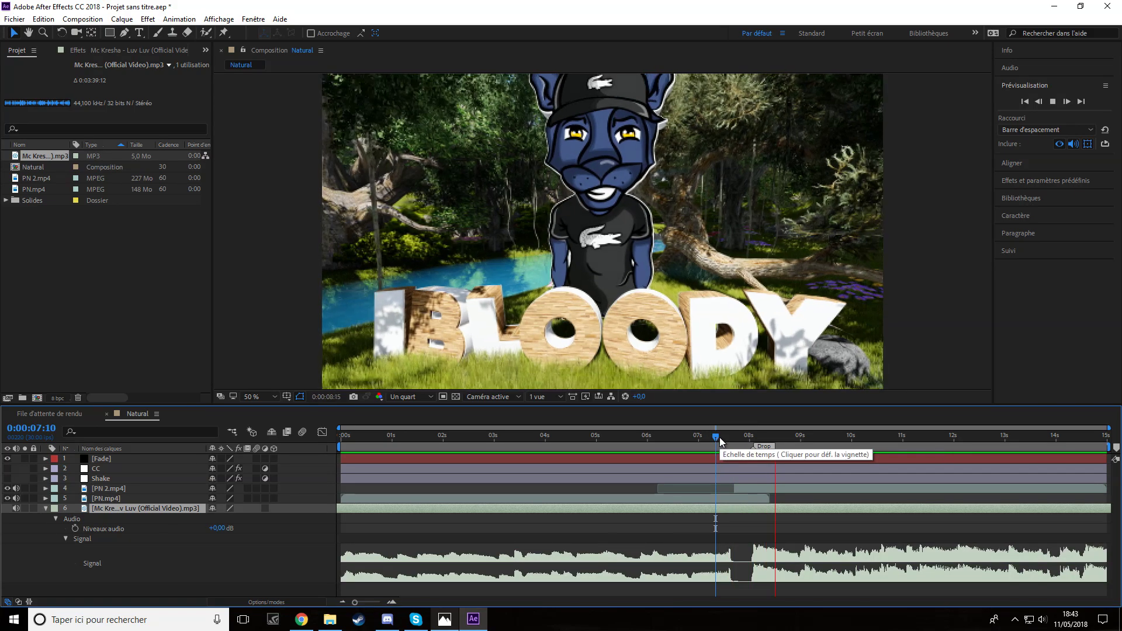
# Step: Keyframe the music layer's audio levels to fade in from the composition's start to +0.00 dB at about 0:00:01:10
pyautogui.moveTo(717, 438); pyautogui.dragTo(276, 473)
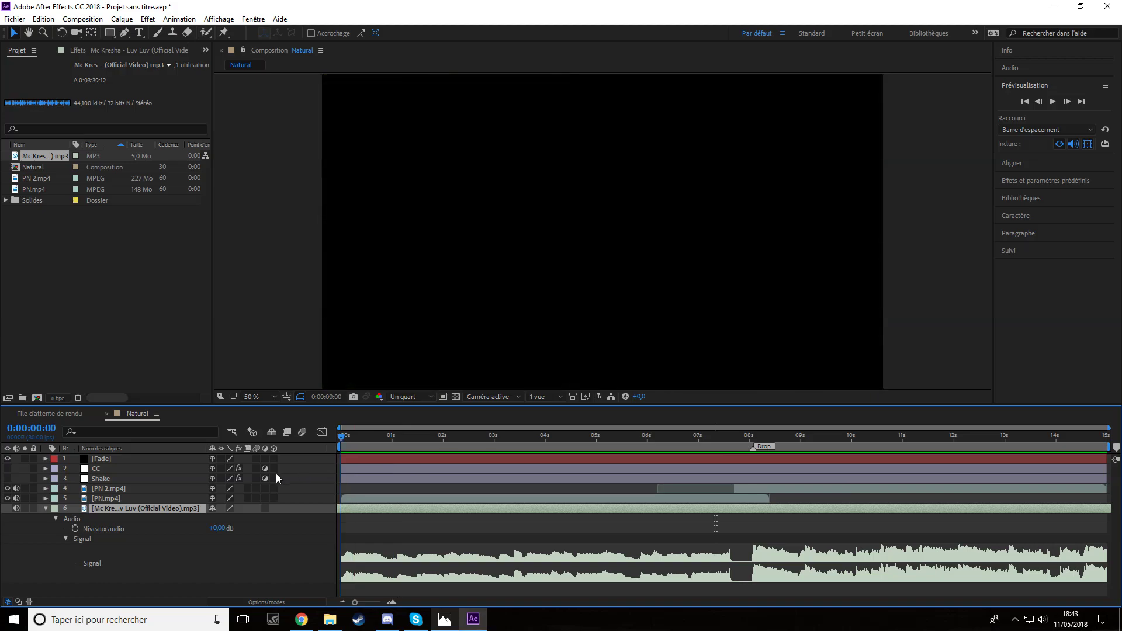
pyautogui.click(74, 528)
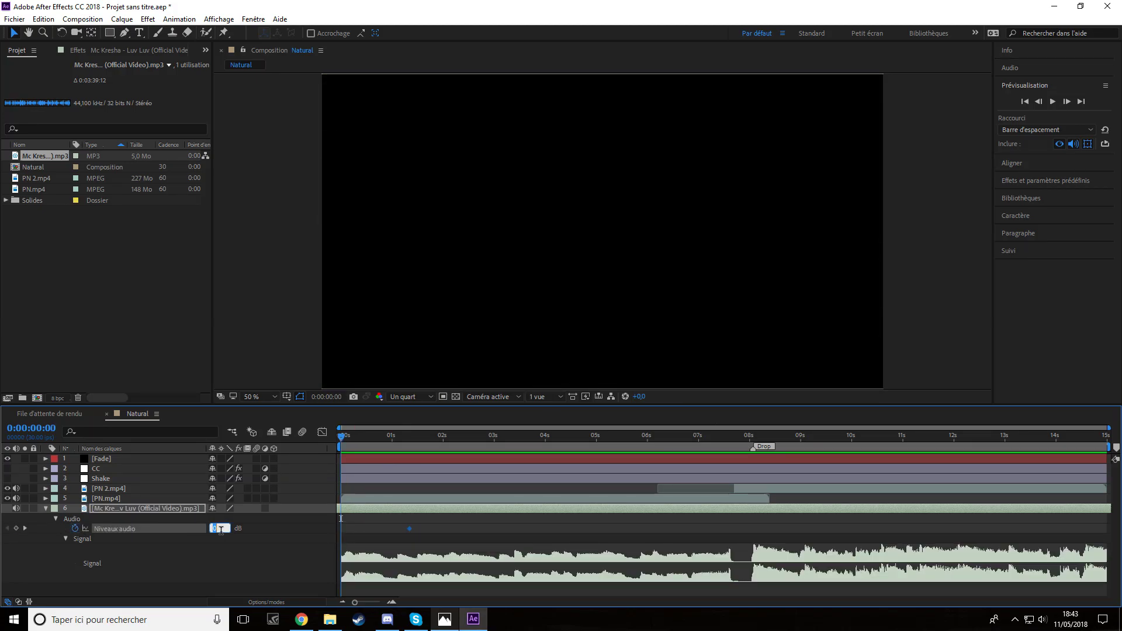
pyautogui.write('5')
pyautogui.press('Return')
# Step: Copy the music's low starting audio-level keyframe, paste it at 0:00:13:03 near marker 1, and move it to the composition's end
pyautogui.moveTo(340, 437); pyautogui.dragTo(1007, 456)
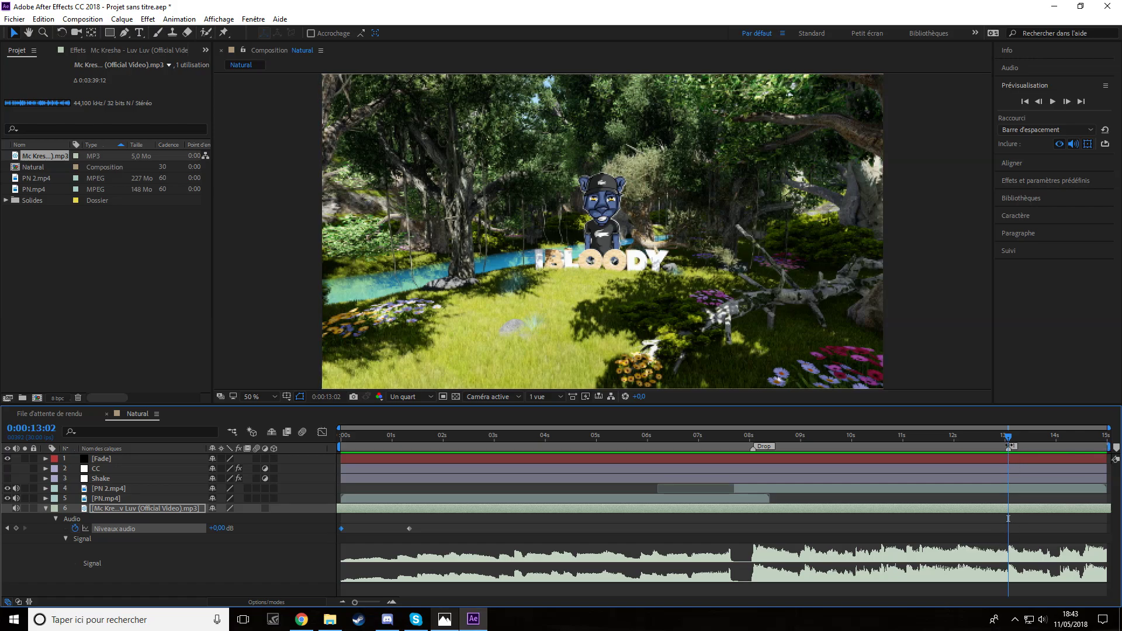
pyautogui.click(999, 441)
pyautogui.press('space')
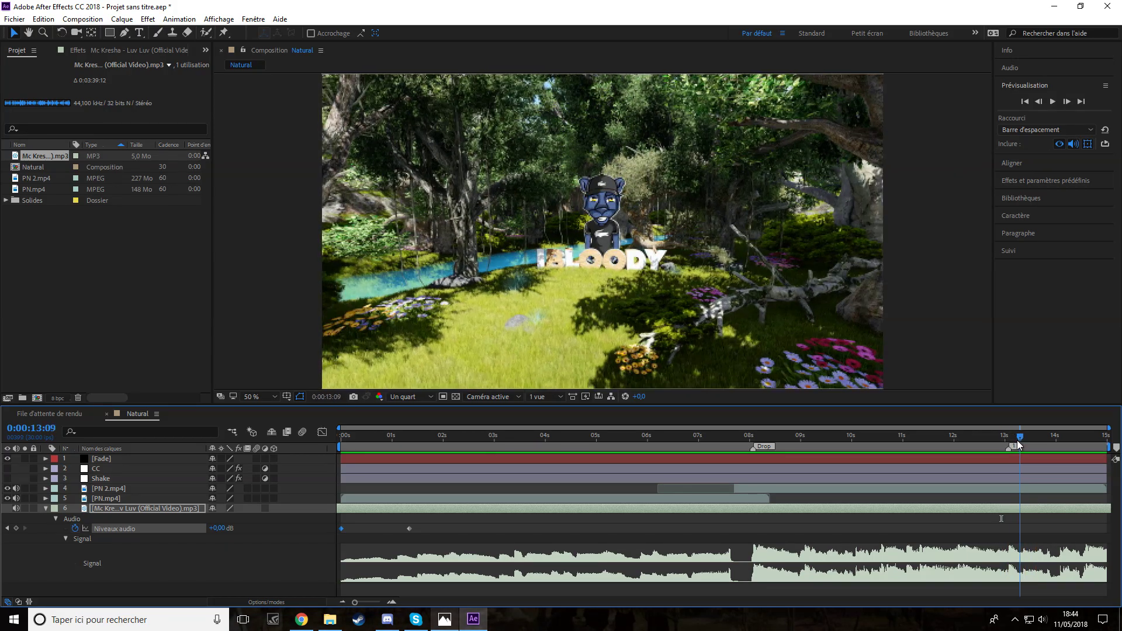
pyautogui.moveTo(1021, 442); pyautogui.dragTo(1010, 421)
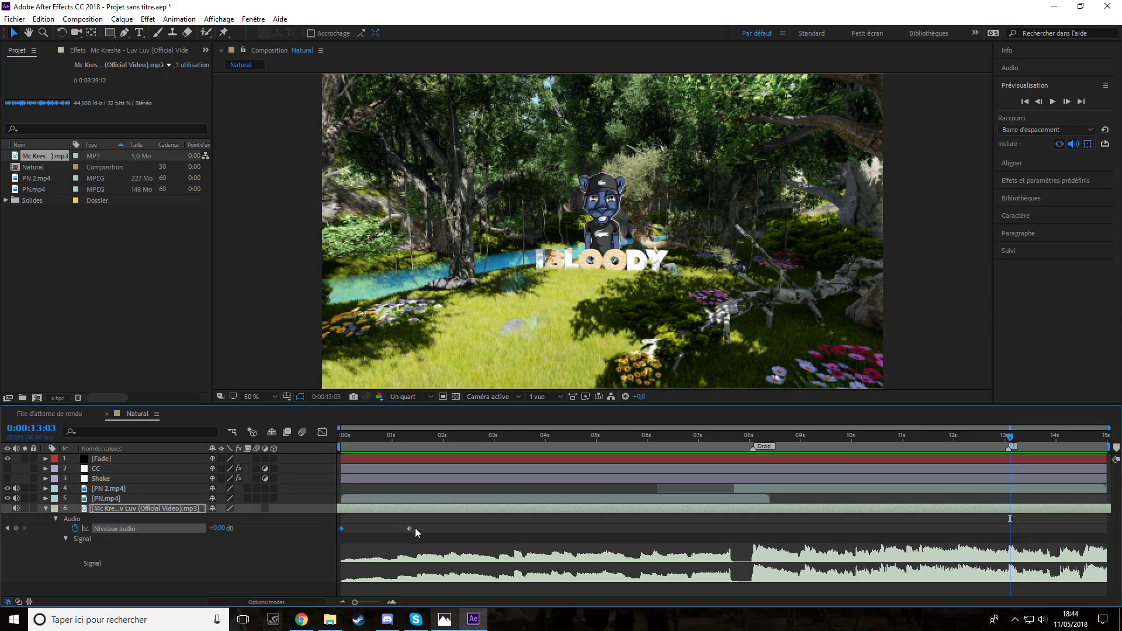
pyautogui.hotkey('ctrl', 'v')
pyautogui.moveTo(1010, 530); pyautogui.dragTo(1107, 542)
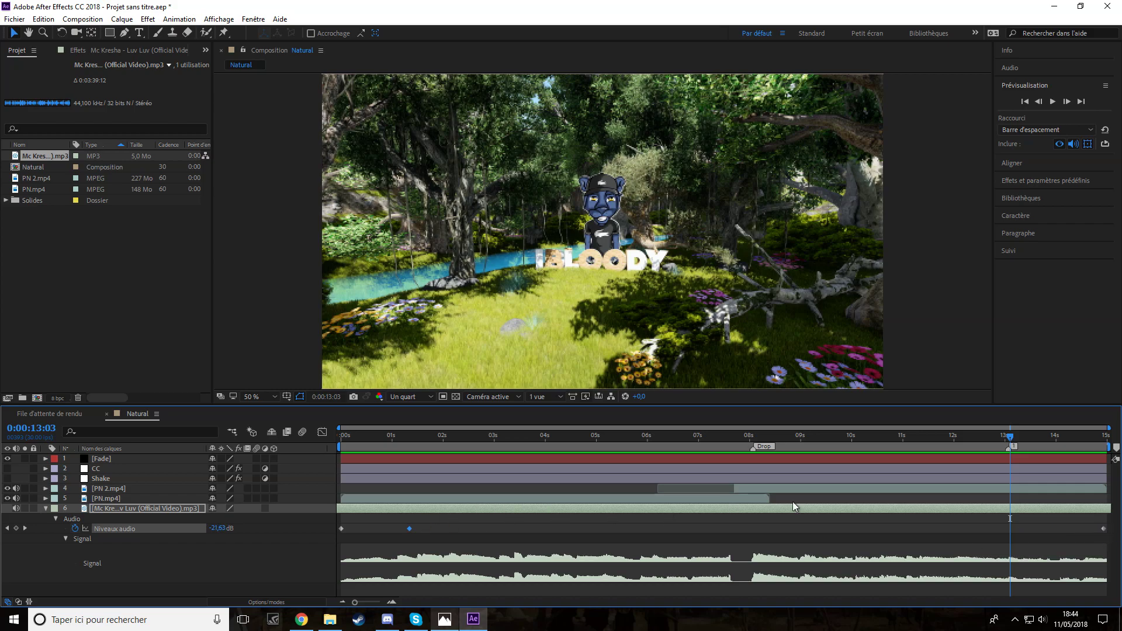
# Step: Paste the +0.00 dB audio-level keyframe at 0:00:13:03 and preview the music's closing fade-out
pyautogui.hotkey('ctrl', 'v')
pyautogui.moveTo(1010, 434); pyautogui.dragTo(993, 433)
pyautogui.press('space')
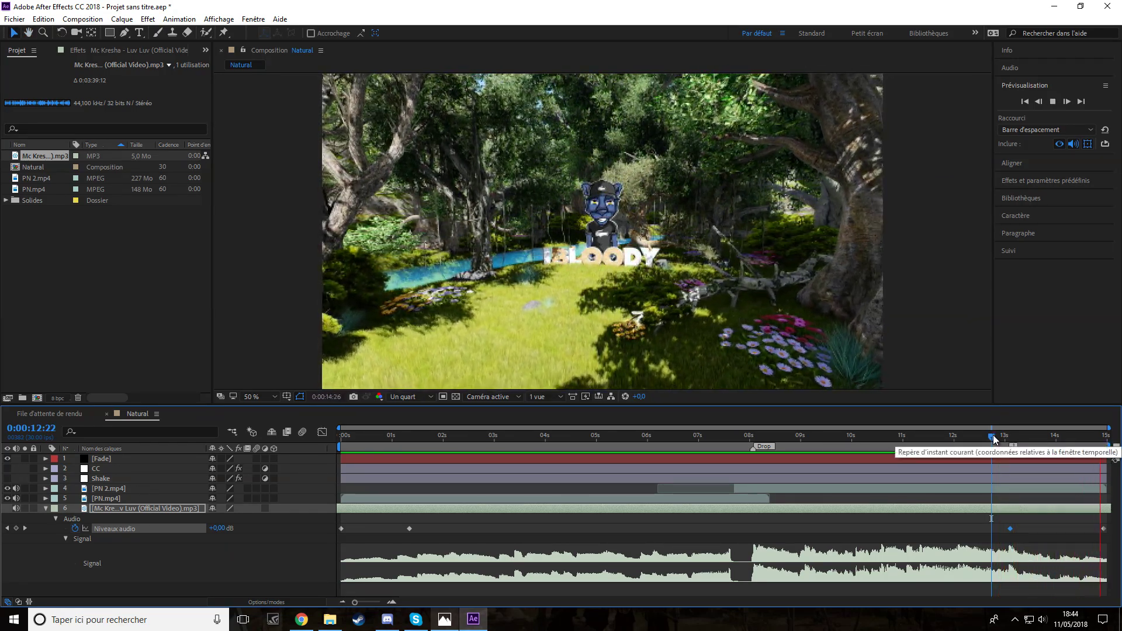
pyautogui.press('space')
# Step: Collapse the music layer's properties and rename the layer Musique
pyautogui.click(46, 509)
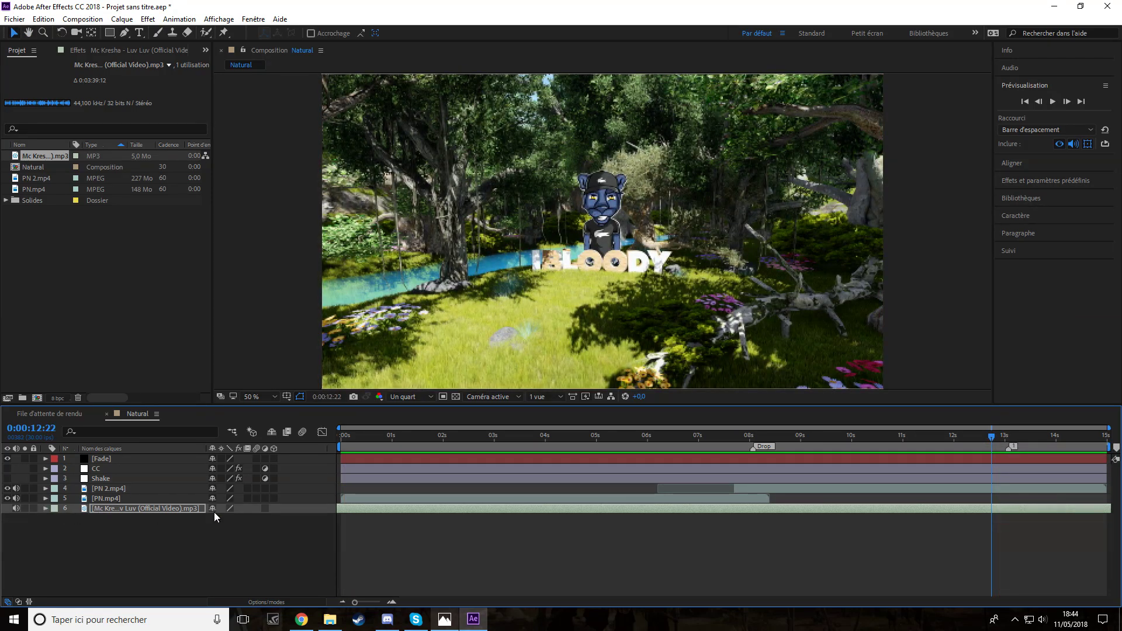
pyautogui.rightClick(163, 510)
pyautogui.click(186, 504)
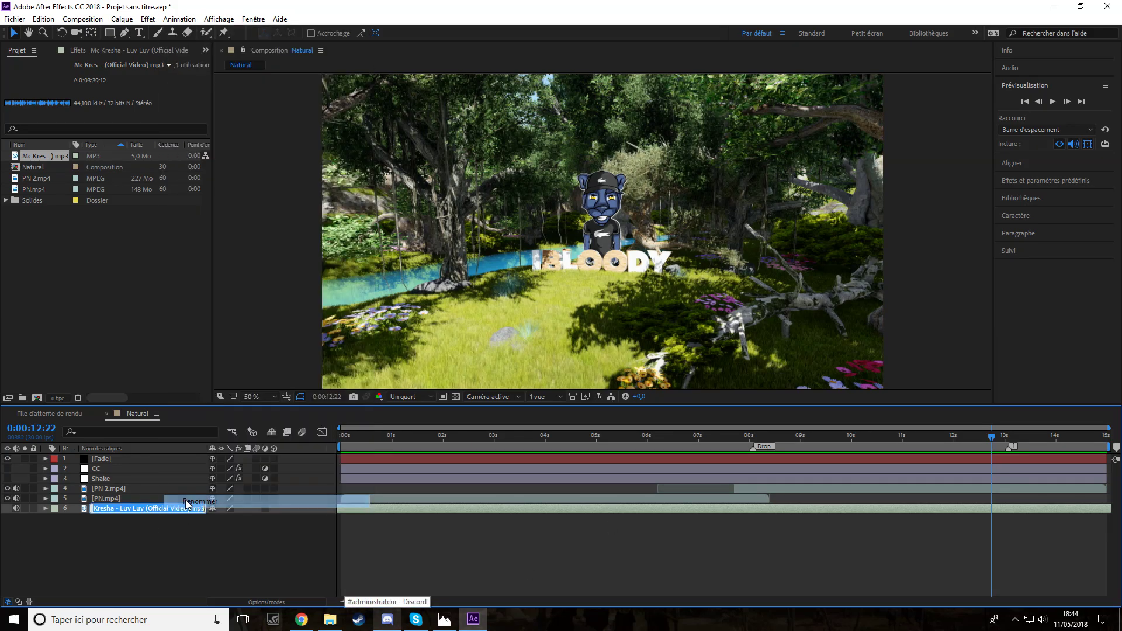
pyautogui.write('Musique')
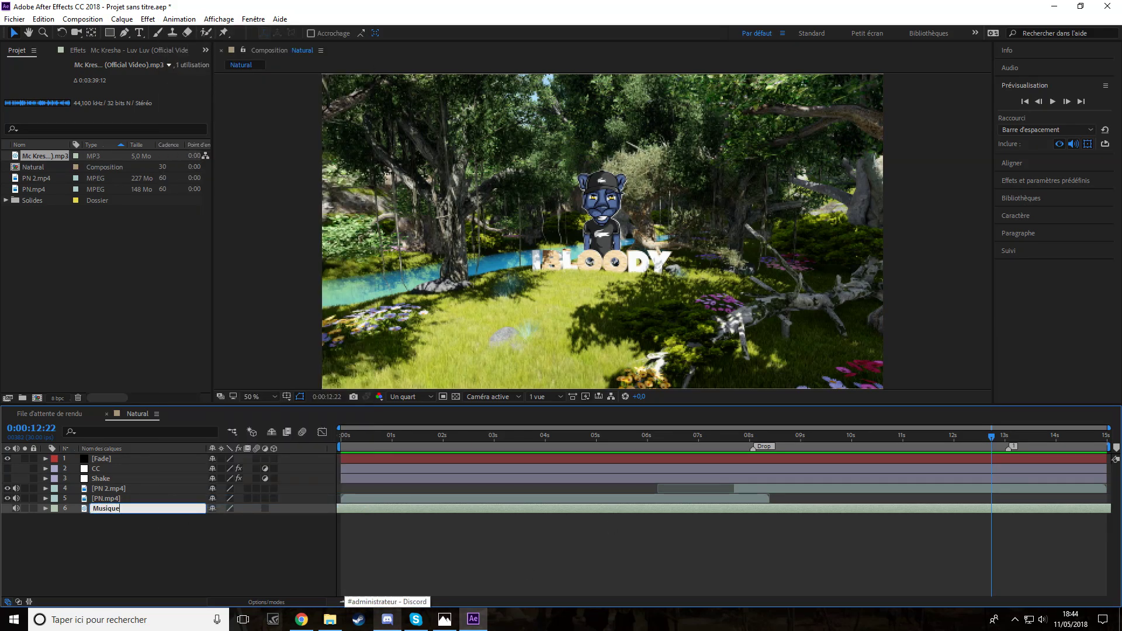
pyautogui.rightClick(121, 546)
pyautogui.moveTo(163, 418)
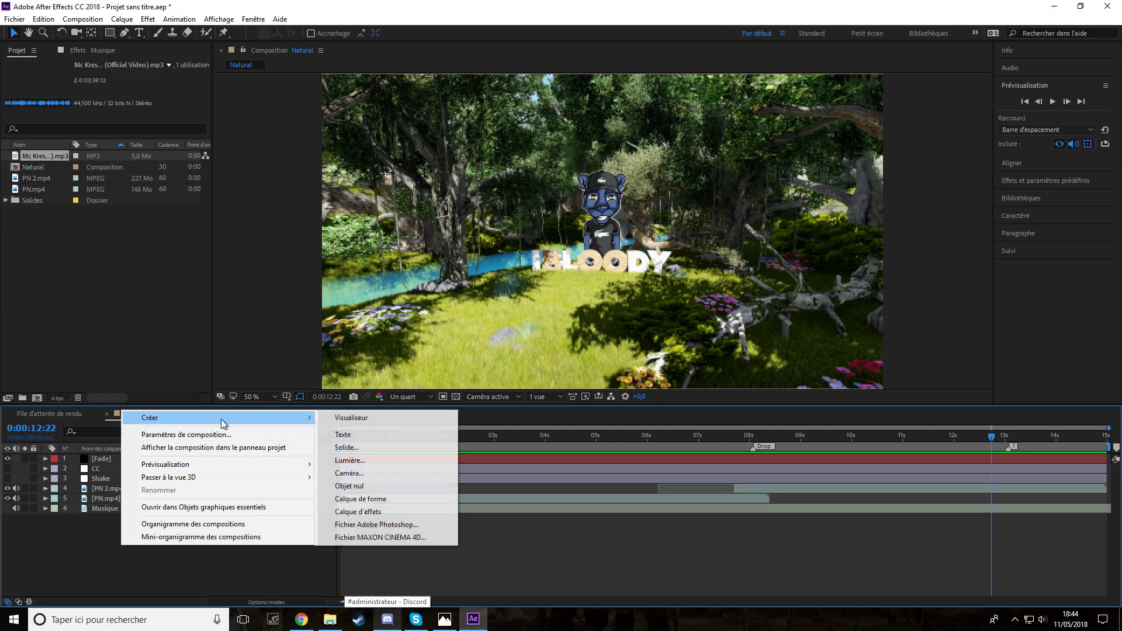
pyautogui.click(419, 512)
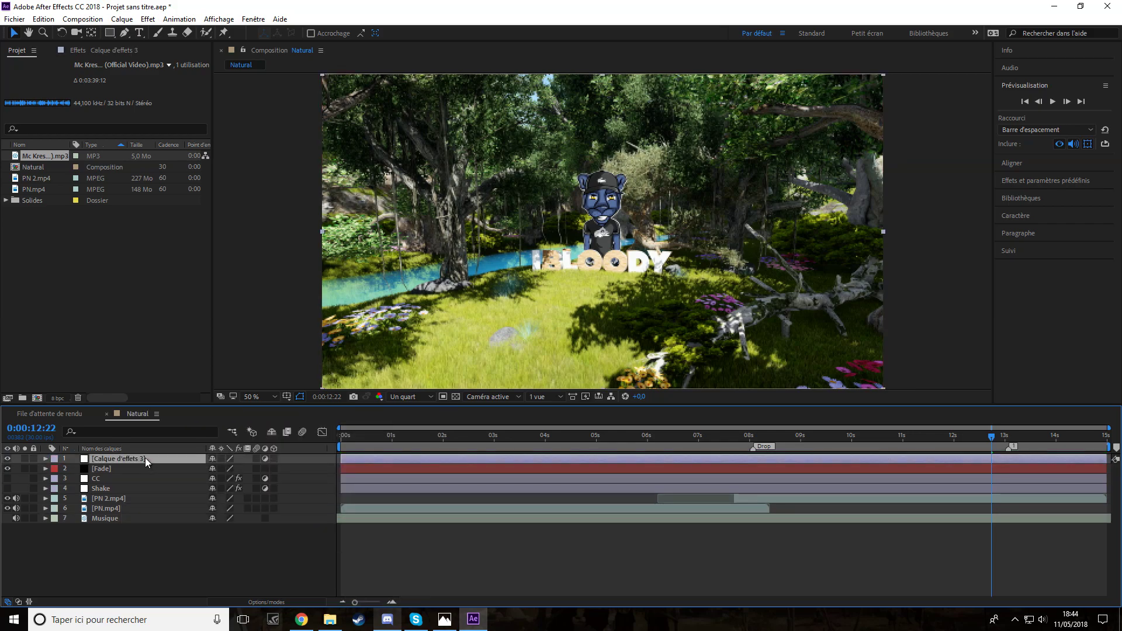
pyautogui.press('Delete')
# Step: Create a black 1920 x 1080 px solid named Jaws and place it directly below the Fade layer
pyautogui.rightClick(119, 443)
pyautogui.moveTo(175, 449)
pyautogui.click(343, 480)
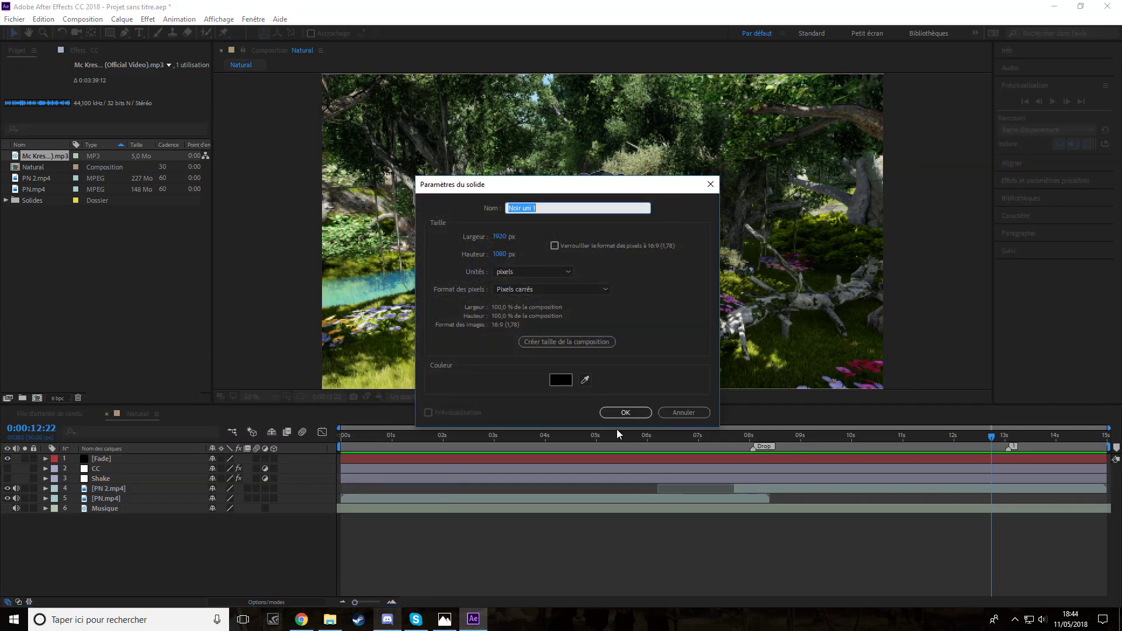
pyautogui.write('J')
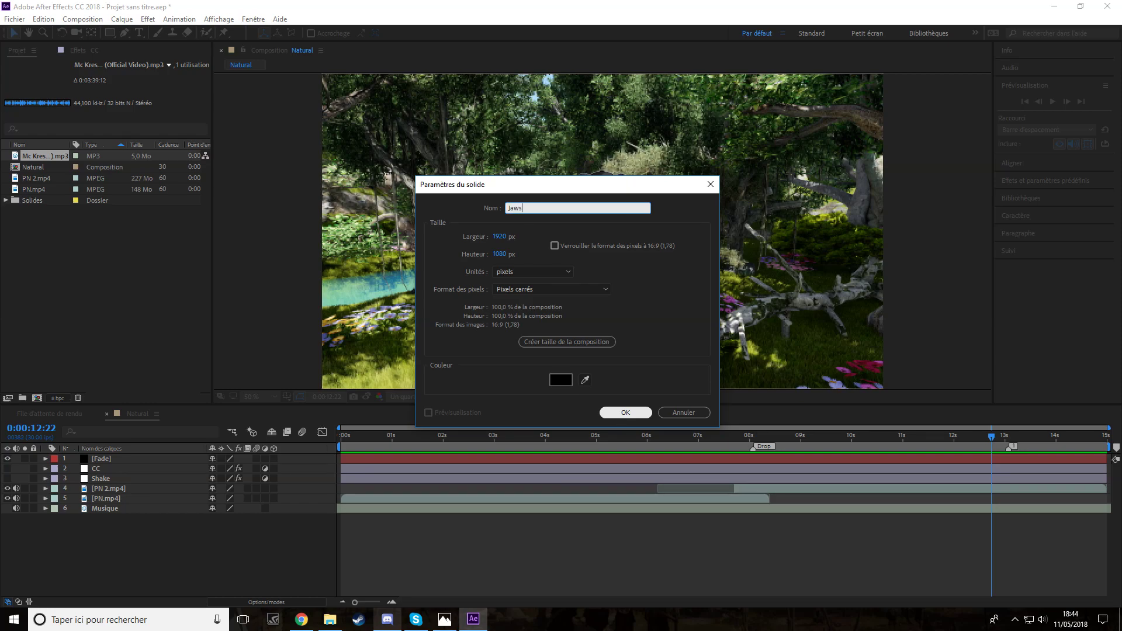
pyautogui.write('aws')
pyautogui.click(621, 414)
pyautogui.moveTo(93, 456); pyautogui.dragTo(104, 472)
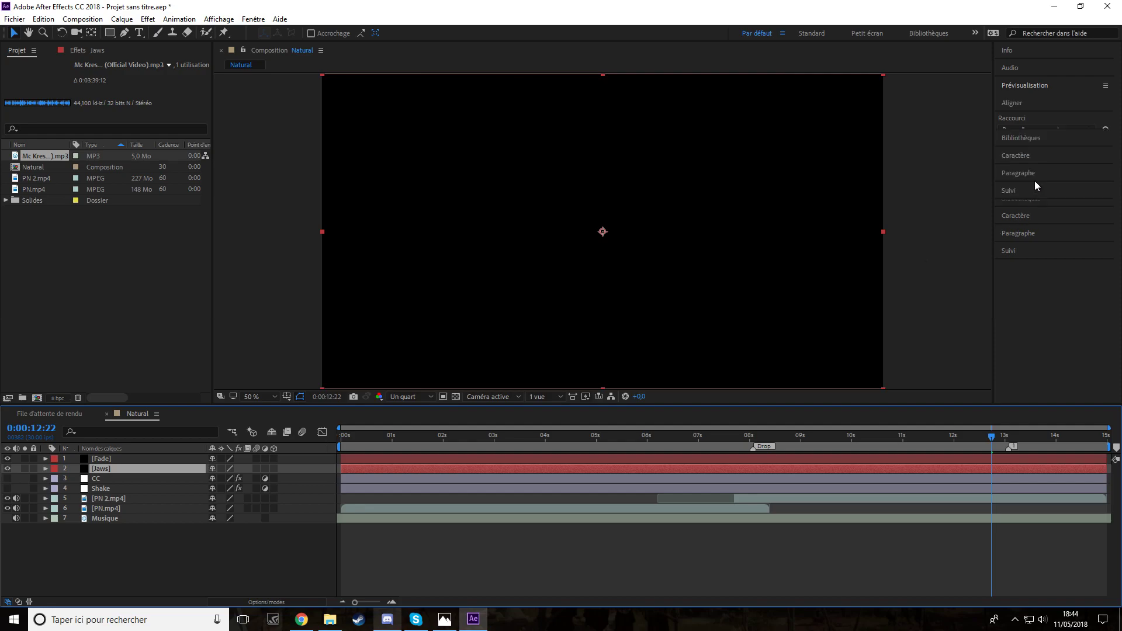
# Step: Find the CC Jaws transition effect and apply it to the Jaws solid
pyautogui.click(1038, 180)
pyautogui.click(1038, 135)
pyautogui.write('Jaws')
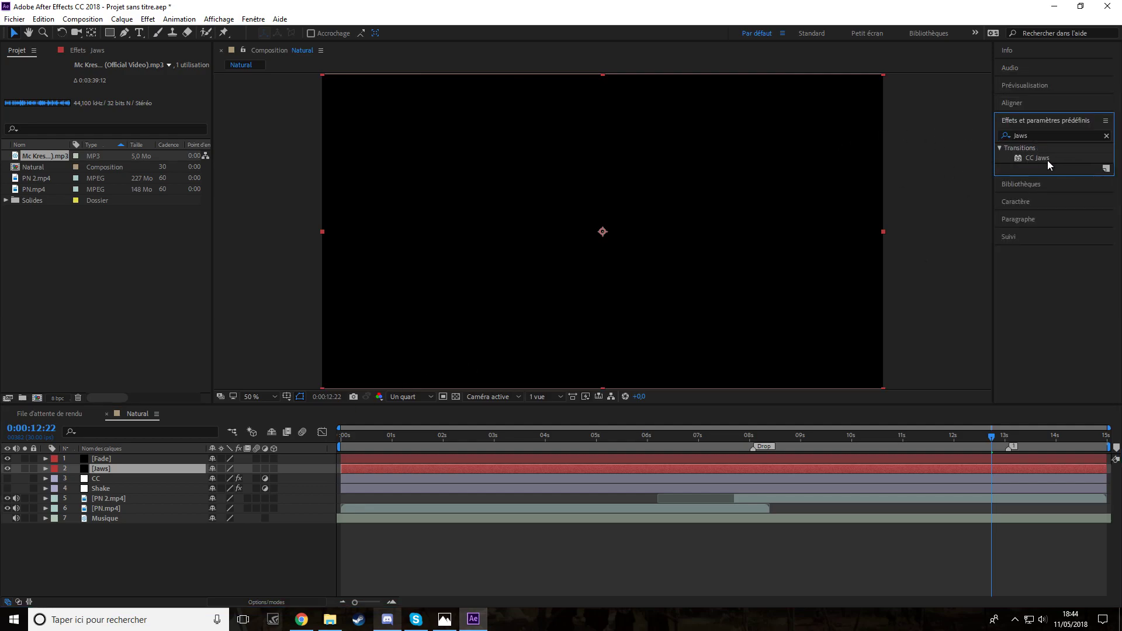
pyautogui.moveTo(1048, 164); pyautogui.dragTo(109, 464)
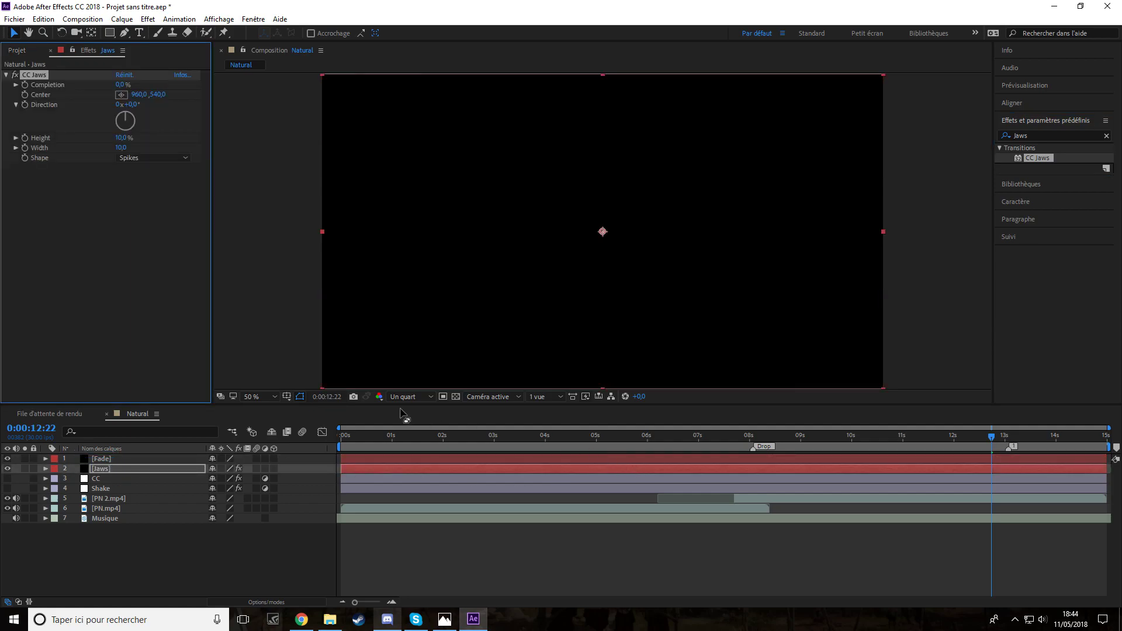
# Step: Set the CC Jaws Height on the Jaws layer to 0%
pyautogui.moveTo(428, 441); pyautogui.dragTo(523, 441)
pyautogui.click(124, 139)
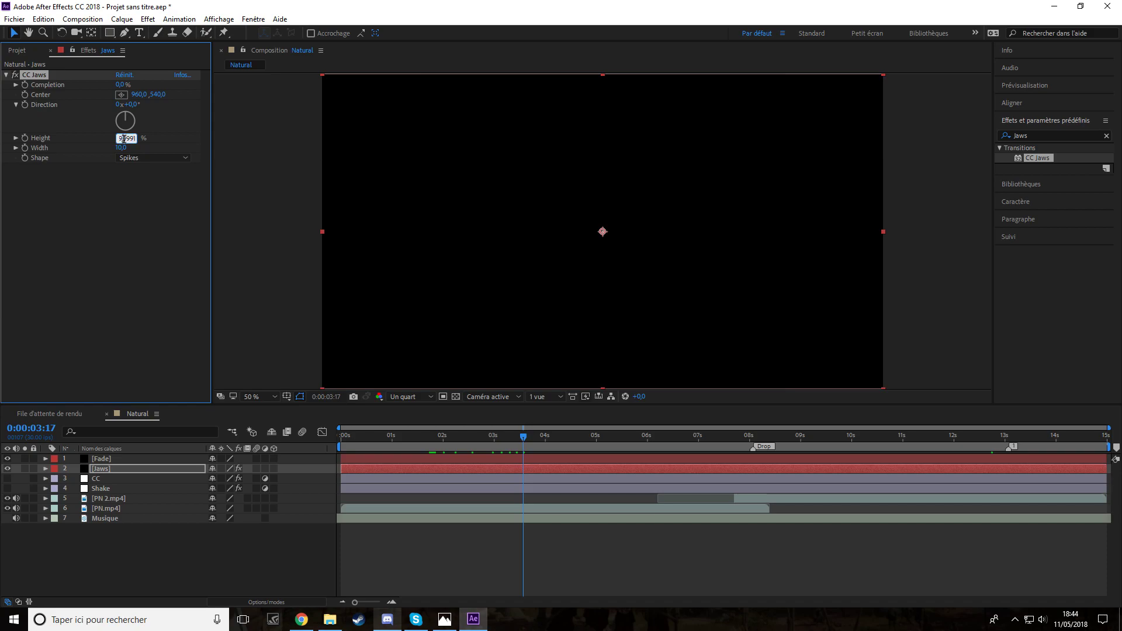
pyautogui.write('90,1')
pyautogui.press('Return')
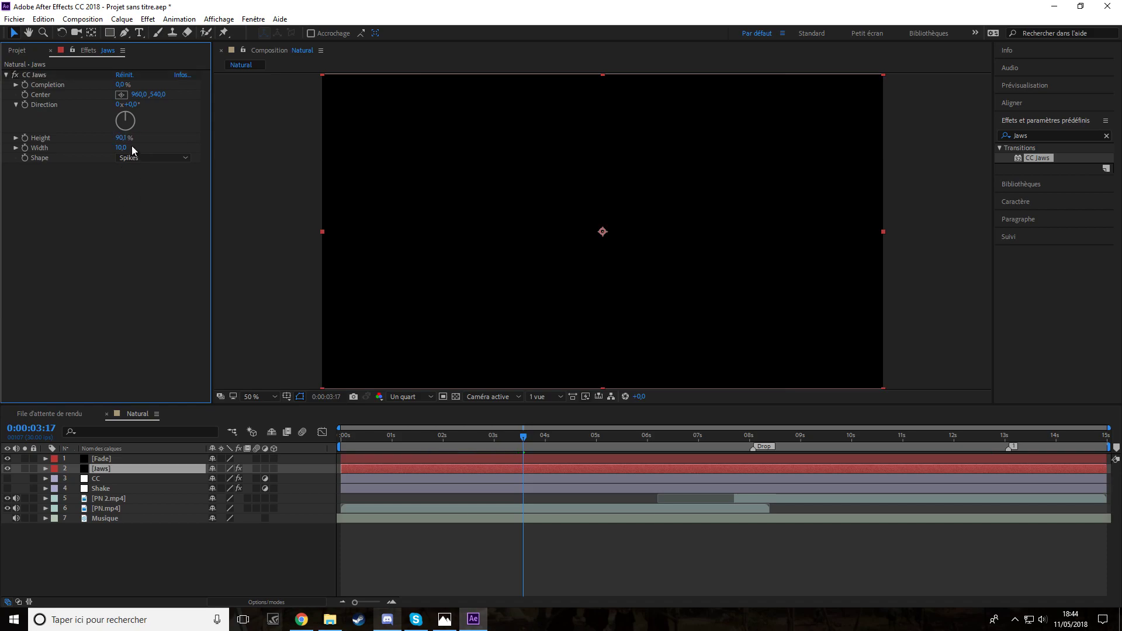
pyautogui.press('Return')
# Step: Trim the start of the Jaws layer to the Drop marker, hiding the layer while aligning and showing it again
pyautogui.click(7, 469)
pyautogui.moveTo(522, 446); pyautogui.dragTo(754, 468)
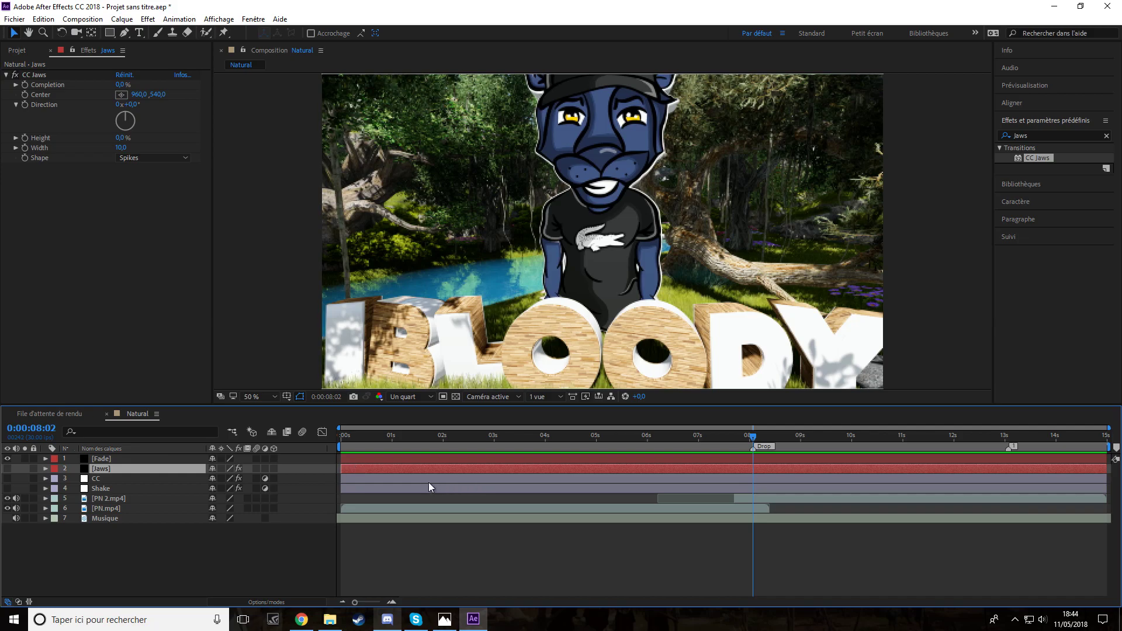
pyautogui.moveTo(338, 470); pyautogui.dragTo(748, 500)
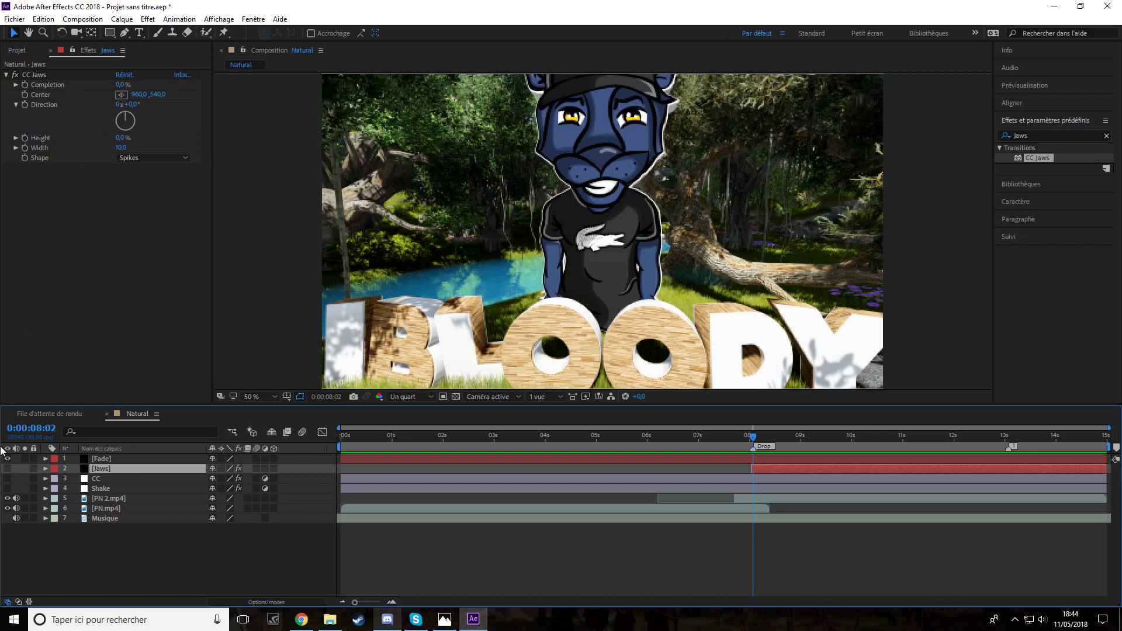
pyautogui.click(7, 469)
# Step: Keyframe the CC Jaws Completion at 0% at 0:00:08:01 and at 80% one frame after it
pyautogui.click(1027, 86)
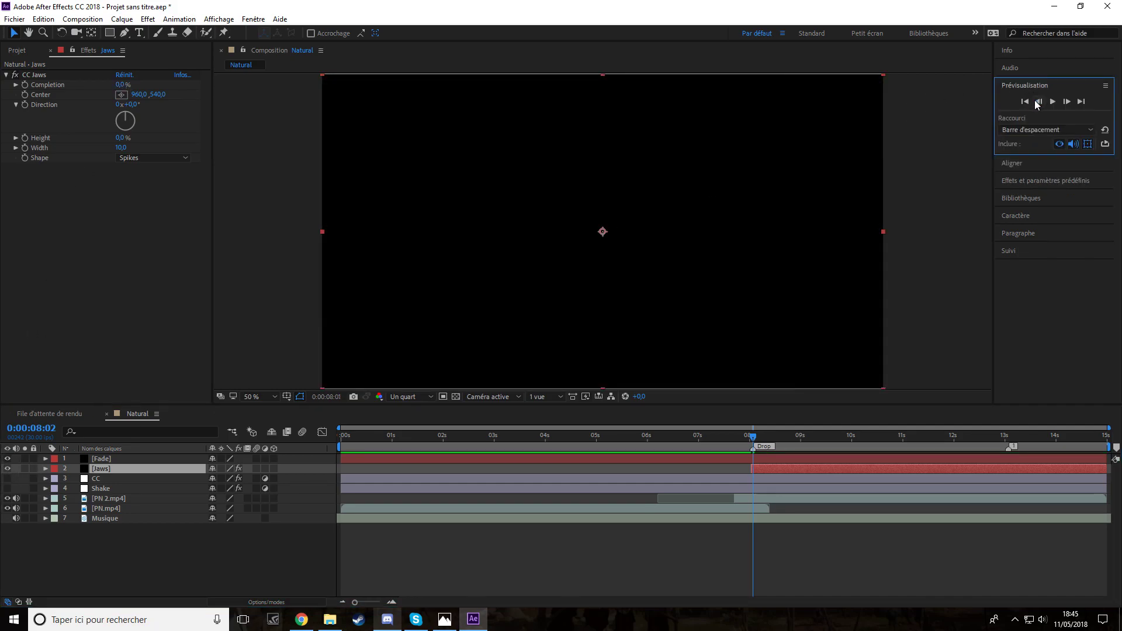
pyautogui.click(26, 84)
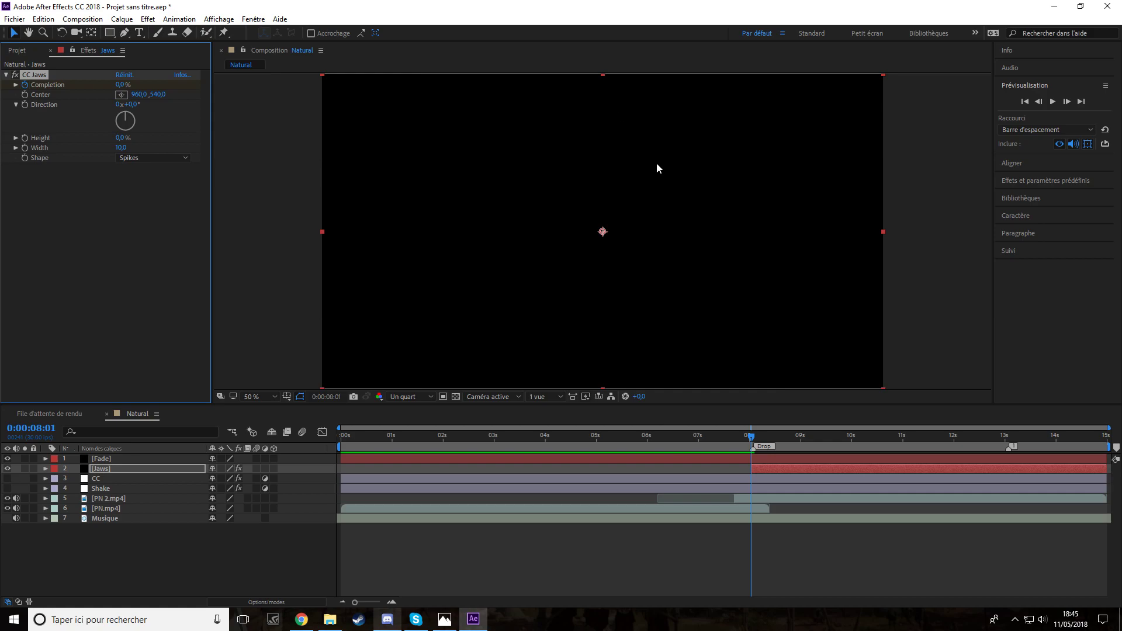
pyautogui.click(1067, 101)
pyautogui.click(121, 84)
pyautogui.write('80')
pyautogui.press('Return')
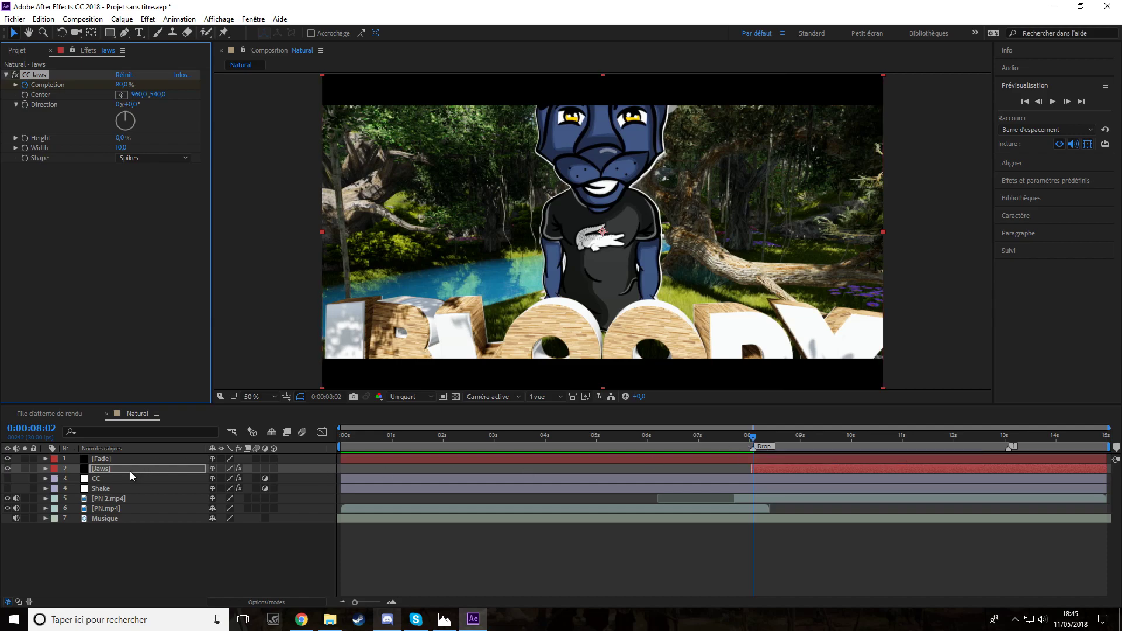
# Step: Reveal the Jaws layer's Completion keyframes and move the 80% keyframe to 0:00:08:12
pyautogui.click(46, 469)
pyautogui.click(55, 479)
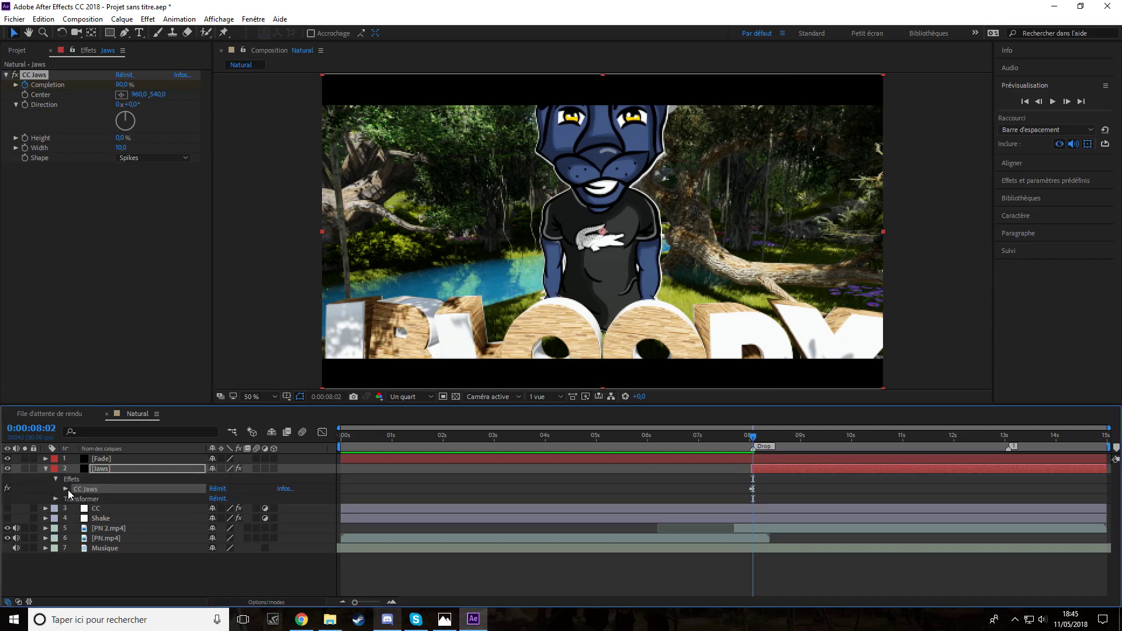
pyautogui.click(66, 490)
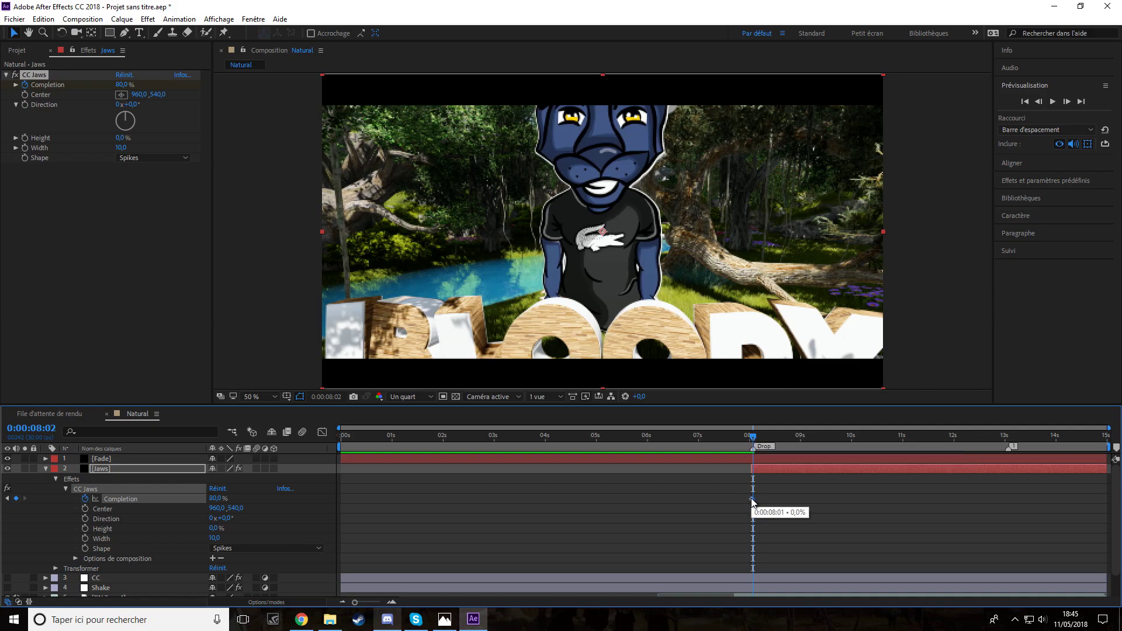
pyautogui.moveTo(752, 440); pyautogui.dragTo(771, 446)
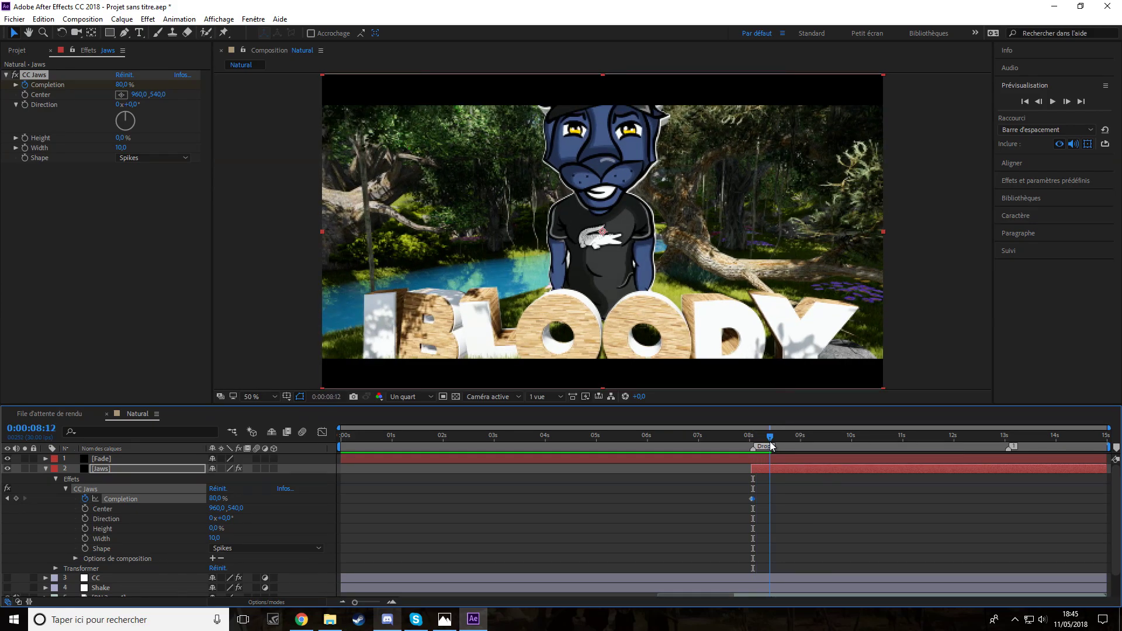
pyautogui.moveTo(754, 499); pyautogui.dragTo(771, 499)
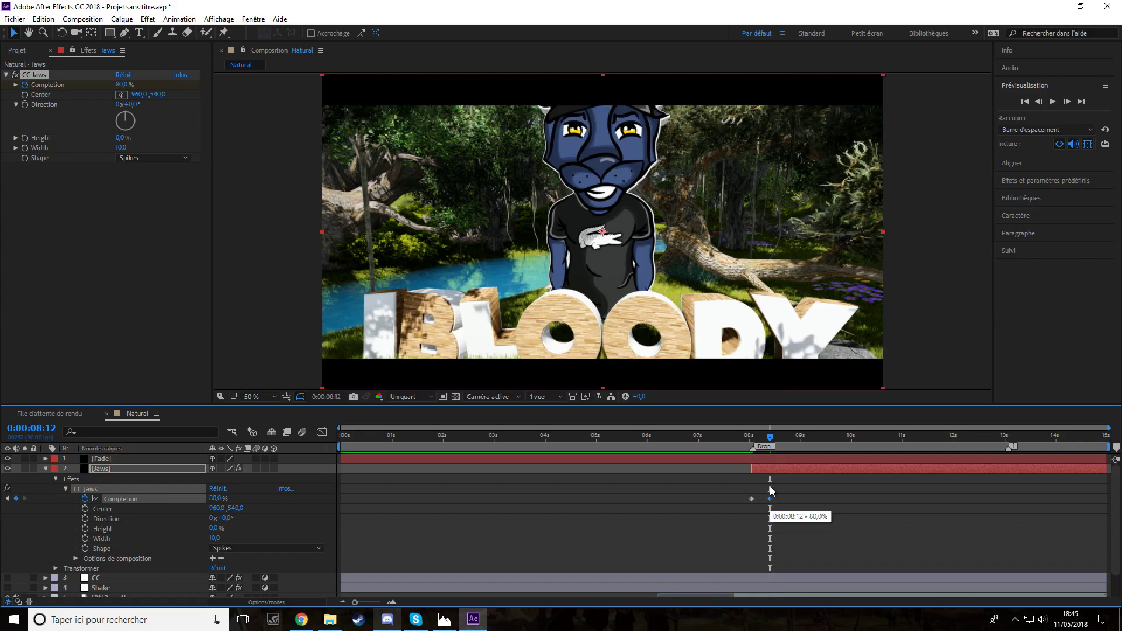
# Step: Paste the 80% Completion keyframe at 0:00:13:01 and add a 0% keyframe at 0:00:14:20
pyautogui.moveTo(769, 441); pyautogui.dragTo(1006, 463)
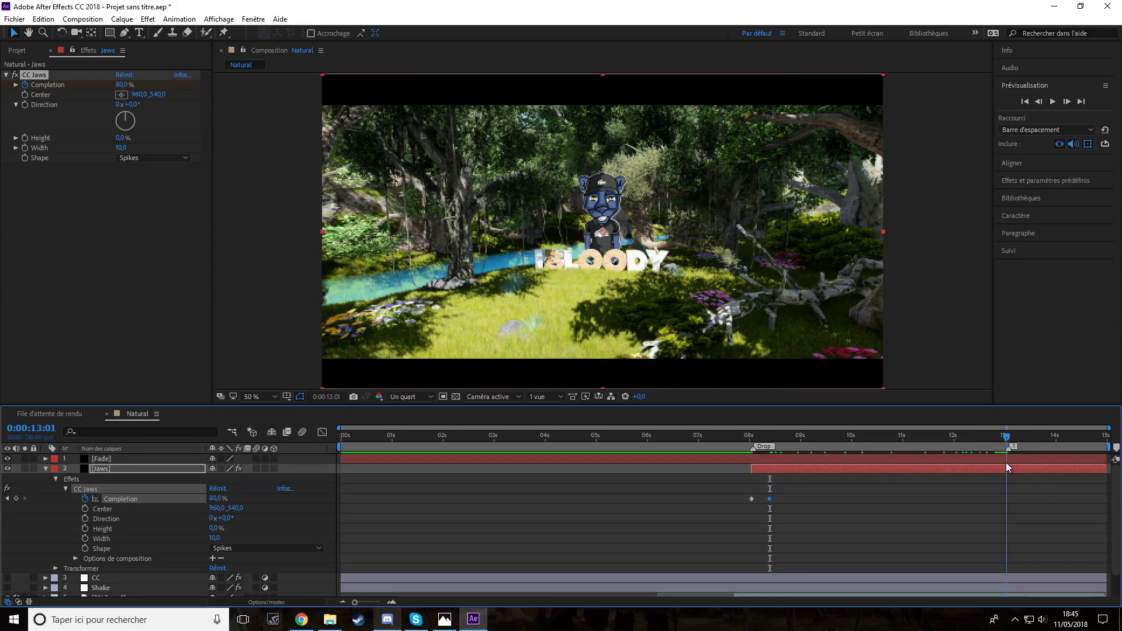
pyautogui.hotkey('ctrl', 'v')
pyautogui.moveTo(1006, 437); pyautogui.dragTo(1090, 449)
pyautogui.moveTo(217, 499); pyautogui.dragTo(160, 498)
# Step: Apply Easy Ease to all four Completion keyframes and show their curve in the graph editor
pyautogui.moveTo(704, 491); pyautogui.dragTo(1095, 508)
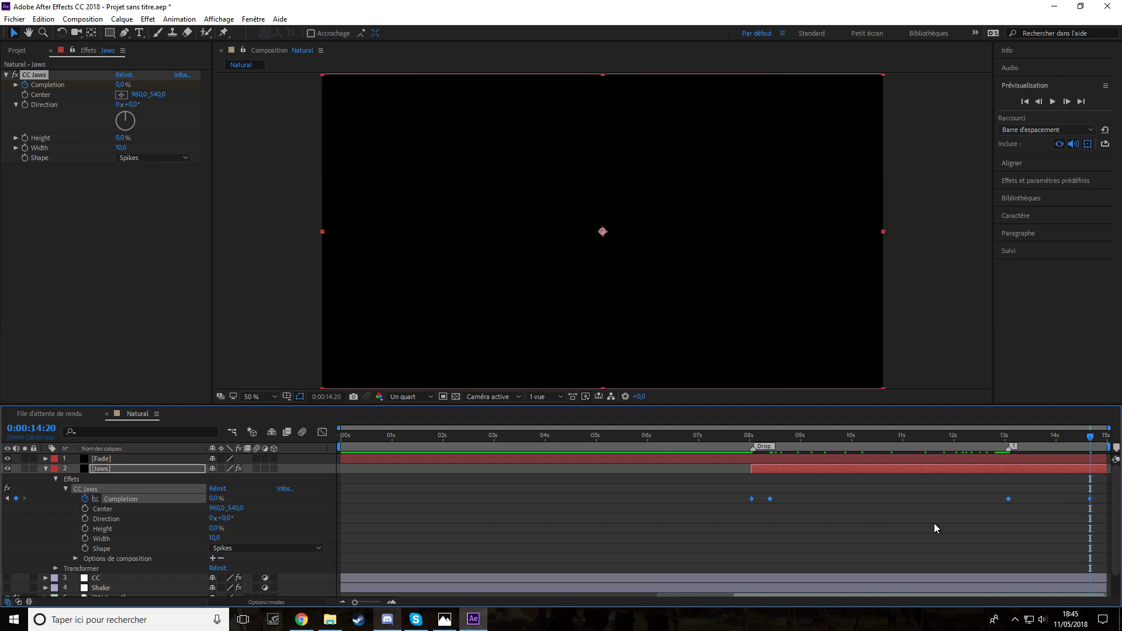
pyautogui.click(796, 514)
pyautogui.click(770, 499)
pyautogui.click(322, 432)
pyautogui.click(705, 529)
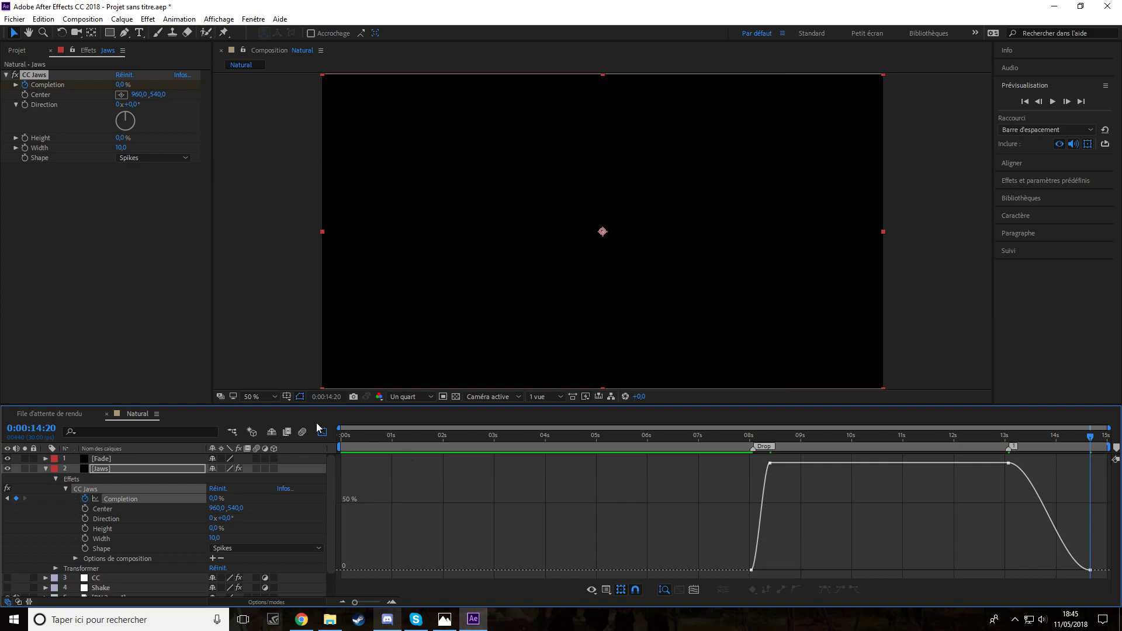
# Step: Move the second Completion keyframe slightly later and reshape the opening curve to rise steeply and level off gently
pyautogui.hotkey('shift', 'F3')
pyautogui.click(771, 499)
pyautogui.moveTo(773, 499); pyautogui.dragTo(780, 499)
pyautogui.hotkey('shift', 'F3')
pyautogui.moveTo(760, 571); pyautogui.dragTo(742, 538)
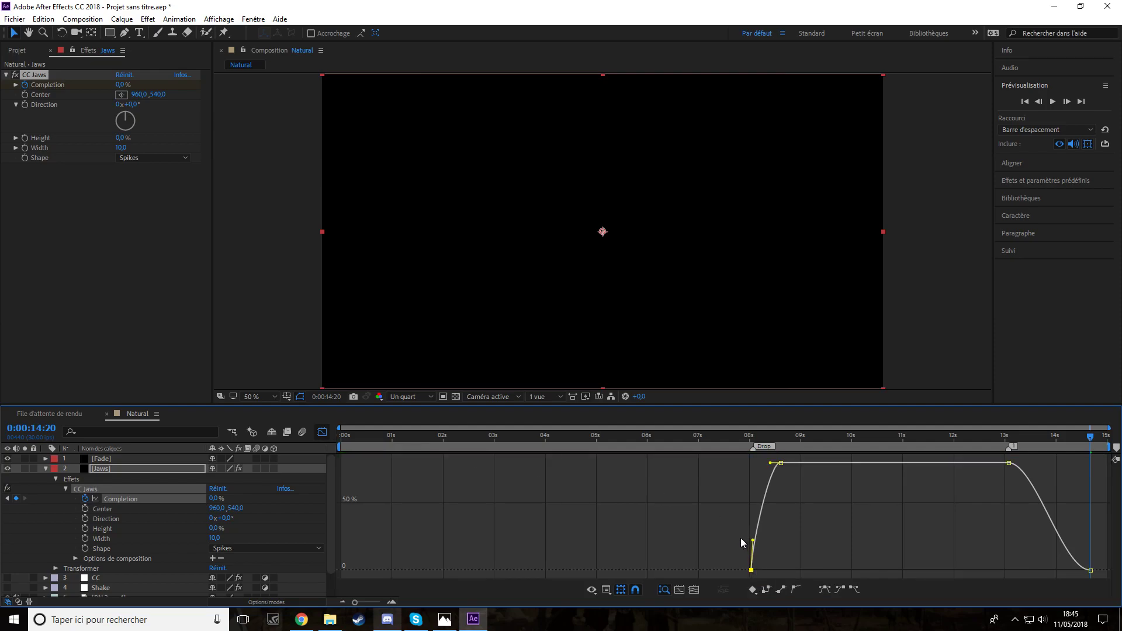
pyautogui.click(781, 463)
pyautogui.moveTo(770, 463); pyautogui.dragTo(765, 464)
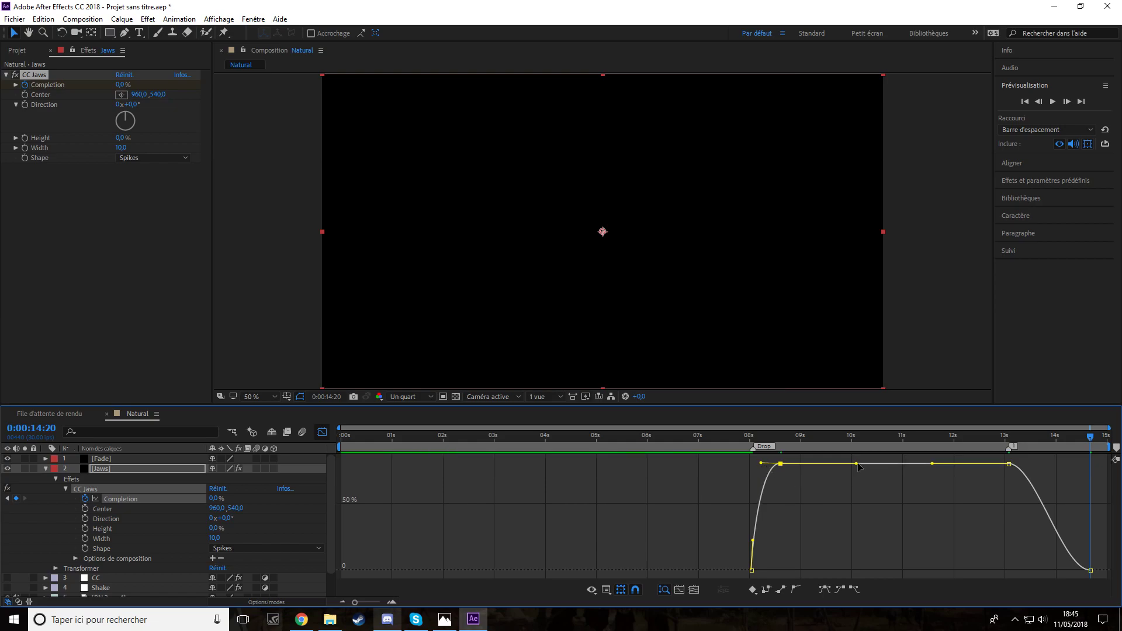
# Step: Arch the Completion curve between the middle keyframes and steepen its final drop, playing from 0:00:07:24 to check the motion
pyautogui.moveTo(857, 463); pyautogui.dragTo(761, 493)
pyautogui.moveTo(933, 481); pyautogui.dragTo(969, 547)
pyautogui.moveTo(1005, 477)
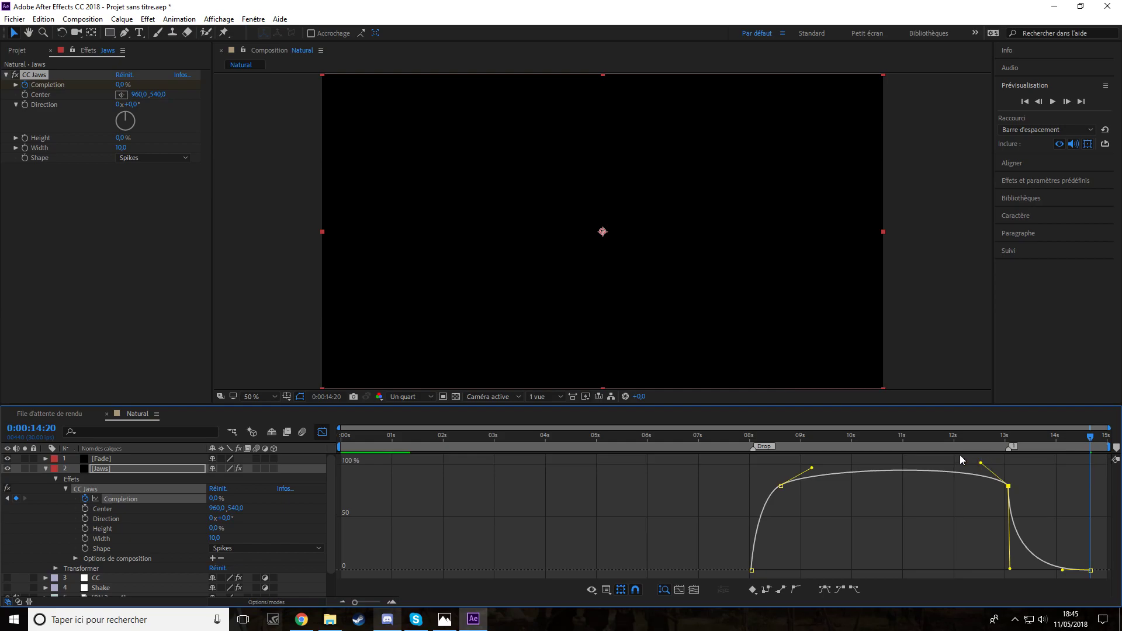
pyautogui.click(740, 438)
pyautogui.press('space')
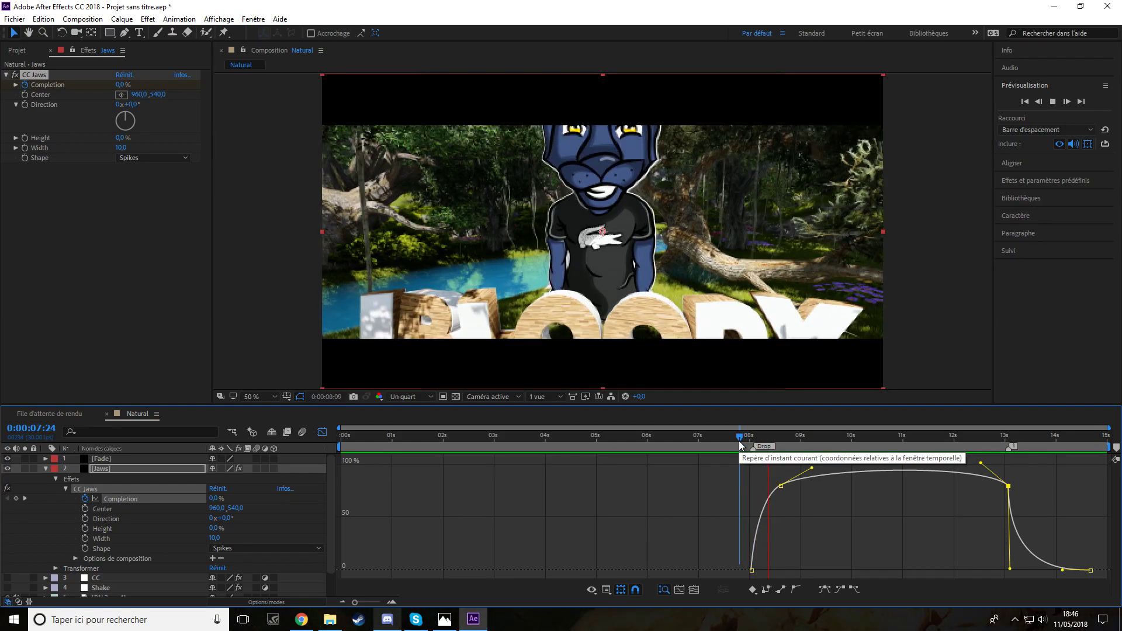
# Step: Make the third keyframe's outgoing handle vertical at 0:00:13:02 and preview the closing bars
pyautogui.click(1008, 446)
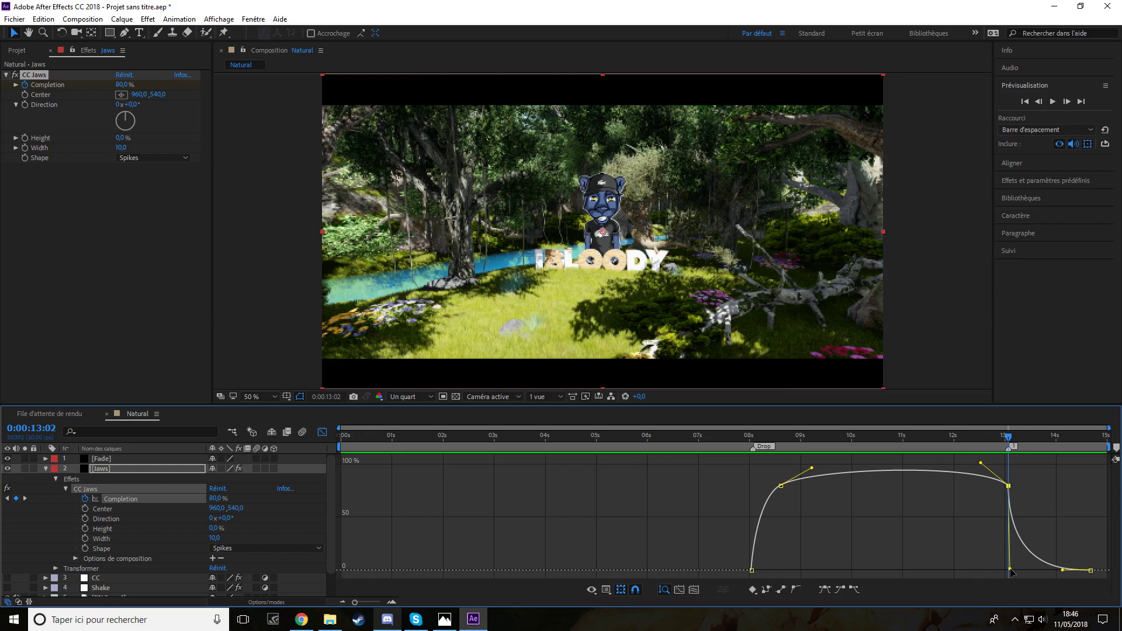
pyautogui.moveTo(1010, 570); pyautogui.dragTo(1008, 573)
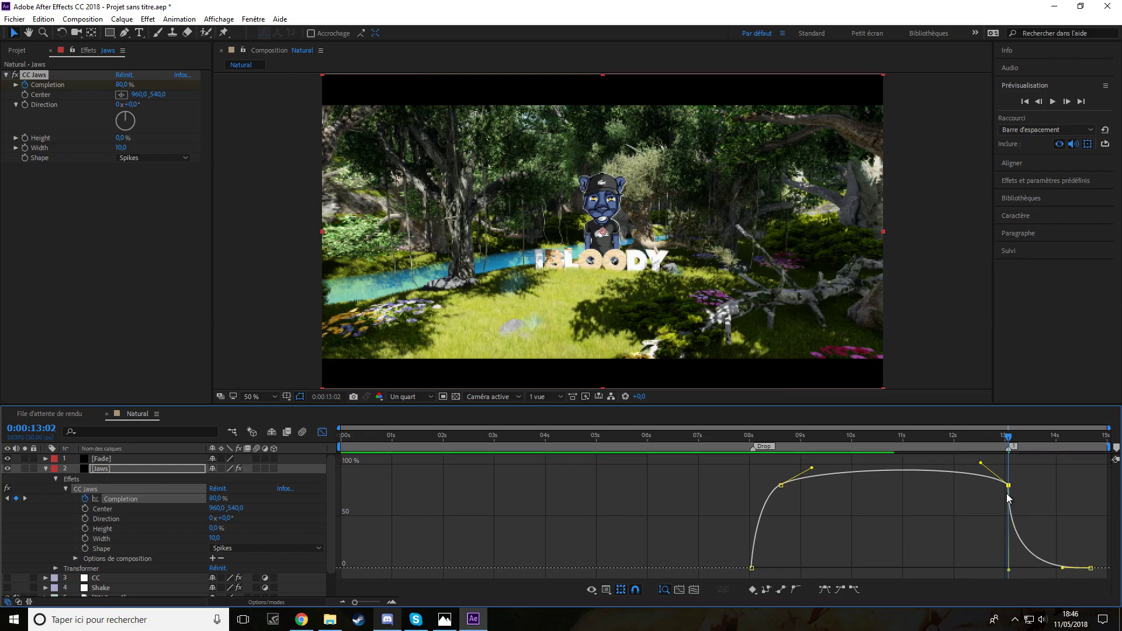
pyautogui.press('space')
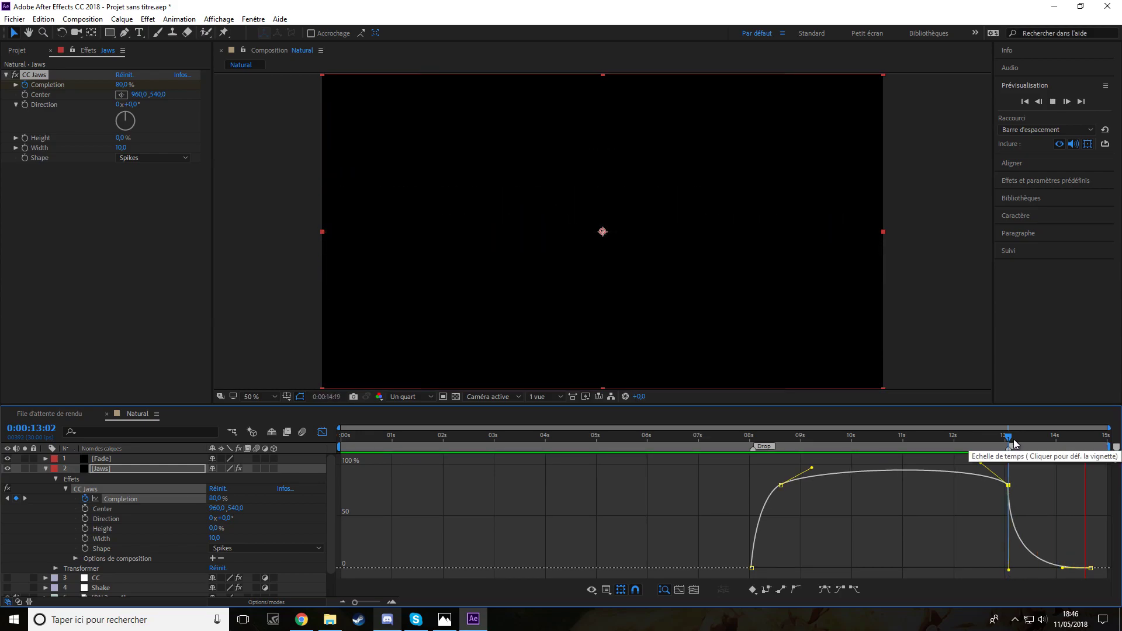
# Step: Return to the keyframe view, move the second Completion keyframe earlier towards the Drop marker, and preview the opening
pyautogui.click(753, 448)
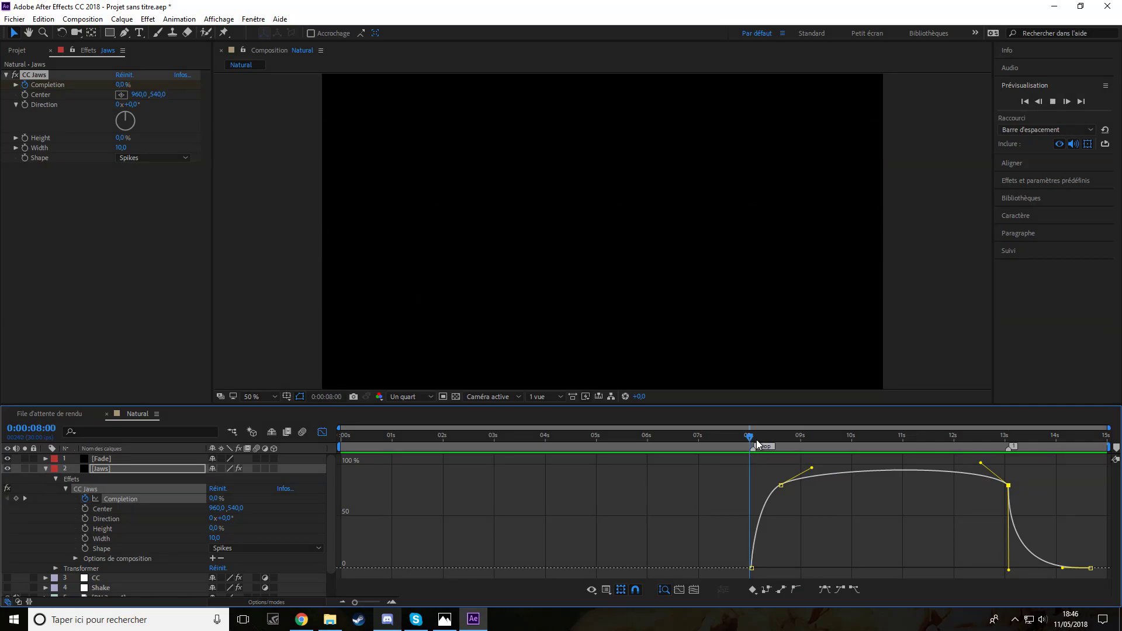
pyautogui.click(761, 438)
pyautogui.click(322, 432)
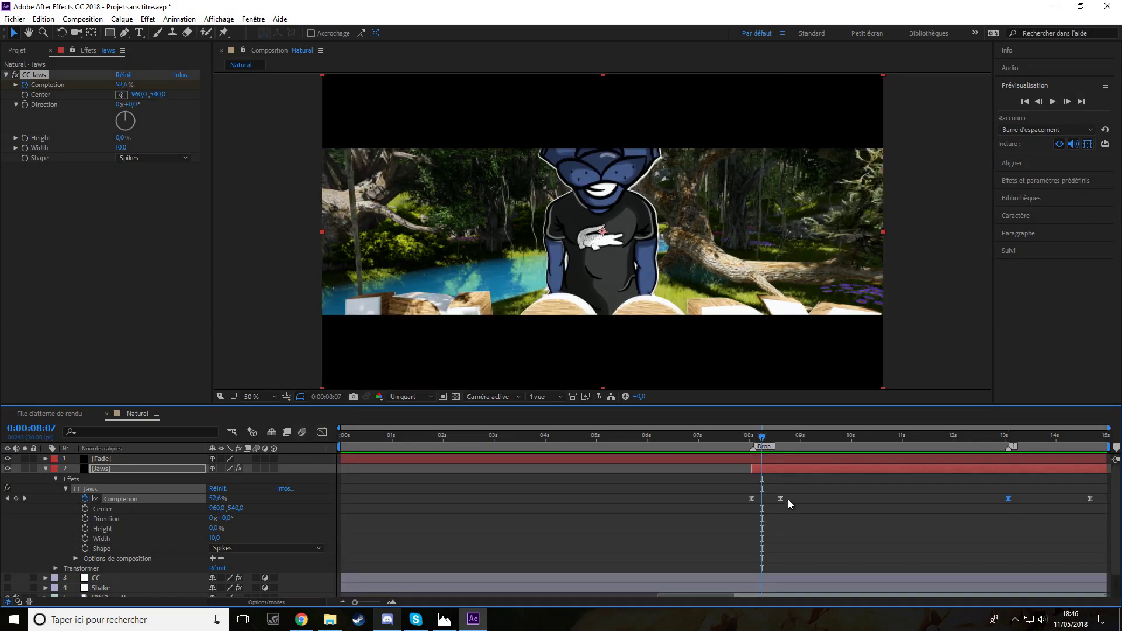
pyautogui.moveTo(779, 500); pyautogui.dragTo(771, 501)
pyautogui.click(744, 437)
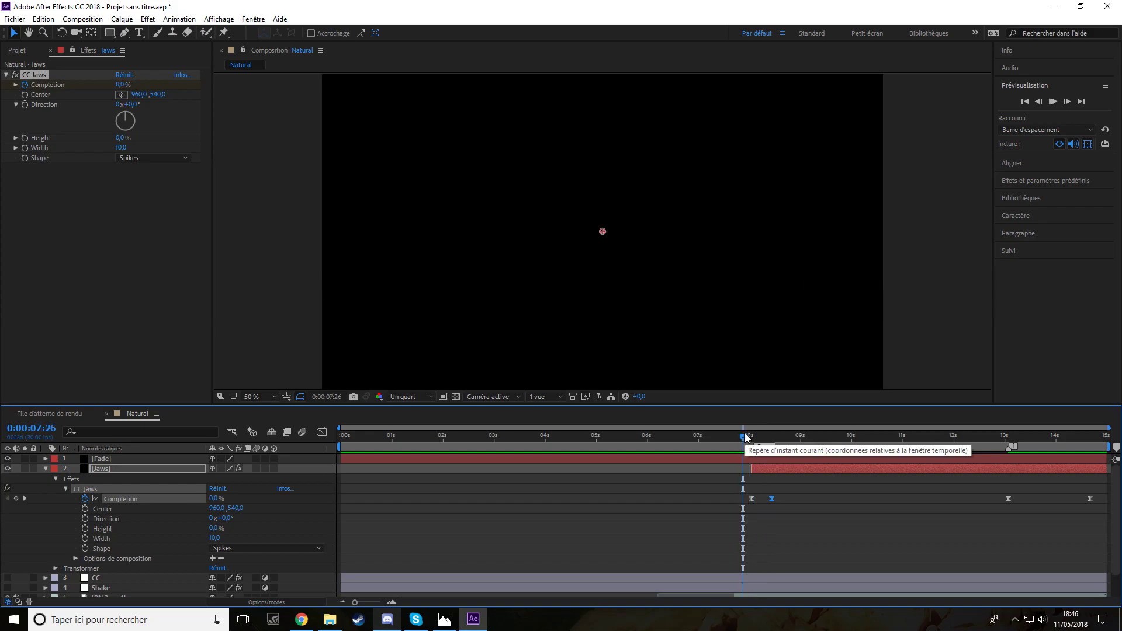
pyautogui.click(753, 437)
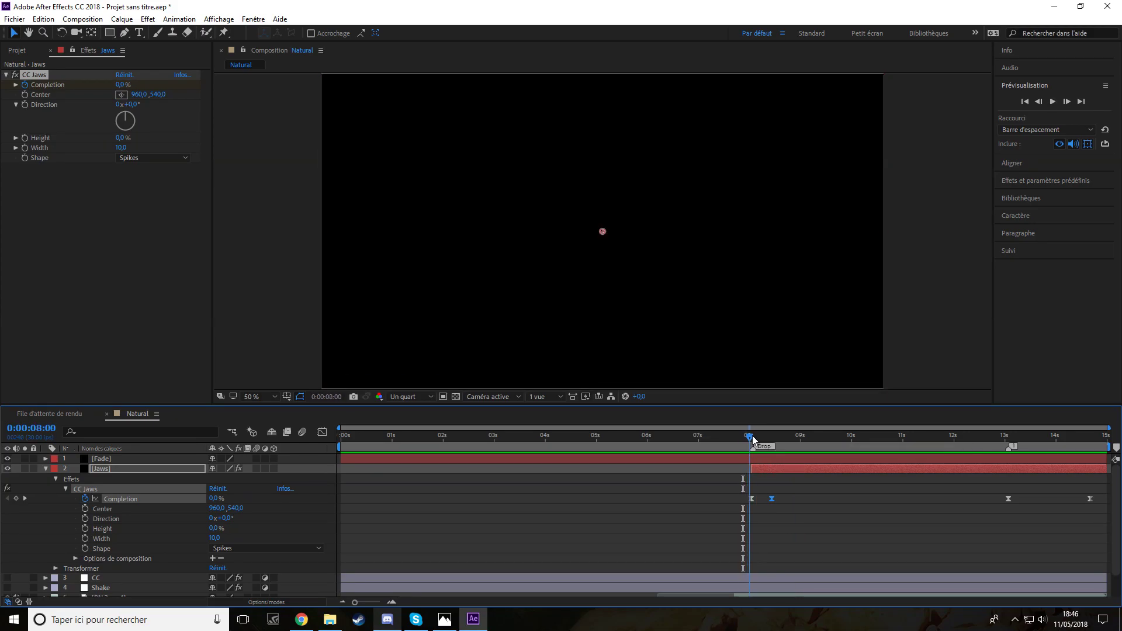
pyautogui.press('space')
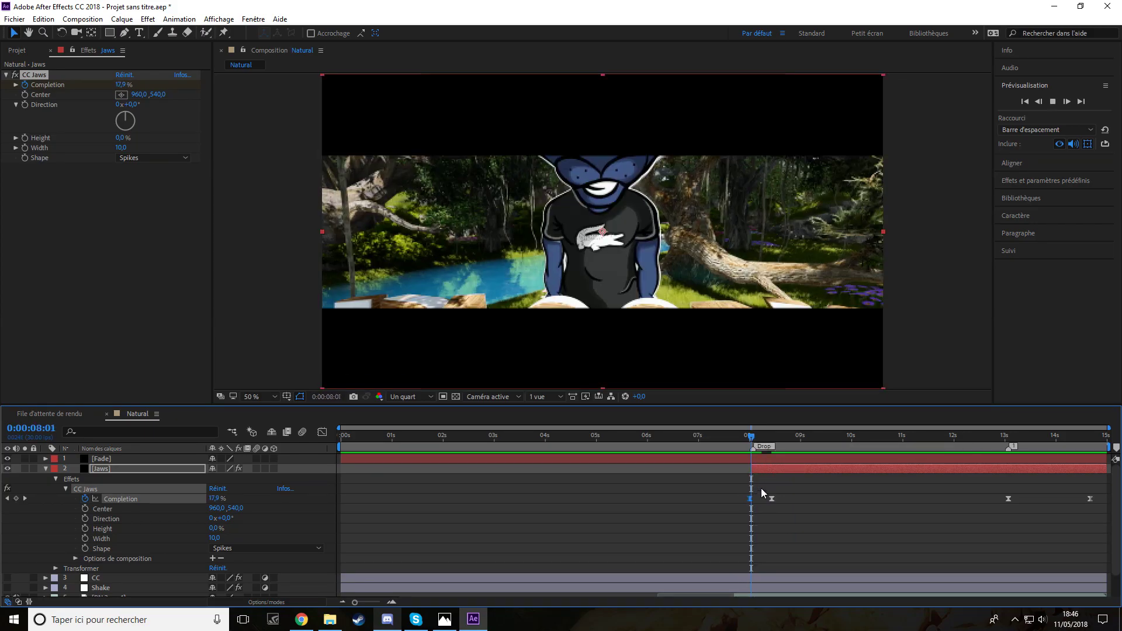
# Step: Move the second Completion keyframe to 0:00:08:11 and preview the animation from 0:00:07:28
pyautogui.moveTo(752, 440); pyautogui.dragTo(768, 440)
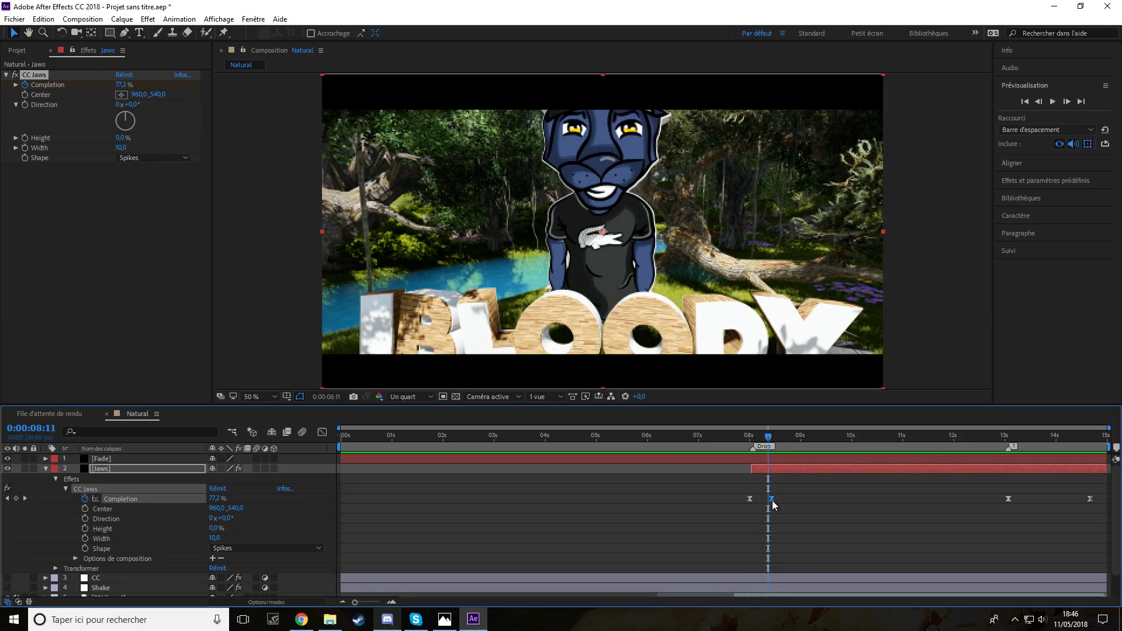
pyautogui.moveTo(773, 503); pyautogui.dragTo(770, 505)
pyautogui.click(747, 443)
pyautogui.press('space')
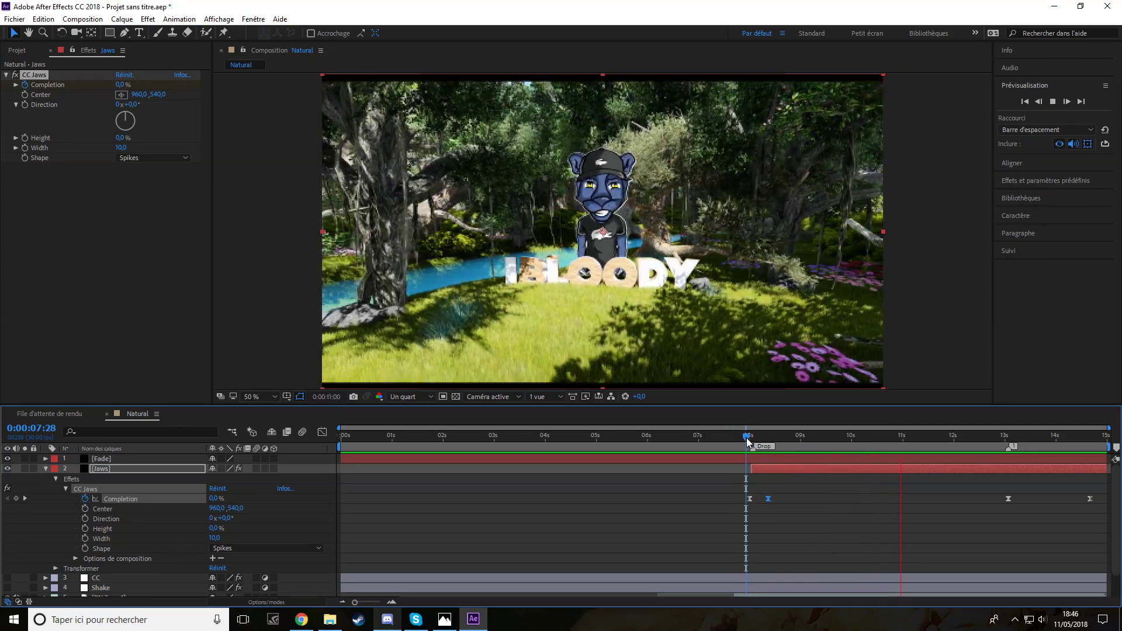
pyautogui.press('space')
# Step: Lower the two middle Completion keyframes together slightly in the graph and preview the thicker bars
pyautogui.click(322, 432)
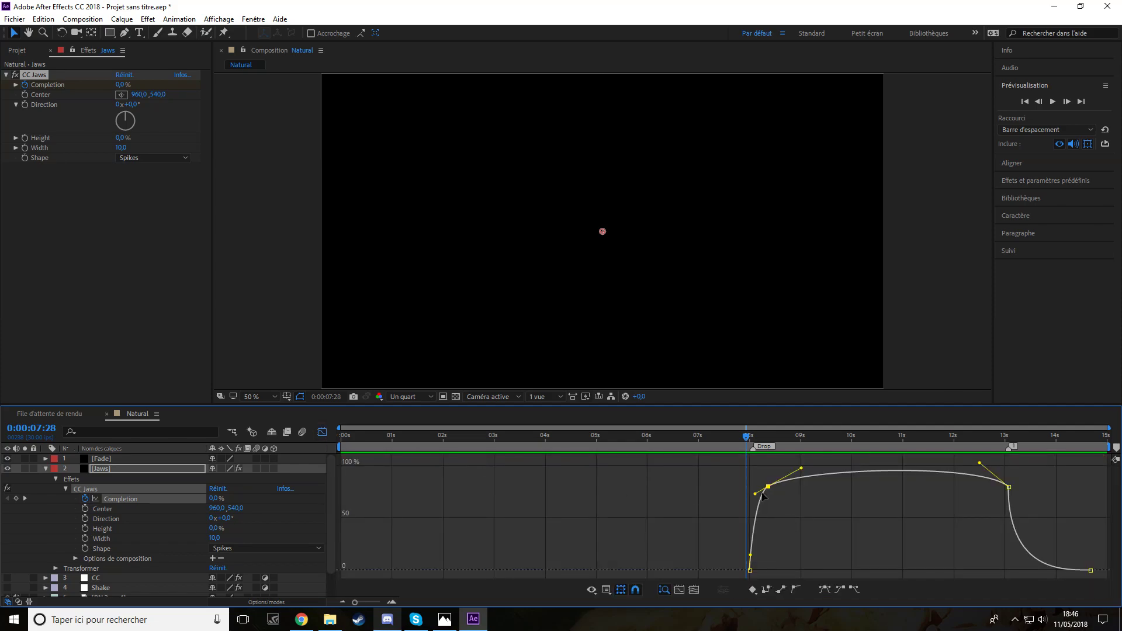
pyautogui.moveTo(743, 468); pyautogui.dragTo(1040, 514)
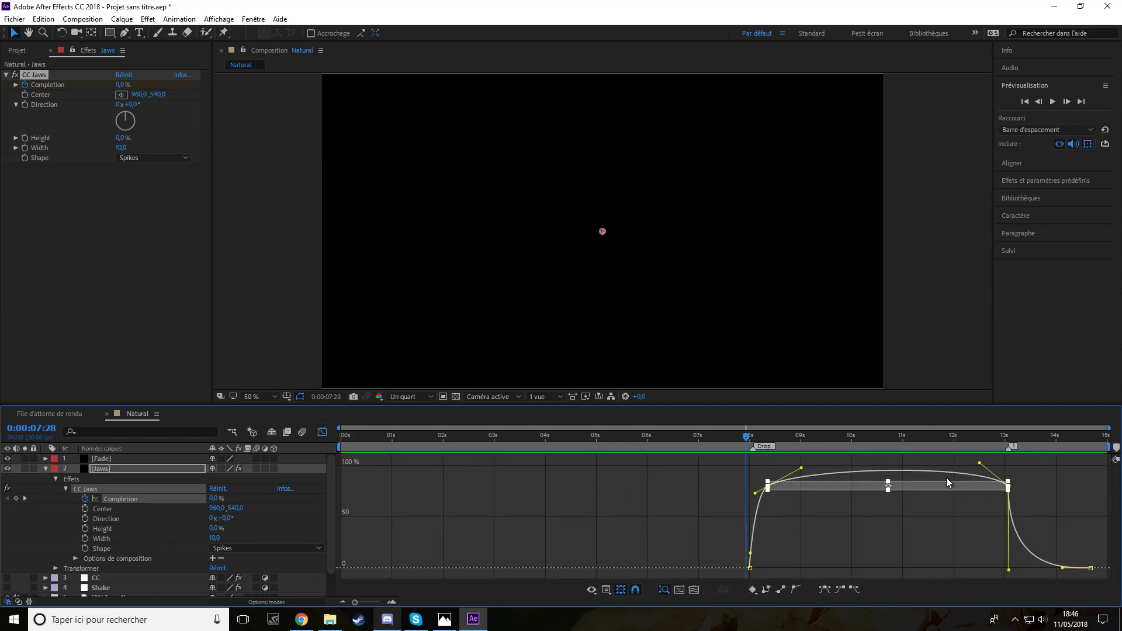
pyautogui.moveTo(943, 489); pyautogui.dragTo(943, 497)
pyautogui.press('space')
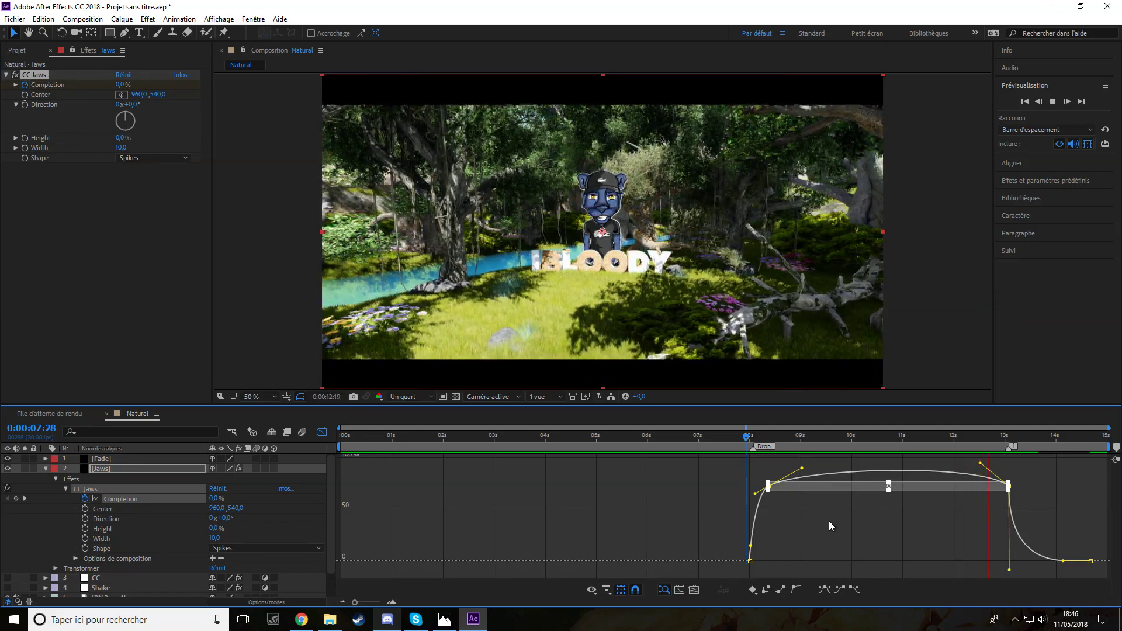
# Step: Shorten the third keyframe's outgoing handle slightly to soften the curve's final drop
pyautogui.click(924, 537)
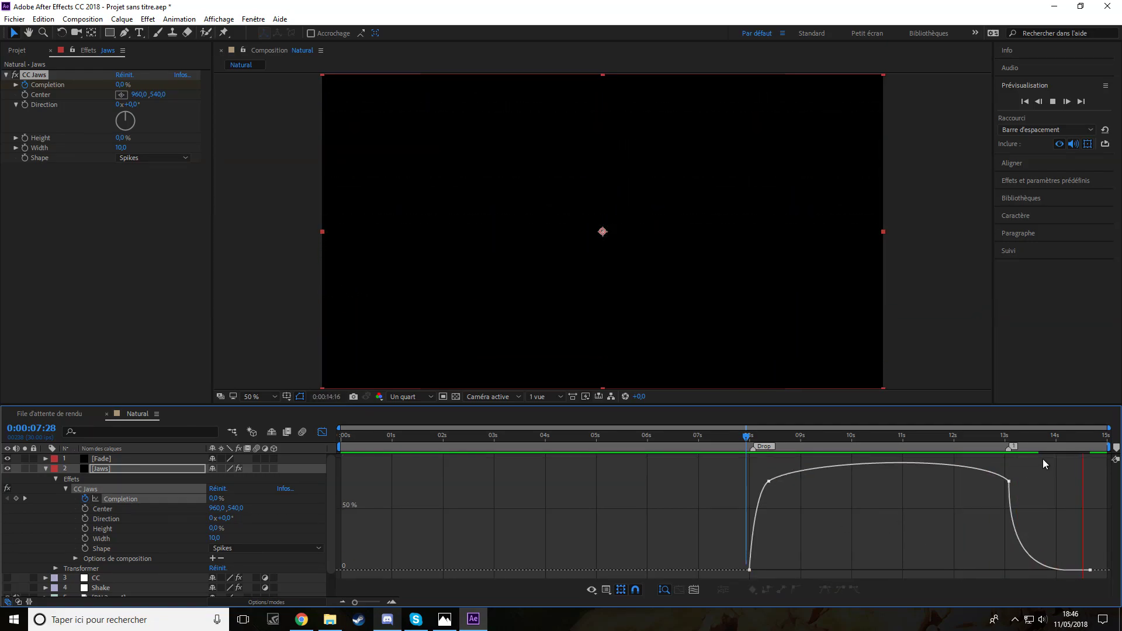
pyautogui.click(1038, 437)
pyautogui.click(1009, 485)
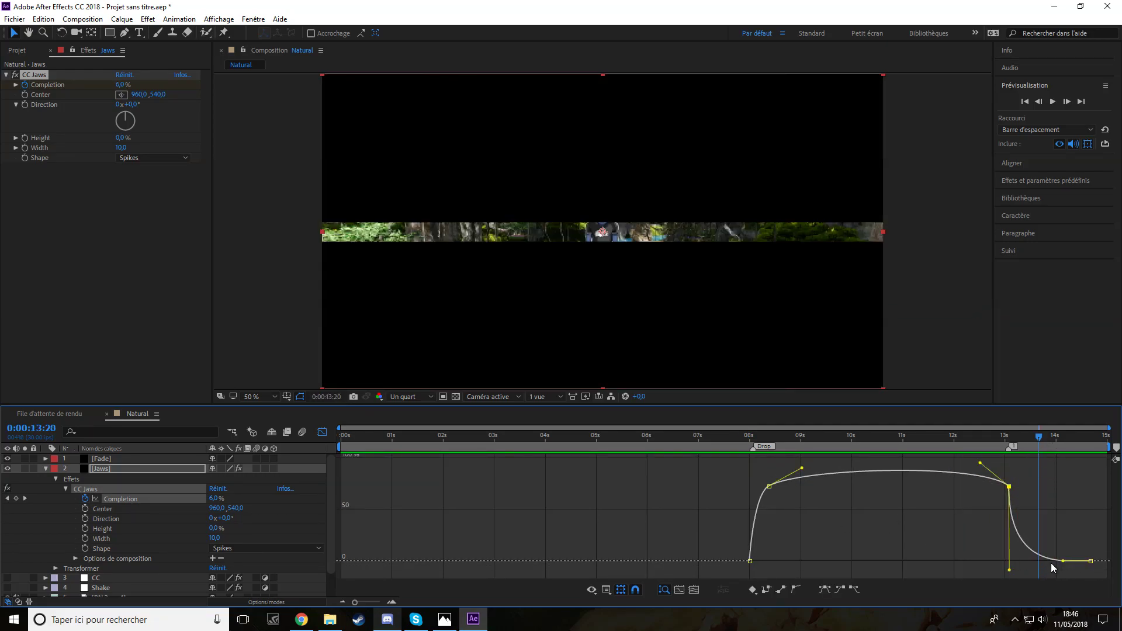
pyautogui.moveTo(1010, 570); pyautogui.dragTo(1007, 567)
pyautogui.press('space')
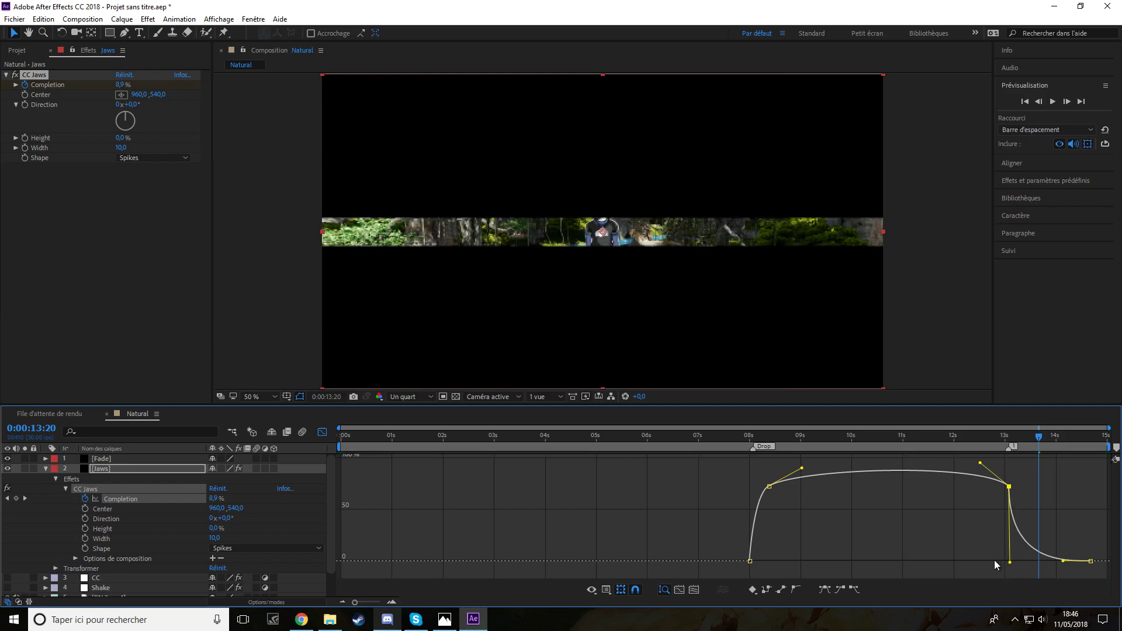
# Step: Preview the Jaws animation from 0:00:08:17
pyautogui.click(746, 438)
pyautogui.moveTo(747, 446); pyautogui.dragTo(779, 447)
pyautogui.press('space')
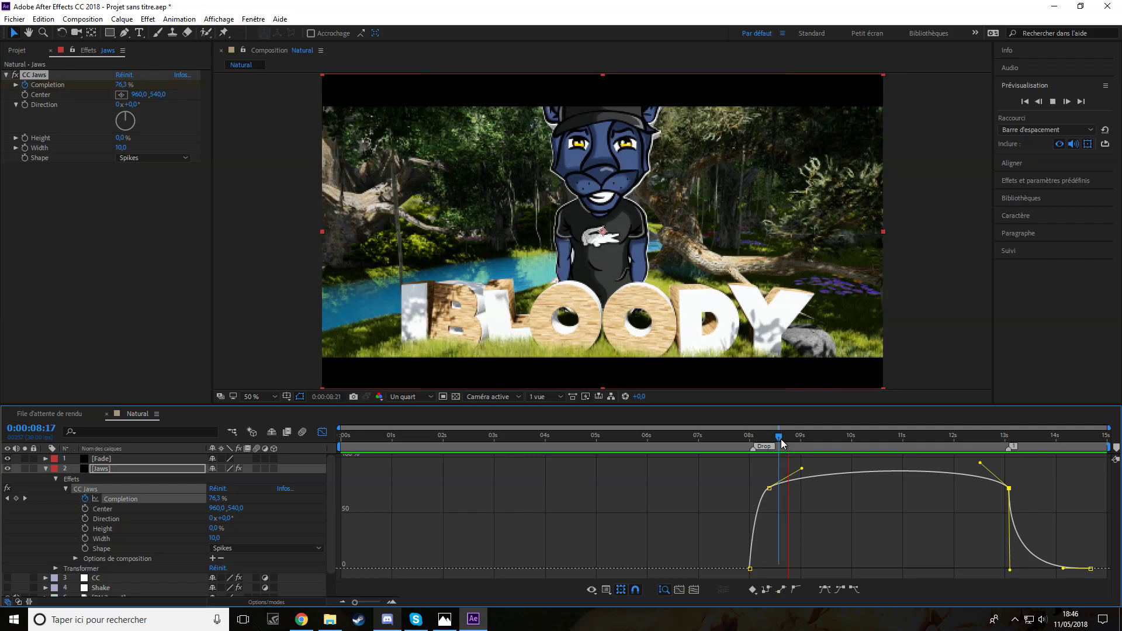
# Step: Shorten the second Completion keyframe's outgoing handle slightly in the graph and preview the animation from 0:00:07:26
pyautogui.click(782, 500)
pyautogui.click(767, 489)
pyautogui.moveTo(792, 483); pyautogui.dragTo(792, 471)
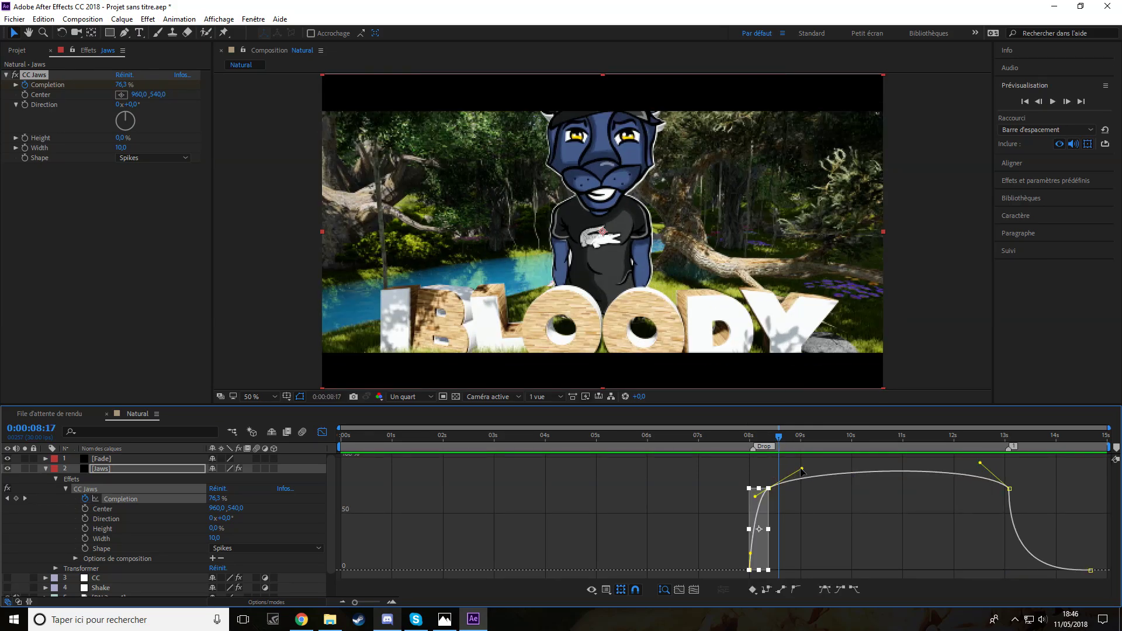
pyautogui.click(743, 438)
pyautogui.press('space')
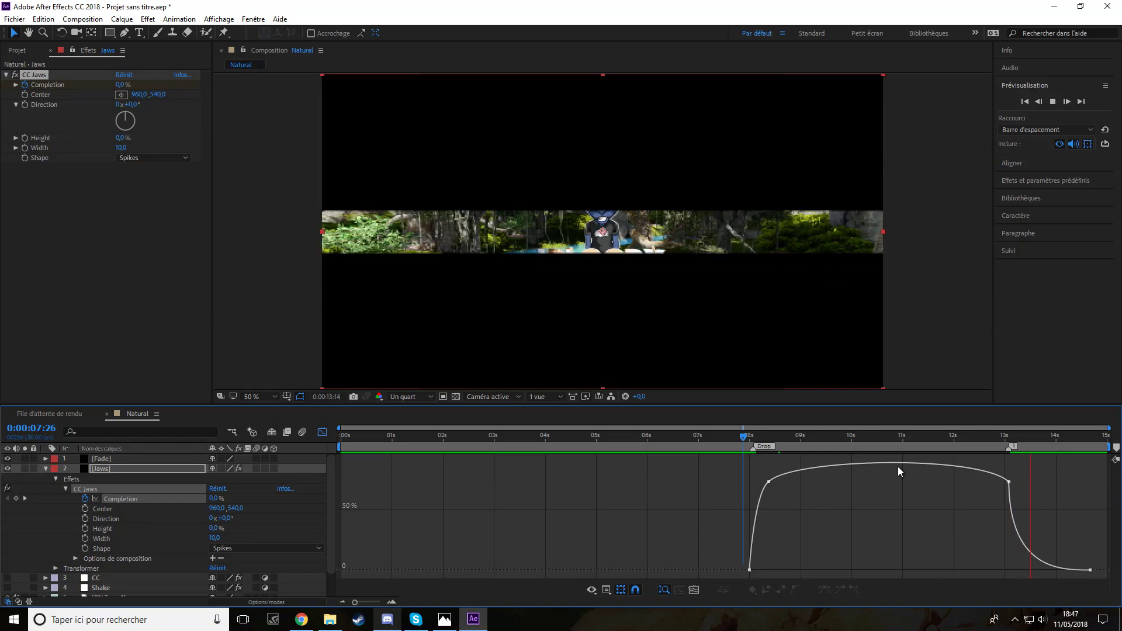
# Step: Move the third Completion keyframe to 0:00:13:02 at the closing marker and preview the bars around it
pyautogui.click(900, 438)
pyautogui.hotkey('shift', 'F3')
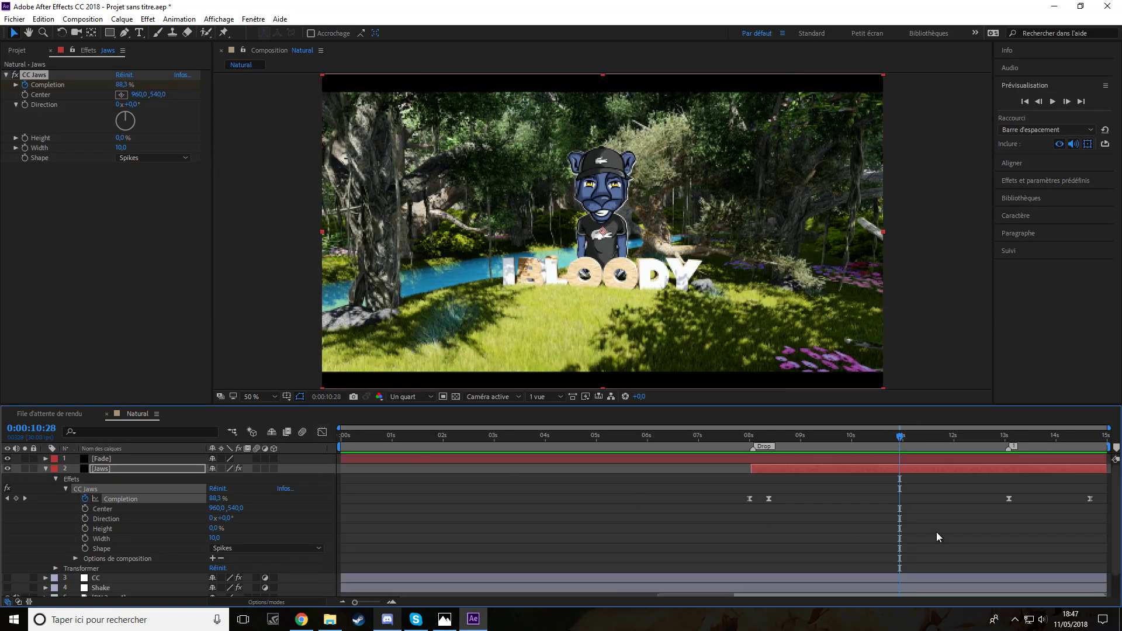
pyautogui.click(1008, 499)
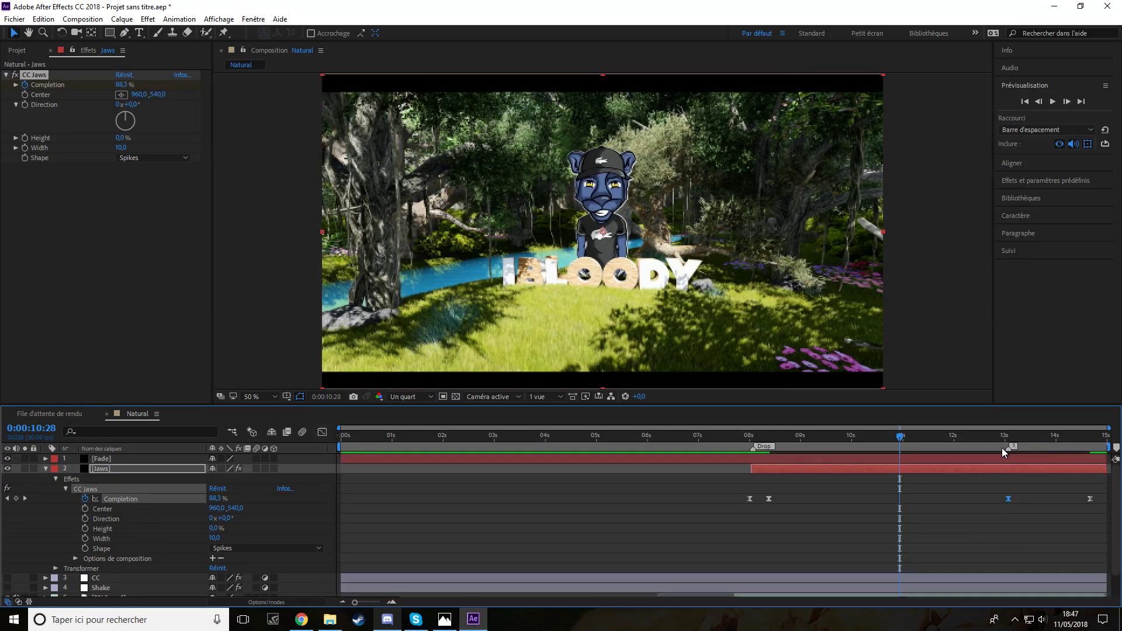
pyautogui.click(994, 437)
pyautogui.press('space')
pyautogui.click(1008, 439)
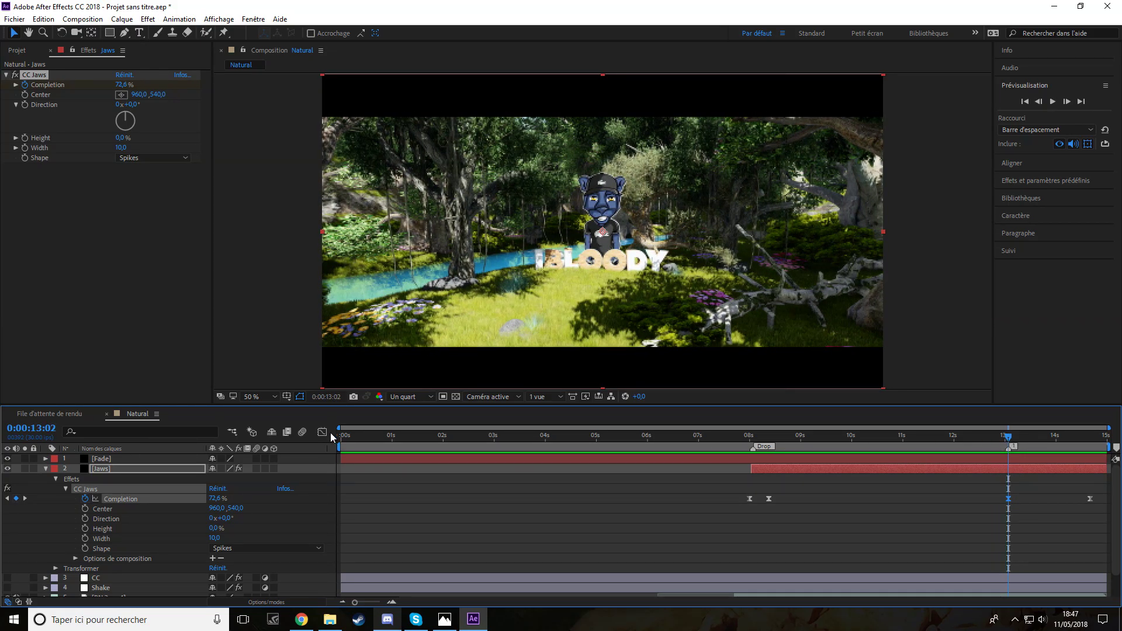
# Step: Shorten the last Completion keyframe's incoming handle slightly in the graph and preview the closing from 0:00:13:02
pyautogui.click(322, 433)
pyautogui.click(1008, 483)
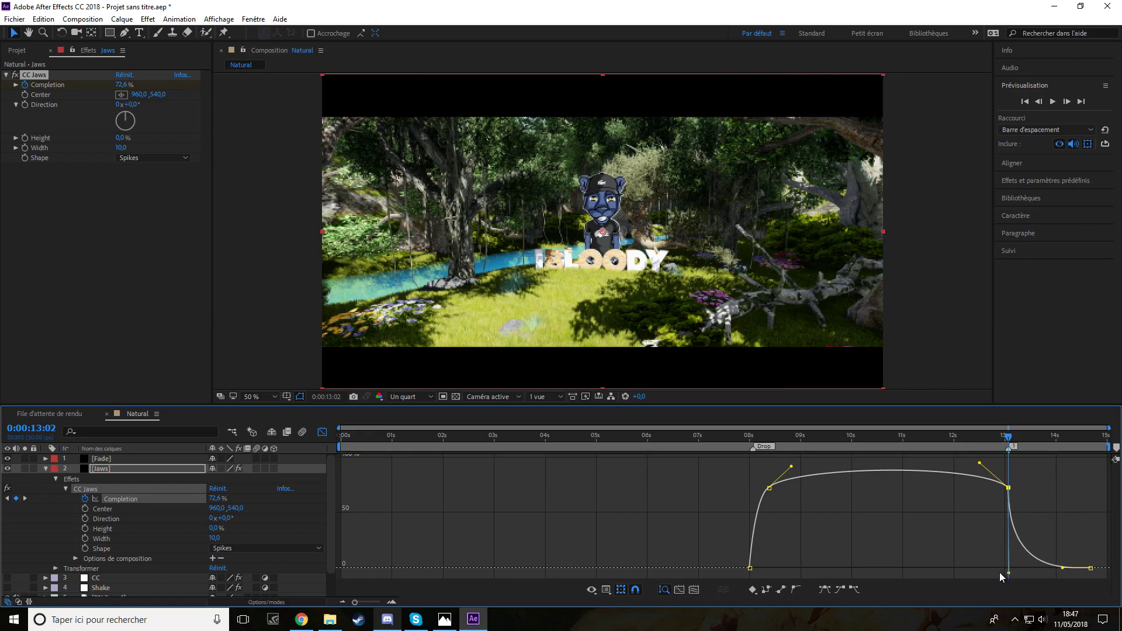
pyautogui.moveTo(997, 572); pyautogui.dragTo(1067, 567)
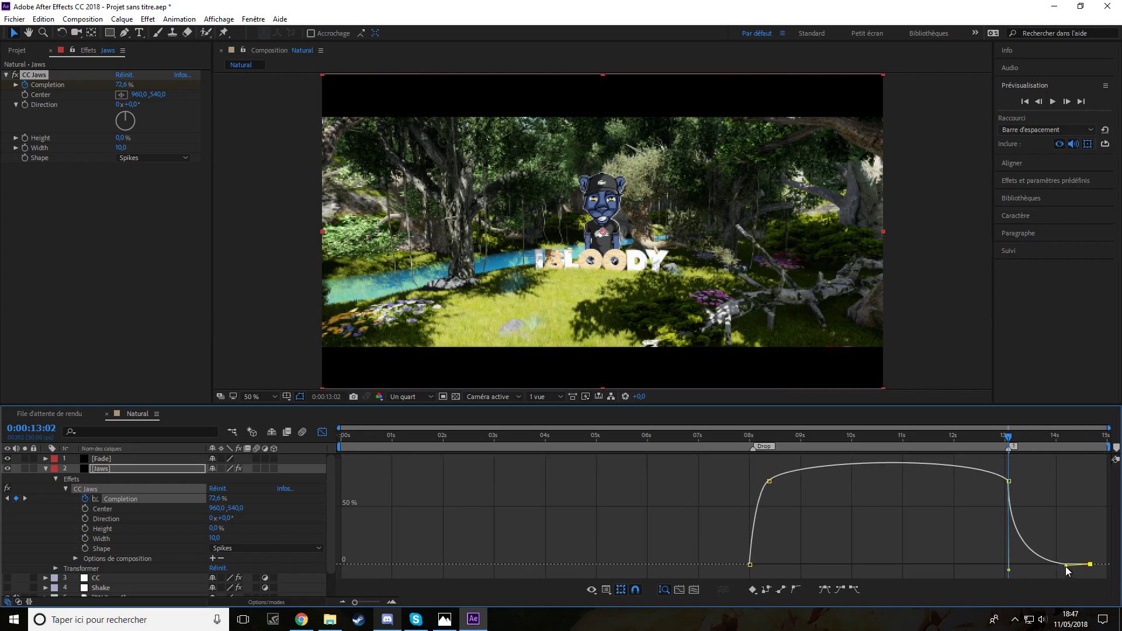
pyautogui.press('space')
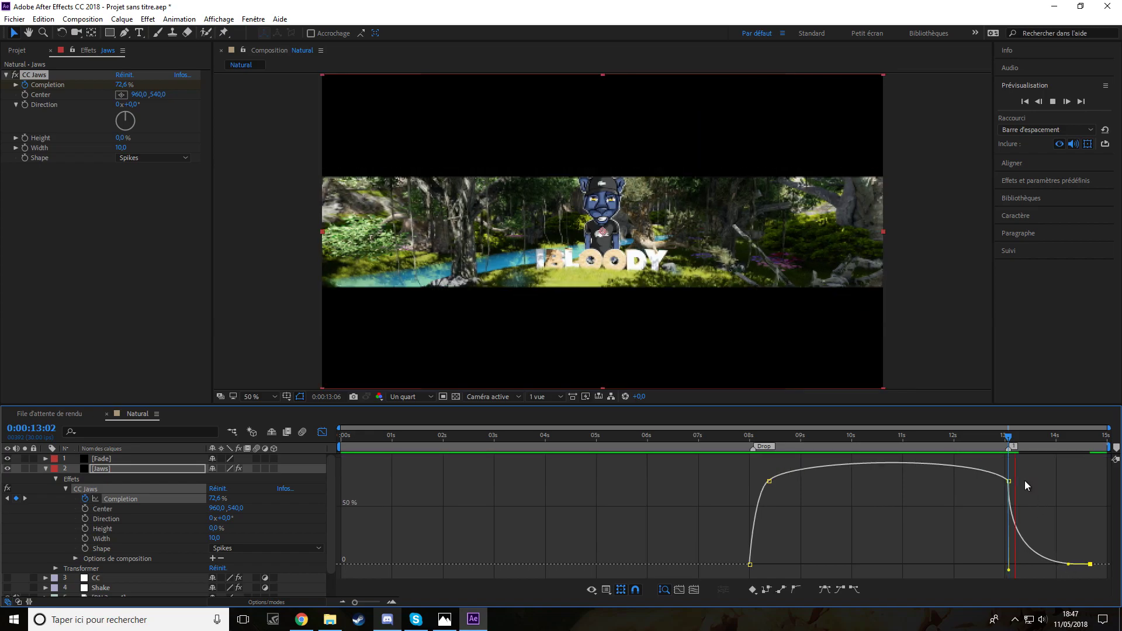
pyautogui.press('space')
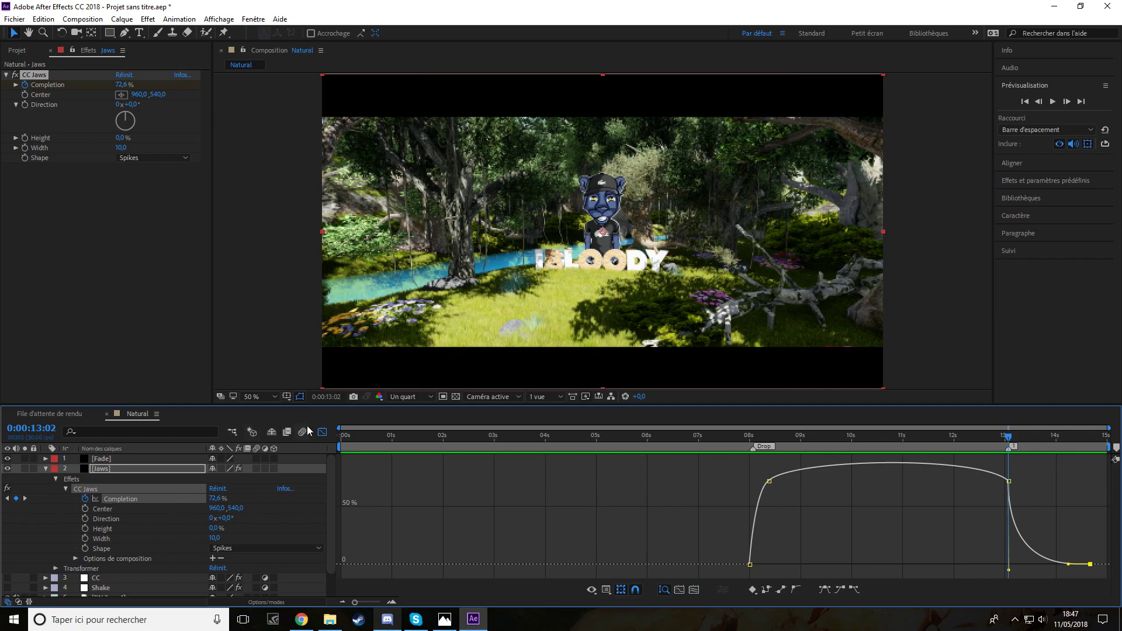
pyautogui.click(322, 433)
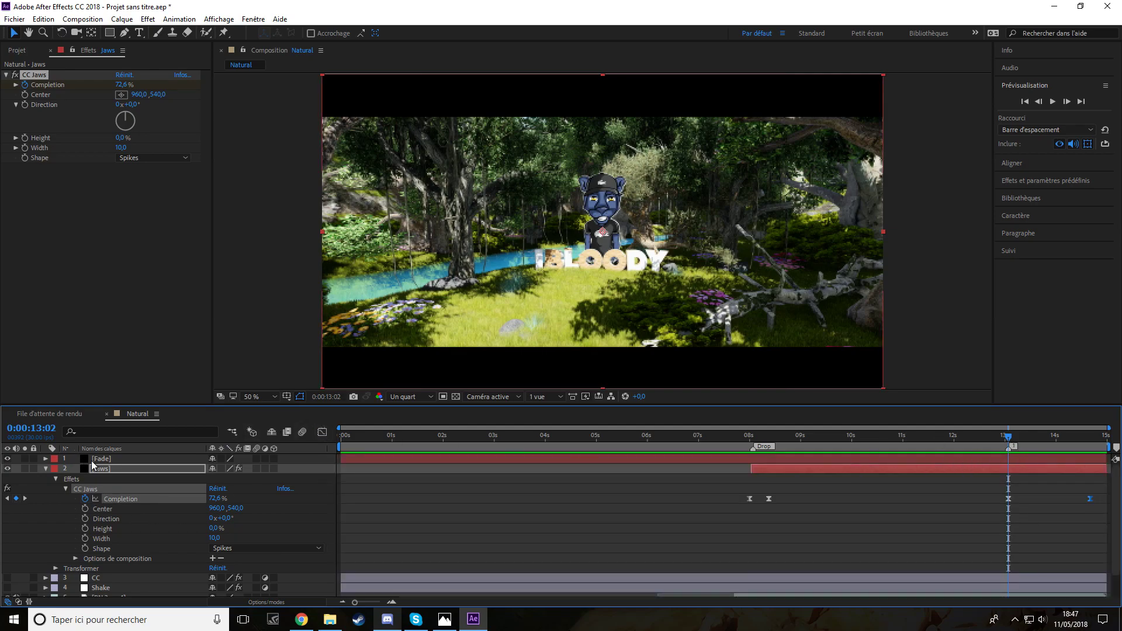
# Step: Add an Opacity keyframe to the Fade layer at 0:00:13:02
pyautogui.click(93, 459)
pyautogui.click(46, 468)
pyautogui.click(46, 459)
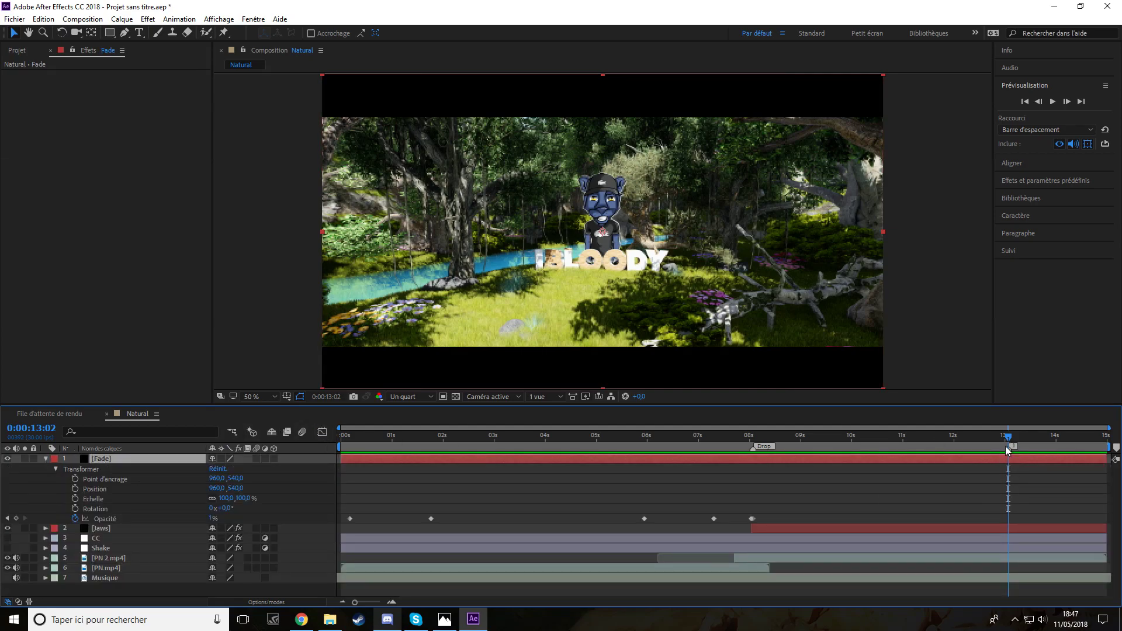
pyautogui.click(16, 518)
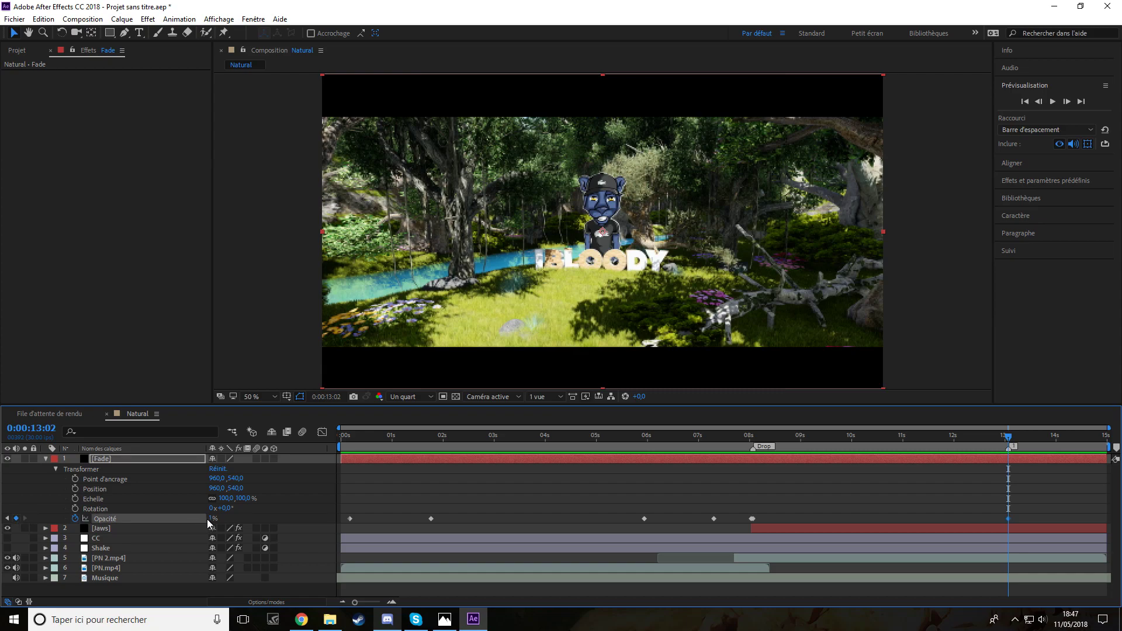
# Step: Set the Fade layer's Opacity keyframe at 0:00:08:02 to 0% and return to the one at 0:00:13:02
pyautogui.press('j')
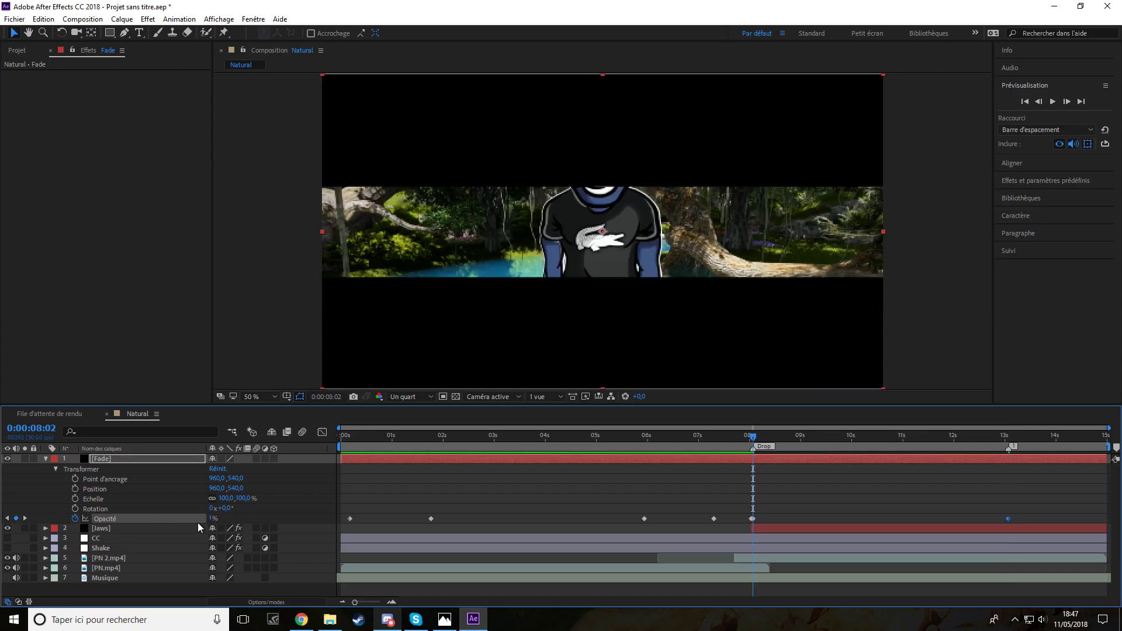
pyautogui.click(248, 522)
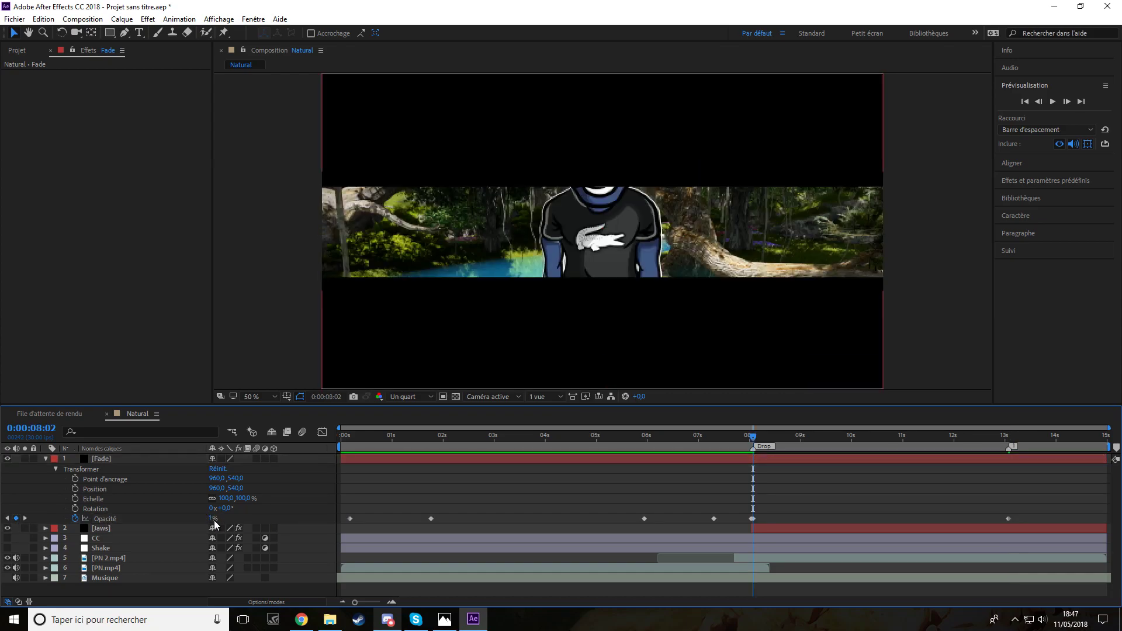
pyautogui.moveTo(214, 520); pyautogui.dragTo(73, 525)
pyautogui.click(25, 518)
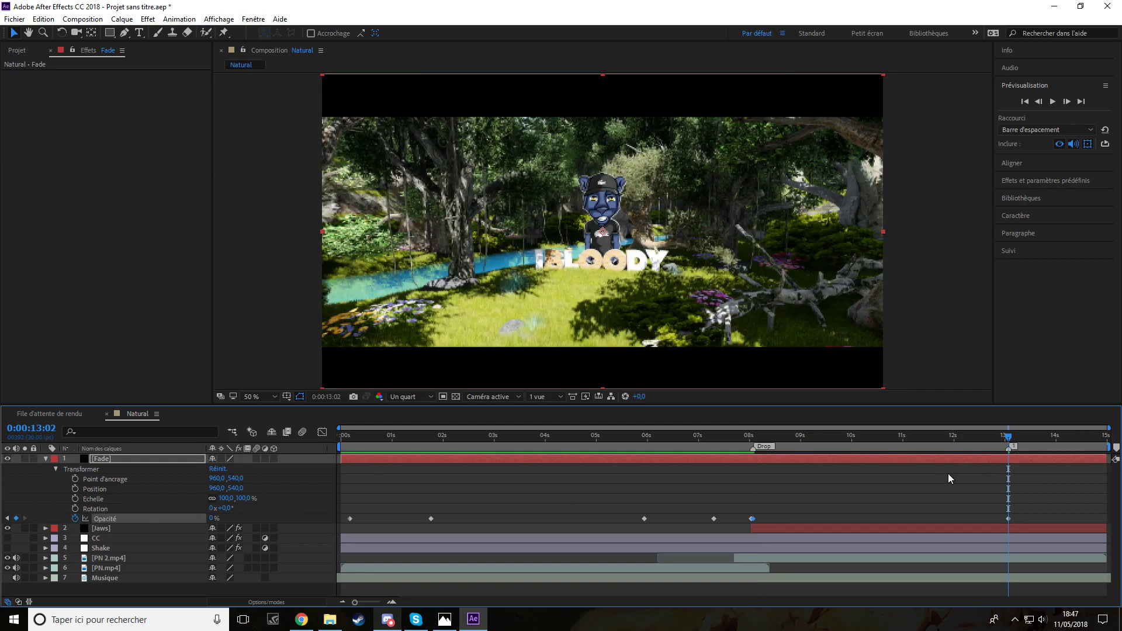
# Step: Set the Fade layer's Opacity to 100% at the time of the Jaws layer's last Completion keyframe
pyautogui.moveTo(1009, 440); pyautogui.dragTo(1083, 449)
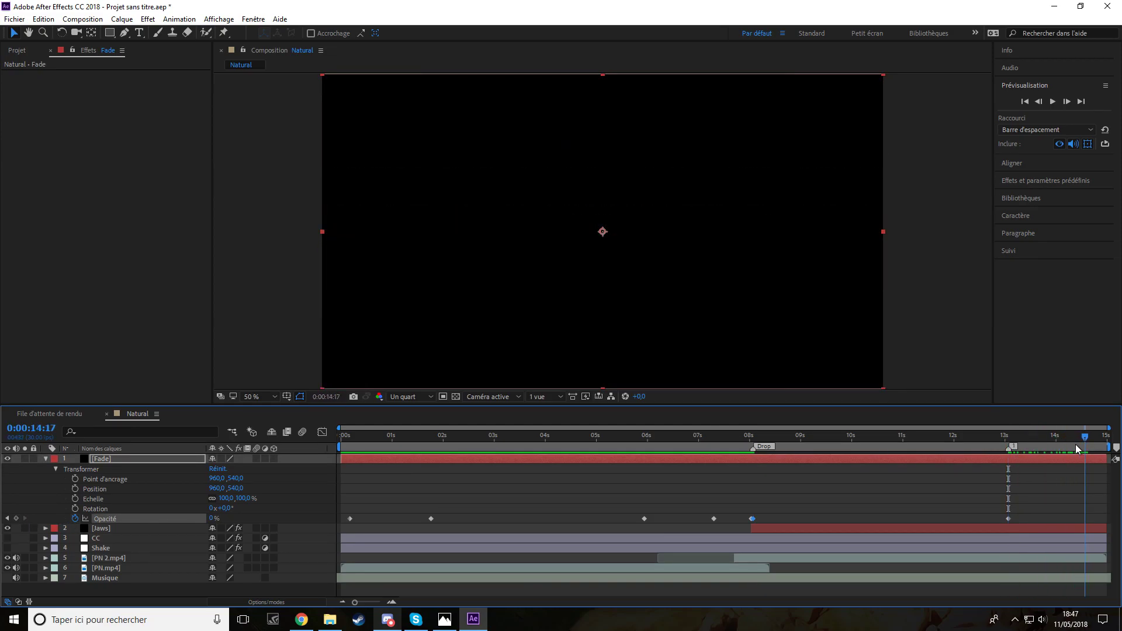
pyautogui.click(111, 528)
pyautogui.click(45, 528)
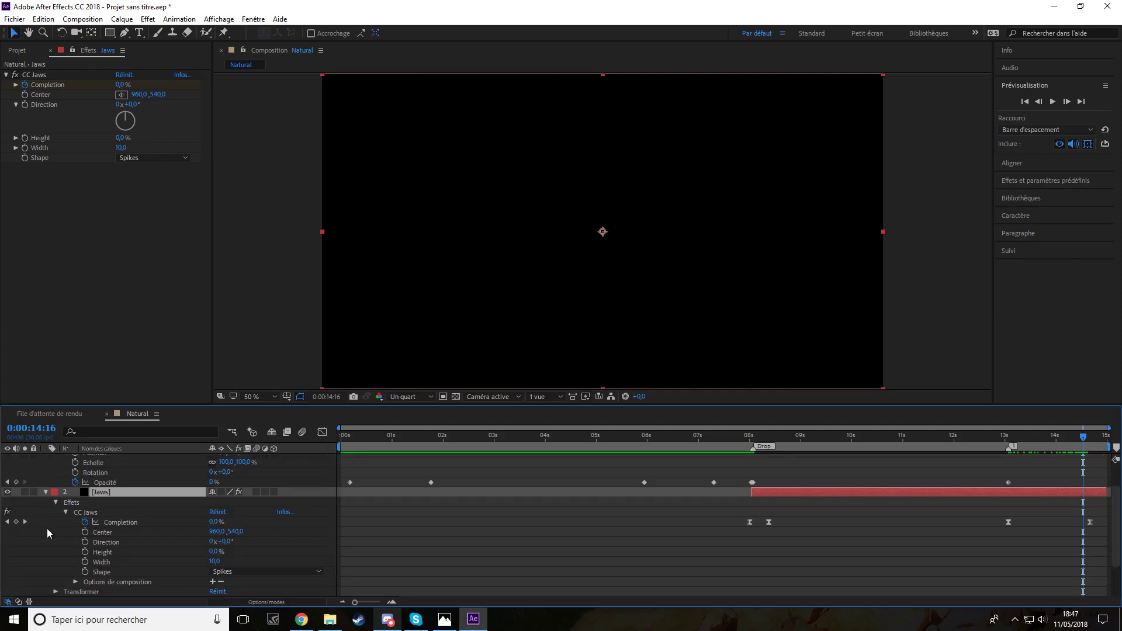
pyautogui.click(24, 522)
pyautogui.scroll(2, 131, 532)
pyautogui.moveTo(214, 519); pyautogui.dragTo(280, 519)
# Step: Preview the closing fade from 0:00:12:29 and inspect the frame at 0:00:13:27
pyautogui.click(1003, 440)
pyautogui.press('space')
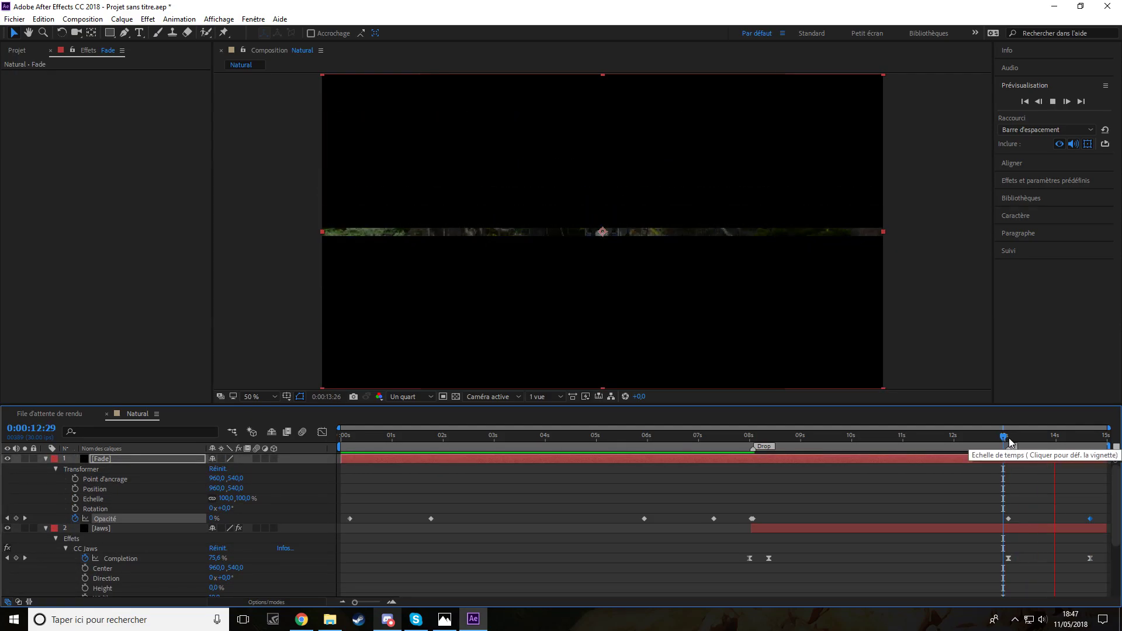
pyautogui.press('space')
pyautogui.moveTo(1044, 449); pyautogui.dragTo(1052, 449)
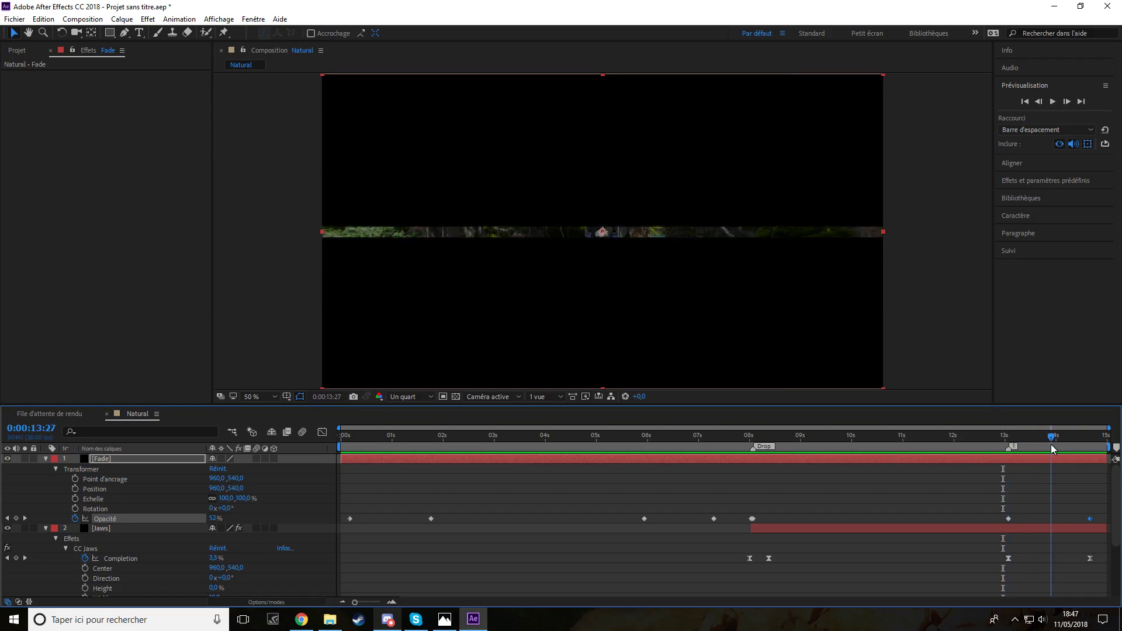
# Step: Apply Easy Ease to all the Fade layer's Opacity keyframes and preview the composition from the start
pyautogui.moveTo(1106, 514); pyautogui.dragTo(330, 517)
pyautogui.press('Home')
pyautogui.press('space')
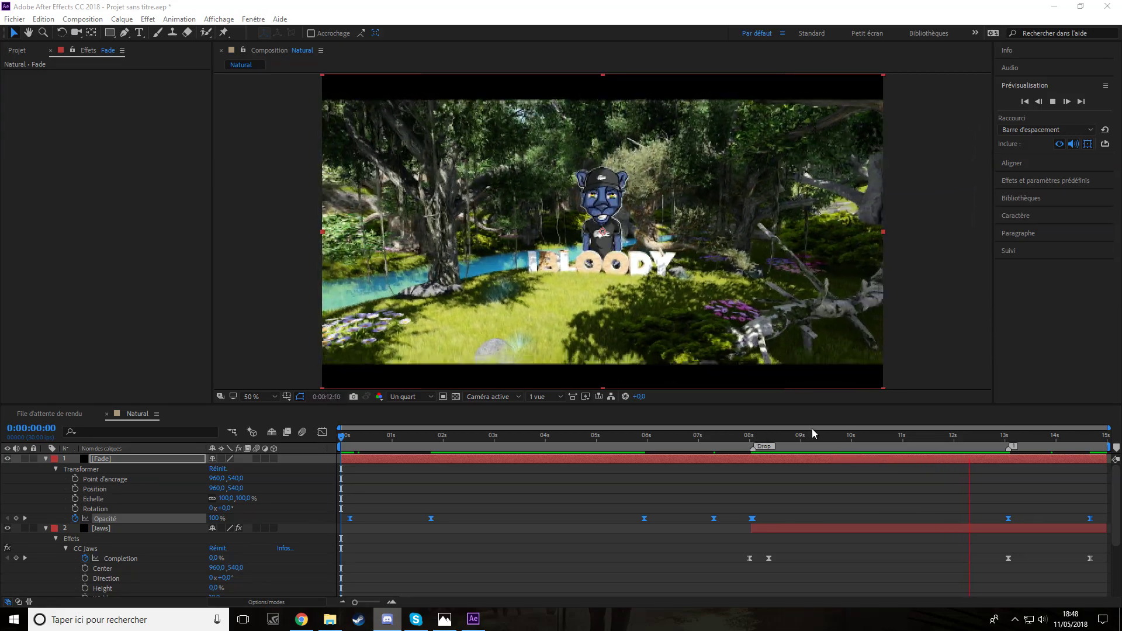
# Step: Raise the outgoing handle of the Fade layer's 0:00:13:02 Opacity keyframe to start the fade faster, and preview from 0:00:12:28
pyautogui.click(1027, 438)
pyautogui.moveTo(1023, 501); pyautogui.dragTo(1000, 523)
pyautogui.click(322, 432)
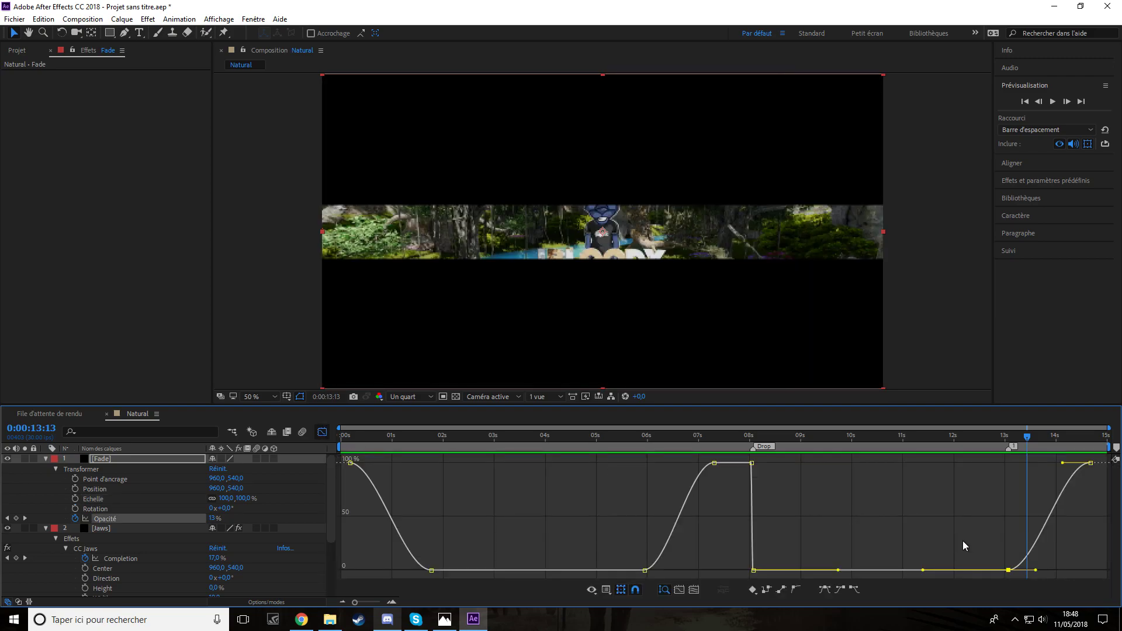
pyautogui.moveTo(1034, 570); pyautogui.dragTo(1030, 560)
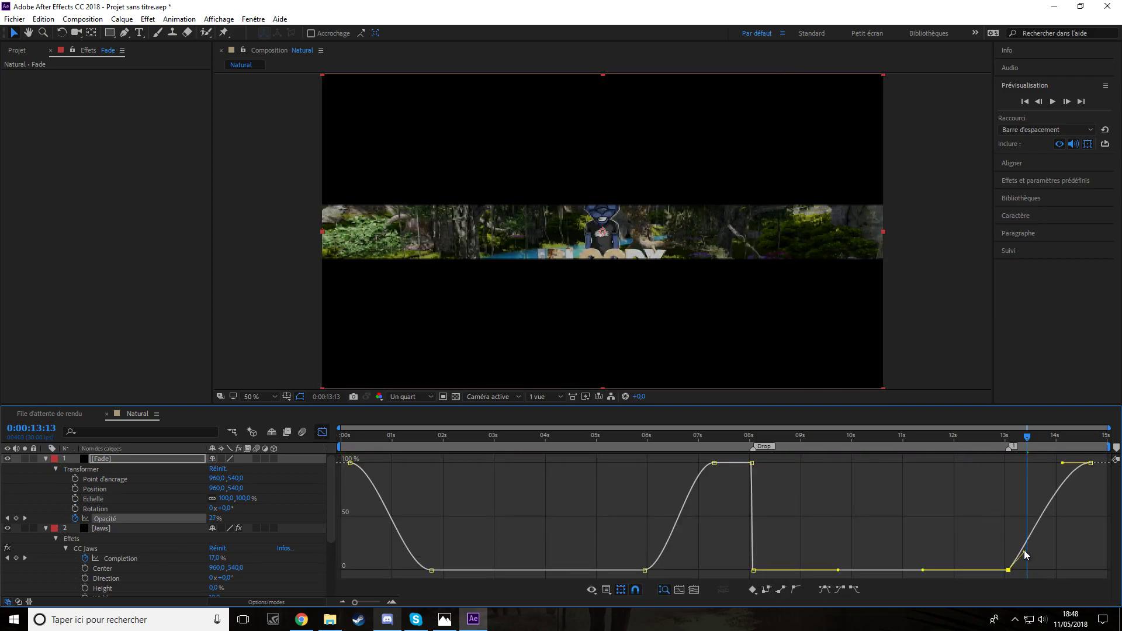
pyautogui.press('space')
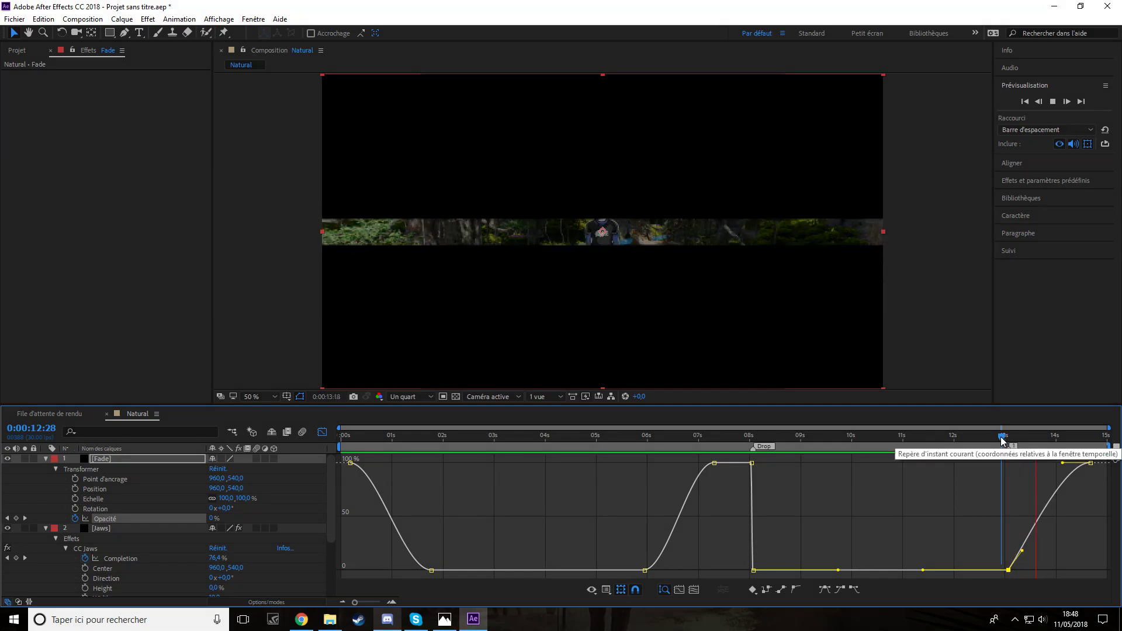
pyautogui.press('space')
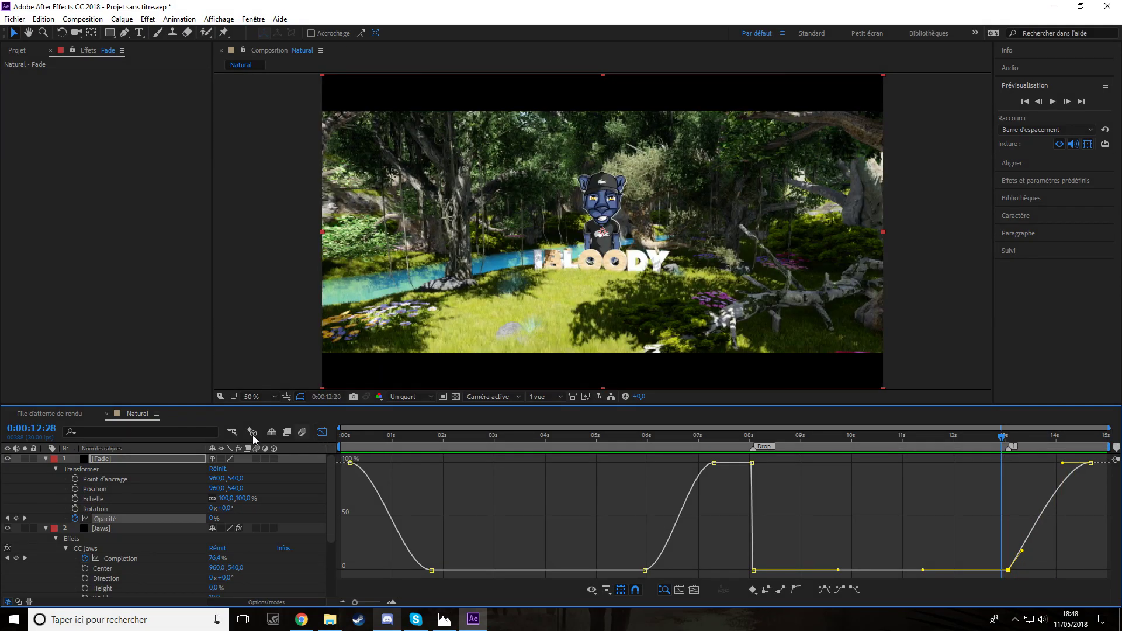
# Step: Close the graph view and collapse the properties of the Fade and Jaws layers
pyautogui.click(323, 432)
pyautogui.click(45, 459)
pyautogui.click(45, 468)
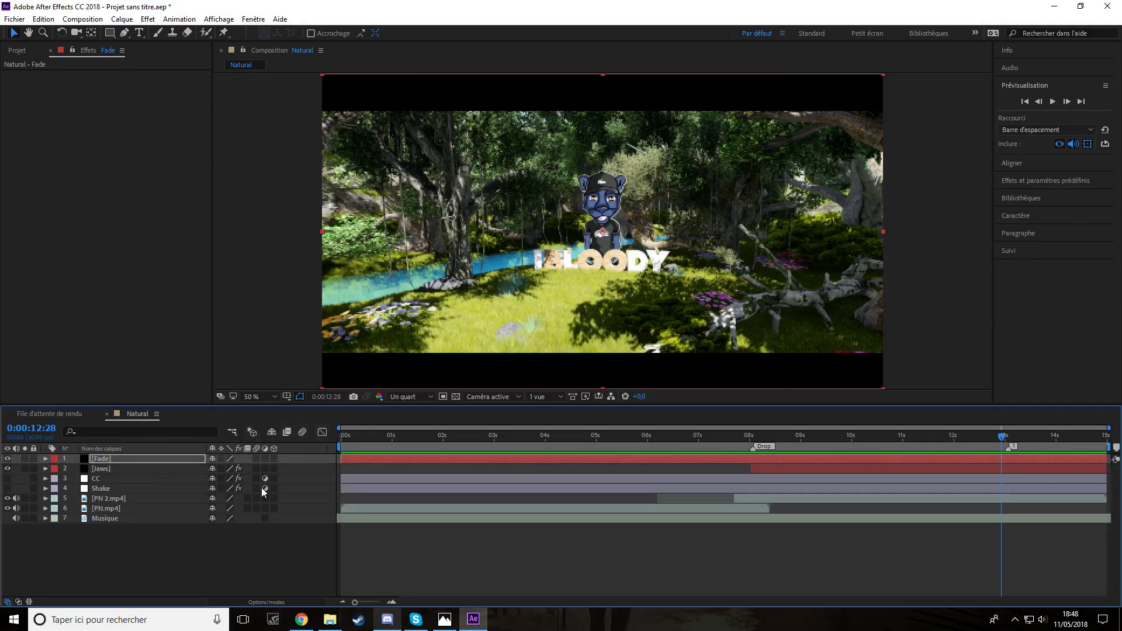
pyautogui.click(162, 548)
pyautogui.click(108, 489)
pyautogui.click(102, 534)
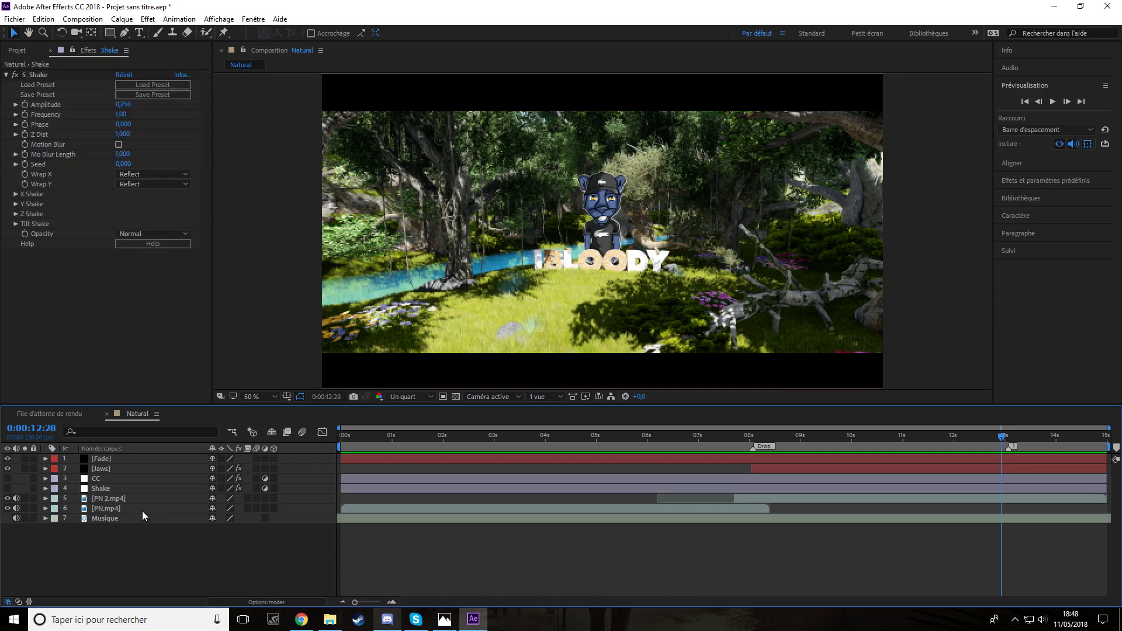
pyautogui.click(756, 471)
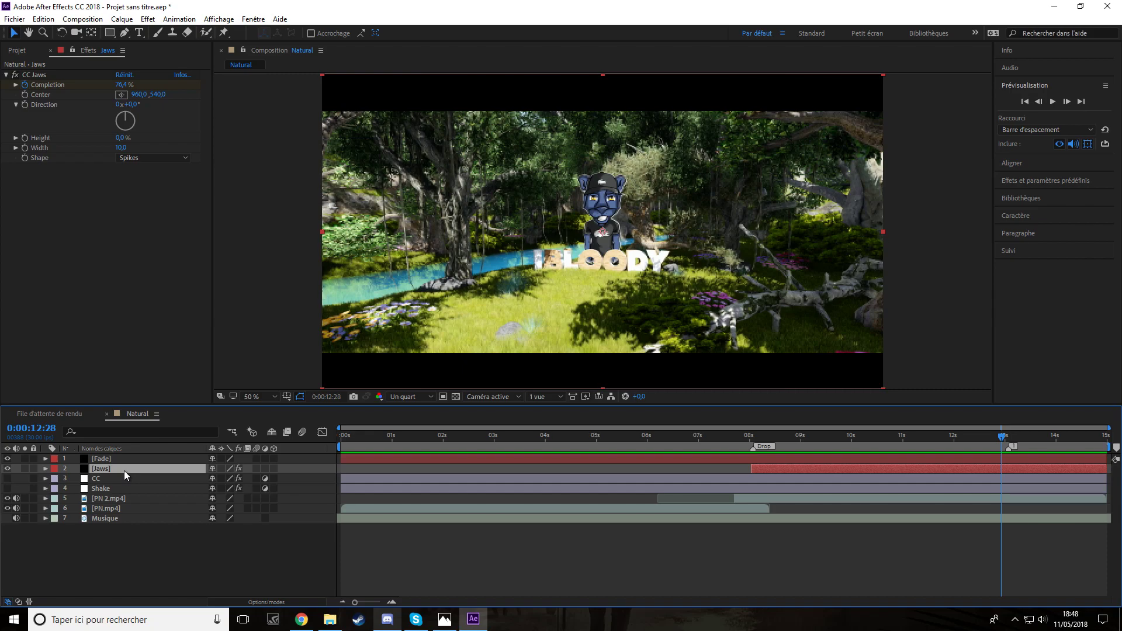
pyautogui.click(122, 553)
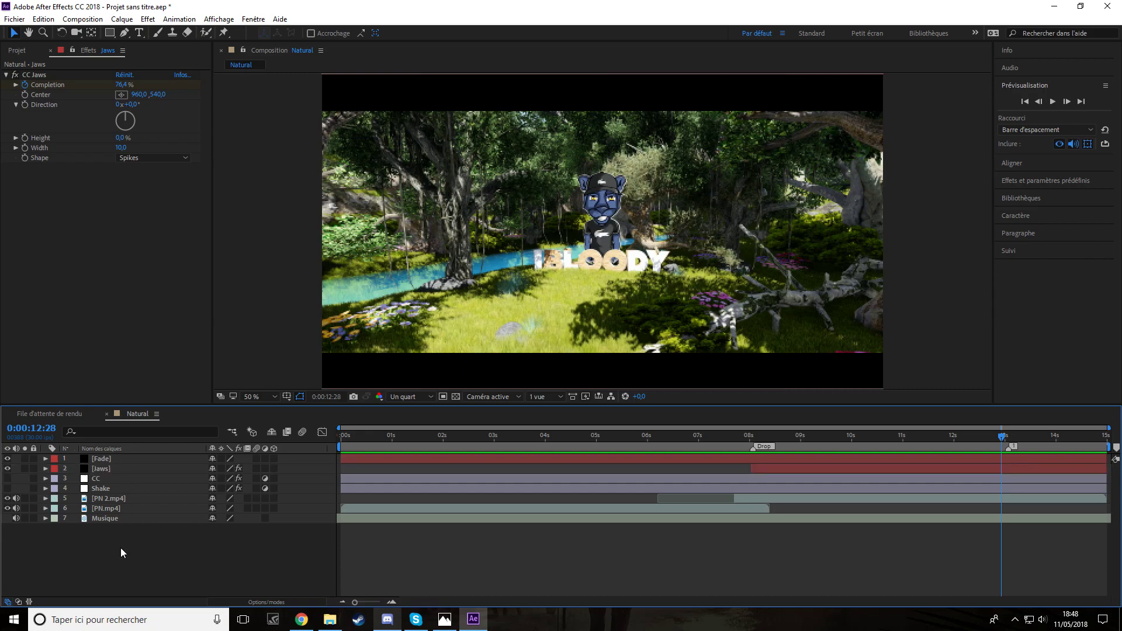
# Step: Create a new adjustment layer and place it between the CC and Shake layers
pyautogui.rightClick(123, 552)
pyautogui.moveTo(149, 420)
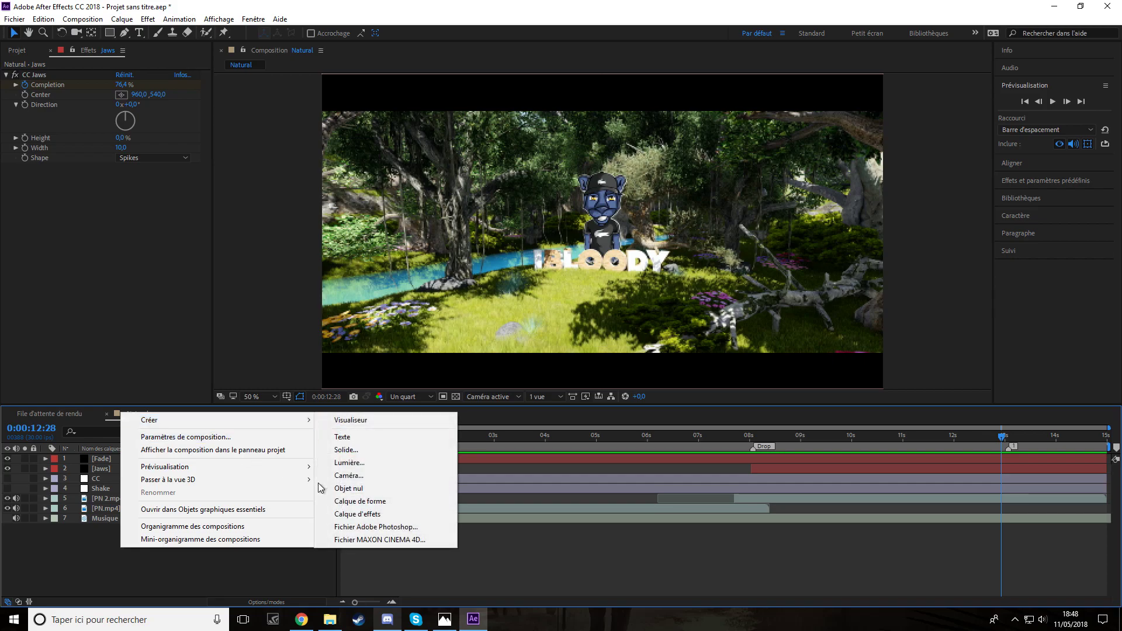
pyautogui.click(357, 514)
pyautogui.moveTo(108, 459); pyautogui.dragTo(112, 494)
# Step: Rename the new adjustment layer as Particule
pyautogui.rightClick(113, 491)
pyautogui.click(139, 482)
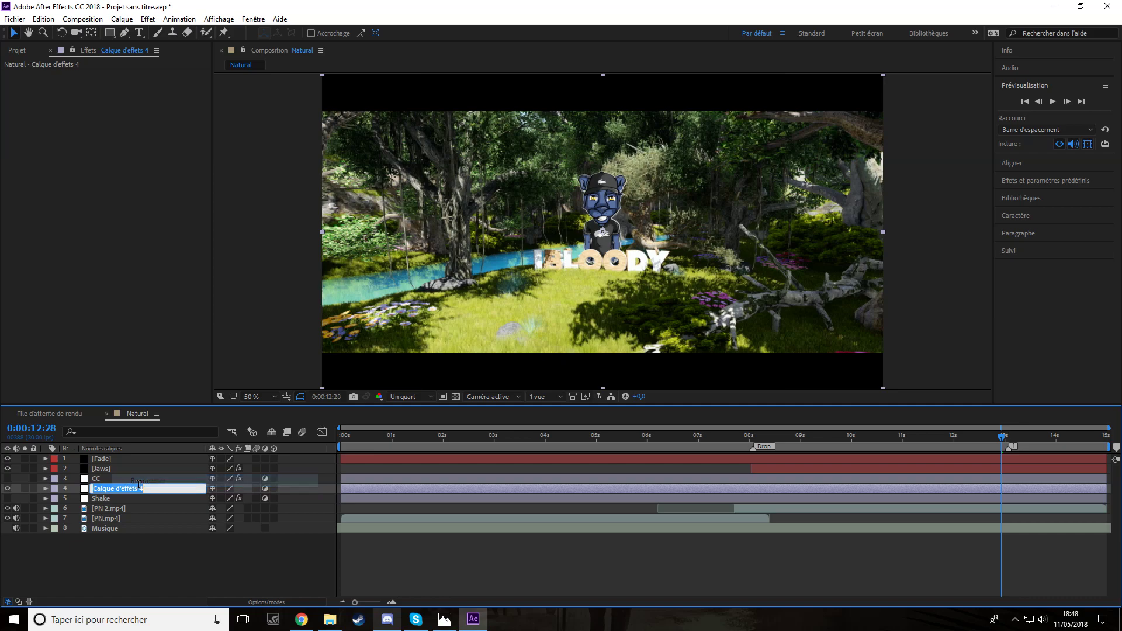
pyautogui.write('Particule')
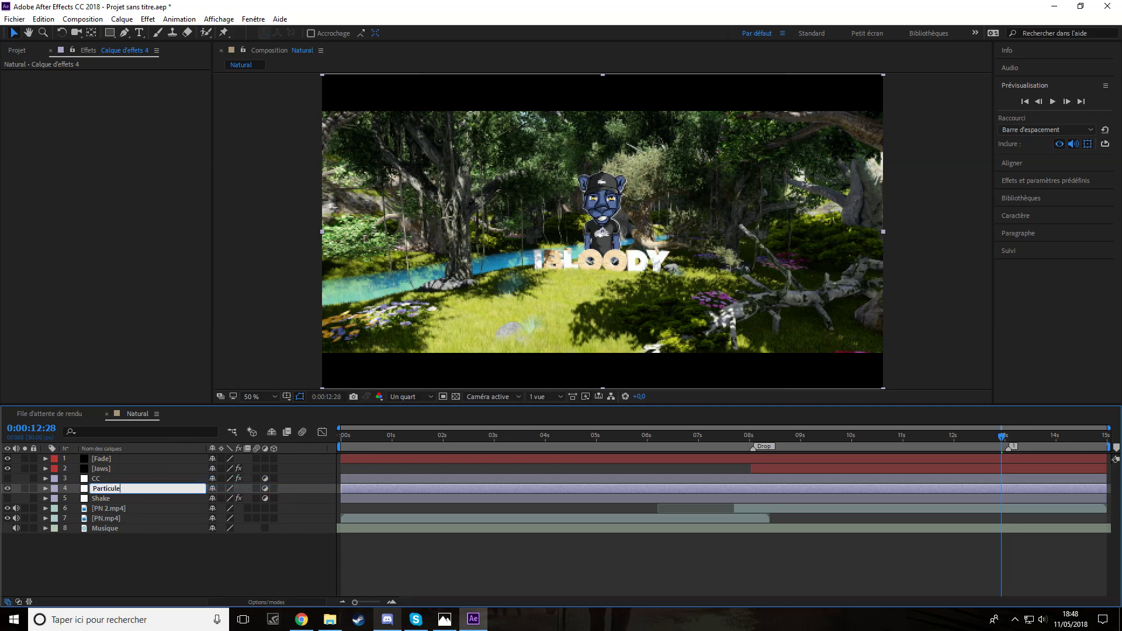
pyautogui.click(195, 586)
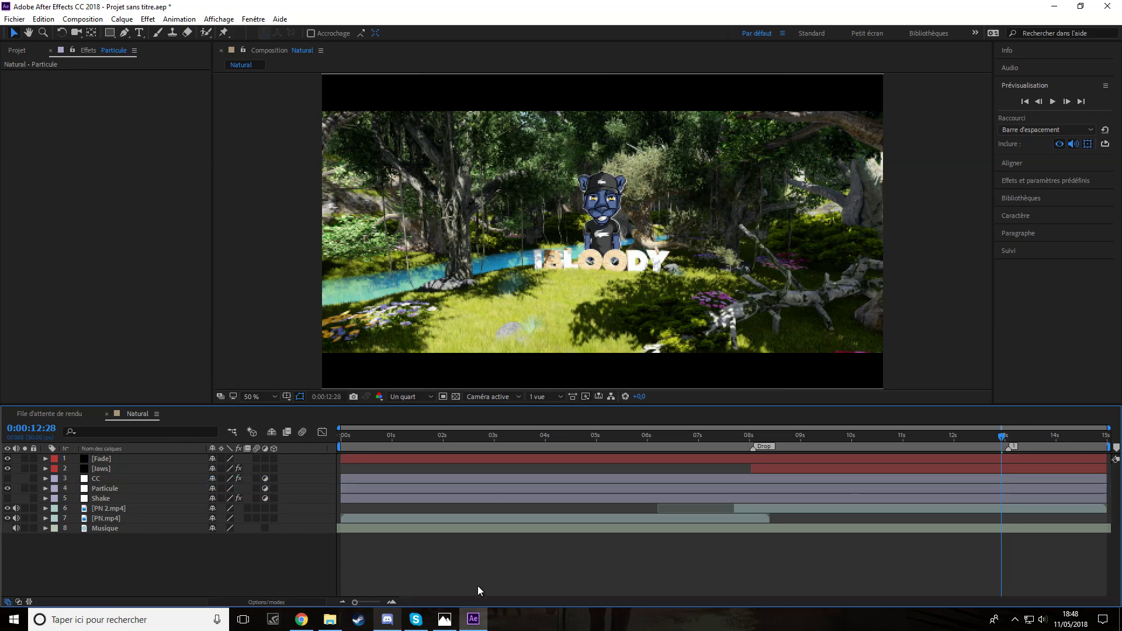
# Step: Search the effects for Particular and apply the Trapcode Particular effect to the Particule layer
pyautogui.click(1018, 183)
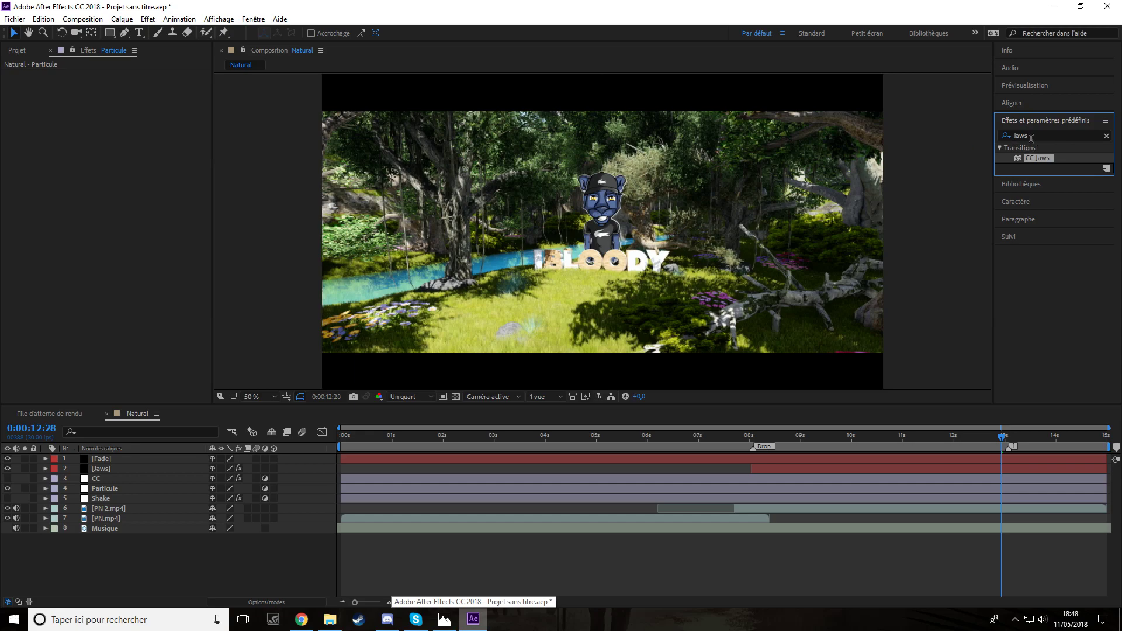
pyautogui.click(1043, 135)
pyautogui.press('BackSpace')
pyautogui.press('BackSpace')
pyautogui.press('BackSpace')
pyautogui.press('BackSpace')
pyautogui.write('Parti')
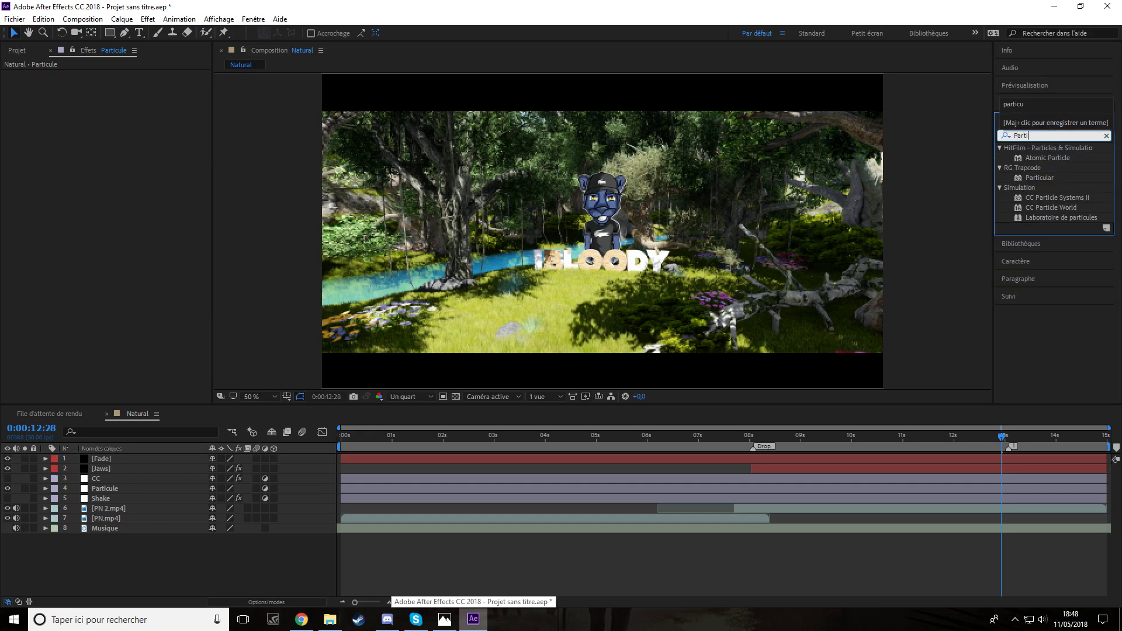
pyautogui.write('cular')
pyautogui.moveTo(1040, 158); pyautogui.dragTo(47, 188)
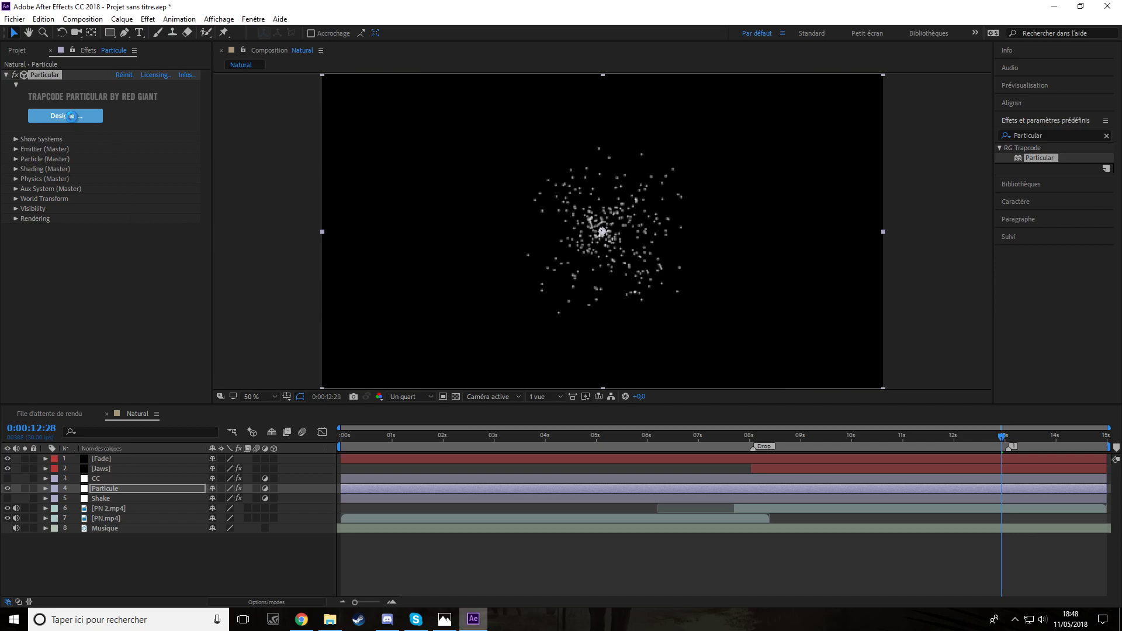
# Step: Open the Particular Designer and set the emitter type to Box
pyautogui.click(73, 117)
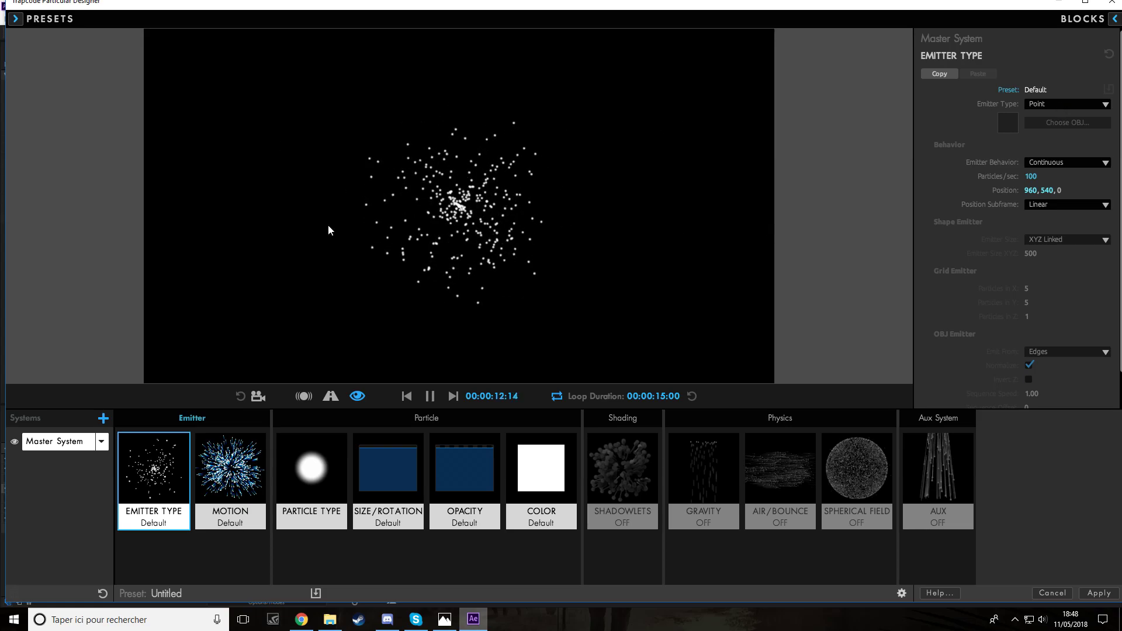
pyautogui.click(1054, 104)
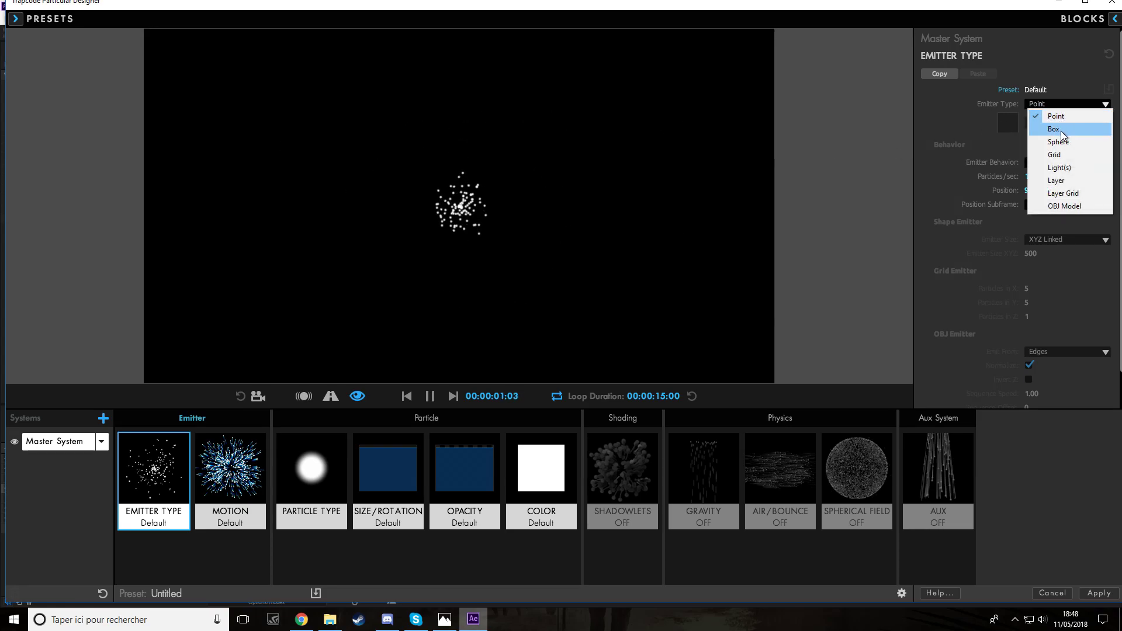
pyautogui.click(1060, 131)
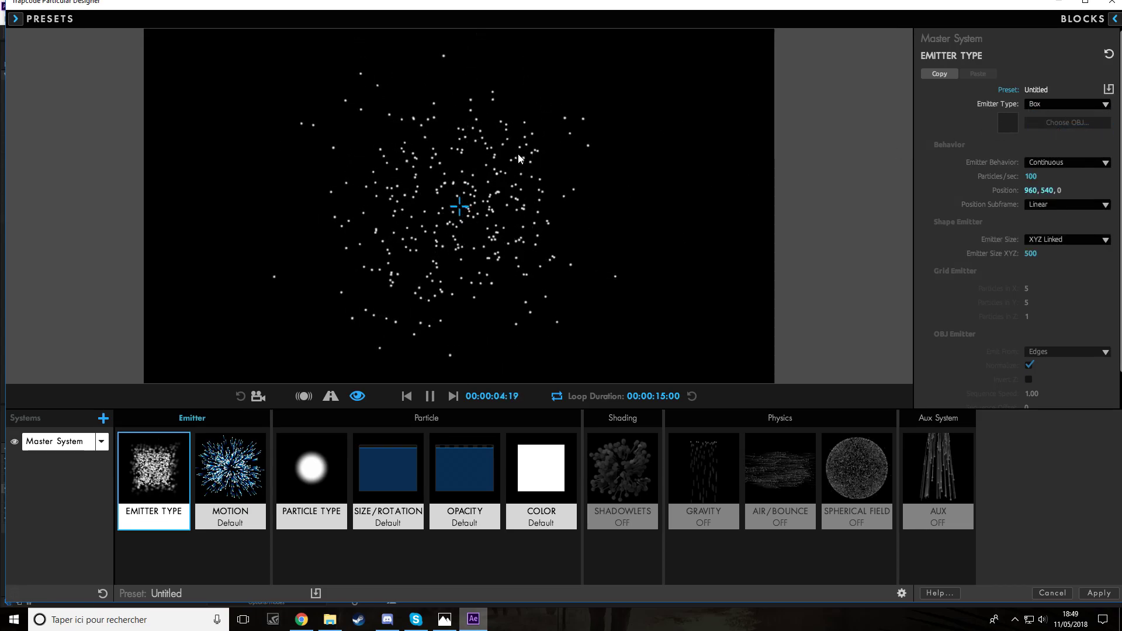
# Step: Set the emission rate of the Box emitter to 6 particles per second
pyautogui.moveTo(1031, 176); pyautogui.dragTo(561, 316)
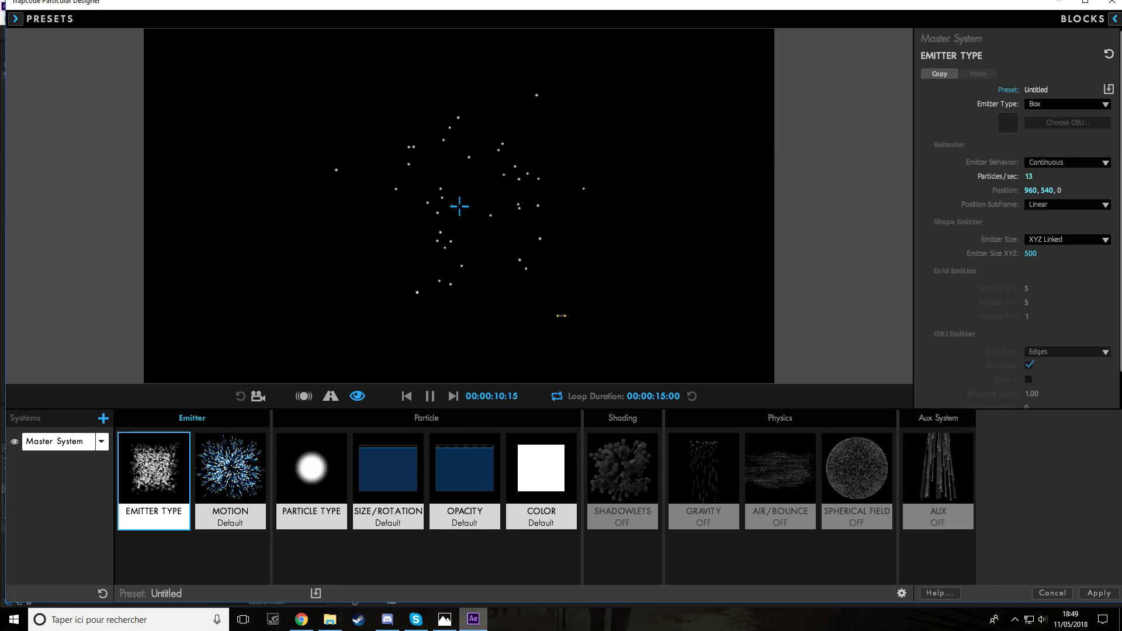
pyautogui.click(1034, 176)
pyautogui.write('6')
pyautogui.press('Return')
# Step: Switch the emitter size to XYZ Individual and set the X size to 3000
pyautogui.click(1052, 240)
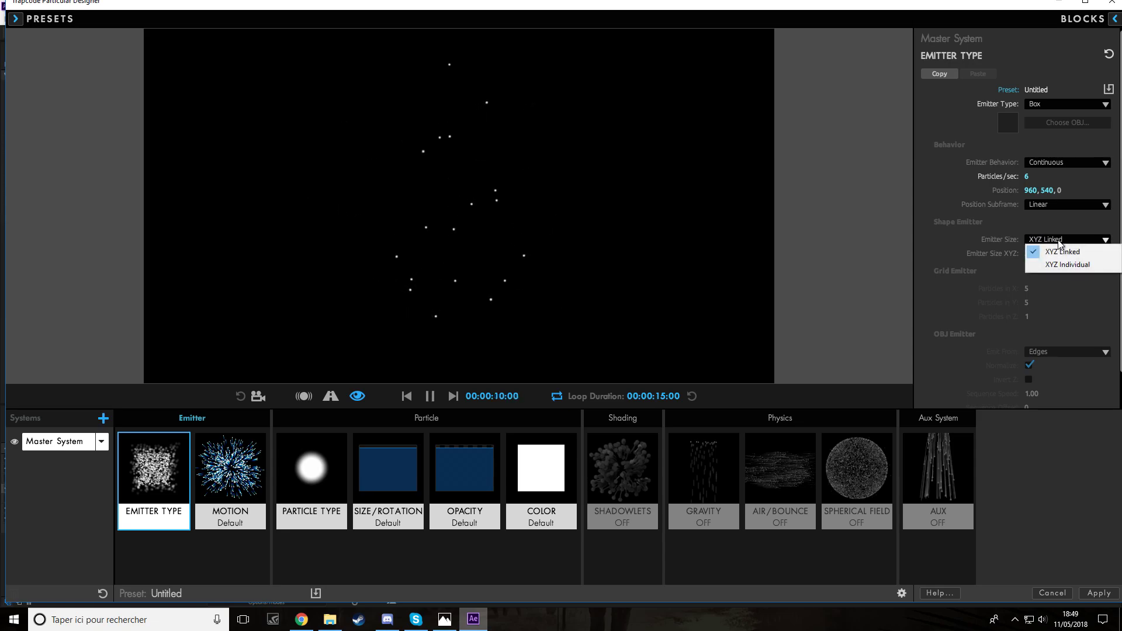
pyautogui.click(1065, 265)
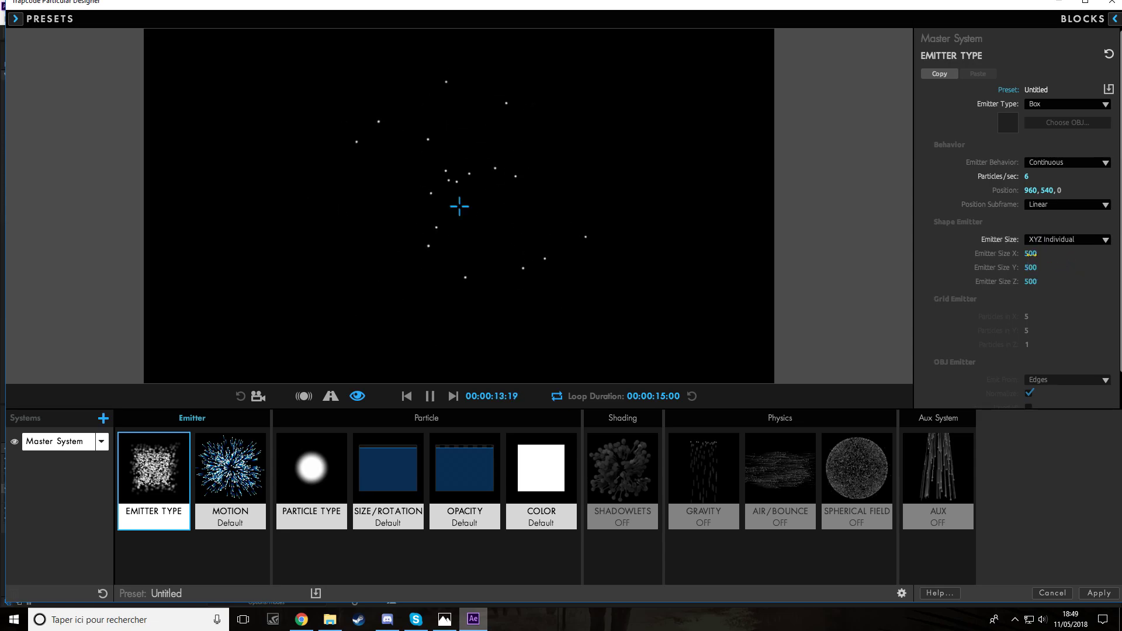
pyautogui.moveTo(561, 315)
pyautogui.mouseDown()
pyautogui.moveTo(592, 312)
pyautogui.moveTo(578, 315)
pyautogui.mouseUp()
pyautogui.click(1036, 254)
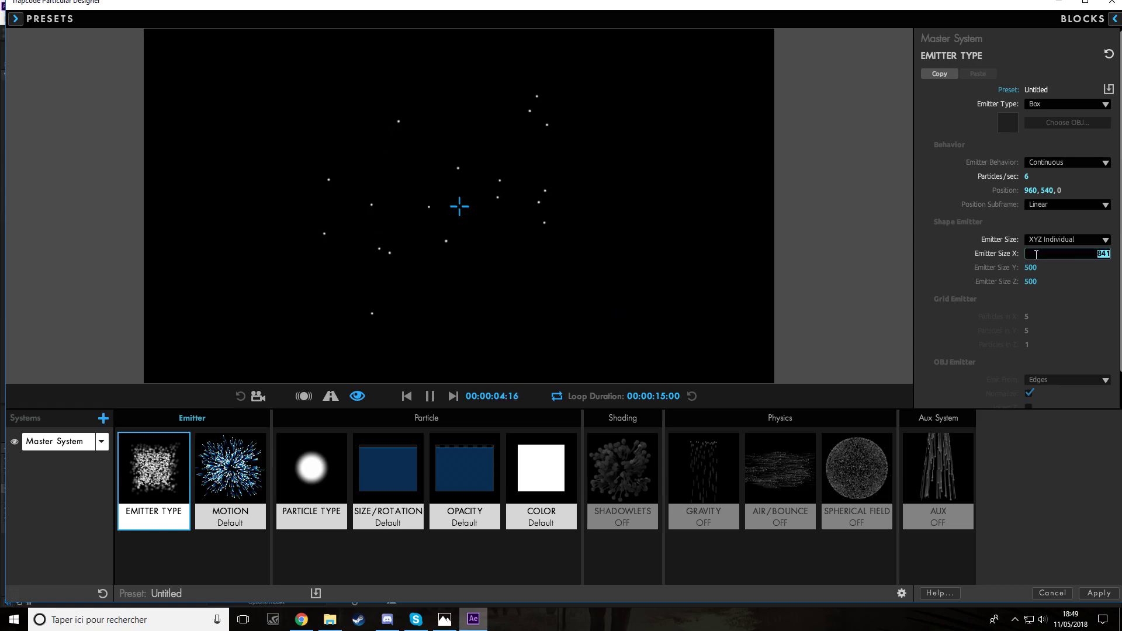
pyautogui.write('300')
pyautogui.press('Return')
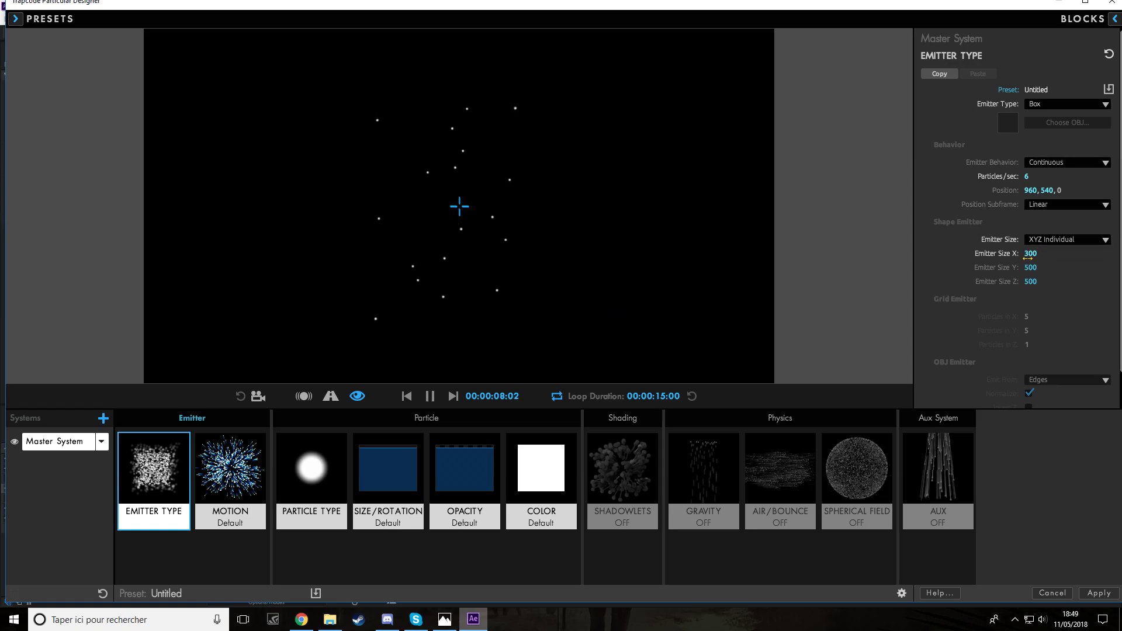
pyautogui.click(1034, 258)
pyautogui.write('3')
pyautogui.press('Return')
pyautogui.moveTo(1034, 258); pyautogui.dragTo(562, 316)
pyautogui.moveTo(829, 271); pyautogui.dragTo(692, 291)
pyautogui.moveTo(557, 316); pyautogui.dragTo(558, 316)
# Step: Set the emitter's Y size to 3000 and its Z size to 4950
pyautogui.moveTo(1035, 267); pyautogui.dragTo(605, 315)
pyautogui.moveTo(830, 339); pyautogui.dragTo(608, 315)
pyautogui.moveTo(562, 316); pyautogui.dragTo(562, 316)
pyautogui.moveTo(561, 316); pyautogui.dragTo(561, 316)
pyautogui.moveTo(1030, 281); pyautogui.dragTo(649, 313)
pyautogui.moveTo(853, 348); pyautogui.dragTo(560, 315)
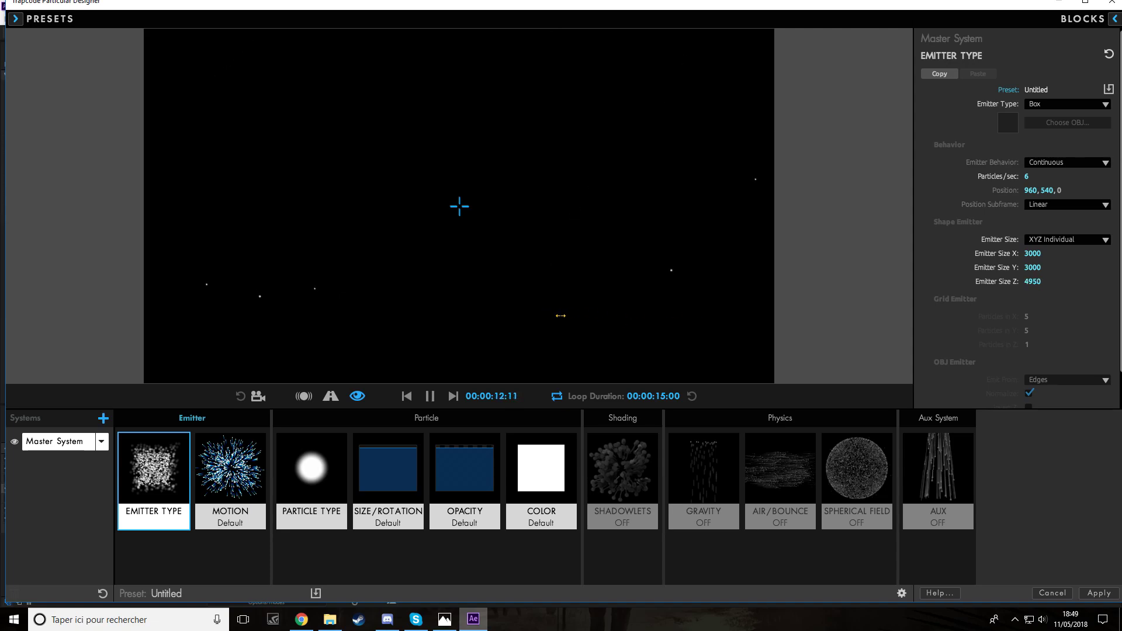
# Step: In the Particle Type block, set the particle life to 10 seconds and Life Random to 15%
pyautogui.scroll(-1, 1079, 293)
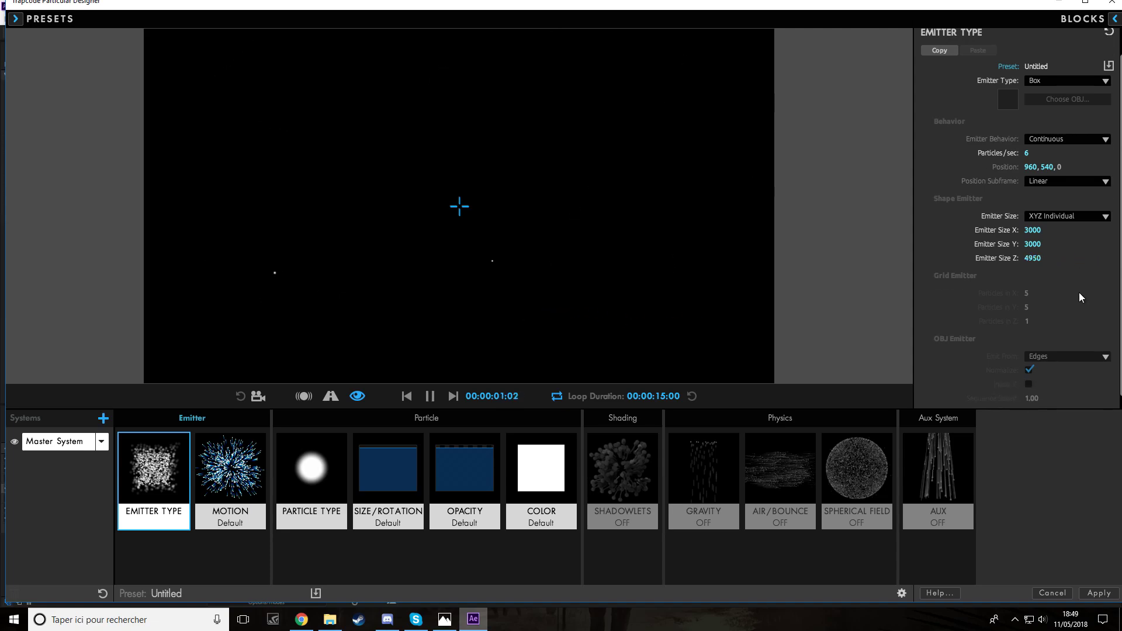
pyautogui.click(231, 476)
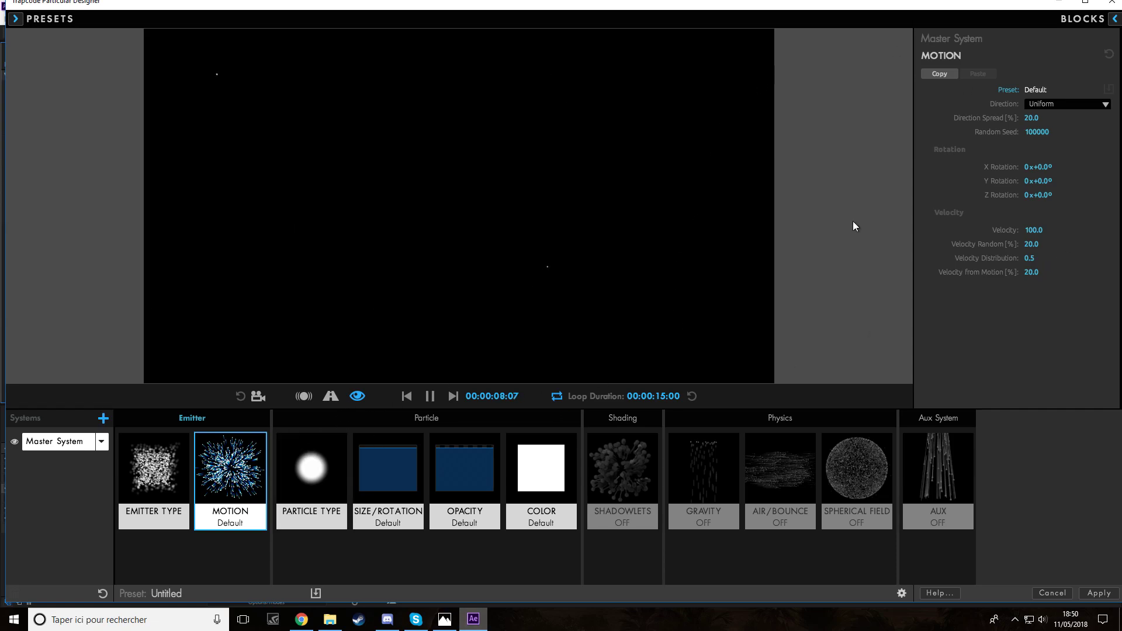
pyautogui.click(340, 462)
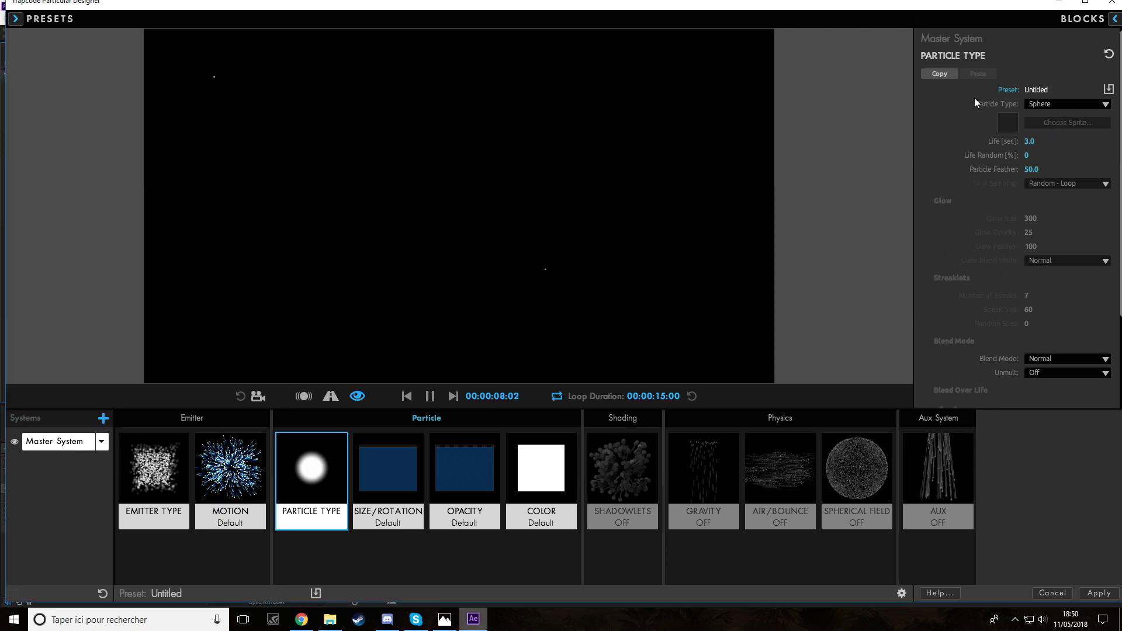
pyautogui.moveTo(1028, 140); pyautogui.dragTo(1034, 140)
pyautogui.click(1025, 140)
pyautogui.write('10')
pyautogui.press('Return')
pyautogui.moveTo(1025, 160); pyautogui.dragTo(558, 315)
pyautogui.click(1026, 158)
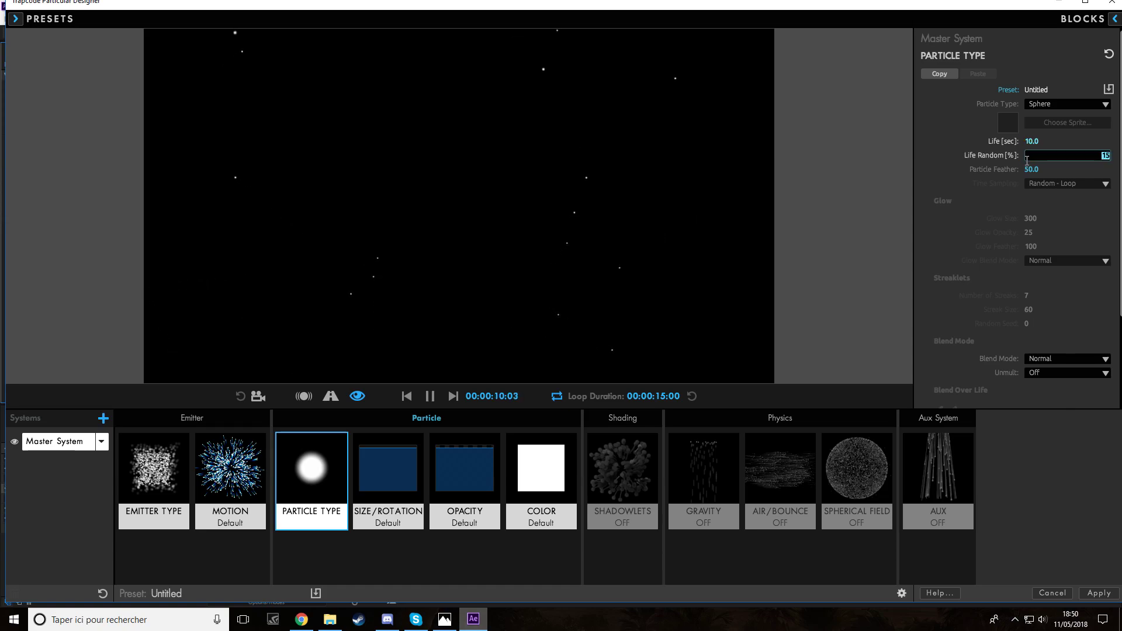
pyautogui.press('Return')
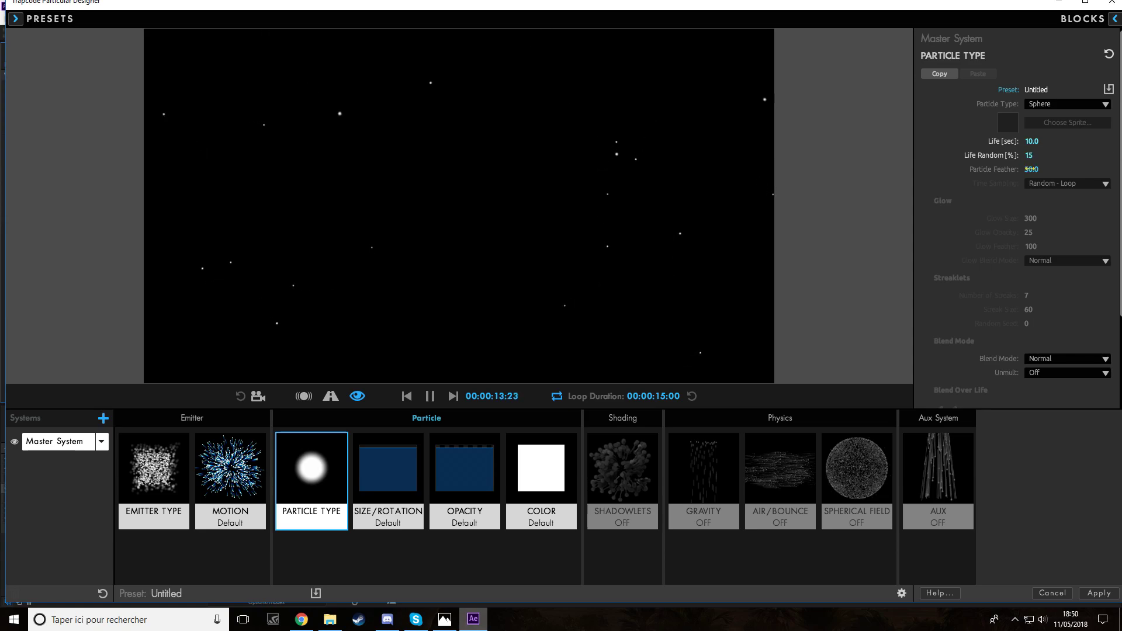
# Step: Set the feather of the sphere particles to 75
pyautogui.moveTo(1032, 169); pyautogui.dragTo(561, 315)
pyautogui.click(1031, 169)
pyautogui.write('75')
pyautogui.press('Return')
# Step: Set the particle size to 30 with a Size Random of 15%
pyautogui.click(409, 460)
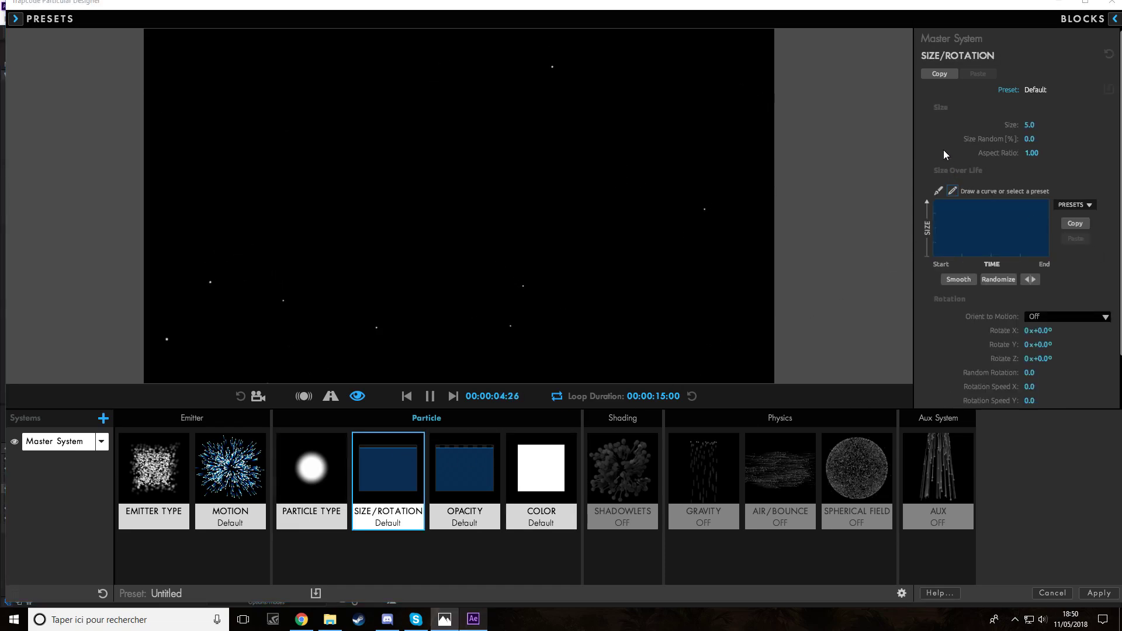
pyautogui.moveTo(1028, 127); pyautogui.dragTo(1035, 127)
pyautogui.moveTo(563, 316); pyautogui.dragTo(561, 316)
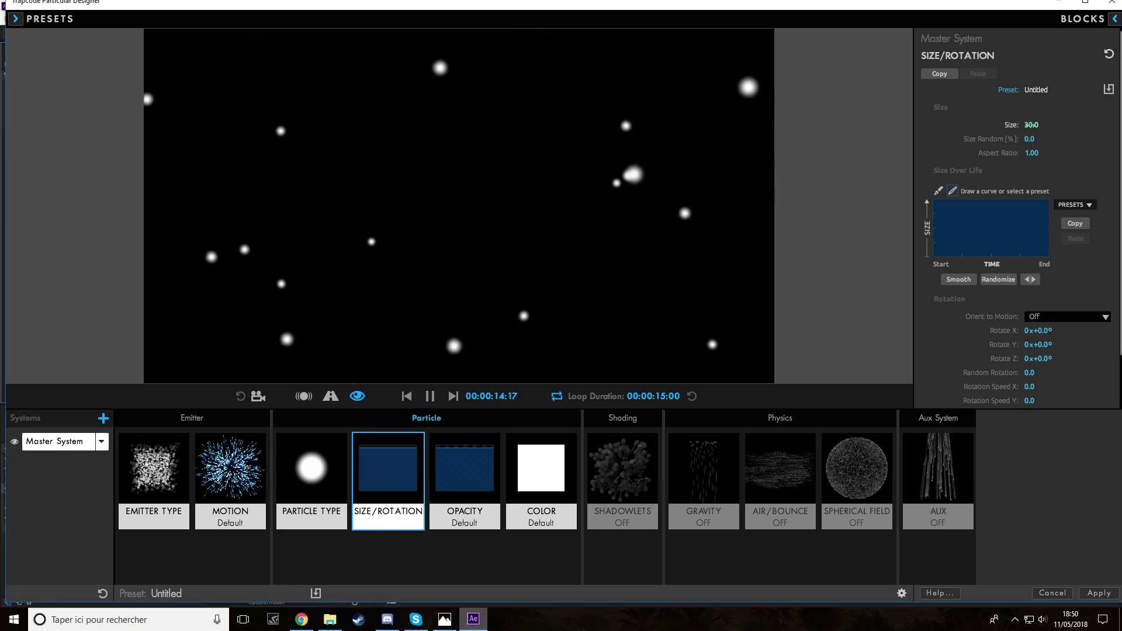
pyautogui.moveTo(1029, 139); pyautogui.dragTo(561, 316)
pyautogui.click(1032, 139)
pyautogui.write('15')
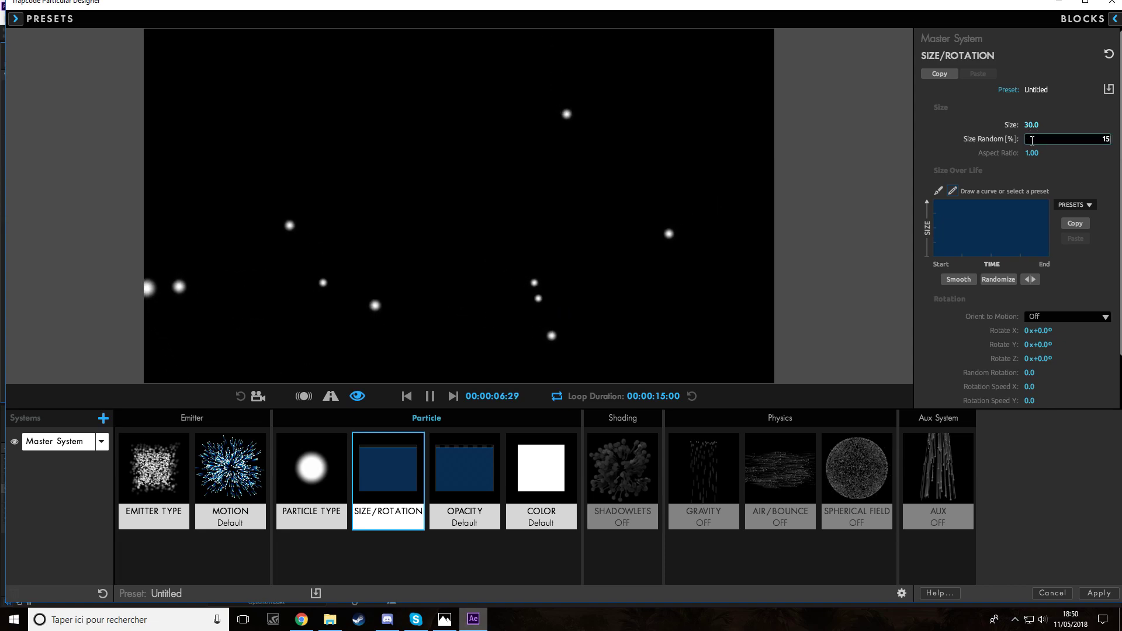
pyautogui.press('Return')
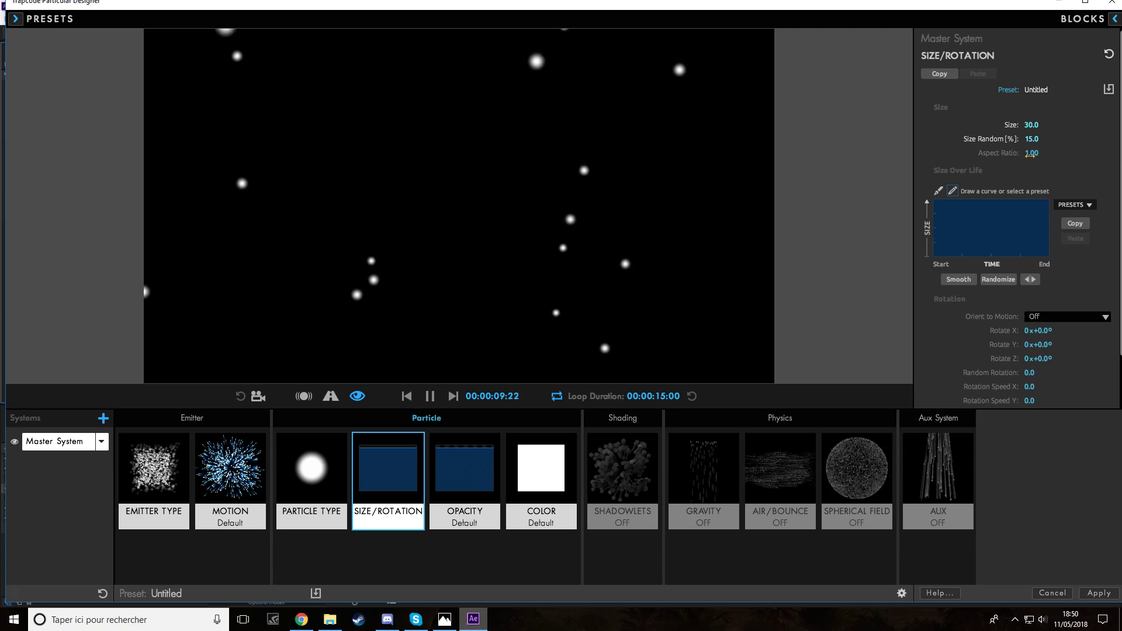
# Step: Try particle opacities of 75 and 90, then settle on 85
pyautogui.scroll(-2, 1029, 261)
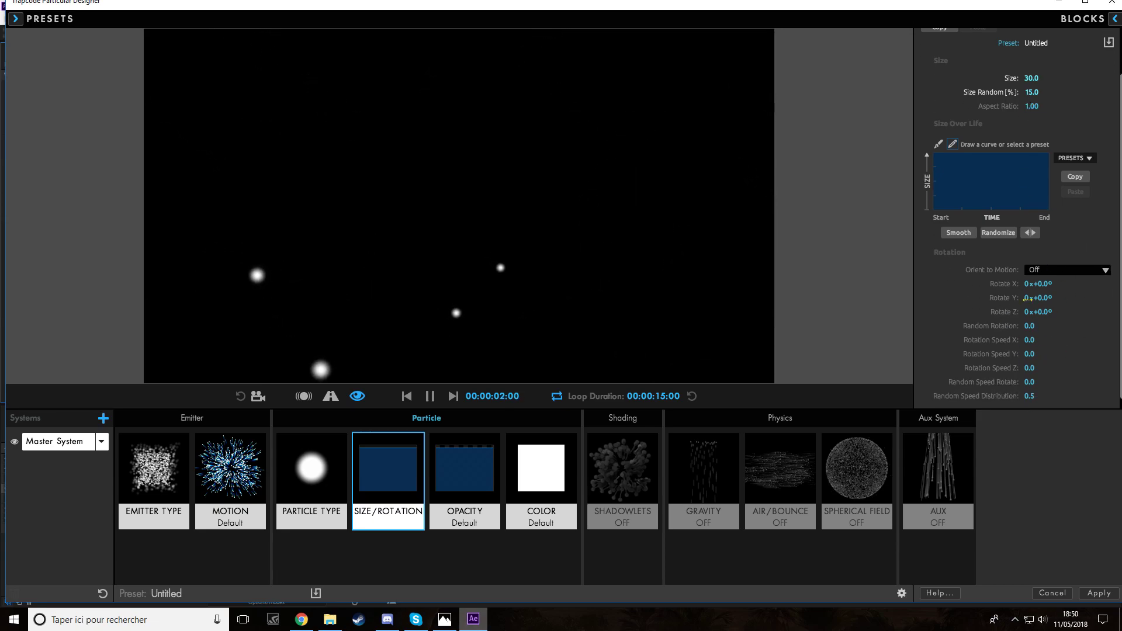
pyautogui.click(473, 488)
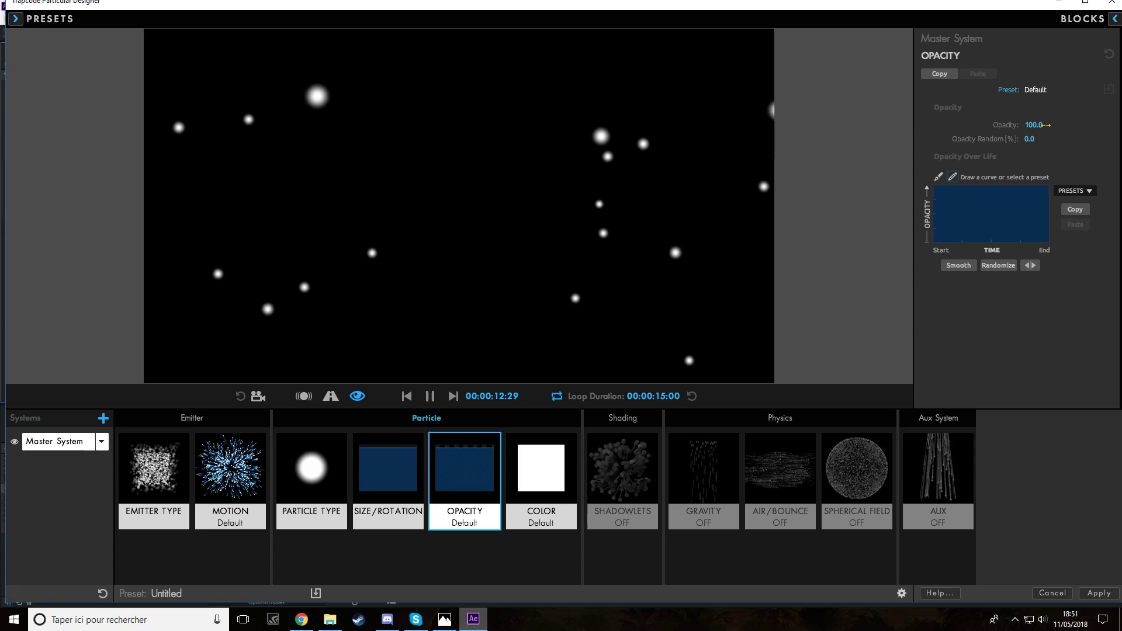
pyautogui.click(1044, 125)
pyautogui.write('75')
pyautogui.press('Return')
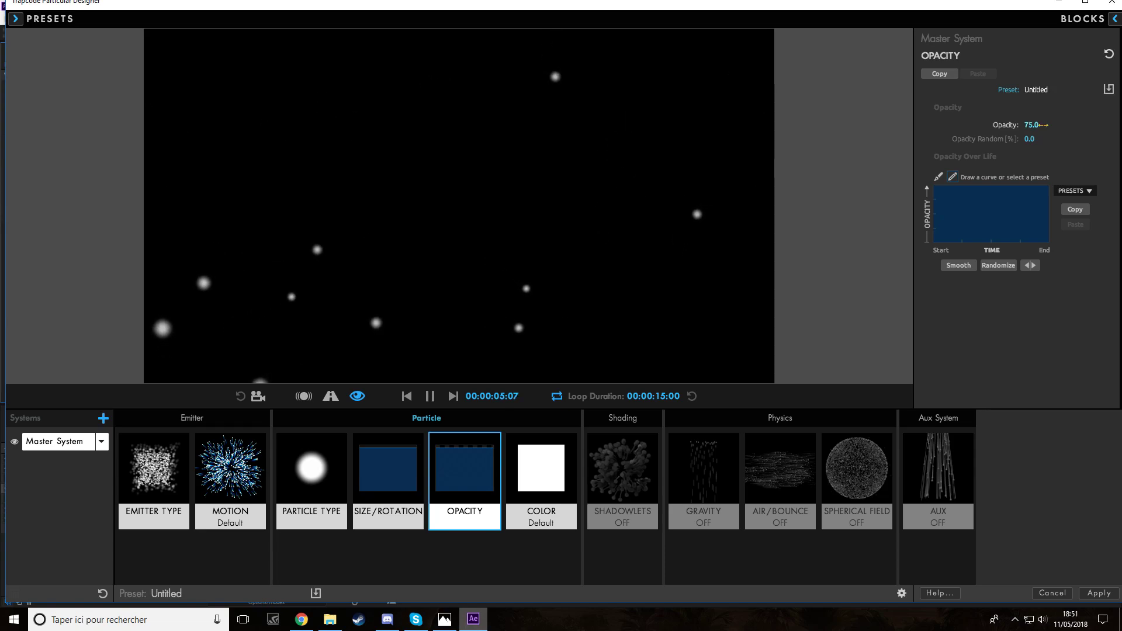
pyautogui.click(1043, 125)
pyautogui.write('90')
pyautogui.press('Return')
pyautogui.click(1044, 125)
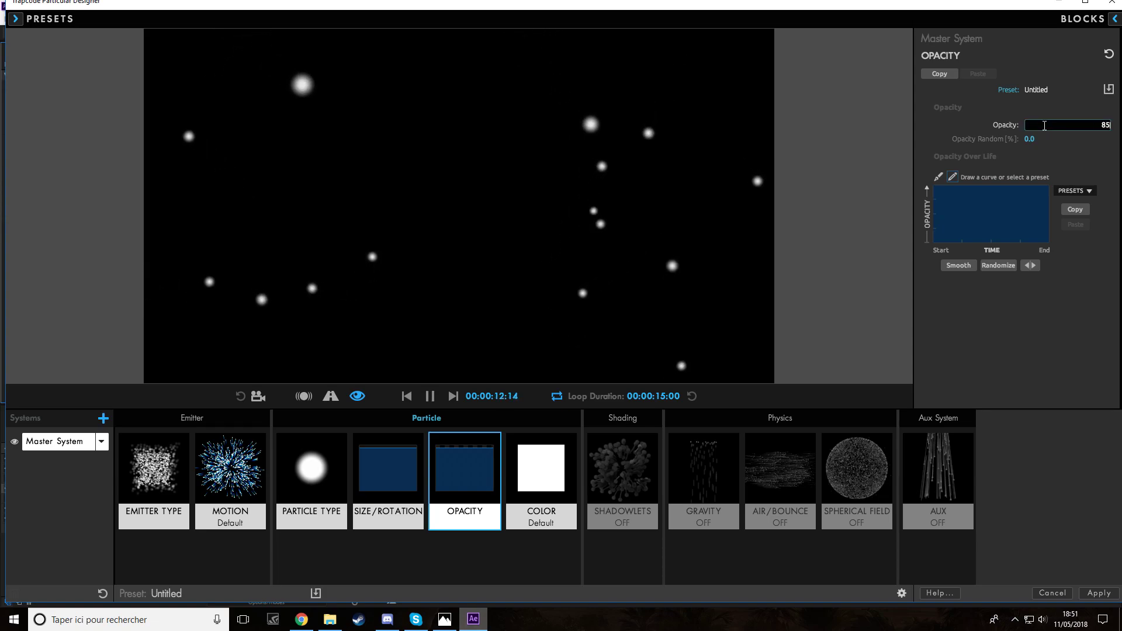
pyautogui.write('85')
pyautogui.press('Return')
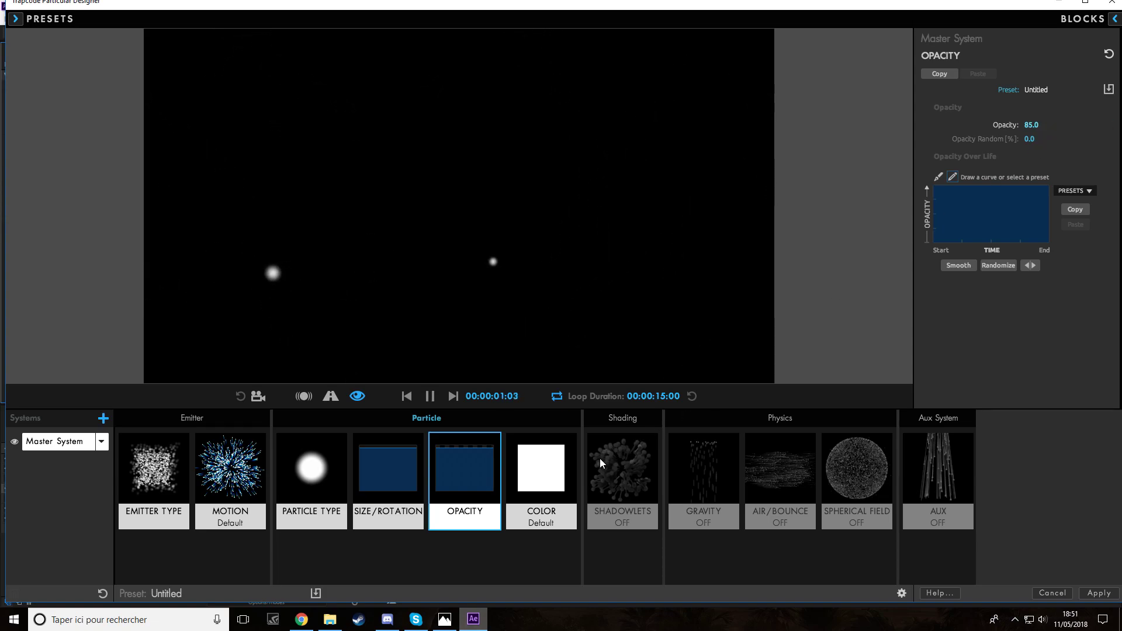
# Step: Apply the Horizontal Wind preset to the Air/Bounce physics block
pyautogui.click(547, 467)
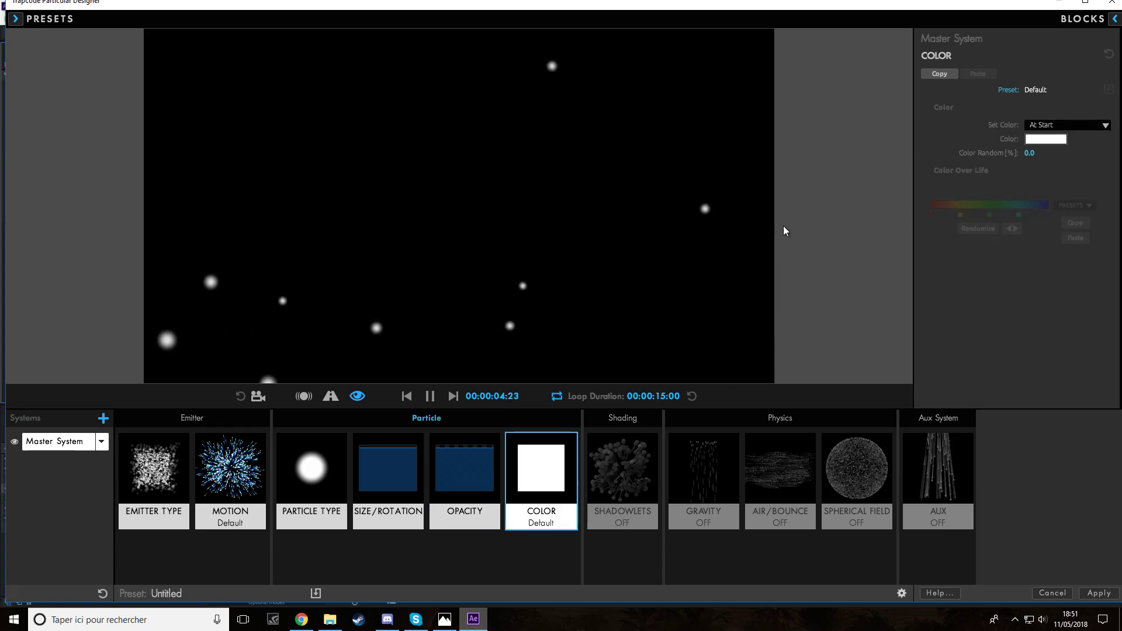
pyautogui.click(775, 476)
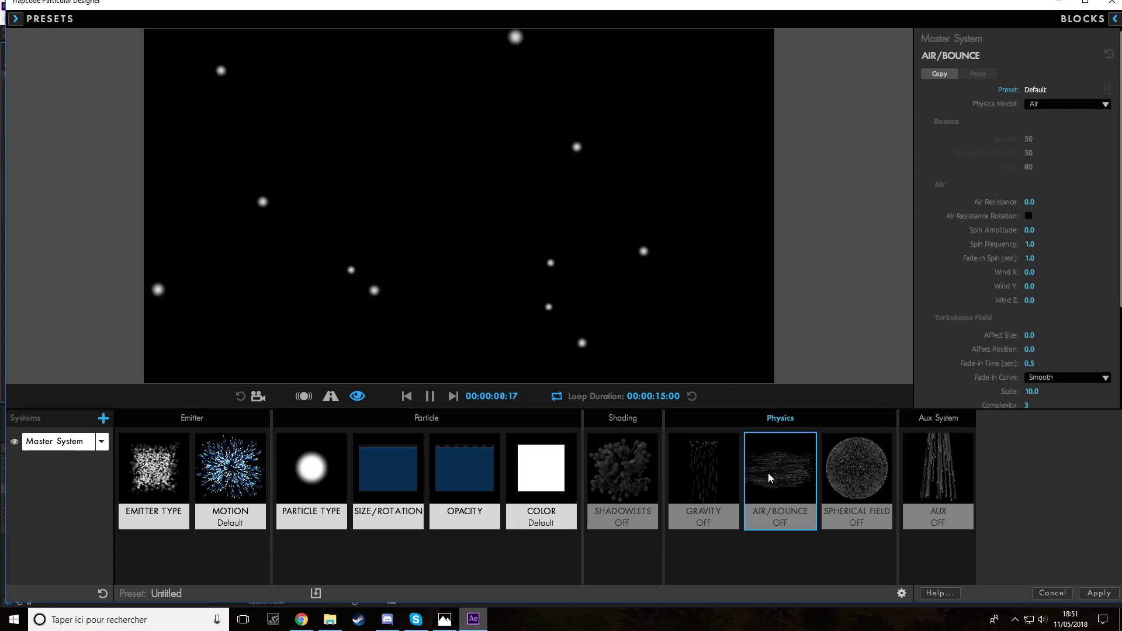
pyautogui.click(775, 477)
pyautogui.doubleClick(854, 236)
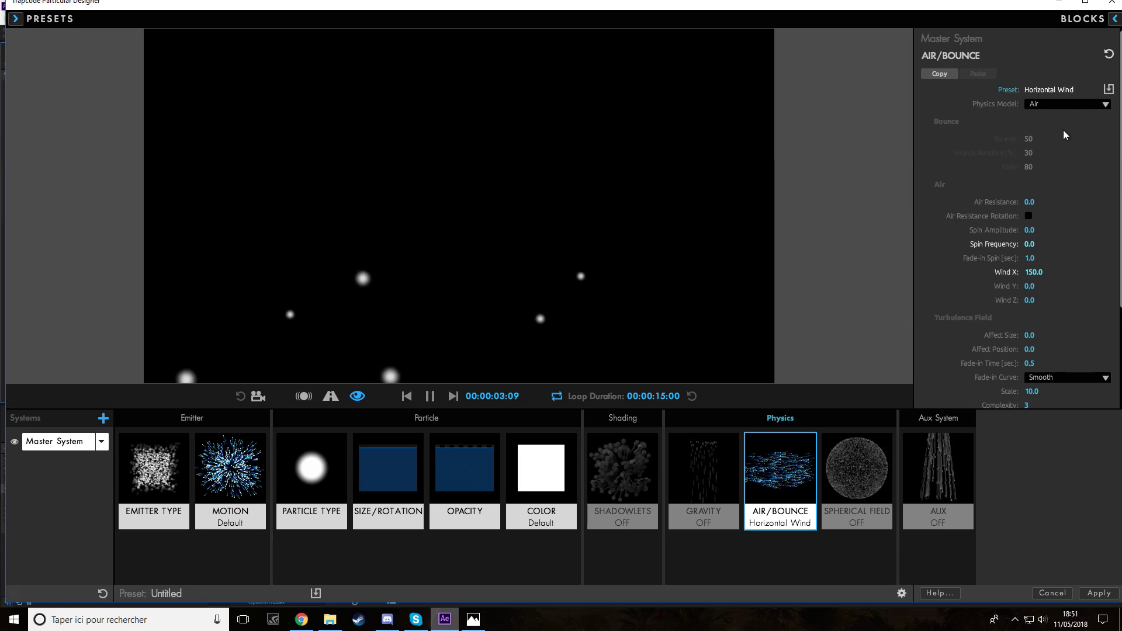
# Step: Try a Spin Frequency of 35 and a Fade-in Spin of 2 seconds in Air/Bounce
pyautogui.moveTo(1031, 245); pyautogui.dragTo(1047, 245)
pyautogui.moveTo(561, 315); pyautogui.dragTo(1032, 244)
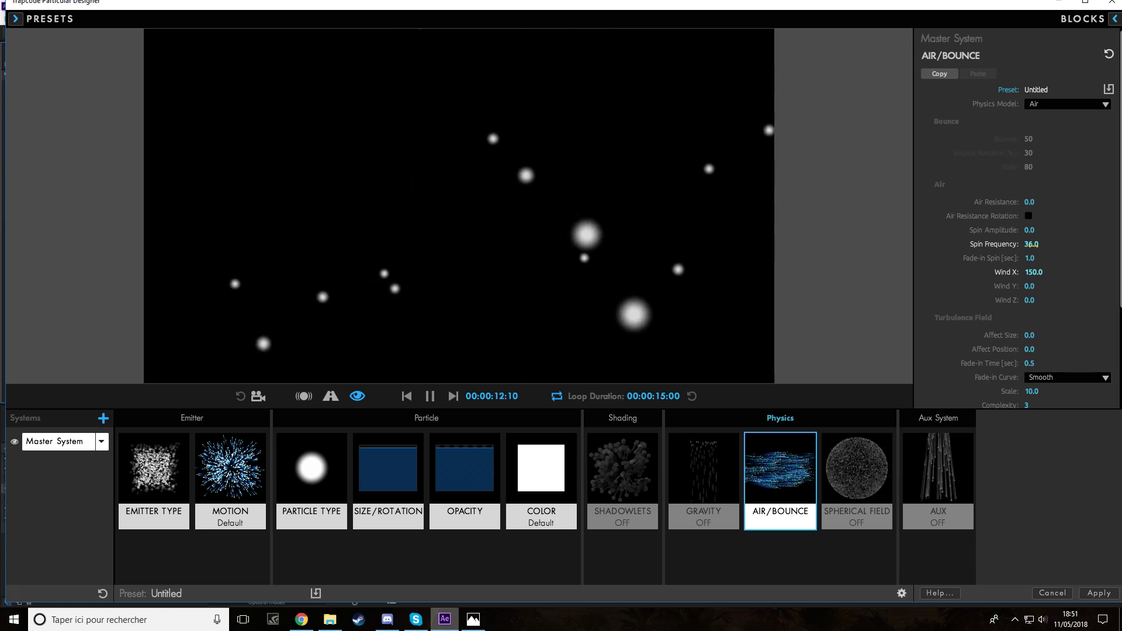
pyautogui.click(1034, 246)
pyautogui.write('35')
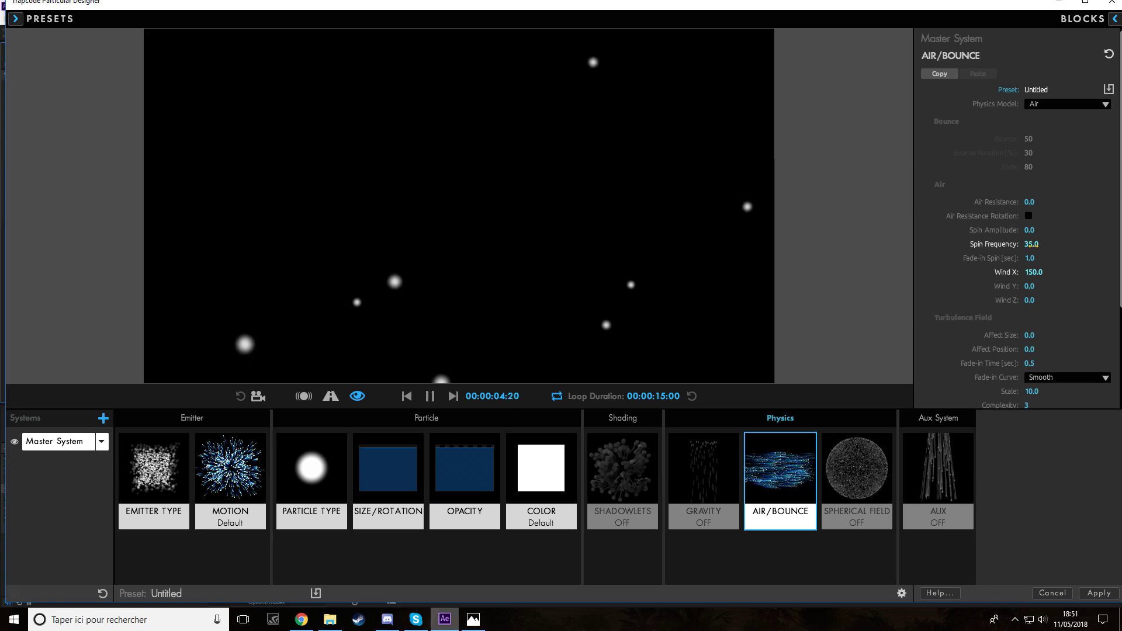
pyautogui.moveTo(1030, 258); pyautogui.dragTo(561, 316)
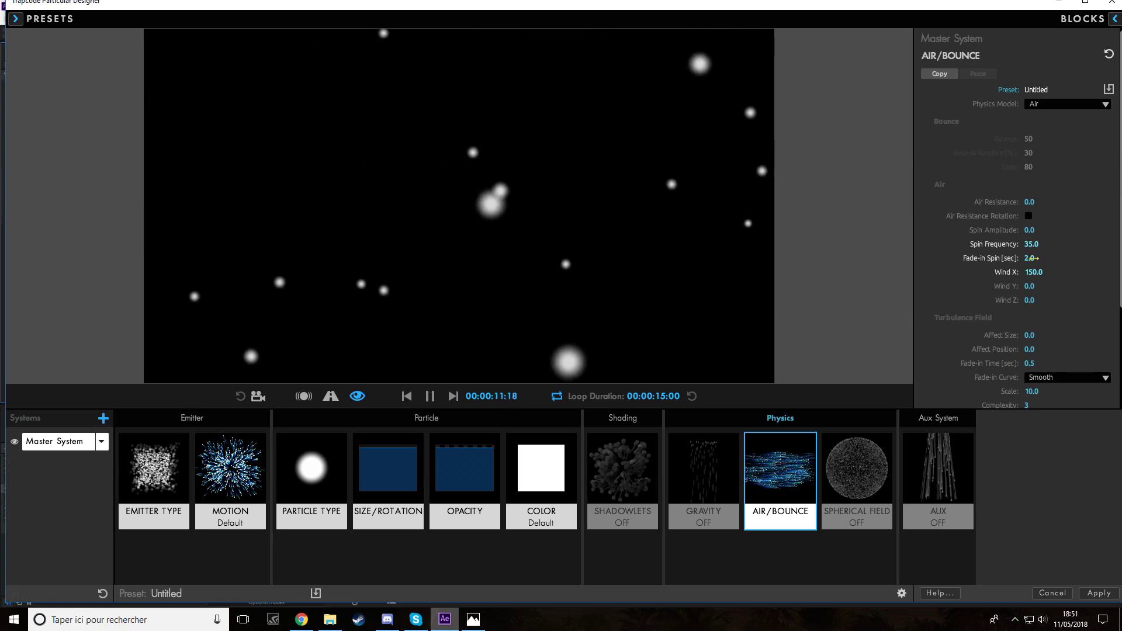
# Step: Set the Air/Bounce Spin Amplitude to 35 and Spin Frequency to 2
pyautogui.click(1030, 230)
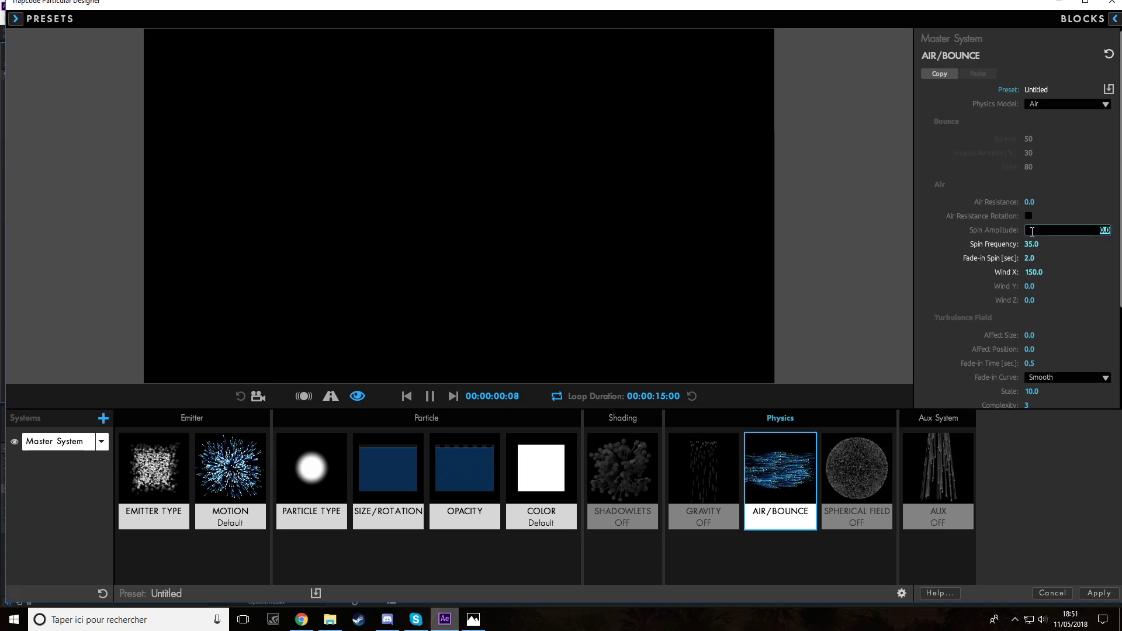
pyautogui.press('Return')
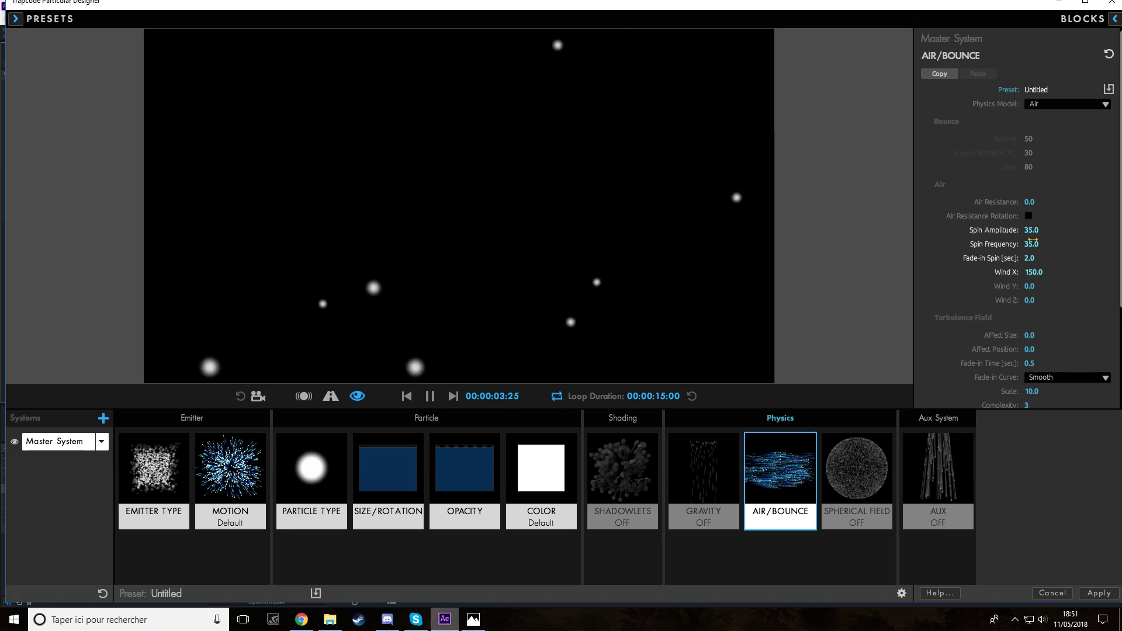
pyautogui.click(1033, 243)
pyautogui.write('2')
pyautogui.click(1034, 271)
# Step: Set the Air/Bounce Fade-in Spin to 1 second and Wind X to 15
pyautogui.click(1032, 258)
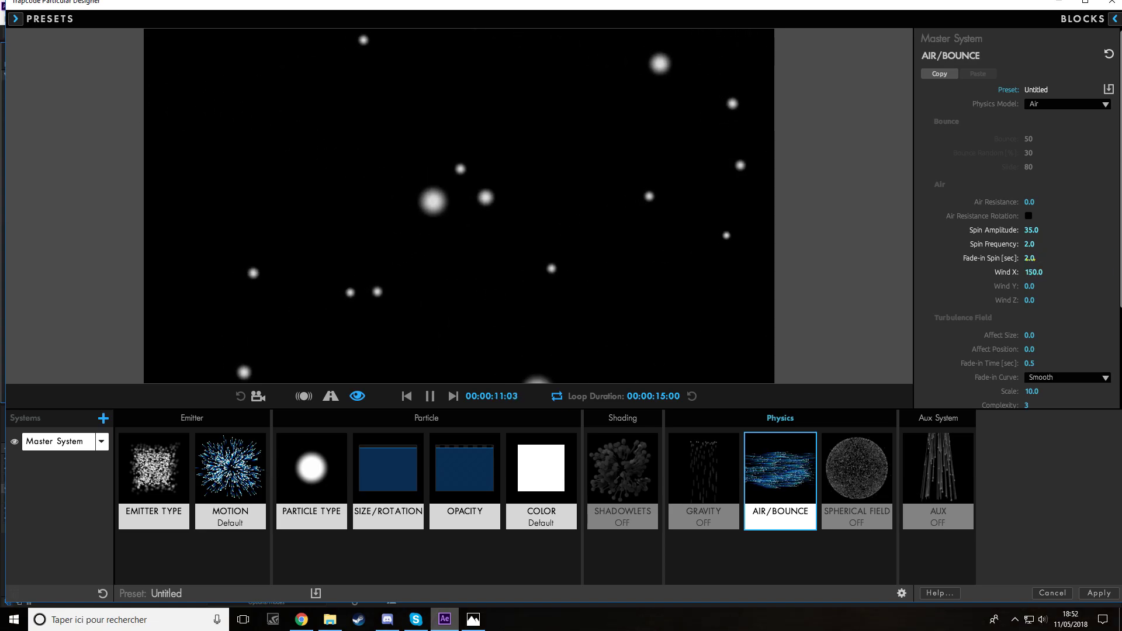
pyautogui.write('1')
pyautogui.press('Return')
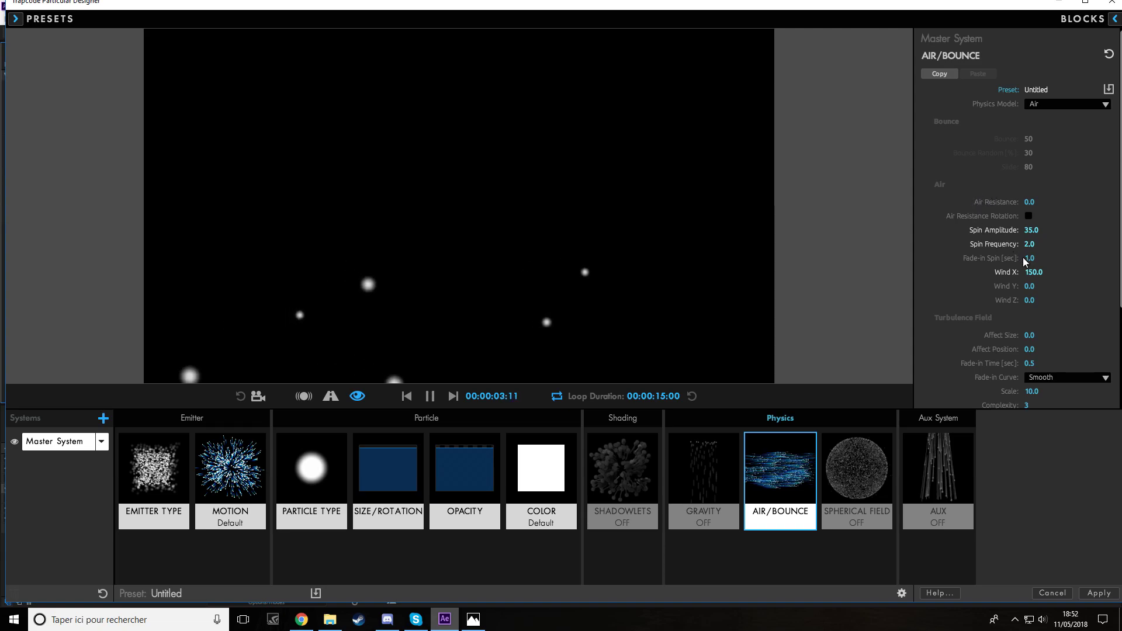
pyautogui.click(1036, 272)
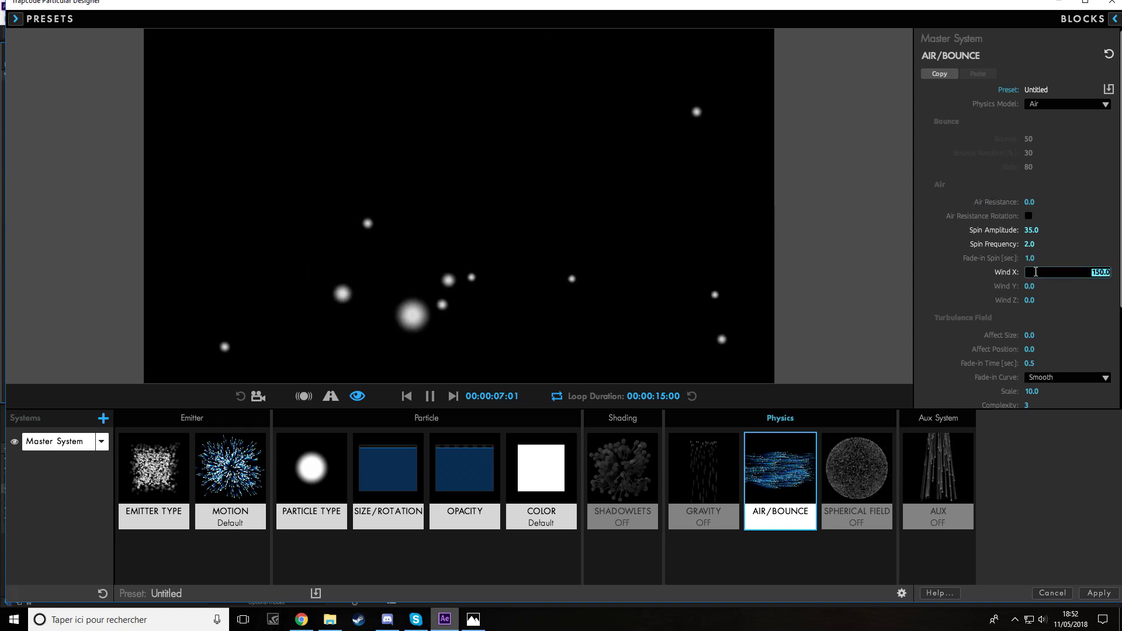
pyautogui.write('15')
pyautogui.press('Return')
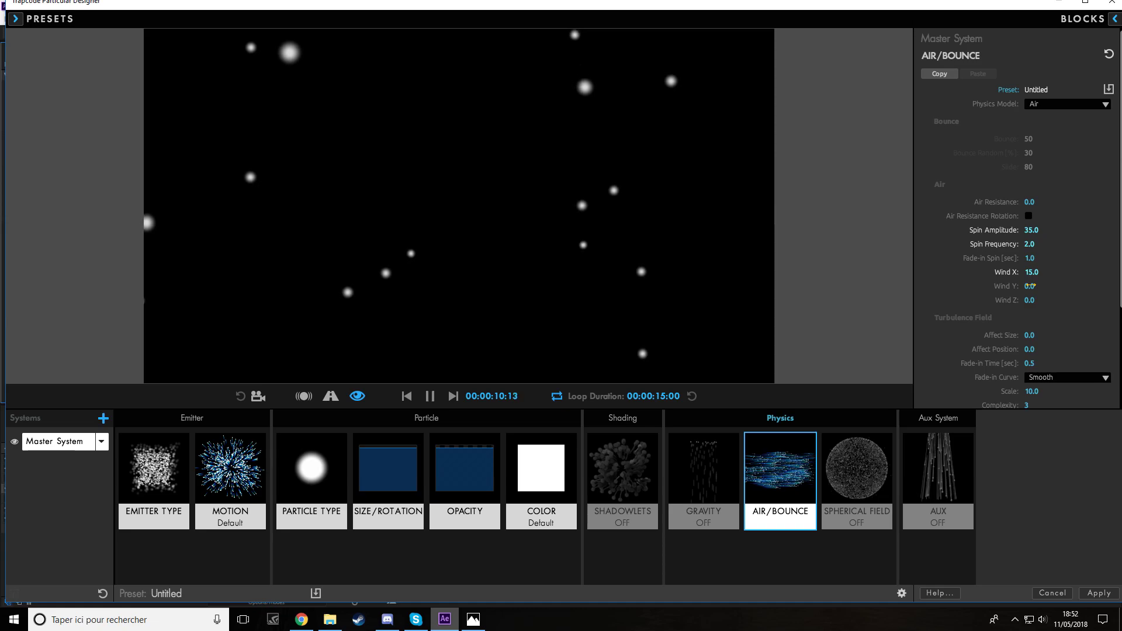
# Step: Try Wind Y values of 150 and -150 in the Air/Bounce block
pyautogui.click(1030, 286)
pyautogui.write('15')
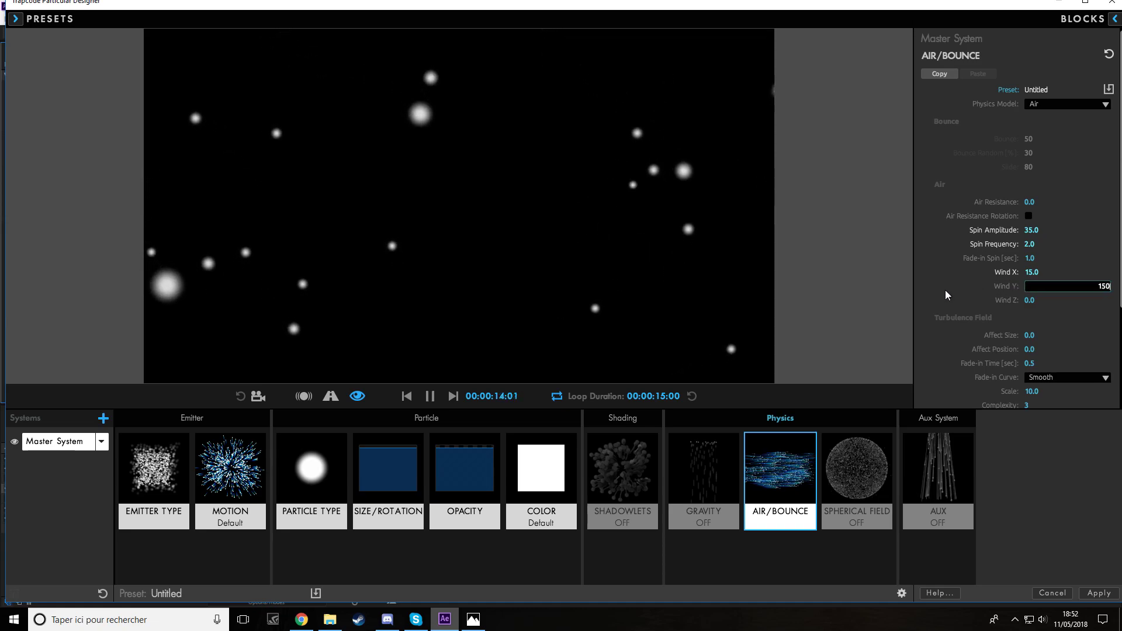
pyautogui.write('0')
pyautogui.press('Return')
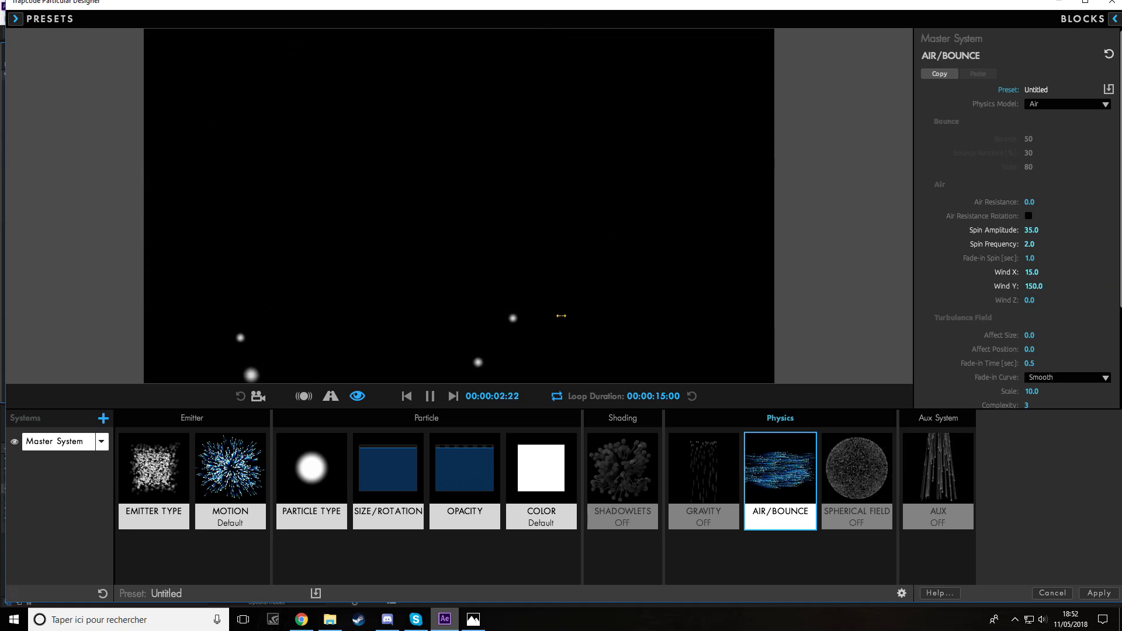
pyautogui.write('-150')
pyautogui.press('Return')
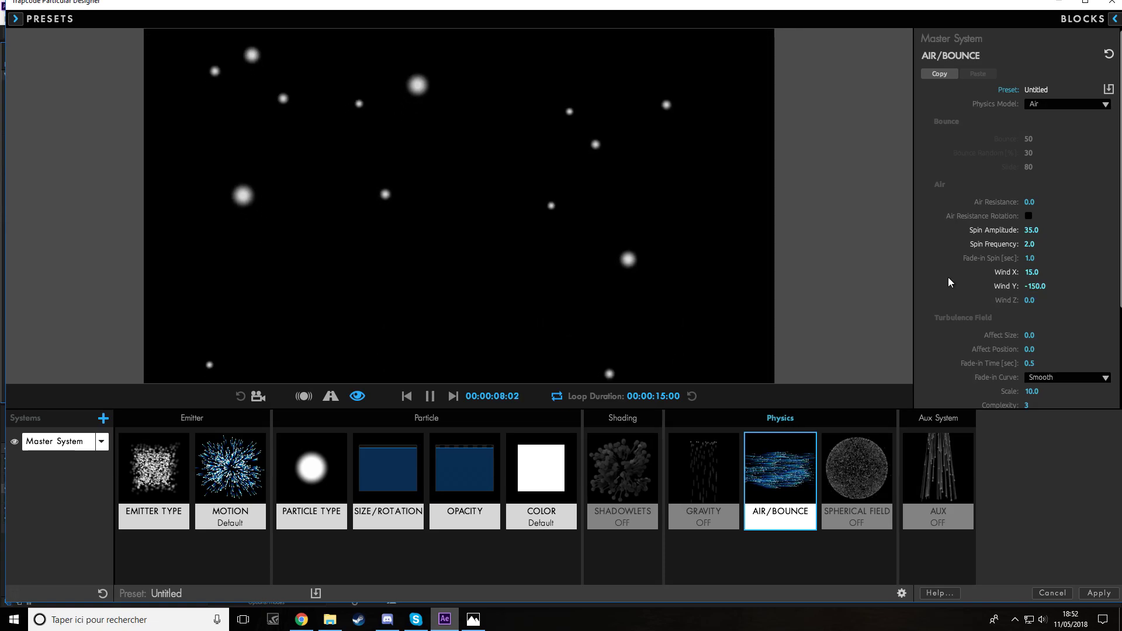
# Step: Set the Air/Bounce Wind Y to -200
pyautogui.click(1031, 287)
pyautogui.write('-200')
pyautogui.press('Return')
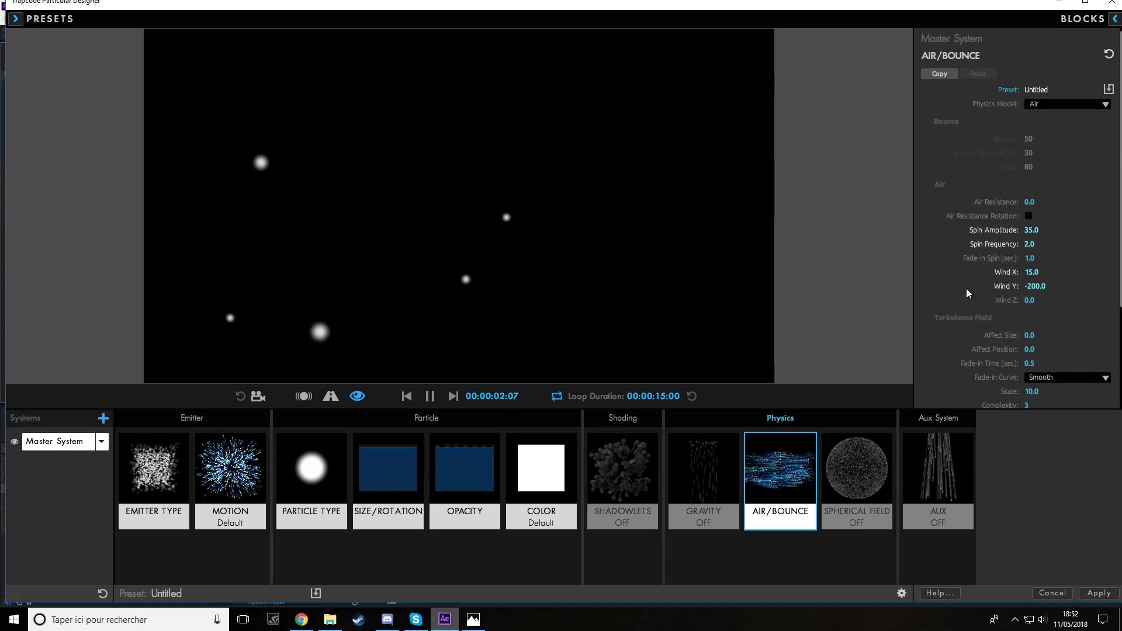
# Step: Set both the Turbulence Field Affect Size and Affect Position to 32 in Air/Bounce
pyautogui.scroll(-2, 970, 297)
pyautogui.moveTo(1029, 311); pyautogui.dragTo(562, 315)
pyautogui.click(1031, 313)
pyautogui.write('32')
pyautogui.click(1065, 278)
pyautogui.click(982, 286)
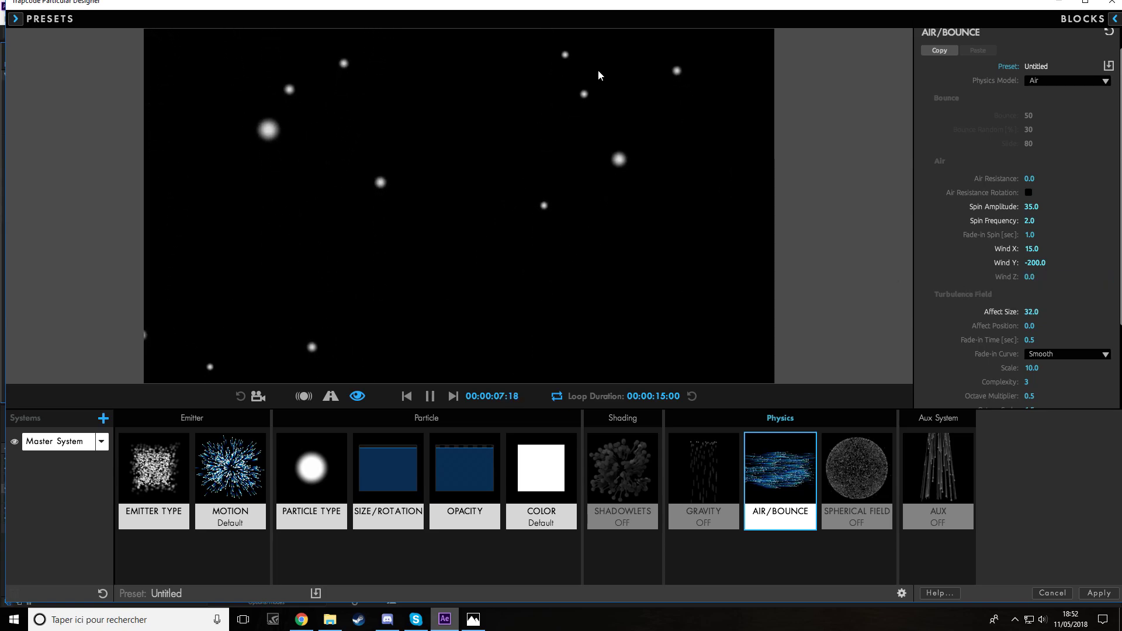
pyautogui.scroll(-1, 1045, 310)
pyautogui.click(1046, 314)
pyautogui.write('32')
pyautogui.click(941, 301)
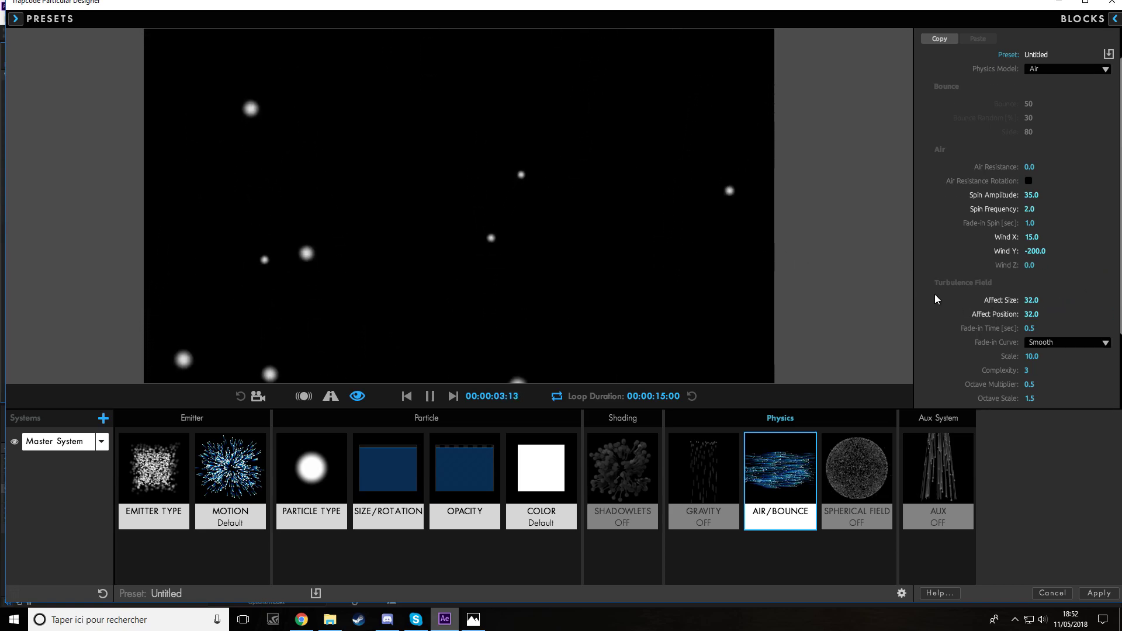
# Step: Apply the Designer's particle settings to the Particule layer and return to the composition
pyautogui.scroll(-3, 935, 294)
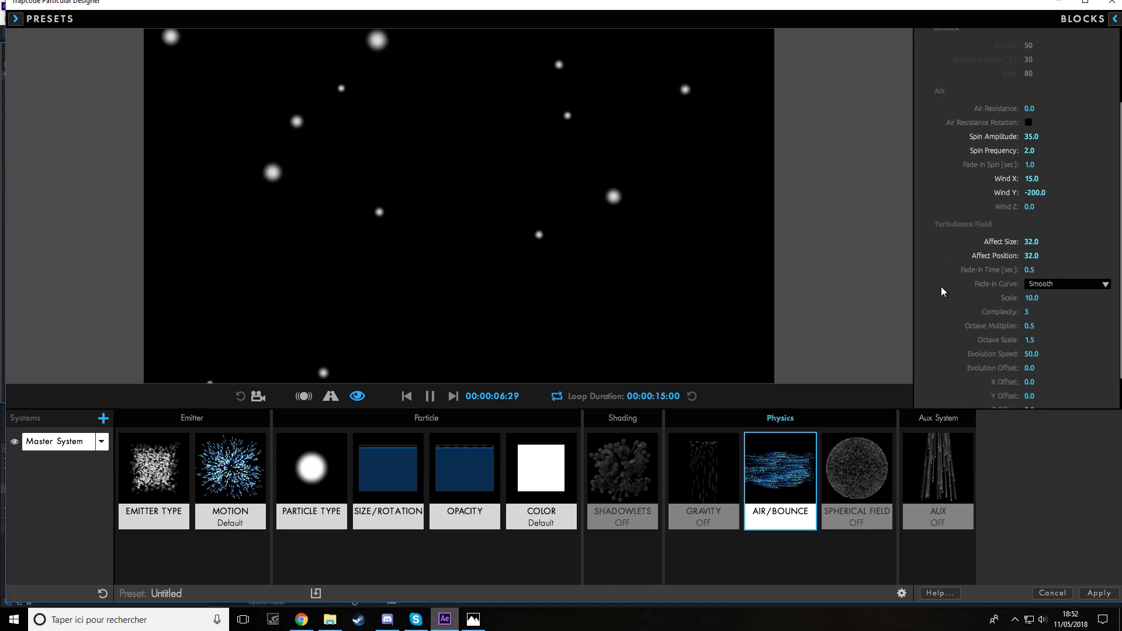
pyautogui.scroll(-2, 941, 287)
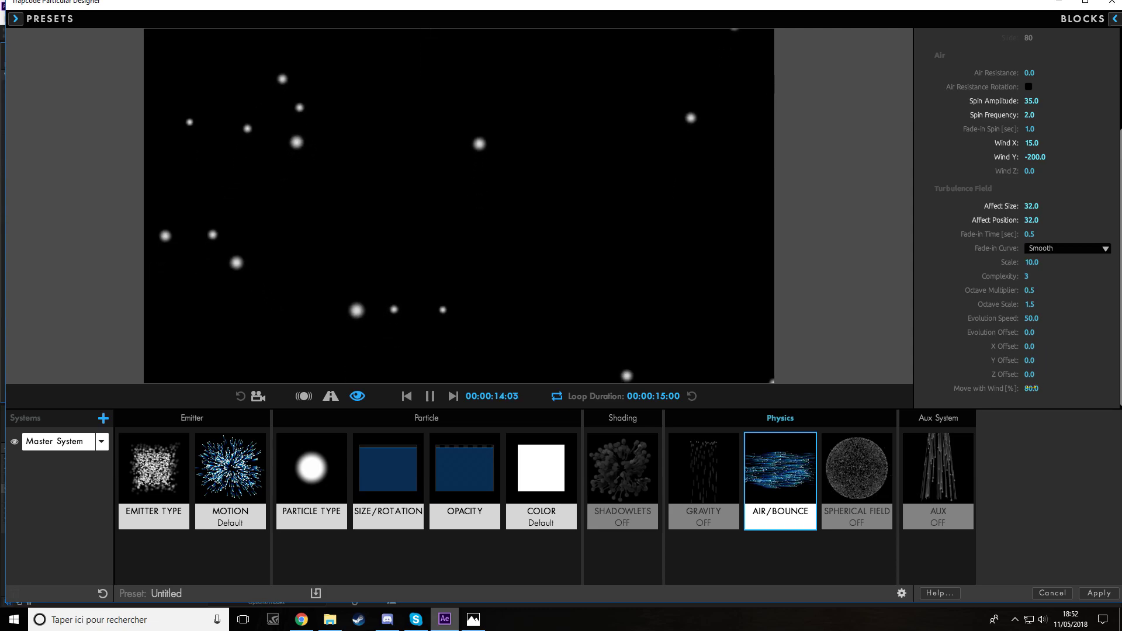
pyautogui.click(1099, 594)
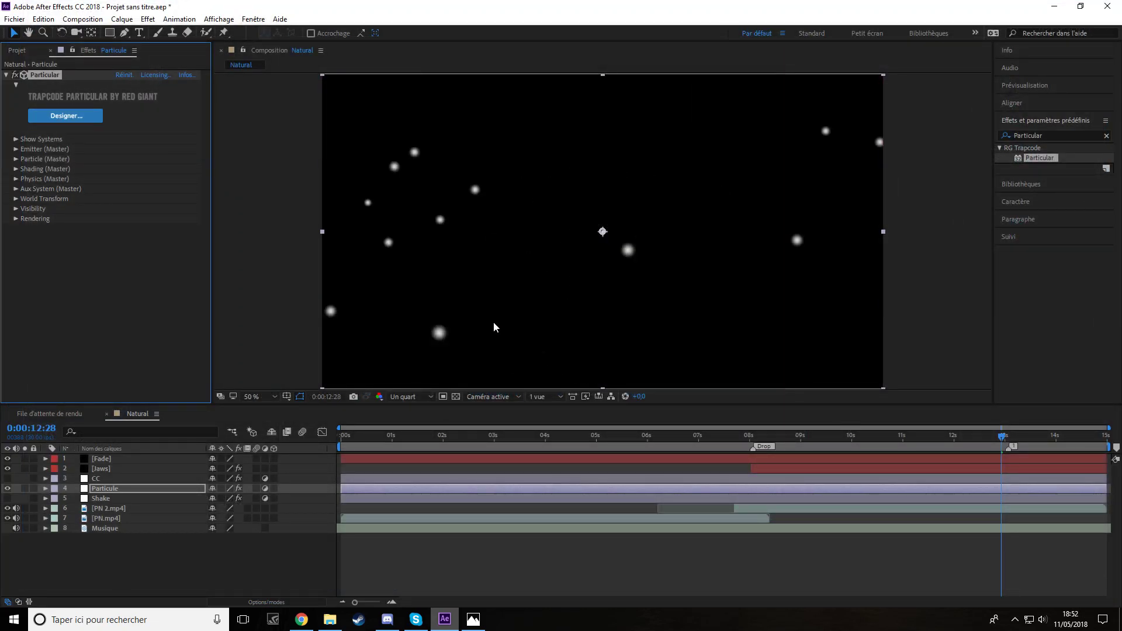
# Step: Examine the Visibility, Show Systems, Emitter, Particle and Shading parameter groups of the Particular effect
pyautogui.click(17, 209)
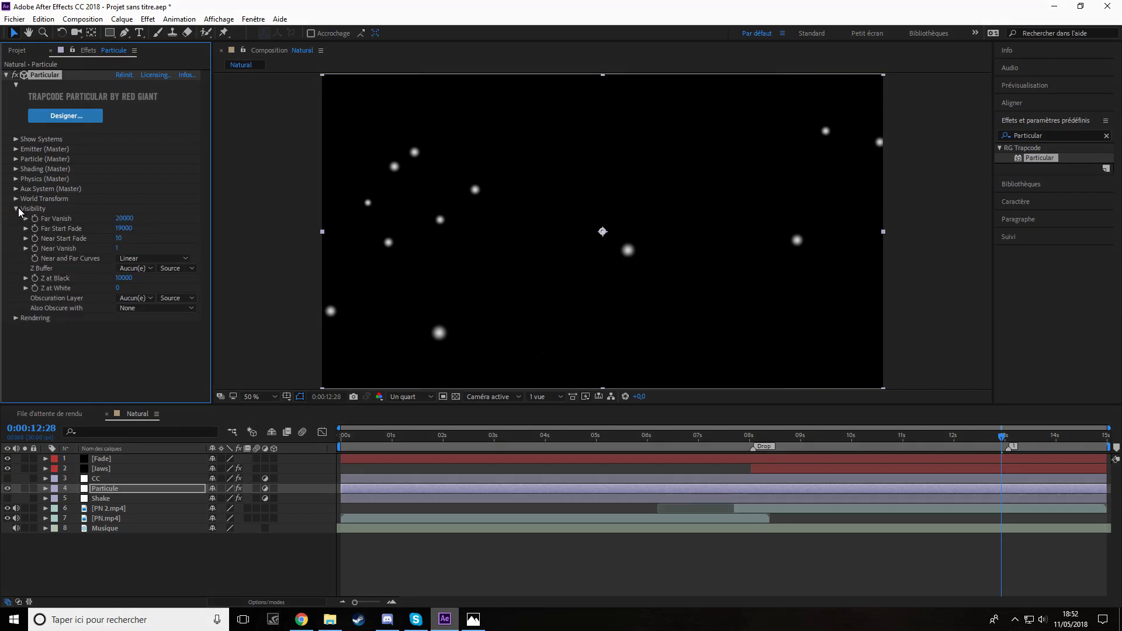
pyautogui.click(16, 209)
pyautogui.click(16, 140)
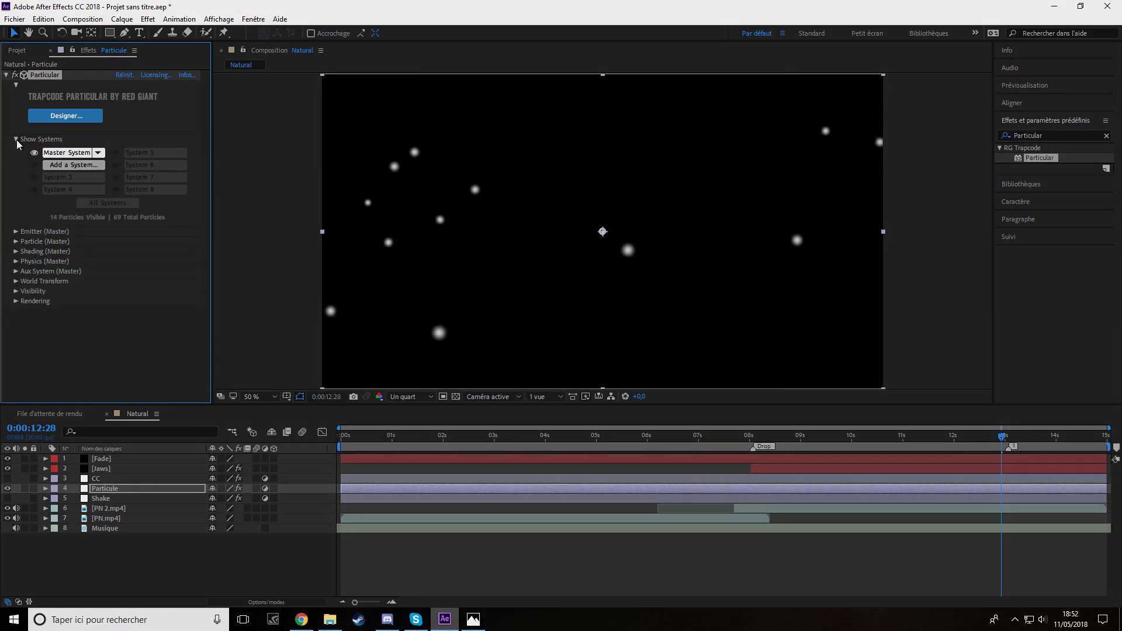
pyautogui.click(17, 139)
pyautogui.click(16, 149)
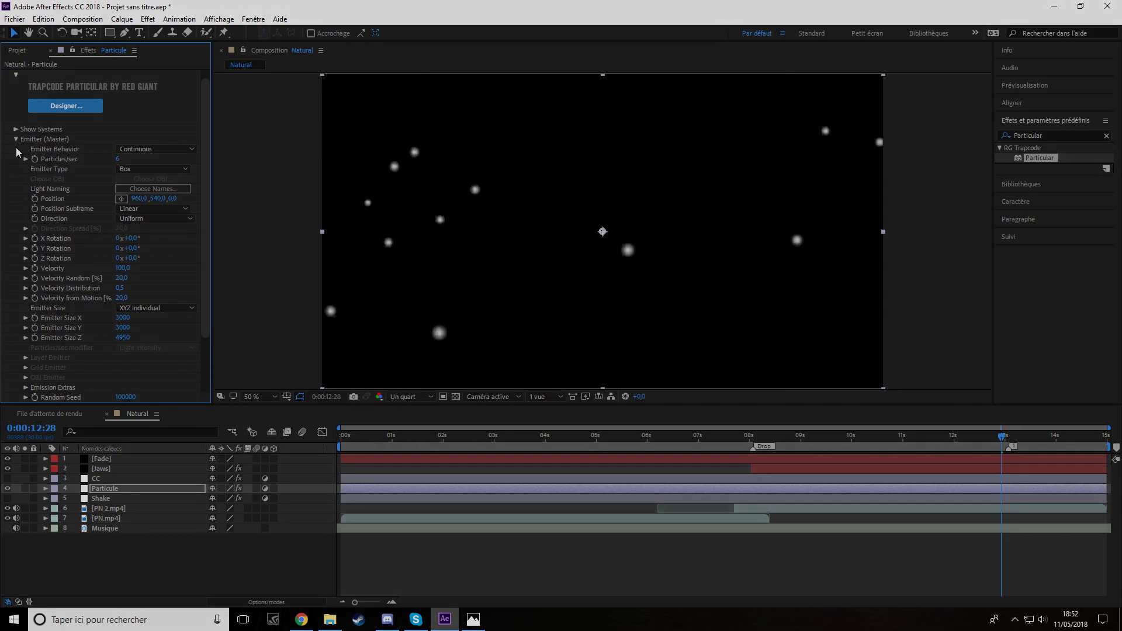
pyautogui.click(17, 141)
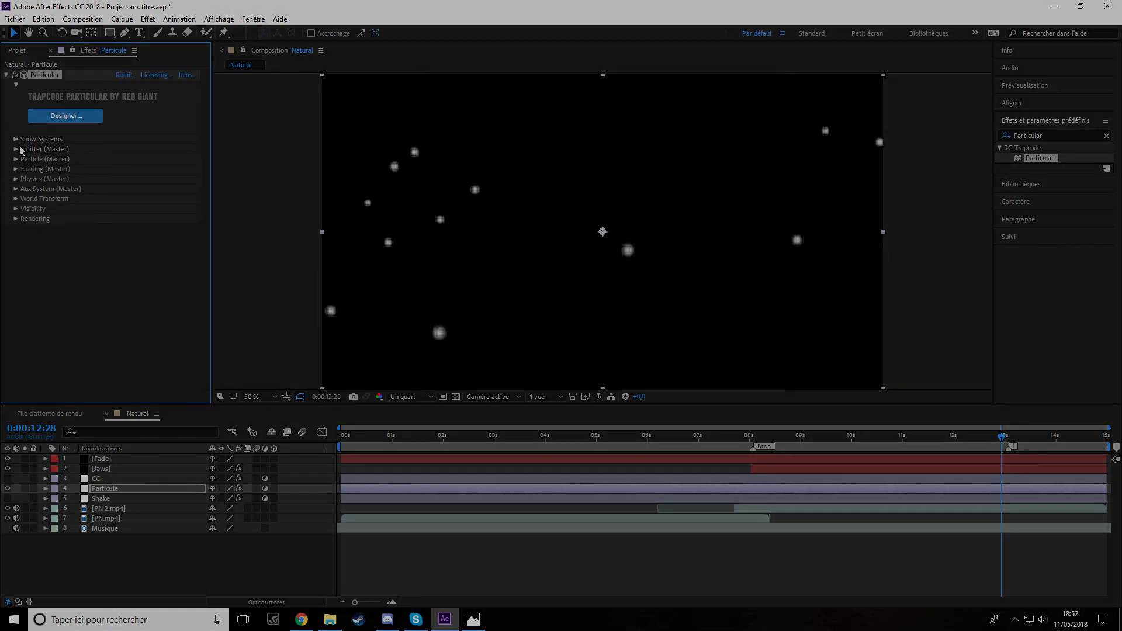
pyautogui.click(16, 160)
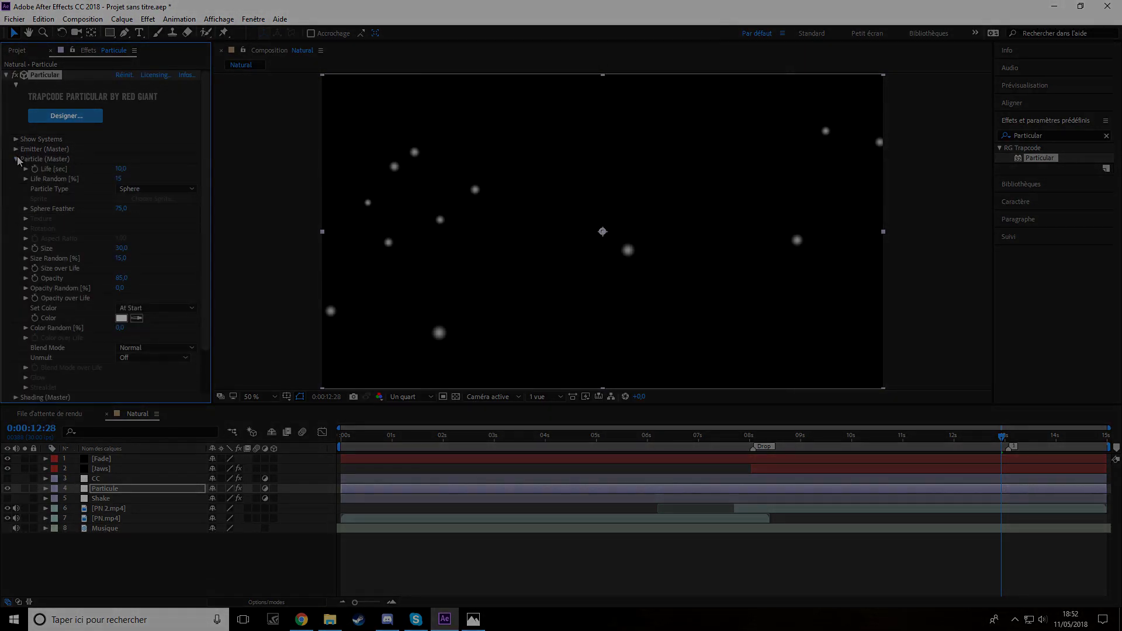
pyautogui.click(16, 160)
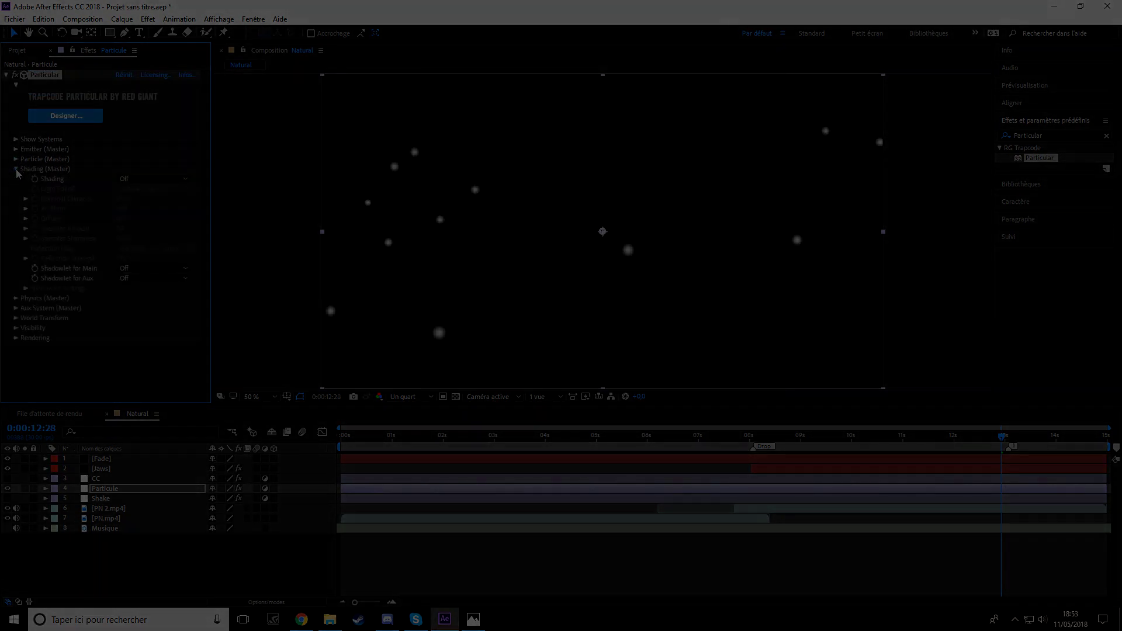
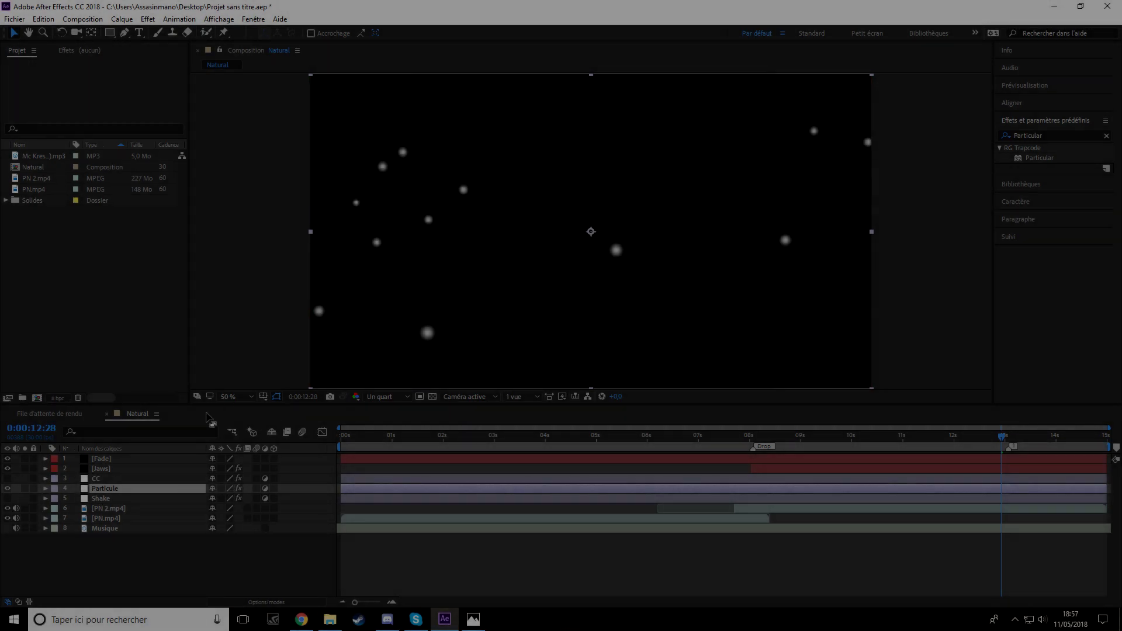
# Step: Move the Particule layer below Shake and turn off its adjustment layer option so the footage shows behind the particles
pyautogui.moveTo(120, 490); pyautogui.dragTo(117, 502)
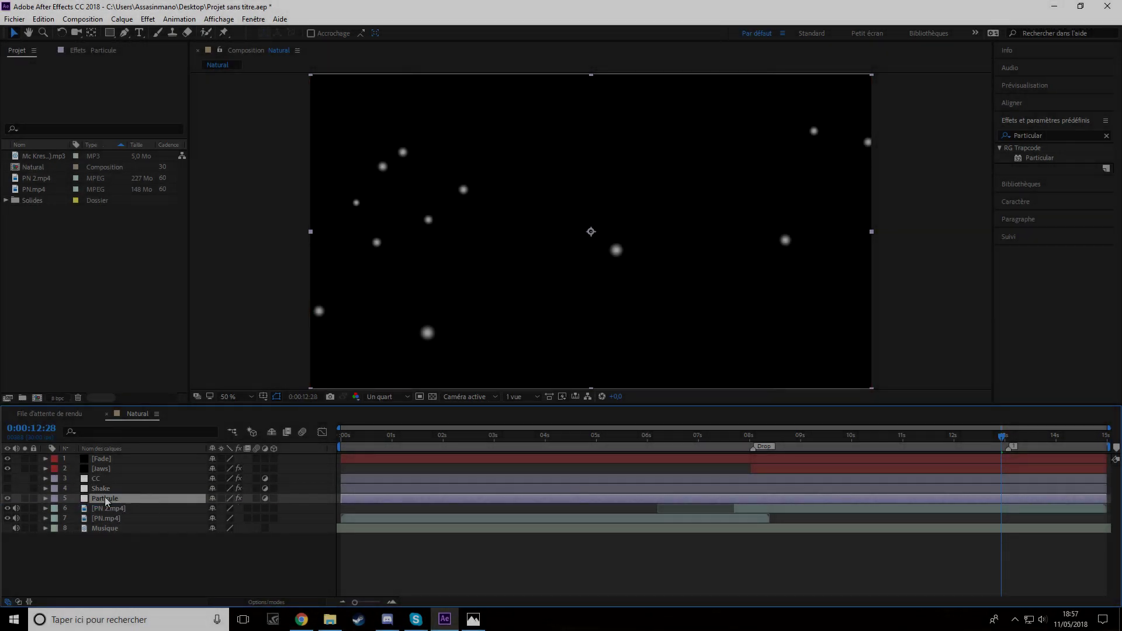
pyautogui.click(266, 499)
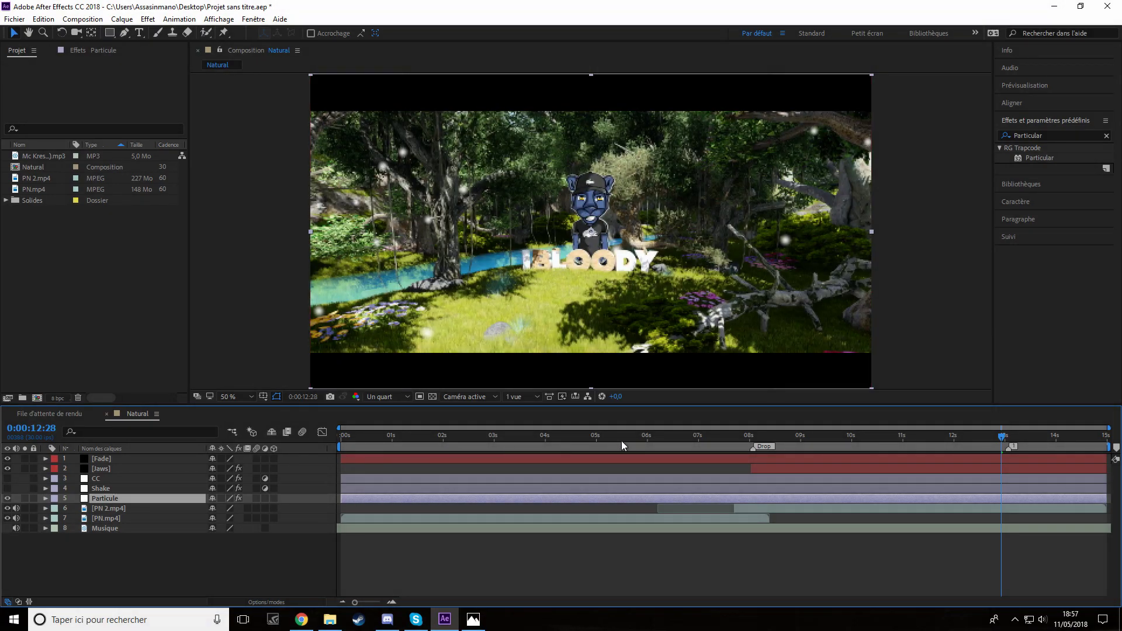
# Step: Trim the start of the Particule layer to just before the Drop marker
pyautogui.moveTo(918, 444); pyautogui.dragTo(740, 467)
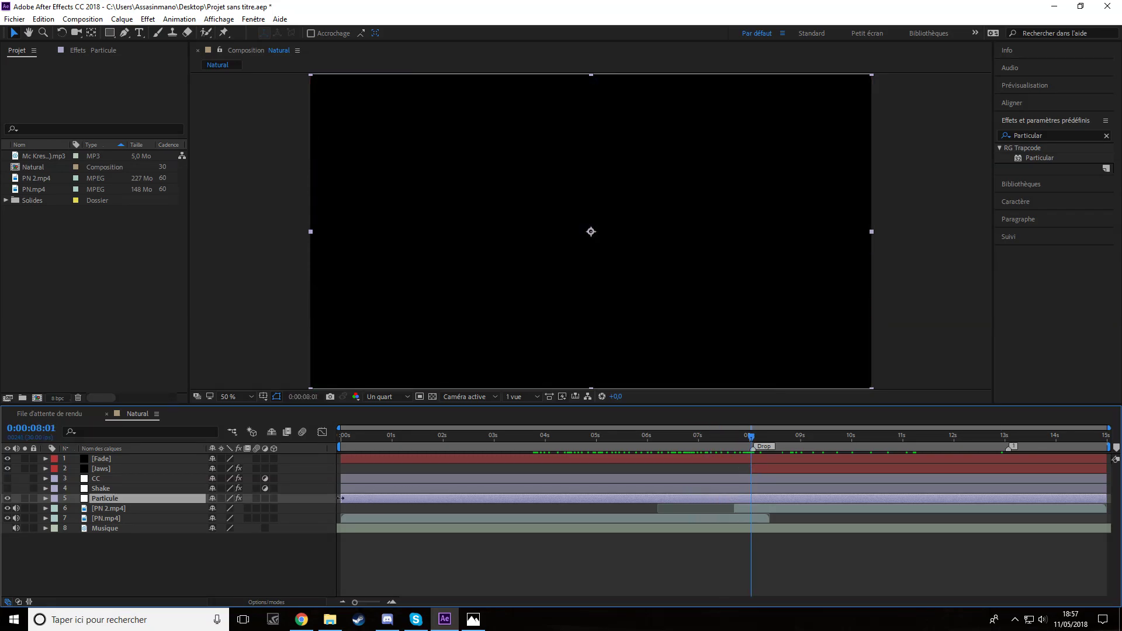
pyautogui.moveTo(341, 498); pyautogui.dragTo(671, 518)
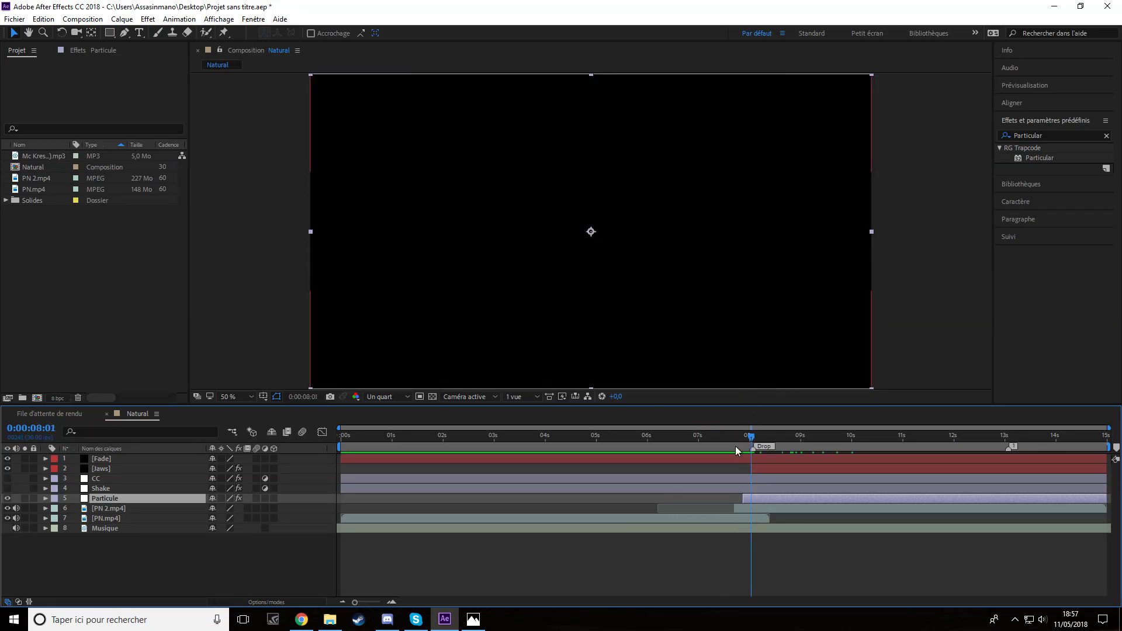
# Step: Keyframe the Particule layer's opacity from 0% at 0:00:08:02 to 100% at 0:00:08:13 and preview the fade-in
pyautogui.click(45, 498)
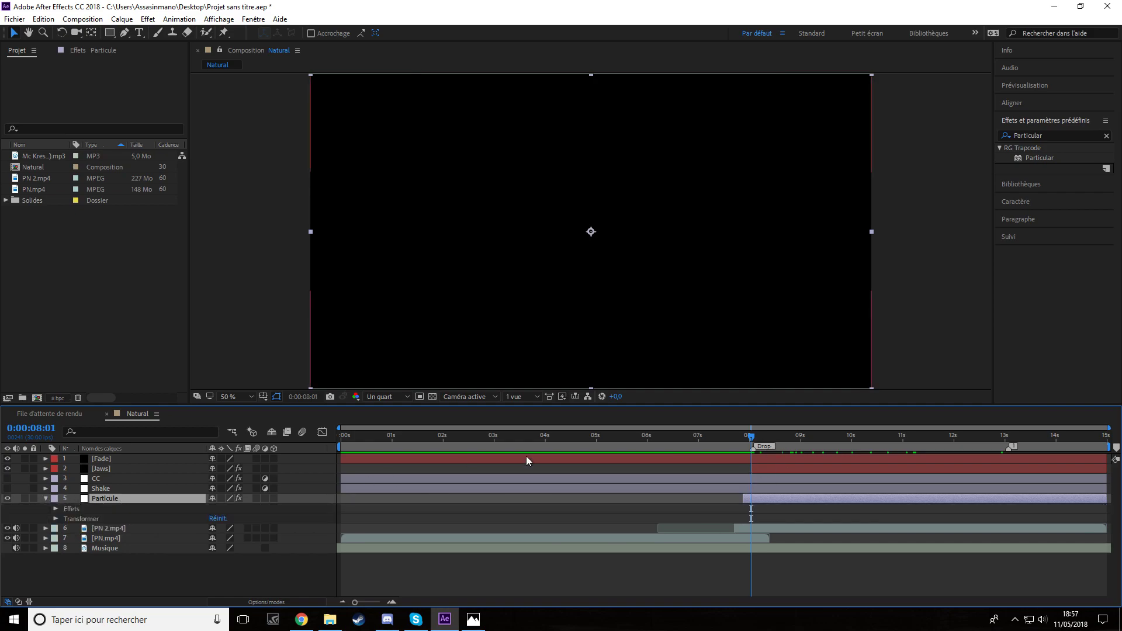
pyautogui.moveTo(752, 439); pyautogui.dragTo(754, 440)
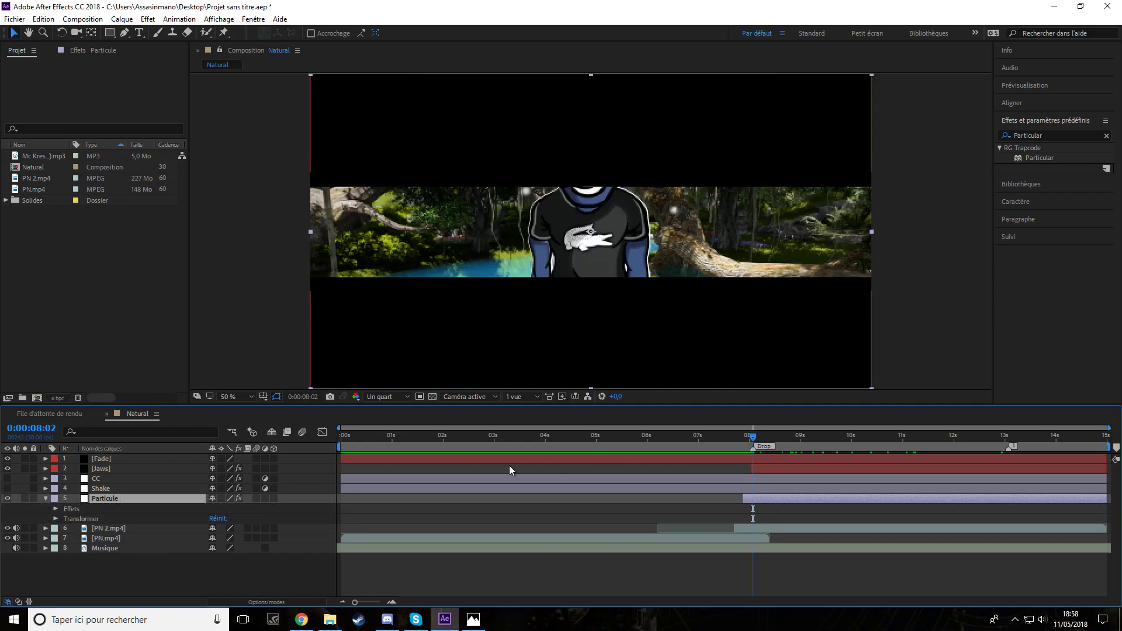
pyautogui.press('t')
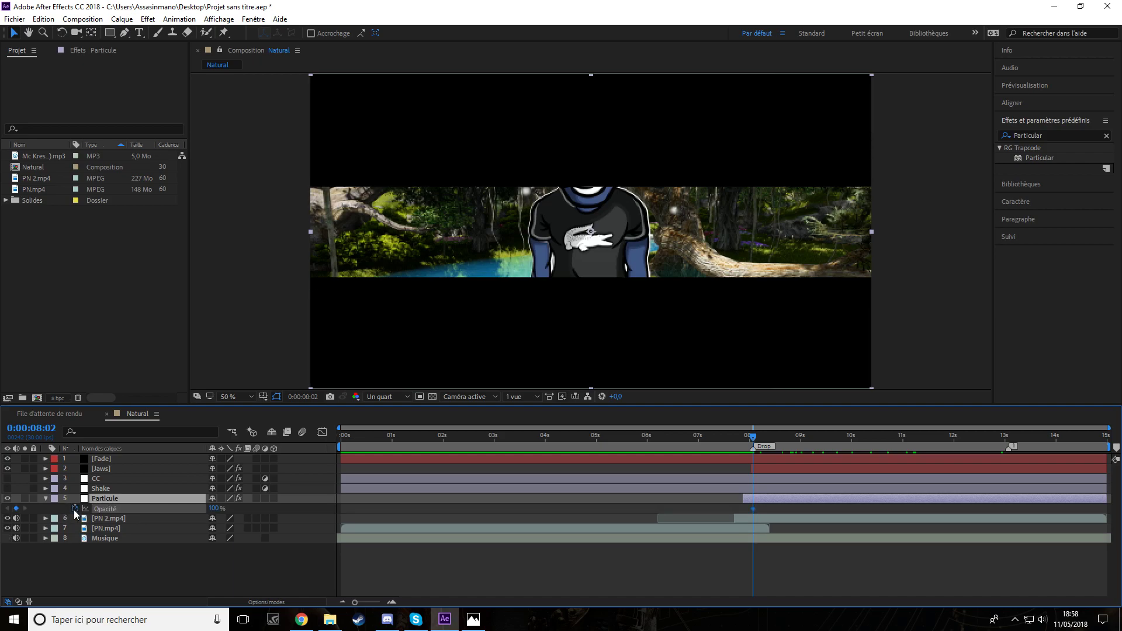
pyautogui.moveTo(169, 512); pyautogui.dragTo(120, 514)
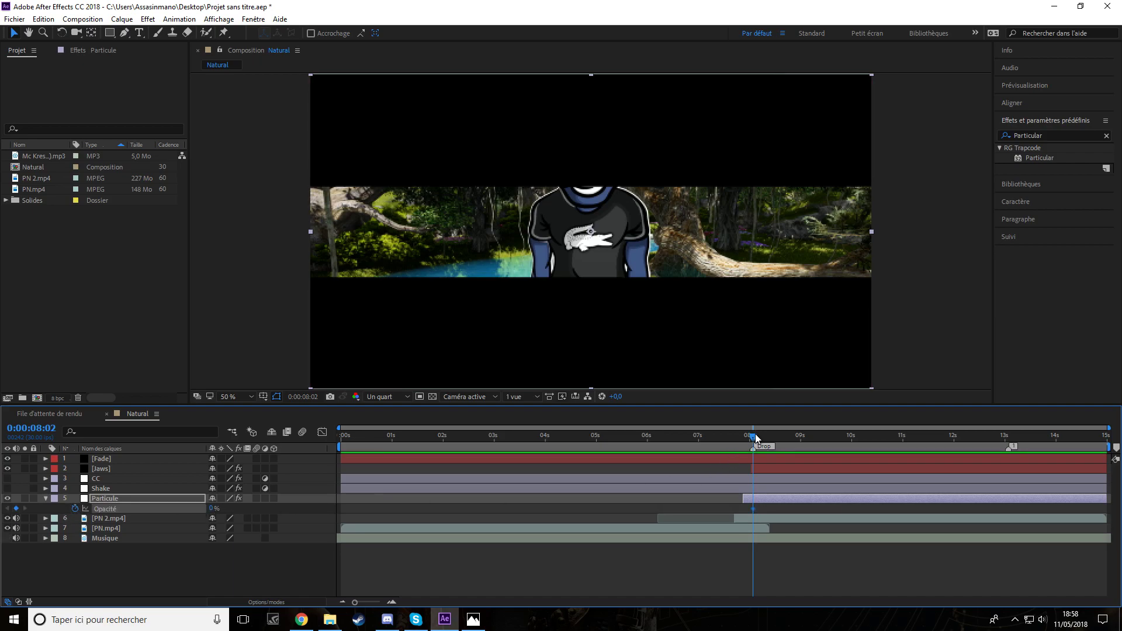
pyautogui.moveTo(755, 439); pyautogui.dragTo(772, 441)
pyautogui.moveTo(213, 513); pyautogui.dragTo(562, 504)
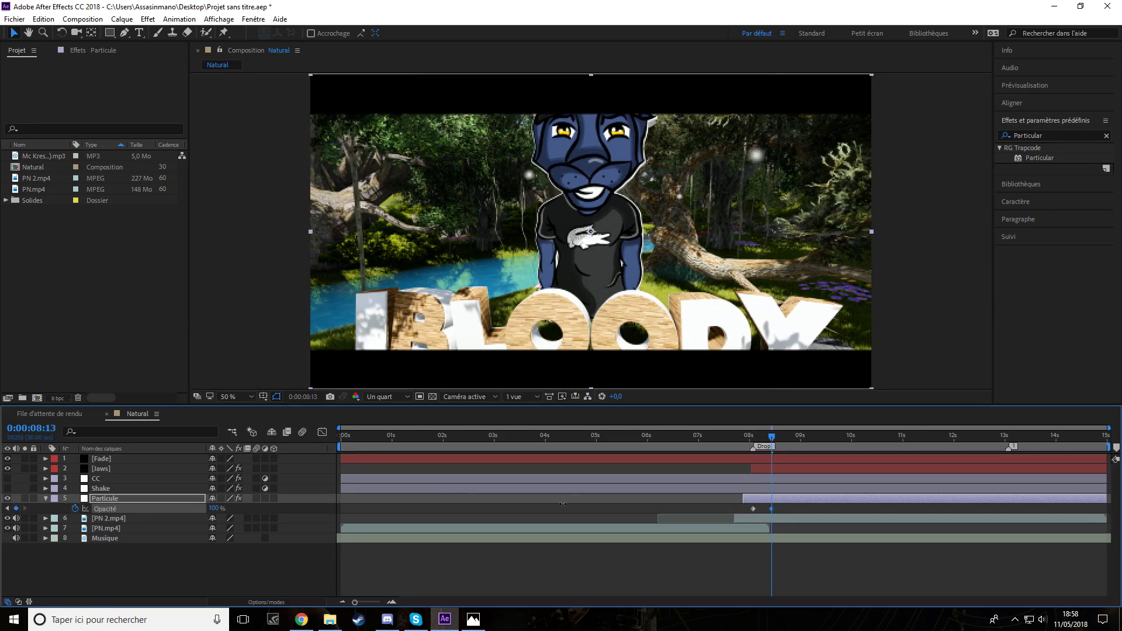
pyautogui.moveTo(772, 437); pyautogui.dragTo(741, 439)
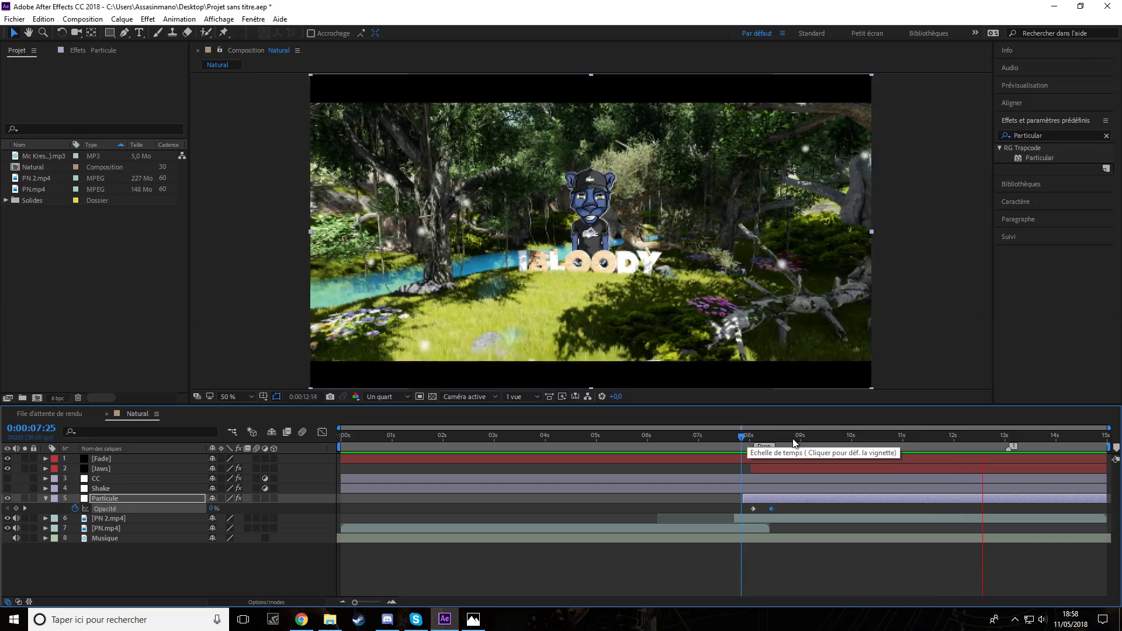
pyautogui.click(996, 437)
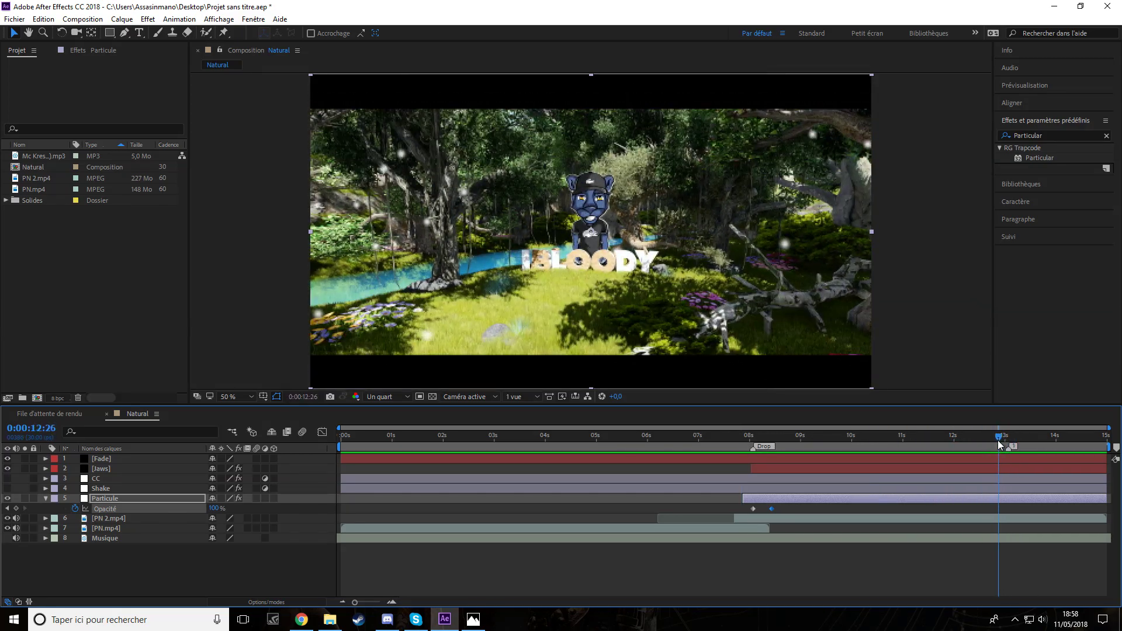
# Step: Slide the Particule layer earlier in time and extend its end to the end of the composition
pyautogui.moveTo(1010, 500); pyautogui.dragTo(853, 501)
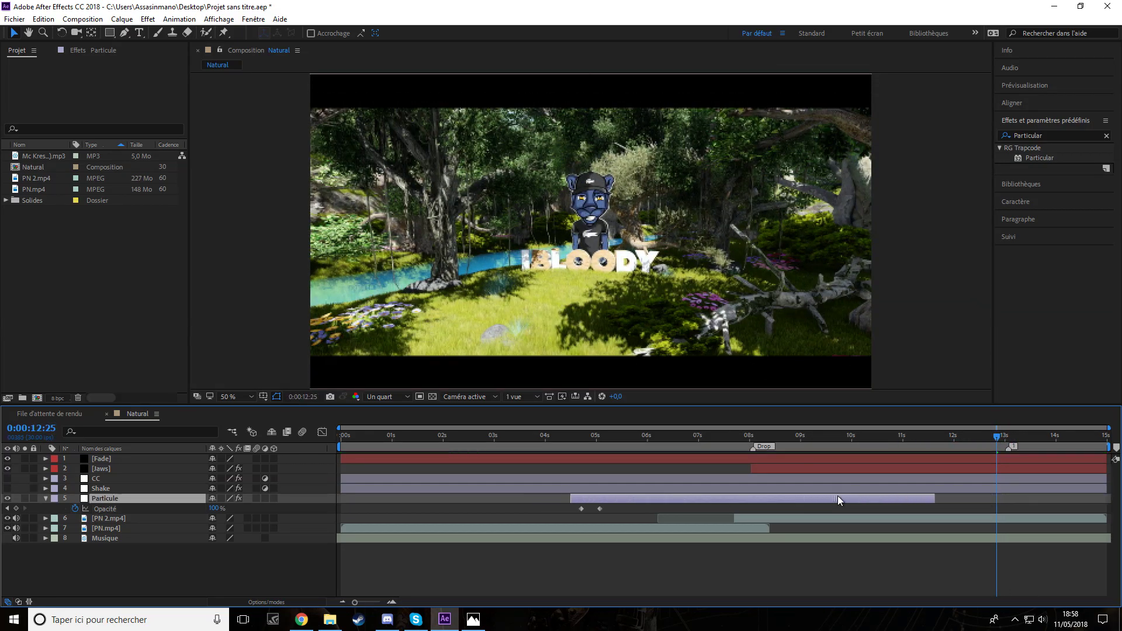
pyautogui.moveTo(933, 498); pyautogui.dragTo(1110, 498)
pyautogui.moveTo(1017, 495); pyautogui.dragTo(866, 505)
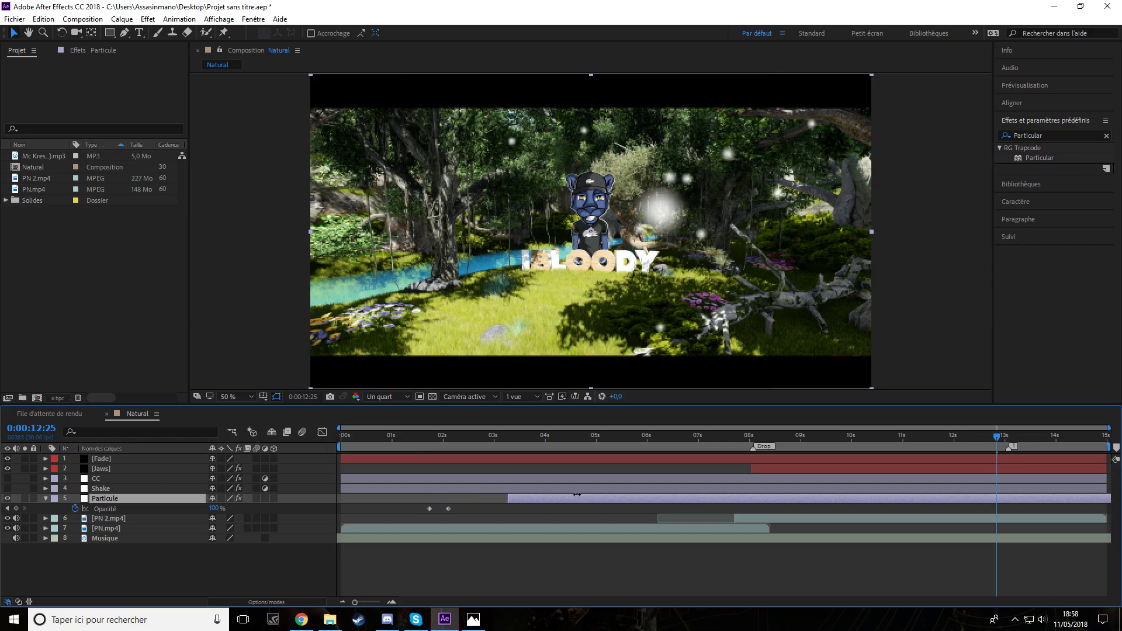
# Step: Trim the Particule layer's start to just before the Drop marker and realign both opacity keyframes with the marker
pyautogui.moveTo(577, 495); pyautogui.dragTo(768, 504)
pyautogui.moveTo(409, 511)
pyautogui.mouseDown()
pyautogui.moveTo(468, 511)
pyautogui.moveTo(425, 510)
pyautogui.mouseUp()
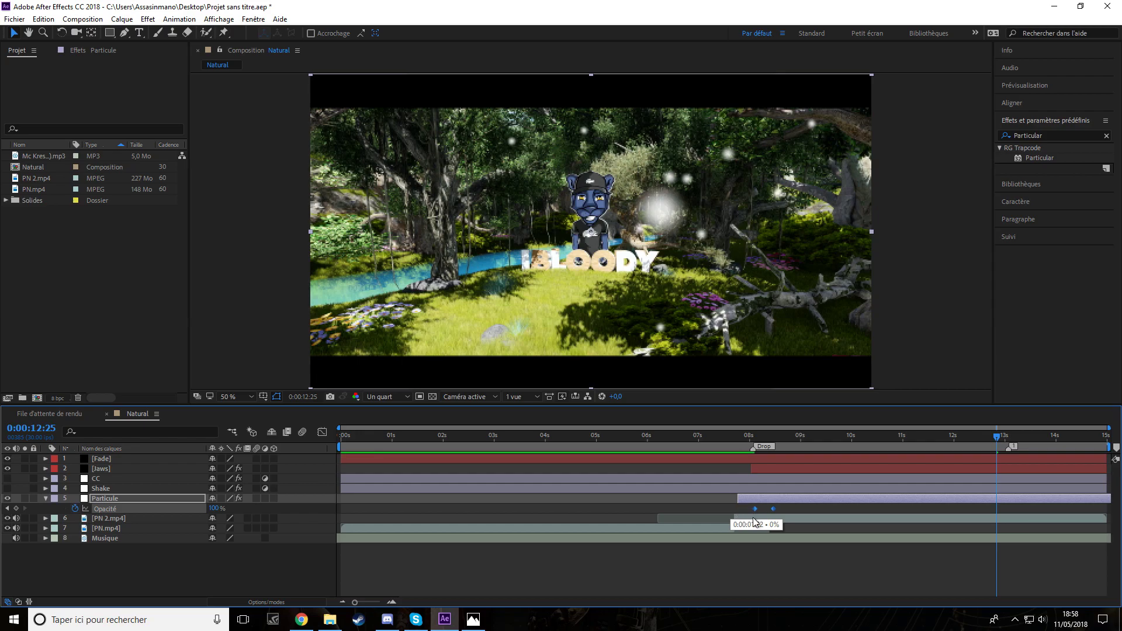
pyautogui.click(753, 437)
pyautogui.press('space')
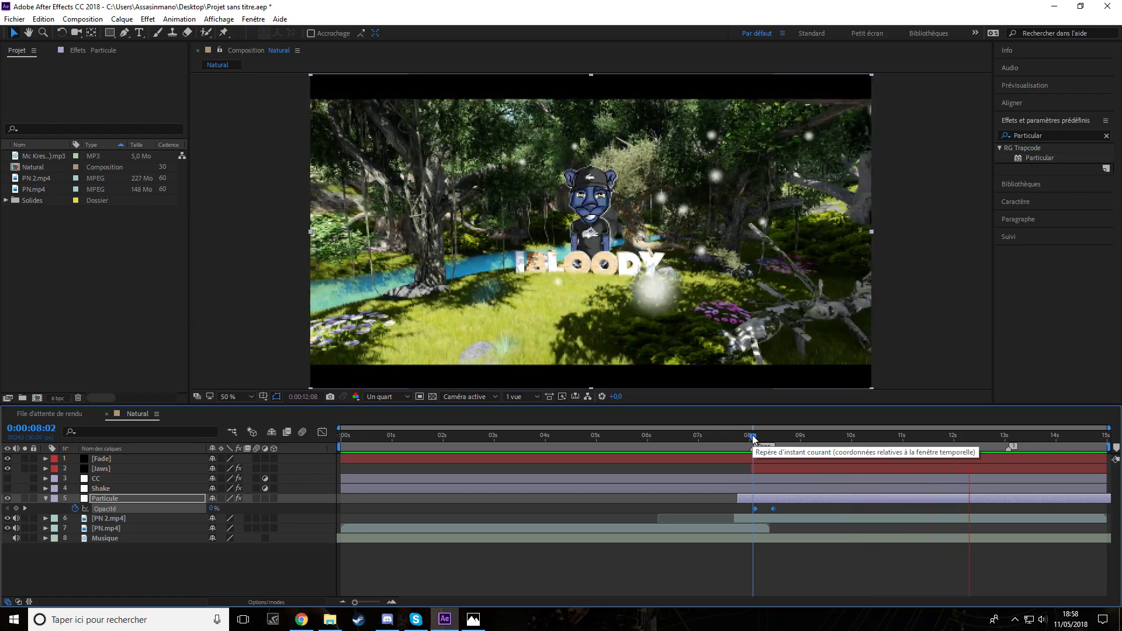
pyautogui.moveTo(753, 436); pyautogui.dragTo(937, 445)
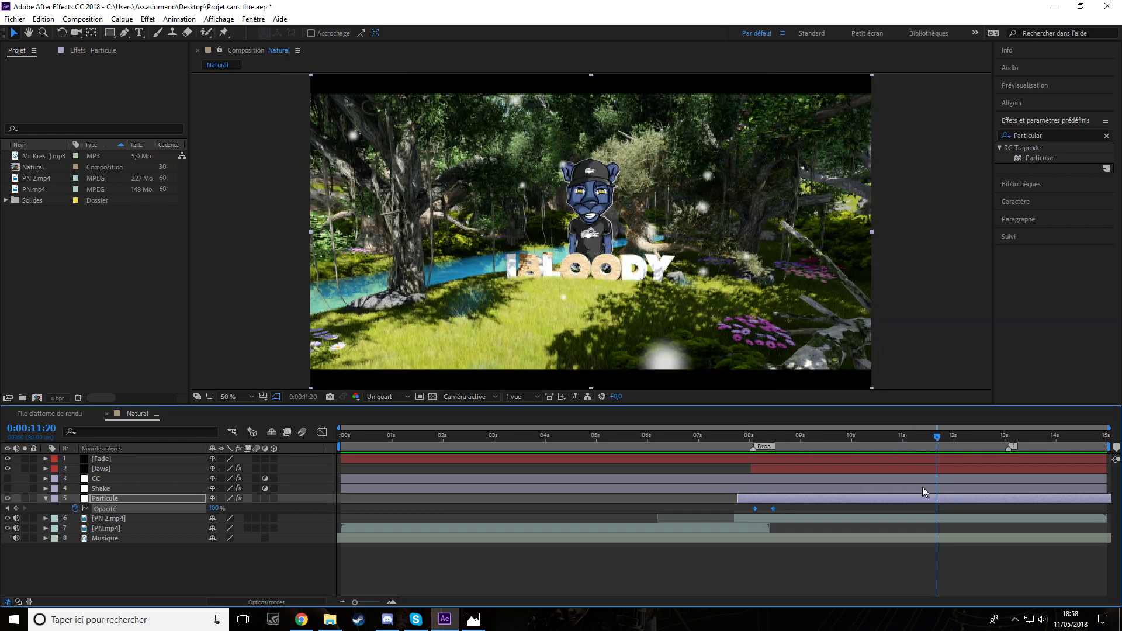
pyautogui.click(925, 496)
pyautogui.scroll(-2, 829, 323)
pyautogui.click(736, 315)
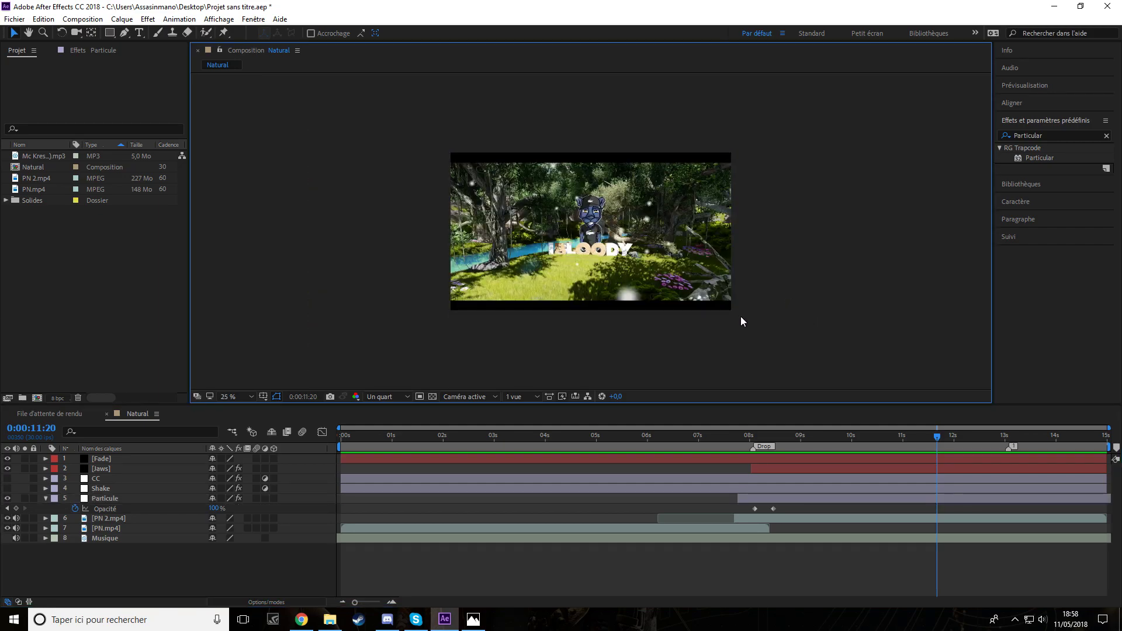
pyautogui.click(755, 509)
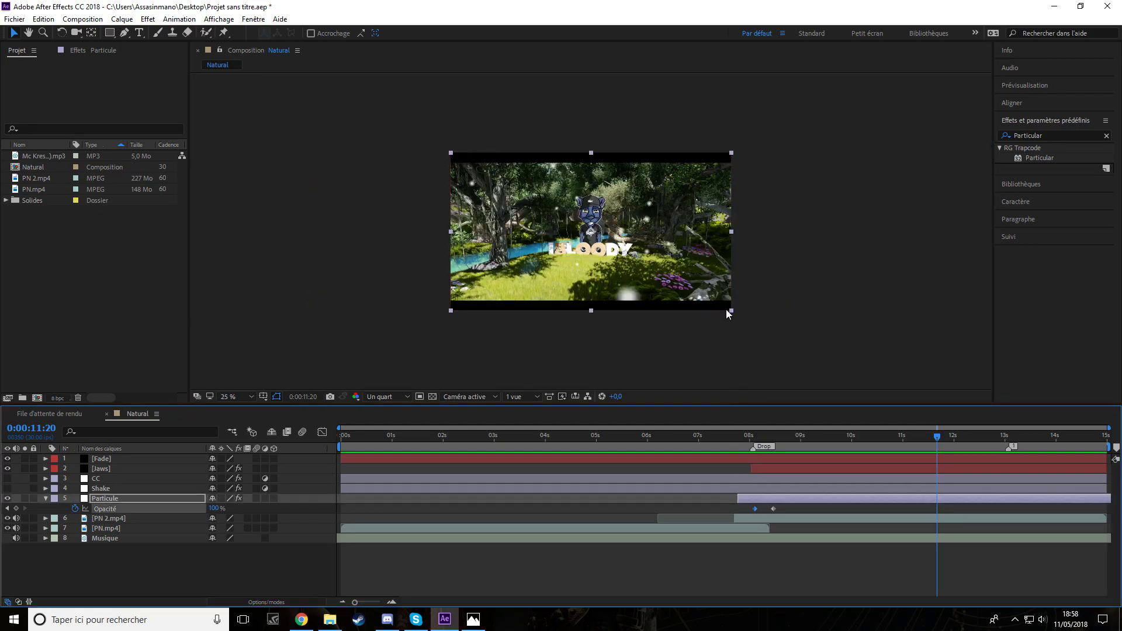
pyautogui.click(725, 396)
pyautogui.click(746, 498)
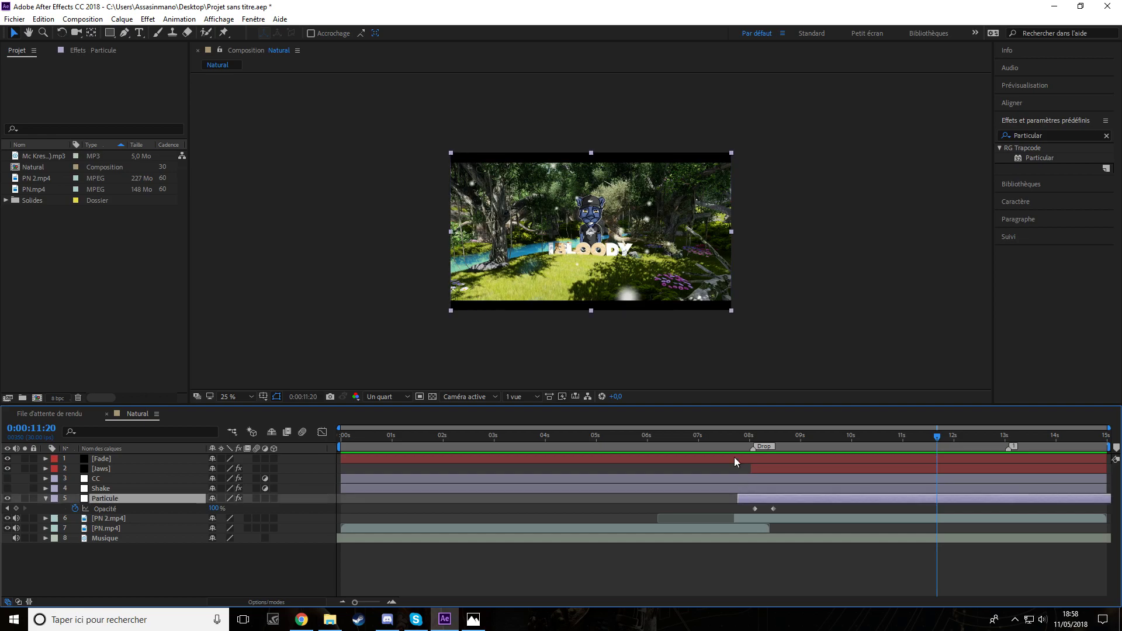
# Step: Scale the Particule layer up beyond the composition frame on every side and preview the particles from just before the drop
pyautogui.keyDown('shift'); pyautogui.moveTo(731, 314); pyautogui.dragTo(754, 345); pyautogui.keyUp('shift')
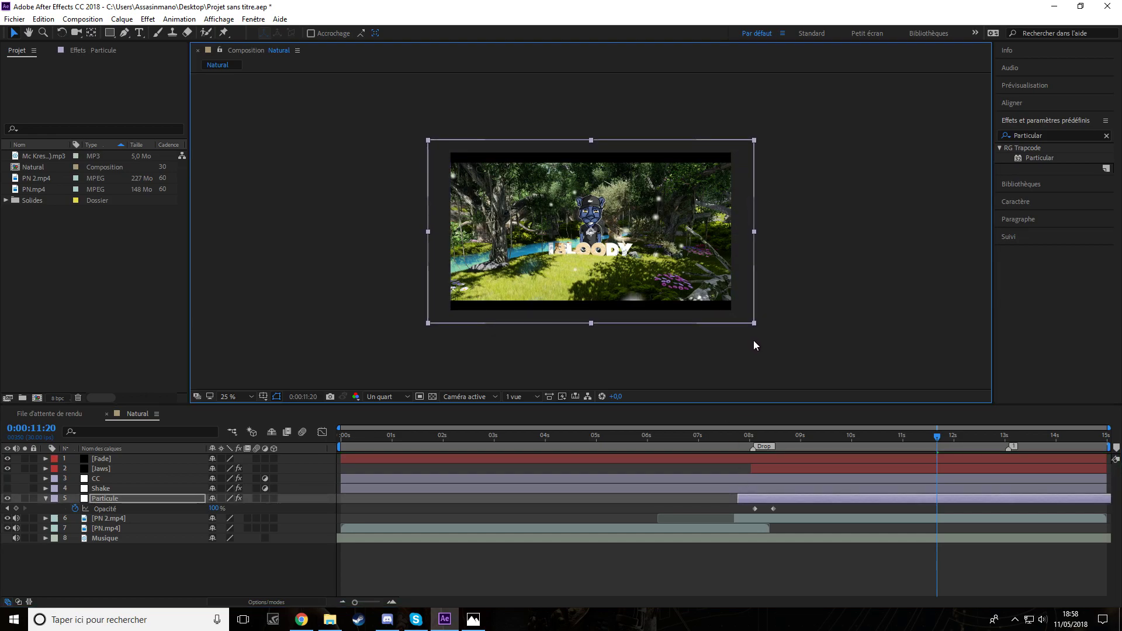
pyautogui.moveTo(790, 500); pyautogui.dragTo(793, 503)
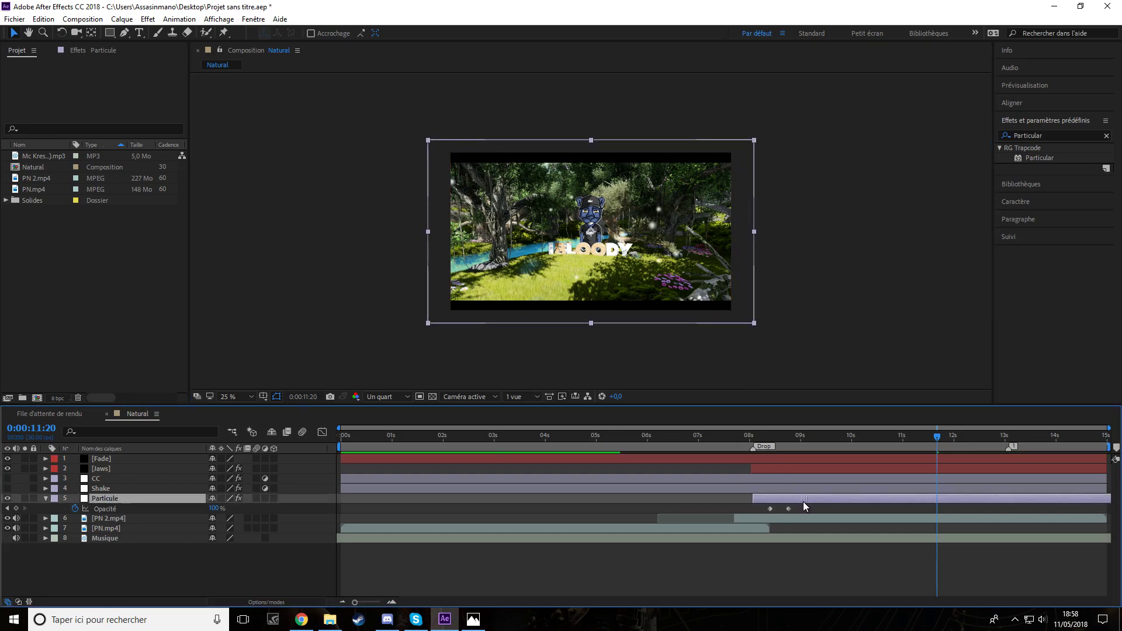
pyautogui.moveTo(785, 507); pyautogui.dragTo(789, 510)
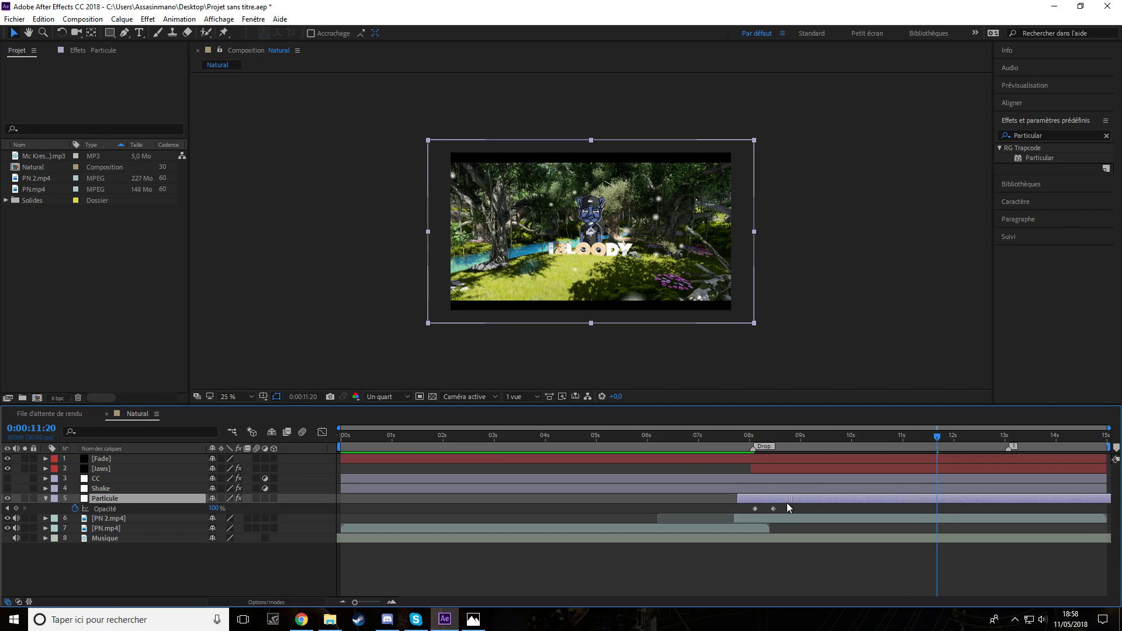
pyautogui.click(749, 439)
pyautogui.press('space')
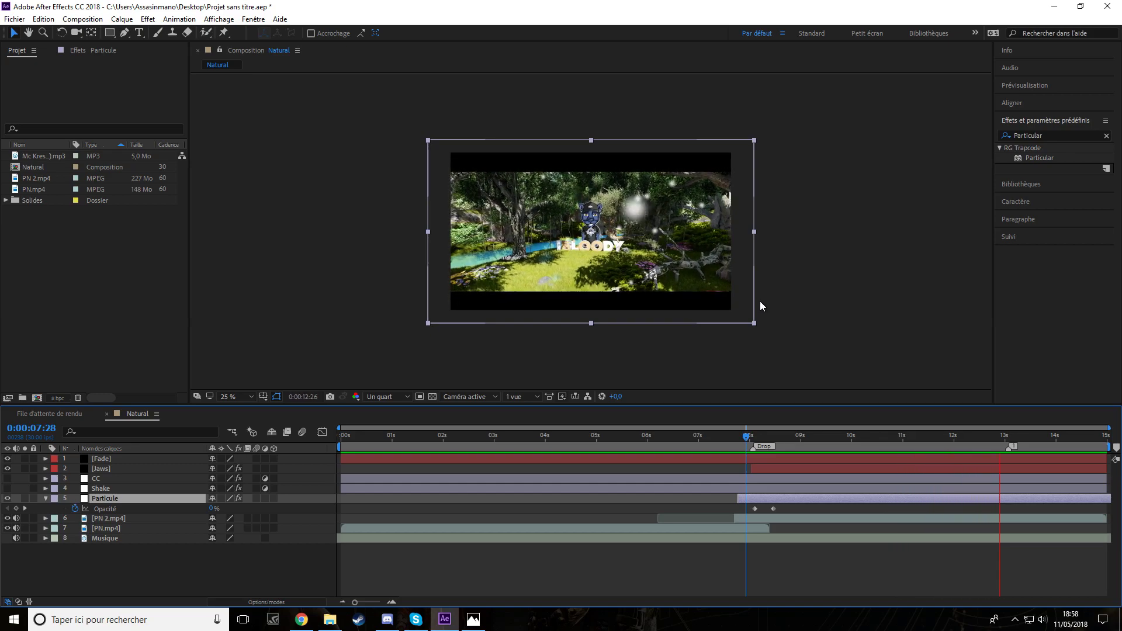
pyautogui.moveTo(949, 437); pyautogui.dragTo(986, 438)
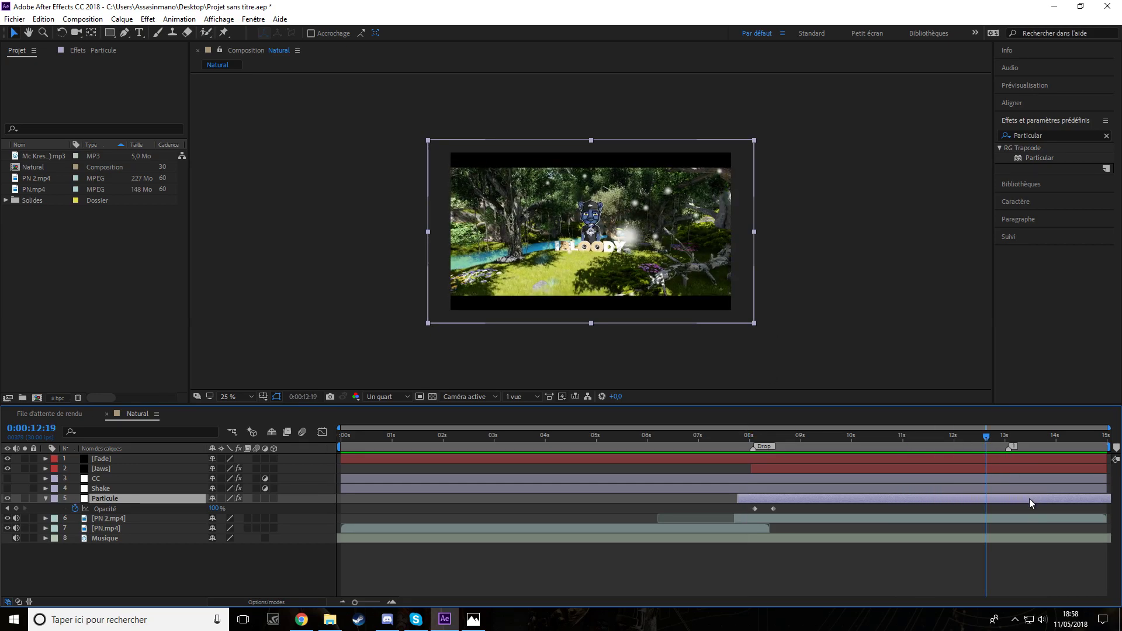
# Step: Slide the Particule layer earlier, restore its start just before the Drop marker, and realign both opacity keyframes with the marker
pyautogui.moveTo(1031, 504); pyautogui.dragTo(981, 509)
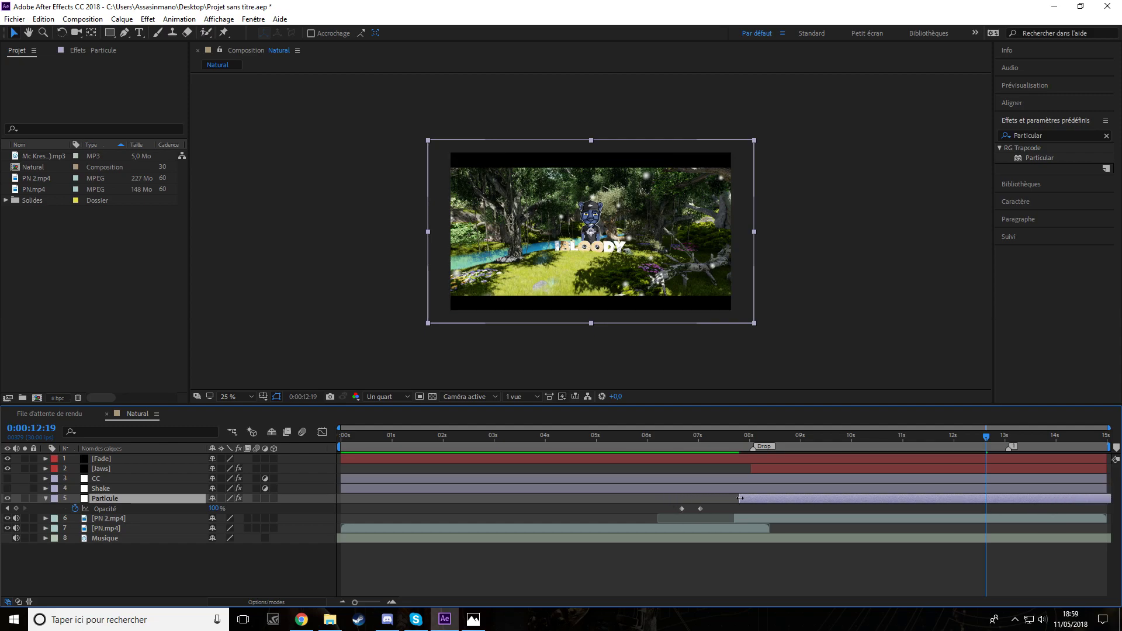
pyautogui.moveTo(670, 514); pyautogui.dragTo(706, 513)
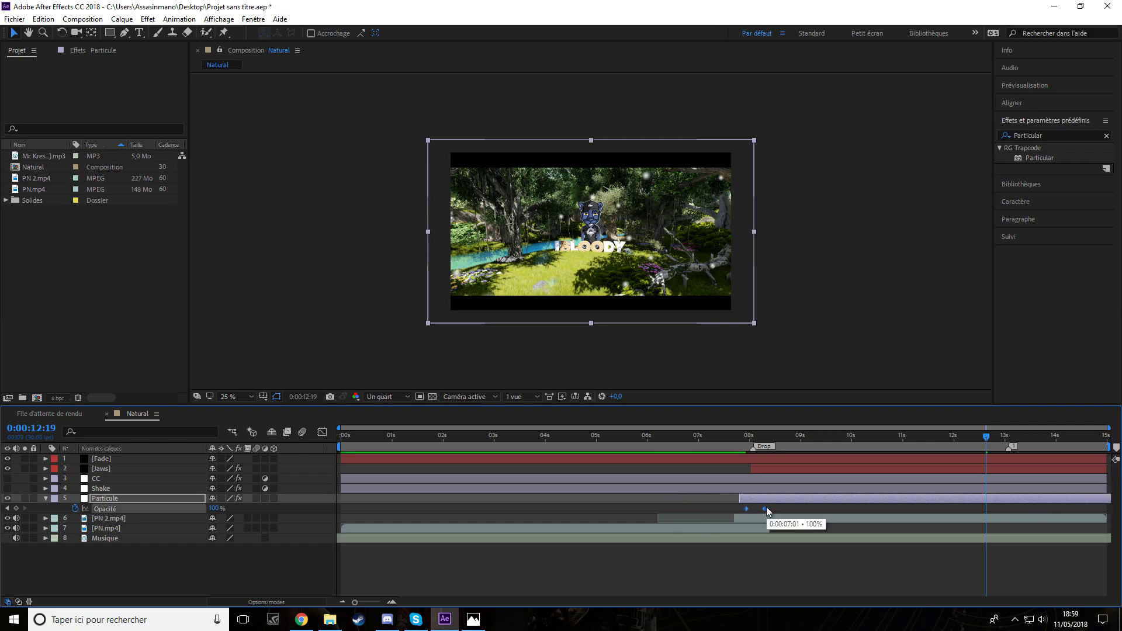
pyautogui.click(741, 437)
pyautogui.press('space')
pyautogui.scroll(2, 769, 316)
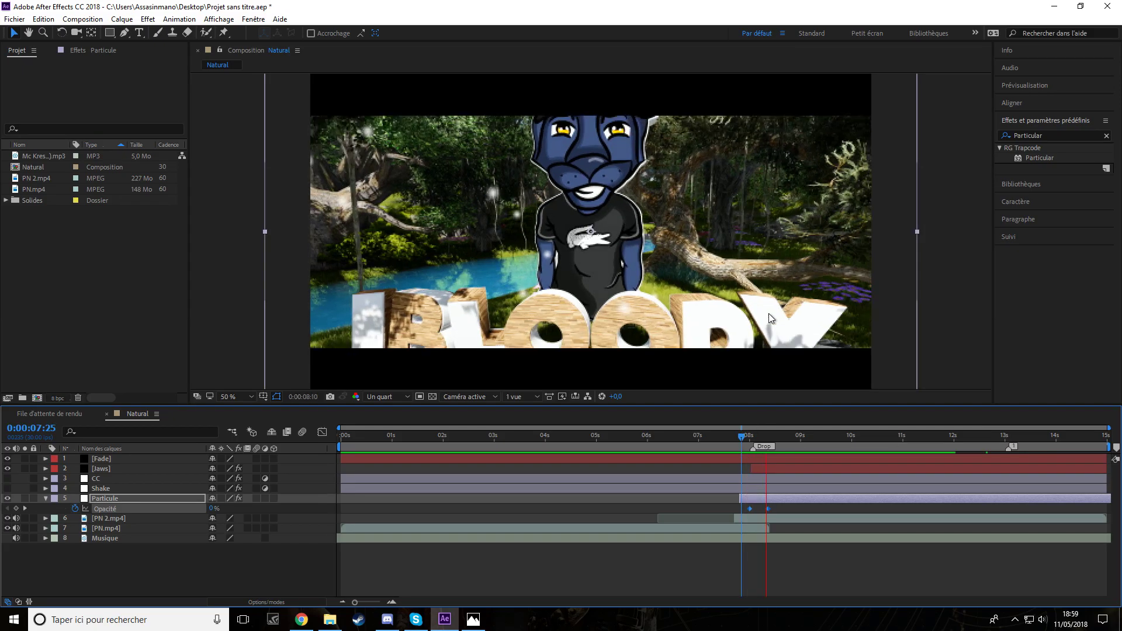
# Step: Place the first Particule opacity keyframe at 0:00:08:02, move the 100% keyframe later for a slower fade-in, and preview it
pyautogui.click(774, 438)
pyautogui.click(770, 512)
pyautogui.moveTo(769, 510); pyautogui.dragTo(775, 511)
pyautogui.click(735, 440)
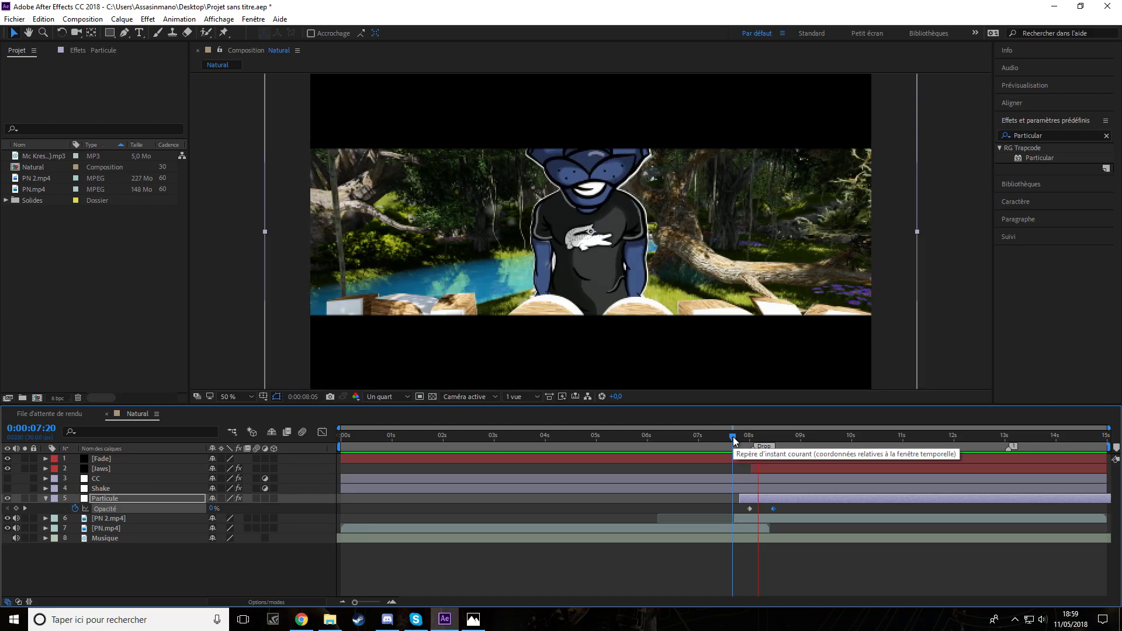
pyautogui.moveTo(735, 440); pyautogui.dragTo(753, 442)
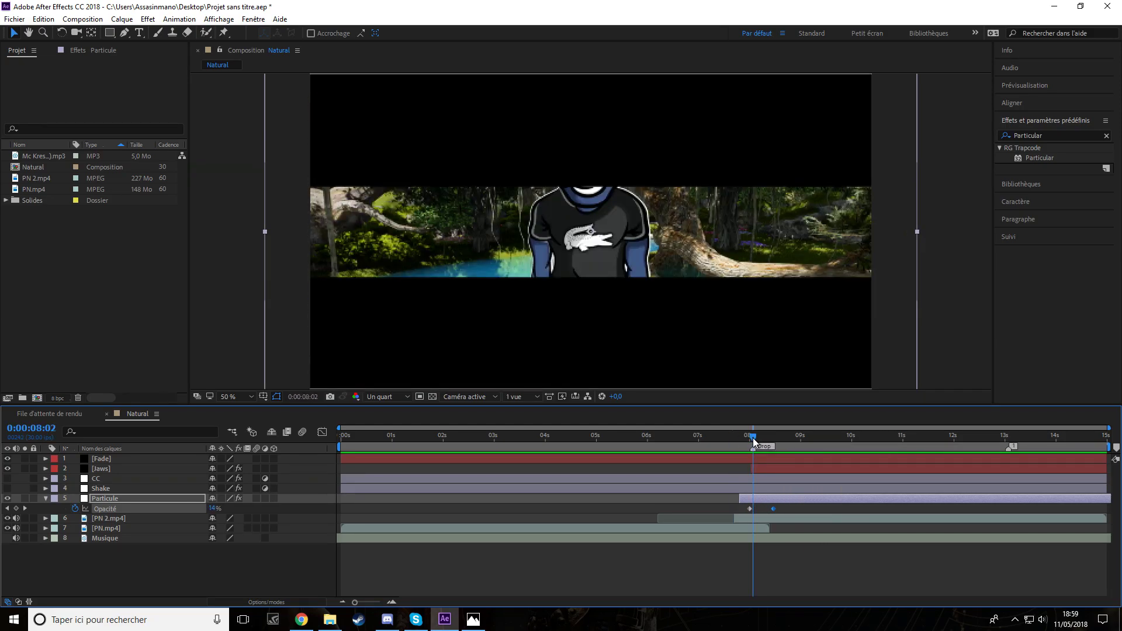
pyautogui.moveTo(773, 509); pyautogui.dragTo(782, 510)
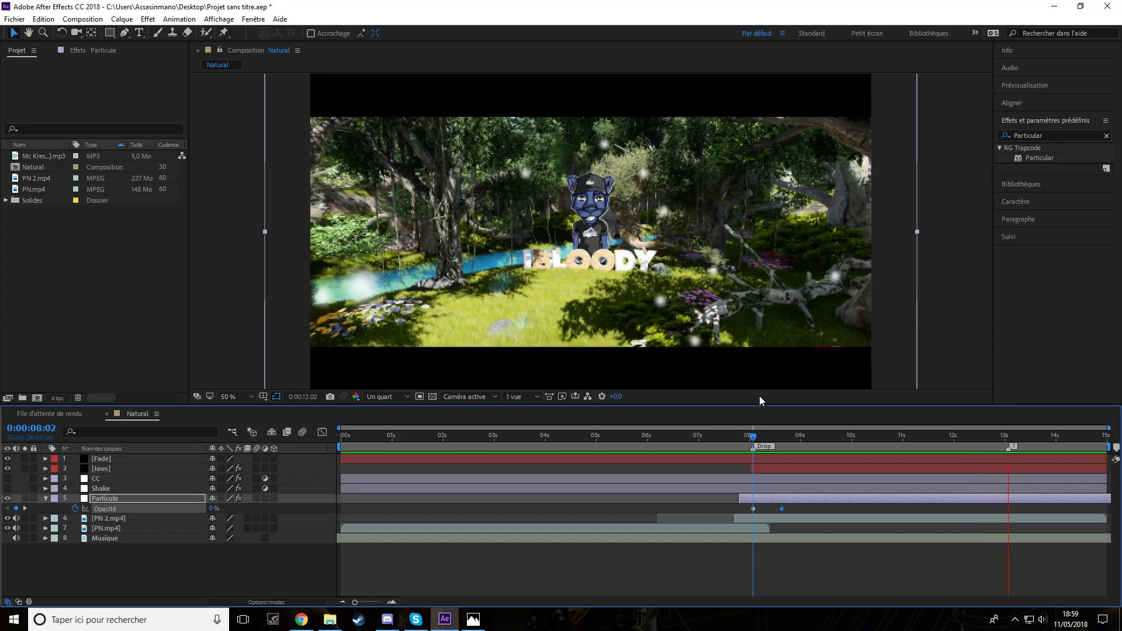
pyautogui.click(809, 438)
pyautogui.moveTo(809, 437); pyautogui.dragTo(744, 439)
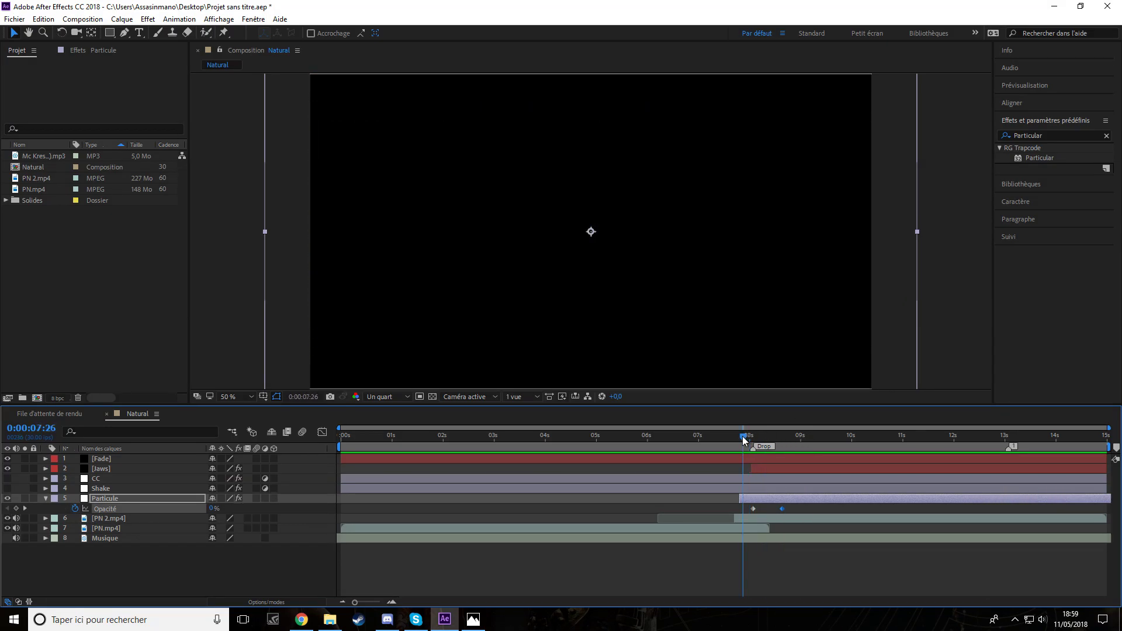
# Step: Create an adjustment layer directly below the Particule layer and rename it Optic
pyautogui.click(46, 498)
pyautogui.click(93, 567)
pyautogui.rightClick(95, 567)
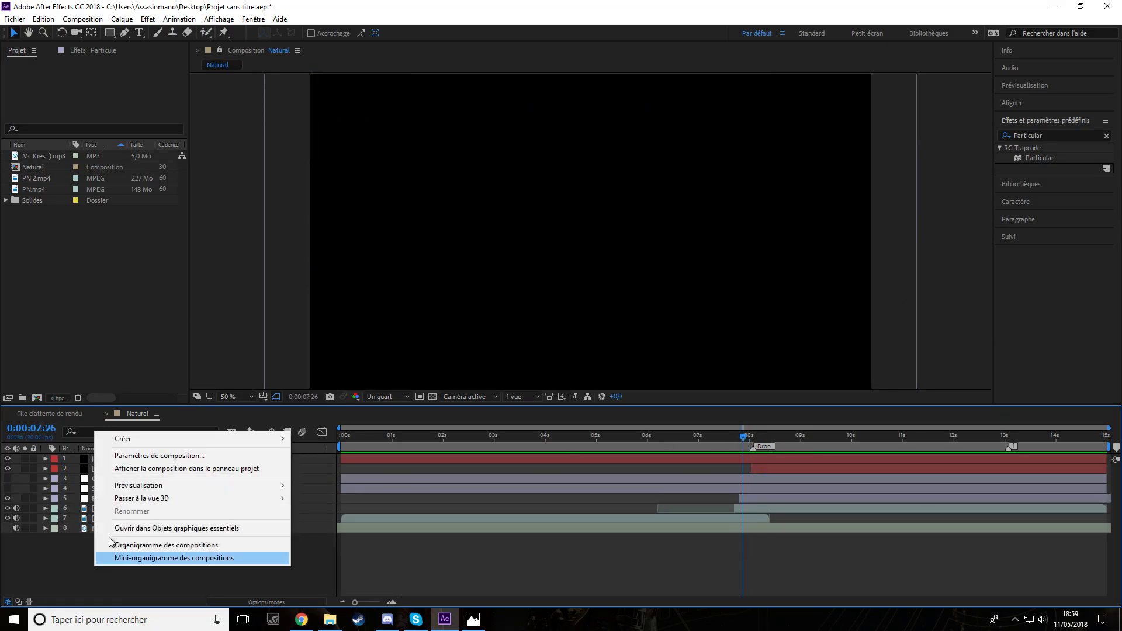
pyautogui.moveTo(145, 438)
pyautogui.click(331, 533)
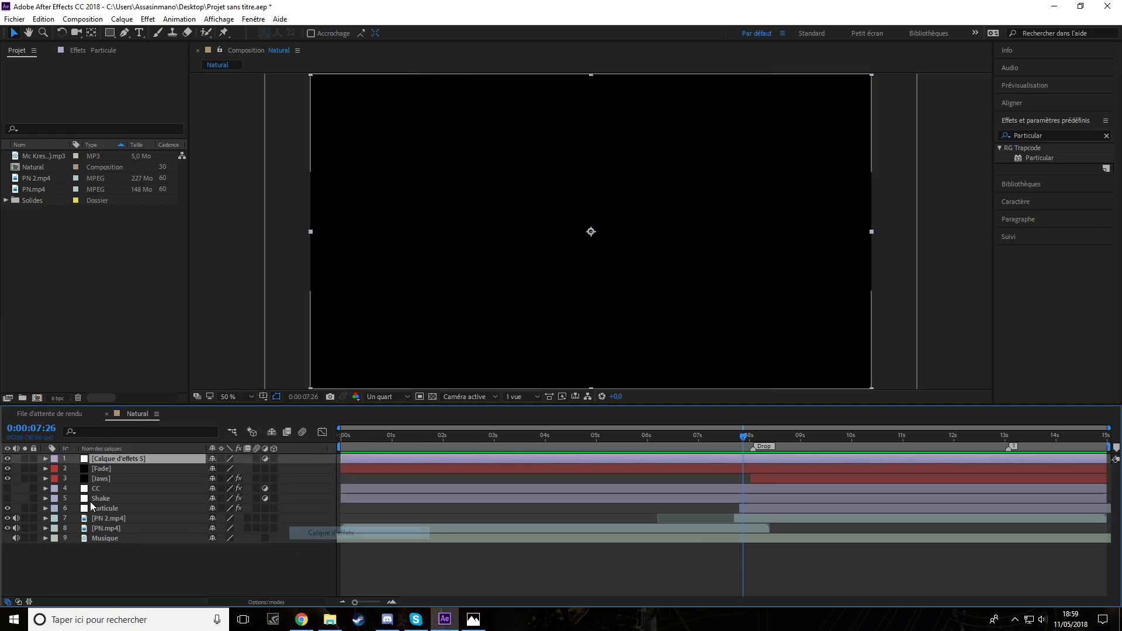
pyautogui.moveTo(114, 459); pyautogui.dragTo(117, 507)
pyautogui.rightClick(116, 508)
pyautogui.click(131, 505)
pyautogui.write('Opti')
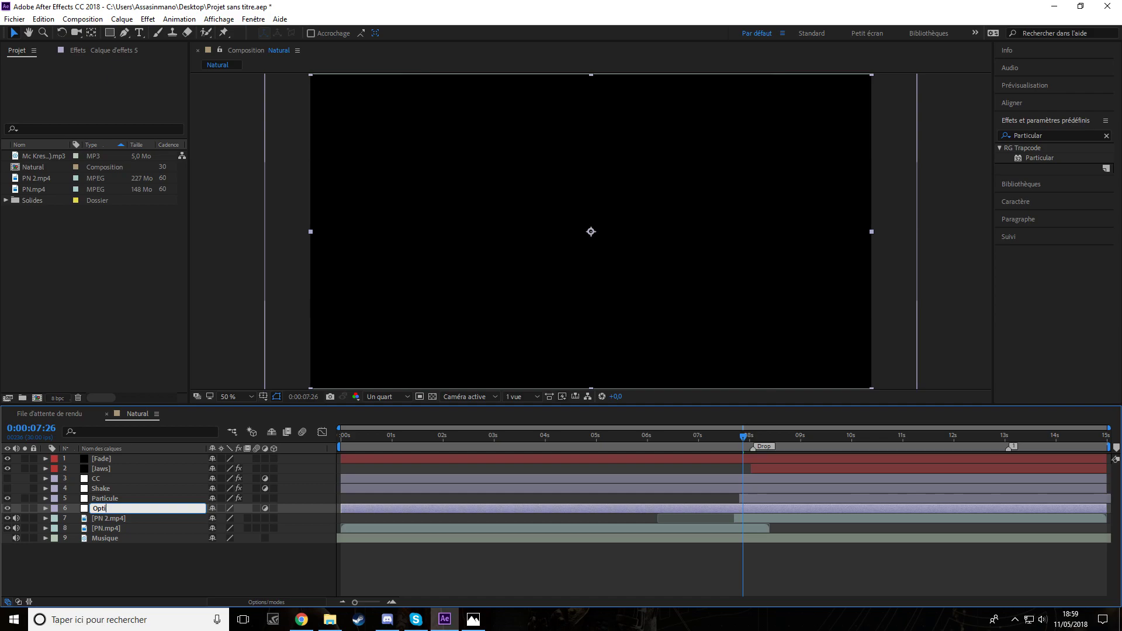
pyautogui.write('c')
pyautogui.press('Return')
# Step: Apply the Compensation optique effect to the Optic layer, and search the effects for "turbu"
pyautogui.click(1038, 136)
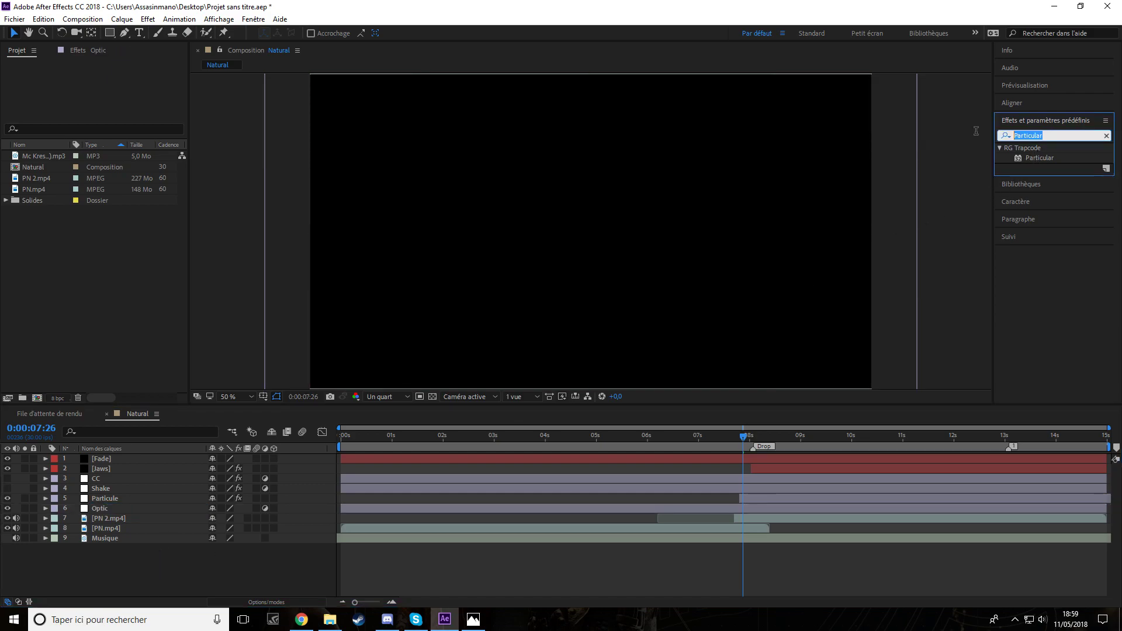
pyautogui.write('Opti')
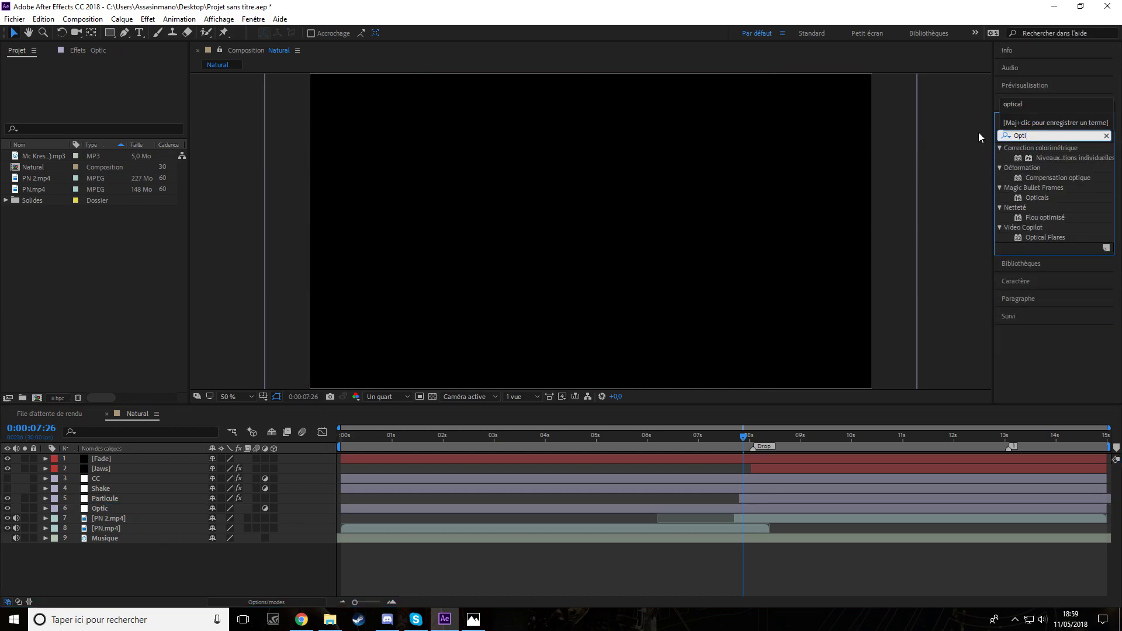
pyautogui.moveTo(1058, 178); pyautogui.dragTo(110, 508)
pyautogui.click(1047, 136)
pyautogui.write('turbu')
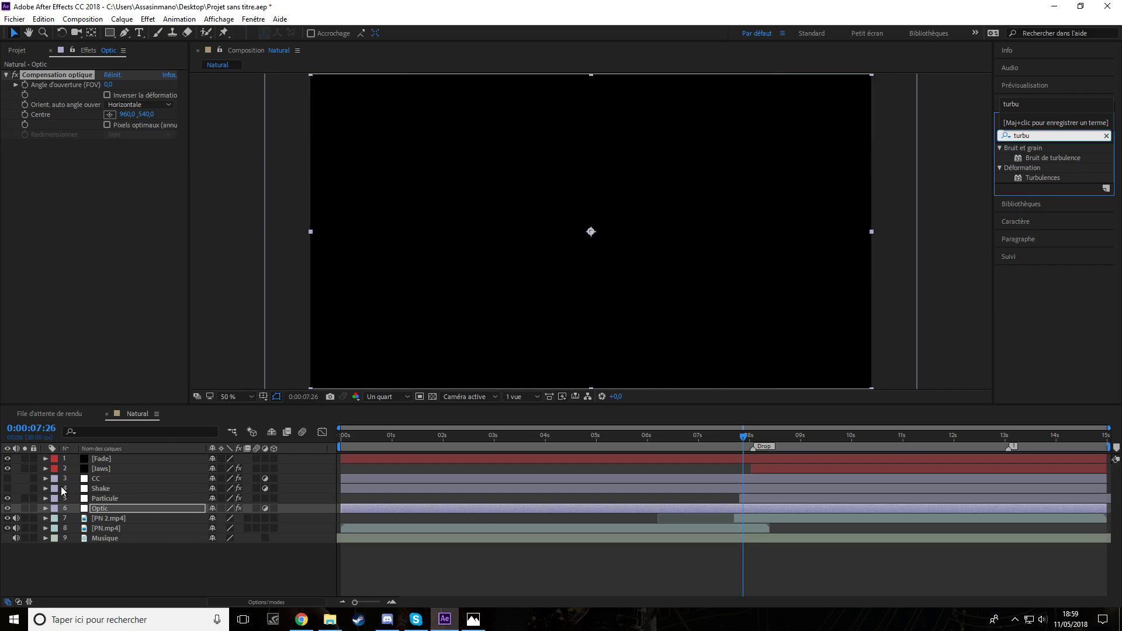
# Step: Expand the Optic layer's Compensation optique properties and trim the layer's start to shortly before the Drop marker
pyautogui.click(96, 507)
pyautogui.click(47, 508)
pyautogui.moveTo(740, 439); pyautogui.dragTo(751, 439)
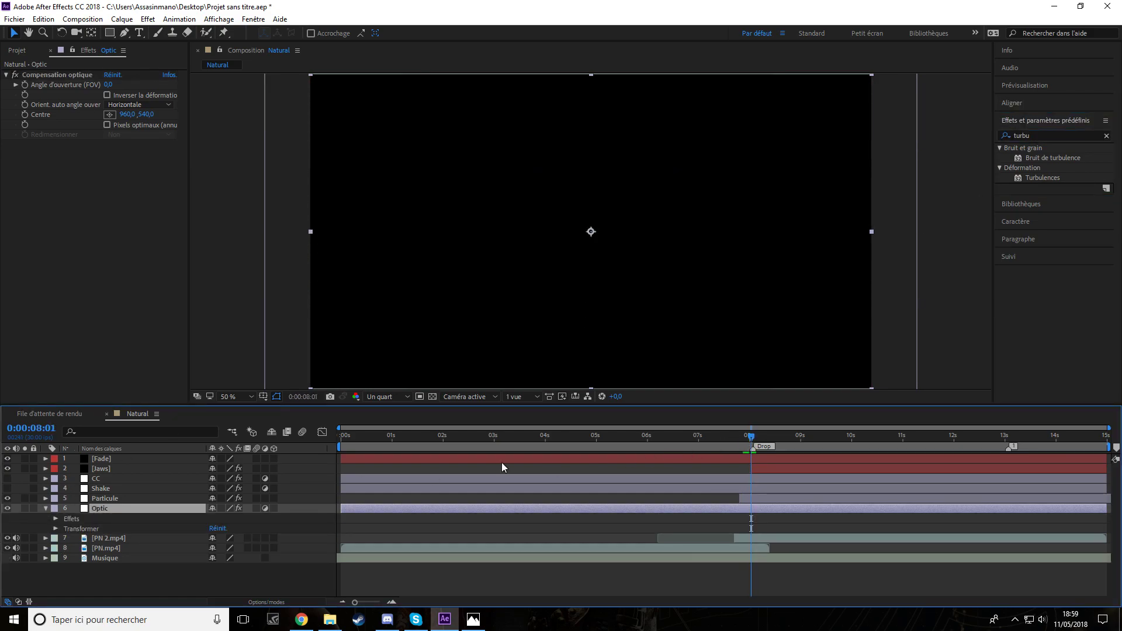
pyautogui.click(57, 516)
pyautogui.click(66, 528)
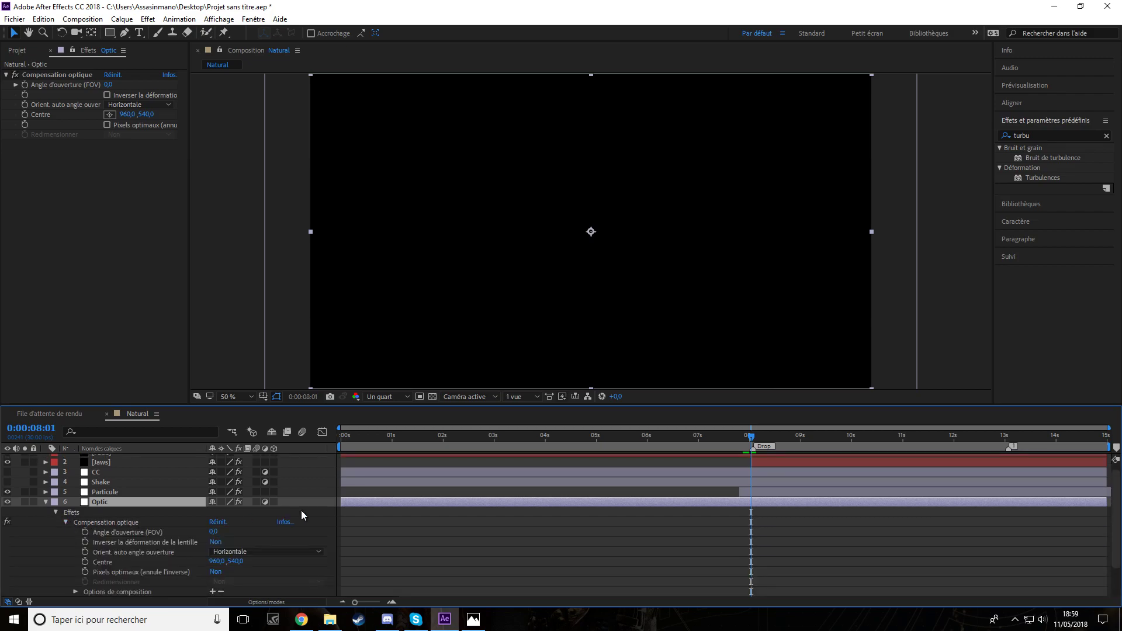
pyautogui.moveTo(342, 501); pyautogui.dragTo(635, 525)
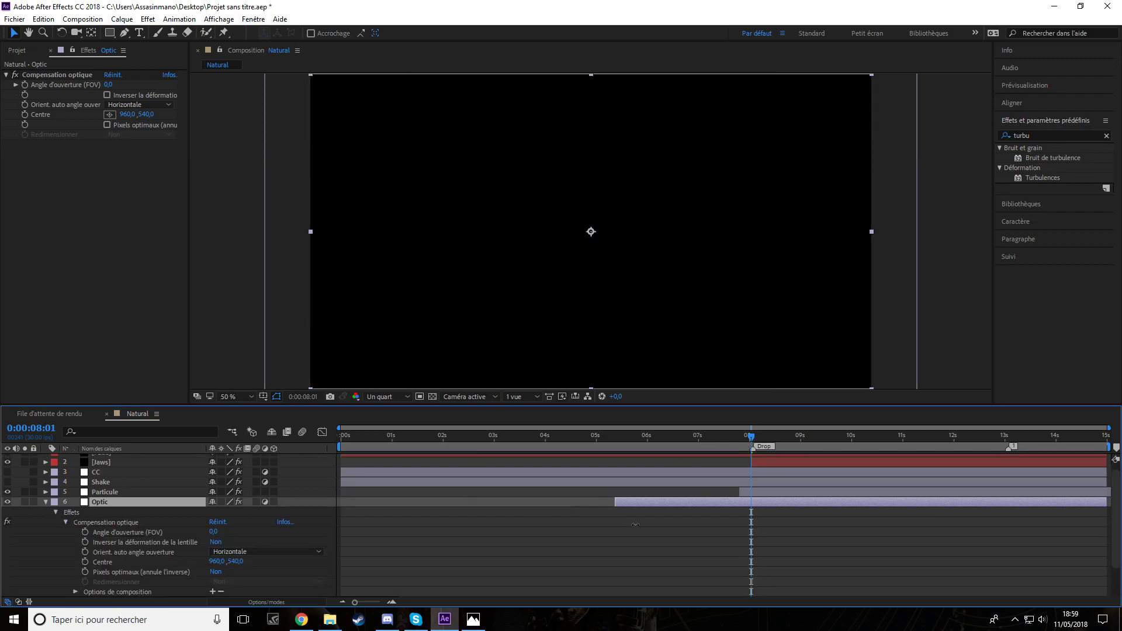
# Step: Add a field-of-view keyframe of 0 on the Optic layer at 0:00:07:22 and enable reversed lens distortion
pyautogui.click(1032, 86)
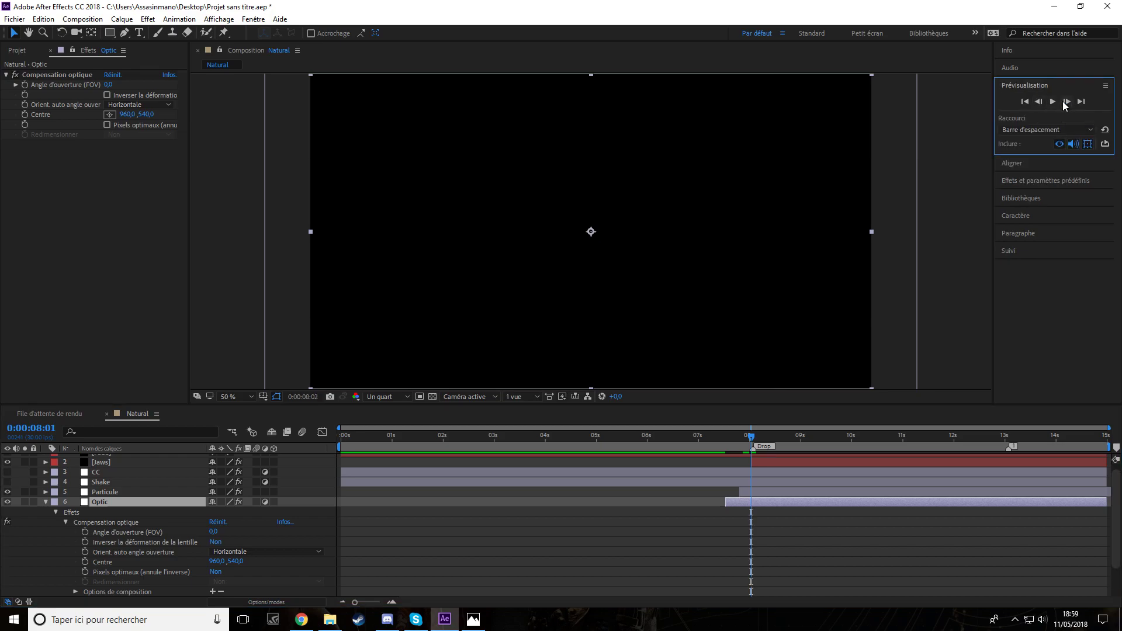
pyautogui.click(1065, 101)
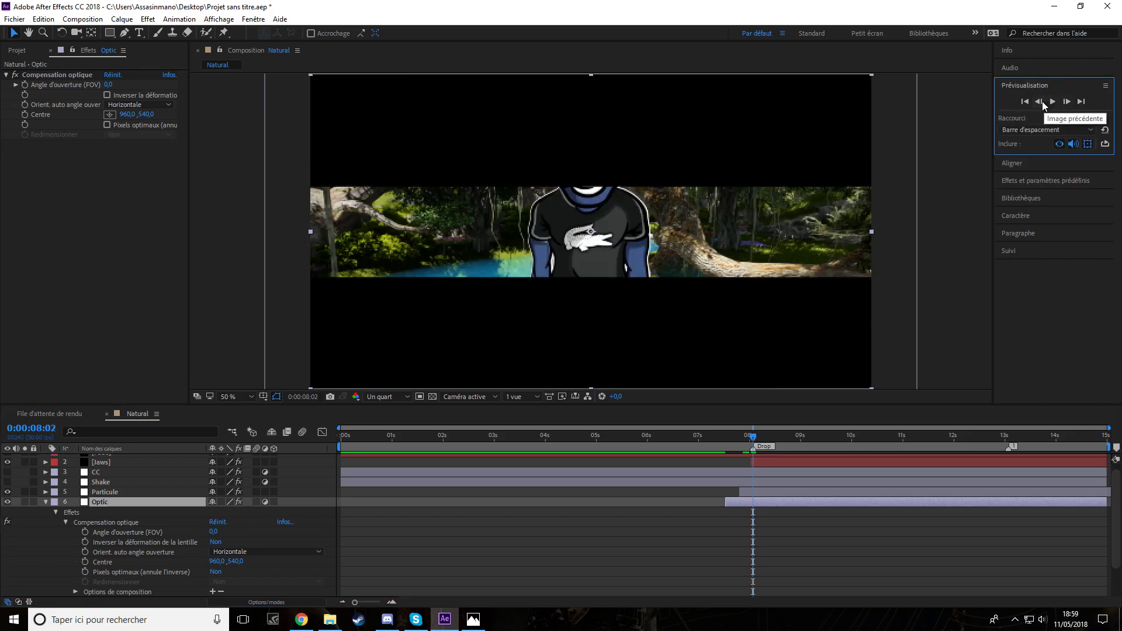
pyautogui.click(1039, 102)
pyautogui.click(1039, 102)
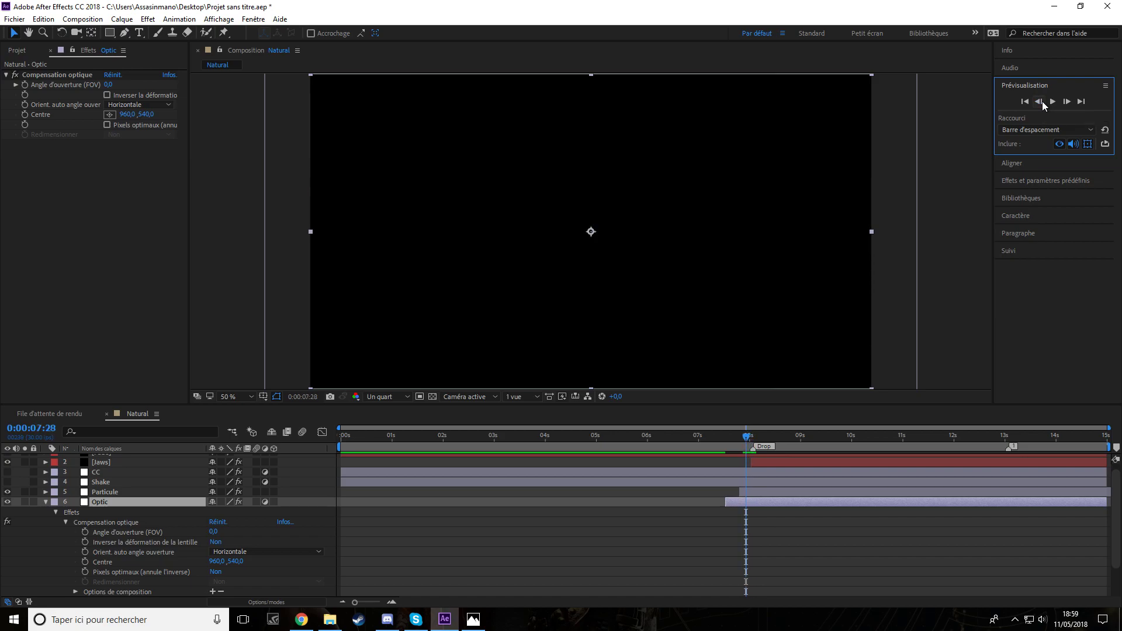
pyautogui.click(1040, 102)
pyautogui.click(1041, 103)
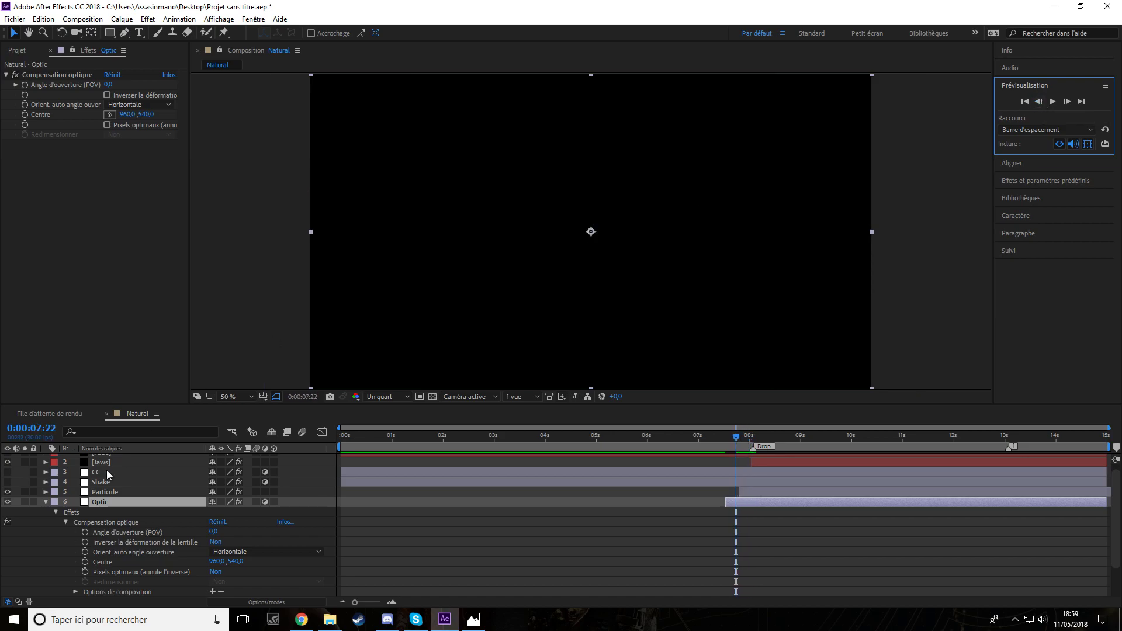
pyautogui.click(85, 532)
pyautogui.click(215, 541)
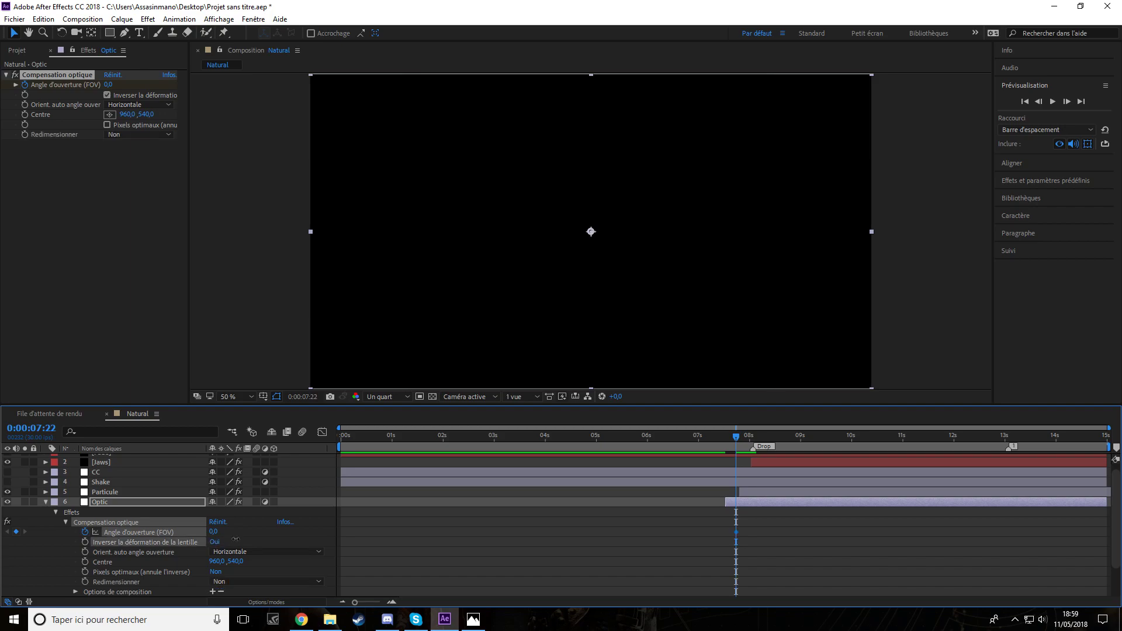
# Step: Keyframe the Optic layer's field of view to 180 at 0:00:08:02 and back to 0 at 0:00:10:26
pyautogui.moveTo(738, 440); pyautogui.dragTo(754, 442)
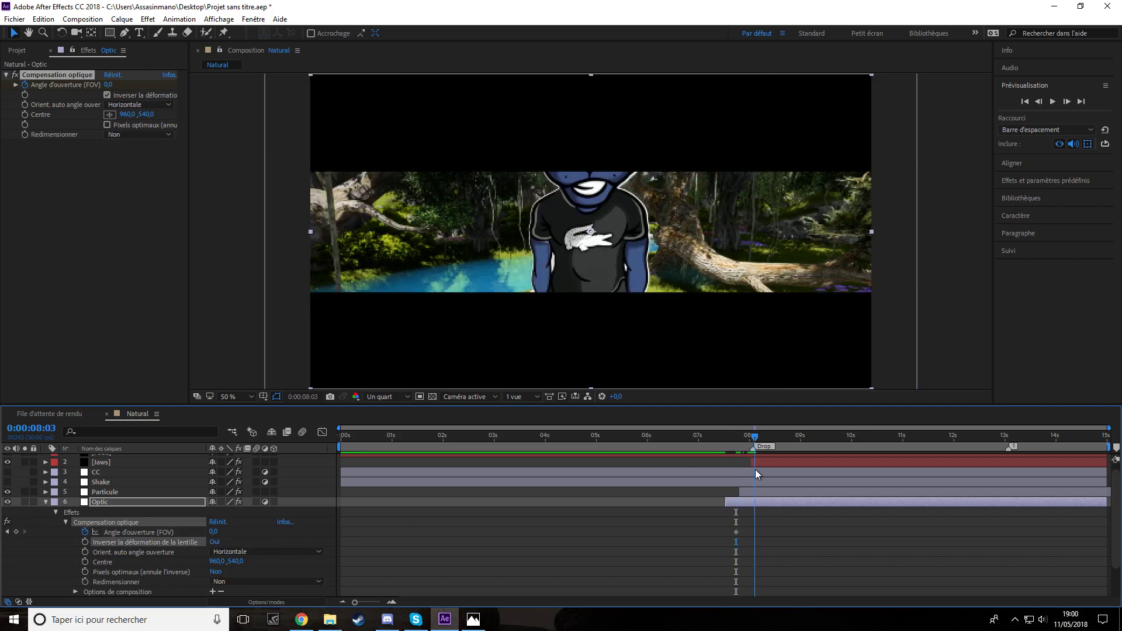
pyautogui.write('180')
pyautogui.press('Return')
pyautogui.moveTo(754, 441); pyautogui.dragTo(896, 458)
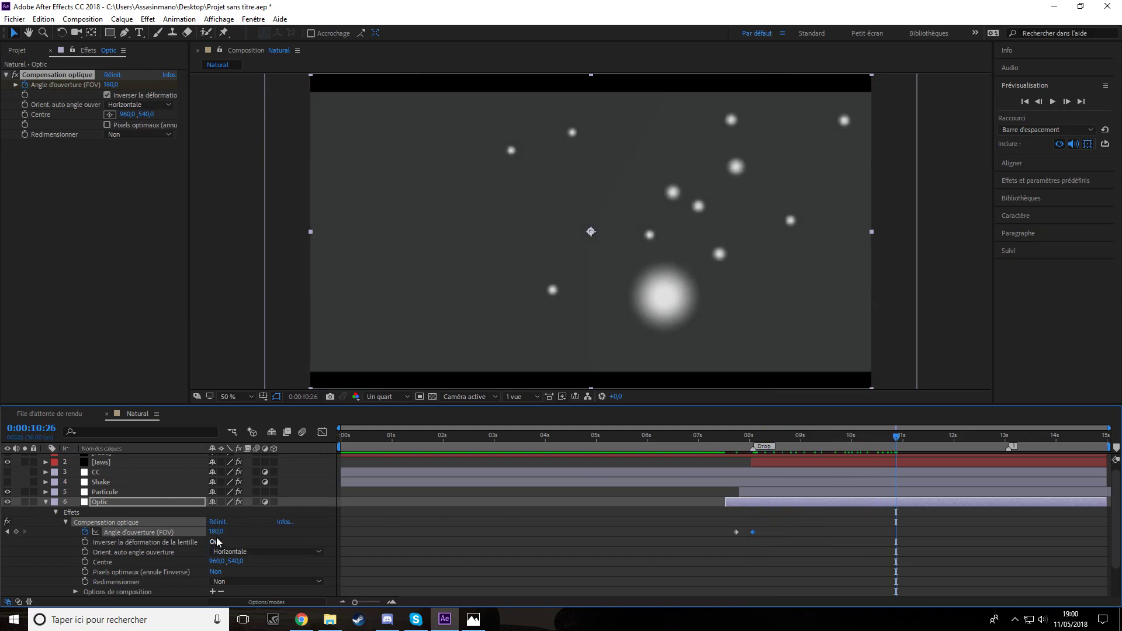
pyautogui.moveTo(215, 532); pyautogui.dragTo(151, 542)
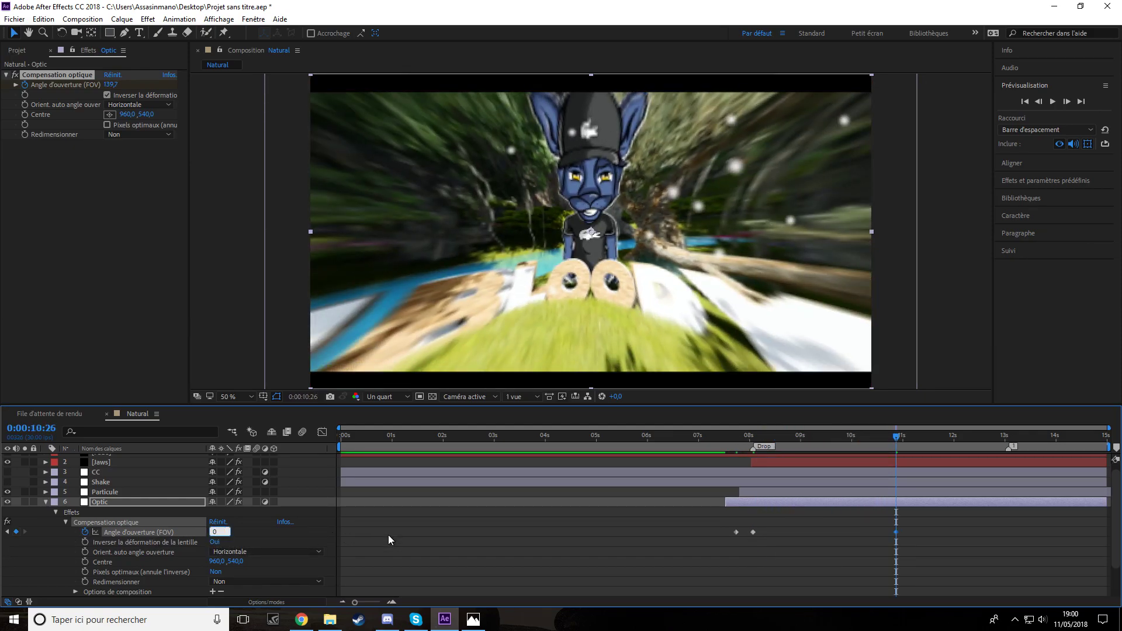
pyautogui.press('Return')
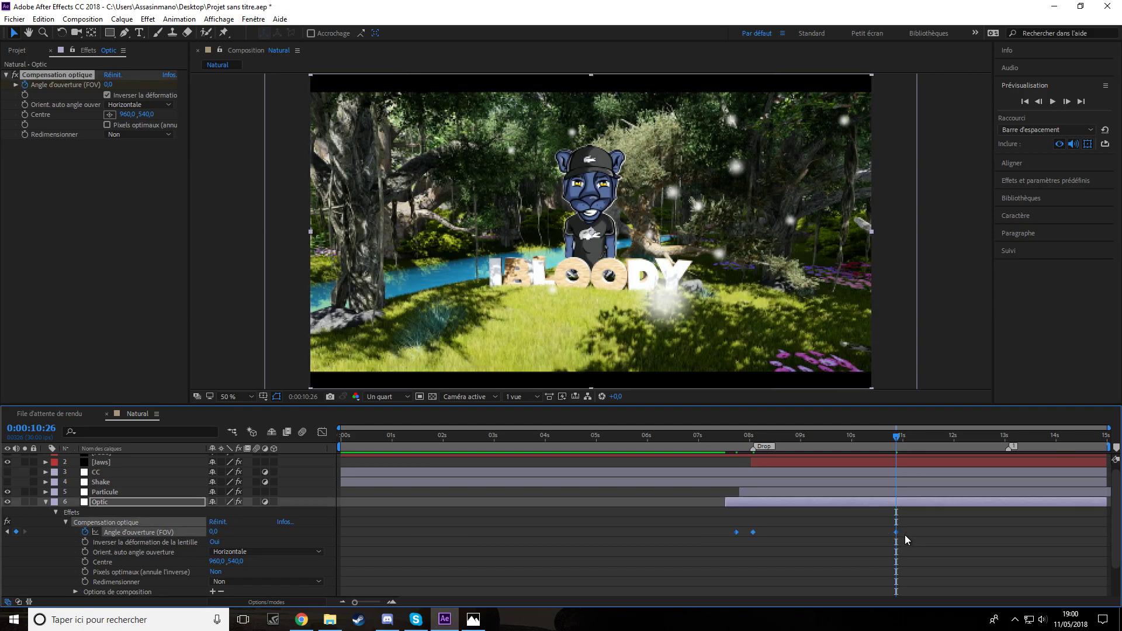
# Step: Ease the three field-of-view keyframes, shape their curve into a sharp peak at the drop with a gradual fall-off, and preview it
pyautogui.press('F9')
pyautogui.click(323, 433)
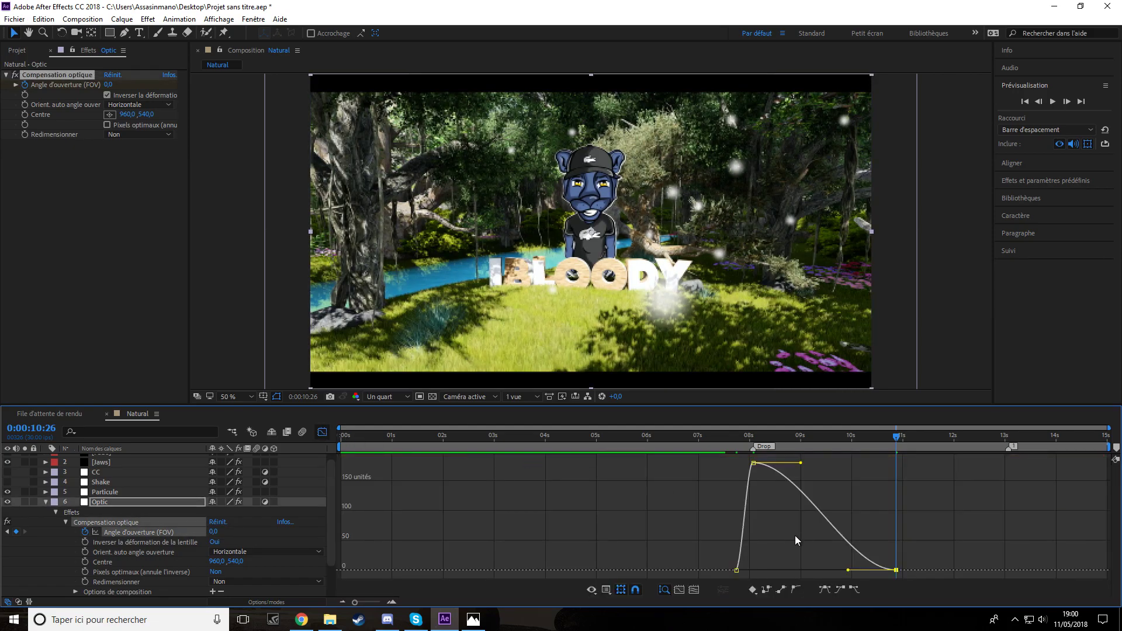
pyautogui.moveTo(831, 487); pyautogui.dragTo(755, 465)
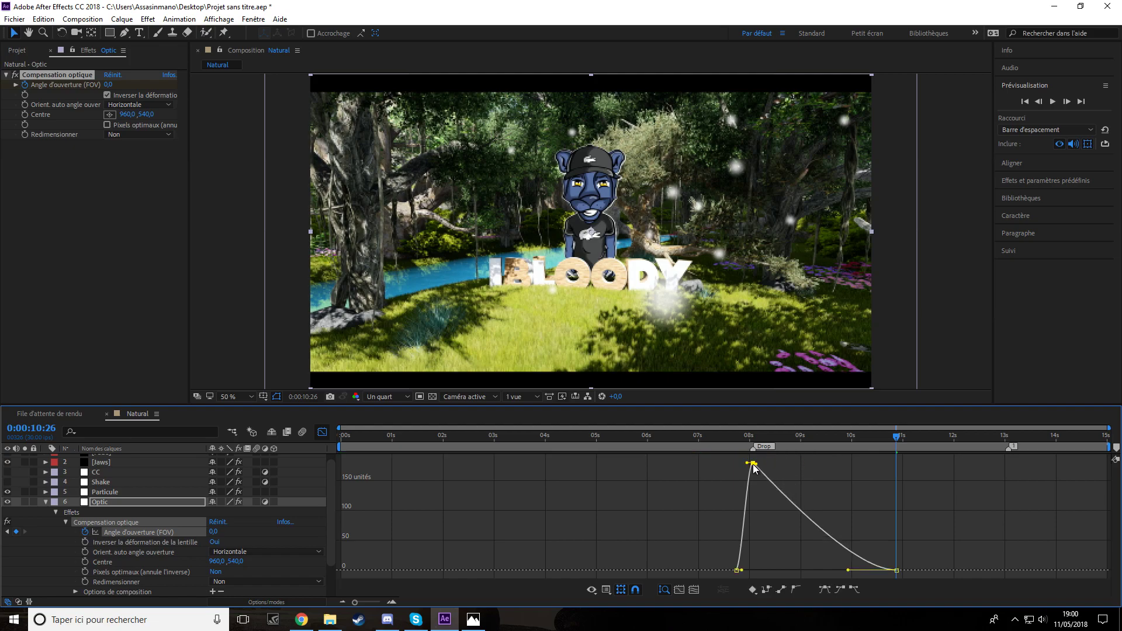
pyautogui.moveTo(736, 487); pyautogui.dragTo(731, 492)
pyautogui.moveTo(849, 571); pyautogui.dragTo(832, 572)
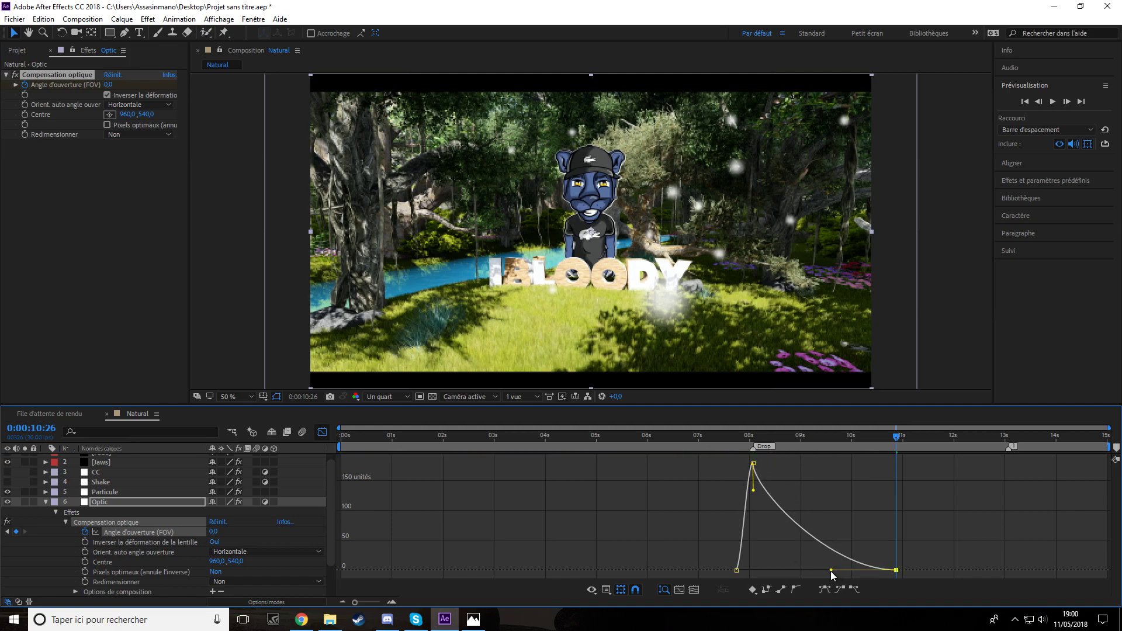
pyautogui.click(720, 437)
pyautogui.press('space')
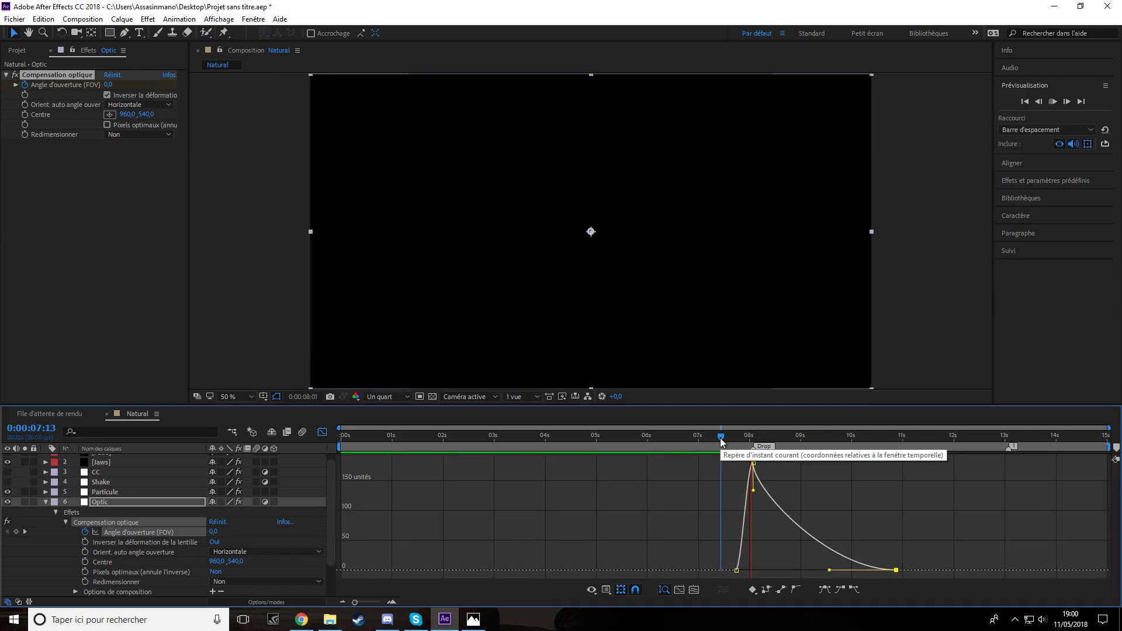
pyautogui.moveTo(721, 439); pyautogui.dragTo(753, 440)
pyautogui.click(321, 436)
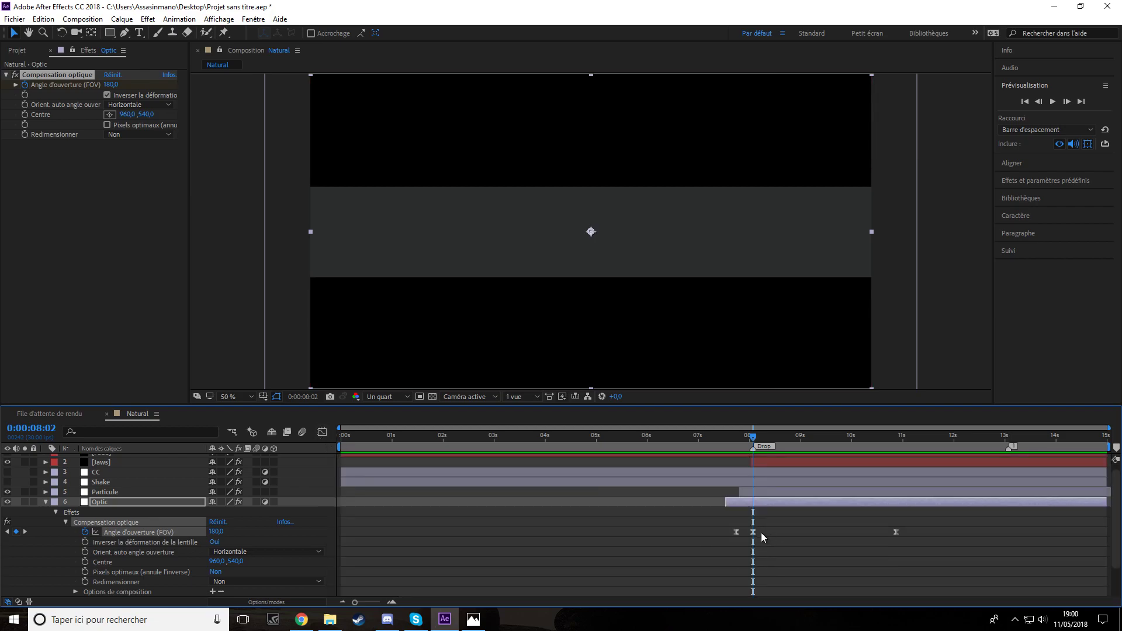
# Step: Nudge the Optic layer's peak field-of-view keyframe slightly earlier to 0:00:08:01 and preview the transition from 0:00:07:11
pyautogui.click(717, 436)
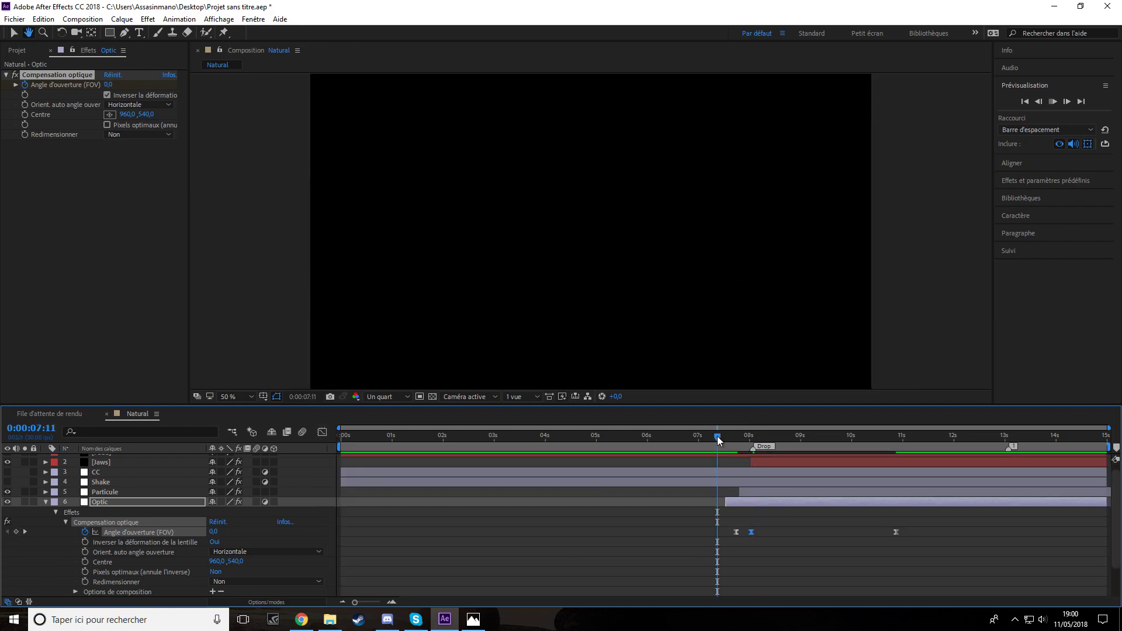
pyautogui.press('space')
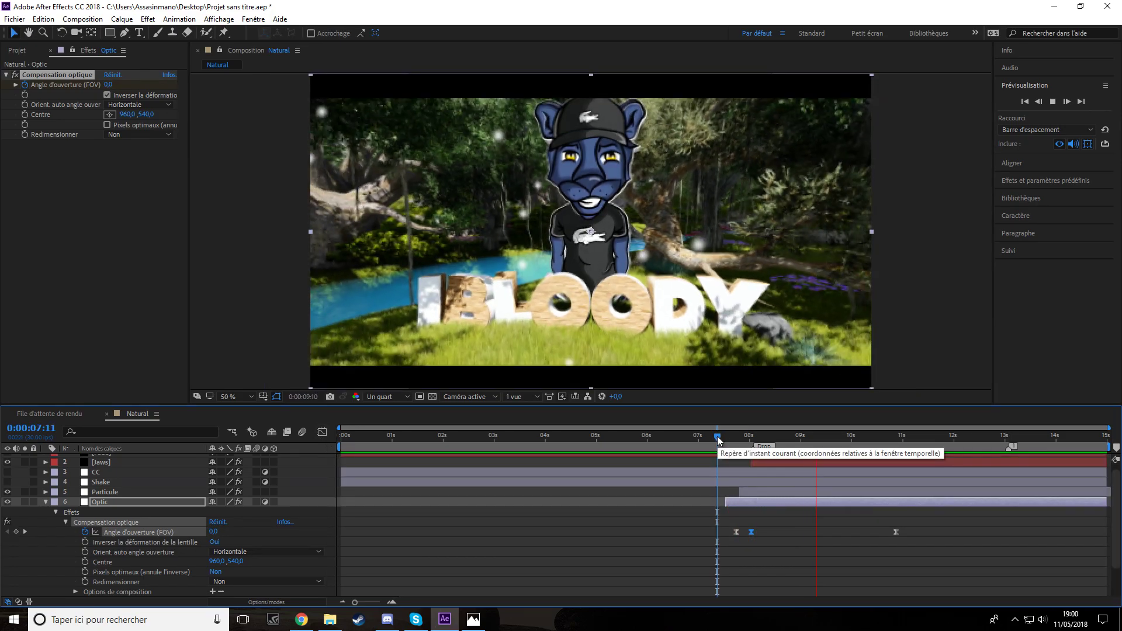
pyautogui.press('space')
# Step: Lengthen the ease into the last field-of-view keyframe to steepen the fall-off after the peak, and check the frames around the drop
pyautogui.moveTo(747, 443); pyautogui.dragTo(896, 447)
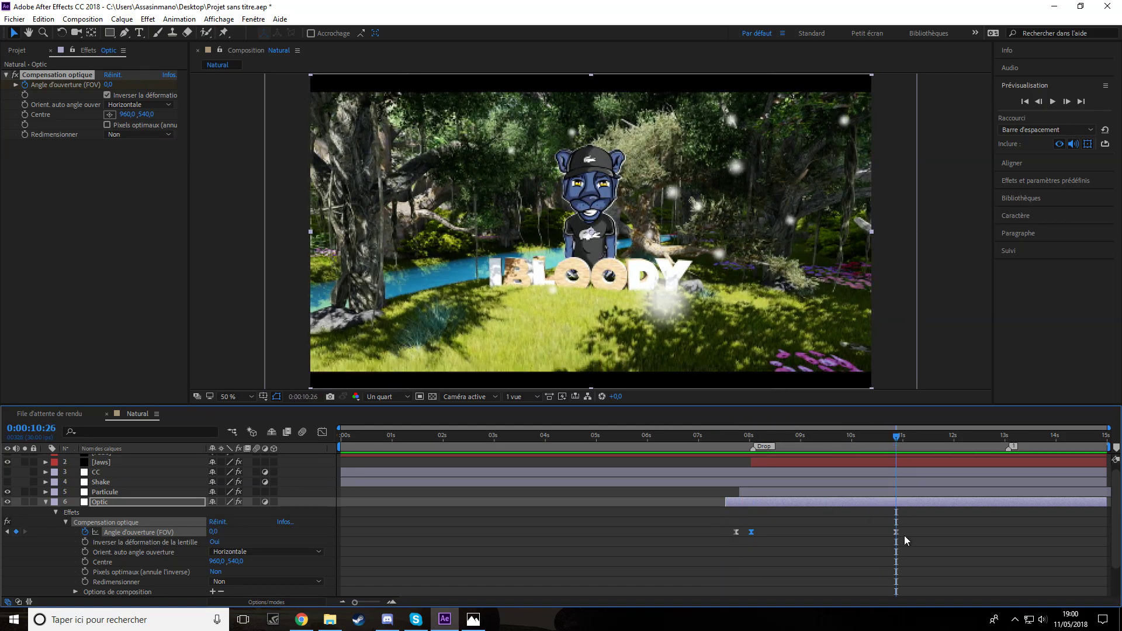
pyautogui.click(323, 432)
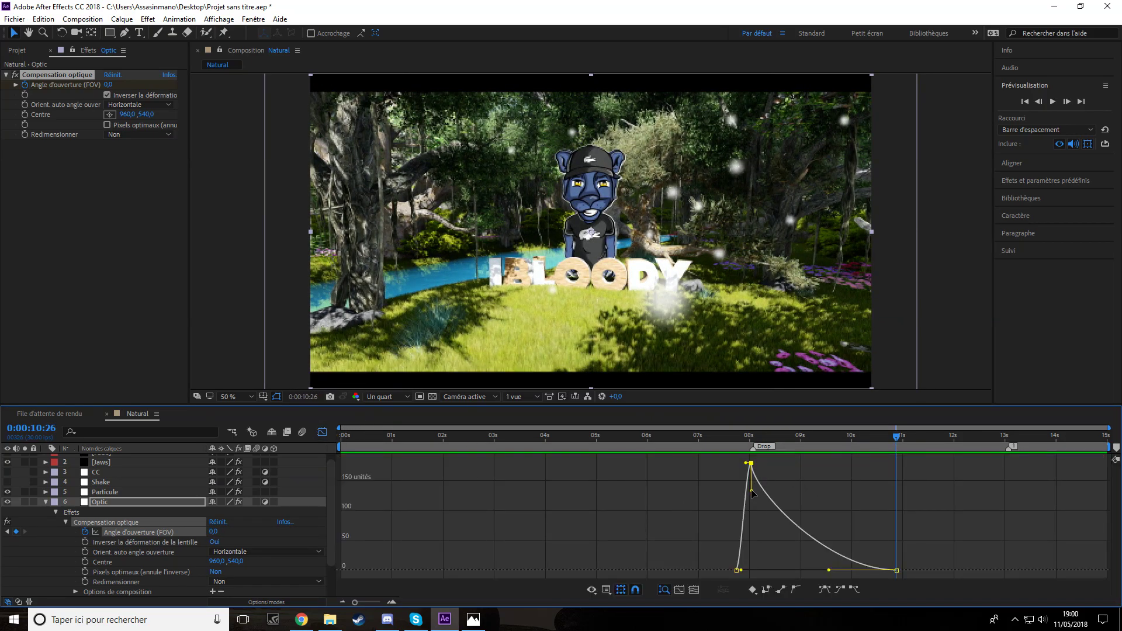
pyautogui.moveTo(829, 570); pyautogui.dragTo(791, 563)
pyautogui.click(734, 437)
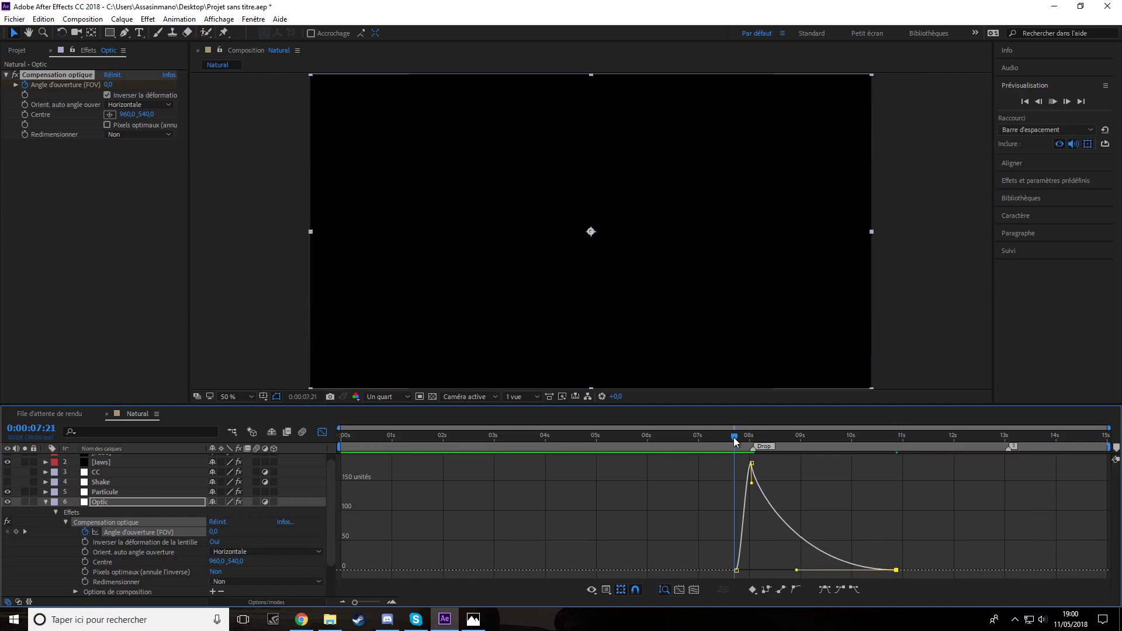
pyautogui.moveTo(734, 437); pyautogui.dragTo(753, 439)
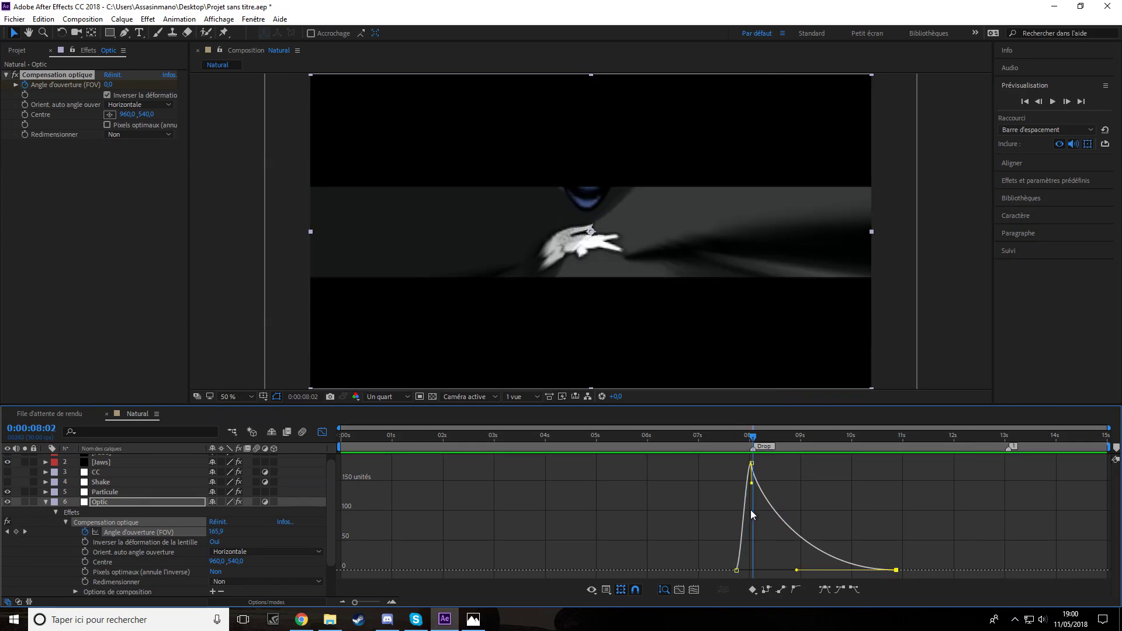
# Step: Steepen the field-of-view curve's rise out of its first keyframe and preview the transition from 0:00:07:19
pyautogui.click(736, 570)
pyautogui.moveTo(742, 570); pyautogui.dragTo(738, 560)
pyautogui.click(731, 437)
pyautogui.press('space')
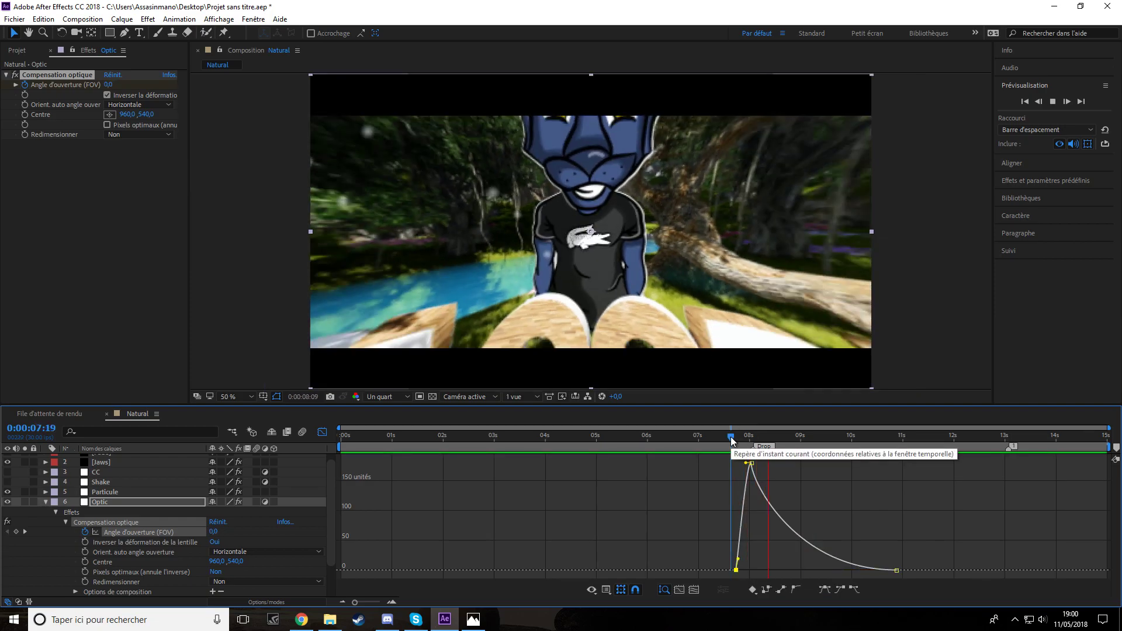
pyautogui.moveTo(730, 436); pyautogui.dragTo(815, 450)
# Step: Move the last field-of-view keyframe to about 0:00:11:27 and preview the longer lens-distortion fall-off
pyautogui.hotkey('shift', 'F3')
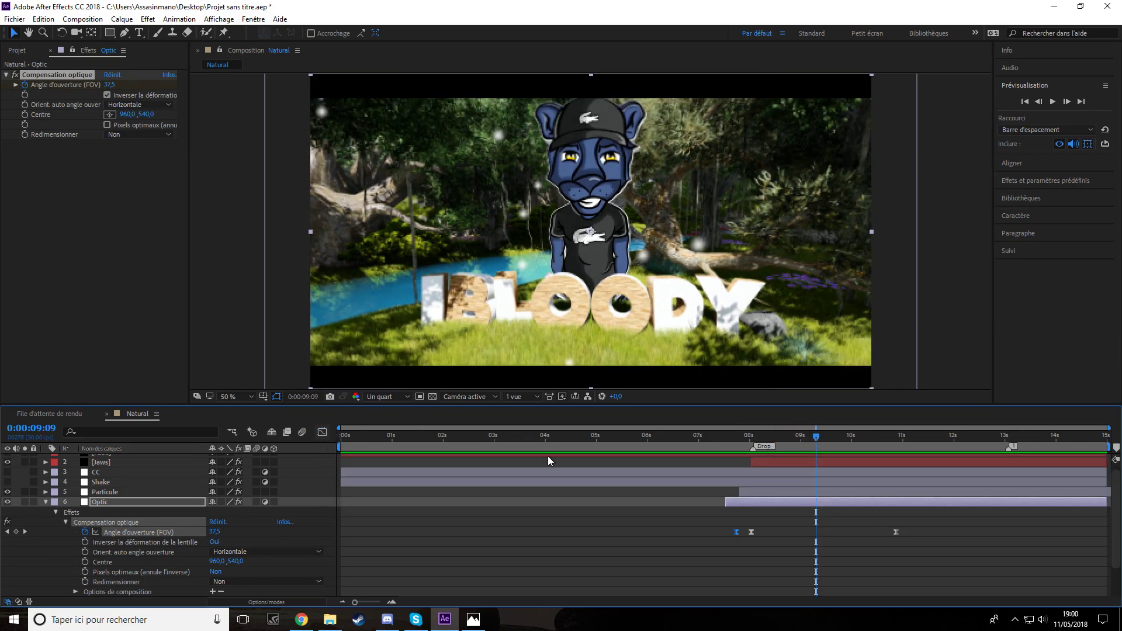
pyautogui.moveTo(896, 532); pyautogui.dragTo(948, 530)
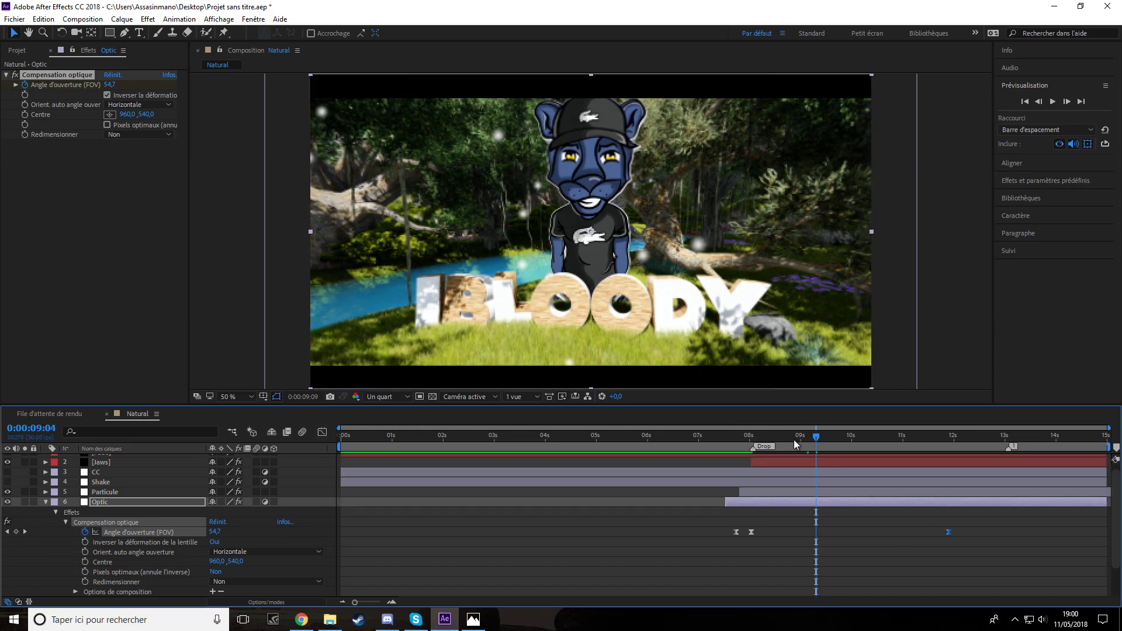
pyautogui.click(733, 446)
pyautogui.press('space')
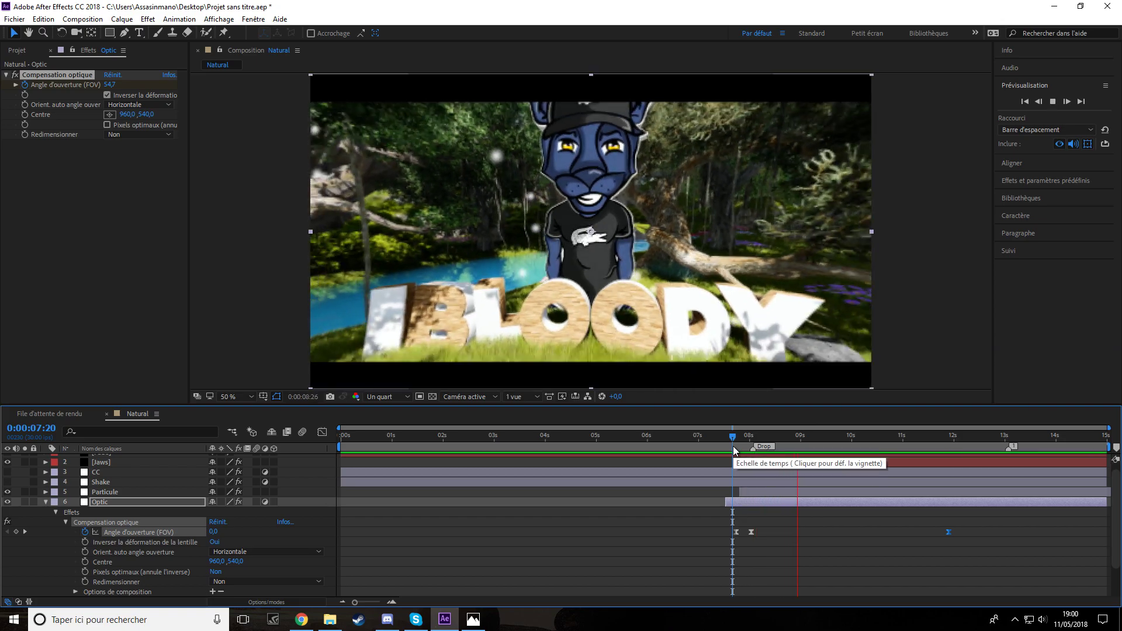
pyautogui.click(798, 438)
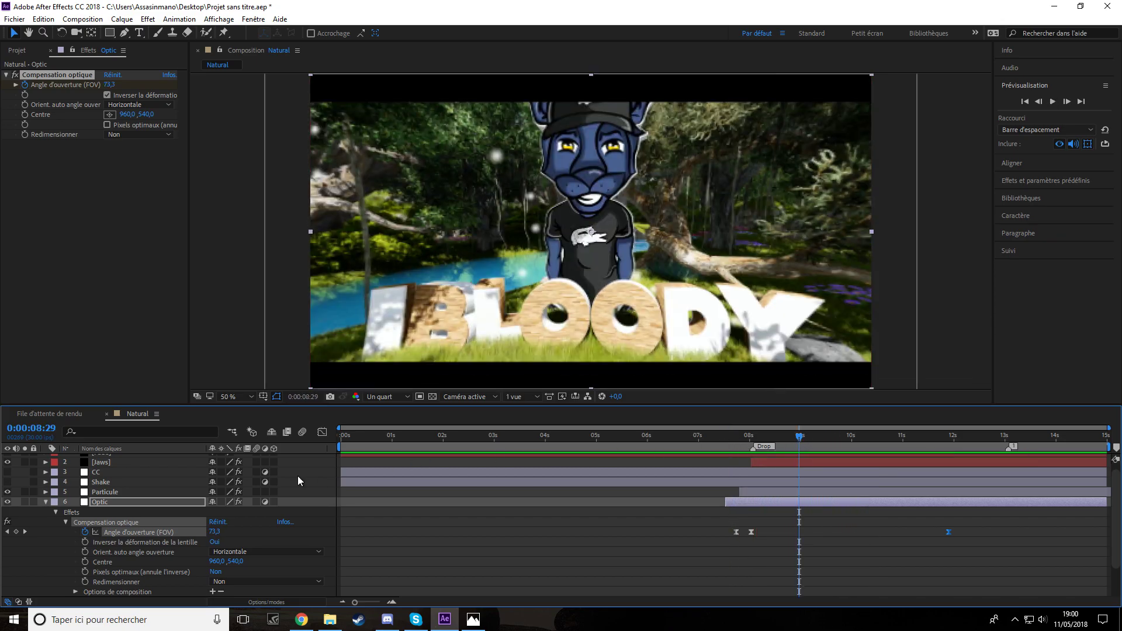
# Step: Apply the Turbulences effect to the Optic layer and expand its properties with Compensation optique collapsed
pyautogui.click(1034, 181)
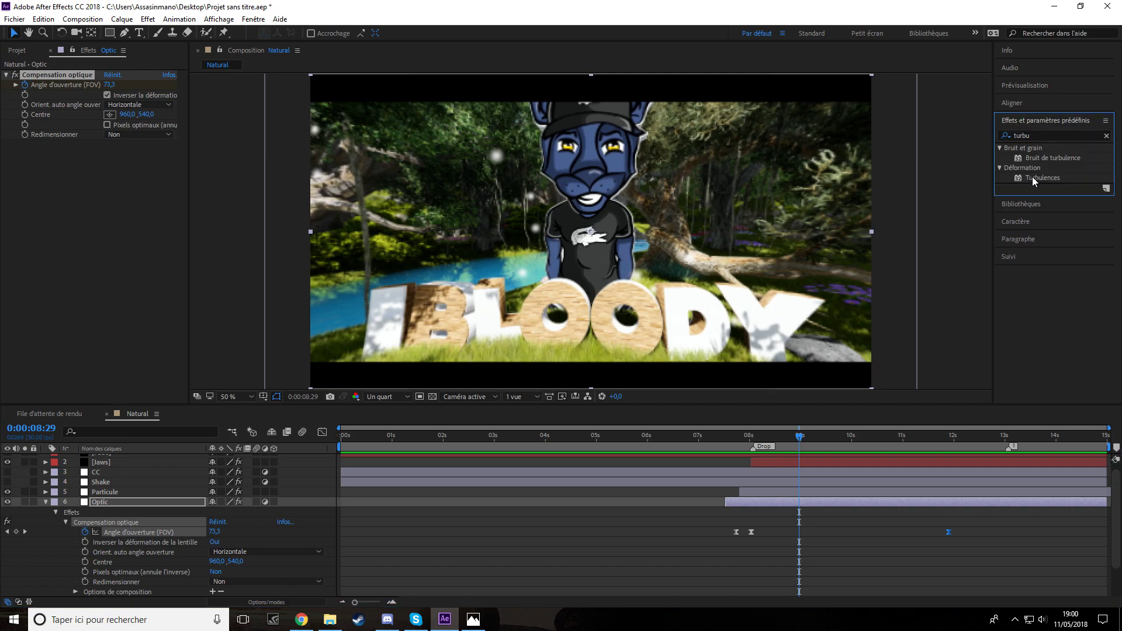
pyautogui.moveTo(1038, 178); pyautogui.dragTo(117, 501)
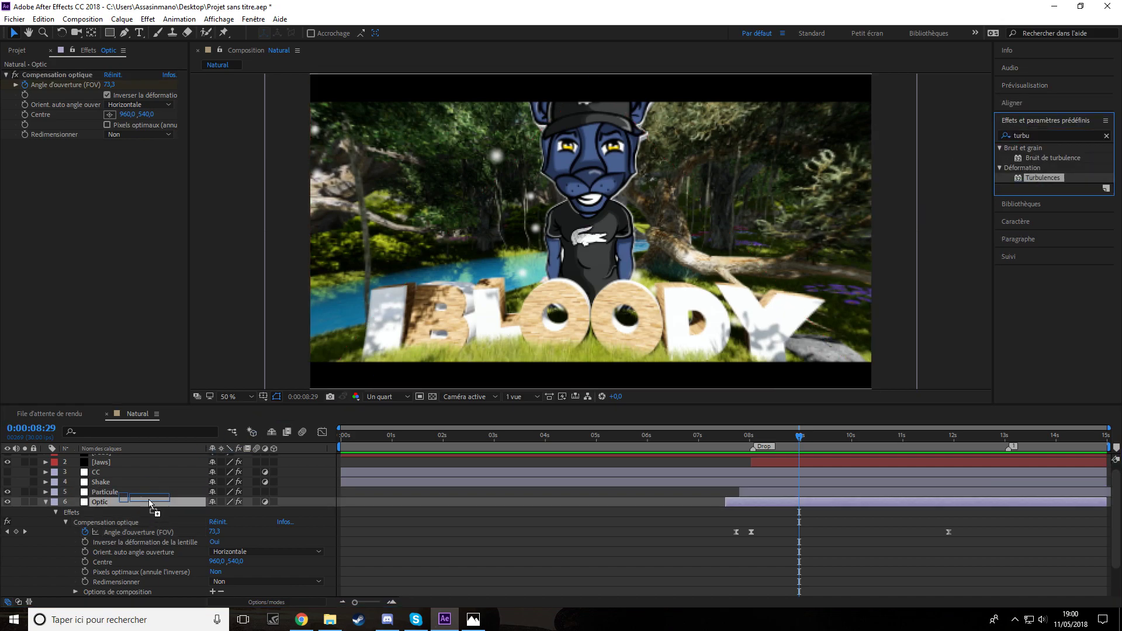
pyautogui.click(66, 522)
pyautogui.click(66, 531)
pyautogui.scroll(-2, 651, 465)
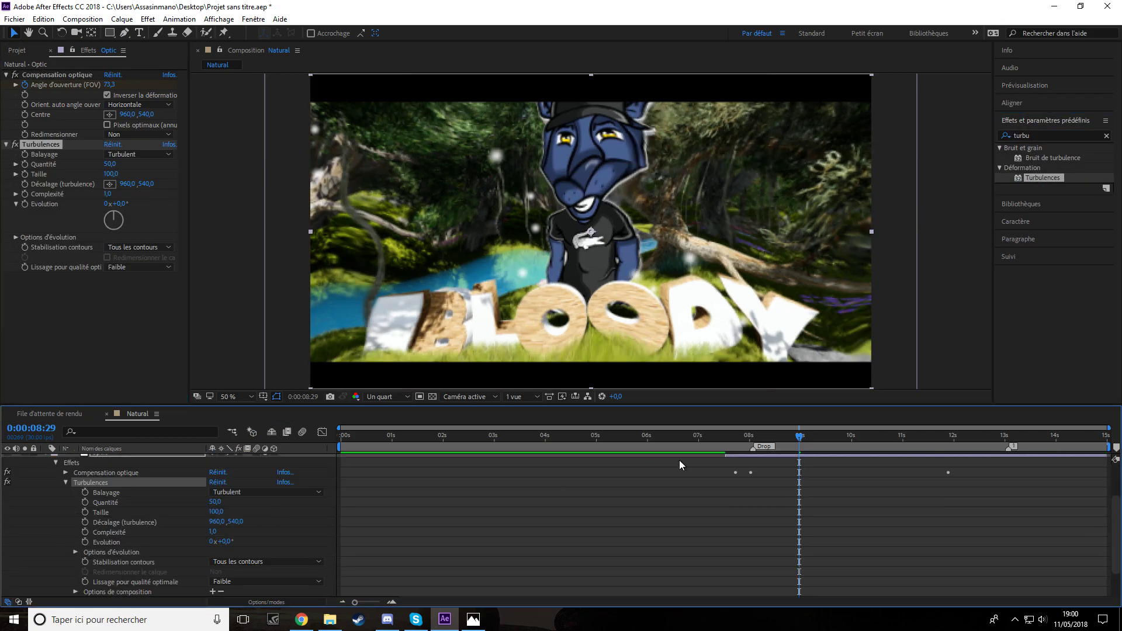
# Step: At 0:00:08:01, keyframe the Turbulences Quantité at 0 and Taille at 100
pyautogui.moveTo(797, 442); pyautogui.dragTo(750, 437)
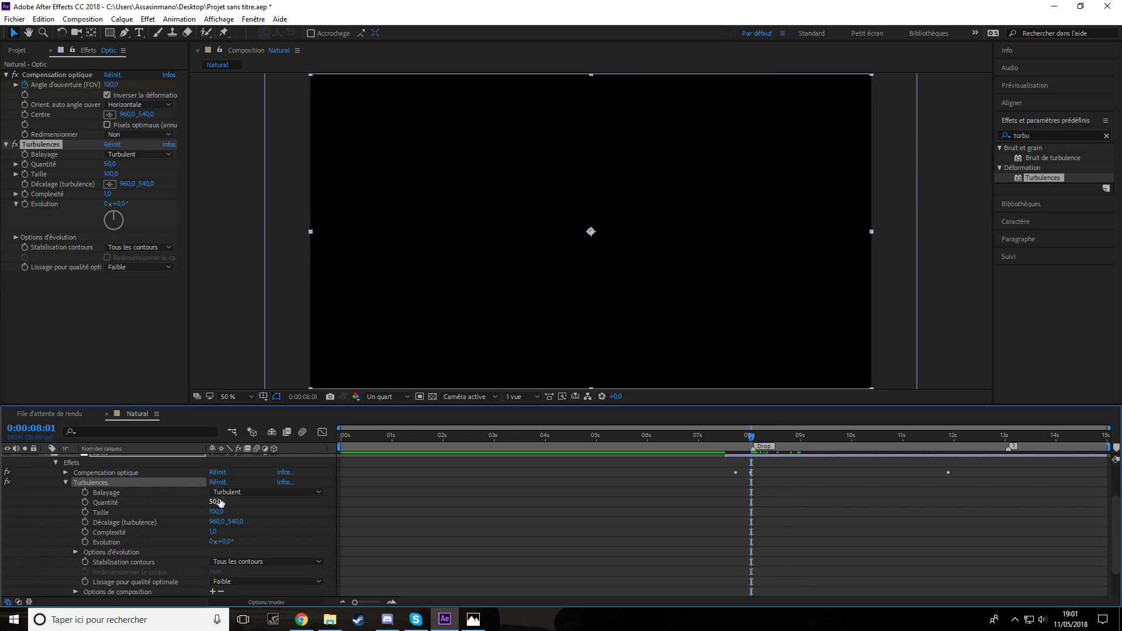
pyautogui.click(278, 511)
pyautogui.click(85, 513)
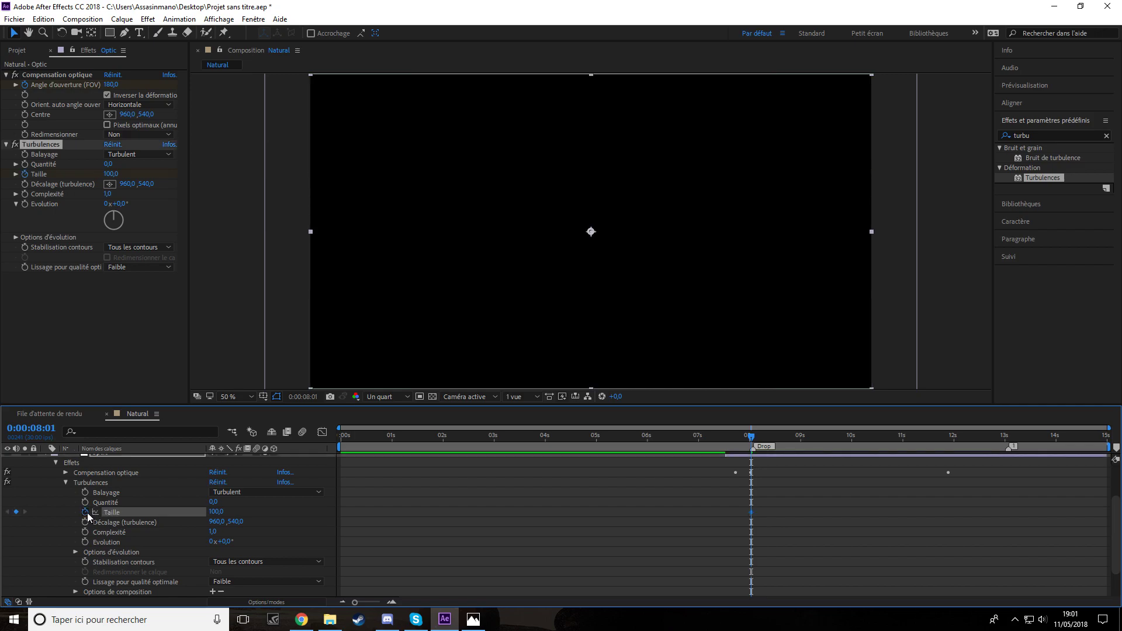
pyautogui.click(85, 502)
# Step: One frame further, at 0:00:08:02, keyframe the Turbulences Quantité at 90 and Taille at 60
pyautogui.click(1046, 85)
pyautogui.click(1067, 101)
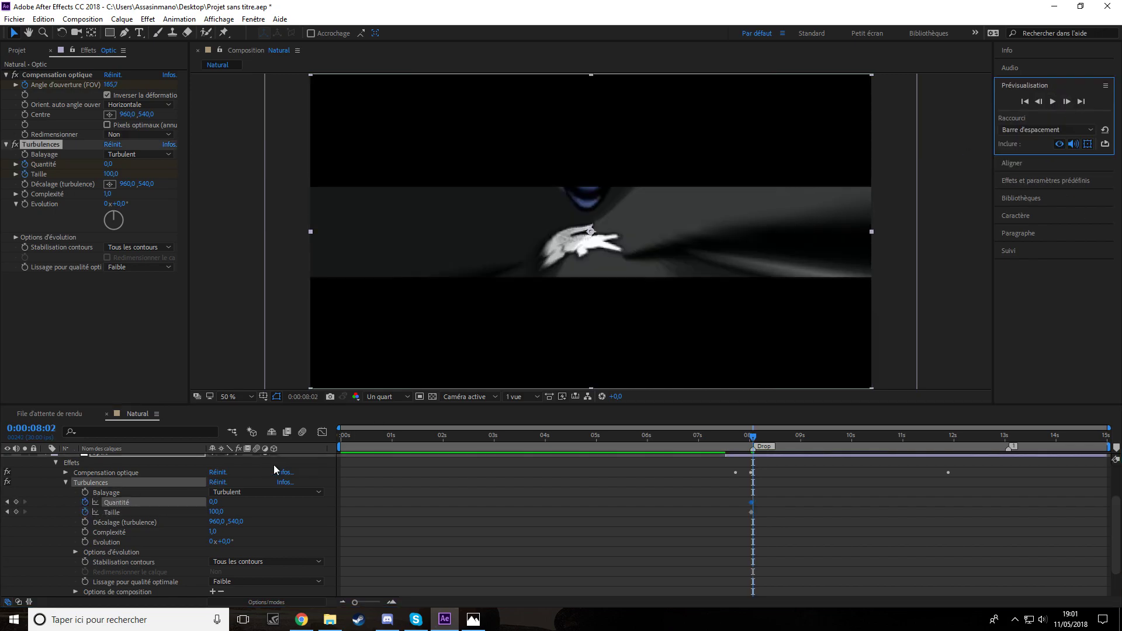
pyautogui.click(214, 502)
pyautogui.press('Return')
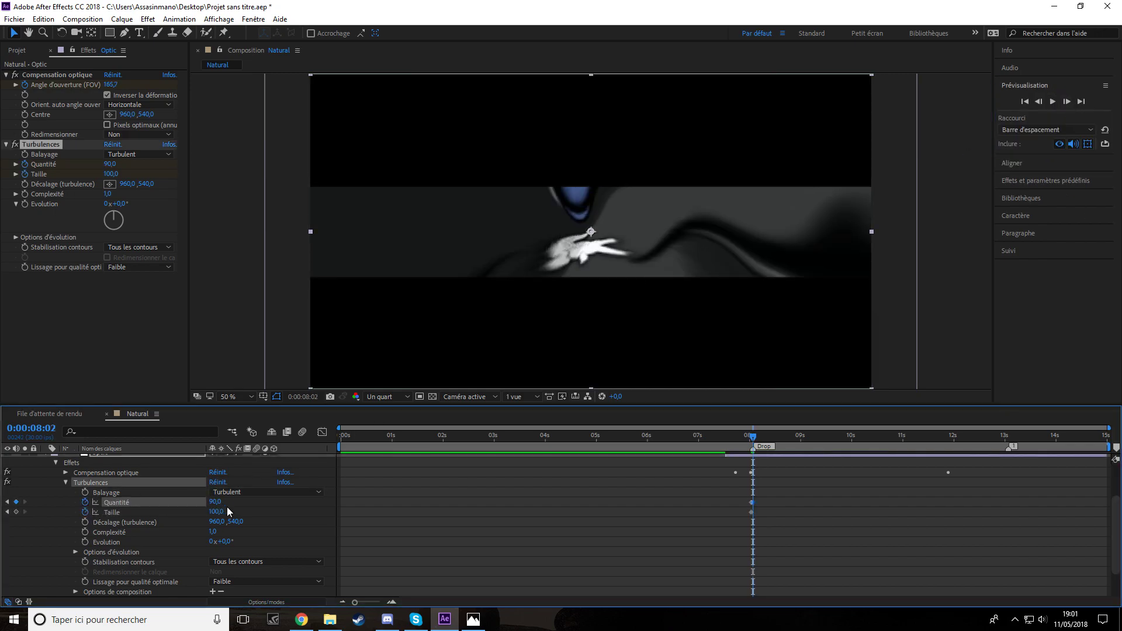
pyautogui.write('60')
pyautogui.press('Return')
# Step: Add end keyframes of Quantité 0 and Taille 100, ease all Turbulences keyframes, and place the end pair just after 11 seconds
pyautogui.moveTo(731, 487); pyautogui.dragTo(754, 529)
pyautogui.press('space')
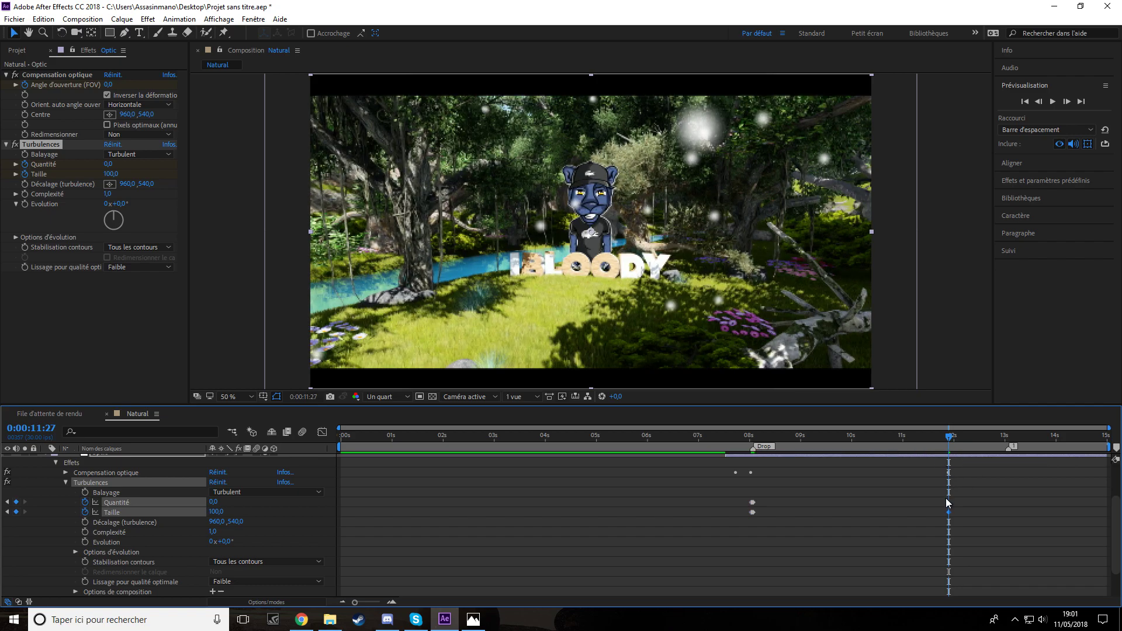
pyautogui.moveTo(948, 502); pyautogui.dragTo(707, 540)
pyautogui.click(752, 512)
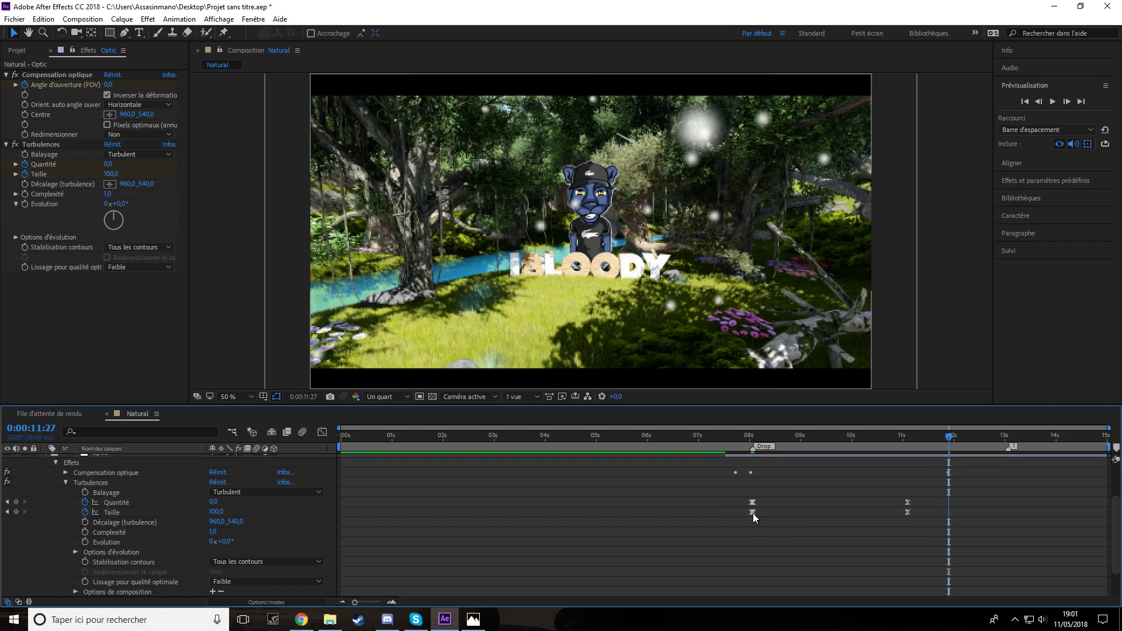
# Step: Shape the Taille curve so it changes quickly right after the drop and eases gently into its end keyframe
pyautogui.click(318, 432)
pyautogui.moveTo(766, 570); pyautogui.dragTo(732, 521)
pyautogui.moveTo(856, 464); pyautogui.dragTo(830, 463)
# Step: Shape the Quantité curve into a steep fall from the drop with a long ease-out, and preview it from 0:00:07:23
pyautogui.click(117, 502)
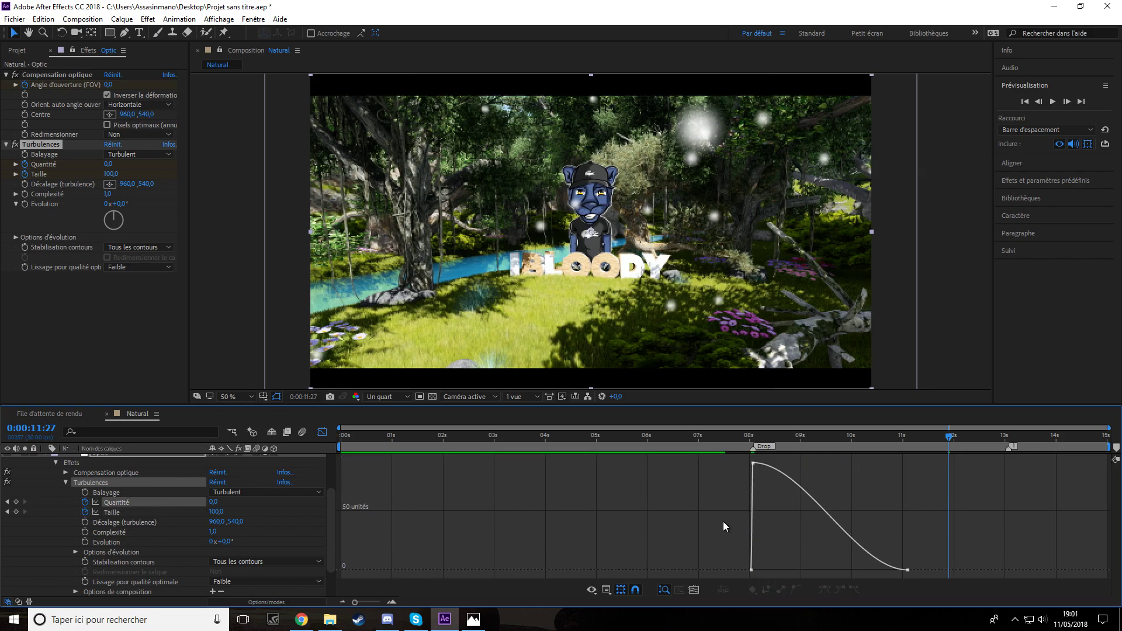
pyautogui.click(752, 463)
pyautogui.moveTo(805, 464); pyautogui.dragTo(728, 498)
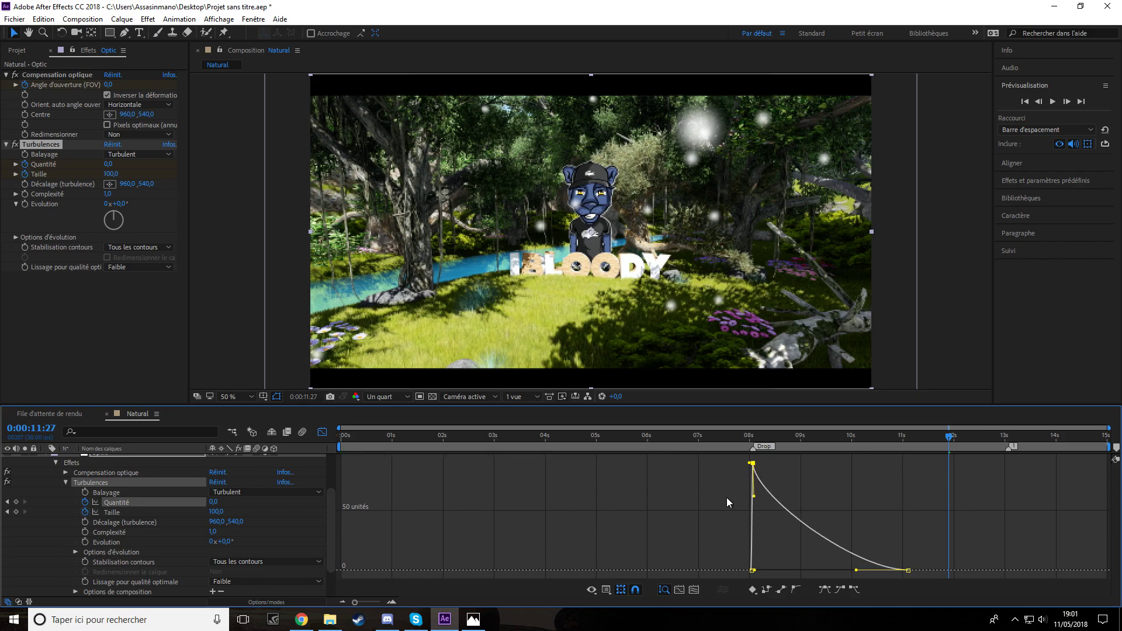
pyautogui.moveTo(857, 570); pyautogui.dragTo(830, 570)
pyautogui.click(737, 437)
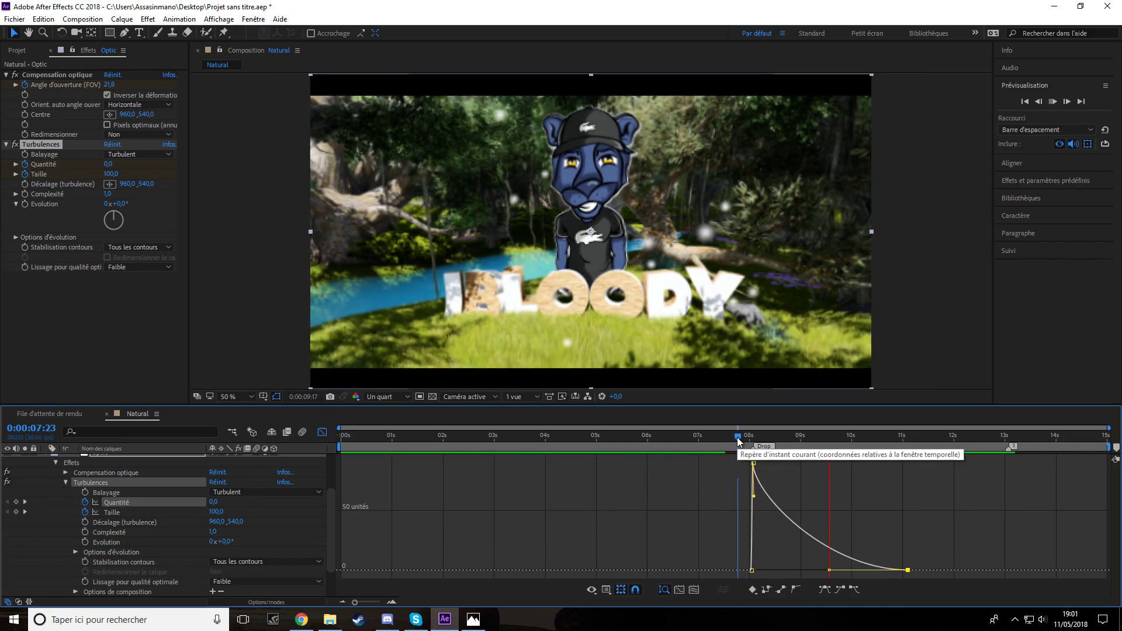
pyautogui.moveTo(738, 438); pyautogui.dragTo(753, 440)
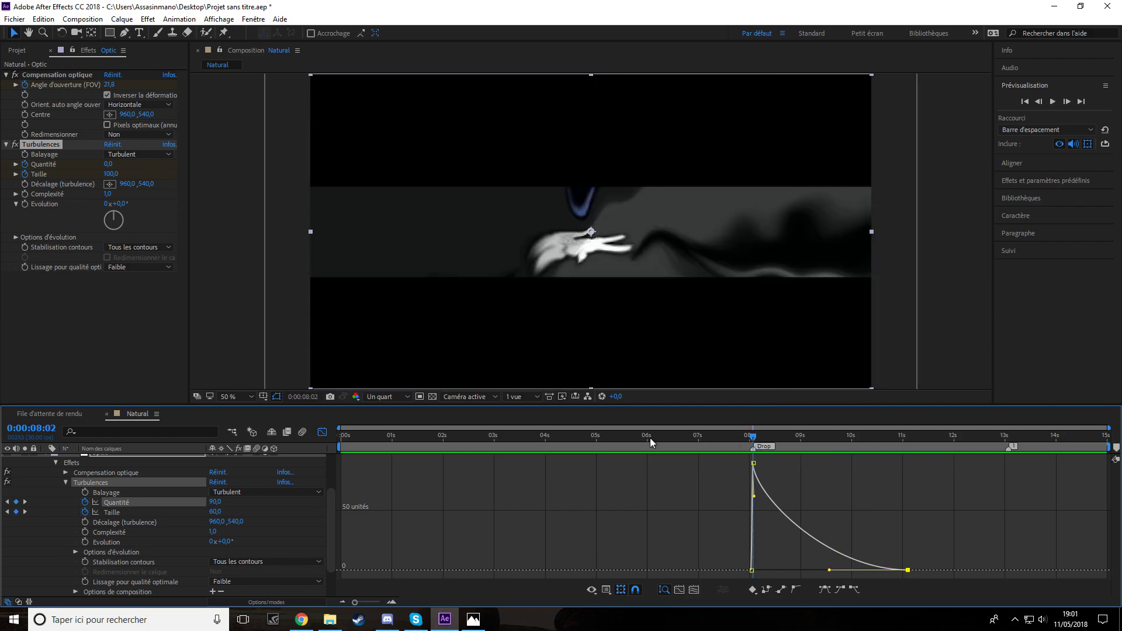
# Step: Move the end keyframes of Quantité and Taille earlier, to about 10.5 seconds, and preview the shorter turbulence
pyautogui.click(322, 432)
pyautogui.click(907, 512)
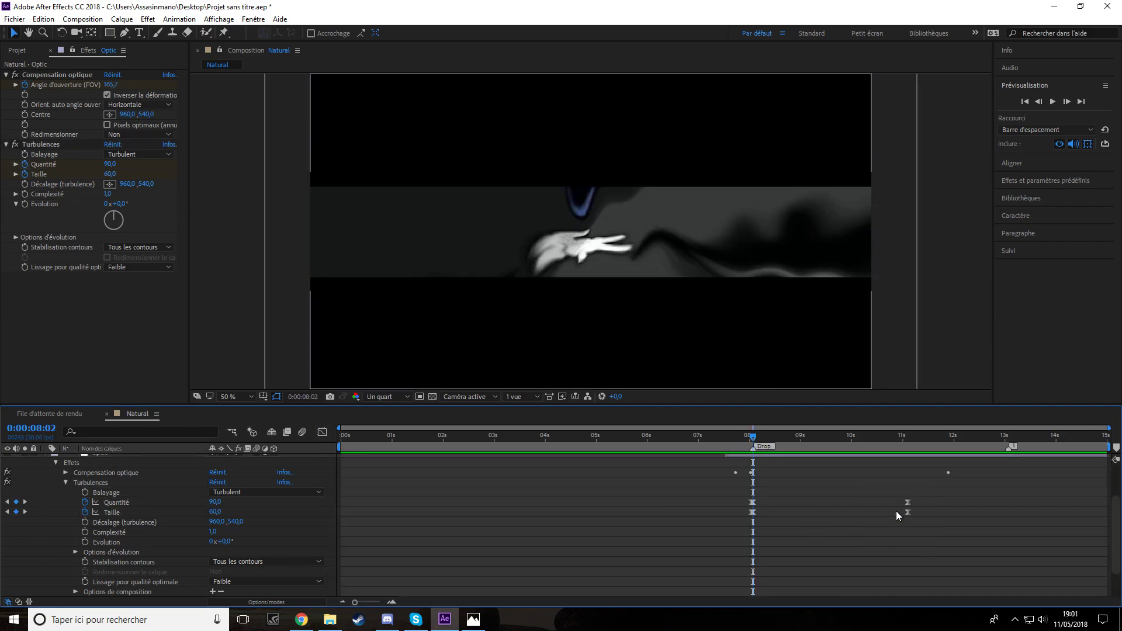
pyautogui.moveTo(933, 529); pyautogui.dragTo(882, 511)
pyautogui.press('space')
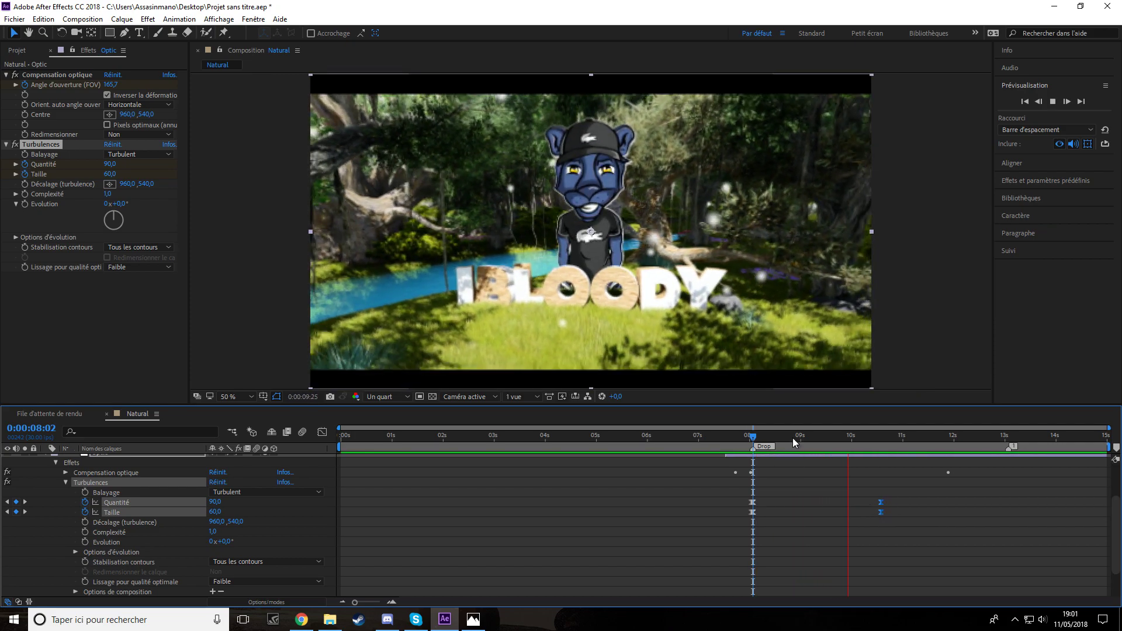
pyautogui.click(793, 437)
pyautogui.click(787, 500)
# Step: Steepen the Quantité and Taille curves right after the 0:00:08:02 keyframes and preview the turbulence
pyautogui.moveTo(792, 438); pyautogui.dragTo(753, 445)
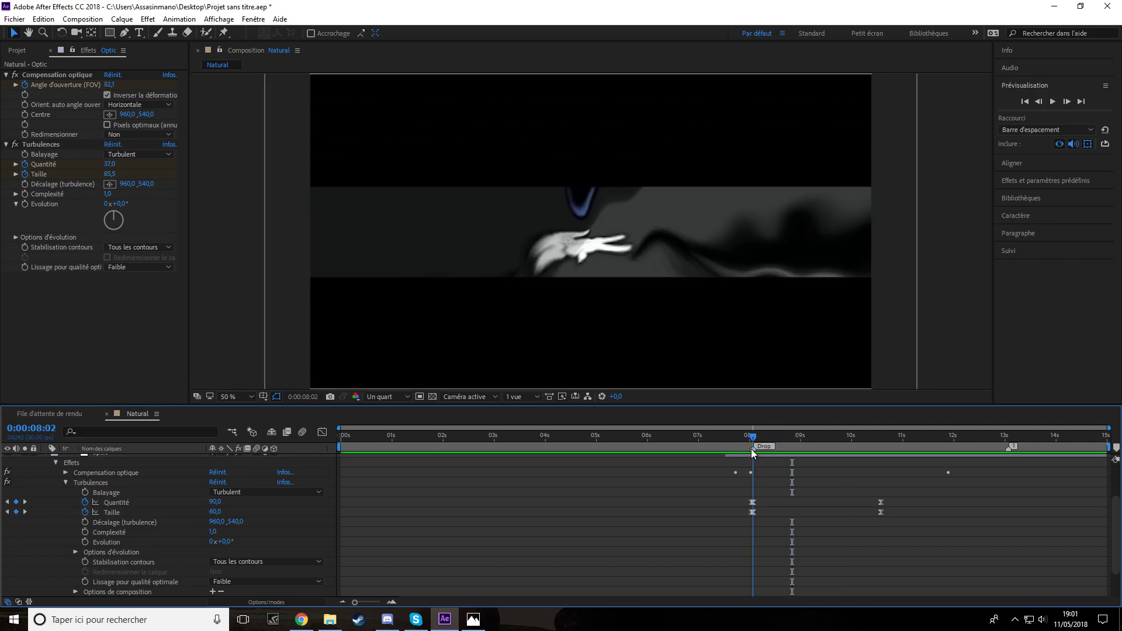
pyautogui.click(752, 503)
pyautogui.click(322, 432)
pyautogui.moveTo(730, 455); pyautogui.dragTo(708, 549)
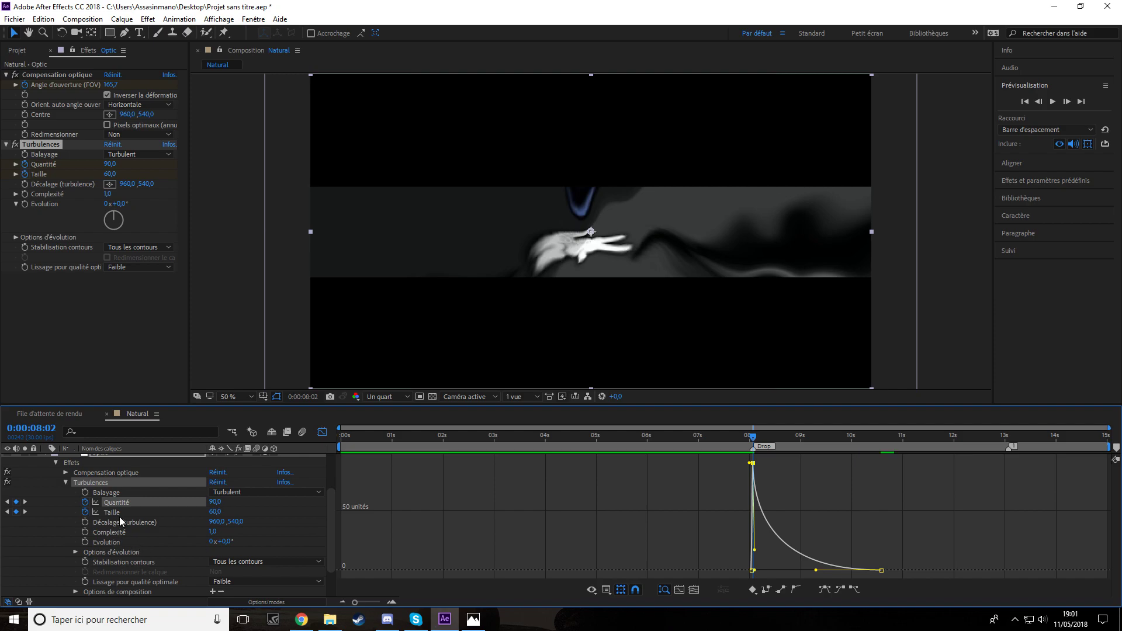
pyautogui.click(112, 512)
pyautogui.moveTo(752, 530); pyautogui.dragTo(735, 482)
pyautogui.press('space')
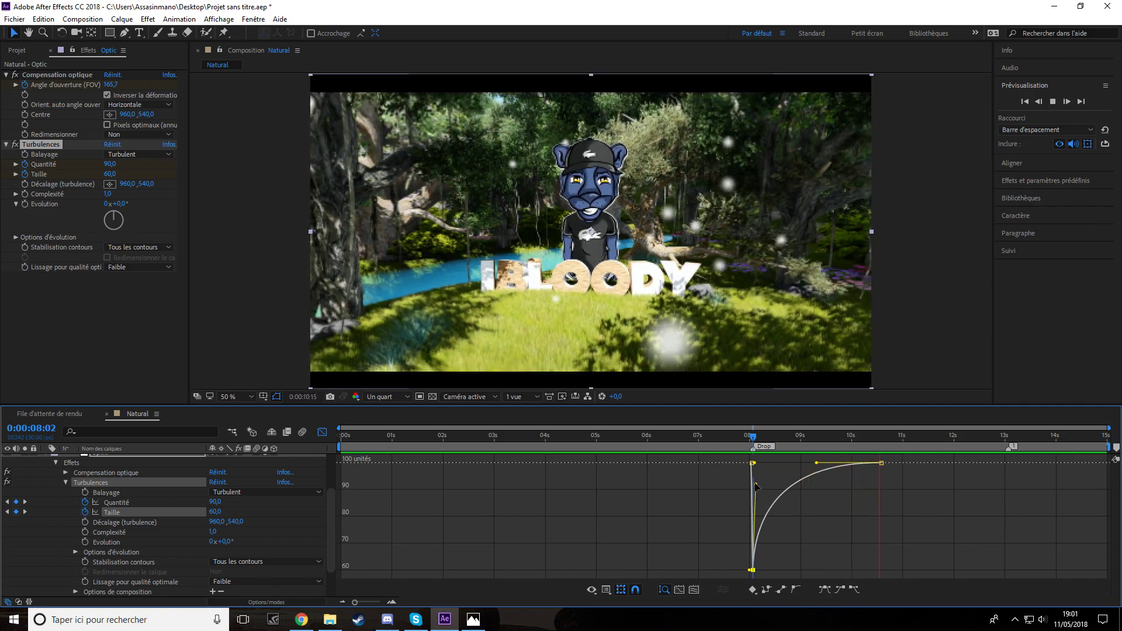
# Step: Slightly soften the Quantité curve's initial drop by shortening its peak handle, and preview the transition from 0:00:07:25
pyautogui.click(153, 502)
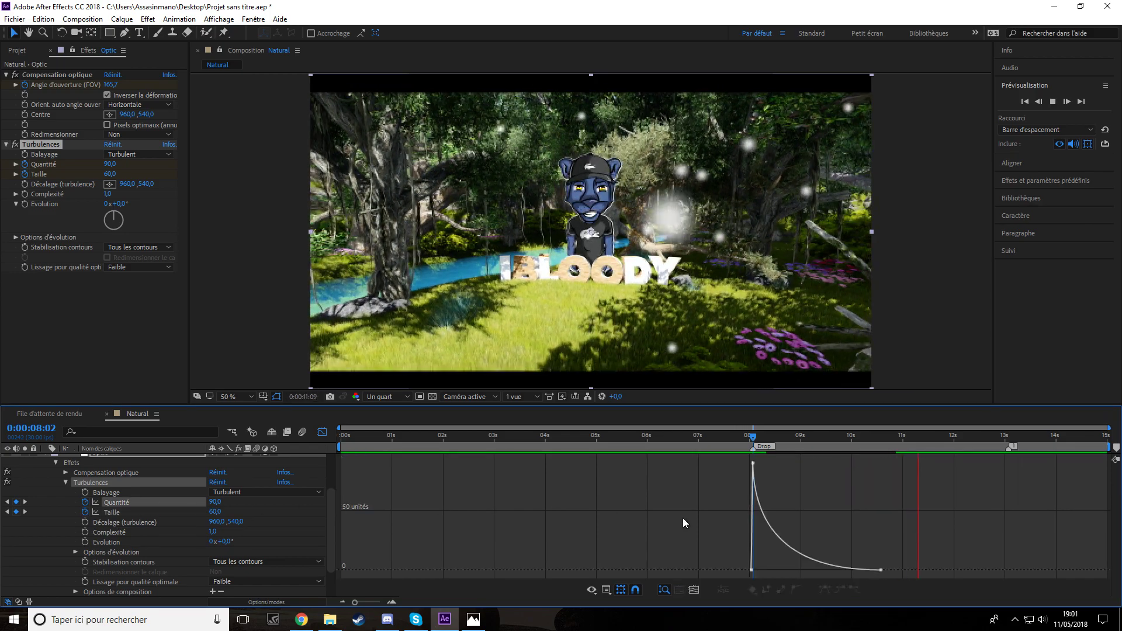
pyautogui.moveTo(740, 459); pyautogui.dragTo(771, 480)
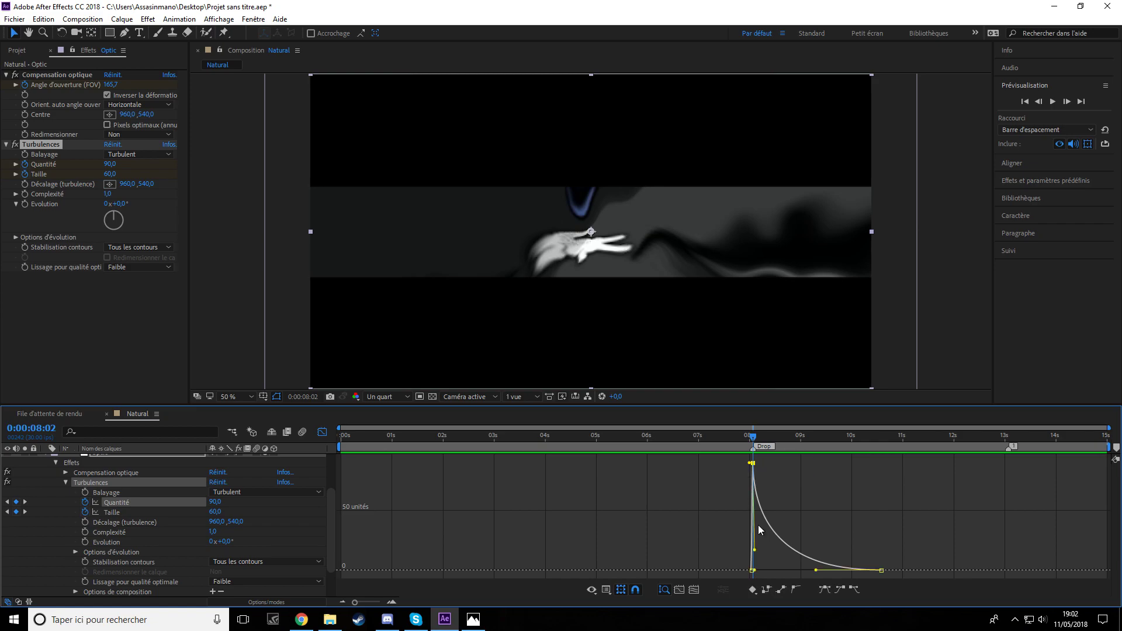
pyautogui.moveTo(754, 551); pyautogui.dragTo(743, 542)
pyautogui.press('space')
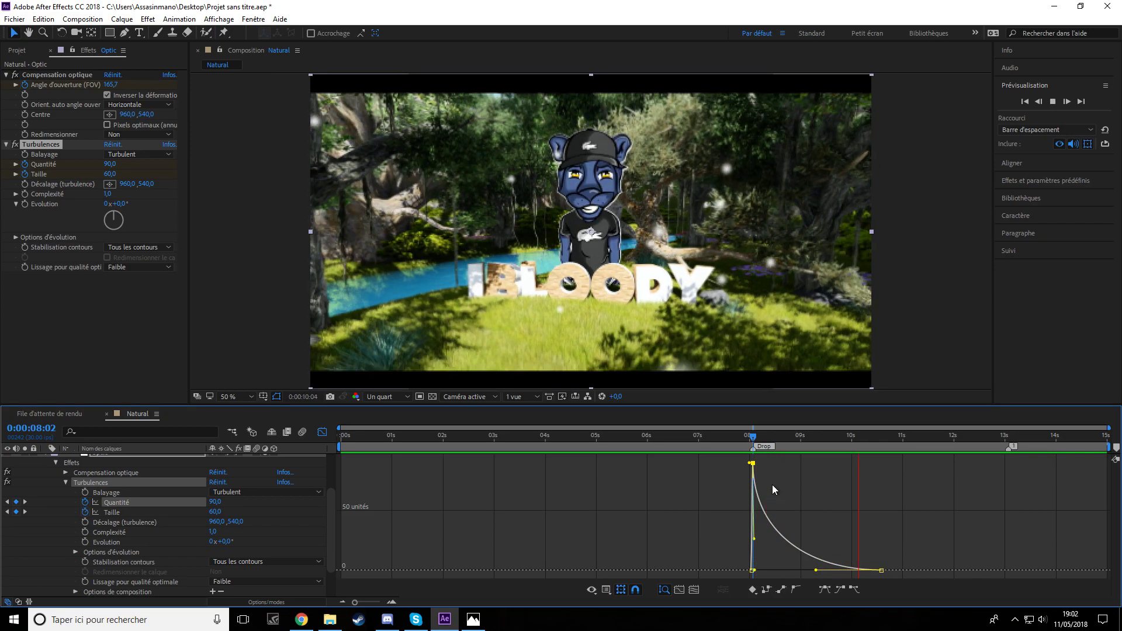
pyautogui.press('space')
pyautogui.click(742, 437)
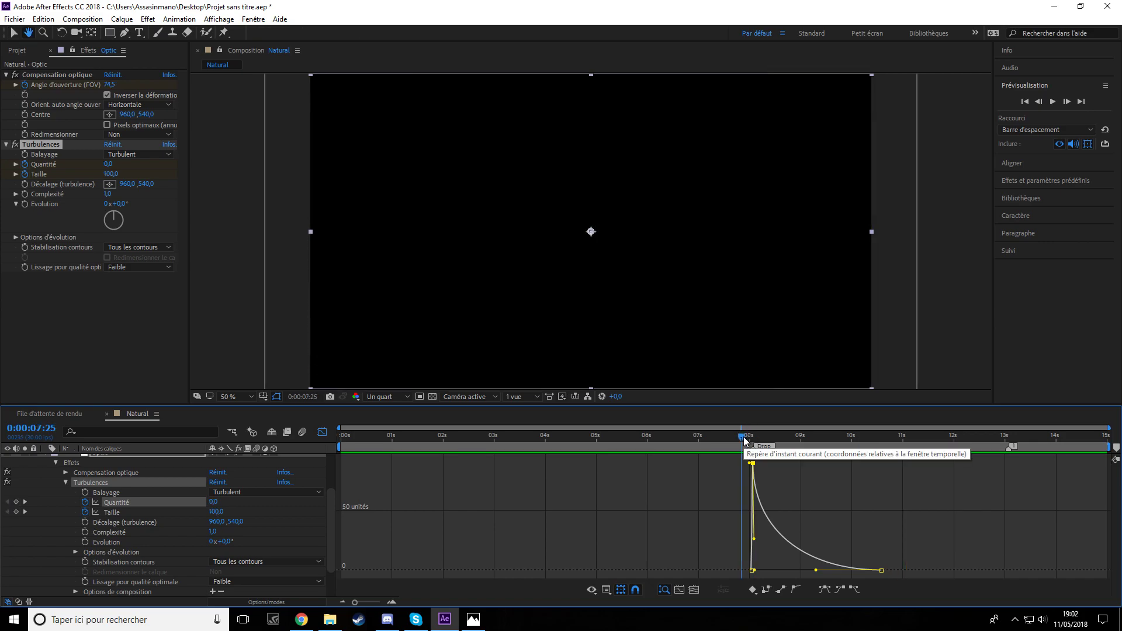
pyautogui.press('space')
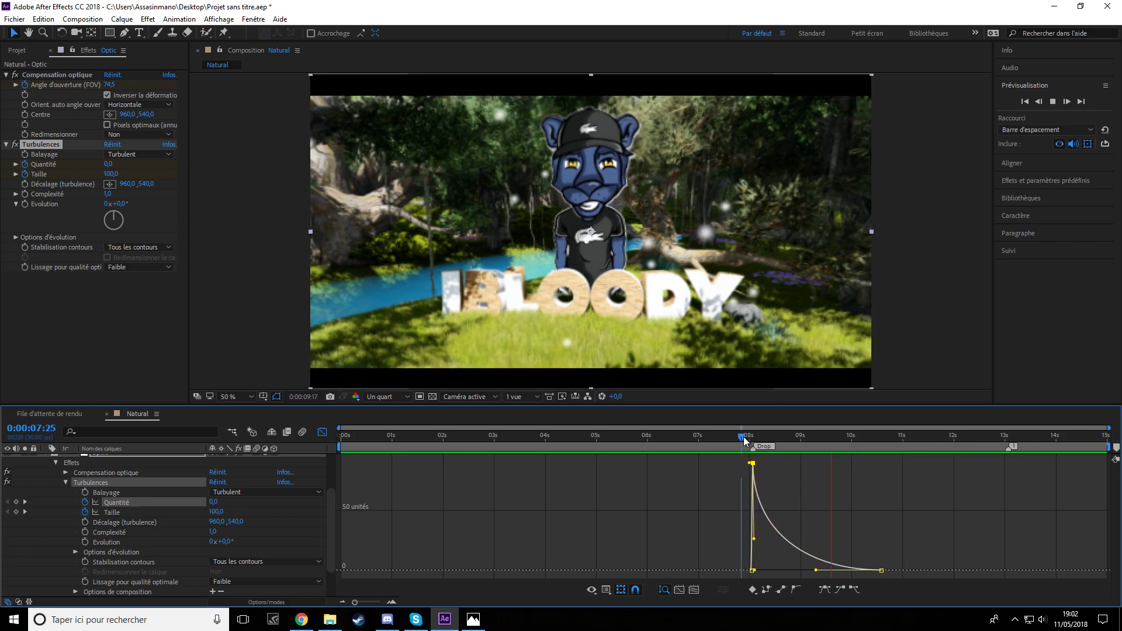
pyautogui.press('space')
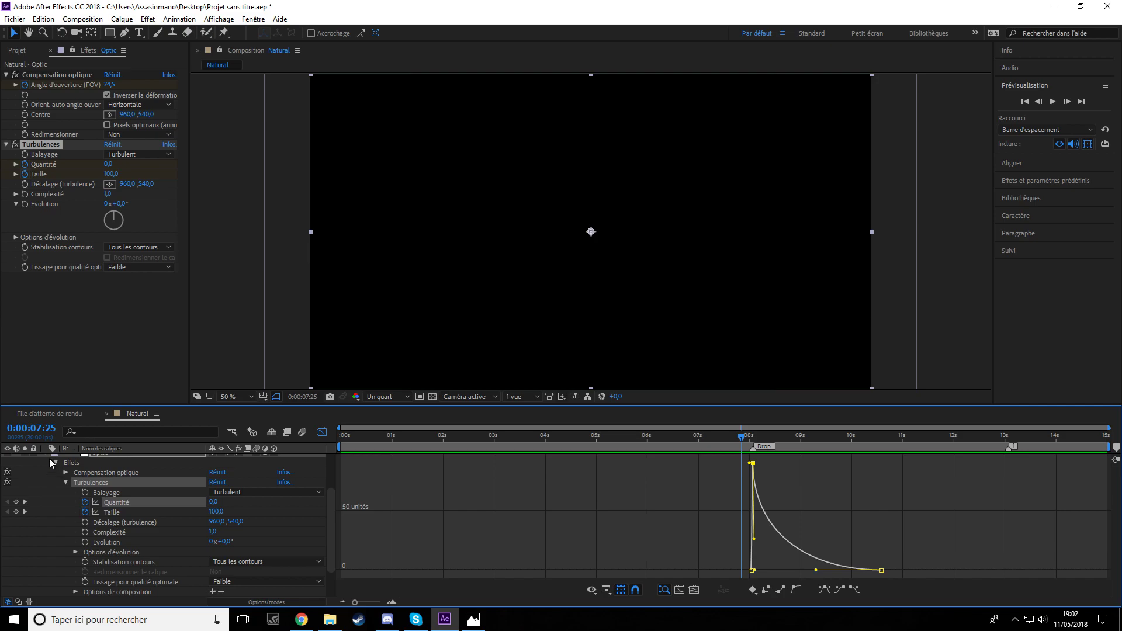
# Step: Move the end keyframes of Quantité and Taille to about 10.8 seconds in the Optic layer and preview the turbulence
pyautogui.scroll(1, 49, 460)
pyautogui.click(46, 482)
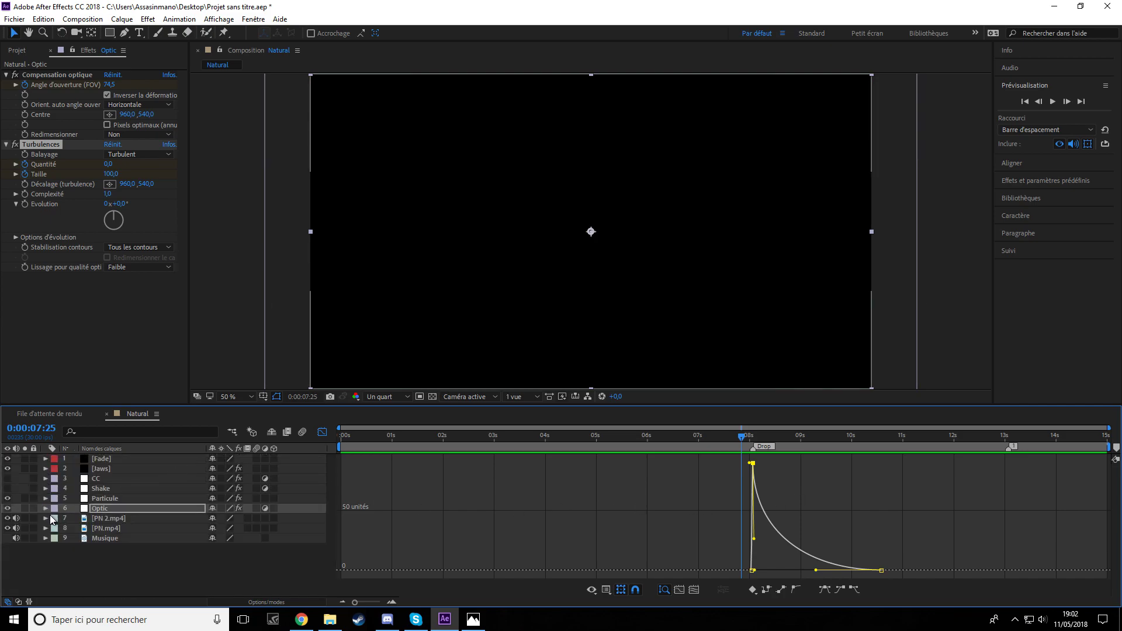
pyautogui.click(45, 508)
pyautogui.click(322, 432)
pyautogui.moveTo(875, 503); pyautogui.dragTo(890, 521)
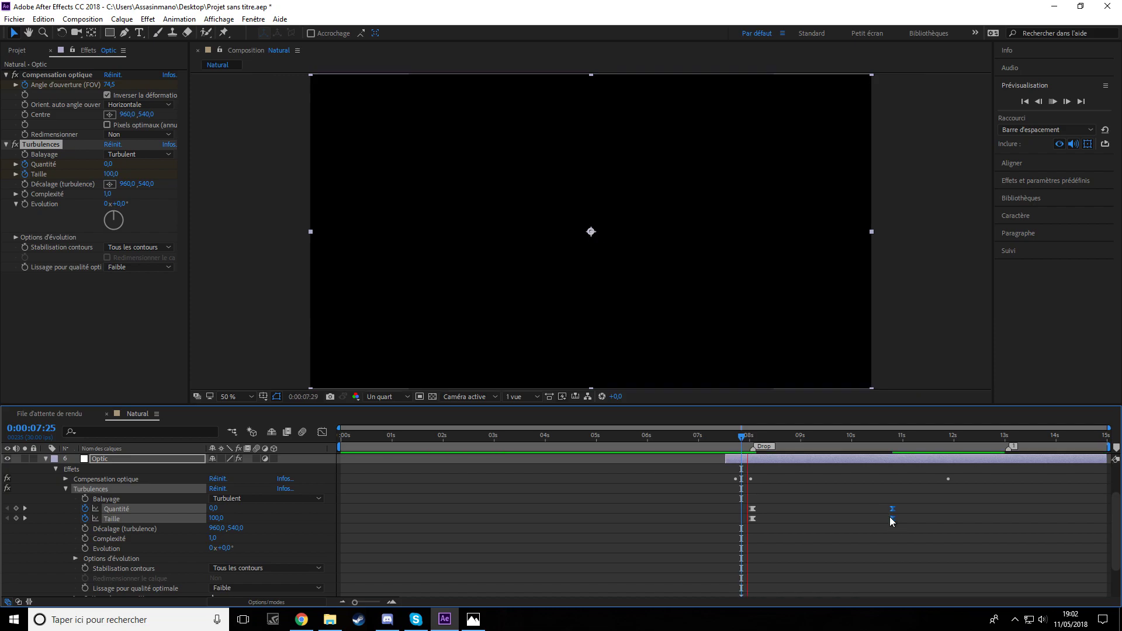
pyautogui.press('space')
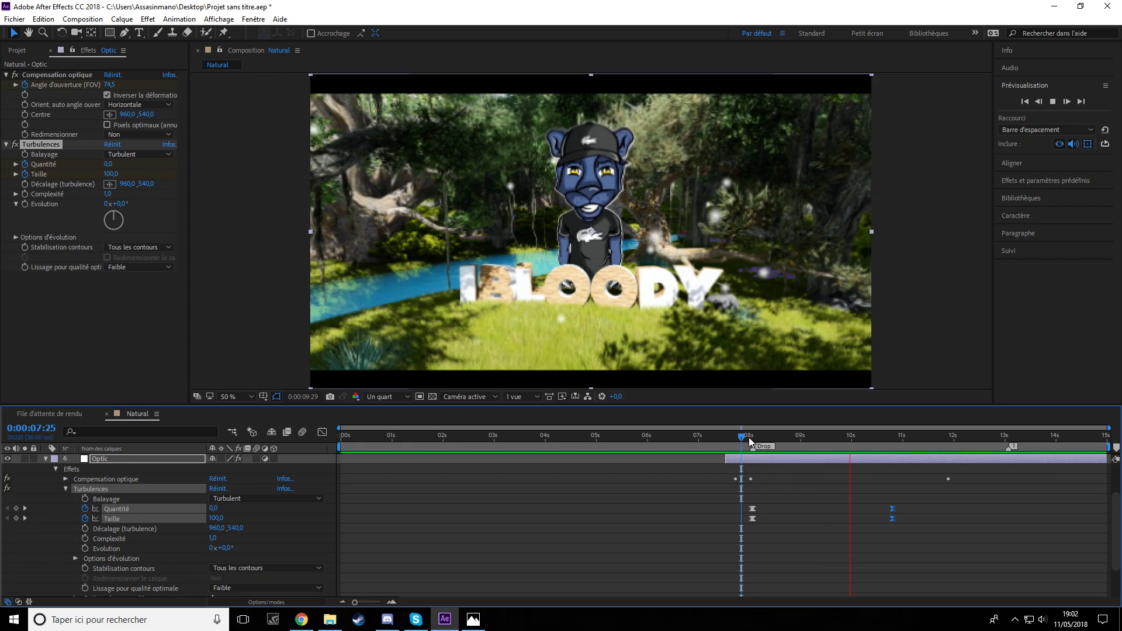
pyautogui.press('space')
# Step: Try moving the Quantité and Taille peak keyframes slightly earlier than 0:00:08:02, preview the result, and undo the move
pyautogui.moveTo(754, 448); pyautogui.dragTo(756, 449)
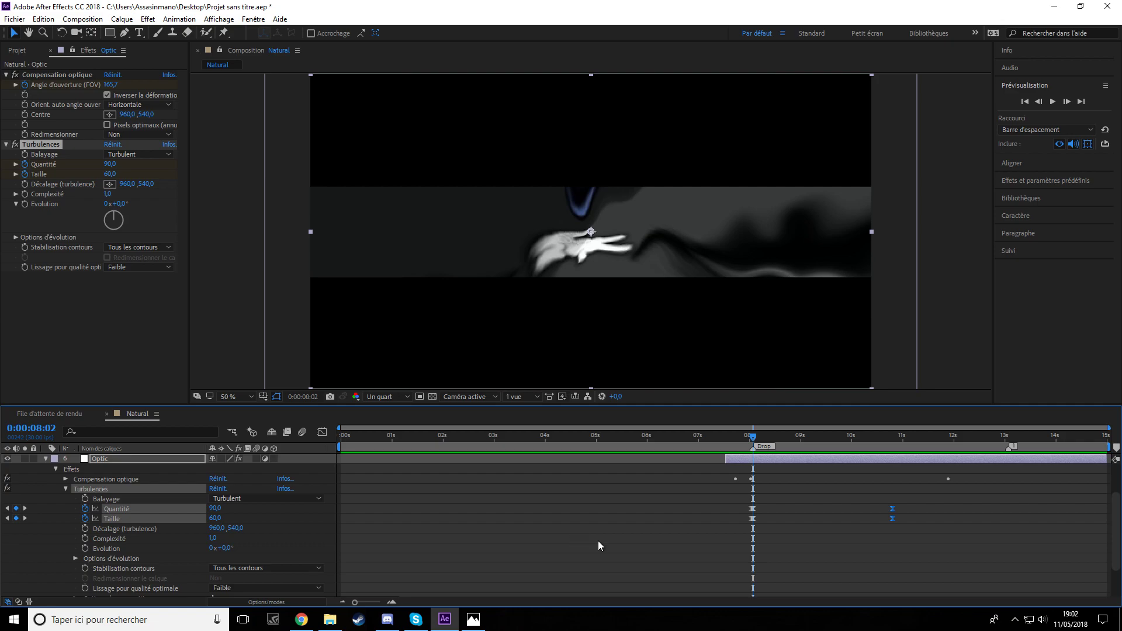
pyautogui.moveTo(736, 507)
pyautogui.mouseDown()
pyautogui.moveTo(763, 521)
pyautogui.moveTo(751, 517)
pyautogui.mouseUp()
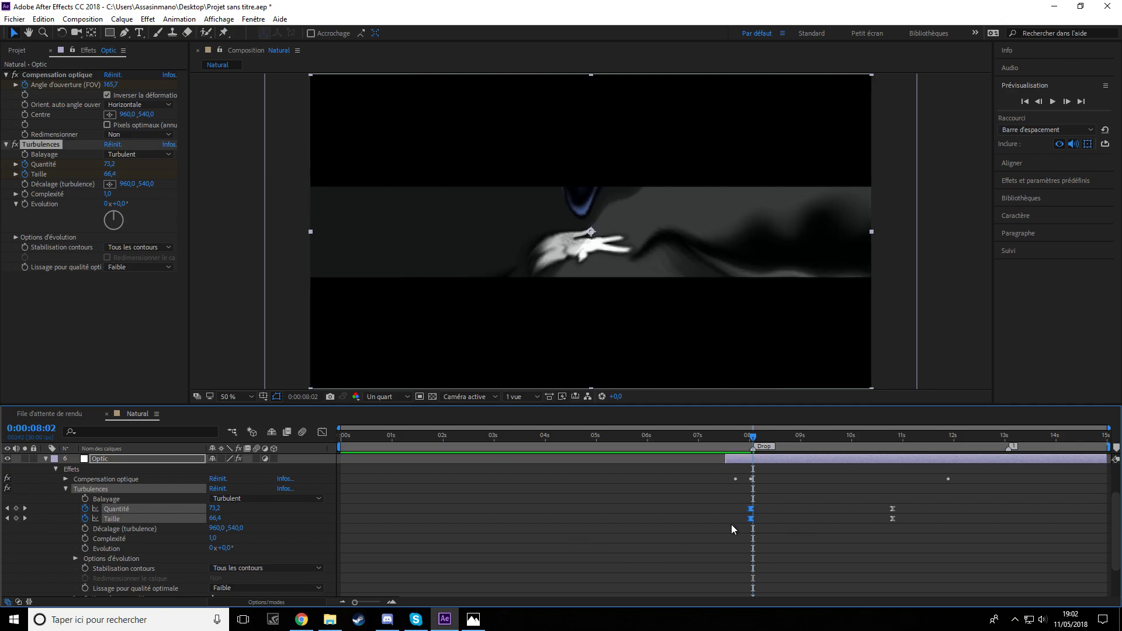
pyautogui.click(732, 525)
pyautogui.click(749, 438)
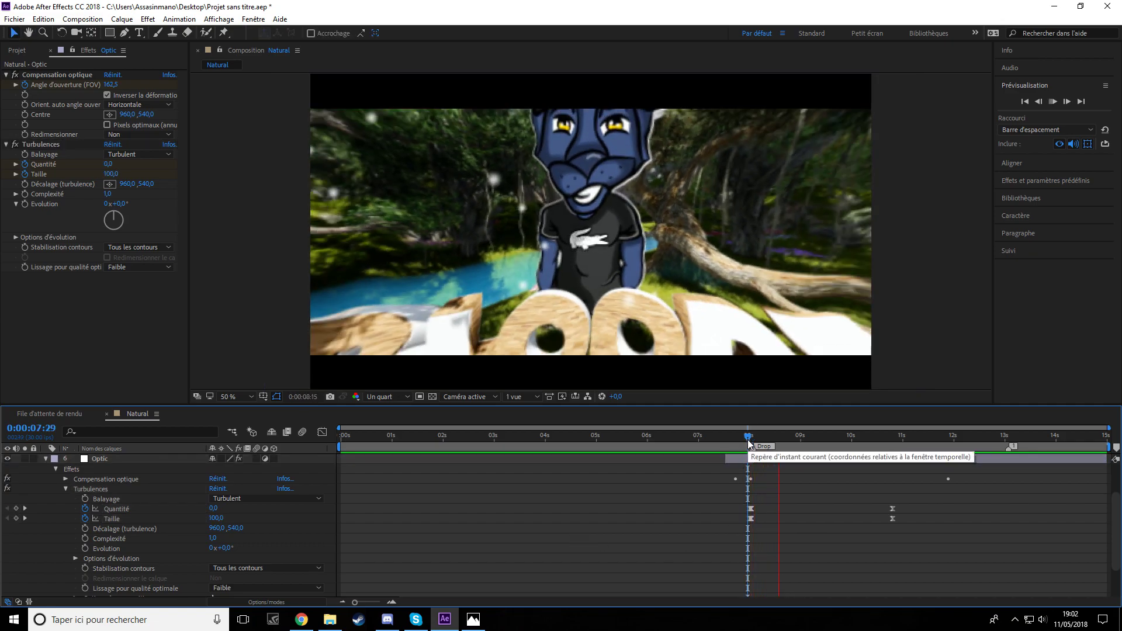
pyautogui.press('space')
pyautogui.hotkey('ctrl', 'z')
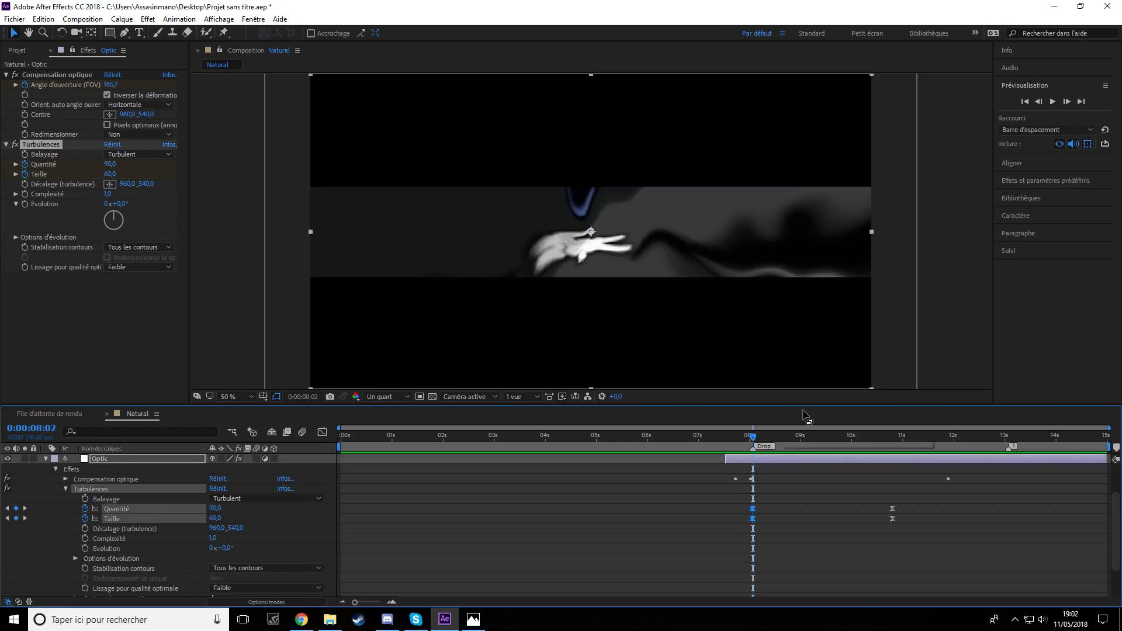
# Step: Search the effects for "cartoo" and apply the Sapphire S_Cartoon effect to the Optic layer
pyautogui.click(1038, 181)
pyautogui.hotkey('ctrl', 'f')
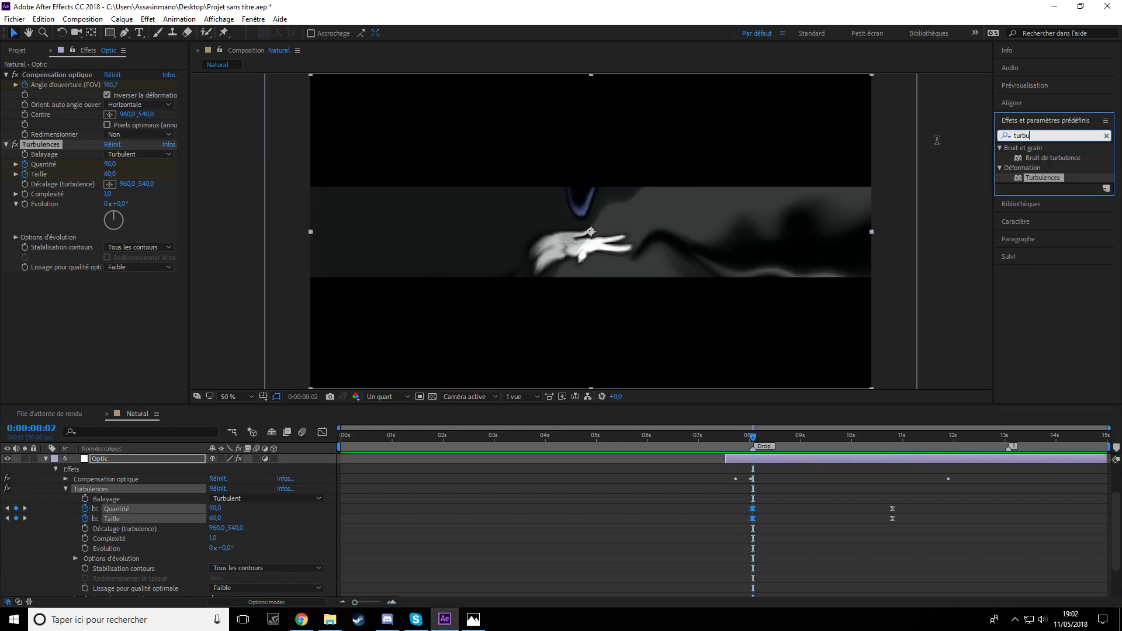
pyautogui.write('cartoo')
pyautogui.moveTo(1014, 179); pyautogui.dragTo(131, 469)
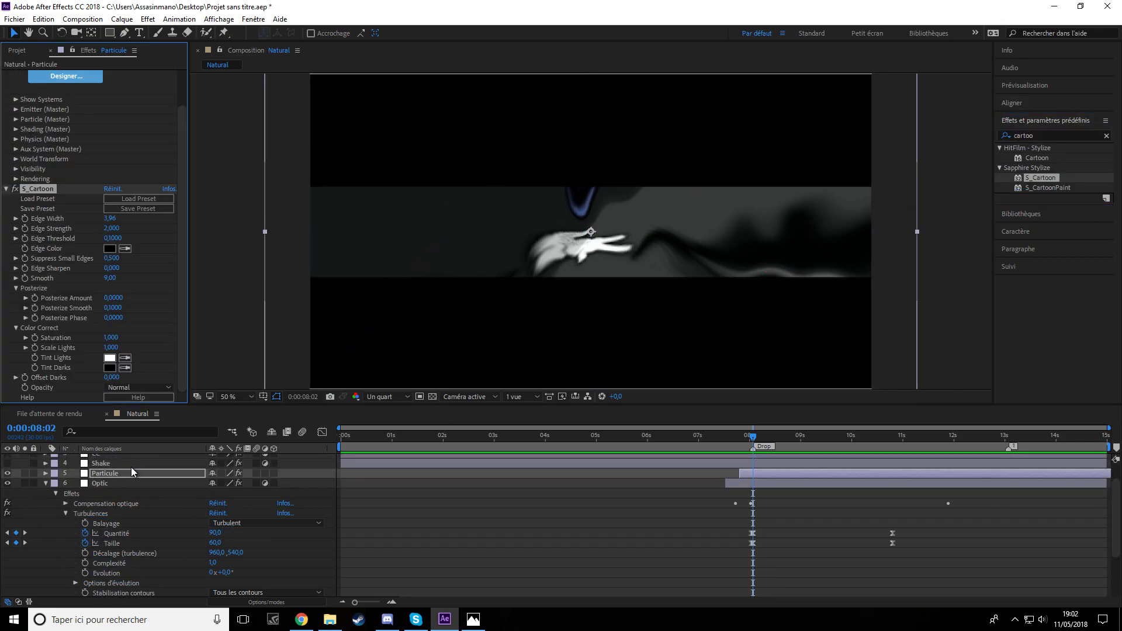
pyautogui.hotkey('ctrl', 'z')
pyautogui.moveTo(1032, 177); pyautogui.dragTo(113, 484)
# Step: Keyframe S_Cartoon's Opacité de l'effet at 0 % on the Optic layer at 0:00:08:01
pyautogui.click(66, 513)
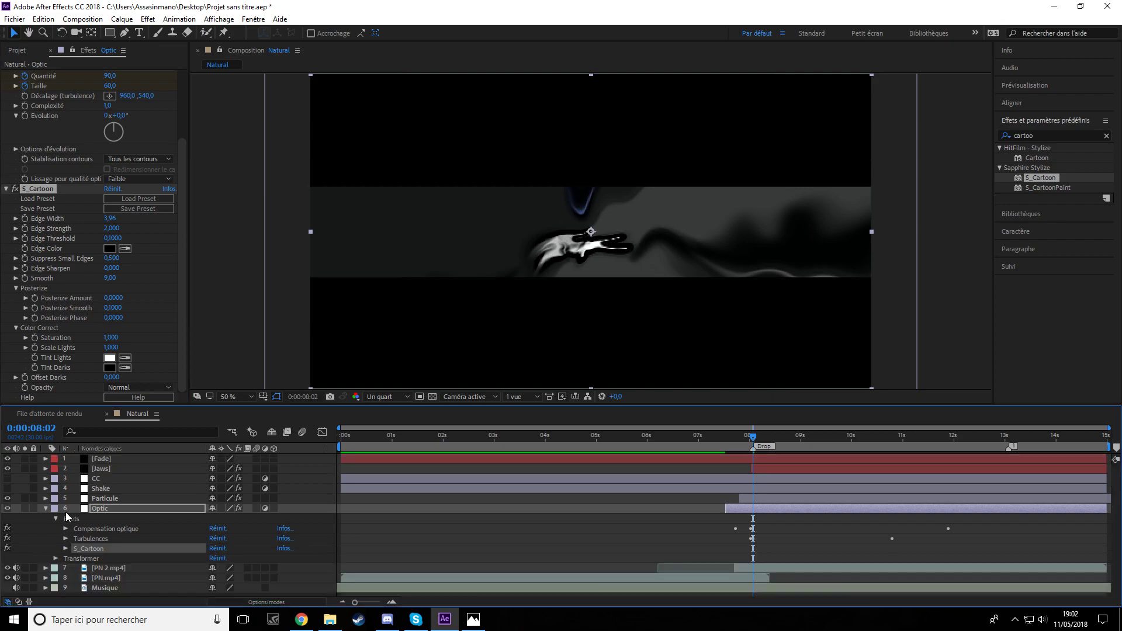
pyautogui.click(65, 548)
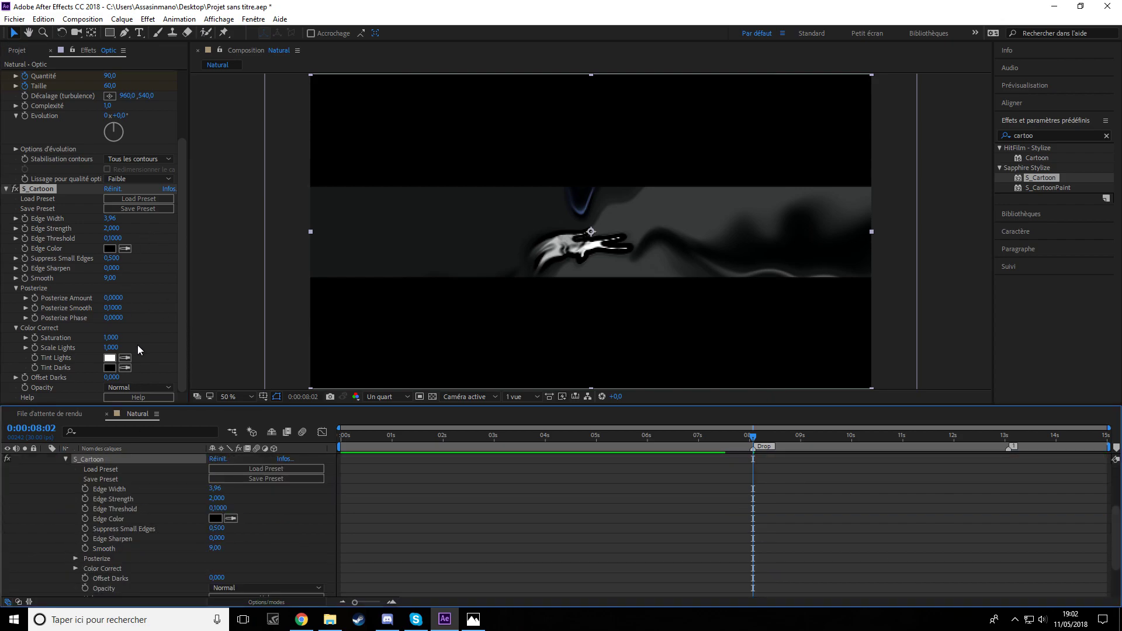
pyautogui.scroll(5, 189, 526)
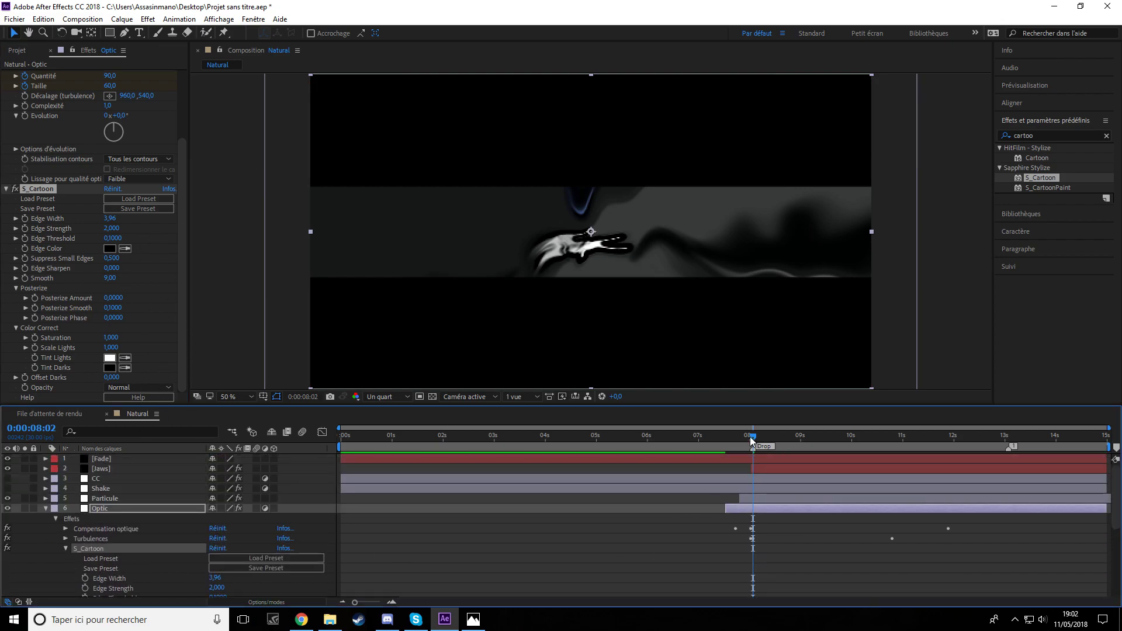
pyautogui.click(750, 436)
pyautogui.scroll(-5, 173, 577)
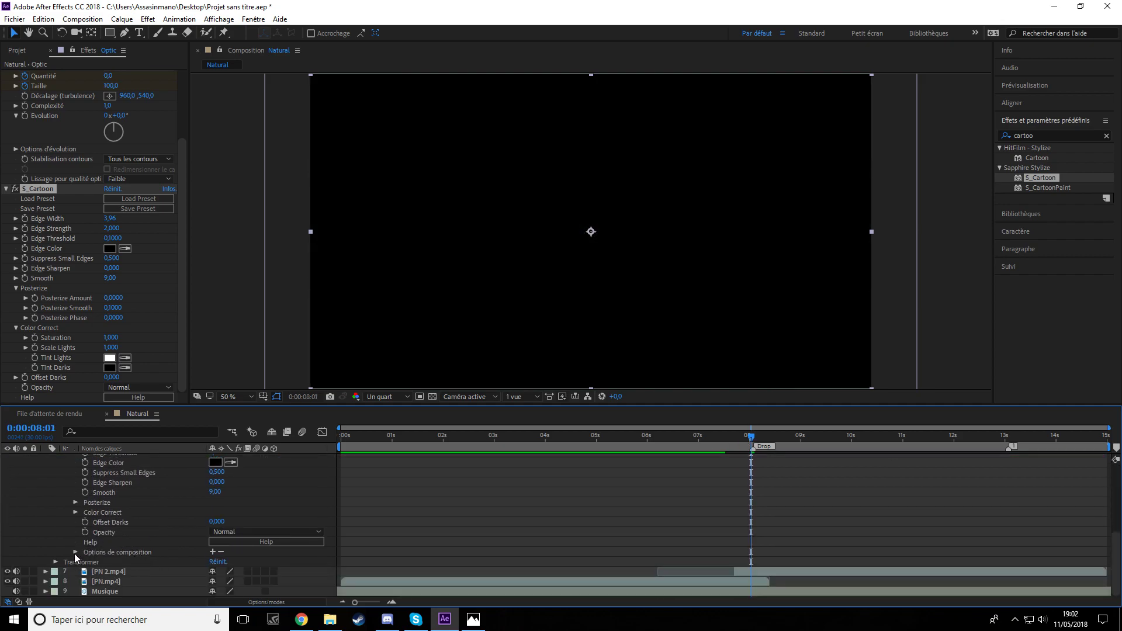
pyautogui.click(76, 553)
pyautogui.scroll(5, 97, 549)
pyautogui.scroll(-5, 78, 526)
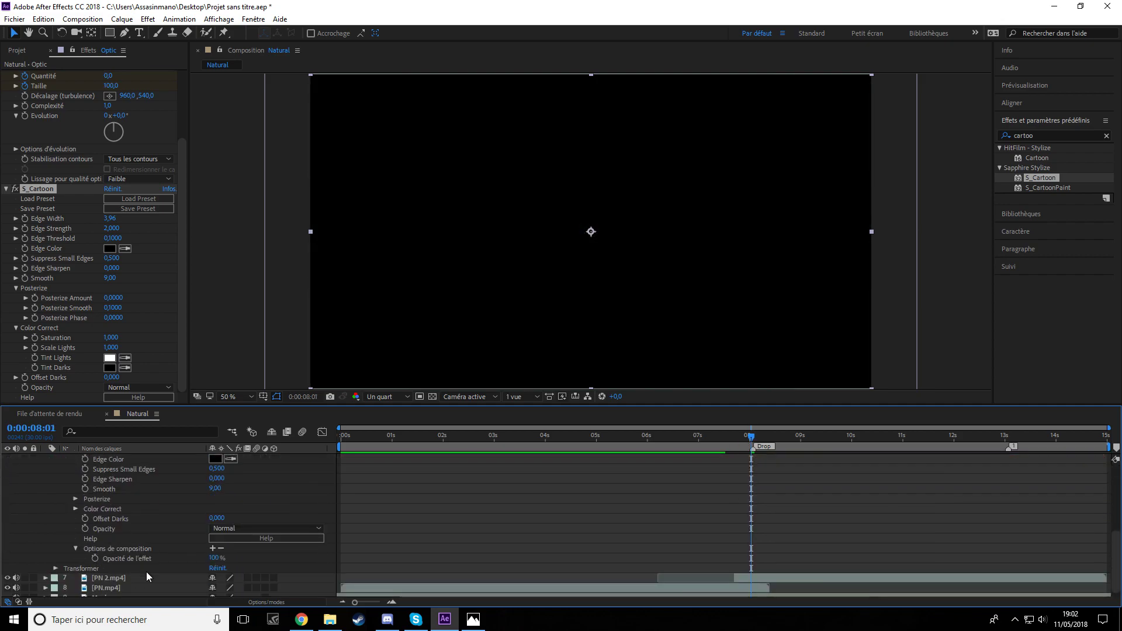
pyautogui.click(96, 559)
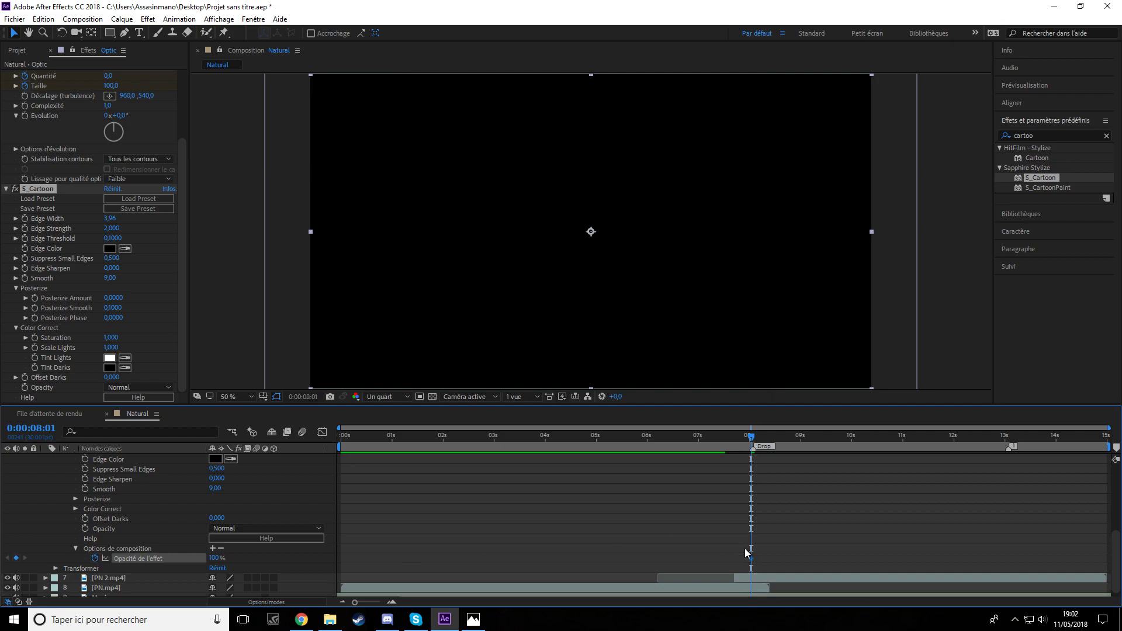
pyautogui.moveTo(213, 565); pyautogui.dragTo(2, 561)
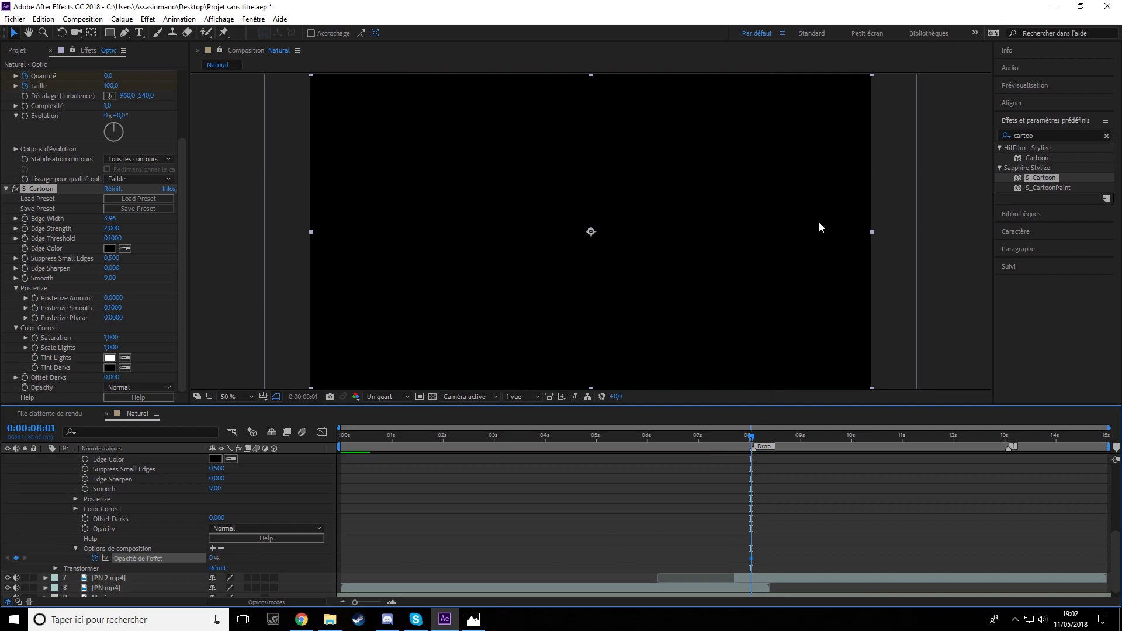
# Step: Set S_Cartoon's Opacité de l'effet to 100 % one frame further on, at 0:00:08:02
pyautogui.click(1053, 86)
pyautogui.click(1067, 102)
pyautogui.click(214, 558)
pyautogui.write('100')
pyautogui.press('Return')
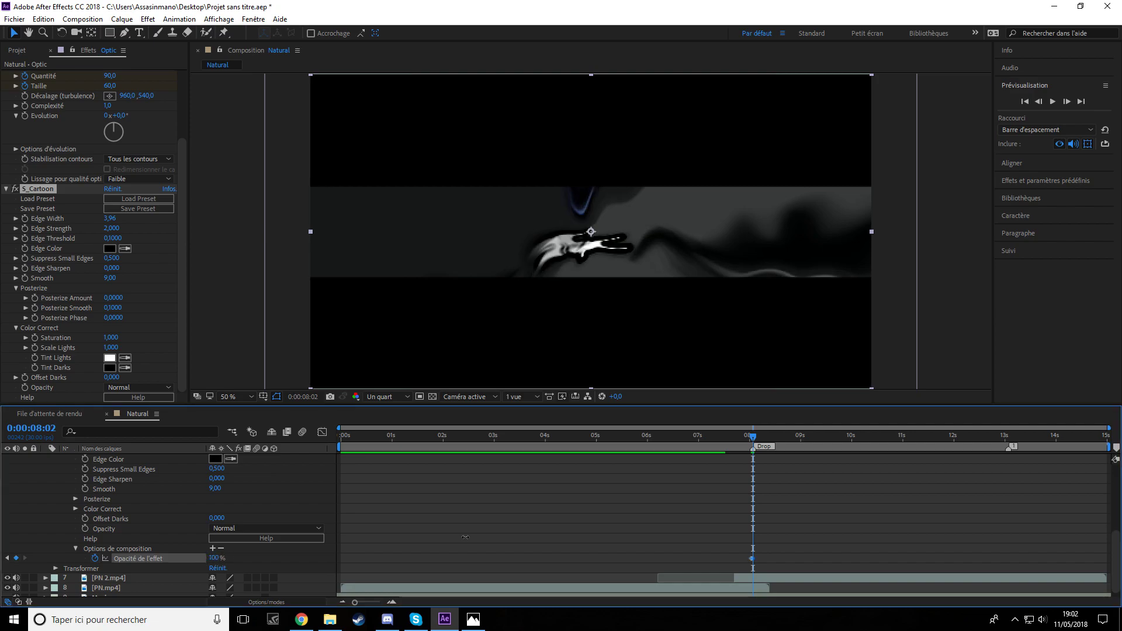
# Step: Copy the 0 % Opacité de l'effet keyframe to 0:00:10:24, in line with the end of the turbulence
pyautogui.click(750, 559)
pyautogui.scroll(3, 789, 492)
pyautogui.moveTo(753, 438); pyautogui.dragTo(892, 484)
pyautogui.hotkey('ctrl', 'v')
pyautogui.scroll(-2, 892, 485)
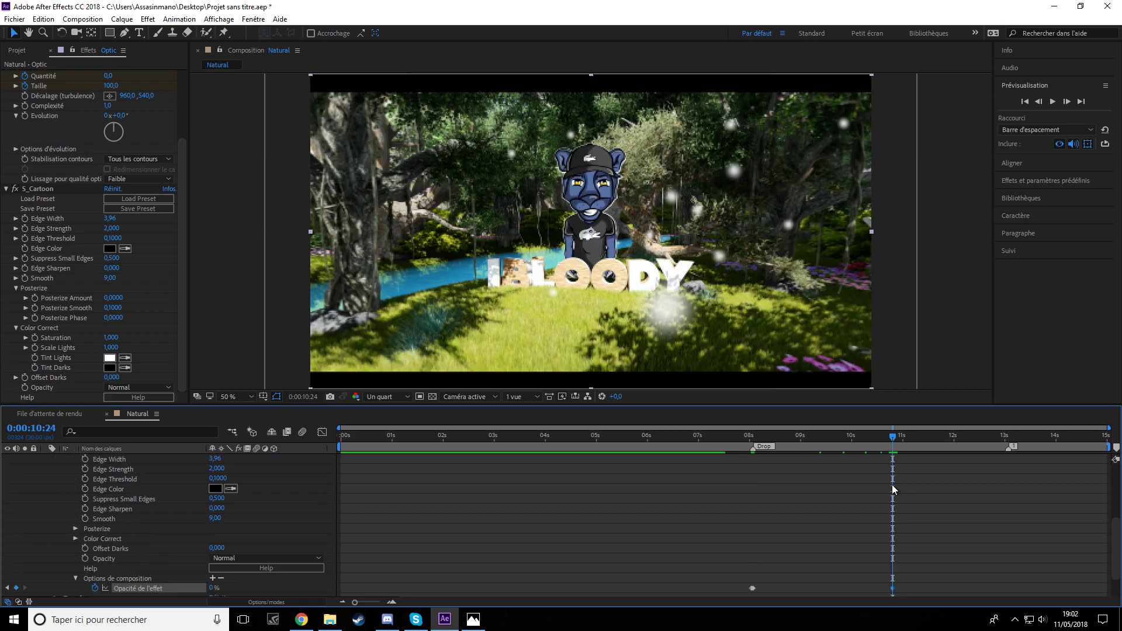
# Step: Ease the 100 % and final Opacité de l'effet keyframes, make the curve fall steeply from its peak, and preview from 0:00:07:26
pyautogui.scroll(-1, 892, 486)
pyautogui.moveTo(905, 554); pyautogui.dragTo(720, 557)
pyautogui.moveTo(719, 558); pyautogui.dragTo(894, 558)
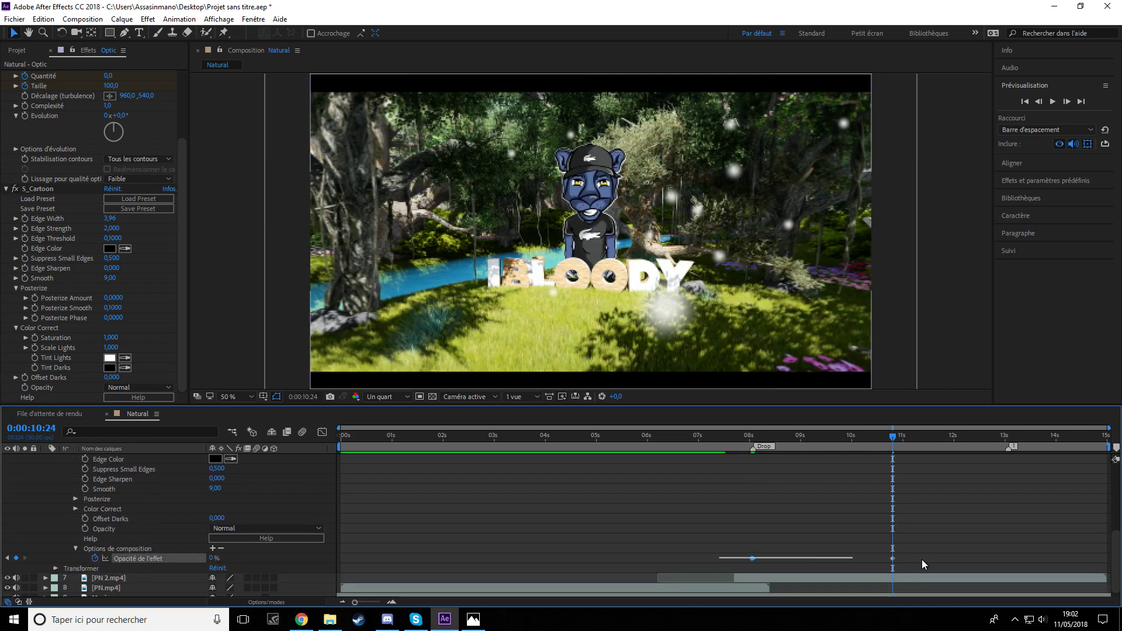
pyautogui.click(322, 432)
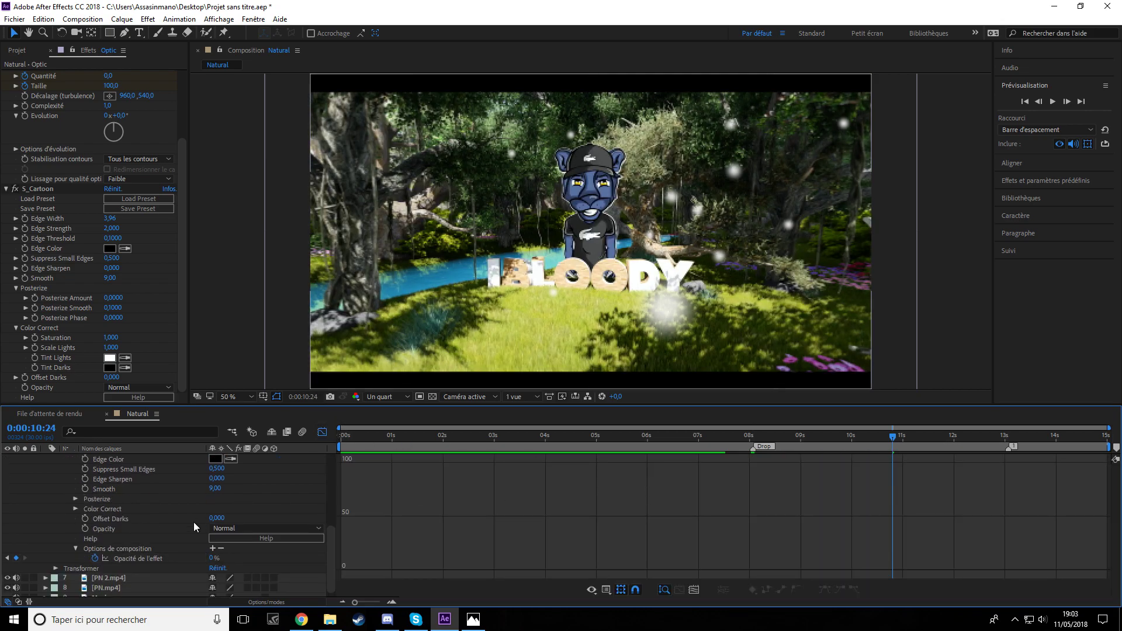
pyautogui.click(117, 558)
pyautogui.click(789, 476)
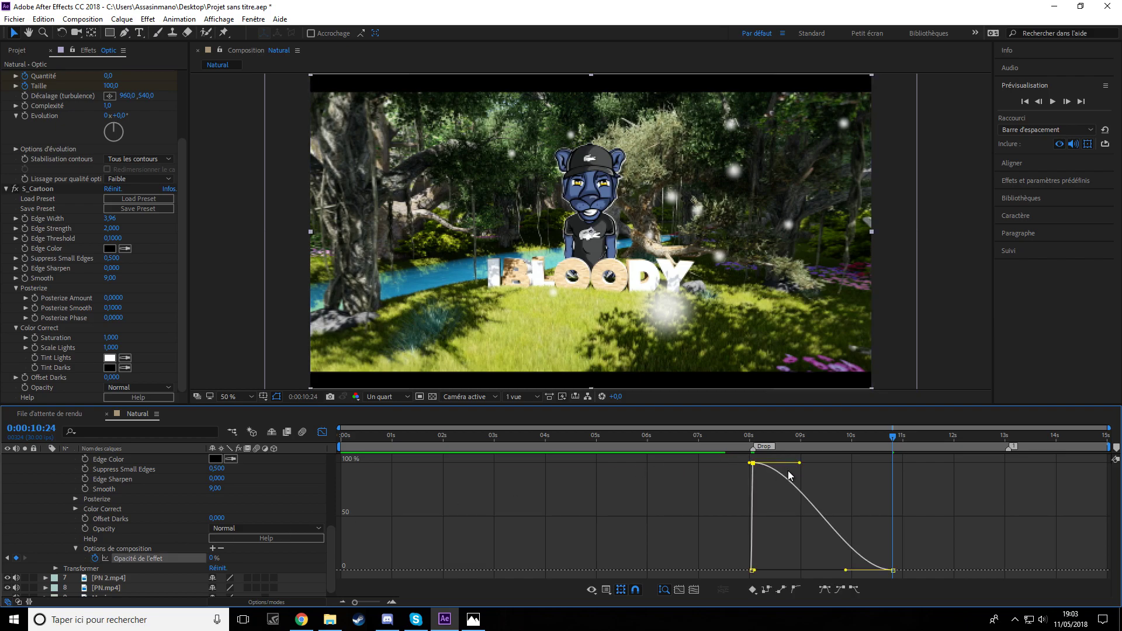
pyautogui.moveTo(800, 463); pyautogui.dragTo(751, 483)
pyautogui.click(743, 440)
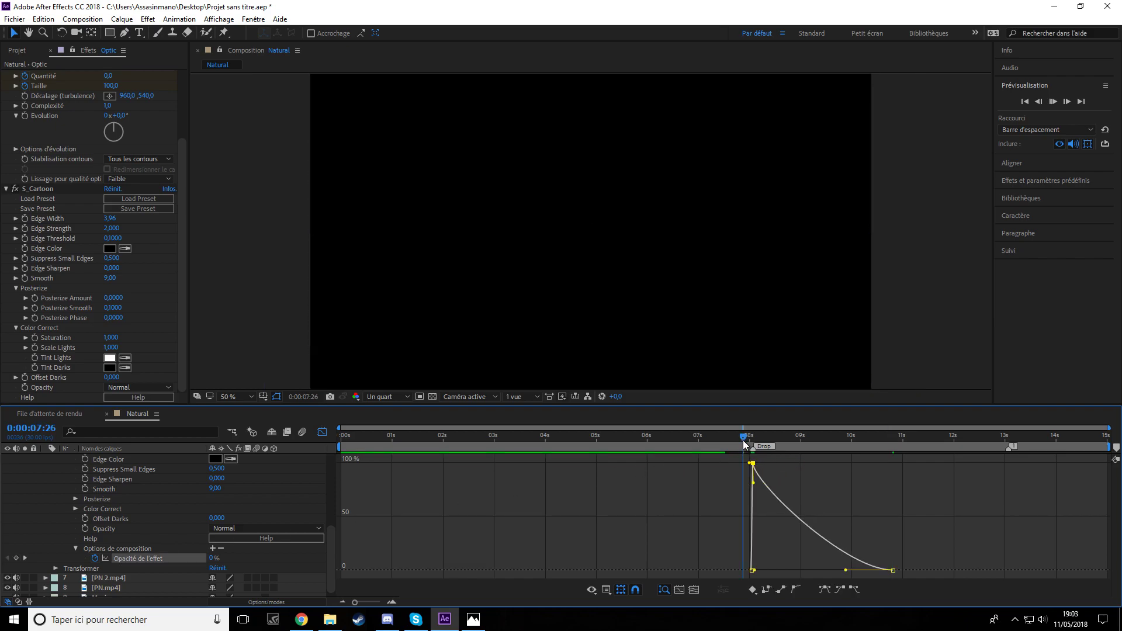
pyautogui.press('space')
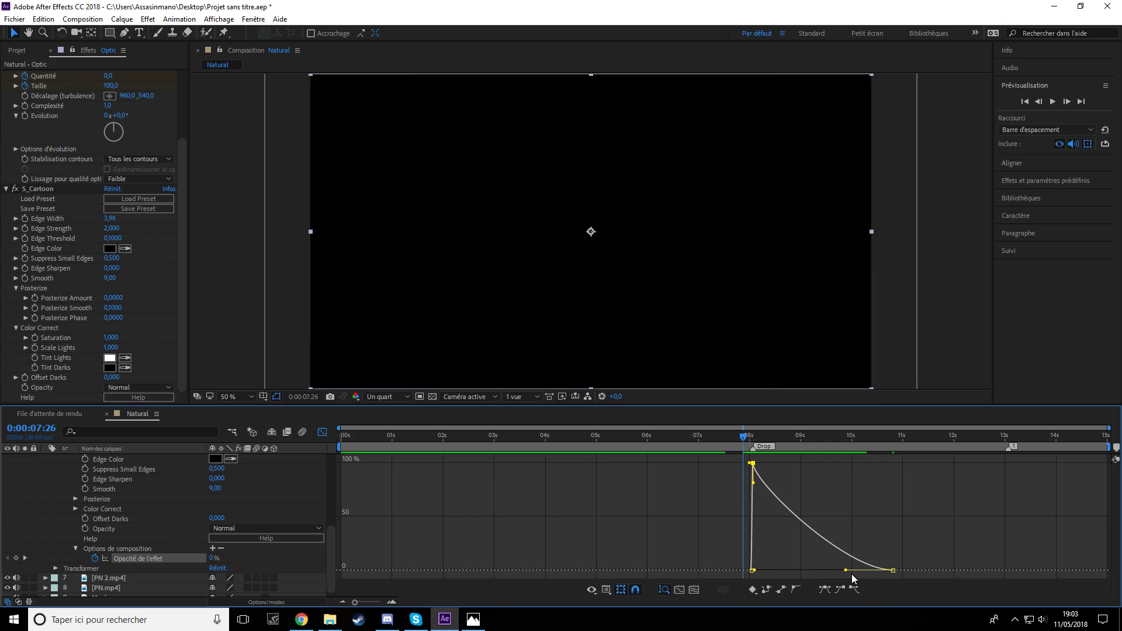
# Step: Lengthen the Opacité de l'effet curve's final ease-out, steepen its initial drop slightly, and preview the fade
pyautogui.moveTo(845, 570); pyautogui.dragTo(789, 573)
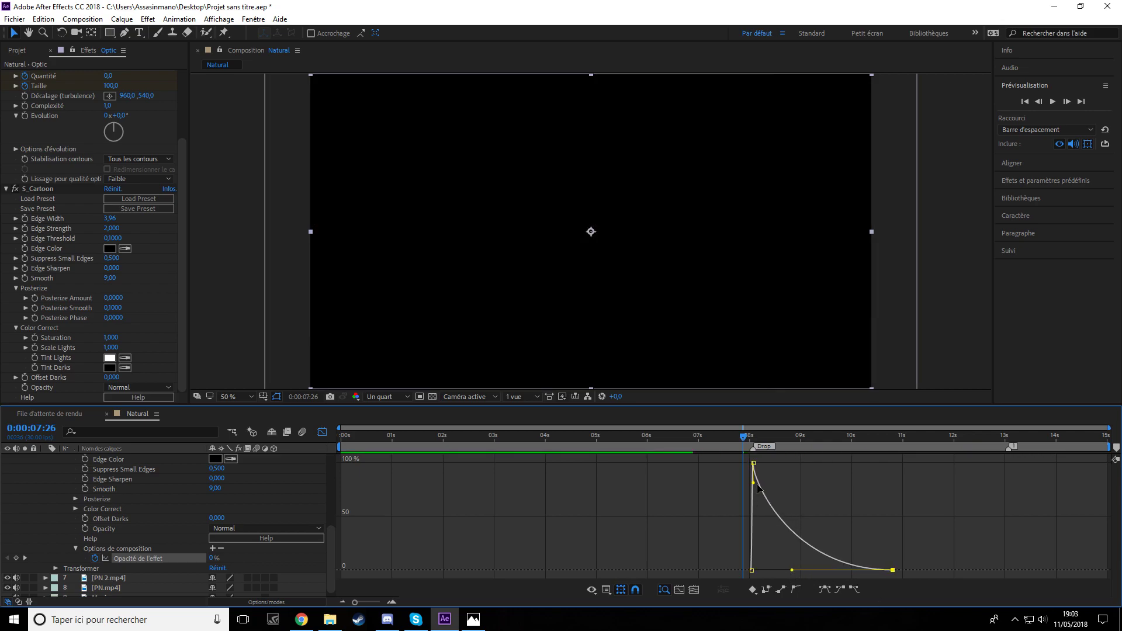
pyautogui.moveTo(753, 483); pyautogui.dragTo(743, 494)
pyautogui.press('space')
pyautogui.press('space')
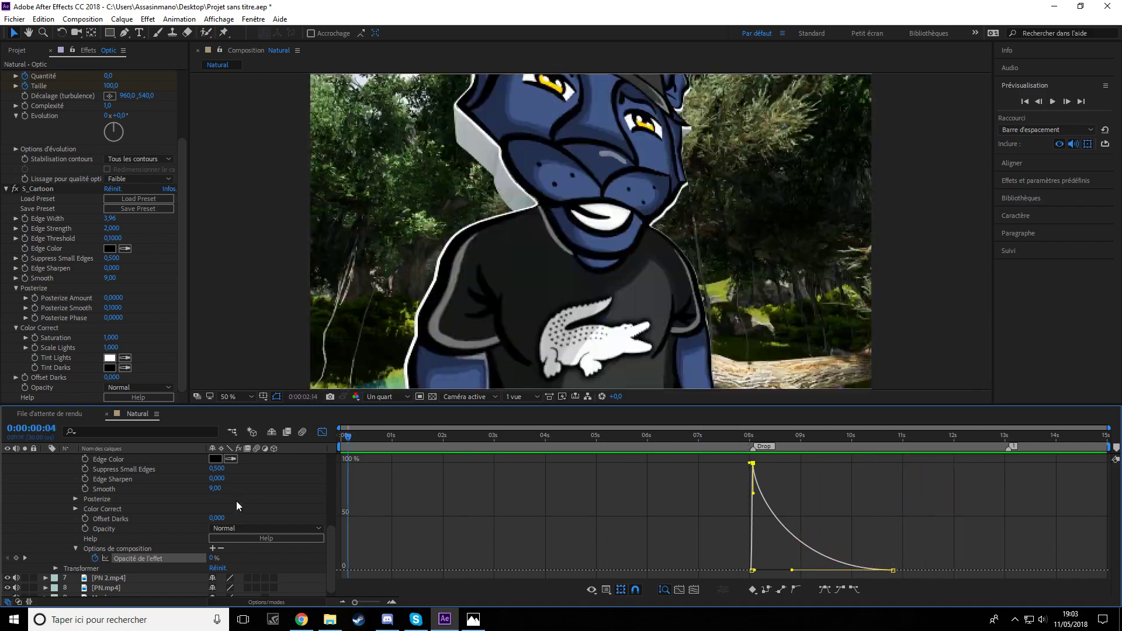
# Step: Return to the layer view with Optic collapsed, make the CC and Shake layers visible, and preview the composition from the start
pyautogui.scroll(4, 121, 495)
pyautogui.scroll(2, 48, 495)
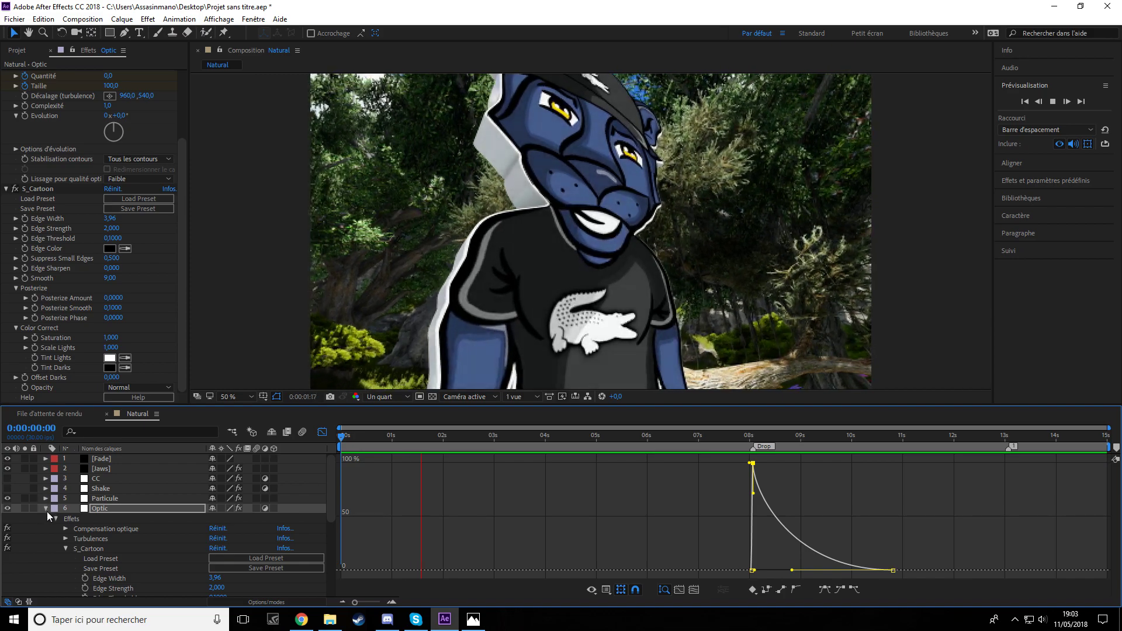
pyautogui.click(46, 509)
pyautogui.click(322, 432)
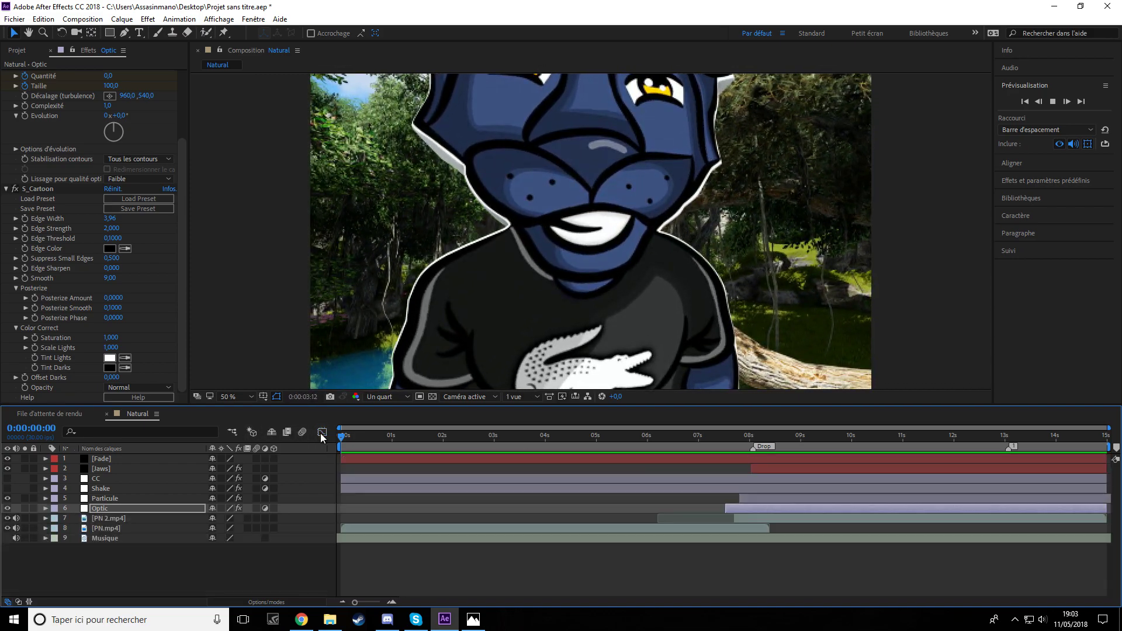
pyautogui.press('space')
pyautogui.moveTo(10, 493); pyautogui.dragTo(15, 482)
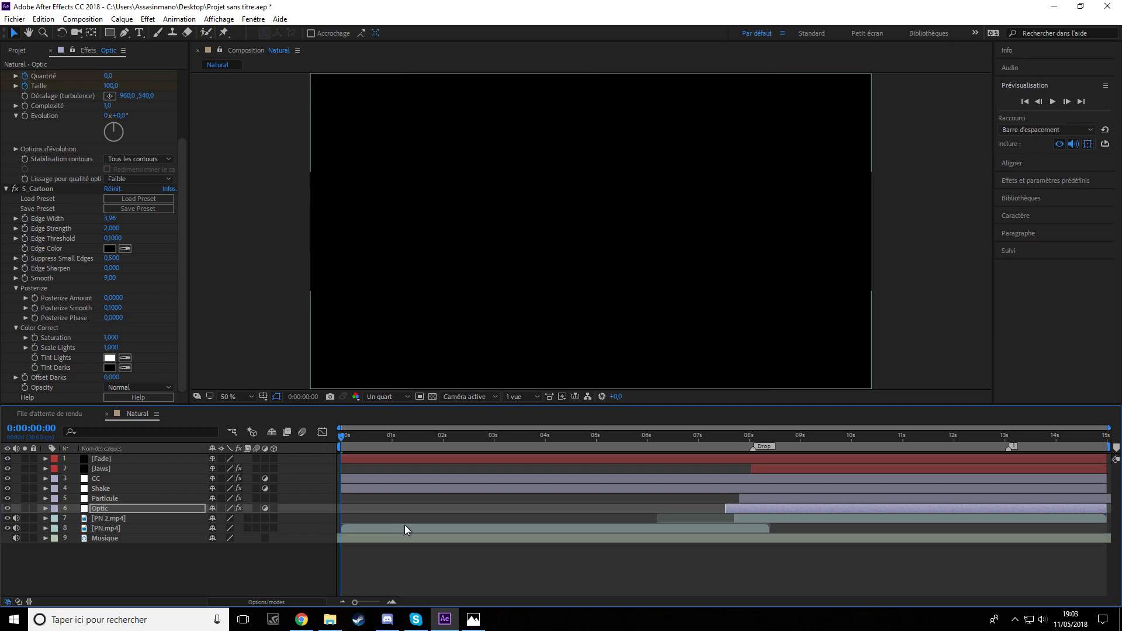
pyautogui.press('space')
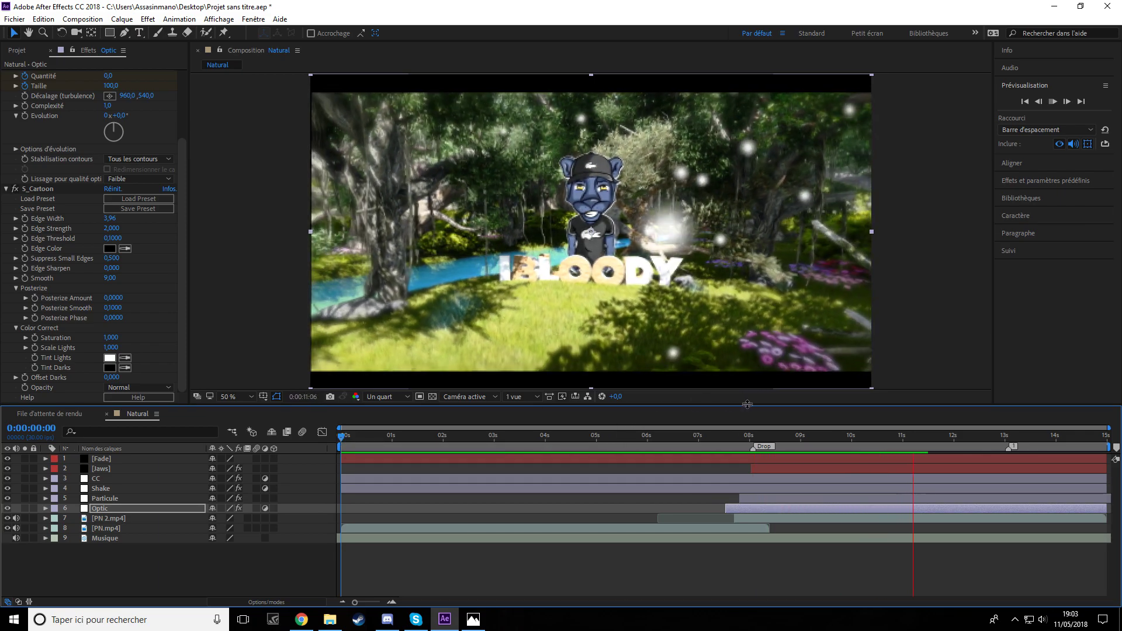
pyautogui.click(887, 435)
pyautogui.click(908, 448)
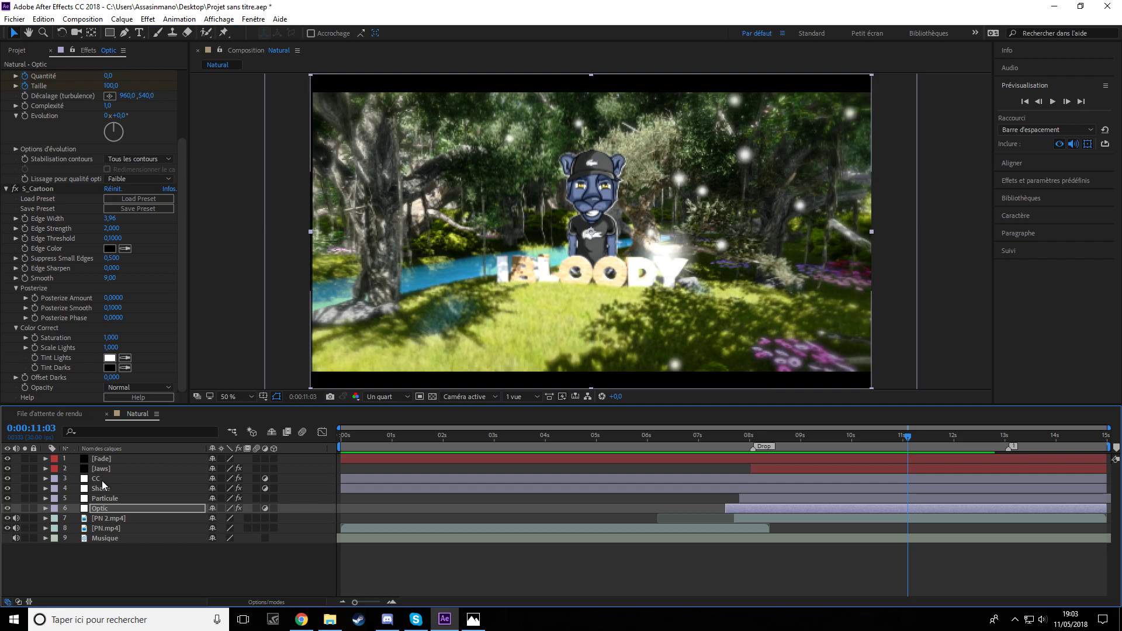
# Step: Set the Z Dist of the Shake layer's S_Shake effect to 0.9 and preview the composition from the start
pyautogui.click(106, 498)
pyautogui.click(108, 488)
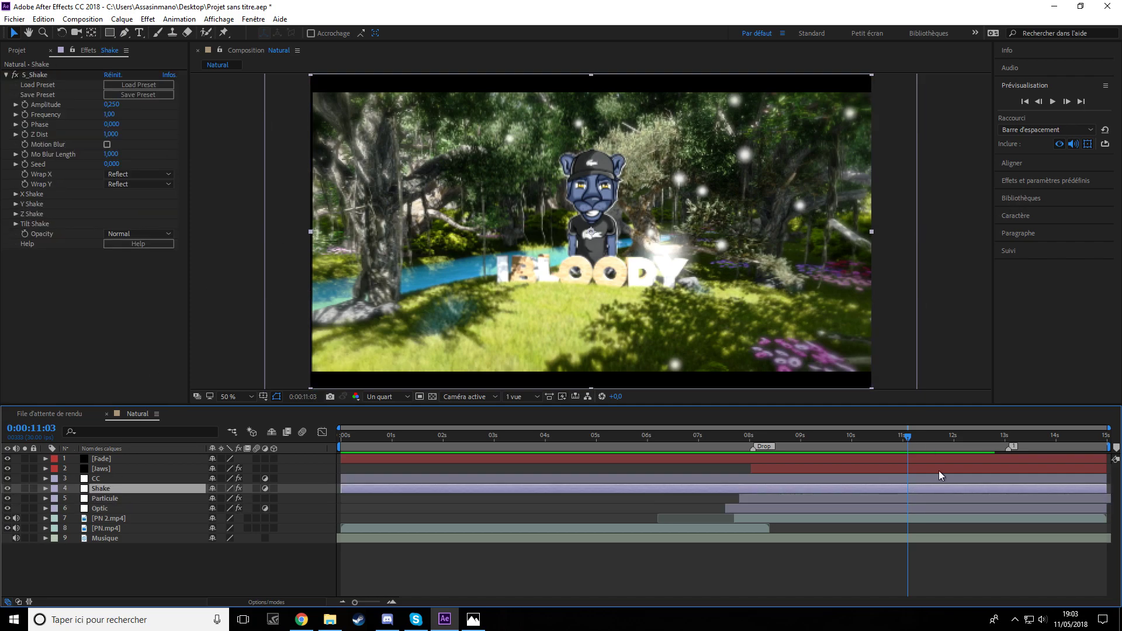
pyautogui.moveTo(906, 439); pyautogui.dragTo(857, 444)
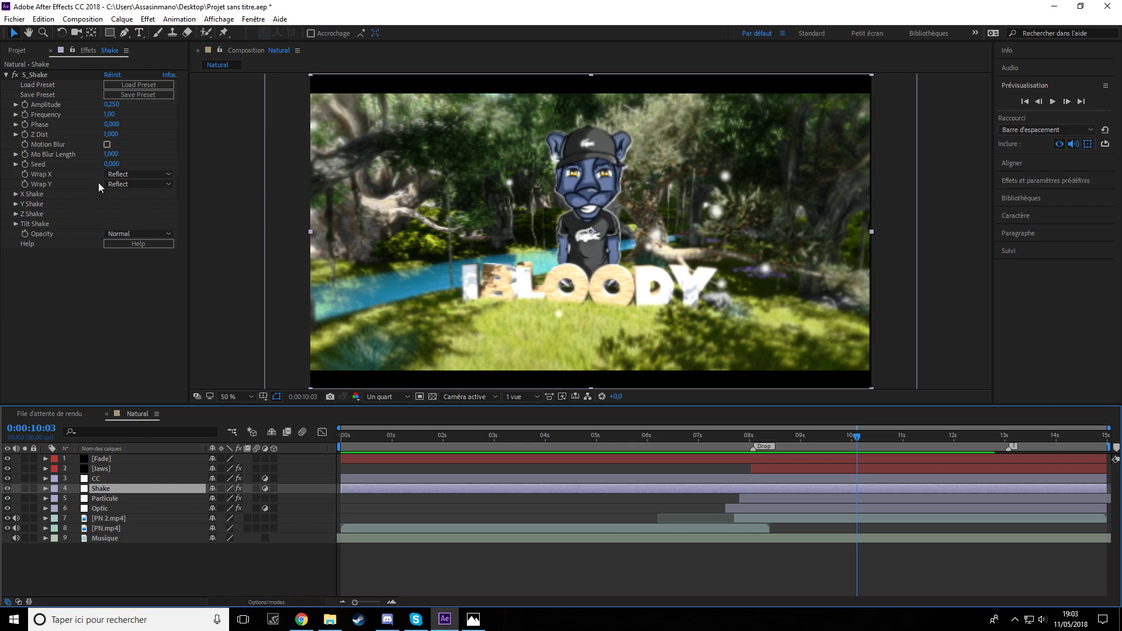
pyautogui.click(112, 164)
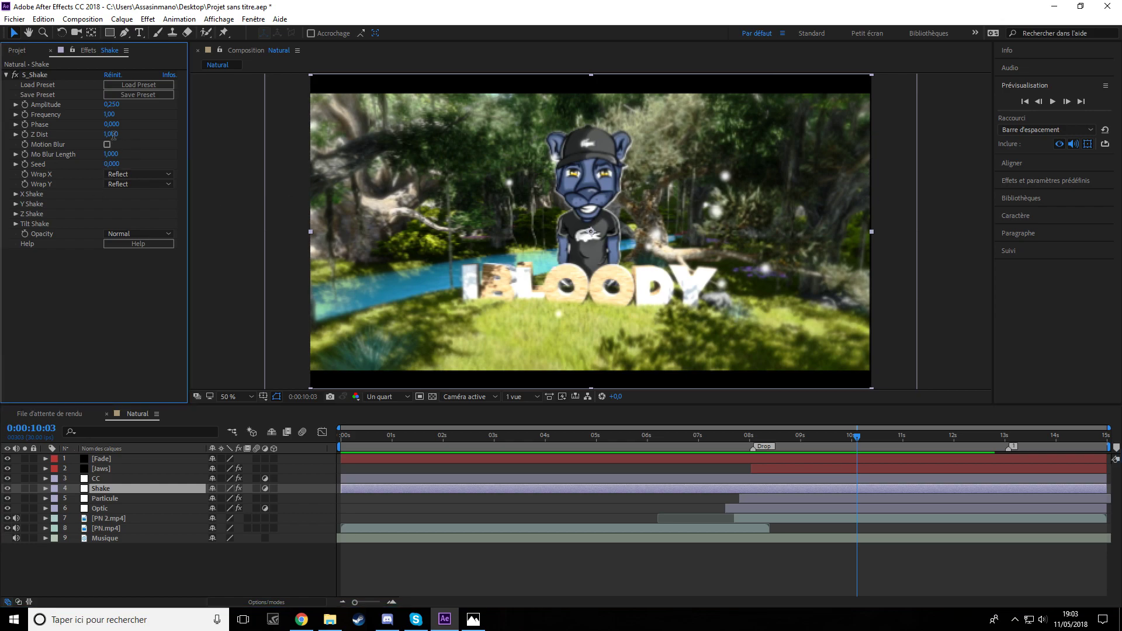
pyautogui.click(114, 135)
pyautogui.write('0.9')
pyautogui.press('Return')
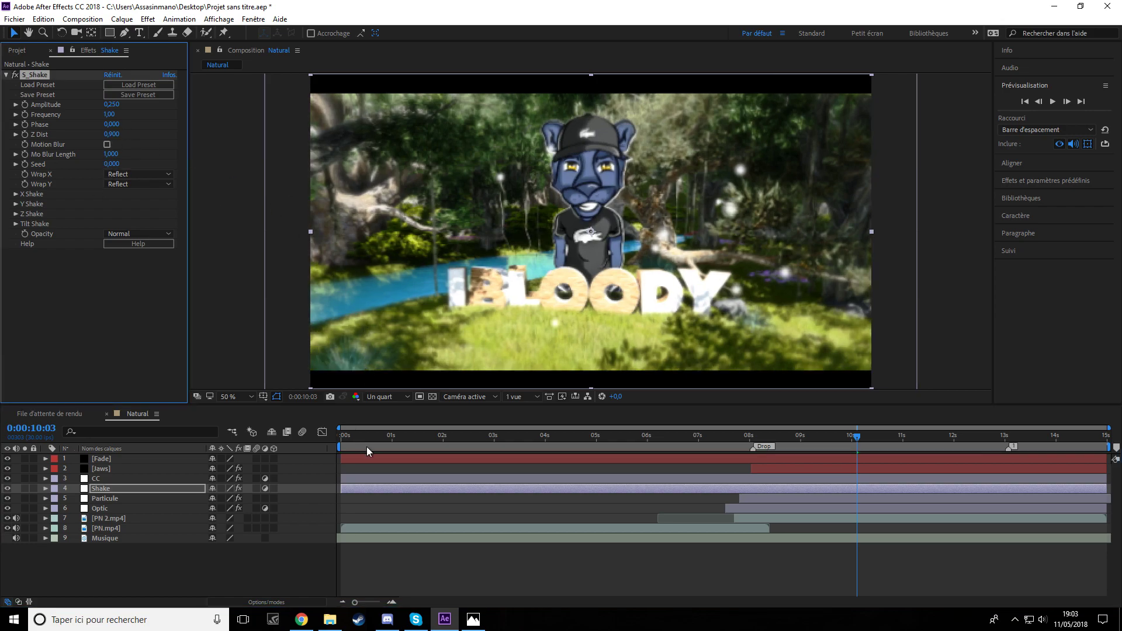
pyautogui.moveTo(340, 436); pyautogui.dragTo(311, 436)
pyautogui.press('space')
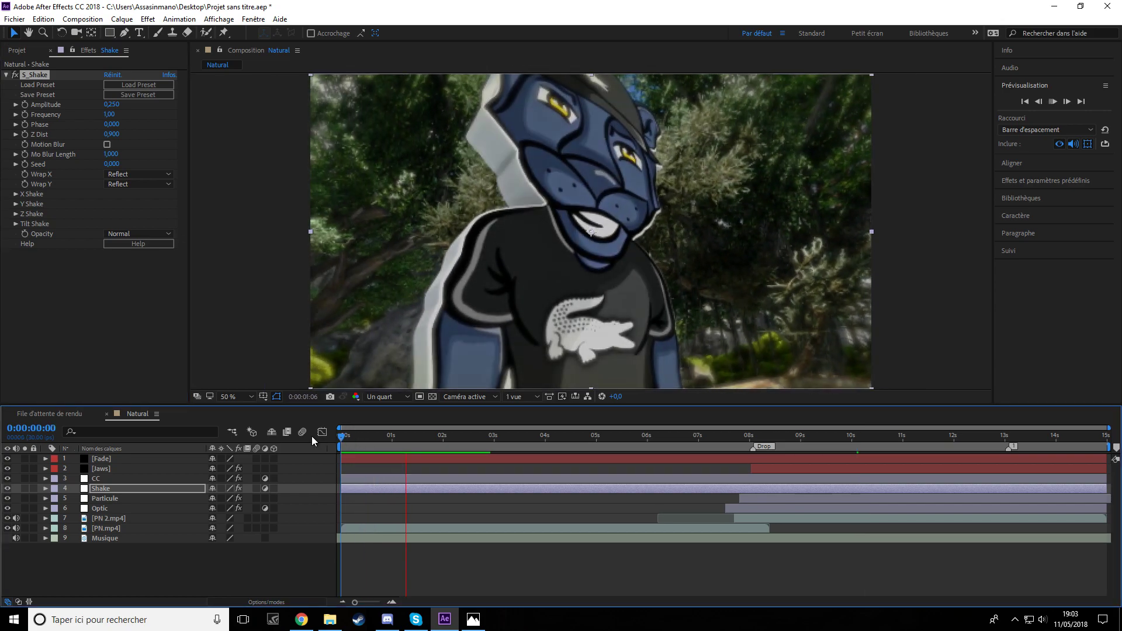
# Step: In the CC layer's look, set Diffusion to Size 0.15 %, Grade 1.50, Glow 30 % and Highlights Only 50 %, and preview from the start
pyautogui.click(100, 480)
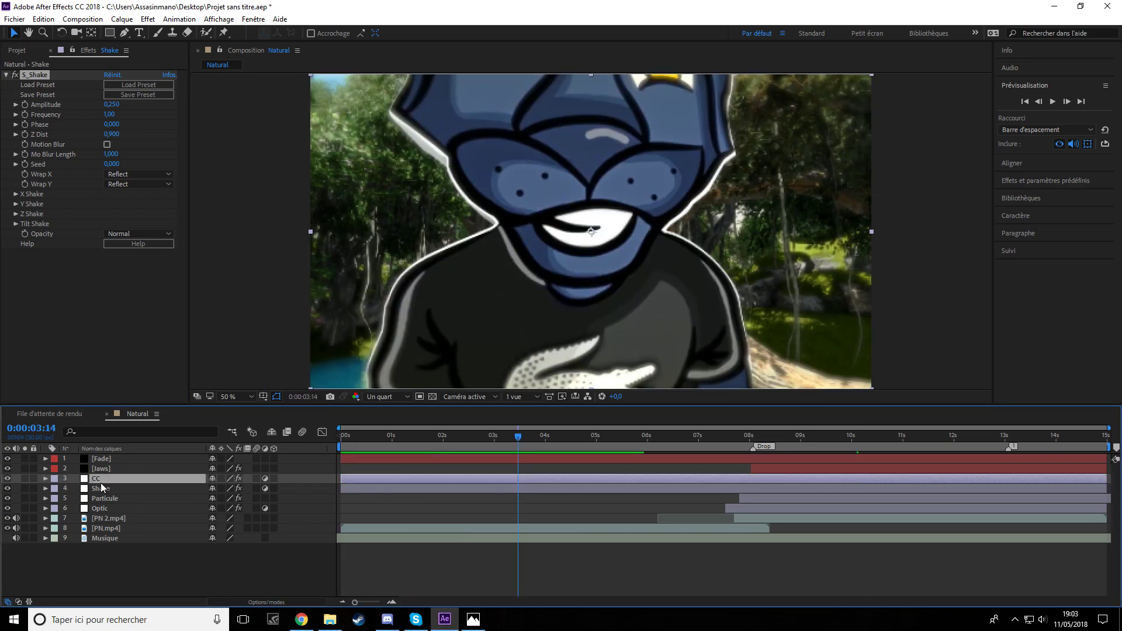
pyautogui.click(43, 108)
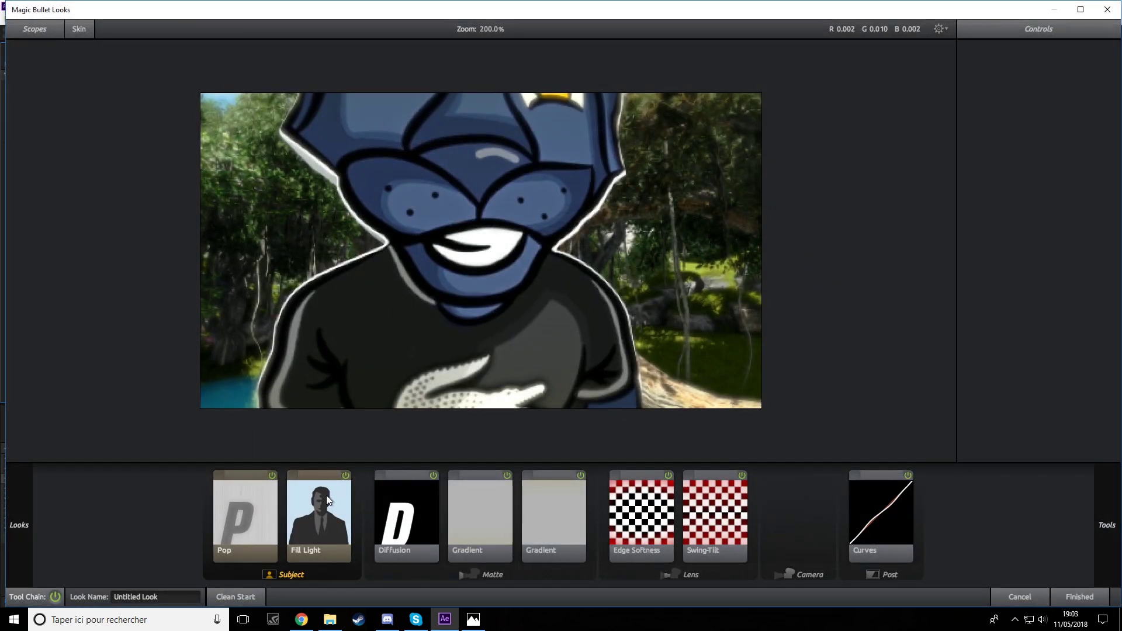
pyautogui.click(327, 500)
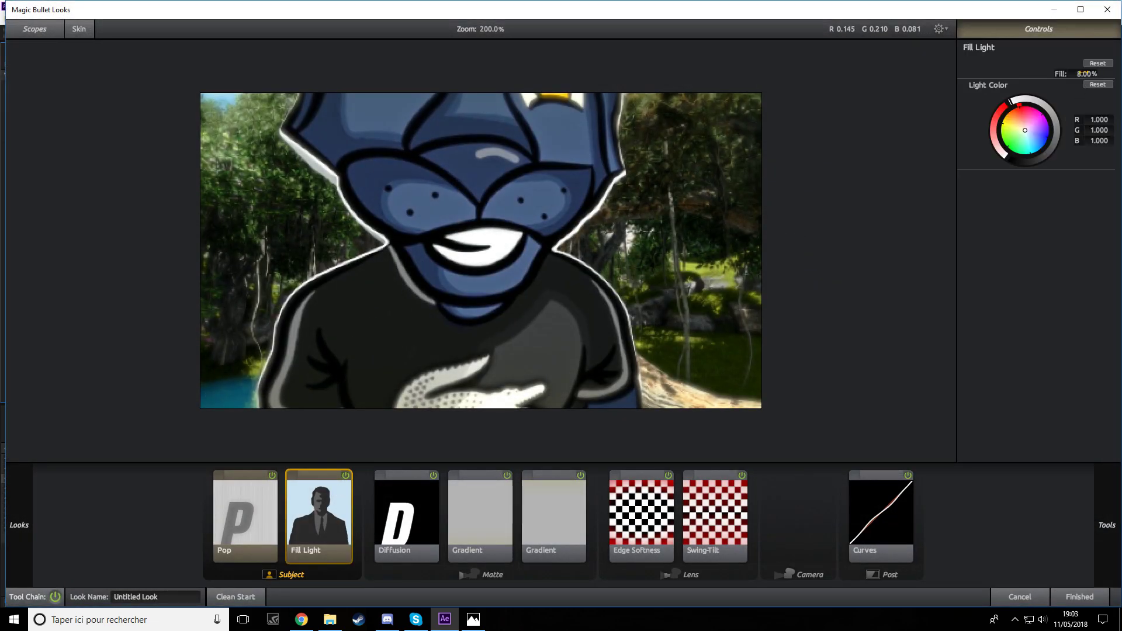
pyautogui.click(253, 529)
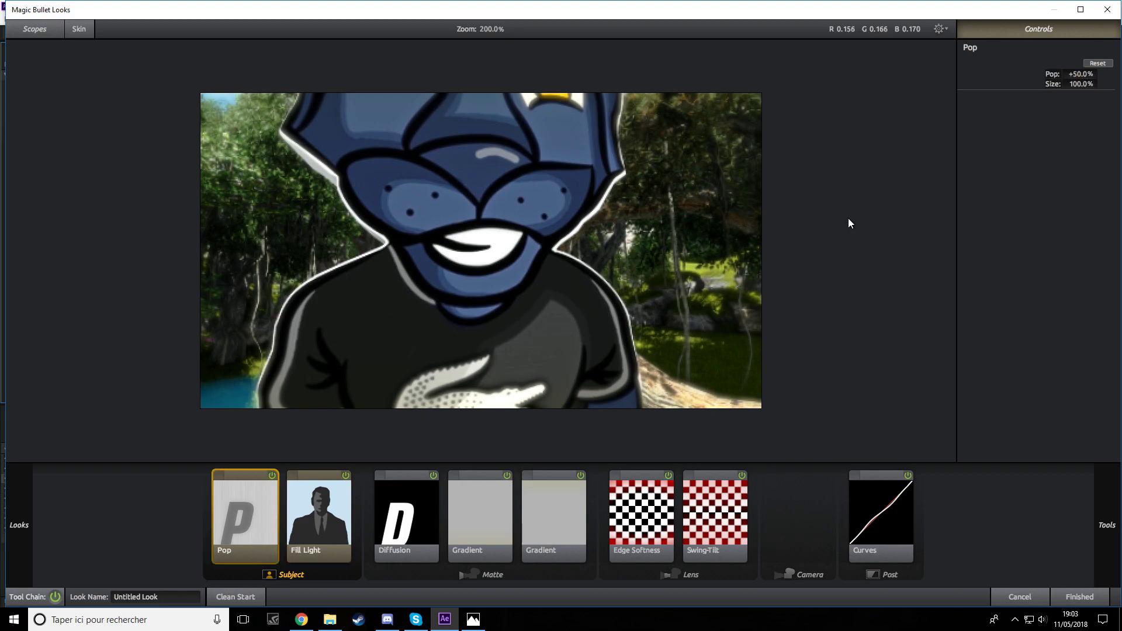
pyautogui.click(403, 539)
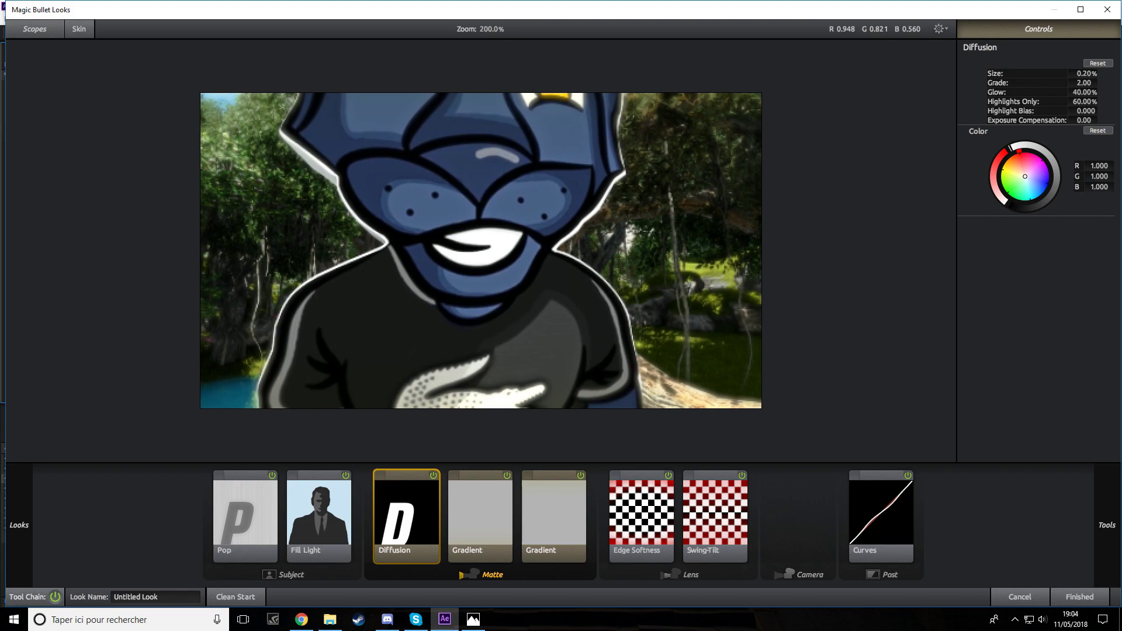
pyautogui.click(1086, 101)
pyautogui.moveTo(1085, 84); pyautogui.dragTo(1081, 83)
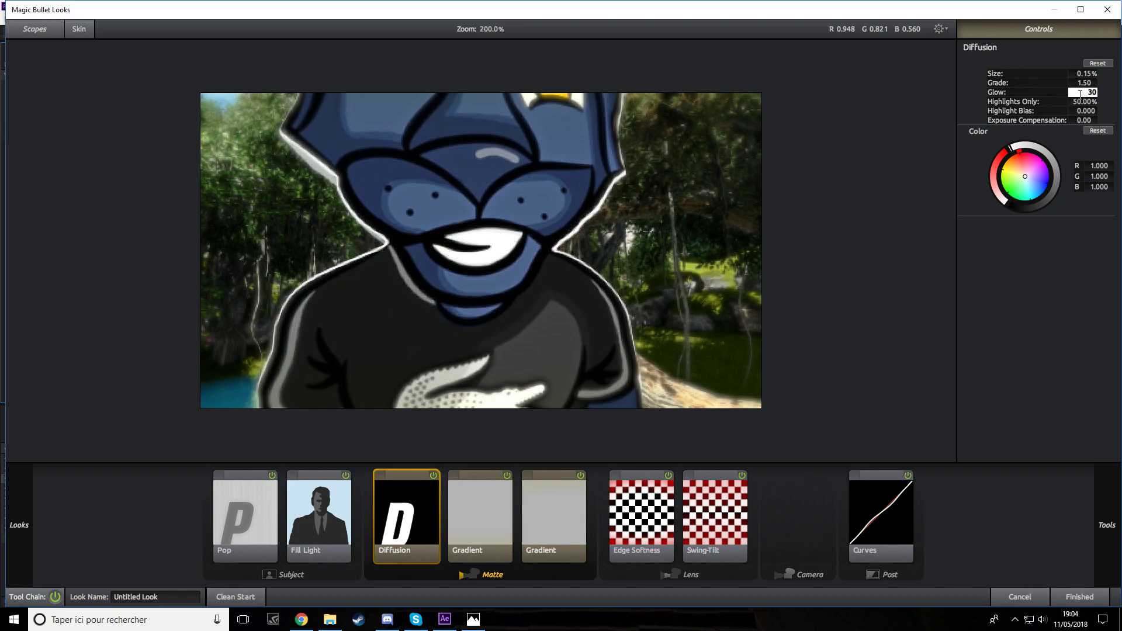
pyautogui.click(1091, 597)
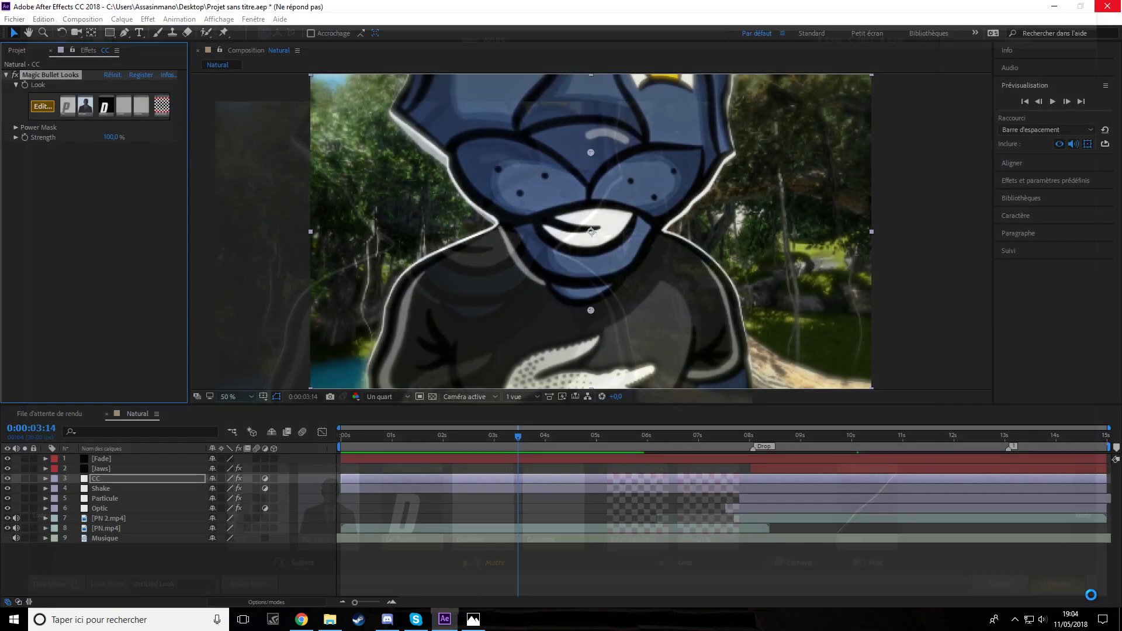
pyautogui.moveTo(507, 438); pyautogui.dragTo(331, 456)
pyautogui.press('space')
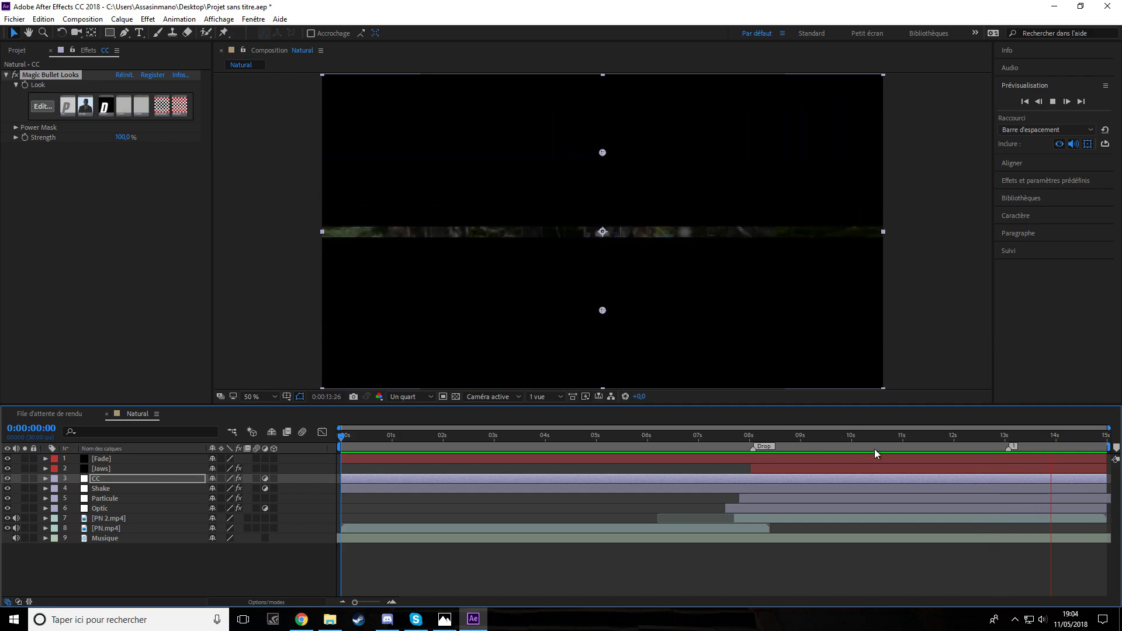
# Step: Show the CC Jaws Completion curve of the Jaws layer in the graph editor with the current time at 0:00:13:02
pyautogui.click(910, 443)
pyautogui.click(122, 469)
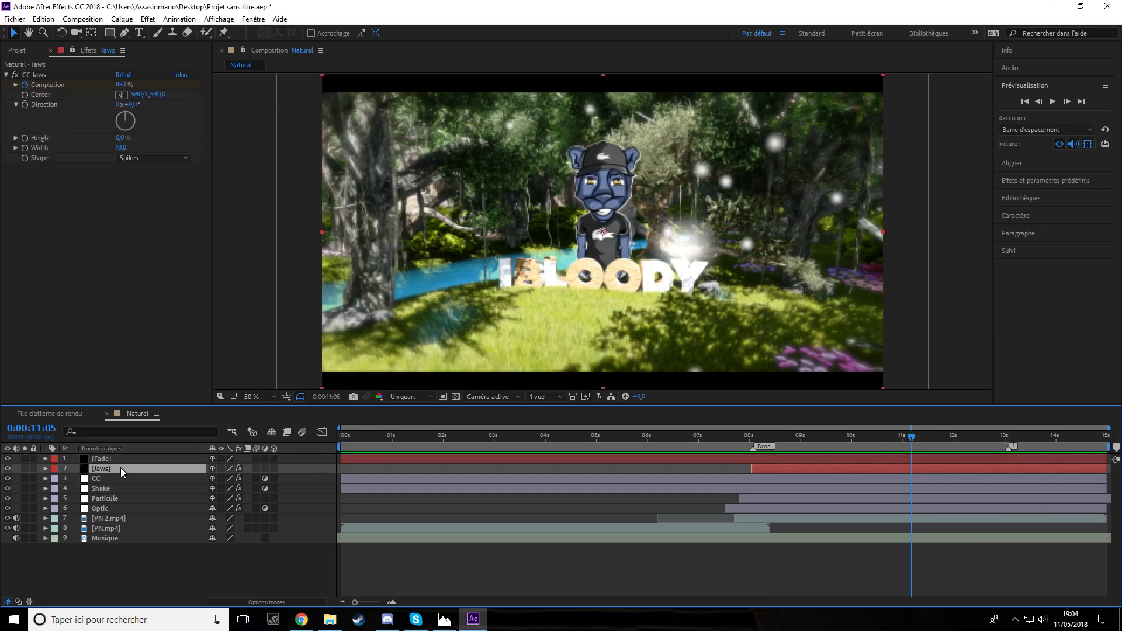
pyautogui.click(46, 468)
pyautogui.moveTo(912, 436); pyautogui.dragTo(1009, 435)
pyautogui.click(120, 499)
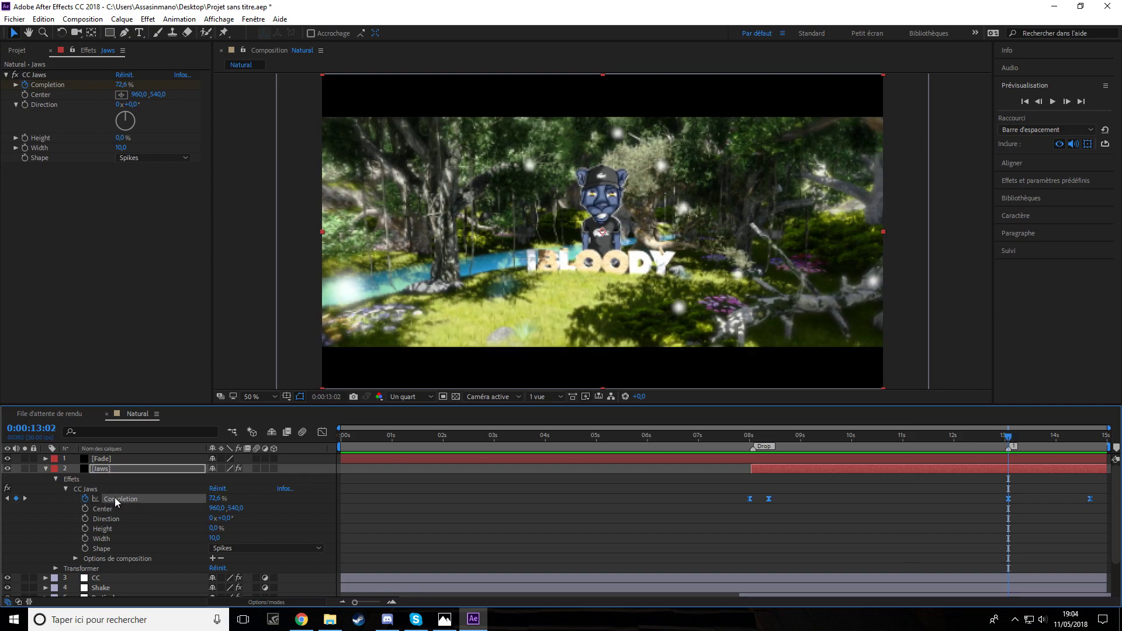
pyautogui.click(322, 431)
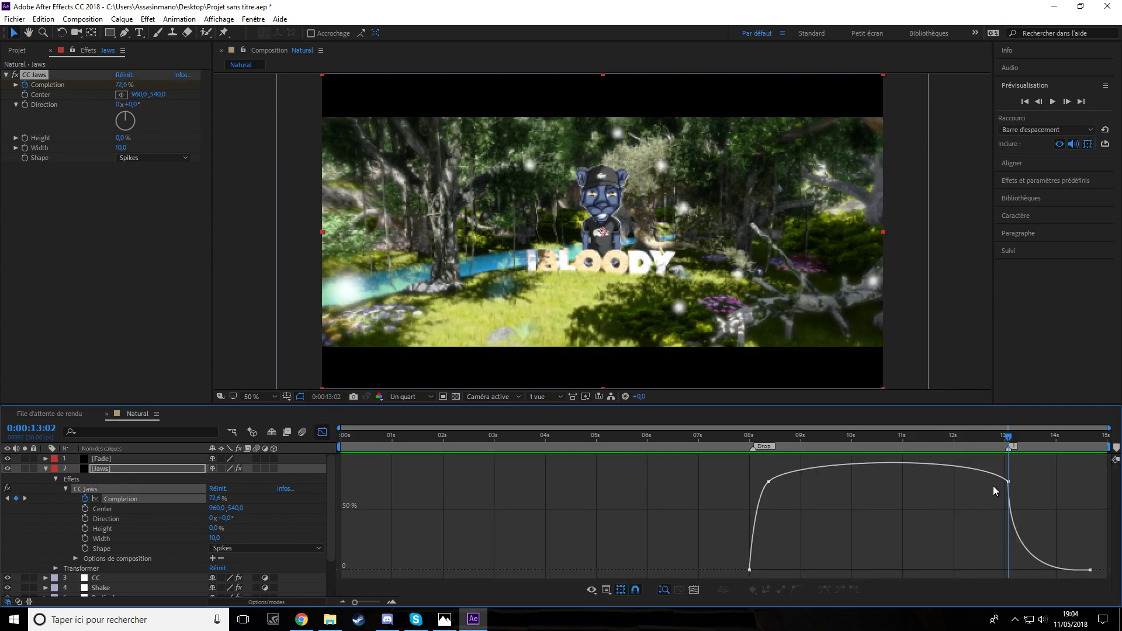
# Step: Lower the Jaws Completion keyframe at 0:00:13:02, adjust its outgoing handle, and preview from 0:00:12:16
pyautogui.moveTo(1008, 482); pyautogui.dragTo(1009, 501)
pyautogui.moveTo(1008, 571); pyautogui.dragTo(1002, 563)
pyautogui.click(981, 437)
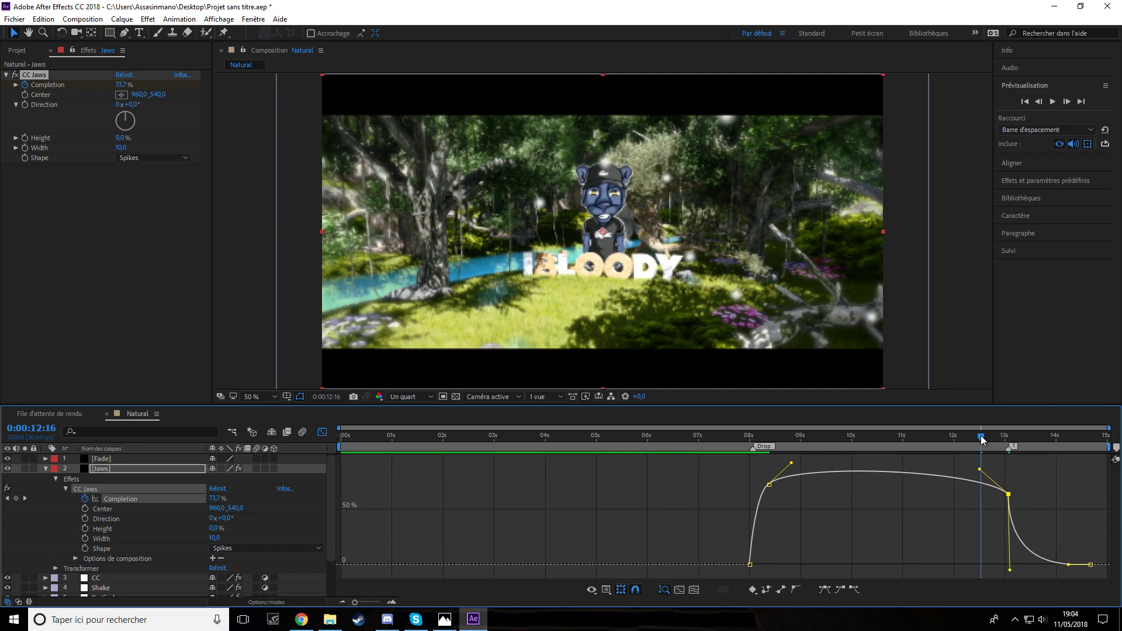
pyautogui.press('space')
# Step: Raise the incoming handle at 0:00:13:02, reshape the outgoing handle of the second Completion keyframe, and preview from 0:00:07:21
pyautogui.moveTo(981, 437); pyautogui.dragTo(977, 462)
pyautogui.moveTo(782, 490); pyautogui.dragTo(784, 481)
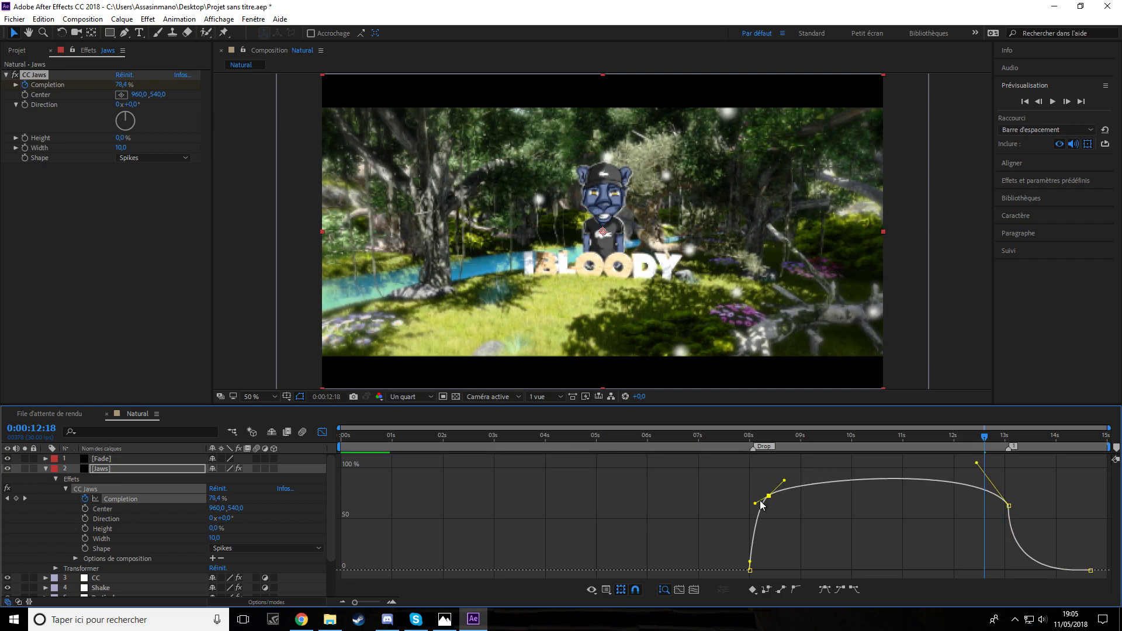
pyautogui.click(734, 437)
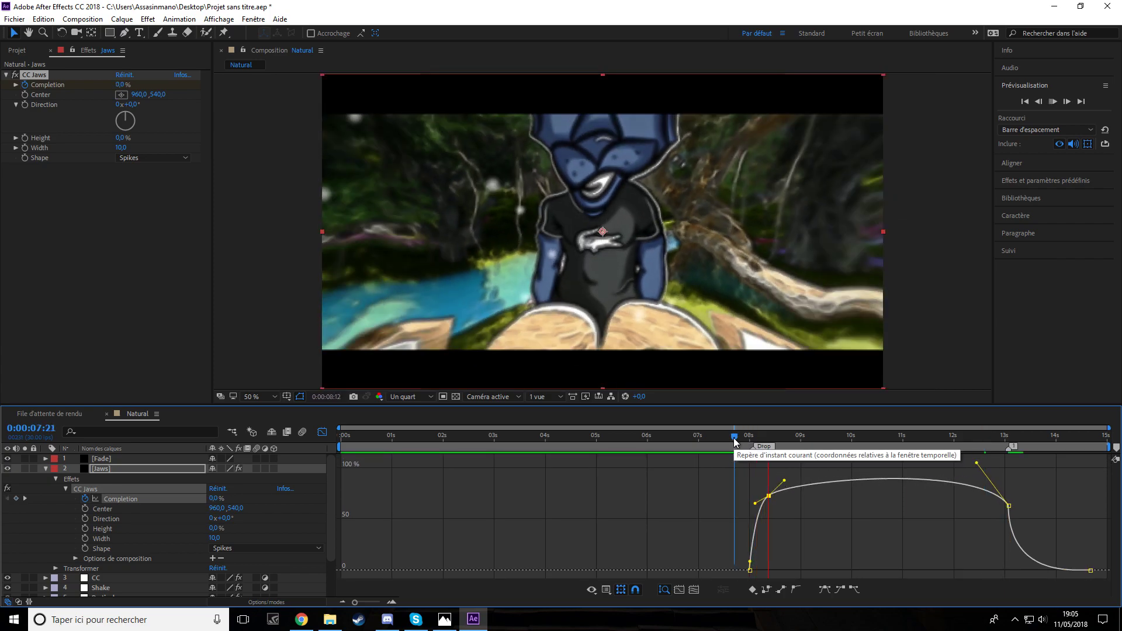
pyautogui.press('space')
pyautogui.press('space')
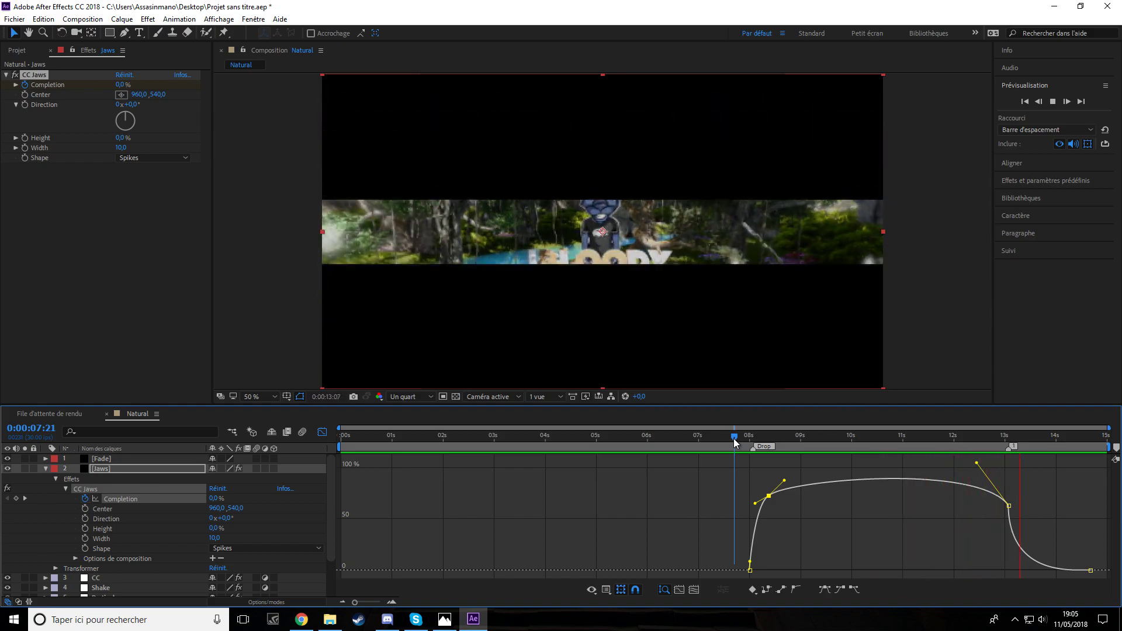
# Step: Return to the layer view with Jaws collapsed and expand the Particule layer's properties
pyautogui.click(790, 435)
pyautogui.click(322, 432)
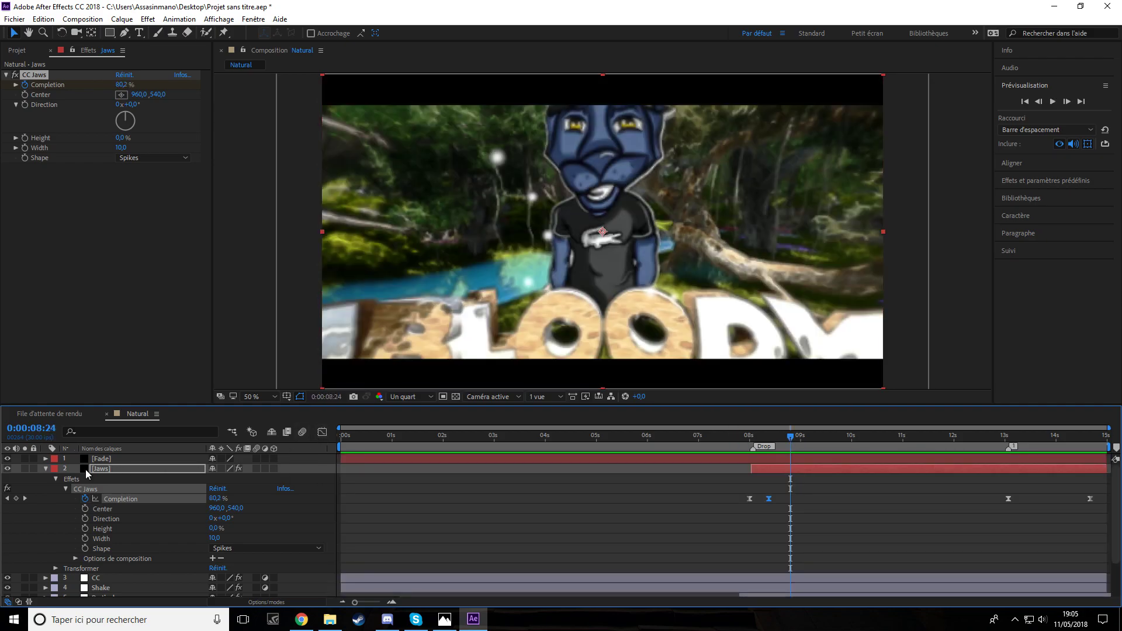
pyautogui.click(45, 468)
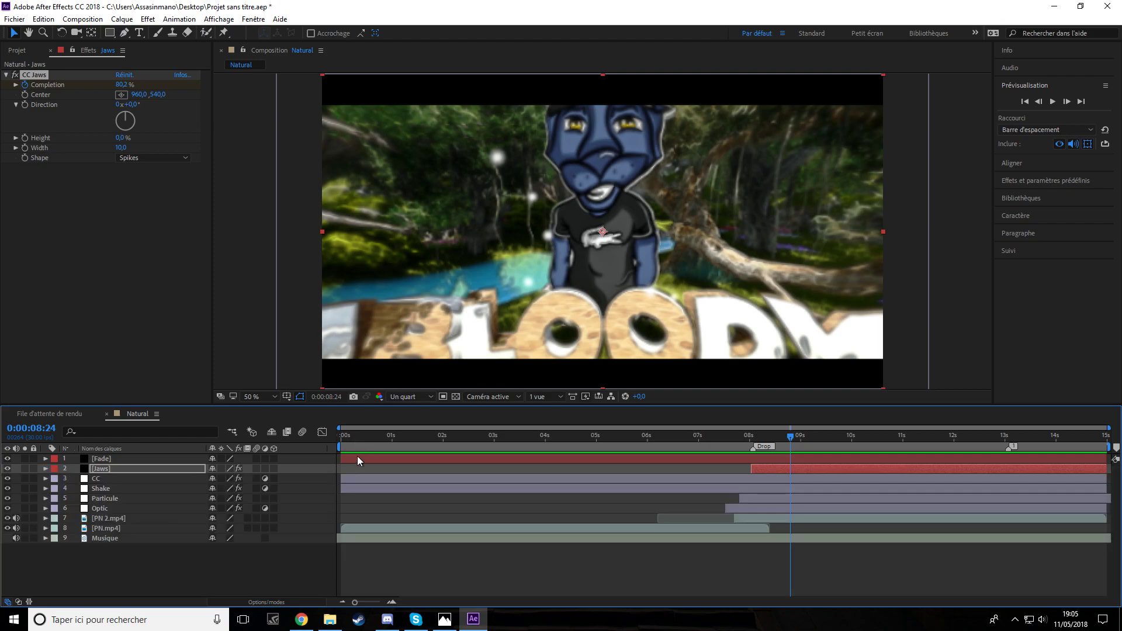
pyautogui.click(108, 498)
pyautogui.click(46, 498)
# Step: Shift the Particule layer earlier, keeping its Opacité keyframes around the Drop marker, and trim its start to about 0:00:08:00
pyautogui.moveTo(1038, 505); pyautogui.dragTo(1109, 498)
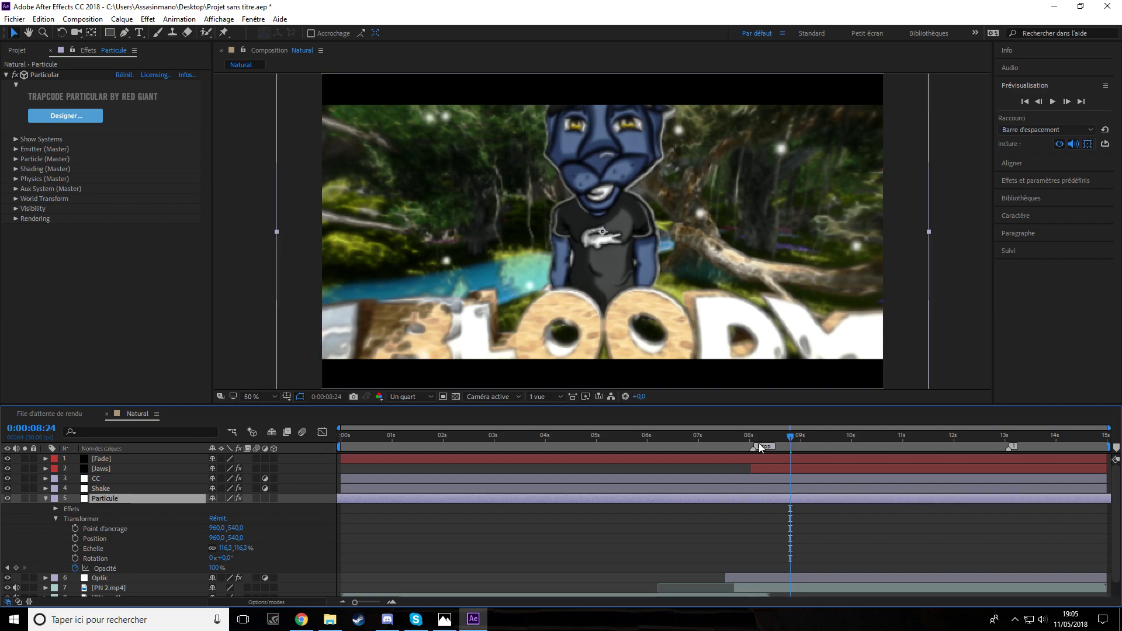
pyautogui.moveTo(592, 489); pyautogui.dragTo(707, 501)
pyautogui.moveTo(374, 559); pyautogui.dragTo(416, 573)
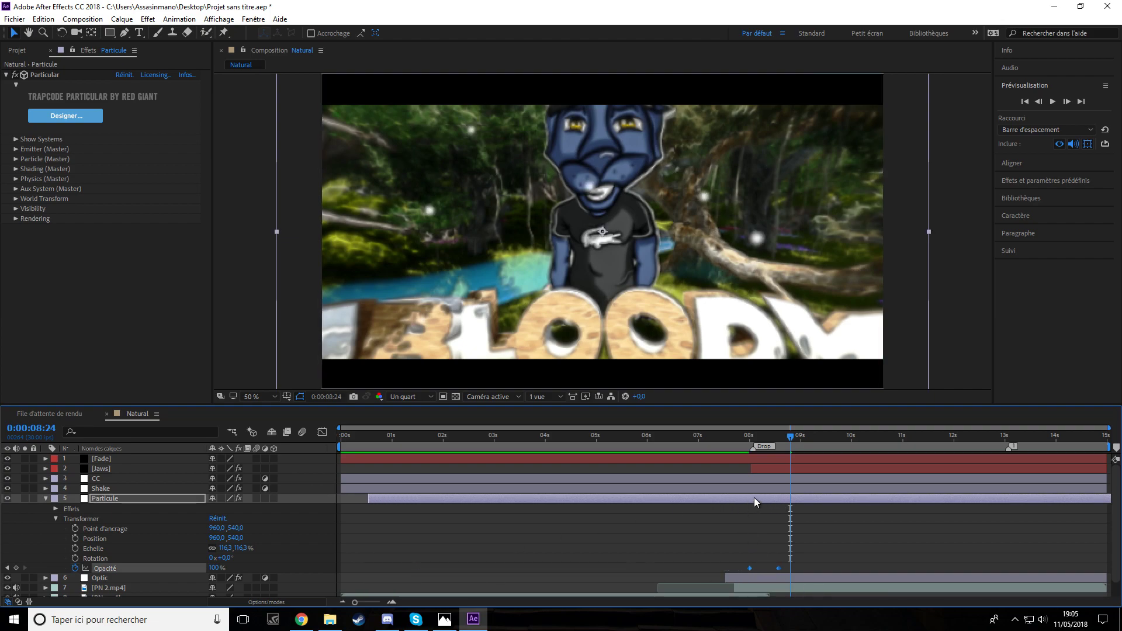
pyautogui.moveTo(373, 498); pyautogui.dragTo(761, 514)
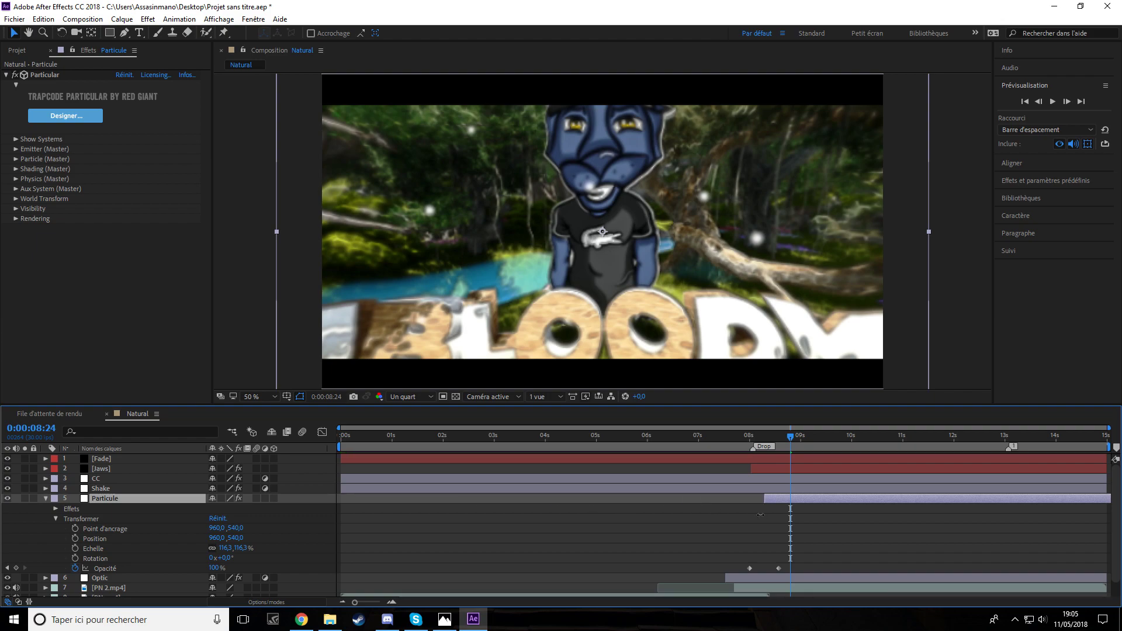
# Step: Shift both Particule Opacité keyframes slightly so the fade-in starts at the Drop marker, and preview from 0:00:08:02
pyautogui.click(753, 445)
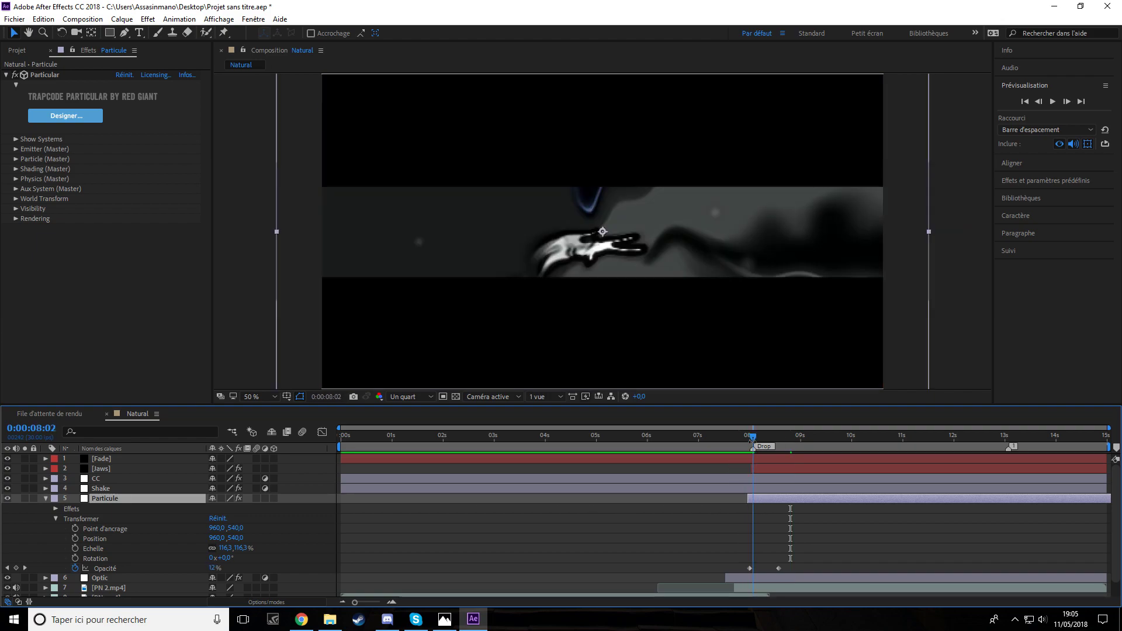
pyautogui.moveTo(740, 558); pyautogui.dragTo(783, 567)
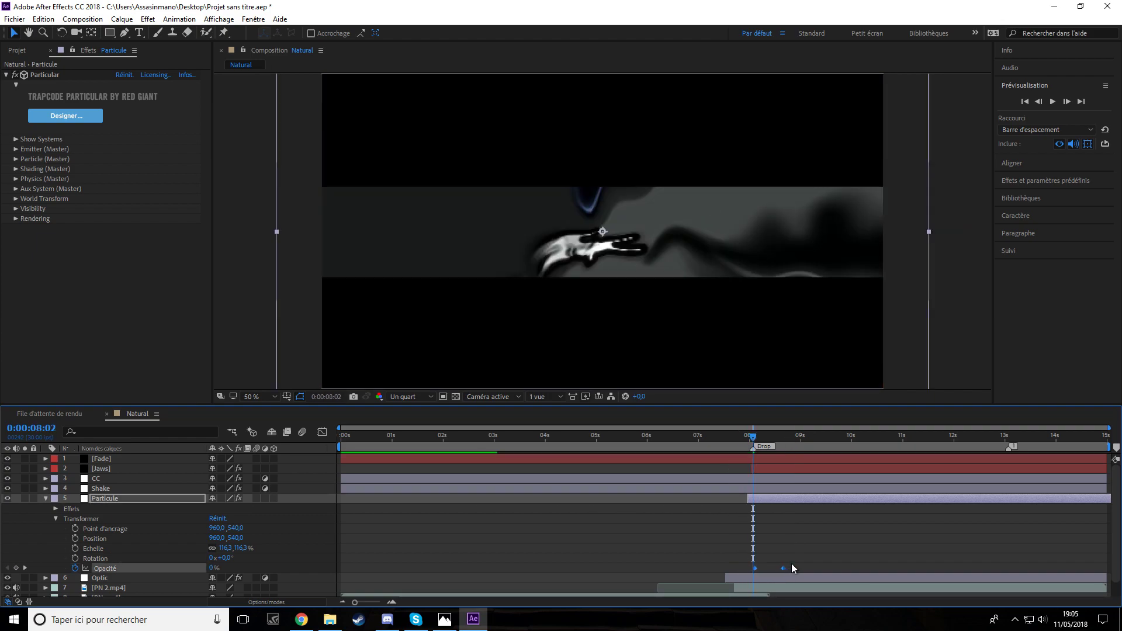
pyautogui.click(791, 562)
pyautogui.press('space')
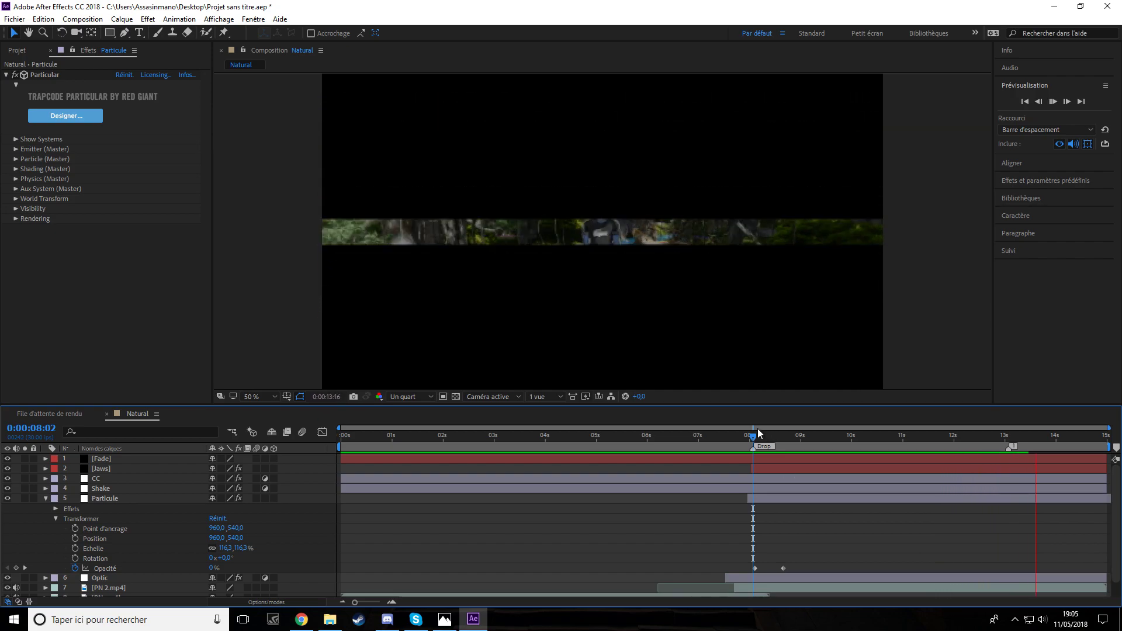
# Step: Collapse the Particule layer and preview the composition from the start
pyautogui.moveTo(754, 435); pyautogui.dragTo(529, 446)
pyautogui.click(45, 499)
pyautogui.press('space')
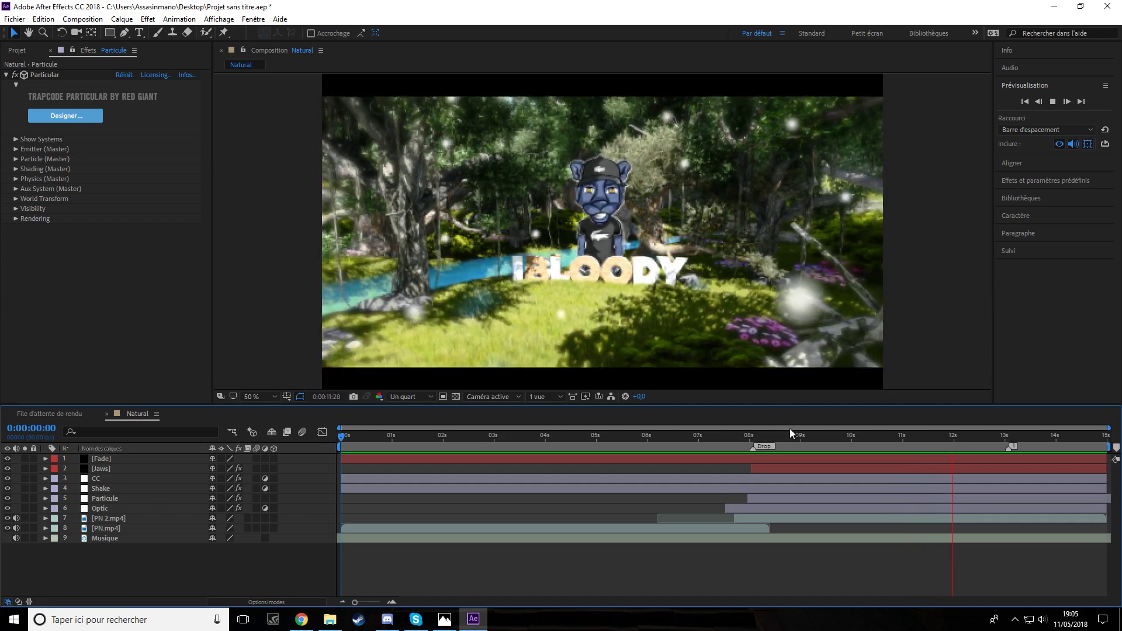
# Step: Create a new adjustment layer in the Natural composition, preview the part after the drop, and place the current time at 0:00:09:05
pyautogui.click(791, 436)
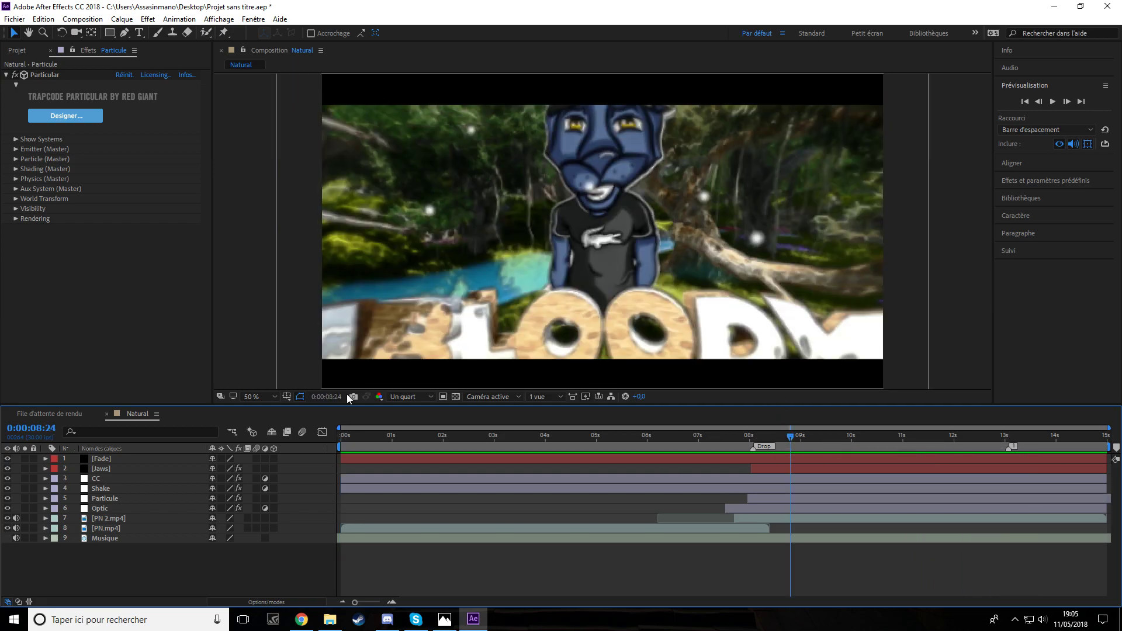
pyautogui.rightClick(80, 587)
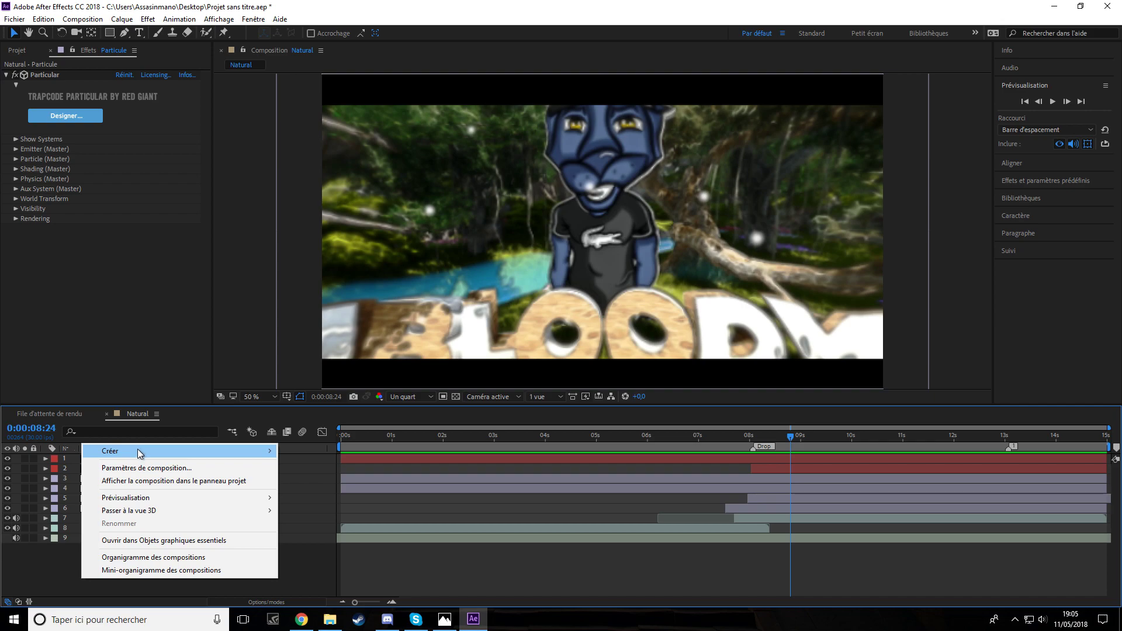
pyautogui.moveTo(141, 454)
pyautogui.click(318, 544)
pyautogui.moveTo(790, 440); pyautogui.dragTo(850, 443)
pyautogui.press('space')
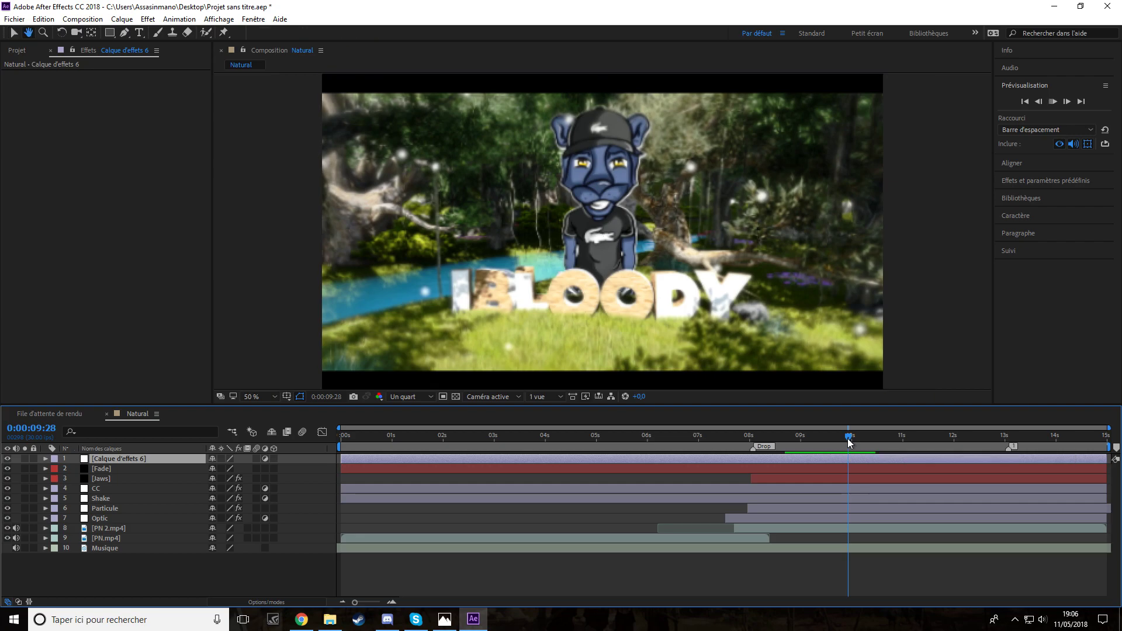
pyautogui.moveTo(849, 439); pyautogui.dragTo(810, 440)
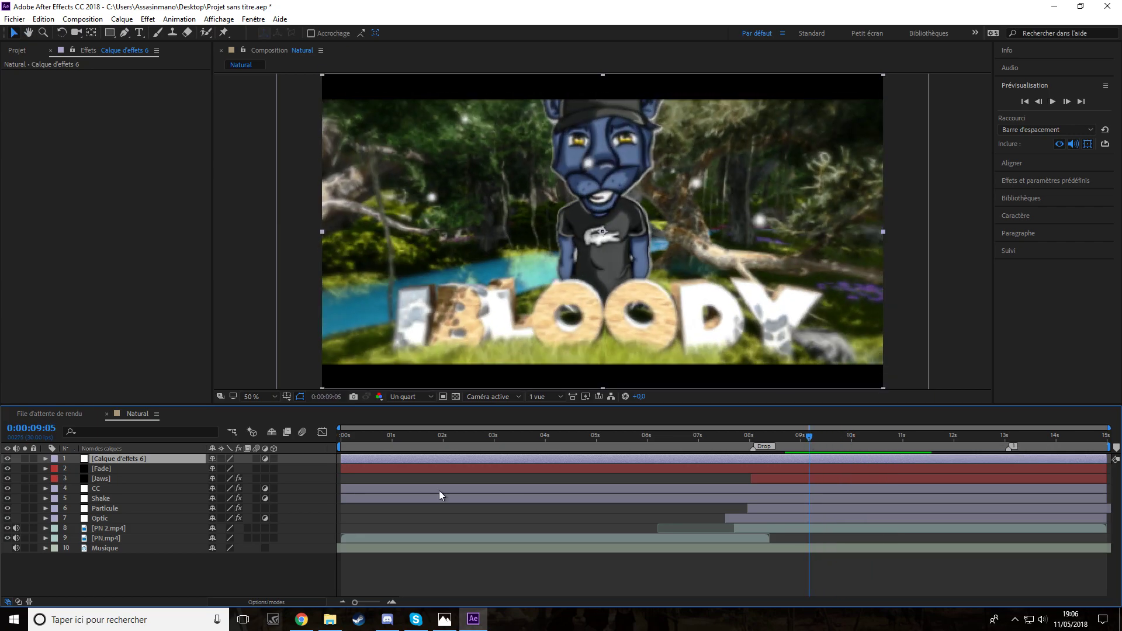
# Step: Rename the new adjustment layer as Flutter and place it between the Jaws and CC layers
pyautogui.rightClick(111, 459)
pyautogui.click(139, 597)
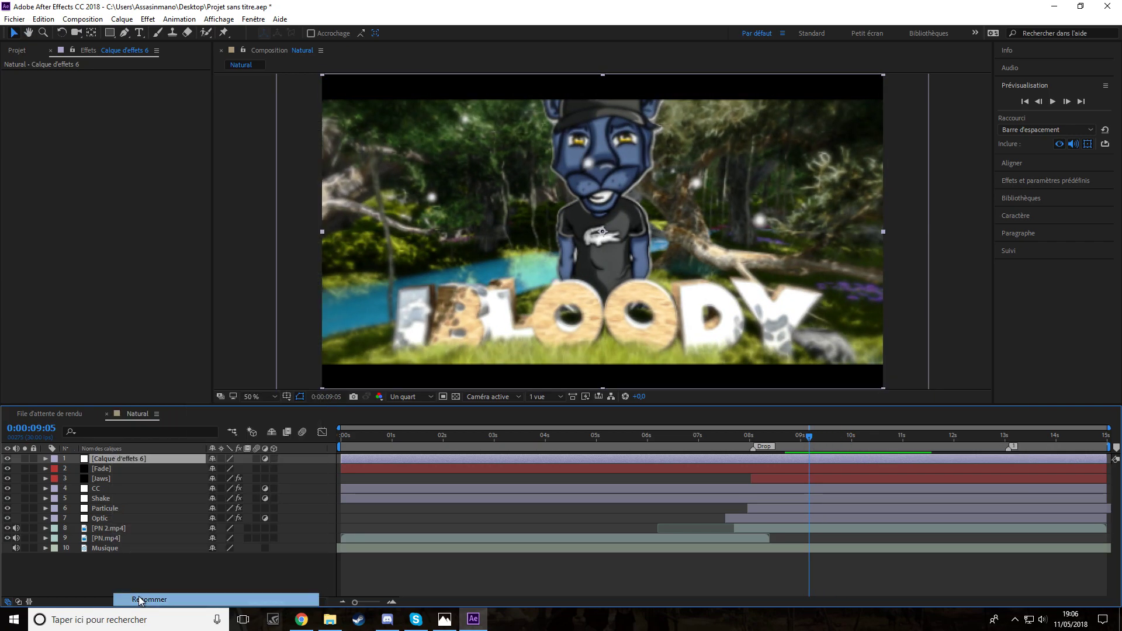
pyautogui.write('Flutter')
pyautogui.click(121, 569)
pyautogui.moveTo(110, 461); pyautogui.dragTo(111, 488)
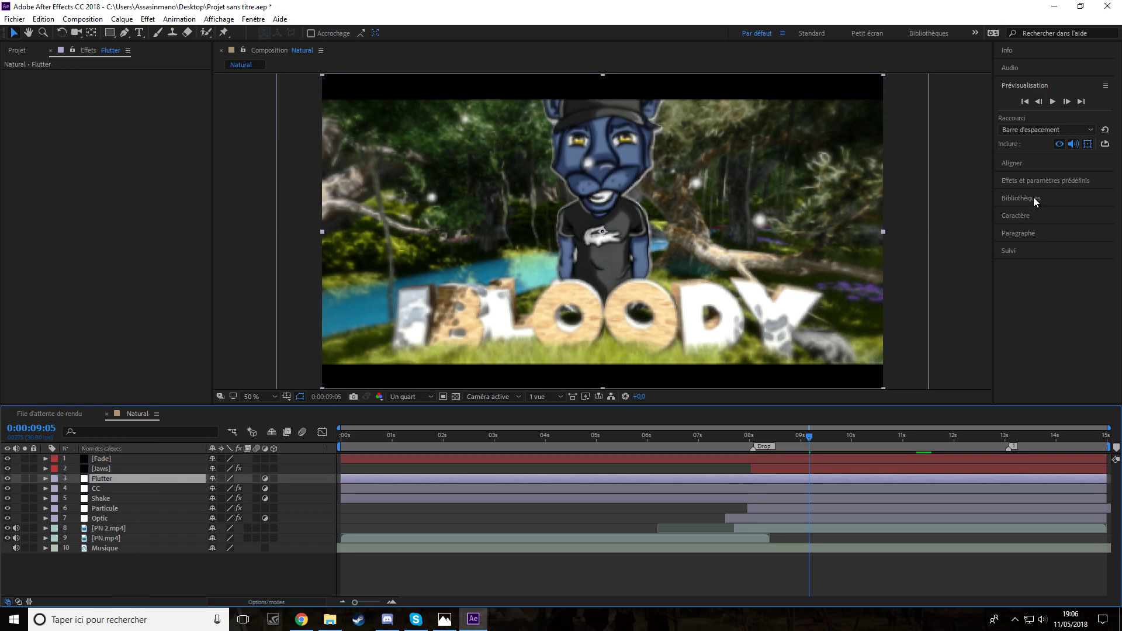
# Step: Search the effects for Flutter and apply S_FlutterCut to the Flutter layer
pyautogui.click(1035, 181)
pyautogui.write('Flutter')
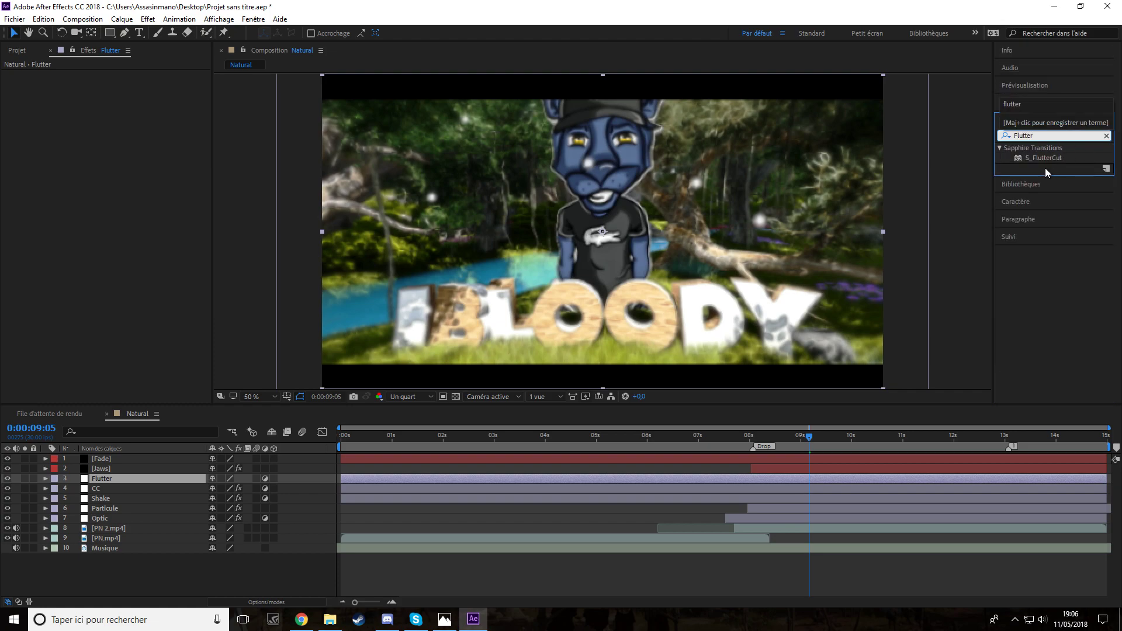
pyautogui.moveTo(1044, 158); pyautogui.dragTo(105, 478)
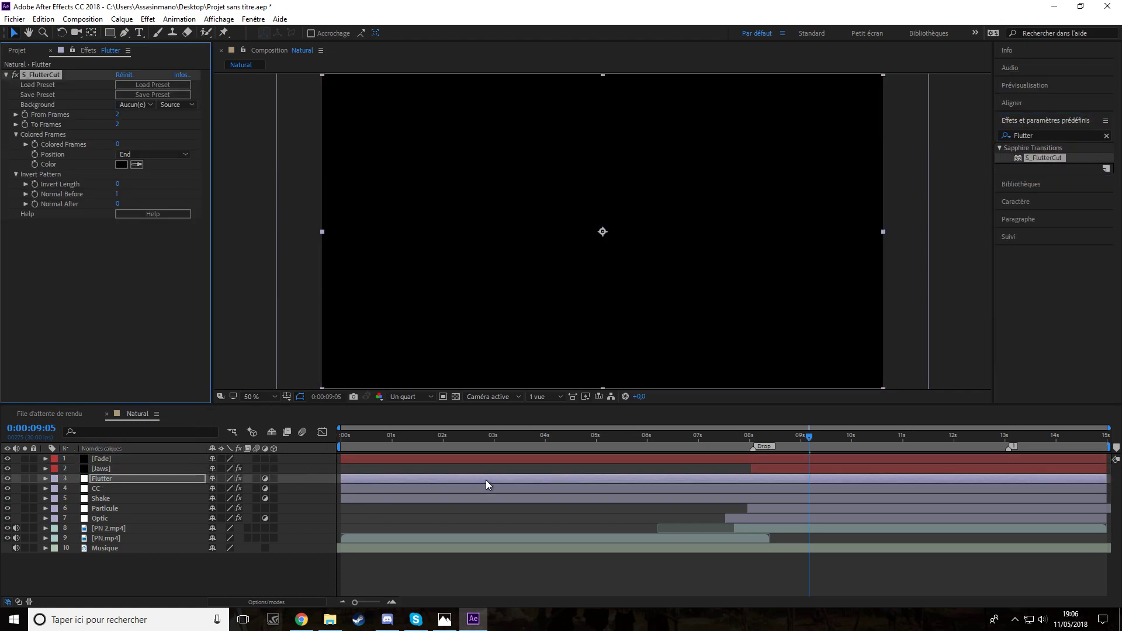
# Step: Trim the Flutter layer's start to about 0:00:09:01, check the flicker, and set From Frames to 3
pyautogui.moveTo(341, 479); pyautogui.dragTo(692, 480)
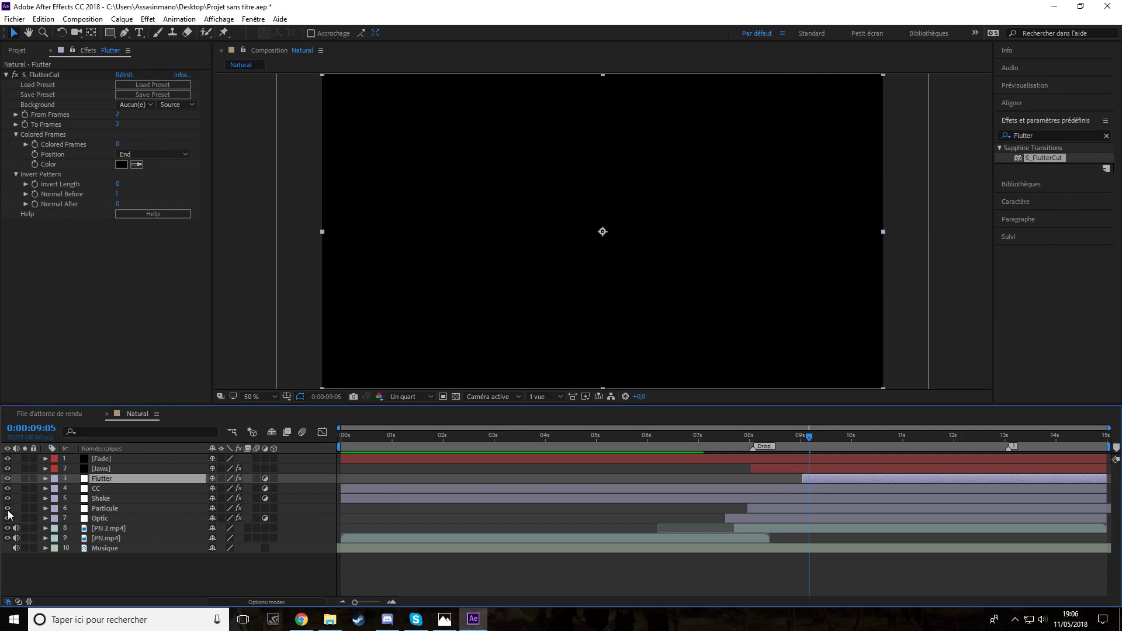
pyautogui.click(812, 443)
pyautogui.moveTo(813, 443); pyautogui.dragTo(854, 438)
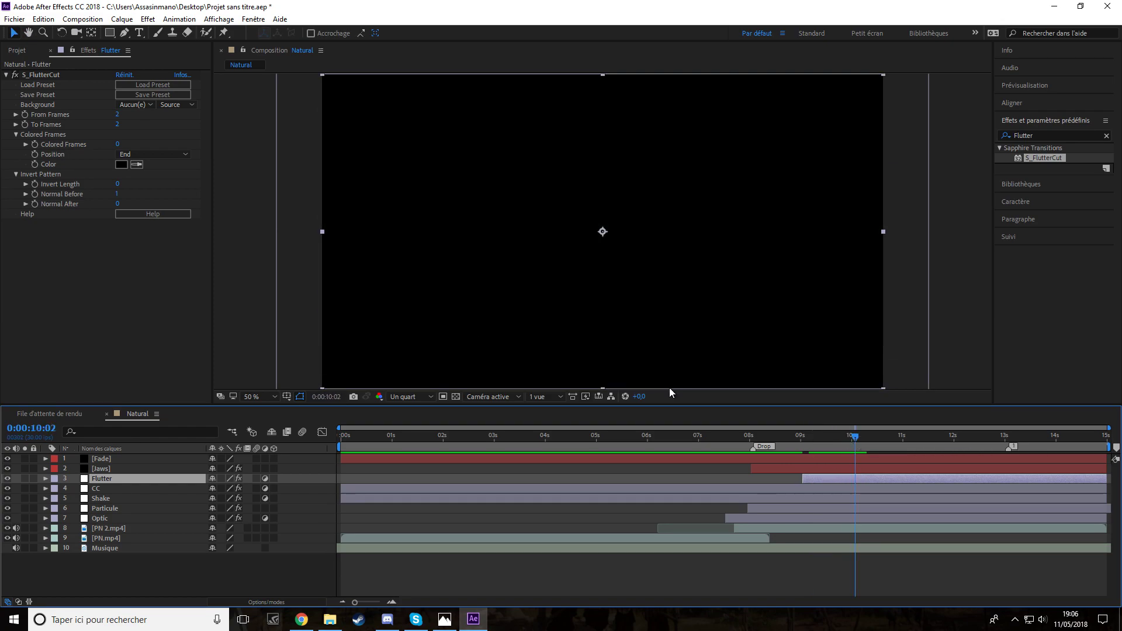
pyautogui.click(117, 125)
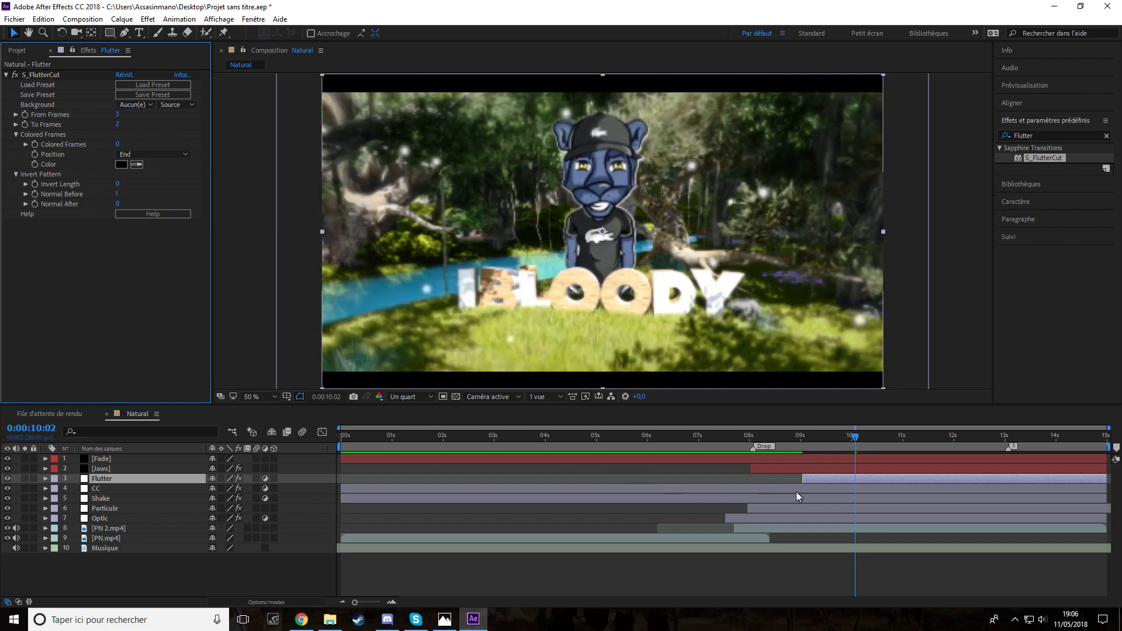
# Step: Preview the section after 0:00:10:02 and trim the Flutter layer's start to 0:00:11:19
pyautogui.moveTo(804, 478); pyautogui.dragTo(850, 501)
pyautogui.press('space')
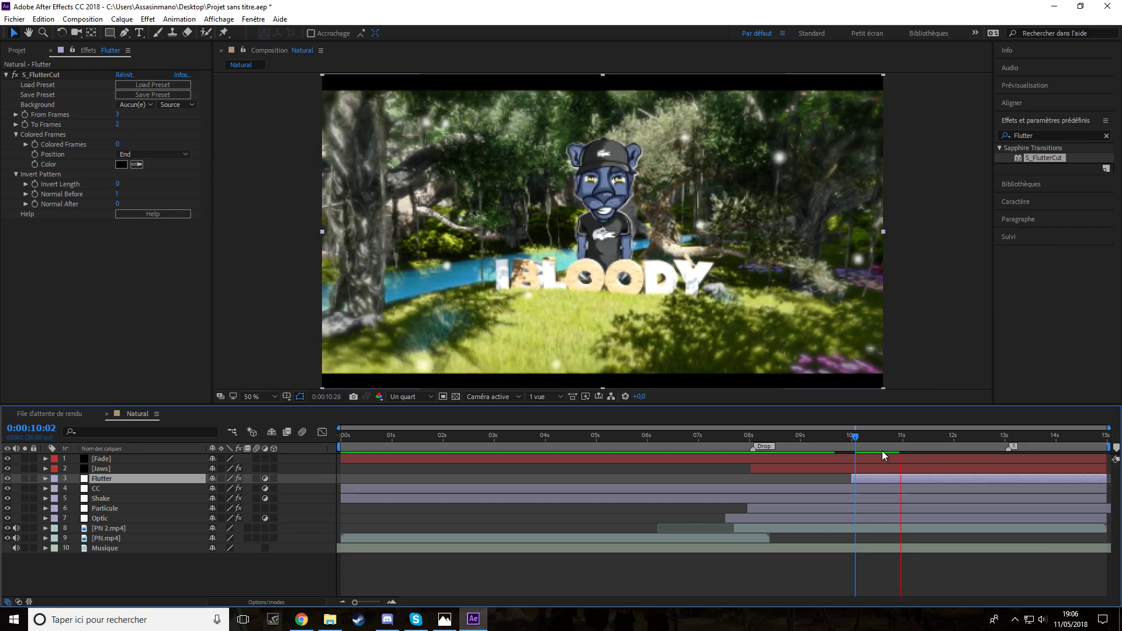
pyautogui.moveTo(924, 439); pyautogui.dragTo(935, 439)
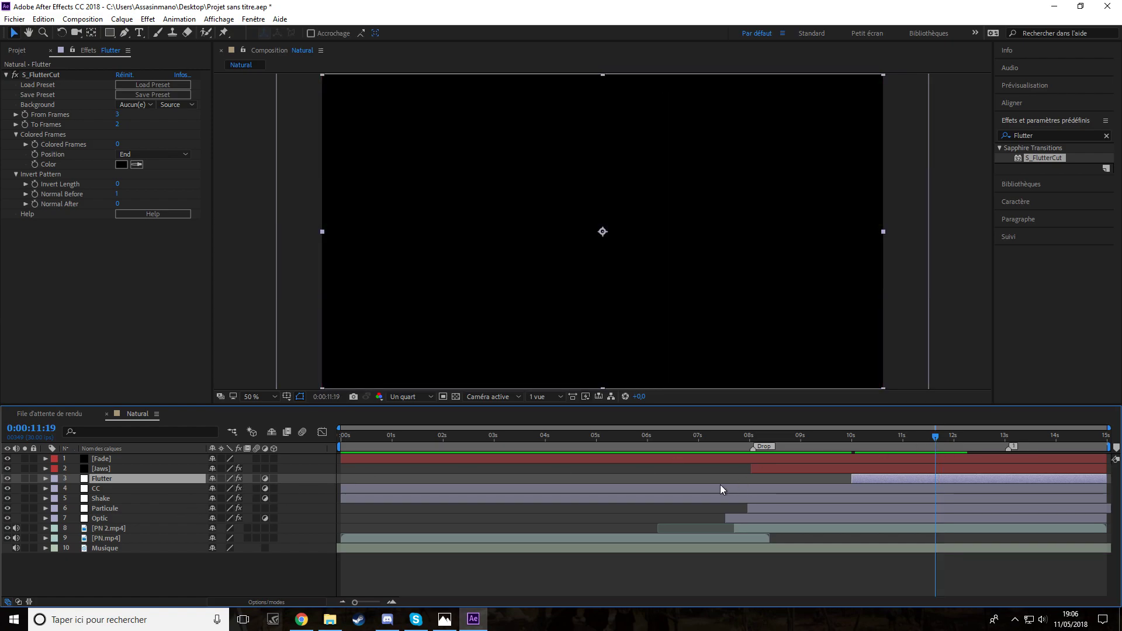
pyautogui.moveTo(853, 480); pyautogui.dragTo(910, 497)
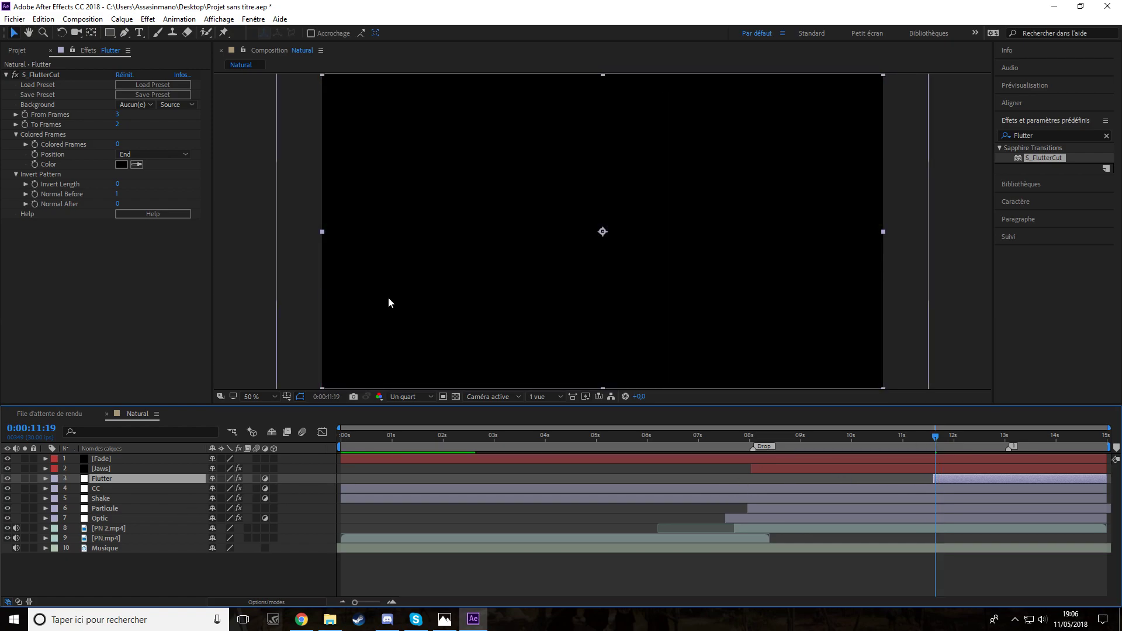
# Step: Set both From Frames and To Frames of the Flutter layer's S_FlutterCut to 1, previewing the flicker between changes
pyautogui.click(118, 115)
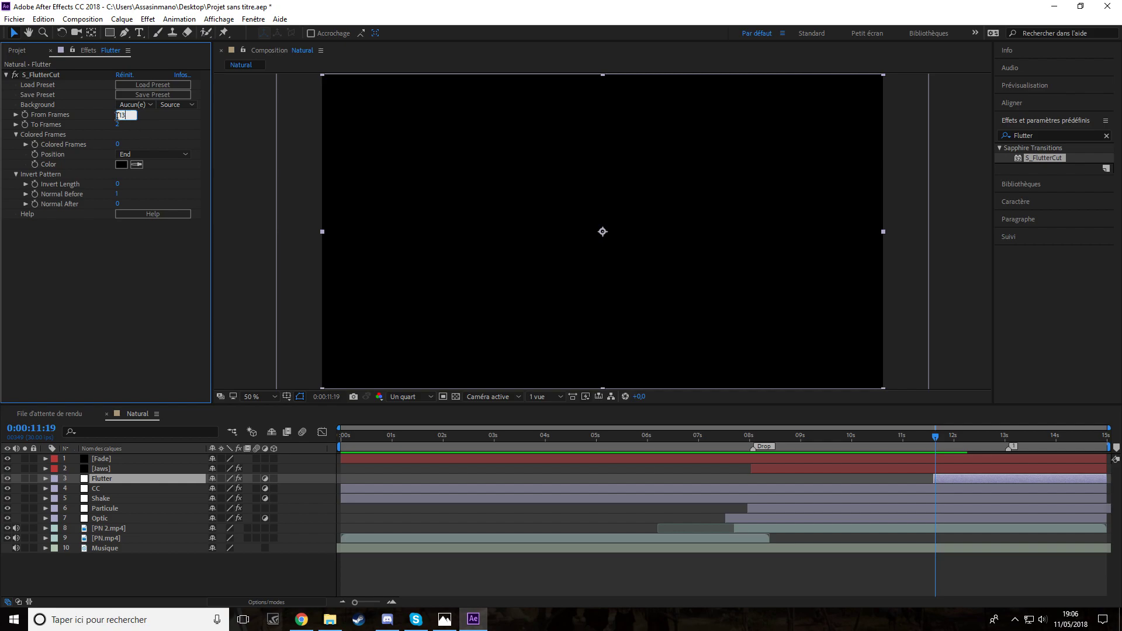
pyautogui.press('space')
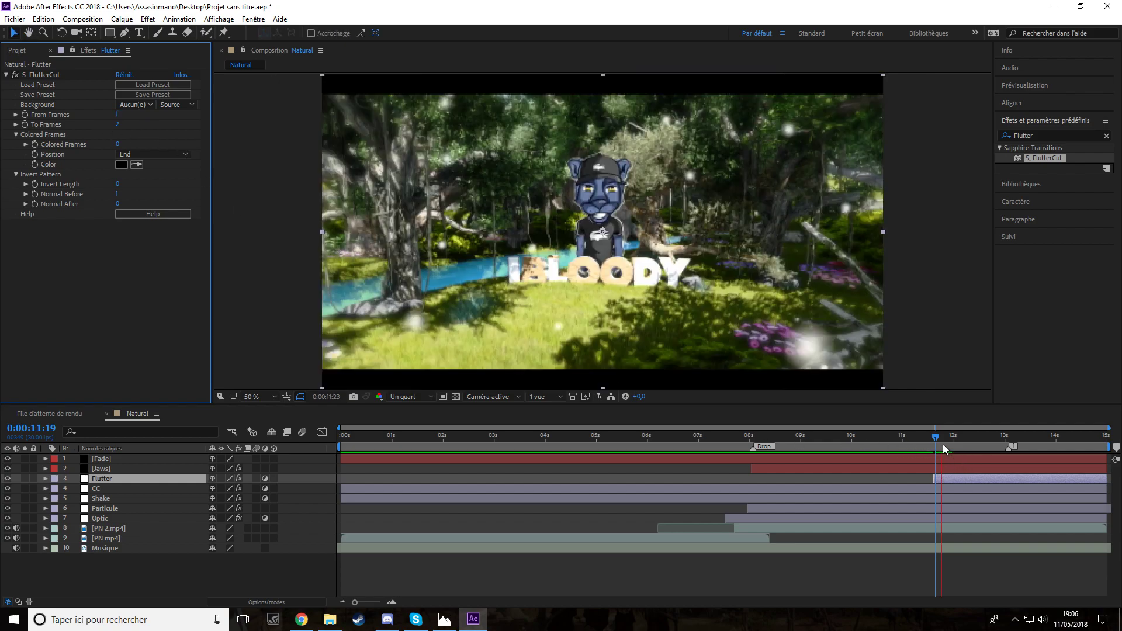
pyautogui.click(938, 441)
pyautogui.moveTo(118, 124); pyautogui.dragTo(57, 124)
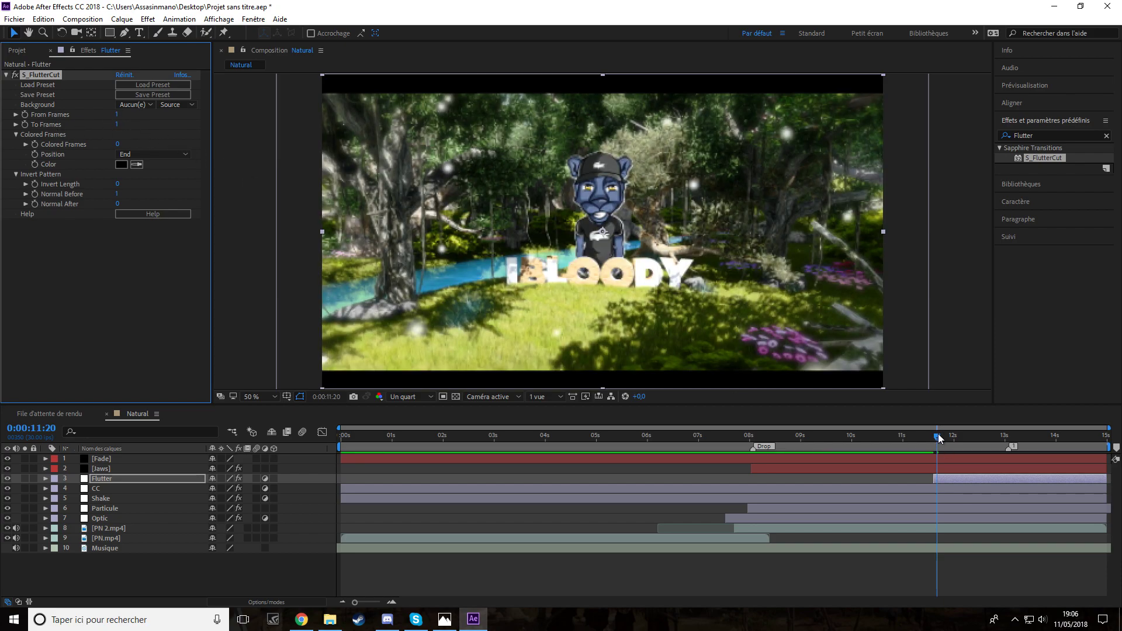
# Step: Trim the Flutter layer's end to 0:00:12:00 and preview from 0:00:11:16
pyautogui.moveTo(940, 438); pyautogui.dragTo(956, 440)
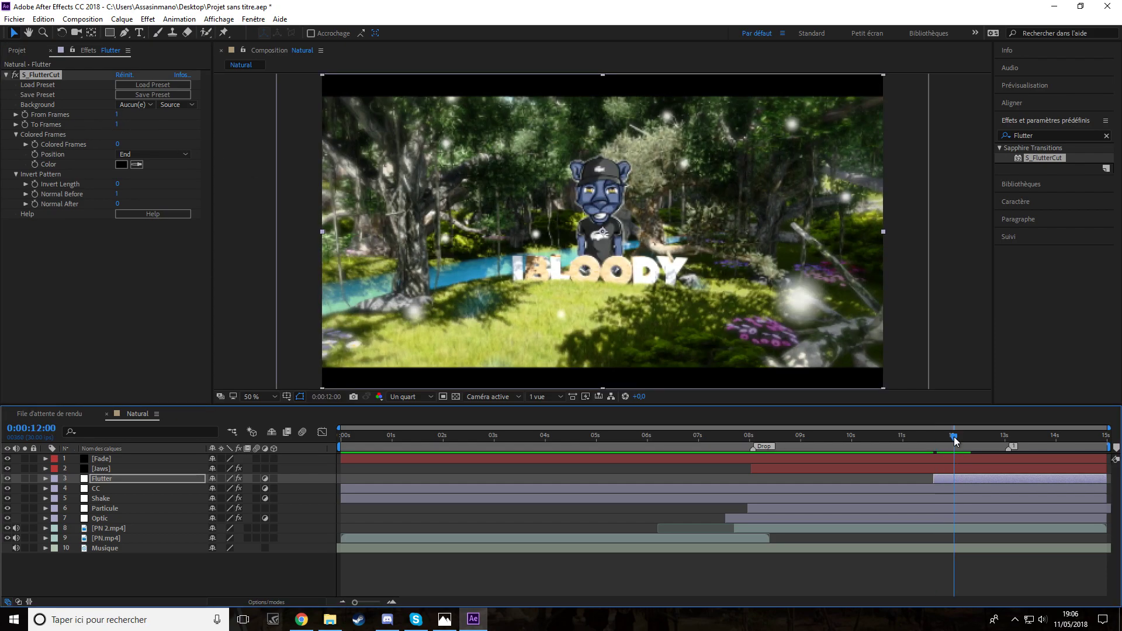
pyautogui.moveTo(1104, 480); pyautogui.dragTo(964, 488)
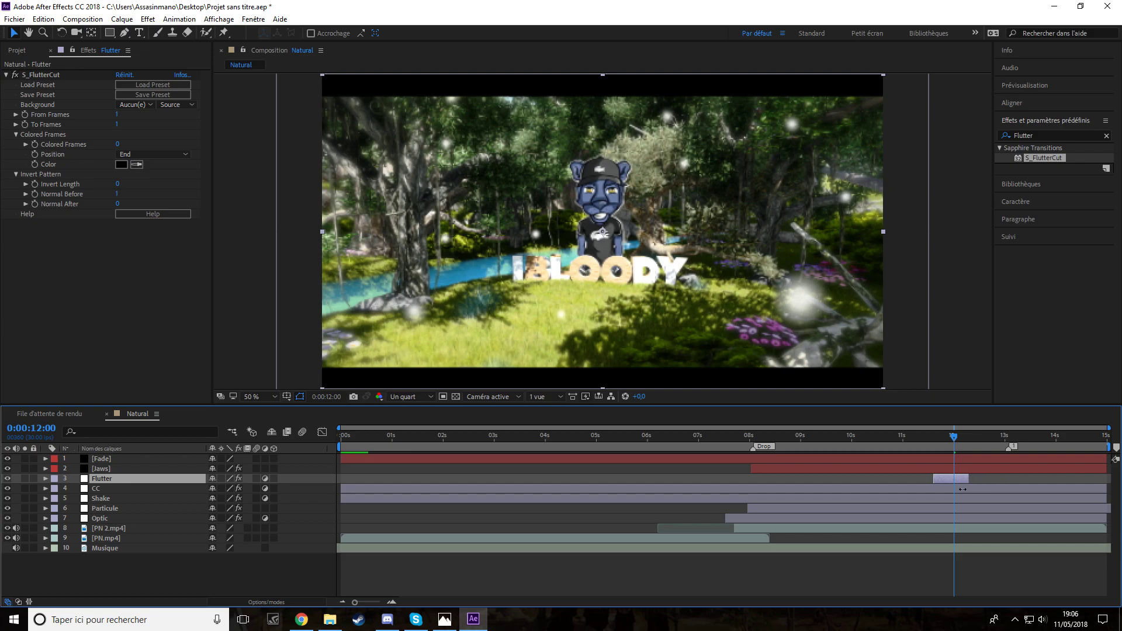
pyautogui.click(929, 440)
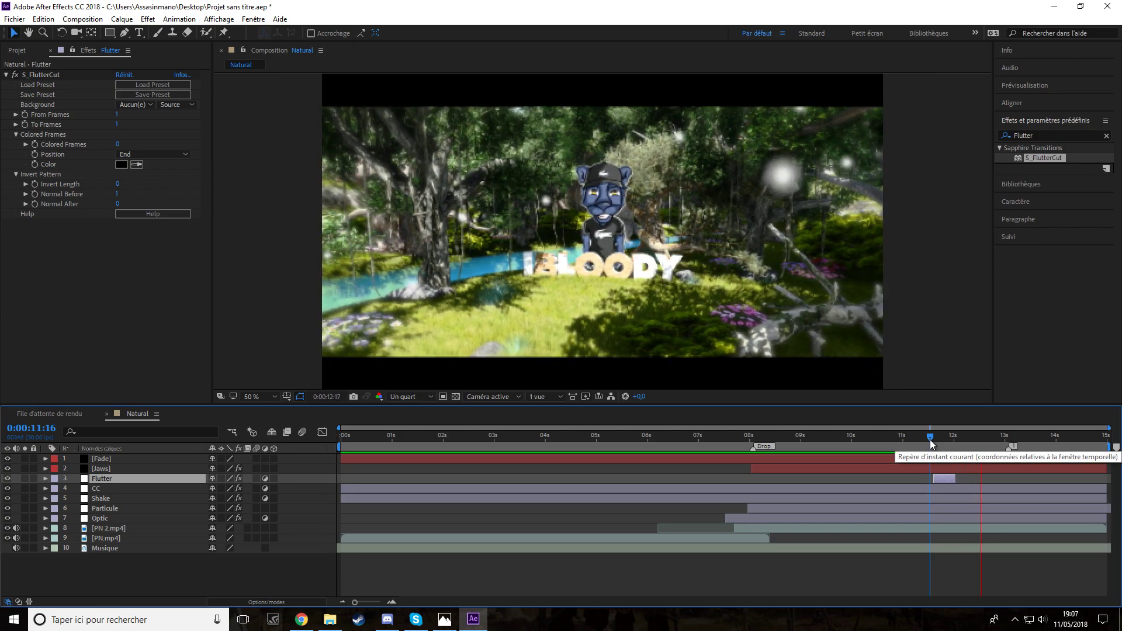
# Step: Try the Flutter layer below the Shake layer, preview the flicker, and return the layer above CC
pyautogui.moveTo(100, 478); pyautogui.dragTo(107, 501)
pyautogui.press('space')
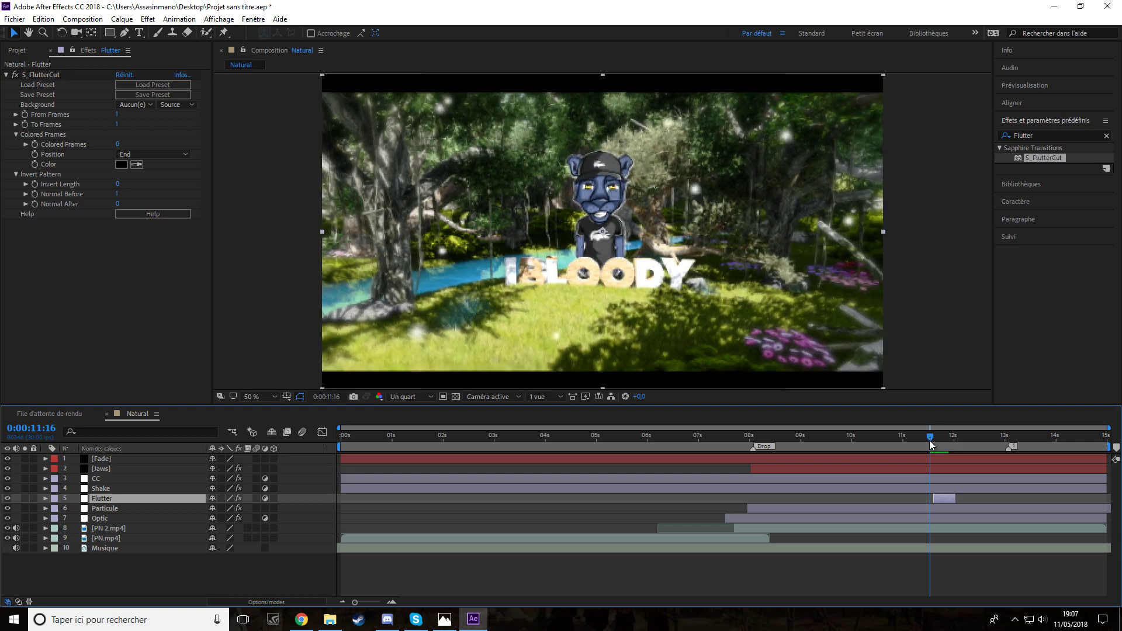
pyautogui.press('space')
pyautogui.moveTo(106, 504); pyautogui.dragTo(105, 478)
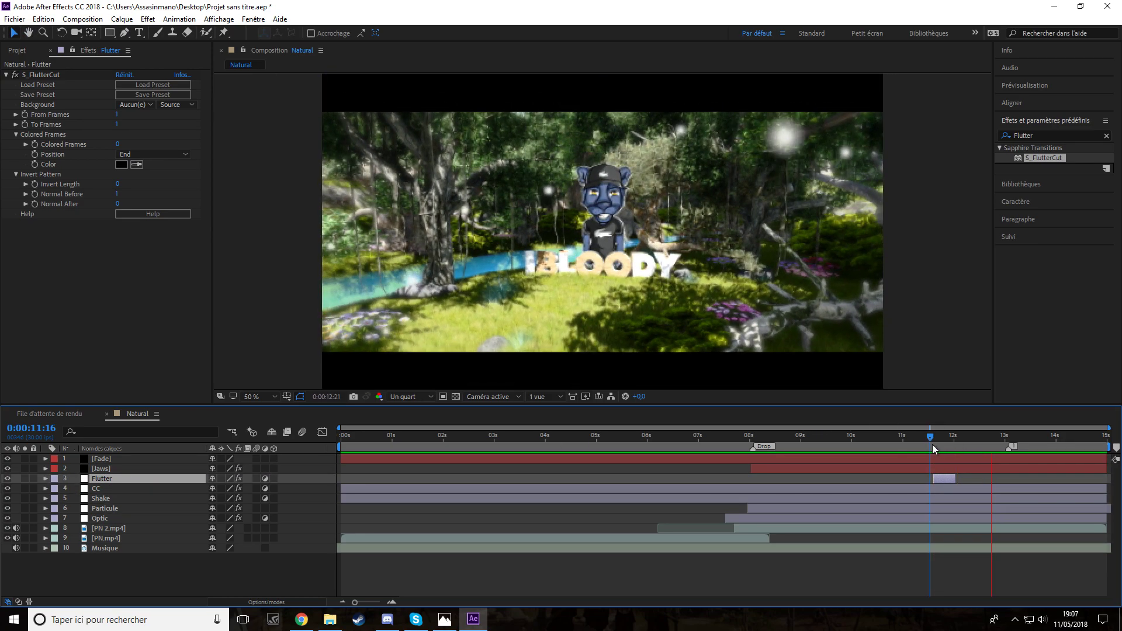
# Step: Reveal the Musique layer's audio waveform and check it against the Flutter layer's range up to 0:00:12:02
pyautogui.moveTo(929, 437); pyautogui.dragTo(935, 438)
pyautogui.click(104, 548)
pyautogui.click(46, 548)
pyautogui.scroll(2, 932, 442)
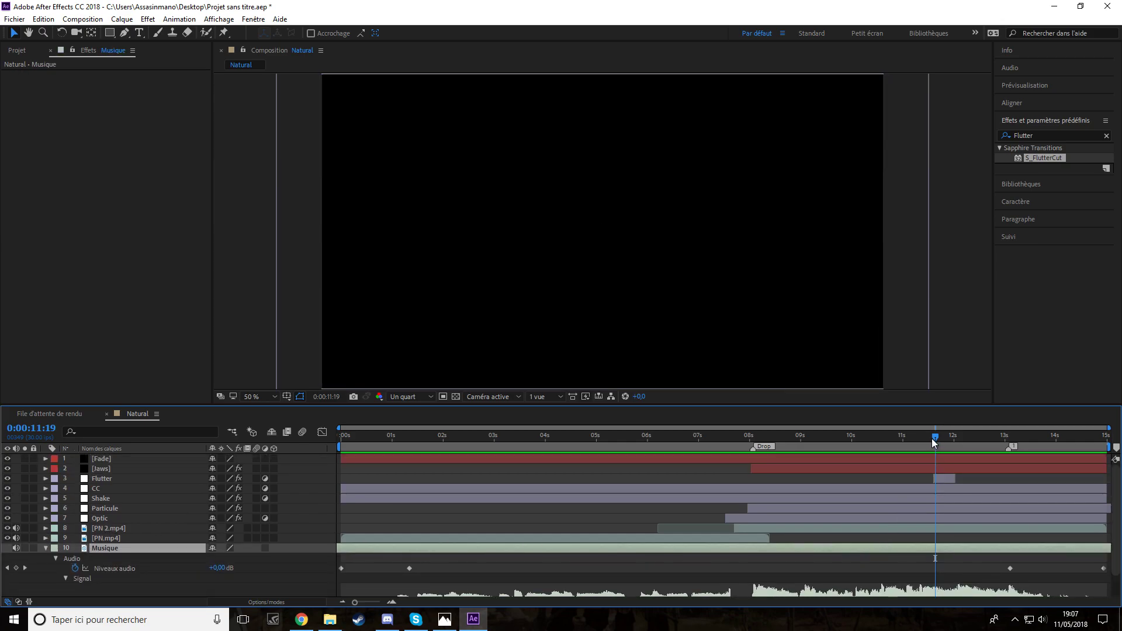
pyautogui.moveTo(951, 442); pyautogui.dragTo(955, 443)
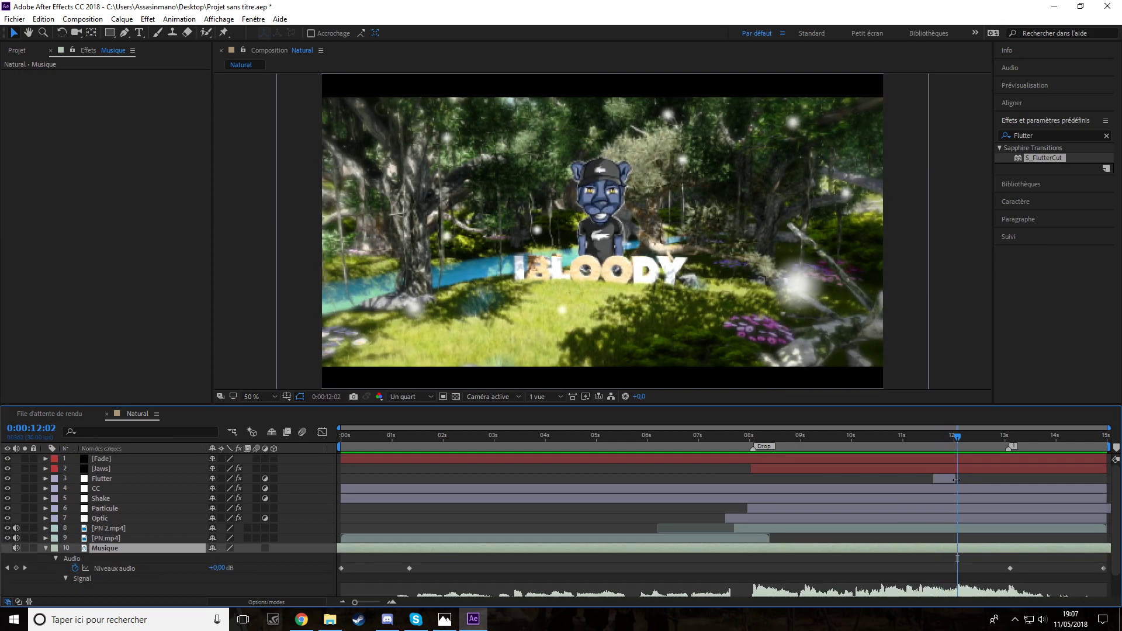
# Step: Select the Flutter layer and preview its flicker against the music from 0:00:11:12
pyautogui.click(956, 480)
pyautogui.click(929, 439)
pyautogui.press('space')
pyautogui.moveTo(928, 440); pyautogui.dragTo(956, 485)
pyautogui.click(923, 440)
pyautogui.press('space')
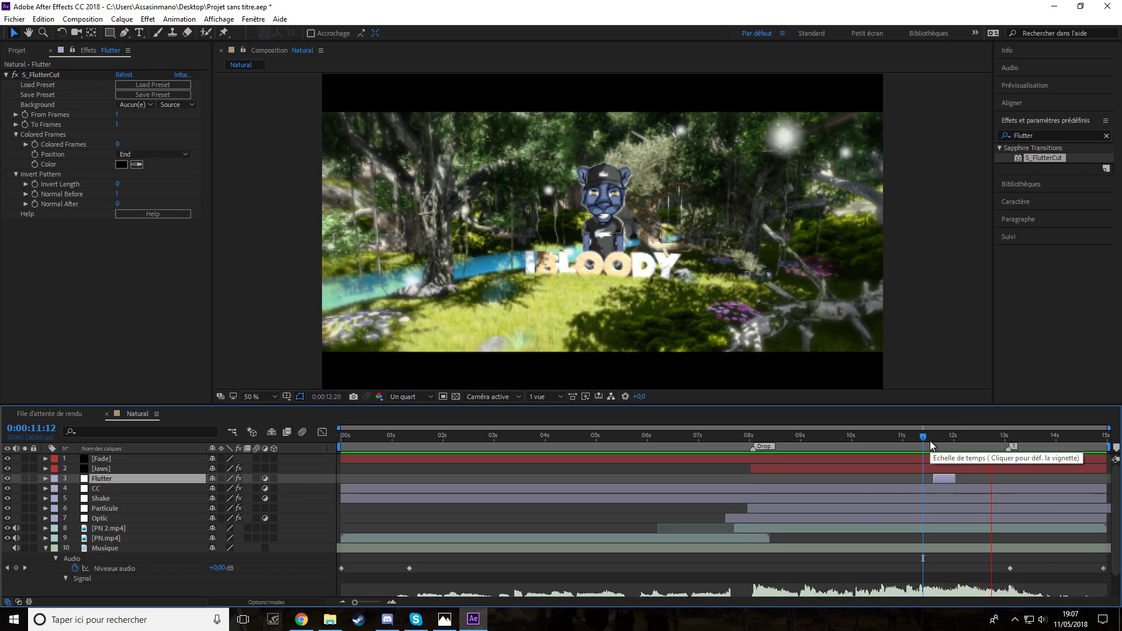
# Step: Preview from 0:00:09:12, duplicate the Flutter layer, and move the copy to start at 0:00:09:27
pyautogui.moveTo(930, 440); pyautogui.dragTo(822, 444)
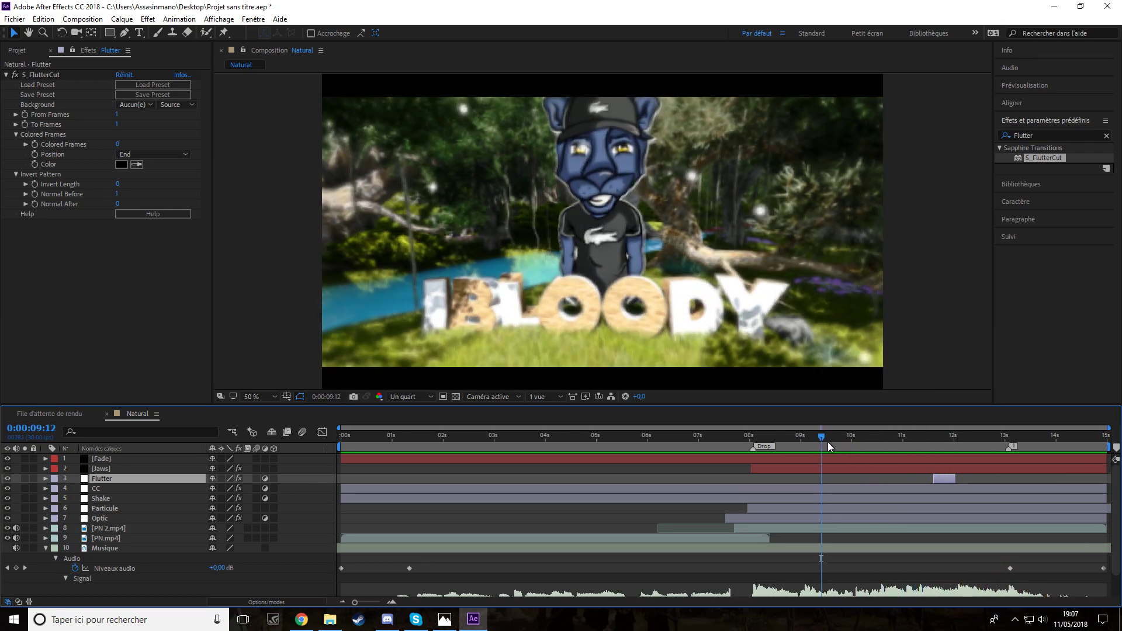
pyautogui.press('space')
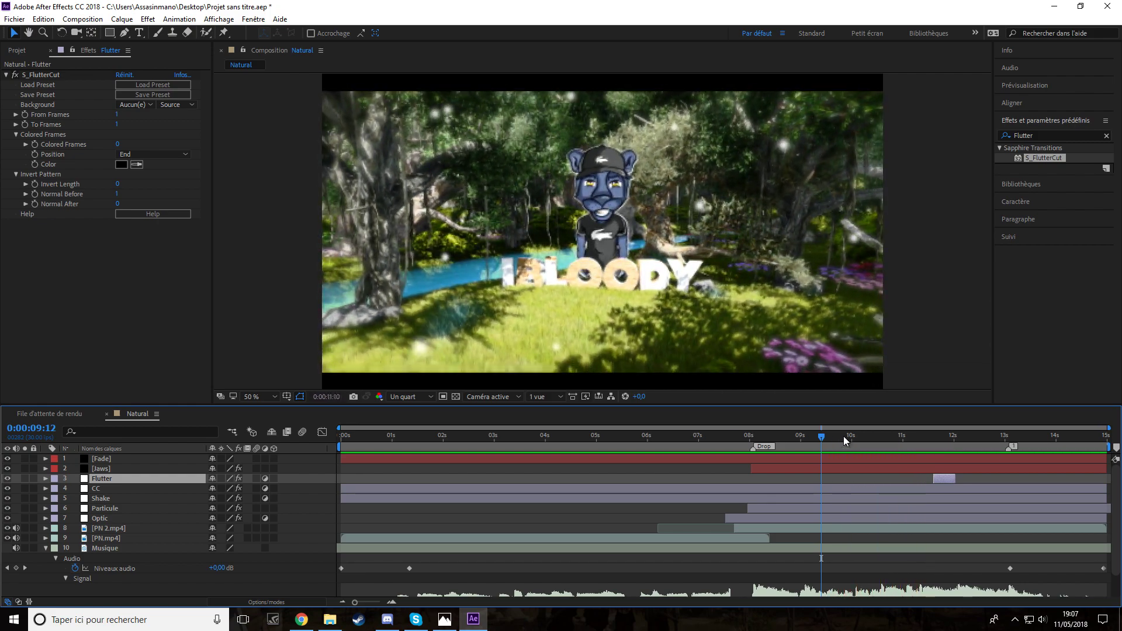
pyautogui.click(847, 438)
pyautogui.hotkey('ctrl', 'd')
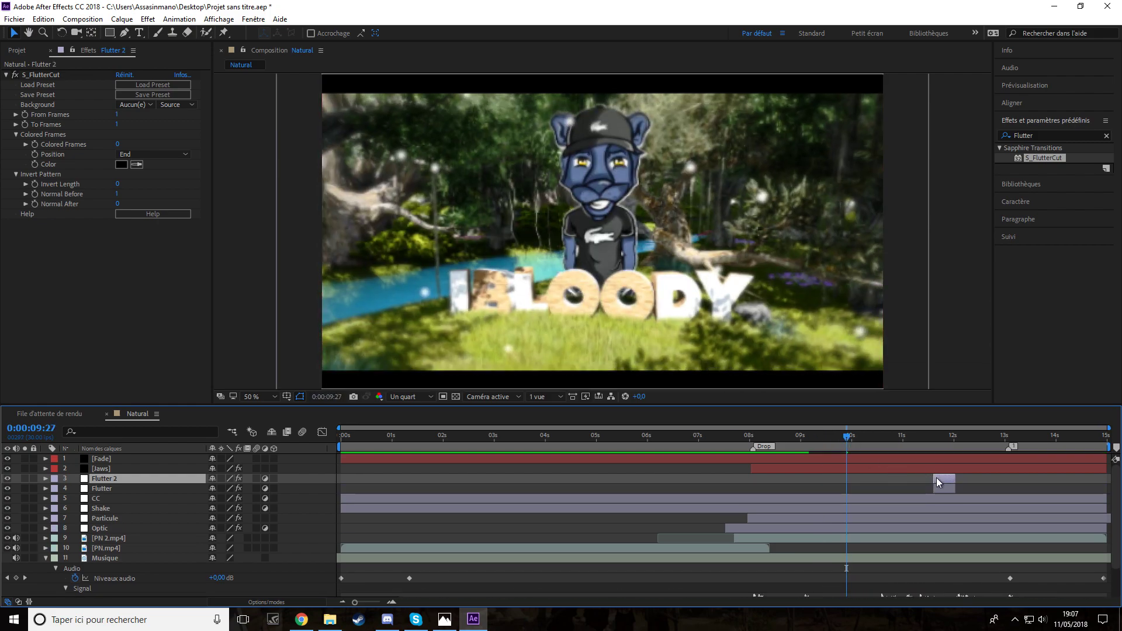
pyautogui.press('[')
pyautogui.moveTo(853, 480); pyautogui.dragTo(852, 480)
# Step: Check the beat in the music waveform and extend the Flutter 2 layer's end to 0:00:10:26
pyautogui.moveTo(846, 438); pyautogui.dragTo(896, 443)
pyautogui.press('space')
pyautogui.click(842, 439)
pyautogui.scroll(-2, 900, 447)
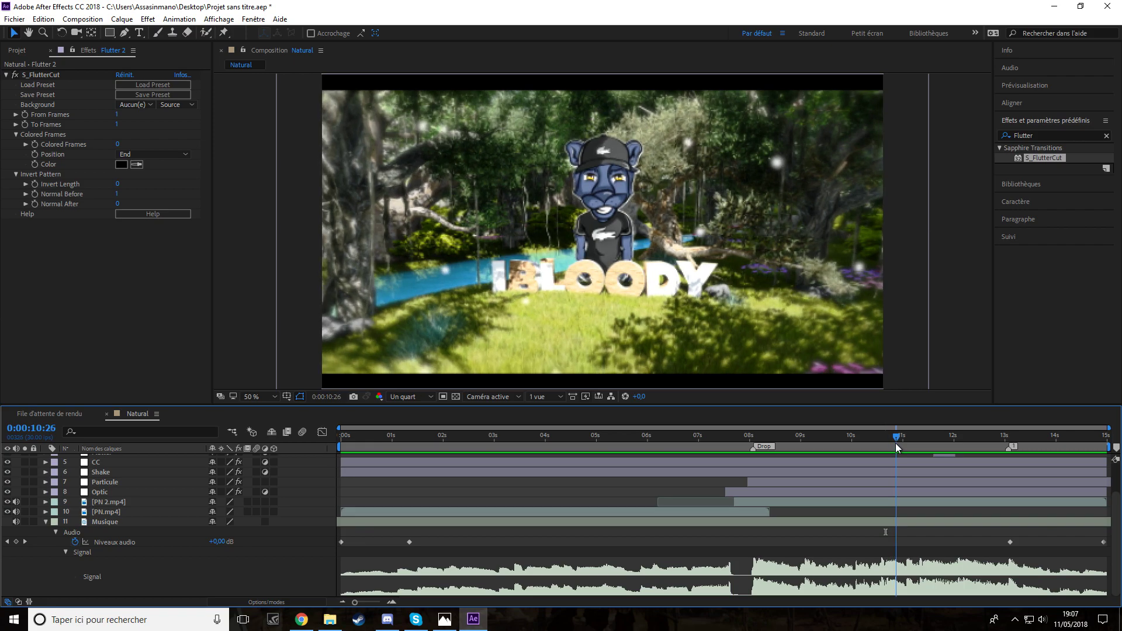
pyautogui.scroll(2, 890, 478)
pyautogui.moveTo(868, 479); pyautogui.dragTo(895, 478)
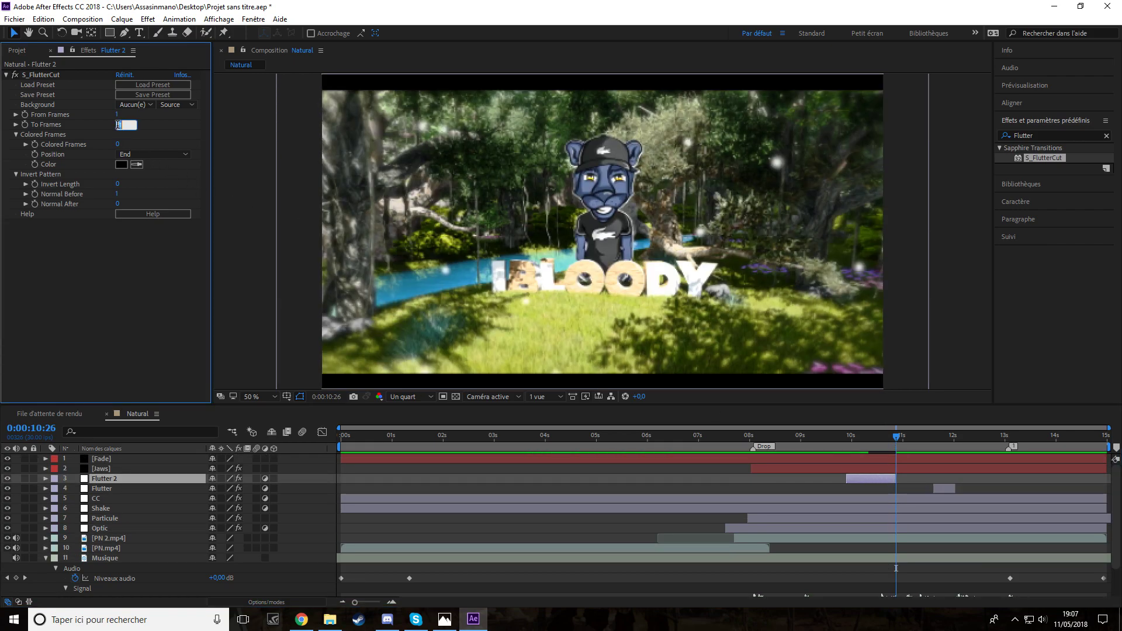
# Step: Set the Flutter 2 layer's To Frames to 2 and From Frames to 4, and preview from 0:00:09:21
pyautogui.write('2')
pyautogui.click(150, 133)
pyautogui.click(117, 116)
pyautogui.write('4')
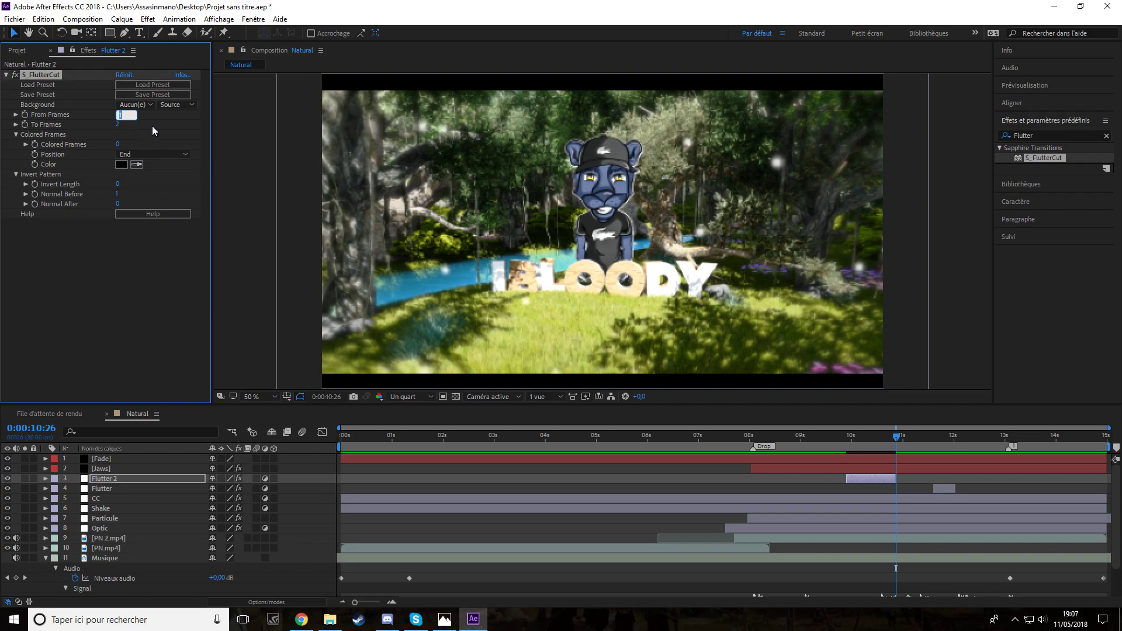
pyautogui.click(149, 125)
pyautogui.click(836, 444)
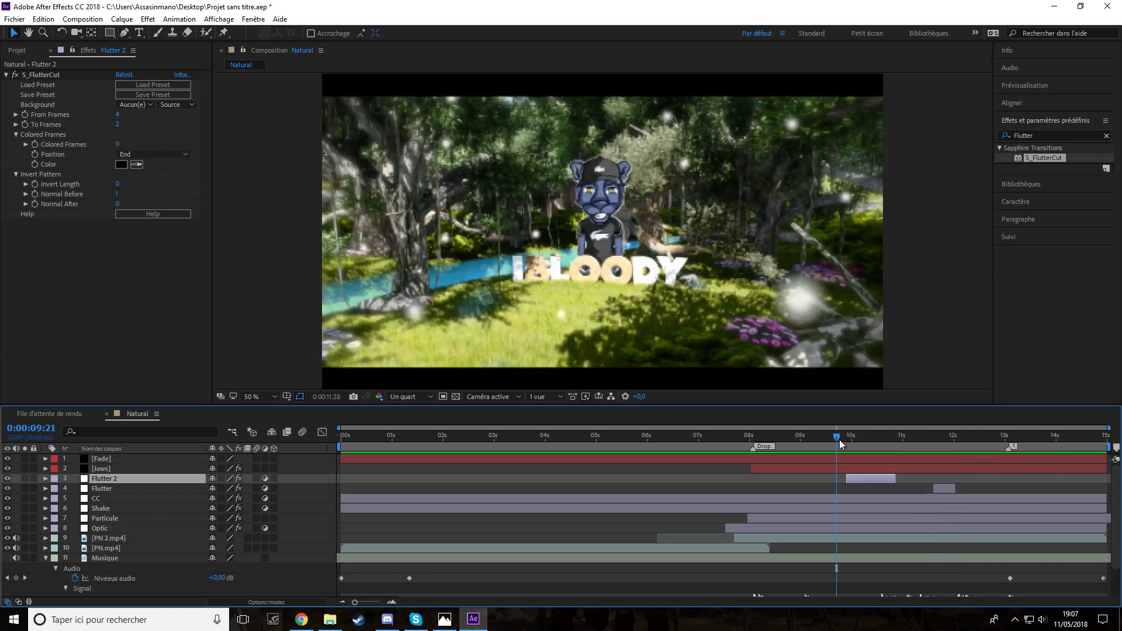
# Step: Try From Frames 5 on the Flutter 2 layer and preview the flicker from 0:00:09:21
pyautogui.click(118, 115)
pyautogui.press('Return')
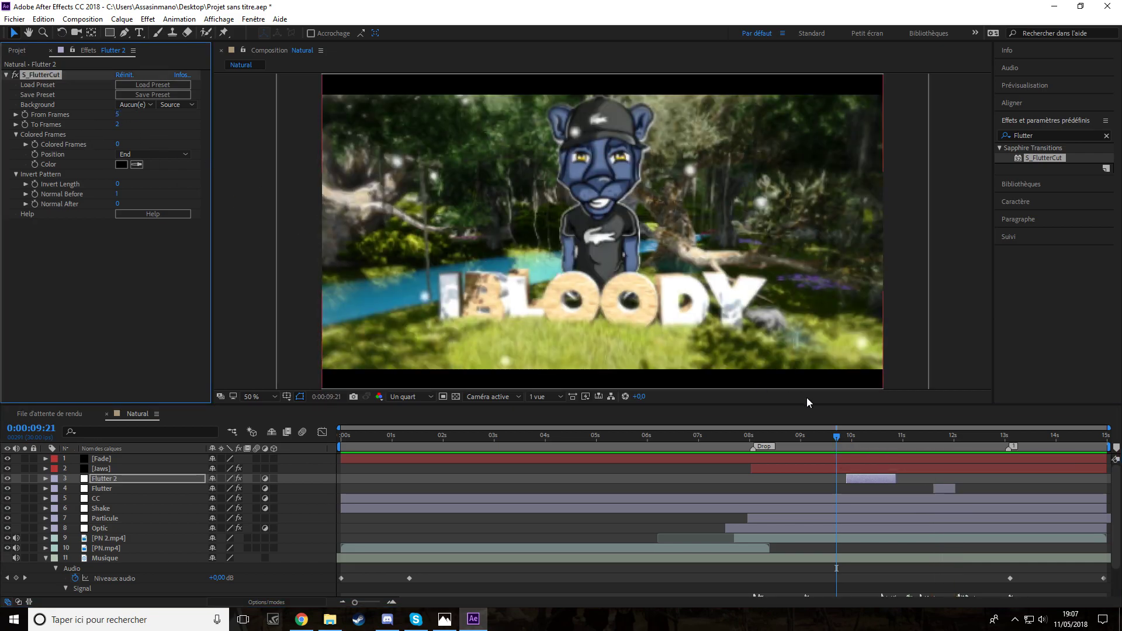
pyautogui.press('space')
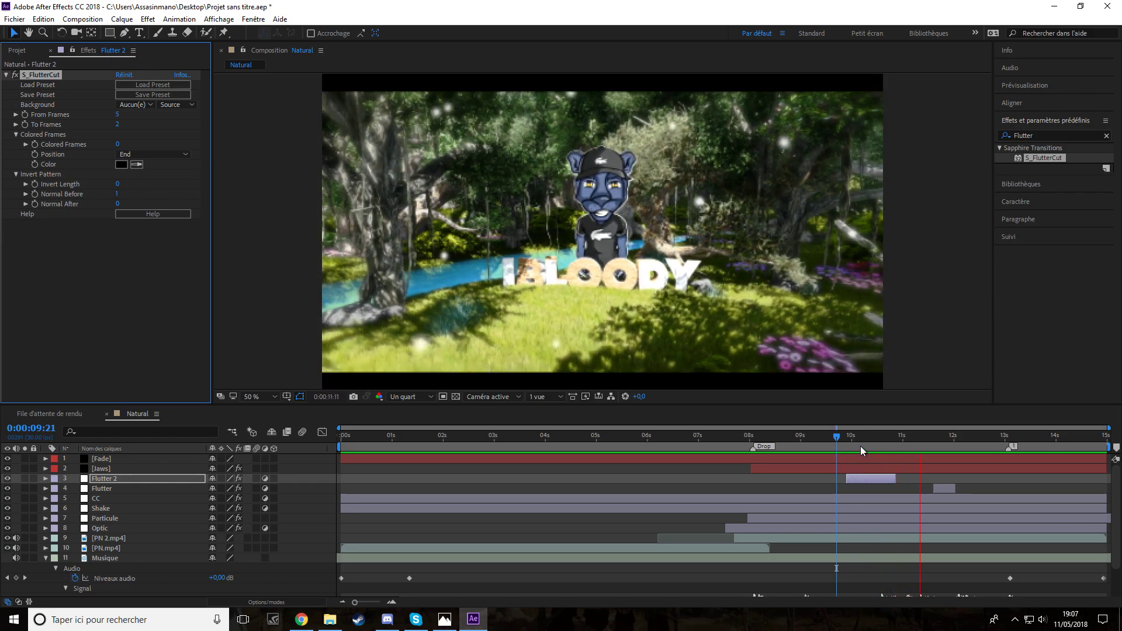
pyautogui.press('space')
# Step: Set the Flutter 2 layer's From Frames to 3 and To Frames to 1, previewing the result from 0:00:09:03
pyautogui.click(119, 115)
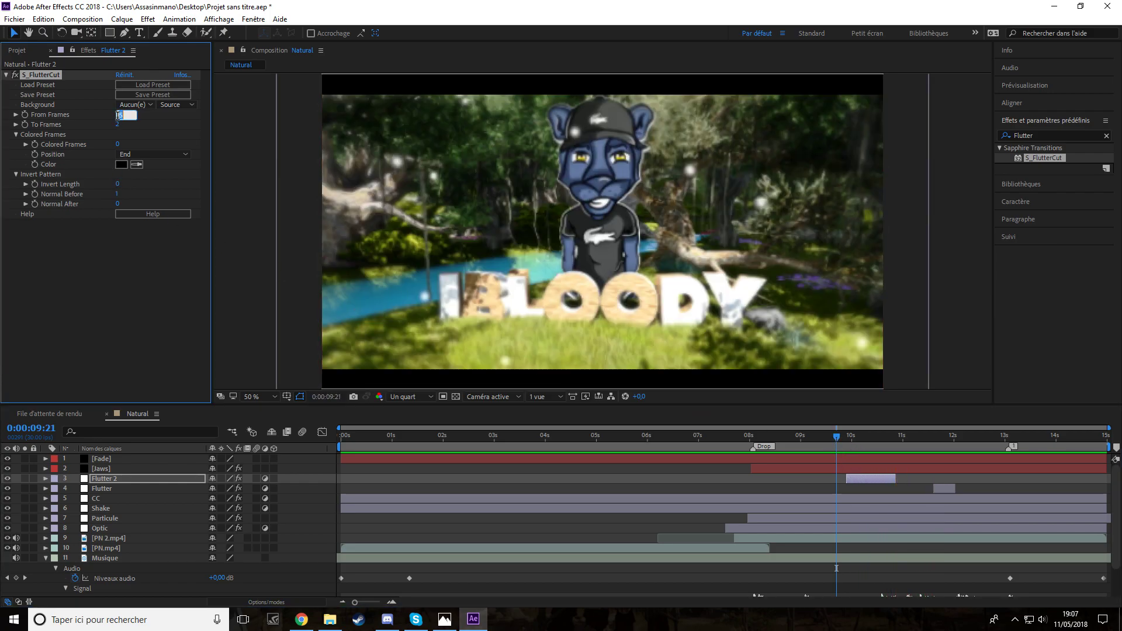
pyautogui.press('space')
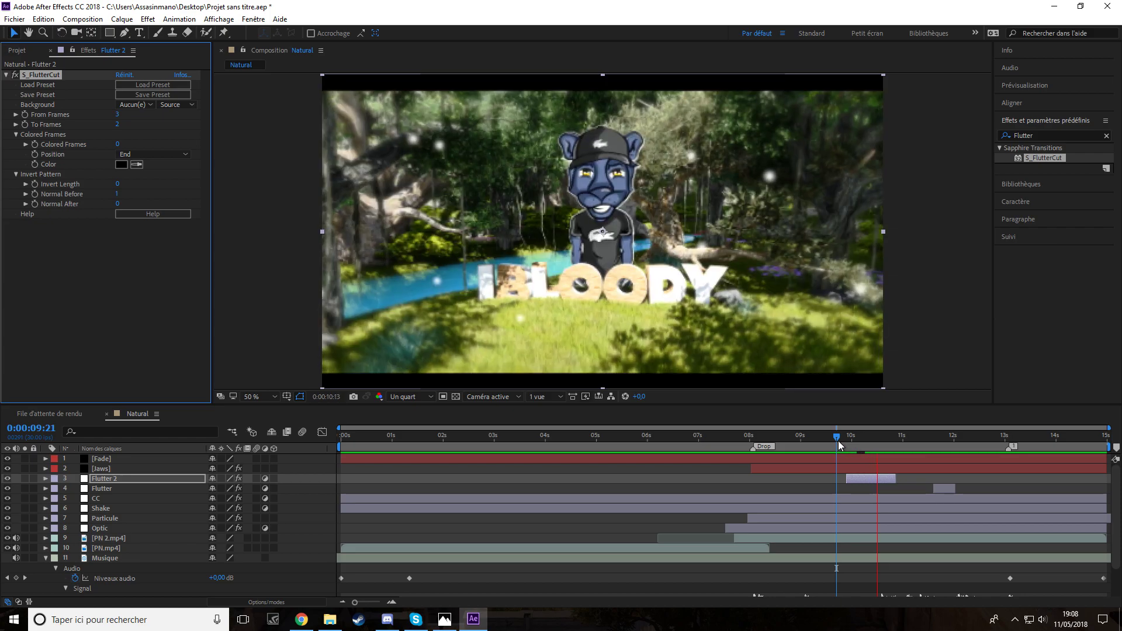
pyautogui.click(119, 124)
pyautogui.write('1')
pyautogui.press('Return')
pyautogui.press('space')
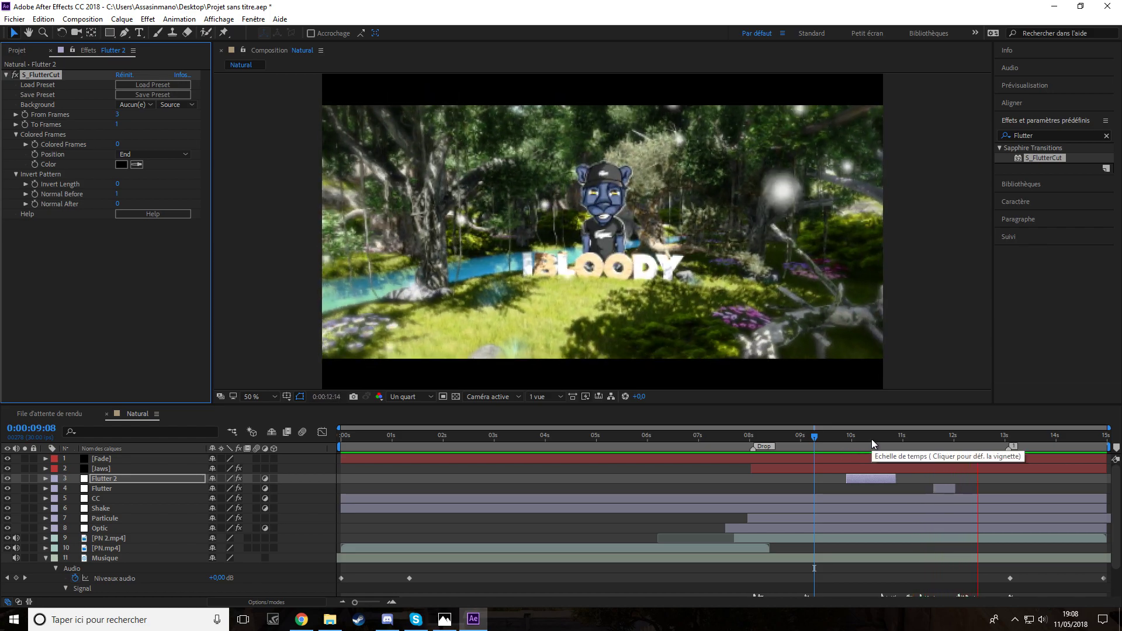
pyautogui.click(806, 437)
pyautogui.press('space')
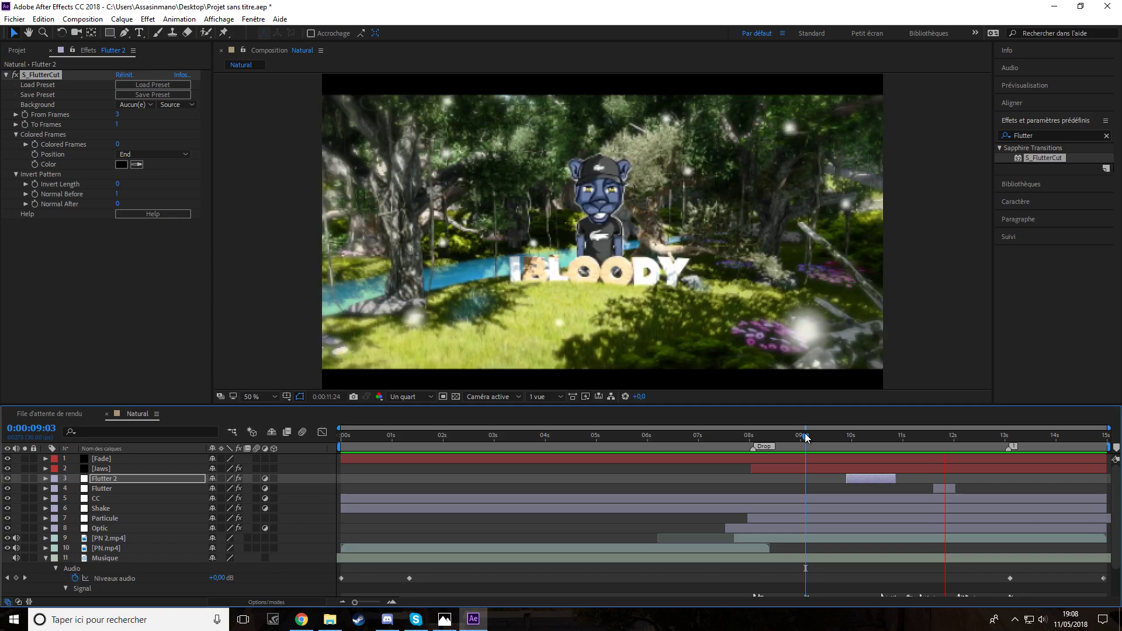
# Step: Place the current time at 0:00:11:18, search the effects for noir, and apply Noir et blanc to the Flutter 2 layer
pyautogui.click(933, 440)
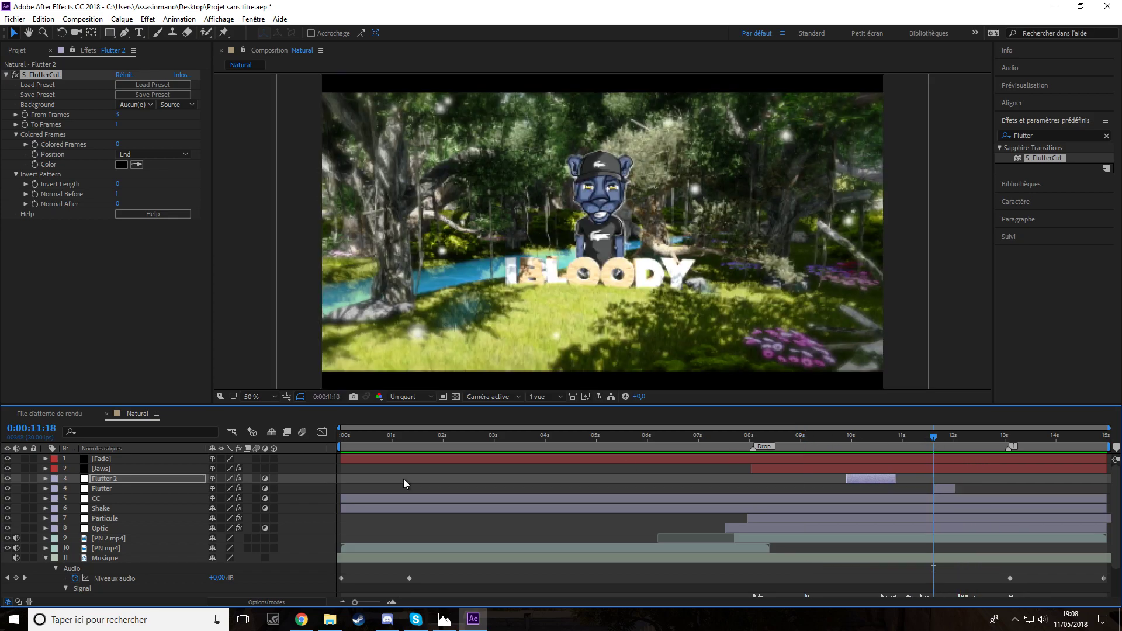
pyautogui.click(104, 479)
pyautogui.click(1031, 184)
pyautogui.click(1044, 130)
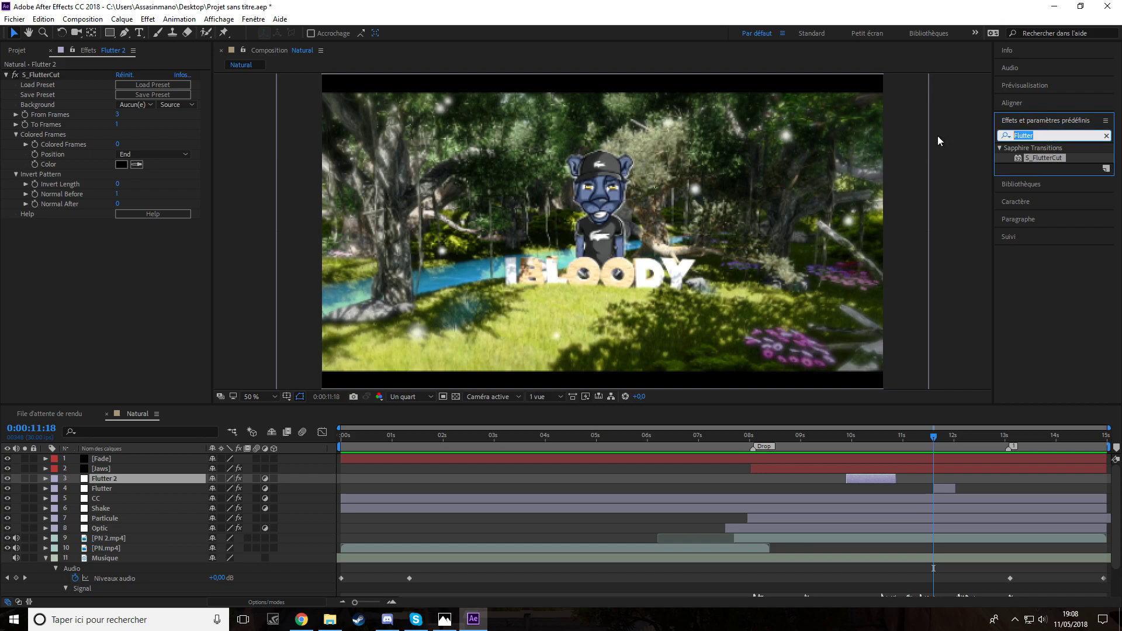
pyautogui.write('noir')
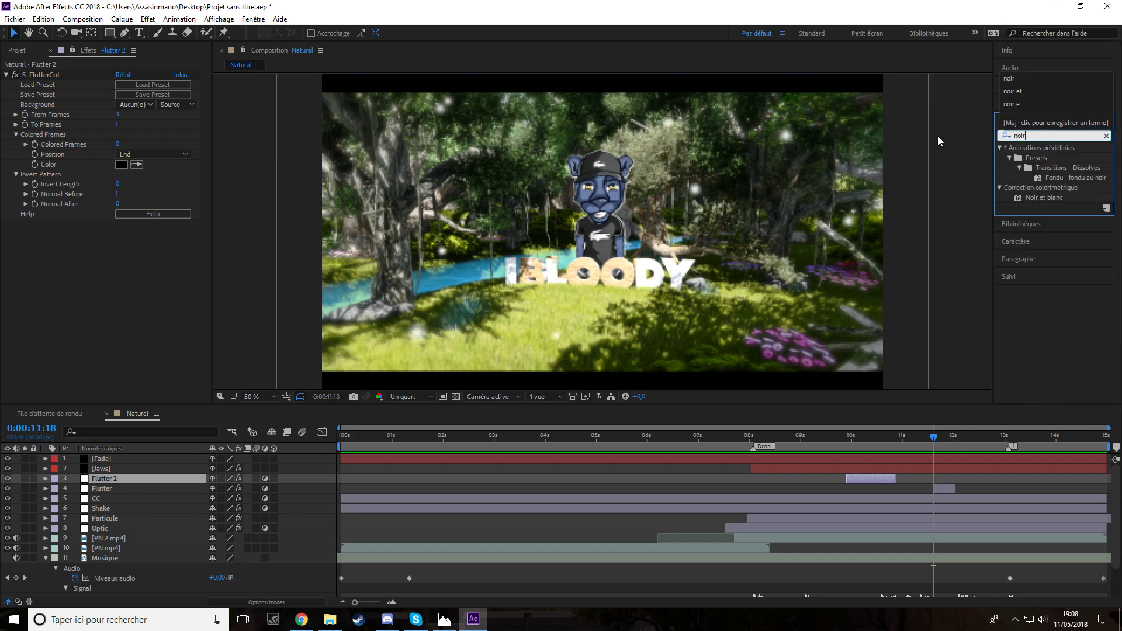
pyautogui.click(1029, 199)
pyautogui.moveTo(106, 486); pyautogui.dragTo(105, 484)
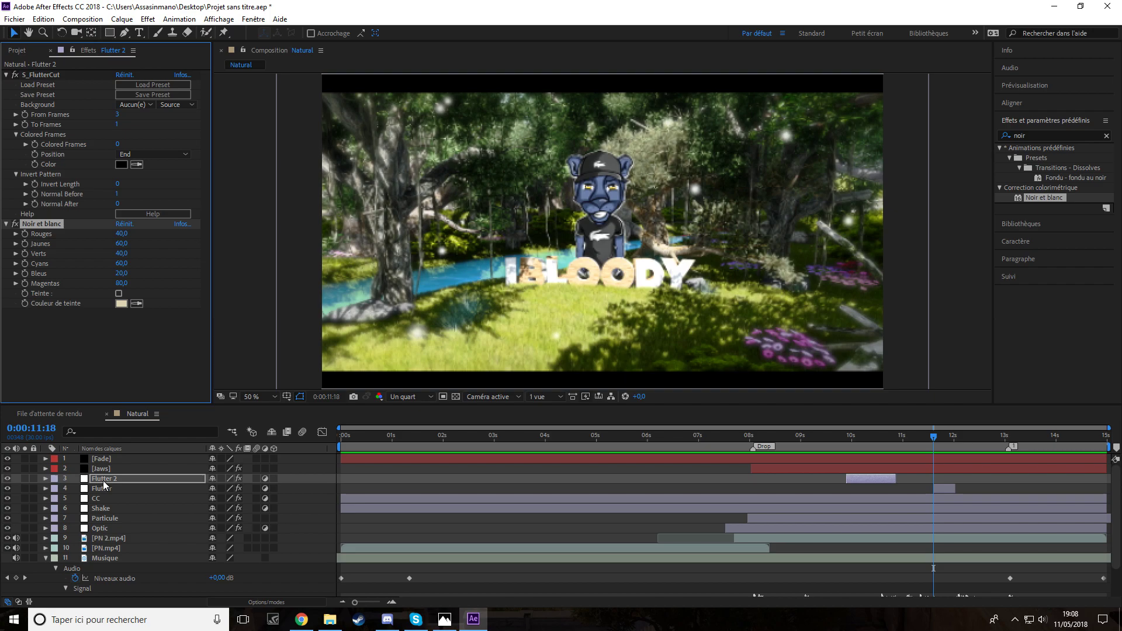
# Step: Transfer the Noir et blanc effect from Flutter 2 to the Flutter layer and check the look around 0:00:11:26
pyautogui.moveTo(933, 437); pyautogui.dragTo(943, 437)
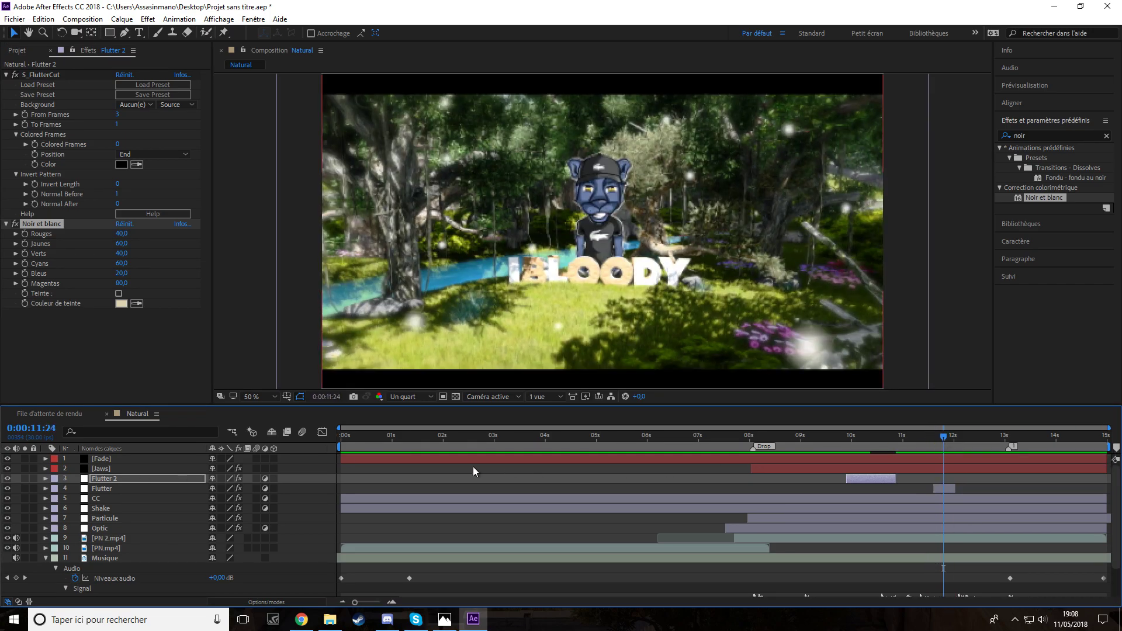
pyautogui.moveTo(88, 383); pyautogui.dragTo(97, 491)
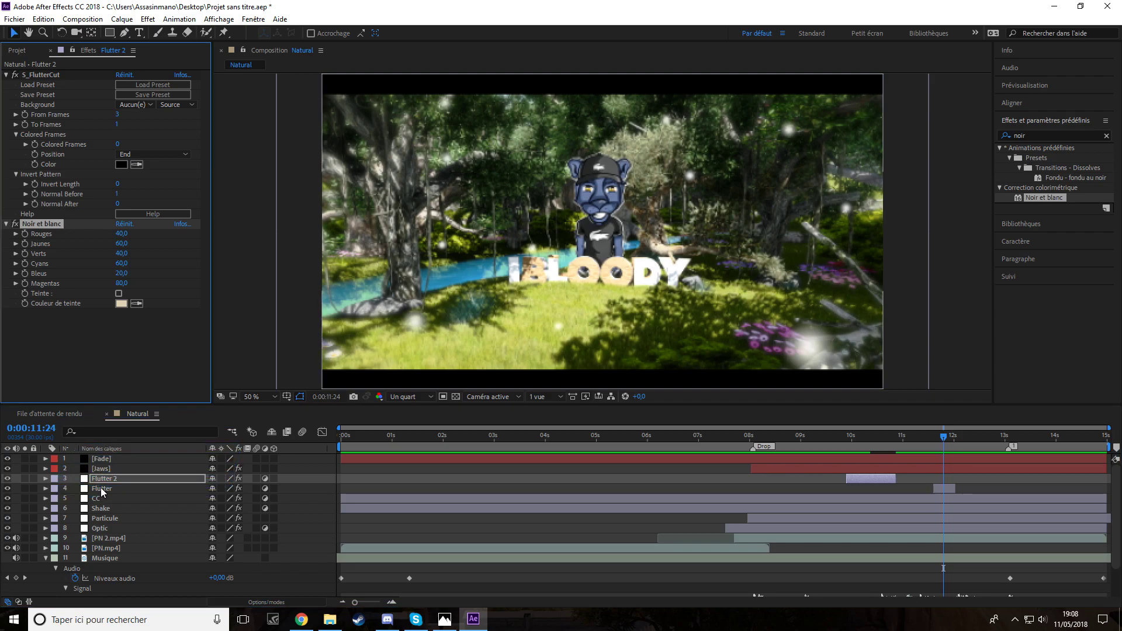
pyautogui.moveTo(42, 224); pyautogui.dragTo(122, 488)
pyautogui.moveTo(947, 437); pyautogui.dragTo(924, 435)
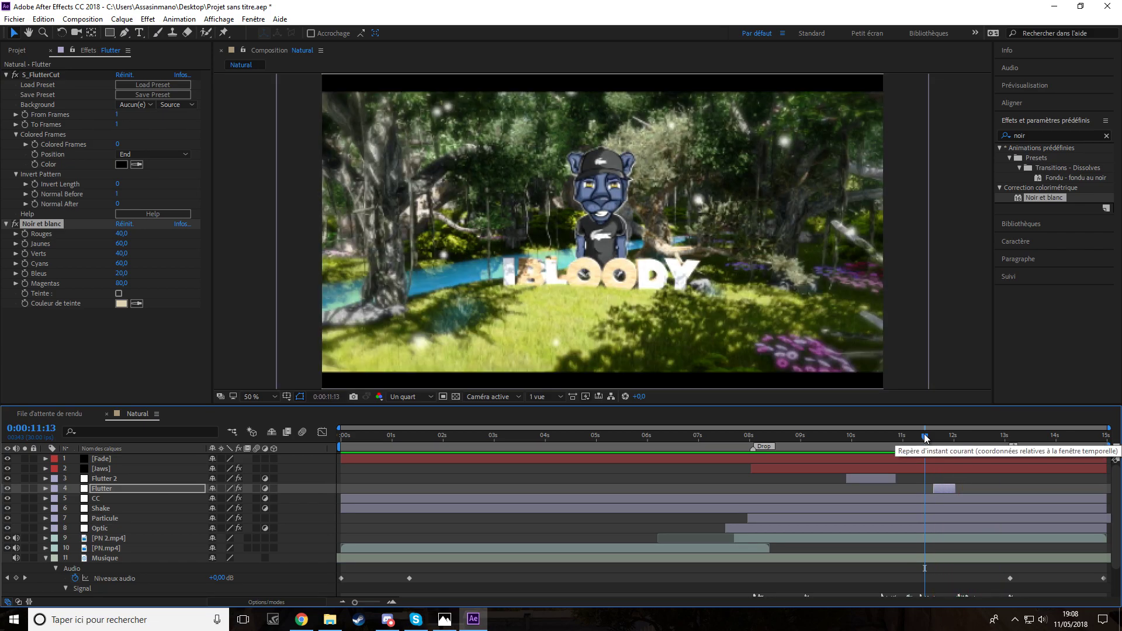
pyautogui.moveTo(924, 434); pyautogui.dragTo(945, 440)
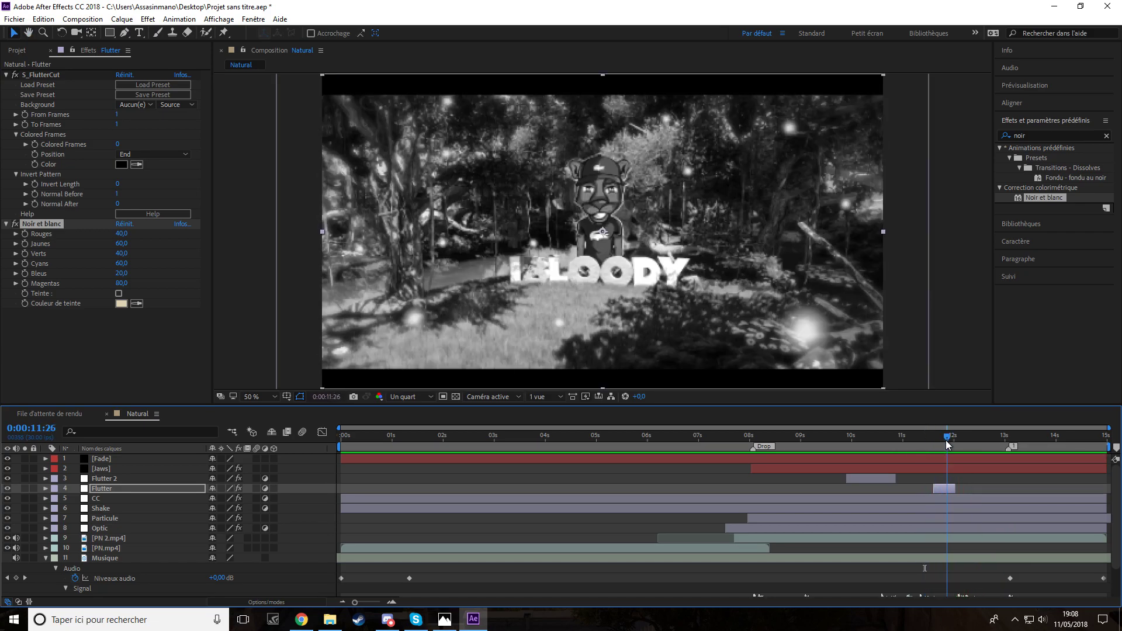
# Step: Preview the Flutter effects from 0:00:09:23, 0:00:11:17 and 0:00:09:04, leaving the current time at 0:00:11:18
pyautogui.click(104, 493)
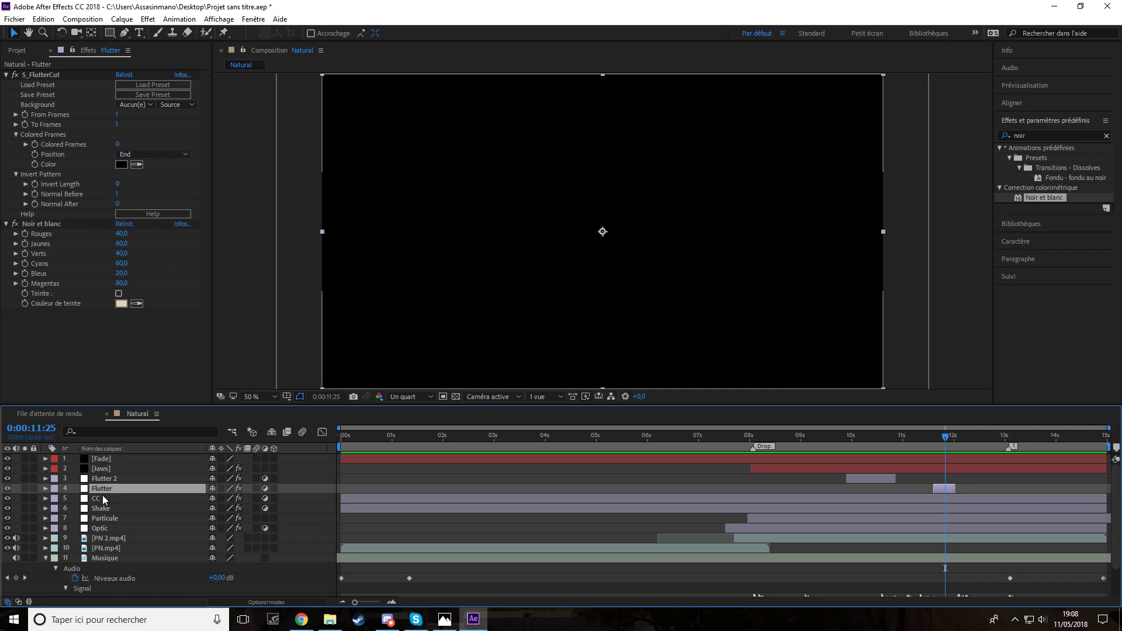
pyautogui.moveTo(945, 437); pyautogui.dragTo(940, 437)
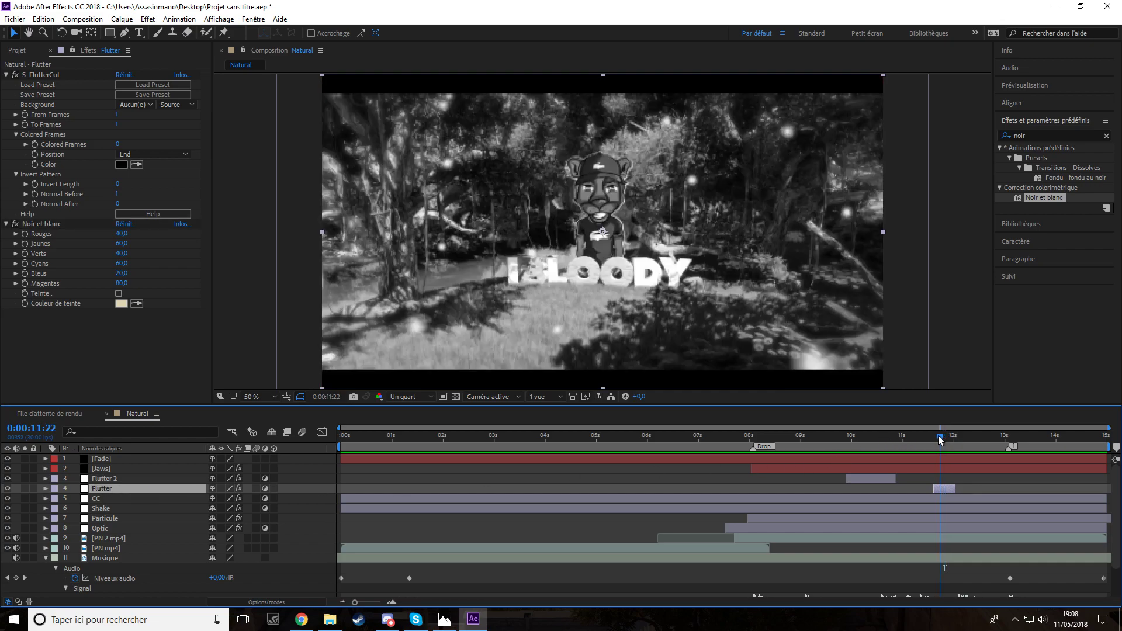
pyautogui.click(842, 445)
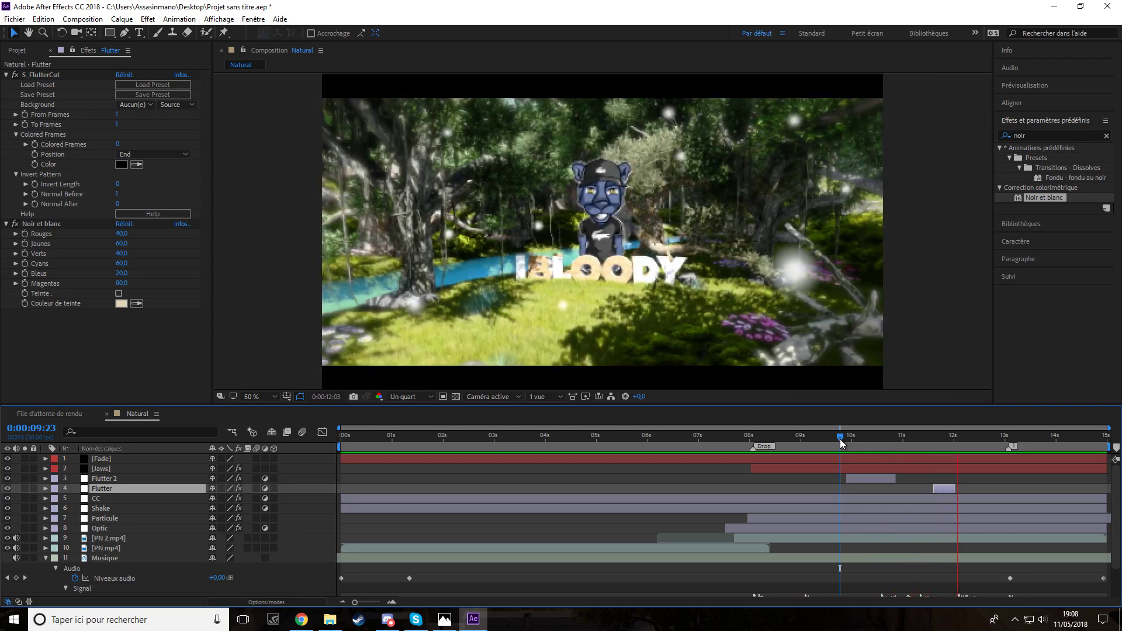
pyautogui.moveTo(945, 436); pyautogui.dragTo(932, 440)
pyautogui.press('space')
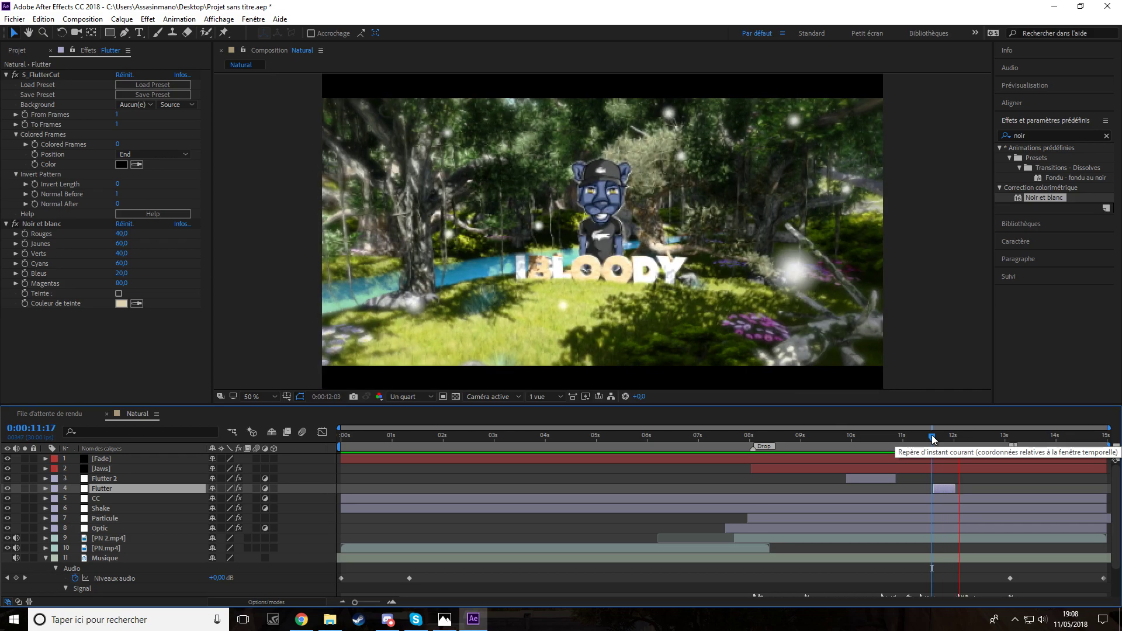
pyautogui.click(809, 435)
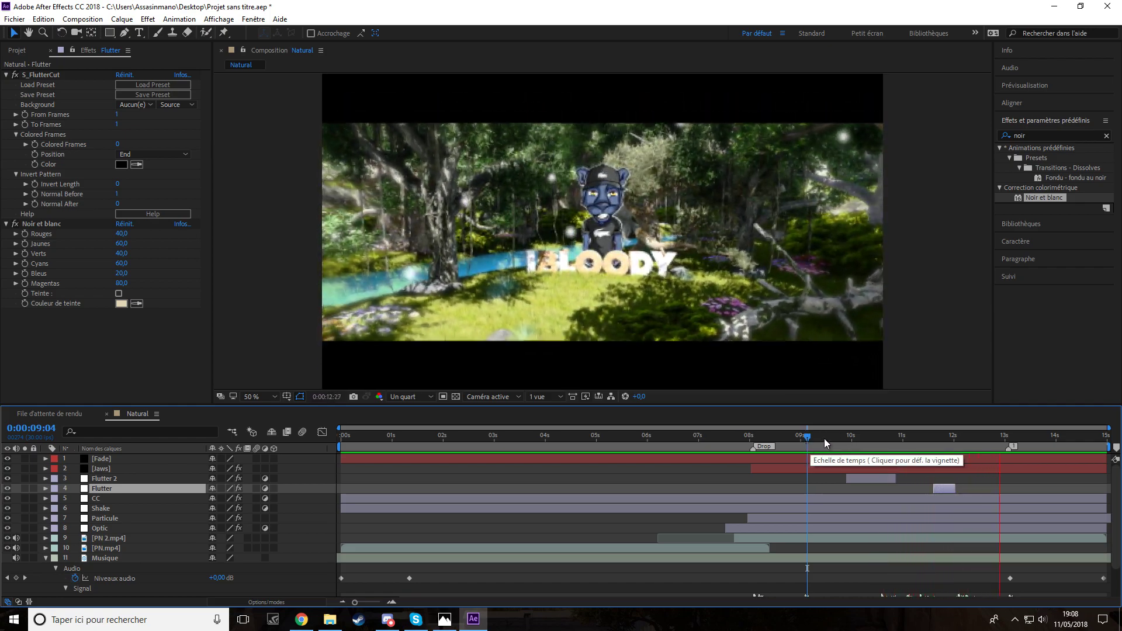
pyautogui.click(934, 436)
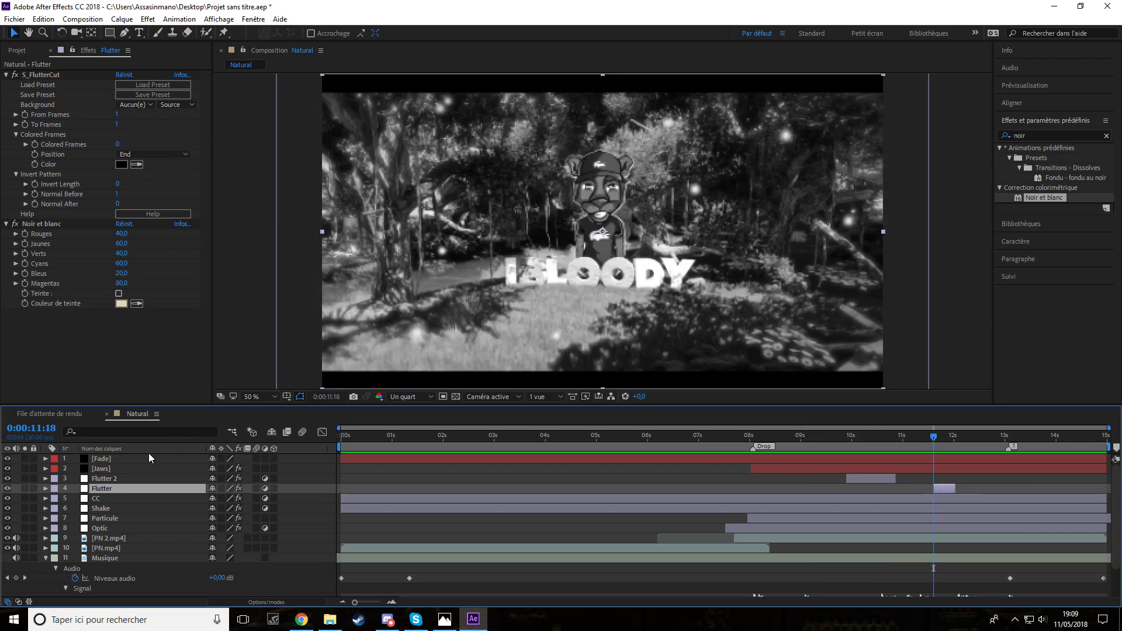
# Step: Collapse the Musique layer and add Glitch Effect.mp4 as the top layer of the Natural composition
pyautogui.click(45, 559)
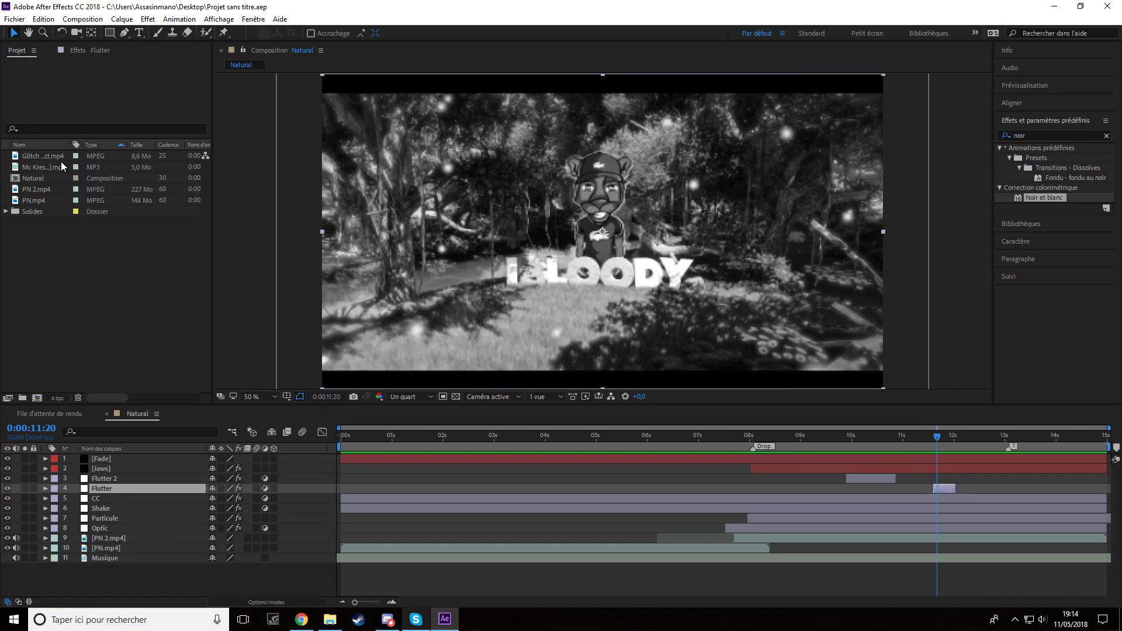
pyautogui.moveTo(51, 157); pyautogui.dragTo(135, 454)
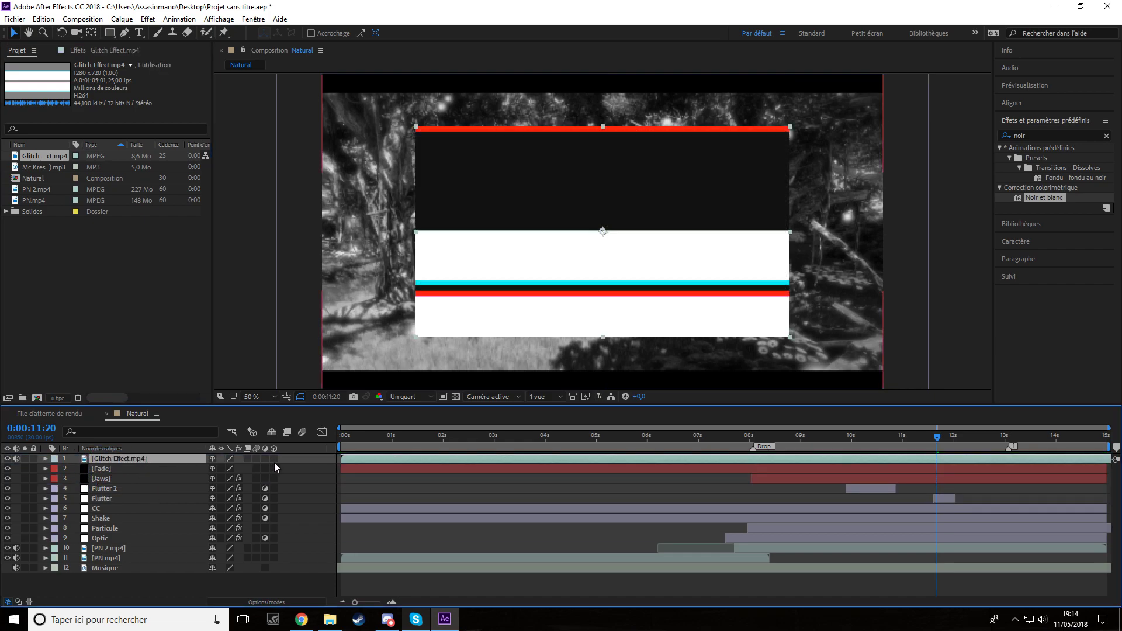
# Step: Create an adjustment layer, place it directly below the Jaws layer, and rename it Glitch Dispersion
pyautogui.rightClick(81, 577)
pyautogui.moveTo(114, 450)
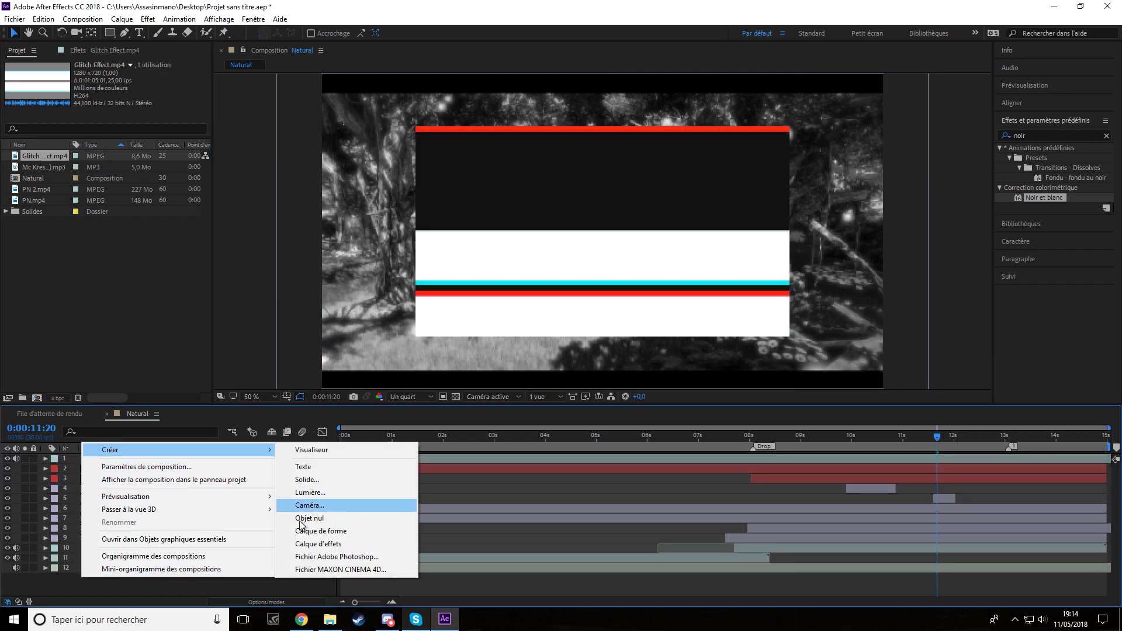
pyautogui.click(299, 548)
pyautogui.moveTo(139, 461); pyautogui.dragTo(128, 493)
pyautogui.rightClick(128, 489)
pyautogui.click(147, 485)
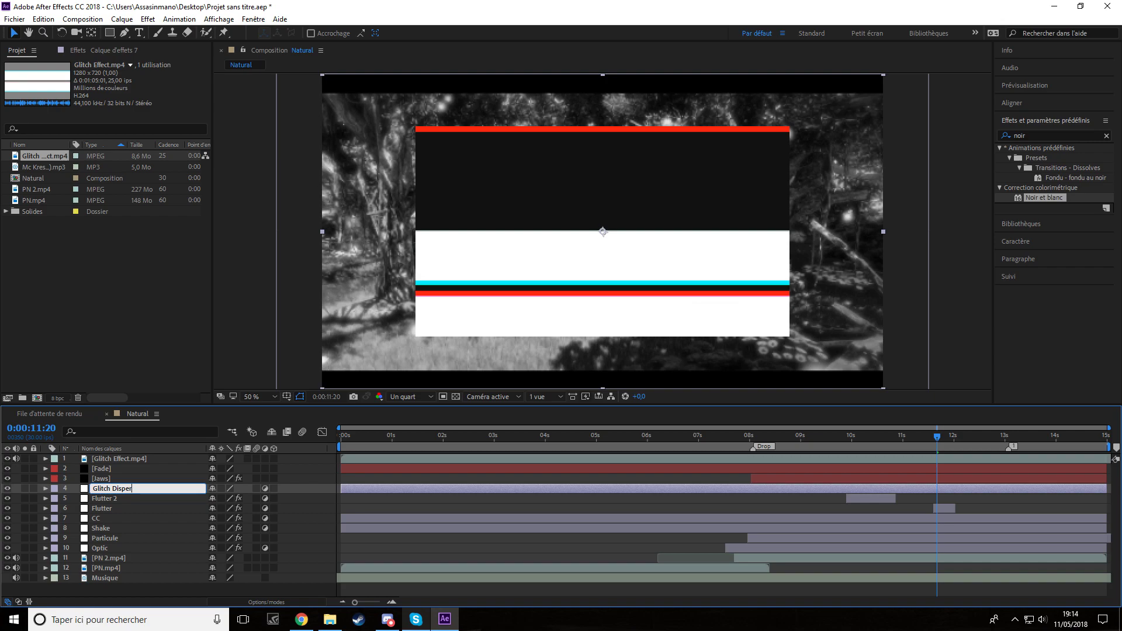
pyautogui.press('Return')
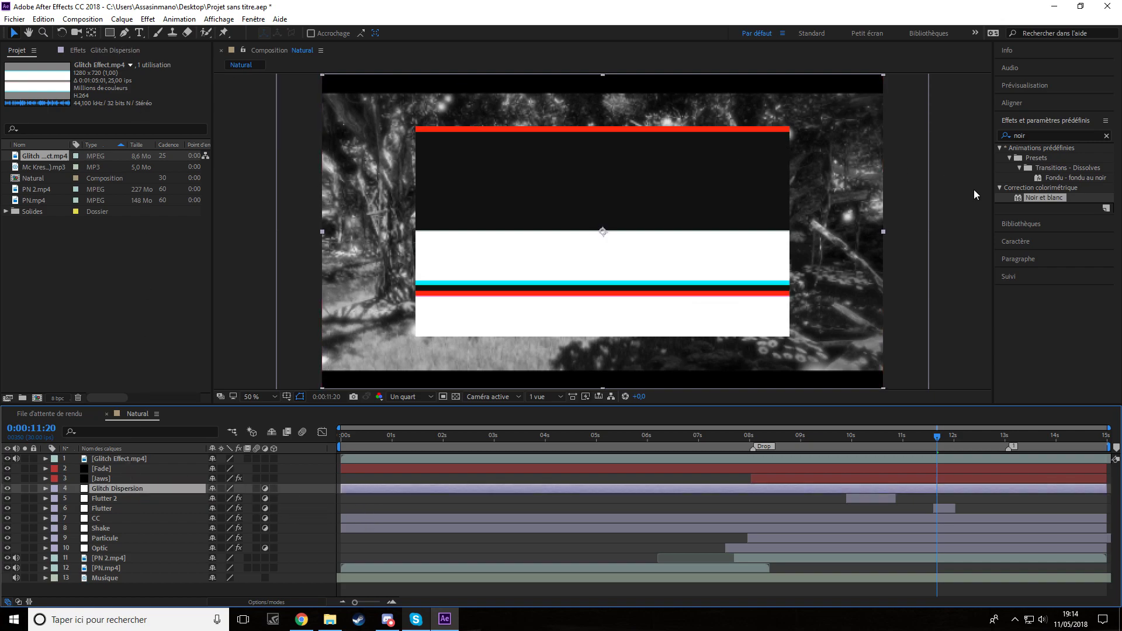
# Step: Search the effects for disper, apply Dispersion to the Glitch Dispersion layer, and use Glitch Effect.mp4 as its reference layer
pyautogui.doubleClick(1042, 137)
pyautogui.write('dise')
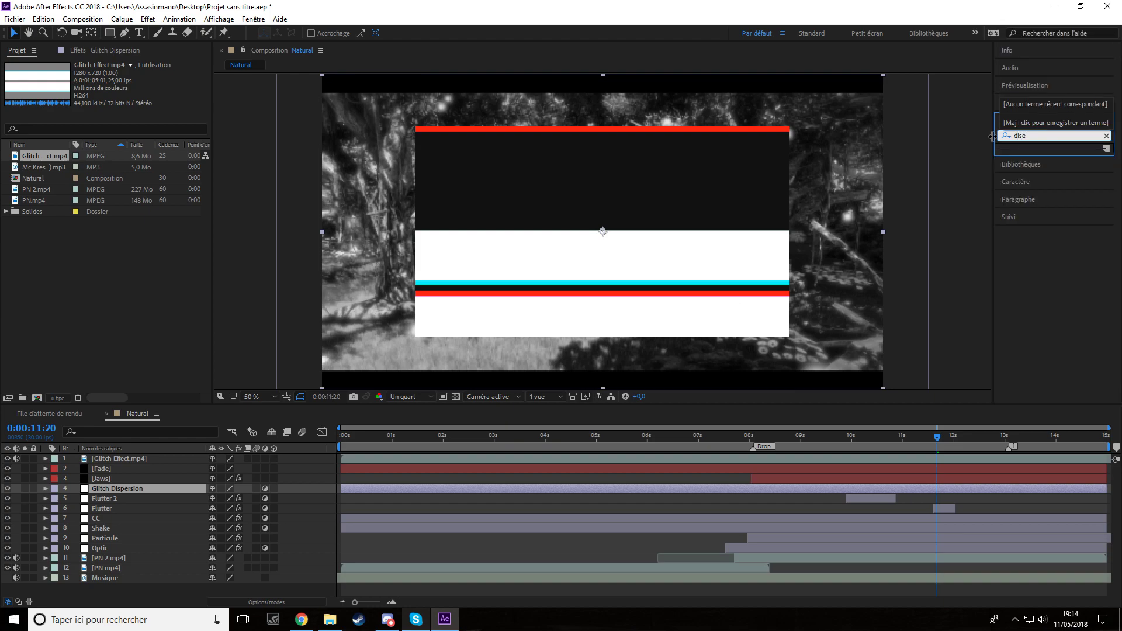
pyautogui.press('BackSpace')
pyautogui.write('per')
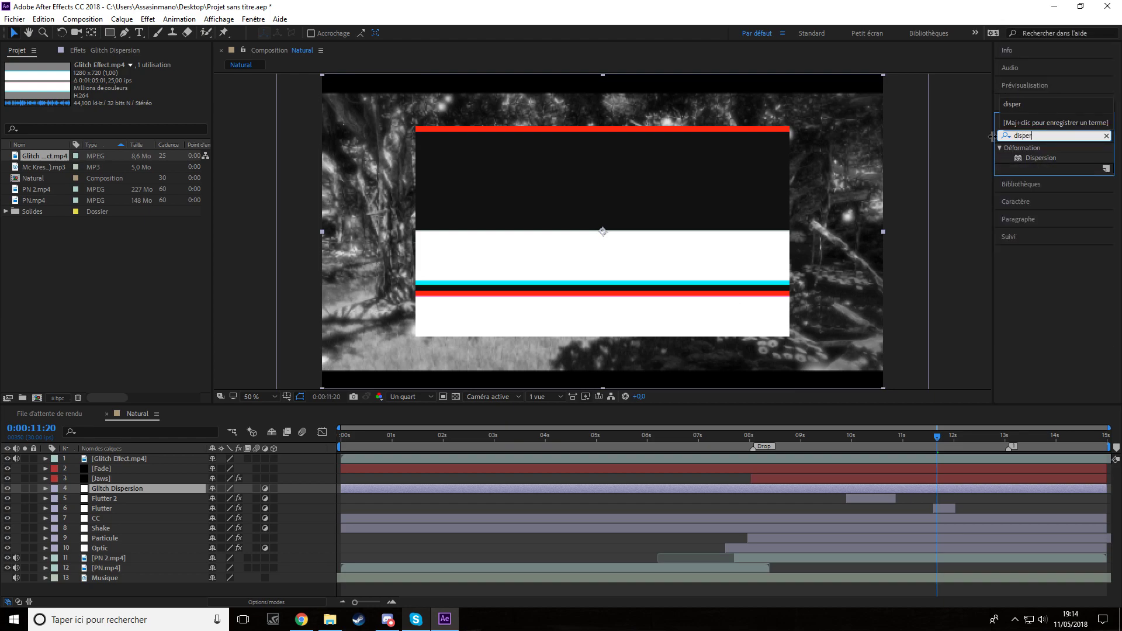
pyautogui.moveTo(1024, 156); pyautogui.dragTo(138, 489)
pyautogui.click(130, 84)
pyautogui.click(165, 115)
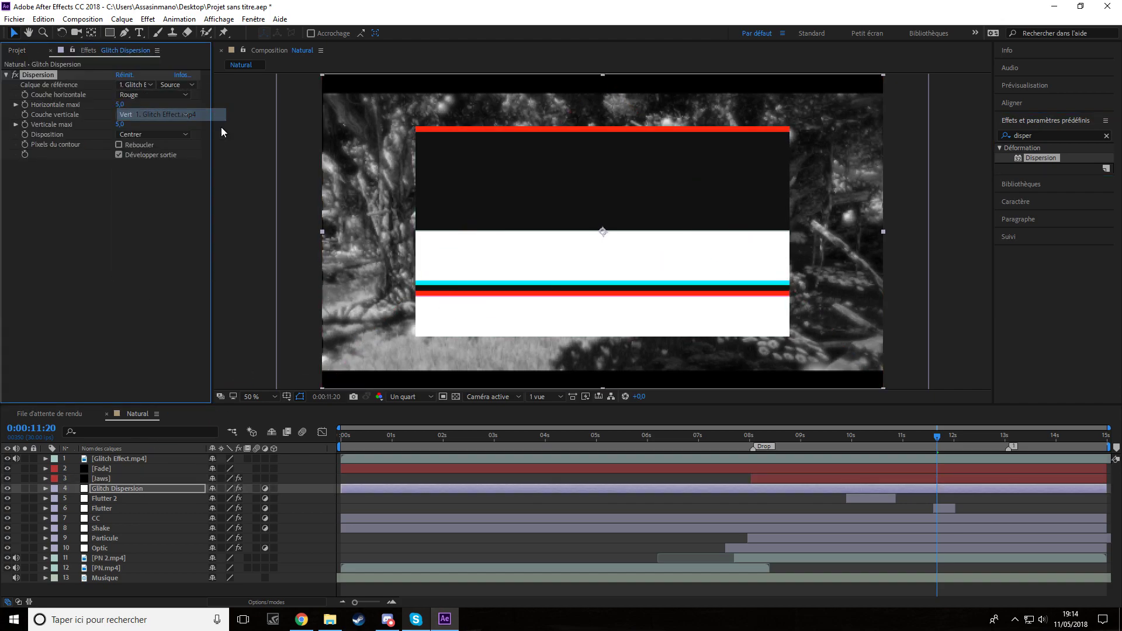
# Step: Hide the Glitch Effect.mp4 layer and set the Dispersion effect's Disposition to Adapter on Glitch Dispersion
pyautogui.click(7, 458)
pyautogui.click(117, 488)
pyautogui.click(149, 133)
pyautogui.click(149, 163)
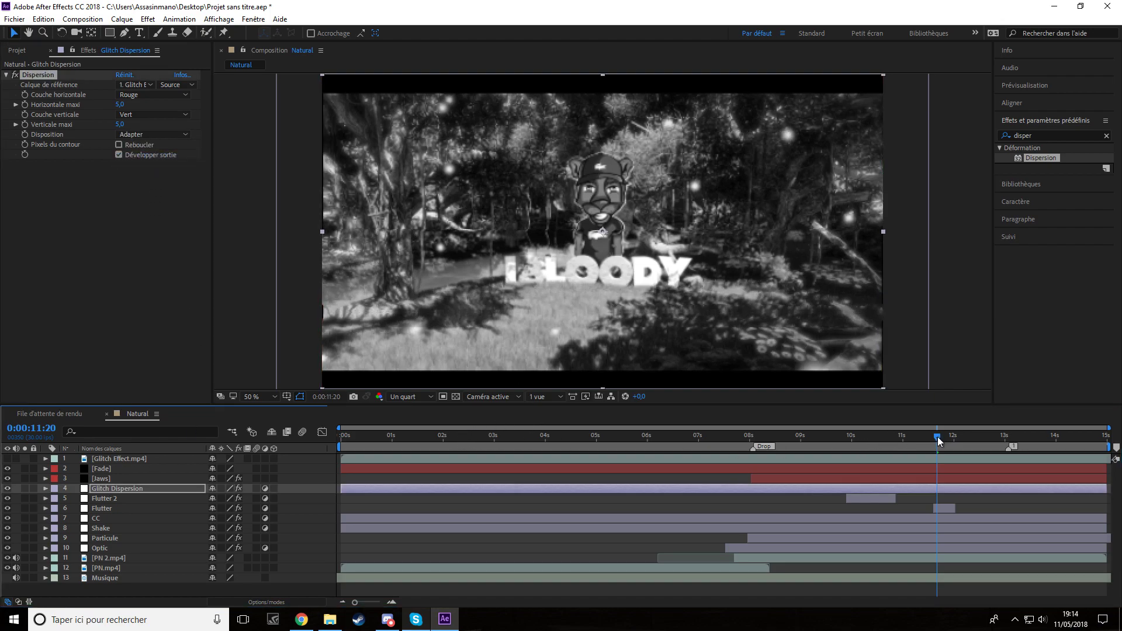
# Step: Trim Glitch Dispersion to start at 0:00:11:18 and end with the Flutter layer, previewing from 0:00:09:27
pyautogui.moveTo(938, 436); pyautogui.dragTo(935, 436)
pyautogui.moveTo(344, 486); pyautogui.dragTo(933, 488)
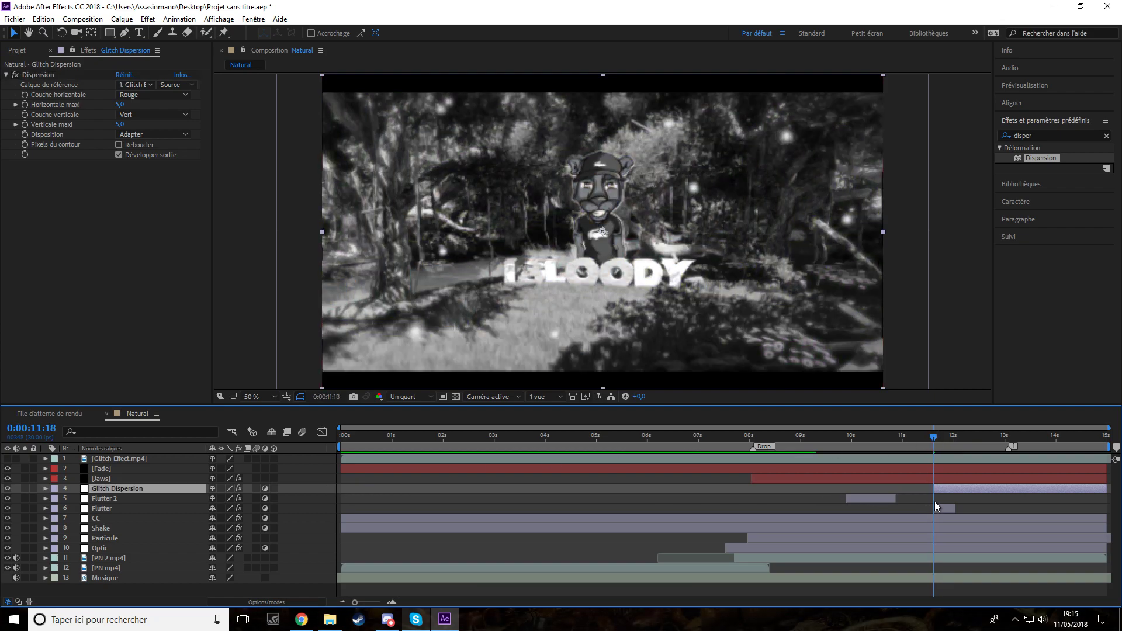
pyautogui.moveTo(1106, 489); pyautogui.dragTo(955, 488)
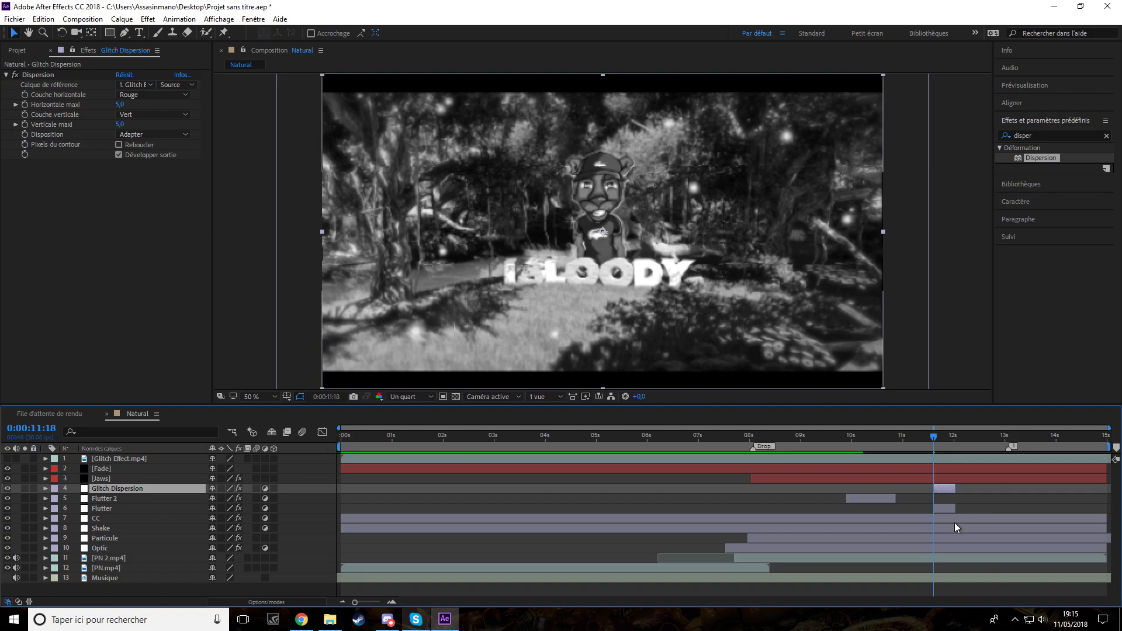
pyautogui.moveTo(943, 442); pyautogui.dragTo(846, 443)
pyautogui.press('space')
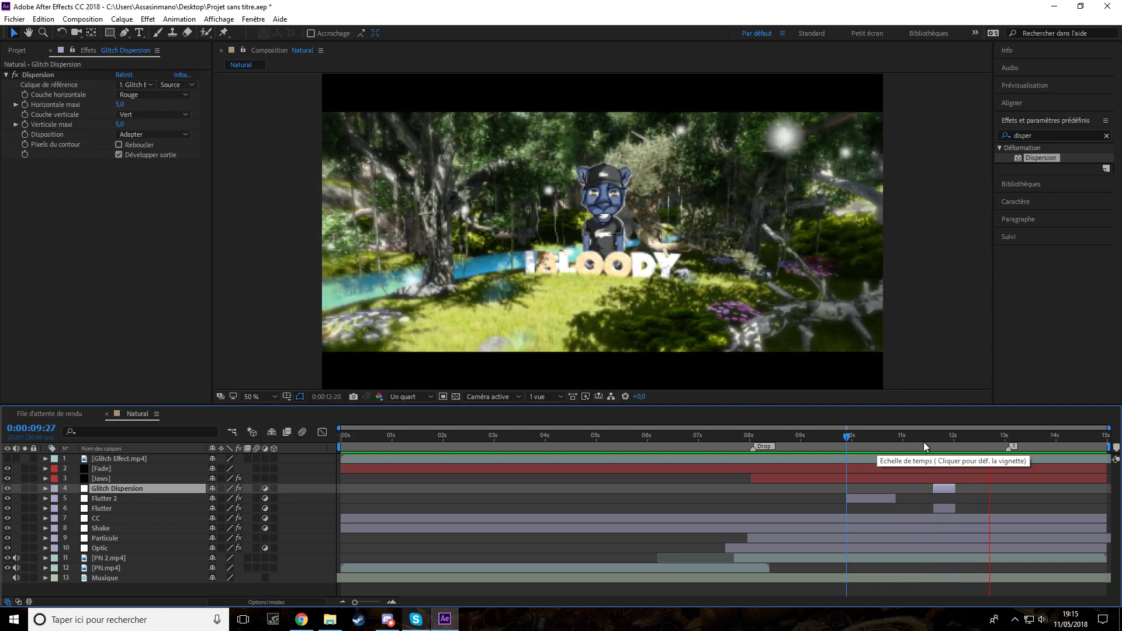
# Step: Set Glitch Dispersion's Horizontale maxi to 6 and Verticale maxi to 4, with the current time at 0:00:11:17
pyautogui.click(938, 440)
pyautogui.moveTo(938, 441); pyautogui.dragTo(939, 441)
pyautogui.click(121, 105)
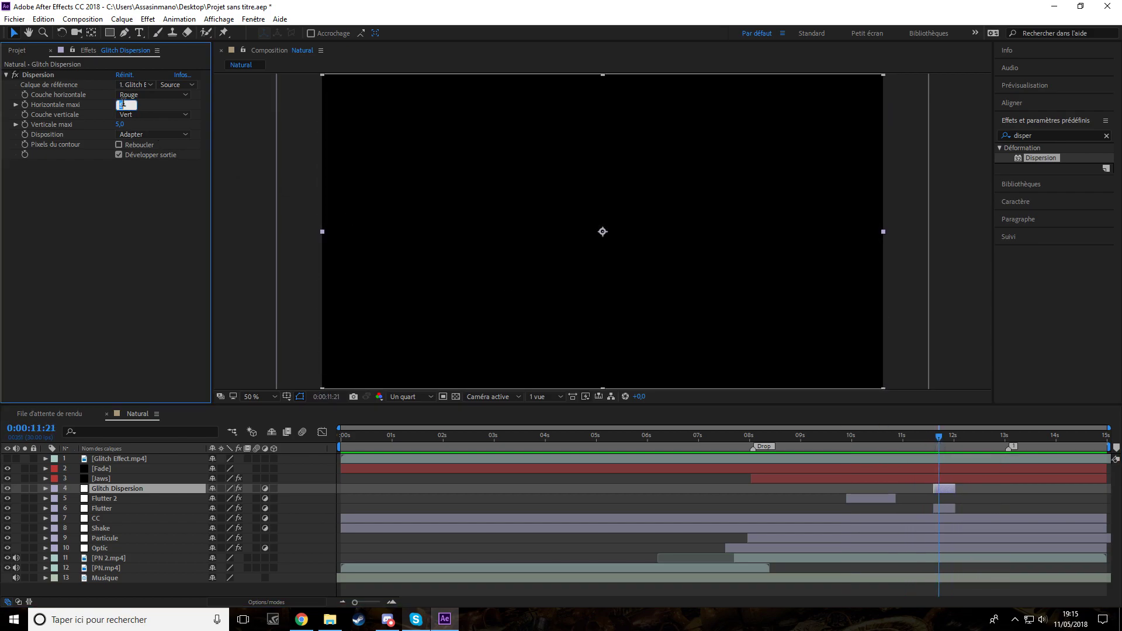
pyautogui.click(121, 124)
pyautogui.write('6')
pyautogui.press('Return')
pyautogui.click(932, 437)
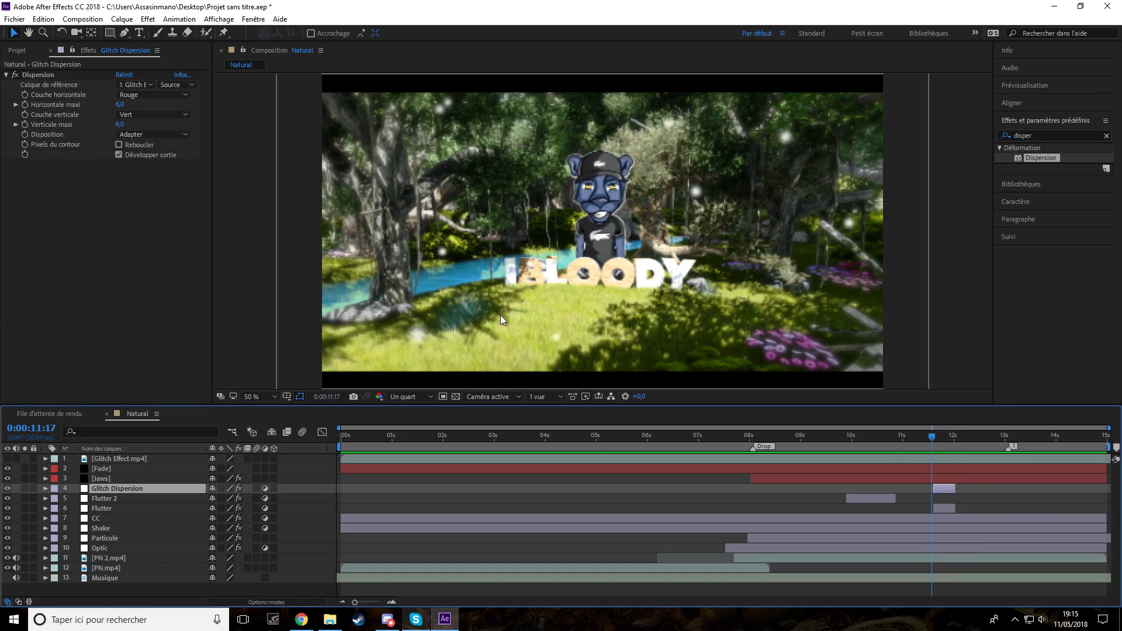
pyautogui.click(119, 124)
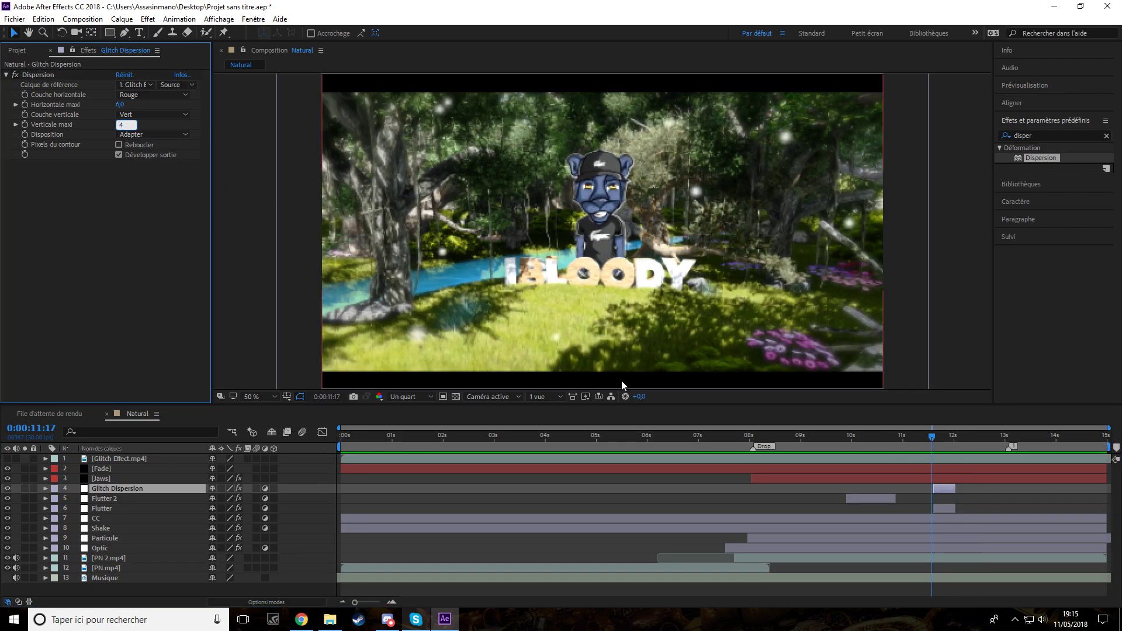
pyautogui.write('4')
pyautogui.press('Return')
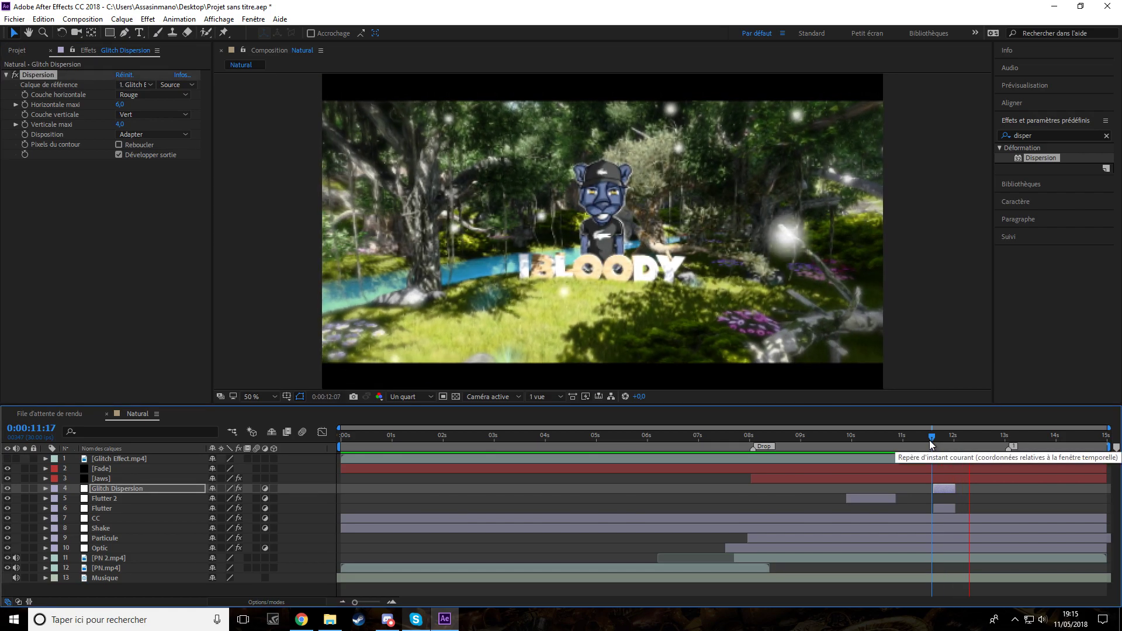
# Step: Duplicate Glitch Dispersion, move the copy over the Flutter 2 layer's time span, and set its reference layer to Glitch Effect.mp4
pyautogui.hotkey('ctrl', 'd')
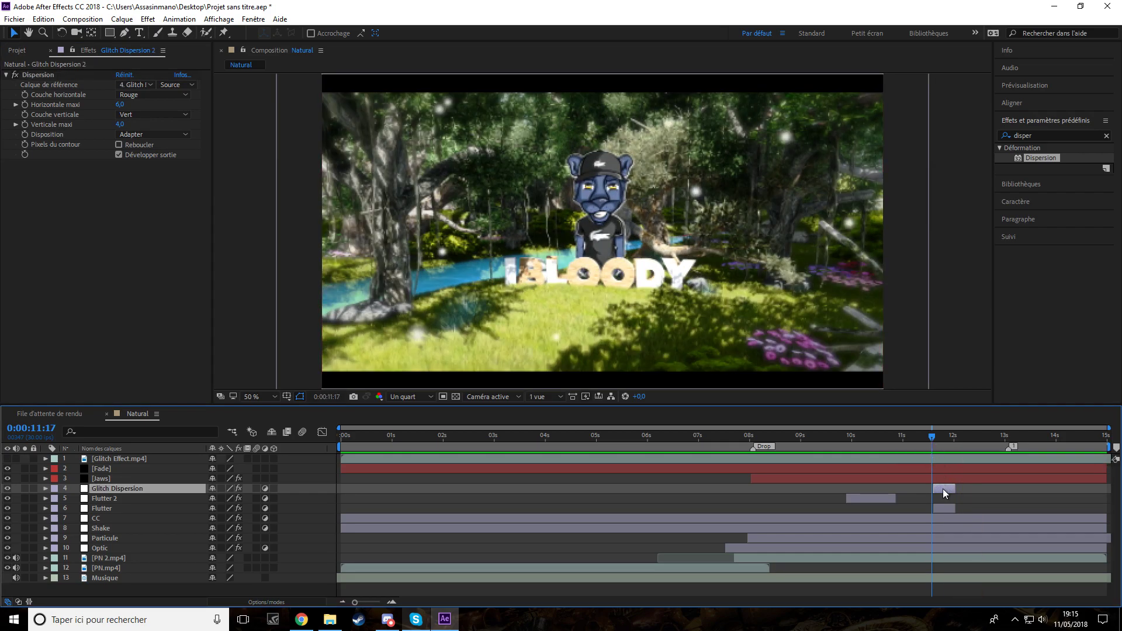
pyautogui.moveTo(935, 487); pyautogui.dragTo(472, 489)
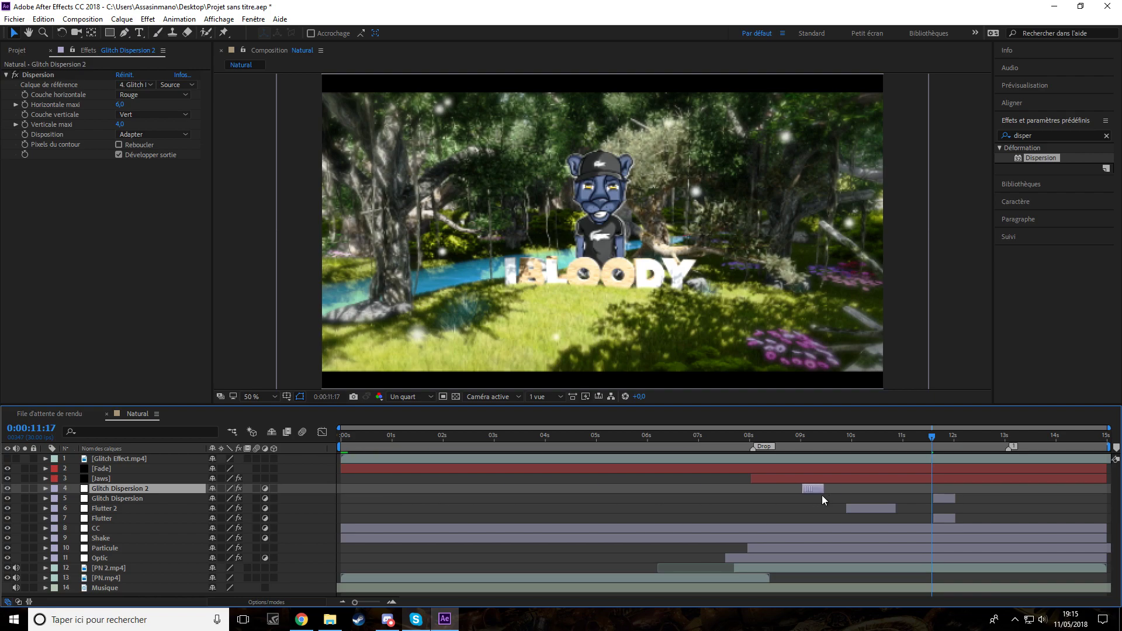
pyautogui.moveTo(854, 513); pyautogui.dragTo(862, 513)
pyautogui.click(861, 444)
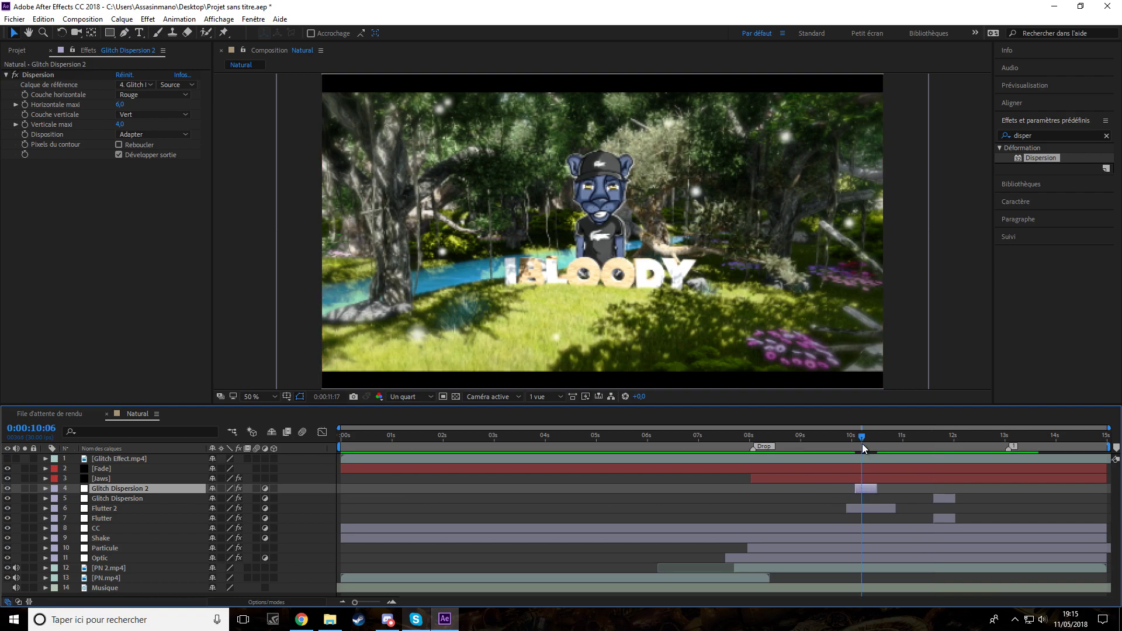
pyautogui.click(134, 85)
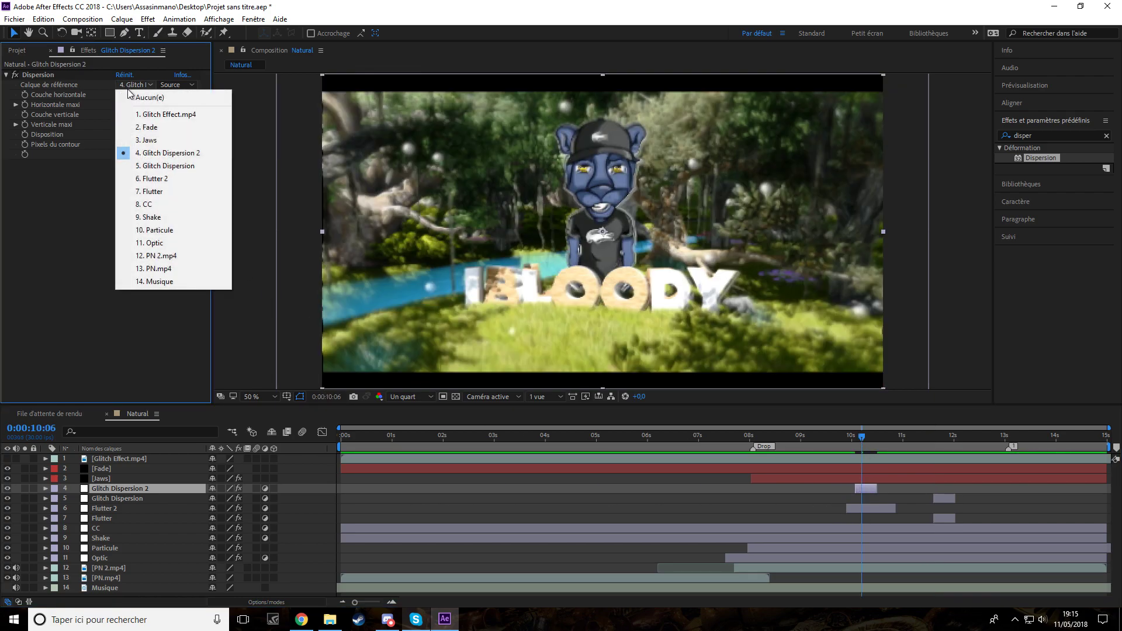
pyautogui.click(140, 110)
# Step: Preview from 0:00:09:13, then move Glitch Dispersion 2 slightly earlier and trim its end to 0:00:10:08
pyautogui.click(823, 439)
pyautogui.press('space')
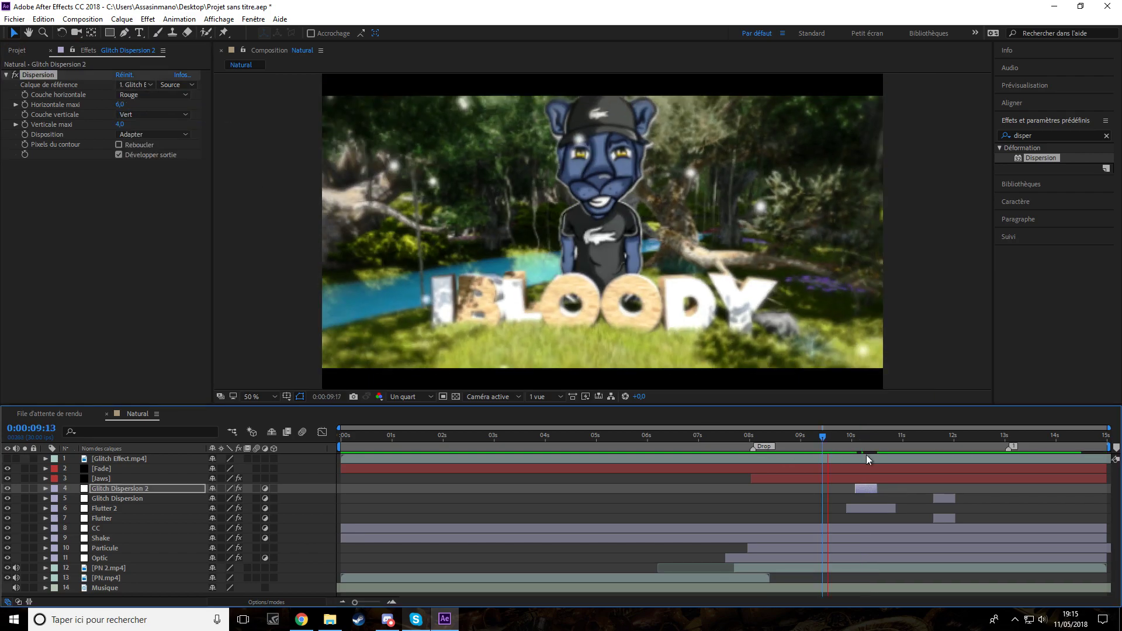
pyautogui.moveTo(826, 438); pyautogui.dragTo(857, 490)
pyautogui.moveTo(853, 442); pyautogui.dragTo(865, 488)
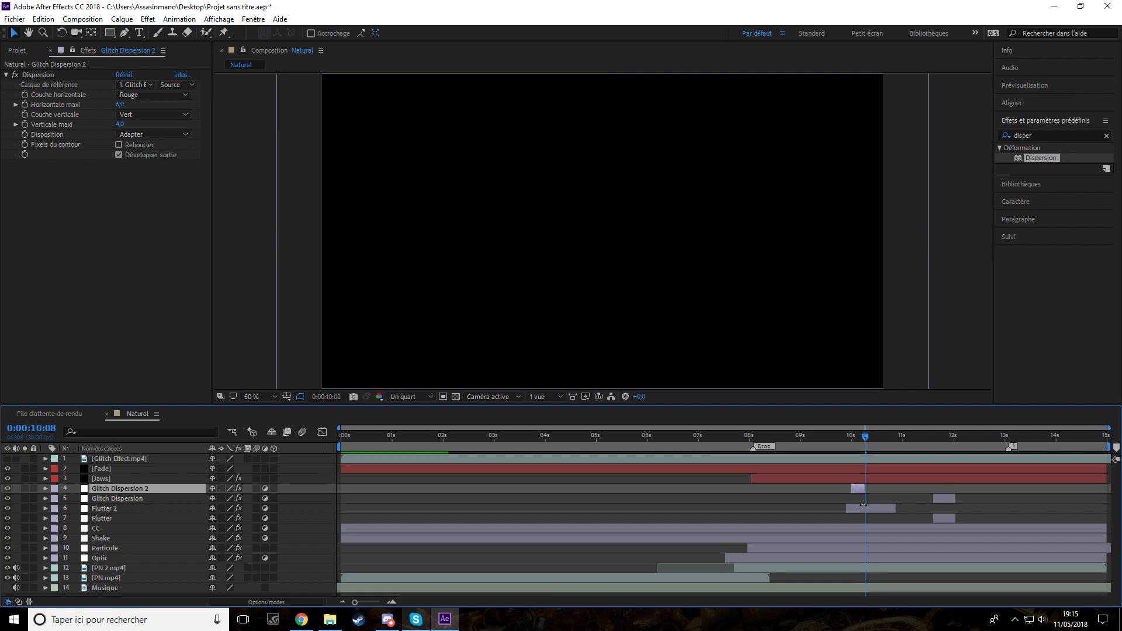
# Step: Duplicate Glitch Dispersion 2 and shift and shorten the copy so it ends at 0:00:10:16
pyautogui.hotkey('ctrl', 'd')
pyautogui.moveTo(860, 490); pyautogui.dragTo(879, 492)
pyautogui.moveTo(868, 439); pyautogui.dragTo(881, 447)
pyautogui.moveTo(885, 491); pyautogui.dragTo(879, 496)
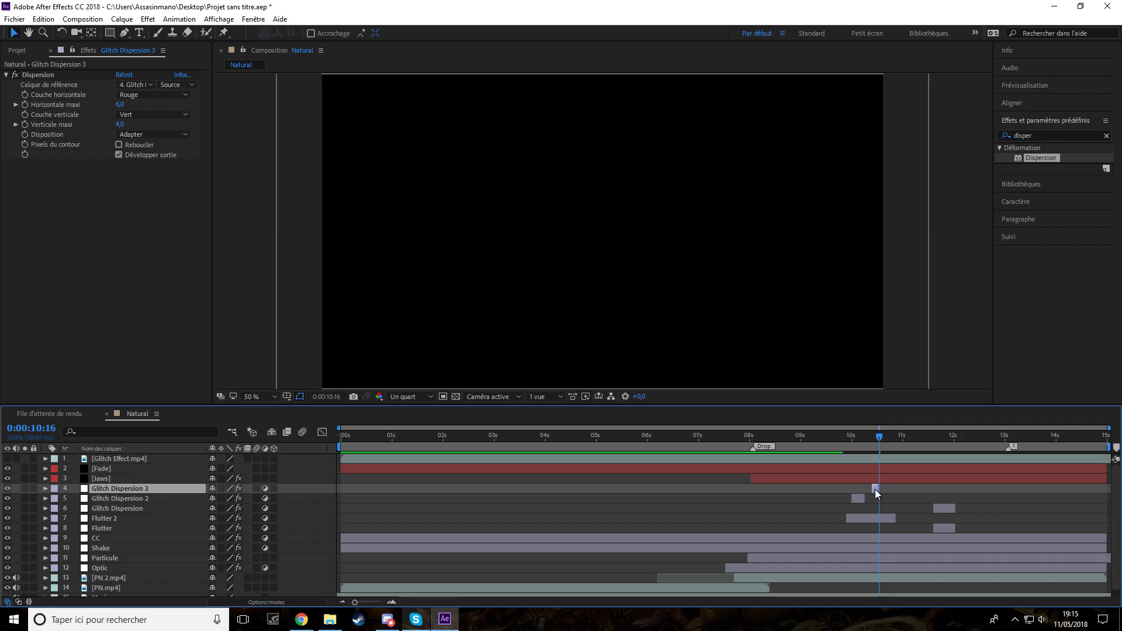
# Step: Set Glitch Dispersion 3's reference layer to Glitch Effect.mp4 and preview the glitches from 0:00:09:19
pyautogui.click(136, 85)
pyautogui.click(146, 114)
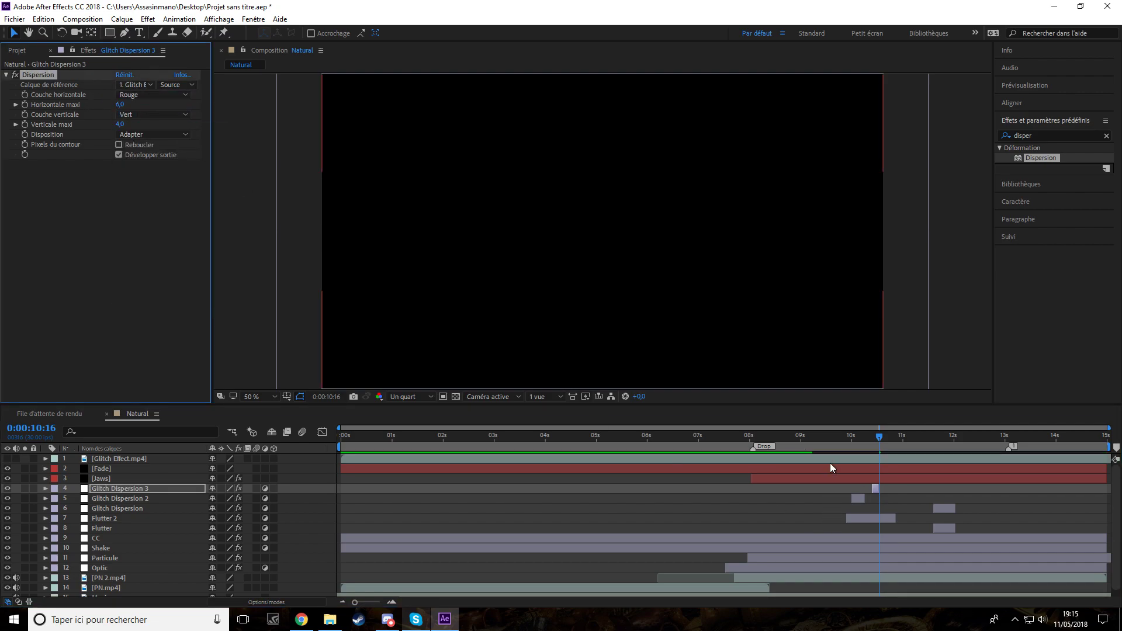
pyautogui.click(834, 445)
pyautogui.press('space')
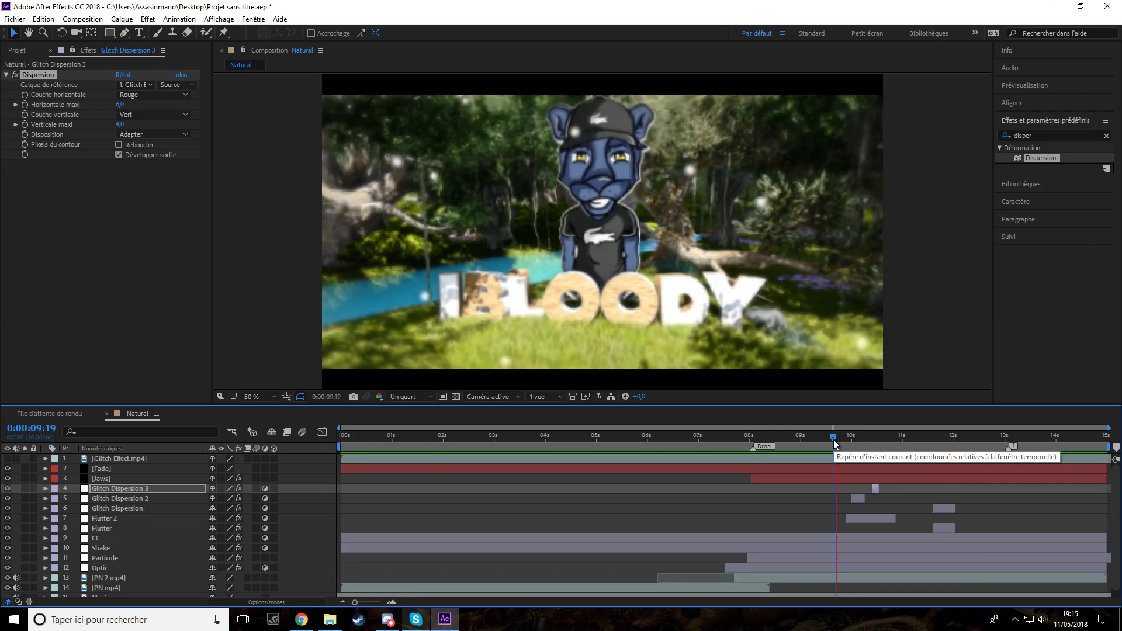
pyautogui.press('space')
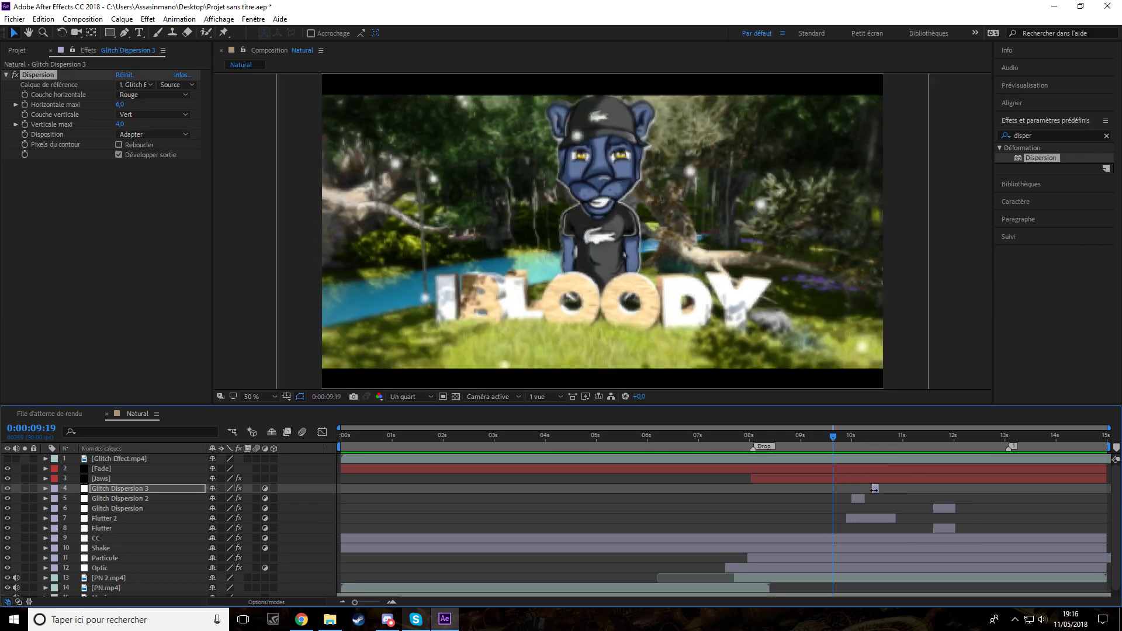
# Step: Set Glitch Dispersion 3's Horizontale maxi to -6 and Verticale maxi to 3
pyautogui.click(875, 489)
pyautogui.click(120, 104)
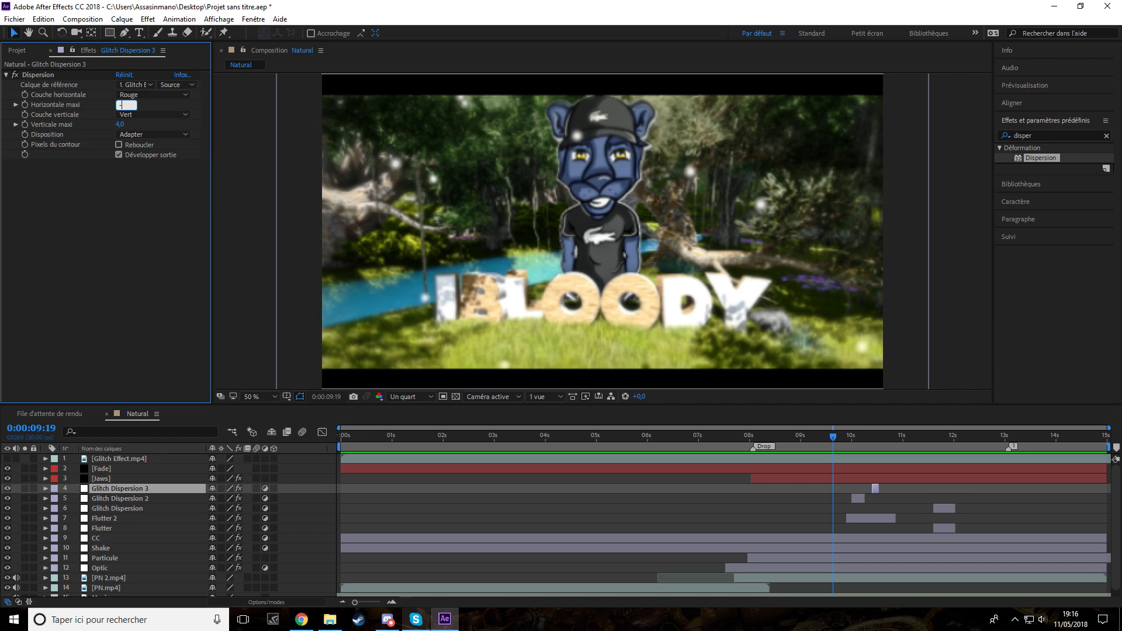
pyautogui.press('Return')
pyautogui.click(120, 117)
pyautogui.click(109, 142)
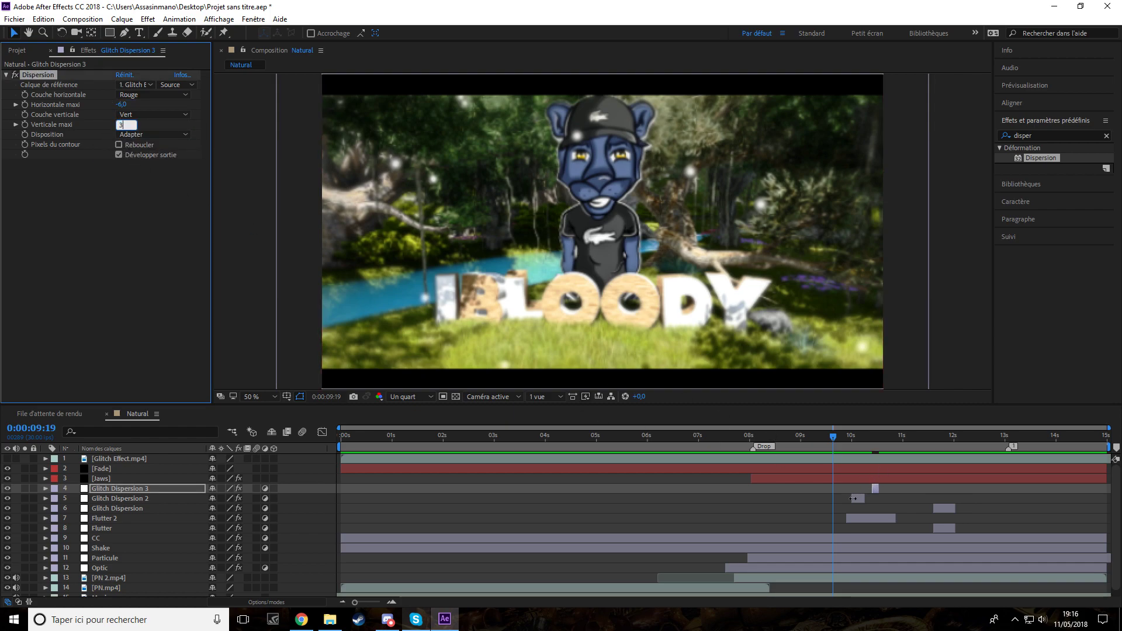
pyautogui.write('3')
# Step: Set Glitch Dispersion 2's Horizontale maxi to 5 and Verticale maxi to -2, then preview from 0:00:09:19 and from 0:00:01:21
pyautogui.click(853, 498)
pyautogui.click(119, 125)
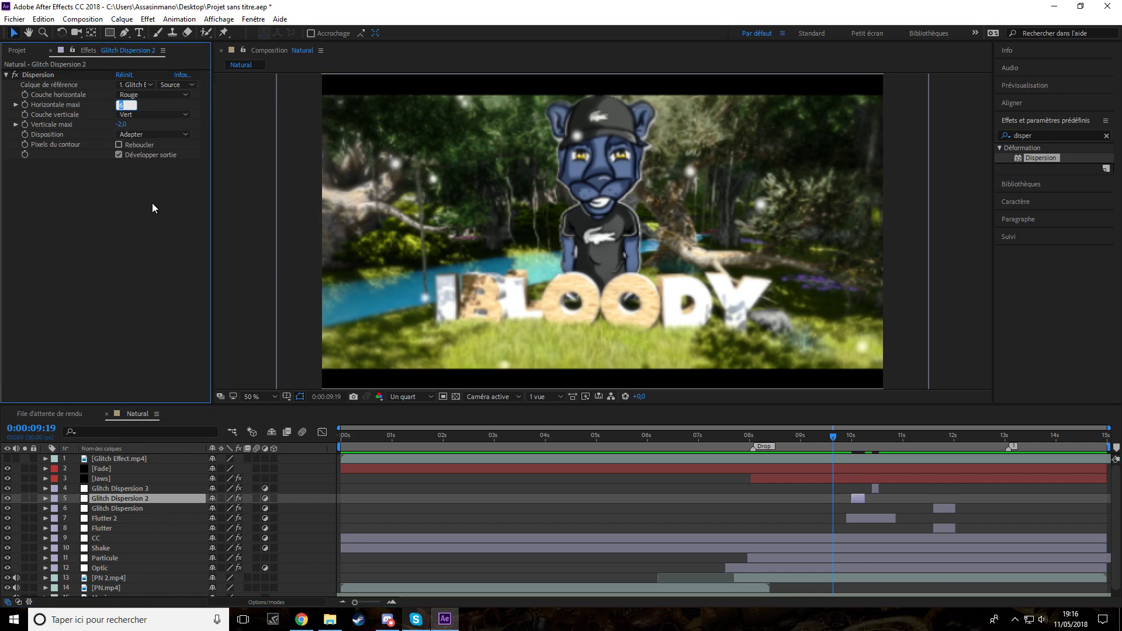
pyautogui.click(833, 437)
pyautogui.press('space')
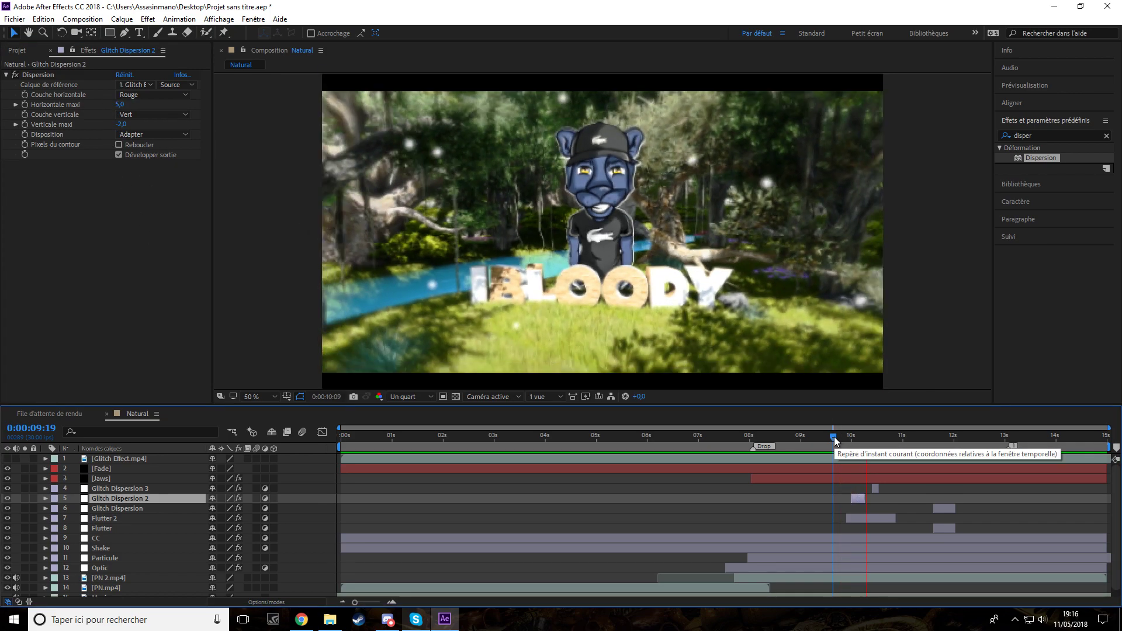
pyautogui.moveTo(834, 437); pyautogui.dragTo(427, 442)
pyautogui.press('space')
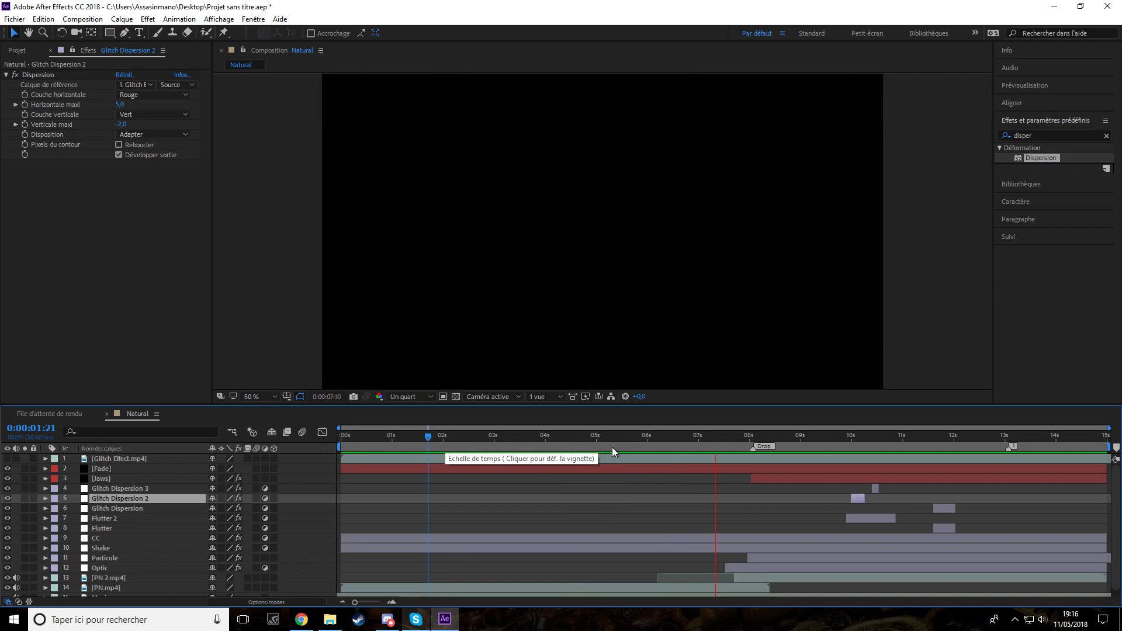
# Step: Duplicate Flutter 2, move the copy to start at 0:00:06:09, and remove its S_FlutterCut effect
pyautogui.click(606, 442)
pyautogui.moveTo(607, 445); pyautogui.dragTo(663, 449)
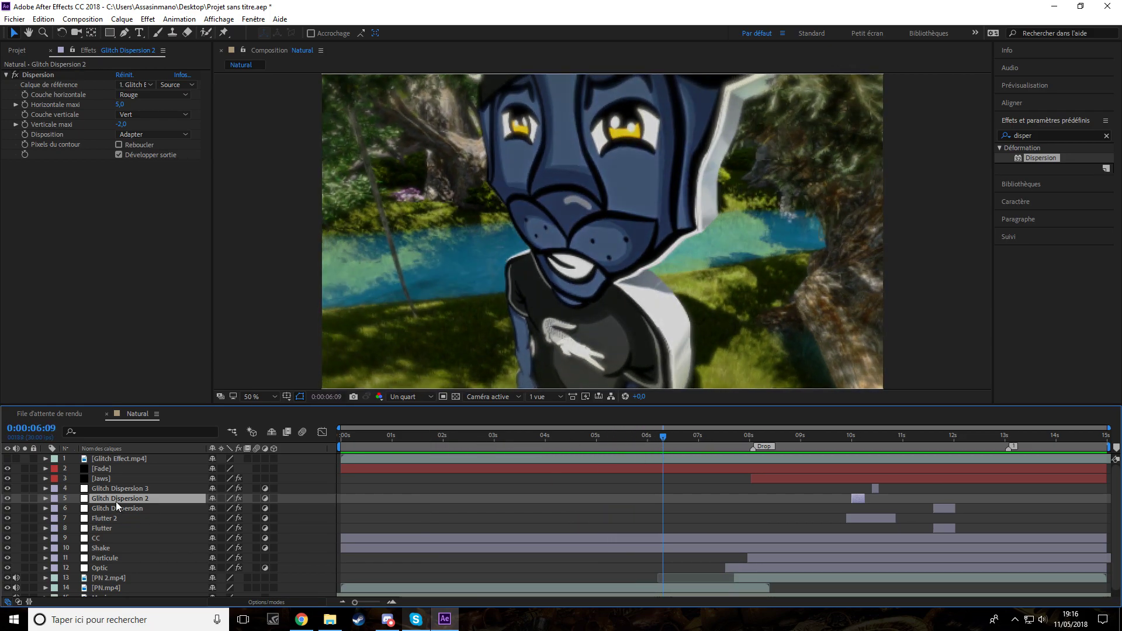
pyautogui.click(109, 519)
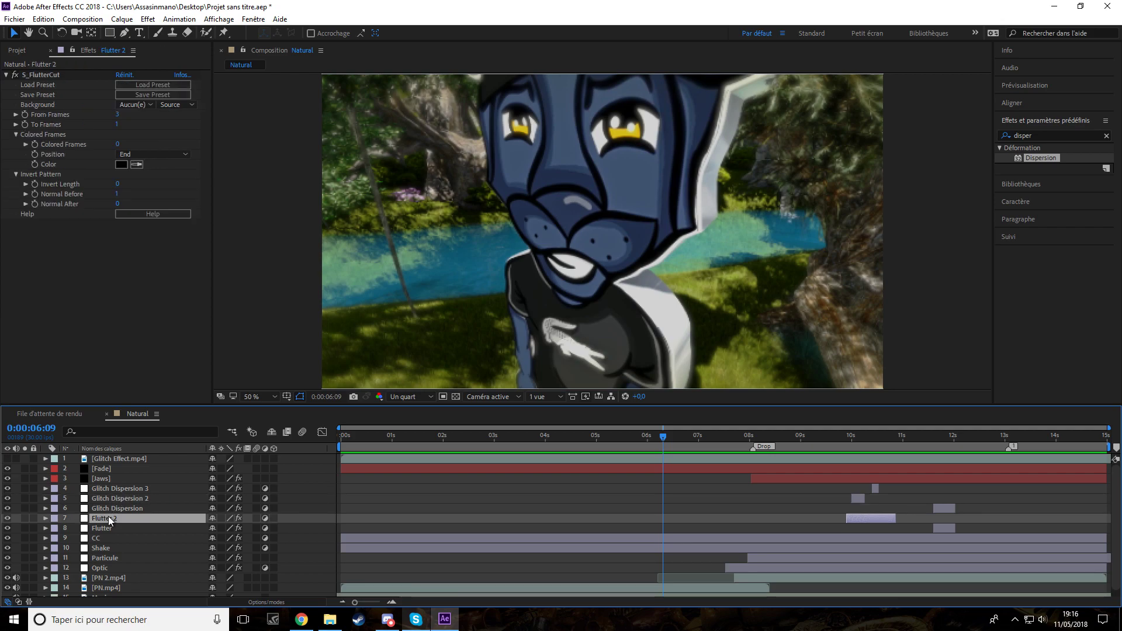
pyautogui.hotkey('ctrl', 'd')
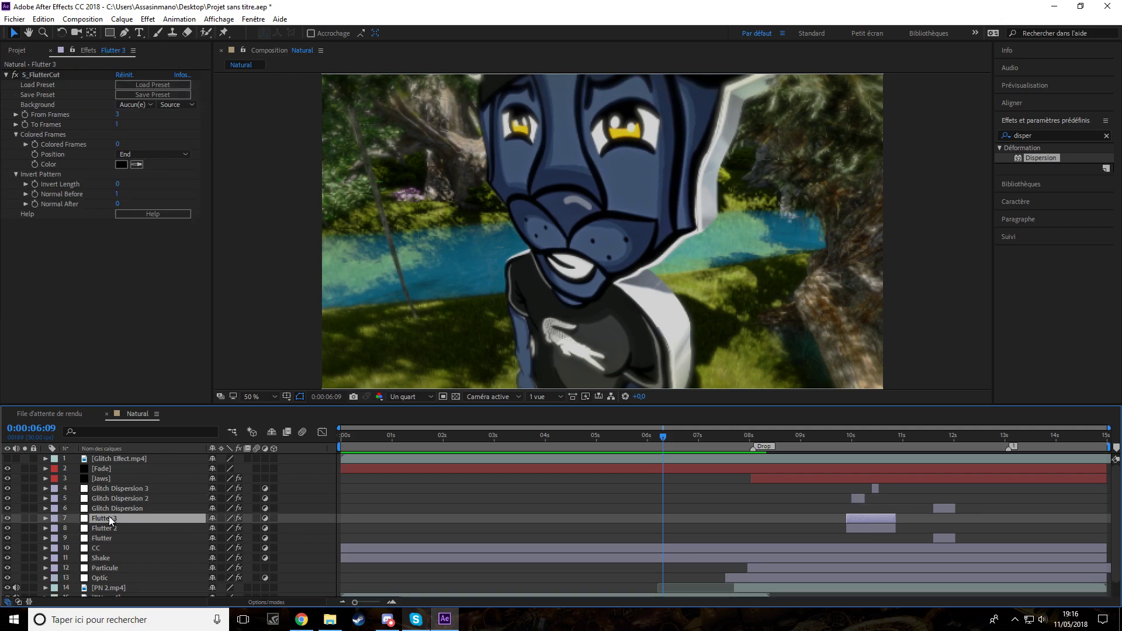
pyautogui.moveTo(828, 523); pyautogui.dragTo(740, 529)
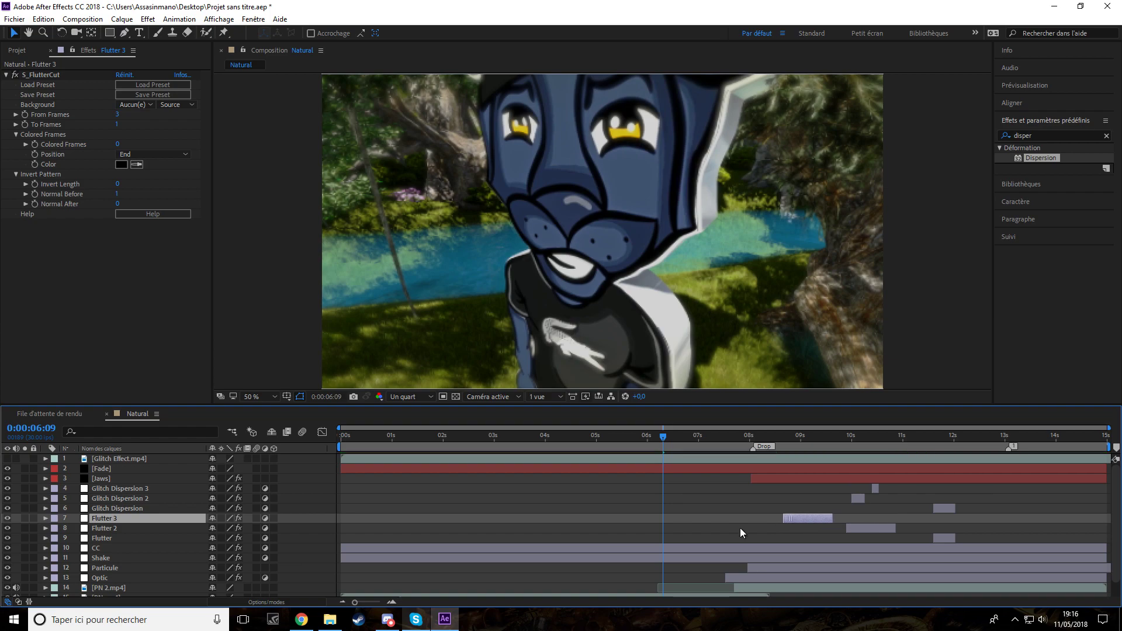
pyautogui.click(61, 76)
pyautogui.press('Delete')
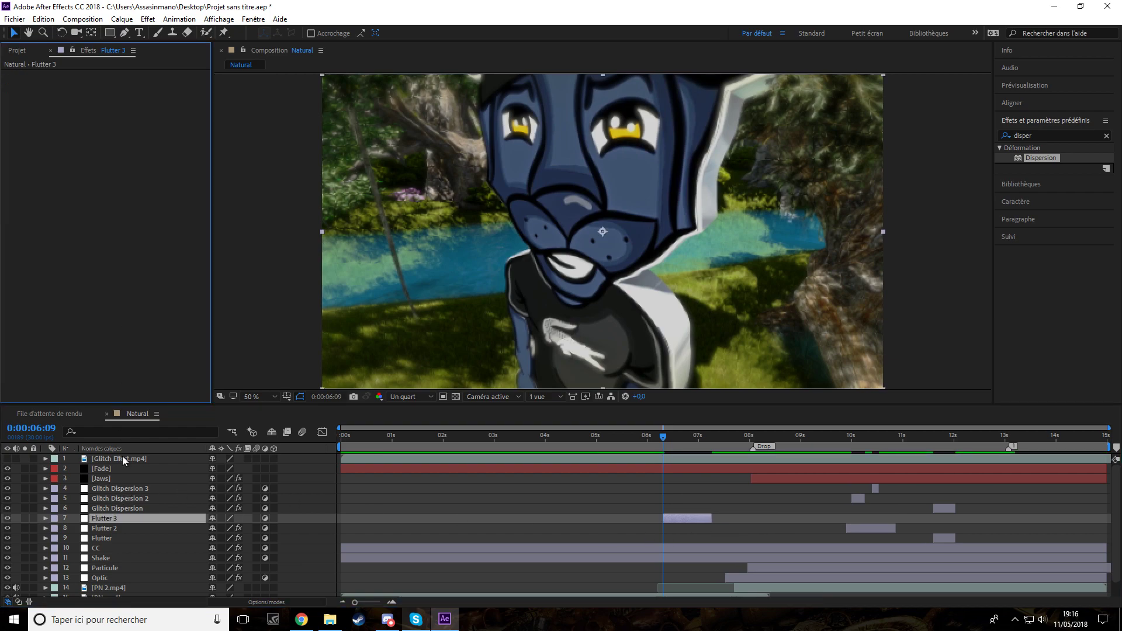
# Step: Rename the Flutter 3 layer as NB and apply the Noir et blanc effect to it
pyautogui.rightClick(111, 518)
pyautogui.click(149, 513)
pyautogui.write('NB')
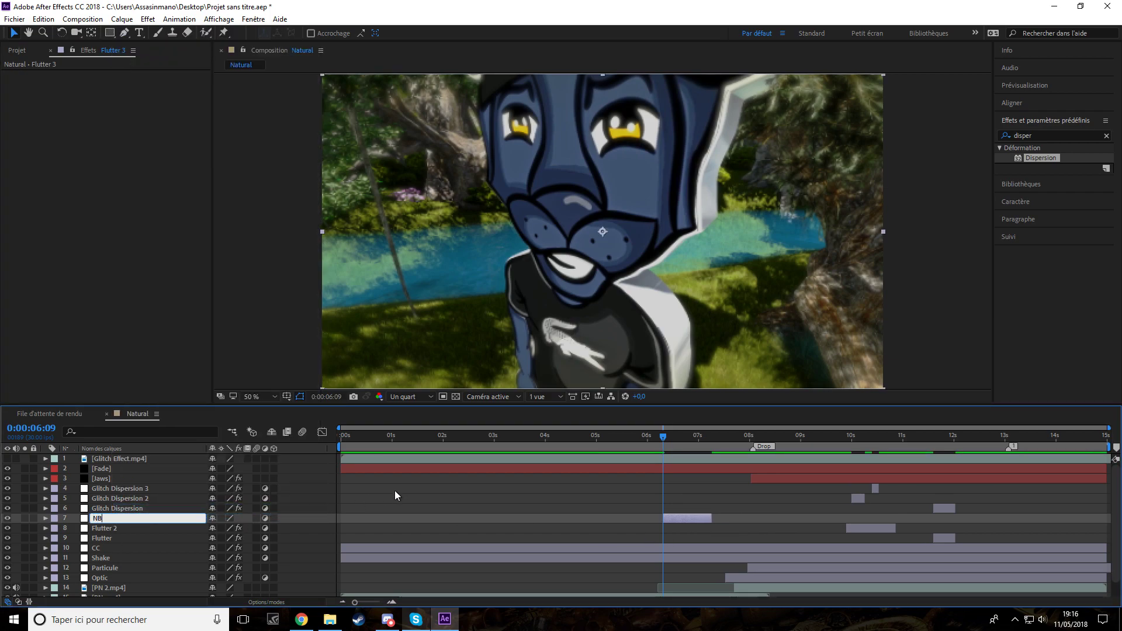
pyautogui.click(393, 494)
pyautogui.doubleClick(1029, 135)
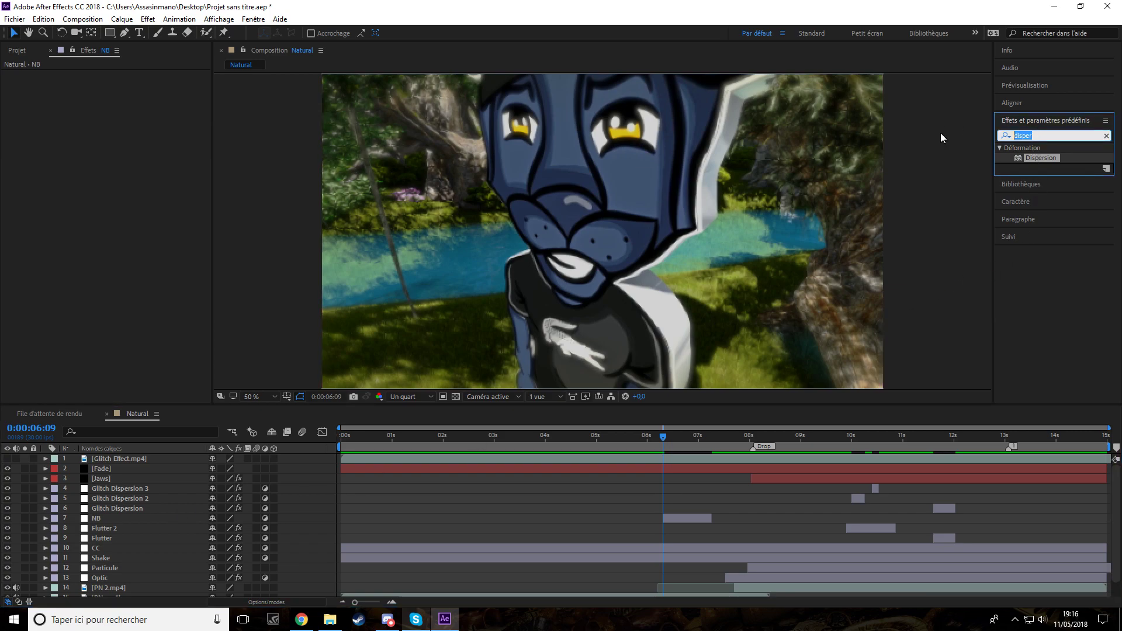
pyautogui.write('noir')
pyautogui.moveTo(1043, 157); pyautogui.dragTo(117, 513)
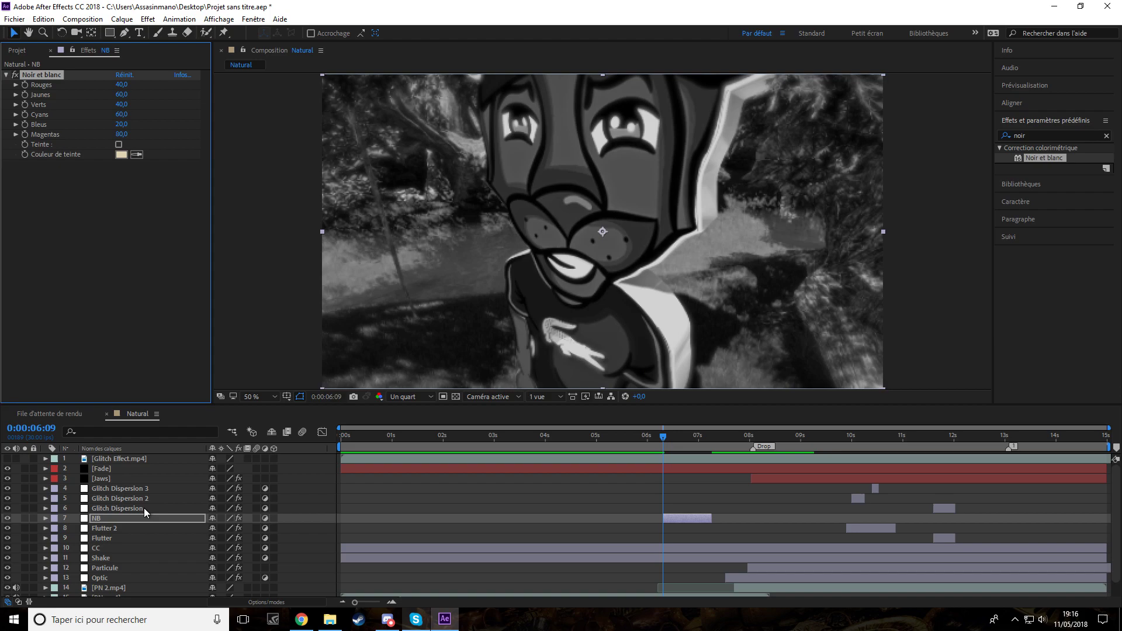
# Step: Extend NB past the Drop marker and keyframe its opacity from 0% at 0:00:06:09 to 100% at 0:00:07:10, previewing from 0:00:05:28
pyautogui.click(46, 517)
pyautogui.moveTo(710, 519); pyautogui.dragTo(766, 519)
pyautogui.click(55, 538)
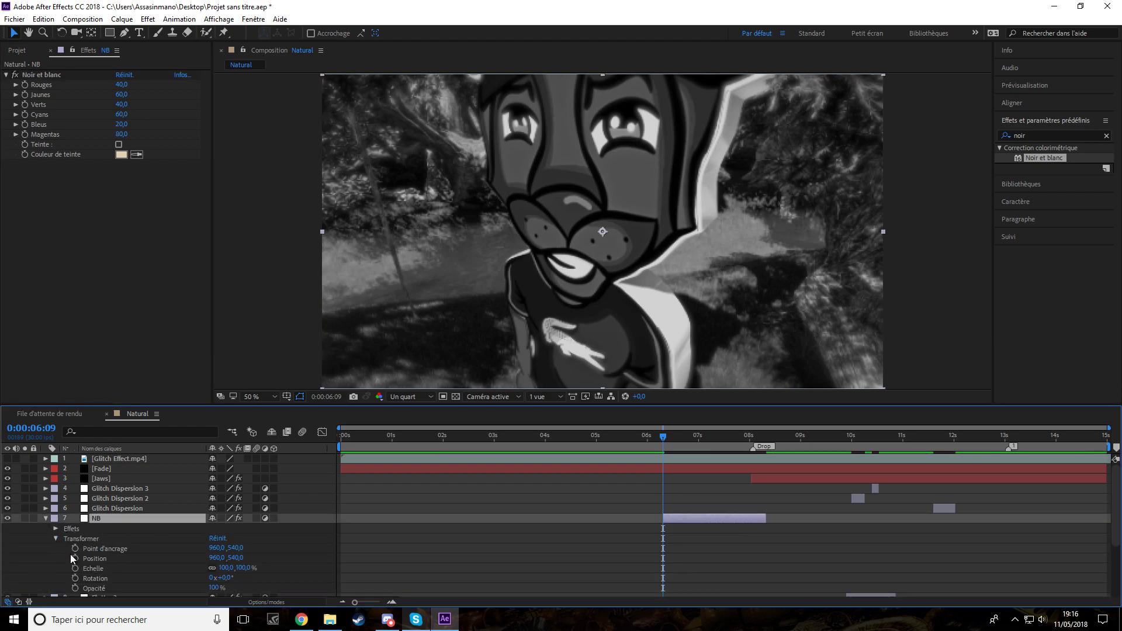
pyautogui.moveTo(216, 590); pyautogui.dragTo(140, 592)
pyautogui.click(75, 588)
pyautogui.moveTo(664, 441); pyautogui.dragTo(716, 445)
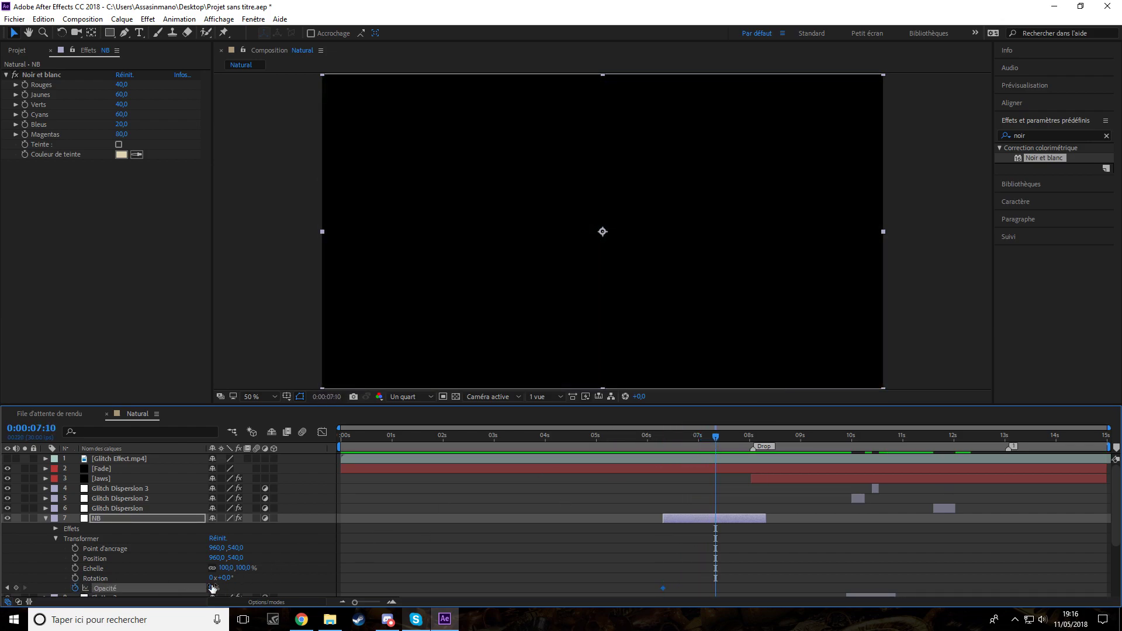
pyautogui.click(645, 444)
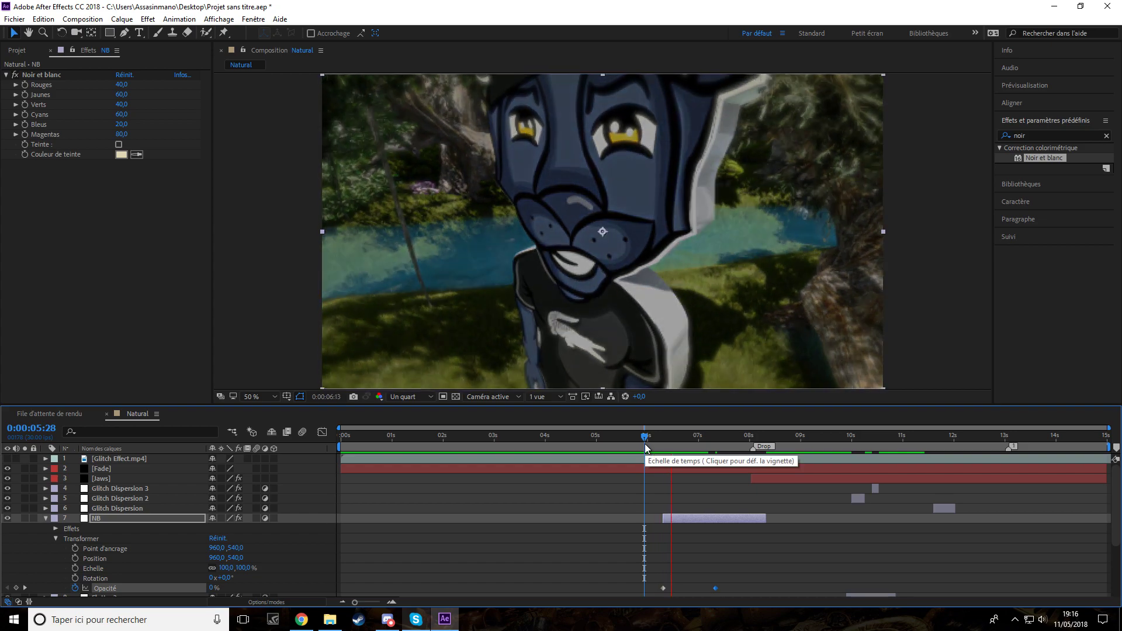
# Step: Move NB's start and first opacity keyframe to 0:00:06:06, and trim the layer's end to 0:00:07:16
pyautogui.moveTo(644, 444); pyautogui.dragTo(652, 444)
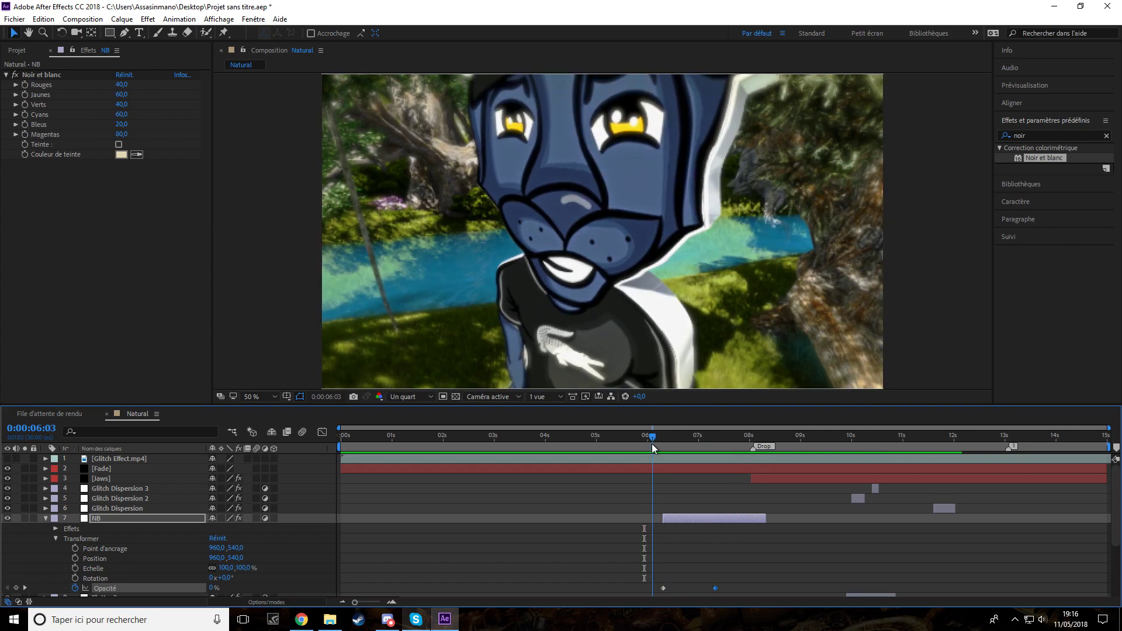
pyautogui.moveTo(664, 518); pyautogui.dragTo(659, 518)
pyautogui.moveTo(664, 589); pyautogui.dragTo(660, 590)
pyautogui.press('space')
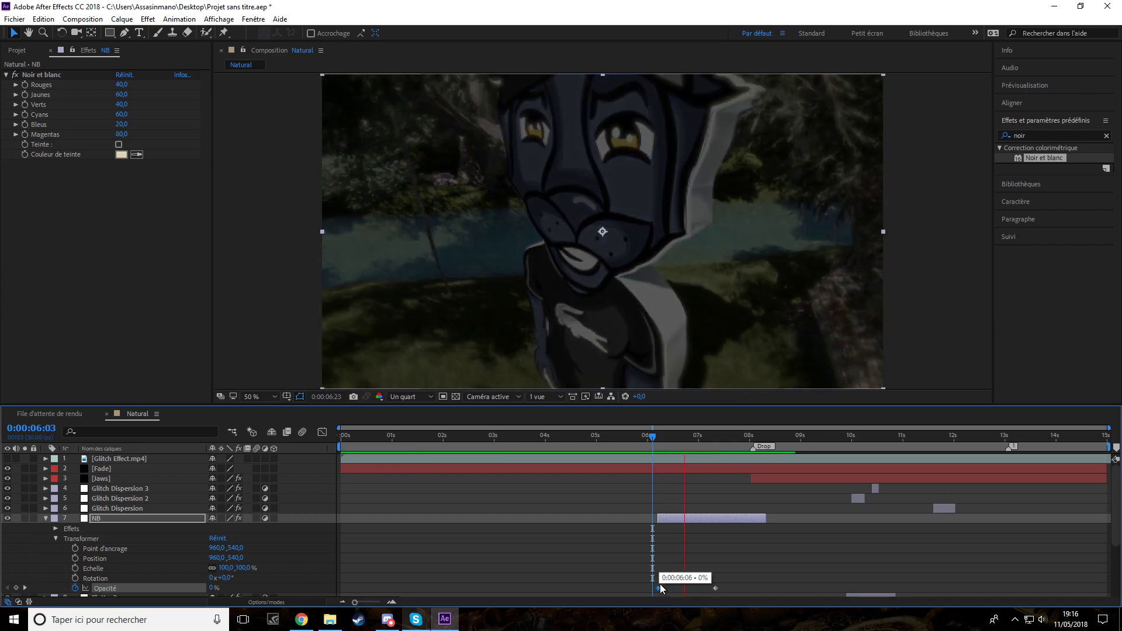
pyautogui.click(726, 444)
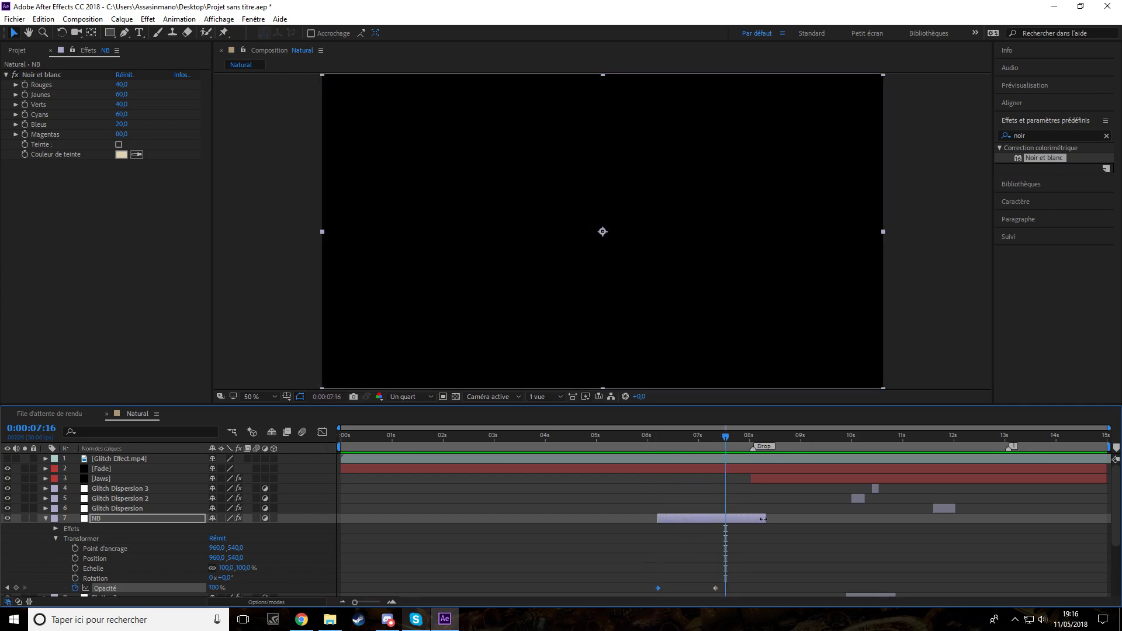
pyautogui.moveTo(763, 519); pyautogui.dragTo(726, 519)
# Step: Duplicate NB, move the copy to the start of the composition, and collapse the original's properties
pyautogui.hotkey('ctrl', 'd')
pyautogui.press('Home')
pyautogui.moveTo(714, 524); pyautogui.dragTo(393, 518)
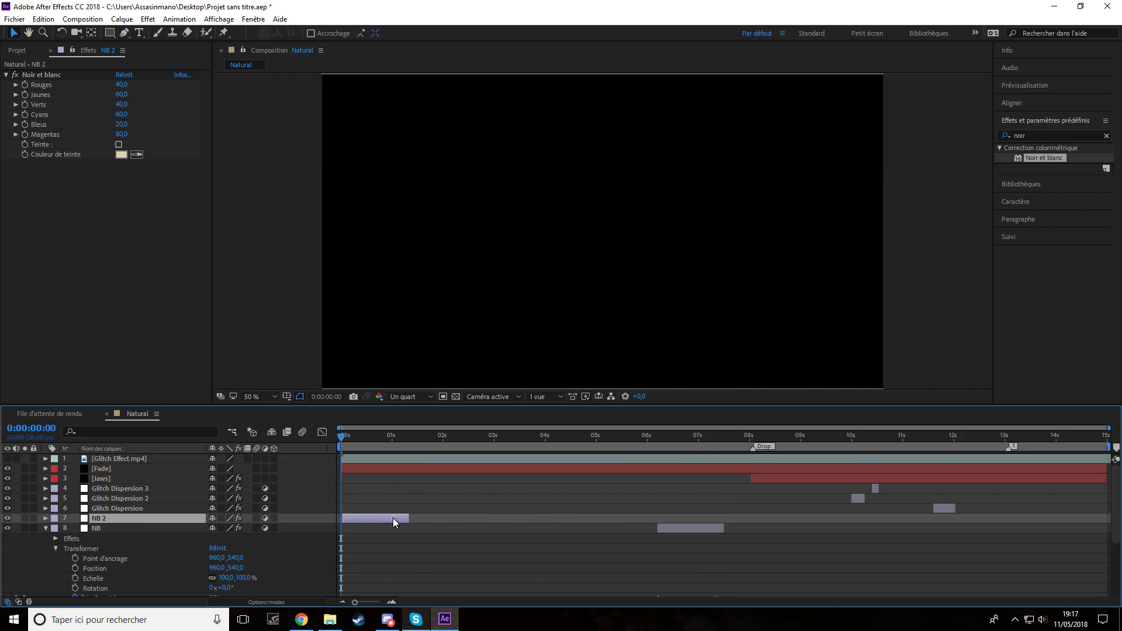
pyautogui.scroll(-3, 391, 519)
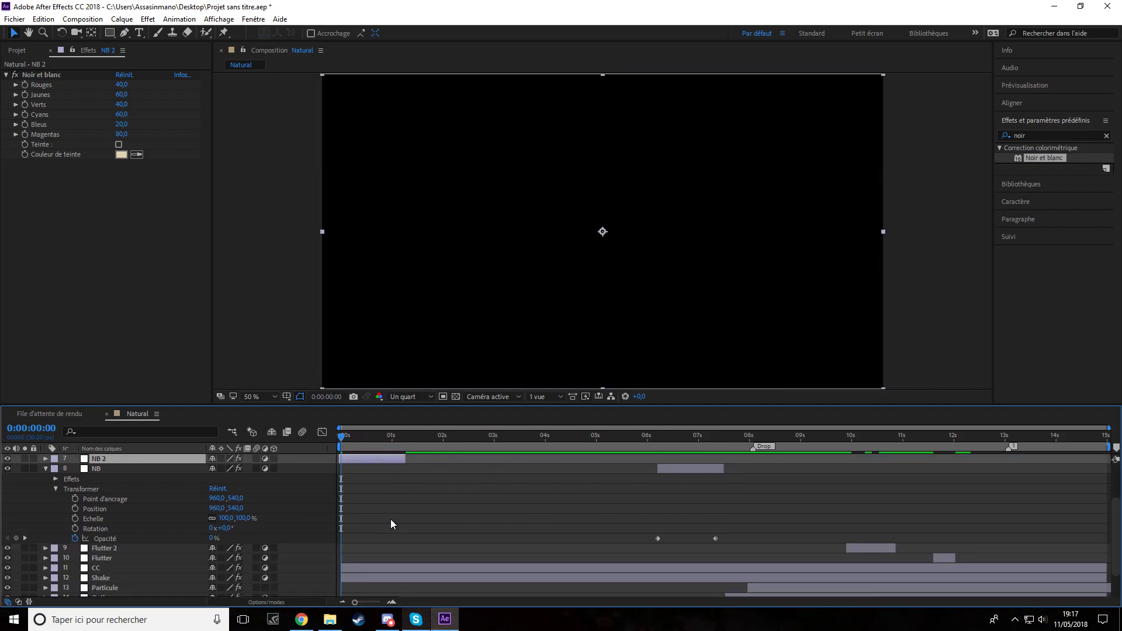
pyautogui.click(57, 489)
pyautogui.click(45, 479)
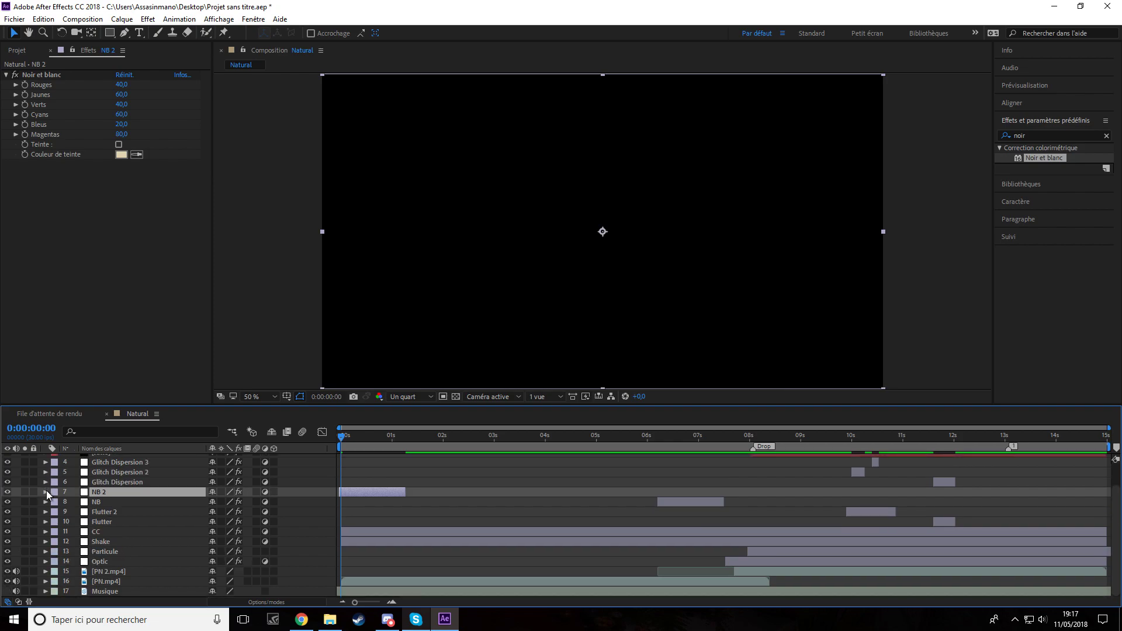
# Step: Reverse NB 2's opacity keyframes so it fades from 100% at 0:00:00:00 to 0%, and preview the fade
pyautogui.click(47, 491)
pyautogui.click(56, 503)
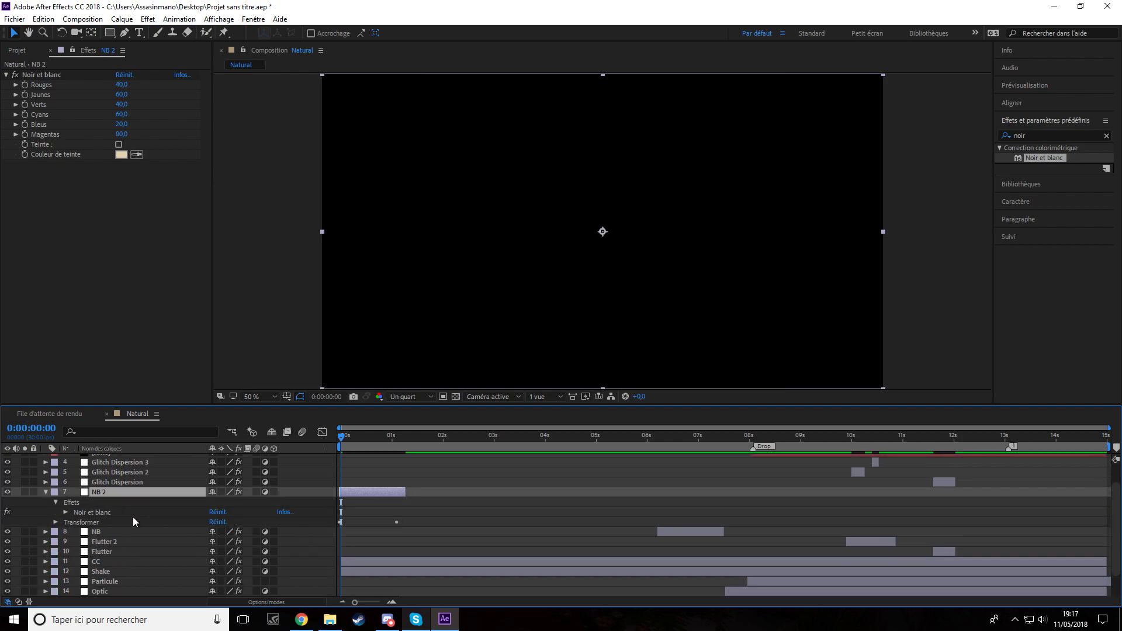
pyautogui.click(64, 512)
pyautogui.scroll(-3, 399, 525)
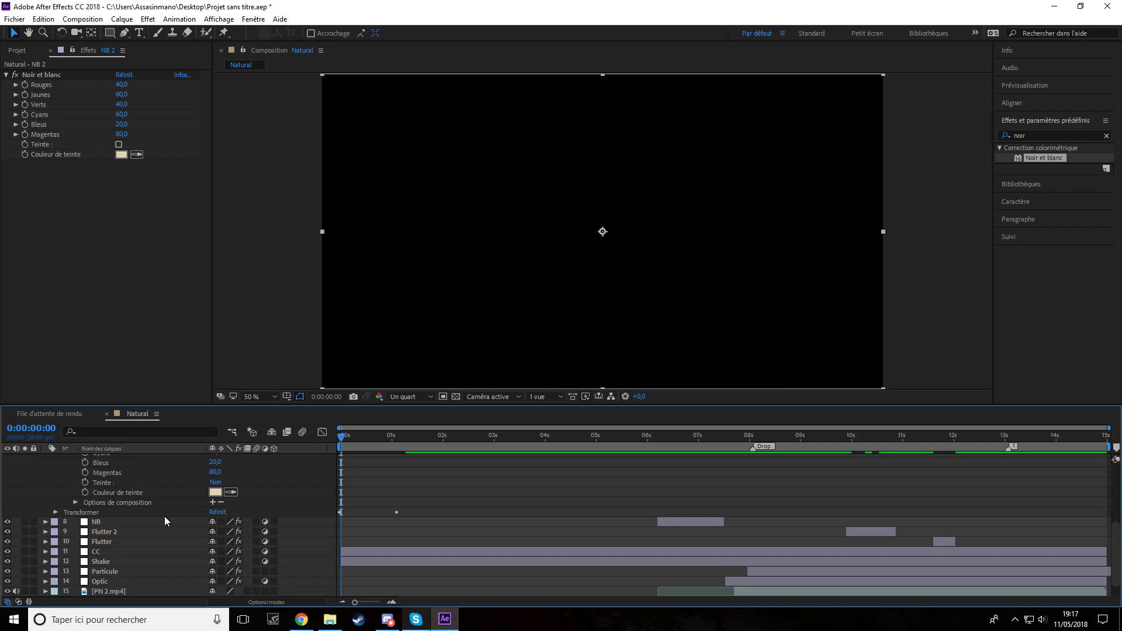
pyautogui.scroll(3, 139, 504)
pyautogui.press('t')
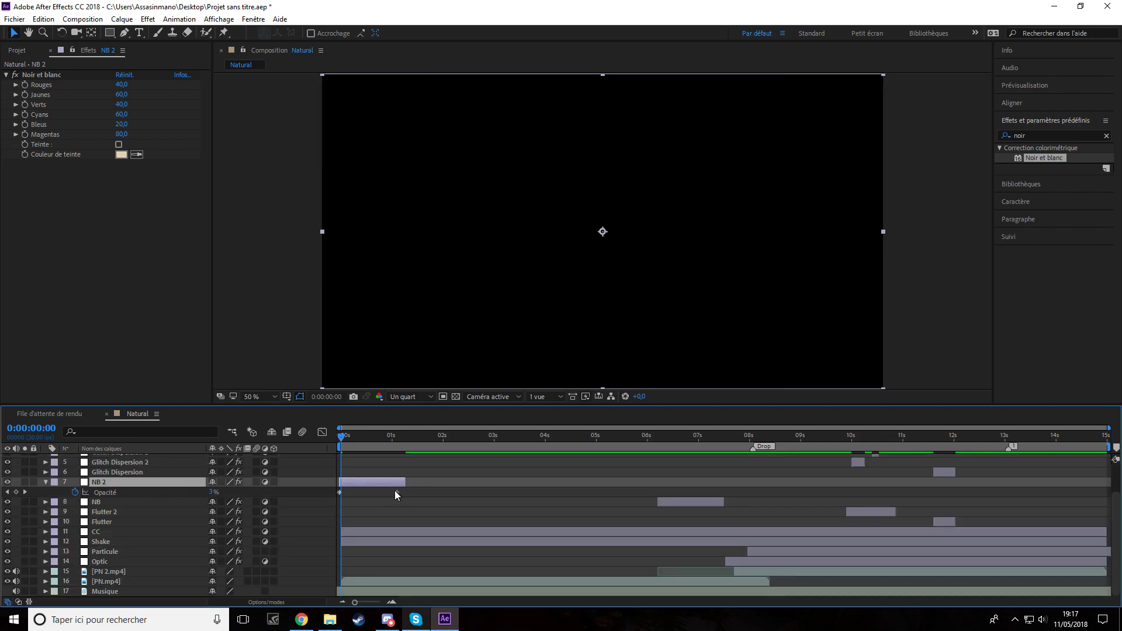
pyautogui.moveTo(396, 493); pyautogui.dragTo(341, 492)
pyautogui.press('space')
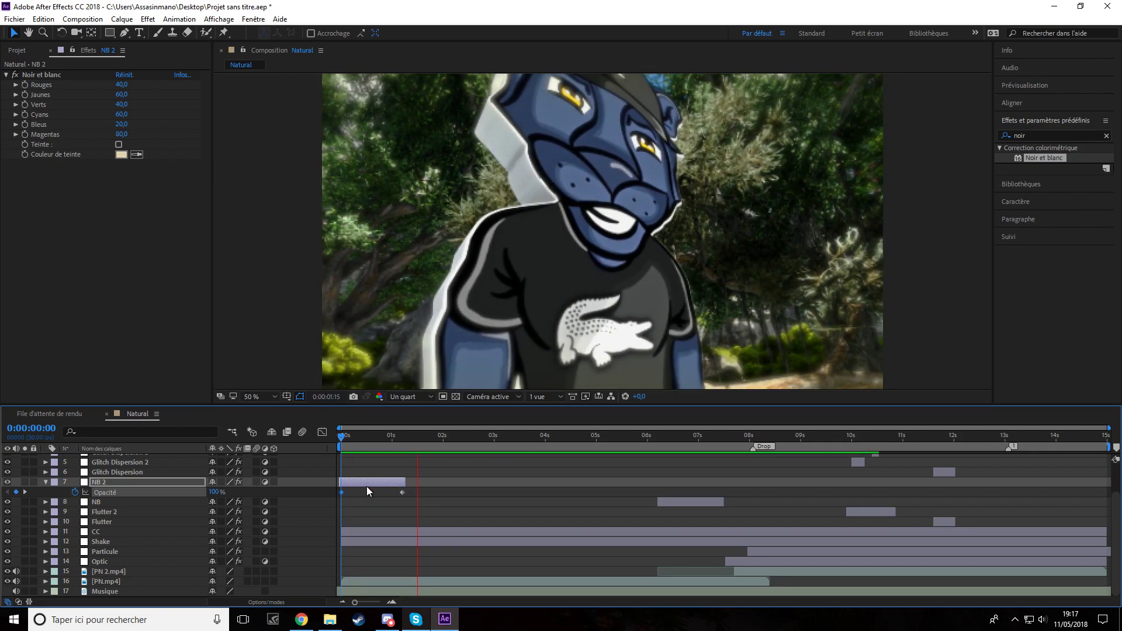
# Step: Try placing NB 2's closing opacity keyframe slightly earlier and preview from the composition's start
pyautogui.click(398, 437)
pyautogui.moveTo(402, 493); pyautogui.dragTo(397, 494)
pyautogui.moveTo(399, 437); pyautogui.dragTo(335, 445)
pyautogui.press('space')
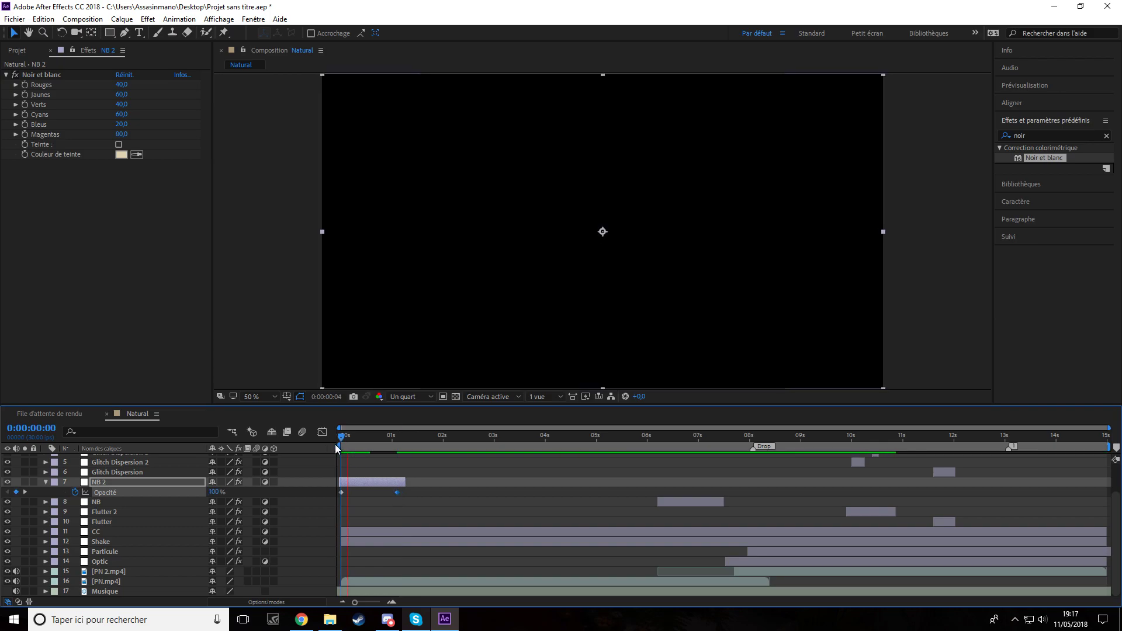
# Step: Place NB 2's 0% opacity keyframe at 0:00:01:06 and preview the intro from the start
pyautogui.click(403, 444)
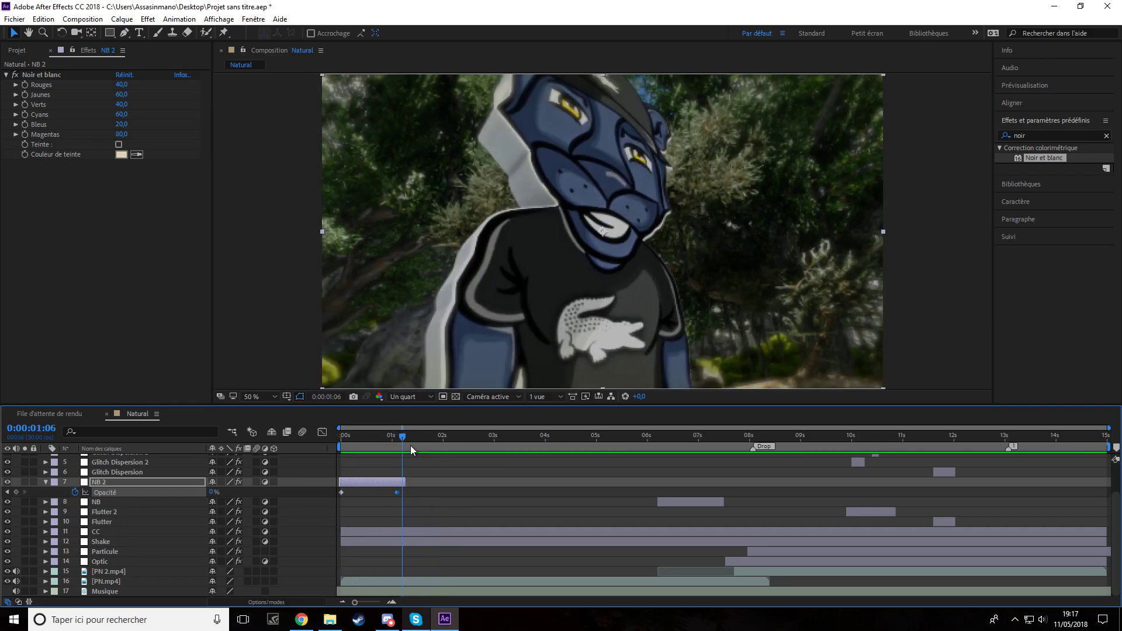
pyautogui.moveTo(397, 493); pyautogui.dragTo(402, 499)
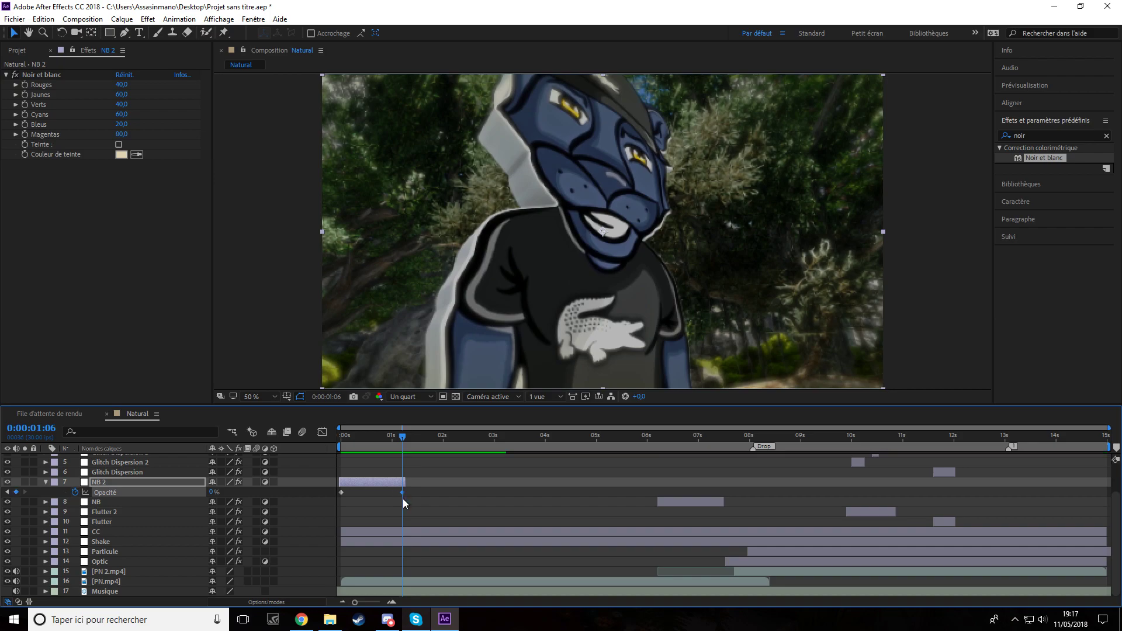
pyautogui.moveTo(389, 440); pyautogui.dragTo(303, 449)
pyautogui.press('space')
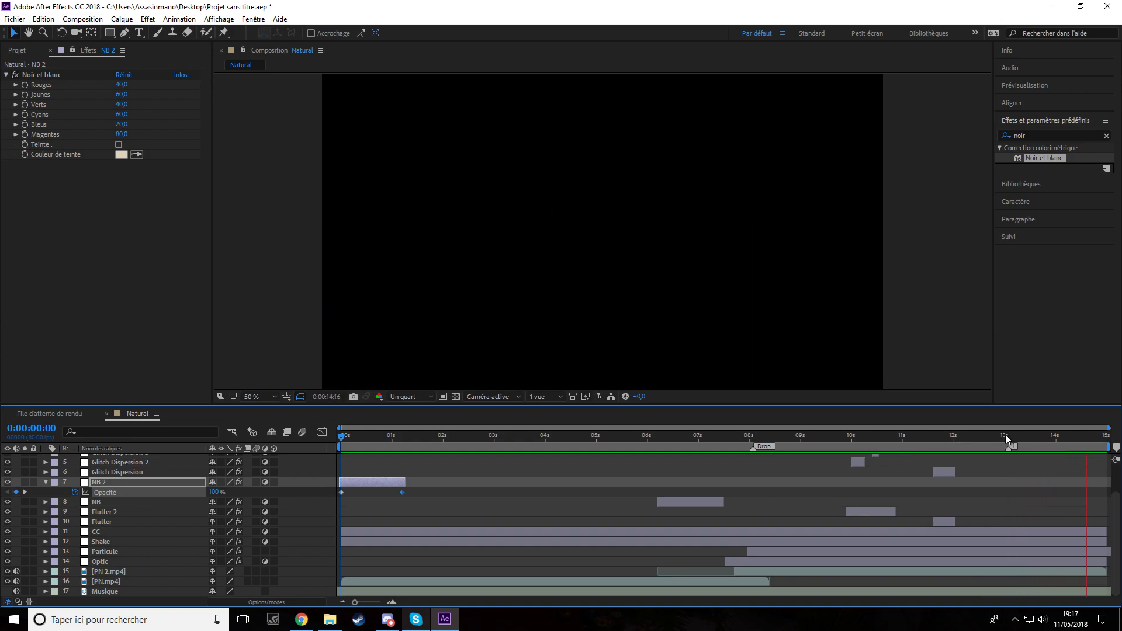
# Step: Collapse NB 2's properties and play the whole intro again from 0:00:00:00
pyautogui.click(1027, 436)
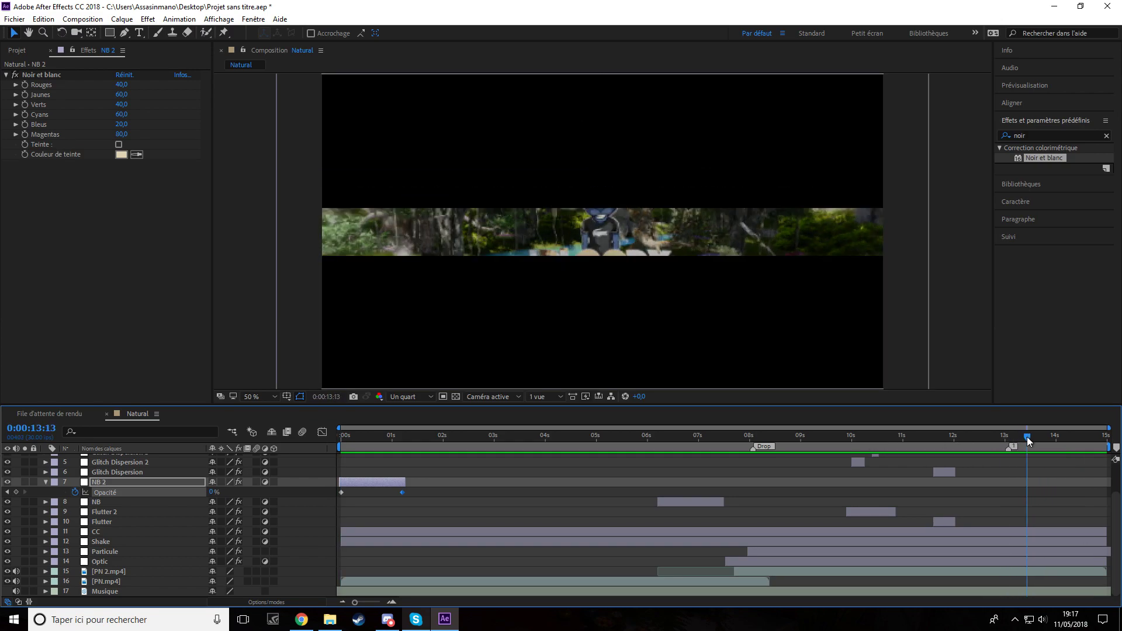
pyautogui.click(45, 483)
pyautogui.scroll(2, 570, 512)
pyautogui.moveTo(474, 437); pyautogui.dragTo(288, 437)
pyautogui.press('space')
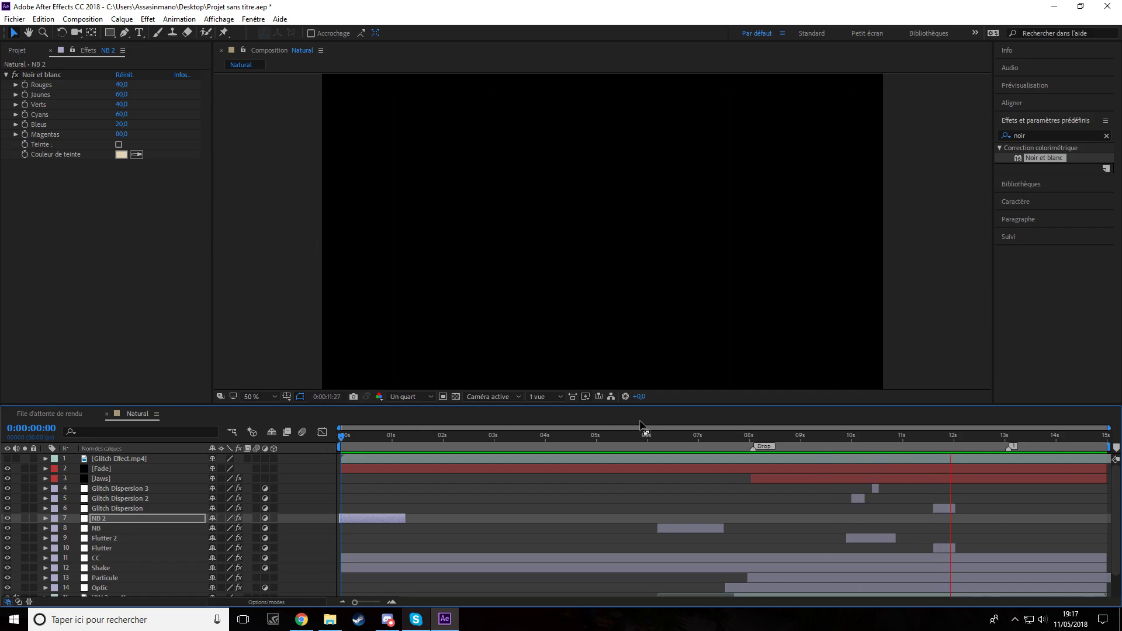
# Step: Shift Glitch Effect.mp4 earlier in the timeline, checking the glitch at 0:00:10:13, and preview from 0:00:07:23
pyautogui.click(871, 440)
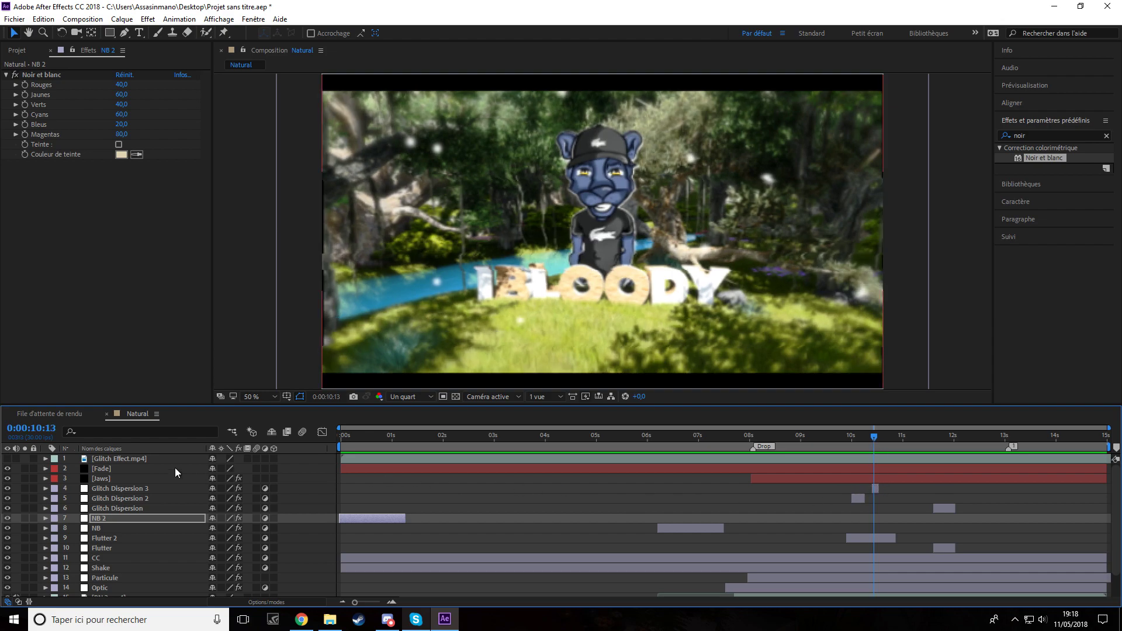
pyautogui.click(157, 461)
pyautogui.moveTo(472, 459); pyautogui.dragTo(389, 461)
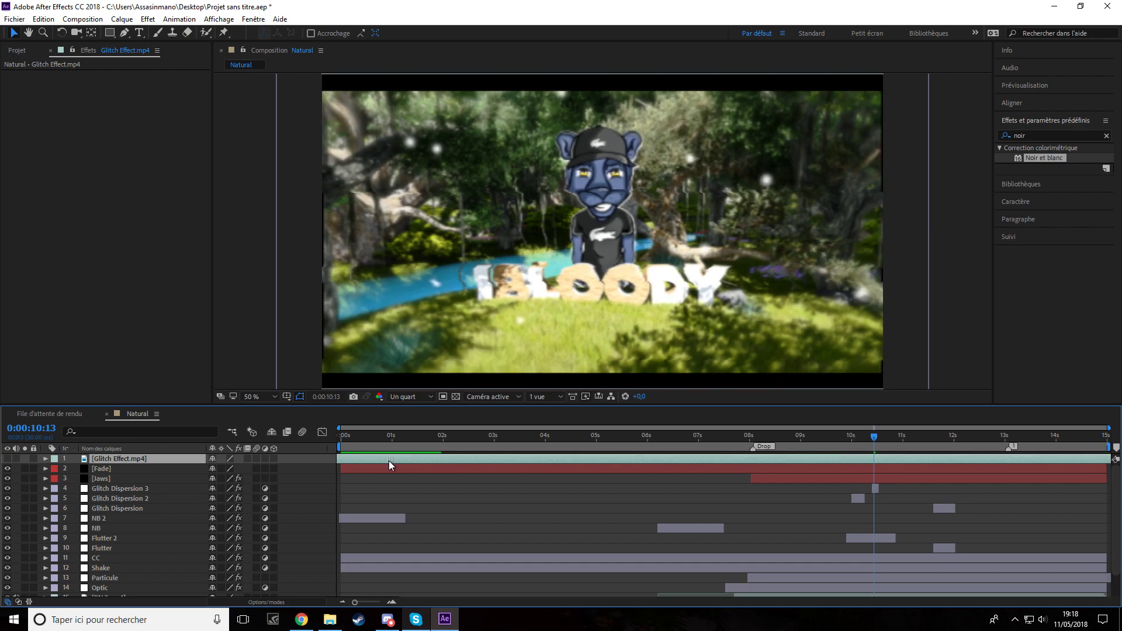
pyautogui.click(738, 436)
pyautogui.press('space')
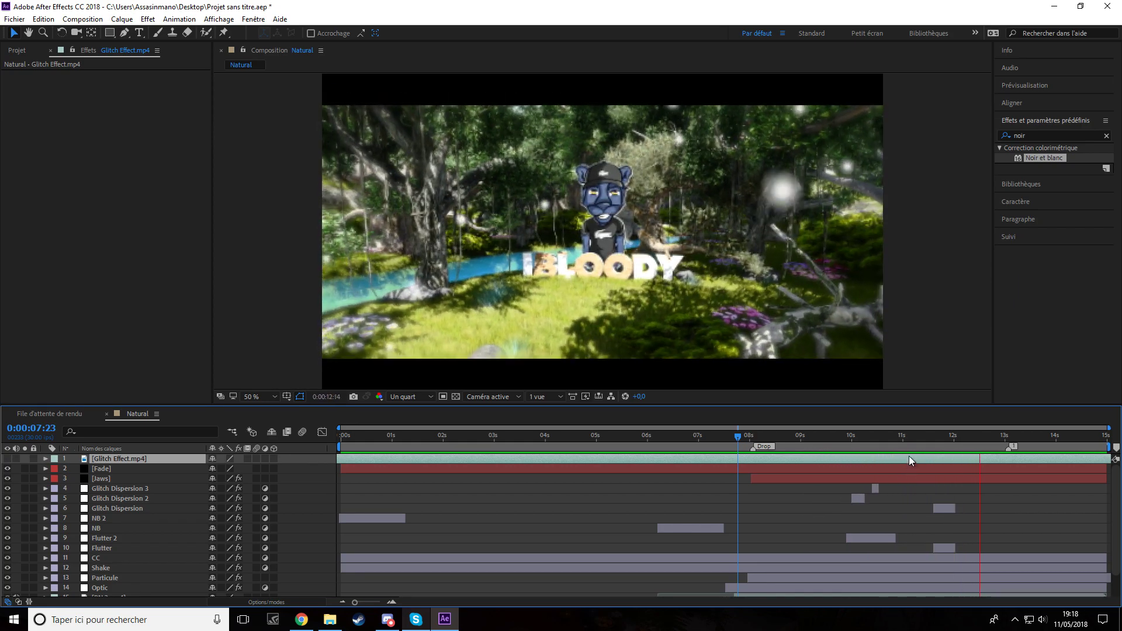
pyautogui.click(904, 438)
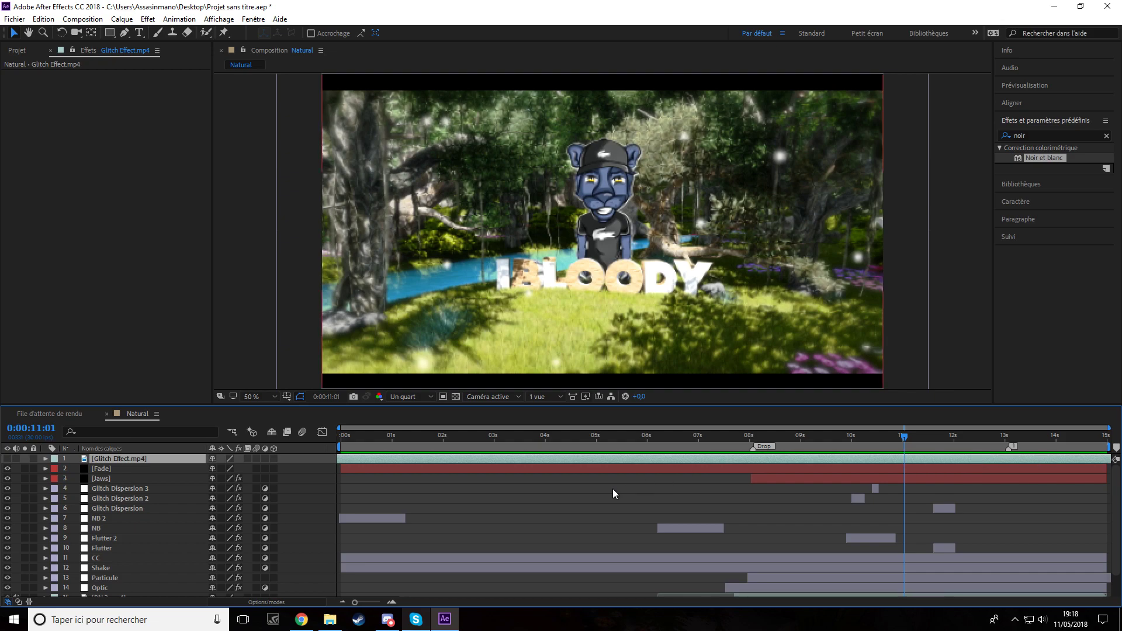
pyautogui.scroll(-2, 725, 494)
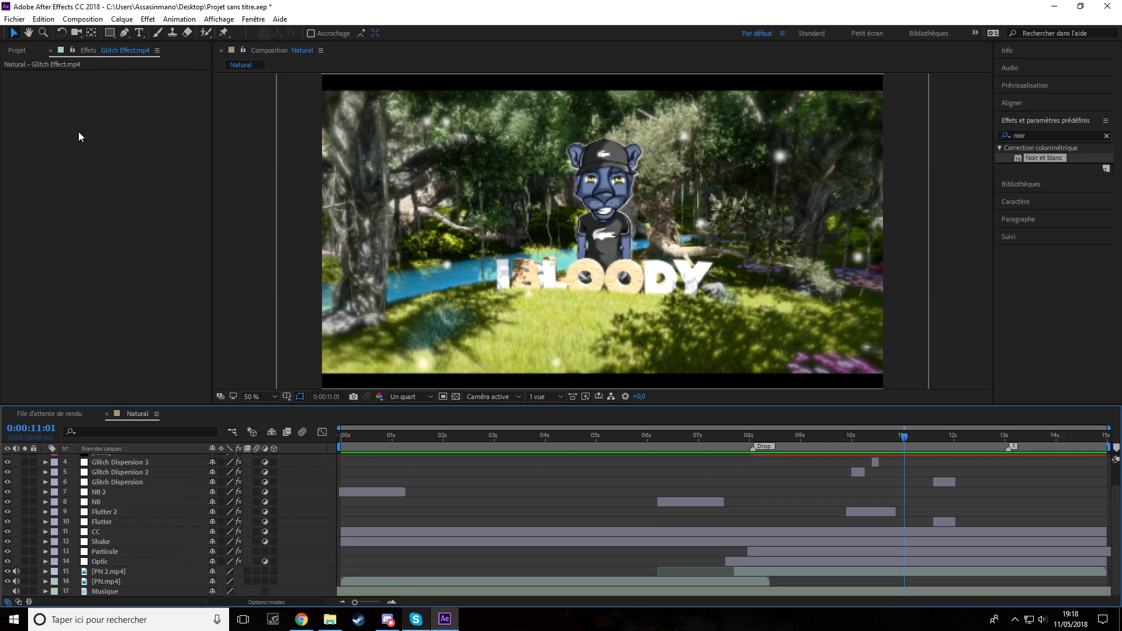
# Step: Add the Natural composition to the render queue and set its output to Natural.avi on Seagate Expansion Drive (F:)
pyautogui.click(76, 21)
pyautogui.click(120, 121)
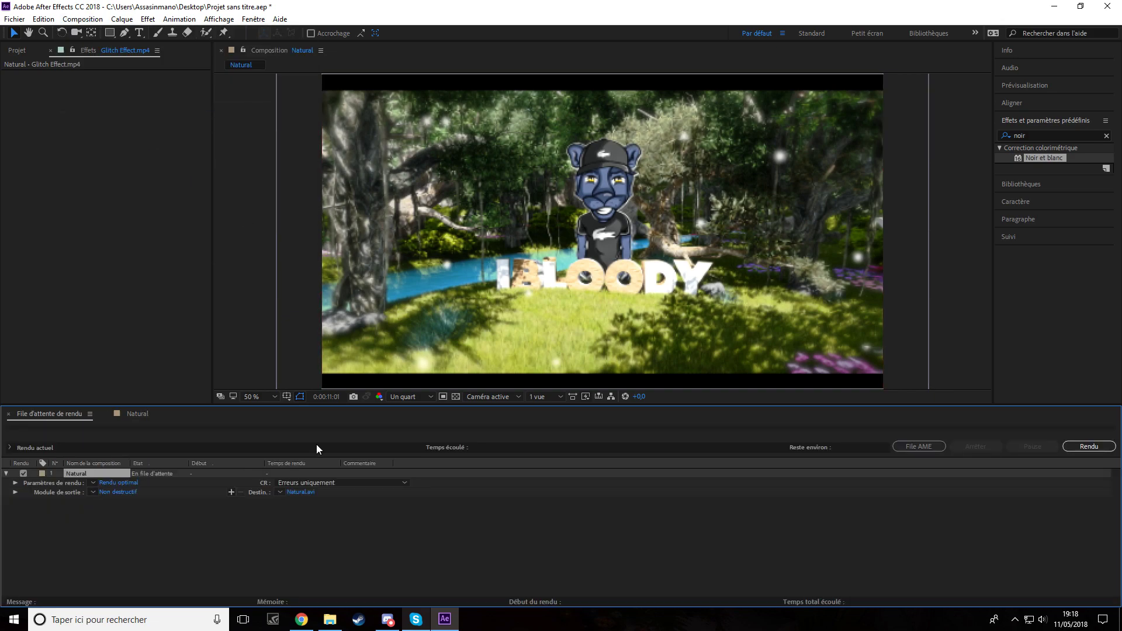
pyautogui.click(300, 491)
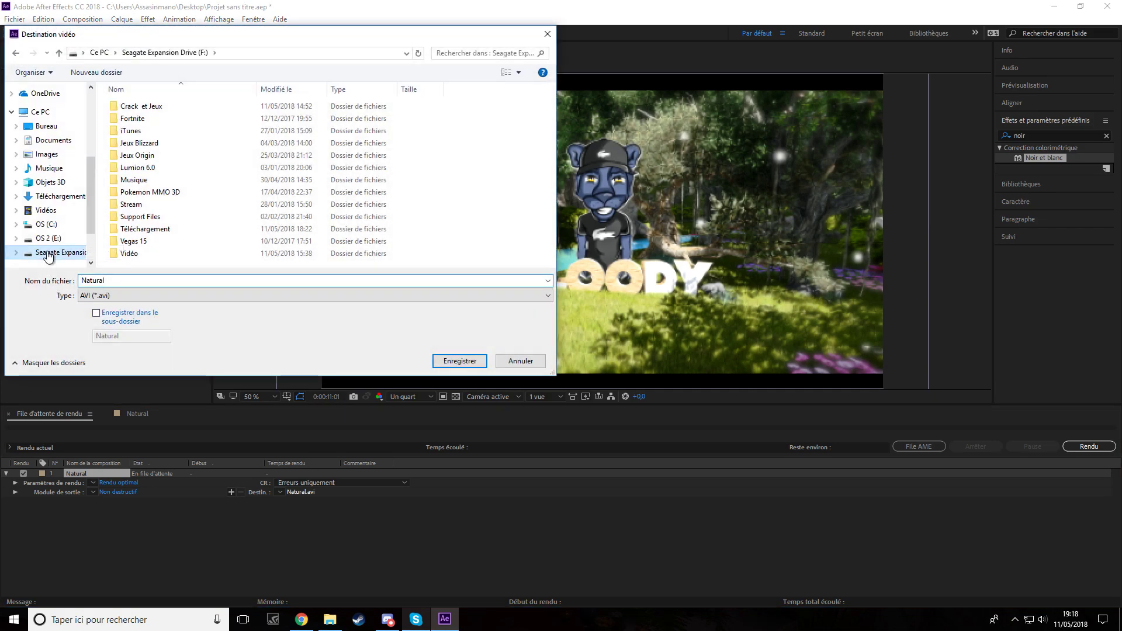
pyautogui.click(450, 362)
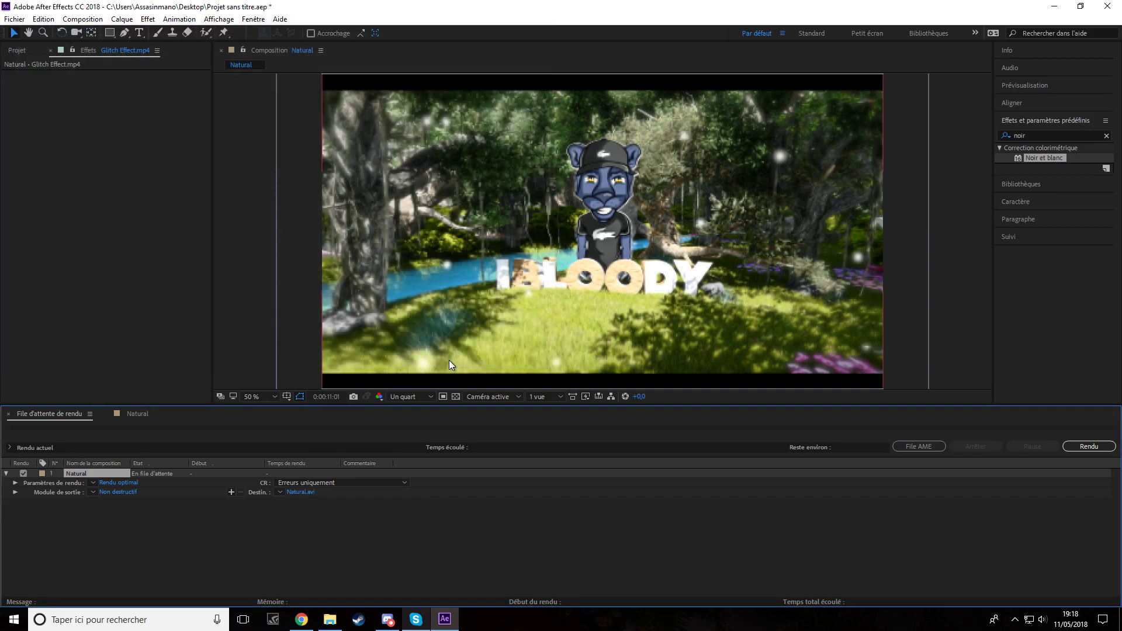
# Step: Set the resolution to Intégrale in the render settings of the queued Natural composition
pyautogui.click(120, 483)
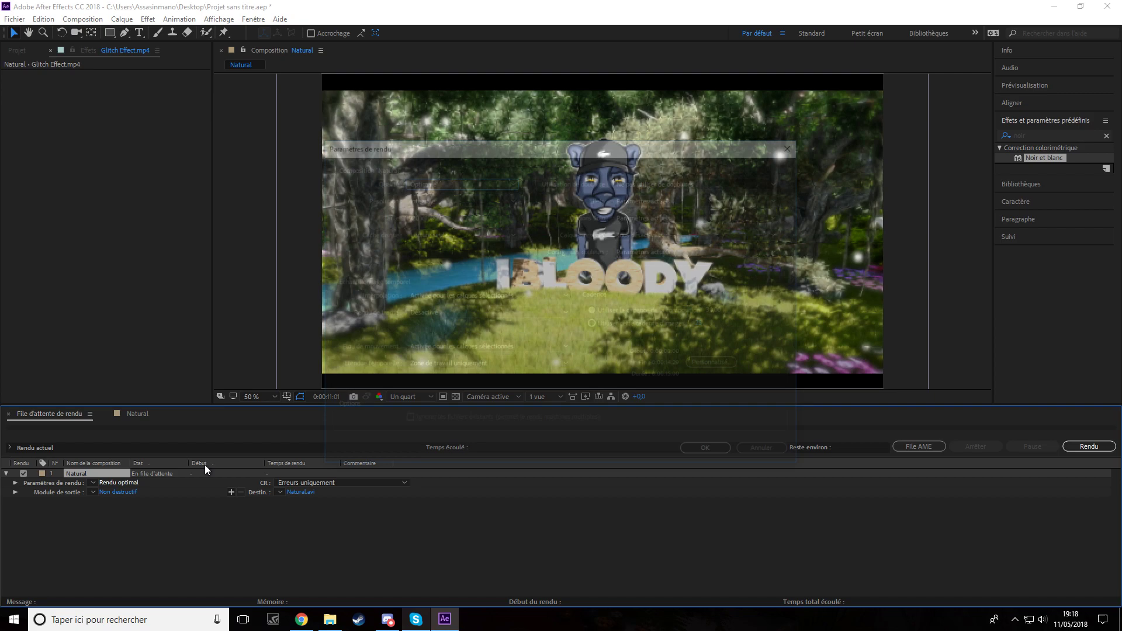
pyautogui.click(421, 198)
pyautogui.click(422, 225)
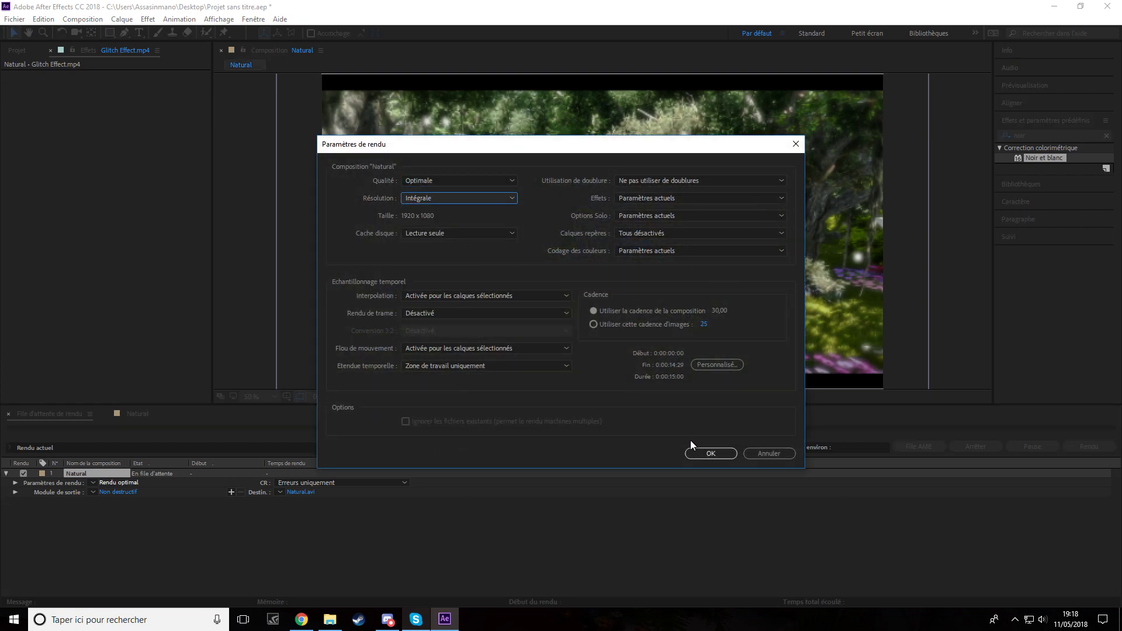
pyautogui.click(710, 453)
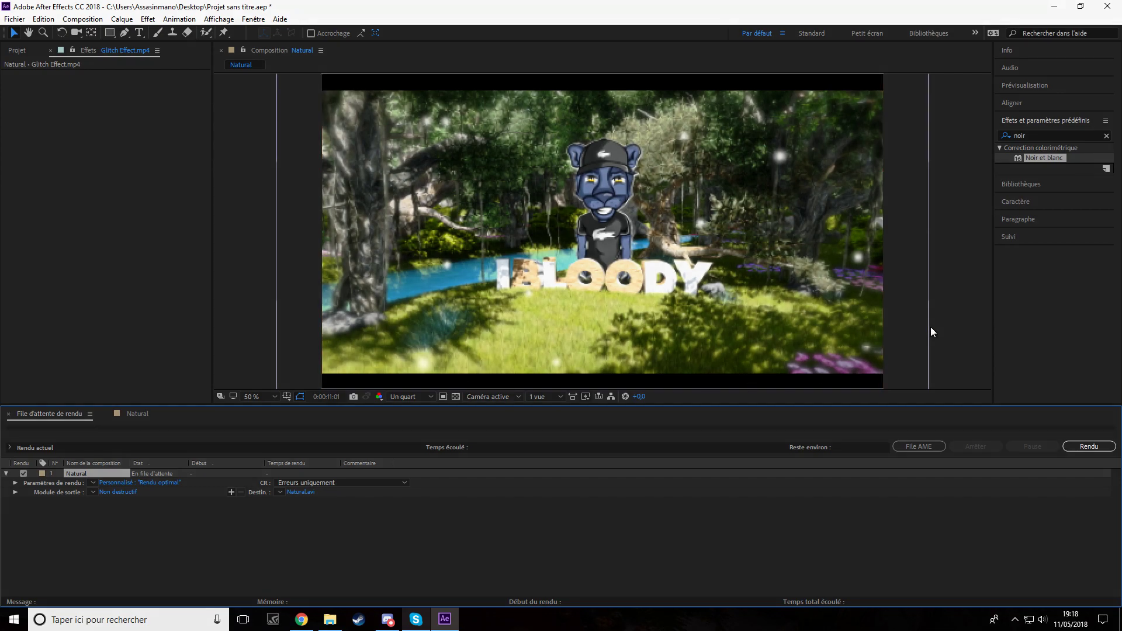